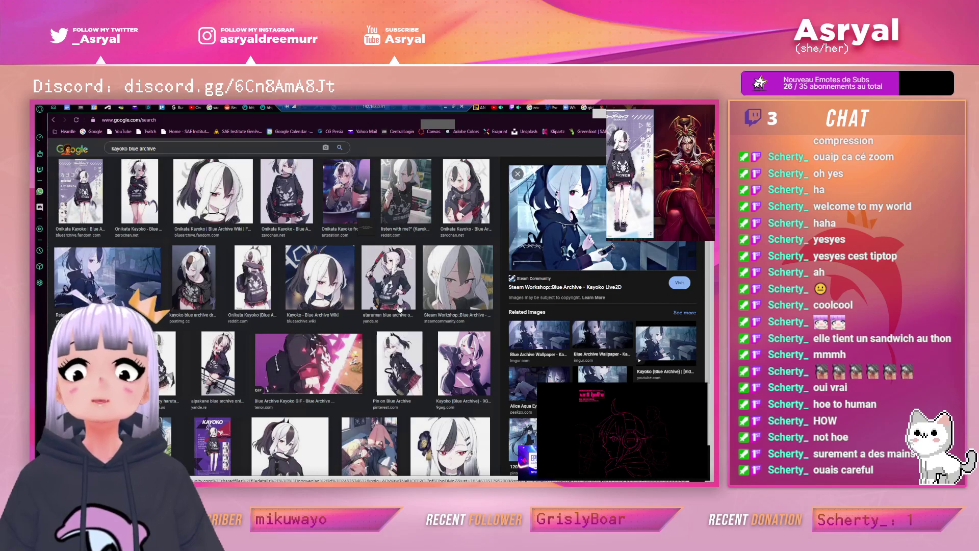
Browse the "kayoko blue archive" image results and preview the "Kayoko - Blue Archive Char Live2D" picture from YouTube
scroll(390, 304, "down", 1)
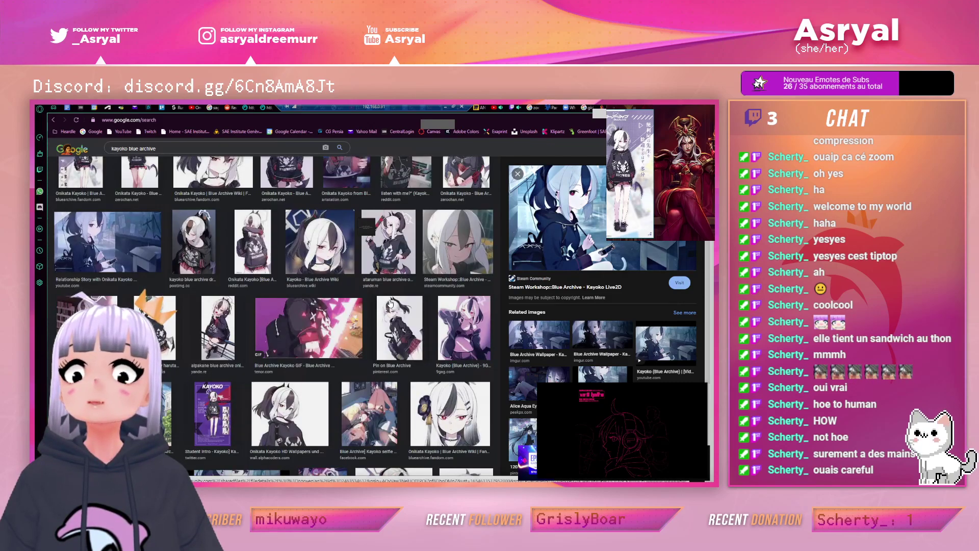
scroll(391, 304, "down", 2)
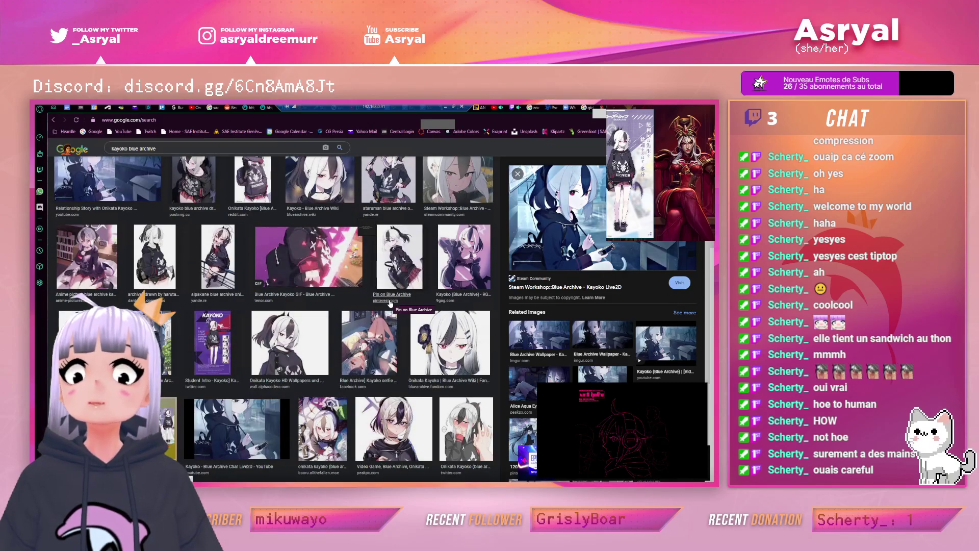
scroll(390, 304, "down", 2)
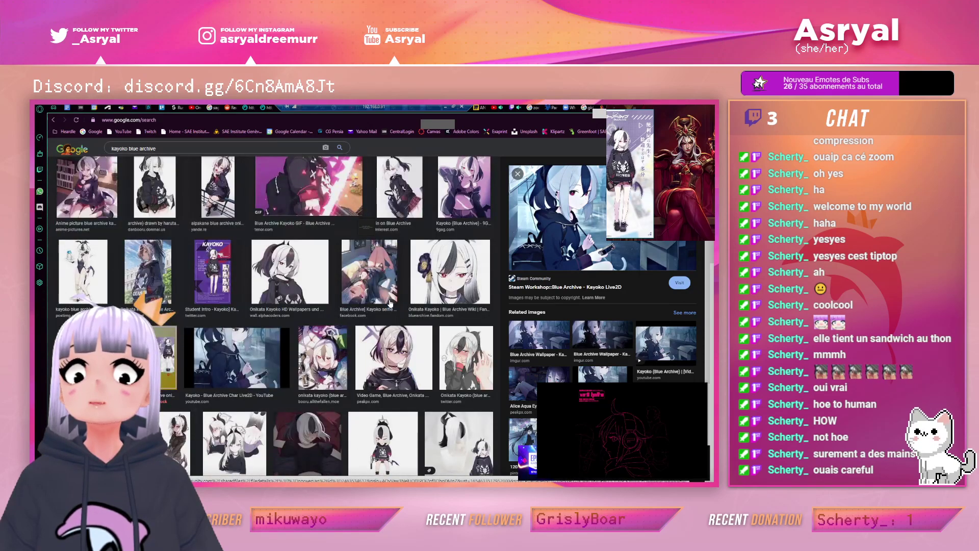
left_click(228, 378)
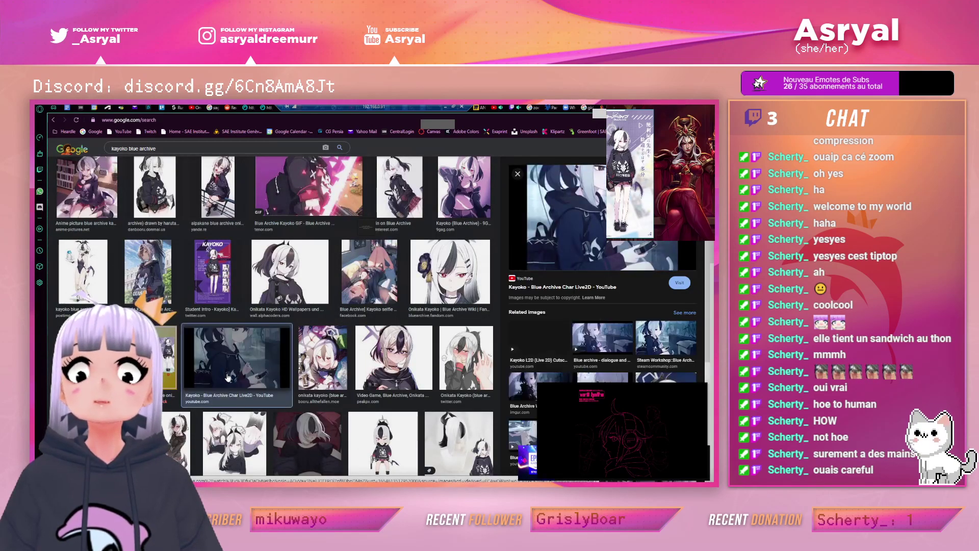
scroll(294, 368, "up", 6)
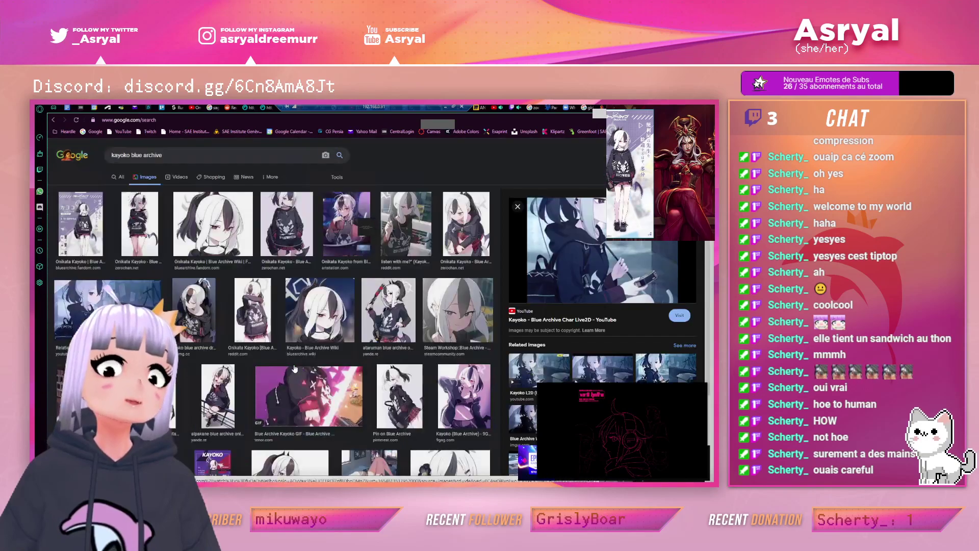
Search Google Images for "kayoko blue archive live2d"
left_click(188, 157)
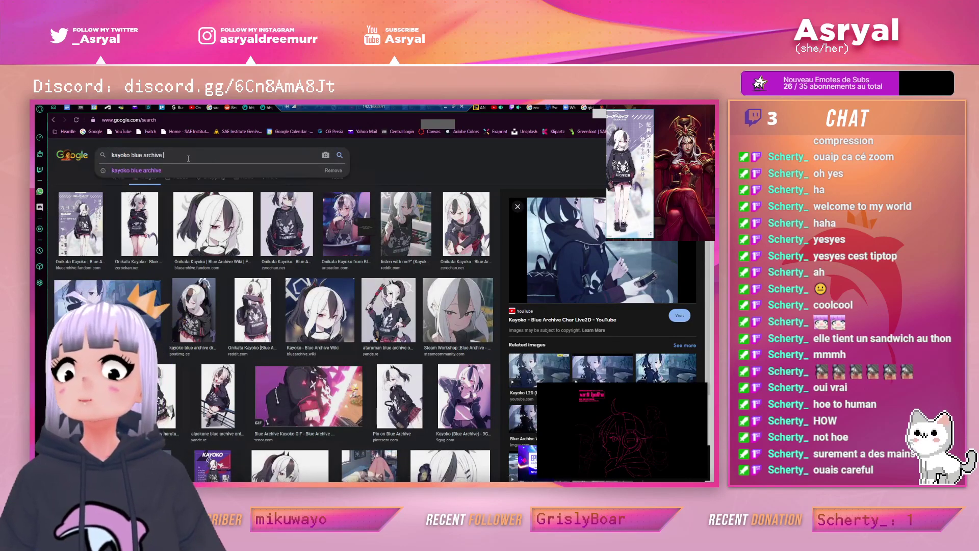
type("live2d")
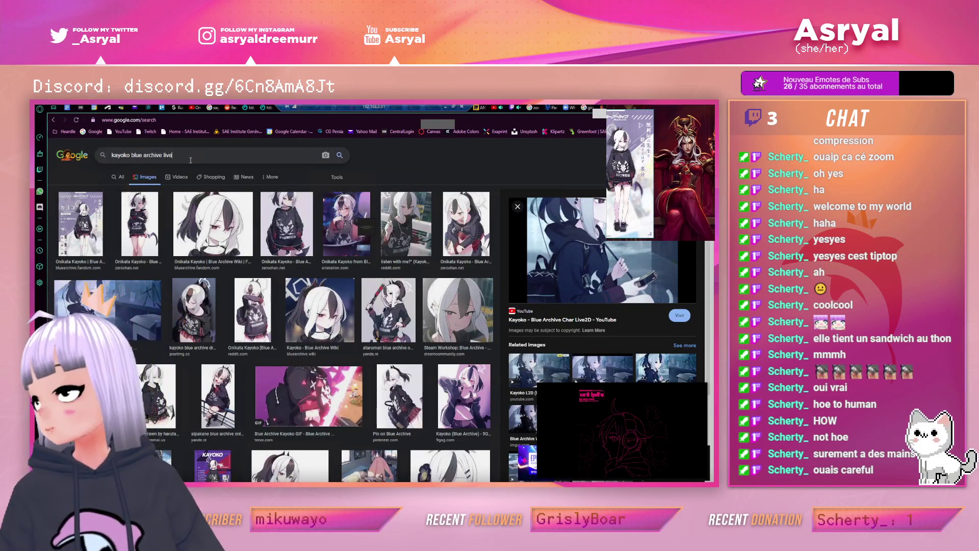
left_click(446, 106)
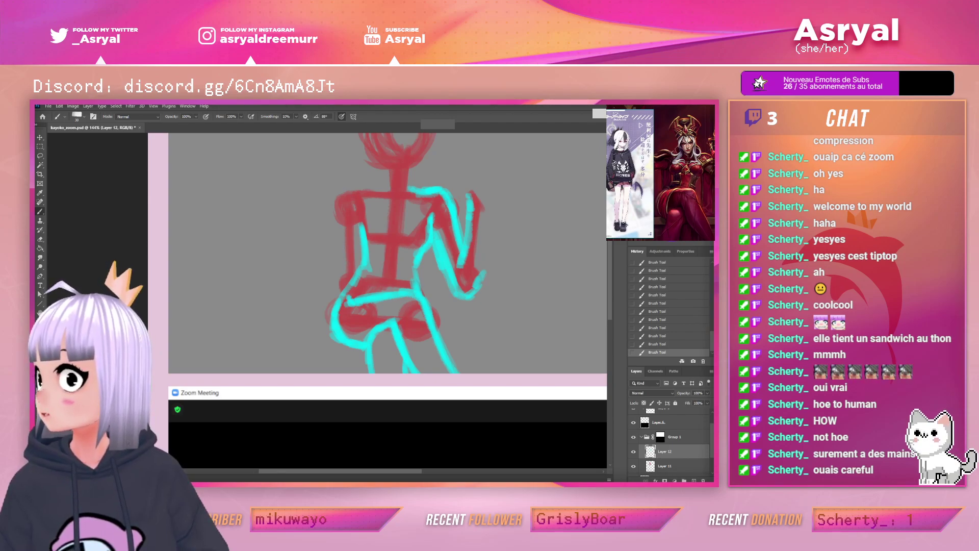
key("alt+Tab")
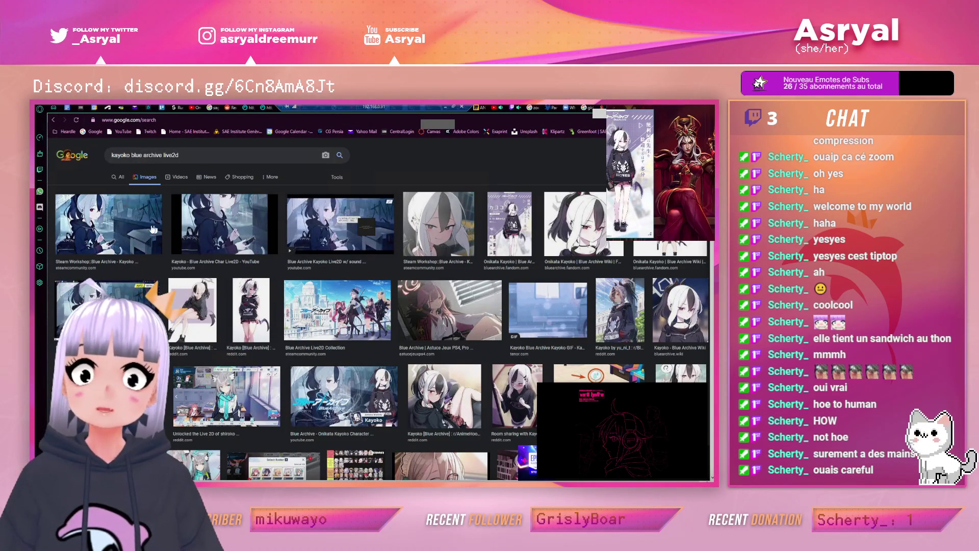
Preview the Kayoko Live2D results and copy the "Kayoko - Blue Archive Char Live2D" image from YouTube
left_click(133, 228)
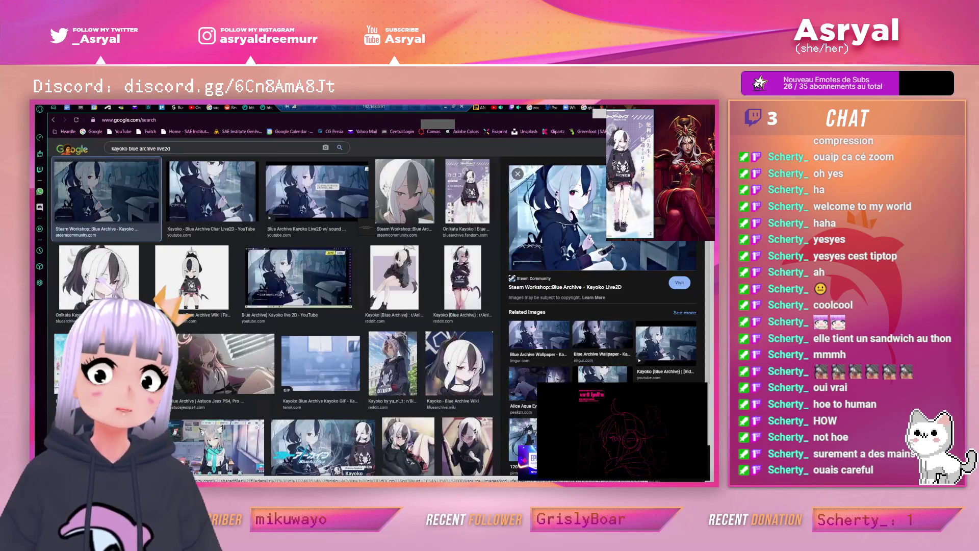
left_click(233, 194)
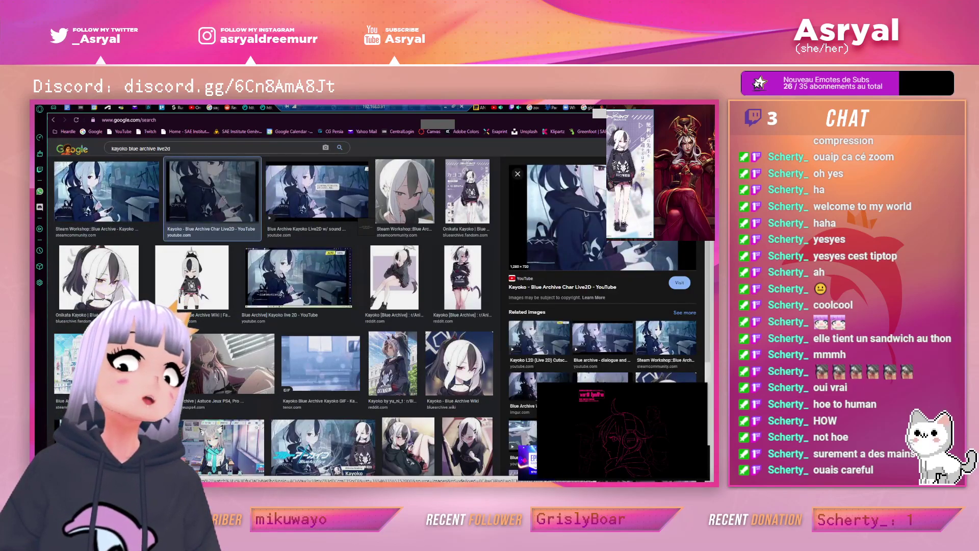
right_click(590, 224)
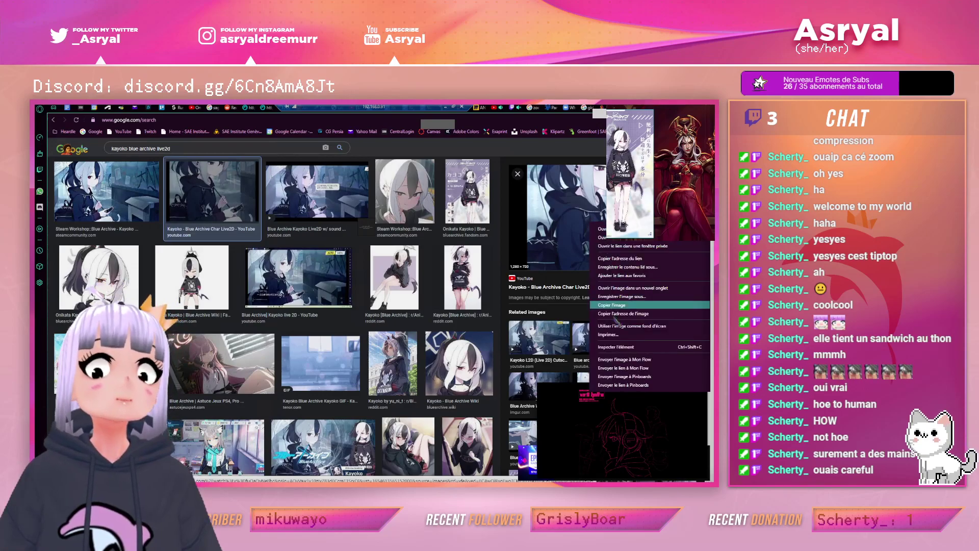
left_click(612, 306)
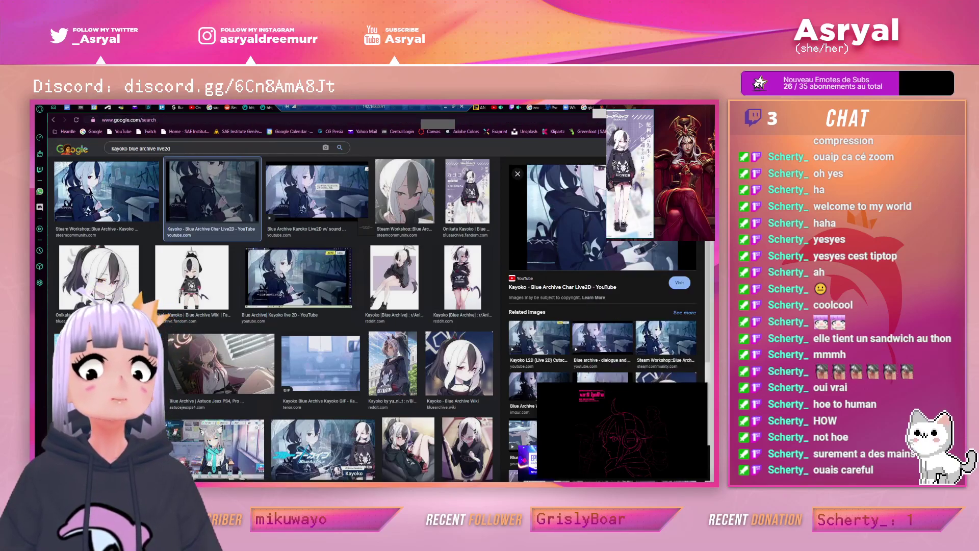
Switch back to Photoshop, paste the copied Kayoko image onto the reference board and place it below the other reference pictures
left_click(420, 108)
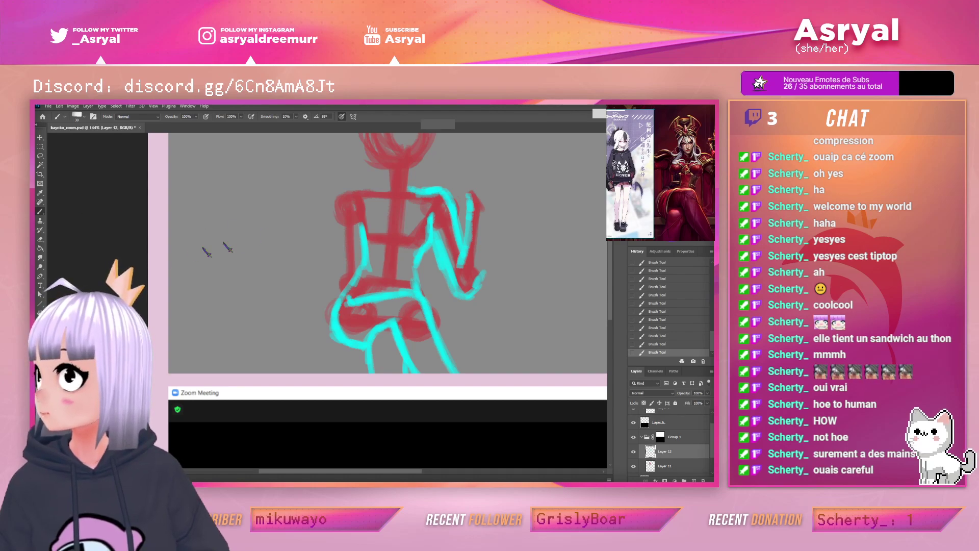
left_click(685, 173)
scroll(667, 173, "down", 5)
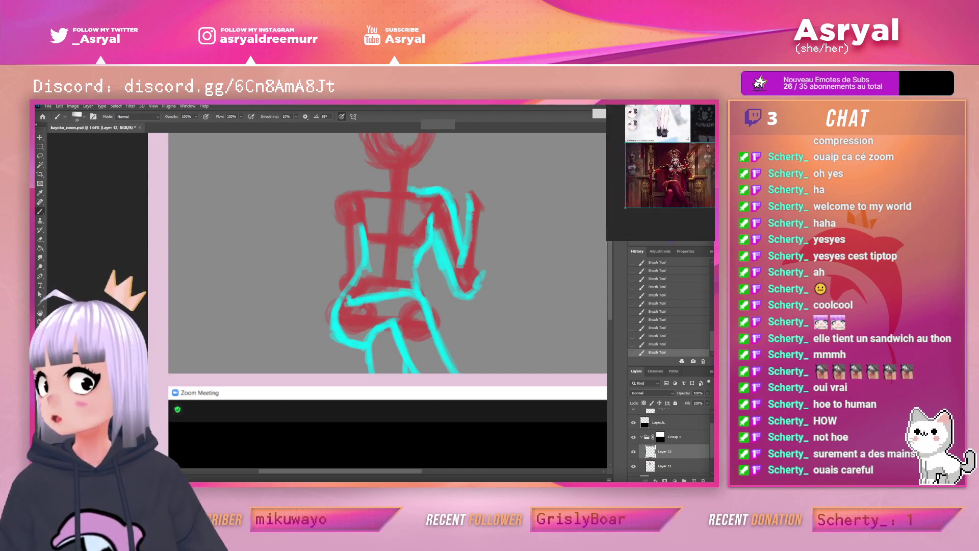
left_click_drag(666, 174, 670, 178)
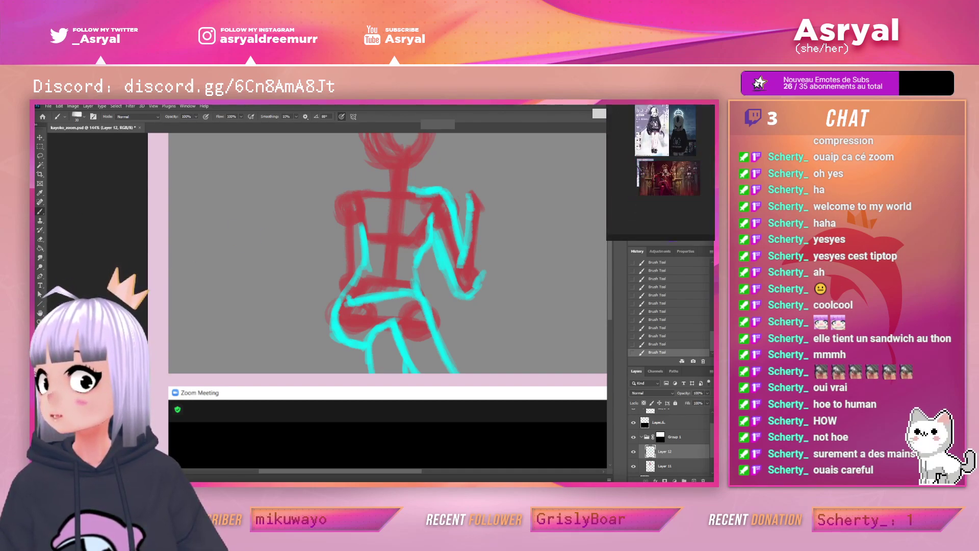
key("alt+Tab")
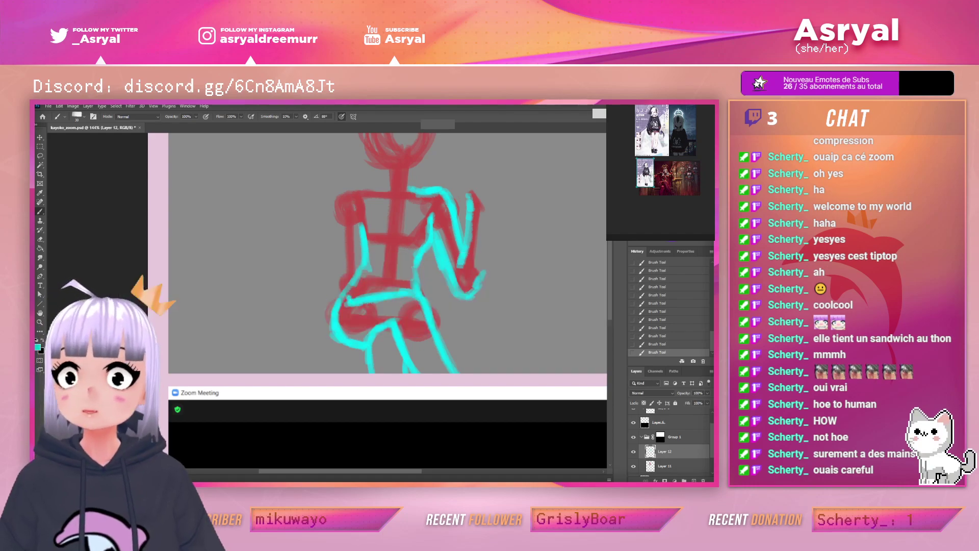
mouse_move(645, 173)
left_mouse_down()
mouse_move(611, 176)
mouse_move(668, 175)
mouse_move(618, 176)
mouse_move(646, 174)
left_mouse_up()
scroll(653, 173, "up", 3)
scroll(650, 173, "up", 2)
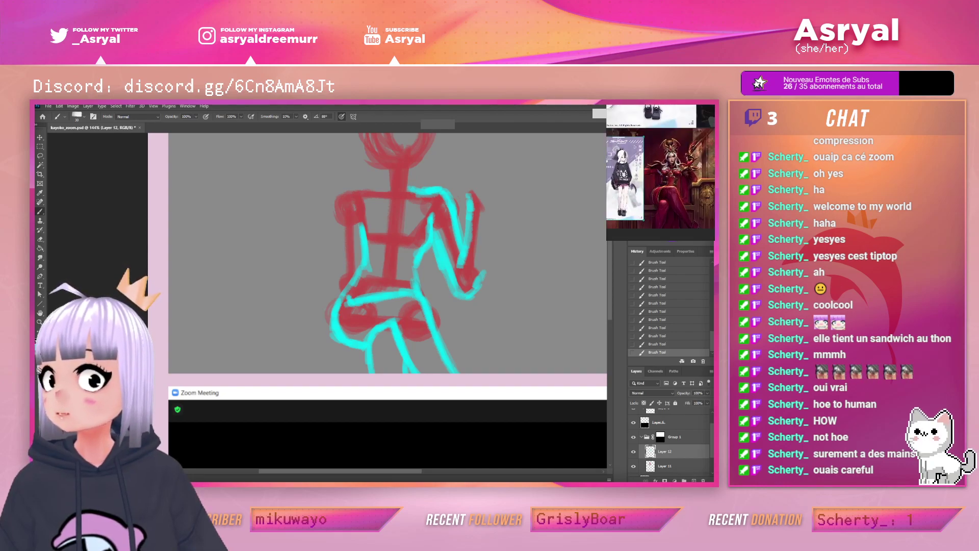
scroll(650, 173, "up", 3)
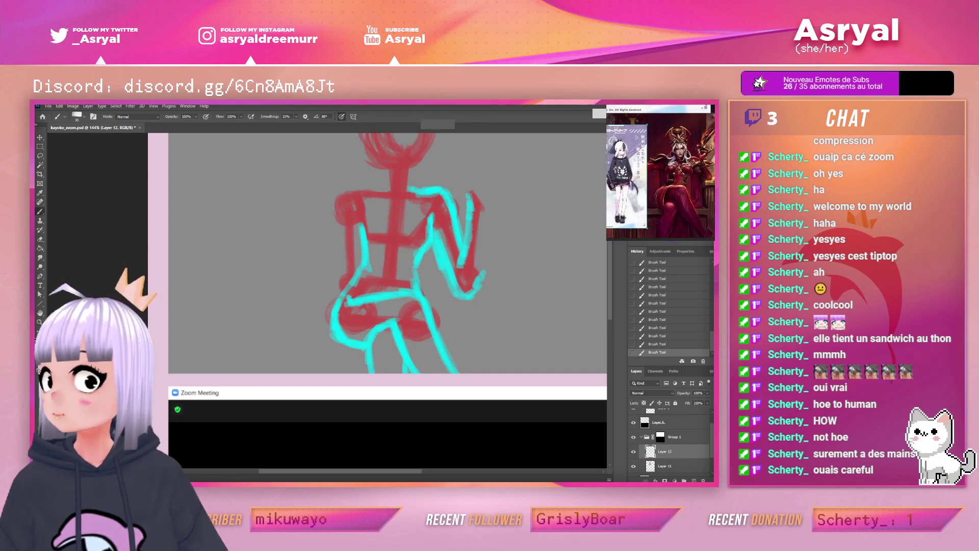
scroll(667, 180, "down", 5)
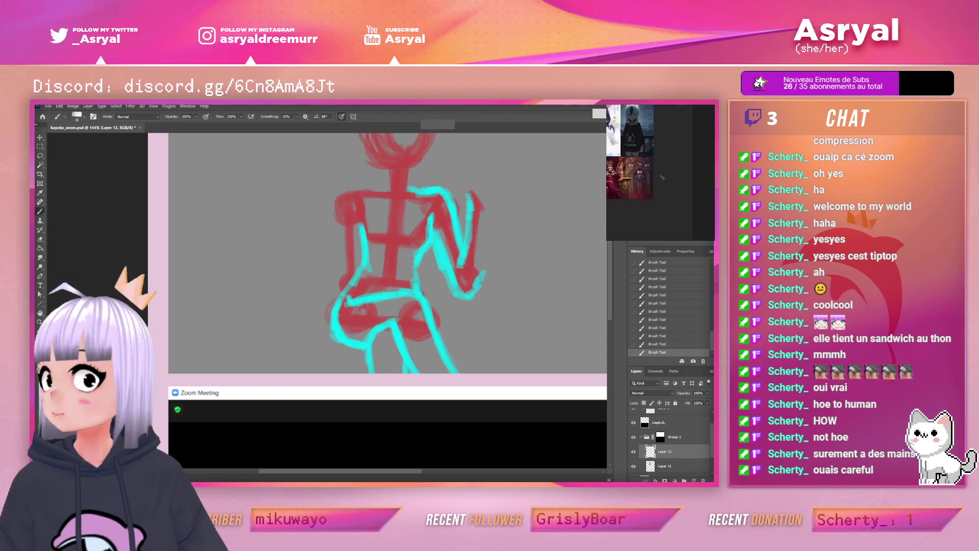
key("ctrl+v")
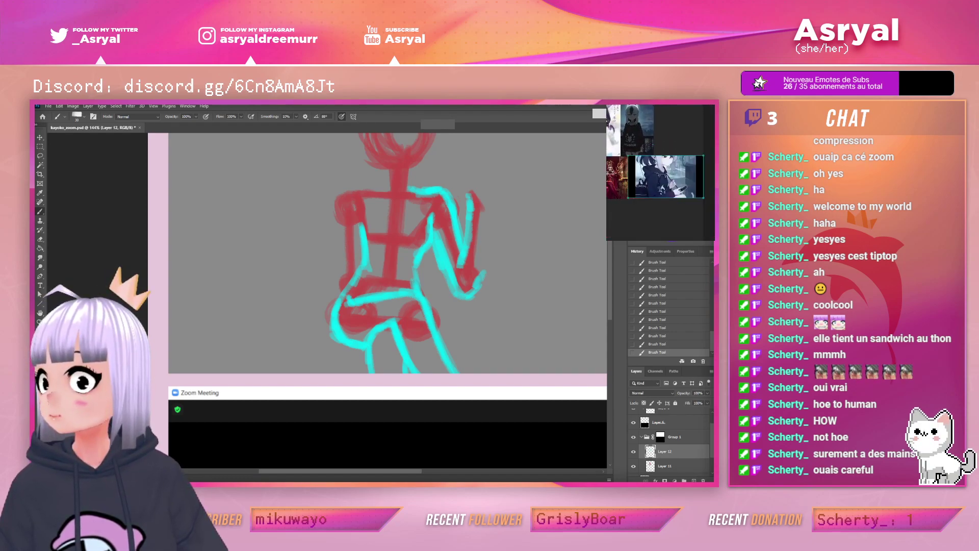
scroll(670, 177, "down", 3)
left_click_drag(669, 176, 681, 168)
left_click_drag(681, 169, 649, 197)
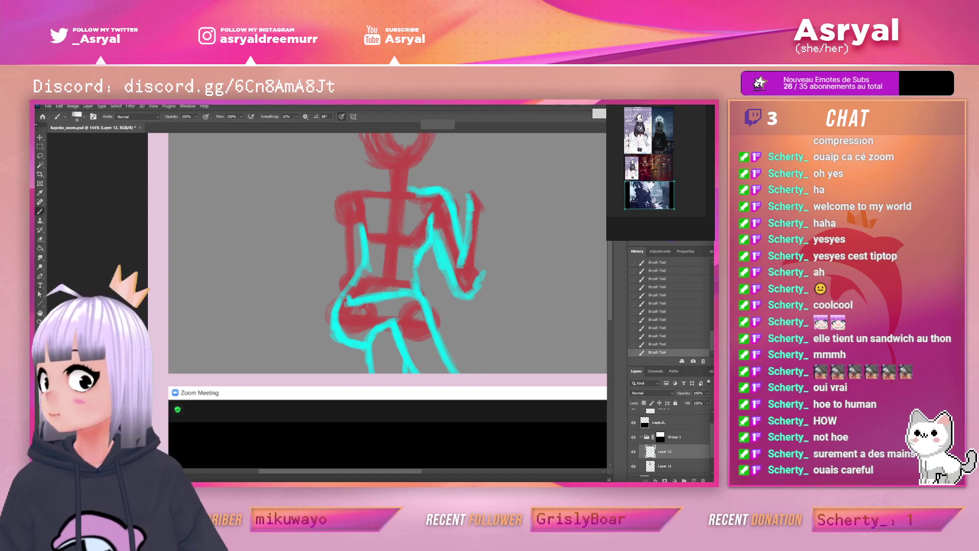
Examine the hands and pose in the new Kayoko reference, then compare the red seated figure and the standing character
scroll(669, 199, "up", 8)
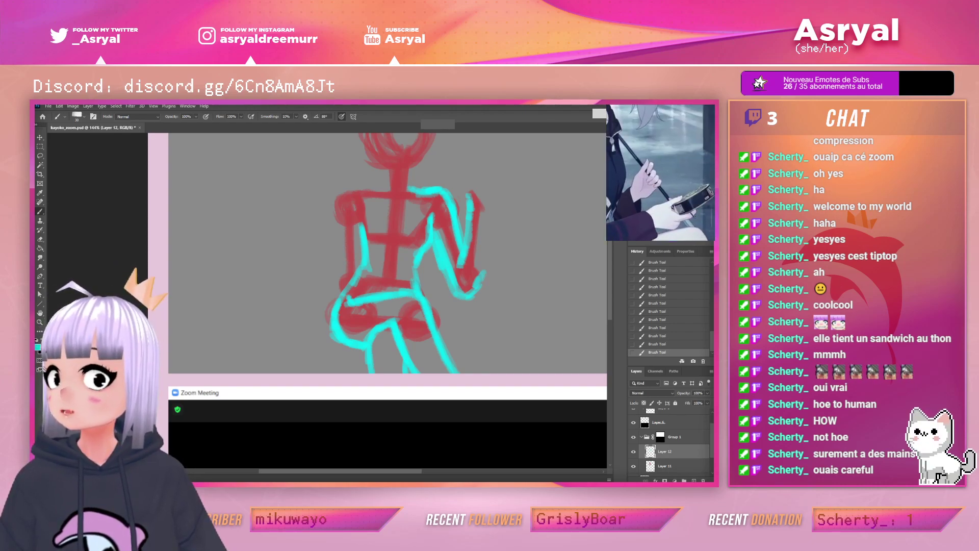
scroll(677, 216, "down", 6)
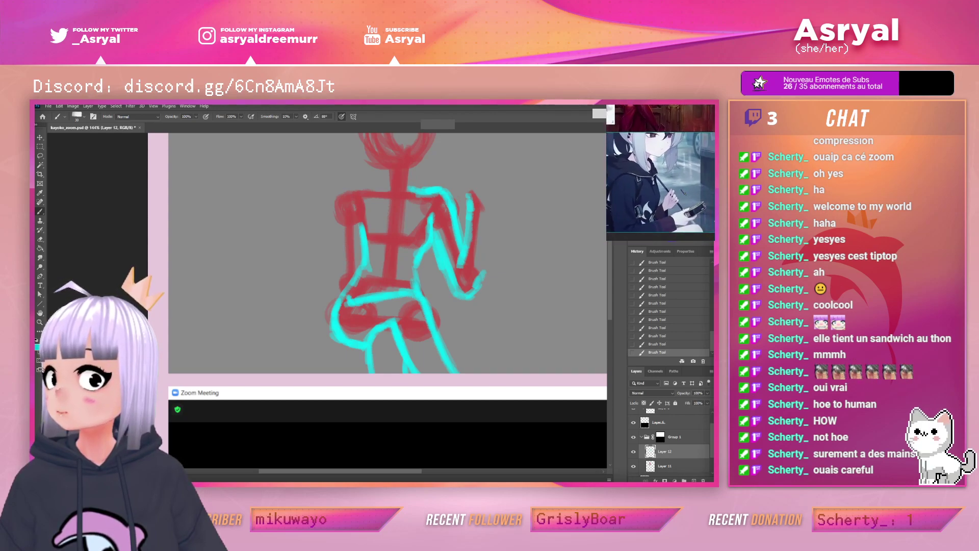
scroll(663, 204, "up", 6)
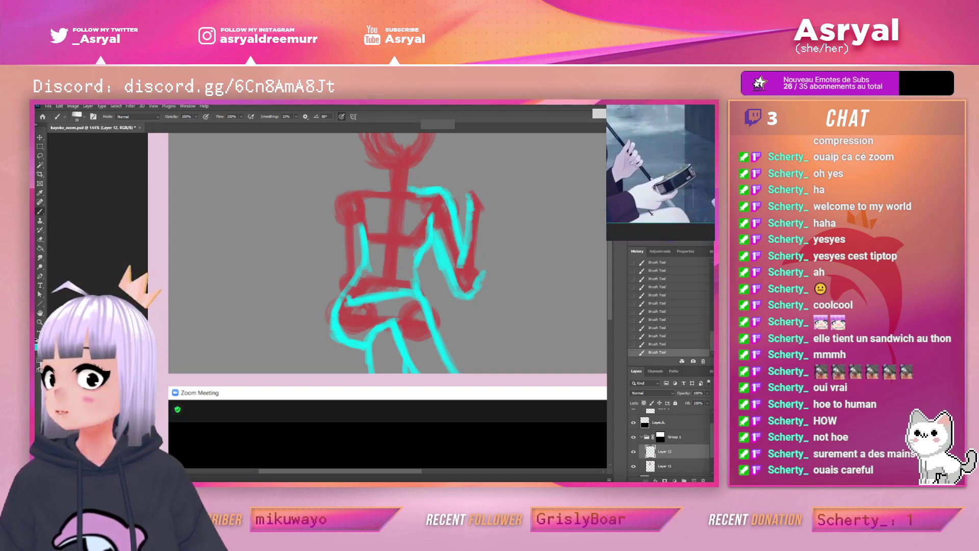
mouse_move(649, 206)
left_mouse_down()
mouse_move(704, 204)
mouse_move(651, 196)
left_mouse_up()
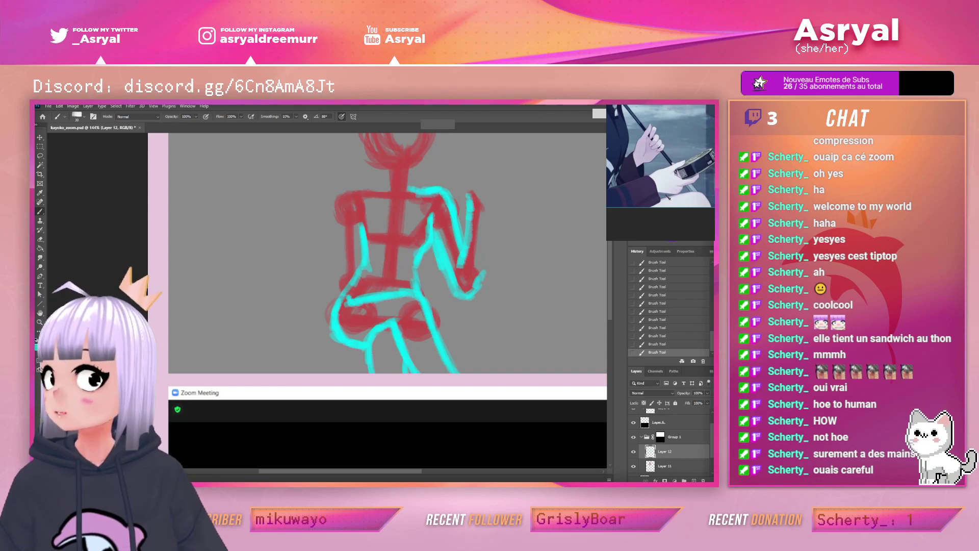
scroll(668, 197, "down", 3)
scroll(643, 196, "up", 5)
left_click_drag(678, 202, 637, 233)
left_click_drag(612, 170, 624, 145)
scroll(661, 173, "down", 4)
scroll(661, 173, "down", 3)
scroll(661, 173, "up", 2)
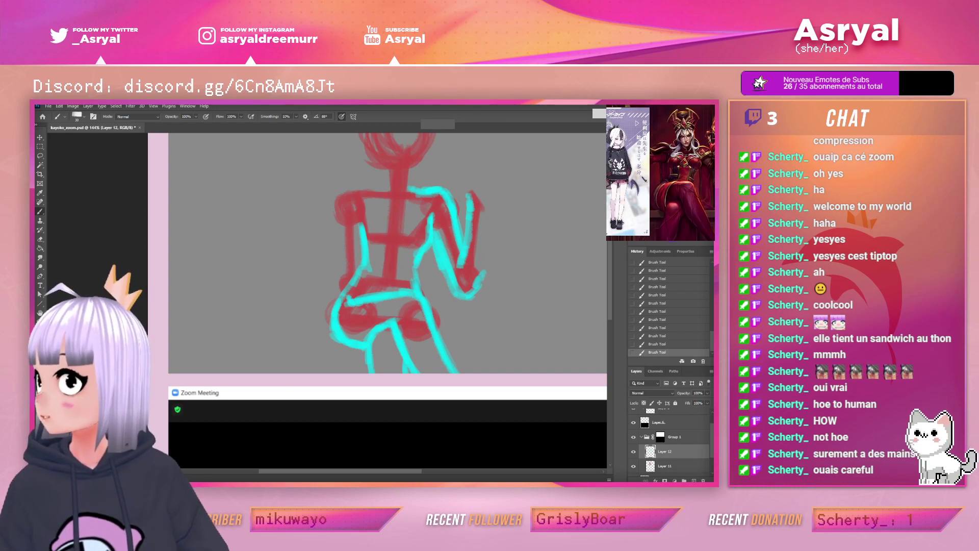
scroll(653, 181, "down", 2)
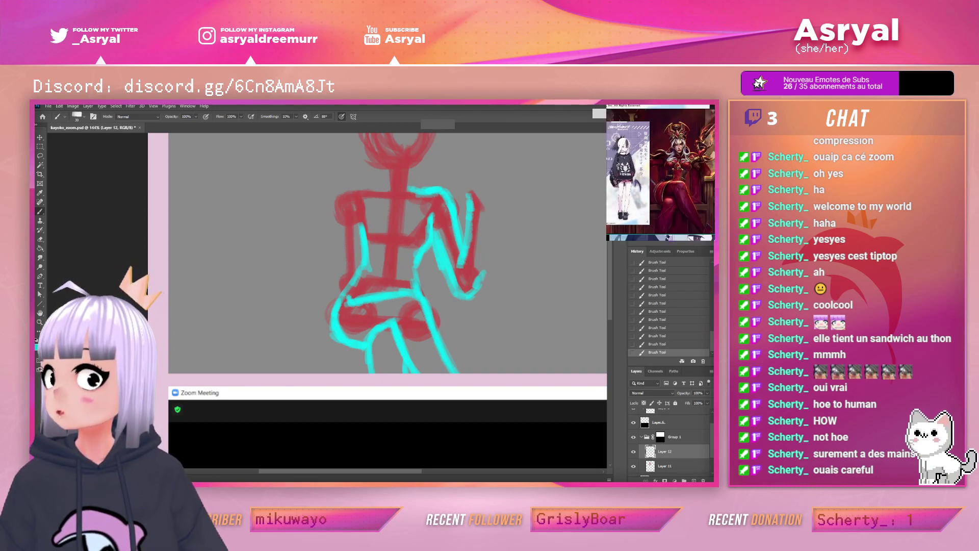
scroll(653, 181, "up", 2)
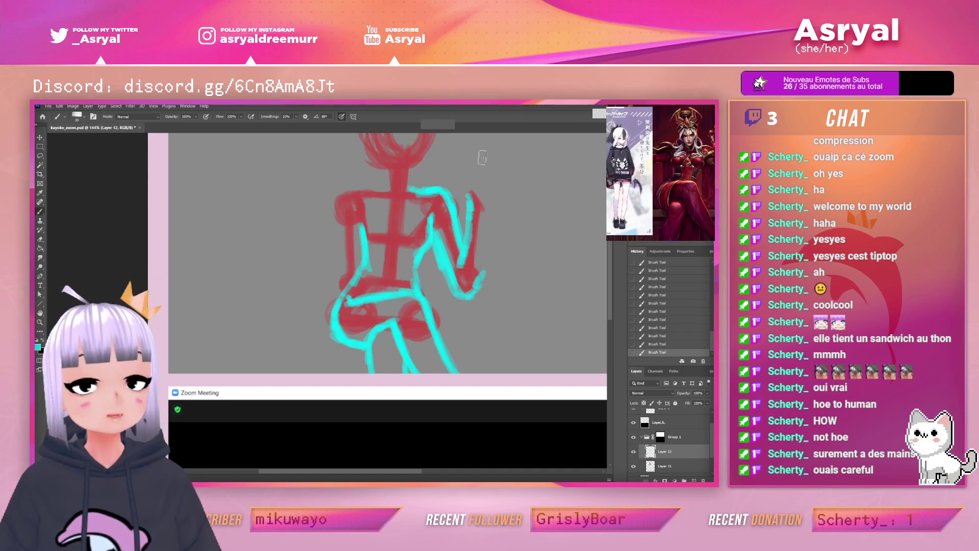
Paint the cyan outer contour of the raised forearm on the sketch's right side
mouse_move(484, 255)
left_mouse_down()
mouse_move(486, 232)
mouse_move(480, 286)
mouse_move(487, 219)
left_mouse_up()
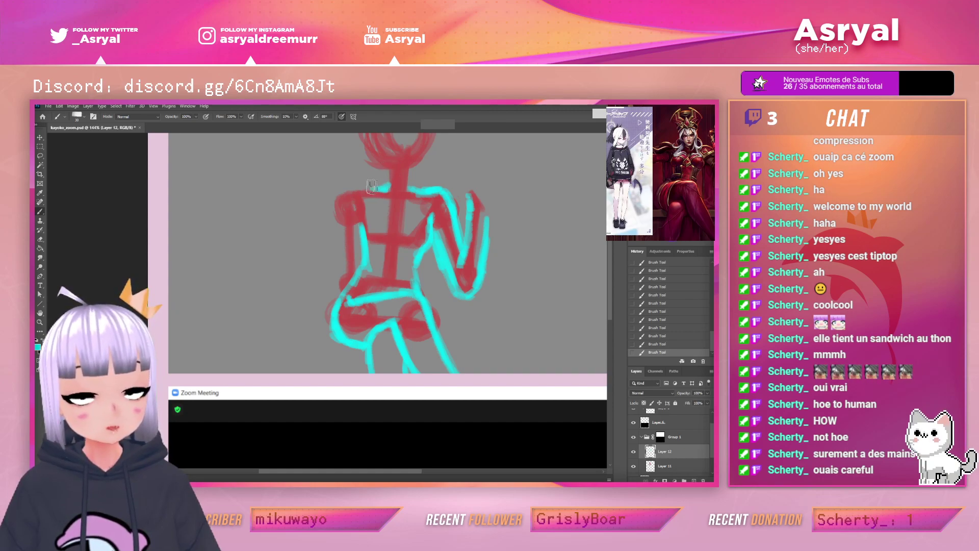
mouse_move(375, 188)
left_mouse_down()
mouse_move(354, 186)
mouse_move(339, 200)
mouse_move(337, 224)
left_mouse_up()
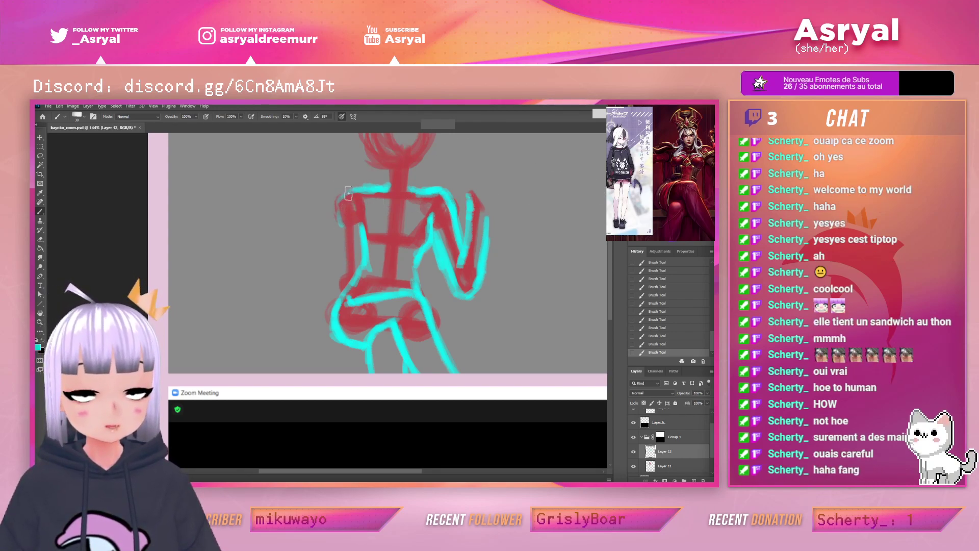
key("e")
mouse_move(340, 223)
left_mouse_down()
mouse_move(338, 189)
mouse_move(378, 198)
mouse_move(390, 176)
mouse_move(363, 193)
left_mouse_up()
Paint the cyan shoulder contour on the figure's left side, undo the surplus strokes, and connect the shoulder to the neck
key("b")
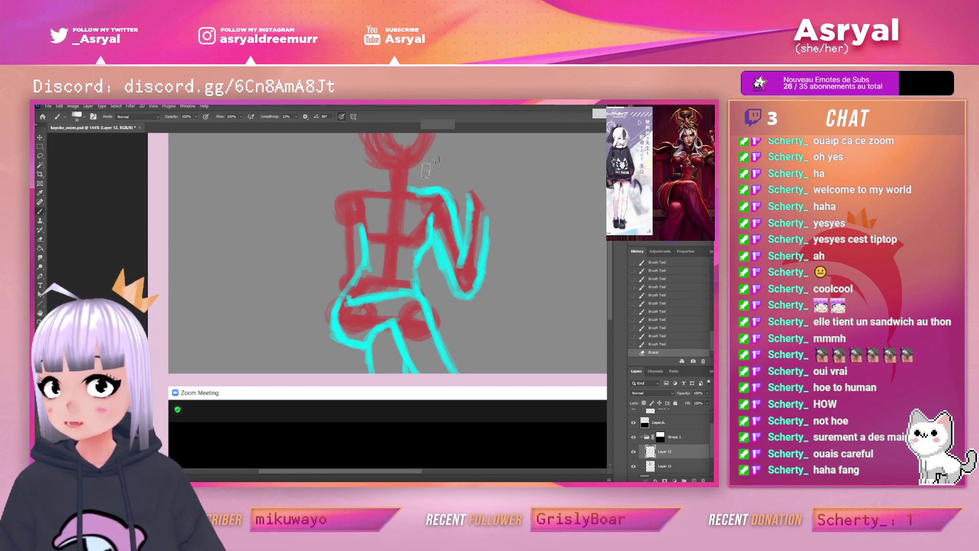
mouse_move(389, 189)
left_mouse_down()
mouse_move(343, 197)
mouse_move(350, 191)
mouse_move(337, 219)
left_mouse_up()
mouse_move(338, 200)
left_mouse_down()
mouse_move(423, 178)
mouse_move(338, 207)
left_mouse_up()
mouse_move(350, 193)
left_mouse_down()
mouse_move(340, 204)
mouse_move(398, 193)
left_mouse_up()
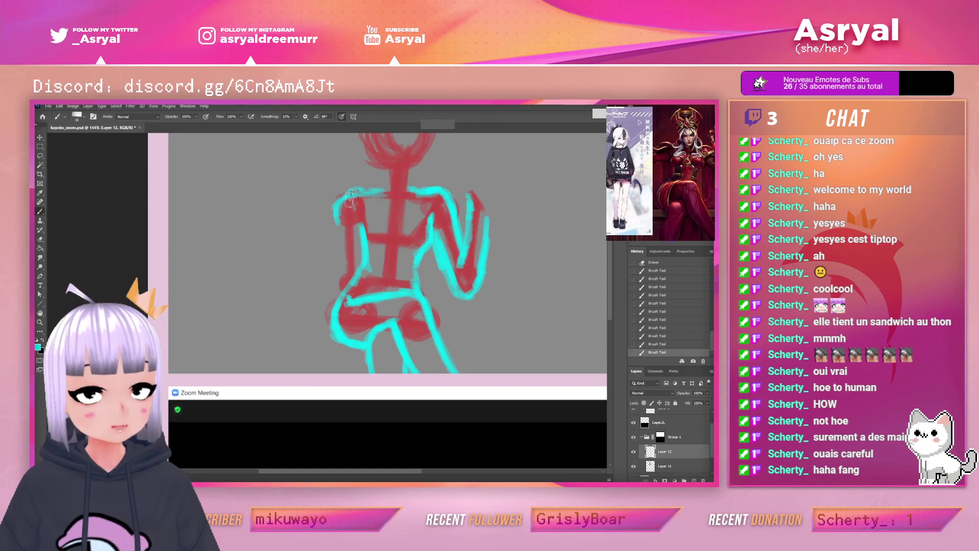
key("ctrl+z")
key("ctrl+z")
key("ctrl+z")
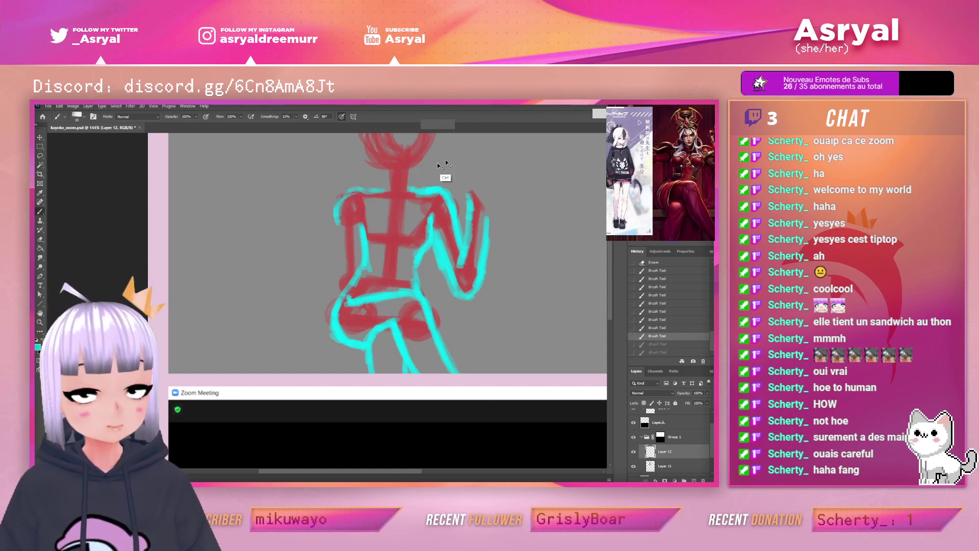
mouse_move(353, 196)
left_mouse_down()
mouse_move(370, 194)
mouse_move(350, 192)
mouse_move(379, 179)
left_mouse_up()
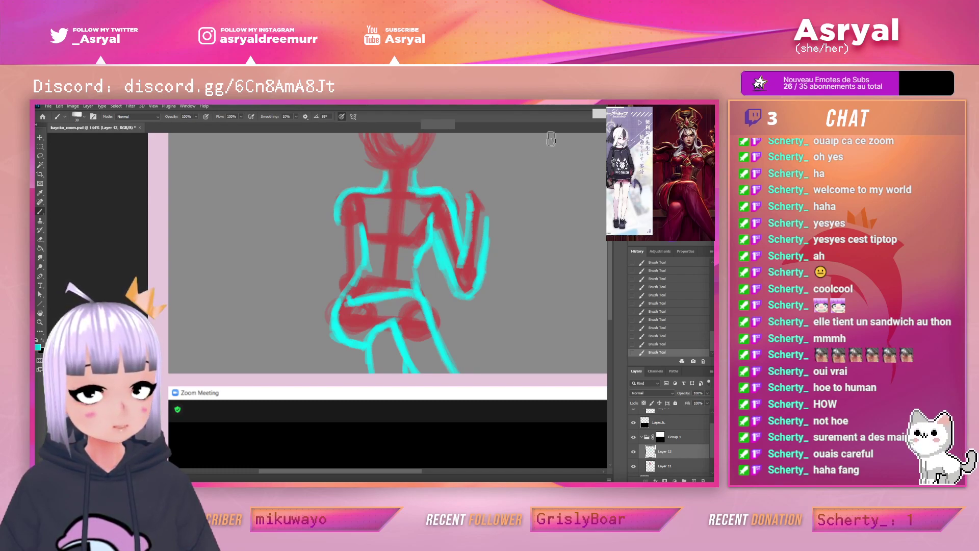
Erase the rounded cyan contour on the figure's left shoulder and trim the line around the opposite shoulder
key("e")
mouse_move(327, 221)
left_mouse_down()
mouse_move(357, 180)
mouse_move(340, 224)
mouse_move(340, 196)
mouse_move(375, 195)
left_mouse_up()
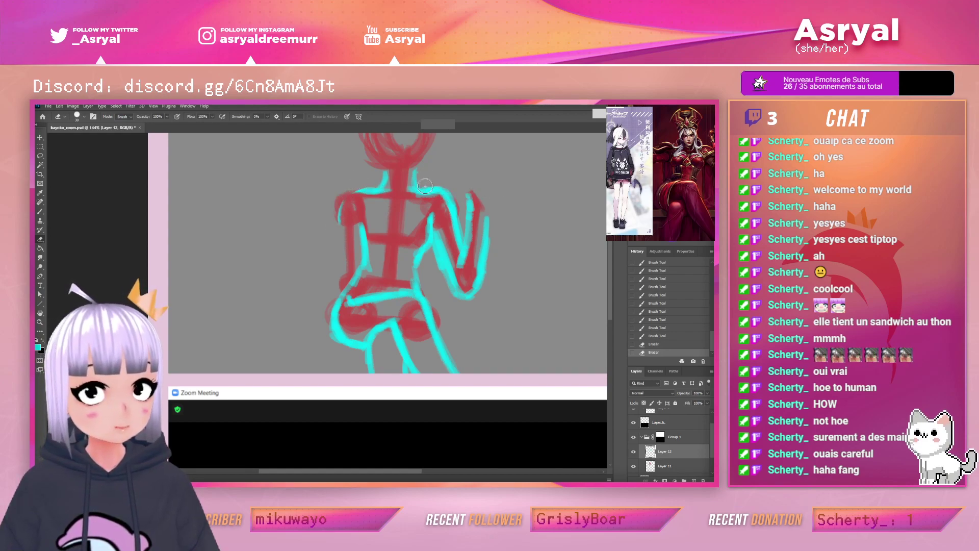
left_click_drag(457, 217, 444, 171)
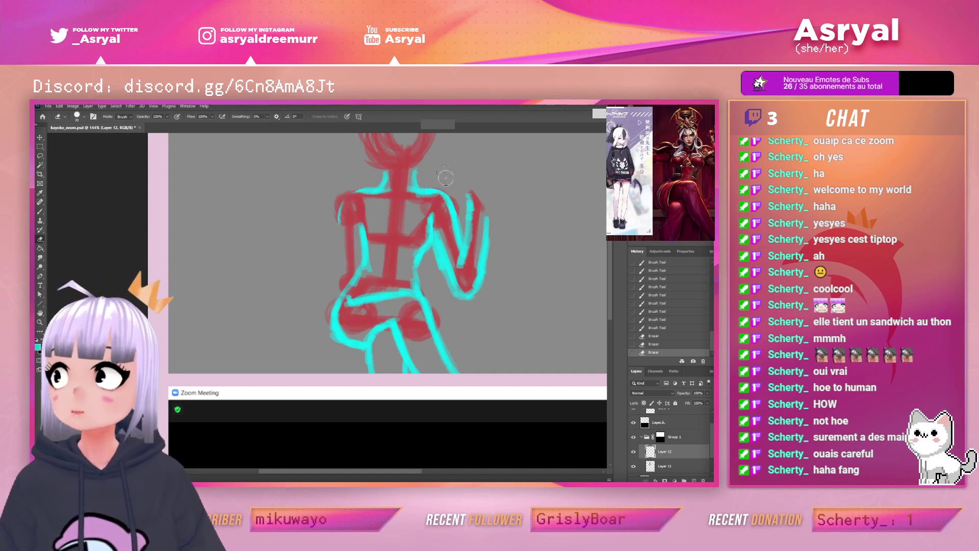
mouse_move(458, 222)
left_mouse_down()
mouse_move(450, 176)
mouse_move(463, 232)
mouse_move(451, 183)
mouse_move(448, 190)
left_mouse_up()
Try a cyan outer contour around the left shoulder and down the hanging arm, and erase it again
left_click_drag(342, 222, 345, 206)
key("b")
left_click_drag(344, 220, 350, 200)
mouse_move(346, 206)
left_mouse_down()
mouse_move(367, 188)
mouse_move(427, 187)
mouse_move(346, 204)
left_mouse_up()
left_click_drag(344, 203, 349, 286)
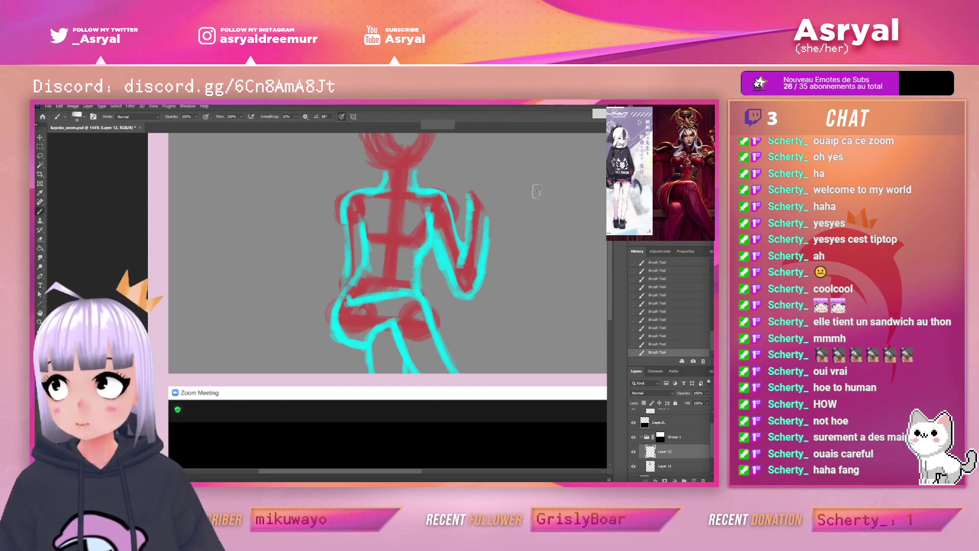
key("e")
mouse_move(345, 248)
left_mouse_down()
mouse_move(341, 205)
mouse_move(407, 194)
left_mouse_up()
Bring up Kayoko's face in the reference view and paint a curved cyan jawline between the neck lines
key("b")
left_click_drag(499, 192, 475, 251)
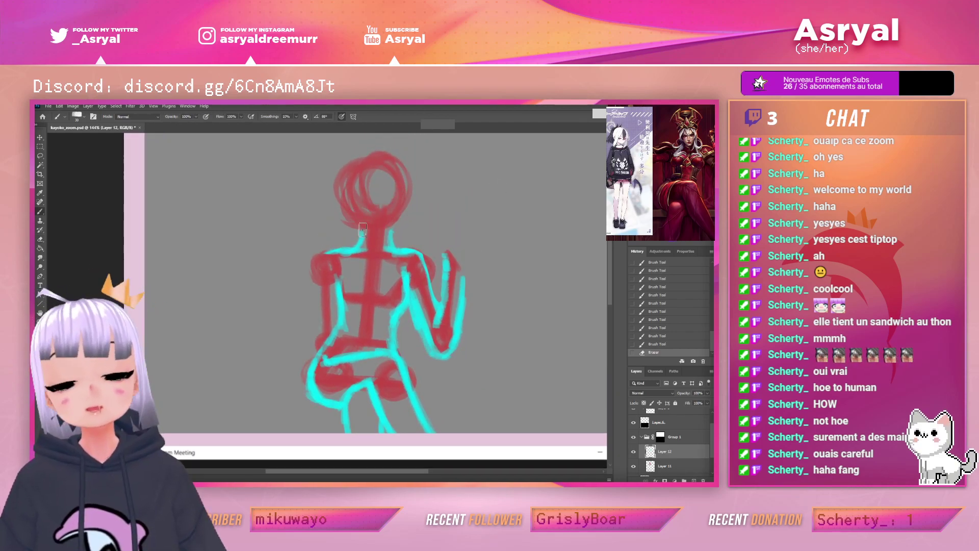
mouse_move(379, 242)
left_mouse_down()
mouse_move(351, 220)
mouse_move(380, 226)
left_mouse_up()
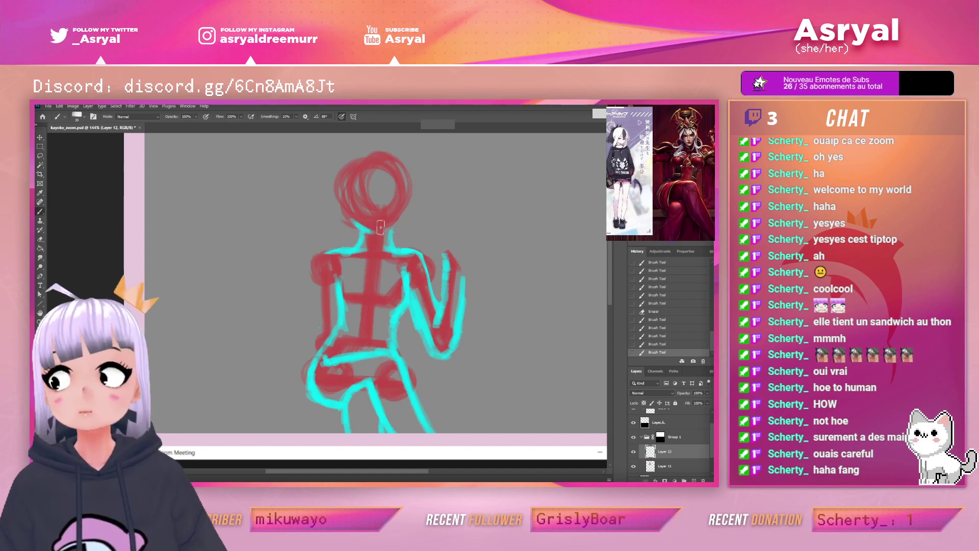
scroll(660, 173, "down", 4)
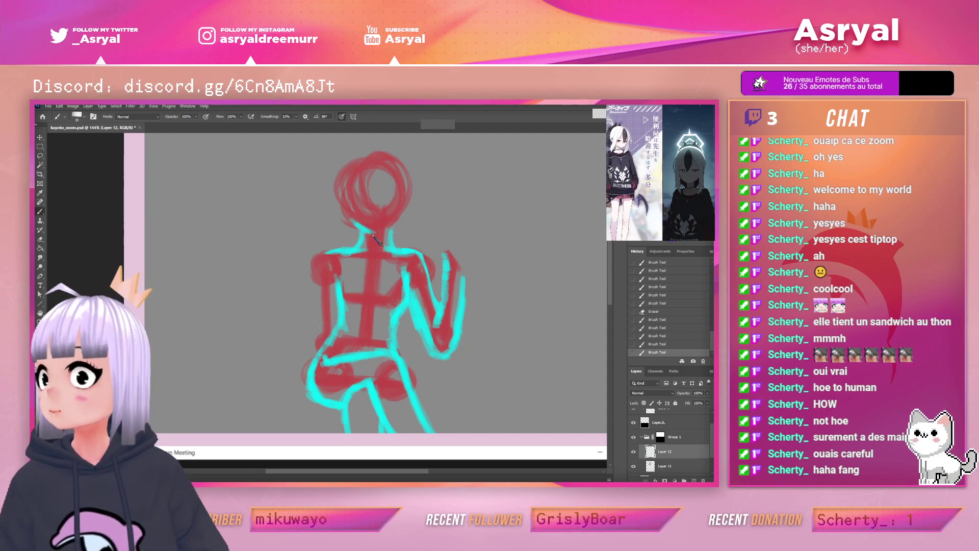
left_click_drag(360, 227, 380, 232)
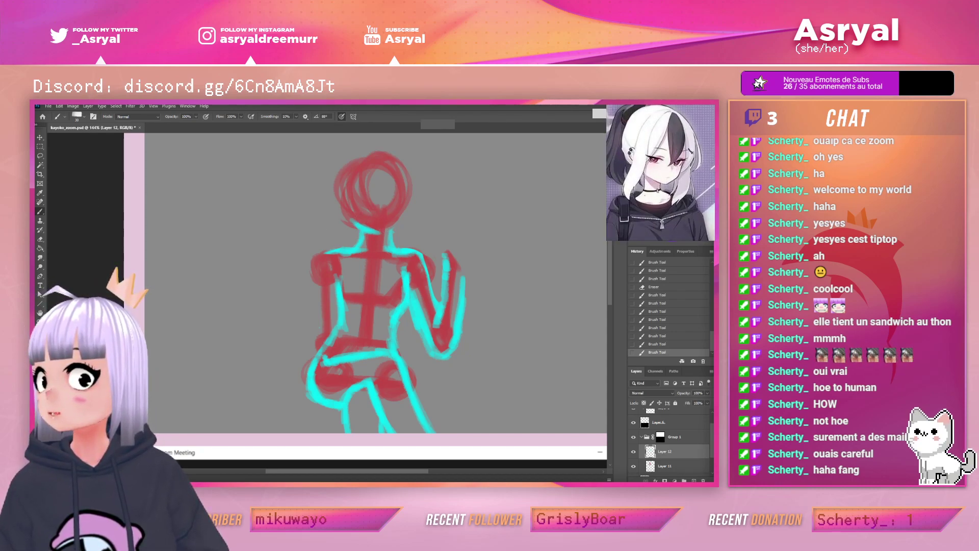
left_click_drag(381, 231, 385, 232)
left_click_drag(384, 232, 393, 228)
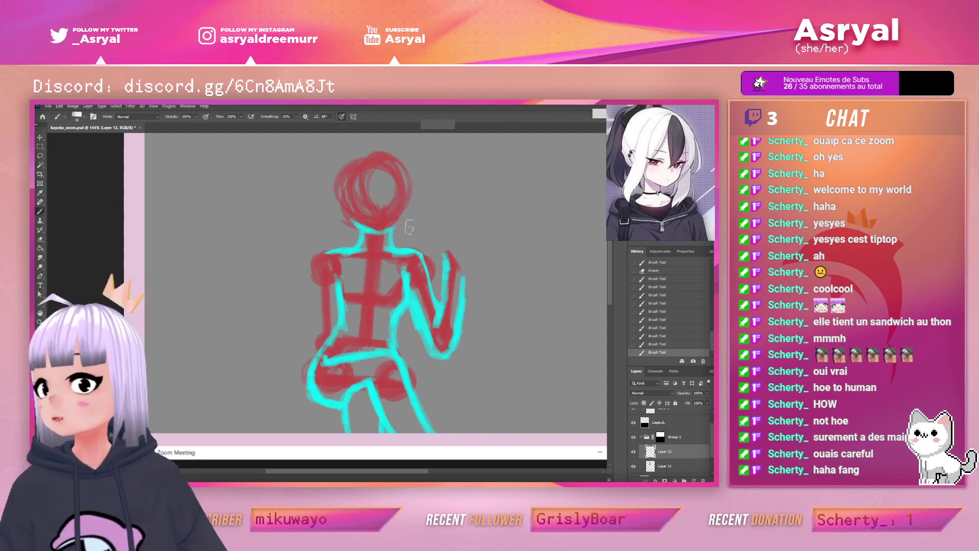
Erase the jawline beneath the head and repaint the cyan neck contour down to the right shoulder
key("e")
mouse_move(373, 224)
left_mouse_down()
mouse_move(352, 222)
mouse_move(385, 230)
mouse_move(362, 248)
mouse_move(388, 247)
mouse_move(391, 236)
left_mouse_up()
key("b")
left_click_drag(390, 223, 390, 239)
left_click_drag(389, 224, 396, 241)
key("e")
left_click_drag(392, 206, 395, 240)
mouse_move(361, 209)
left_mouse_down()
mouse_move(354, 241)
mouse_move(406, 243)
mouse_move(392, 248)
left_mouse_up()
key("b")
left_click_drag(392, 247, 406, 250)
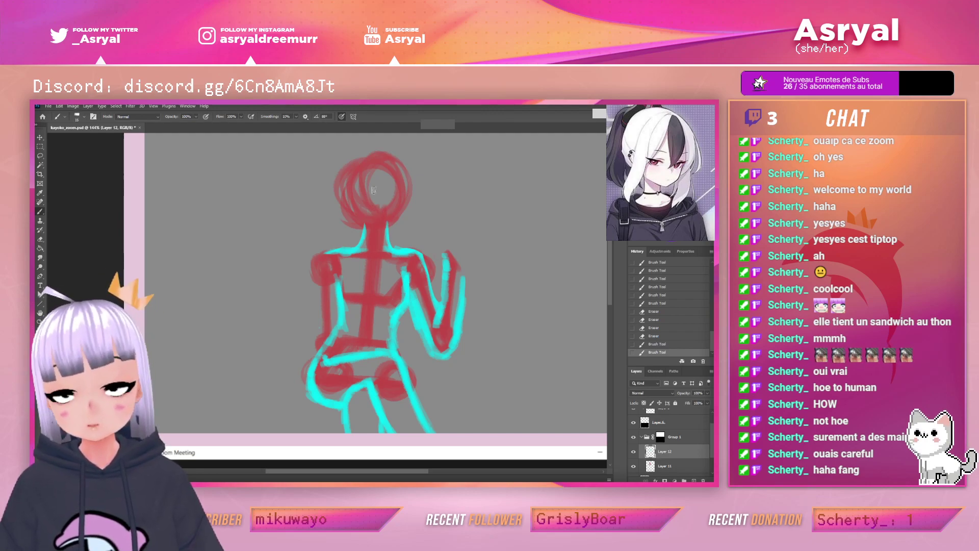
Try a new pointed cyan jawline with short strokes at the base of the head circle
left_click_drag(372, 216, 363, 227)
left_click_drag(371, 217, 360, 226)
mouse_move(372, 216)
left_mouse_down()
mouse_move(361, 227)
mouse_move(376, 233)
mouse_move(363, 224)
left_mouse_up()
mouse_move(375, 236)
left_mouse_down()
mouse_move(362, 226)
mouse_move(387, 221)
mouse_move(385, 235)
left_mouse_up()
key("e")
key("b")
left_click_drag(380, 227, 401, 223)
Undo the pointed jawline strokes, leaving only the neck contours below the head
key("ctrl+z")
key("ctrl+z")
key("ctrl+z")
key("ctrl+z")
key("ctrl+z")
key("ctrl+z")
key("ctrl+z")
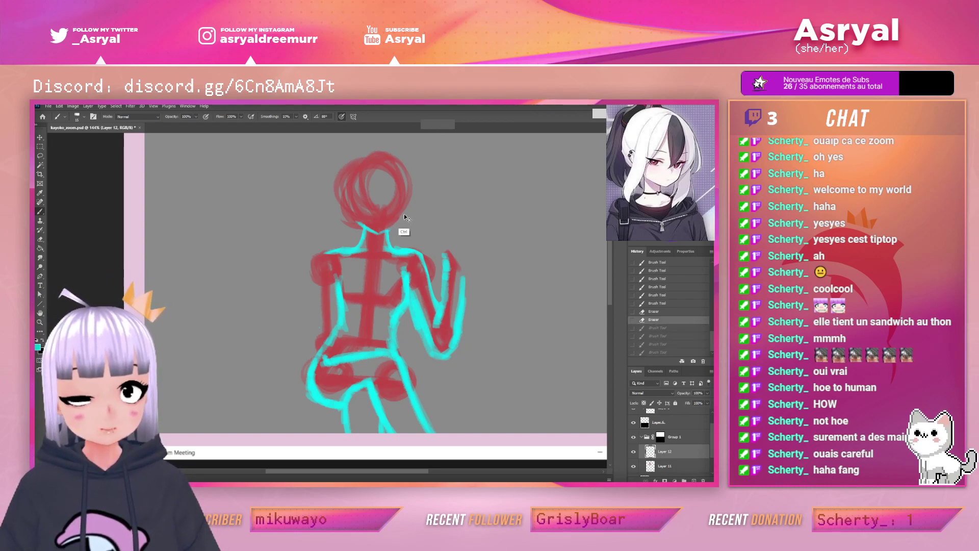
key("ctrl+z")
key("ctrl+z")
key("ctrl+z")
key("ctrl+z")
key("ctrl+z")
key("ctrl+z")
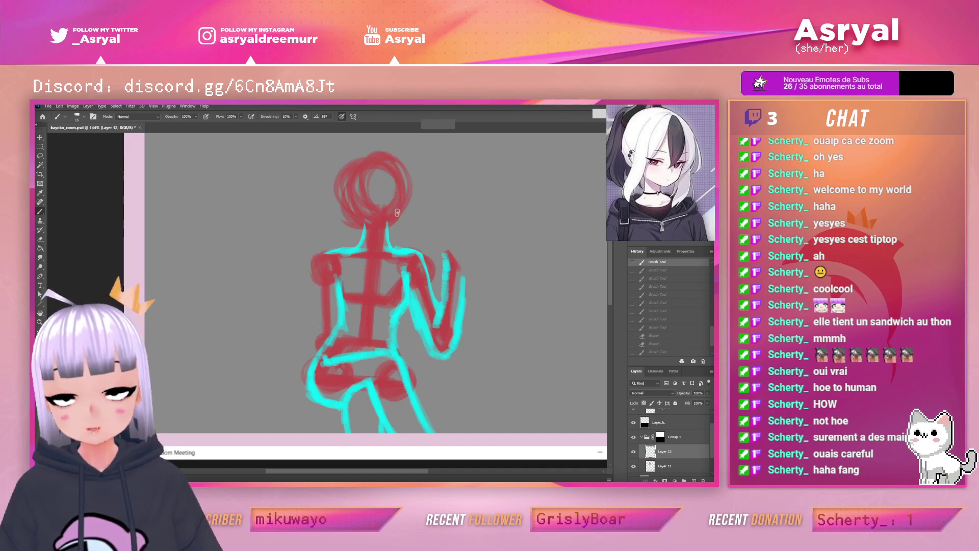
Clean the top of the neck and paint the cyan jaw, chin and right cheek contour below the head
key("e")
mouse_move(358, 227)
left_mouse_down()
mouse_move(413, 222)
mouse_move(408, 210)
mouse_move(377, 230)
mouse_move(392, 234)
mouse_move(368, 222)
mouse_move(400, 229)
left_mouse_up()
key("b")
mouse_move(393, 231)
left_mouse_down()
mouse_move(402, 227)
mouse_move(378, 223)
mouse_move(380, 235)
left_mouse_up()
key("e")
key("b")
left_click_drag(364, 224, 385, 238)
left_click_drag(383, 235, 394, 226)
left_click_drag(389, 230, 397, 224)
mouse_move(392, 230)
left_mouse_down()
mouse_move(418, 172)
mouse_move(427, 200)
mouse_move(403, 212)
left_mouse_up()
left_click_drag(404, 220, 402, 207)
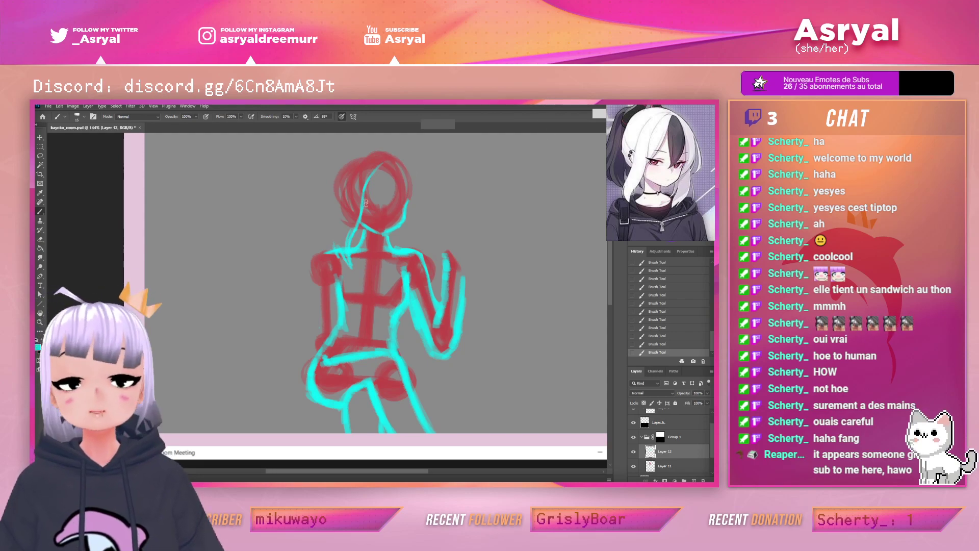
Erase and repaint the cyan hair line inside the head, and erase the strands above the left shoulder
key("e")
left_click_drag(366, 205, 391, 162)
left_click_drag(366, 201, 396, 173)
left_click_drag(396, 172, 386, 182)
key("b")
left_click_drag(363, 208, 382, 164)
left_click_drag(367, 179, 384, 163)
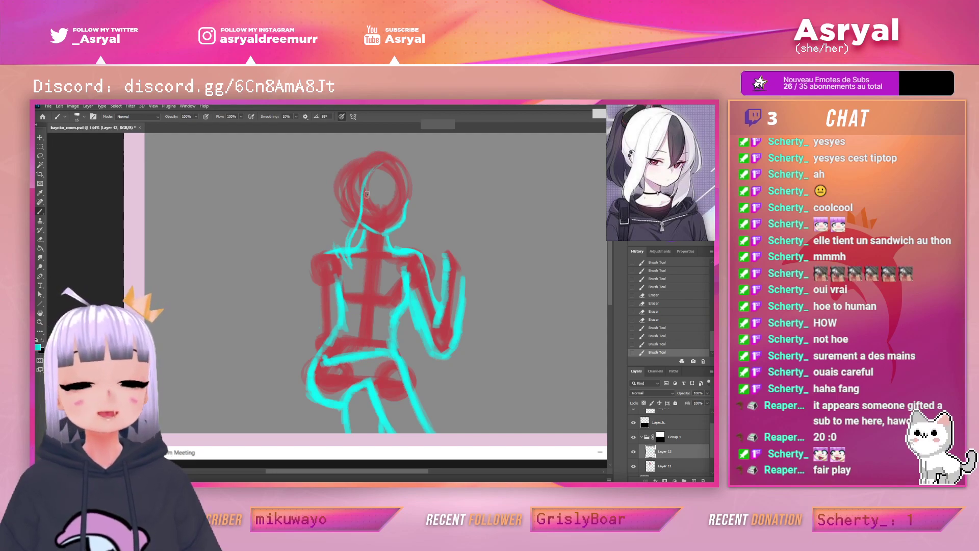
key("e")
mouse_move(337, 232)
left_mouse_down()
mouse_move(356, 284)
mouse_move(349, 239)
left_mouse_up()
left_click_drag(354, 258, 347, 214)
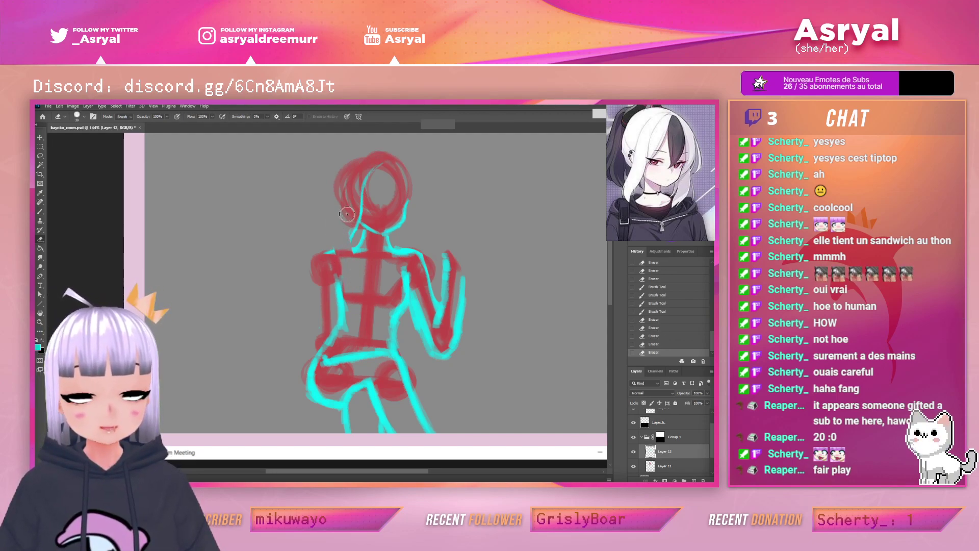
Undo the recent hair edits back to the single cyan line along the side of the face
key("ctrl+z")
key("ctrl+z")
key("ctrl+z")
key("ctrl+z")
key("ctrl+z")
key("ctrl+z")
key("ctrl+z")
key("ctrl+z")
key("ctrl+z")
key("ctrl+z")
key("ctrl+z")
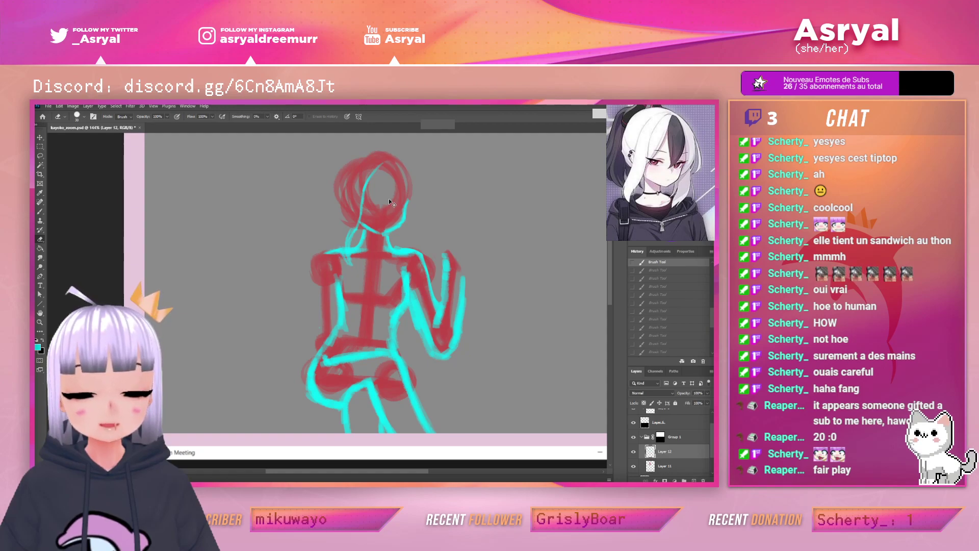
key("ctrl+z")
key("ctrl+z")
key("ctrl+z")
key("ctrl+z")
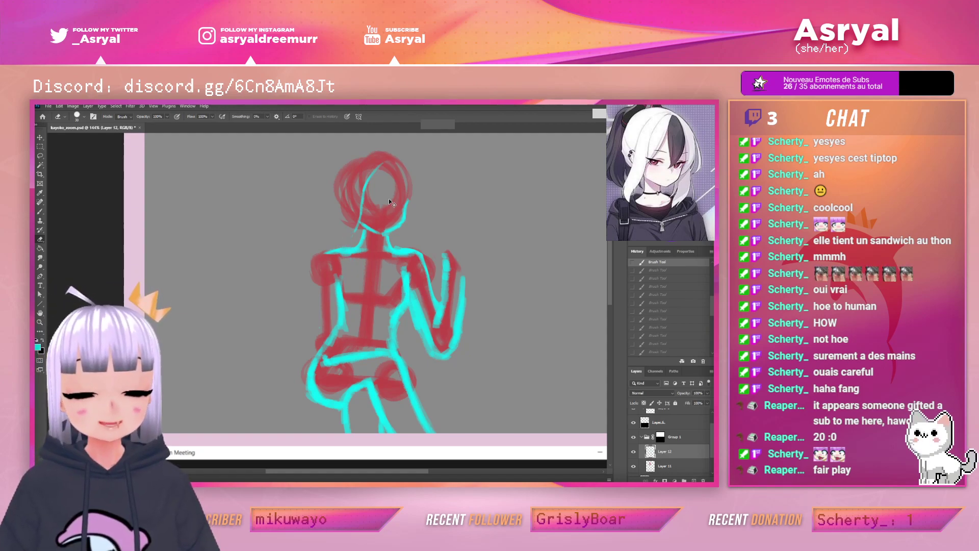
Paint cyan hair strands falling toward the left shoulder, erase the surplus ends, and add the bangs
key("b")
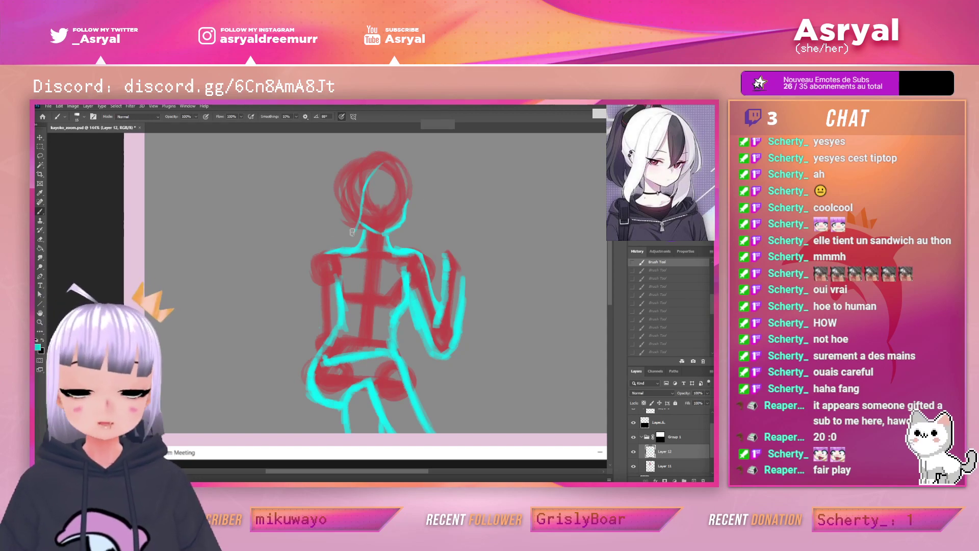
left_click_drag(353, 230, 360, 213)
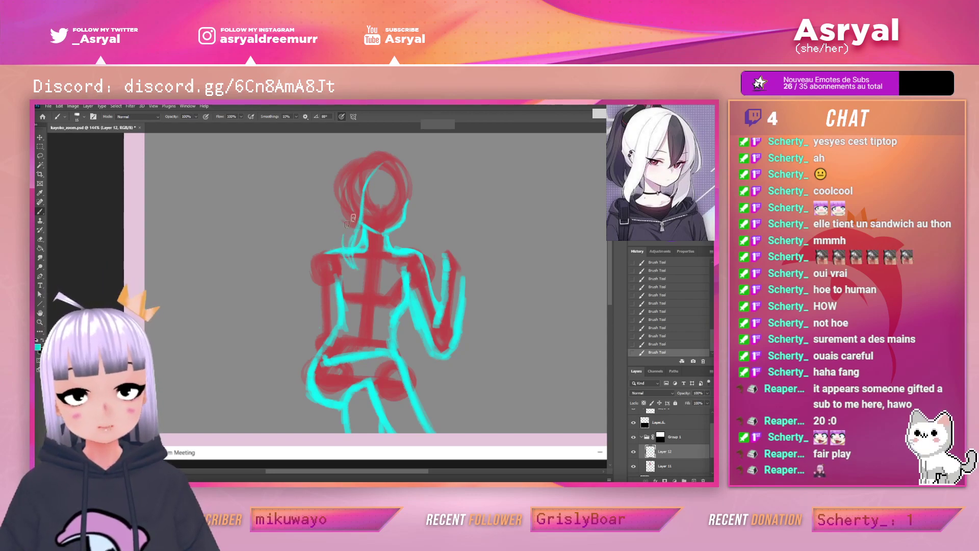
key("e")
mouse_move(358, 268)
left_mouse_down()
mouse_move(342, 245)
mouse_move(353, 260)
mouse_move(362, 237)
mouse_move(349, 262)
mouse_move(340, 235)
left_mouse_up()
key("b")
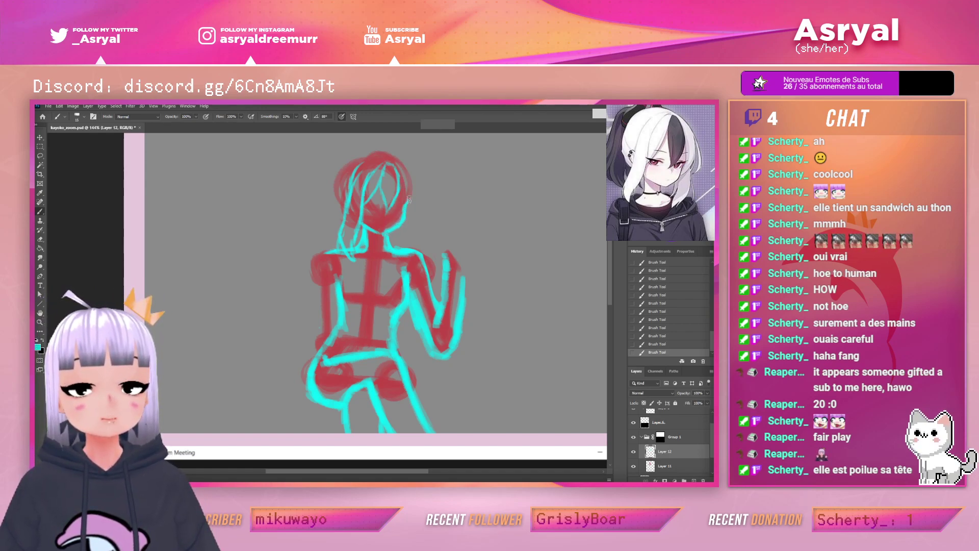
Erase the right cheek contour and repaint the cheek and chin lines closer to the neck
key("e")
mouse_move(386, 232)
left_mouse_down()
mouse_move(420, 182)
mouse_move(399, 233)
mouse_move(422, 192)
mouse_move(436, 201)
mouse_move(405, 196)
left_mouse_up()
key("b")
mouse_move(390, 242)
left_mouse_down()
mouse_move(402, 228)
mouse_move(408, 250)
mouse_move(372, 238)
mouse_move(386, 239)
left_mouse_up()
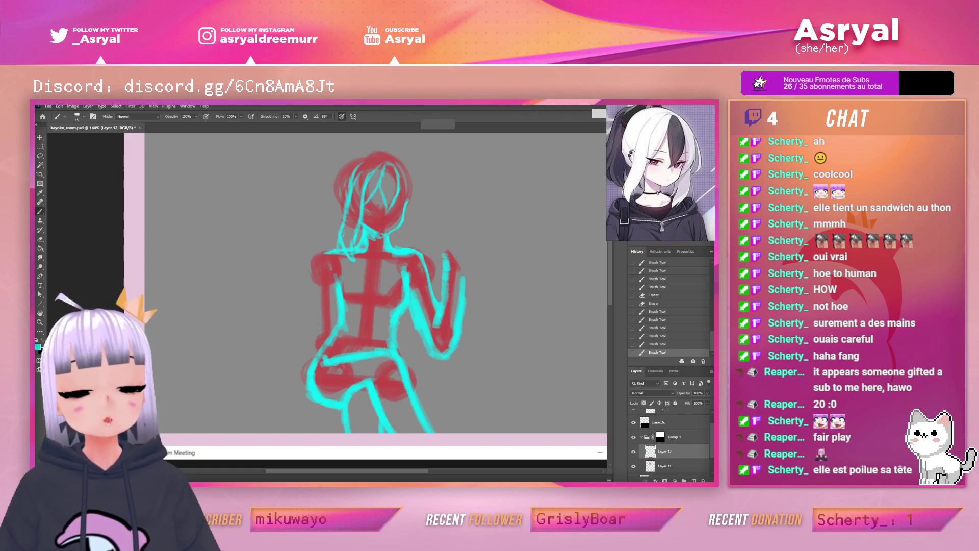
Undo the extra strand strokes over the left shoulder and erase the cyan hair and face lines
left_click_drag(361, 267, 335, 228)
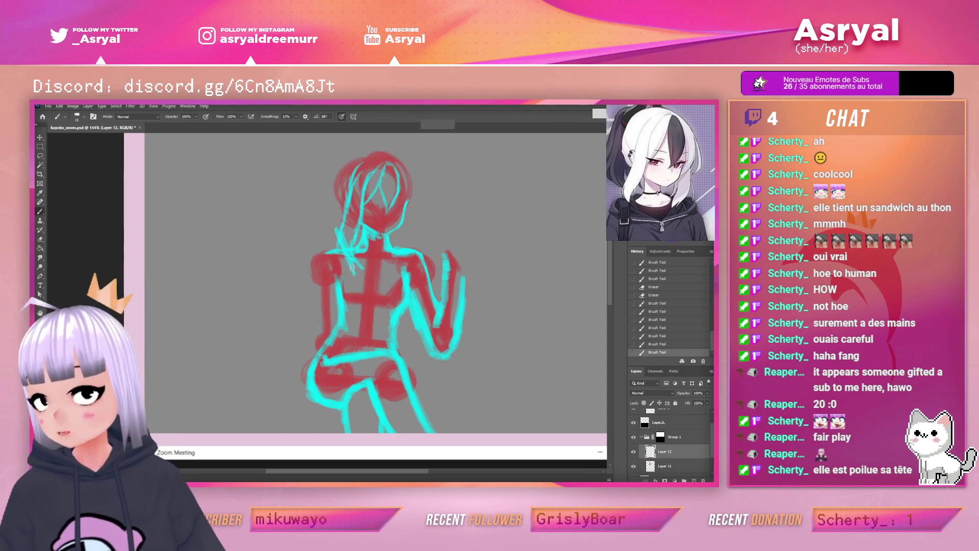
key("ctrl+z")
key("e")
mouse_move(360, 271)
left_mouse_down()
mouse_move(327, 259)
mouse_move(380, 265)
mouse_move(357, 237)
mouse_move(361, 214)
mouse_move(341, 232)
mouse_move(352, 158)
mouse_move(384, 207)
left_mouse_up()
left_click_drag(375, 240, 376, 262)
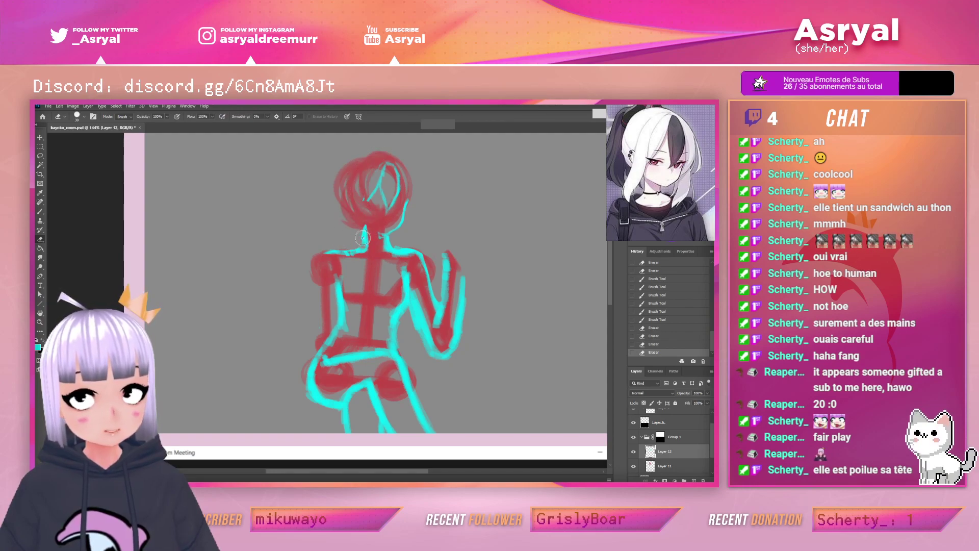
mouse_move(362, 209)
left_mouse_down()
mouse_move(380, 244)
mouse_move(391, 221)
mouse_move(393, 235)
mouse_move(402, 228)
mouse_move(372, 170)
left_mouse_up()
Try a large cyan oval beside the torso from the left shoulder to the hip, and undo it
key("ctrl+space")
mouse_move(459, 240)
left_mouse_down()
mouse_move(466, 257)
mouse_move(435, 247)
mouse_move(457, 238)
mouse_move(440, 263)
left_mouse_up()
key("ctrl+space")
key("space")
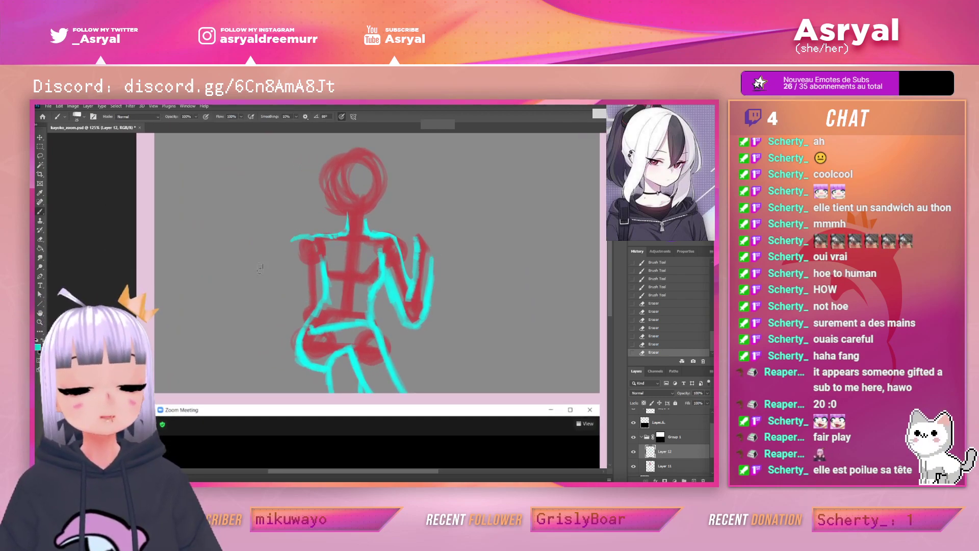
left_click_drag(306, 240, 322, 248)
mouse_move(441, 220)
left_mouse_down()
mouse_move(462, 276)
mouse_move(448, 204)
left_mouse_up()
key("ctrl+z")
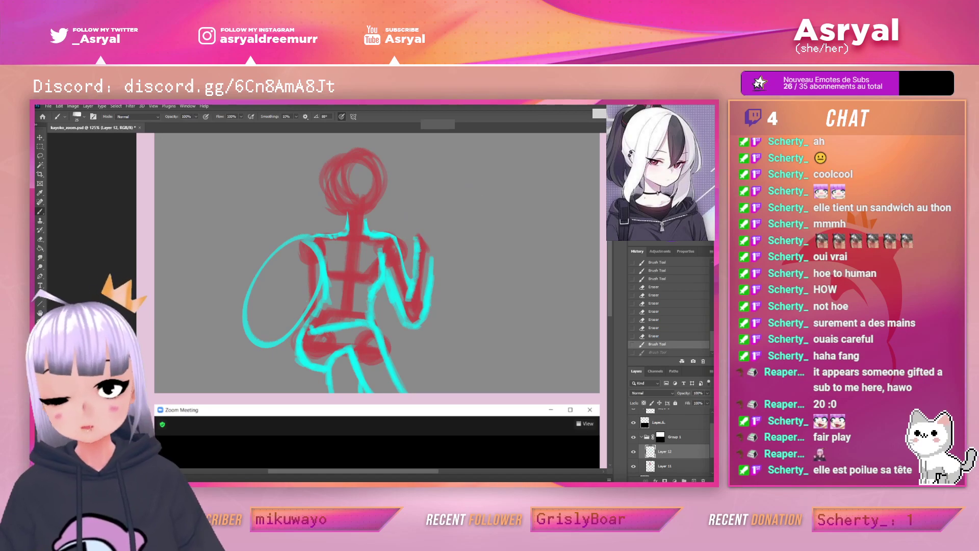
key("ctrl+z")
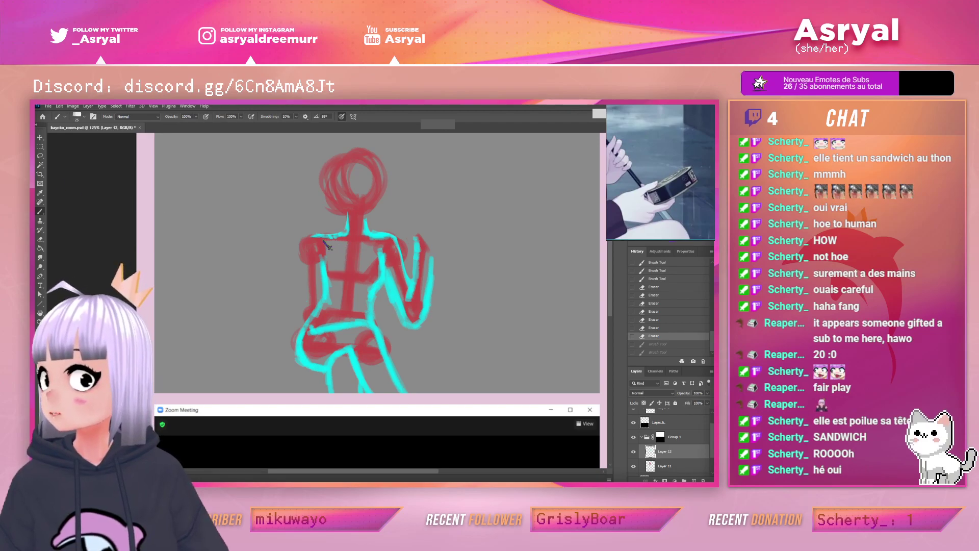
Switch to the browser and look through the "sandwich au thon" image results for a suitable long sandwich reference
left_click_drag(35, 163, 280, 106)
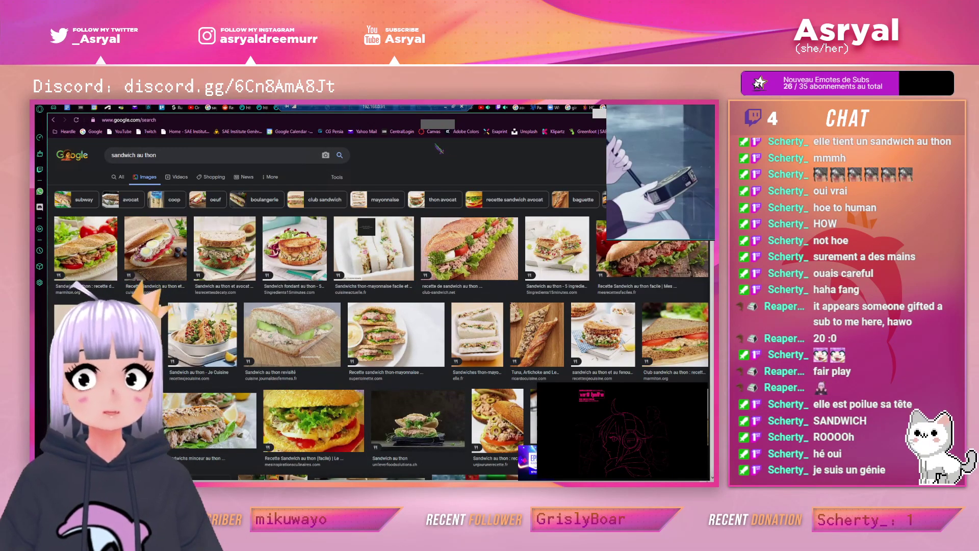
scroll(444, 168, "down", 4)
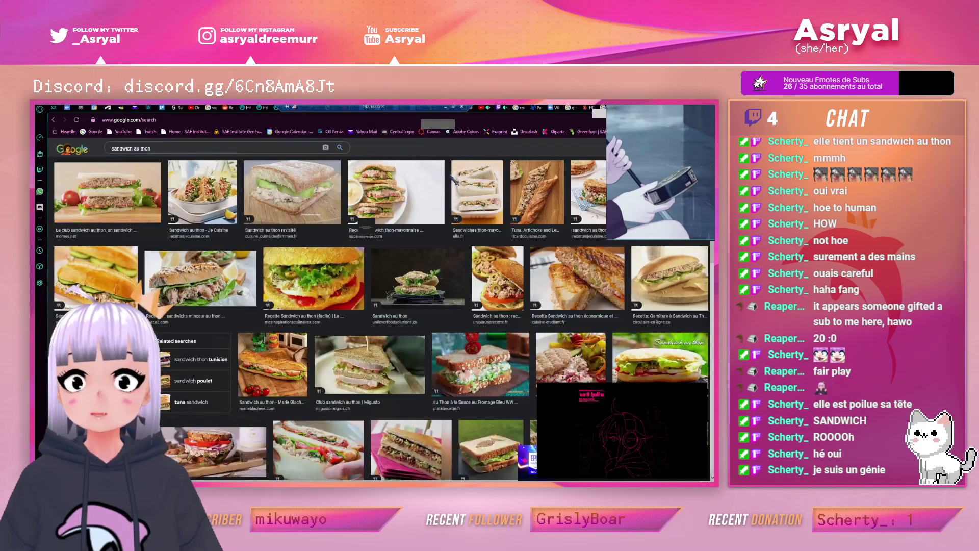
scroll(452, 179, "down", 3)
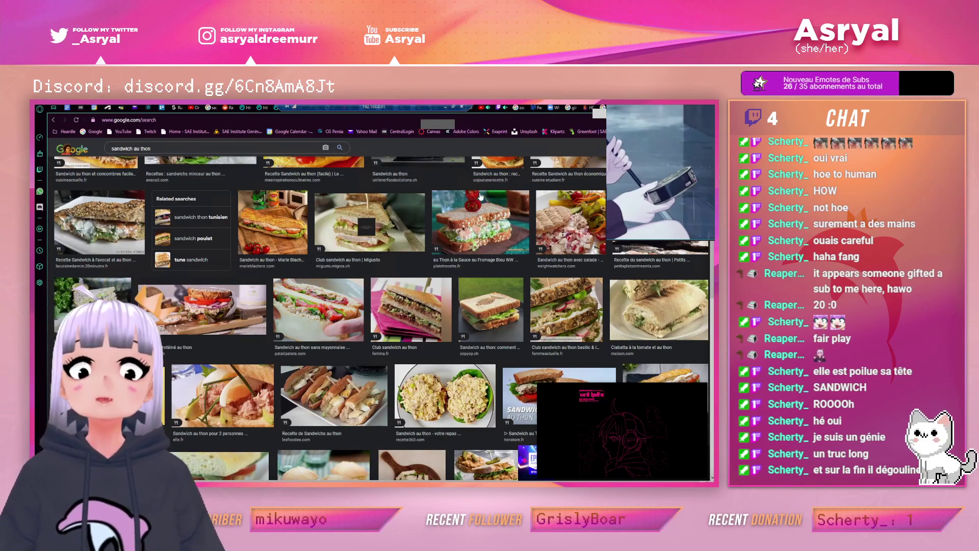
scroll(497, 211, "down", 3)
scroll(517, 222, "down", 3)
scroll(516, 222, "down", 4)
scroll(517, 221, "down", 3)
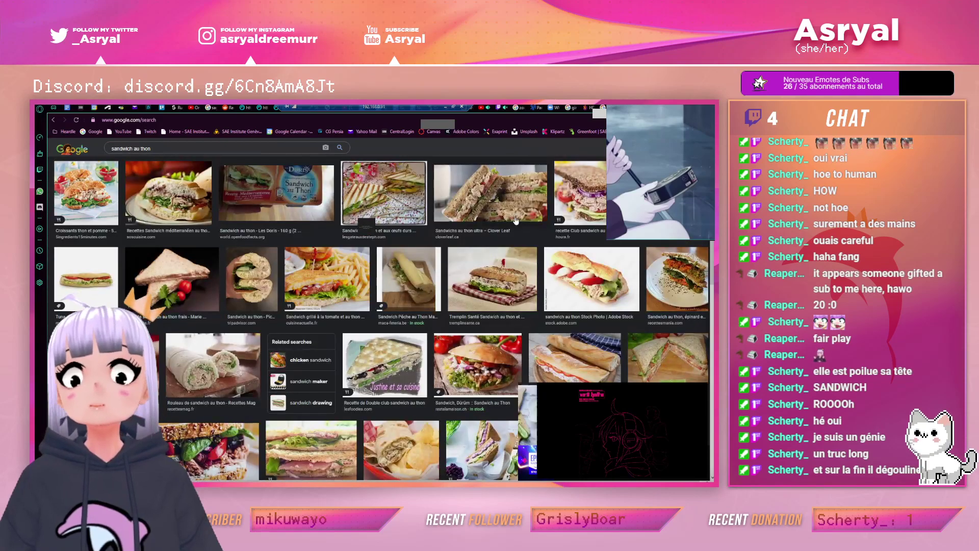
scroll(517, 222, "down", 2)
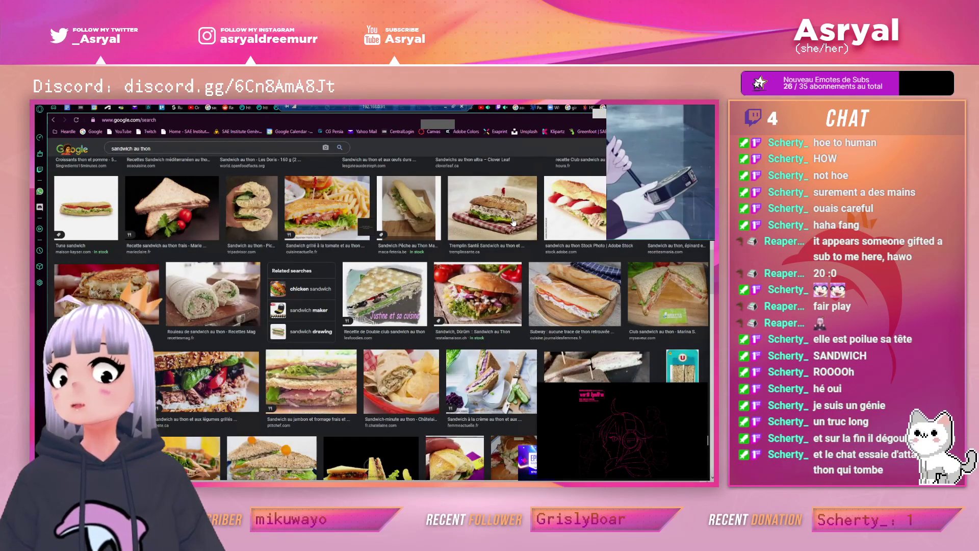
scroll(513, 222, "down", 3)
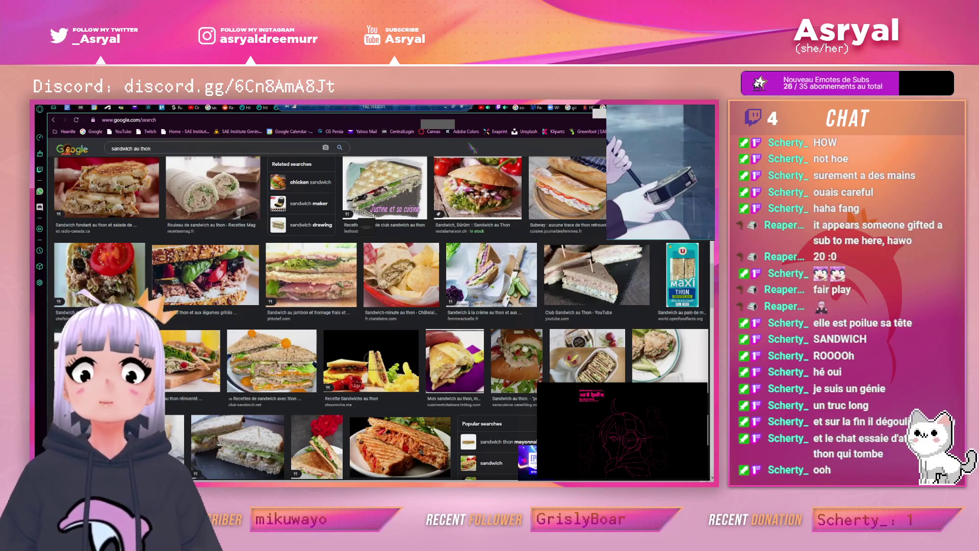
scroll(468, 147, "down", 2)
scroll(462, 158, "down", 4)
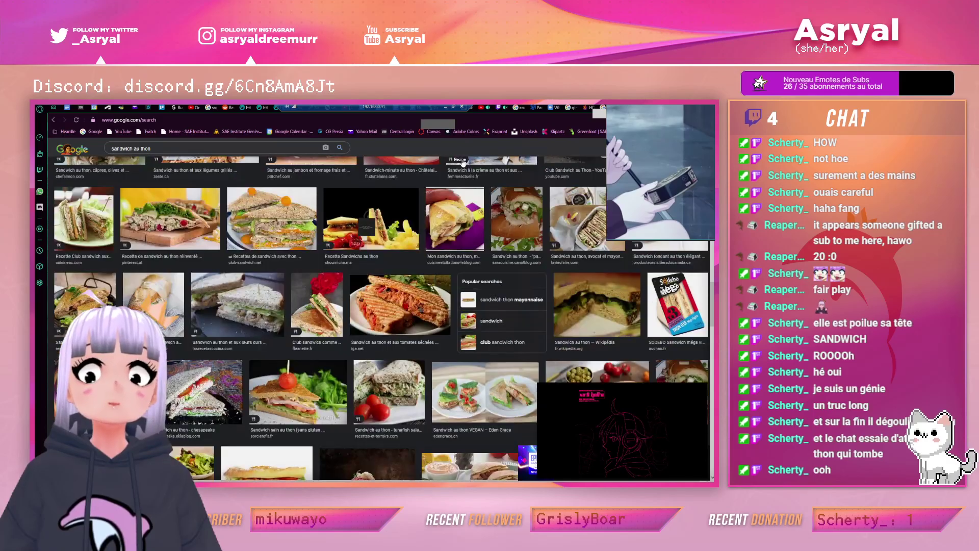
scroll(459, 165, "down", 3)
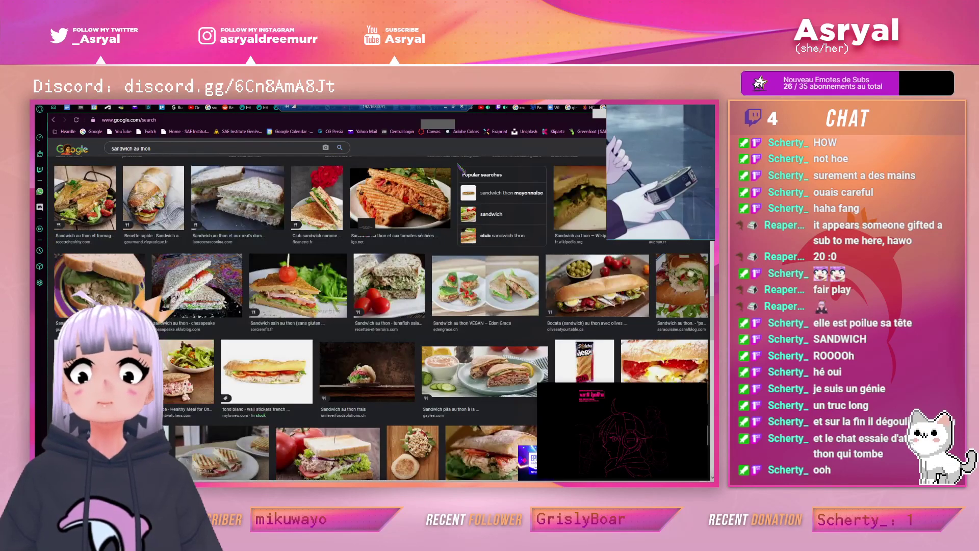
scroll(459, 168, "down", 4)
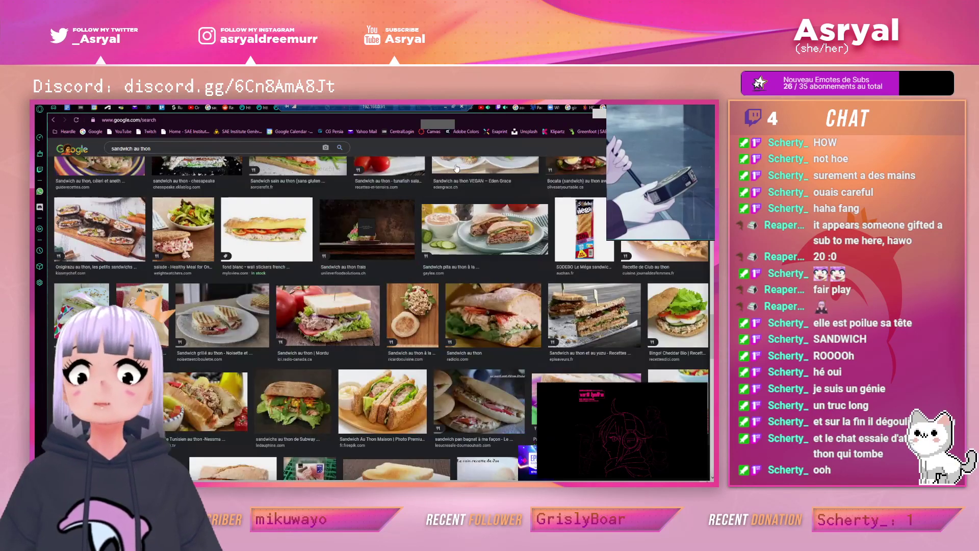
scroll(455, 169, "down", 1)
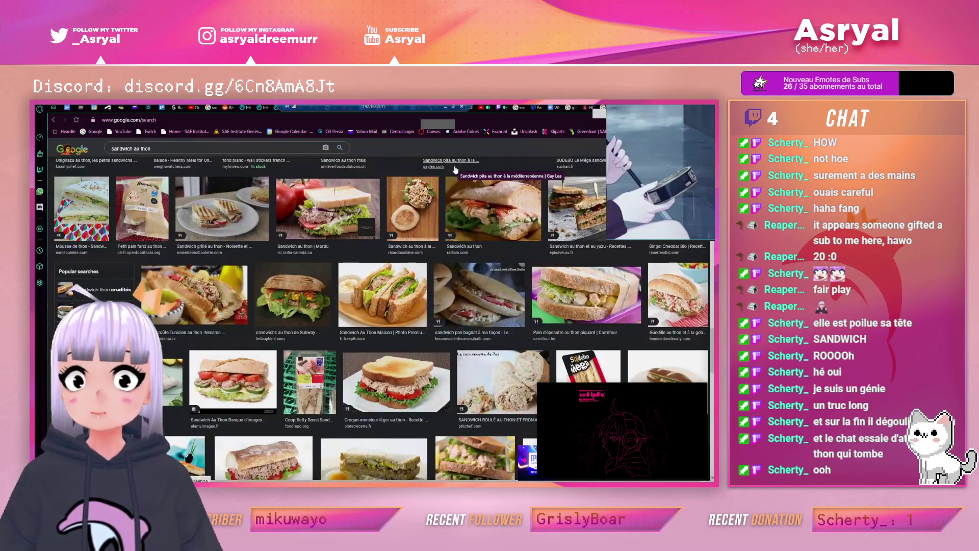
scroll(456, 169, "down", 2)
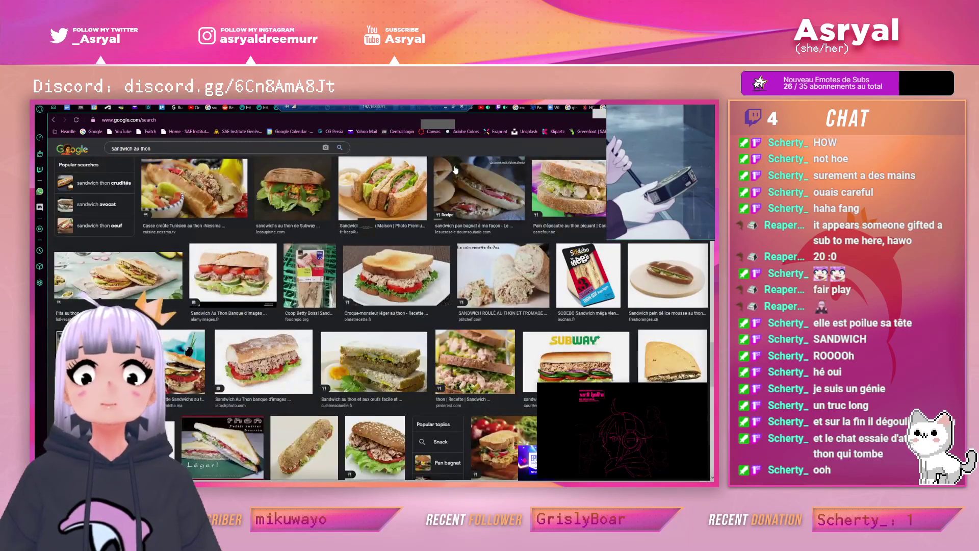
scroll(455, 169, "down", 2)
scroll(456, 170, "down", 3)
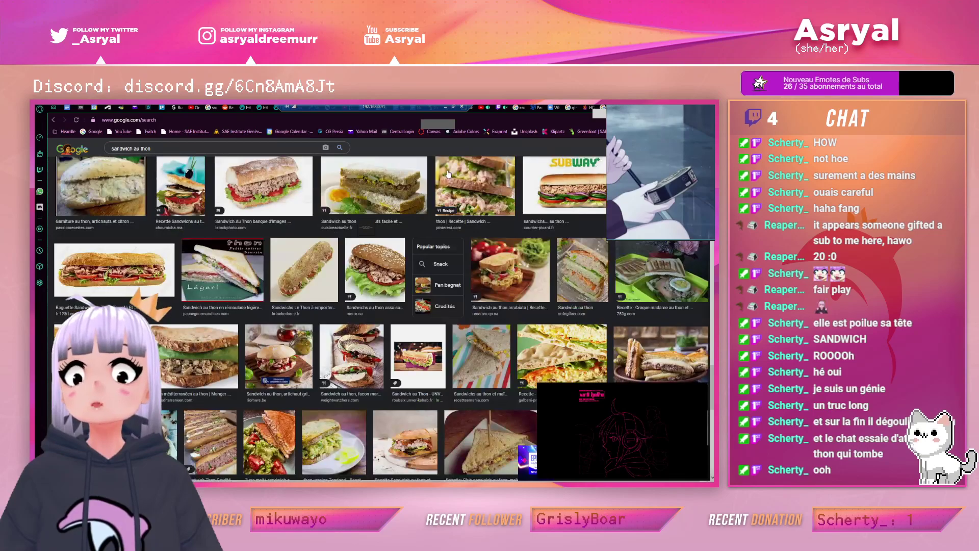
scroll(449, 172, "down", 3)
scroll(448, 174, "down", 2)
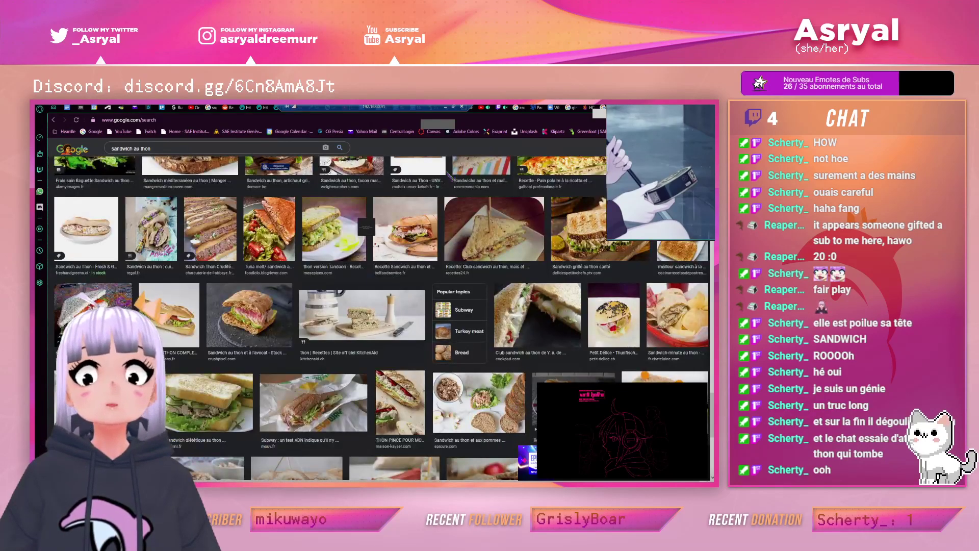
scroll(448, 174, "down", 2)
scroll(448, 175, "down", 2)
scroll(449, 176, "down", 2)
scroll(431, 184, "down", 2)
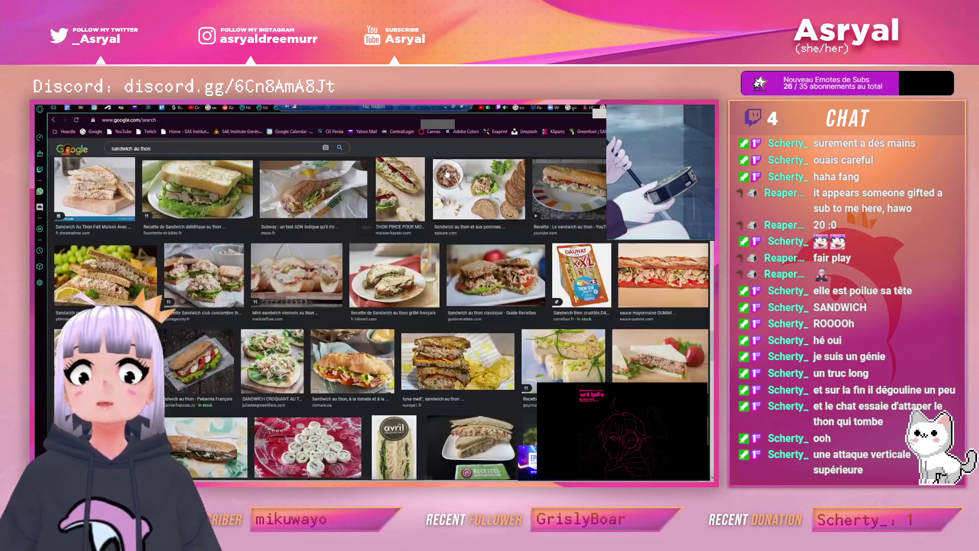
scroll(413, 192, "down", 2)
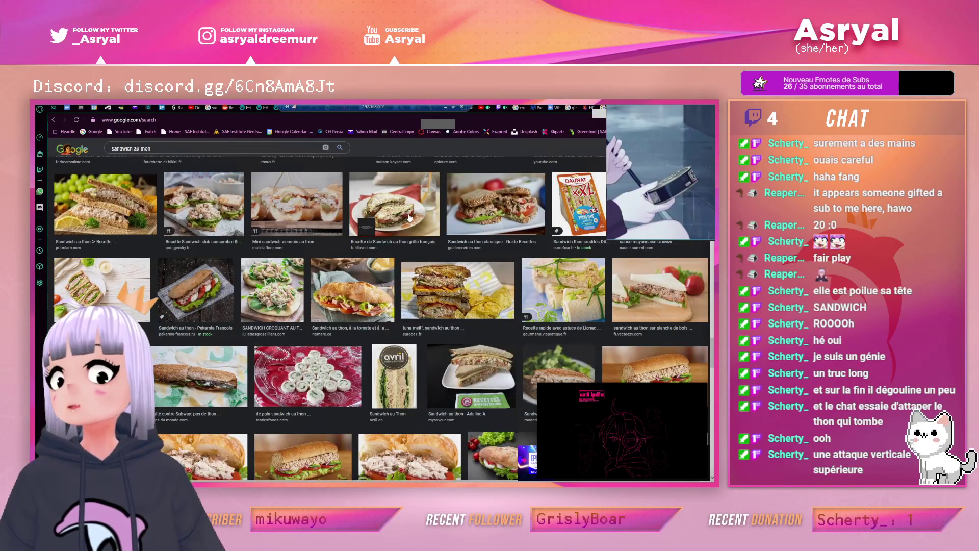
scroll(408, 224, "down", 2)
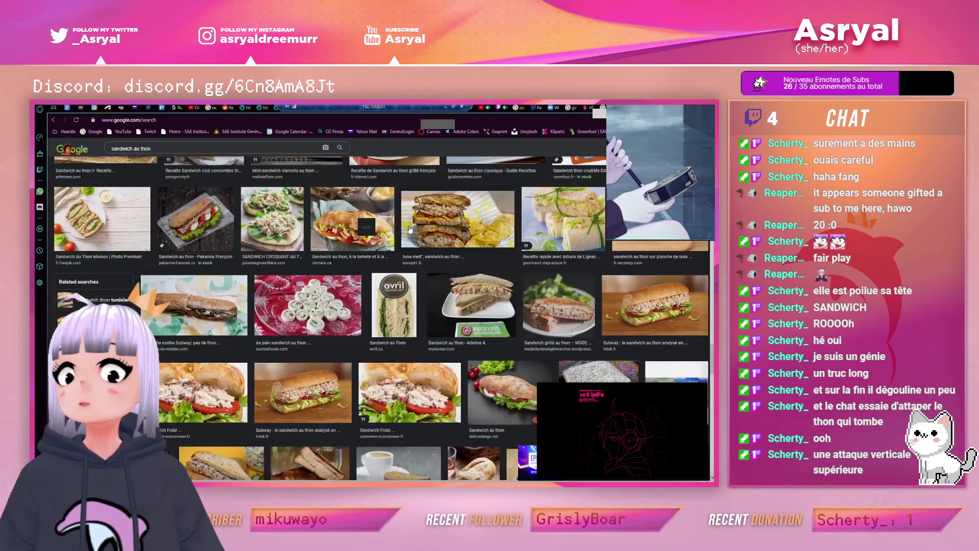
scroll(388, 250, "down", 2)
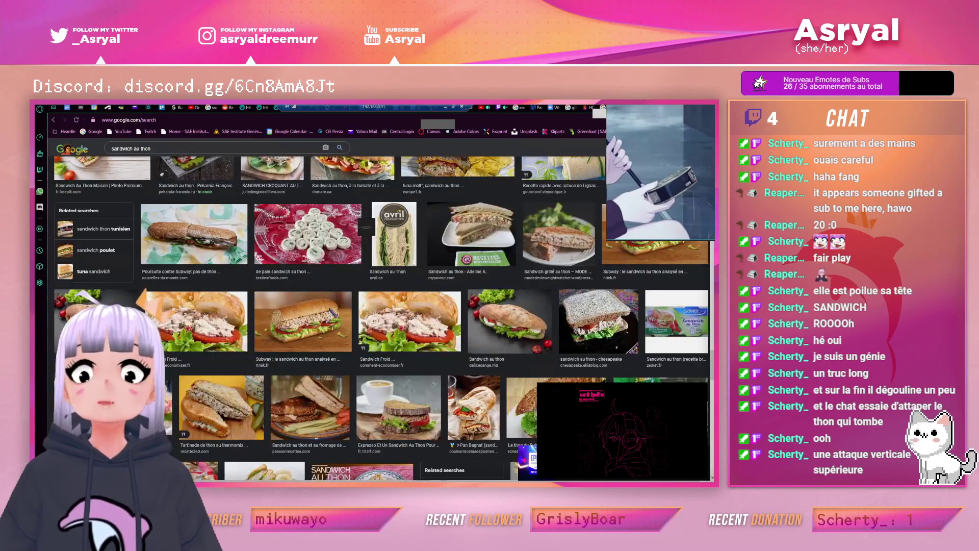
Preview the Subway tuna sandwich picture, copy the image, and return to the drawing
left_click(334, 310)
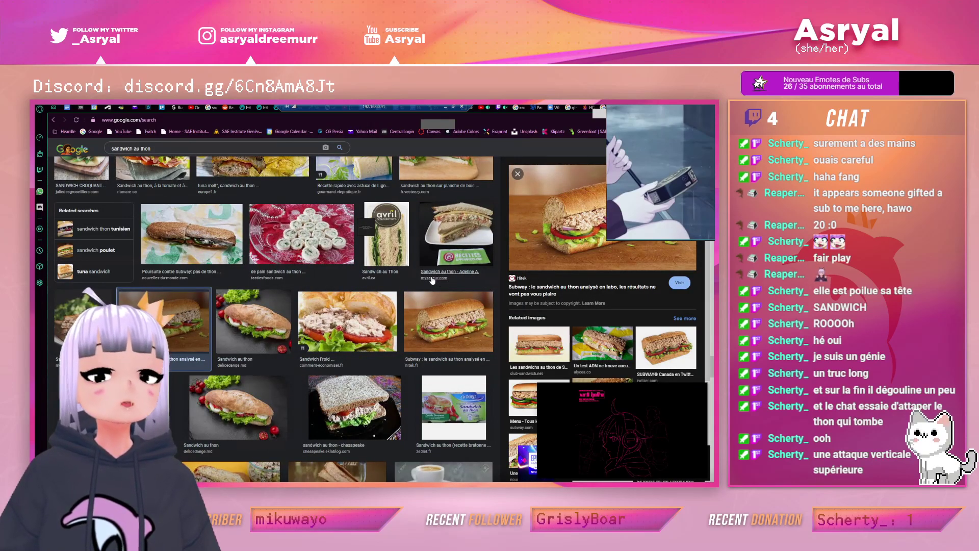
scroll(586, 273, "down", 3)
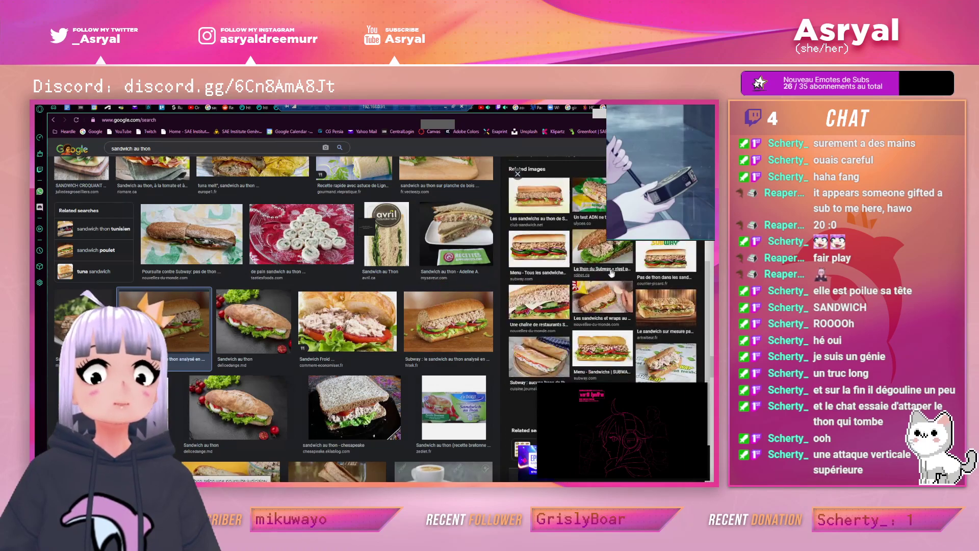
scroll(586, 272, "up", 3)
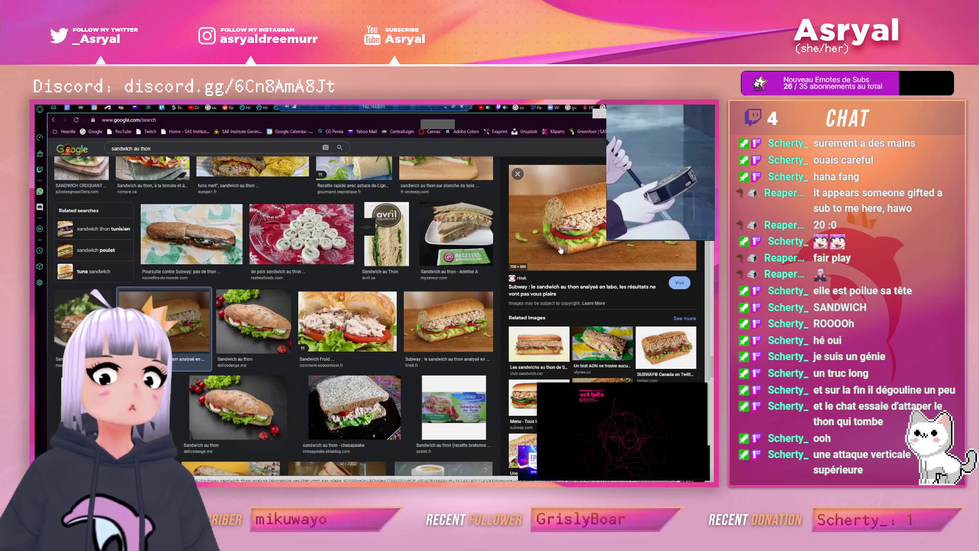
right_click(609, 206)
left_click(557, 292)
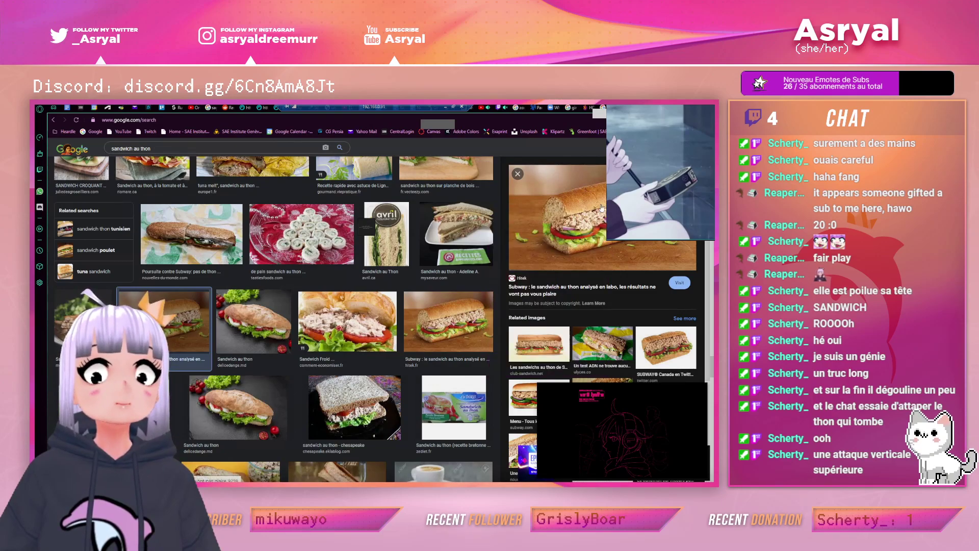
left_click_drag(423, 109, 35, 204)
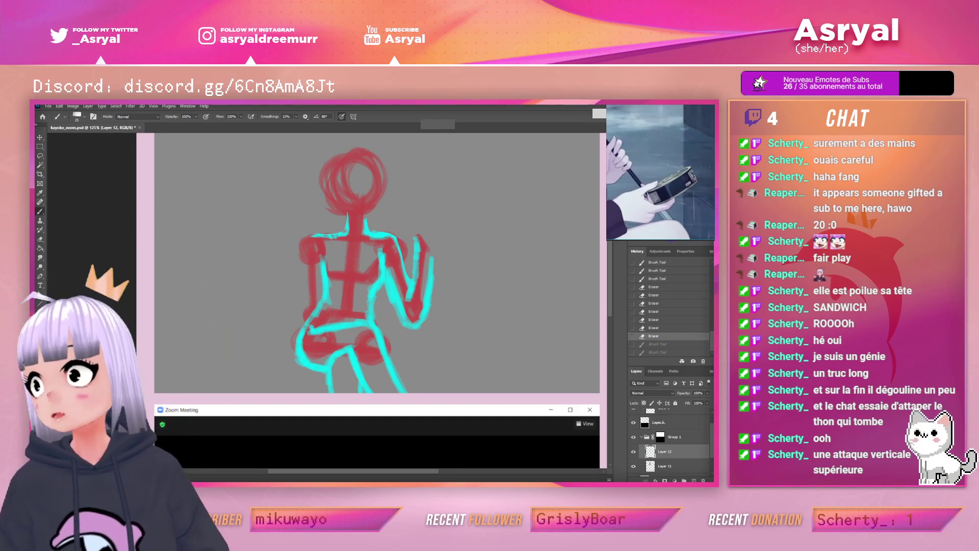
Place the sandwich picture above the other images on the reference board and enlarge it to match their width
scroll(681, 182, "down", 6)
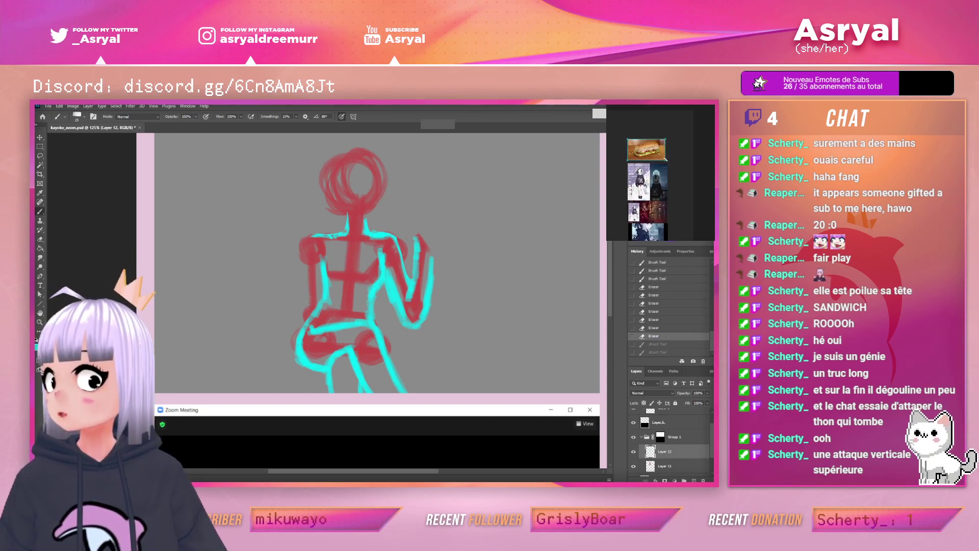
left_click_drag(645, 145, 705, 162)
left_click(705, 162)
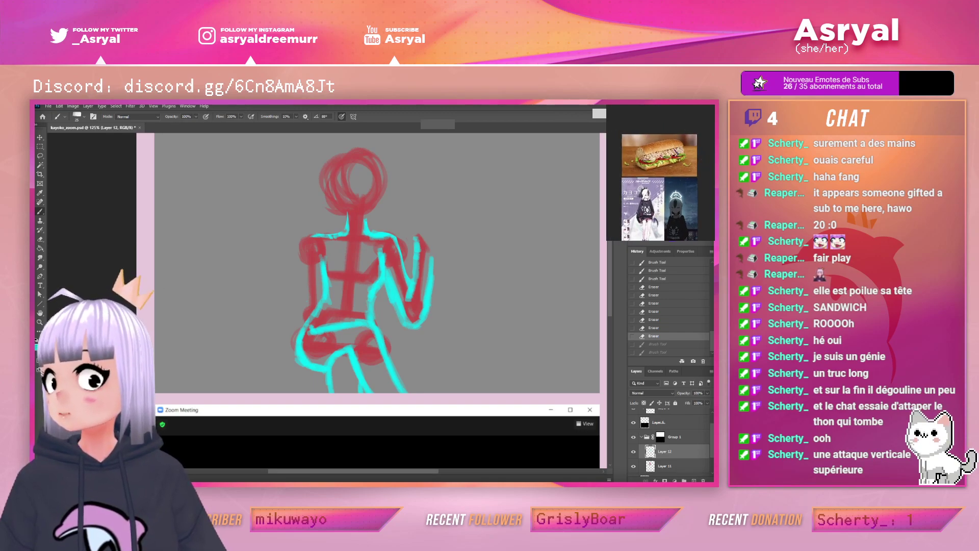
View the full-body Kayoko reference beside the seated red-robed character on the reference board
scroll(672, 147, "up", 4)
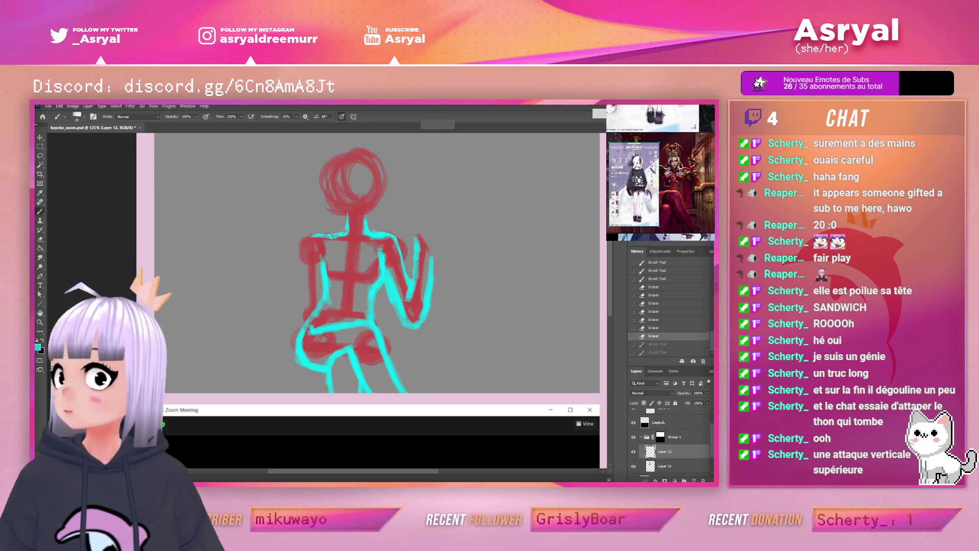
left_click_drag(408, 238, 378, 268)
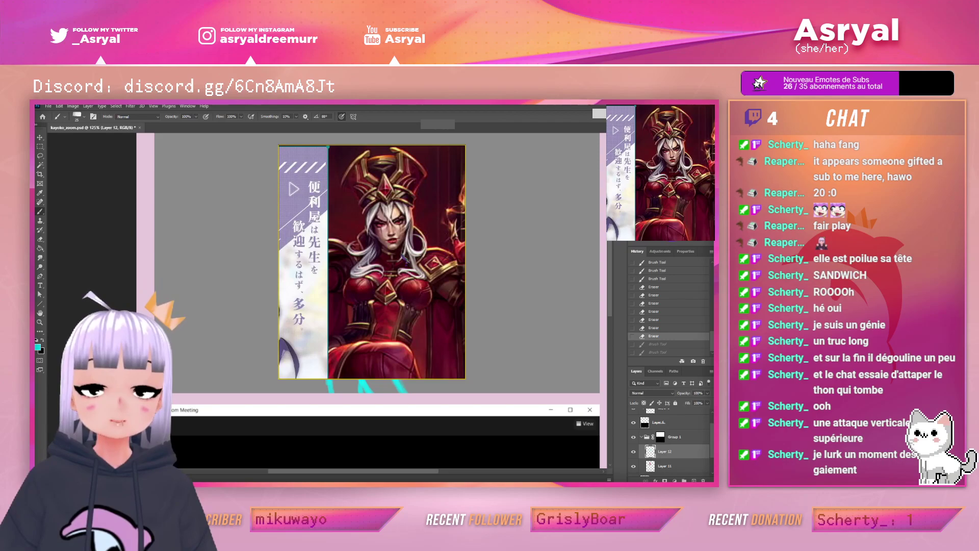
scroll(398, 248, "up", 2)
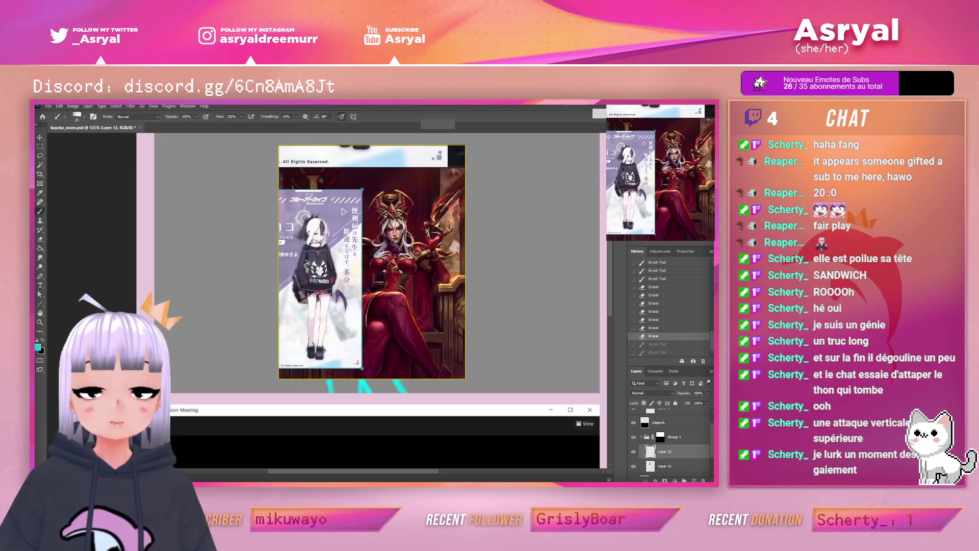
left_click_drag(398, 248, 36, 242)
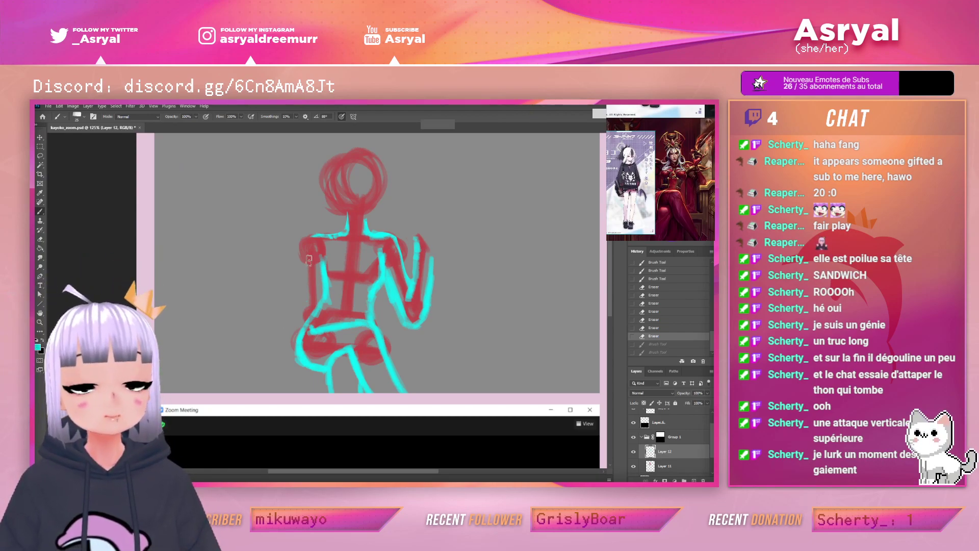
Paint a rounded cyan contour over the red shoulder joint opposite the raised arm
left_click_drag(322, 236, 311, 238)
left_click_drag(314, 236, 303, 247)
left_click_drag(302, 249, 300, 263)
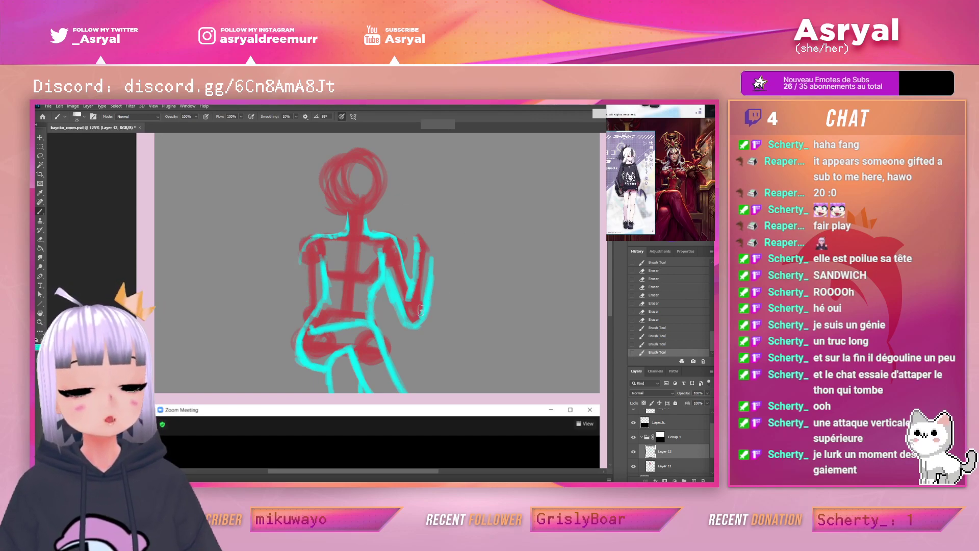
Lasso the cyan outline of the raised arm, rotate it slightly outward around the shoulder with Free Transform, and deselect
left_click_drag(610, 257, 612, 263)
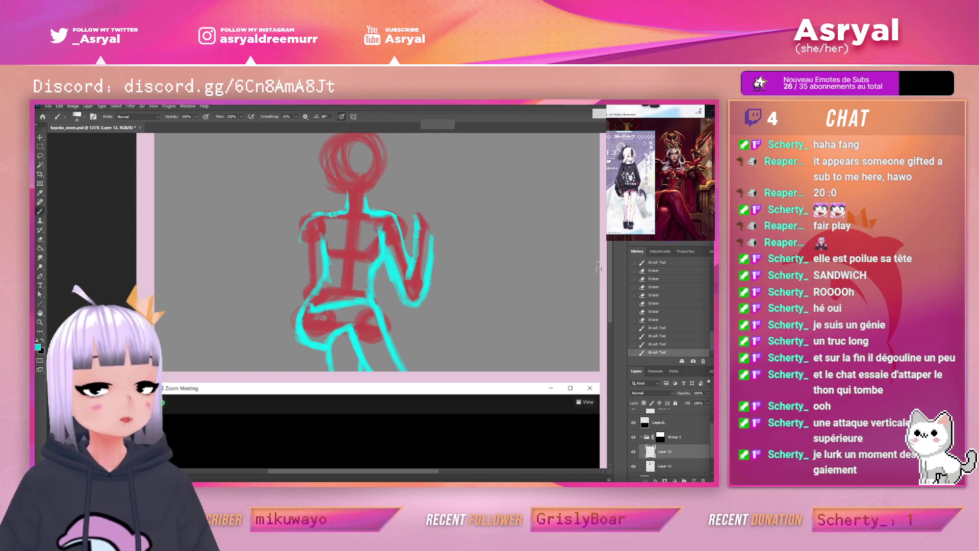
key("l")
mouse_move(383, 276)
left_mouse_down()
mouse_move(407, 199)
mouse_move(450, 193)
mouse_move(476, 285)
mouse_move(397, 320)
left_mouse_up()
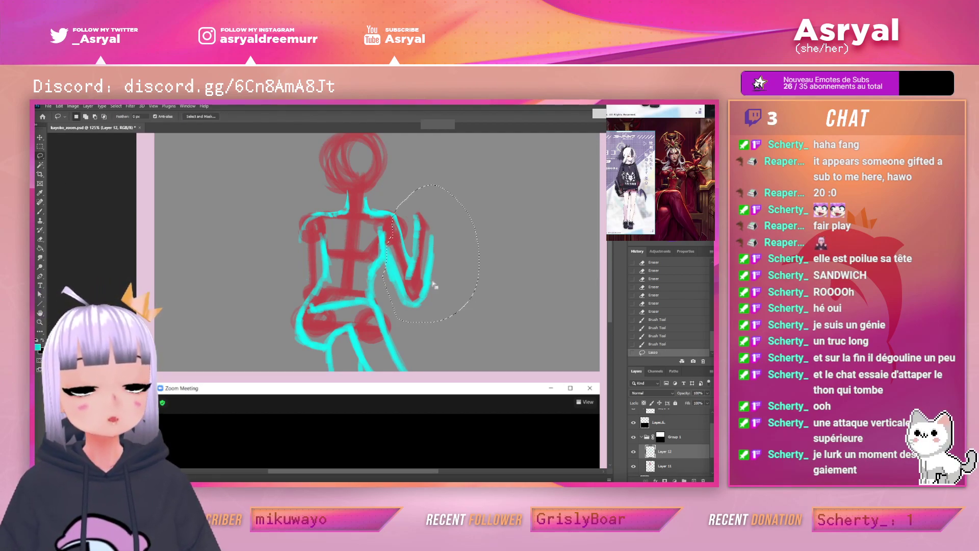
key("ctrl+t")
left_click_drag(393, 230, 388, 226)
left_click_drag(489, 179, 478, 160)
left_click(385, 116)
key("ctrl+d")
Paint cyan strokes that reconnect the raised arm to the shoulder and redraw the inner upper arm and forearm contours
key("b")
left_click_drag(385, 242, 390, 256)
left_click_drag(385, 236, 413, 286)
mouse_move(389, 246)
left_mouse_down()
mouse_move(432, 291)
mouse_move(435, 253)
mouse_move(416, 257)
mouse_move(414, 215)
mouse_move(417, 258)
left_mouse_up()
left_click_drag(419, 238, 418, 255)
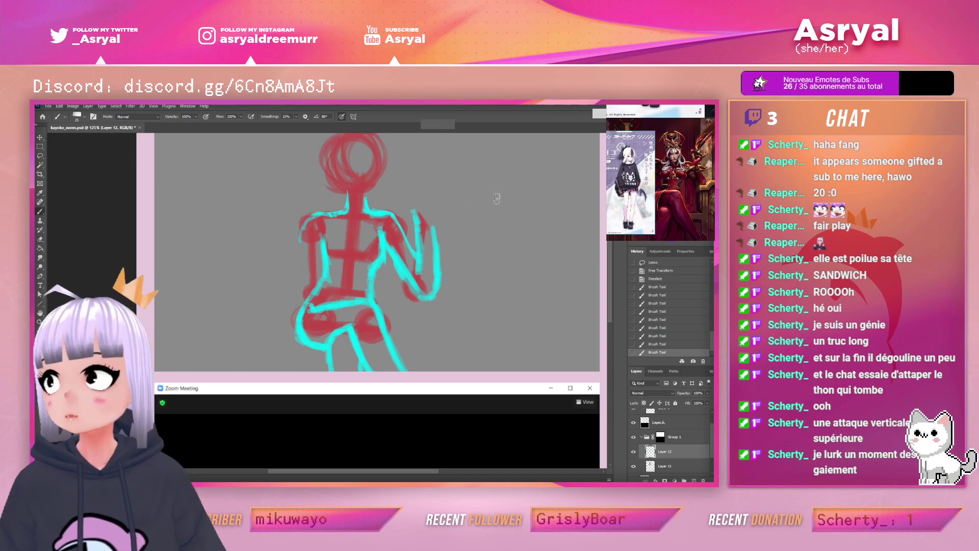
Lasso the cyan outline of the raised arm and nudge the selected strokes slightly outward with the Move tool
left_click(40, 156)
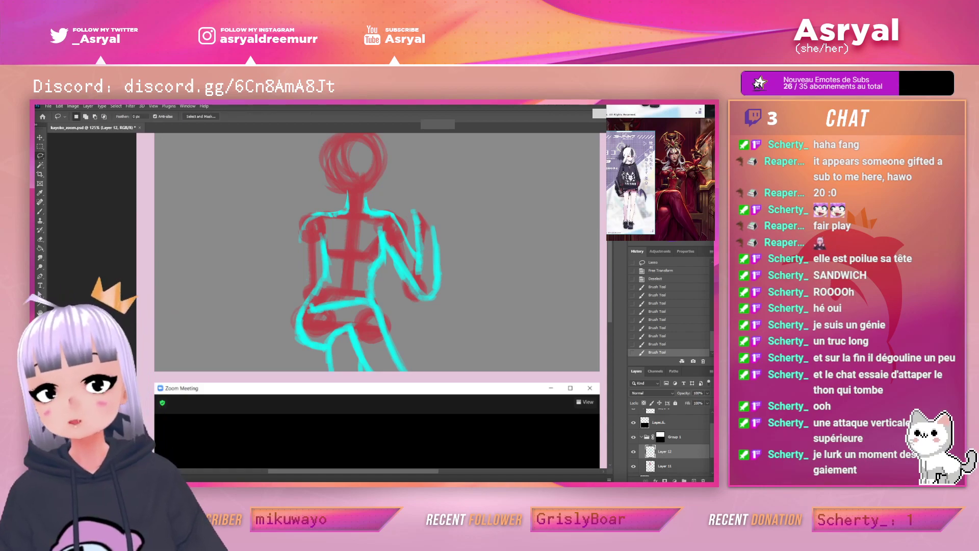
mouse_move(388, 253)
left_mouse_down()
mouse_move(391, 203)
mouse_move(463, 178)
mouse_move(466, 305)
mouse_move(387, 293)
left_mouse_up()
key("ctrl+t")
left_click_drag(495, 320, 482, 304)
key("ctrl+z")
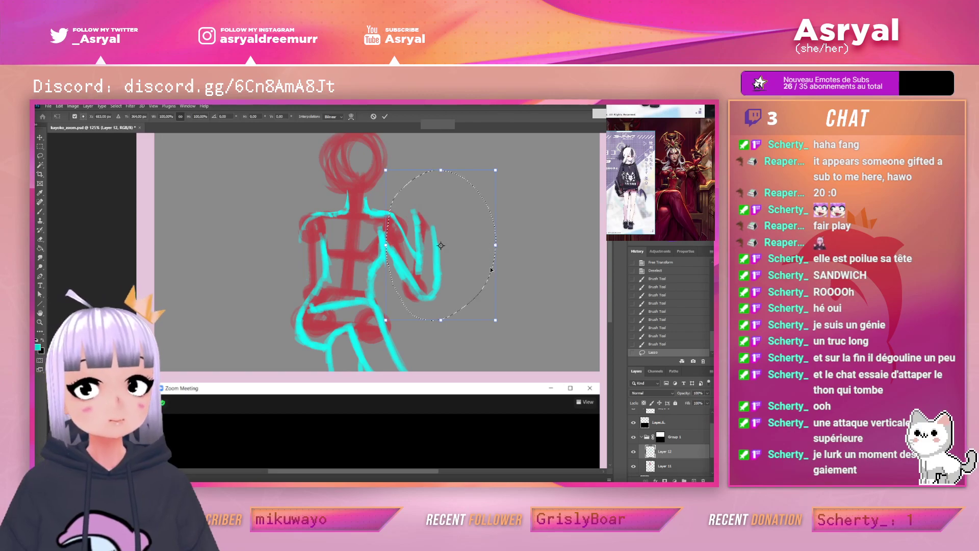
key("Right")
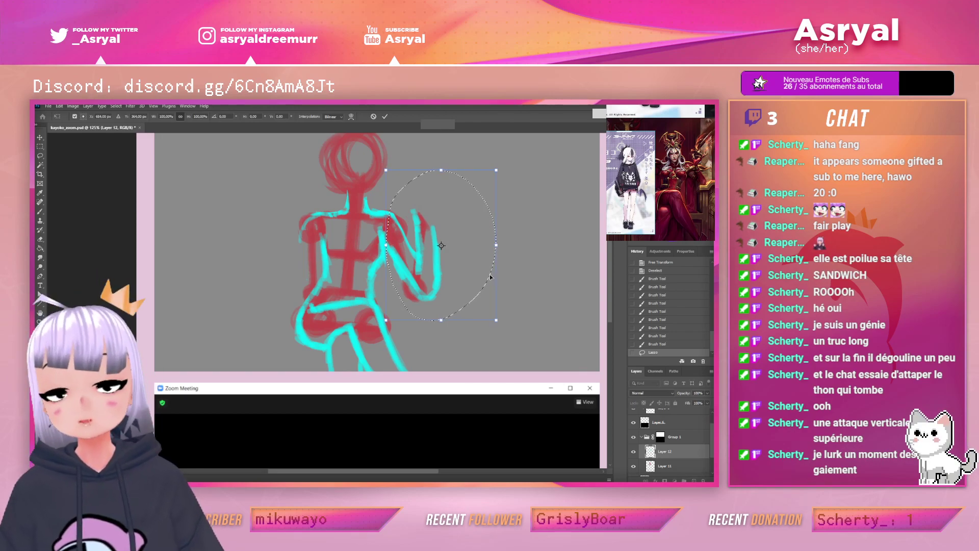
left_click(373, 117)
left_click(40, 137)
key("v")
key("Right")
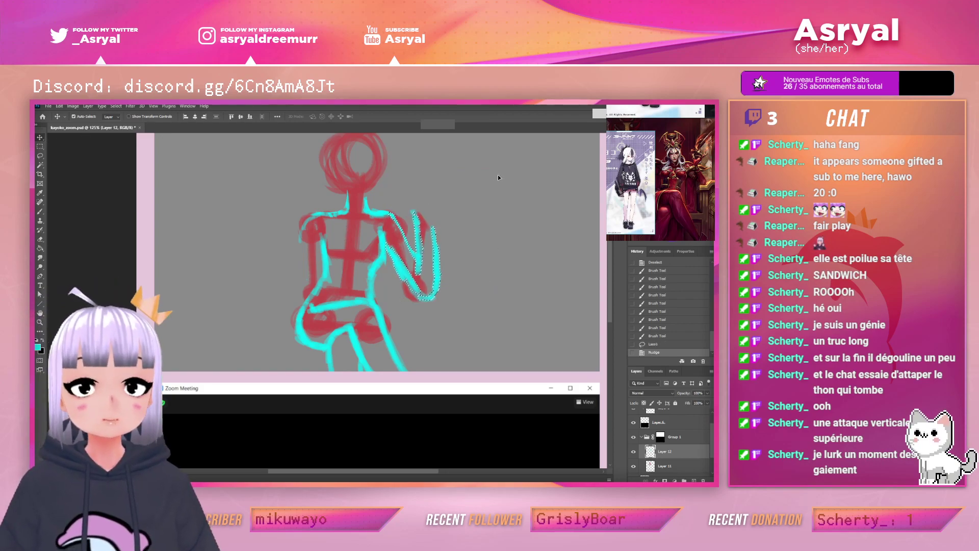
Shrink the selected raised arm to about 81% with Free Transform, rotate it slightly upward around the shoulder, and deselect
key("ctrl+t")
mouse_move(443, 303)
left_mouse_down()
mouse_move(439, 294)
mouse_move(445, 299)
left_mouse_up()
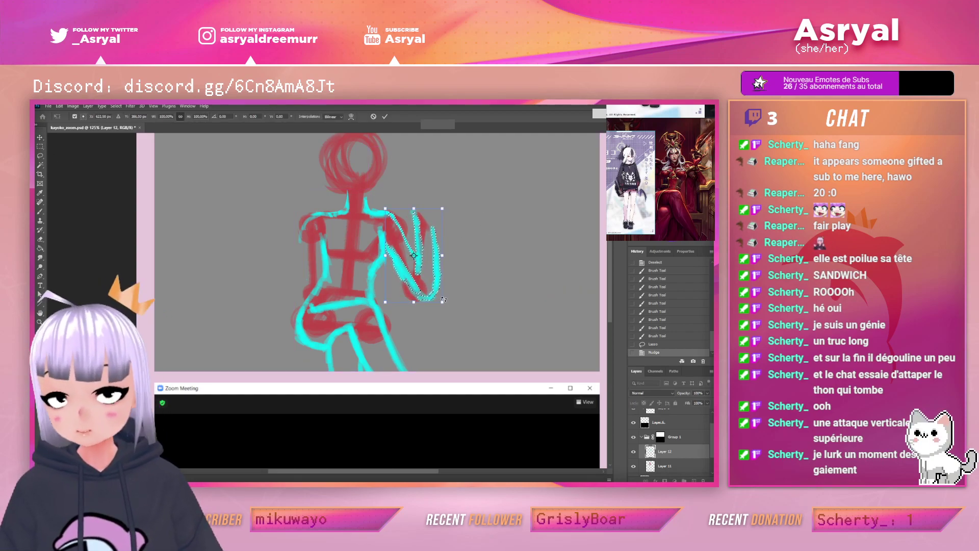
left_click_drag(431, 284, 432, 284)
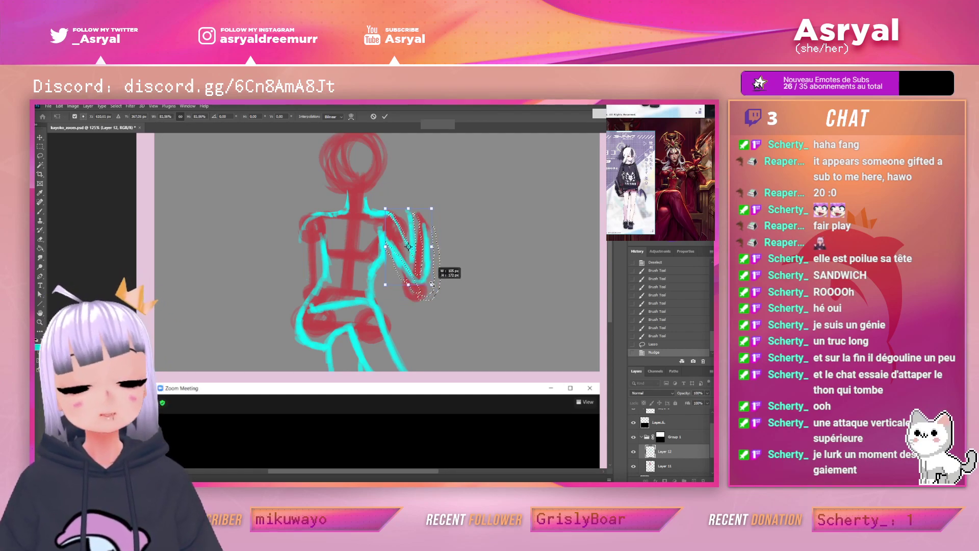
left_click_drag(430, 280, 442, 273)
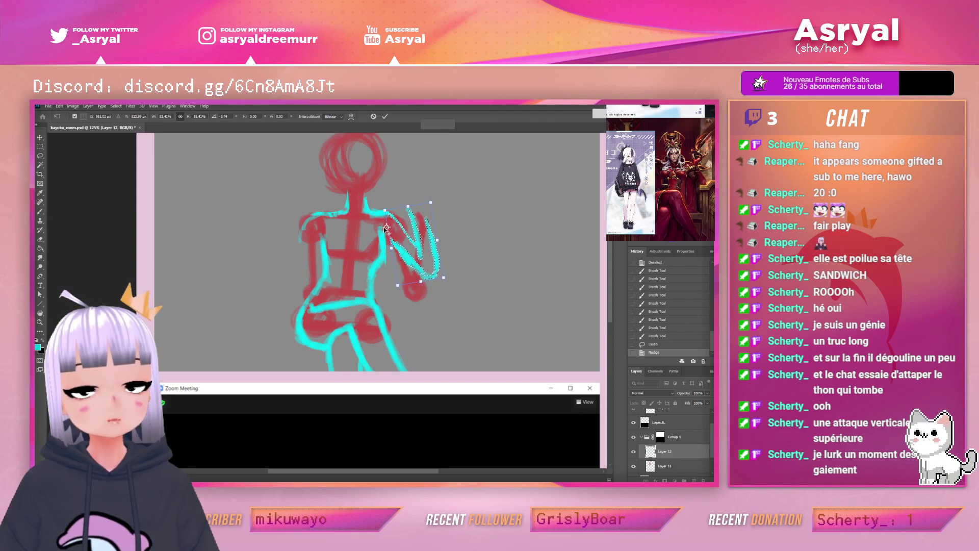
key("Return")
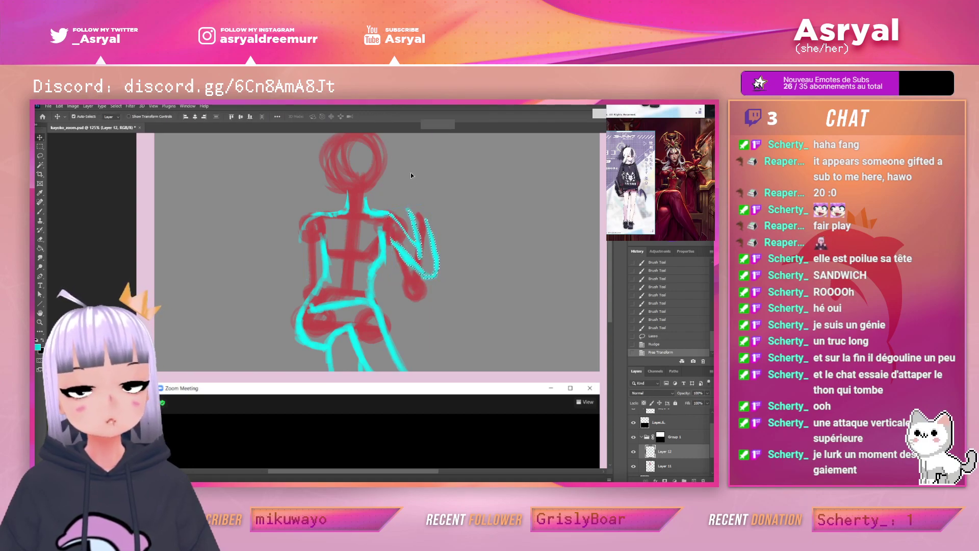
key("b")
key("ctrl+d")
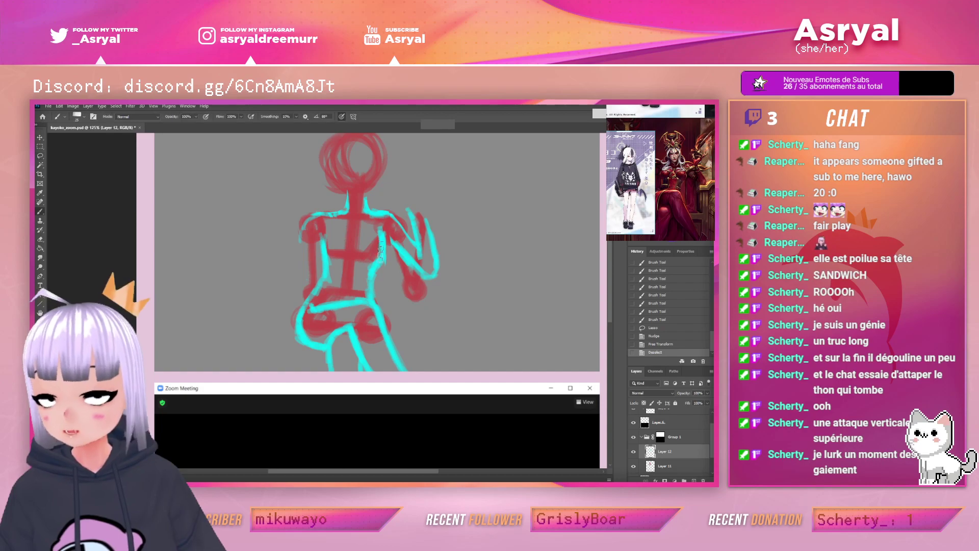
Paint cyan strokes rejoining the smaller arm to the shoulder and extend its wrist, erasing the excess between the forearm lines
left_click_drag(386, 234, 395, 246)
left_click_drag(386, 236, 399, 249)
mouse_move(390, 239)
left_mouse_down()
mouse_move(401, 252)
mouse_move(415, 217)
left_mouse_up()
left_click_drag(411, 224, 429, 219)
mouse_move(426, 255)
left_mouse_down()
mouse_move(433, 243)
mouse_move(419, 209)
left_mouse_up()
left_click_drag(425, 219, 417, 205)
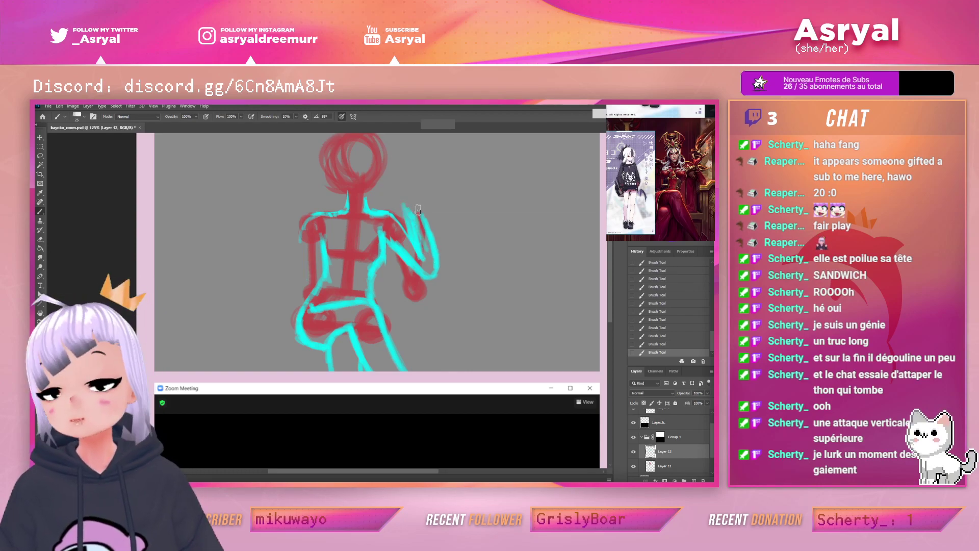
key("ctrl+z")
mouse_move(411, 209)
left_mouse_down()
mouse_move(425, 264)
mouse_move(427, 221)
left_mouse_up()
Repaint the inner elbow and both forearm contours of the raised arm in cyan
key("b")
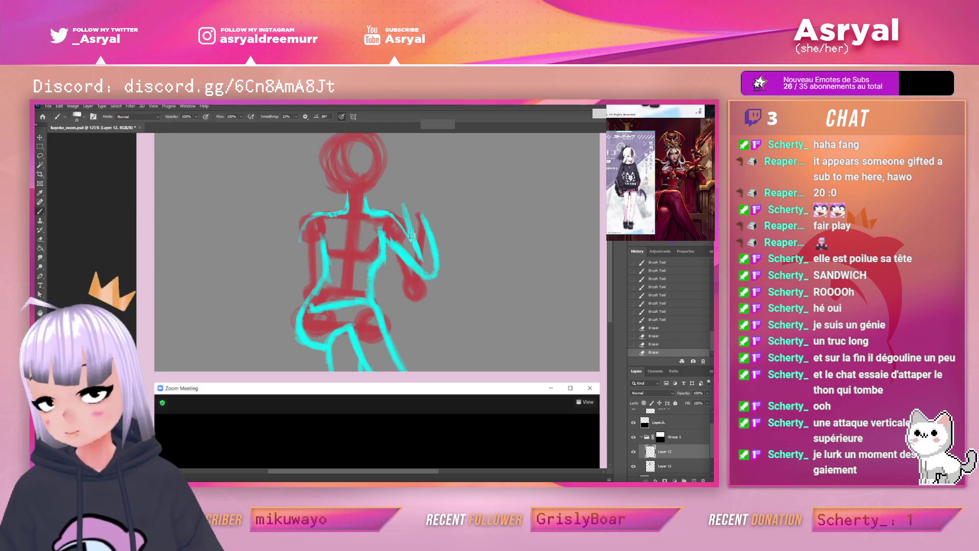
left_click_drag(423, 261, 410, 234)
left_click_drag(411, 234, 417, 249)
mouse_move(389, 213)
left_mouse_down()
mouse_move(406, 233)
mouse_move(424, 207)
mouse_move(419, 256)
left_mouse_up()
left_click_drag(424, 216, 437, 254)
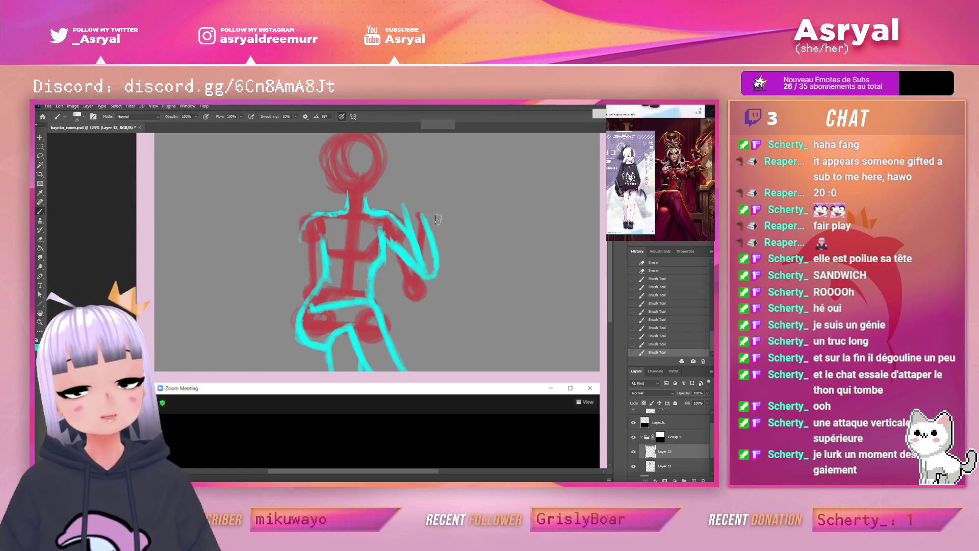
Erase the raised forearm and the elbow, keeping the cyan upper-arm lines by the shoulder
key("e")
mouse_move(403, 202)
left_mouse_down()
mouse_move(420, 256)
mouse_move(408, 246)
mouse_move(428, 266)
left_mouse_up()
mouse_move(395, 240)
left_mouse_down()
mouse_move(426, 271)
mouse_move(407, 265)
mouse_move(445, 288)
left_mouse_up()
left_click_drag(420, 216, 444, 302)
left_click_drag(423, 239, 439, 302)
Paint the underside of the upper arm, a higher elbow and a shorter raised forearm in cyan
key("b")
mouse_move(397, 247)
left_mouse_down()
mouse_move(428, 278)
mouse_move(404, 259)
mouse_move(431, 276)
left_mouse_up()
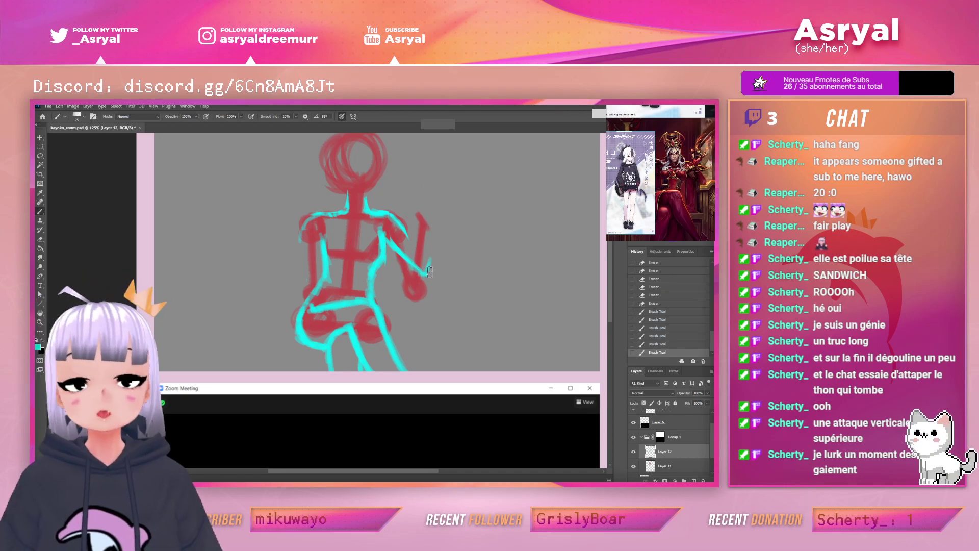
left_click_drag(397, 254, 425, 282)
mouse_move(414, 264)
left_mouse_down()
mouse_move(426, 277)
mouse_move(418, 231)
mouse_move(426, 257)
left_mouse_up()
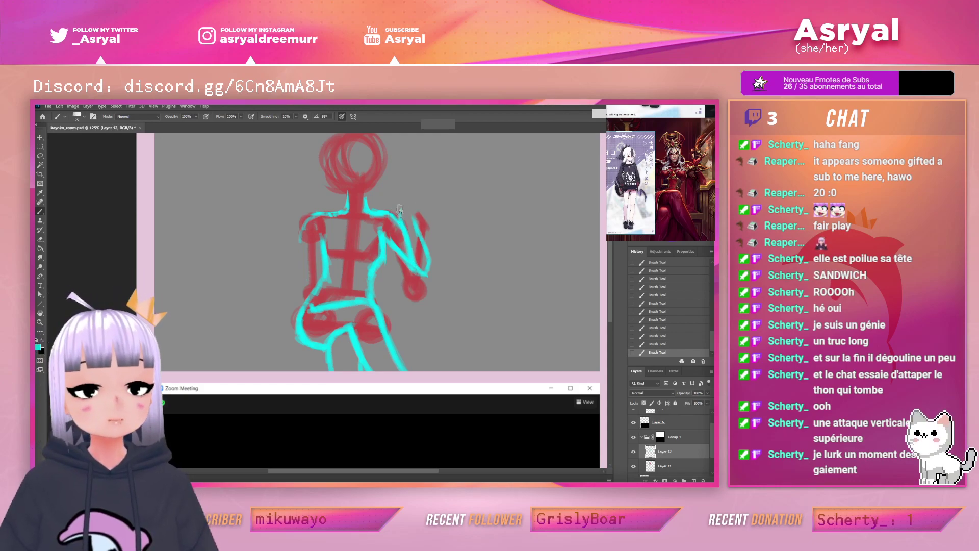
Sketch trial cyan hand strokes above the raised wrist and undo them
mouse_move(412, 196)
left_mouse_down()
mouse_move(406, 186)
mouse_move(429, 225)
left_mouse_up()
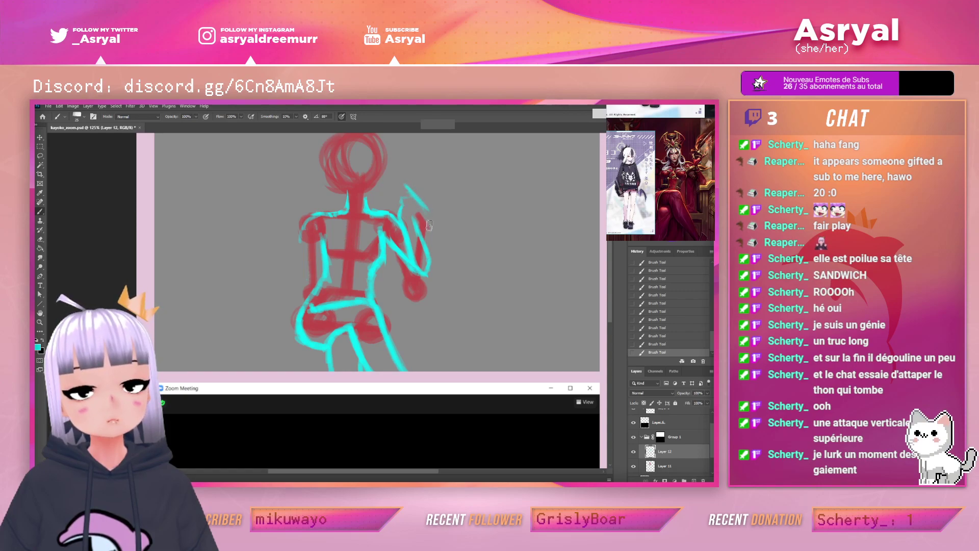
key("ctrl+z")
key("ctrl+z")
key("ctrl+z")
key("ctrl+z")
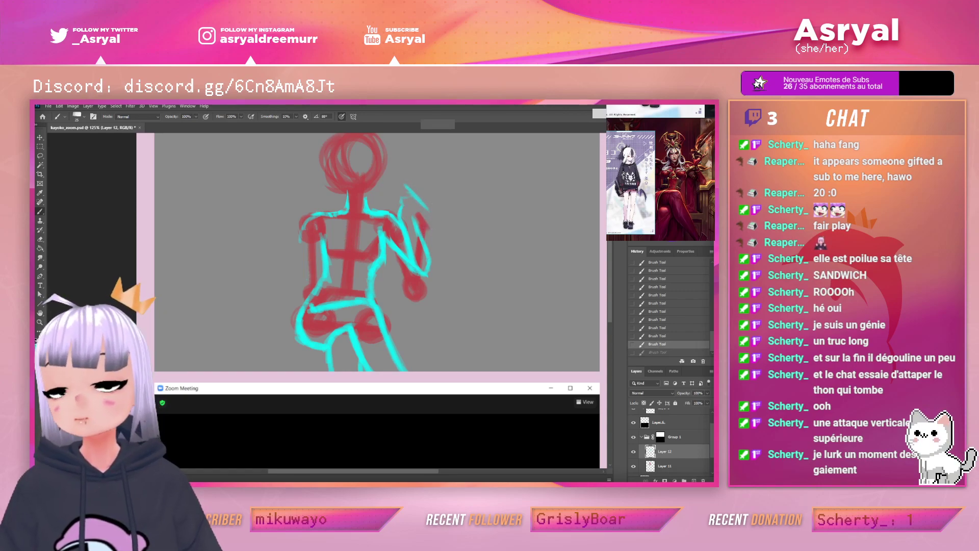
key("ctrl+z")
key("ctrl+z")
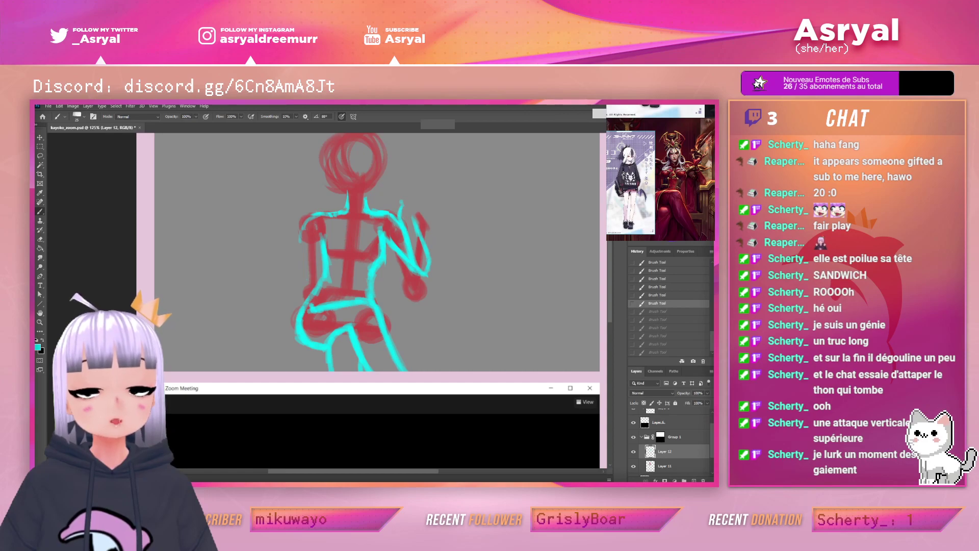
key("ctrl+z")
key("ctrl+z")
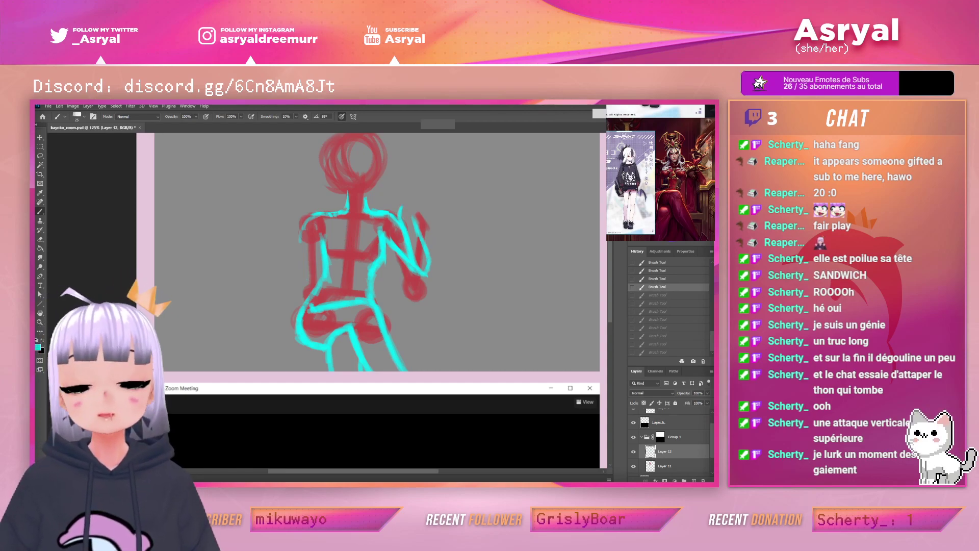
Clean up the raised forearm's cyan contour with small eraser and brush corrections
mouse_move(437, 274)
left_mouse_down()
mouse_move(416, 246)
mouse_move(440, 272)
left_mouse_up()
key("e")
key("b")
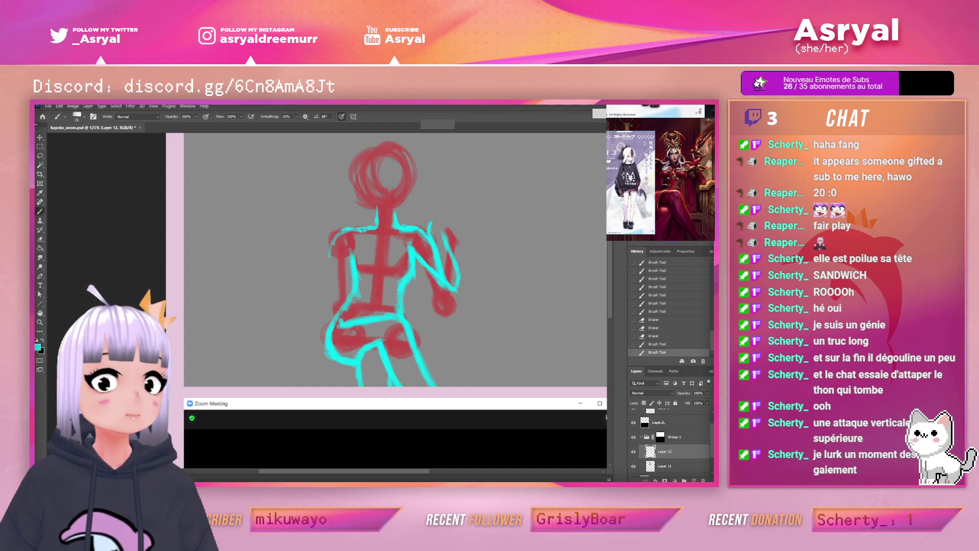
Paint a cyan contour over the shoulder opposite the raised arm and erase its stray outer edge
left_click_drag(344, 231, 337, 256)
left_click_drag(338, 235, 336, 262)
mouse_move(338, 250)
left_mouse_down()
mouse_move(333, 273)
mouse_move(330, 255)
left_mouse_up()
mouse_move(335, 245)
left_mouse_down()
mouse_move(327, 265)
mouse_move(340, 256)
left_mouse_up()
key("e")
mouse_move(323, 259)
left_mouse_down()
mouse_move(334, 230)
mouse_move(331, 259)
left_mouse_up()
key("b")
Try cyan strokes for the opposite upper arm and bent elbow, and undo the last ones
mouse_move(350, 251)
left_mouse_down()
mouse_move(352, 266)
mouse_move(330, 294)
left_mouse_up()
mouse_move(342, 277)
left_mouse_down()
mouse_move(328, 295)
mouse_move(354, 254)
mouse_move(316, 285)
left_mouse_up()
left_click_drag(316, 284, 319, 289)
left_click_drag(316, 286, 324, 291)
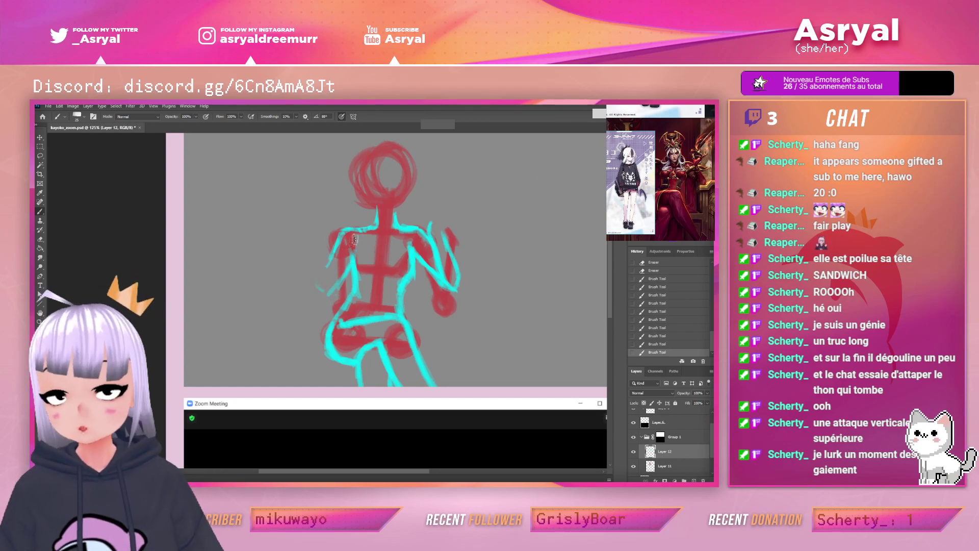
key("ctrl+z")
key("ctrl+z")
Redraw the opposite arm in cyan with a bent elbow, an upward forearm and a raised hand
key("e")
mouse_move(340, 279)
left_mouse_down()
mouse_move(359, 250)
mouse_move(339, 293)
left_mouse_up()
key("b")
left_click_drag(343, 248, 331, 269)
mouse_move(335, 249)
left_mouse_down()
mouse_move(325, 273)
mouse_move(337, 272)
mouse_move(325, 298)
left_mouse_up()
left_click_drag(312, 273, 326, 295)
mouse_move(315, 264)
left_mouse_down()
mouse_move(321, 280)
mouse_move(332, 269)
mouse_move(312, 283)
mouse_move(321, 286)
left_mouse_up()
mouse_move(316, 237)
left_mouse_down()
mouse_move(313, 253)
mouse_move(326, 241)
mouse_move(326, 253)
mouse_move(321, 232)
mouse_move(330, 258)
left_mouse_up()
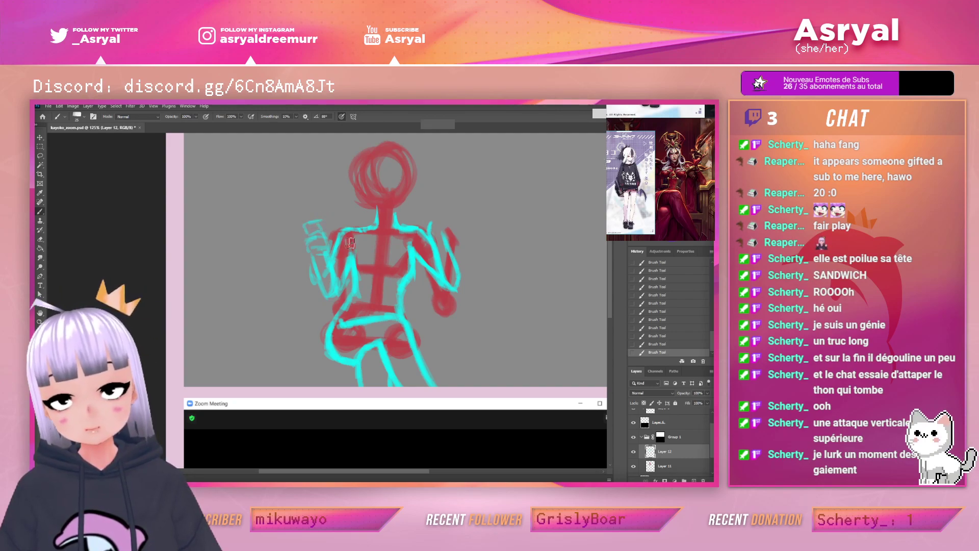
Erase the sketched hand and the whole cyan arm opposite the raised arm
key("e")
mouse_move(314, 229)
left_mouse_down()
mouse_move(304, 225)
mouse_move(311, 230)
left_mouse_up()
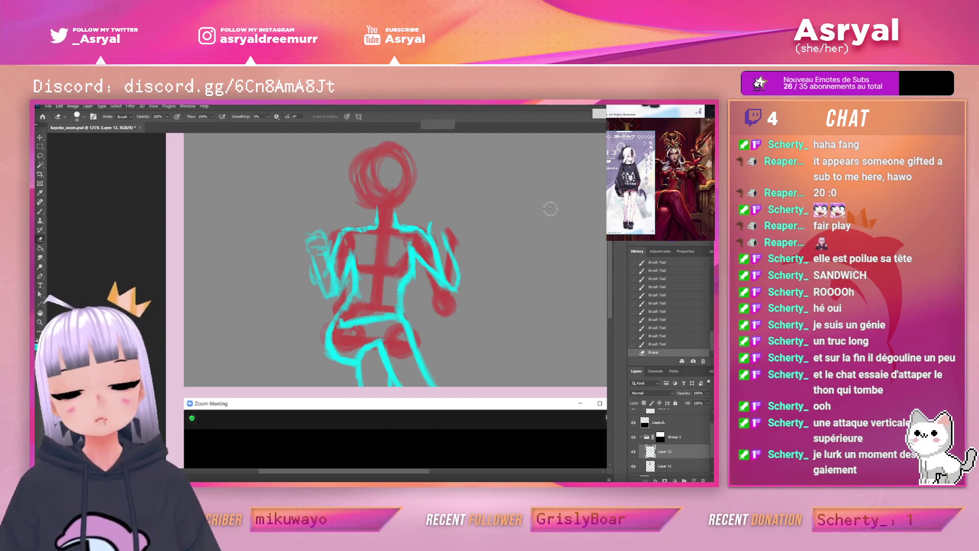
mouse_move(342, 277)
left_mouse_down()
mouse_move(340, 254)
mouse_move(311, 235)
mouse_move(319, 270)
mouse_move(340, 293)
mouse_move(345, 276)
left_mouse_up()
key("ctrl+z")
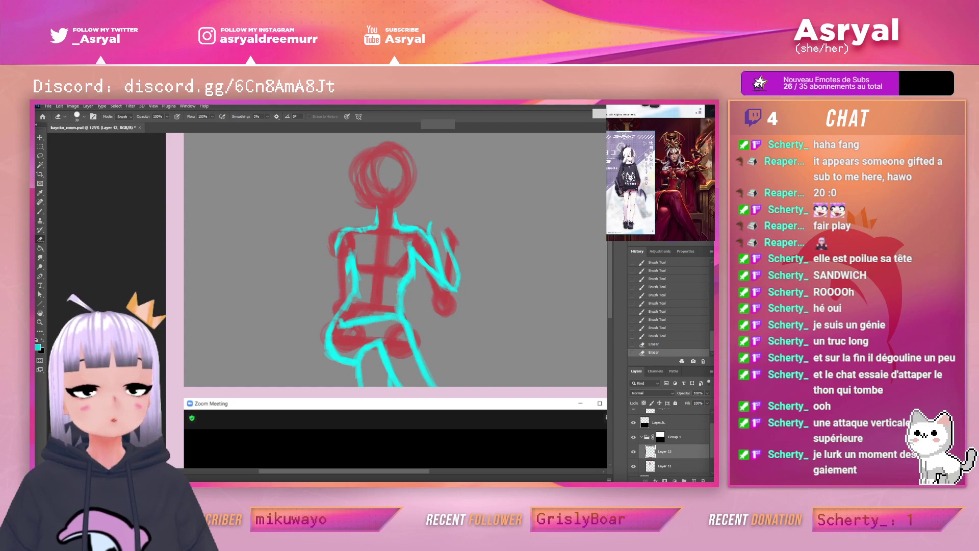
Paint cyan wrist lines and an open hand with upright fingers above the raised forearm
mouse_move(555, 193)
left_mouse_down()
mouse_move(488, 258)
mouse_move(519, 217)
left_mouse_up()
key("b")
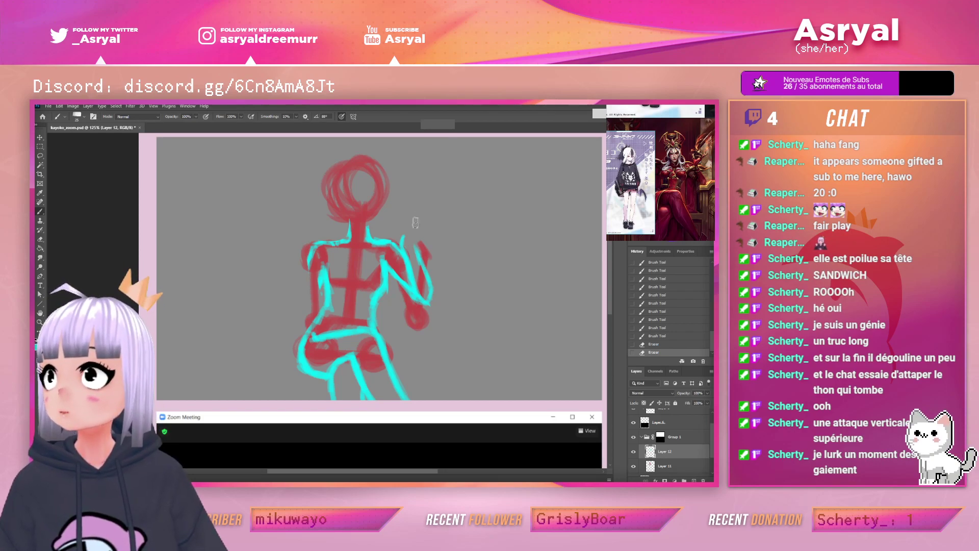
left_click_drag(418, 245, 422, 234)
left_click_drag(421, 238, 422, 227)
left_click_drag(422, 229, 418, 214)
left_click_drag(414, 230, 407, 216)
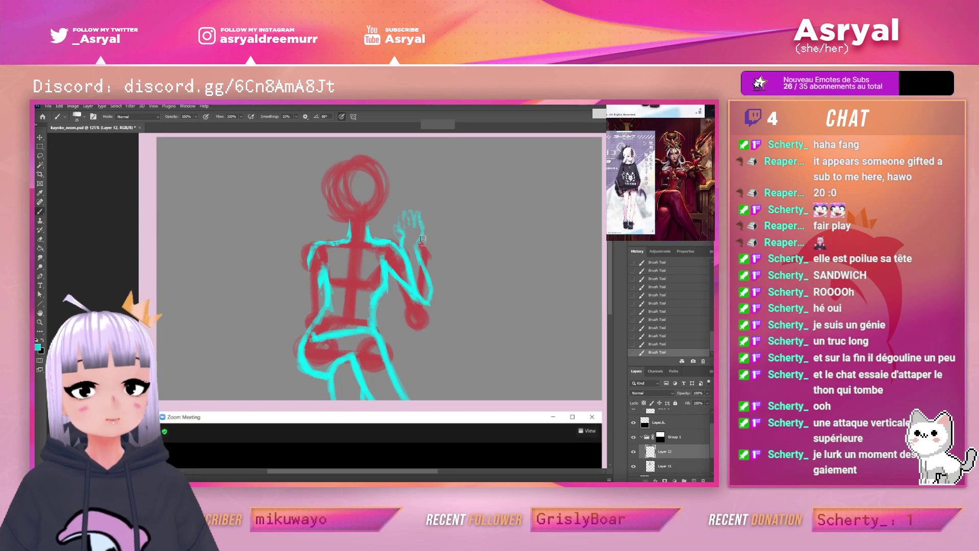
Erase the upright fingers and redraw the raised hand in cyan with a separate thumb and fingers spreading outward
key("e")
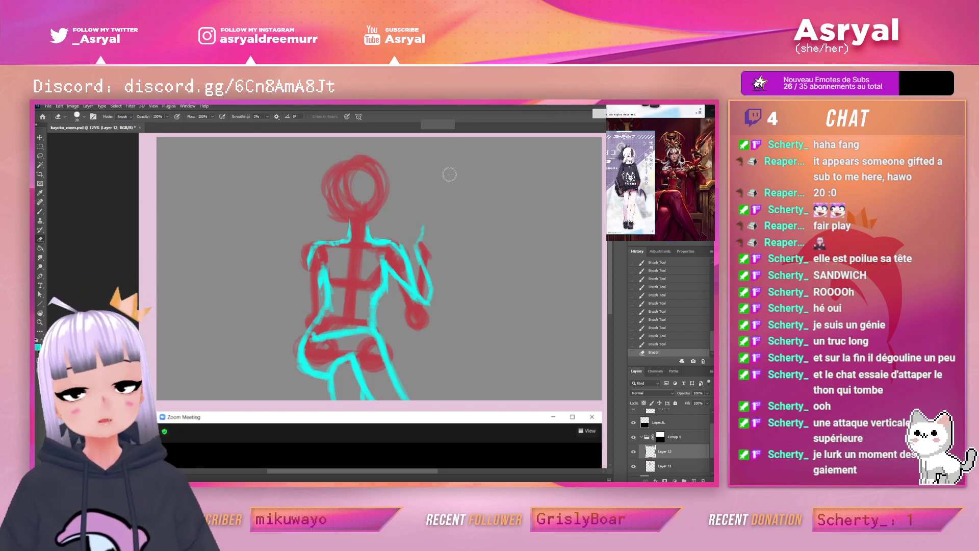
key("b")
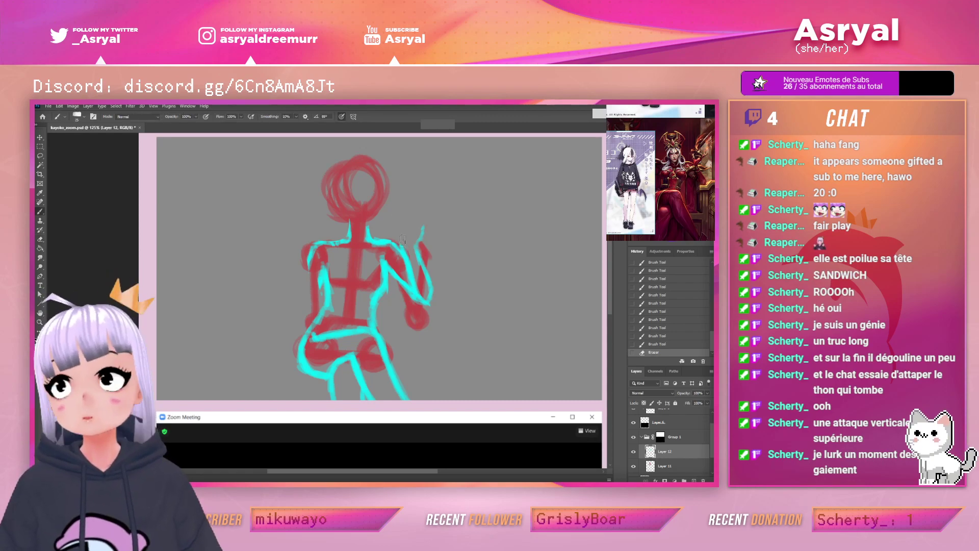
left_click_drag(404, 245, 406, 251)
left_click_drag(400, 240, 404, 248)
left_click_drag(398, 235, 401, 243)
mouse_move(396, 227)
left_mouse_down()
mouse_move(400, 241)
mouse_move(395, 226)
left_mouse_up()
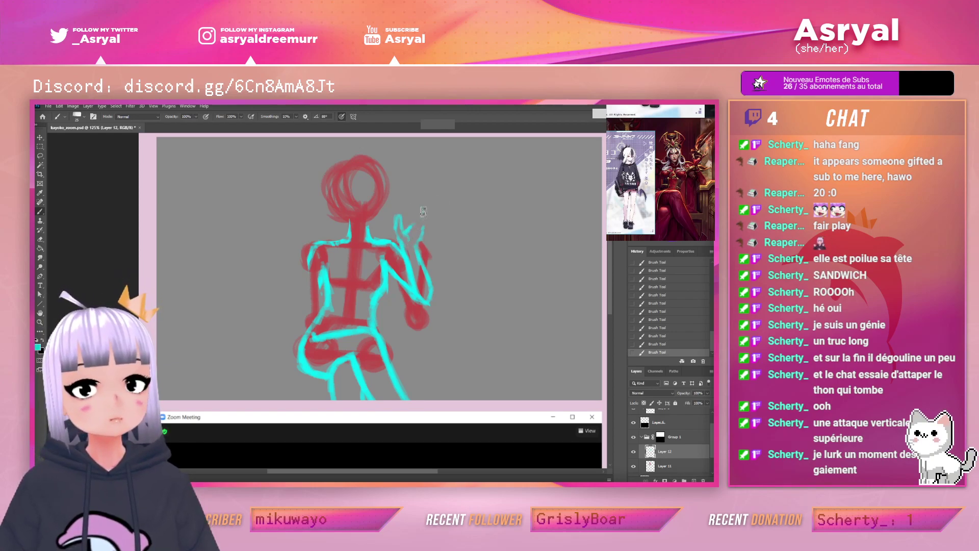
left_click_drag(412, 226, 422, 206)
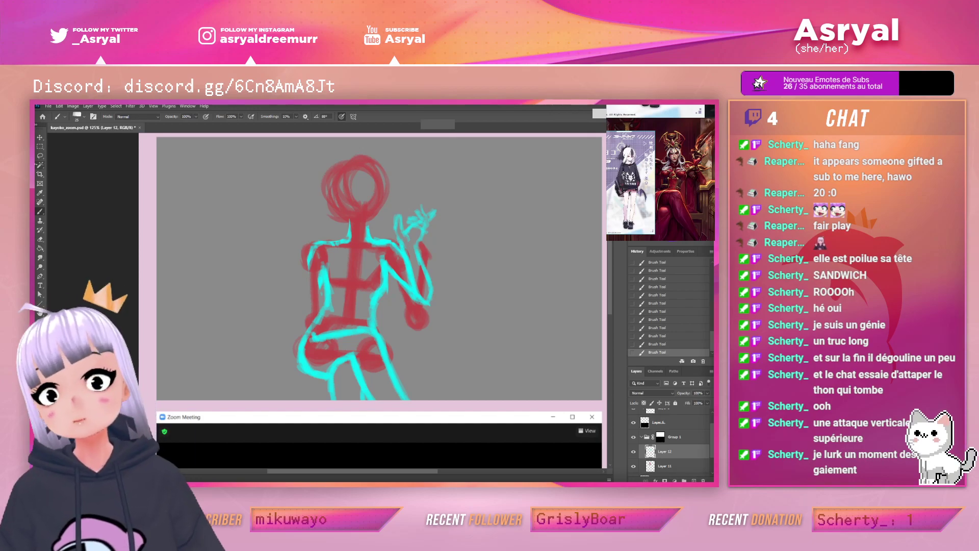
Lasso the raised hand, make it slightly smaller with Free Transform, and deselect
key("l")
mouse_move(426, 250)
left_mouse_down()
mouse_move(401, 245)
mouse_move(394, 202)
mouse_move(456, 224)
left_mouse_up()
key("ctrl+t")
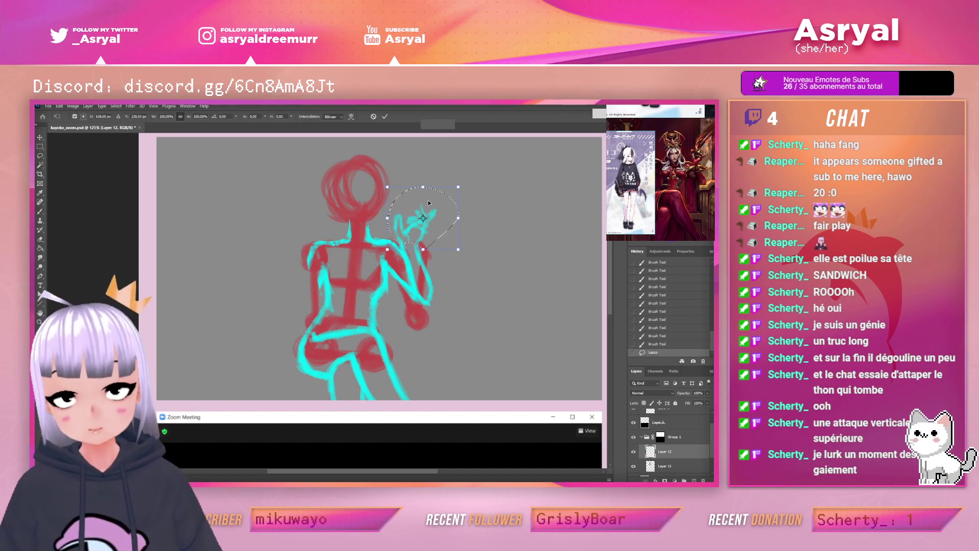
left_click_drag(423, 187, 423, 196)
left_click_drag(430, 218, 420, 195)
key("Return")
key("ctrl+d")
Refine the thumb, palm and spread fingers of the raised hand with cyan strokes, undoing the last one
key("b")
left_click_drag(399, 247, 395, 233)
mouse_move(395, 230)
left_mouse_down()
mouse_move(395, 220)
mouse_move(411, 221)
left_mouse_up()
mouse_move(413, 225)
left_mouse_down()
mouse_move(419, 212)
mouse_move(431, 215)
mouse_move(420, 209)
left_mouse_up()
mouse_move(417, 220)
left_mouse_down()
mouse_move(431, 212)
mouse_move(425, 218)
left_mouse_up()
left_click_drag(425, 215, 425, 208)
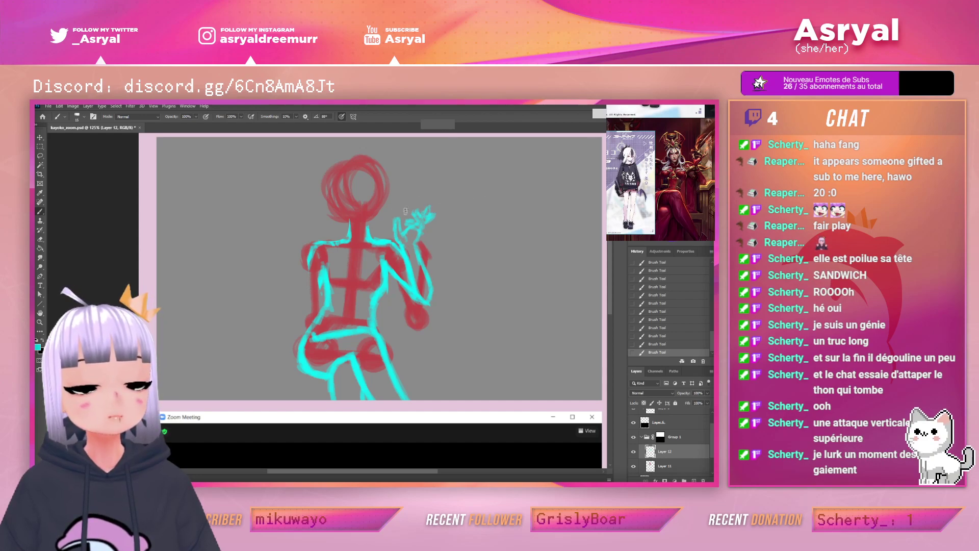
key("ctrl+z")
Switch to the purple background color and paint a flame with rising wisps around the raised hand
key("x")
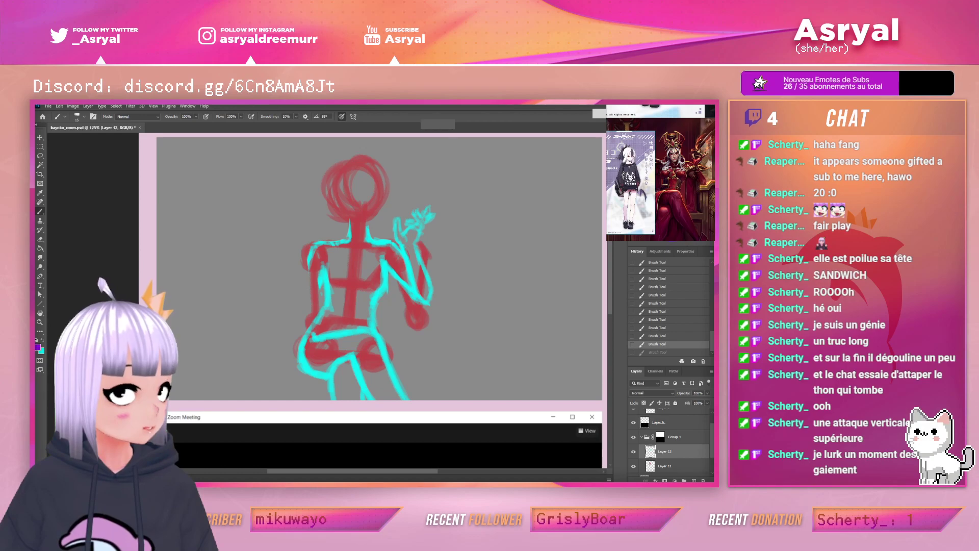
mouse_move(403, 203)
left_mouse_down()
mouse_move(394, 236)
mouse_move(442, 182)
left_mouse_up()
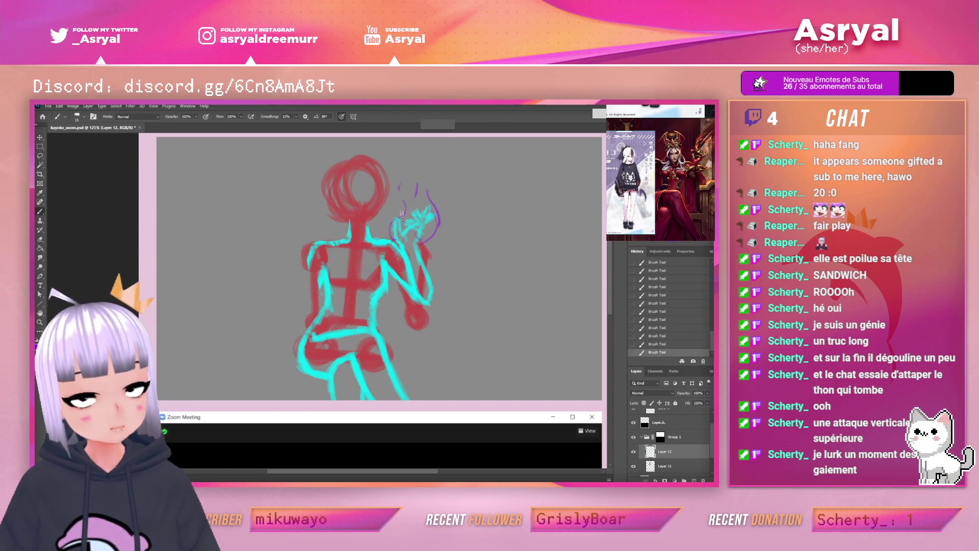
mouse_move(413, 239)
left_mouse_down()
mouse_move(398, 212)
mouse_move(409, 198)
mouse_move(404, 167)
left_mouse_up()
left_click_drag(419, 245, 404, 226)
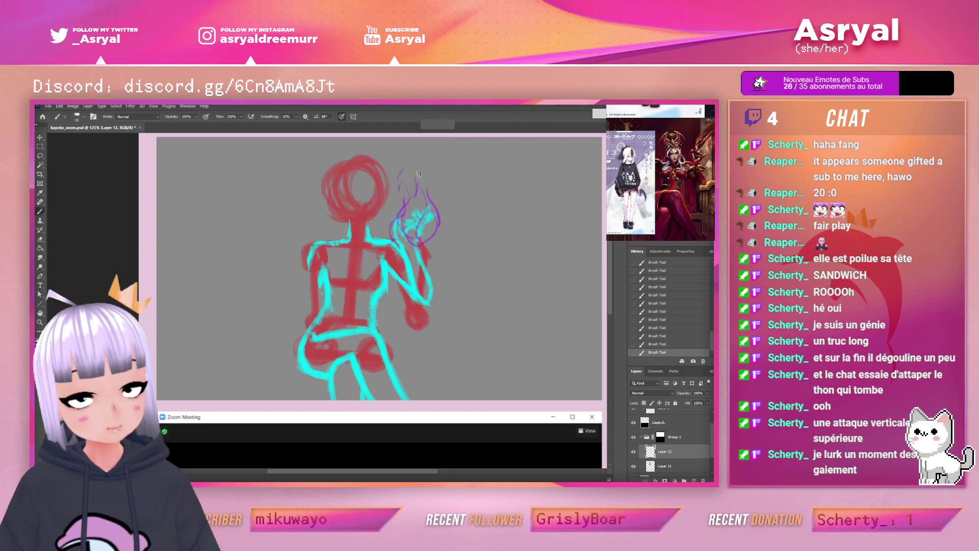
left_click_drag(504, 219, 522, 218)
mouse_move(452, 239)
left_mouse_down()
mouse_move(455, 172)
mouse_move(439, 155)
left_mouse_up()
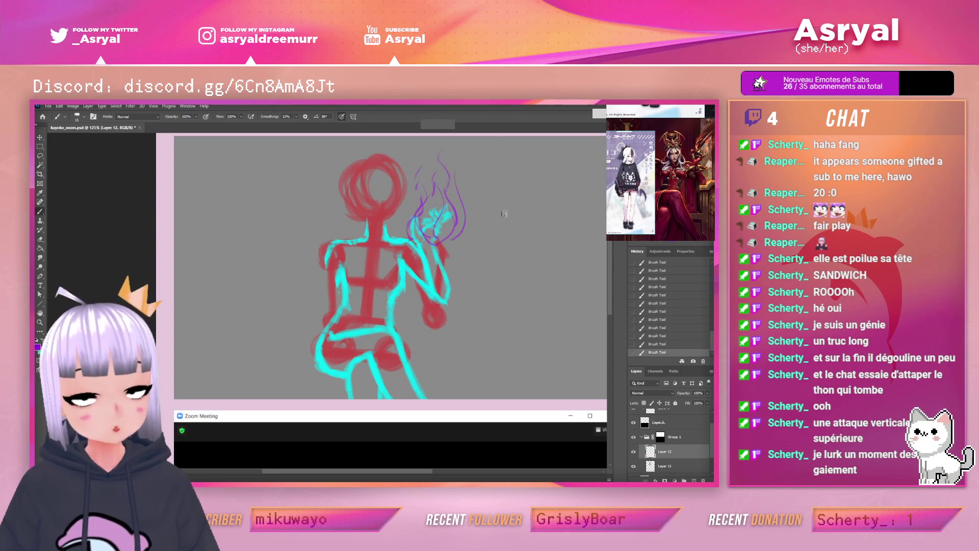
Switch back to cyan and outline the lowered arm's forearm bending upward from the elbow on the figure's free-hand side
key("x")
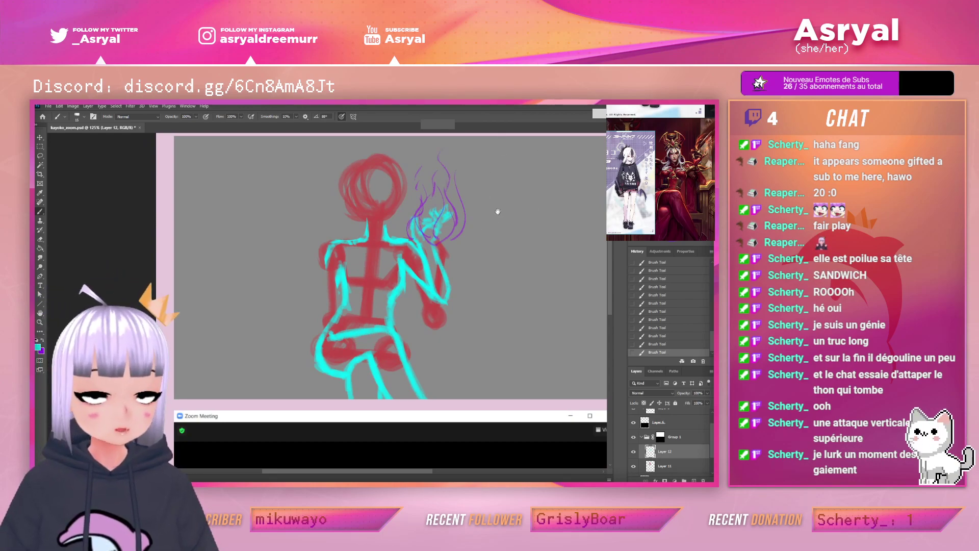
left_click_drag(497, 212, 516, 202)
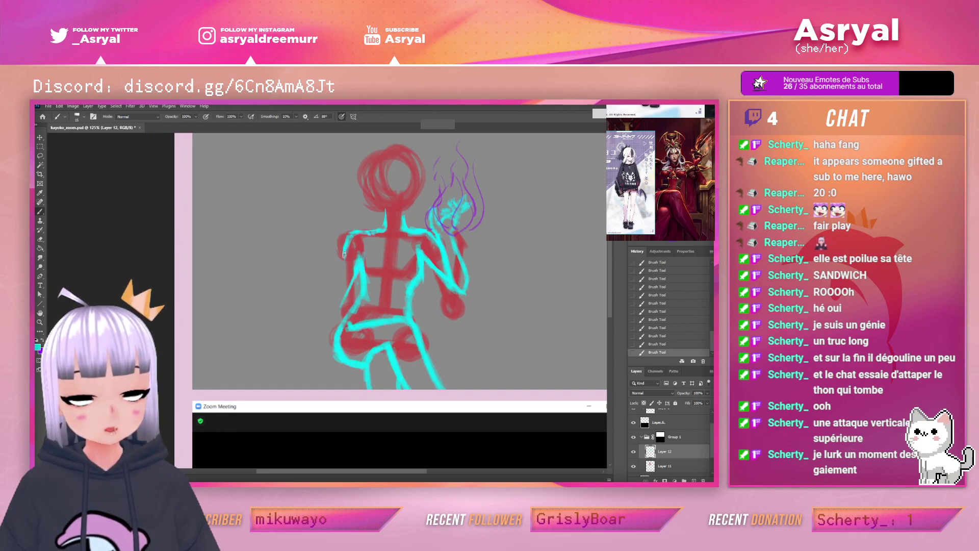
mouse_move(350, 296)
left_mouse_down()
mouse_move(359, 257)
mouse_move(337, 271)
mouse_move(344, 241)
left_mouse_up()
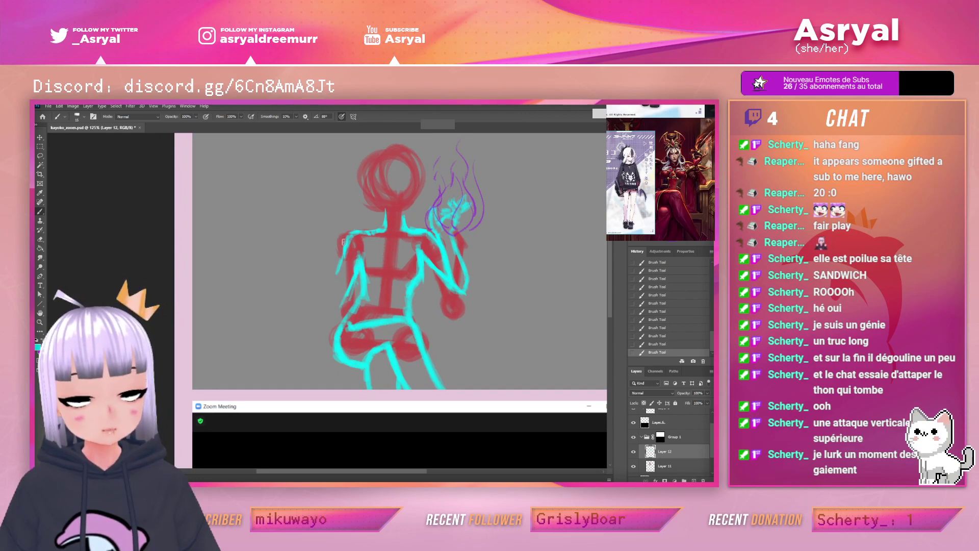
left_click_drag(330, 295, 333, 308)
left_click_drag(320, 276, 328, 297)
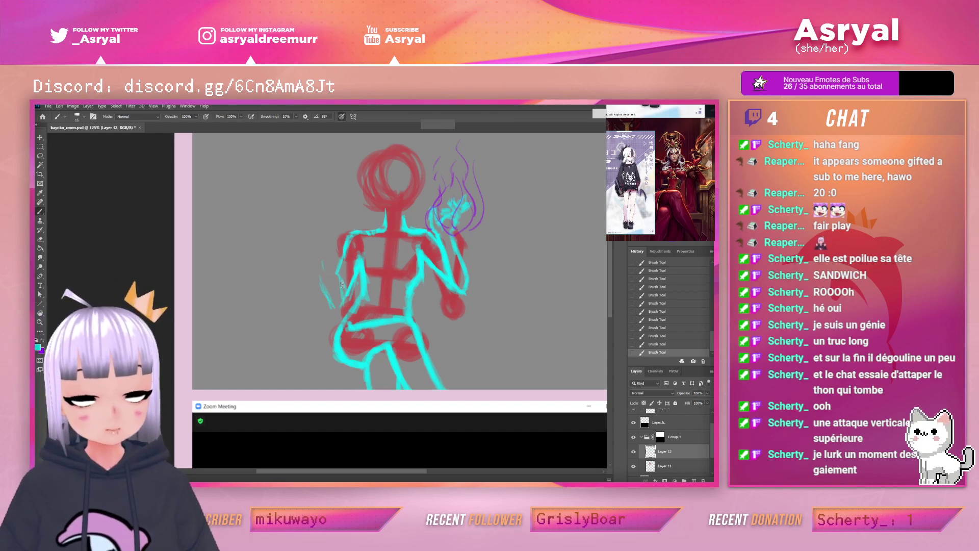
left_click_drag(319, 258, 319, 227)
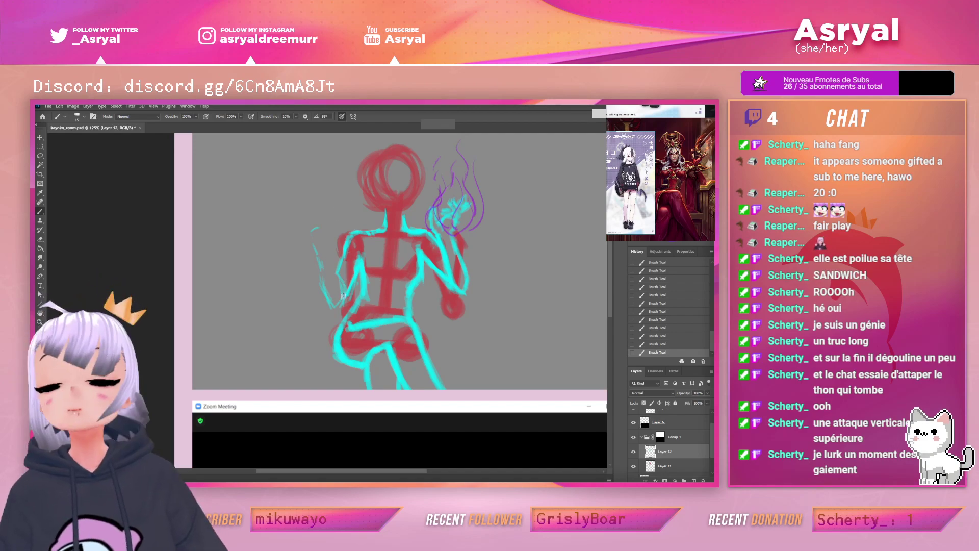
left_click_drag(325, 280, 311, 232)
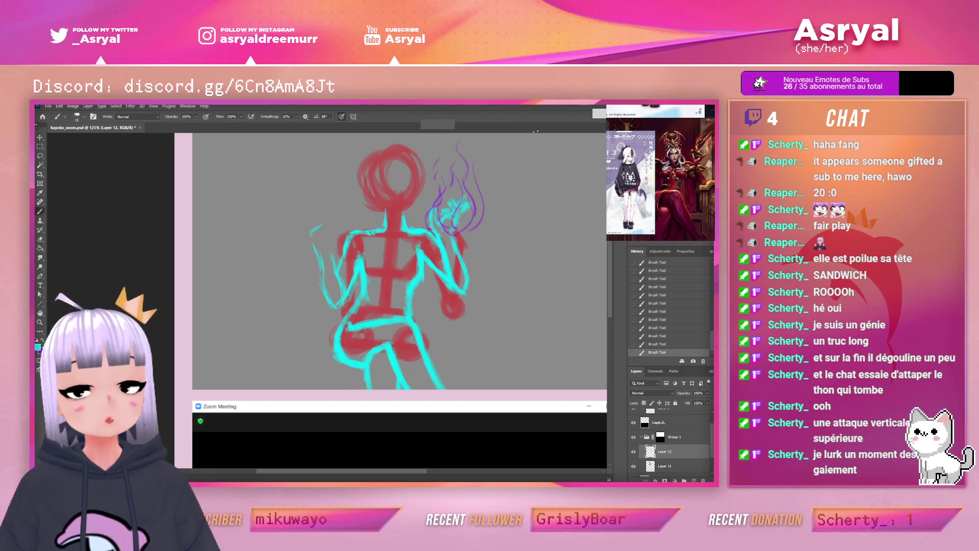
Erase the tip of the bent forearm and try sketching a cyan hand with raised fingers there
key("e")
left_click_drag(316, 230, 323, 266)
key("b")
mouse_move(319, 257)
left_mouse_down()
mouse_move(295, 240)
mouse_move(327, 238)
mouse_move(333, 260)
mouse_move(302, 236)
left_mouse_up()
mouse_move(300, 238)
left_mouse_down()
mouse_move(309, 248)
mouse_move(295, 268)
mouse_move(309, 277)
left_mouse_up()
left_click_drag(306, 238, 322, 214)
mouse_move(306, 249)
left_mouse_down()
mouse_move(299, 247)
mouse_move(320, 238)
mouse_move(314, 253)
left_mouse_up()
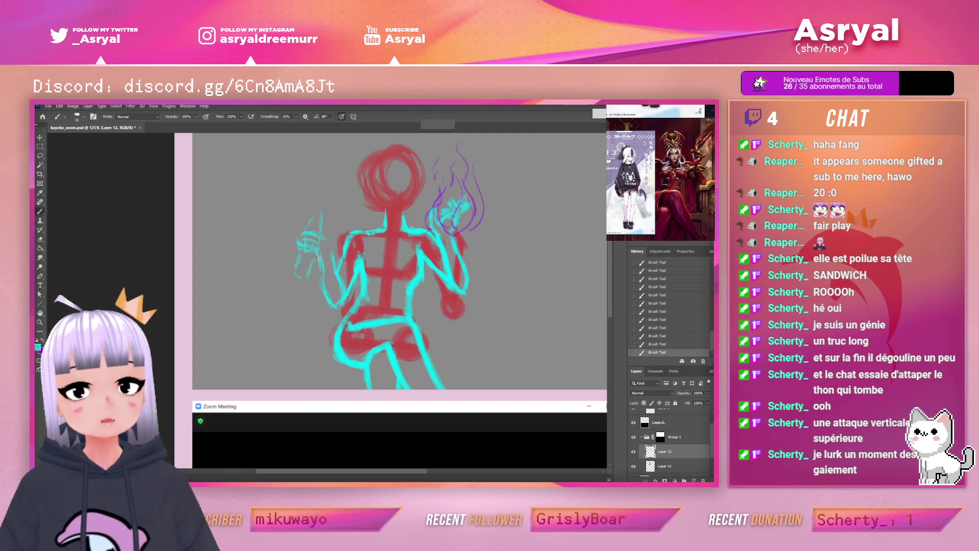
Erase the middle of the free hand and try repainting its palm and thumb with small cyan strokes
key("e")
mouse_move(305, 240)
left_mouse_down()
mouse_move(309, 249)
mouse_move(321, 244)
mouse_move(318, 257)
mouse_move(330, 255)
left_mouse_up()
key("b")
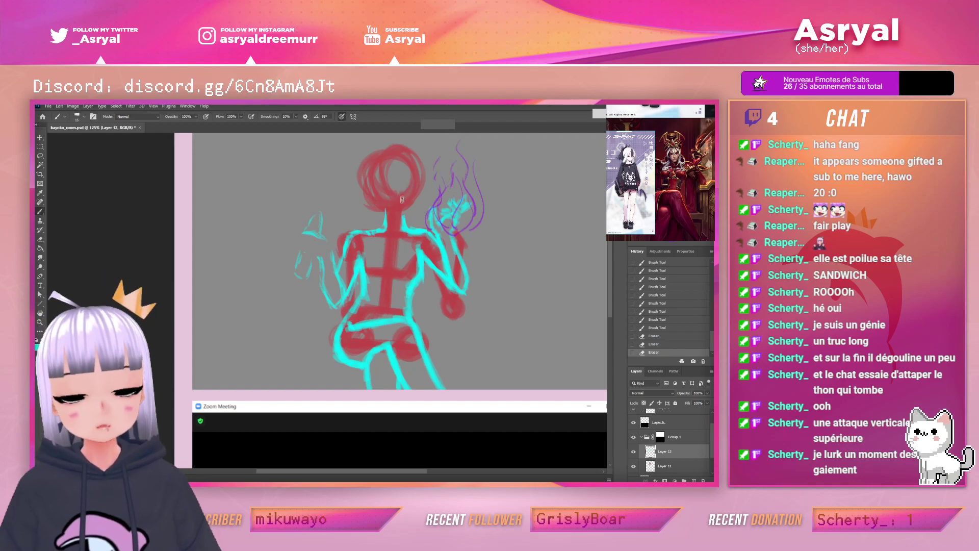
mouse_move(332, 247)
left_mouse_down()
mouse_move(335, 267)
mouse_move(328, 238)
left_mouse_up()
mouse_move(327, 238)
left_mouse_down()
mouse_move(334, 252)
mouse_move(330, 240)
left_mouse_up()
mouse_move(317, 235)
left_mouse_down()
mouse_move(324, 238)
mouse_move(316, 241)
left_mouse_up()
left_click_drag(315, 241, 316, 243)
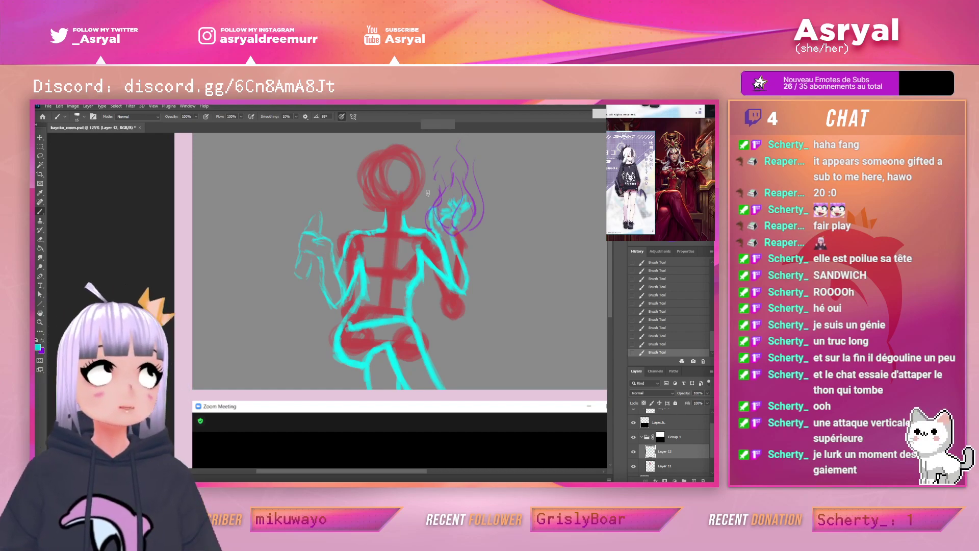
Try replacing the free hand with a flat one extending outward from a bent wrist, then erase the whole hand
key("e")
mouse_move(306, 287)
left_mouse_down()
mouse_move(304, 262)
mouse_move(321, 224)
mouse_move(325, 240)
mouse_move(337, 216)
mouse_move(294, 275)
mouse_move(321, 259)
mouse_move(302, 240)
left_mouse_up()
key("b")
mouse_move(306, 250)
left_mouse_down()
mouse_move(304, 229)
mouse_move(319, 223)
left_mouse_up()
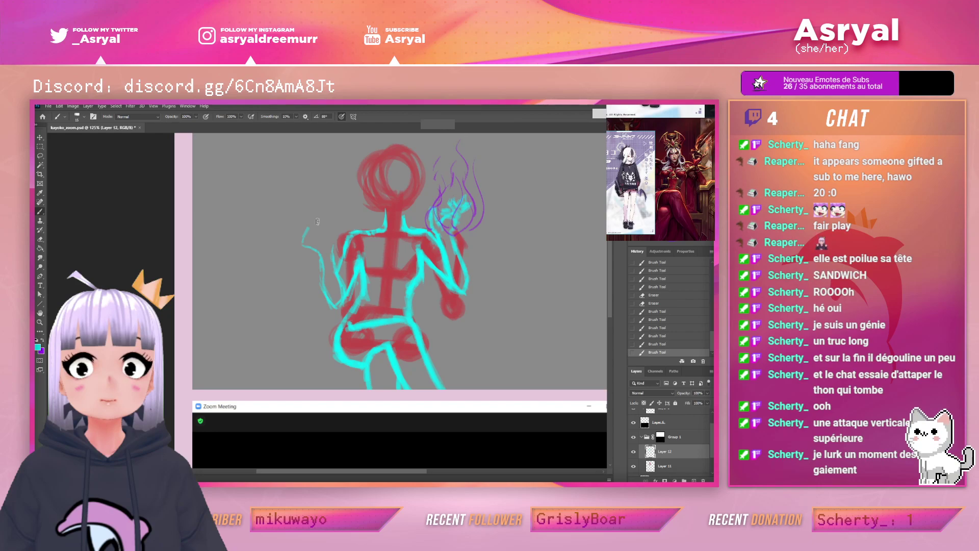
left_click_drag(308, 228, 309, 245)
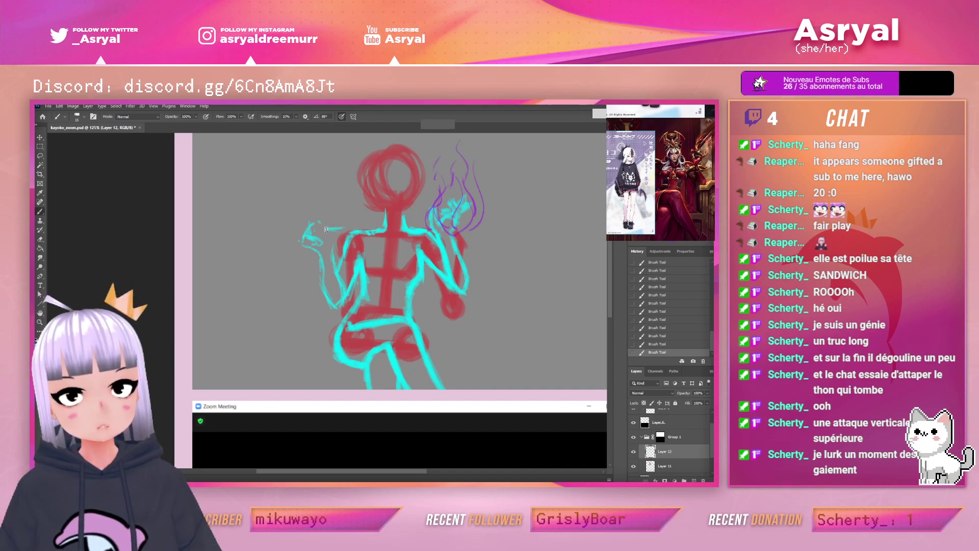
left_click_drag(286, 235, 269, 239)
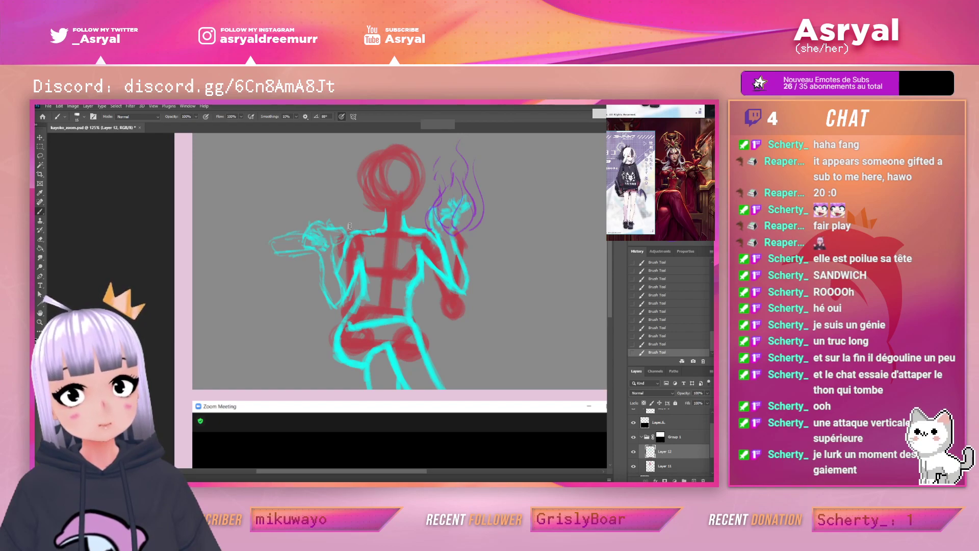
key("e")
mouse_move(340, 199)
left_mouse_down()
mouse_move(270, 253)
mouse_move(319, 196)
mouse_move(346, 238)
left_mouse_up()
key("b")
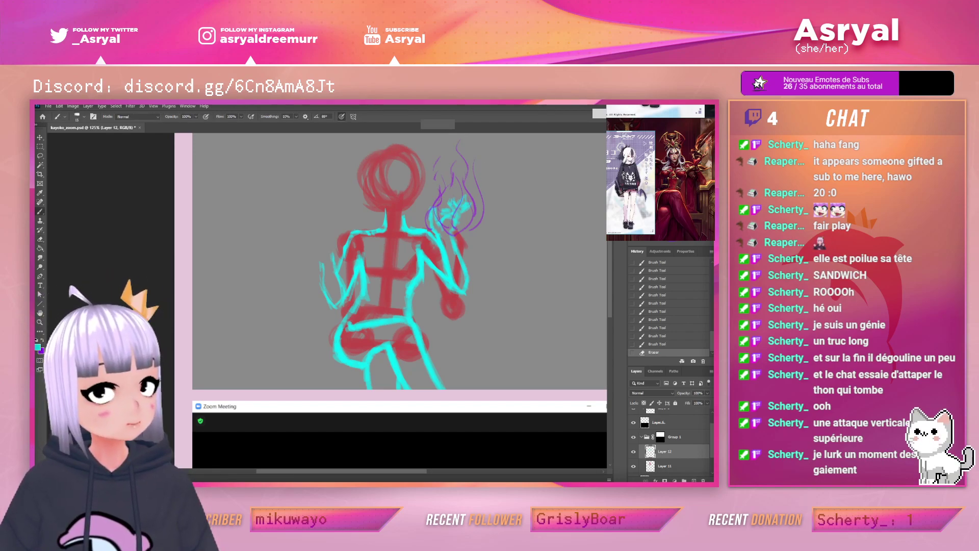
Add a new layer above the cyan body sketch and swap the foreground color to purple
left_click(693, 481)
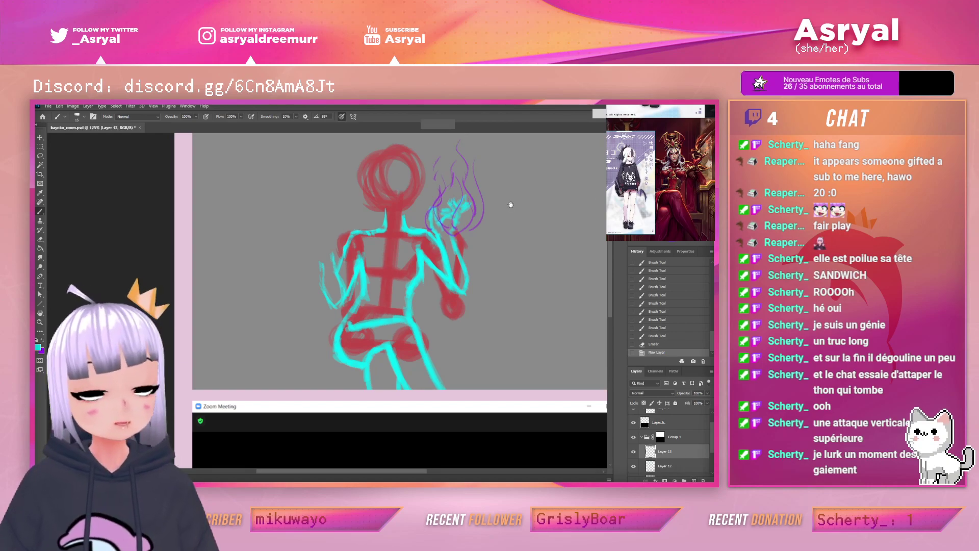
left_click_drag(511, 205, 490, 228)
key("x")
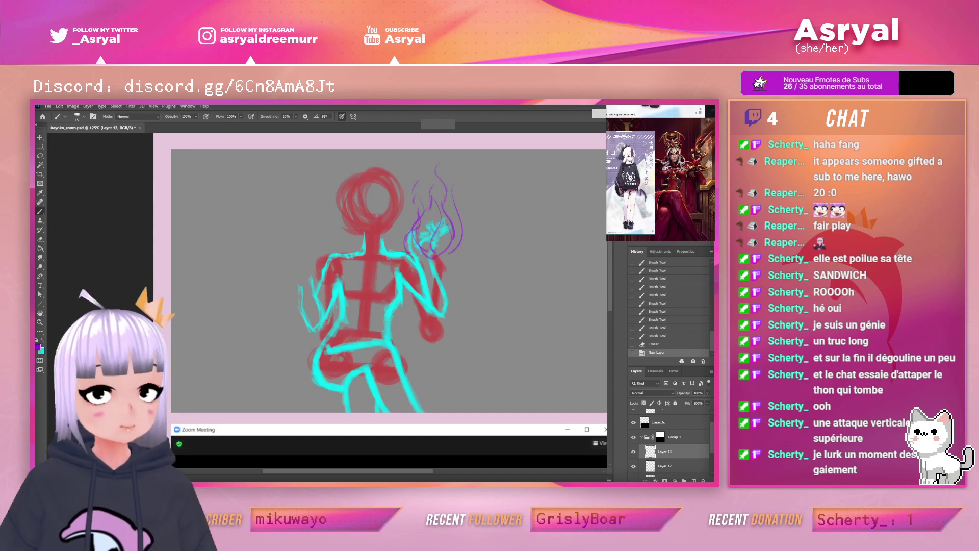
left_click_drag(578, 184, 509, 215)
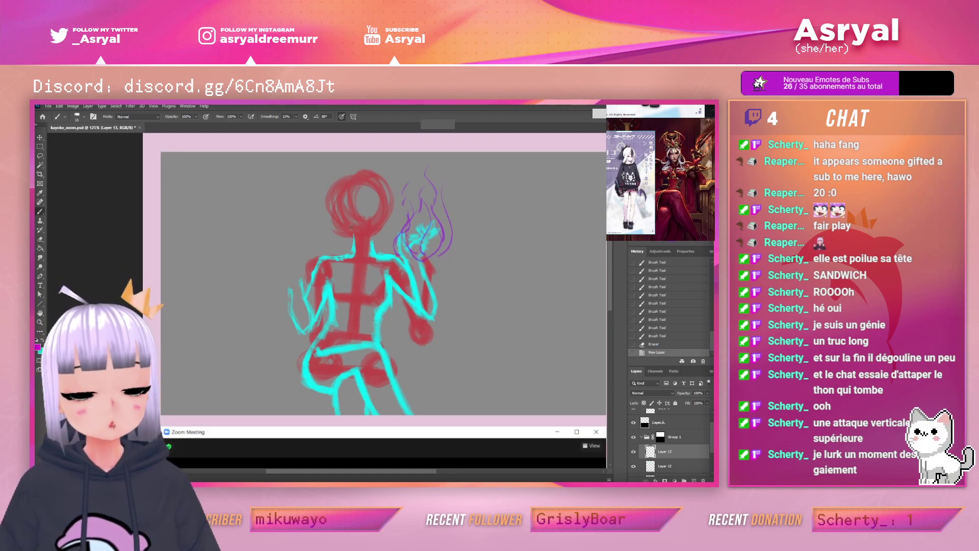
Try chin strokes at the base of the head in magenta, undo them, and paint them again in green
left_click_drag(352, 232, 364, 238)
left_click_drag(354, 233, 364, 239)
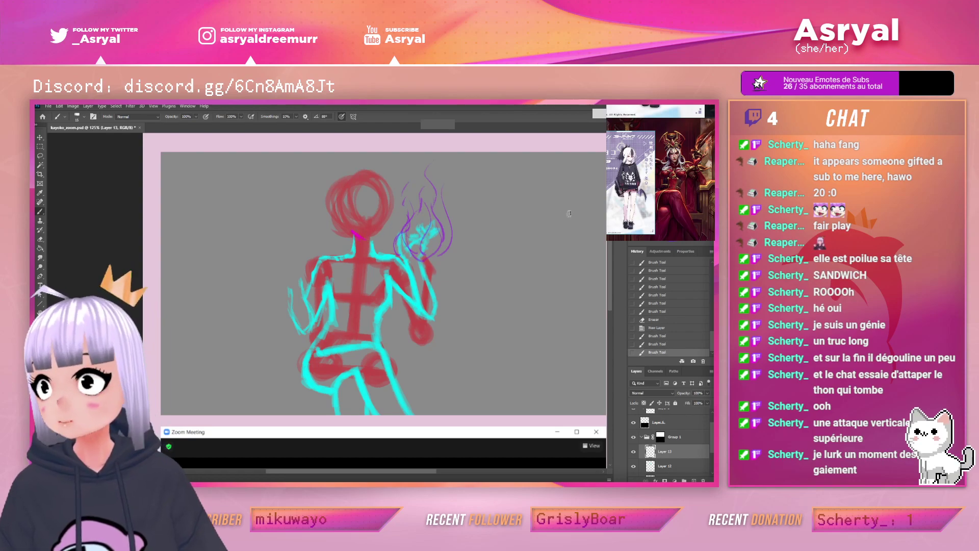
key("ctrl+z")
key("ctrl+z")
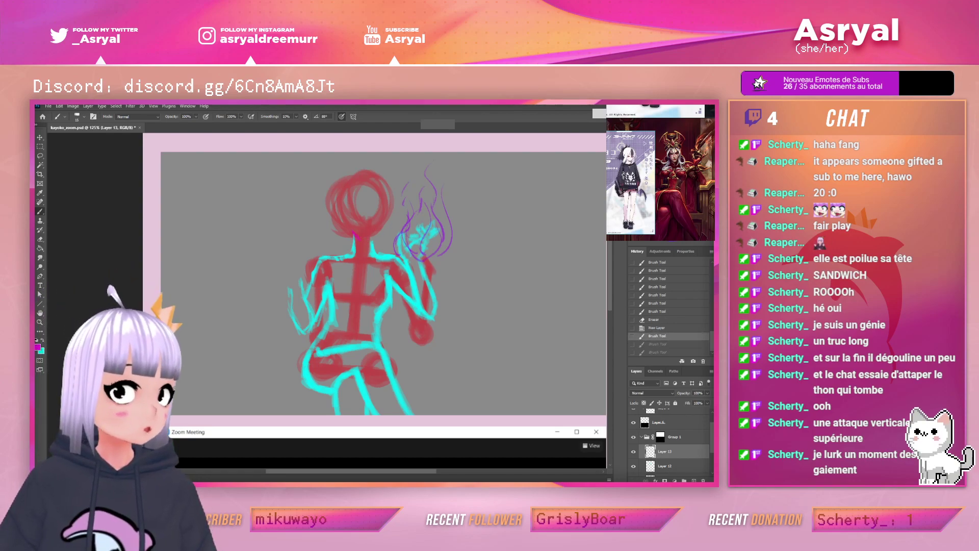
left_click_drag(351, 231, 367, 239)
mouse_move(357, 236)
left_mouse_down()
mouse_move(390, 227)
mouse_move(372, 242)
left_mouse_up()
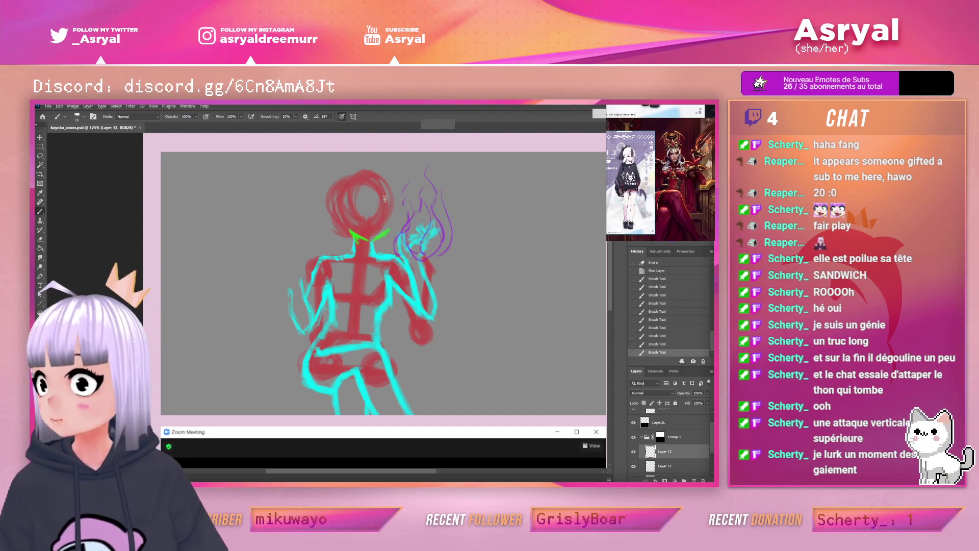
Enlarge the reference picture around the character's head and shoulders, and erase the green chin strokes
scroll(630, 157, "up", 8)
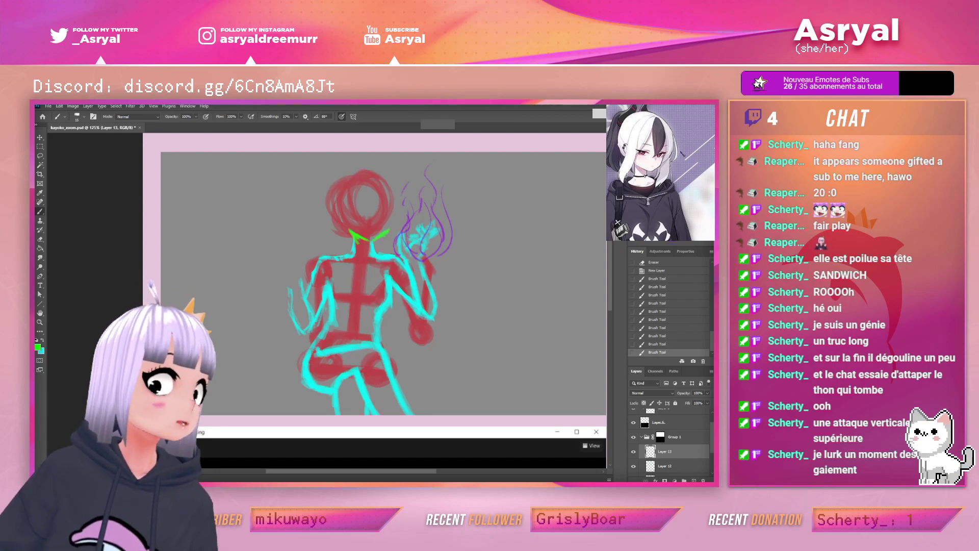
left_click_drag(683, 154, 695, 167)
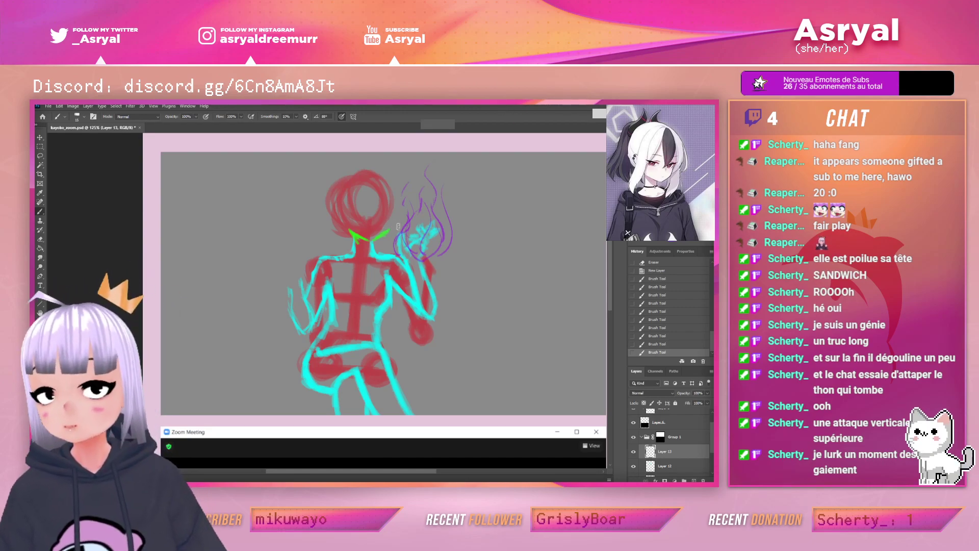
key("e")
mouse_move(363, 240)
left_mouse_down()
mouse_move(341, 227)
mouse_move(389, 232)
left_mouse_up()
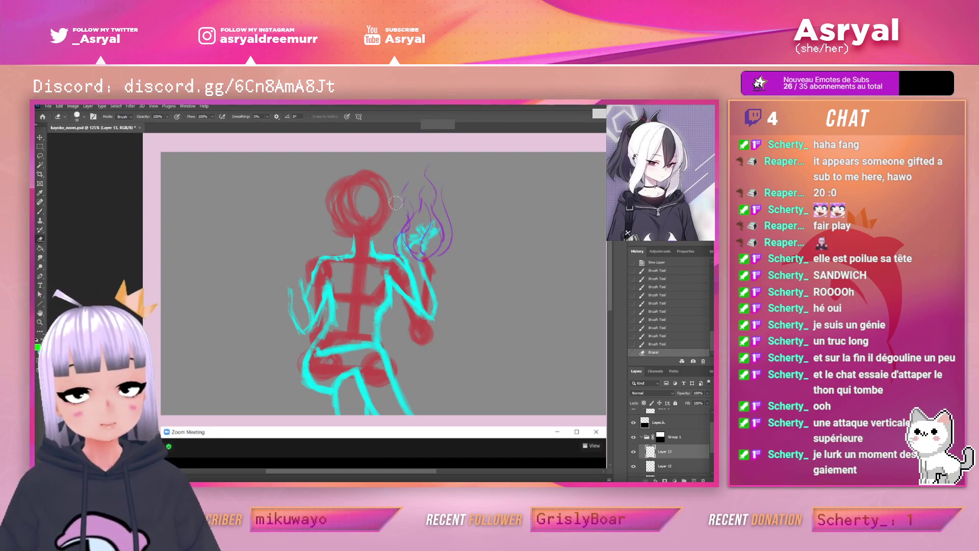
Try a green jawline along the base of the head, rising into the cheek on the flame side
key("b")
scroll(402, 216, "up", 3)
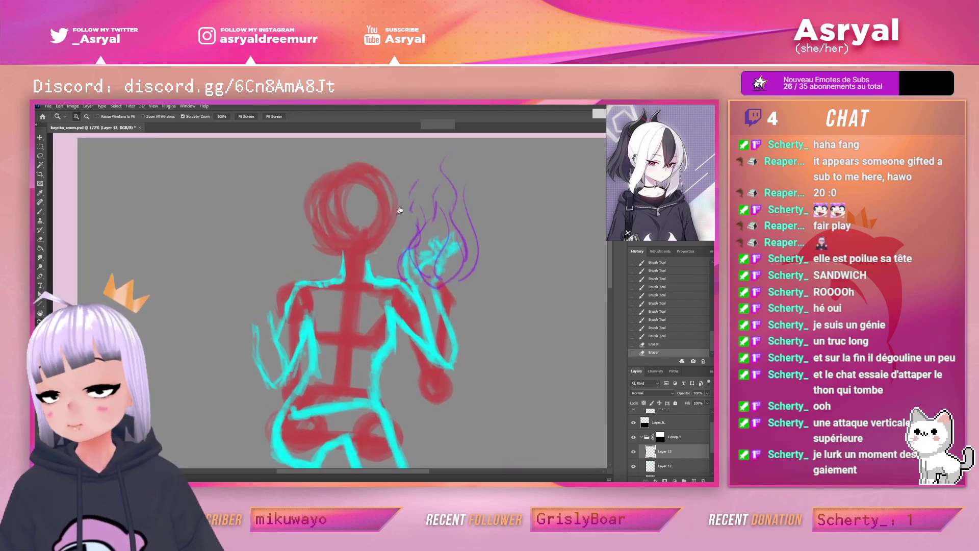
mouse_move(343, 250)
left_mouse_down()
mouse_move(372, 264)
mouse_move(359, 263)
mouse_move(393, 239)
left_mouse_up()
mouse_move(393, 242)
left_mouse_down()
mouse_move(390, 228)
mouse_move(389, 255)
mouse_move(391, 244)
left_mouse_up()
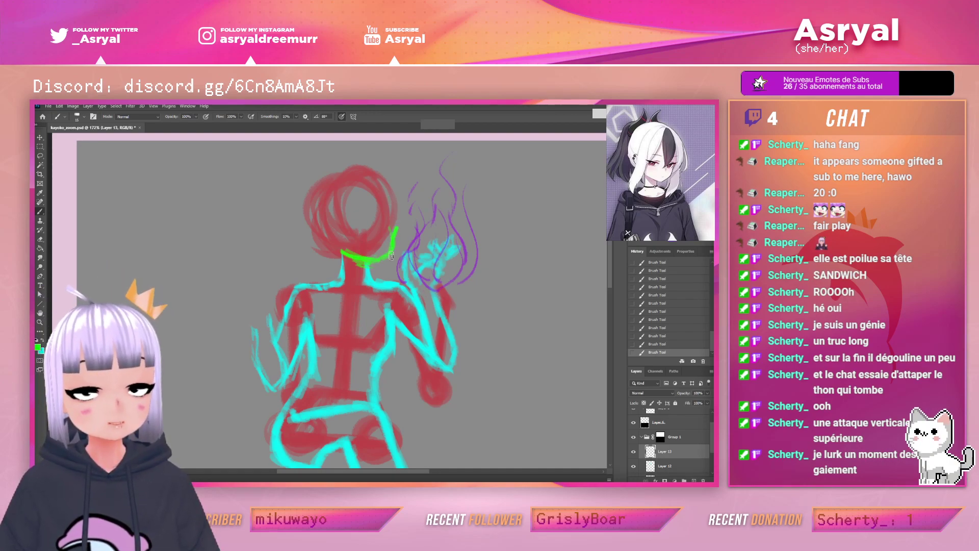
mouse_move(398, 232)
left_mouse_down()
mouse_move(396, 200)
mouse_move(392, 241)
mouse_move(385, 205)
mouse_move(396, 228)
mouse_move(395, 189)
mouse_move(396, 229)
left_mouse_up()
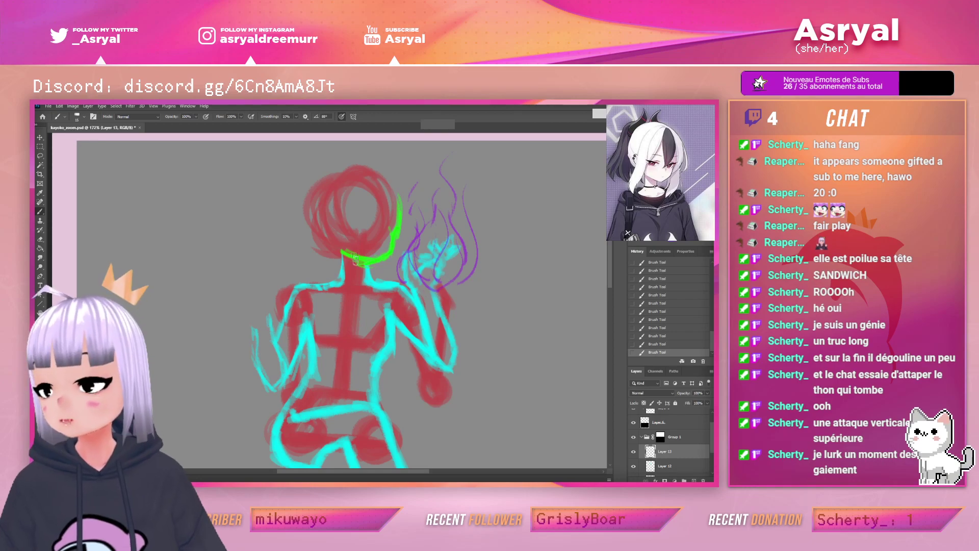
Try green hair strands falling from the head past the neck to pointed tips over the shoulder
mouse_move(338, 258)
left_mouse_down()
mouse_move(341, 201)
mouse_move(354, 188)
mouse_move(322, 317)
left_mouse_up()
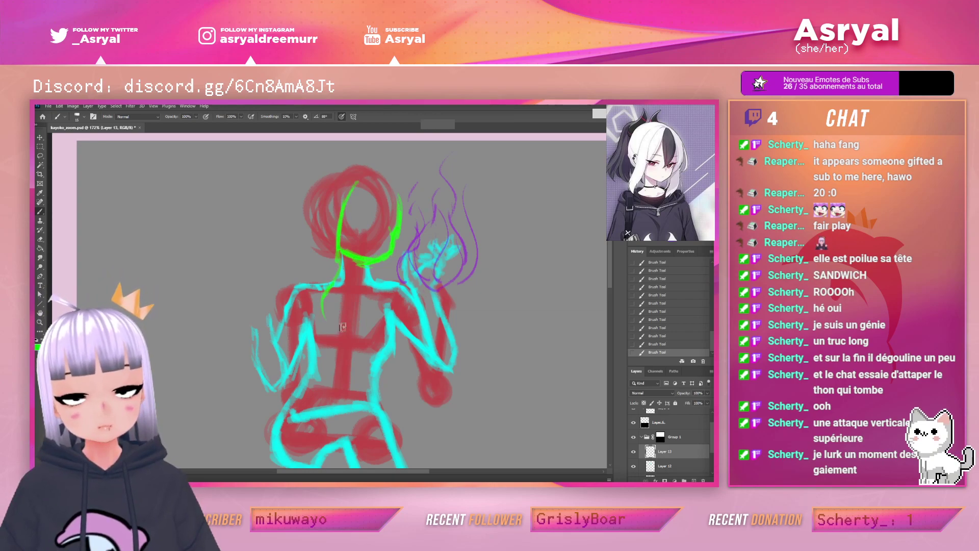
mouse_move(341, 239)
left_mouse_down()
mouse_move(324, 283)
mouse_move(335, 302)
mouse_move(337, 268)
mouse_move(329, 305)
left_mouse_up()
key("e")
key("b")
left_click_drag(337, 262, 325, 296)
mouse_move(340, 239)
left_mouse_down()
mouse_move(323, 291)
mouse_move(338, 266)
mouse_move(343, 290)
mouse_move(336, 271)
mouse_move(322, 305)
left_mouse_up()
mouse_move(338, 257)
left_mouse_down()
mouse_move(322, 312)
mouse_move(315, 279)
mouse_move(317, 305)
left_mouse_up()
mouse_move(315, 286)
left_mouse_down()
mouse_move(323, 312)
mouse_move(309, 302)
left_mouse_up()
left_click_drag(316, 265, 311, 283)
Try green bangs running from the crown down across the face and along its side
mouse_move(324, 237)
left_mouse_down()
mouse_move(315, 267)
mouse_move(328, 197)
mouse_move(357, 182)
left_mouse_up()
left_click_drag(342, 246, 363, 199)
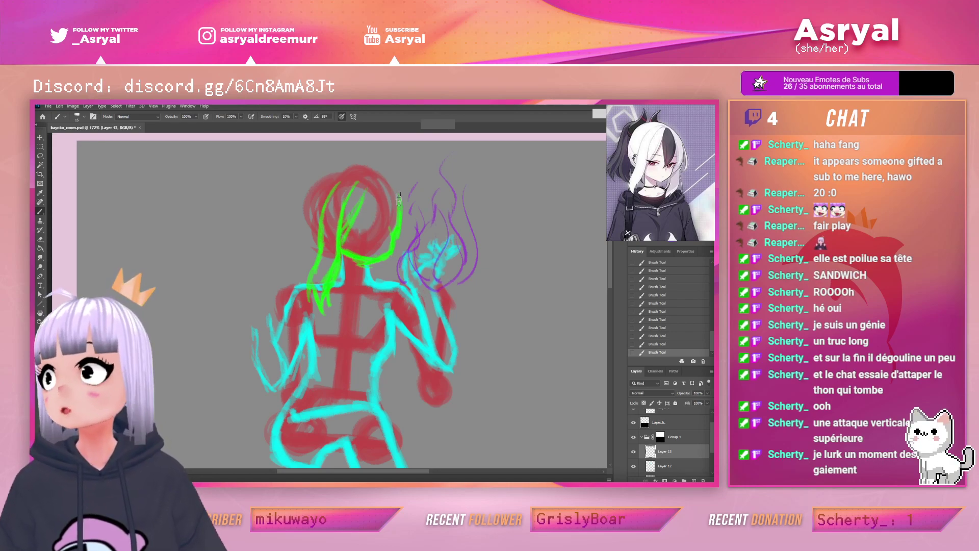
mouse_move(365, 209)
left_mouse_down()
mouse_move(368, 175)
mouse_move(337, 184)
mouse_move(363, 173)
left_mouse_up()
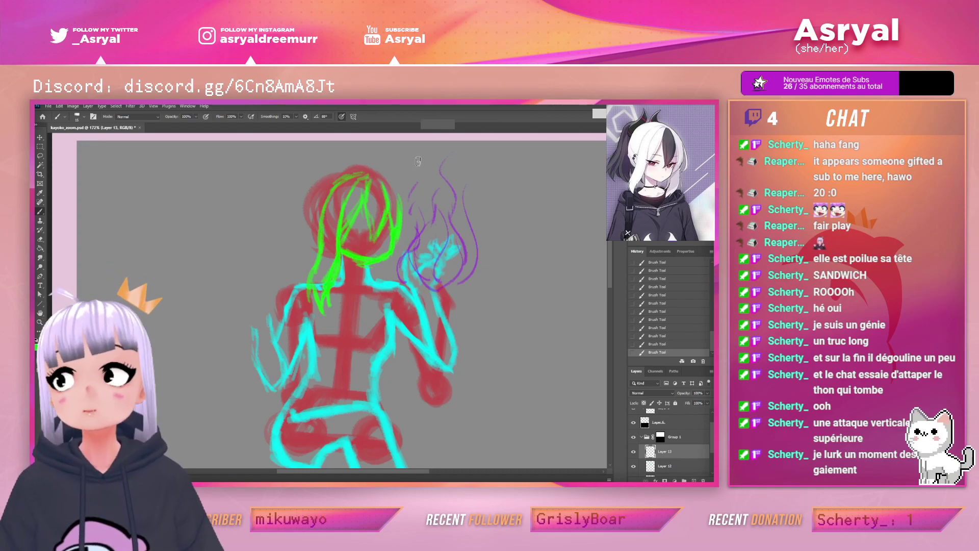
Lasso the green head sketch, adjust it with Free Transform, and deselect
key("l")
mouse_move(362, 249)
left_mouse_down()
mouse_move(351, 265)
mouse_move(365, 247)
mouse_move(385, 247)
mouse_move(412, 200)
mouse_move(256, 289)
mouse_move(341, 286)
left_mouse_up()
key("ctrl+t")
left_click_drag(375, 198, 375, 184)
left_click_drag(410, 224, 420, 224)
left_click_drag(402, 220, 393, 220)
key("Return")
key("ctrl+d")
Try extra green strokes along the jaw and side of the head, then erase the whole green head sketch
left_click_drag(449, 179, 446, 199)
key("b")
left_click_drag(386, 259, 389, 264)
left_click_drag(390, 264, 391, 246)
left_click_drag(390, 252, 392, 239)
mouse_move(392, 241)
left_mouse_down()
mouse_move(393, 233)
mouse_move(386, 264)
mouse_move(352, 275)
mouse_move(299, 251)
mouse_move(357, 204)
mouse_move(359, 215)
mouse_move(428, 189)
left_mouse_up()
key("e")
left_click_drag(494, 281, 249, 184)
key("b")
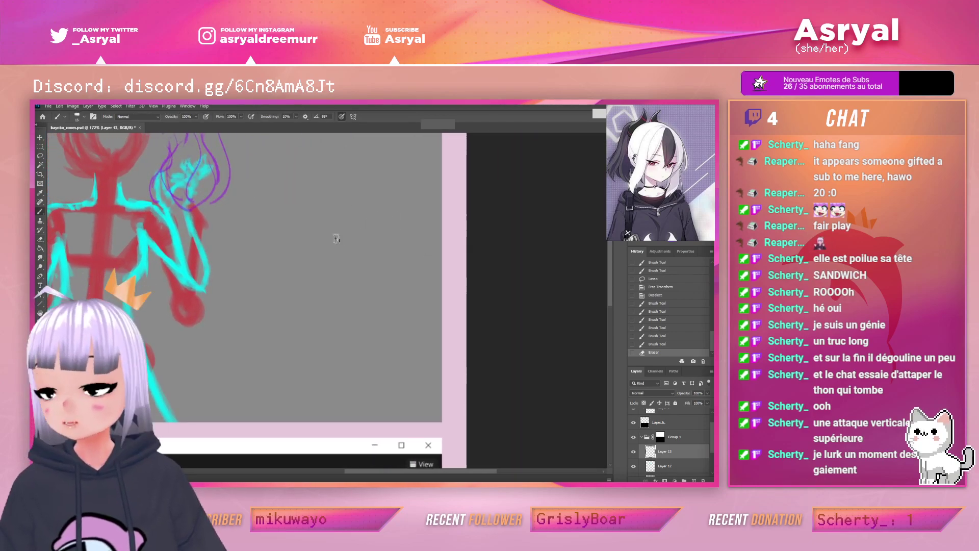
Paint curved green hair locks with tapering tips on the empty canvas beside the figure
left_click_drag(335, 206, 338, 223)
left_click_drag(336, 211, 341, 235)
mouse_move(337, 218)
left_mouse_down()
mouse_move(345, 252)
mouse_move(337, 176)
mouse_move(344, 162)
left_mouse_up()
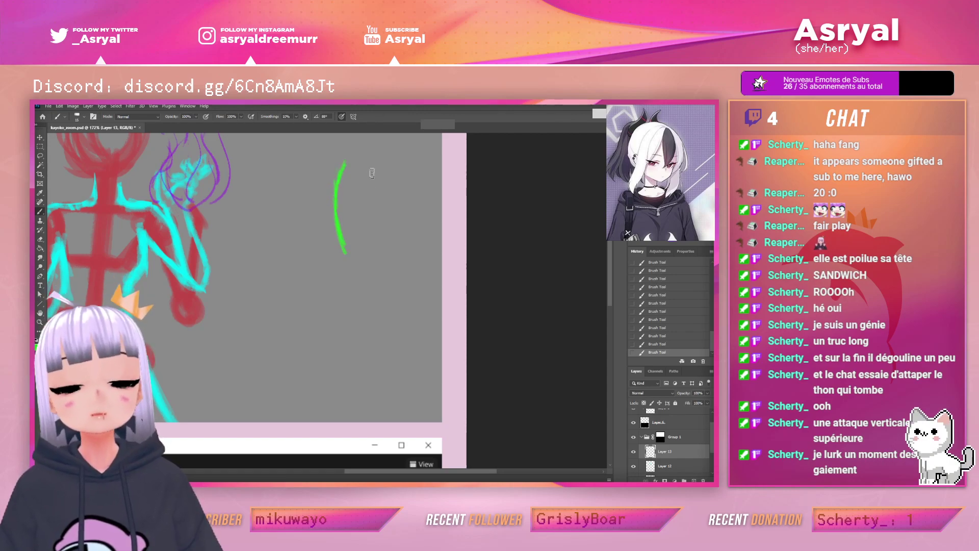
left_click_drag(377, 220, 342, 281)
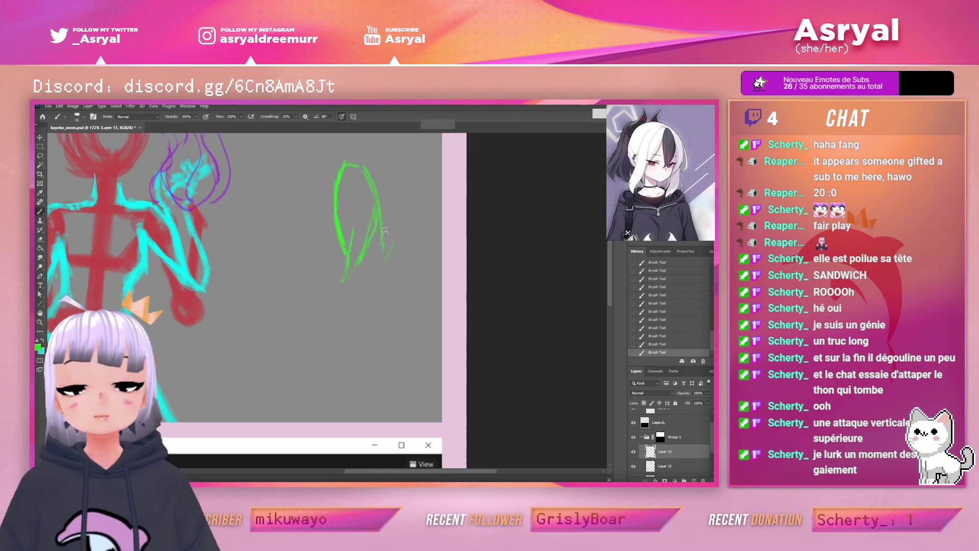
mouse_move(406, 178)
left_mouse_down()
mouse_move(397, 239)
mouse_move(409, 186)
mouse_move(403, 224)
mouse_move(399, 181)
mouse_move(407, 226)
mouse_move(491, 208)
left_mouse_up()
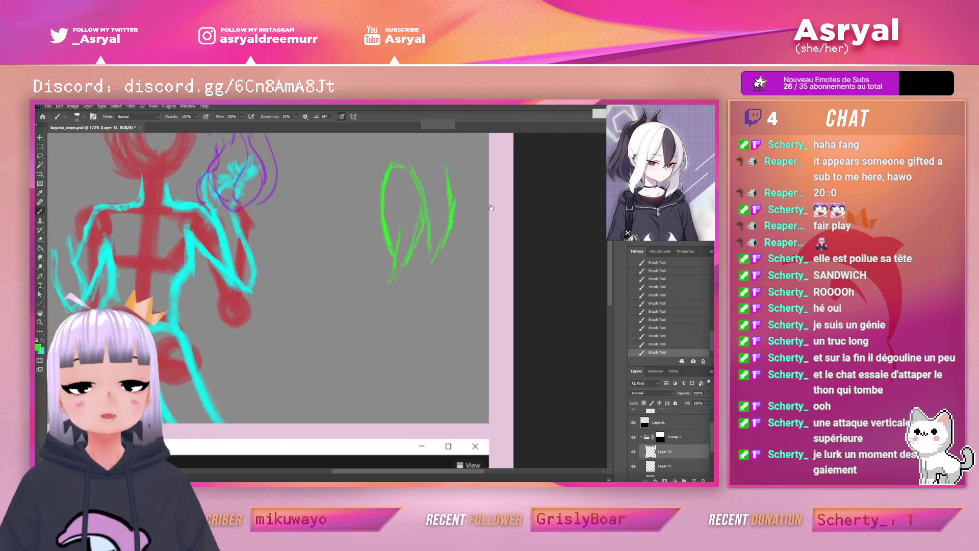
Paint a pointed green lock on the figure side of the separate hair sketch, curving up into the crown
mouse_move(360, 226)
left_mouse_down()
mouse_move(377, 201)
mouse_move(344, 237)
left_mouse_up()
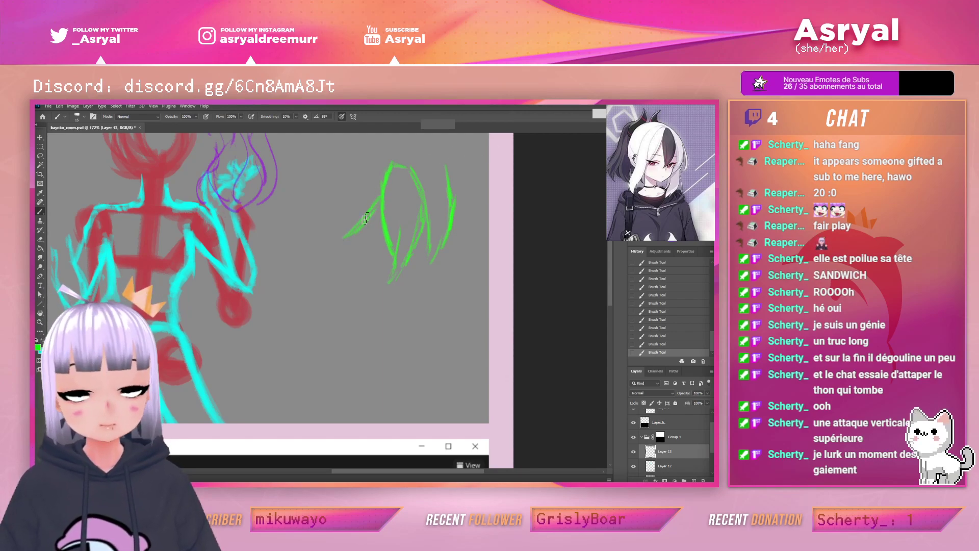
left_click_drag(327, 258, 341, 176)
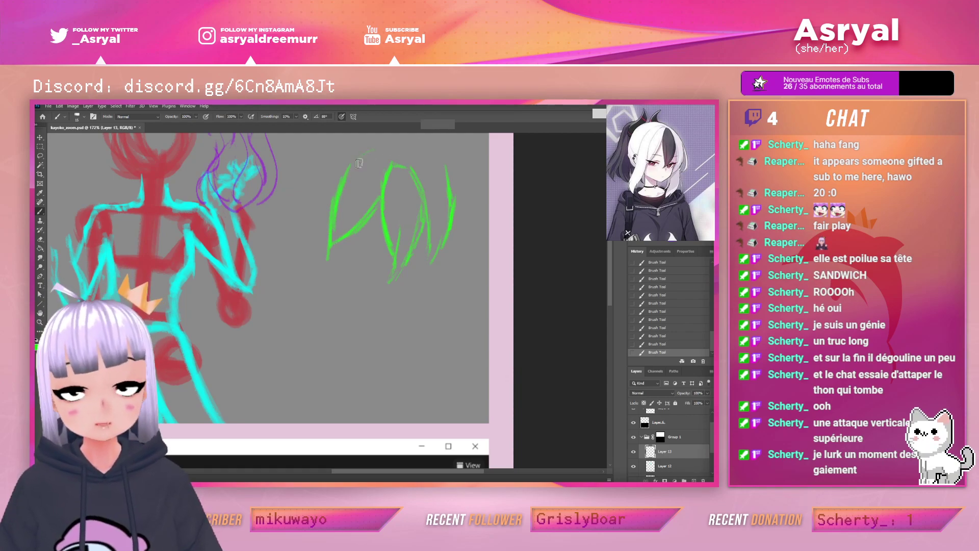
left_click_drag(339, 202, 358, 152)
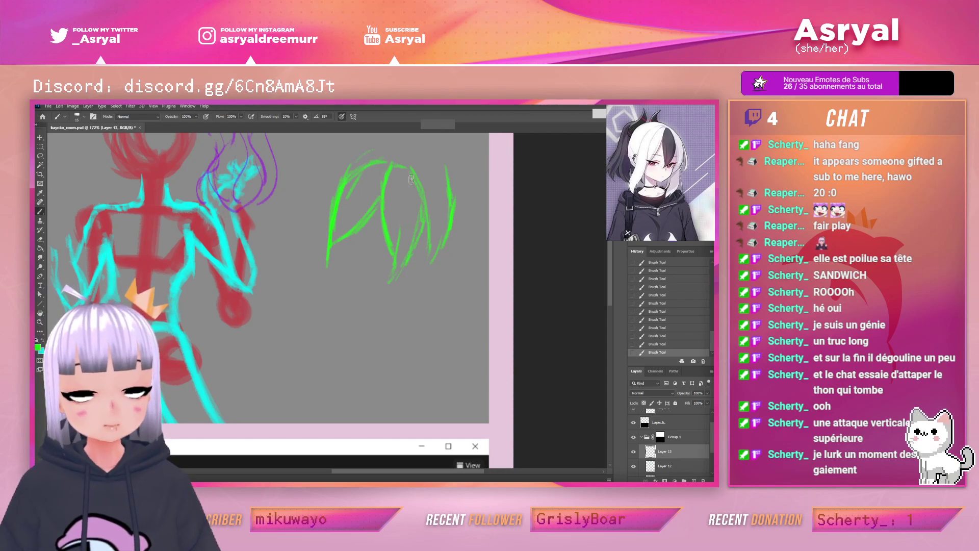
Delete the layer holding the green hair sketch beside the figure and add a new empty layer
left_click_drag(432, 160, 456, 227)
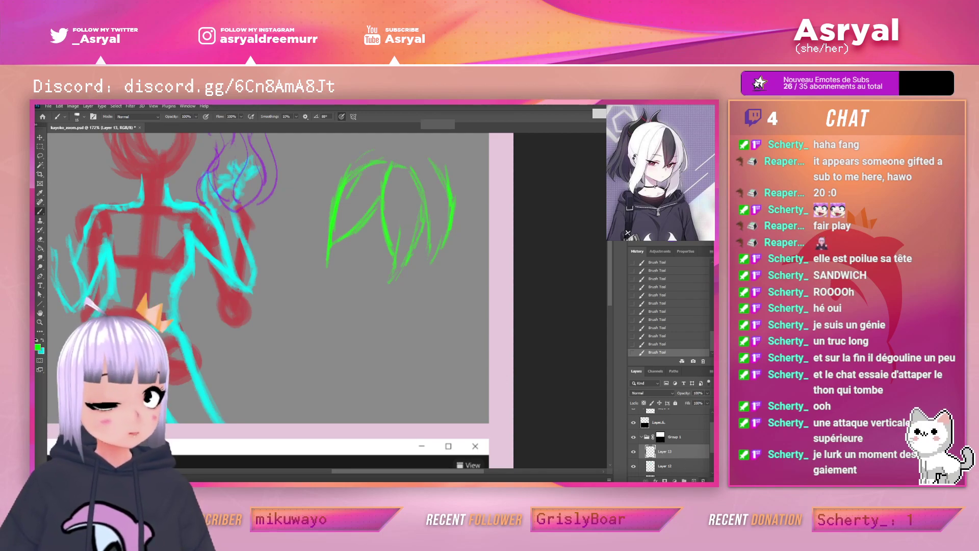
left_click(703, 480)
left_click(693, 481)
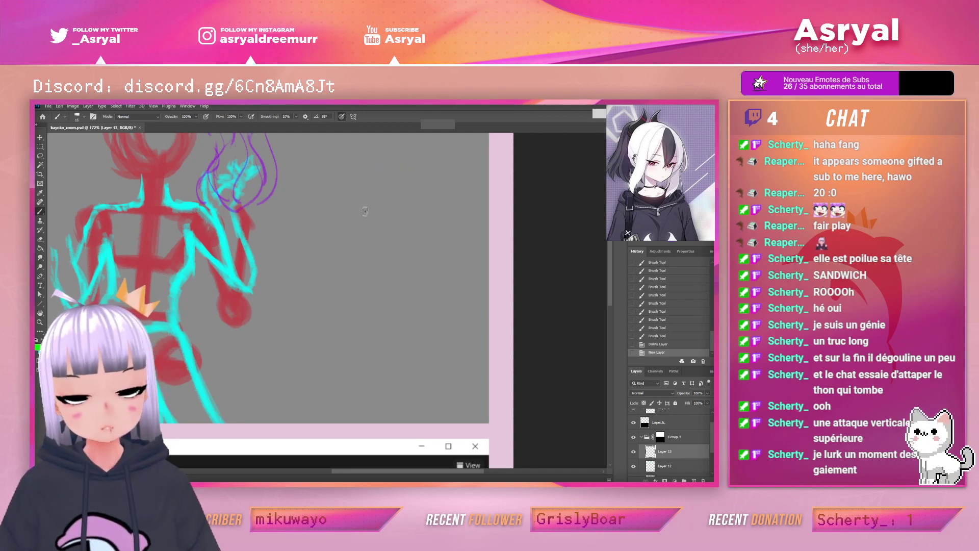
Try a few short curved green strokes on the empty canvas beside the figure and erase the excess
left_click_drag(360, 219, 357, 223)
mouse_move(358, 217)
left_mouse_down()
mouse_move(374, 251)
mouse_move(355, 225)
left_mouse_up()
left_click_drag(357, 218, 366, 264)
left_click_drag(350, 245, 375, 268)
key("e")
mouse_move(347, 205)
left_mouse_down()
mouse_move(332, 241)
mouse_move(370, 239)
mouse_move(363, 198)
mouse_move(341, 249)
mouse_move(392, 233)
mouse_move(412, 247)
left_mouse_up()
Paint the figure-side edge of a new green fringe with a slanted upper stroke, erasing the strokes crossing inward
key("b")
left_click_drag(400, 240, 414, 248)
left_click_drag(336, 243, 342, 283)
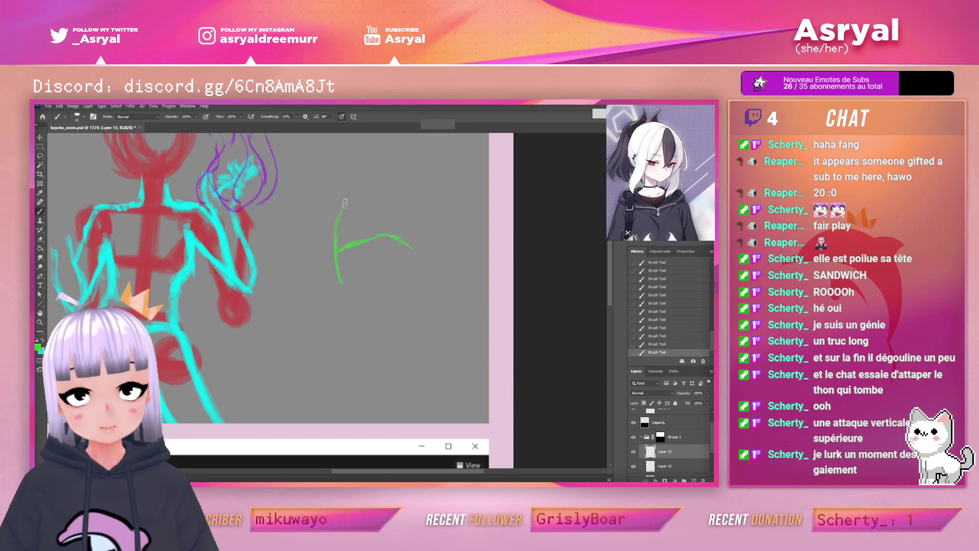
mouse_move(355, 195)
left_mouse_down()
mouse_move(341, 223)
mouse_move(361, 189)
mouse_move(341, 249)
mouse_move(359, 239)
mouse_move(409, 250)
left_mouse_up()
key("e")
key("b")
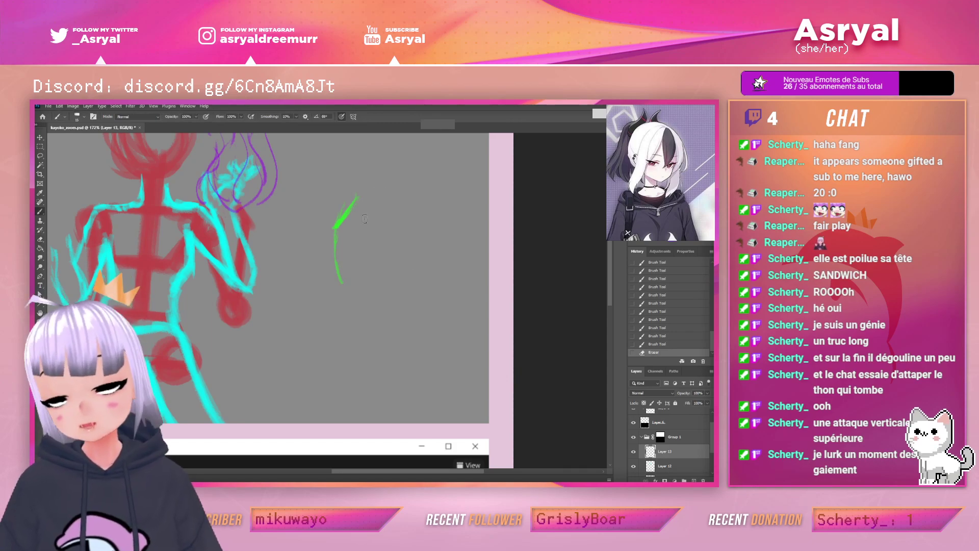
Paint thin green fringe locks that curve down to a point, and arch a stroke up toward the crown
left_click_drag(358, 195, 380, 258)
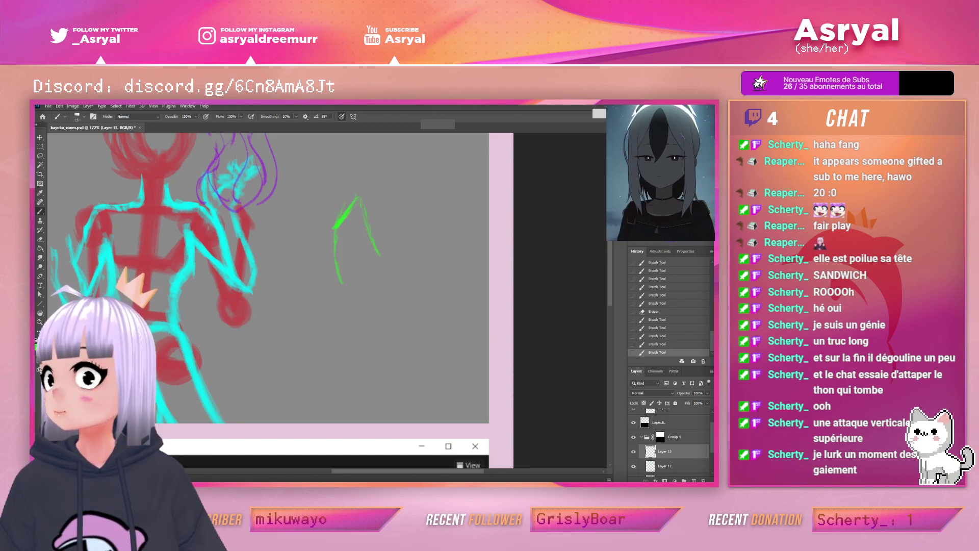
mouse_move(372, 233)
left_mouse_down()
mouse_move(357, 197)
mouse_move(363, 179)
mouse_move(378, 249)
left_mouse_up()
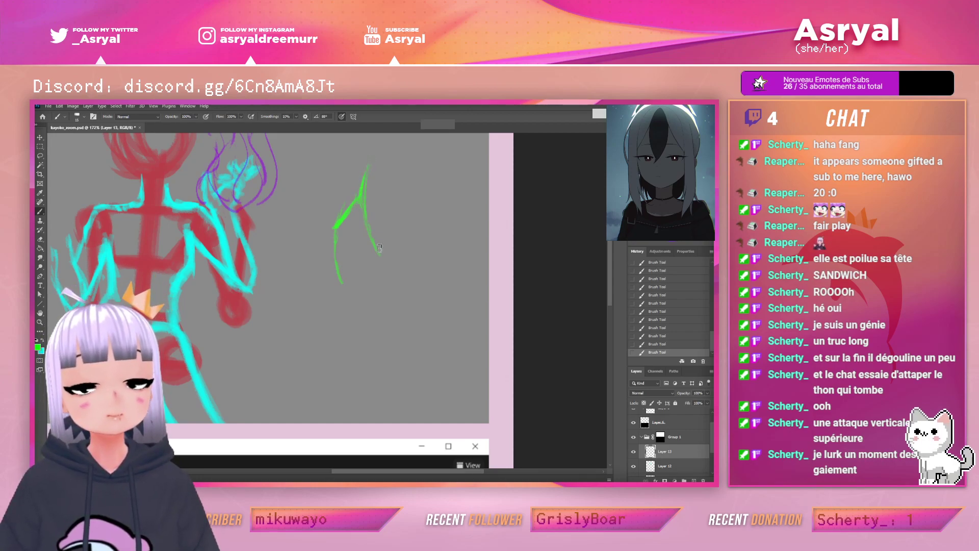
left_click_drag(410, 171, 388, 276)
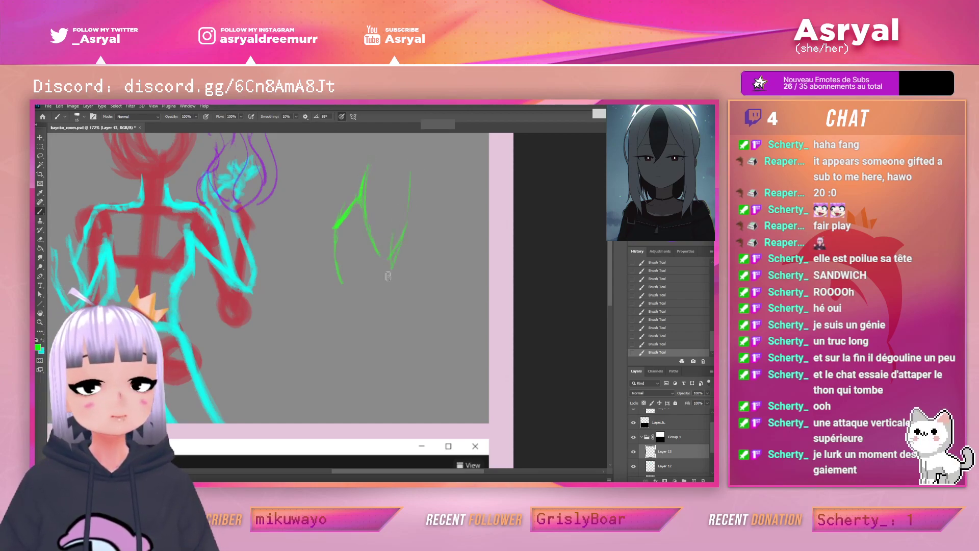
left_click_drag(406, 239, 408, 176)
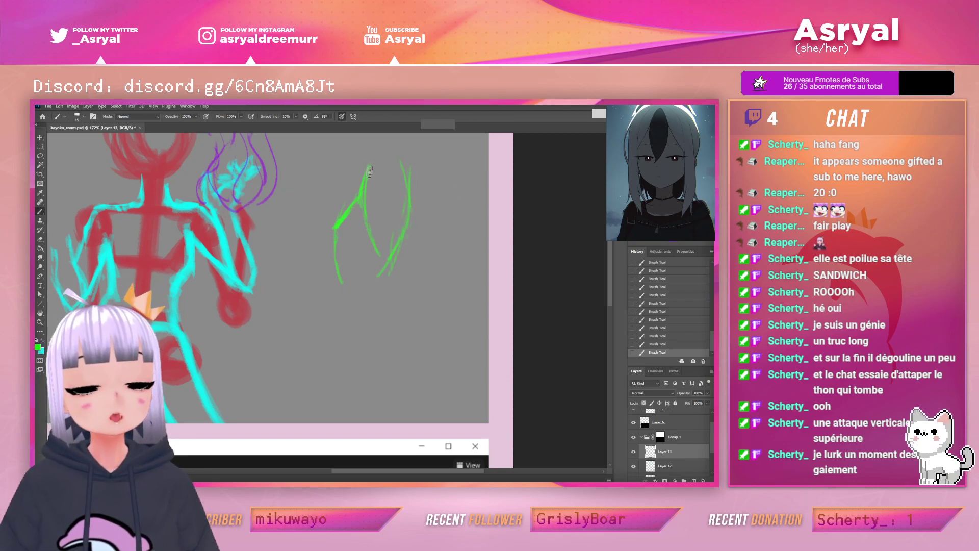
left_click_drag(336, 231, 341, 176)
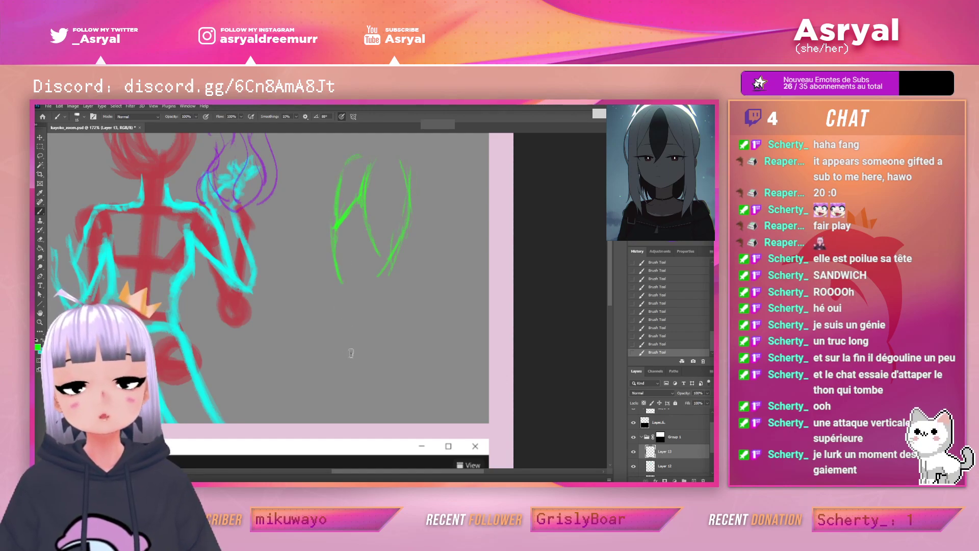
left_click_drag(394, 187, 382, 207)
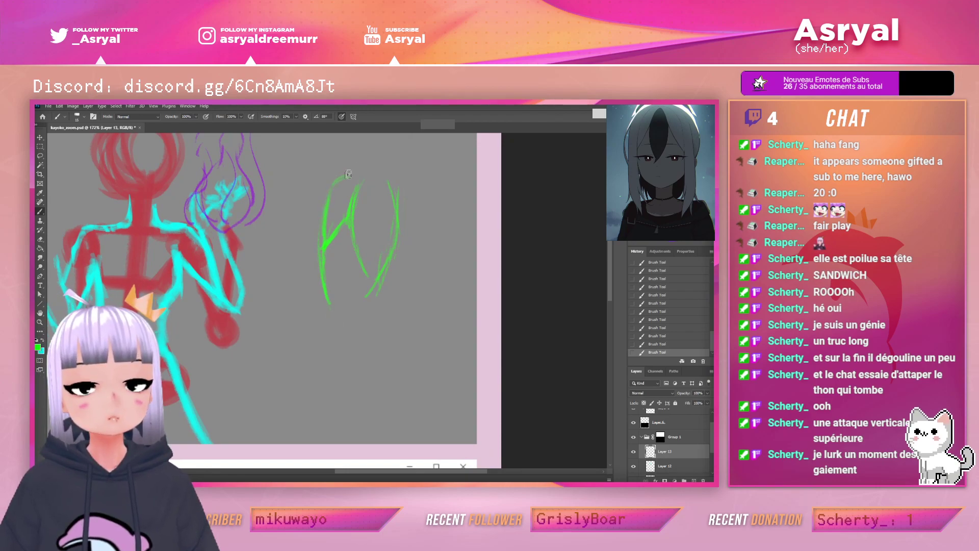
Paint a long tapering green side lock on the figure side of the fringe, with its outer edge curving up to the crown
left_click_drag(325, 219, 329, 338)
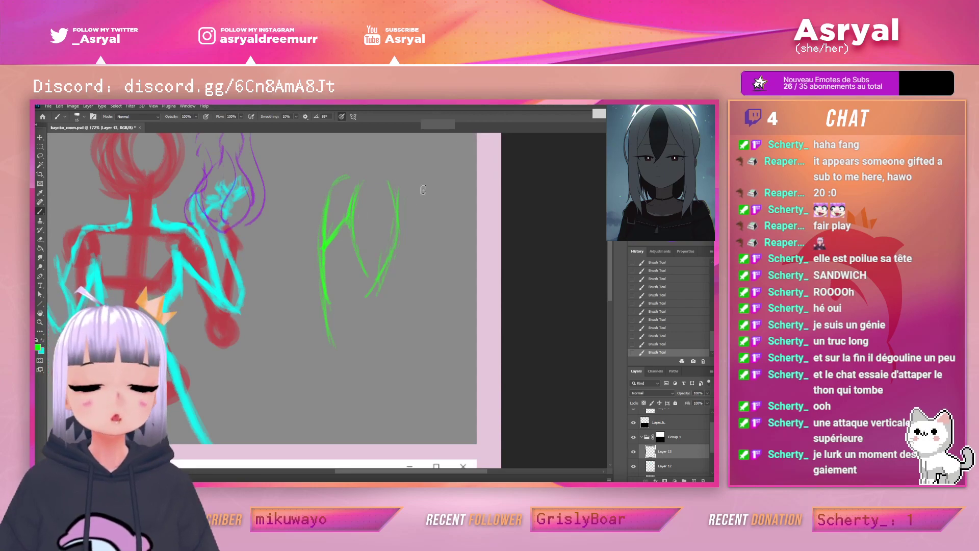
left_click_drag(326, 311, 334, 359)
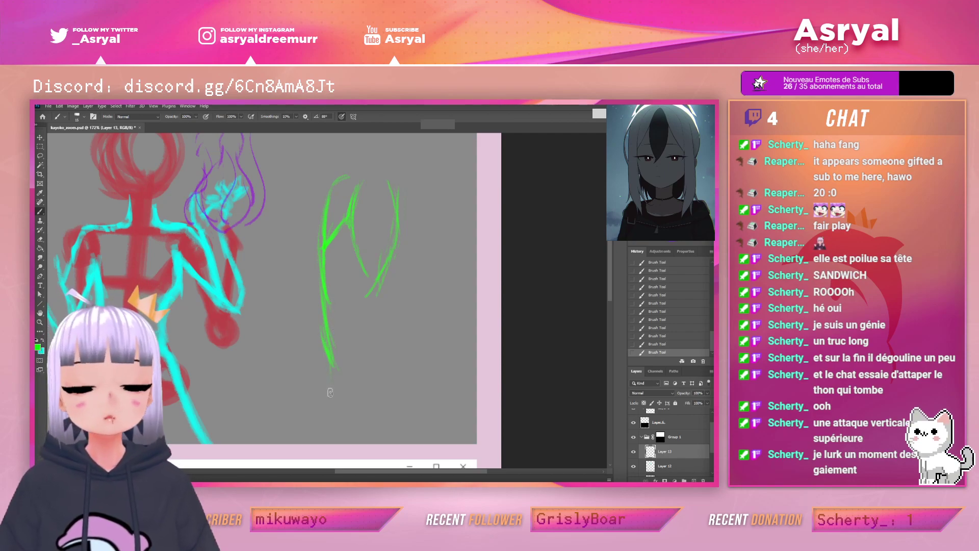
left_click_drag(326, 363, 340, 410)
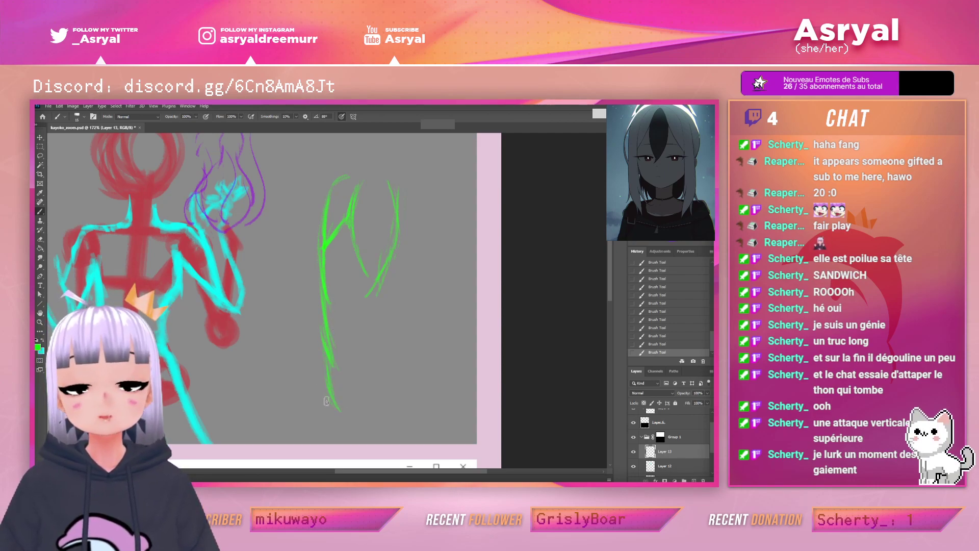
left_click_drag(305, 370, 301, 330)
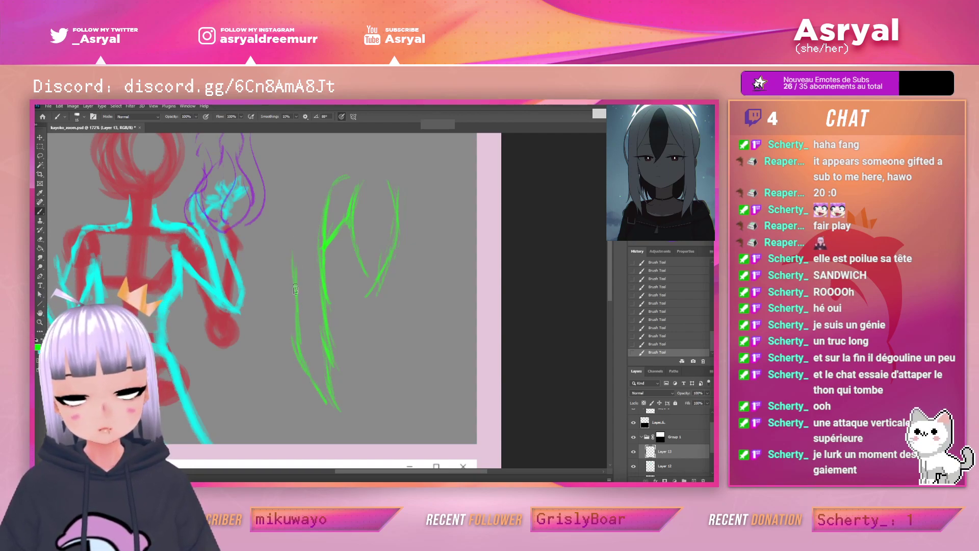
left_click_drag(294, 263, 300, 206)
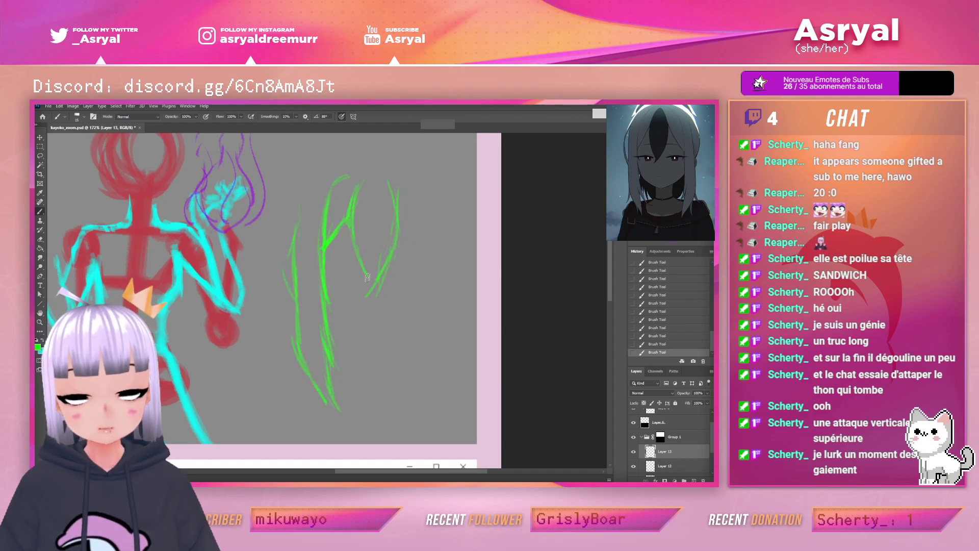
mouse_move(295, 239)
left_mouse_down()
mouse_move(305, 180)
mouse_move(330, 165)
left_mouse_up()
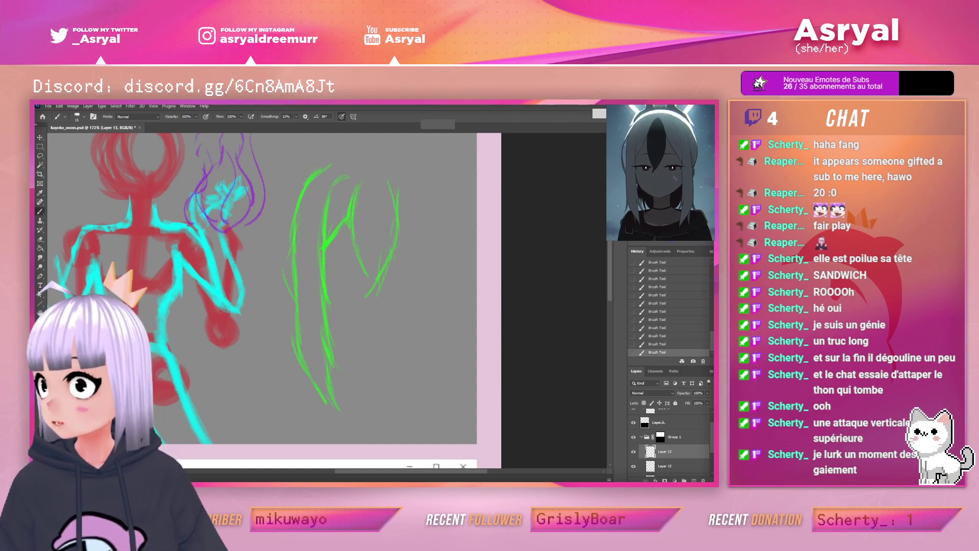
left_click_drag(298, 216, 297, 235)
mouse_move(323, 168)
left_mouse_down()
mouse_move(294, 265)
mouse_move(310, 384)
left_mouse_up()
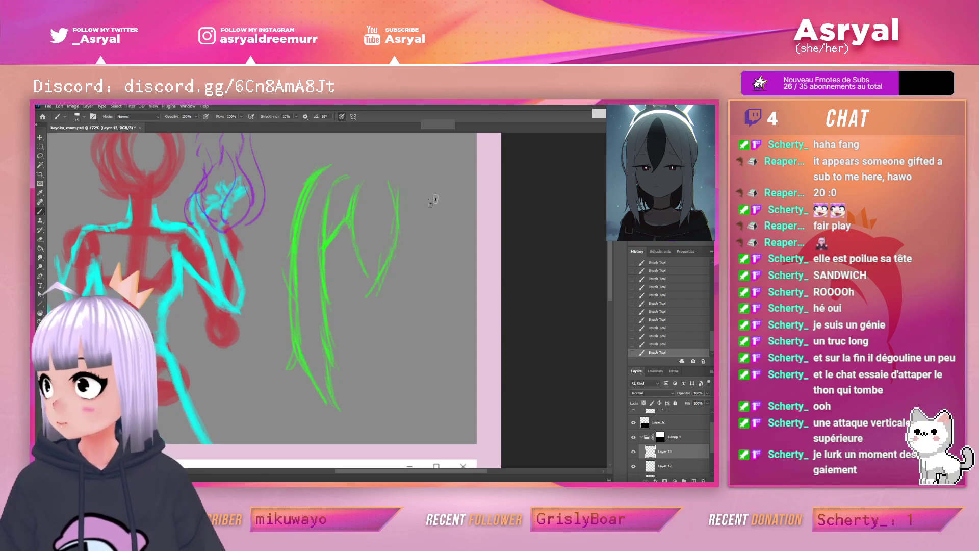
Paint a slanted fringe strand and a long vertical green lock on the side of the hair away from the figure
mouse_move(325, 259)
left_mouse_down()
mouse_move(346, 224)
mouse_move(326, 257)
left_mouse_up()
left_click_drag(396, 208, 427, 278)
left_click_drag(426, 194, 432, 329)
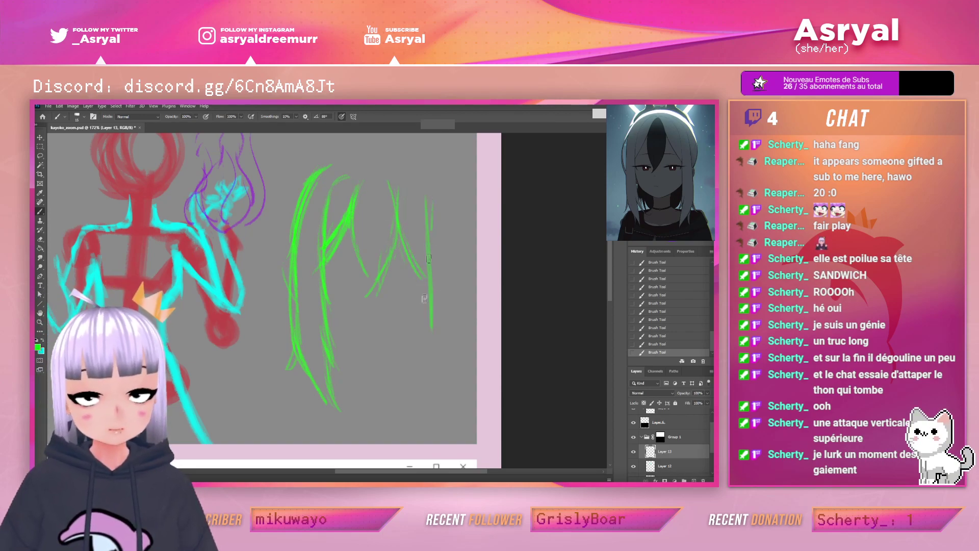
left_click_drag(426, 280, 421, 357)
Erase stray lines inside the figure-side lock and repaint its inner edge and split lower tip
key("e")
mouse_move(330, 352)
left_mouse_down()
mouse_move(329, 267)
mouse_move(325, 312)
left_mouse_up()
left_click_drag(318, 370, 316, 285)
key("b")
left_click_drag(350, 375, 320, 295)
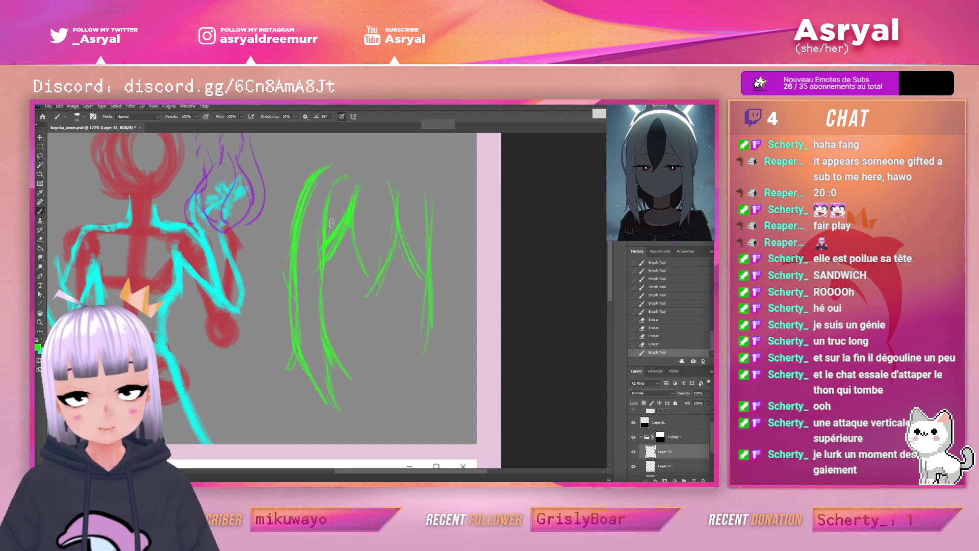
mouse_move(312, 379)
left_mouse_down()
mouse_move(293, 263)
mouse_move(317, 295)
left_mouse_up()
Extend the central green fringe lock downward into a sharper pointed tip
mouse_move(351, 207)
left_mouse_down()
mouse_move(368, 277)
mouse_move(358, 318)
left_mouse_up()
mouse_move(374, 289)
left_mouse_down()
mouse_move(363, 269)
mouse_move(364, 307)
left_mouse_up()
left_click_drag(362, 253, 367, 280)
left_click_drag(365, 276, 366, 297)
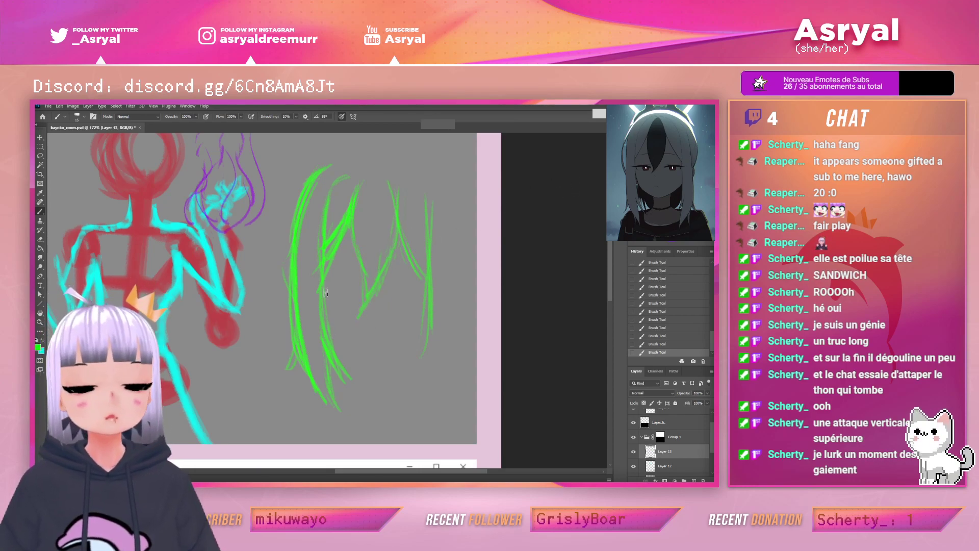
Delete the green hair sketch's layer, add a new empty one, and undo a first trial stroke
left_click(703, 480)
left_click(693, 481)
mouse_move(337, 254)
left_mouse_down()
mouse_move(319, 293)
mouse_move(339, 334)
left_mouse_up()
key("ctrl+z")
Paint a curved green jawline beside the figure, with a near-vertical hair line crossing it at each side of the face
mouse_move(320, 262)
left_mouse_down()
mouse_move(321, 306)
mouse_move(319, 299)
left_mouse_up()
mouse_move(319, 278)
left_mouse_down()
mouse_move(318, 306)
mouse_move(358, 344)
left_mouse_up()
mouse_move(317, 307)
left_mouse_down()
mouse_move(358, 343)
mouse_move(348, 334)
mouse_move(400, 338)
mouse_move(431, 322)
left_mouse_up()
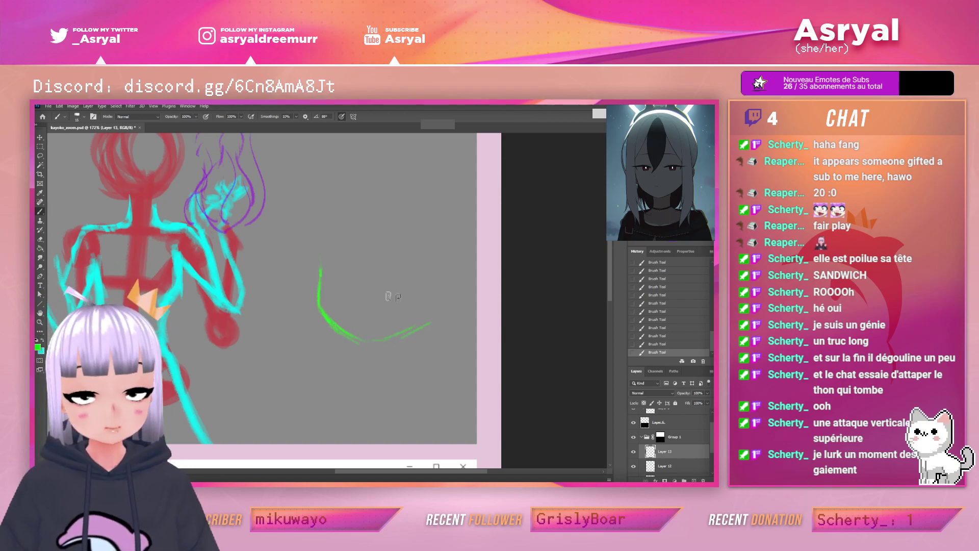
mouse_move(377, 342)
left_mouse_down()
mouse_move(403, 335)
mouse_move(339, 321)
mouse_move(389, 338)
left_mouse_up()
left_click_drag(328, 315, 378, 340)
left_click_drag(379, 343, 437, 316)
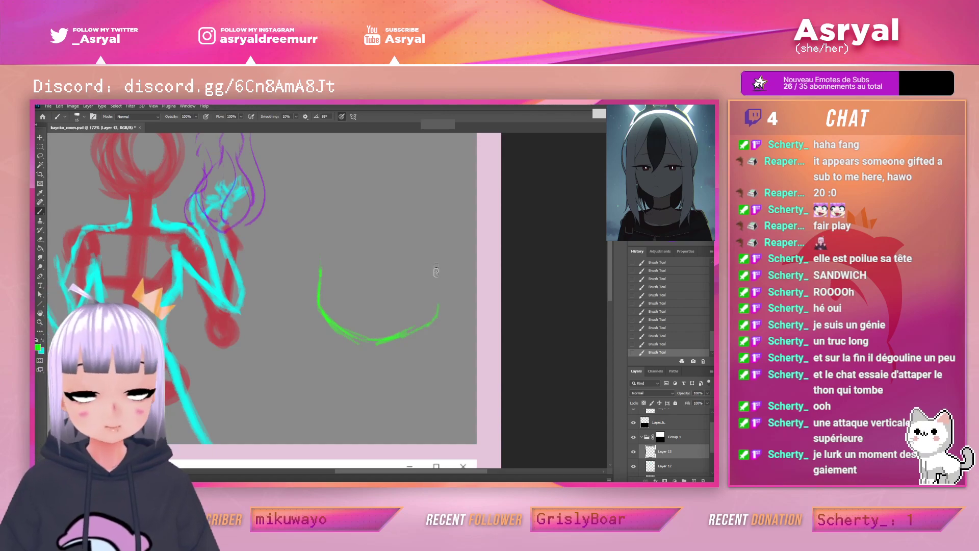
left_click_drag(436, 283, 427, 363)
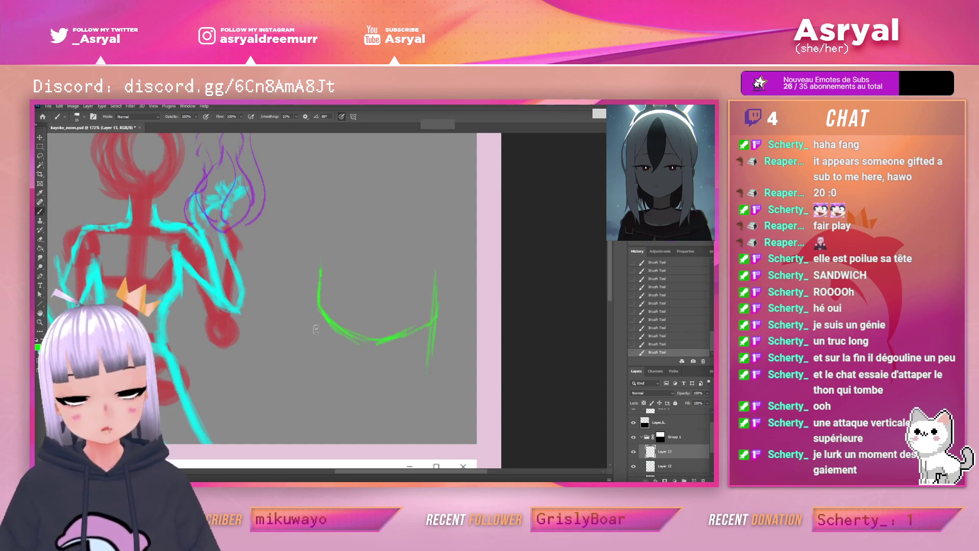
left_click_drag(316, 251, 322, 360)
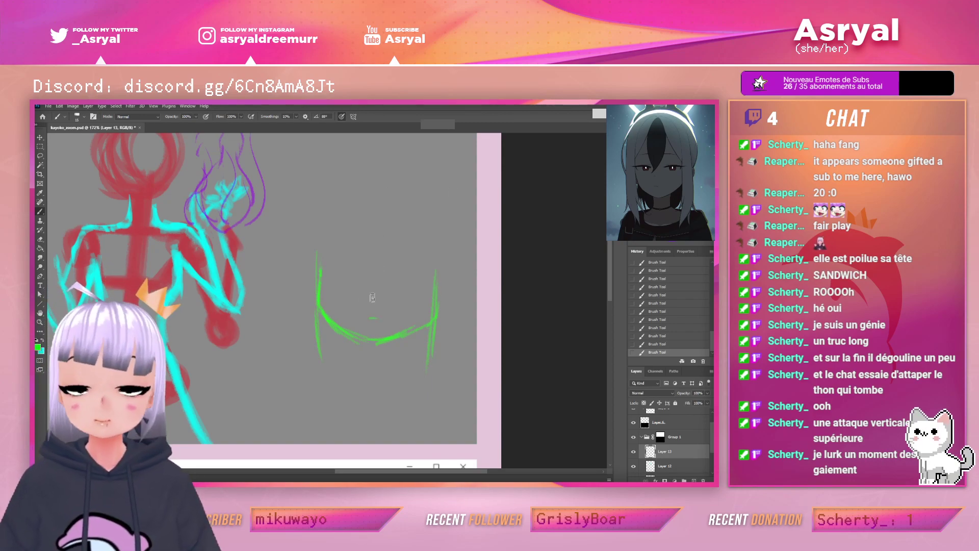
Paint the upper lid and filled iris of the eye farther from the figure, plus a lid line for the other eye
mouse_move(390, 277)
left_mouse_down()
mouse_move(429, 278)
mouse_move(410, 275)
mouse_move(408, 290)
mouse_move(443, 278)
mouse_move(424, 276)
left_mouse_up()
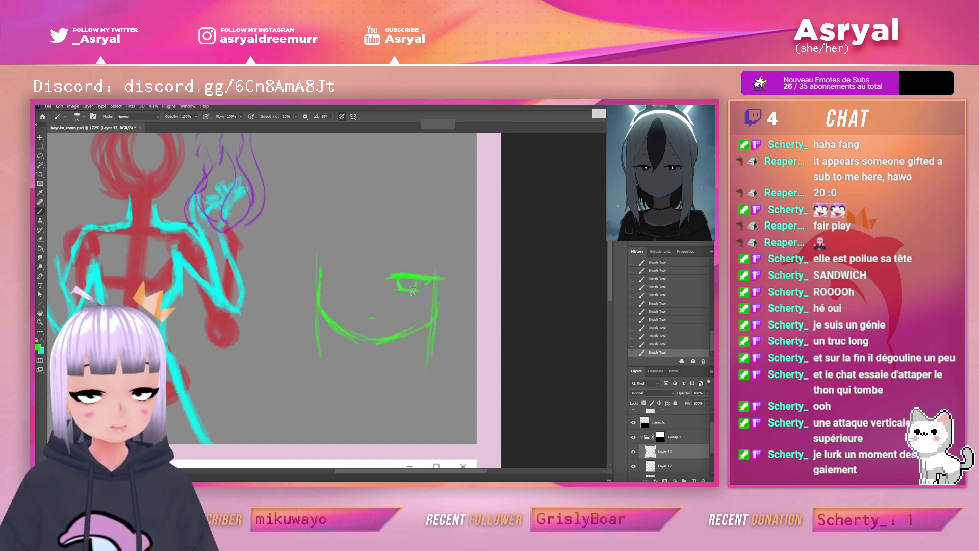
left_click_drag(418, 289, 422, 283)
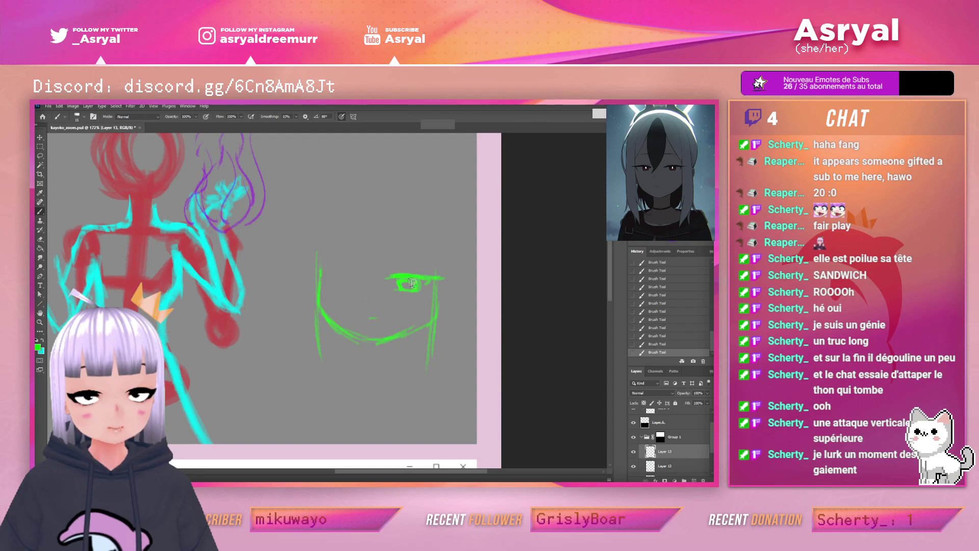
left_click_drag(353, 279, 331, 279)
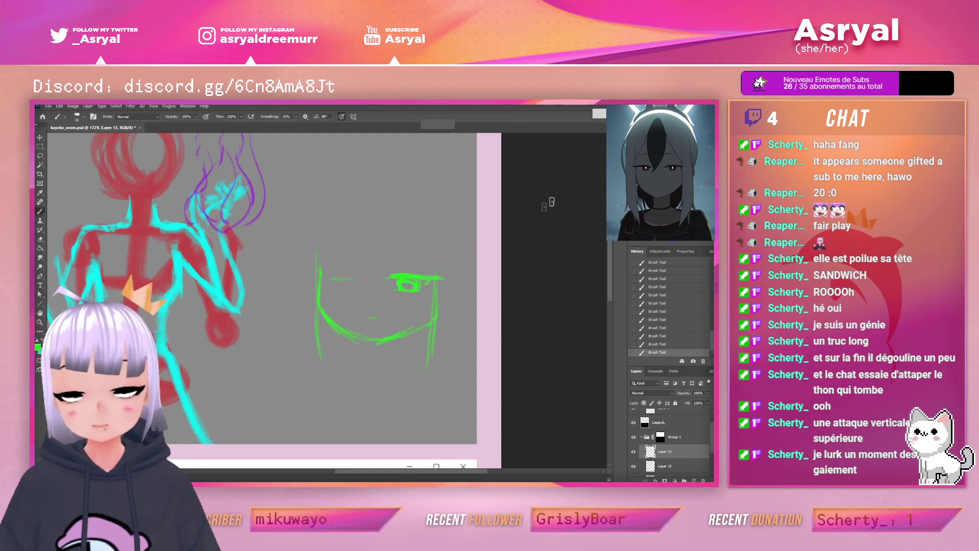
left_click_drag(326, 277, 369, 279)
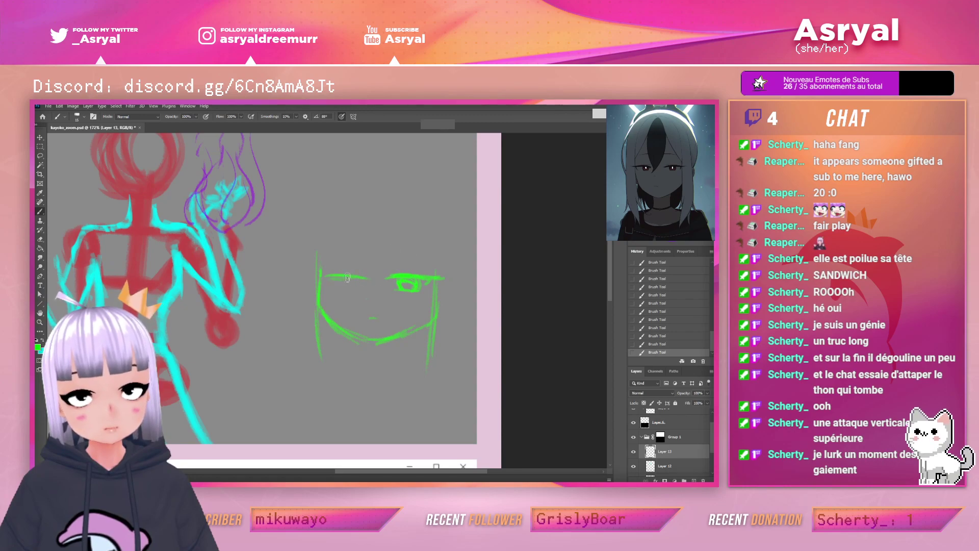
Trim the inner end of the figure-side eye's lid line and repaint it thicker with an angled outer corner
key("e")
left_click(365, 276)
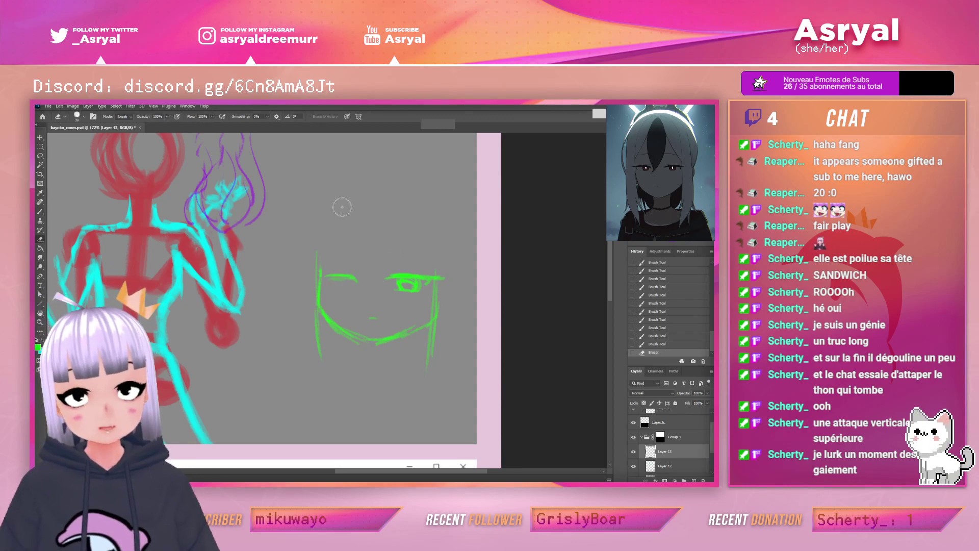
key("b")
mouse_move(346, 277)
left_mouse_down()
mouse_move(358, 278)
mouse_move(311, 273)
mouse_move(334, 275)
mouse_move(330, 291)
mouse_move(328, 283)
left_mouse_up()
mouse_move(327, 278)
left_mouse_down()
mouse_move(344, 301)
mouse_move(326, 276)
left_mouse_up()
key("e")
key("b")
mouse_move(329, 283)
left_mouse_down()
mouse_move(325, 275)
mouse_move(342, 294)
left_mouse_up()
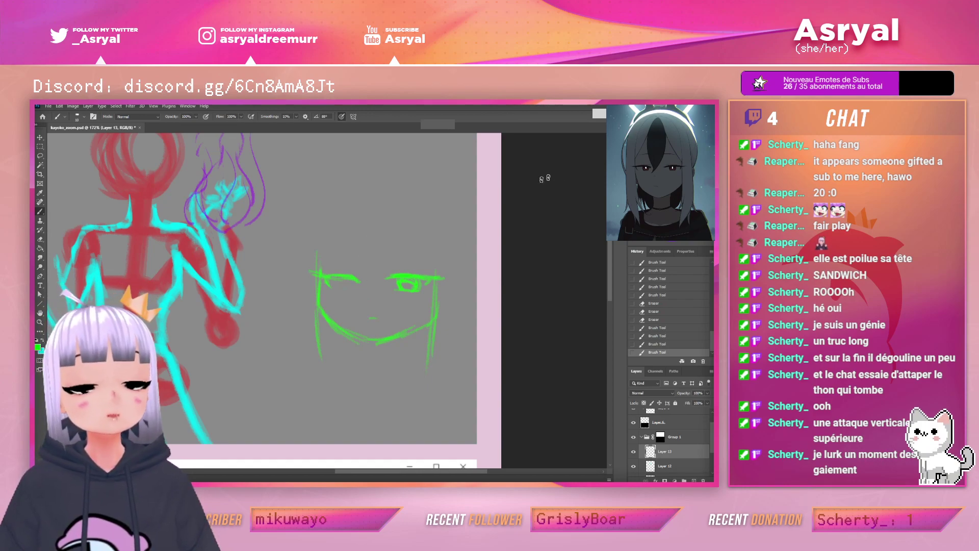
Erase the filled iris of the eye farther from the figure and redraw its inner corner and a lighter iris outline
key("e")
mouse_move(405, 290)
left_mouse_down()
mouse_move(407, 282)
mouse_move(452, 272)
left_mouse_up()
key("b")
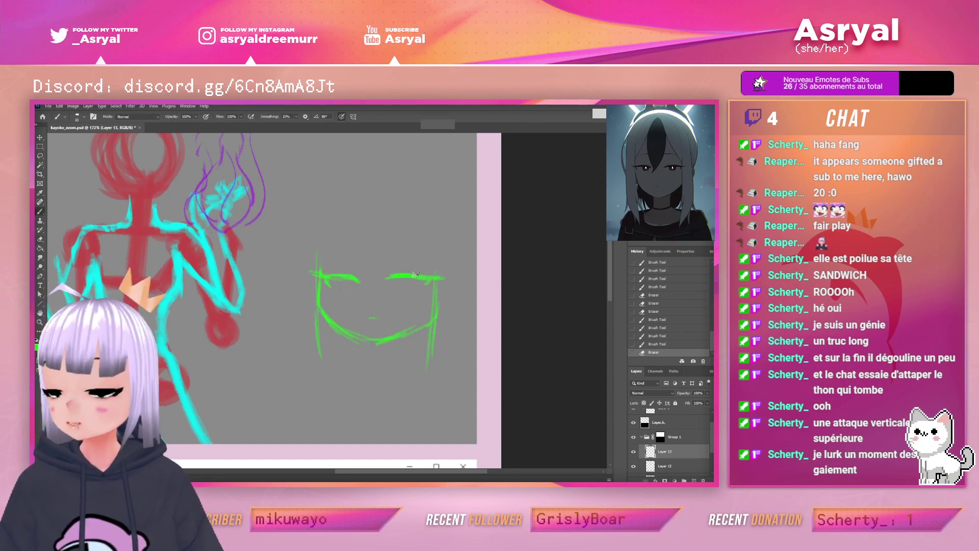
left_click_drag(399, 276, 389, 277)
left_click_drag(390, 277, 399, 284)
left_click_drag(398, 278, 403, 290)
mouse_move(403, 290)
left_mouse_down()
mouse_move(412, 290)
mouse_move(399, 287)
left_mouse_up()
mouse_move(416, 278)
left_mouse_down()
mouse_move(413, 289)
mouse_move(414, 270)
mouse_move(408, 285)
left_mouse_up()
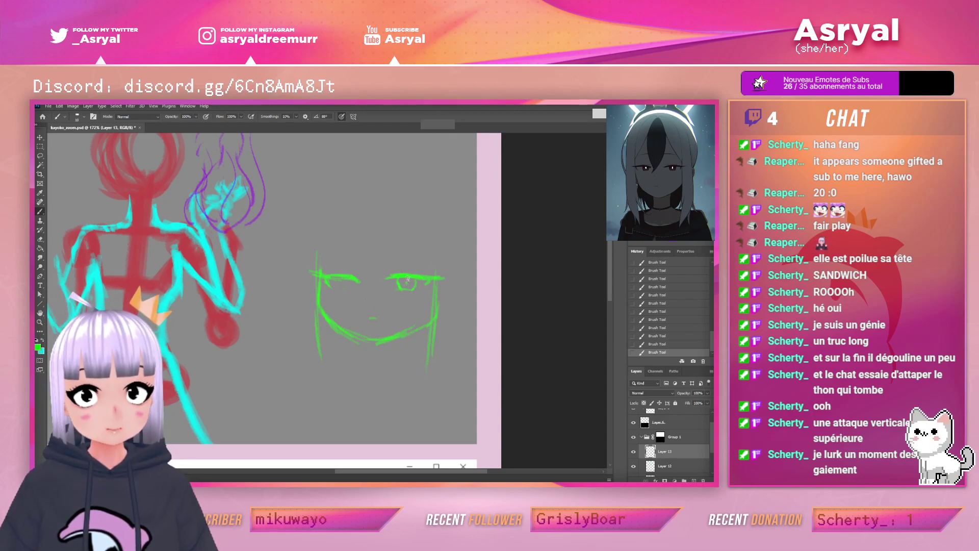
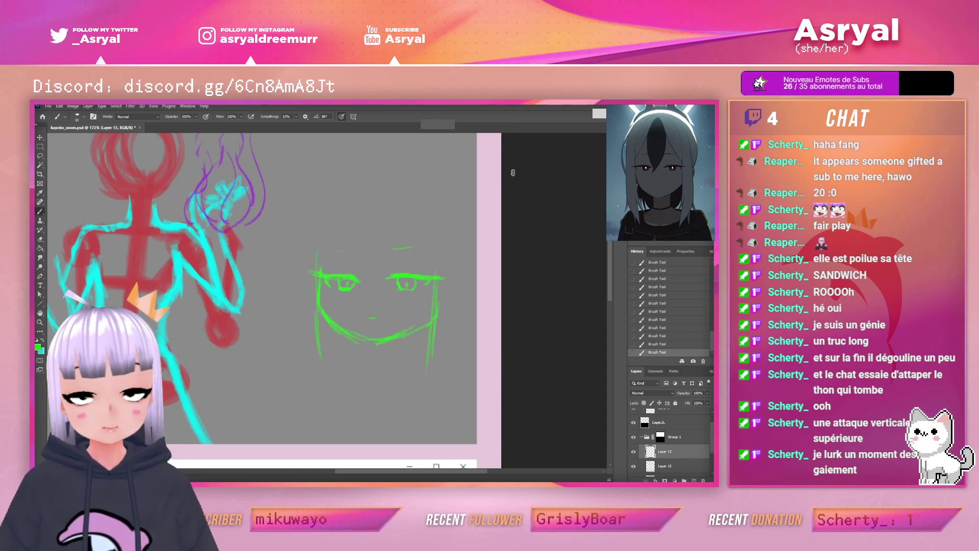
Undo the first eyebrow strokes and try different thin green eyebrows above both eyes, undoing unwanted versions
key("ctrl+z")
key("ctrl+z")
left_click_drag(396, 242, 421, 253)
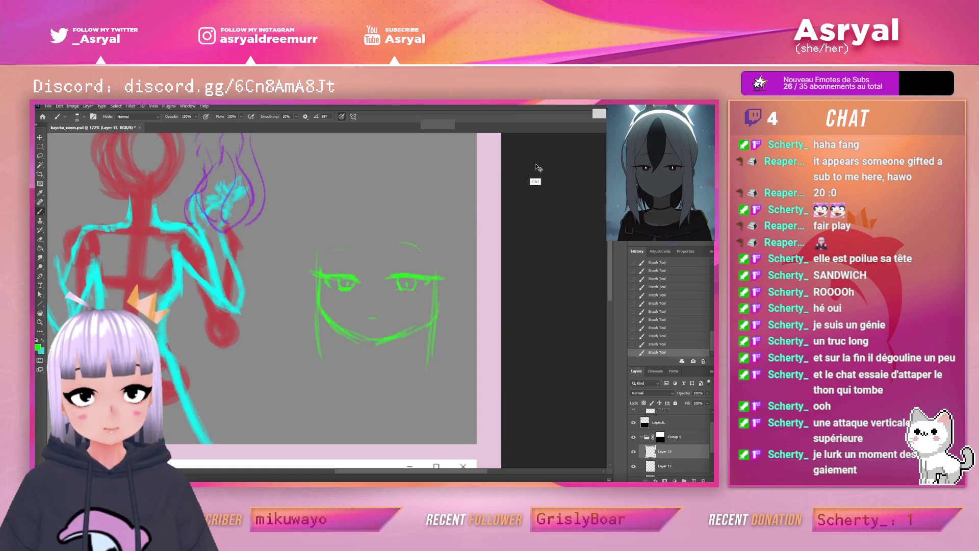
key("ctrl+z")
key("ctrl+z")
mouse_move(332, 247)
left_mouse_down()
mouse_move(424, 273)
mouse_move(409, 256)
left_mouse_up()
key("ctrl+z")
key("ctrl+z")
key("ctrl+z")
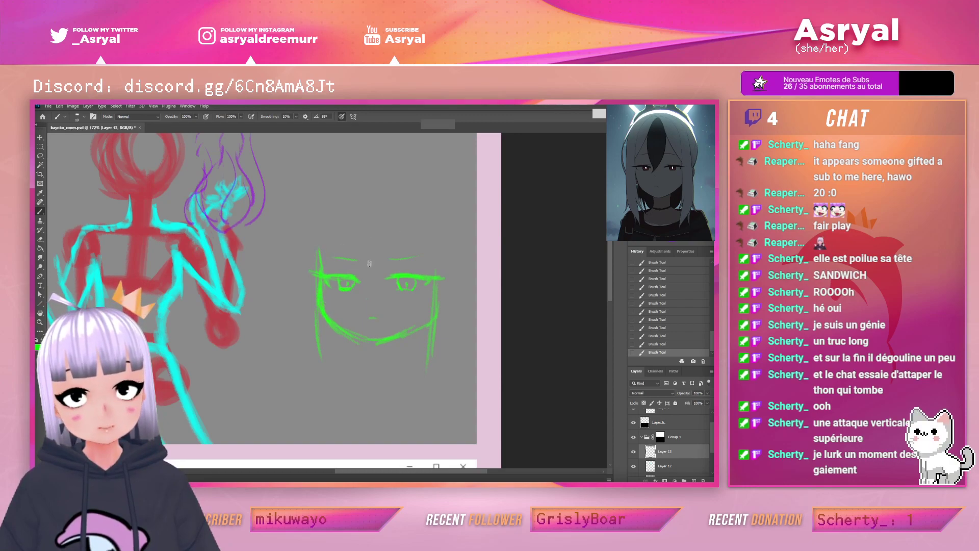
Try a slanted green bang strand between the eyes, undo it, and repaint it with a thicker, tapered shape
left_click_drag(367, 296, 364, 304)
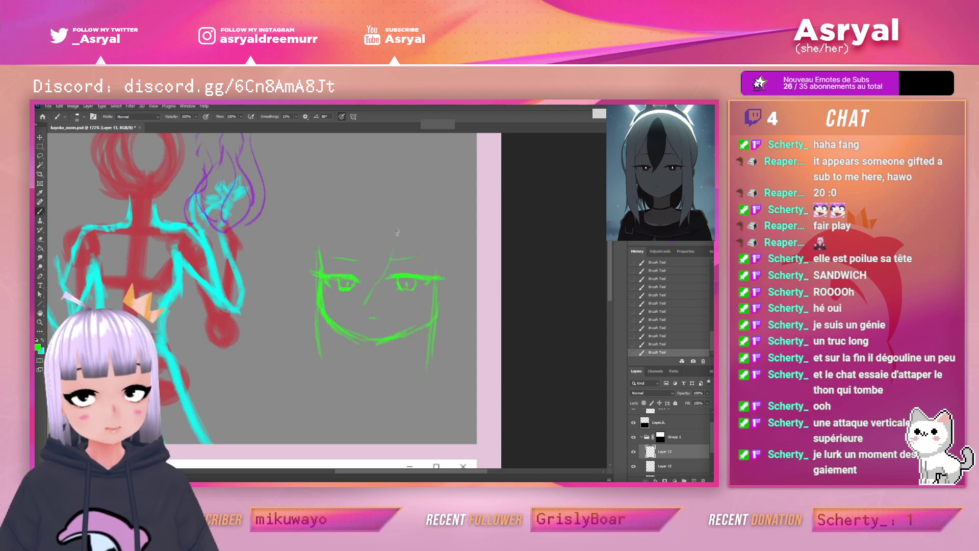
key("ctrl+z")
key("ctrl+z")
mouse_move(372, 294)
left_mouse_down()
mouse_move(406, 222)
mouse_move(391, 259)
left_mouse_up()
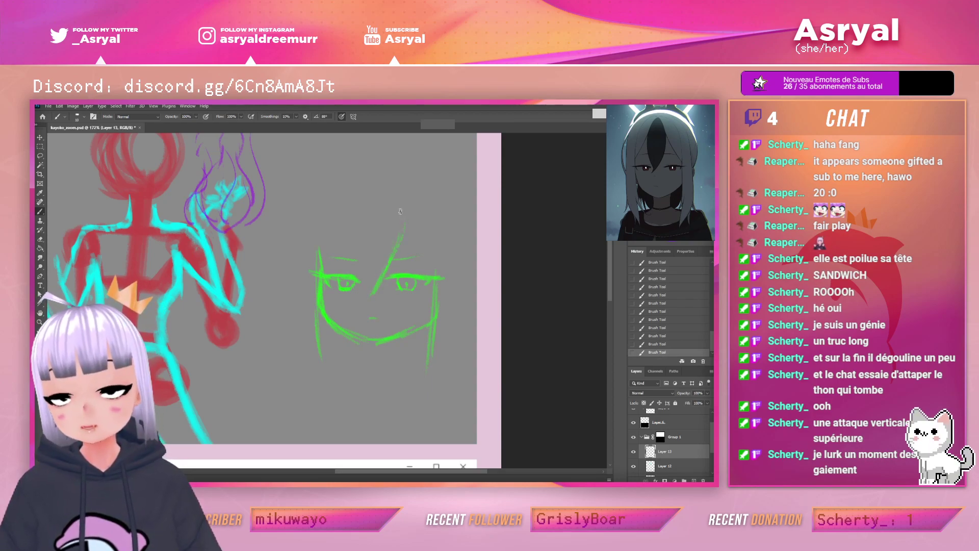
left_click_drag(400, 220, 384, 284)
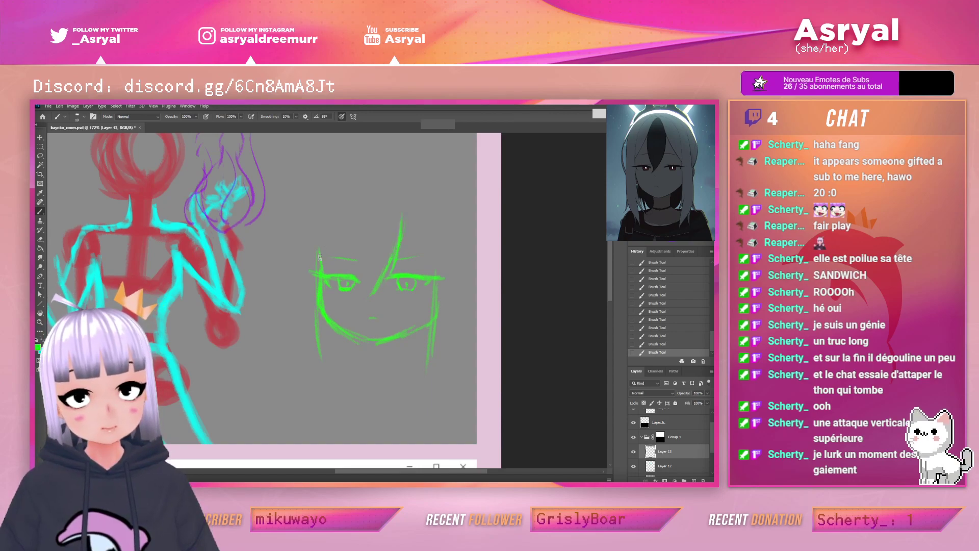
Sketch a rounded green head outline from the figure-side temple over the crown to the opposite side
left_click_drag(325, 216, 319, 252)
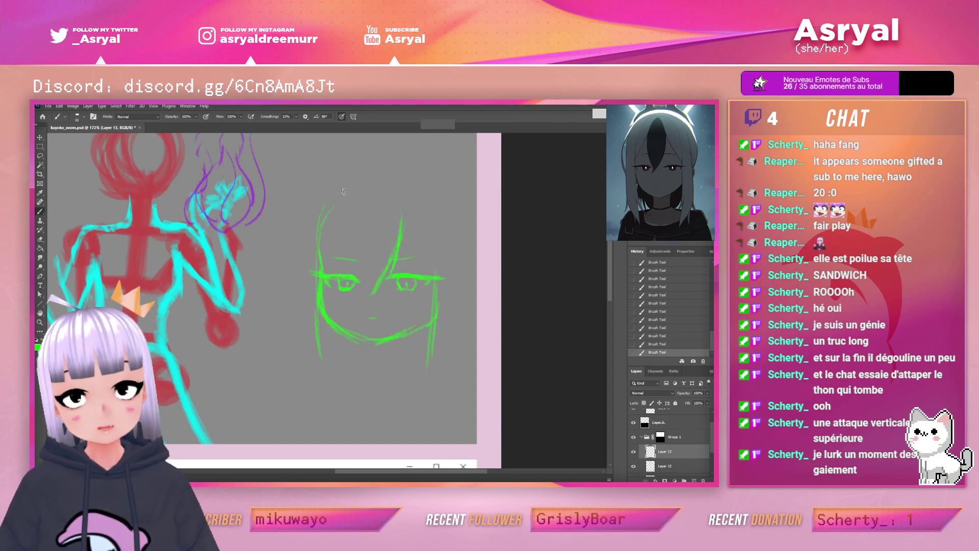
left_click_drag(324, 205, 389, 184)
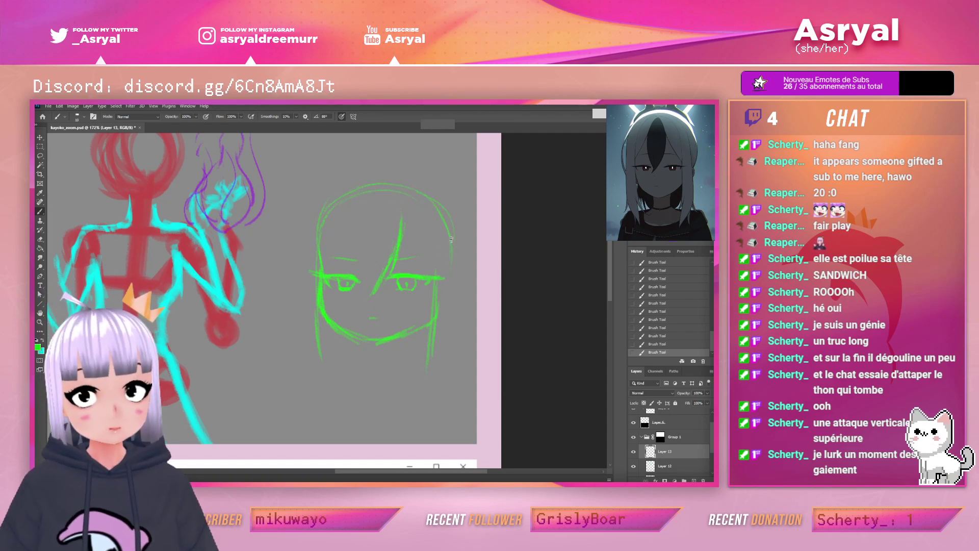
left_click_drag(318, 246, 337, 192)
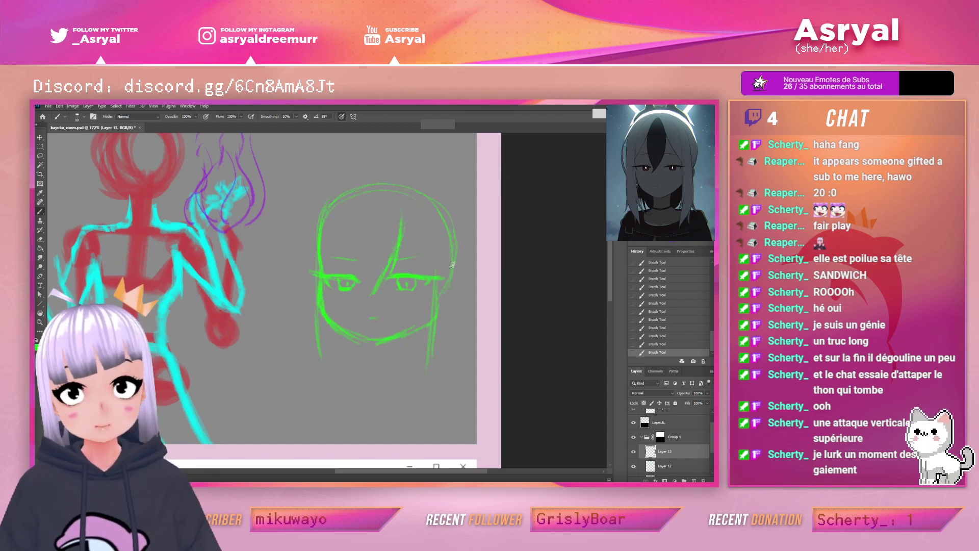
Extend the bangs with forked strands over the forehead and long strands down both edges of the face
left_click_drag(399, 232, 393, 209)
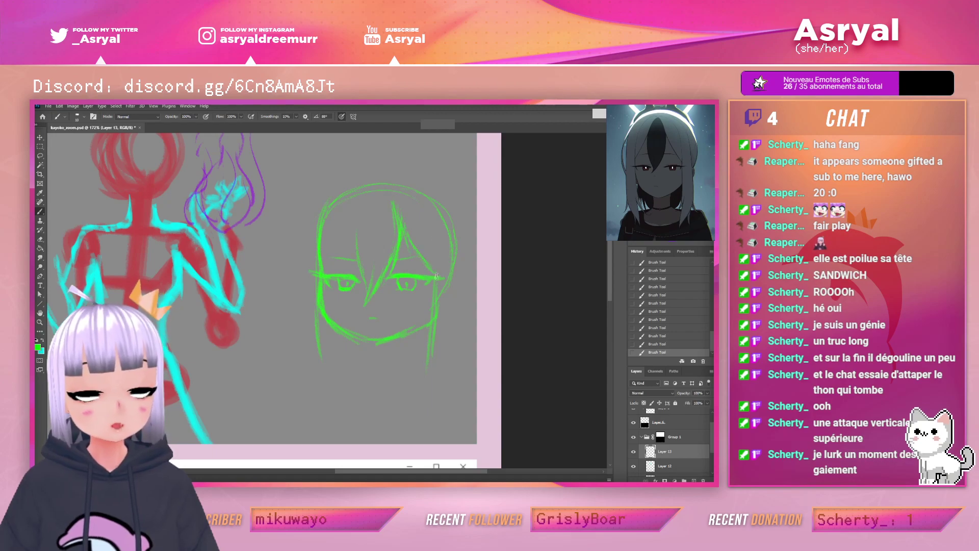
left_click_drag(427, 215, 427, 342)
left_click_drag(432, 241, 426, 345)
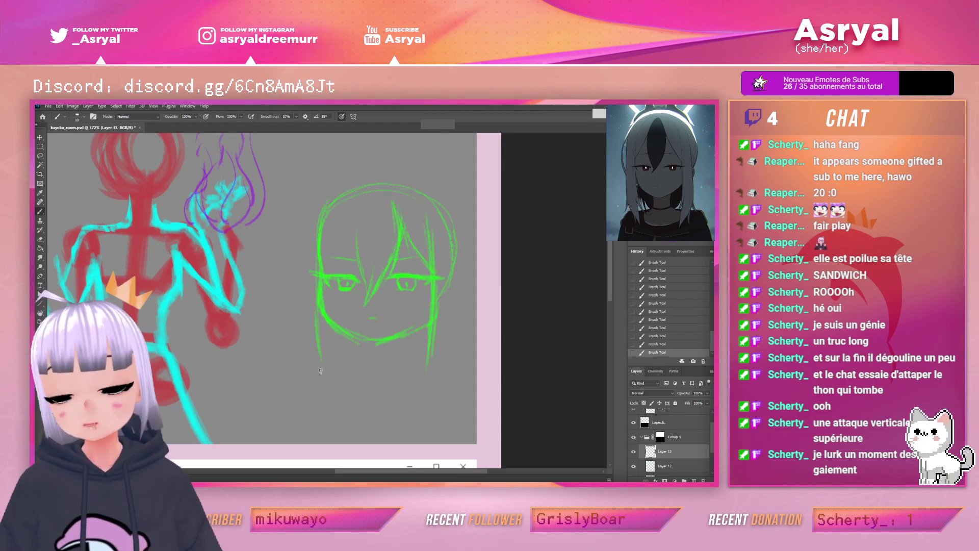
left_click_drag(317, 304, 315, 370)
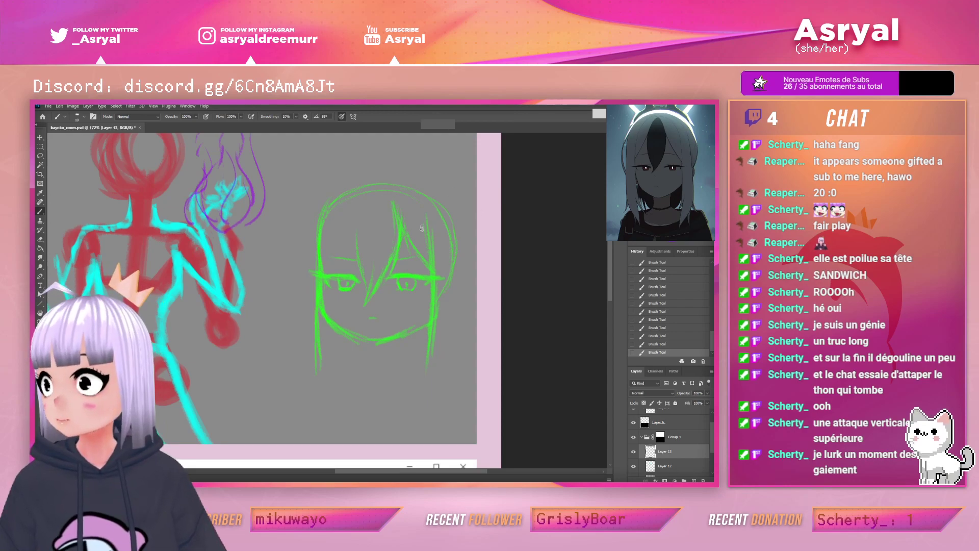
mouse_move(296, 248)
left_mouse_down()
mouse_move(294, 357)
mouse_move(298, 317)
left_mouse_up()
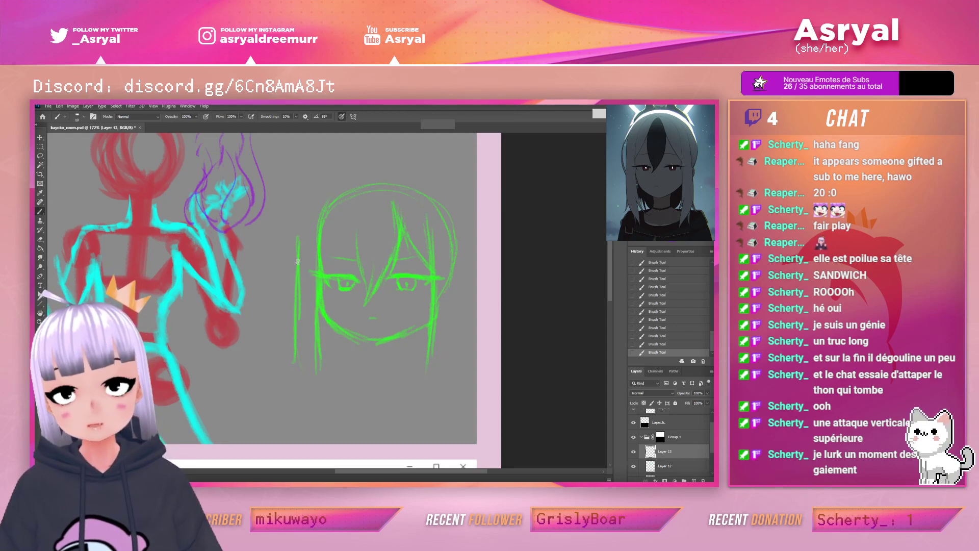
left_click_drag(298, 225, 315, 189)
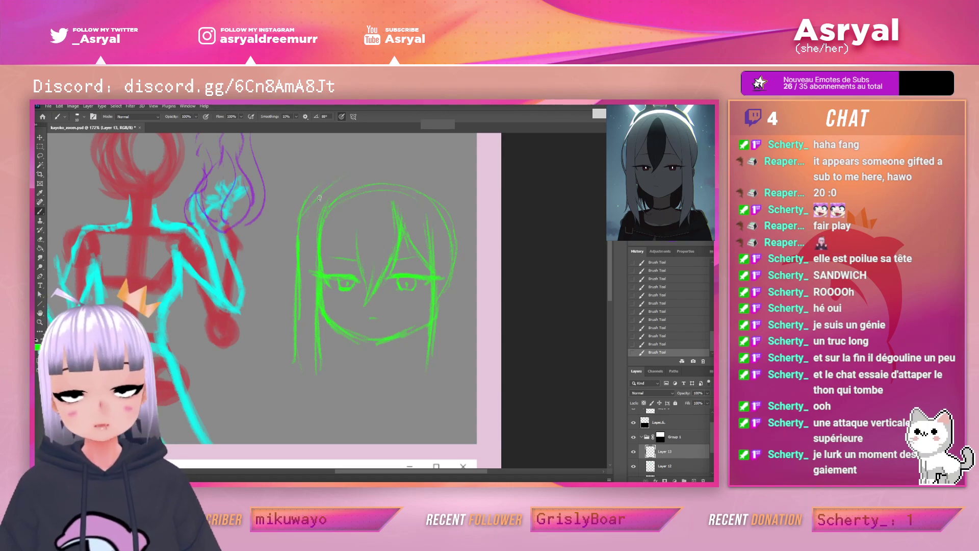
key("e")
mouse_move(312, 209)
left_mouse_down()
mouse_move(289, 248)
mouse_move(292, 263)
mouse_move(305, 237)
mouse_move(296, 269)
left_mouse_up()
key("b")
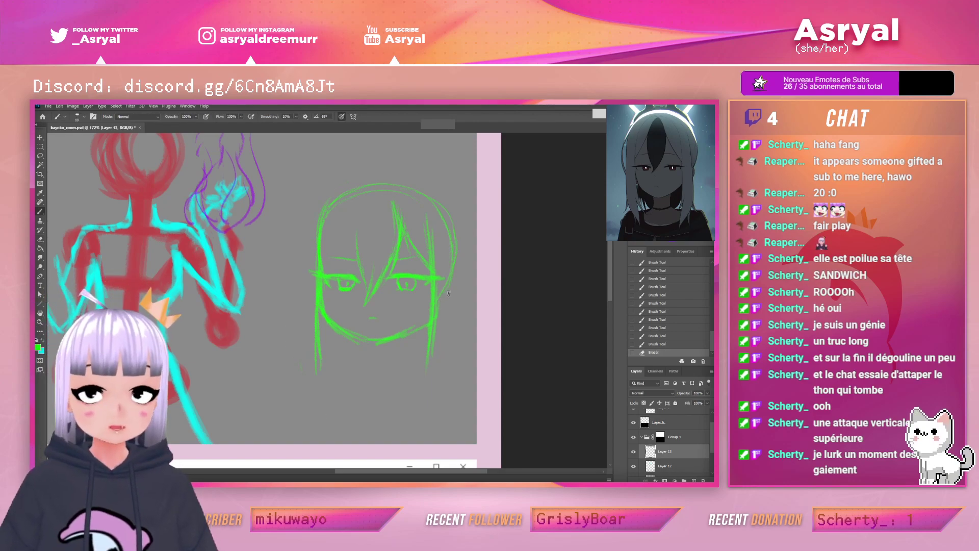
Paint a long, pointed hair lock on the side of the face farther from the figure and clean up around the ear
left_click_drag(455, 236, 453, 304)
left_click_drag(449, 271, 454, 329)
mouse_move(453, 327)
left_mouse_down()
mouse_move(439, 379)
mouse_move(453, 315)
left_mouse_up()
left_click_drag(452, 333, 452, 269)
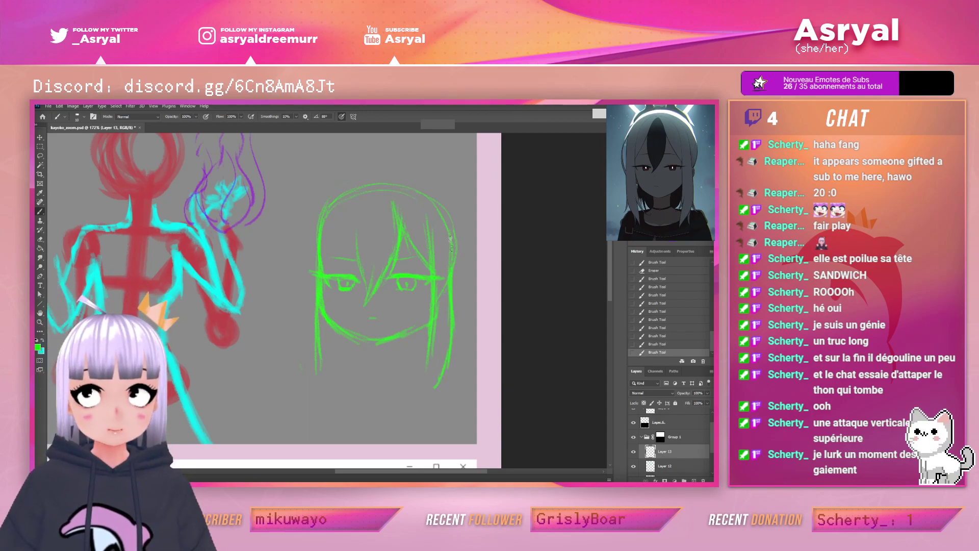
mouse_move(449, 318)
left_mouse_down()
mouse_move(444, 367)
mouse_move(421, 380)
mouse_move(425, 405)
left_mouse_up()
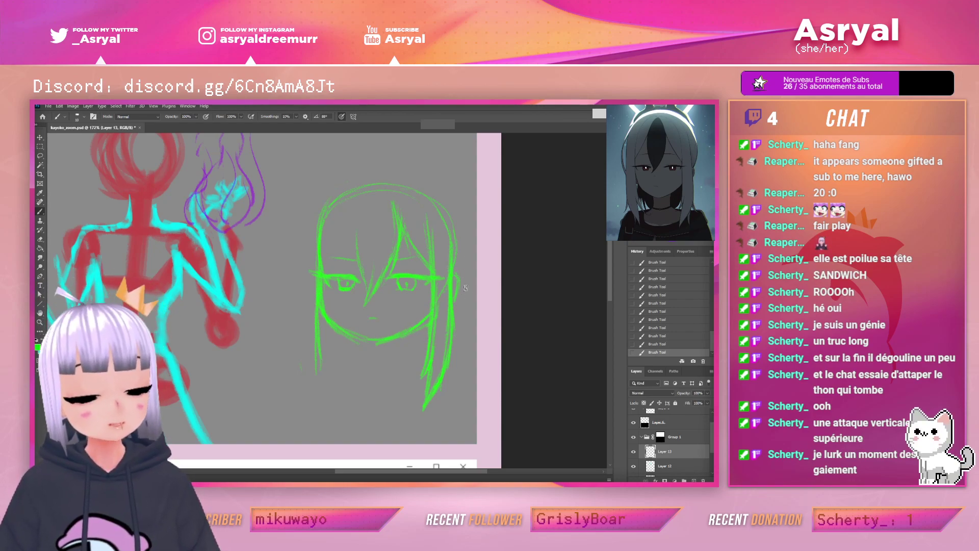
key("e")
mouse_move(461, 278)
left_mouse_down()
mouse_move(459, 294)
mouse_move(459, 275)
mouse_move(453, 291)
mouse_move(451, 281)
mouse_move(451, 303)
mouse_move(454, 280)
left_mouse_up()
key("b")
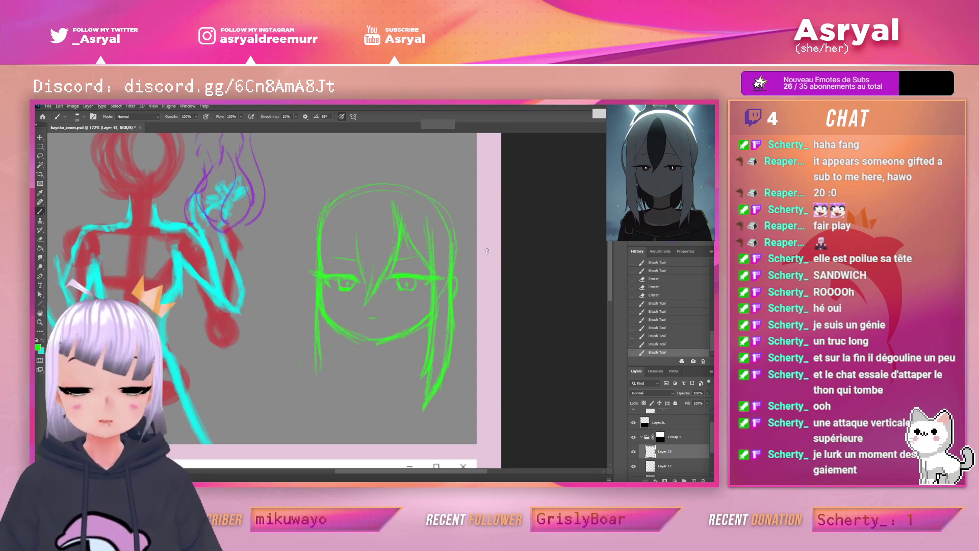
Erase the thick jaw edge beside the figure-side lock and redraw it as a thinner curve
key("e")
mouse_move(333, 337)
left_mouse_down()
mouse_move(323, 306)
mouse_move(320, 340)
left_mouse_up()
key("b")
left_click_drag(322, 307, 326, 324)
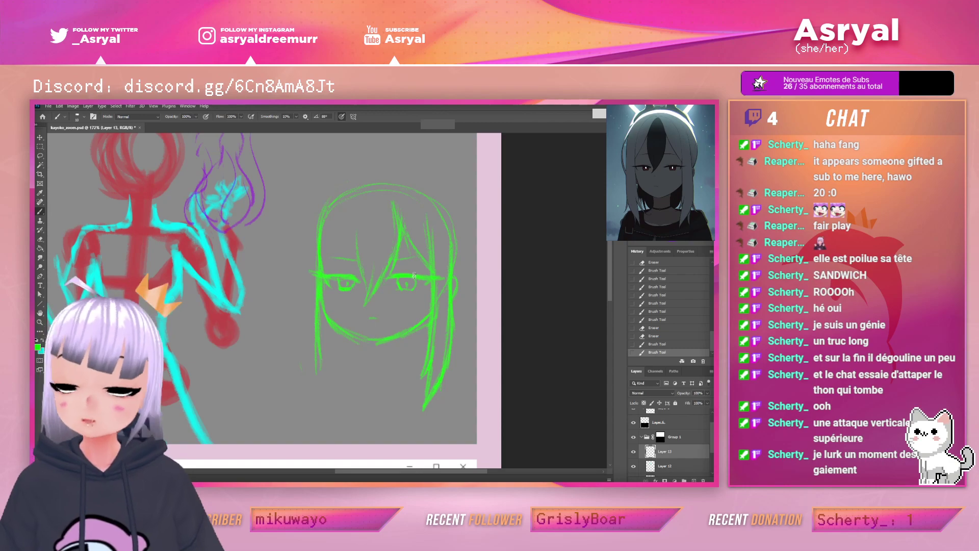
Paint curved bang strands running from the crown to the forehead, framing the central lock
mouse_move(350, 241)
left_mouse_down()
mouse_move(399, 168)
mouse_move(356, 252)
mouse_move(360, 210)
mouse_move(357, 256)
mouse_move(358, 209)
mouse_move(357, 247)
left_mouse_up()
mouse_move(356, 225)
left_mouse_down()
mouse_move(356, 247)
mouse_move(359, 219)
left_mouse_up()
left_click_drag(358, 222, 373, 188)
mouse_move(363, 204)
left_mouse_down()
mouse_move(376, 186)
mouse_move(394, 189)
mouse_move(400, 234)
left_mouse_up()
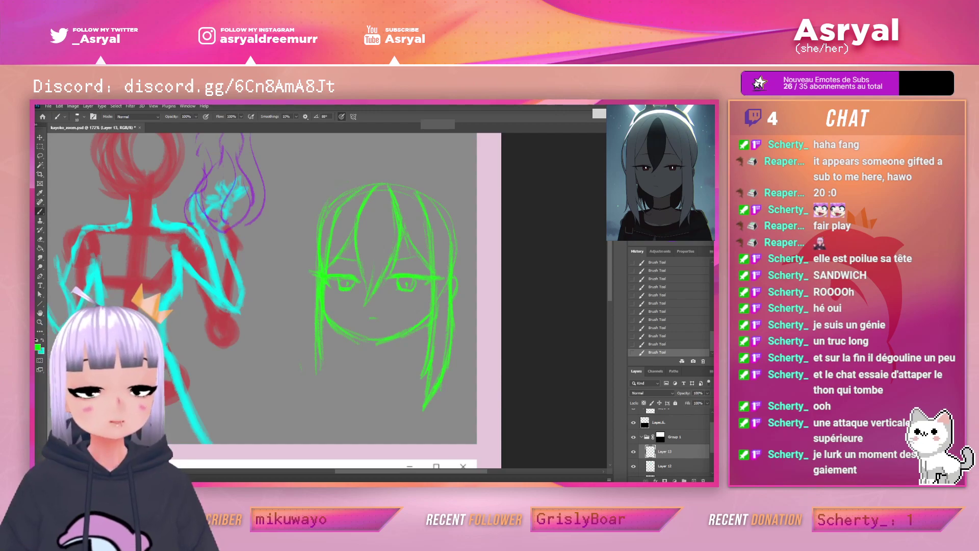
Paint a long outer hair lock down the figure side of the face, from the temple to below the chin
left_click_drag(316, 243, 308, 289)
left_click_drag(327, 379, 319, 319)
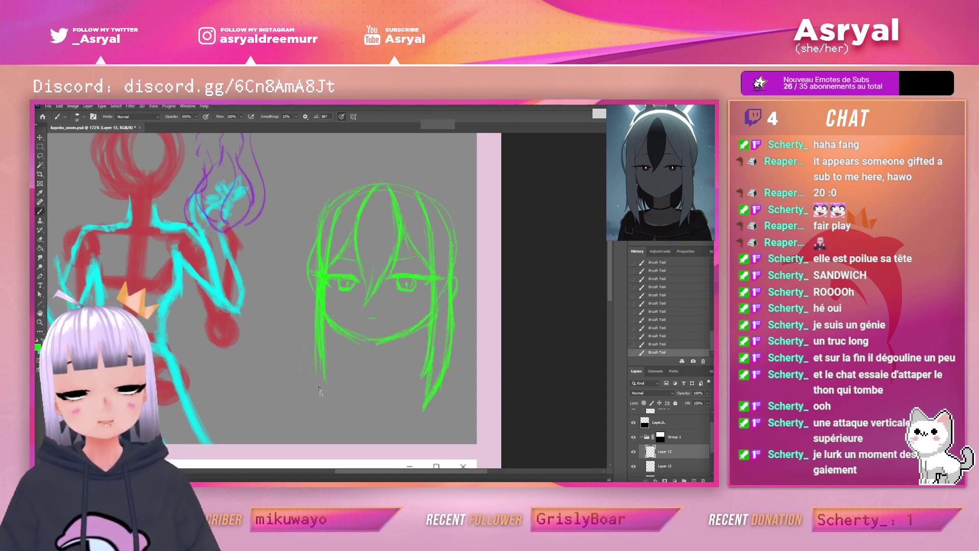
left_click_drag(308, 375, 302, 349)
mouse_move(315, 388)
left_mouse_down()
mouse_move(299, 276)
mouse_move(302, 235)
mouse_move(303, 299)
mouse_move(306, 224)
left_mouse_up()
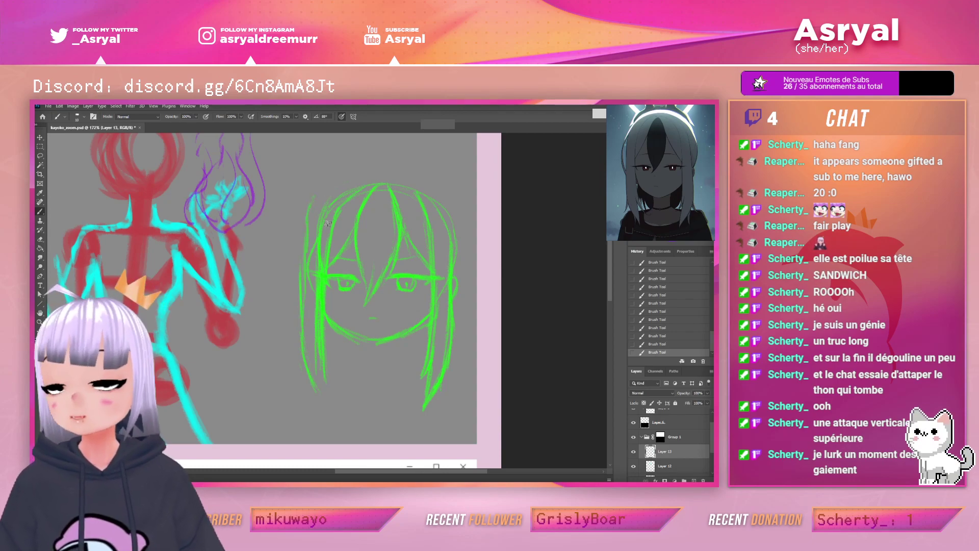
Build up a higher, rounded hair outline over the head with overlapping strokes, undoing the last stray stroke
left_click_drag(320, 184, 312, 209)
mouse_move(330, 176)
left_mouse_down()
mouse_move(360, 181)
mouse_move(343, 187)
mouse_move(370, 163)
mouse_move(347, 184)
mouse_move(438, 197)
mouse_move(450, 252)
mouse_move(449, 211)
mouse_move(451, 276)
mouse_move(419, 167)
left_mouse_up()
mouse_move(449, 210)
left_mouse_down()
mouse_move(429, 180)
mouse_move(391, 162)
left_mouse_up()
mouse_move(308, 240)
left_mouse_down()
mouse_move(400, 164)
mouse_move(470, 198)
left_mouse_up()
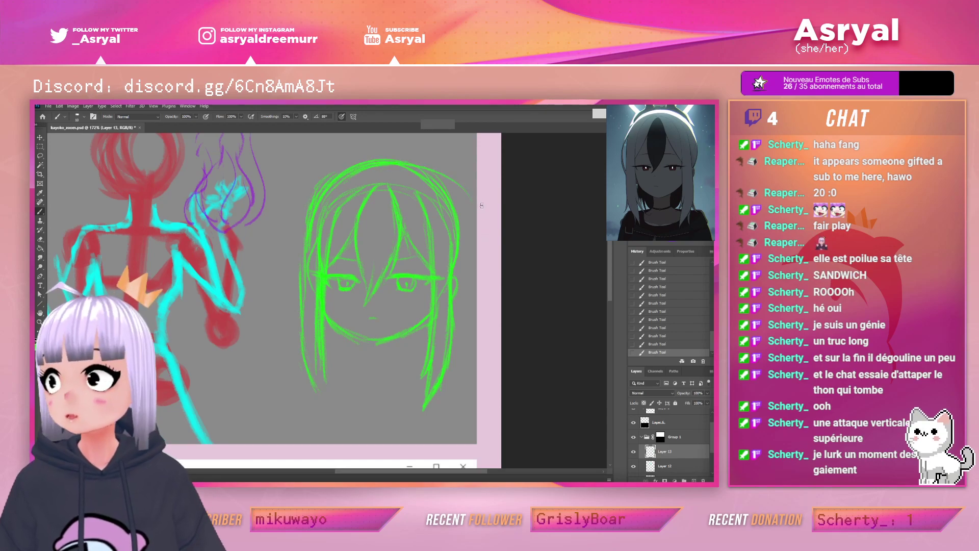
left_click_drag(415, 164, 460, 223)
left_click_drag(303, 178, 337, 255)
key("ctrl+z")
Erase the raised hair outline above the crown, the figure-side locks and the adjoining jaw edge
key("e")
mouse_move(468, 209)
left_mouse_down()
mouse_move(432, 162)
mouse_move(490, 225)
left_mouse_up()
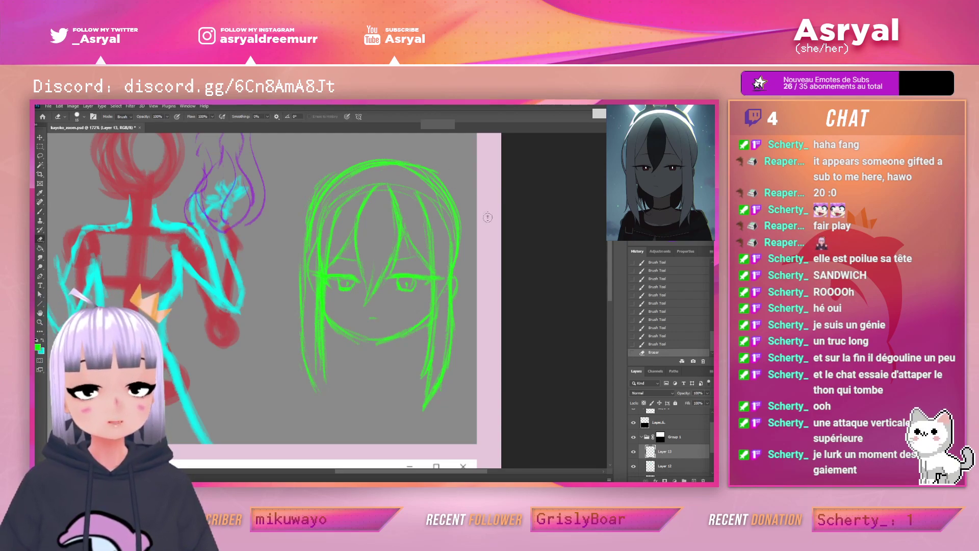
mouse_move(394, 162)
left_mouse_down()
mouse_move(309, 219)
mouse_move(379, 152)
mouse_move(451, 172)
mouse_move(435, 175)
mouse_move(467, 236)
mouse_move(401, 162)
mouse_move(294, 221)
mouse_move(305, 265)
mouse_move(300, 316)
mouse_move(300, 295)
mouse_move(387, 329)
left_mouse_up()
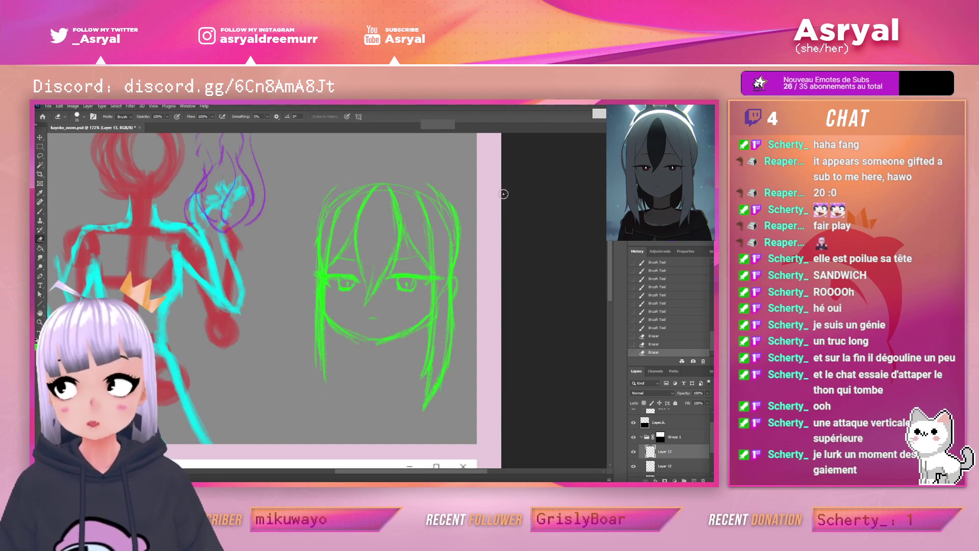
mouse_move(315, 388)
left_mouse_down()
mouse_move(326, 194)
mouse_move(321, 306)
left_mouse_up()
mouse_move(320, 395)
left_mouse_down()
mouse_move(317, 284)
mouse_move(325, 393)
mouse_move(322, 294)
mouse_move(384, 353)
mouse_move(341, 326)
left_mouse_up()
Repaint the figure-side cheek and jaw contour slightly farther inward
key("b")
left_click_drag(336, 317, 342, 328)
mouse_move(337, 318)
left_mouse_down()
mouse_move(343, 328)
mouse_move(332, 312)
left_mouse_up()
mouse_move(328, 314)
left_mouse_down()
mouse_move(326, 288)
mouse_move(328, 297)
left_mouse_up()
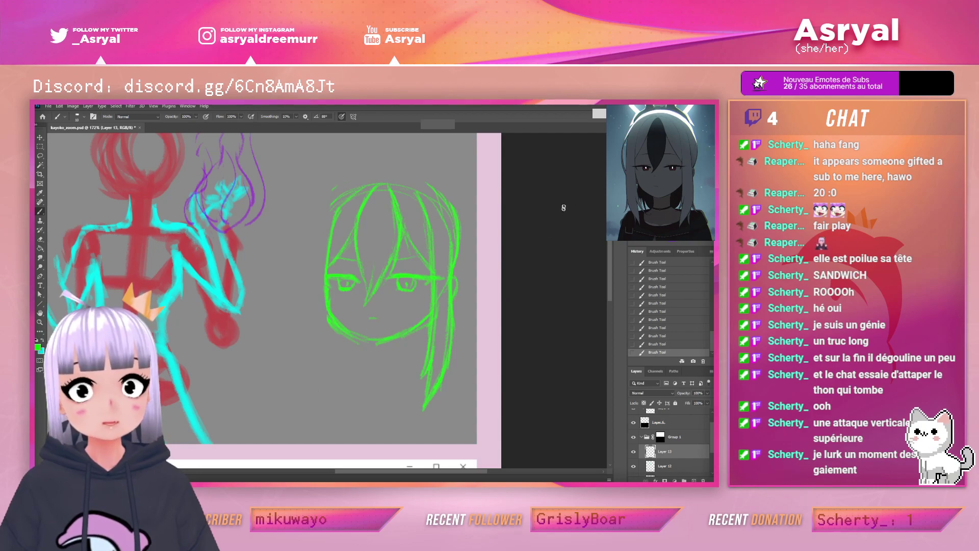
Paint new long, pointed hair locks down the figure side of the face, ending below the chin
left_click_drag(329, 329, 333, 368)
left_click_drag(325, 271, 323, 385)
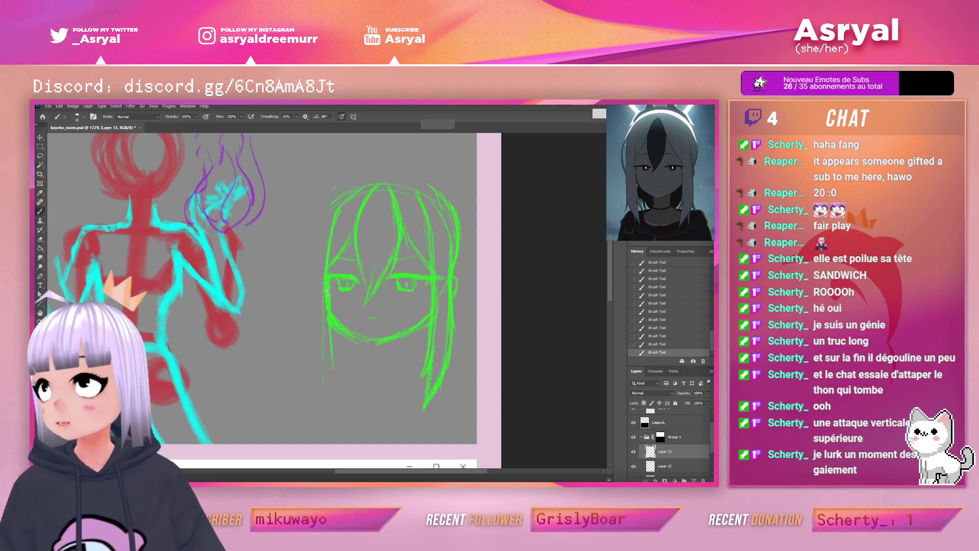
left_click_drag(325, 305, 328, 365)
left_click_drag(335, 415, 307, 351)
mouse_move(311, 309)
left_mouse_down()
mouse_move(305, 226)
mouse_move(331, 194)
mouse_move(307, 349)
mouse_move(334, 381)
left_mouse_up()
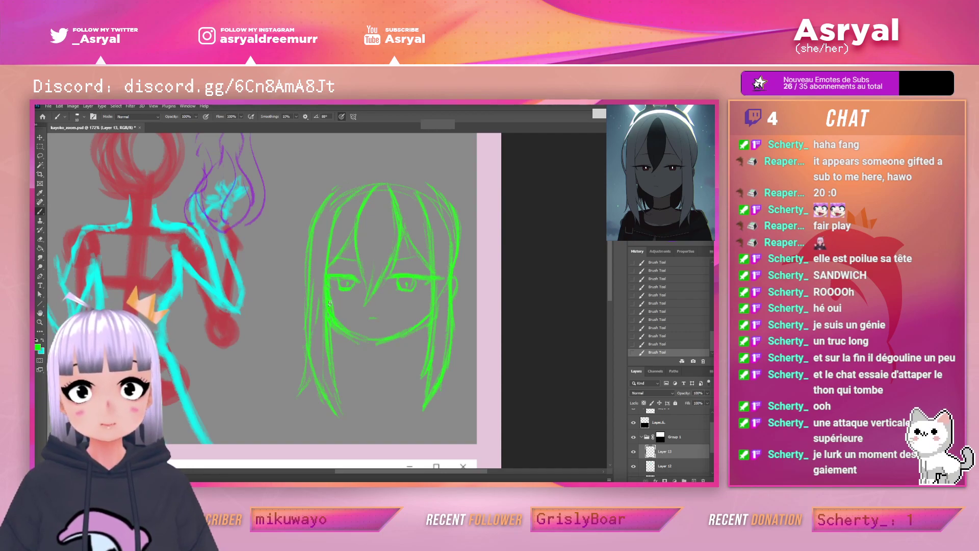
Erase the overlapping lines at the figure-side cheek, redraw its contour, and touch up the other eye
key("e")
mouse_move(332, 309)
left_mouse_down()
mouse_move(333, 335)
mouse_move(333, 319)
left_mouse_up()
left_click_drag(329, 302, 330, 312)
mouse_move(331, 299)
left_mouse_down()
mouse_move(332, 313)
mouse_move(327, 304)
left_mouse_up()
mouse_move(327, 288)
left_mouse_down()
mouse_move(346, 334)
mouse_move(332, 322)
left_mouse_up()
key("b")
mouse_move(326, 308)
left_mouse_down()
mouse_move(342, 328)
mouse_move(336, 308)
left_mouse_up()
mouse_move(327, 277)
left_mouse_down()
mouse_move(337, 331)
mouse_move(327, 297)
left_mouse_up()
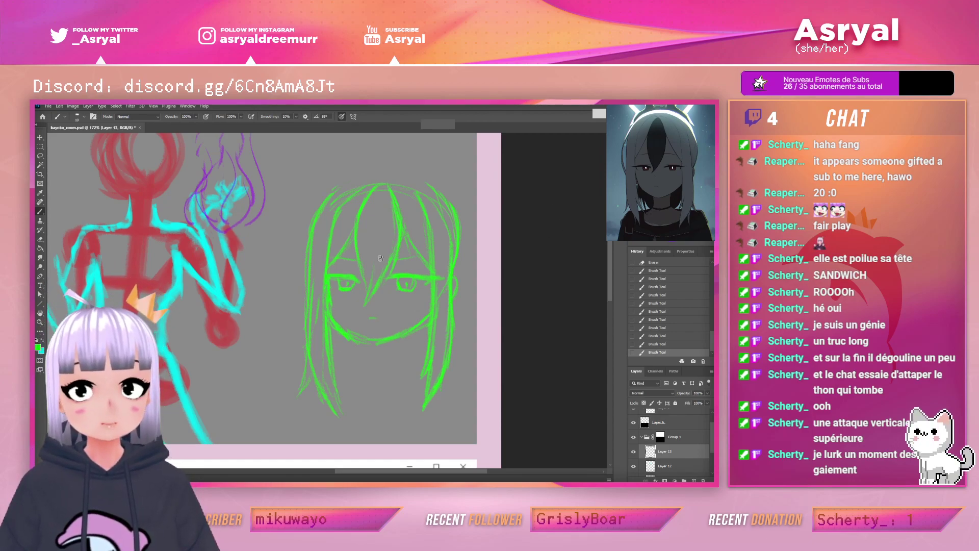
left_click_drag(408, 273, 411, 276)
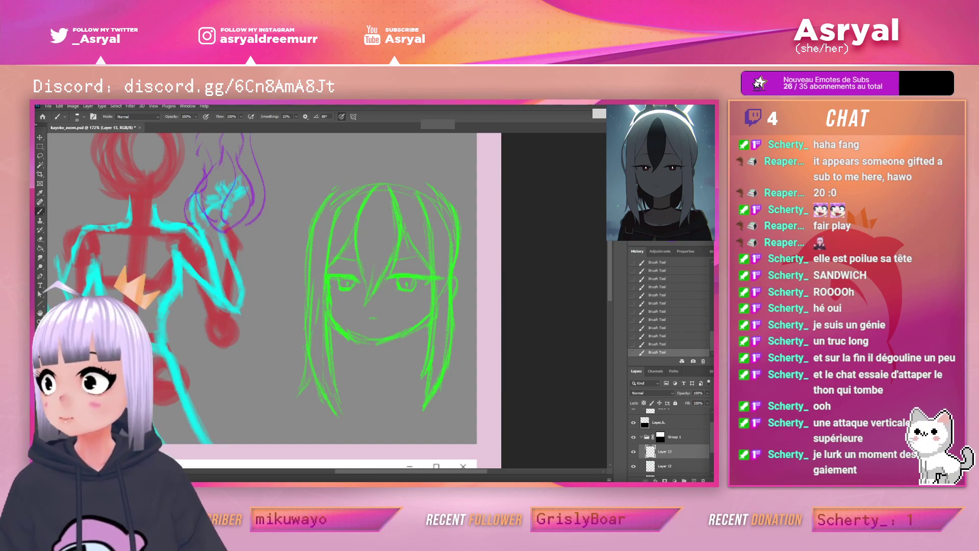
Erase the figure-side crown strands and paint a fuller, rounded hair outline over the whole top of the head
key("e")
mouse_move(334, 226)
left_mouse_down()
mouse_move(331, 240)
mouse_move(353, 191)
left_mouse_up()
mouse_move(340, 215)
left_mouse_down()
mouse_move(369, 188)
mouse_move(310, 273)
mouse_move(311, 323)
left_mouse_up()
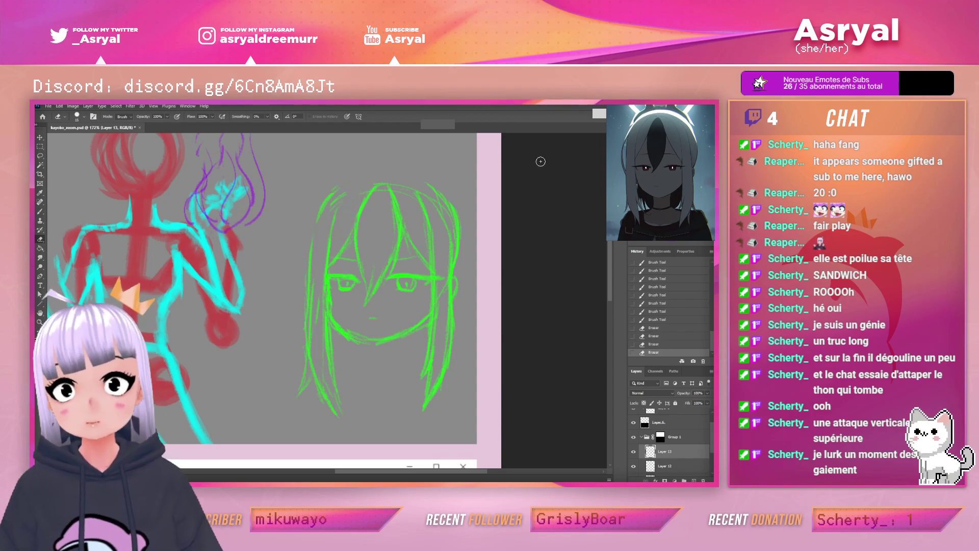
key("b")
mouse_move(312, 255)
left_mouse_down()
mouse_move(310, 213)
mouse_move(321, 199)
left_mouse_up()
mouse_move(317, 215)
left_mouse_down()
mouse_move(323, 192)
mouse_move(347, 173)
mouse_move(393, 168)
left_mouse_up()
left_click_drag(336, 192, 398, 167)
left_click_drag(317, 210, 399, 173)
left_click_drag(378, 169, 433, 181)
left_click_drag(392, 172, 442, 204)
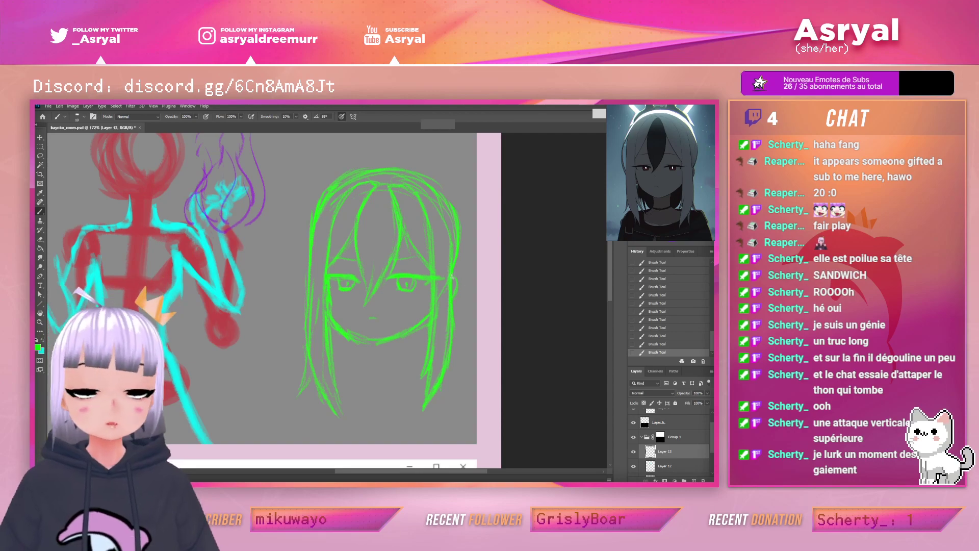
Thin the jawline with the eraser and add small green ear strokes at both sides of the head
left_click_drag(456, 283, 452, 300)
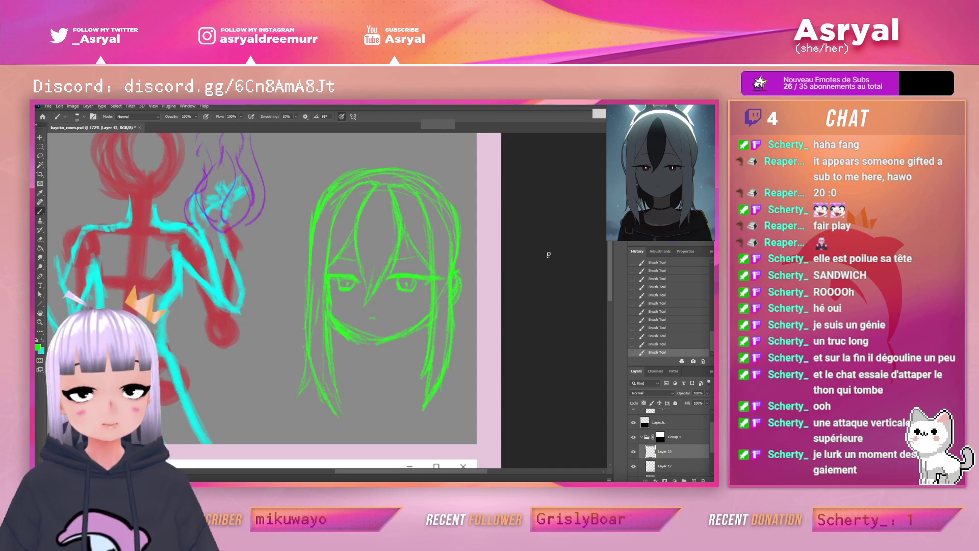
key("e")
left_click_drag(342, 333, 394, 354)
left_click_drag(328, 335, 342, 338)
mouse_move(334, 335)
left_mouse_down()
mouse_move(343, 357)
mouse_move(331, 370)
left_mouse_up()
key("b")
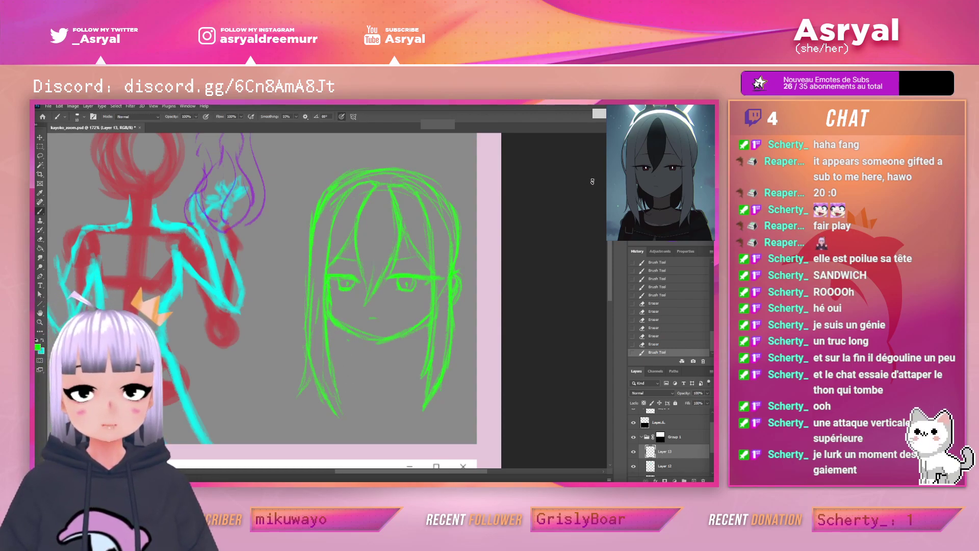
left_click_drag(305, 277, 307, 304)
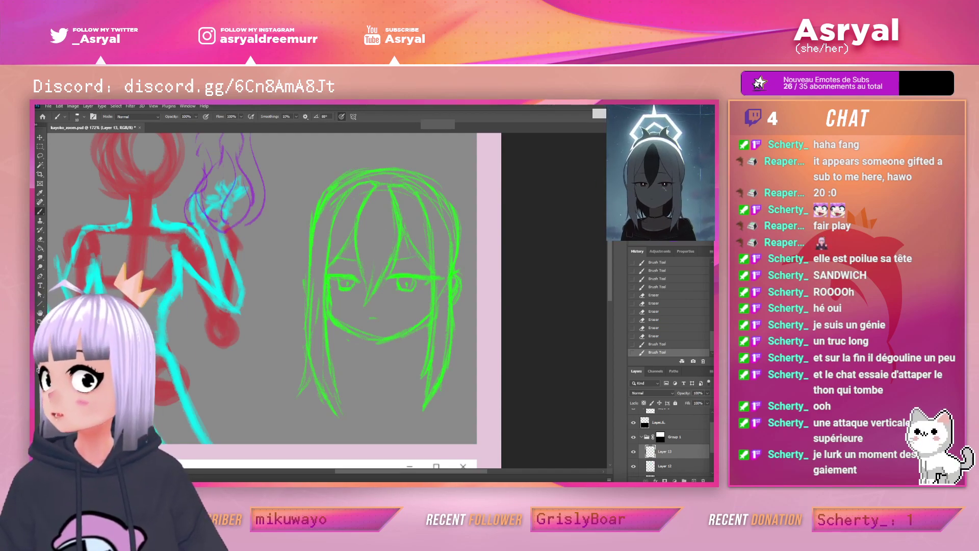
Paint a curved, pointed horn on the crown's side farther from the figure and reinforce the top hair outline
scroll(388, 301, "up", 3)
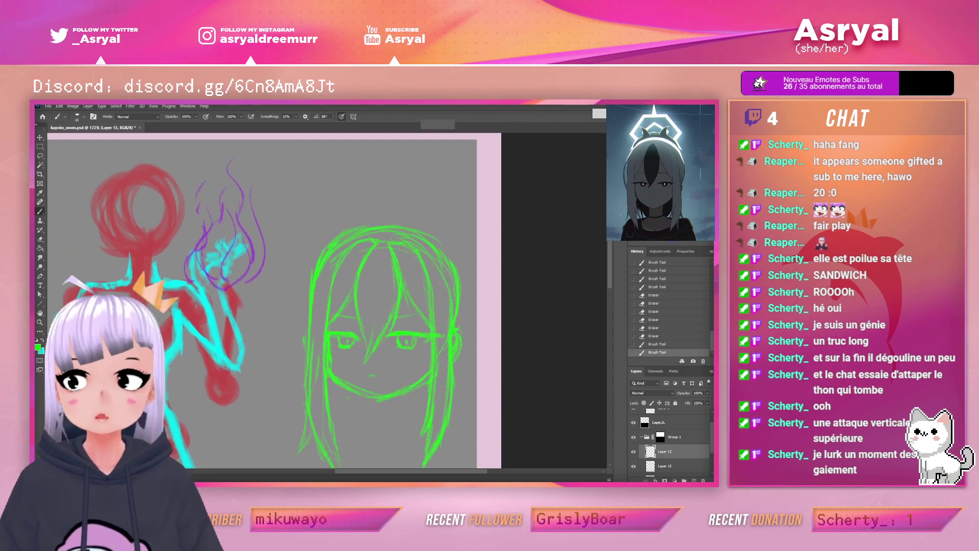
mouse_move(439, 223)
left_mouse_down()
mouse_move(449, 261)
mouse_move(426, 189)
mouse_move(411, 198)
left_mouse_up()
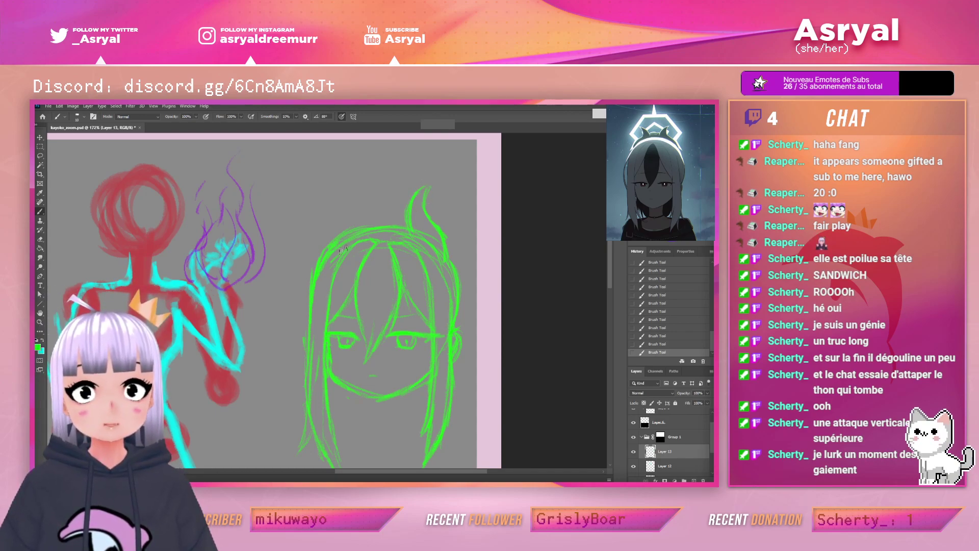
mouse_move(345, 244)
left_mouse_down()
mouse_move(393, 218)
mouse_move(433, 250)
left_mouse_up()
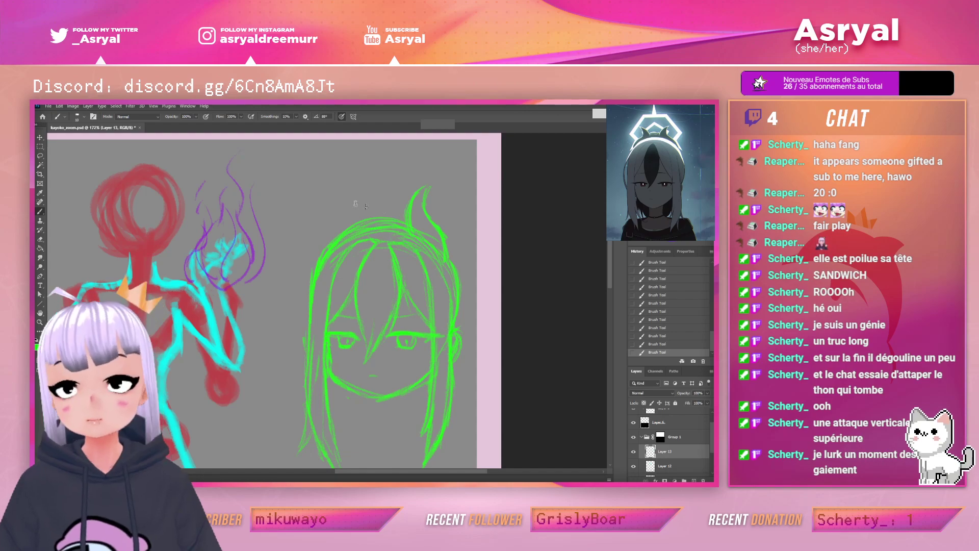
Paint a matching curved, pointed horn on the figure-side of the crown and refine both horn tips with brush and eraser
left_click_drag(325, 238, 328, 230)
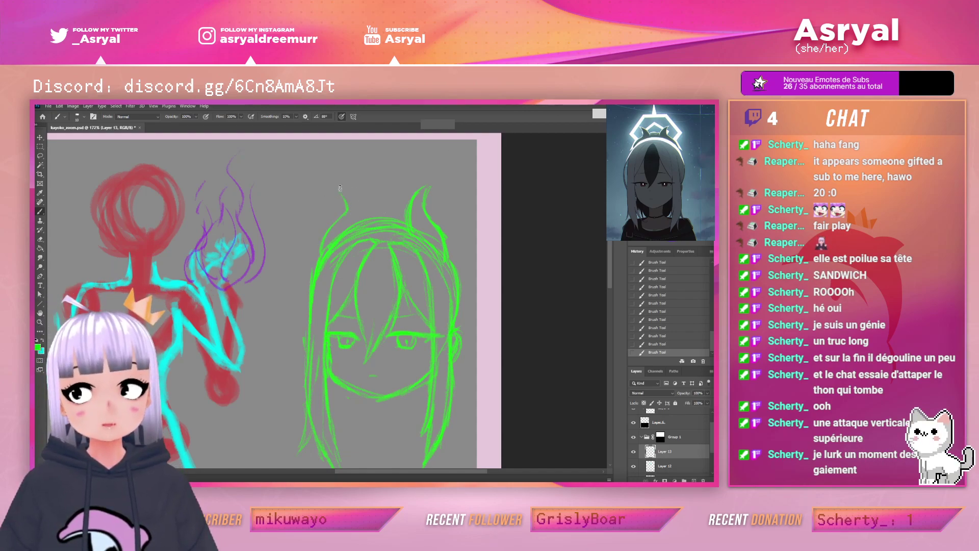
mouse_move(413, 194)
left_mouse_down()
mouse_move(433, 186)
mouse_move(424, 206)
left_mouse_up()
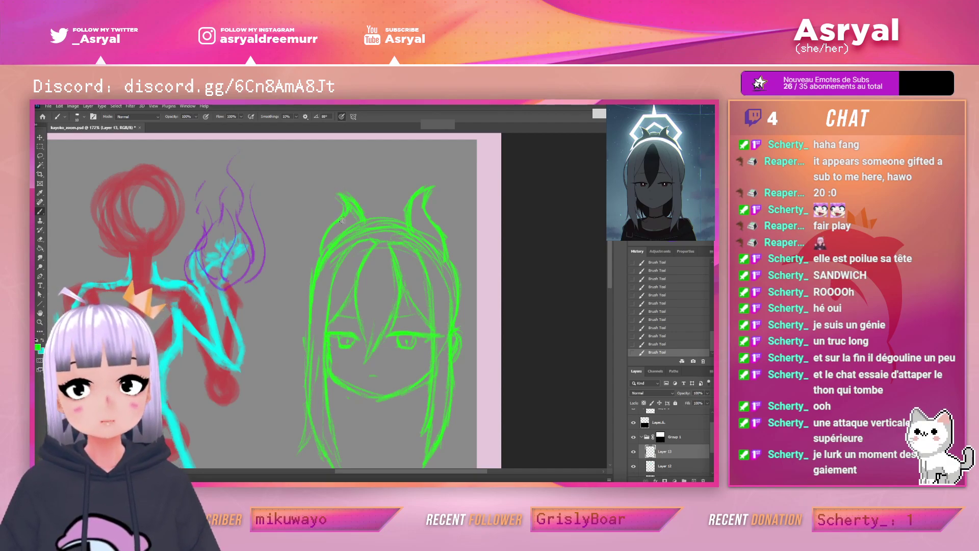
key("e")
mouse_move(354, 216)
left_mouse_down()
mouse_move(349, 206)
mouse_move(359, 220)
mouse_move(342, 219)
mouse_move(352, 209)
left_mouse_up()
key("b")
mouse_move(339, 194)
left_mouse_down()
mouse_move(357, 212)
mouse_move(431, 187)
mouse_move(440, 201)
mouse_move(414, 207)
mouse_move(425, 192)
left_mouse_up()
key("e")
key("b")
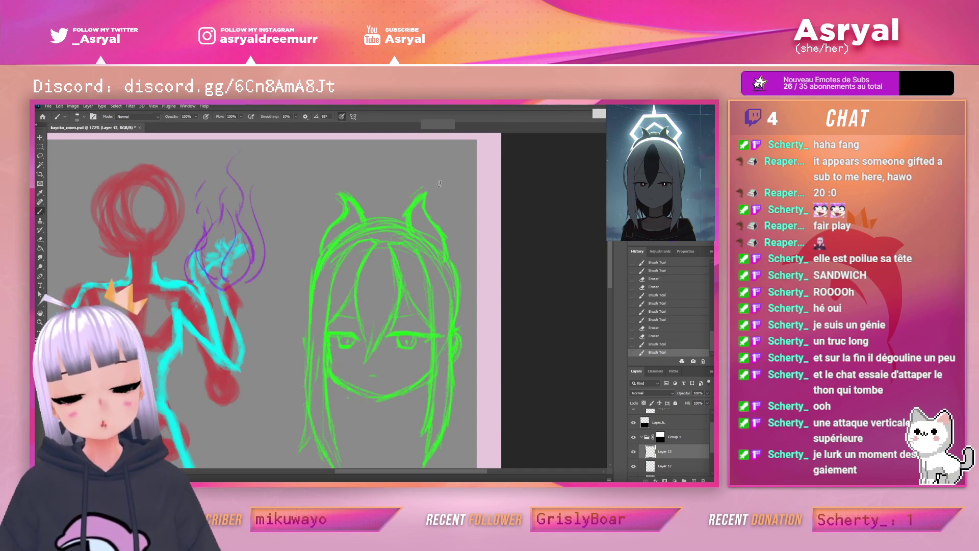
Sketch a small rounded tuft on the crown between the two horns, erasing and redrawing its green outline
left_click_drag(363, 209, 384, 200)
mouse_move(379, 200)
left_mouse_down()
mouse_move(408, 202)
mouse_move(413, 213)
mouse_move(391, 202)
left_mouse_up()
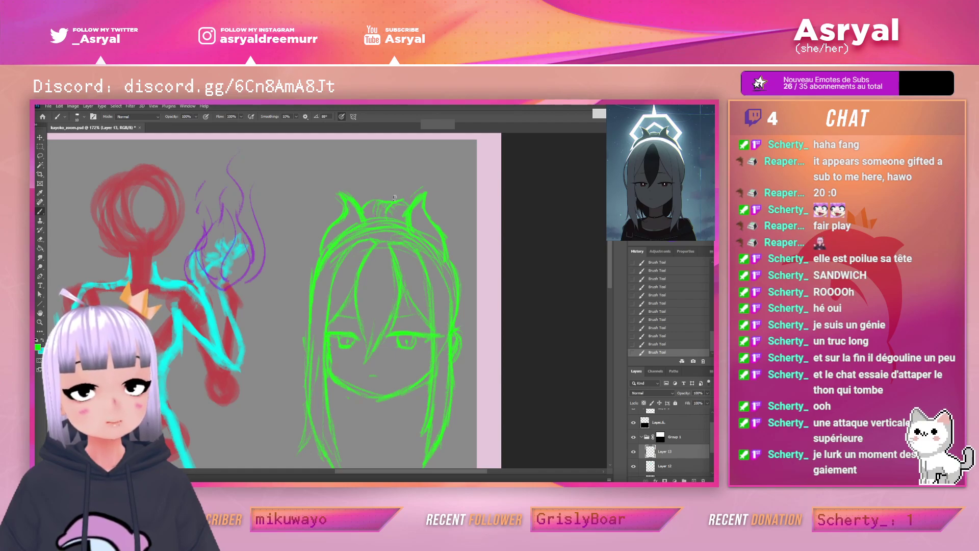
key("e")
left_click_drag(403, 209, 379, 206)
key("b")
left_click_drag(373, 212, 386, 206)
left_click_drag(381, 206, 390, 209)
left_click_drag(377, 207, 391, 209)
left_click_drag(382, 207, 400, 210)
left_click_drag(395, 208, 405, 218)
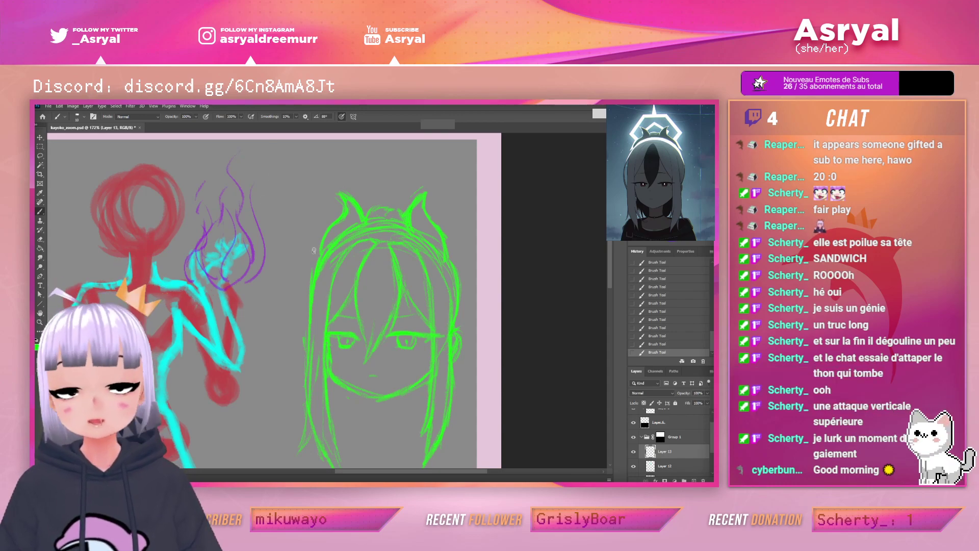
mouse_move(292, 226)
left_mouse_down()
mouse_move(325, 176)
mouse_move(308, 195)
mouse_move(344, 168)
mouse_move(388, 167)
left_mouse_up()
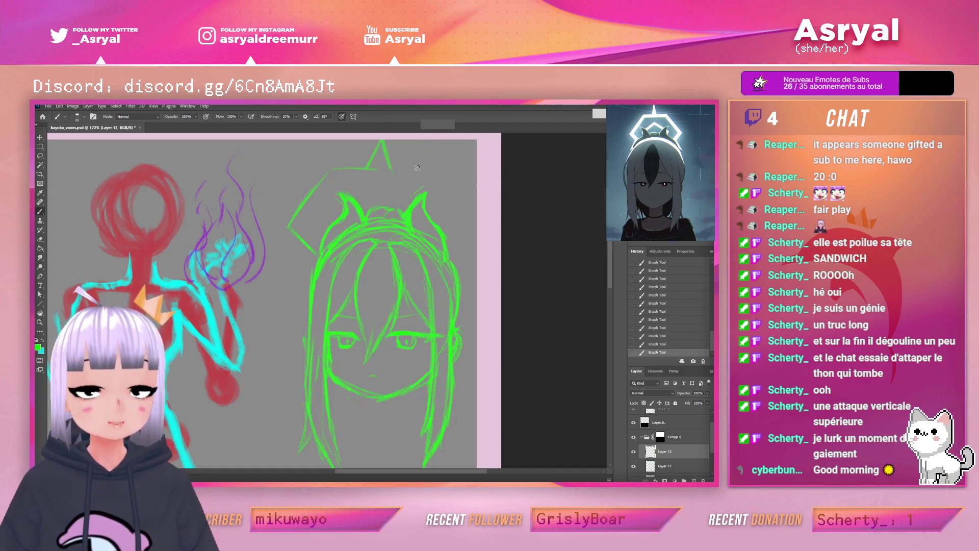
mouse_move(399, 167)
left_mouse_down()
mouse_move(450, 176)
mouse_move(471, 221)
left_mouse_up()
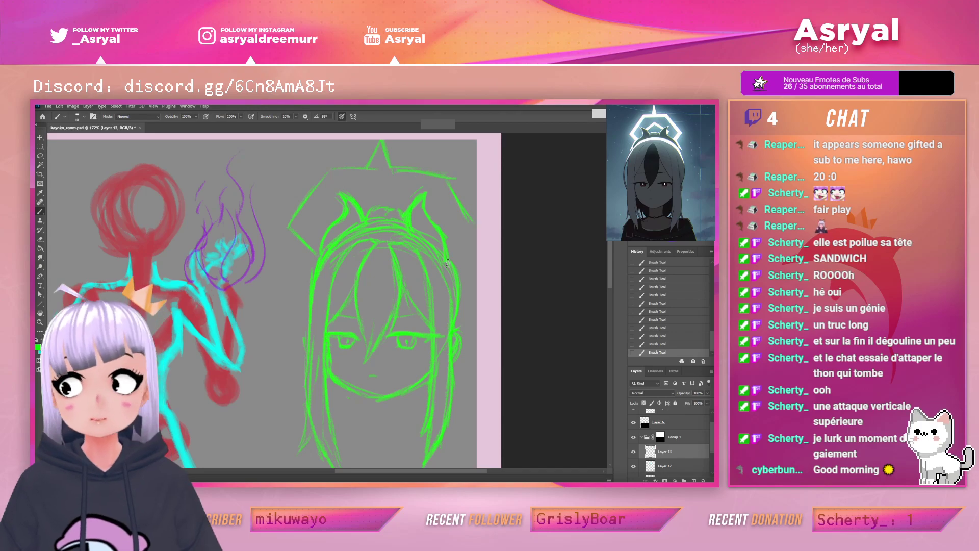
left_click_drag(449, 267, 474, 232)
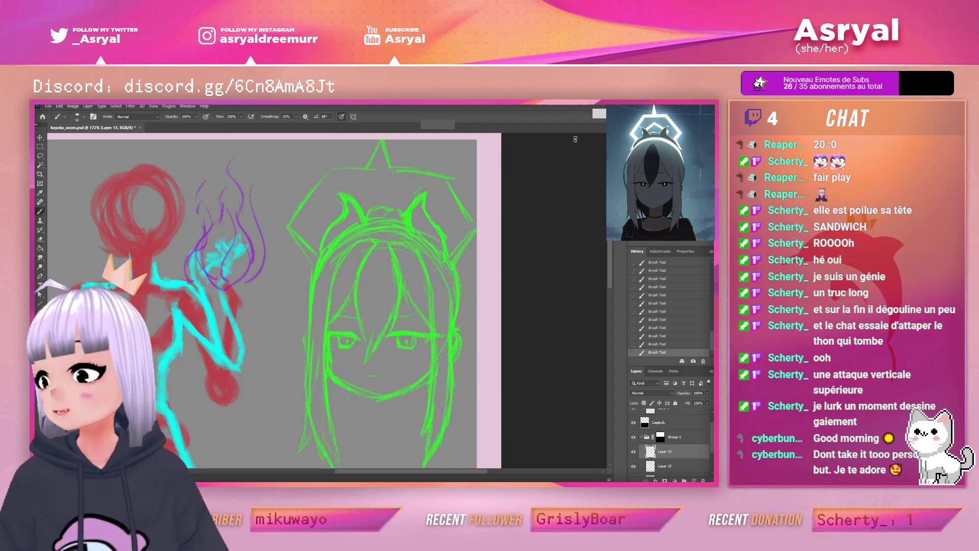
key("e")
mouse_move(314, 233)
left_mouse_down()
mouse_move(297, 256)
mouse_move(309, 193)
mouse_move(285, 229)
mouse_move(284, 270)
mouse_move(349, 143)
mouse_move(344, 171)
mouse_move(380, 144)
mouse_move(369, 185)
mouse_move(414, 153)
mouse_move(406, 179)
mouse_move(444, 156)
mouse_move(420, 187)
mouse_move(449, 164)
mouse_move(445, 188)
mouse_move(475, 233)
mouse_move(465, 255)
left_mouse_up()
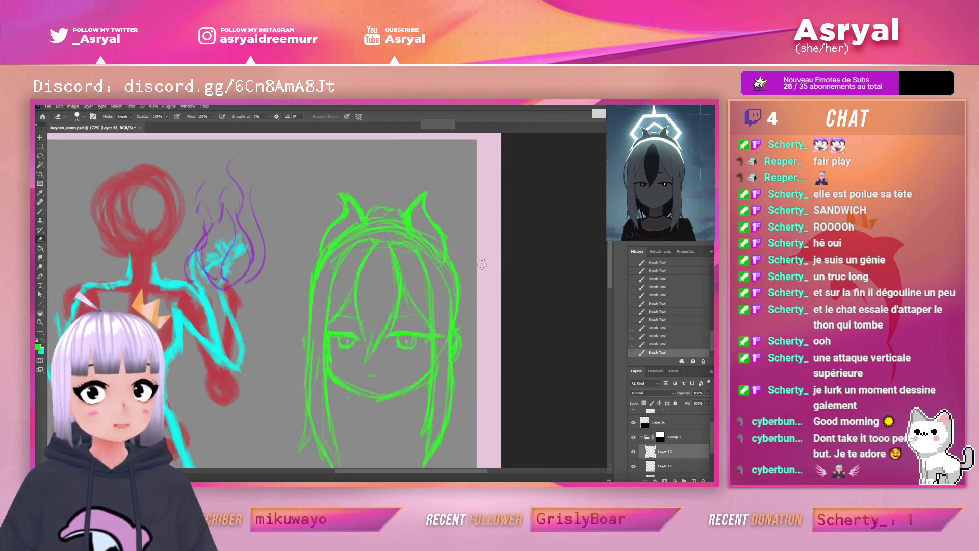
Paint two short vertical neck lines in green below the chin and reinforce the jaw contour farther from the figure
scroll(477, 222, "down", 3)
key("b")
scroll(474, 210, "down", 2)
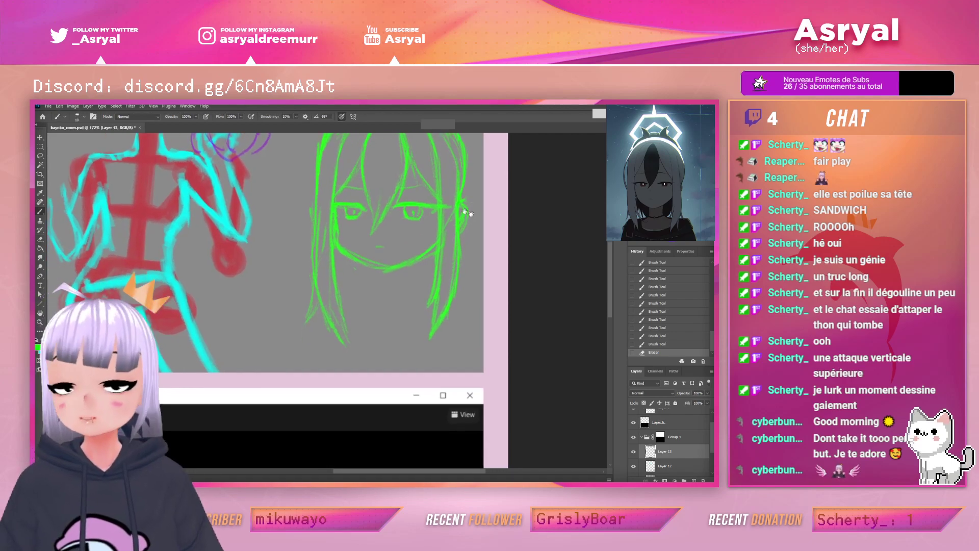
left_click_drag(379, 263, 380, 281)
mouse_move(380, 265)
left_mouse_down()
mouse_move(413, 288)
mouse_move(412, 254)
mouse_move(413, 297)
left_mouse_up()
left_click_drag(412, 256, 417, 292)
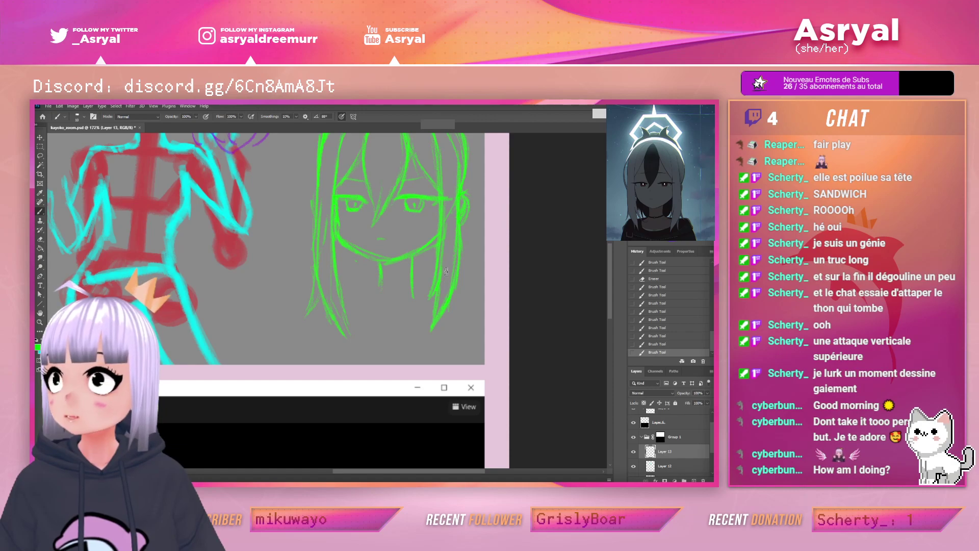
left_click_drag(409, 282, 411, 296)
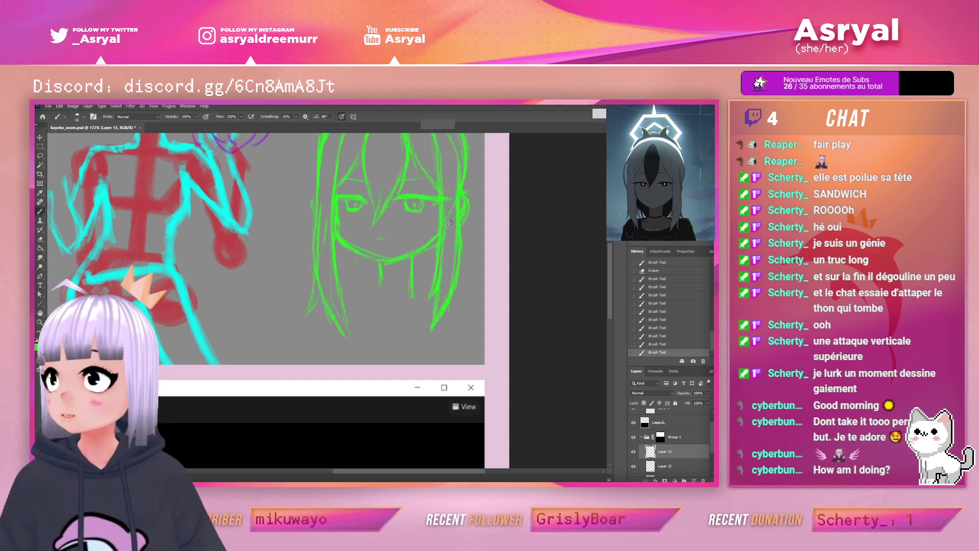
left_click_drag(414, 250, 442, 225)
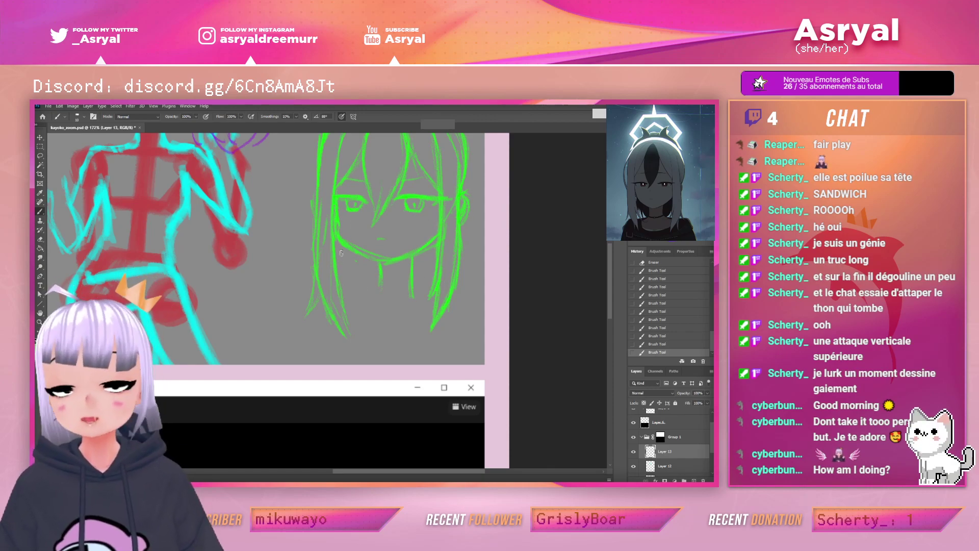
left_click_drag(340, 250, 340, 257)
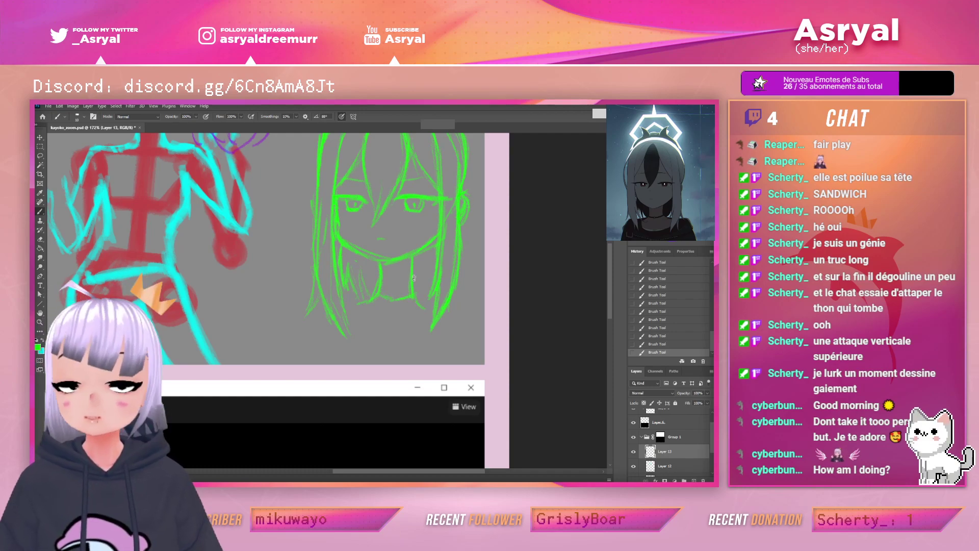
key("e")
mouse_move(357, 304)
left_mouse_down()
mouse_move(417, 292)
mouse_move(422, 303)
mouse_move(389, 305)
left_mouse_up()
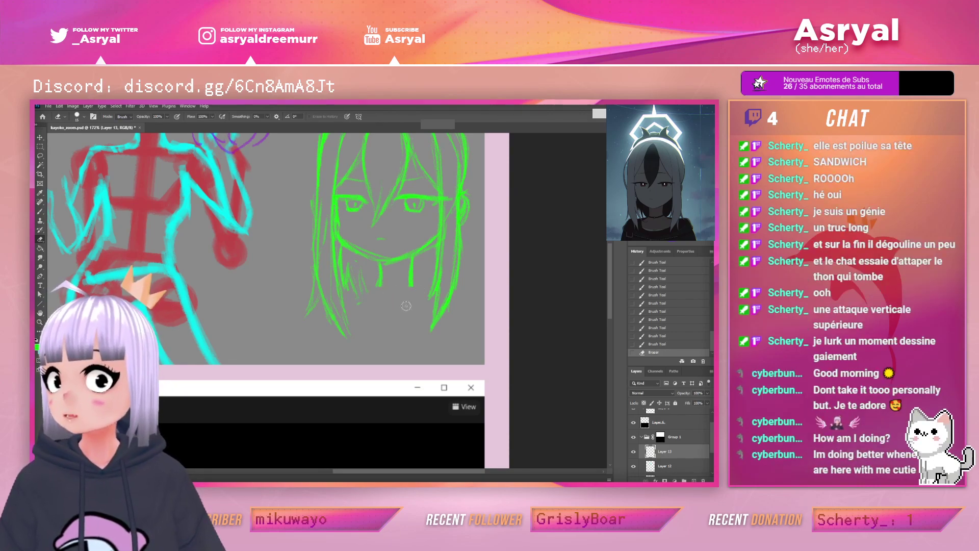
left_click_drag(365, 302, 368, 300)
mouse_move(347, 269)
left_mouse_down()
mouse_move(349, 299)
mouse_move(339, 249)
mouse_move(365, 291)
left_mouse_up()
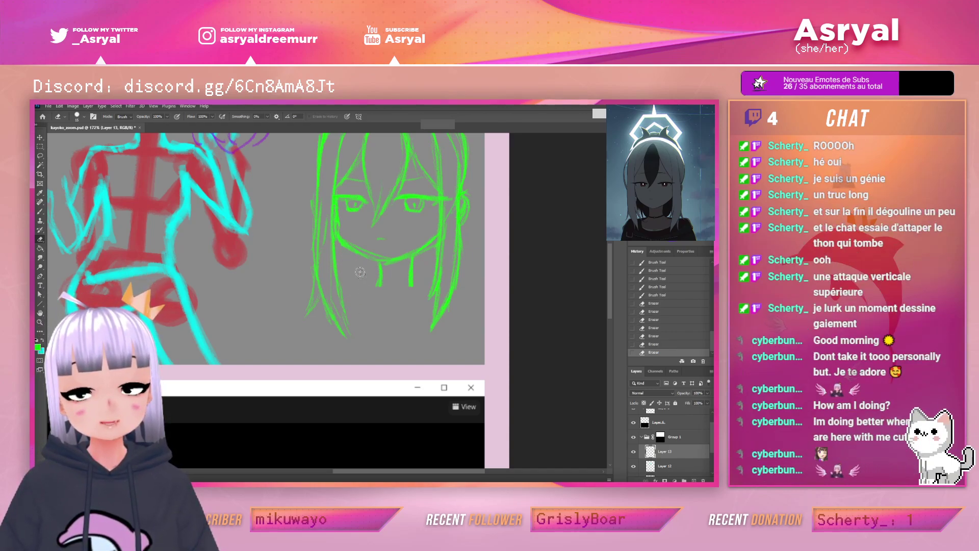
Trim the ends of the jawline with the eraser and redraw the cheek and side hair contours in green
left_click_drag(445, 224, 444, 240)
left_click_drag(337, 250, 339, 254)
left_click_drag(367, 210, 369, 218)
left_click_drag(337, 250, 340, 246)
key("b")
mouse_move(335, 227)
left_mouse_down()
mouse_move(337, 242)
mouse_move(334, 228)
left_mouse_up()
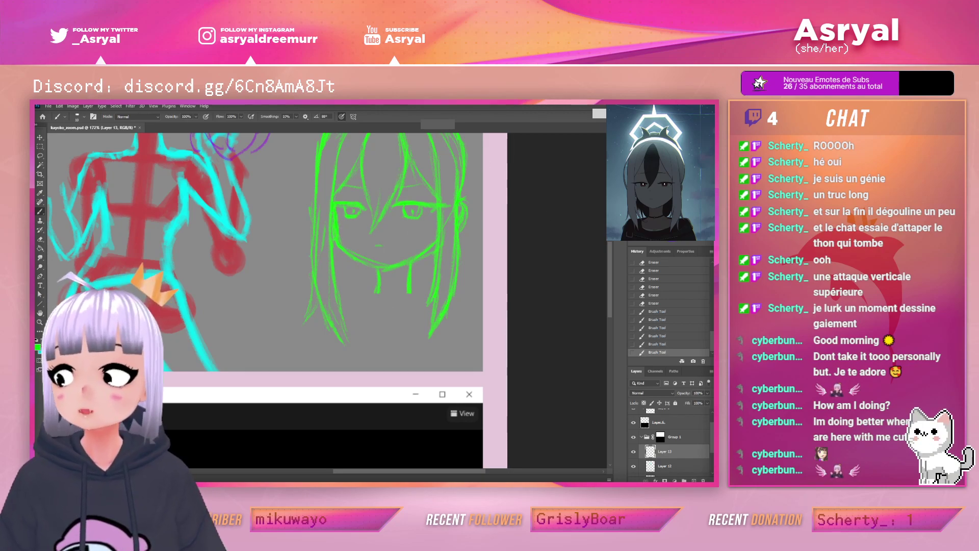
left_click_drag(525, 196, 520, 251)
mouse_move(462, 231)
left_mouse_down()
mouse_move(454, 259)
mouse_move(458, 195)
mouse_move(466, 242)
mouse_move(461, 207)
left_mouse_up()
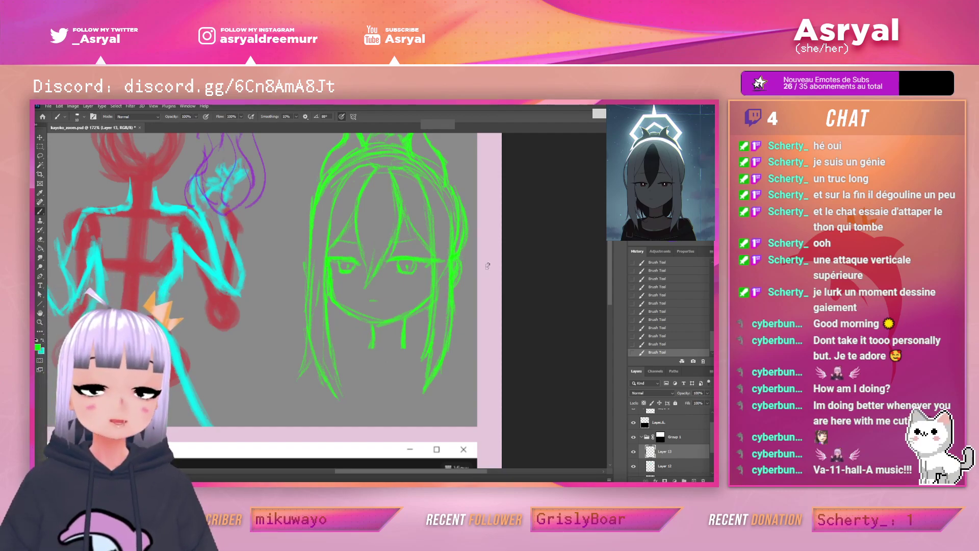
Extend the neck lines into curves flaring outward toward the shoulders and join them with a collar line across the neck base
left_click_drag(507, 268, 525, 232)
key("z")
mouse_move(441, 275)
left_mouse_down()
mouse_move(473, 270)
mouse_move(466, 274)
mouse_move(475, 259)
mouse_move(439, 272)
mouse_move(471, 254)
mouse_move(475, 236)
left_mouse_up()
key("b")
key("e")
key("b")
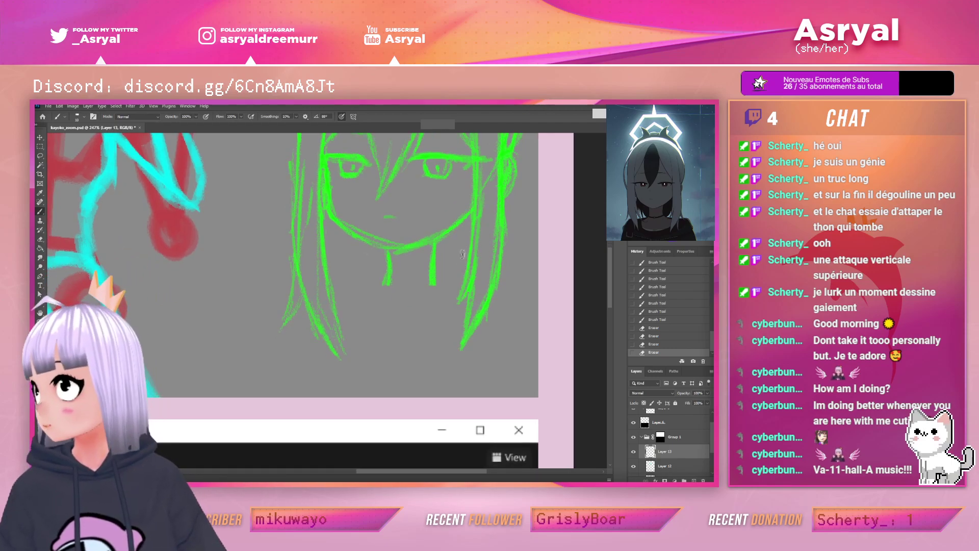
mouse_move(433, 278)
left_mouse_down()
mouse_move(438, 300)
mouse_move(434, 276)
mouse_move(463, 301)
left_mouse_up()
left_click_drag(450, 302, 462, 302)
mouse_move(373, 292)
left_mouse_down()
mouse_move(352, 302)
mouse_move(377, 292)
left_mouse_up()
mouse_move(386, 287)
left_mouse_down()
mouse_move(349, 302)
mouse_move(381, 289)
left_mouse_up()
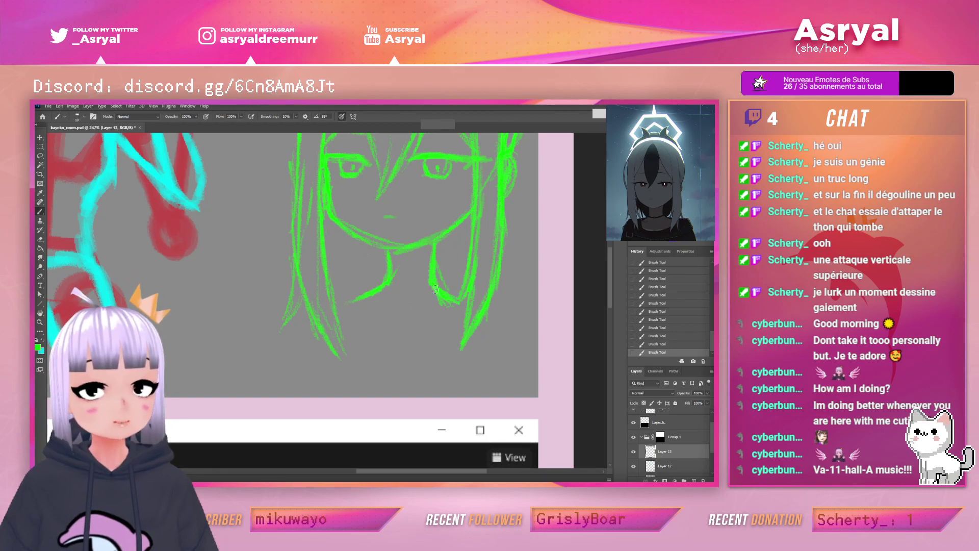
left_click_drag(390, 282, 434, 280)
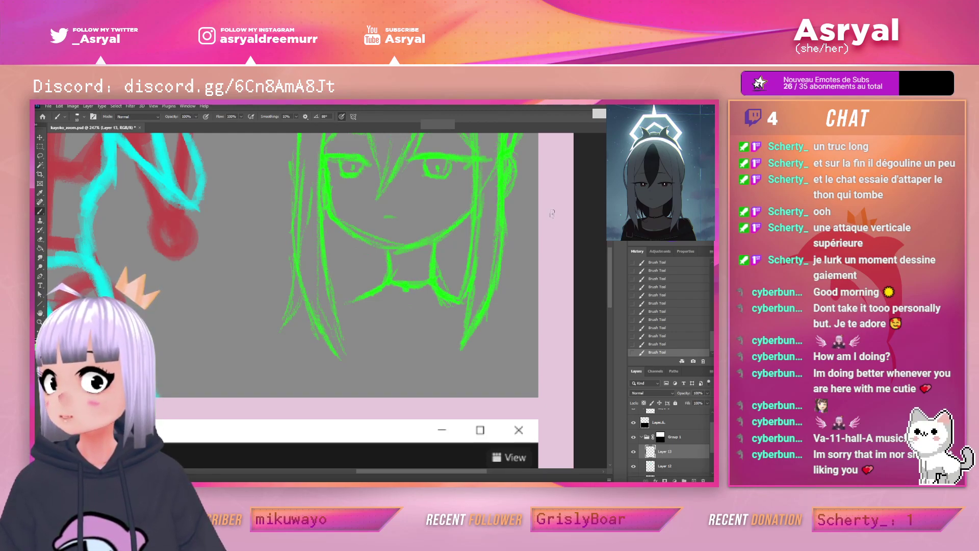
Clean up the neck and collar lines with the eraser and reinforce them with thicker green strokes
key("z")
mouse_move(481, 253)
left_mouse_down()
mouse_move(459, 259)
mouse_move(482, 260)
left_mouse_up()
key("b")
key("z")
left_click_drag(431, 298, 452, 283)
key("e")
key("b")
left_click_drag(405, 288, 474, 295)
key("e")
left_click_drag(480, 248, 456, 281)
left_click_drag(522, 241, 466, 285)
key("b")
left_click_drag(439, 278, 419, 296)
left_click_drag(439, 277, 421, 293)
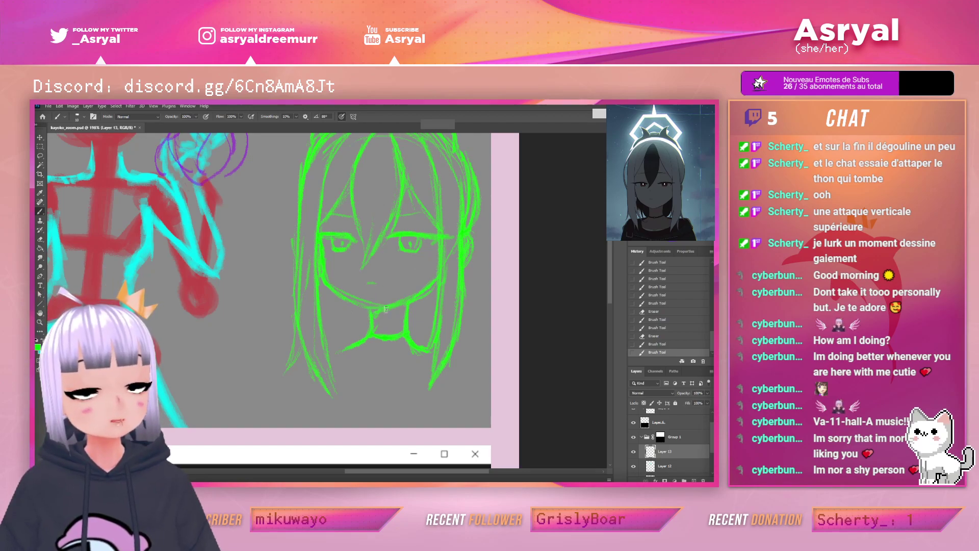
Add green strokes under the chin at the top of the neck and paint hair strands behind the neck
left_click_drag(402, 310, 381, 307)
mouse_move(324, 285)
left_mouse_down()
mouse_move(359, 303)
mouse_move(421, 295)
left_mouse_up()
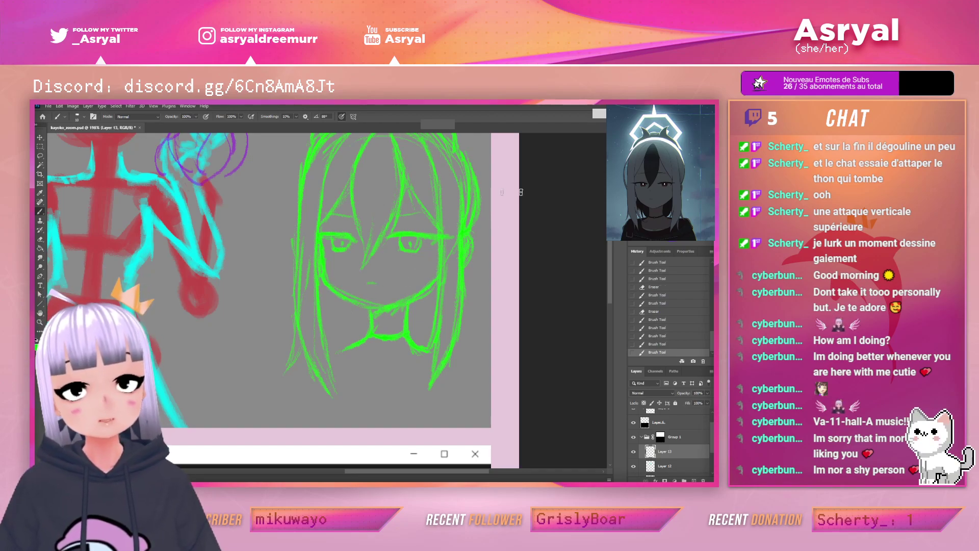
left_click_drag(325, 278, 340, 295)
left_click_drag(326, 281, 342, 296)
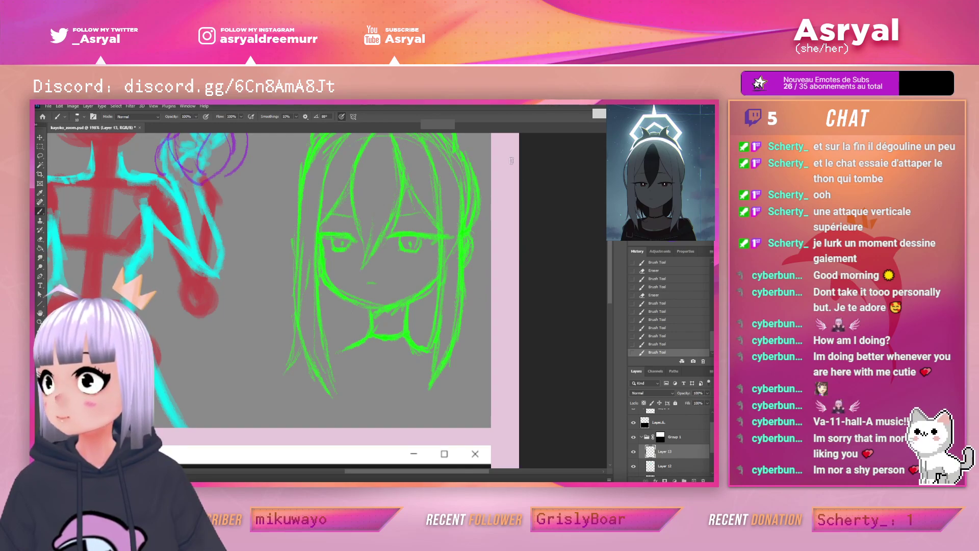
left_click_drag(345, 325, 353, 338)
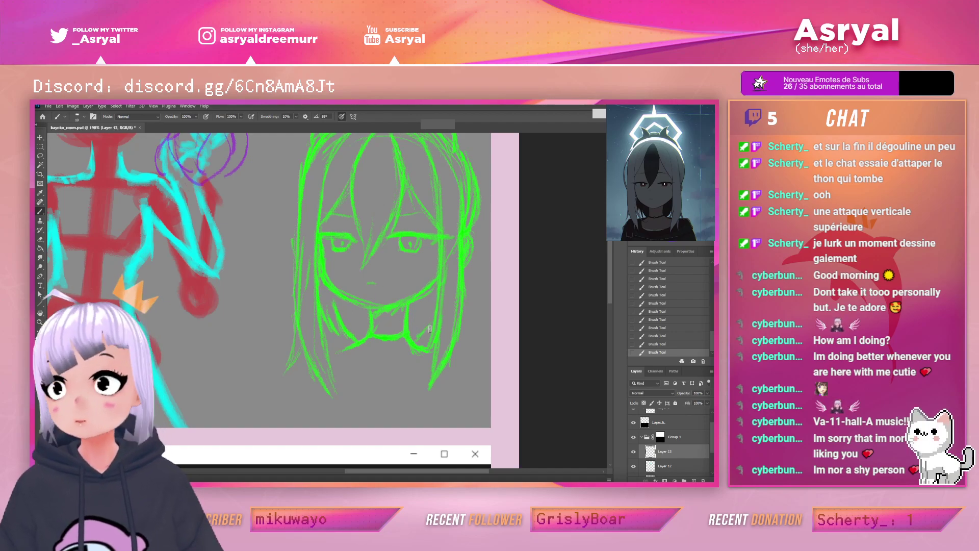
Add a new layer above the green head sketch and switch the painting colour to a light tone
left_click_drag(503, 248, 452, 287)
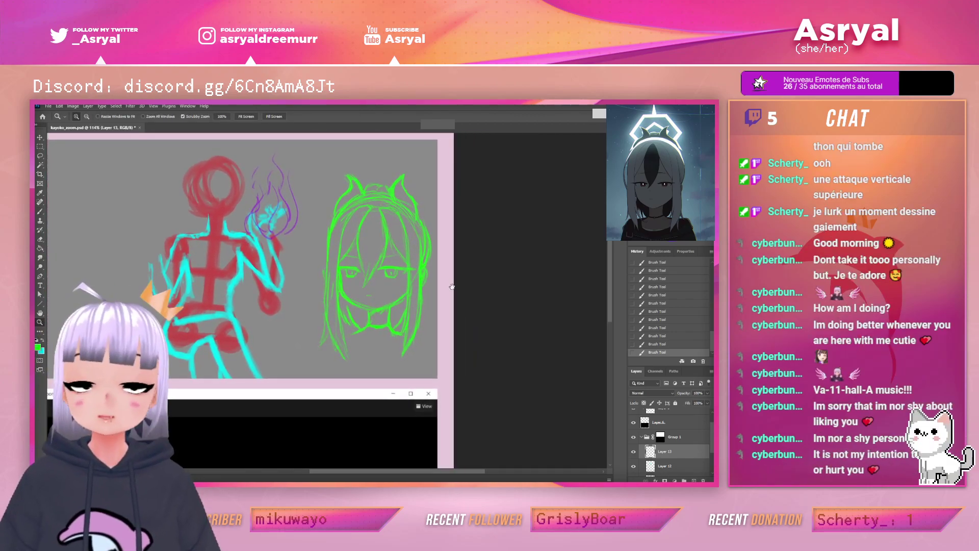
key("b")
scroll(439, 301, "down", 1)
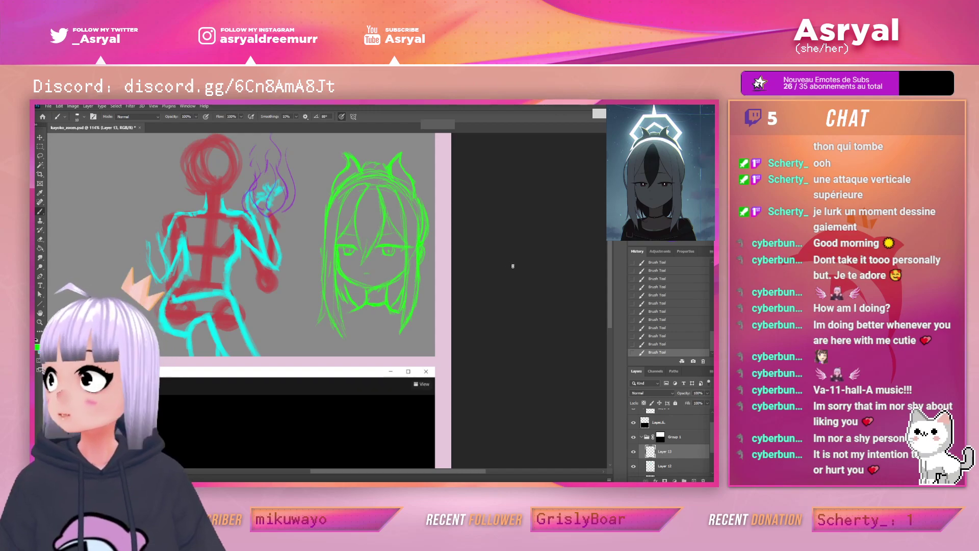
scroll(524, 221, "up", 1)
key("z")
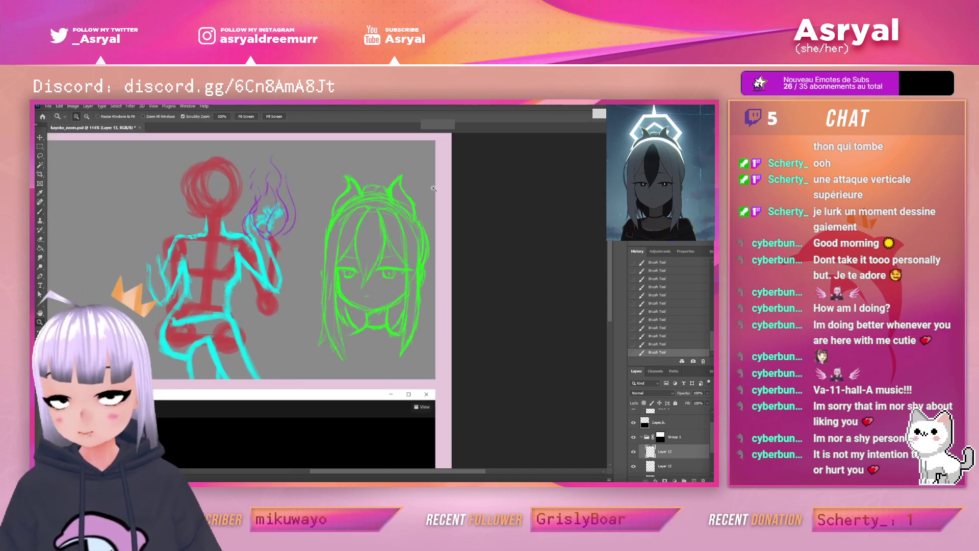
left_click_drag(433, 186, 453, 185)
key("b")
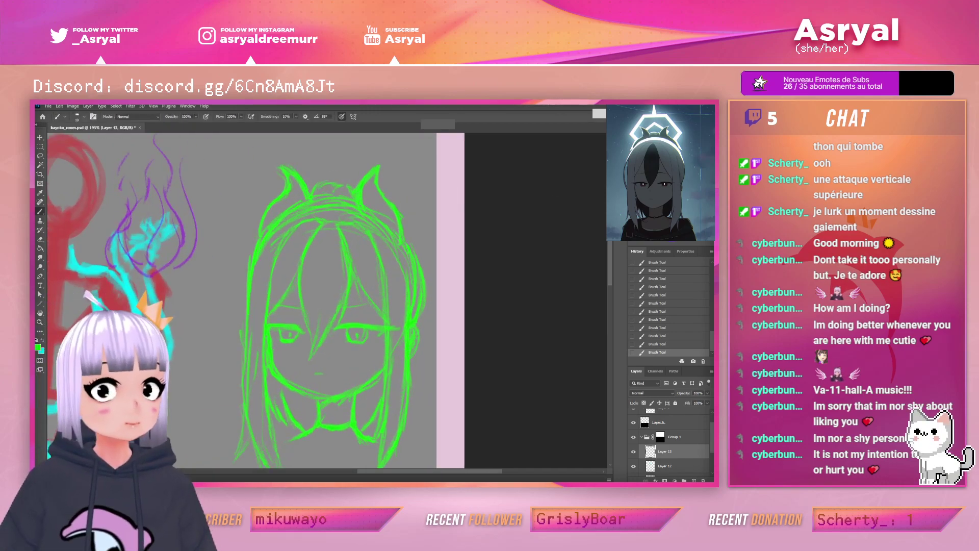
left_click(693, 480)
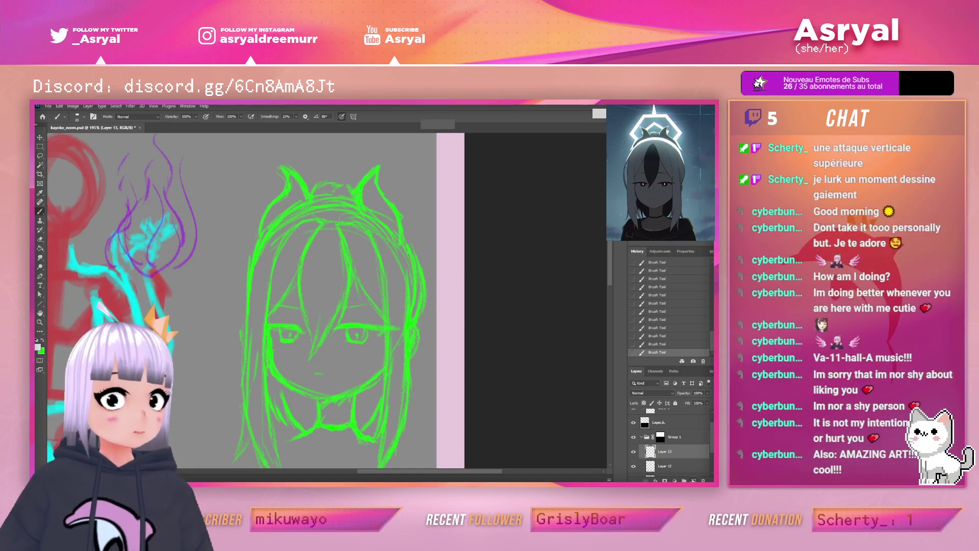
left_click_drag(422, 251, 422, 286)
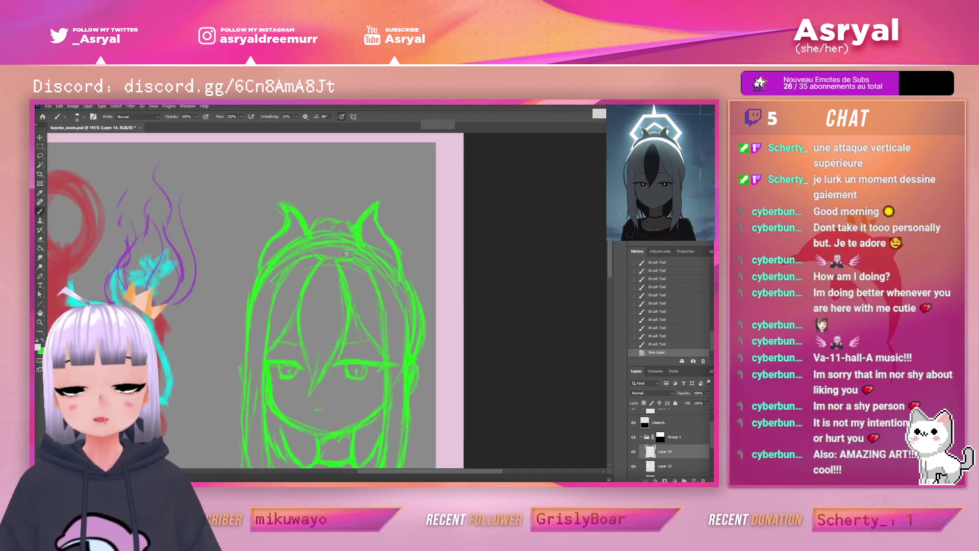
Trace the outer edge of an open hexagonal halo around the top of the head with the Polygonal Lasso, including a central top spike
key("l")
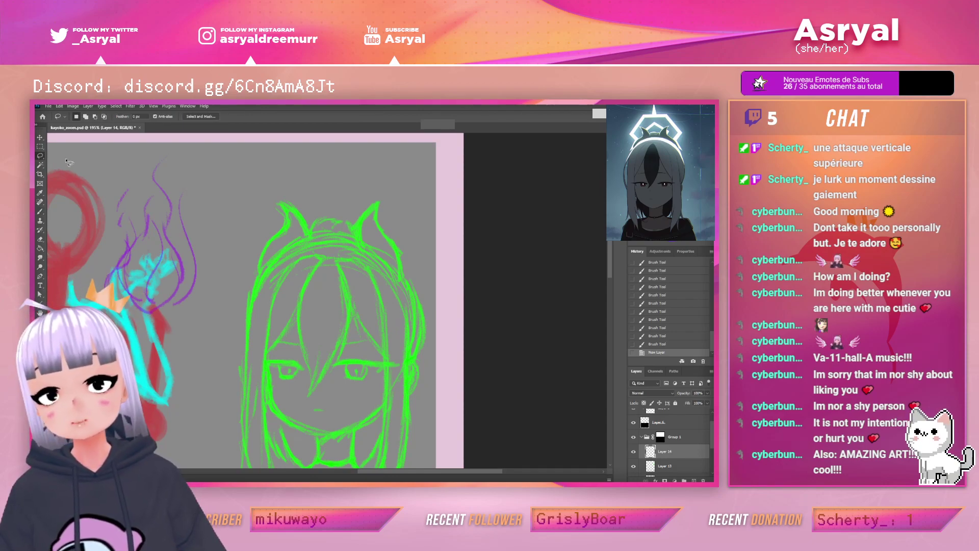
right_click(39, 156)
left_click(54, 157)
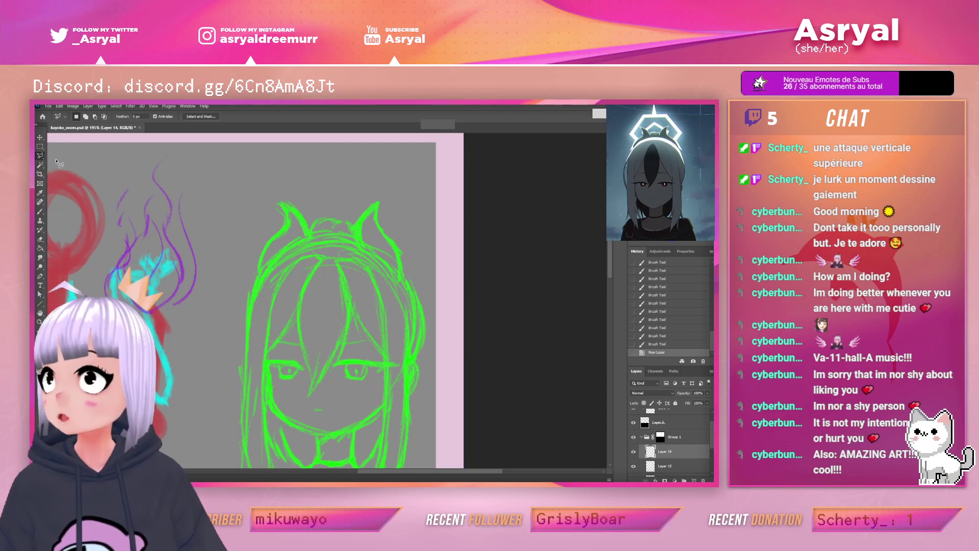
left_click(252, 290)
left_click(221, 262)
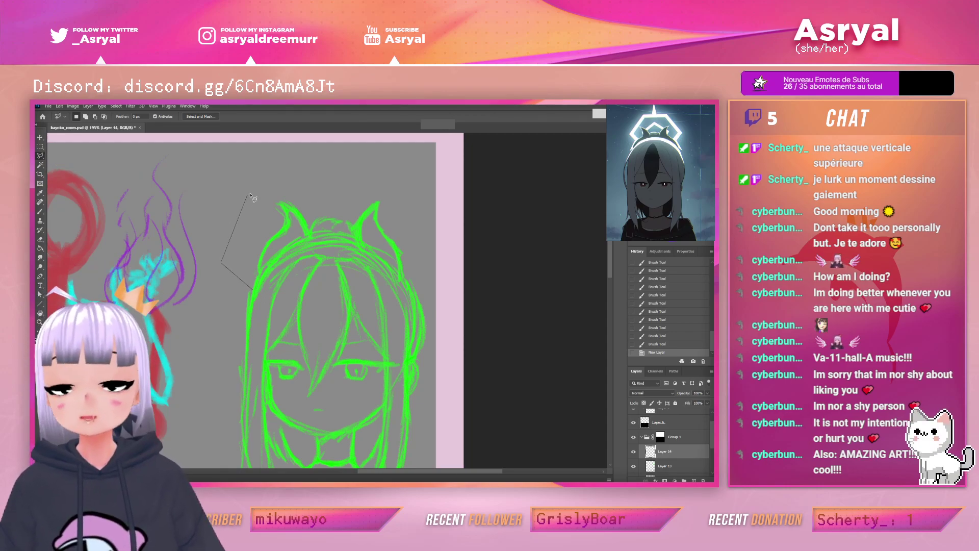
left_click(271, 176)
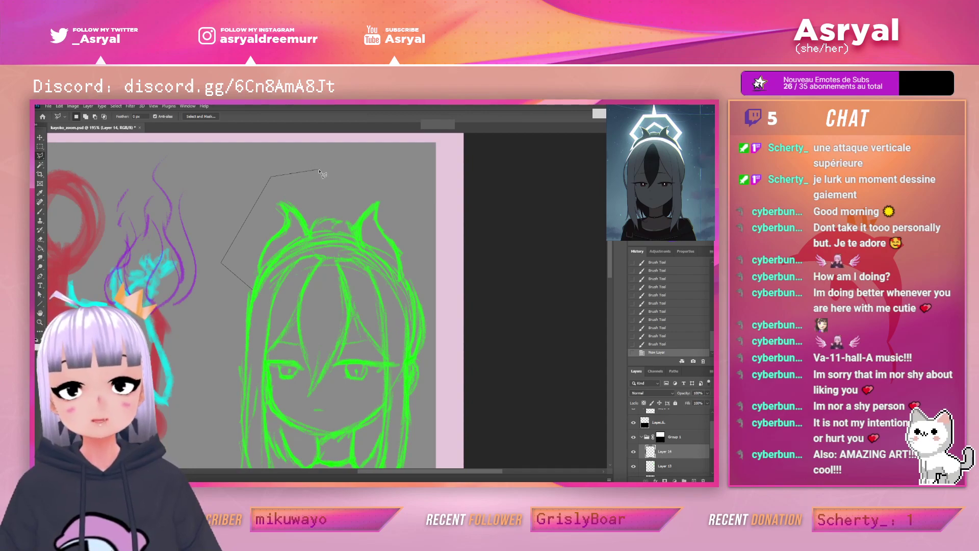
left_click(320, 176)
left_click(330, 141)
left_click(338, 176)
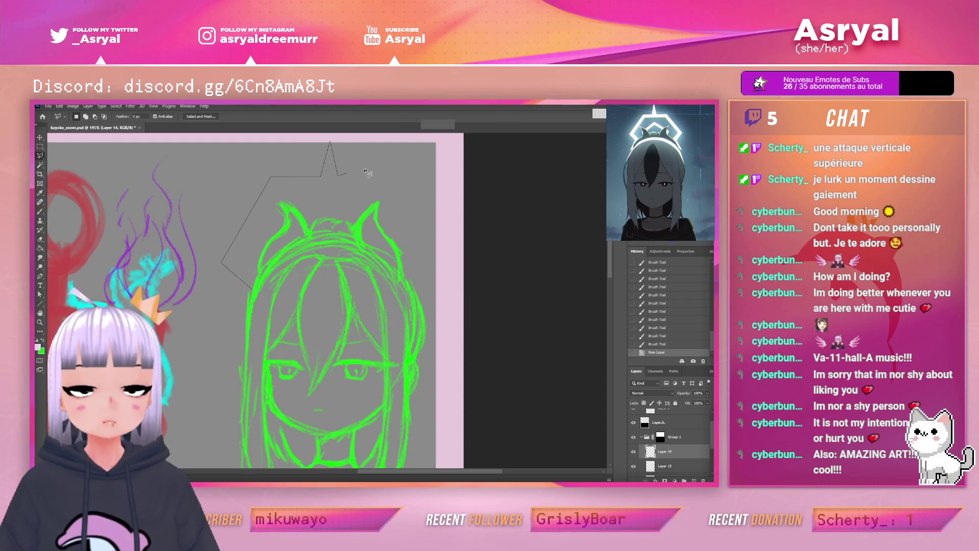
left_click(398, 180)
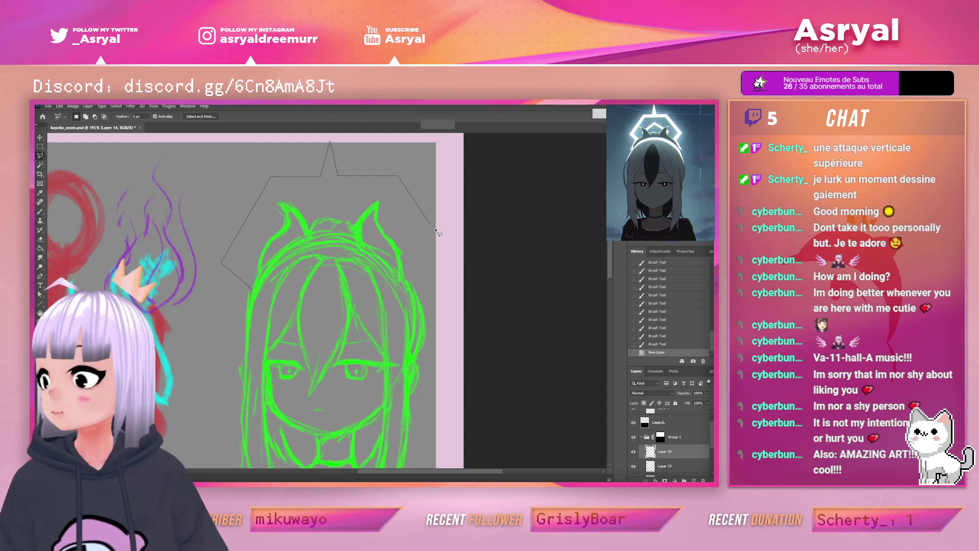
left_click(442, 253)
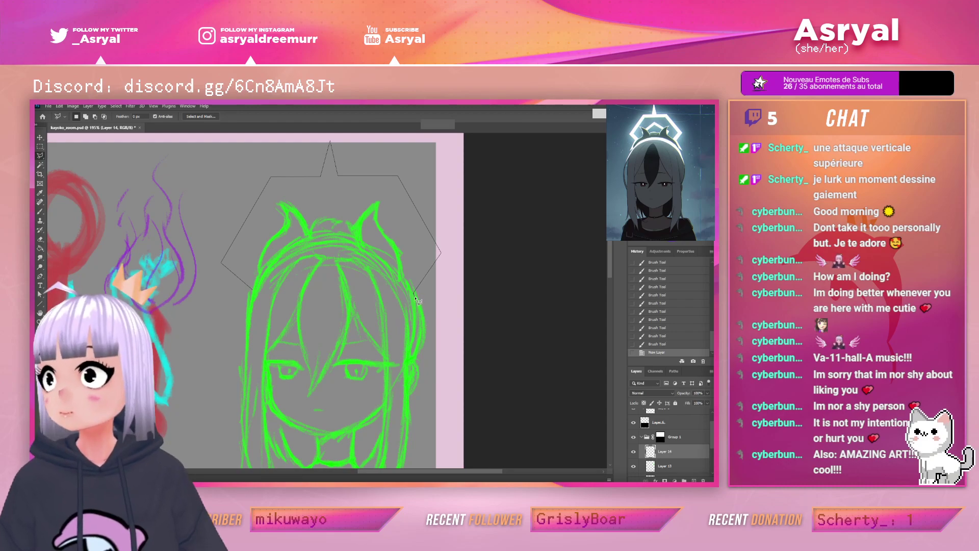
left_click(402, 293)
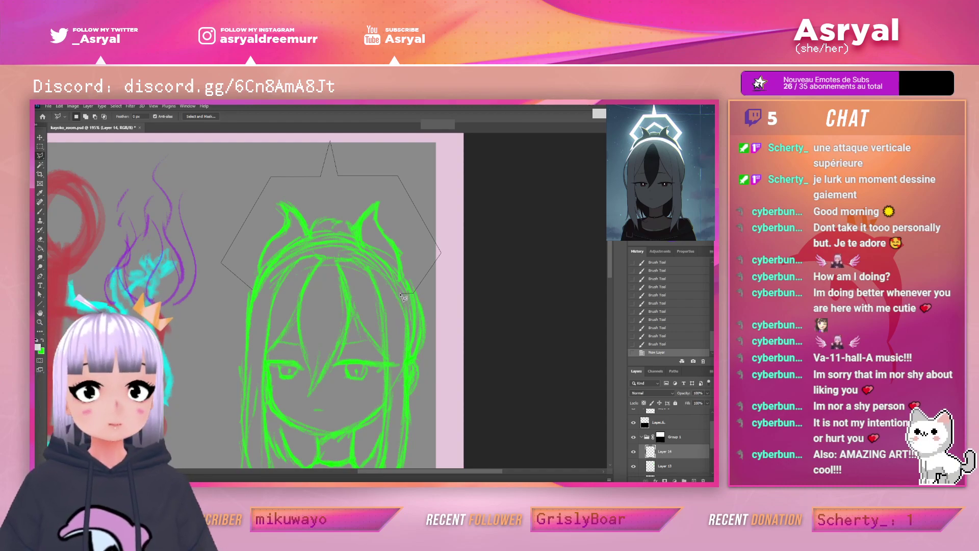
Continue the polygonal outline back along the halo's inside, parallel to the outer edge, to form a narrow band
left_click(431, 256)
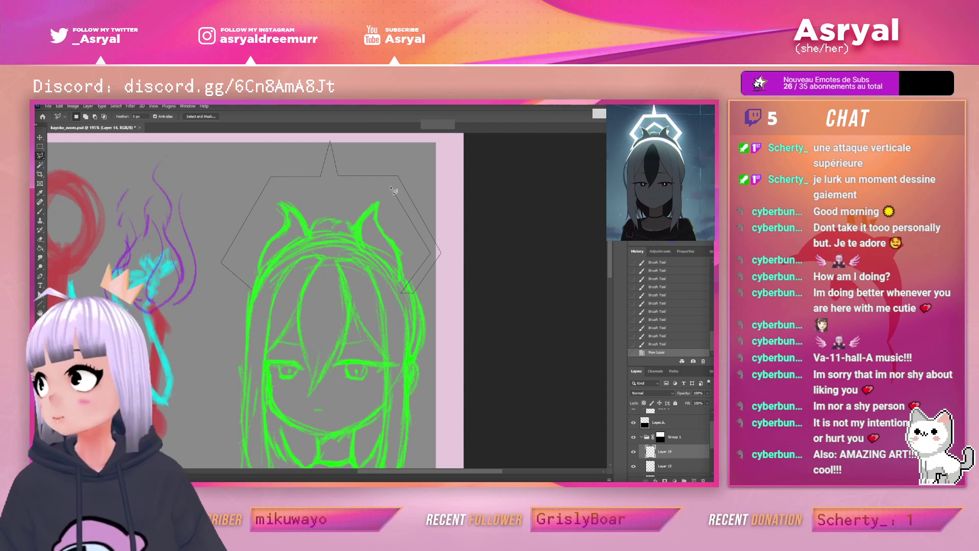
left_click(391, 184)
key("shift")
left_click(279, 181)
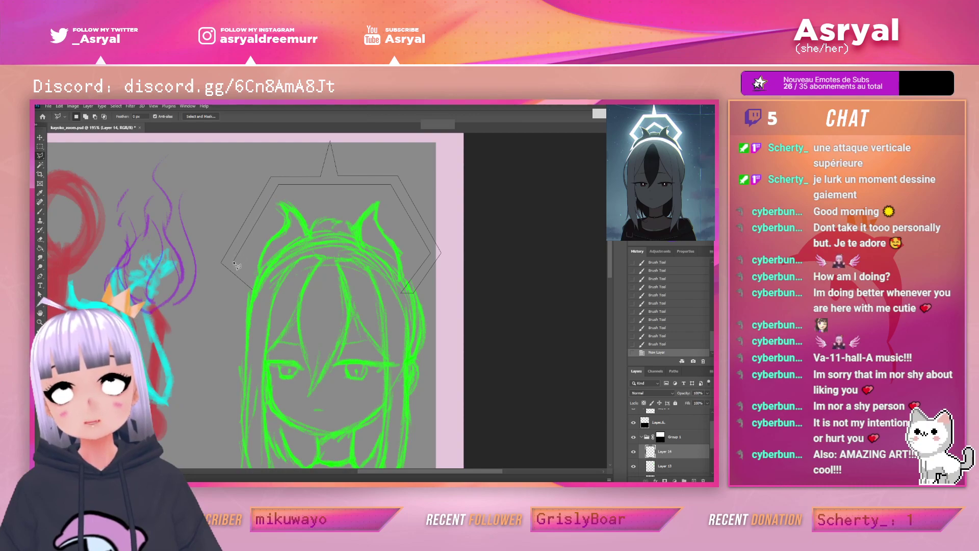
left_click(262, 284)
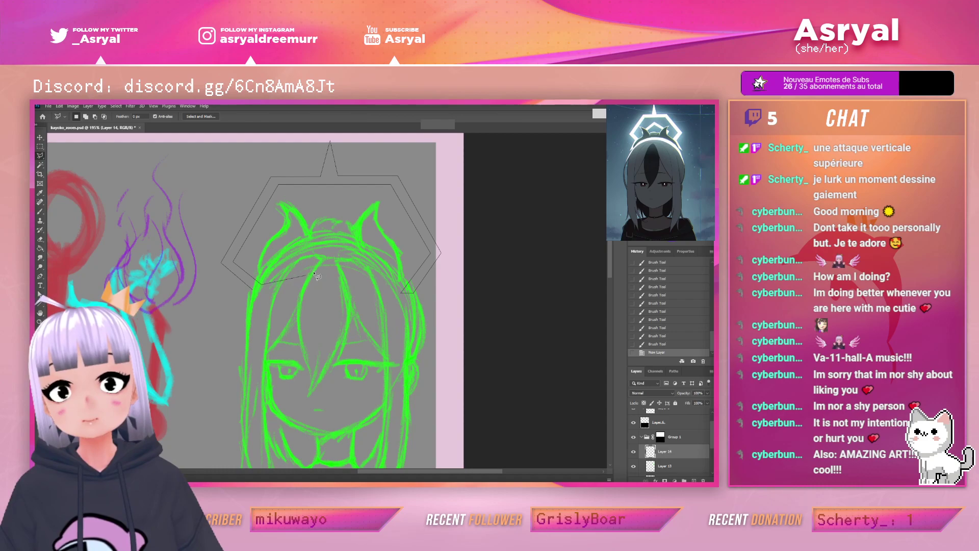
Extend the polygonal outline into a diamond-shaped band between the horns and close the selection
left_click(316, 265)
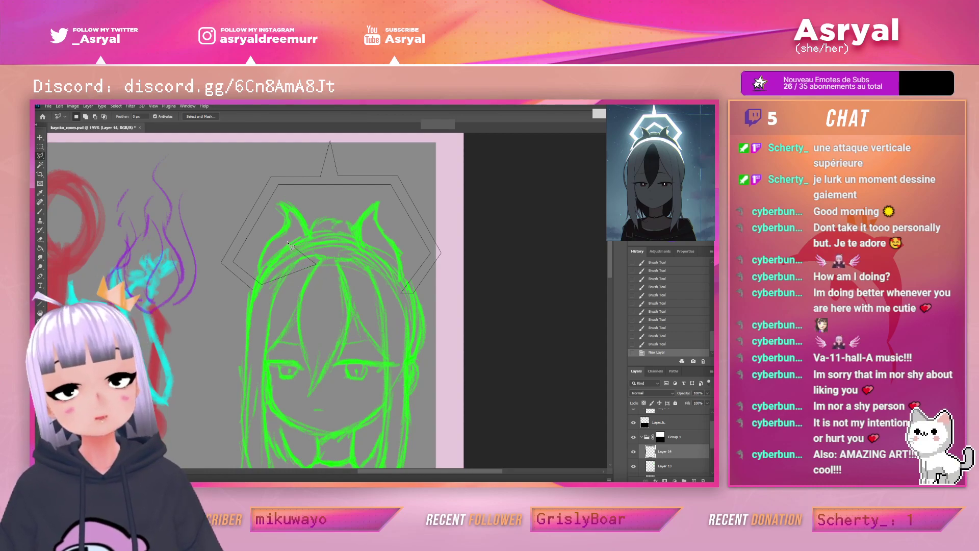
left_click(287, 236)
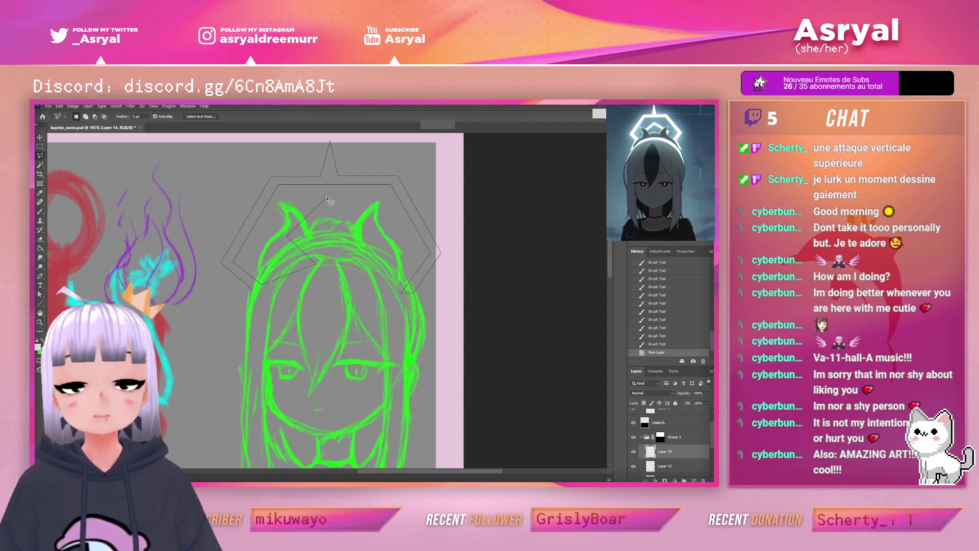
left_click(327, 198)
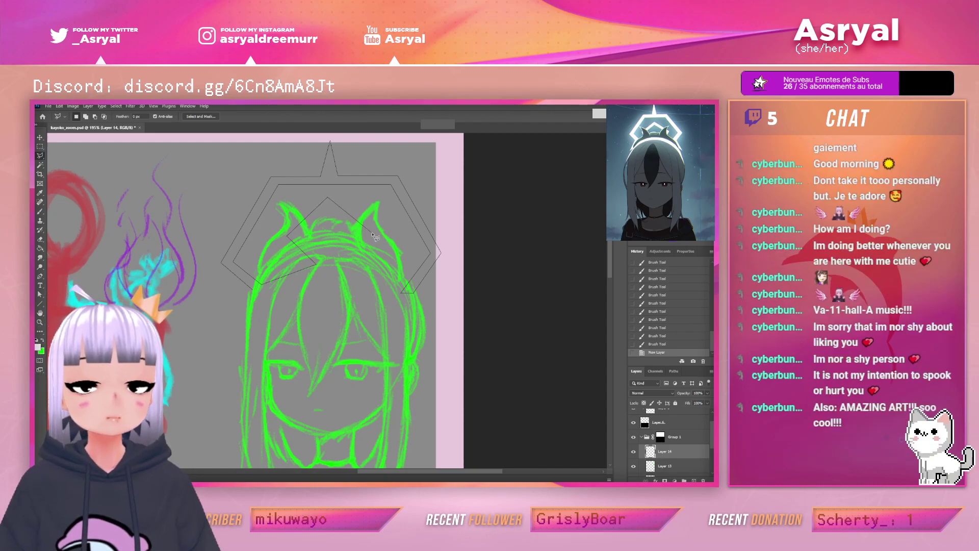
left_click(372, 233)
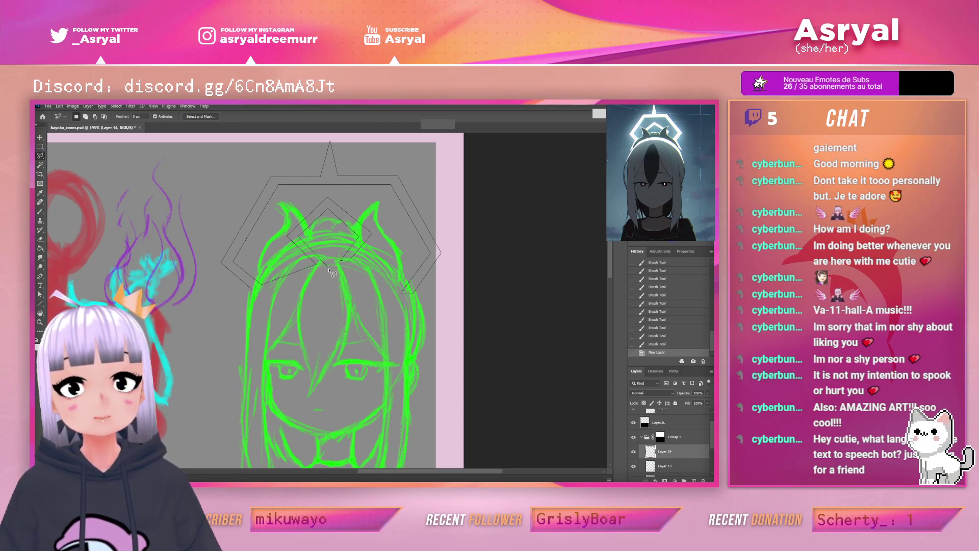
double_click(309, 305)
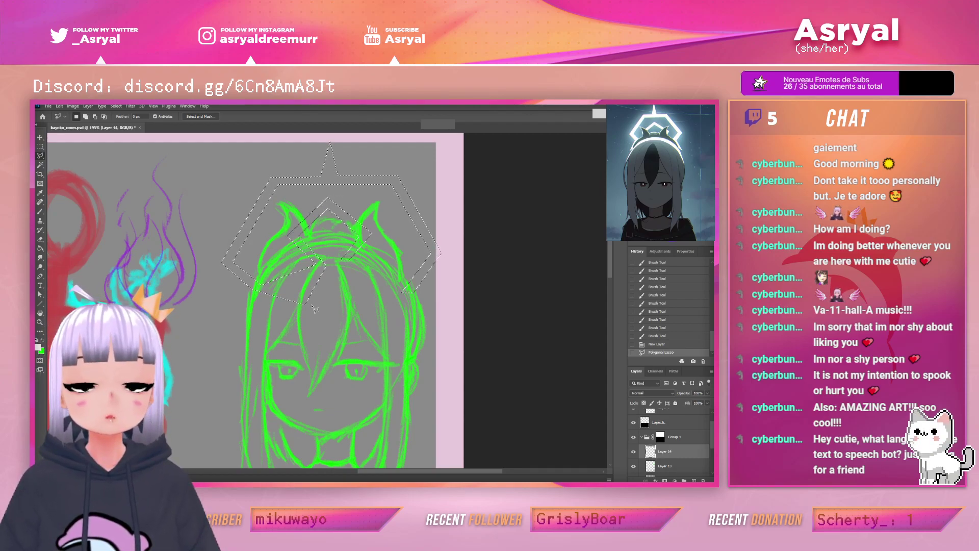
Enlarge the brush and paint the whole halo selection white, including the spike and the inner diamond
key("b")
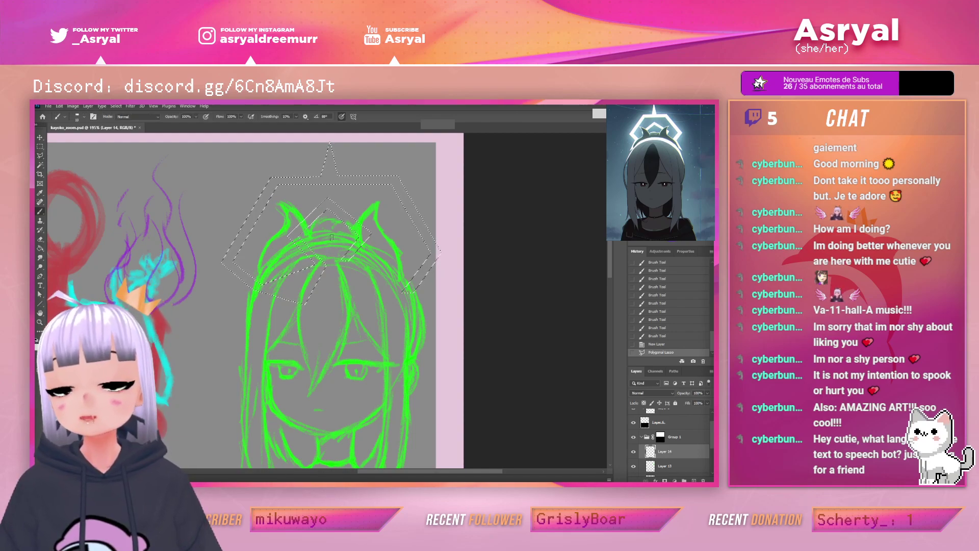
key("bracketright")
key("bracketright")
key("bracketright")
mouse_move(280, 178)
left_mouse_down()
mouse_move(216, 273)
mouse_move(237, 265)
left_mouse_up()
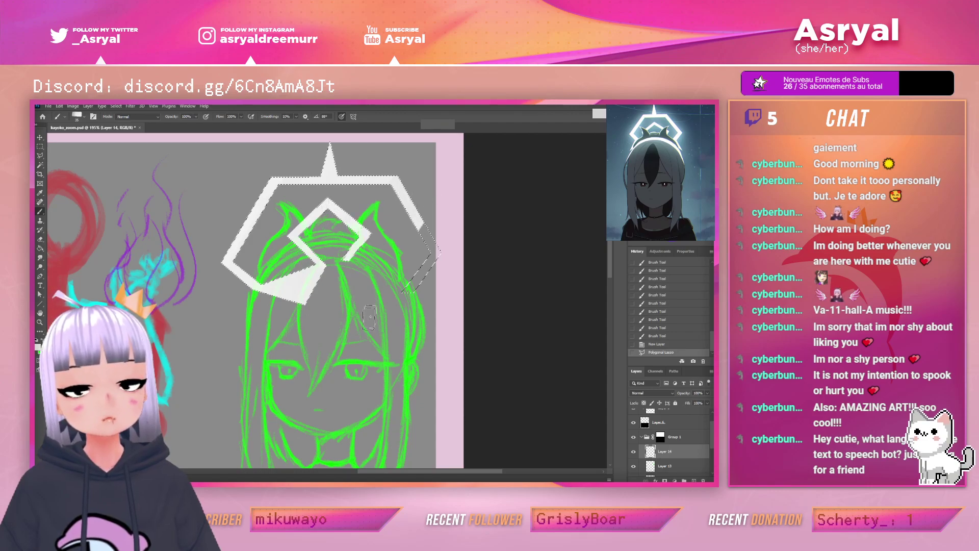
left_click_drag(452, 239, 466, 217)
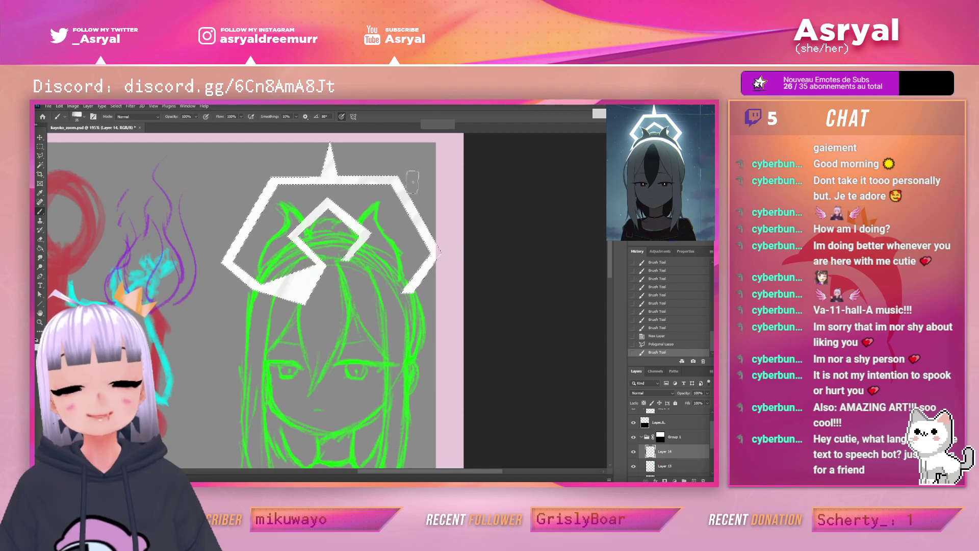
mouse_move(294, 228)
left_mouse_down()
mouse_move(283, 288)
mouse_move(366, 237)
left_mouse_up()
key("l")
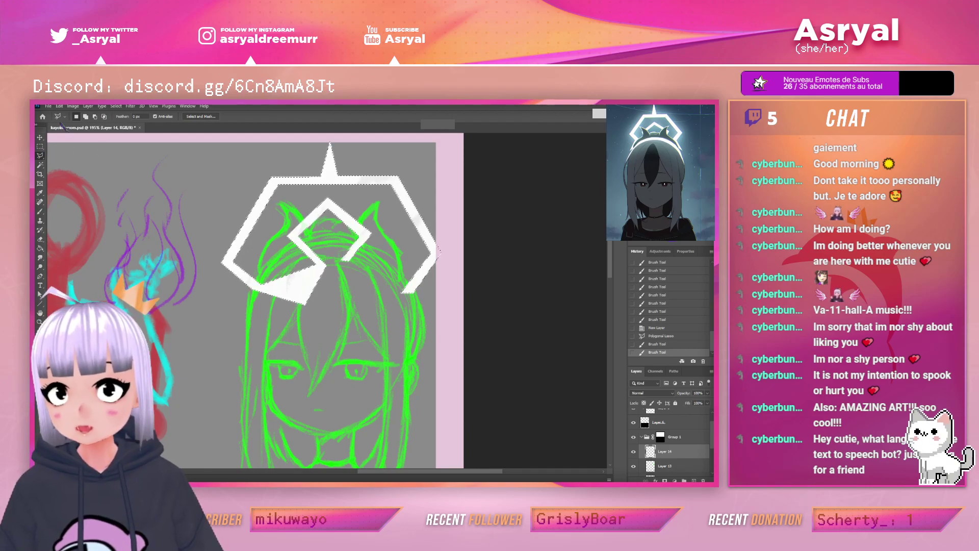
left_click(61, 117)
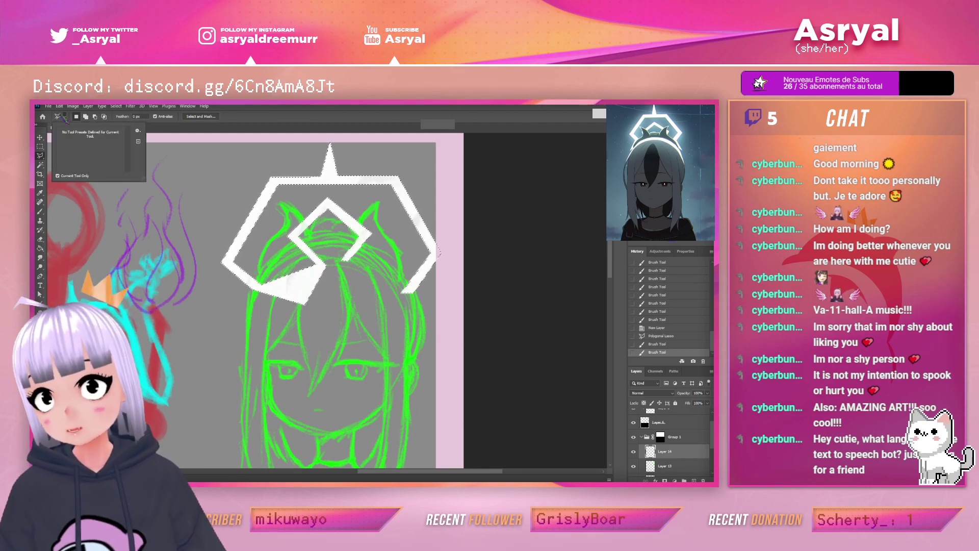
right_click(40, 155)
left_click(76, 163)
left_click(438, 231)
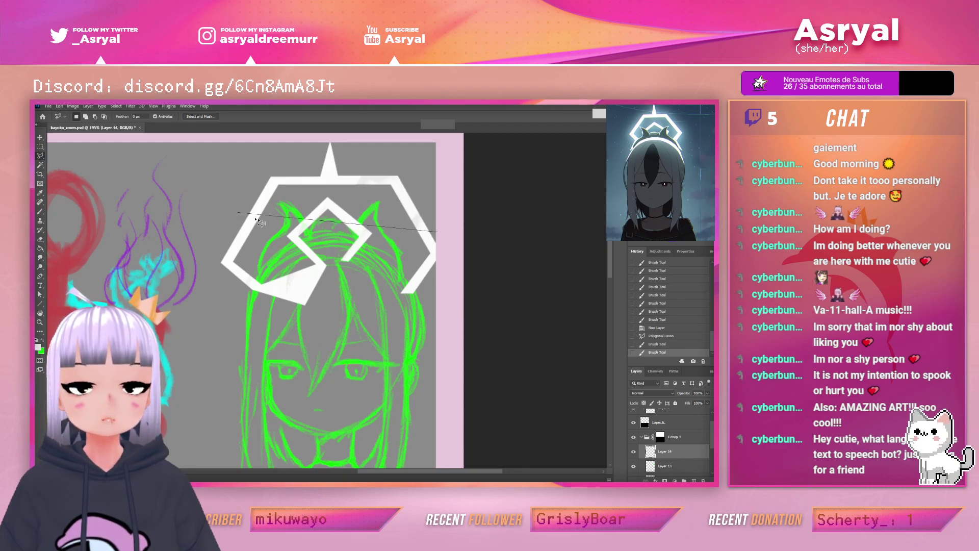
scroll(316, 148, "up", 5)
scroll(393, 339, "down", 3)
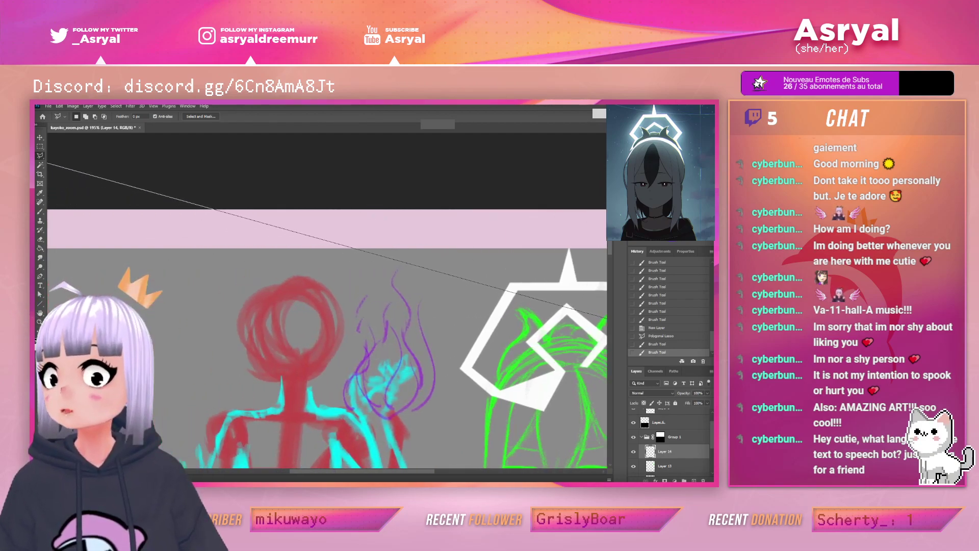
key("Escape")
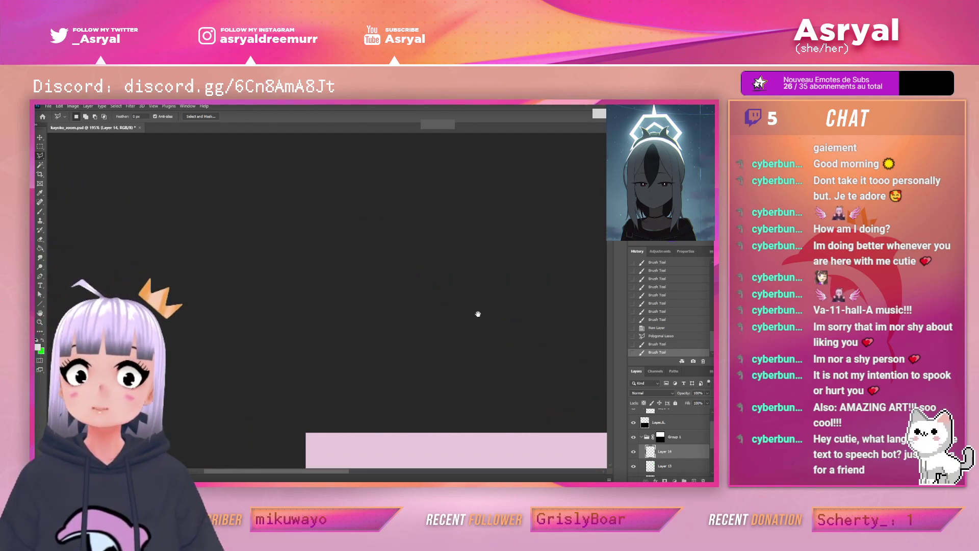
Clear the halo selection and save the document
left_click_drag(480, 319, 337, 140)
left_click_drag(597, 460, 417, 278)
scroll(416, 277, "right", 5)
scroll(416, 278, "up", 3)
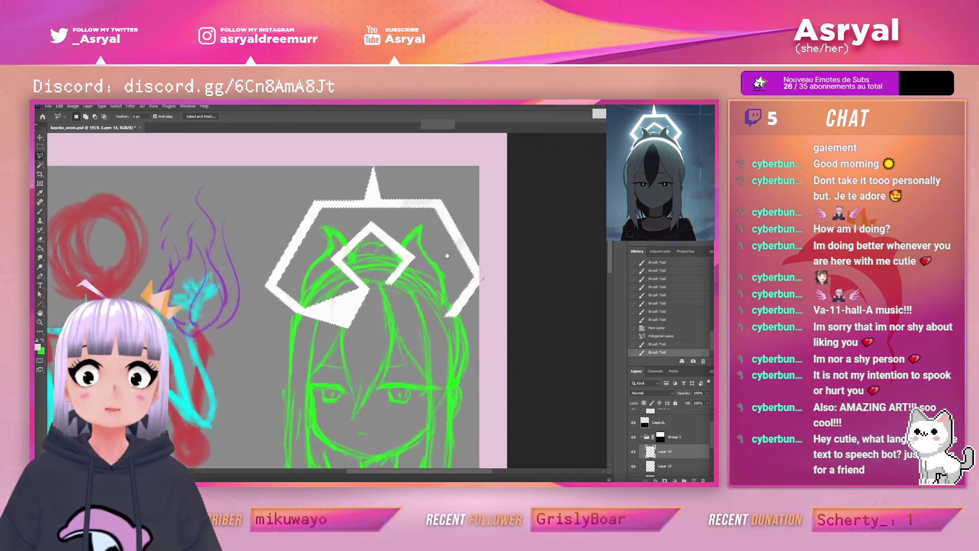
right_click(41, 155)
left_click(66, 155)
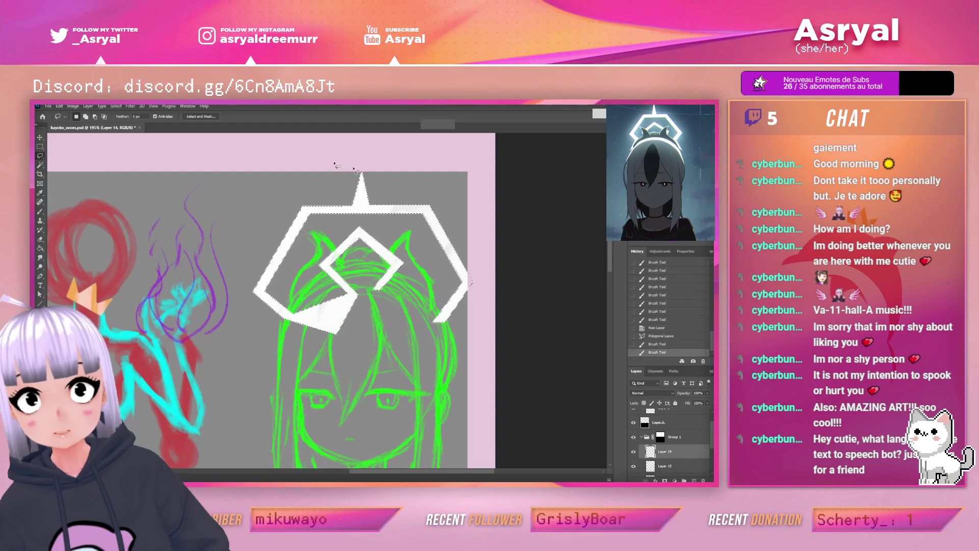
key("ctrl+d")
key("ctrl+s")
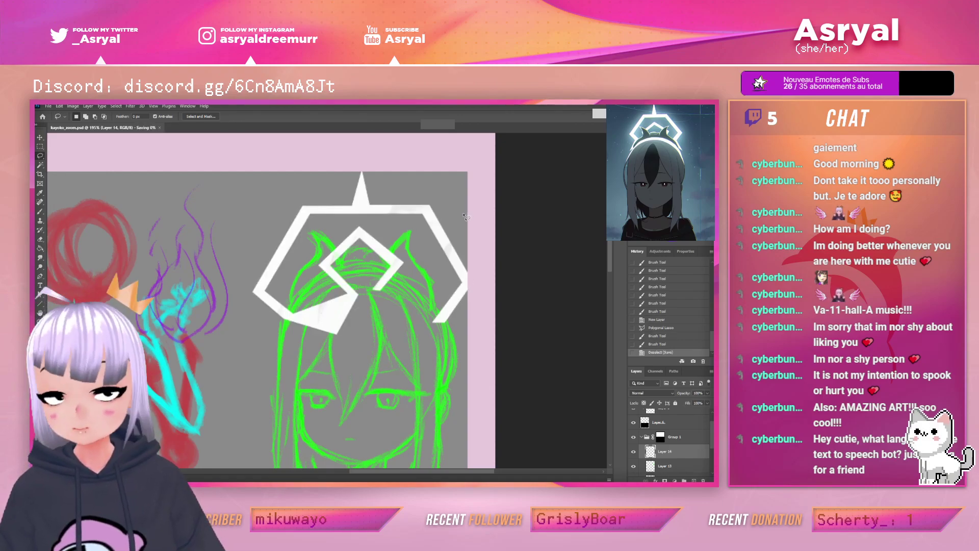
Erase the white wedge joining the halo's lower end to the inner diamond
key("b")
left_click_drag(465, 217, 468, 219)
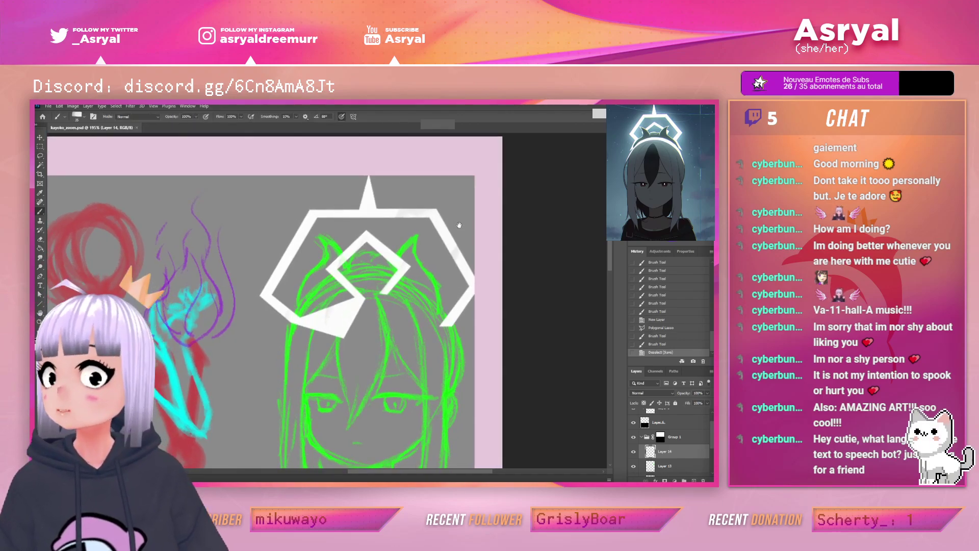
key("e")
mouse_move(313, 329)
left_mouse_down()
mouse_move(296, 298)
mouse_move(335, 324)
mouse_move(305, 301)
mouse_move(312, 294)
mouse_move(370, 313)
mouse_move(362, 327)
mouse_move(340, 324)
mouse_move(418, 364)
mouse_move(376, 280)
mouse_move(295, 323)
left_mouse_up()
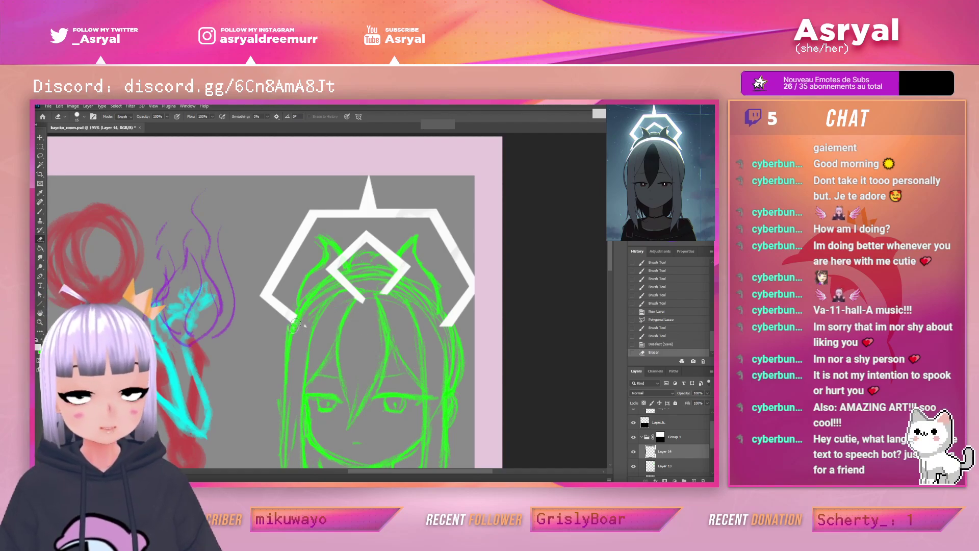
Erase the parts of the diamond and halo that overlap the head and horns, keeping only the diamond's upper peak
mouse_move(344, 300)
left_mouse_down()
mouse_move(330, 284)
mouse_move(345, 264)
mouse_move(338, 255)
mouse_move(339, 284)
left_mouse_up()
left_click_drag(351, 289, 361, 300)
mouse_move(404, 268)
left_mouse_down()
mouse_move(380, 262)
mouse_move(399, 276)
mouse_move(378, 260)
mouse_move(401, 283)
mouse_move(409, 271)
mouse_move(380, 259)
mouse_move(395, 276)
mouse_move(381, 258)
mouse_move(392, 279)
mouse_move(378, 257)
mouse_move(396, 289)
mouse_move(410, 273)
mouse_move(380, 261)
mouse_move(393, 271)
mouse_move(381, 262)
mouse_move(398, 291)
mouse_move(388, 301)
mouse_move(380, 283)
mouse_move(411, 269)
mouse_move(403, 280)
mouse_move(400, 265)
mouse_move(435, 285)
mouse_move(397, 258)
left_mouse_up()
key("ctrl+z")
key("ctrl+z")
key("ctrl+z")
mouse_move(407, 300)
left_mouse_down()
mouse_move(399, 283)
mouse_move(439, 309)
left_mouse_up()
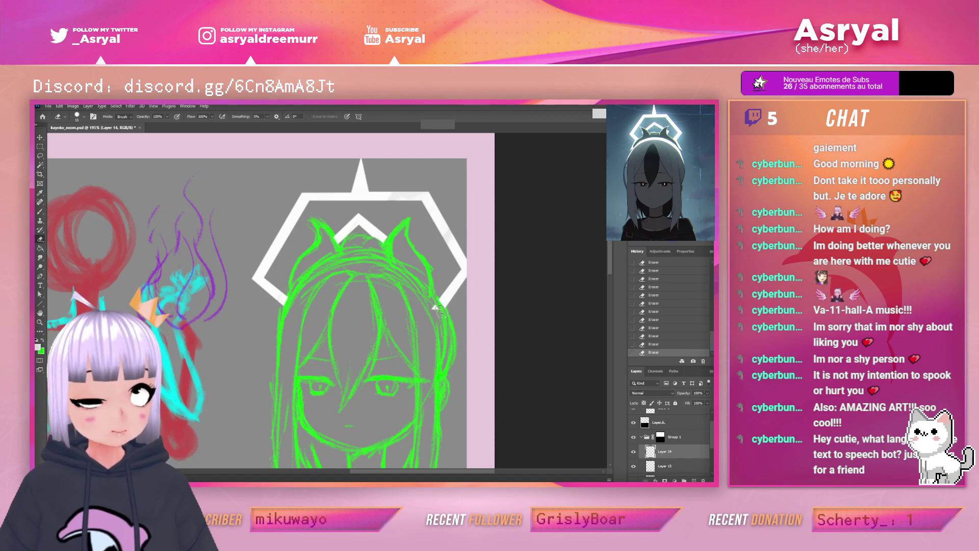
Group Layer 14 and the layer below it and name the group head
key("z")
left_click_drag(496, 289, 471, 265)
left_click_drag(412, 267, 469, 270)
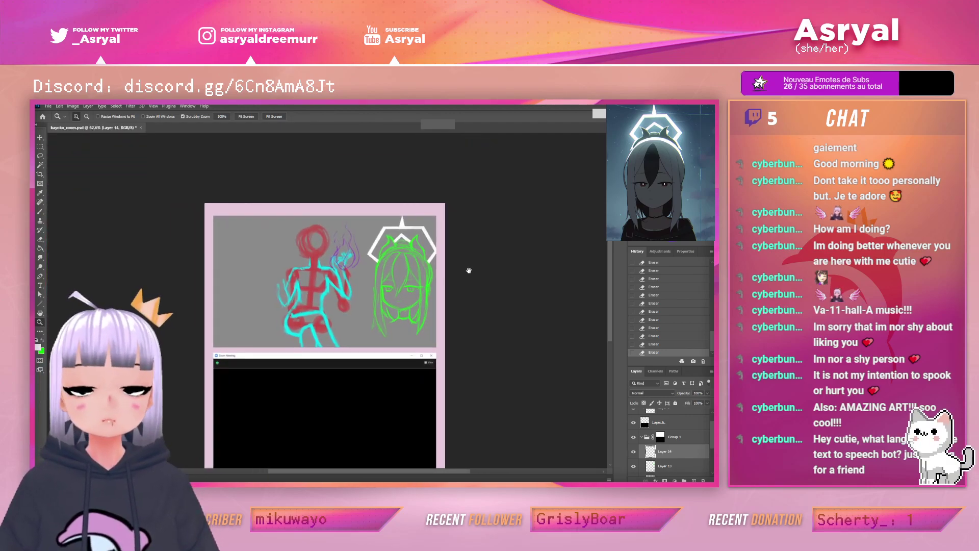
scroll(431, 231, "up", 2)
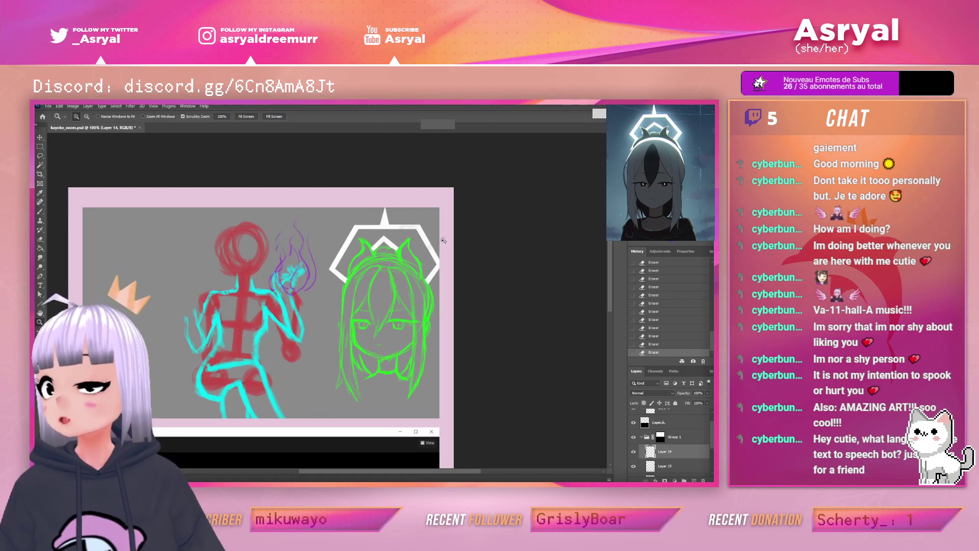
key("b")
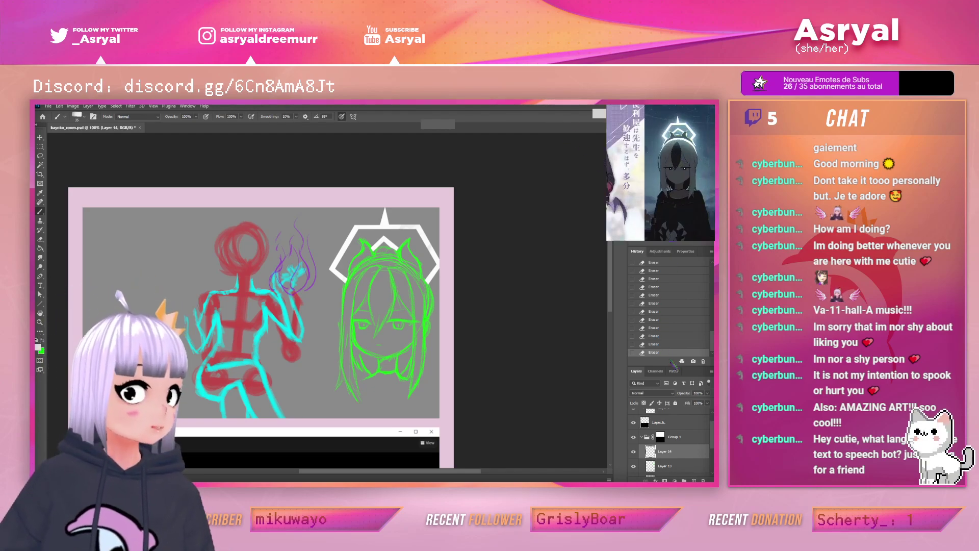
scroll(673, 440, "down", 1)
left_click(673, 457, "shift")
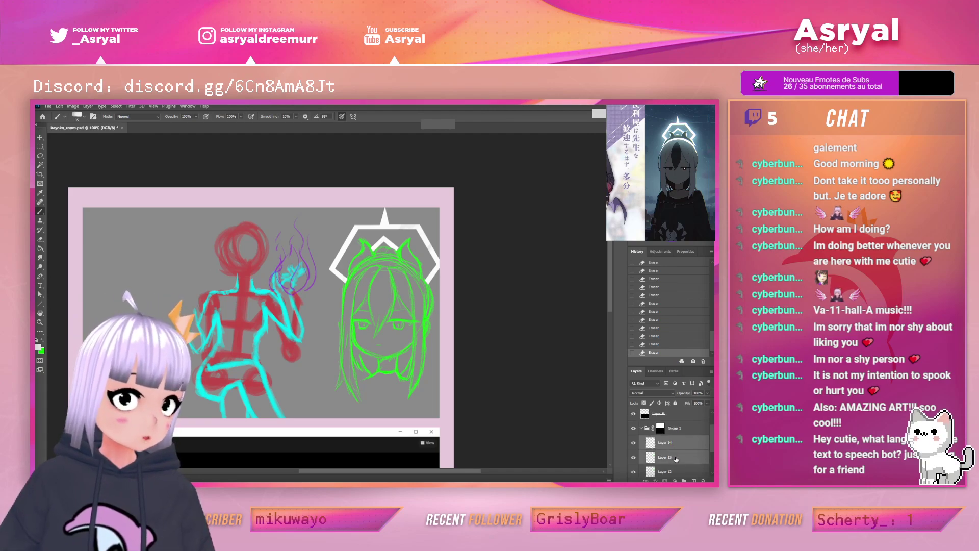
key("ctrl+g")
double_click(670, 441)
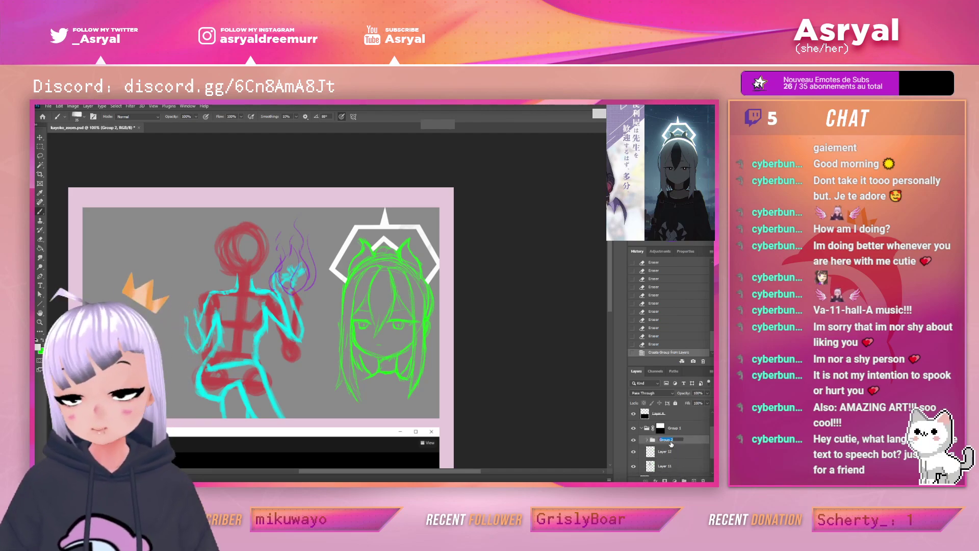
type("head")
key("Return")
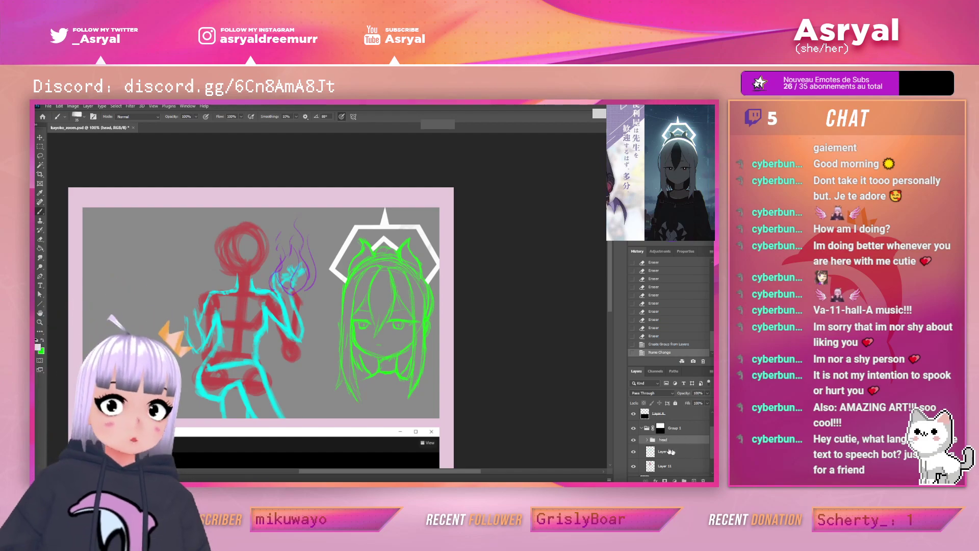
Shift the head group slightly down and to the left, keeping it beside the figure
left_click(633, 440)
left_click(633, 440)
key("ctrl+t")
left_click_drag(425, 324, 283, 254)
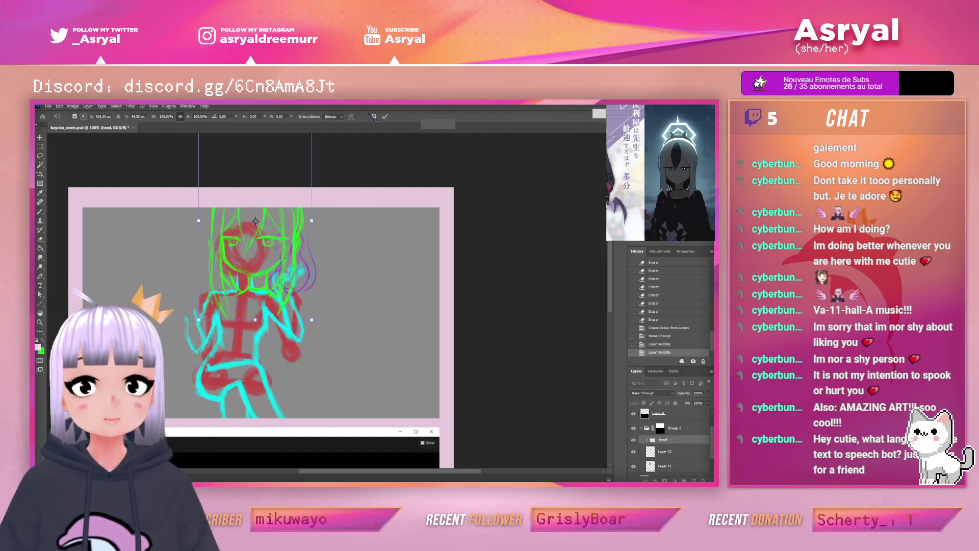
key("ctrl+z")
left_click_drag(419, 302, 413, 306)
left_click(385, 117)
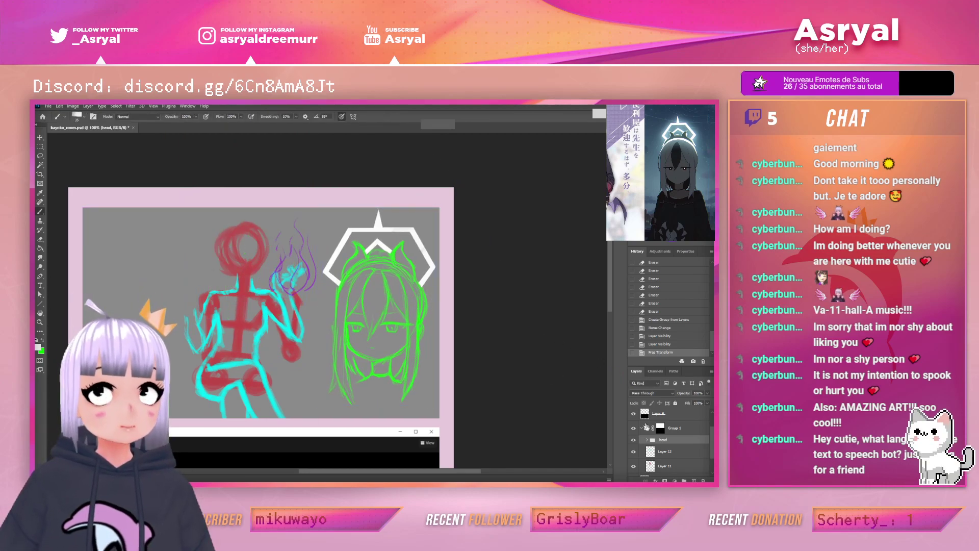
Duplicate the head group, move the copy over the figure's red head and scale it down to about 65%
mouse_move(663, 465)
left_mouse_down()
mouse_move(688, 466)
mouse_move(694, 480)
left_mouse_up()
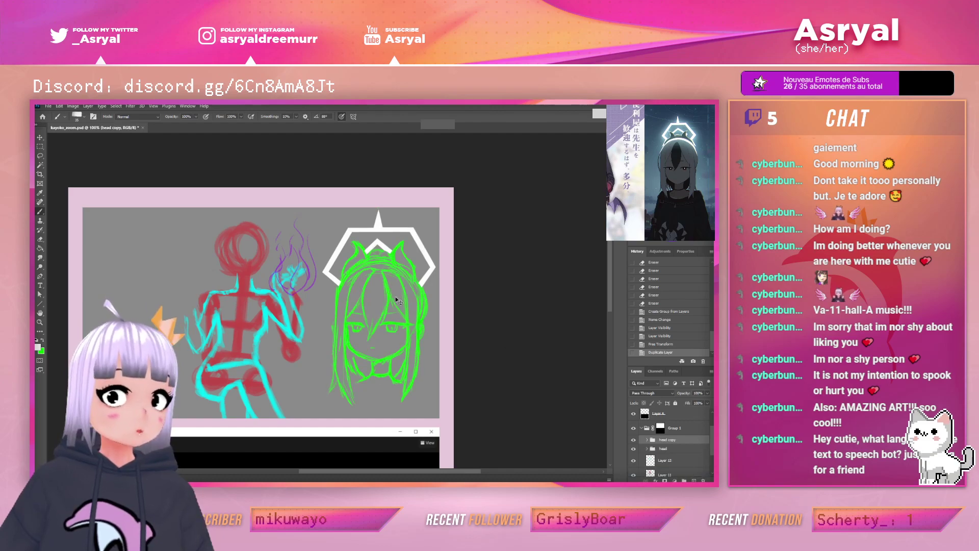
key("ctrl+t")
left_click_drag(405, 306, 273, 246)
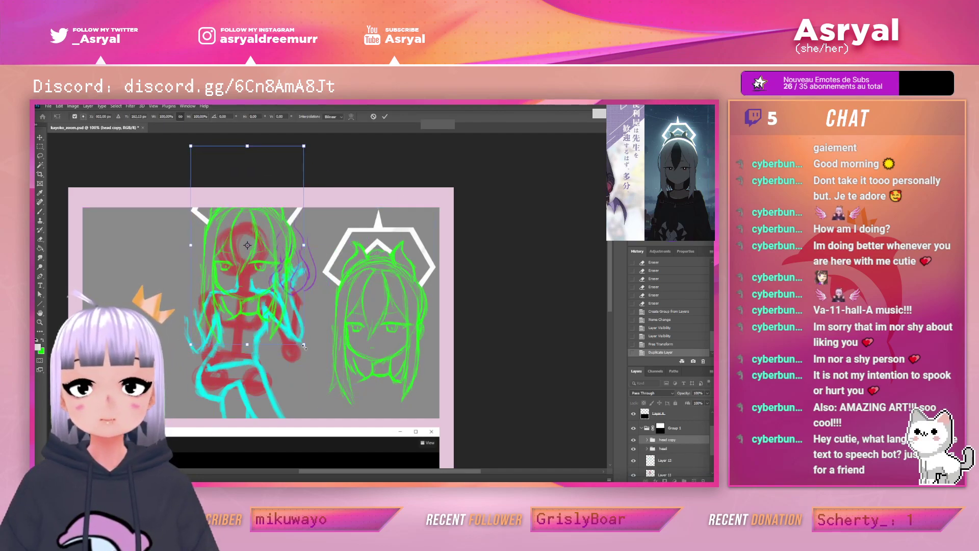
left_click_drag(303, 345, 246, 289)
left_click_drag(232, 231, 245, 254)
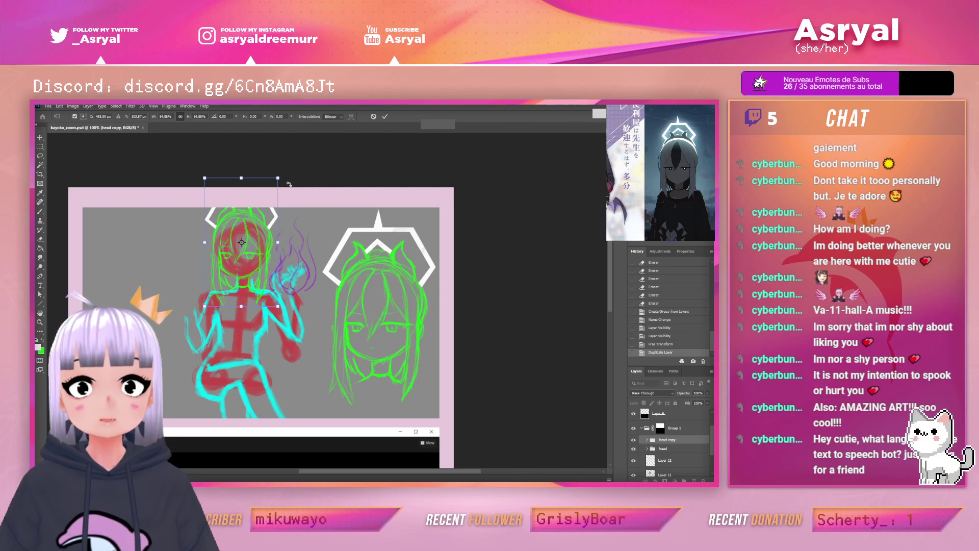
Reduce the head copy to about 61%, align it with the figure's red head and nudge it slightly right
left_click_drag(279, 177, 265, 202)
left_click_drag(245, 220, 253, 219)
left_click(375, 117)
mouse_move(368, 208)
left_mouse_down()
mouse_move(420, 220)
mouse_move(320, 225)
left_mouse_up()
key("ctrl+t")
left_click_drag(301, 220, 320, 244)
left_click_drag(299, 176, 299, 199)
left_click_drag(317, 238, 320, 235)
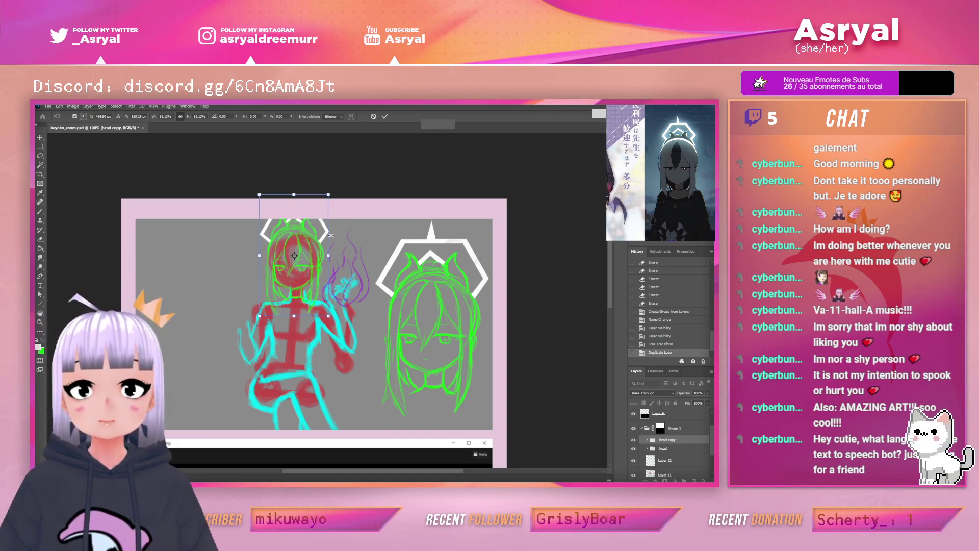
key("Right")
key("Right")
key("Right")
key("Right")
key("Right")
key("Right")
left_click(385, 117)
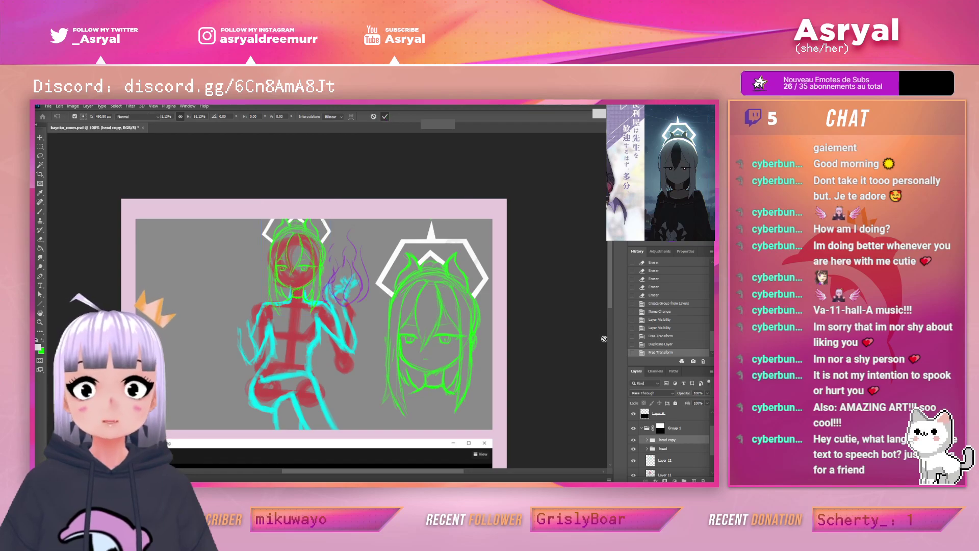
Select the head copy, head, Layer 12 and Layer 11 together and reposition the whole sketch with Free Transform
scroll(674, 428, "up", 2)
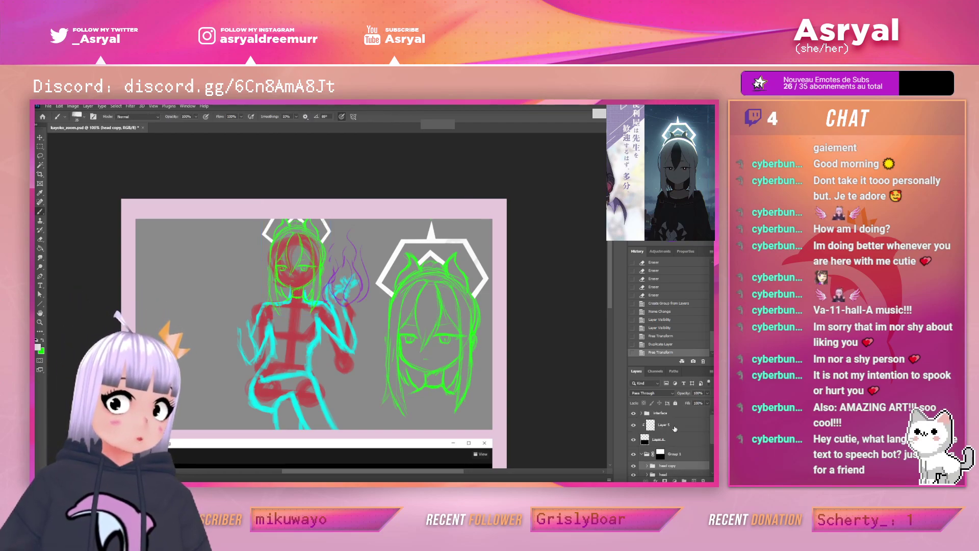
scroll(666, 434, "down", 2)
left_click(634, 428)
left_click(634, 428)
scroll(681, 432, "down", 3)
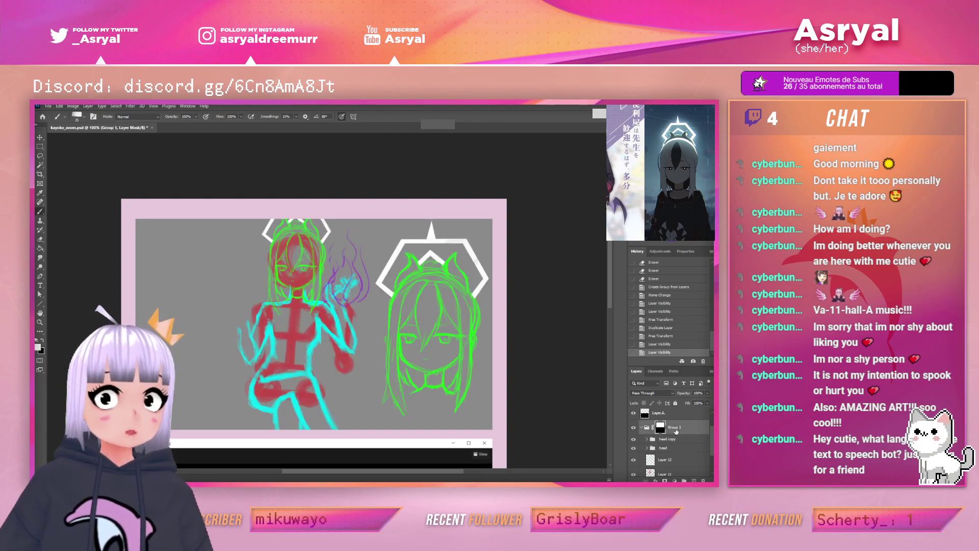
left_click(665, 441, "shift")
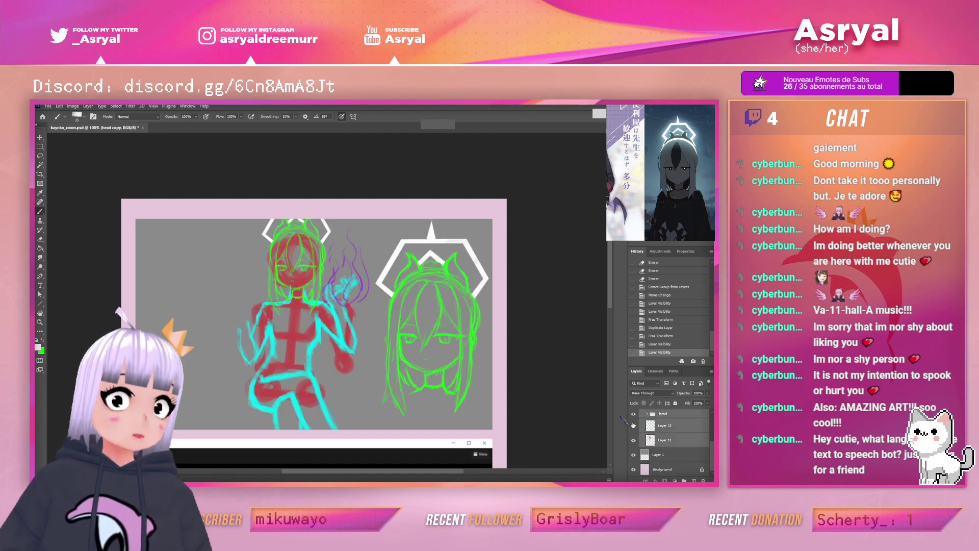
key("ctrl+t")
mouse_move(360, 268)
left_mouse_down()
mouse_move(356, 280)
mouse_move(459, 247)
mouse_move(429, 268)
mouse_move(481, 253)
mouse_move(306, 258)
mouse_move(410, 256)
mouse_move(419, 244)
mouse_move(442, 252)
mouse_move(449, 231)
left_mouse_up()
left_click(385, 116)
key("z")
key("b")
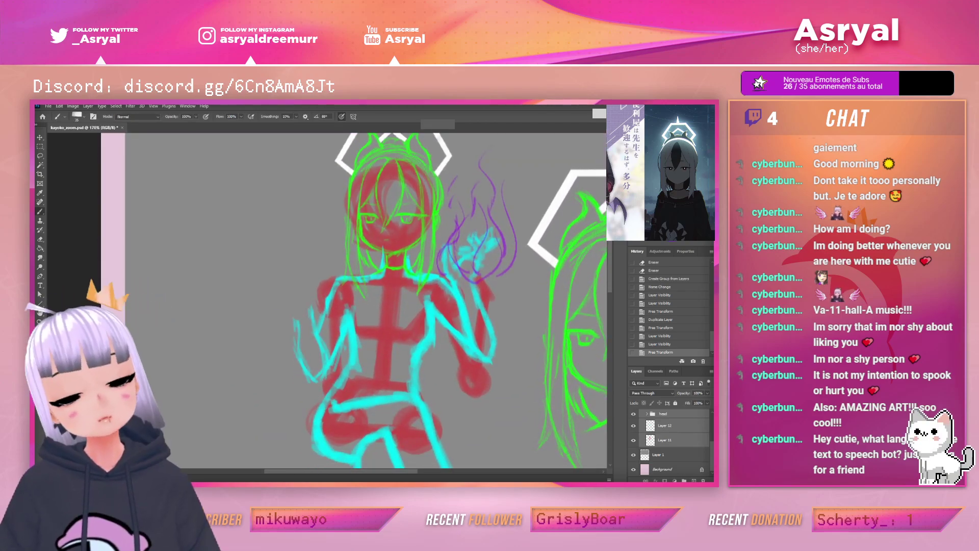
Select Layer 12 and hide and show it to check the cyan body sketch
scroll(668, 433, "up", 3)
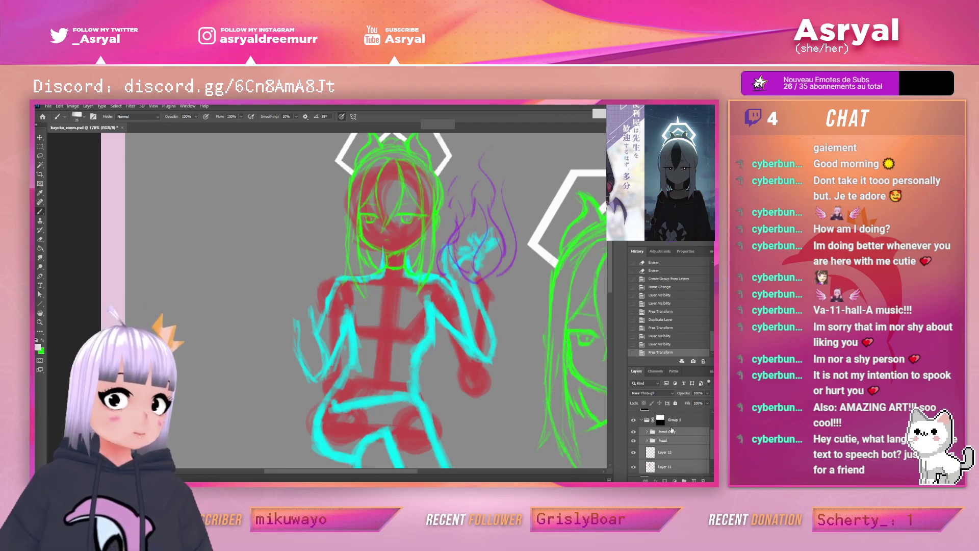
left_click(665, 454)
left_click(634, 453)
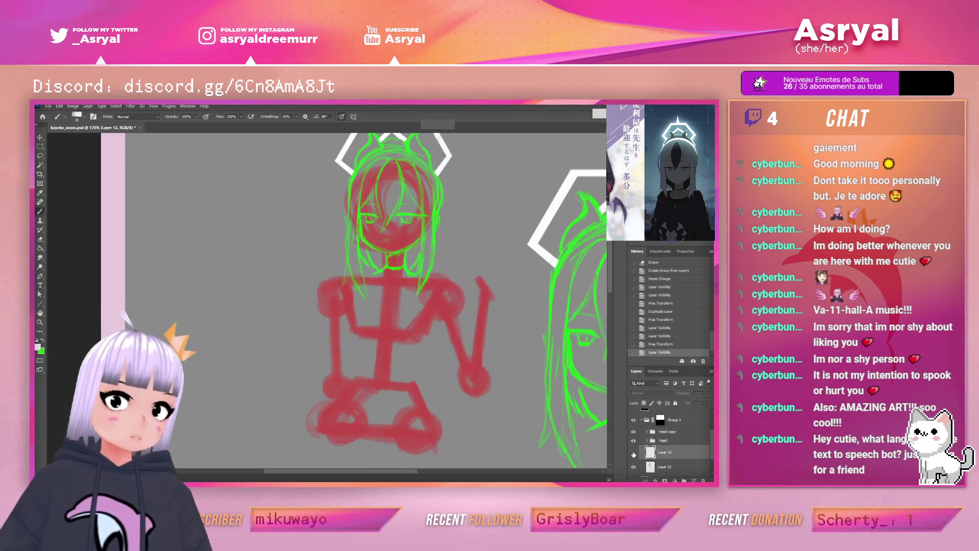
left_click(634, 453)
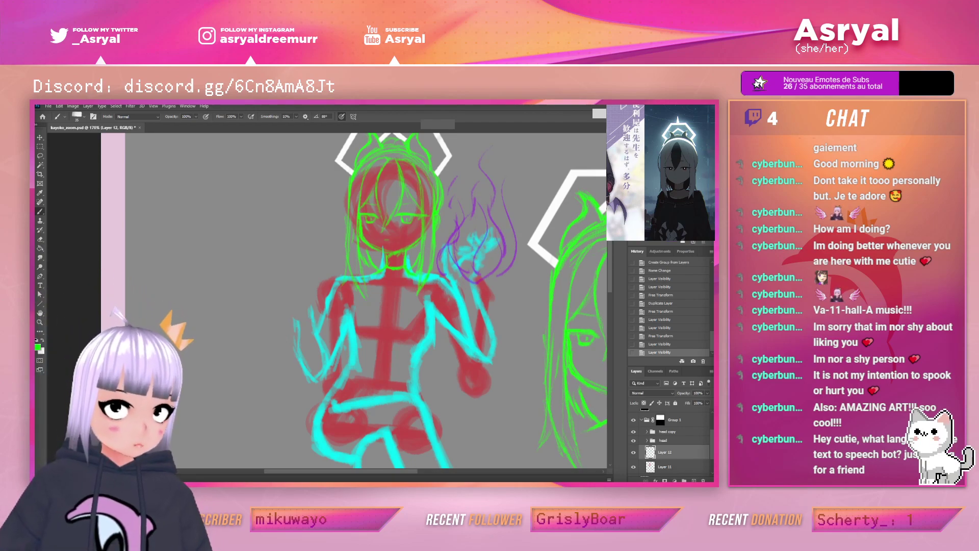
Try redrawing the empty raised hand's outline in cyan with a smaller brush
left_click_drag(317, 329, 310, 289)
key("ctrl+z")
key("bracketleft")
key("bracketleft")
key("bracketleft")
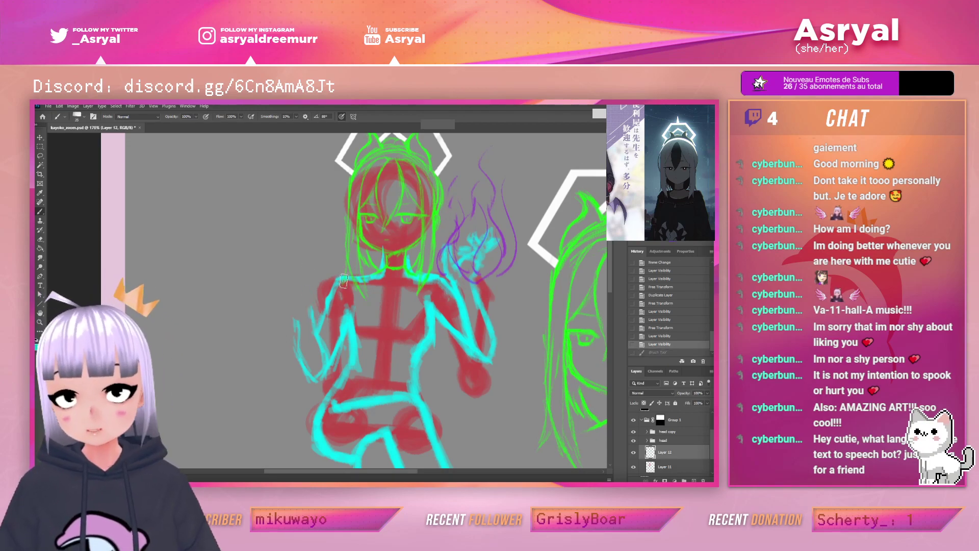
mouse_move(315, 322)
left_mouse_down()
mouse_move(306, 282)
mouse_move(326, 344)
mouse_move(296, 347)
left_mouse_up()
mouse_move(293, 301)
left_mouse_down()
mouse_move(298, 359)
mouse_move(319, 382)
left_mouse_up()
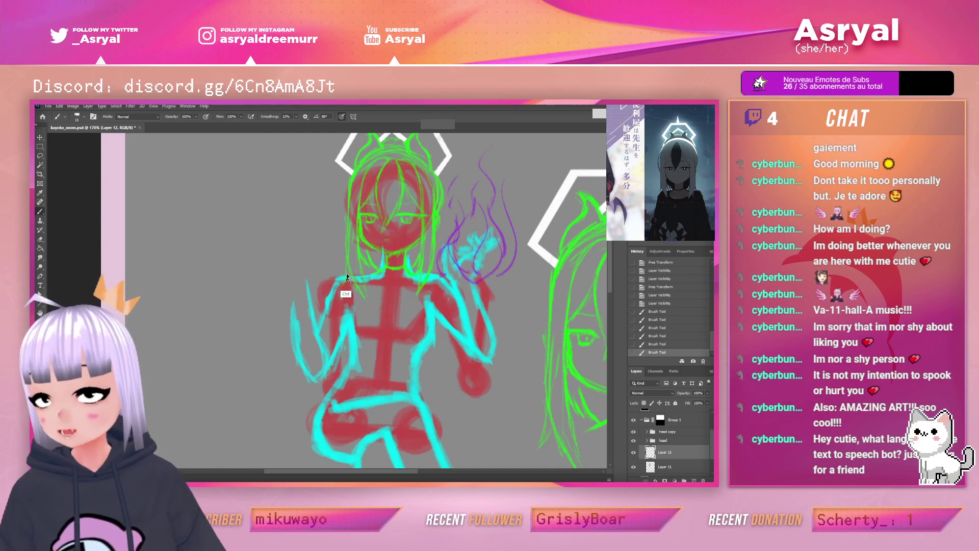
Undo the cyan hand strokes and return the history to the state before them, with Layer 12 shown
key("ctrl+z")
key("ctrl+z")
key("ctrl+z")
key("ctrl+z")
key("ctrl+z")
key("ctrl+z")
key("ctrl+z")
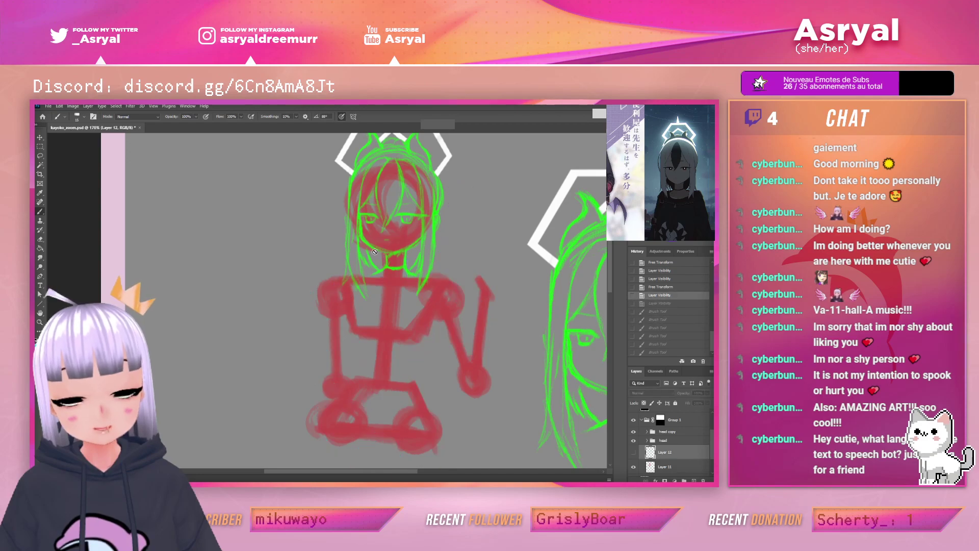
key("ctrl+y")
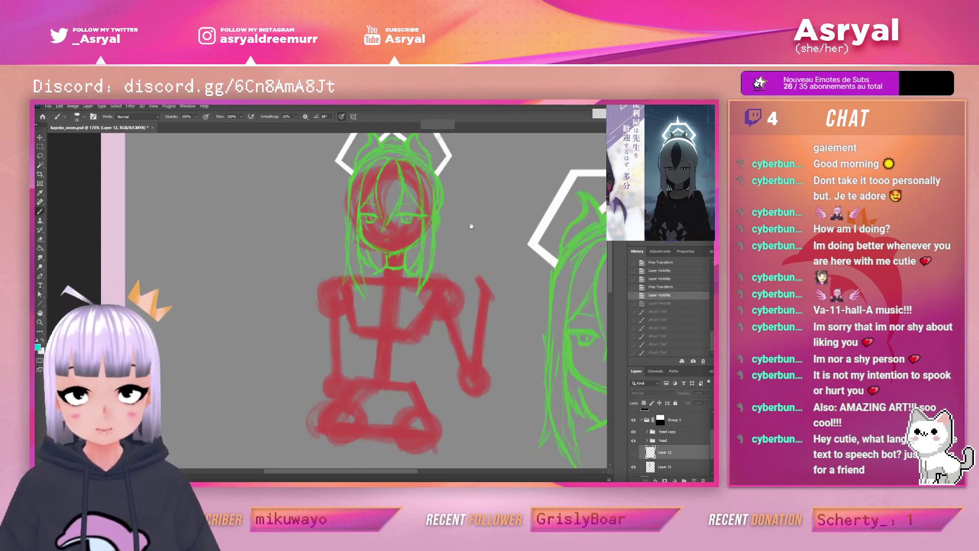
left_click(670, 303)
left_click(672, 311)
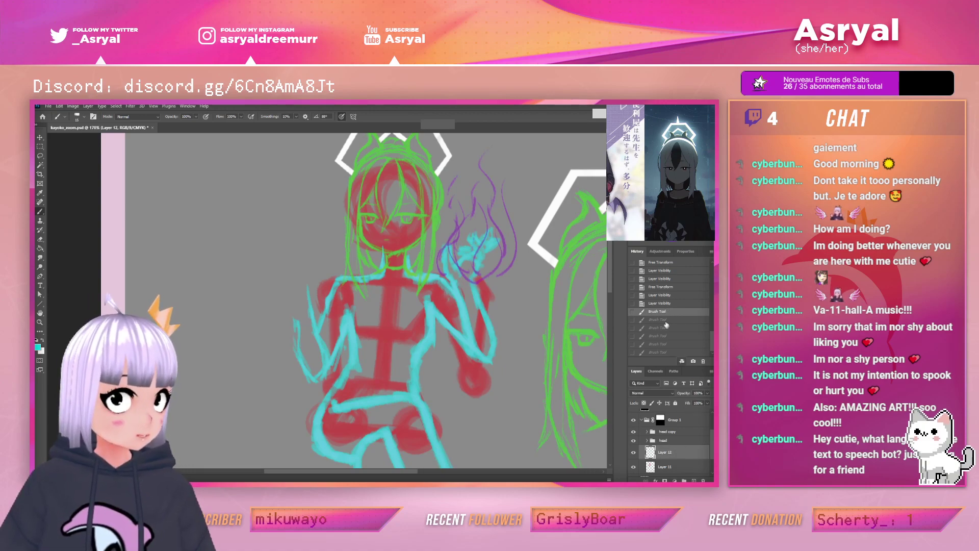
left_click(657, 287)
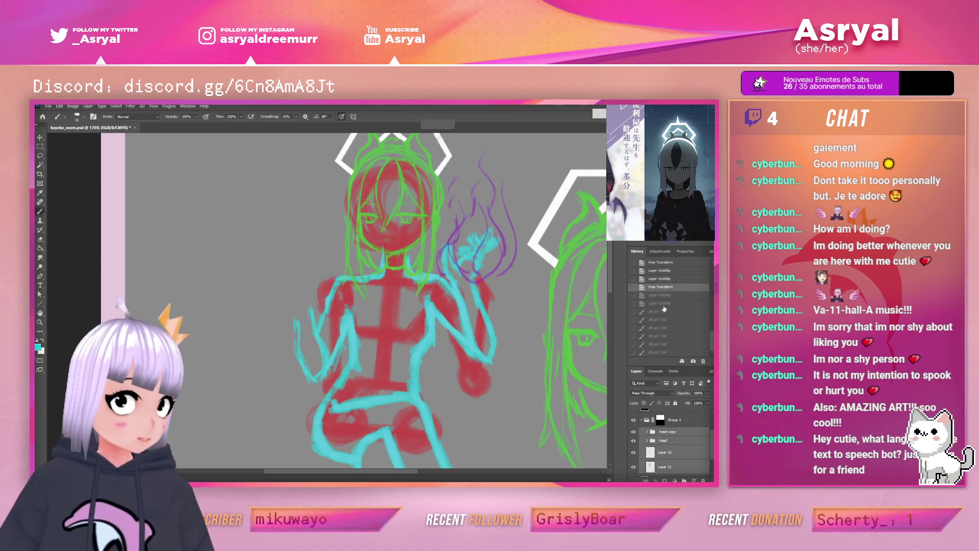
left_click(662, 304)
key("ctrl+y")
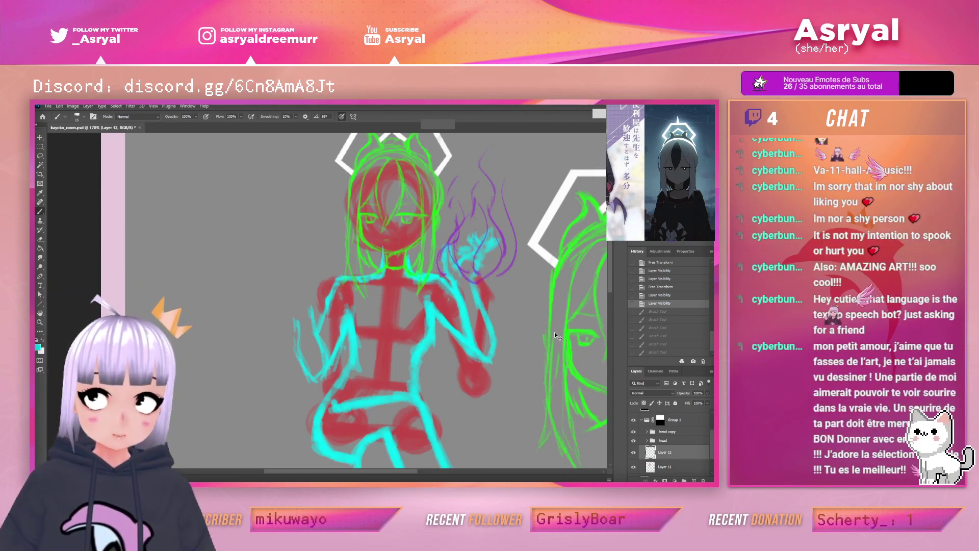
Toggle the CMYK proof colours on and off
key("ctrl+y")
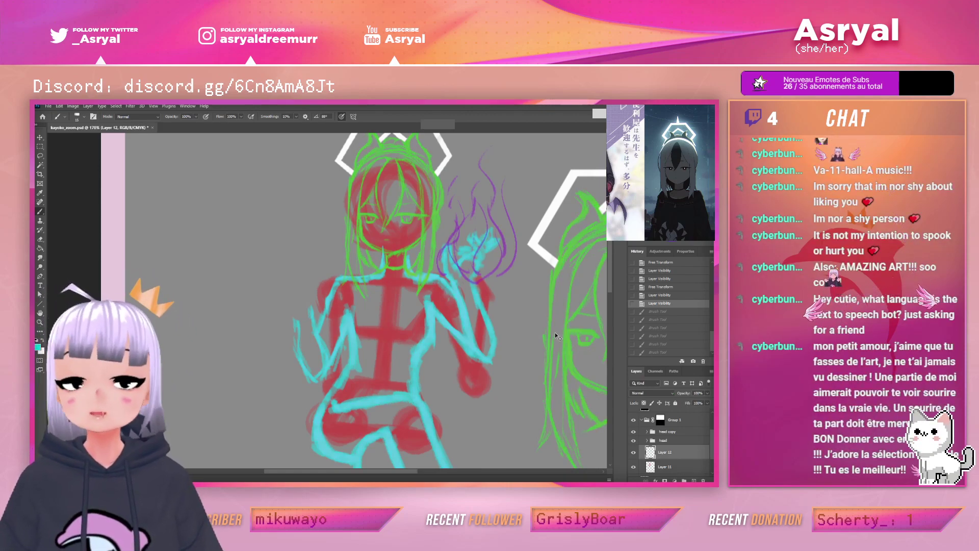
key("ctrl+y")
key("ctrl+y")
key("ctrl+y")
key("ctrl+y")
key("ctrl+y")
key("ctrl+y")
key("ctrl+y")
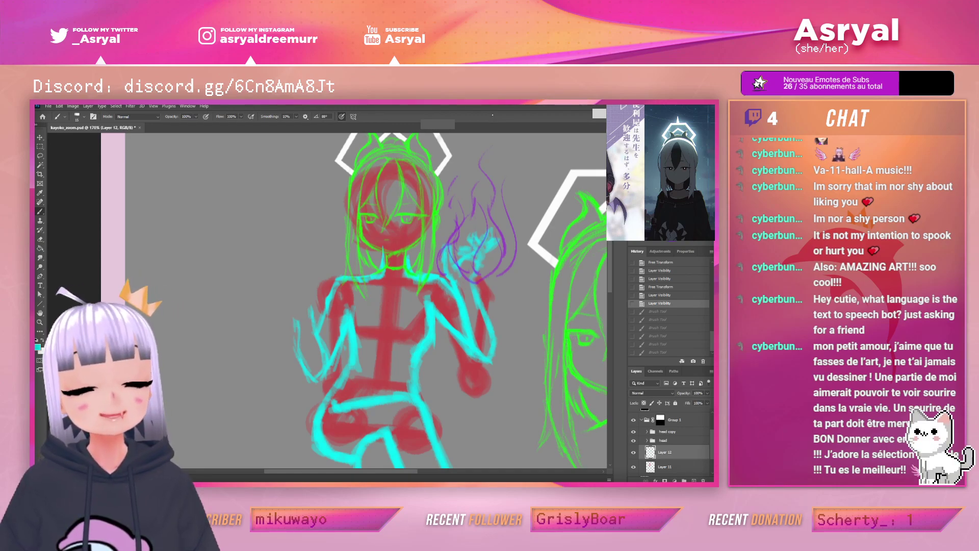
Check the visibility of Layer 12 and add a new empty layer above it
left_click_drag(493, 229, 455, 257)
key("ctrl+space")
key("b")
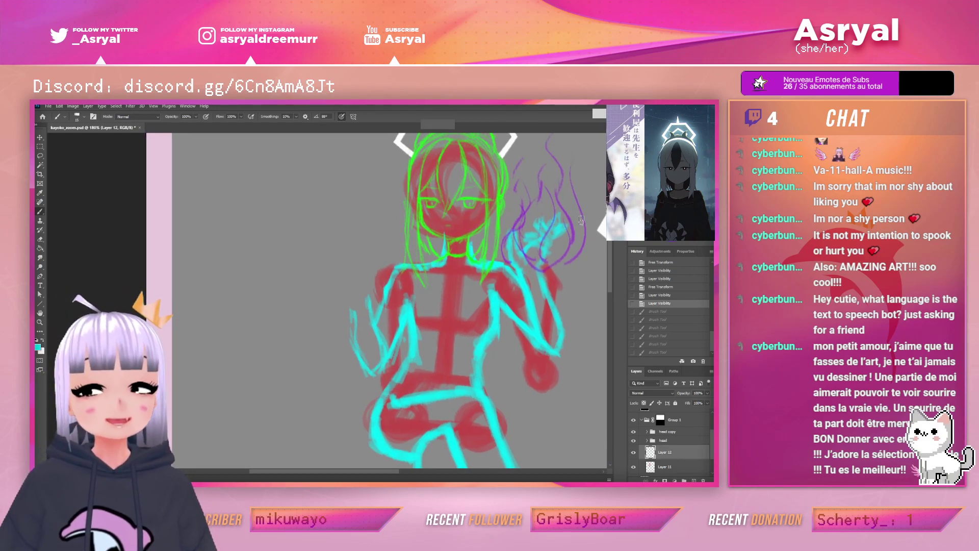
key("y")
key("z")
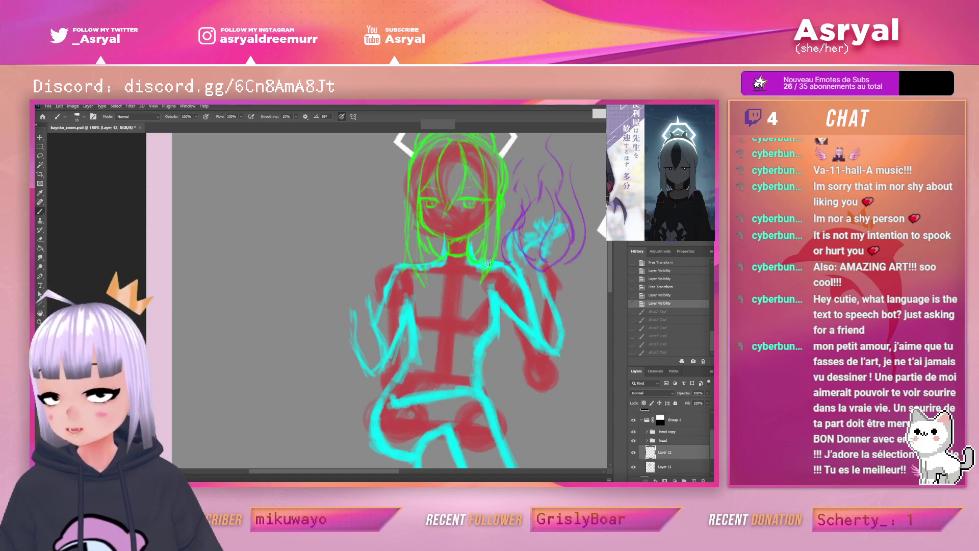
left_click_drag(428, 284, 431, 284)
key("b")
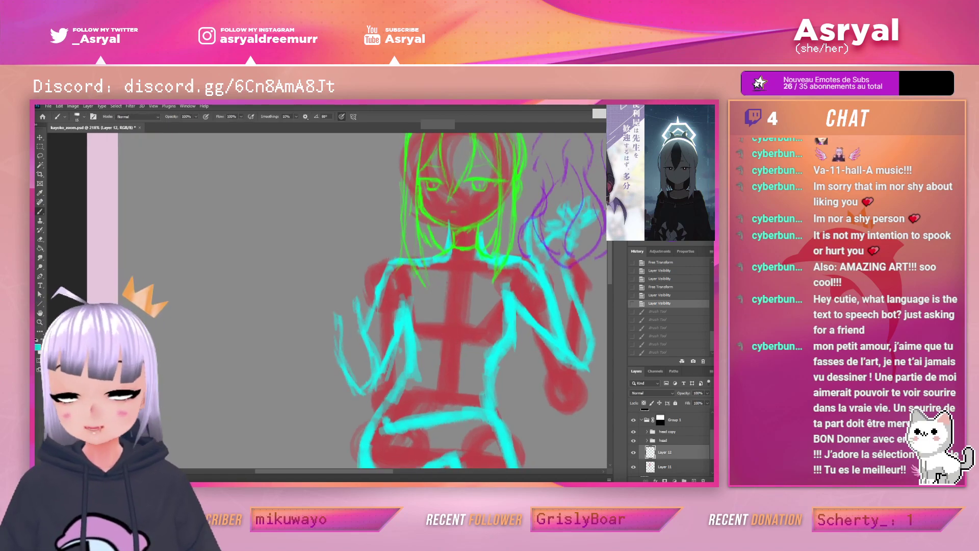
left_click(633, 452)
left_click(633, 453)
left_click(694, 481)
Sketch the rounded end and the upper and lower edges of a large, slanted cyan form in the empty area beside the figure
key("z")
left_click_drag(505, 228, 432, 303)
mouse_move(419, 280)
left_mouse_down()
mouse_move(475, 261)
mouse_move(461, 262)
left_mouse_up()
key("b")
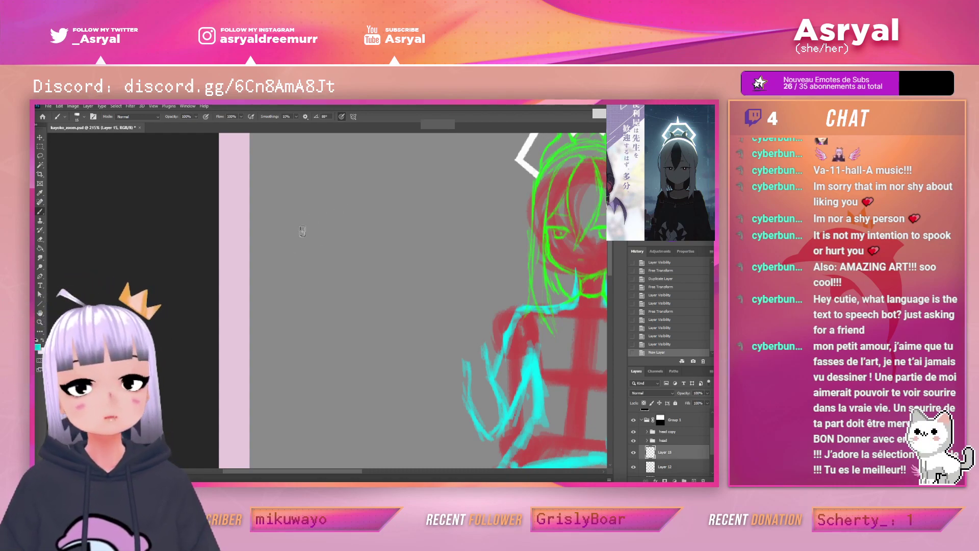
left_click_drag(281, 248, 323, 209)
mouse_move(288, 232)
left_mouse_down()
mouse_move(336, 210)
mouse_move(347, 230)
left_mouse_up()
mouse_move(280, 249)
left_mouse_down()
mouse_move(294, 275)
mouse_move(374, 297)
left_mouse_up()
mouse_move(326, 212)
left_mouse_down()
mouse_move(402, 244)
mouse_move(473, 242)
left_mouse_up()
left_click_drag(383, 231, 442, 238)
left_click_drag(357, 293, 434, 311)
Close the rounded near end of the slanted cyan form and add a curved contour line inside that end
mouse_move(449, 273)
left_mouse_down()
mouse_move(486, 297)
mouse_move(433, 314)
mouse_move(487, 301)
mouse_move(473, 250)
mouse_move(485, 259)
mouse_move(482, 306)
left_mouse_up()
left_click_drag(468, 241, 489, 262)
mouse_move(443, 309)
left_mouse_down()
mouse_move(461, 302)
mouse_move(433, 306)
left_mouse_up()
mouse_move(431, 306)
left_mouse_down()
mouse_move(474, 250)
mouse_move(437, 284)
left_mouse_up()
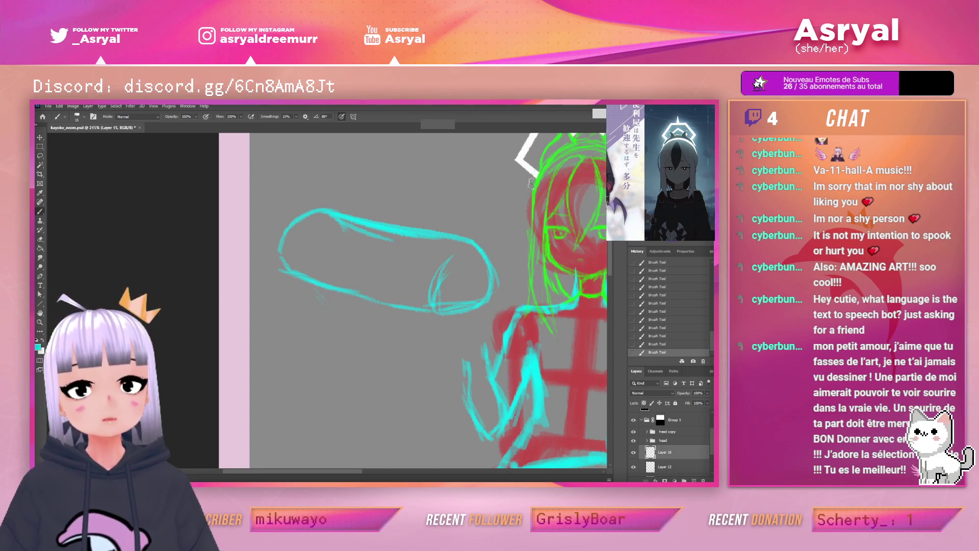
Try to sketch a supporting palm beneath the cyan form, with finger lines rising across its far end
left_click_drag(317, 294, 384, 320)
left_click_drag(346, 276, 379, 291)
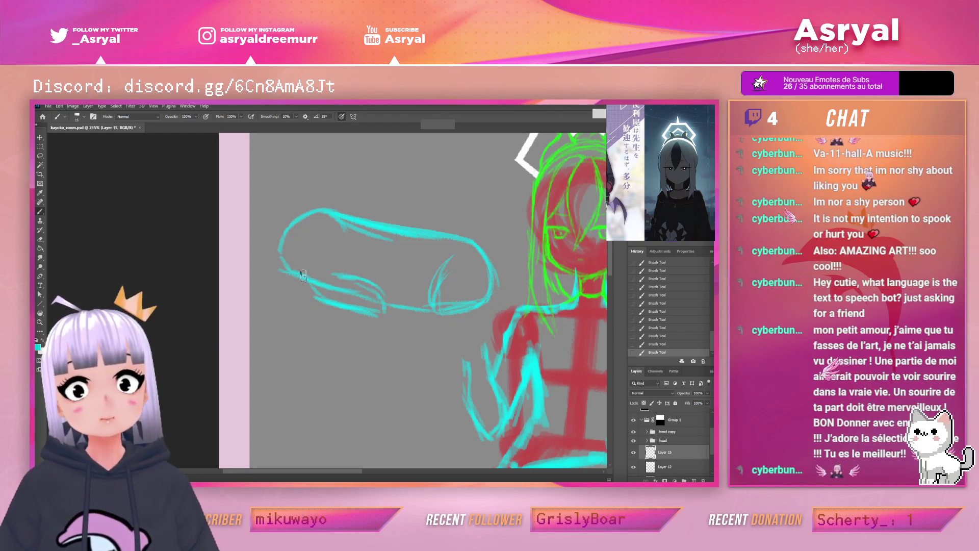
left_click_drag(311, 281, 304, 235)
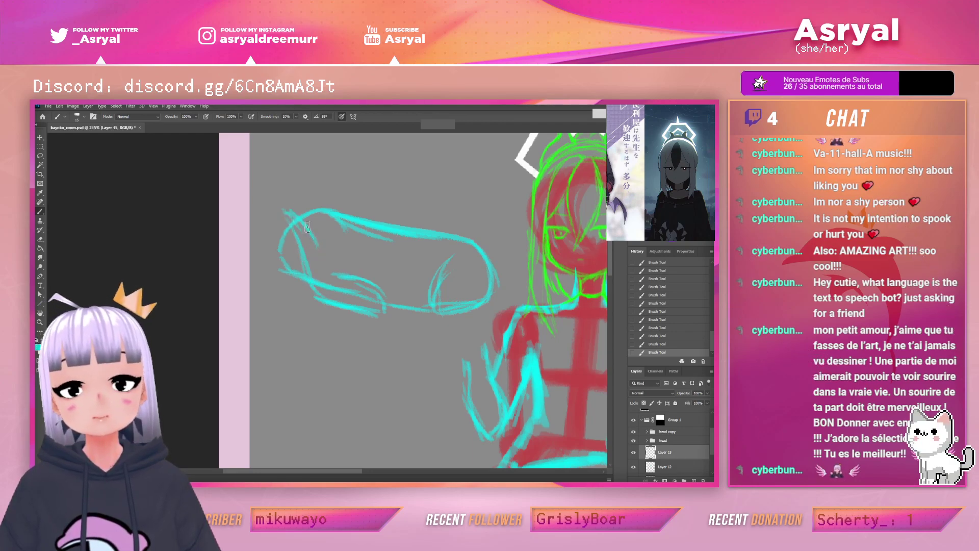
left_click_drag(316, 240, 339, 279)
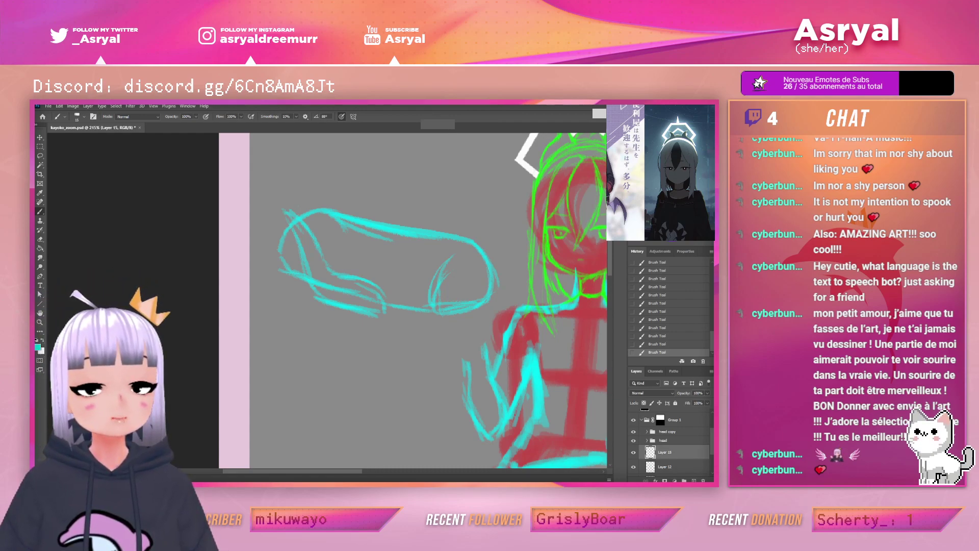
Step back through the history to remove the palm and finger strokes drawn around the cyan form
left_click(663, 345)
left_click(662, 319)
left_click(662, 295)
scroll(666, 311, "up", 1)
left_click(667, 293)
scroll(665, 286, "up", 1)
left_click(662, 317)
scroll(663, 315, "up", 1)
left_click(663, 289)
scroll(664, 299, "up", 1)
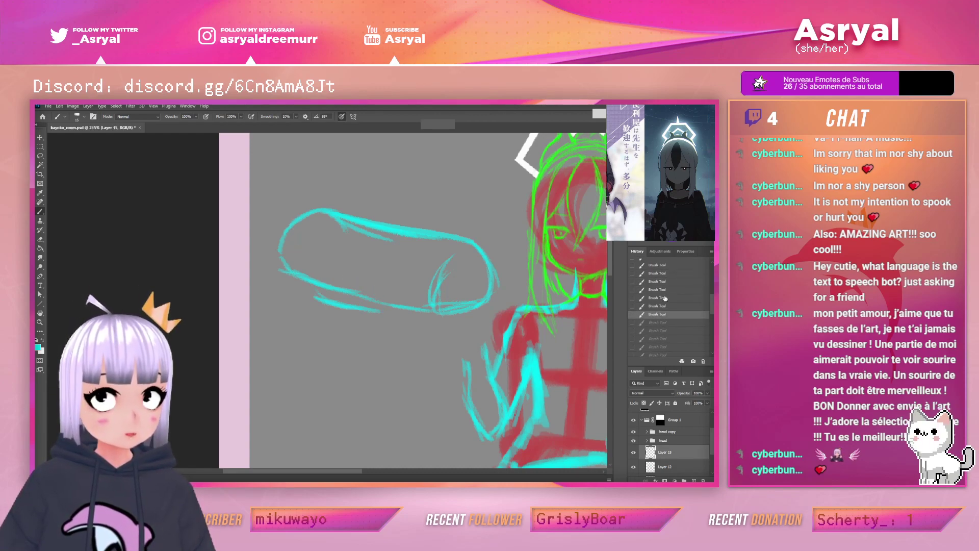
left_click(663, 301)
scroll(666, 317, "down", 1)
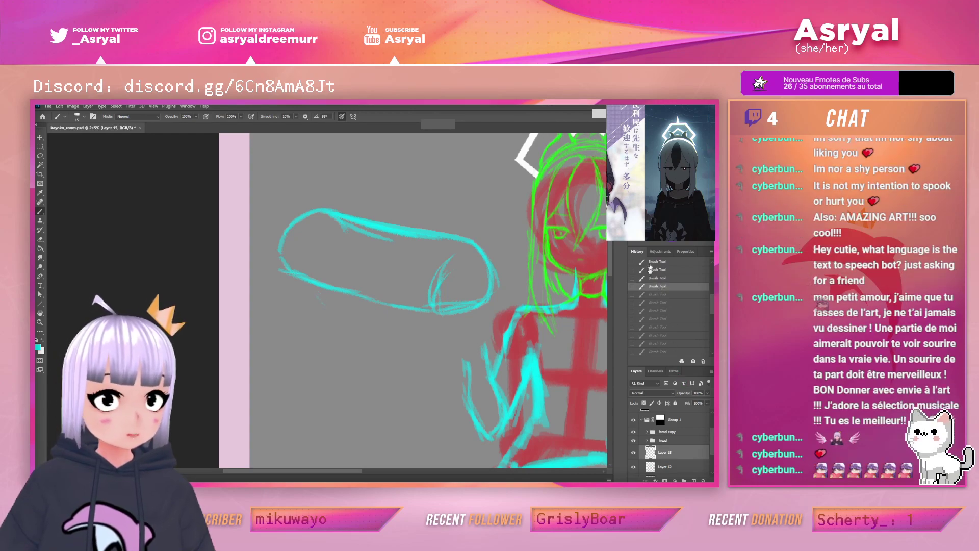
key("ctrl+z")
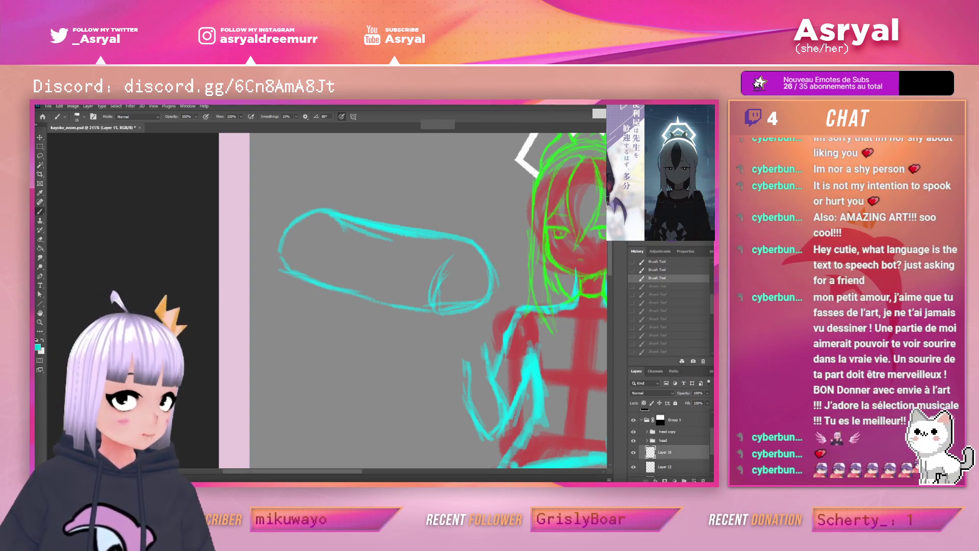
Add a new layer above the cyan form and sketch the supporting hand's underside, wrist and forearm beneath it
left_click(694, 480)
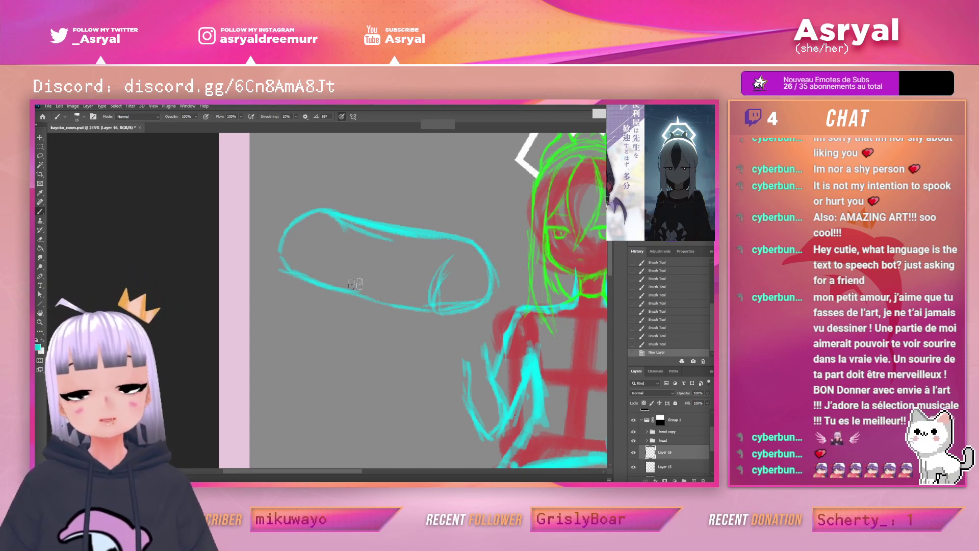
left_click_drag(320, 296, 410, 325)
left_click_drag(352, 312, 421, 328)
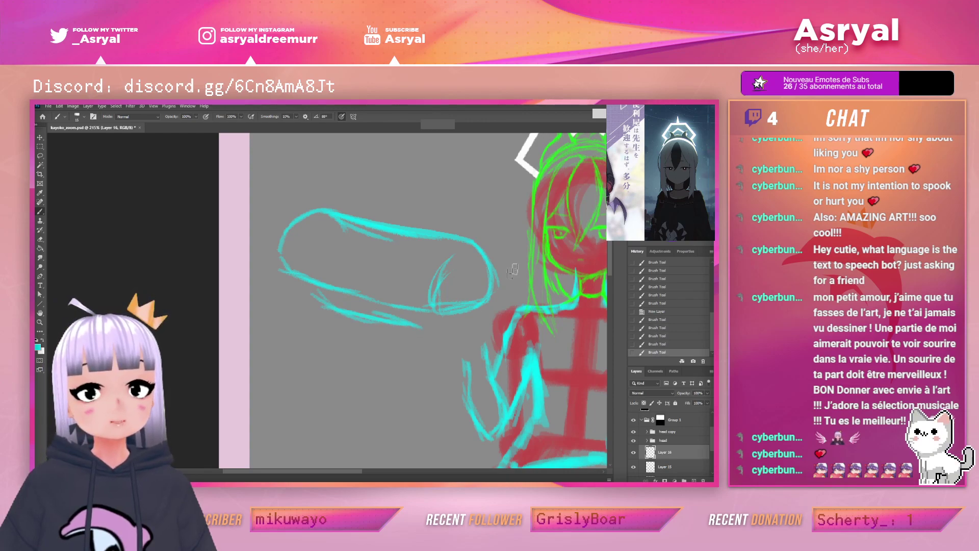
mouse_move(361, 263)
left_mouse_down()
mouse_move(423, 272)
mouse_move(393, 273)
mouse_move(446, 287)
mouse_move(444, 307)
mouse_move(452, 295)
mouse_move(462, 303)
mouse_move(463, 342)
mouse_move(424, 343)
mouse_move(430, 371)
mouse_move(469, 334)
mouse_move(467, 354)
mouse_move(428, 387)
left_mouse_up()
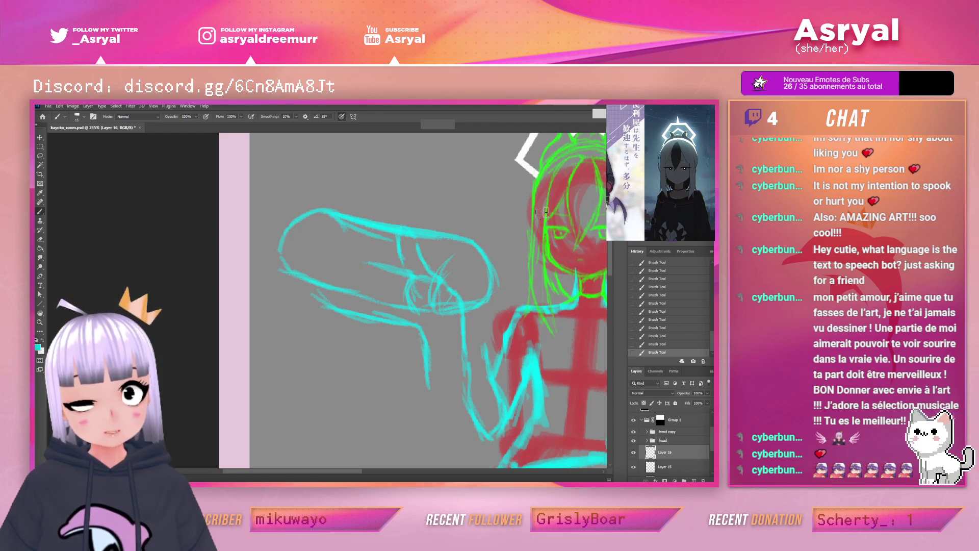
Rework the thumb base lines and try long fingers lying across the form toward its far end
key("e")
left_click_drag(433, 287, 433, 295)
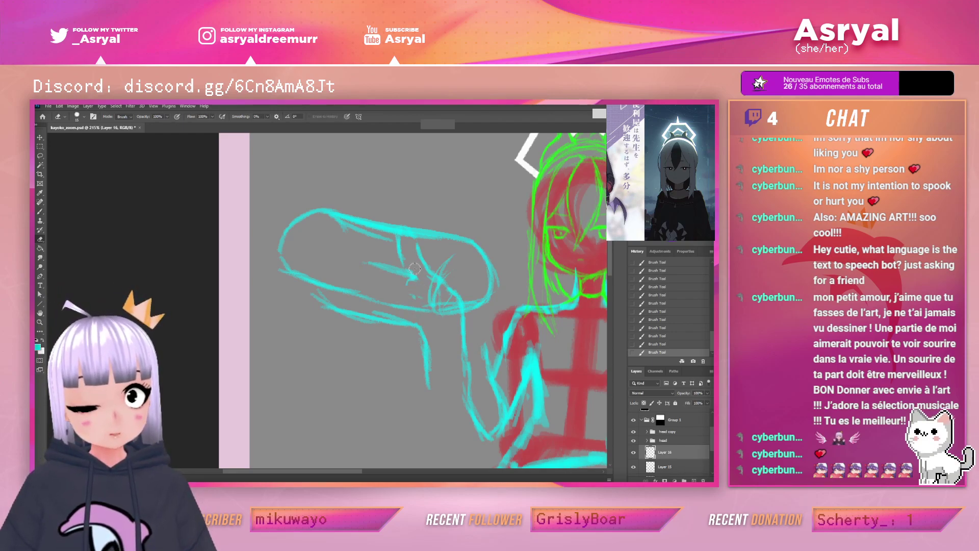
left_click_drag(428, 298, 404, 283)
key("b")
mouse_move(405, 279)
left_mouse_down()
mouse_move(421, 275)
mouse_move(396, 289)
mouse_move(427, 281)
left_mouse_up()
mouse_move(371, 259)
left_mouse_down()
mouse_move(320, 252)
mouse_move(340, 253)
mouse_move(330, 247)
mouse_move(320, 253)
mouse_move(363, 276)
left_mouse_up()
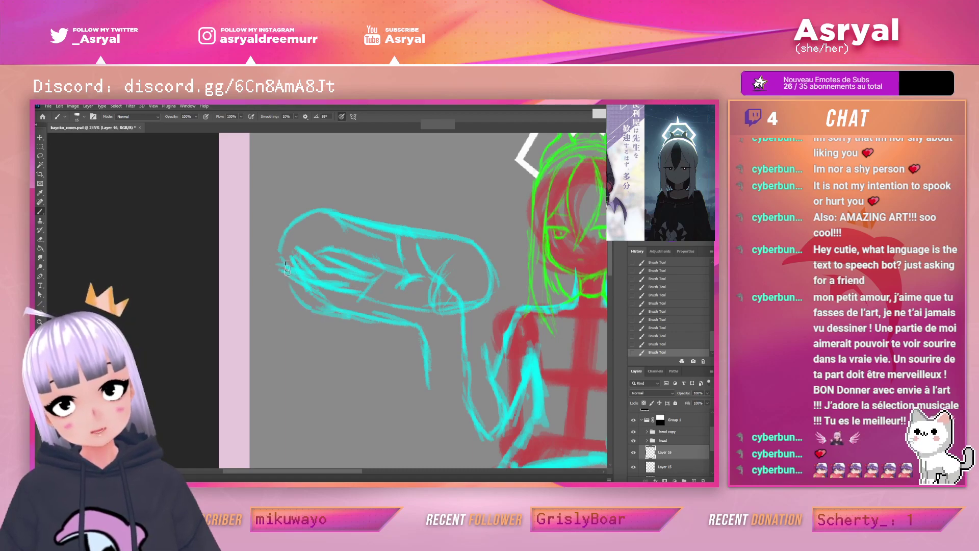
Try an outline around the fingertips at the form's far end, erasing it along with the outer finger lines
mouse_move(292, 271)
left_mouse_down()
mouse_move(294, 294)
mouse_move(290, 260)
mouse_move(309, 268)
mouse_move(293, 256)
mouse_move(310, 292)
mouse_move(367, 306)
left_mouse_up()
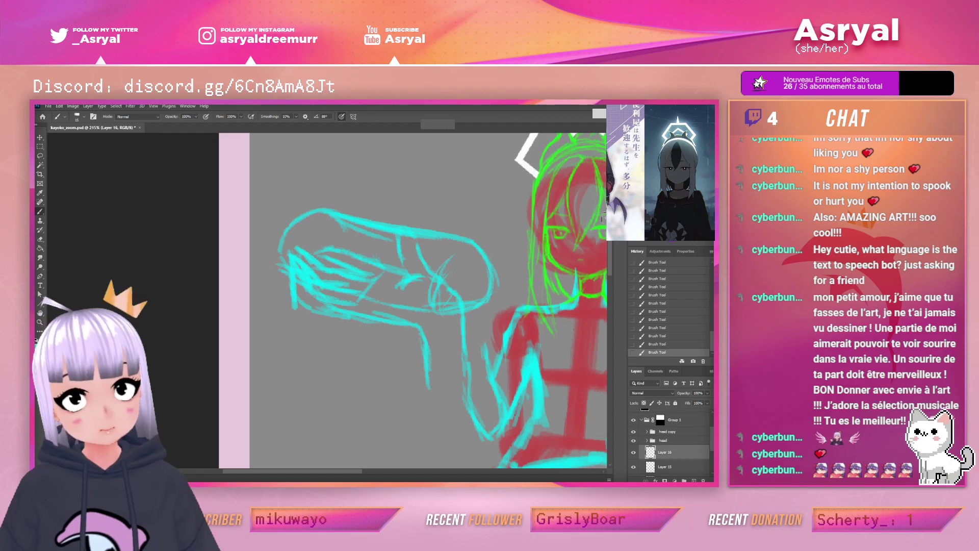
key("e")
left_click_drag(290, 256, 299, 321)
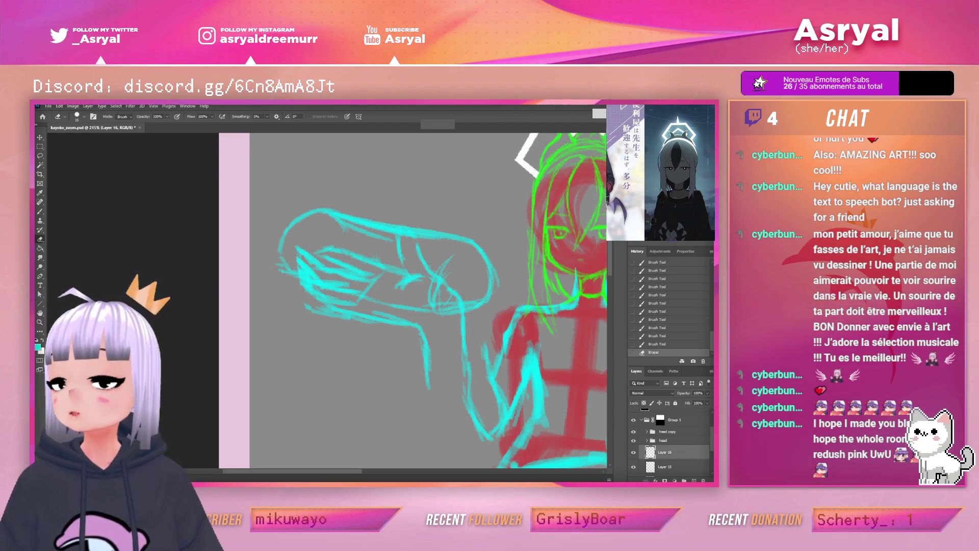
left_click_drag(339, 299, 293, 257)
key("b")
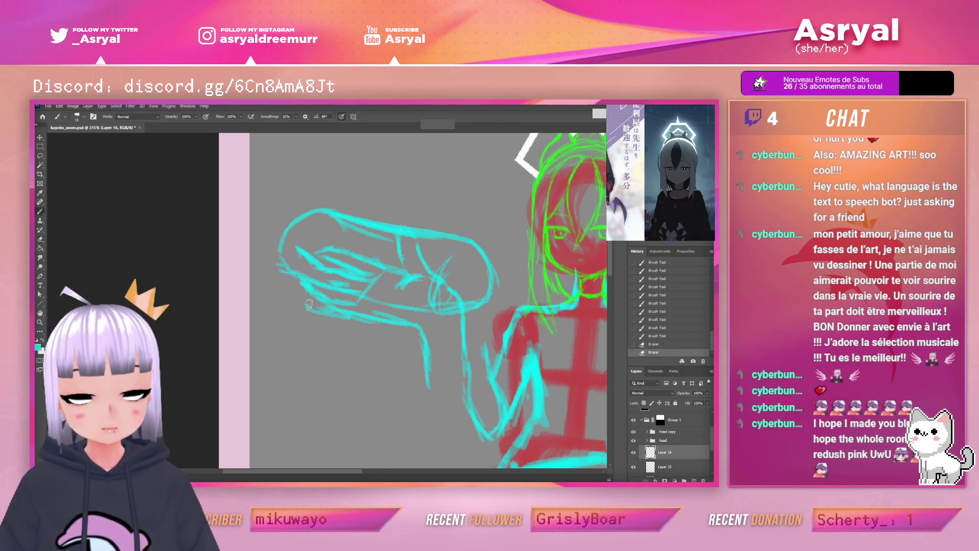
key("e")
left_click_drag(303, 281, 353, 304)
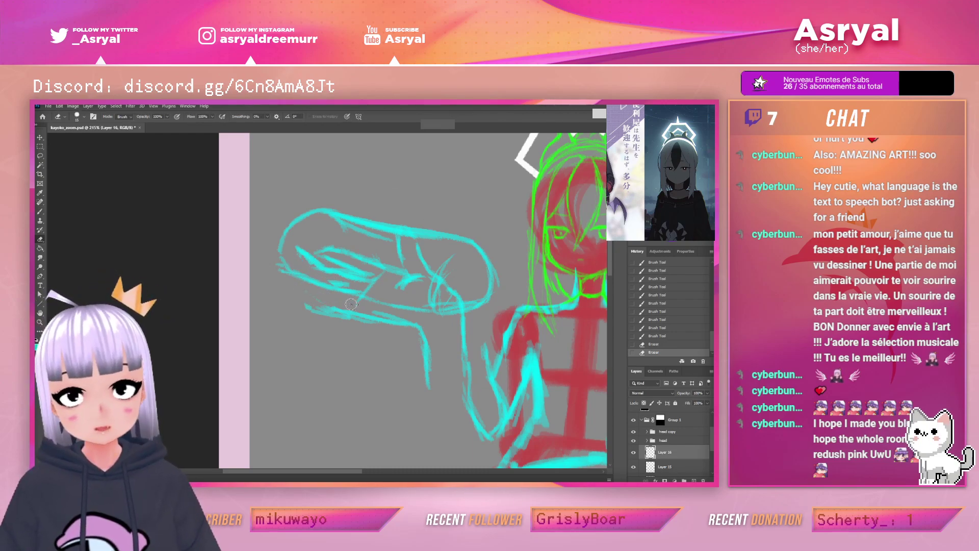
Draw a raised thumb and the palm edge at the form's far end, and erase the long inner finger lines
key("b")
mouse_move(311, 274)
left_mouse_down()
mouse_move(316, 316)
mouse_move(316, 304)
mouse_move(331, 313)
left_mouse_up()
left_click_drag(326, 315, 357, 327)
mouse_move(315, 270)
left_mouse_down()
mouse_move(332, 301)
mouse_move(316, 261)
mouse_move(334, 297)
mouse_move(370, 301)
left_mouse_up()
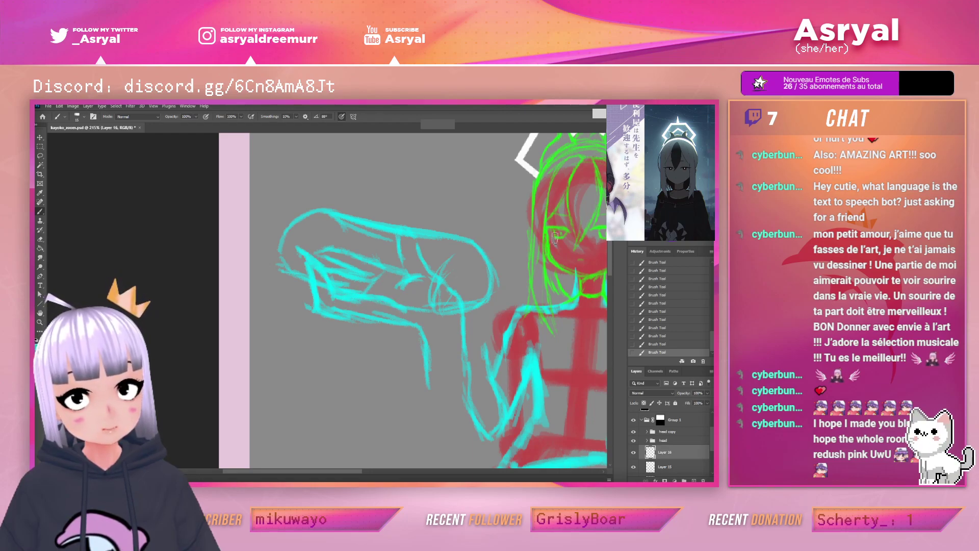
key("e")
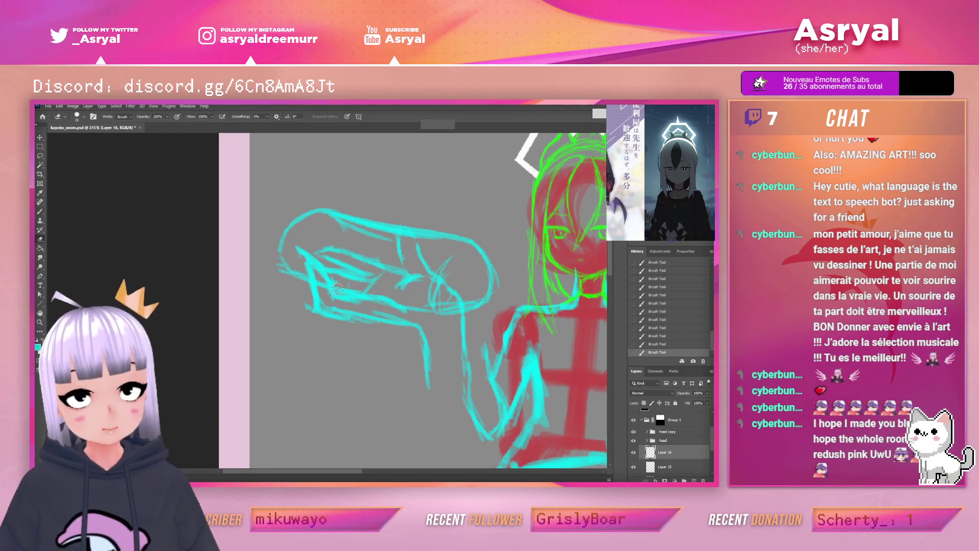
mouse_move(323, 261)
left_mouse_down()
mouse_move(341, 282)
mouse_move(351, 277)
mouse_move(333, 246)
mouse_move(342, 290)
mouse_move(369, 255)
mouse_move(347, 253)
mouse_move(408, 286)
left_mouse_up()
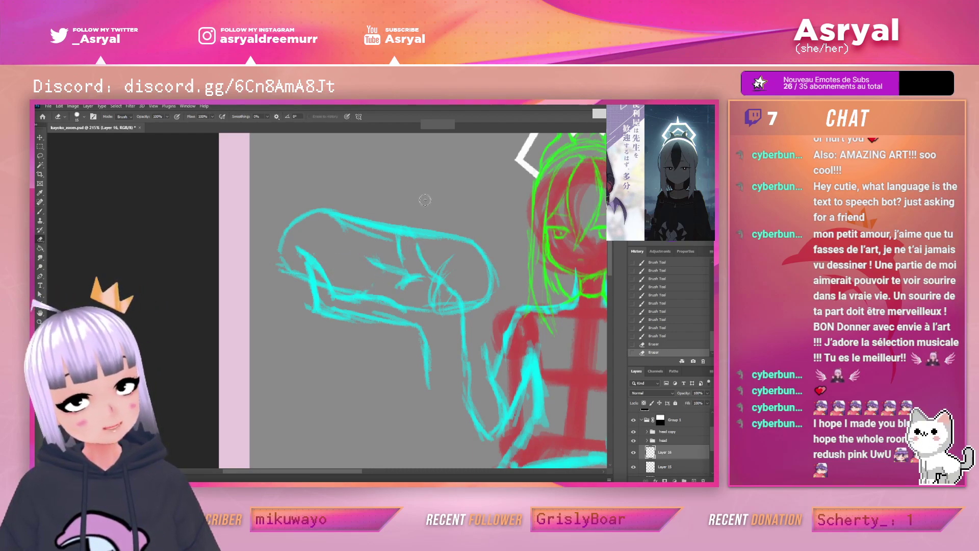
Draw a small fingertip peeking over the middle of the form's upper edge, erasing the finger line below it
key("b")
mouse_move(395, 227)
left_mouse_down()
mouse_move(402, 214)
mouse_move(414, 230)
left_mouse_up()
left_click_drag(396, 223, 413, 228)
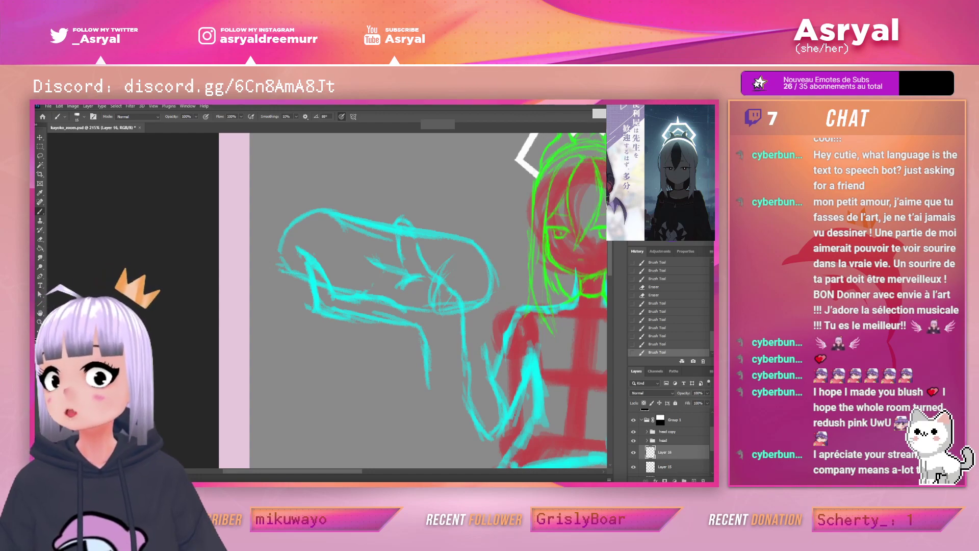
key("e")
mouse_move(402, 259)
left_mouse_down()
mouse_move(412, 212)
mouse_move(402, 216)
mouse_move(410, 229)
mouse_move(403, 217)
left_mouse_up()
key("b")
mouse_move(396, 227)
left_mouse_down()
mouse_move(412, 225)
mouse_move(409, 216)
left_mouse_up()
Erase the remaining hand and wrist lines that cross the inside of the cyan form
key("e")
mouse_move(375, 260)
left_mouse_down()
mouse_move(366, 291)
mouse_move(407, 292)
mouse_move(382, 269)
mouse_move(398, 254)
mouse_move(420, 292)
left_mouse_up()
mouse_move(421, 252)
left_mouse_down()
mouse_move(438, 282)
mouse_move(470, 280)
left_mouse_up()
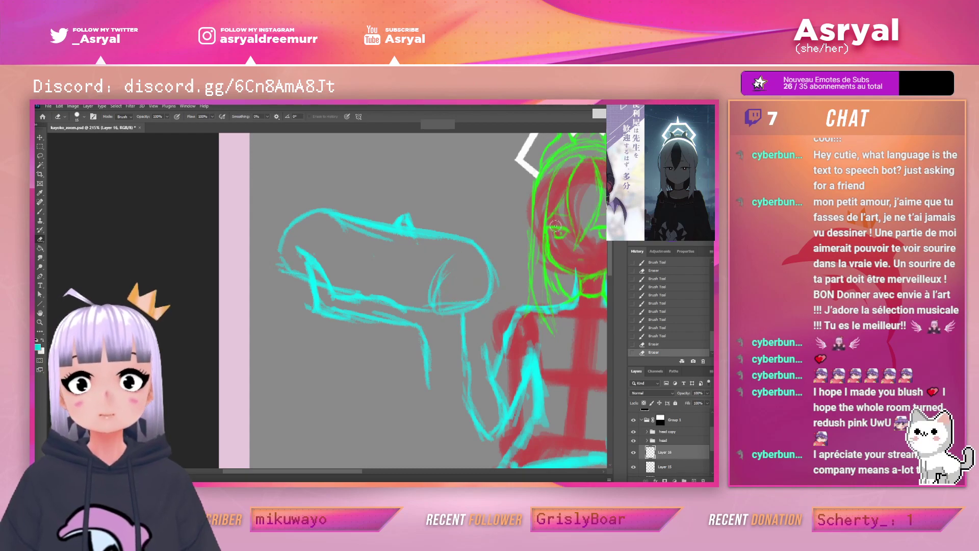
Erase the raised thumb at the form's far end and redraw it slightly closer to the palm with a rounded tip
left_click_drag(312, 258, 314, 325)
mouse_move(308, 251)
left_mouse_down()
mouse_move(336, 298)
mouse_move(332, 312)
left_mouse_up()
key("b")
left_click(325, 306)
mouse_move(332, 307)
left_mouse_down()
mouse_move(369, 312)
mouse_move(321, 281)
mouse_move(308, 254)
mouse_move(319, 256)
left_mouse_up()
key("ctrl+z")
left_click_drag(315, 251, 325, 261)
left_click_drag(319, 253, 331, 279)
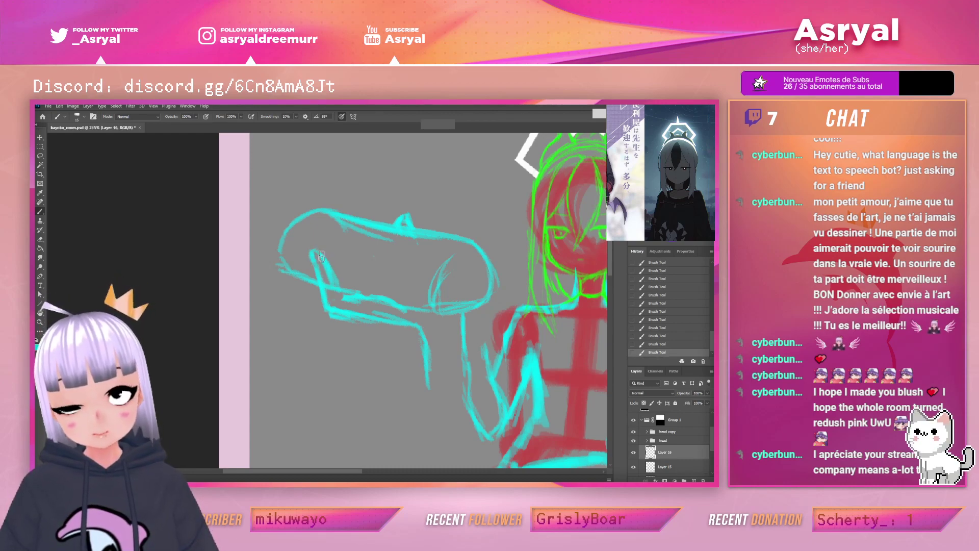
Try a second small fingertip on the form's upper edge beside the existing one, and undo its last strokes
mouse_move(482, 249)
left_mouse_down()
mouse_move(400, 269)
mouse_move(415, 248)
left_mouse_up()
key("b")
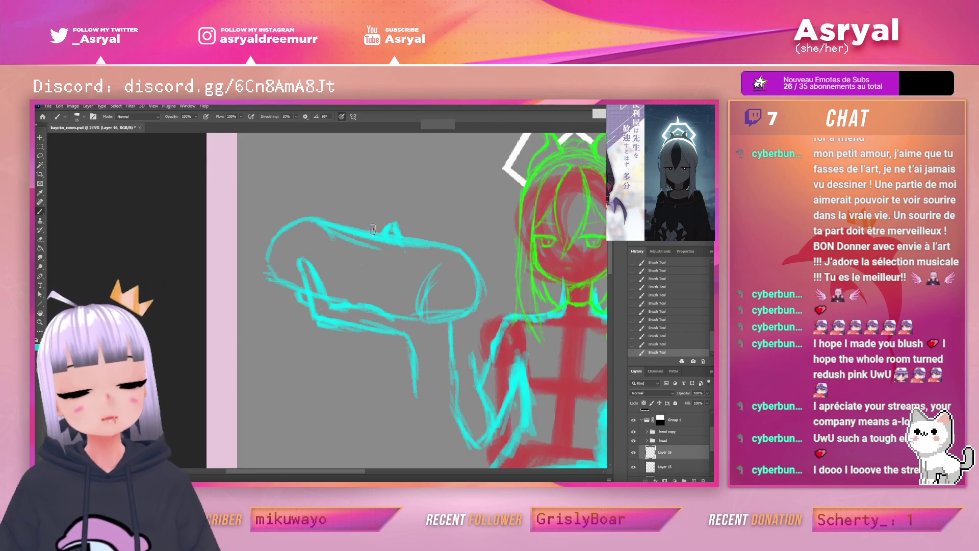
left_click_drag(355, 227, 366, 231)
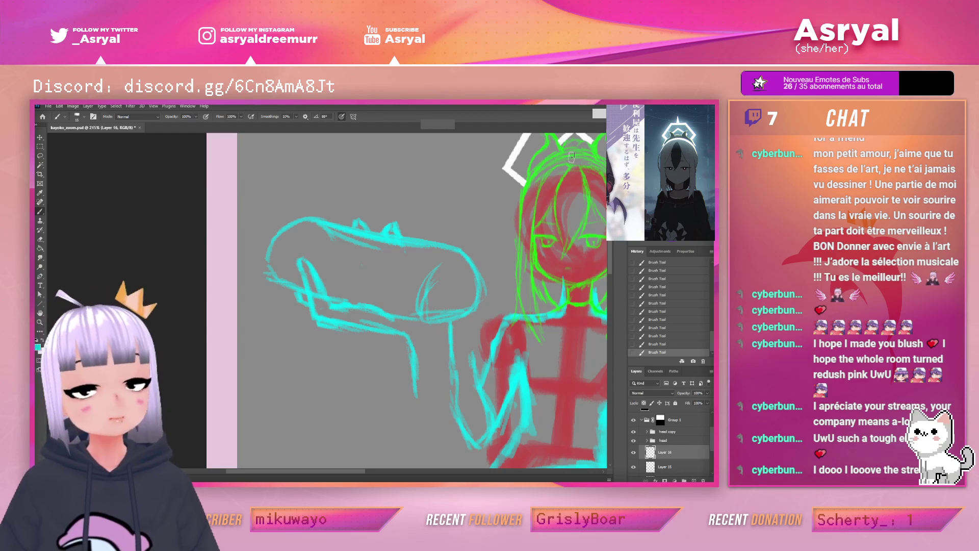
key("ctrl+z")
key("ctrl+z")
key("ctrl+z")
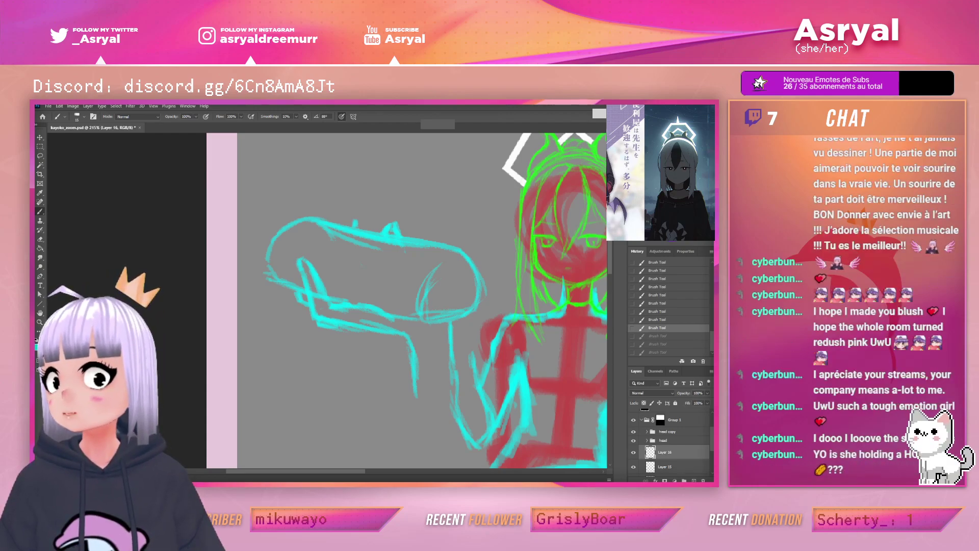
Add a short cyan stroke near the wrist, along the lower edge of the form
key("z")
mouse_move(467, 249)
left_mouse_down()
mouse_move(408, 249)
mouse_move(467, 243)
mouse_move(403, 271)
mouse_move(420, 261)
left_mouse_up()
key("b")
left_click_drag(376, 311, 398, 305)
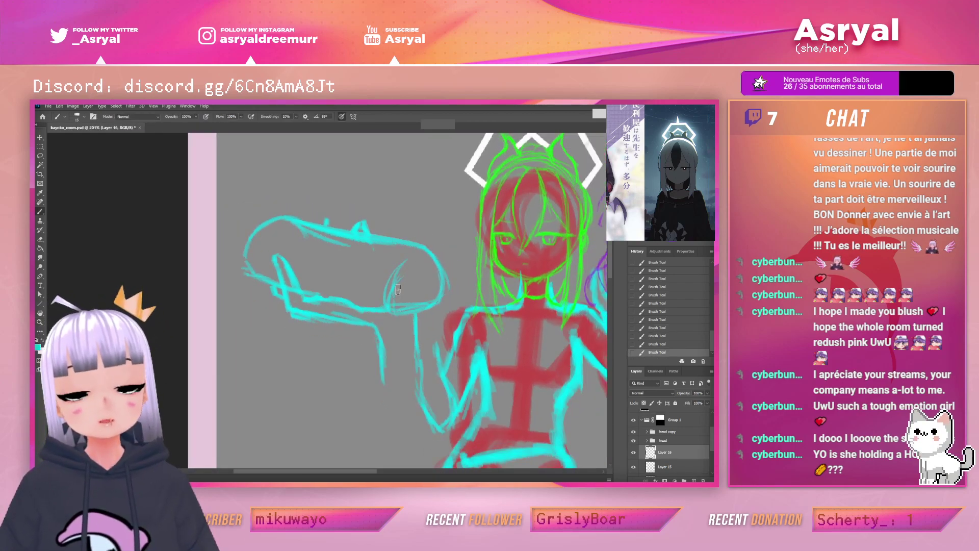
Check the reference images and erase the leftover second fingertip stroke from the form's upper edge
scroll(660, 176, "down", 5)
scroll(661, 176, "up", 3)
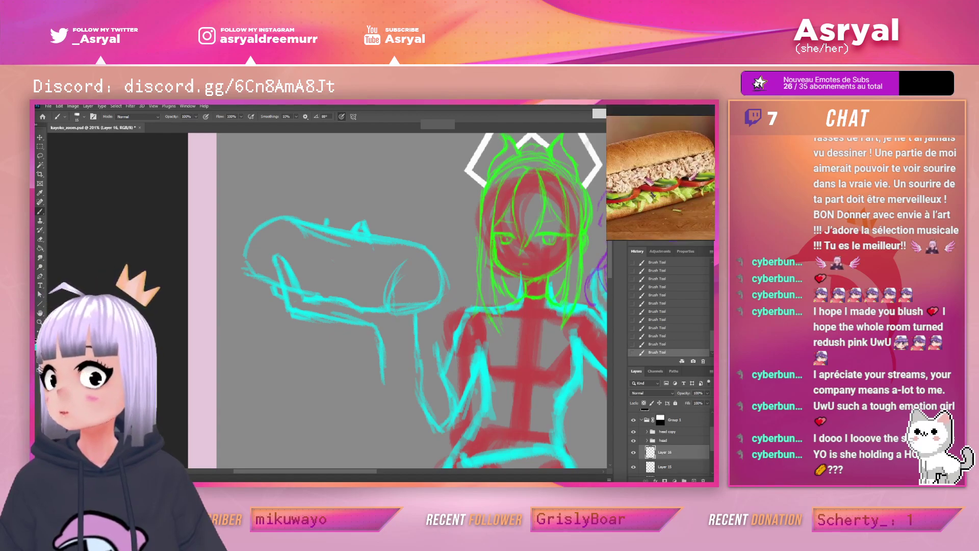
scroll(661, 176, "down", 3)
scroll(660, 176, "up", 1)
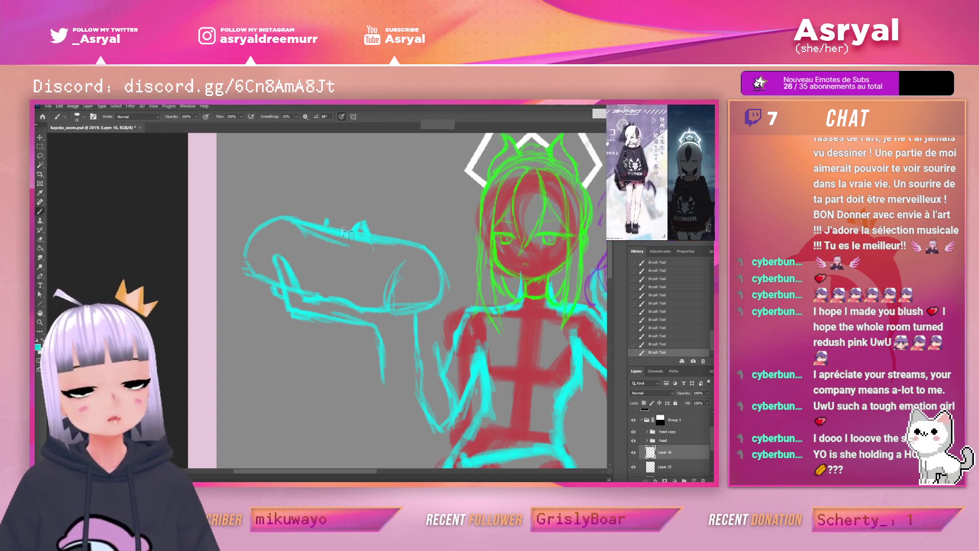
key("e")
left_click_drag(324, 219, 328, 221)
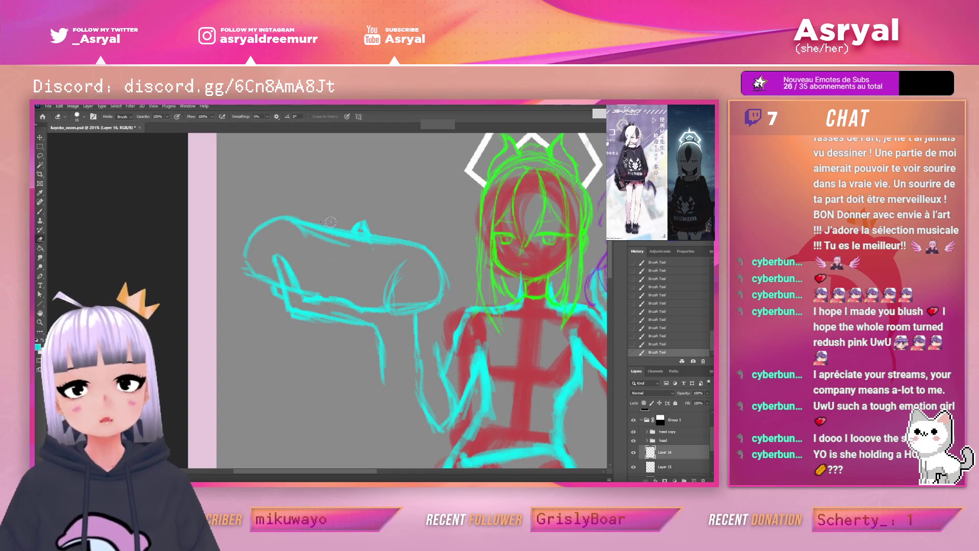
mouse_move(468, 251)
left_mouse_down()
mouse_move(430, 236)
mouse_move(408, 261)
mouse_move(477, 263)
left_mouse_up()
Merge the hand sketch on Layer 16 down into Layer 15 with the cyan form
key("b")
key("z")
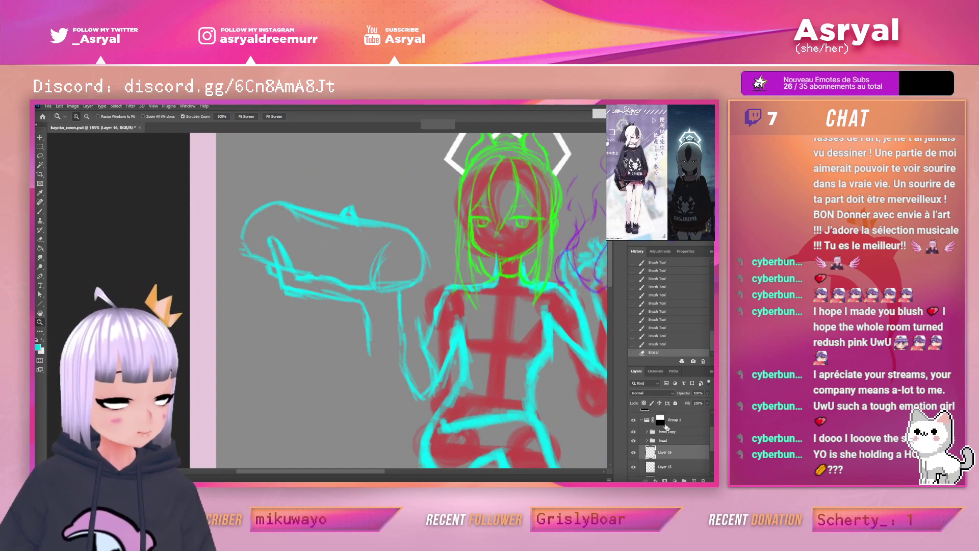
right_click(679, 449)
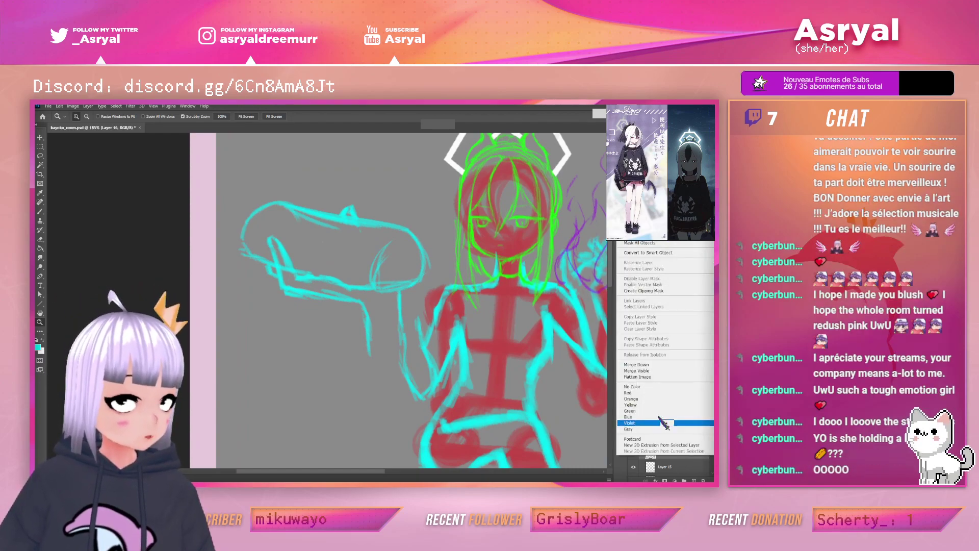
left_click(647, 364)
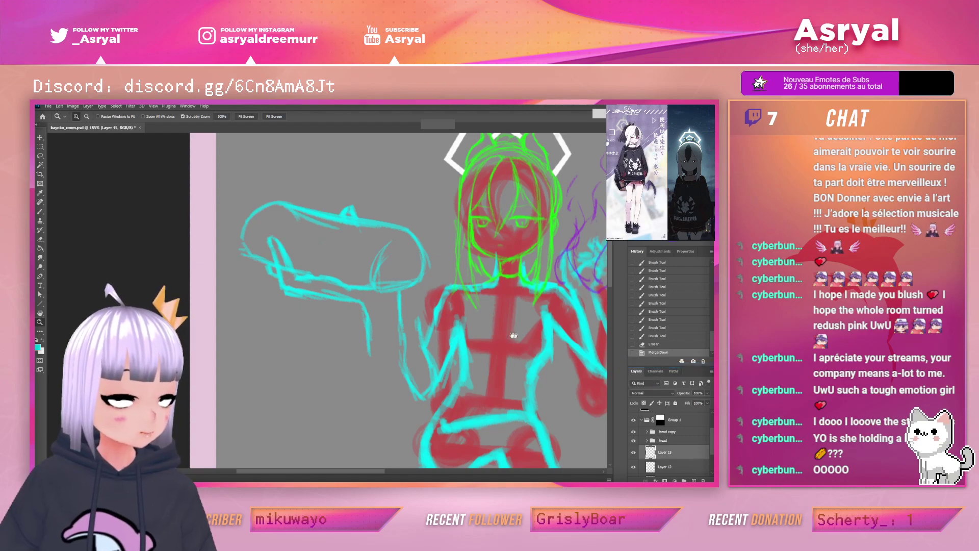
Scale the merged hand and form down to about 46%, rotate them slightly and fit them onto the figure's raised forearm
left_click_drag(517, 335, 480, 334)
key("v")
key("ctrl+t")
left_click_drag(298, 199, 300, 236)
mouse_move(327, 271)
left_mouse_down()
mouse_move(338, 254)
mouse_move(360, 255)
left_mouse_up()
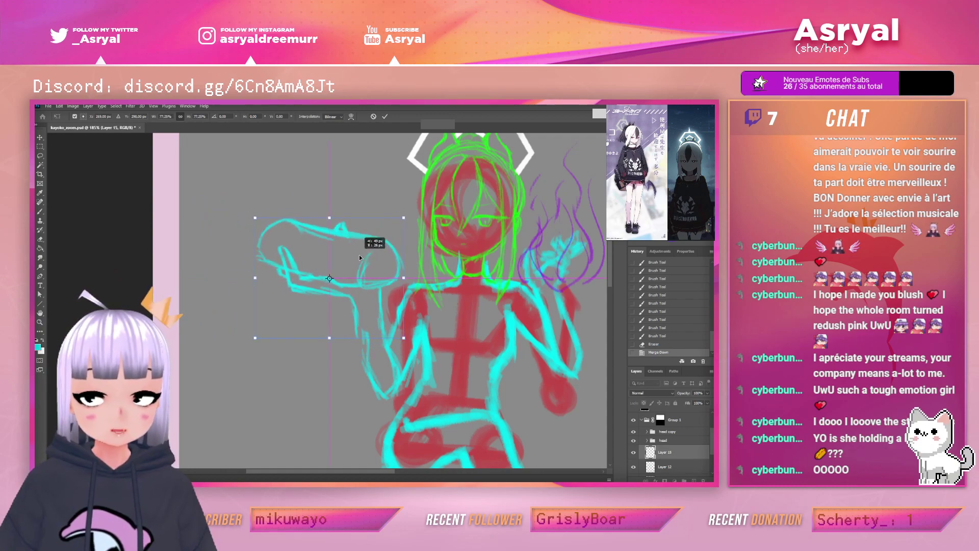
mouse_move(336, 215)
left_mouse_down()
mouse_move(336, 257)
mouse_move(365, 283)
mouse_move(349, 269)
left_mouse_up()
left_click_drag(406, 260, 401, 254)
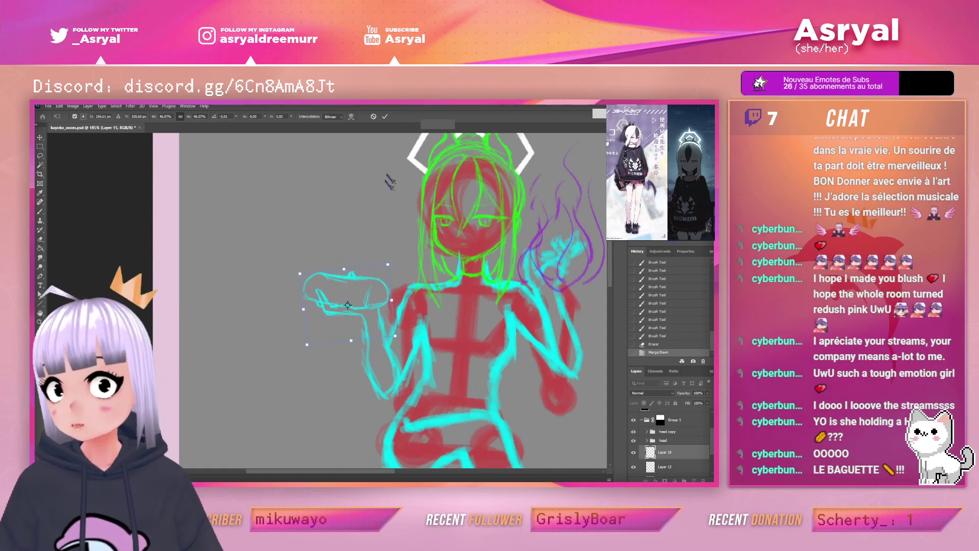
left_click(385, 116)
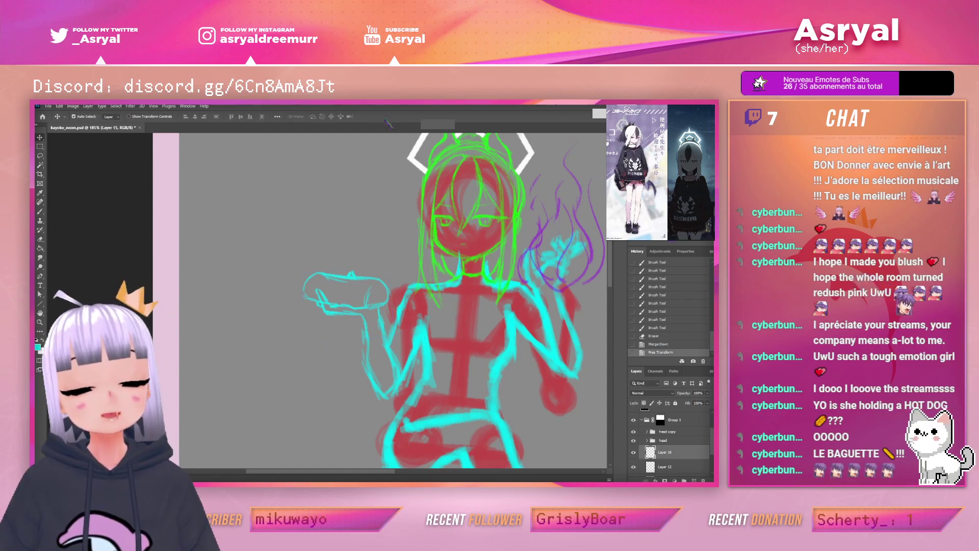
left_click_drag(385, 303, 426, 303)
key("b")
left_click_drag(367, 308, 372, 322)
left_click_drag(370, 306, 375, 337)
left_click_drag(370, 308, 377, 334)
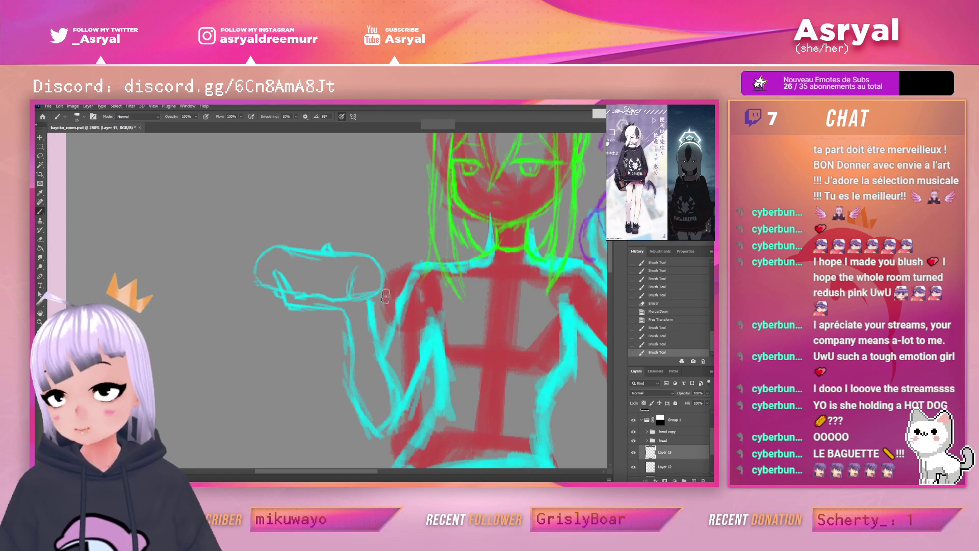
key("ctrl+z")
key("ctrl+z")
key("ctrl+z")
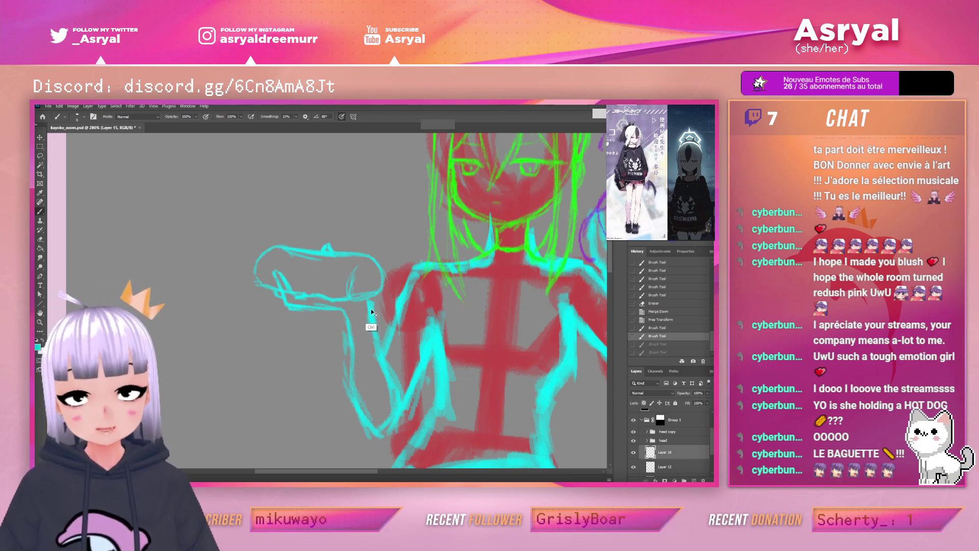
Add cyan strokes at the wrist under the roll, around the fingertips and lengthwise along the roll
mouse_move(369, 299)
left_mouse_down()
mouse_move(373, 319)
mouse_move(373, 265)
mouse_move(347, 294)
mouse_move(358, 297)
left_mouse_up()
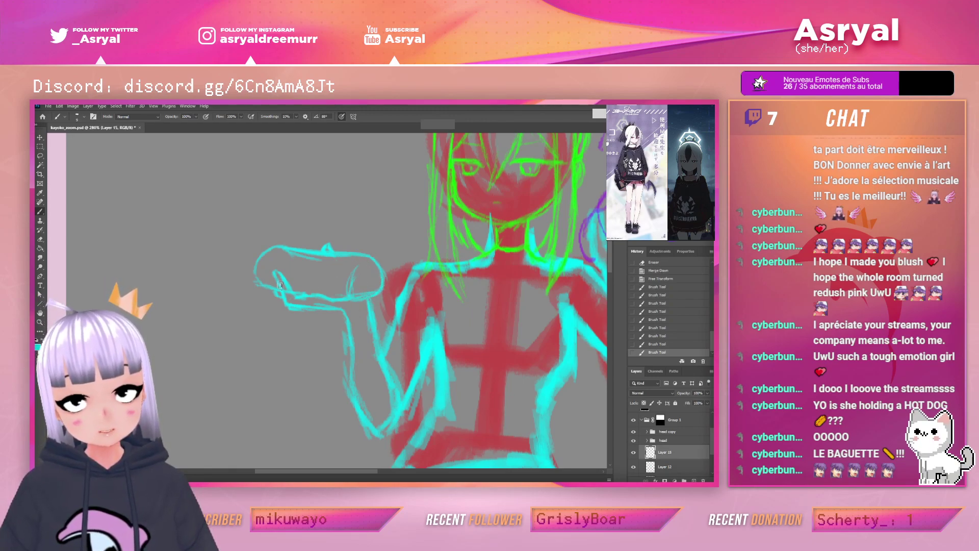
left_click_drag(280, 284, 293, 291)
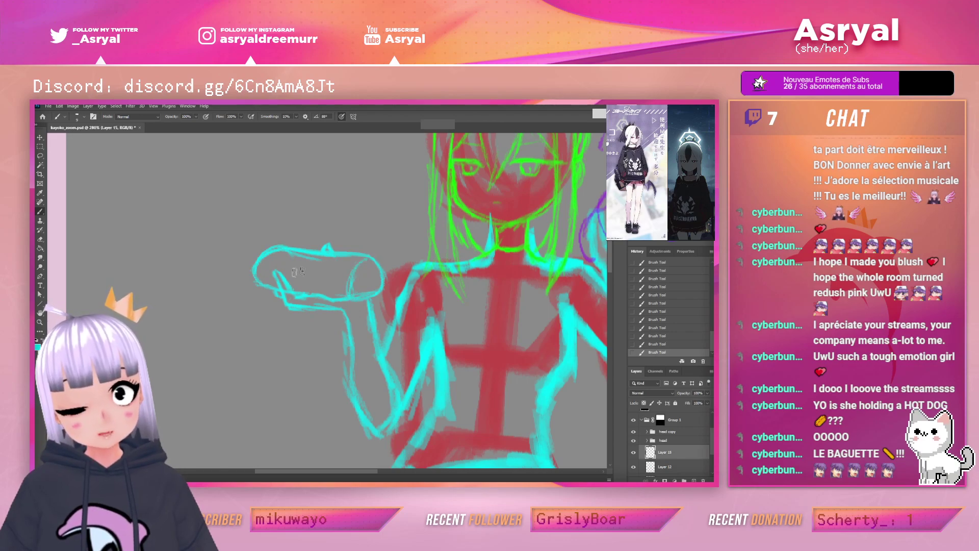
left_click_drag(280, 277, 365, 282)
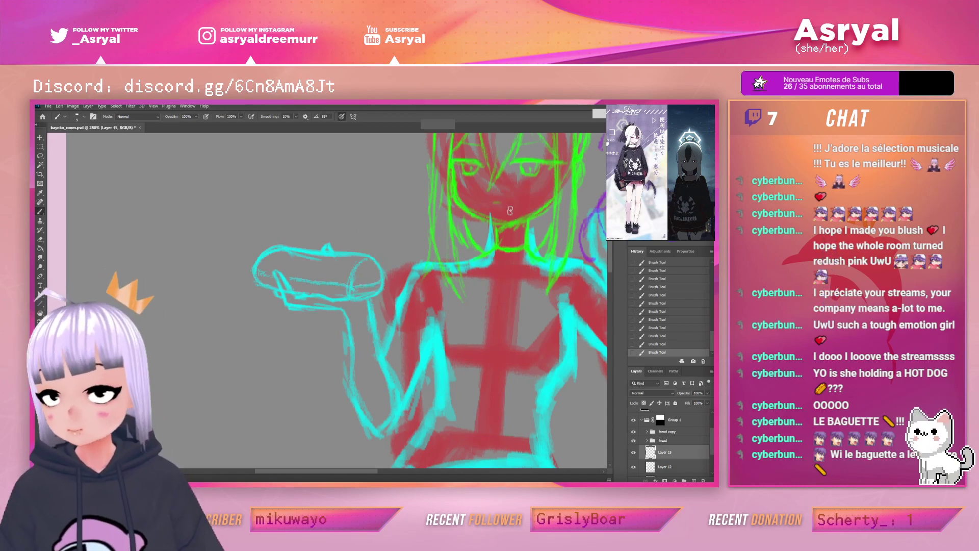
Erase the stray lines around the fingertips holding the roll and redraw that part in cyan
key("e")
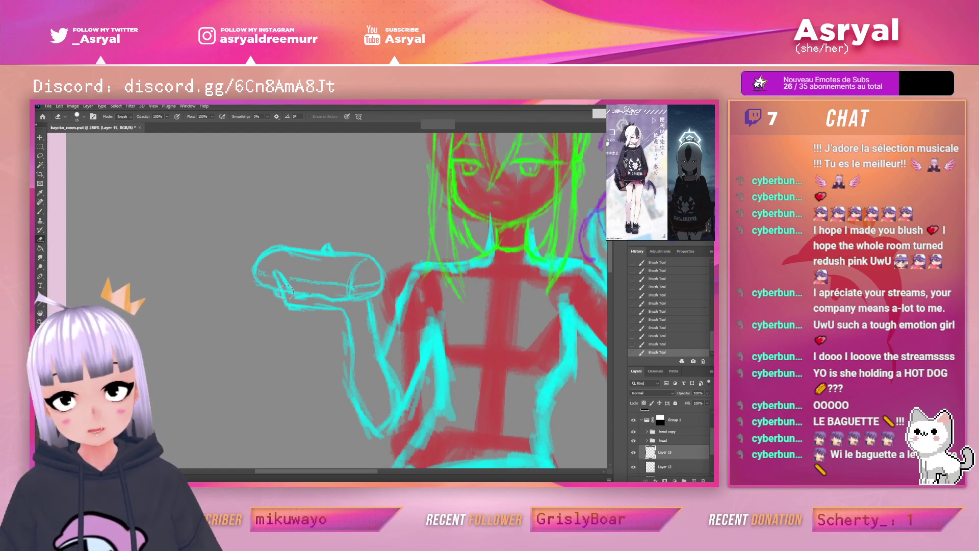
mouse_move(288, 297)
left_mouse_down()
mouse_move(285, 288)
mouse_move(290, 295)
left_mouse_up()
mouse_move(291, 284)
left_mouse_down()
mouse_move(286, 296)
mouse_move(286, 279)
left_mouse_up()
key("b")
left_click_drag(293, 271, 302, 300)
Group all the figure layers, from head copy down to the lowest sketch layer in Group 1, and name the group sketch
key("z")
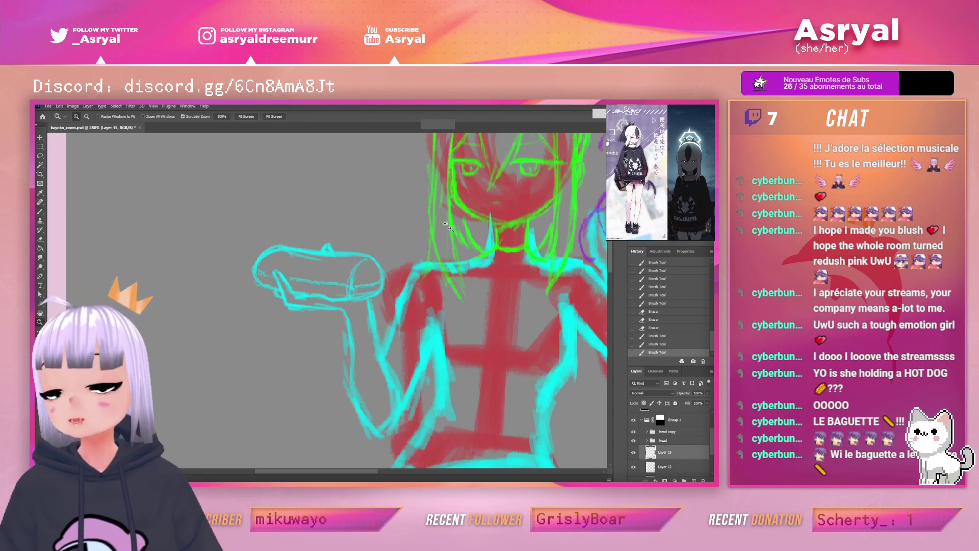
left_click(244, 115)
left_click_drag(500, 200, 500, 211)
left_click_drag(396, 184, 422, 191)
mouse_move(426, 202)
left_mouse_down()
mouse_move(485, 204)
mouse_move(476, 217)
left_mouse_up()
key("b")
key("b")
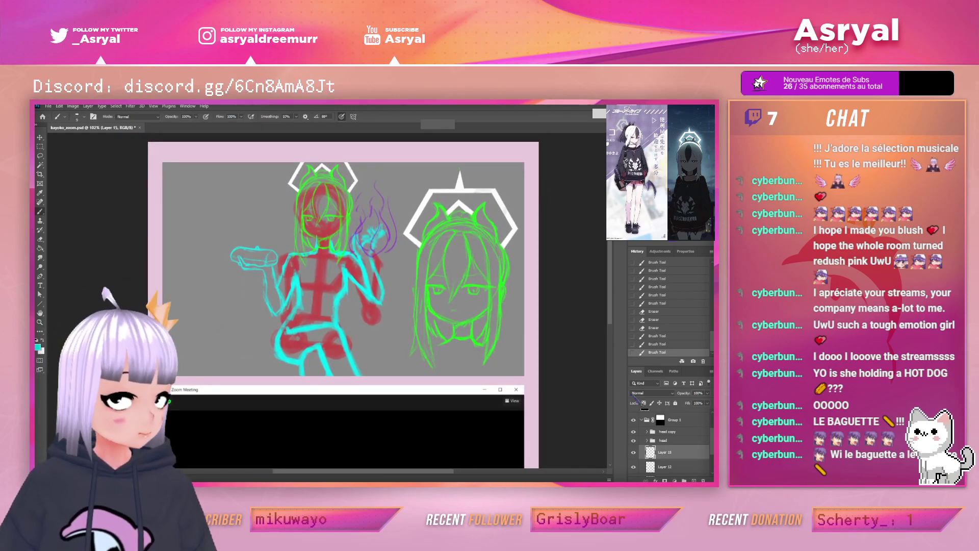
scroll(659, 408, "up", 1)
left_click(677, 442)
scroll(678, 443, "down", 2)
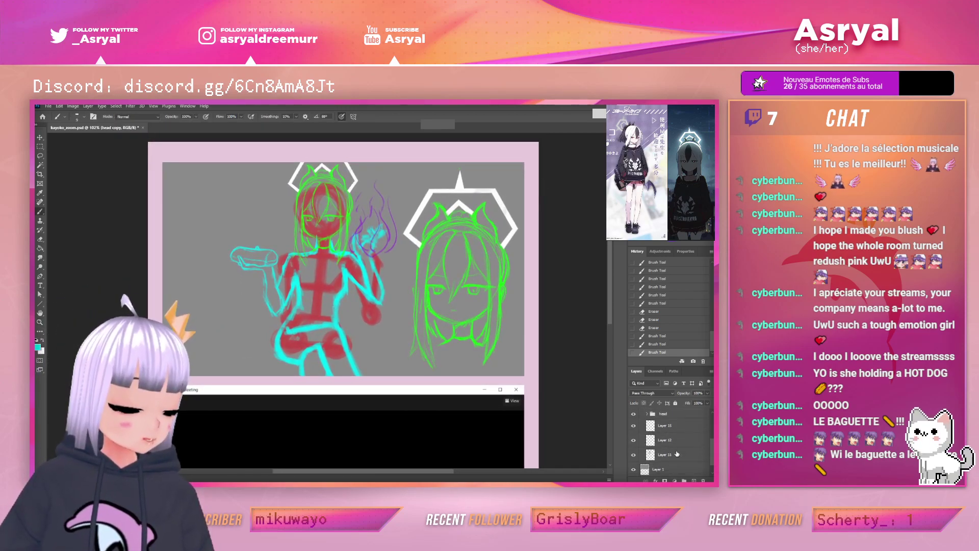
left_click_drag(677, 453, 684, 481)
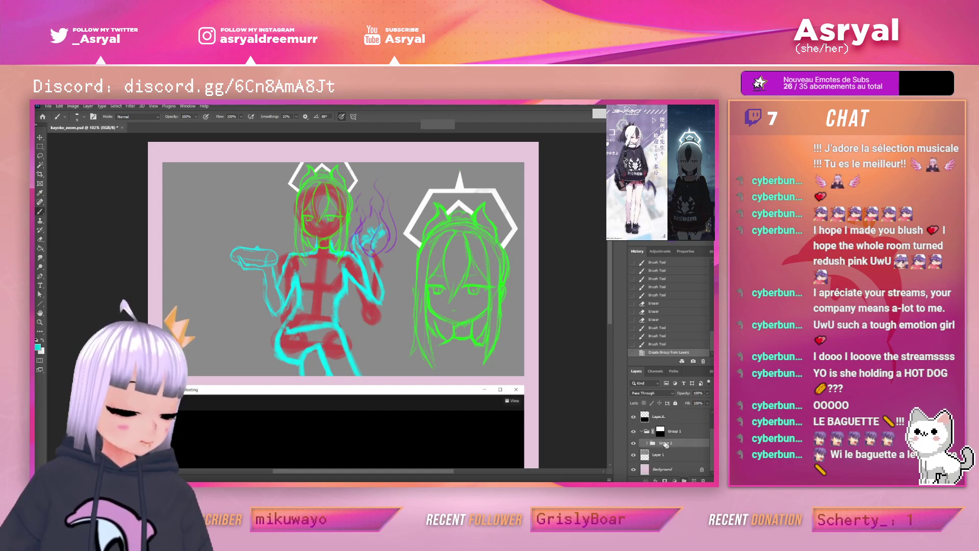
type("sk")
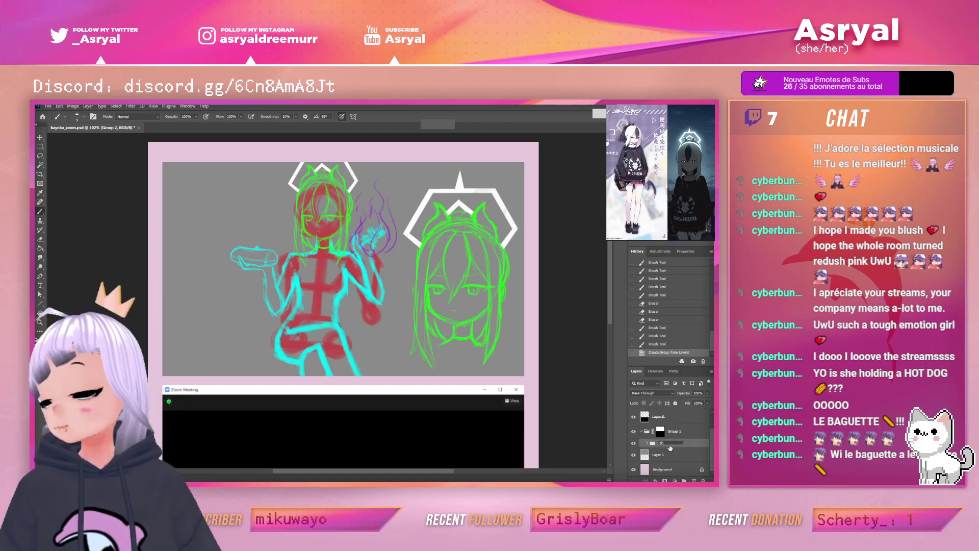
type("etch")
key("Return")
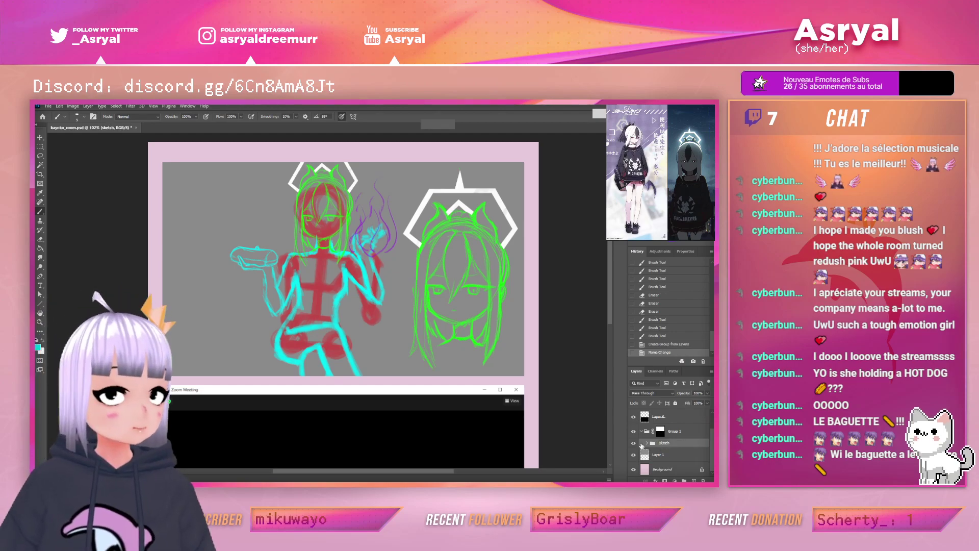
Create a new layer above the sketch group and lower the sketch group's opacity to 40%
left_click(634, 443)
left_click(634, 443)
left_click(693, 480)
left_click_drag(679, 394, 672, 394)
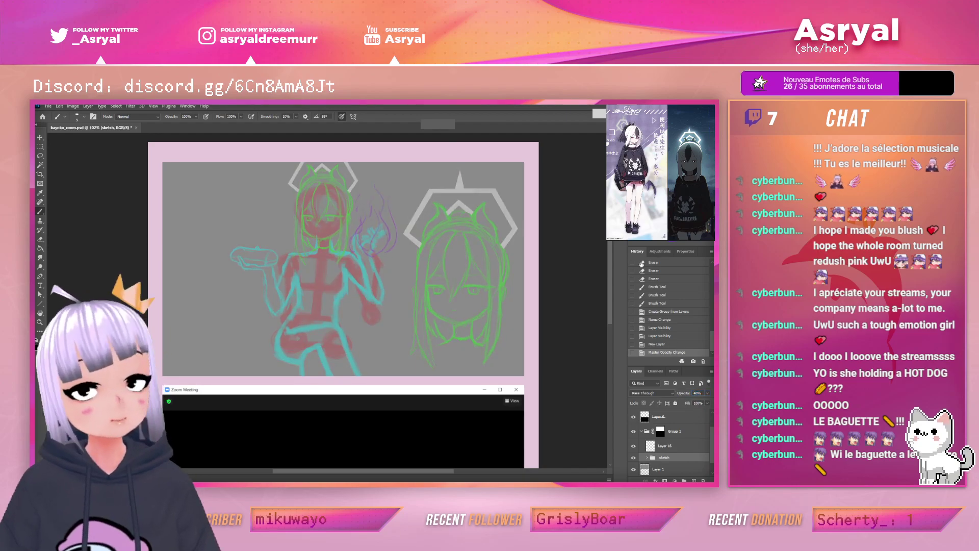
Draw the left edge of the central bang strand in black on Layer 16, following the green sketch
left_click_drag(354, 237, 398, 238)
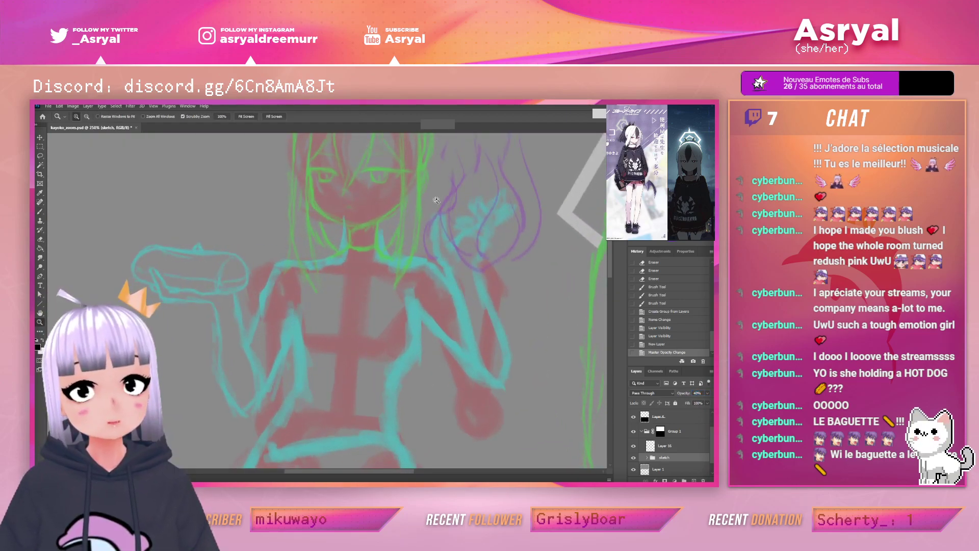
left_click_drag(435, 204, 449, 287)
key("b")
scroll(434, 275, "up", 1)
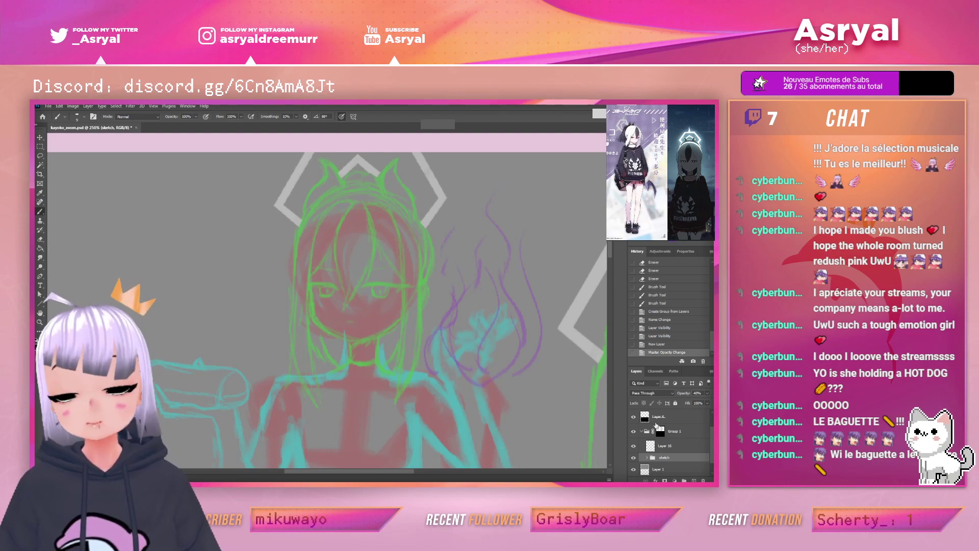
left_click(665, 445)
key("z")
scroll(472, 245, "up", 2)
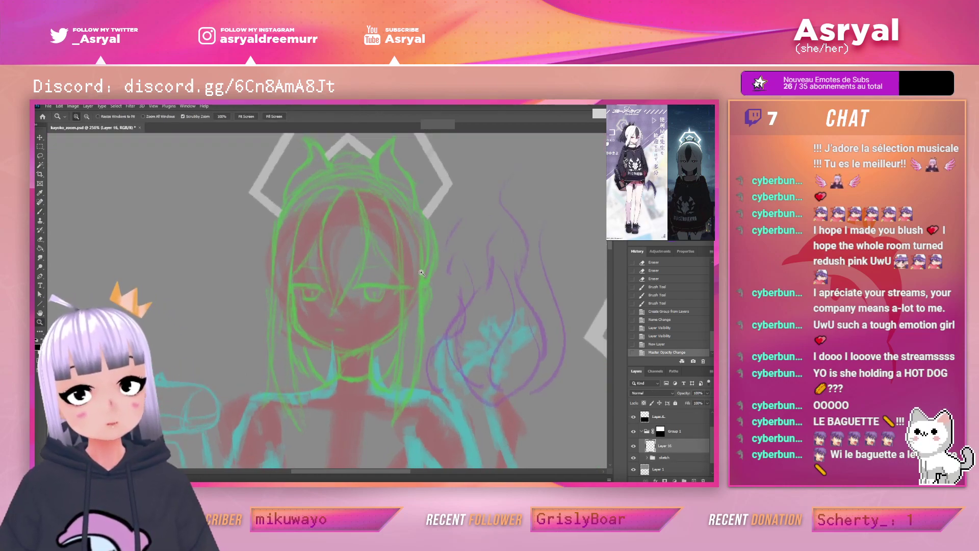
key("b")
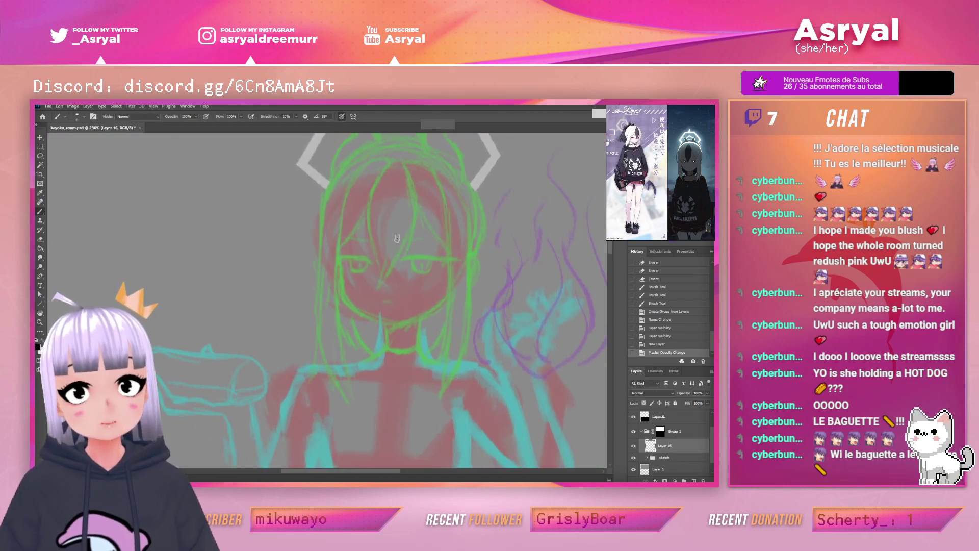
left_click_drag(374, 258, 381, 271)
left_click_drag(369, 233, 378, 260)
mouse_move(373, 211)
left_mouse_down()
mouse_move(380, 270)
mouse_move(370, 253)
left_mouse_up()
left_click_drag(390, 155, 370, 230)
Draw the right edge and pointed tip of the central bang strand in black
left_click_drag(391, 270, 380, 287)
left_click_drag(412, 221, 395, 261)
left_click_drag(414, 191, 415, 224)
mouse_move(405, 164)
left_mouse_down()
mouse_move(418, 217)
mouse_move(412, 194)
mouse_move(377, 296)
left_mouse_up()
left_click_drag(388, 262, 377, 295)
left_click_drag(390, 241, 377, 293)
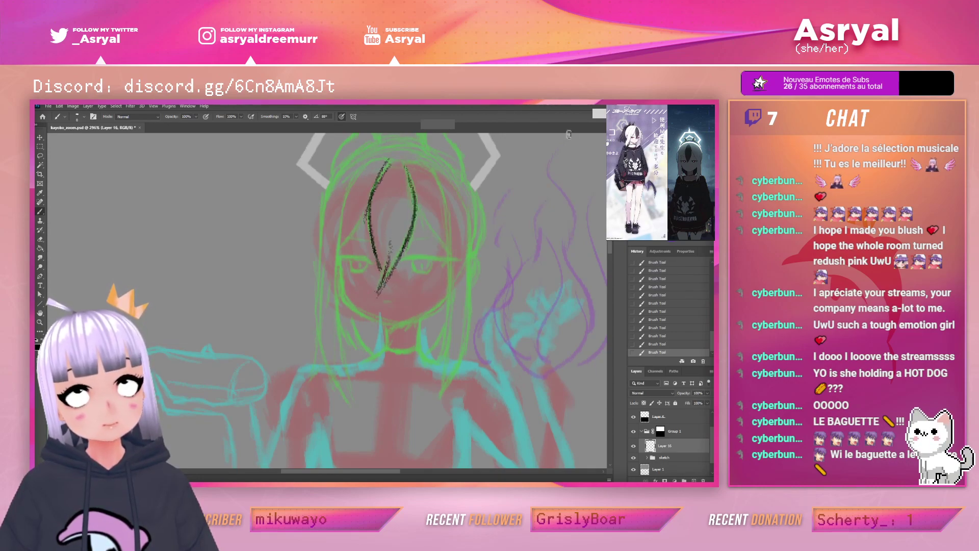
Draw the right bang and the long lock falling to the right shoulder in black, redoing the lock's inner line
left_click_drag(414, 202, 448, 252)
mouse_move(435, 173)
left_mouse_down()
mouse_move(449, 234)
mouse_move(442, 195)
mouse_move(445, 307)
left_mouse_up()
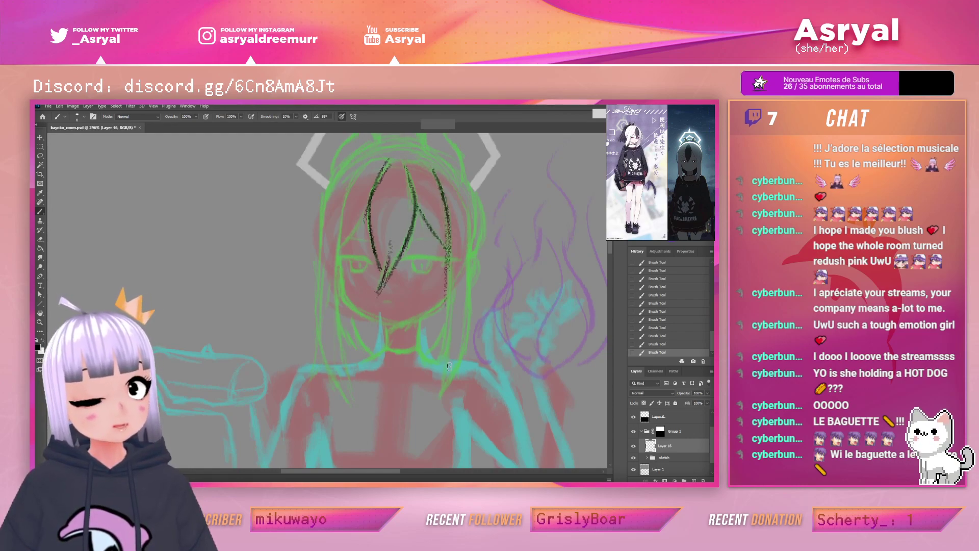
key("ctrl+z")
left_click_drag(437, 368, 446, 310)
left_click_drag(442, 346, 448, 242)
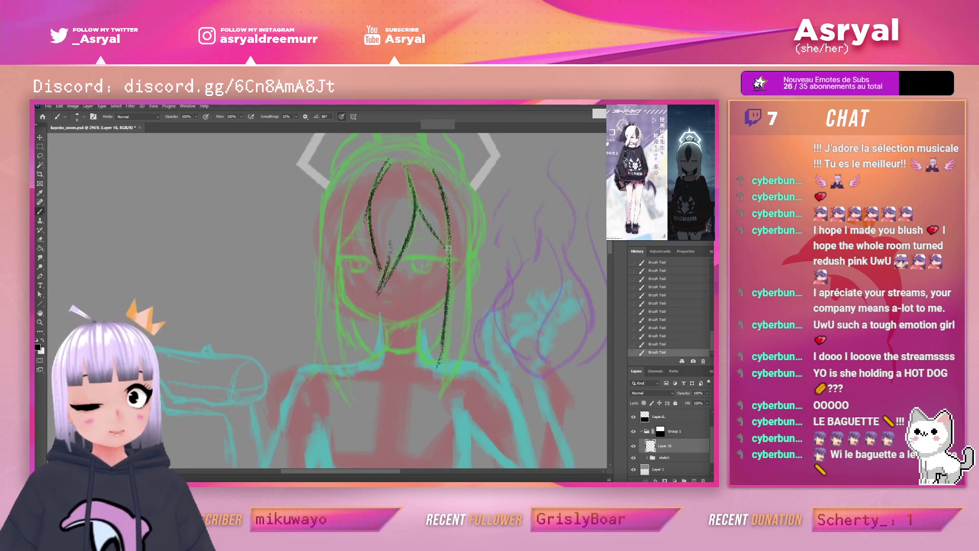
left_click_drag(448, 280, 448, 230)
mouse_move(448, 342)
left_mouse_down()
mouse_move(442, 394)
mouse_move(465, 357)
mouse_move(468, 212)
mouse_move(467, 286)
left_mouse_up()
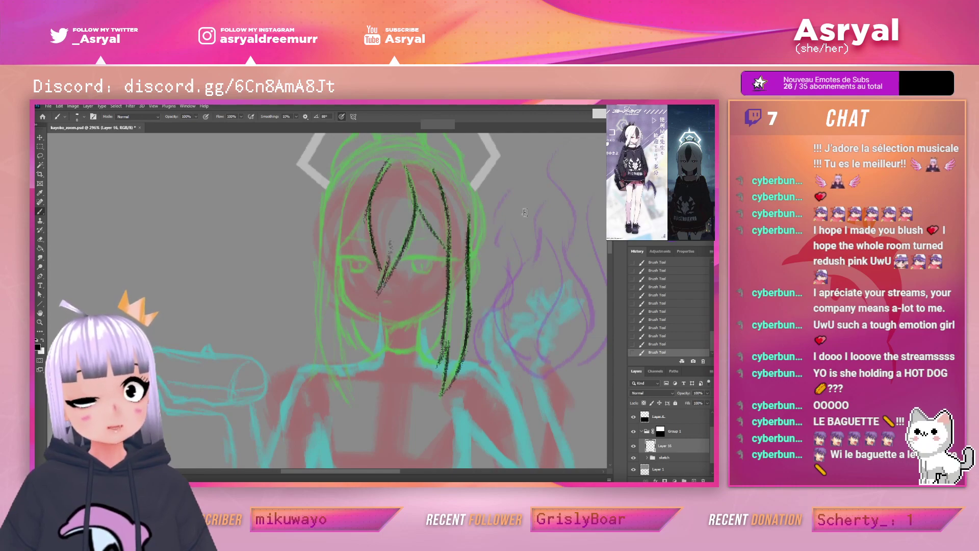
Draw the left bang, the arched upper hairline and the line running down the left side of the face
mouse_move(336, 250)
left_mouse_down()
mouse_move(368, 203)
mouse_move(343, 249)
left_mouse_up()
left_click_drag(370, 206, 324, 257)
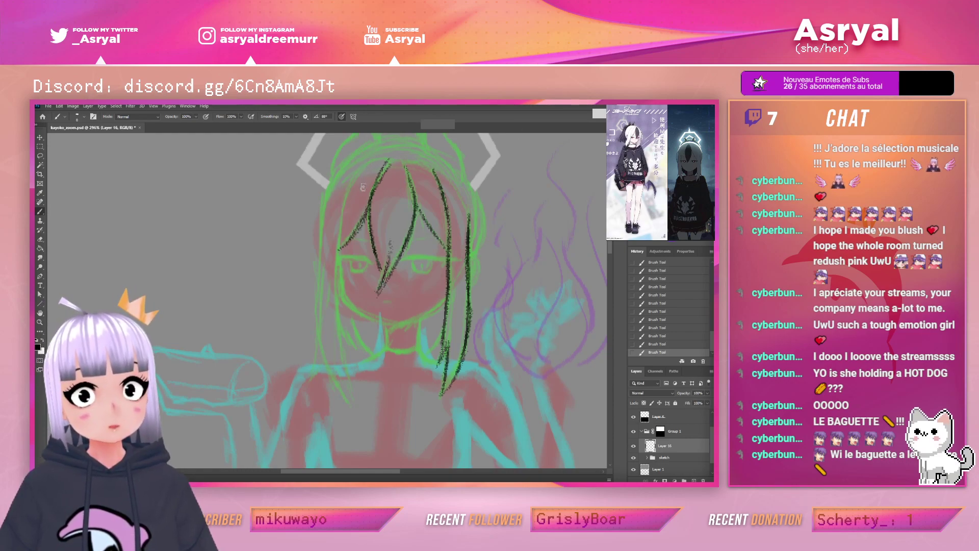
mouse_move(357, 178)
left_mouse_down()
mouse_move(384, 159)
mouse_move(417, 159)
mouse_move(439, 179)
left_mouse_up()
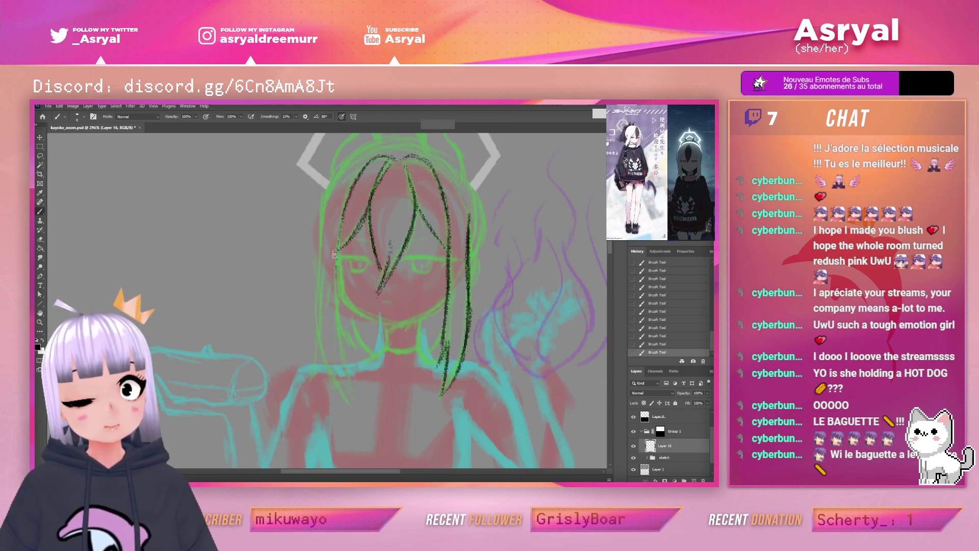
mouse_move(344, 339)
left_mouse_down()
mouse_move(348, 363)
mouse_move(336, 250)
mouse_move(337, 295)
left_mouse_up()
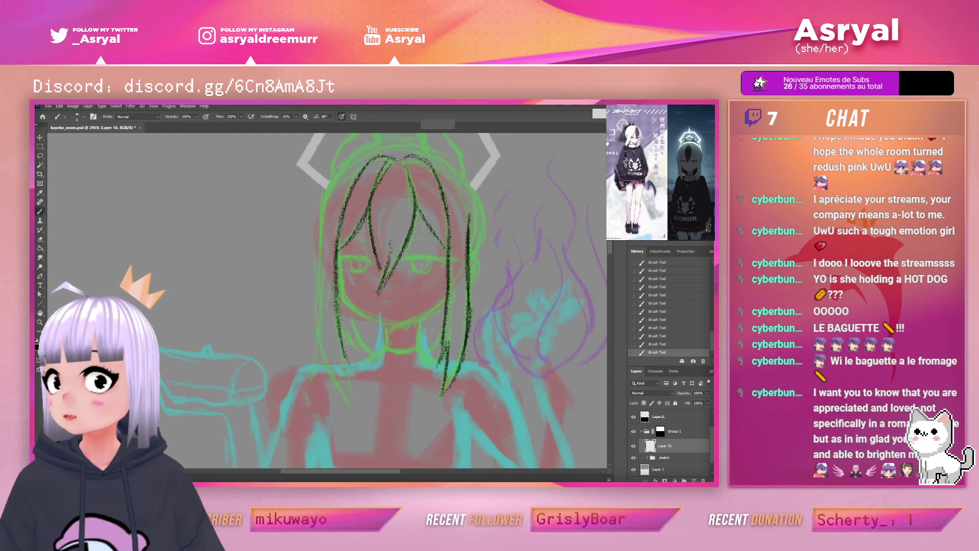
Draw the pointed tip and outer edge of the long hair lock on the left side in black
left_click_drag(432, 276, 438, 262)
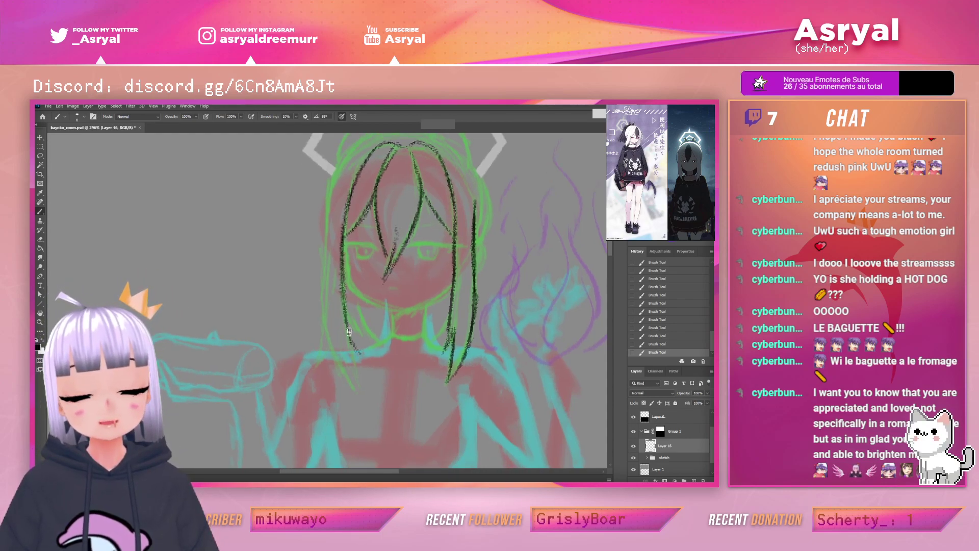
mouse_move(340, 328)
left_mouse_down()
mouse_move(364, 361)
mouse_move(345, 263)
left_mouse_up()
left_click_drag(518, 231, 527, 204)
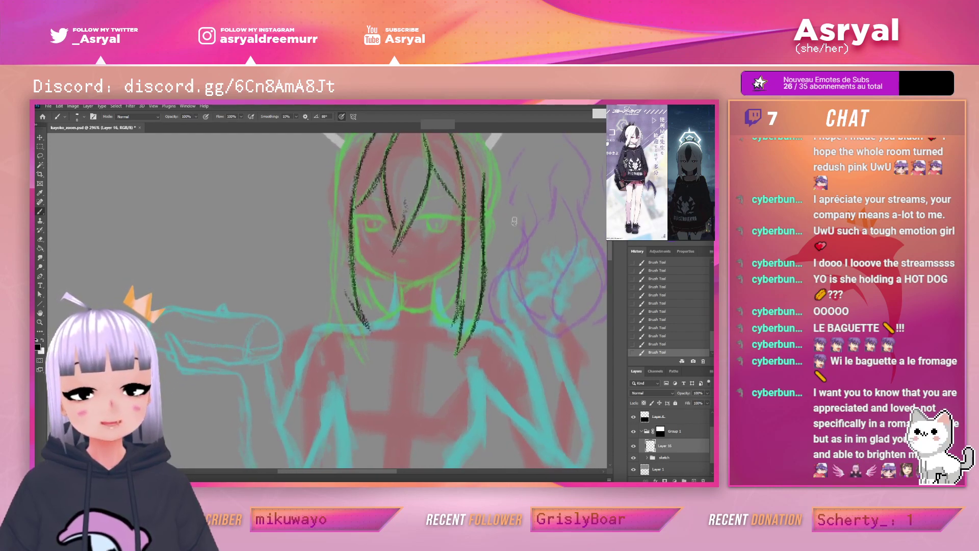
left_click_drag(351, 305, 370, 357)
left_click_drag(357, 326, 372, 362)
mouse_move(353, 302)
left_mouse_down()
mouse_move(371, 365)
mouse_move(335, 298)
left_mouse_up()
left_click_drag(355, 343, 332, 269)
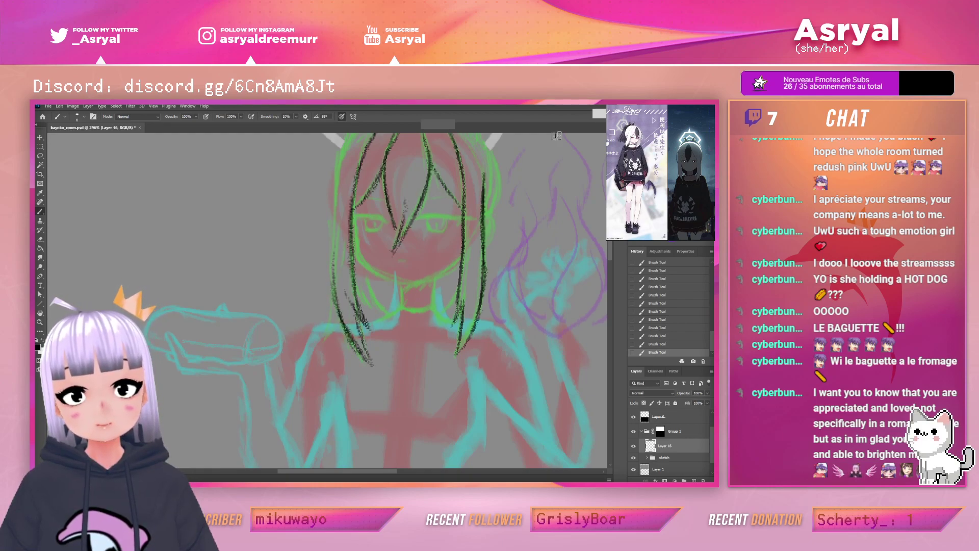
Delete the layer with the black hair lines and create a new empty layer above the sketch group
left_click(703, 481)
left_click(694, 480)
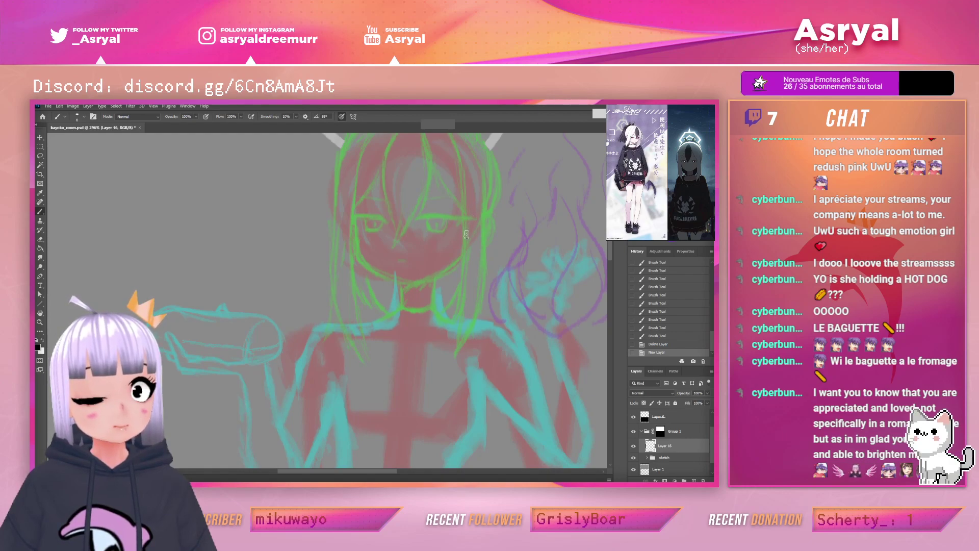
left_click_drag(466, 234, 473, 239)
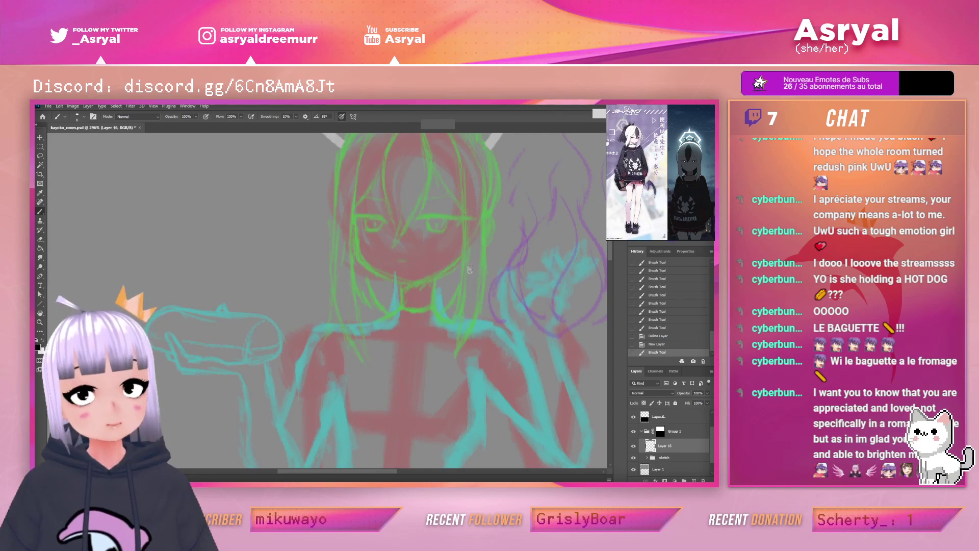
Switch to a smooth lineart Mixer Brush preset with a size of 7 px
right_click(471, 265)
left_click(506, 426)
left_click(627, 401)
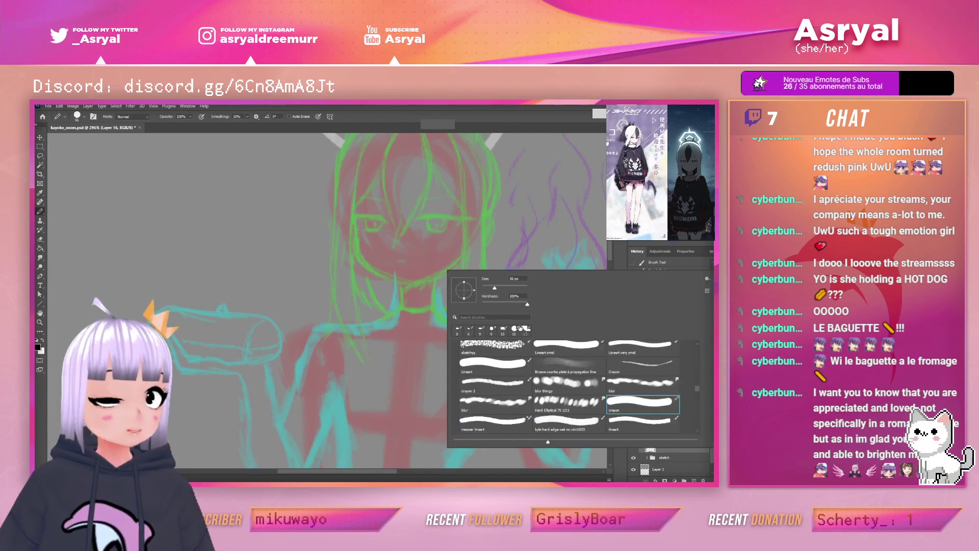
left_click(494, 425)
left_click(484, 288)
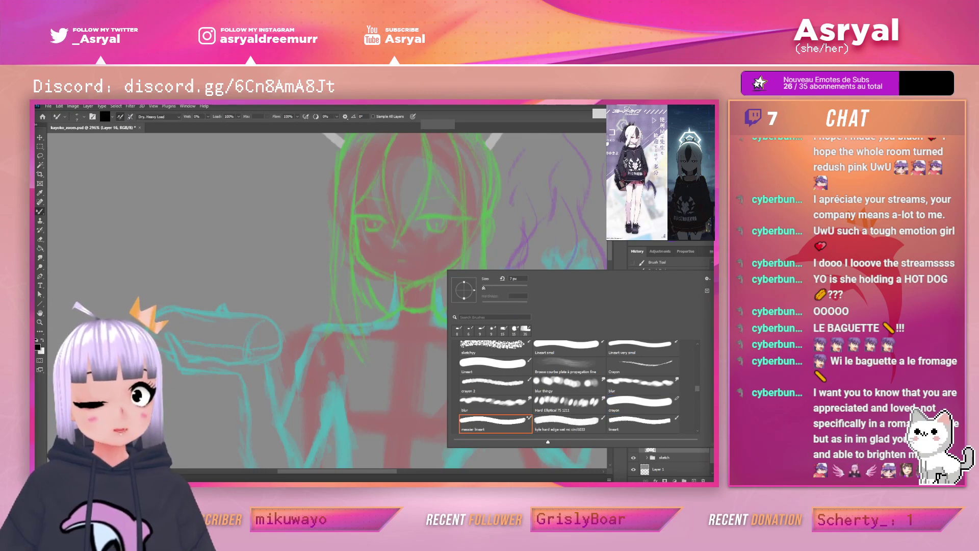
left_click_drag(352, 223, 352, 250)
left_click_drag(353, 212, 355, 306)
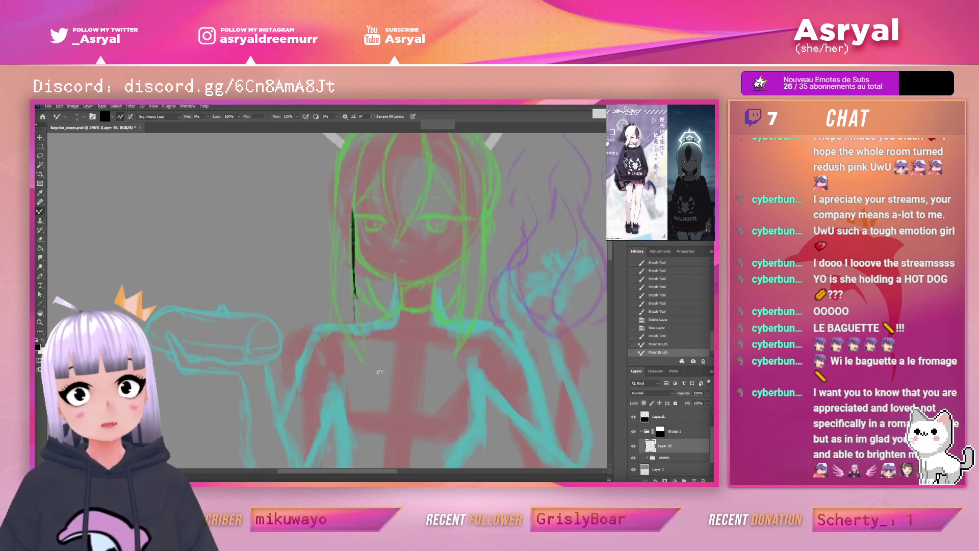
key("ctrl+z")
key("ctrl+z")
left_click_drag(354, 219, 370, 364)
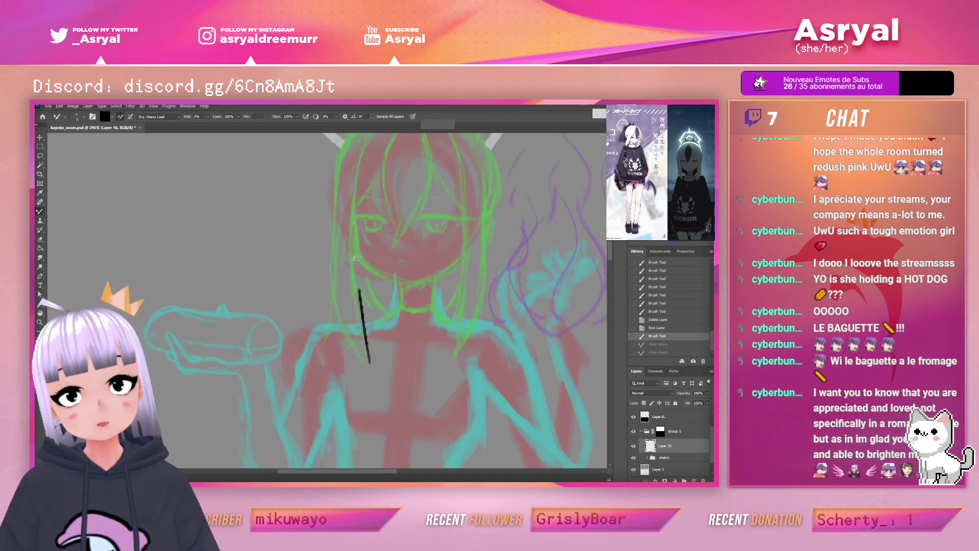
key("ctrl+z")
mouse_move(355, 263)
left_mouse_down()
mouse_move(370, 362)
mouse_move(366, 353)
left_mouse_up()
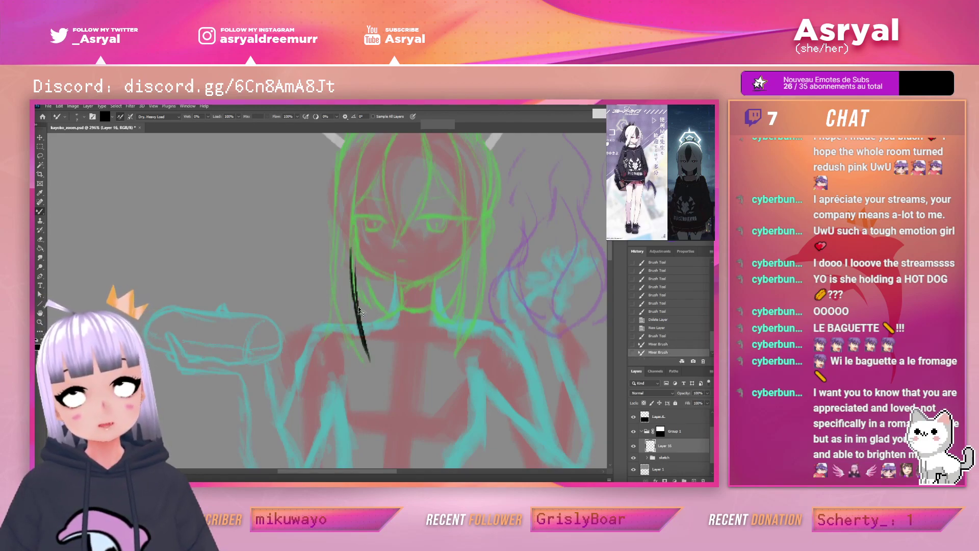
key("ctrl+z")
key("ctrl+z")
Ink both edges and the pointed tip of the central bang strand in black with the lineart Mixer Brush
scroll(440, 229, "up", 3)
left_click_drag(411, 186, 391, 239)
left_click_drag(398, 210, 393, 268)
left_click_drag(407, 193, 392, 235)
mouse_move(388, 239)
left_mouse_down()
mouse_move(400, 296)
mouse_move(387, 224)
mouse_move(405, 293)
mouse_move(425, 267)
left_mouse_up()
key("ctrl+z")
left_click_drag(400, 314, 433, 257)
mouse_move(418, 289)
left_mouse_down()
mouse_move(435, 219)
mouse_move(426, 186)
left_mouse_up()
left_click_drag(437, 235, 431, 203)
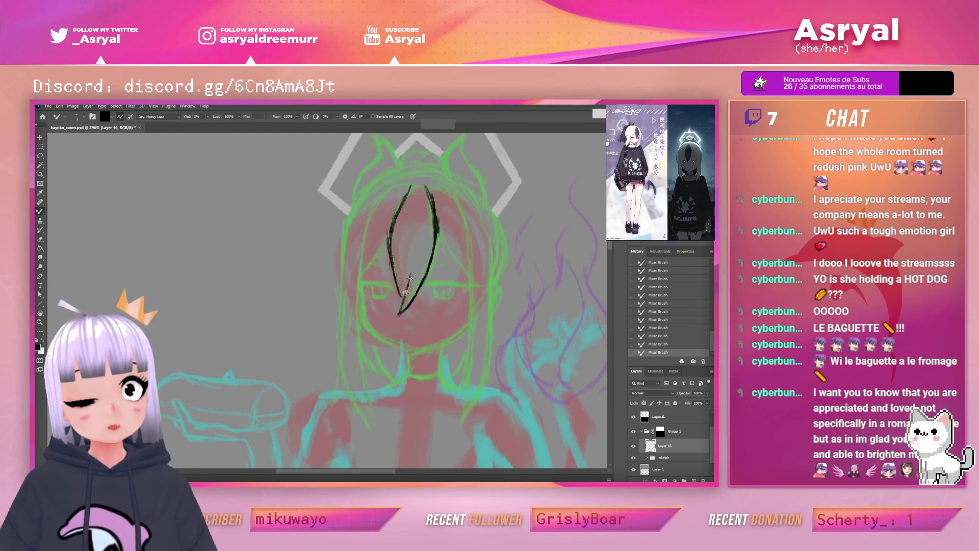
Sketch the black side bangs on both sides of the central forelock on Layer 16, from the hair parting to eye level
left_click_drag(459, 211, 447, 202)
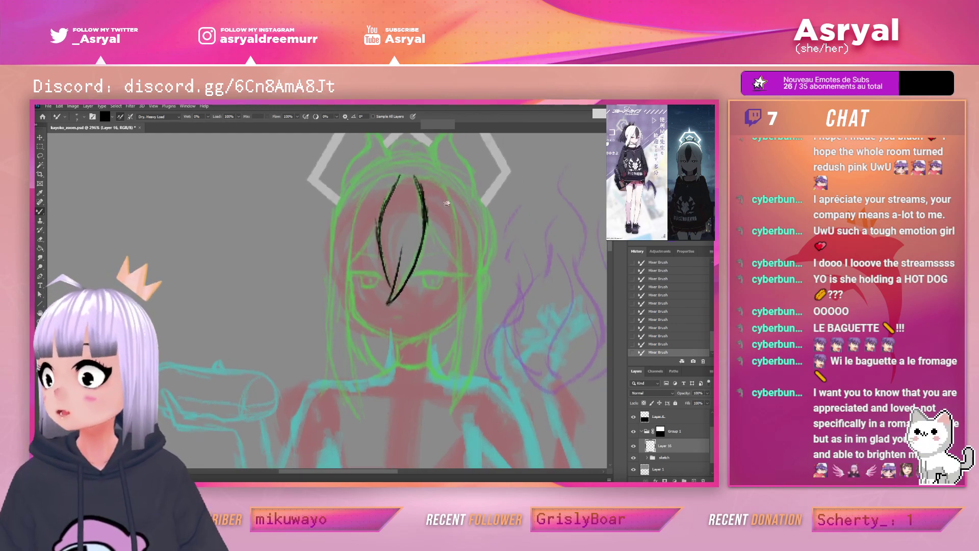
mouse_move(344, 270)
left_mouse_down()
mouse_move(378, 218)
mouse_move(352, 257)
left_mouse_up()
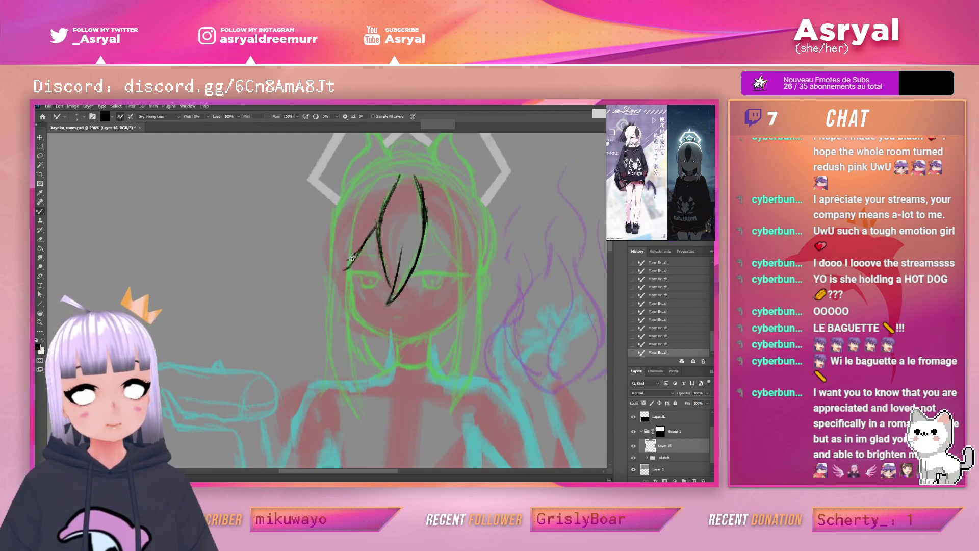
left_click_drag(427, 224, 455, 259)
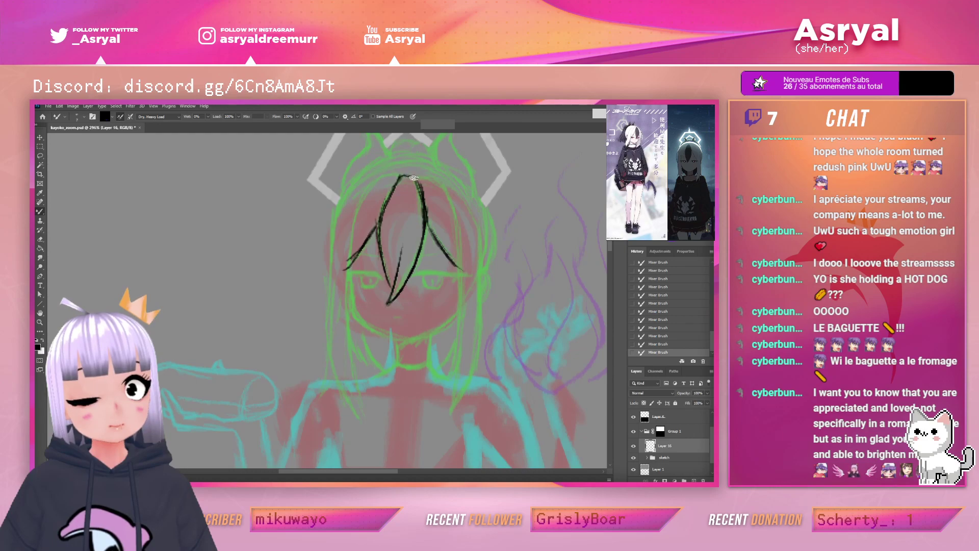
left_click_drag(366, 202, 347, 264)
left_click_drag(348, 265, 383, 179)
mouse_move(356, 236)
left_mouse_down()
mouse_move(407, 165)
mouse_move(457, 278)
left_mouse_up()
left_click_drag(443, 215, 458, 269)
left_click_drag(431, 182, 454, 238)
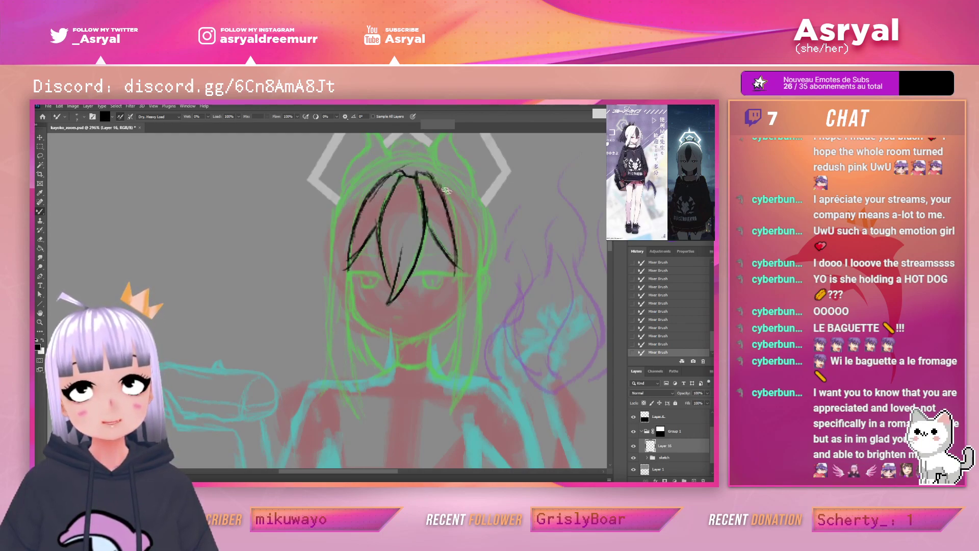
Line the long hair lock on the left of the face, tapering to a point at the shoulder
left_click_drag(479, 225, 487, 196)
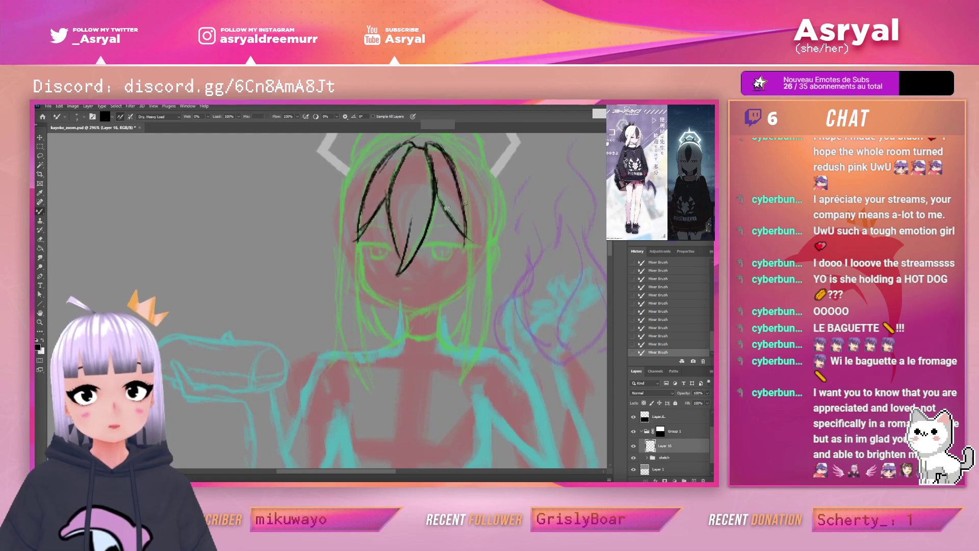
left_click_drag(356, 231, 371, 381)
left_click_drag(357, 281, 369, 367)
mouse_move(355, 247)
left_mouse_down()
mouse_move(370, 373)
mouse_move(354, 338)
mouse_move(370, 388)
left_mouse_up()
left_click_drag(356, 343, 371, 395)
Draw the outer hair contour from the left side up over the crown and down to the right temple
mouse_move(339, 312)
left_mouse_down()
mouse_move(357, 382)
mouse_move(337, 319)
mouse_move(347, 184)
left_mouse_up()
left_click_drag(340, 251, 345, 196)
left_click_drag(480, 200, 482, 239)
mouse_move(341, 272)
left_mouse_down()
mouse_move(353, 201)
mouse_move(344, 276)
mouse_move(374, 190)
mouse_move(394, 169)
mouse_move(367, 187)
mouse_move(385, 207)
mouse_move(361, 195)
mouse_move(452, 195)
mouse_move(414, 172)
mouse_move(355, 211)
mouse_move(372, 184)
mouse_move(385, 186)
mouse_move(400, 169)
mouse_move(473, 192)
mouse_move(439, 168)
mouse_move(492, 237)
left_mouse_up()
left_click_drag(438, 172, 491, 224)
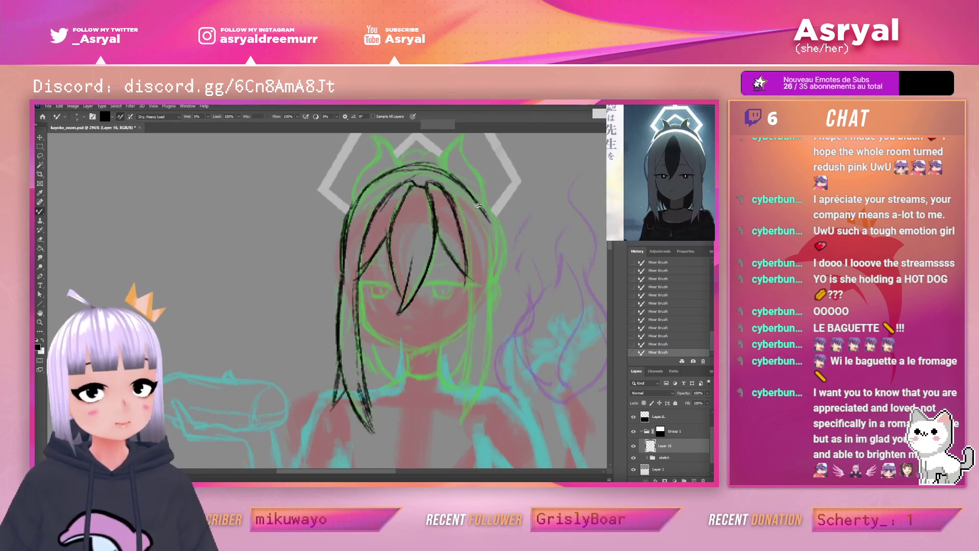
mouse_move(472, 205)
left_mouse_down()
mouse_move(493, 246)
mouse_move(482, 192)
mouse_move(485, 295)
mouse_move(501, 250)
left_mouse_up()
Erase the rough, stray lines along the crown and the left outer hair contour
key("e")
mouse_move(370, 178)
left_mouse_down()
mouse_move(433, 164)
mouse_move(464, 181)
left_mouse_up()
left_click_drag(340, 233, 402, 171)
mouse_move(353, 205)
left_mouse_down()
mouse_move(337, 280)
mouse_move(354, 208)
left_mouse_up()
left_click_drag(338, 364, 338, 275)
Redraw the left outer hair contour up to the crown and line the horns and headband above it
key("b")
left_click_drag(339, 374, 343, 285)
left_click_drag(340, 372, 327, 406)
mouse_move(342, 355)
left_mouse_down()
mouse_move(348, 377)
mouse_move(337, 400)
mouse_move(352, 374)
mouse_move(341, 247)
left_mouse_up()
left_click_drag(343, 288, 345, 238)
mouse_move(345, 259)
left_mouse_down()
mouse_move(352, 222)
mouse_move(342, 269)
mouse_move(352, 204)
left_mouse_up()
left_click_drag(343, 240, 388, 182)
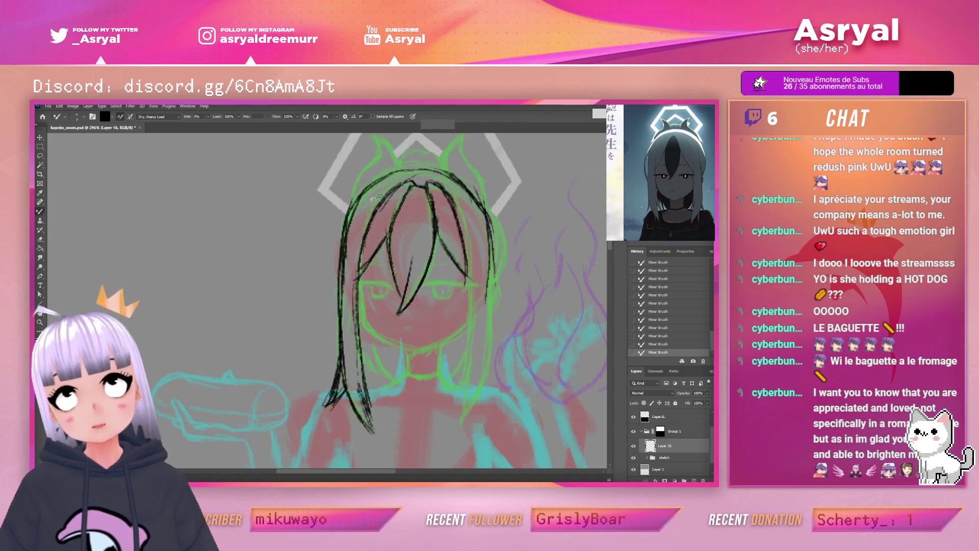
mouse_move(346, 226)
left_mouse_down()
mouse_move(403, 171)
mouse_move(392, 208)
mouse_move(353, 206)
mouse_move(364, 193)
left_mouse_up()
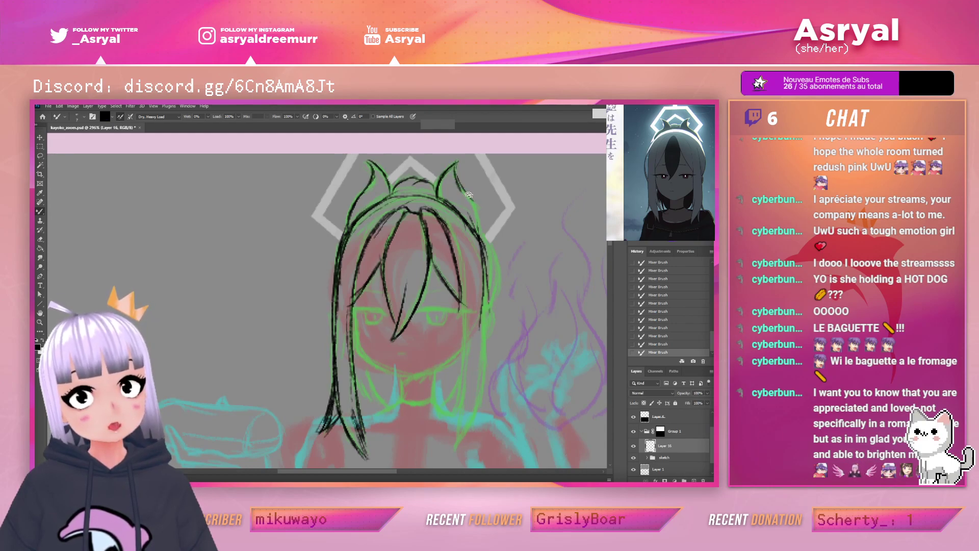
Line the long hair lock on the right of the face, from the bangs to a pointed tip at the shoulder
left_click_drag(536, 276, 525, 216)
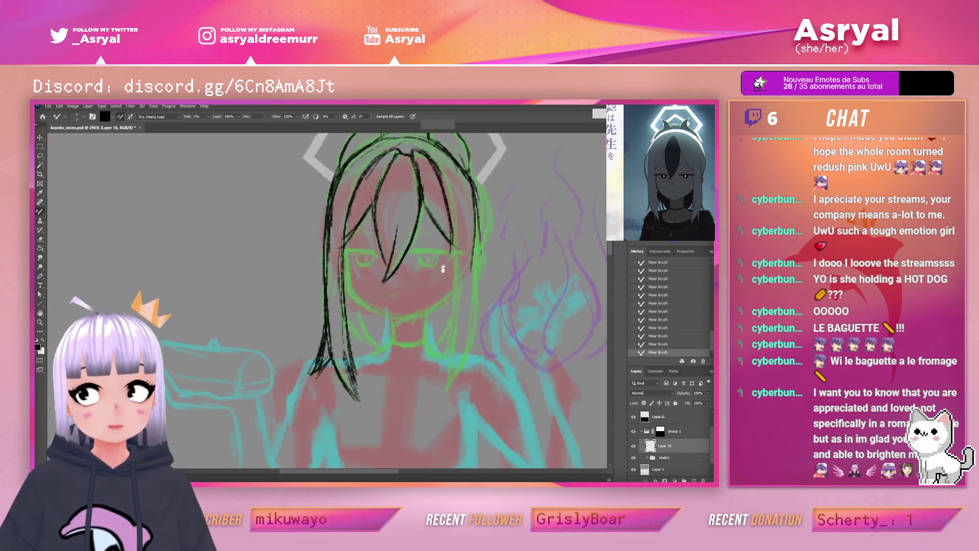
left_click_drag(450, 215, 452, 319)
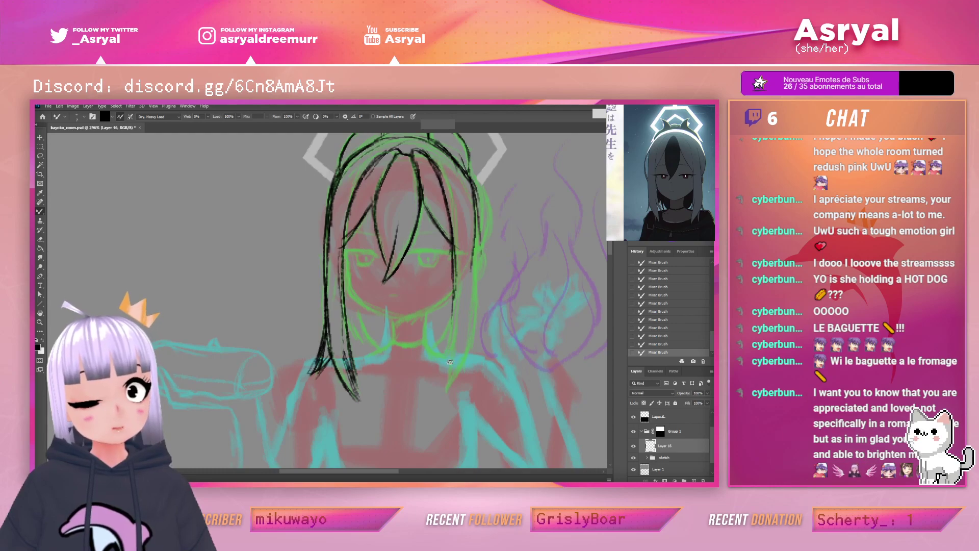
left_click_drag(454, 277, 445, 348)
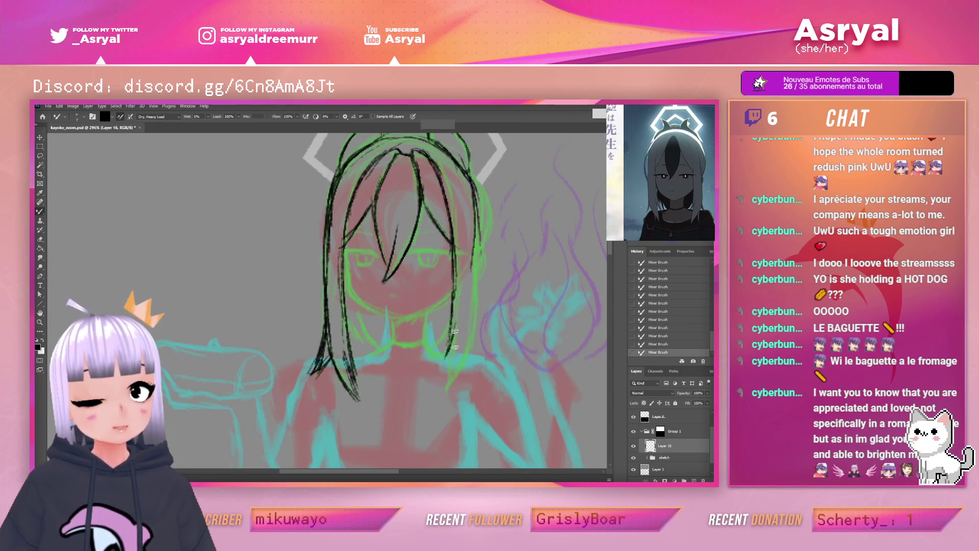
left_click_drag(447, 390, 452, 344)
left_click_drag(447, 389, 475, 309)
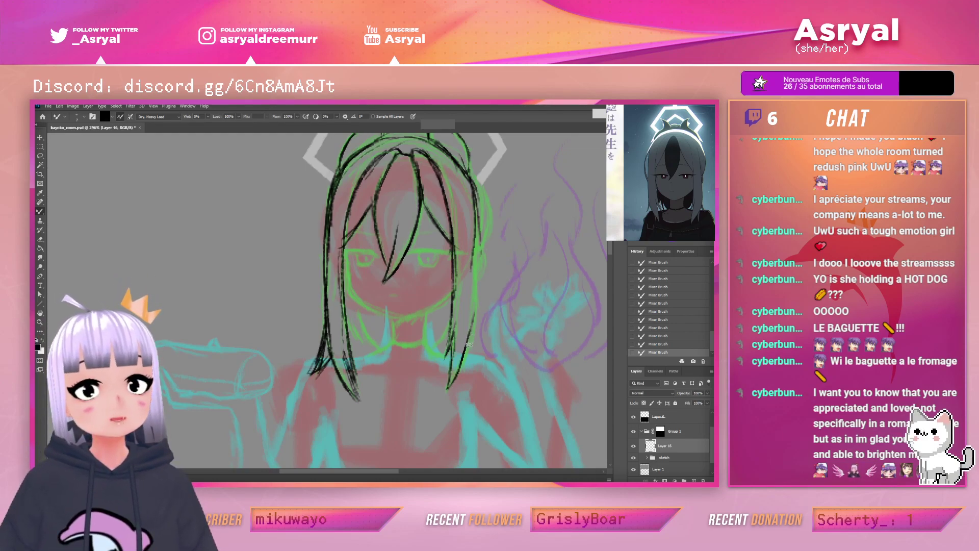
mouse_move(476, 306)
left_mouse_down()
mouse_move(476, 221)
mouse_move(466, 344)
left_mouse_up()
mouse_move(477, 281)
left_mouse_down()
mouse_move(464, 355)
mouse_move(485, 310)
left_mouse_up()
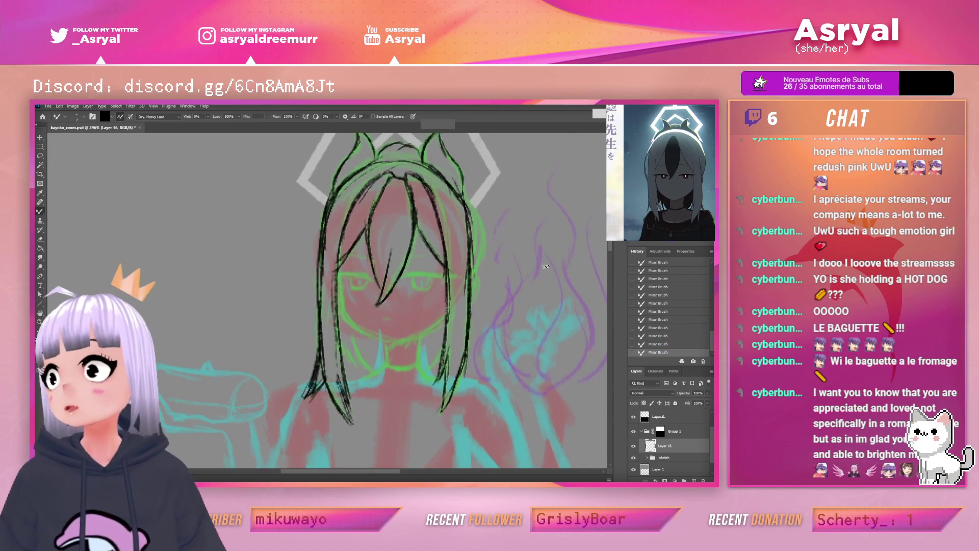
Clean up the tip of the right hair lock with the eraser and redraw its outer edge
mouse_move(439, 394)
left_mouse_down()
mouse_move(462, 282)
mouse_move(461, 313)
left_mouse_up()
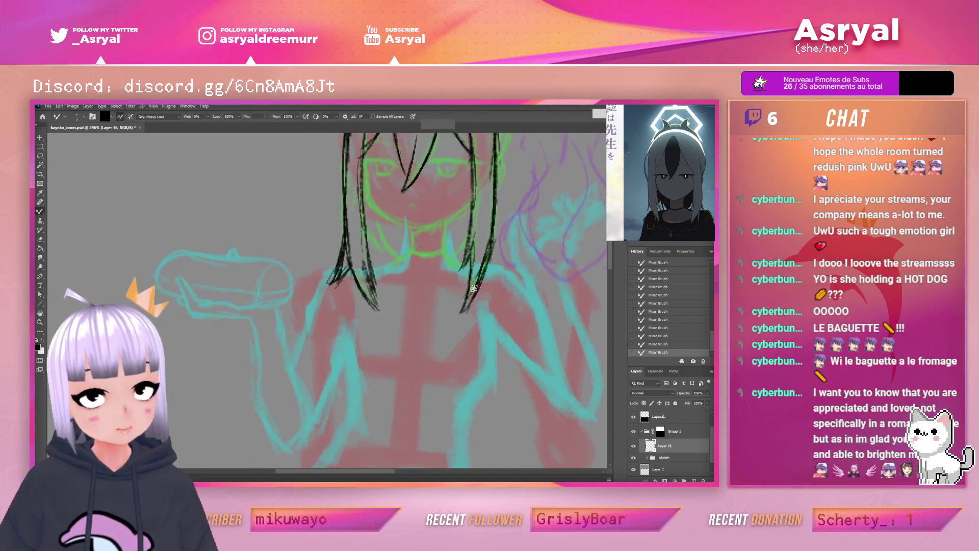
key("e")
mouse_move(472, 300)
left_mouse_down()
mouse_move(491, 220)
mouse_move(471, 312)
mouse_move(461, 312)
left_mouse_up()
key("b")
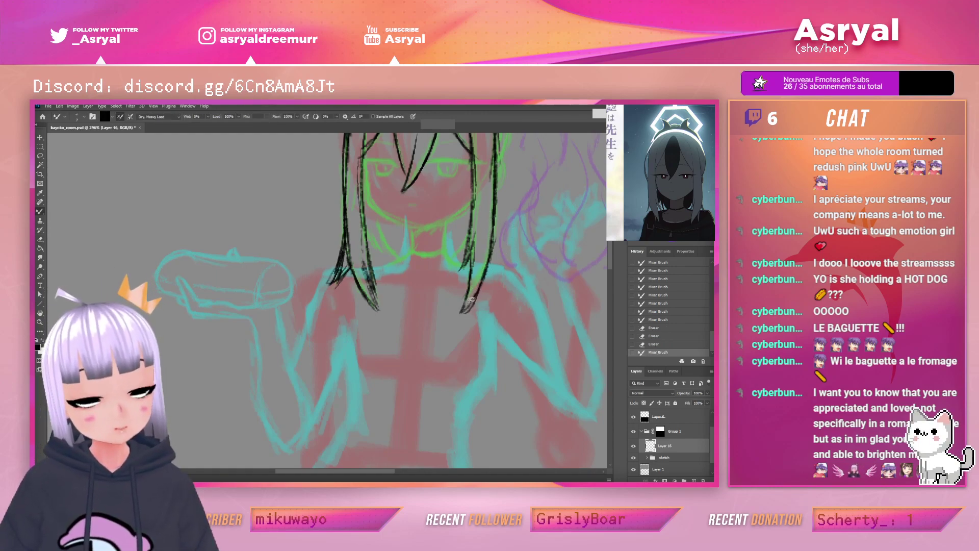
left_click_drag(496, 226, 488, 279)
left_click_drag(491, 257, 482, 300)
key("e")
key("b")
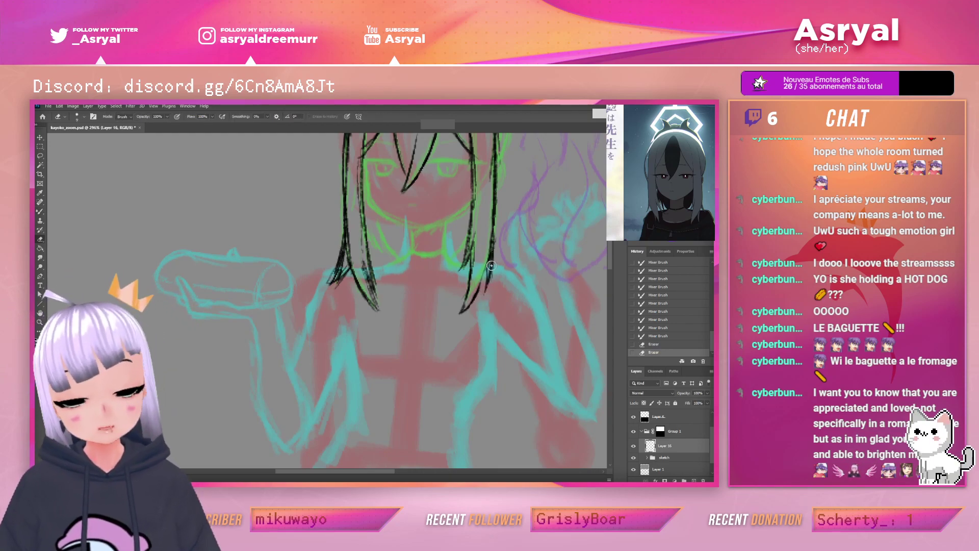
mouse_move(491, 256)
left_mouse_down()
mouse_move(468, 302)
mouse_move(472, 239)
mouse_move(482, 235)
left_mouse_up()
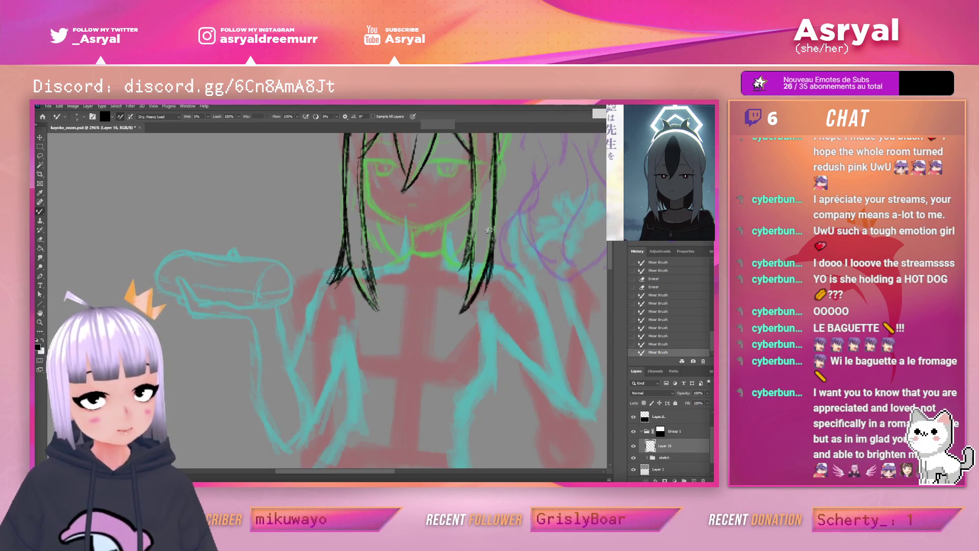
Reinforce the edges of the right and left hair locks down to their tips
left_click_drag(519, 204, 499, 297)
left_click_drag(443, 357, 453, 297)
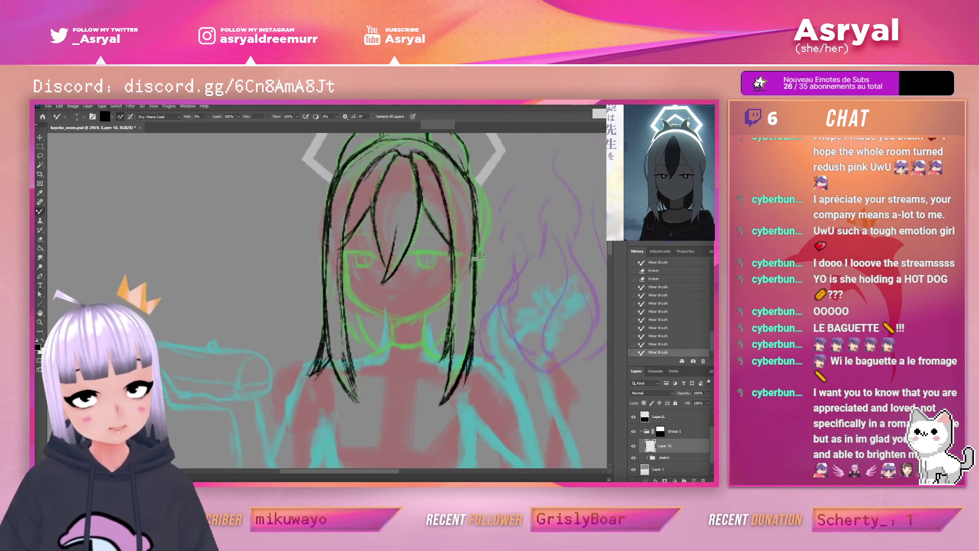
left_click_drag(397, 247, 403, 254)
left_click_drag(356, 355, 351, 260)
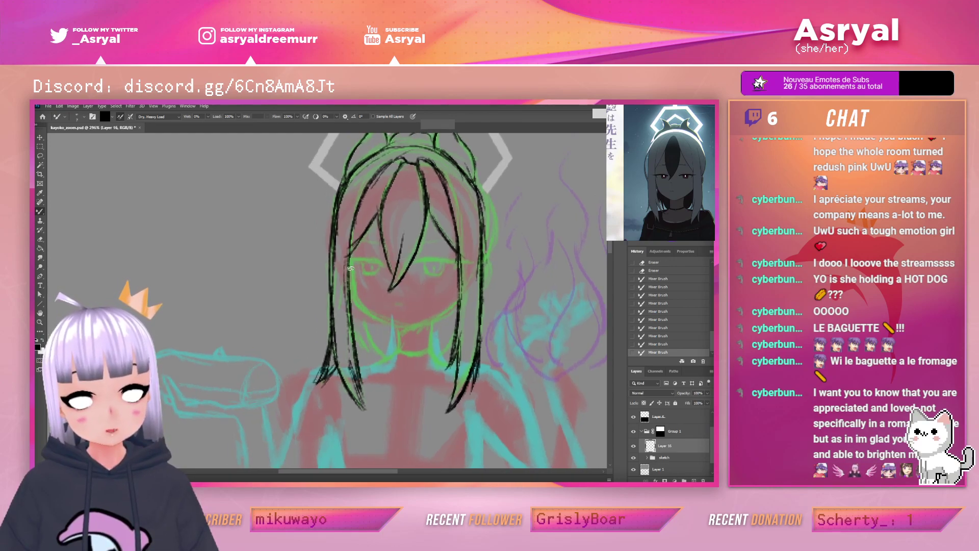
left_click_drag(361, 385, 348, 350)
left_click_drag(364, 406, 352, 364)
Add the back hair contour and the ear outline on the right side of the head
left_click_drag(547, 214, 542, 236)
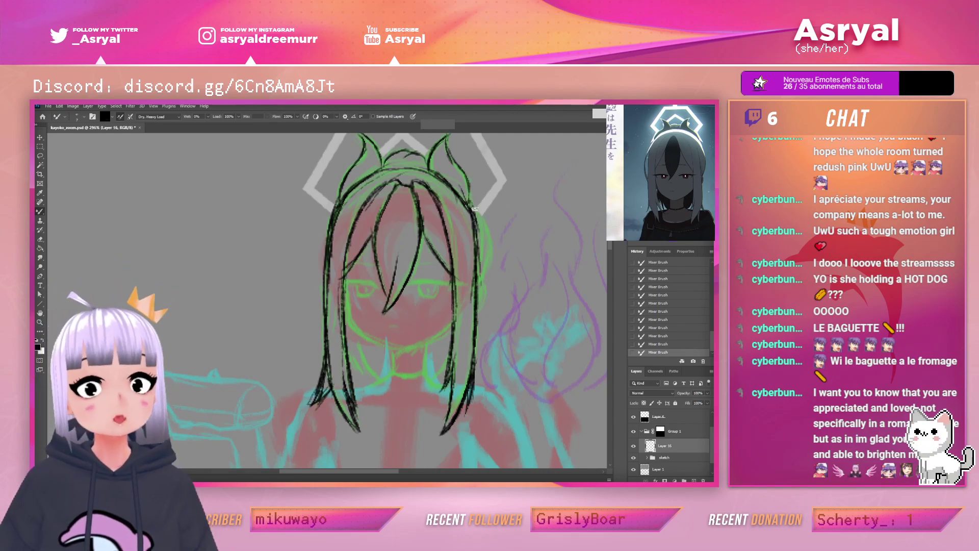
left_click_drag(481, 213, 476, 276)
left_click_drag(479, 209, 482, 226)
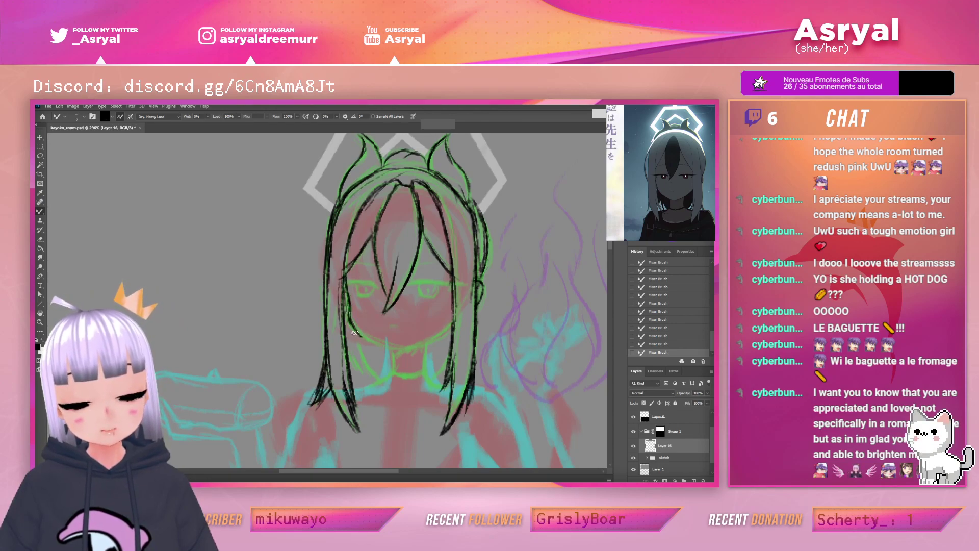
Line the left cheek and jaw from the side lock down to the chin, erasing stray strokes
key("e")
left_click_drag(364, 342, 349, 309)
key("b")
left_click_drag(348, 303, 349, 310)
left_click_drag(355, 334, 349, 296)
key("e")
key("b")
left_click_drag(351, 329, 347, 301)
left_click_drag(347, 298, 347, 274)
mouse_move(349, 309)
left_mouse_down()
mouse_move(363, 336)
mouse_move(405, 352)
left_mouse_up()
Line the chin and the right side of the jaw up to the hair lock, cleaning up with the eraser
key("e")
left_click_drag(421, 266, 417, 270)
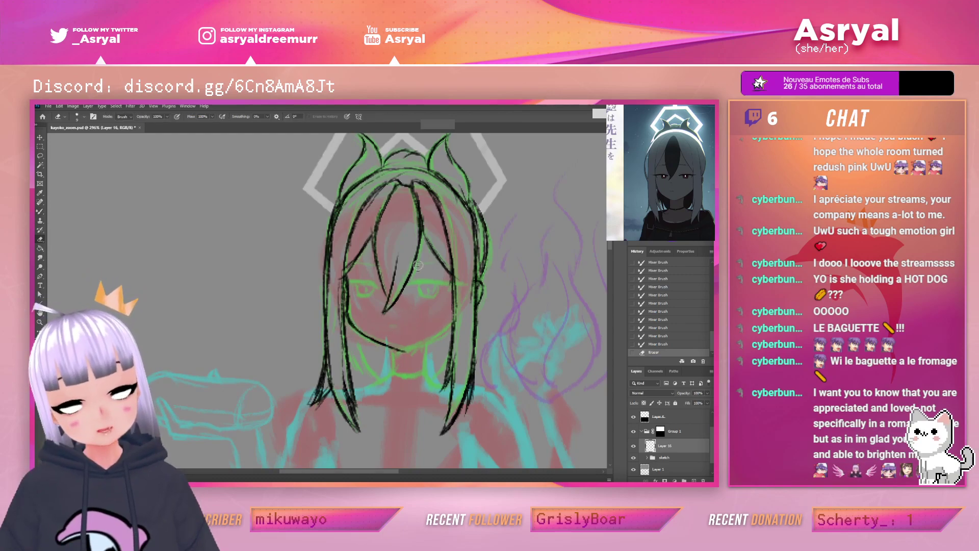
key("b")
left_click_drag(361, 335, 398, 351)
mouse_move(400, 352)
left_mouse_down()
mouse_move(372, 346)
mouse_move(408, 352)
mouse_move(427, 342)
left_mouse_up()
key("e")
key("b")
mouse_move(409, 342)
left_mouse_down()
mouse_move(456, 321)
mouse_move(437, 338)
left_mouse_up()
left_click_drag(423, 341, 461, 318)
mouse_move(433, 332)
left_mouse_down()
mouse_move(460, 318)
mouse_move(456, 308)
left_mouse_up()
Erase the excess jaw line at the right hair lock and redraw the lock's inner edge
key("e")
left_click_drag(416, 339, 441, 325)
left_click_drag(474, 295, 452, 341)
key("b")
left_click_drag(456, 298, 452, 353)
Refine the jaw curve between the chin and the side lock with smooth strokes
mouse_move(518, 293)
left_mouse_down()
mouse_move(491, 274)
mouse_move(435, 270)
mouse_move(341, 290)
left_mouse_up()
key("r")
key("b")
left_click_drag(344, 278, 341, 290)
left_click_drag(340, 287, 340, 313)
left_click_drag(340, 312, 361, 352)
key("r")
left_click(140, 117)
left_click_drag(483, 285, 529, 285)
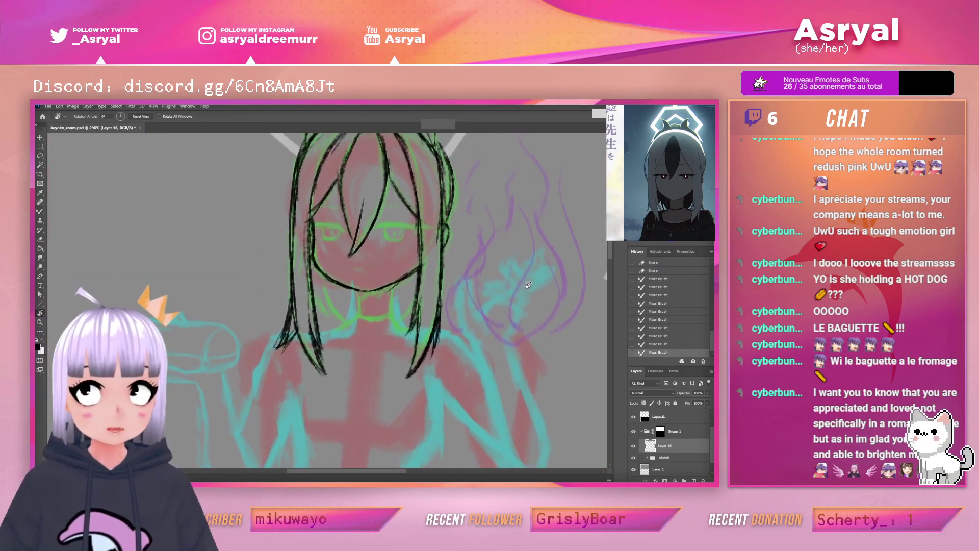
Erase the stray marks beside the right hair lock and draw both sides of the neck curving into the shoulders
key("e")
left_click_drag(426, 270, 432, 290)
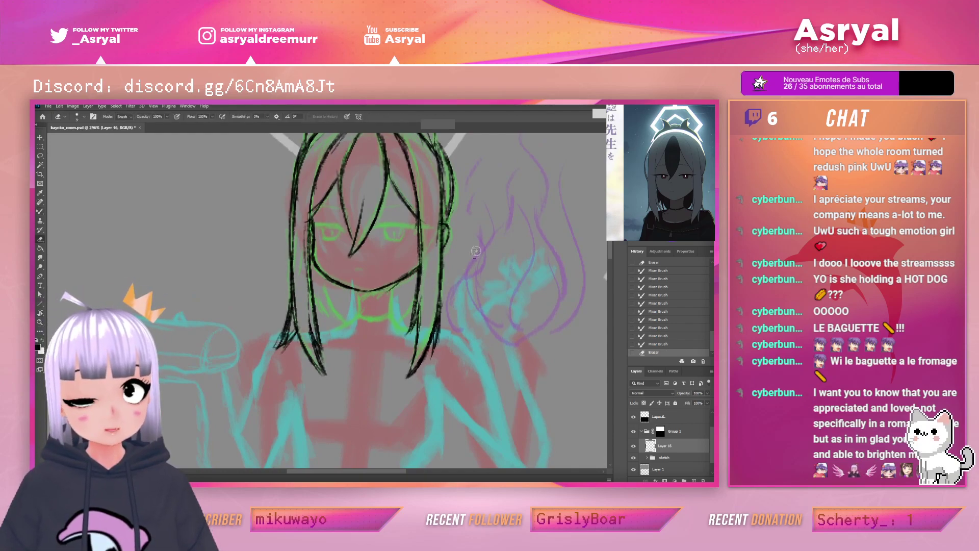
key("b")
mouse_move(474, 244)
left_mouse_down()
mouse_move(475, 255)
mouse_move(483, 237)
left_mouse_up()
left_click_drag(365, 311, 365, 313)
mouse_move(366, 296)
left_mouse_down()
mouse_move(362, 318)
mouse_move(334, 326)
left_mouse_up()
left_click_drag(366, 303, 335, 327)
left_click_drag(396, 290, 406, 319)
mouse_move(397, 294)
left_mouse_down()
mouse_move(410, 324)
mouse_move(403, 311)
left_mouse_up()
left_click_drag(397, 308, 419, 326)
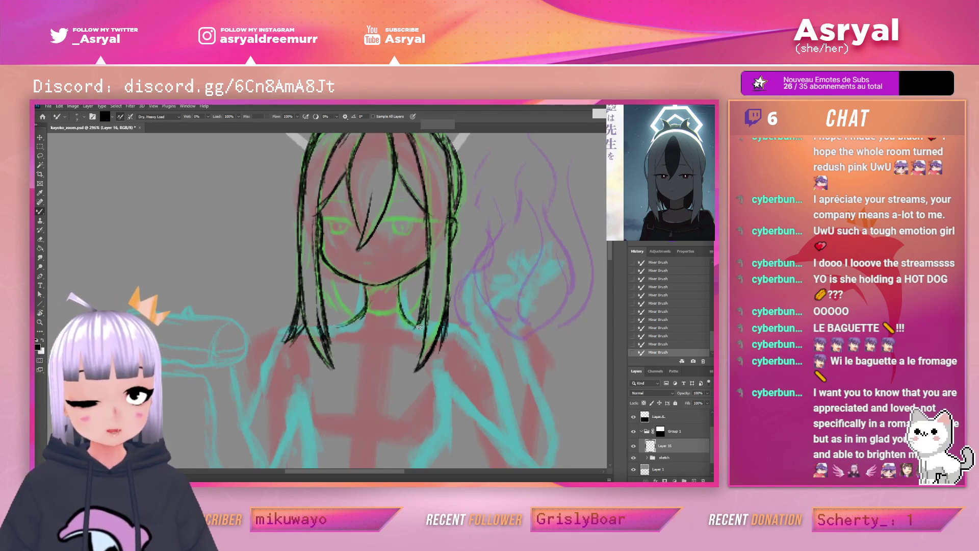
Draw the upper lash line and a rounded iris outline on the right eye
left_click_drag(467, 196, 464, 244)
left_click_drag(413, 272, 489, 243)
key("b")
left_click_drag(363, 264, 450, 266)
mouse_move(386, 264)
left_mouse_down()
mouse_move(394, 285)
mouse_move(387, 275)
left_mouse_up()
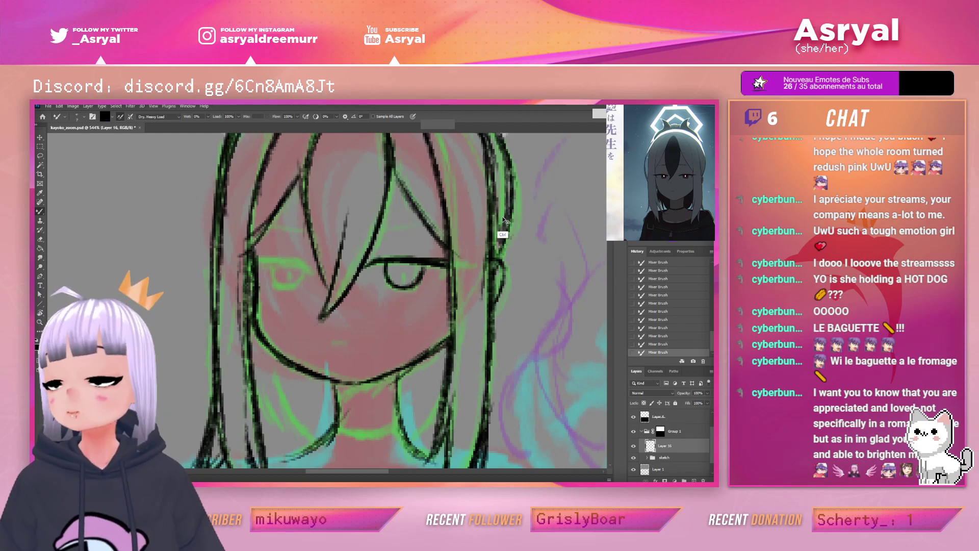
Undo the iris outline strokes of the right eye, keeping the upper lash line
key("ctrl+z")
key("ctrl+z")
key("ctrl+z")
key("ctrl+z")
key("ctrl+z")
key("ctrl+z")
key("ctrl+z")
key("ctrl+z")
key("ctrl+z")
key("ctrl+z")
key("ctrl+z")
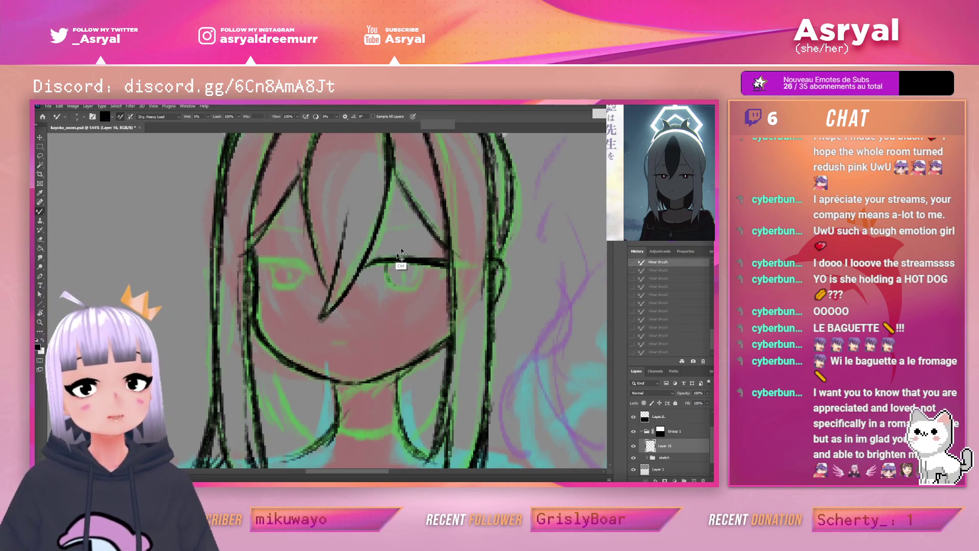
Redo the right eye's strokes to bring back the left edge of the iris
key("ctrl+shift+z")
key("ctrl+shift+z")
key("ctrl+shift+z")
key("ctrl+shift+z")
key("ctrl+shift+z")
key("ctrl+shift+z")
key("ctrl+shift+z")
key("ctrl+shift+z")
key("ctrl+shift+z")
key("ctrl+shift+z")
key("ctrl+shift+z")
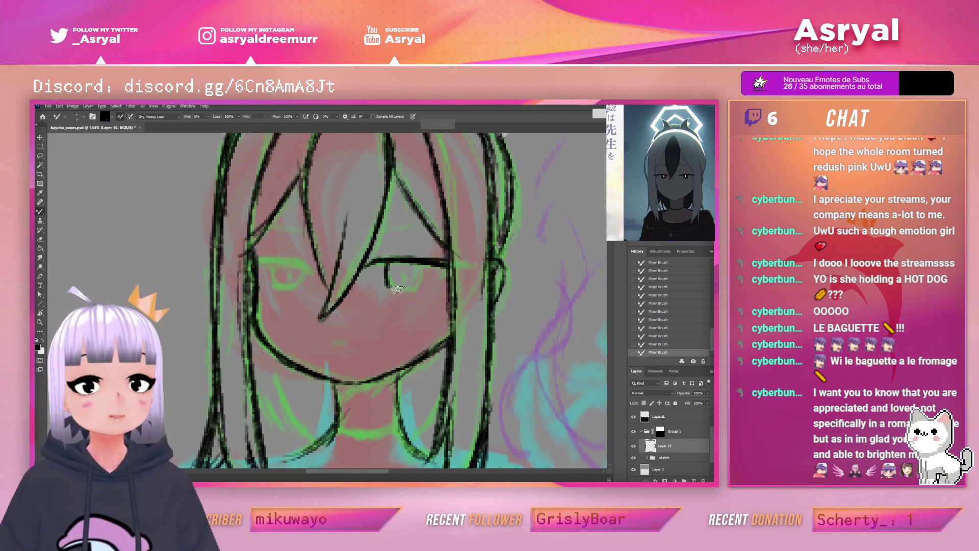
Close the right eye's iris as a squared outline and draw a thin eyebrow above it
mouse_move(387, 288)
left_mouse_down()
mouse_move(421, 288)
mouse_move(420, 262)
mouse_move(413, 286)
left_mouse_up()
left_click_drag(384, 229, 445, 203)
key("ctrl+z")
mouse_move(382, 232)
left_mouse_down()
mouse_move(429, 224)
mouse_move(494, 237)
left_mouse_up()
left_click_drag(481, 291, 490, 275)
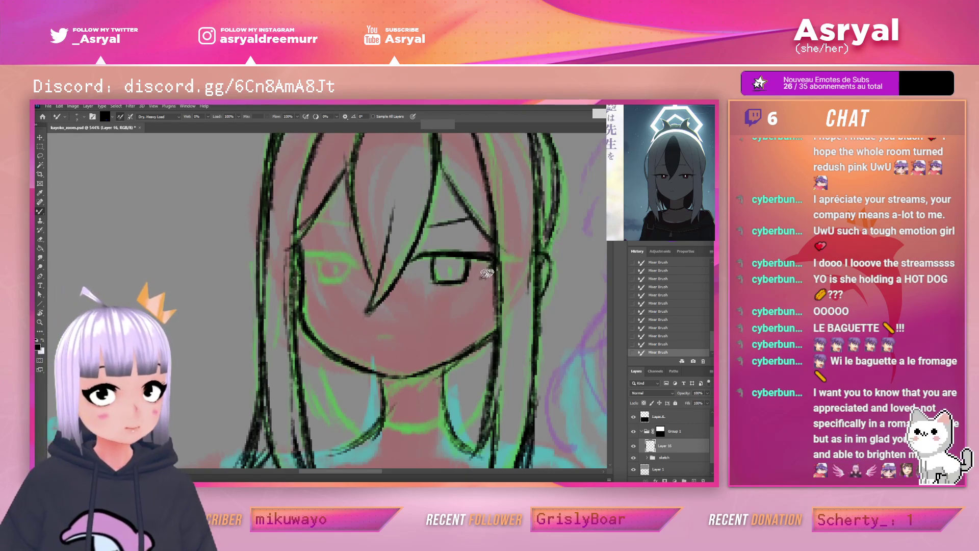
Extend the right eye's lash line past the hair lock and add lashes at its outer corner
mouse_move(494, 257)
left_mouse_down()
mouse_move(525, 262)
mouse_move(485, 257)
mouse_move(512, 252)
mouse_move(523, 260)
mouse_move(485, 255)
mouse_move(521, 255)
mouse_move(528, 267)
mouse_move(493, 261)
mouse_move(565, 243)
left_mouse_up()
key("ctrl+z")
key("ctrl+z")
key("ctrl+z")
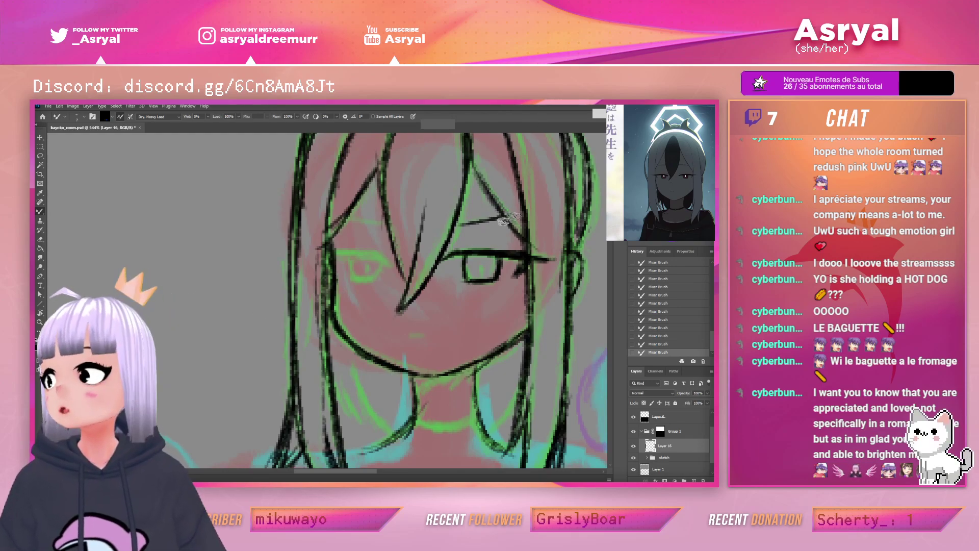
Draw a narrow vertical pupil inside the right eye's iris
mouse_move(482, 263)
left_mouse_down()
mouse_move(484, 275)
mouse_move(479, 268)
left_mouse_up()
key("ctrl+z")
key("ctrl+z")
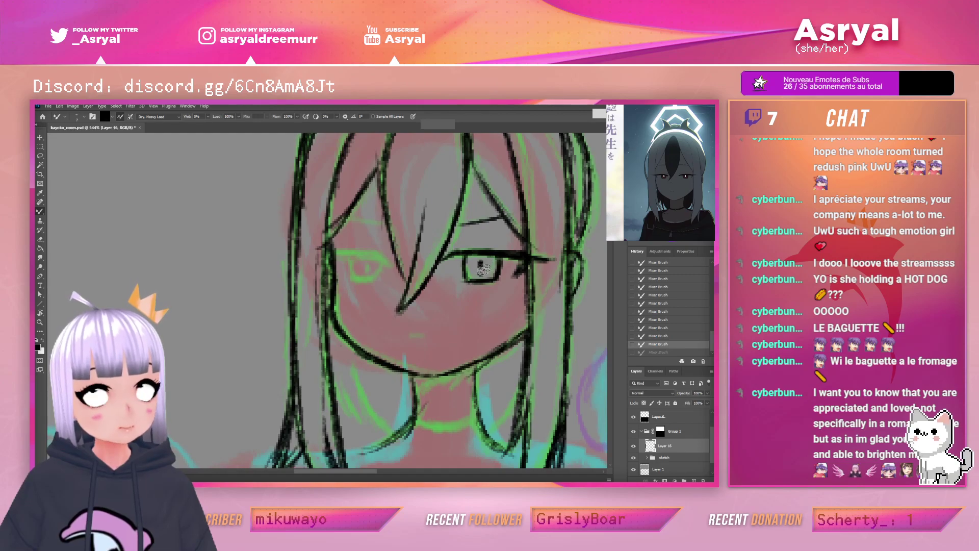
key("ctrl+shift+z")
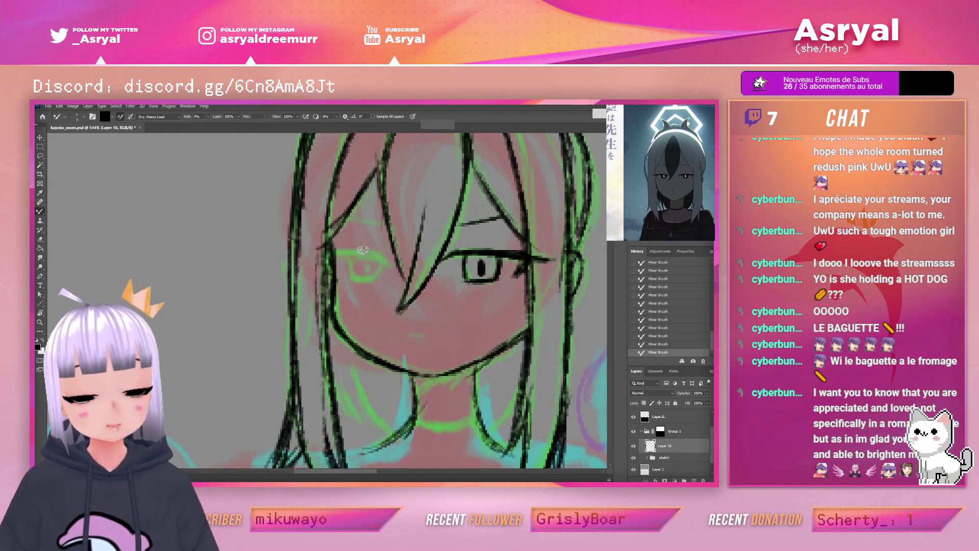
Try to draw the upper lash line of the left eye
mouse_move(362, 250)
left_mouse_down()
mouse_move(377, 251)
mouse_move(352, 252)
left_mouse_up()
key("ctrl+z")
key("ctrl+z")
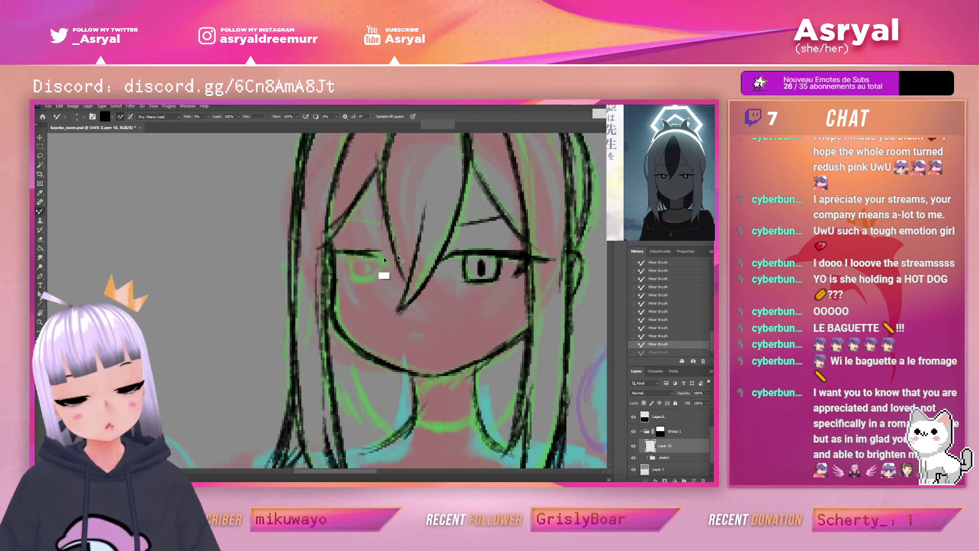
key("ctrl+z")
key("ctrl+z")
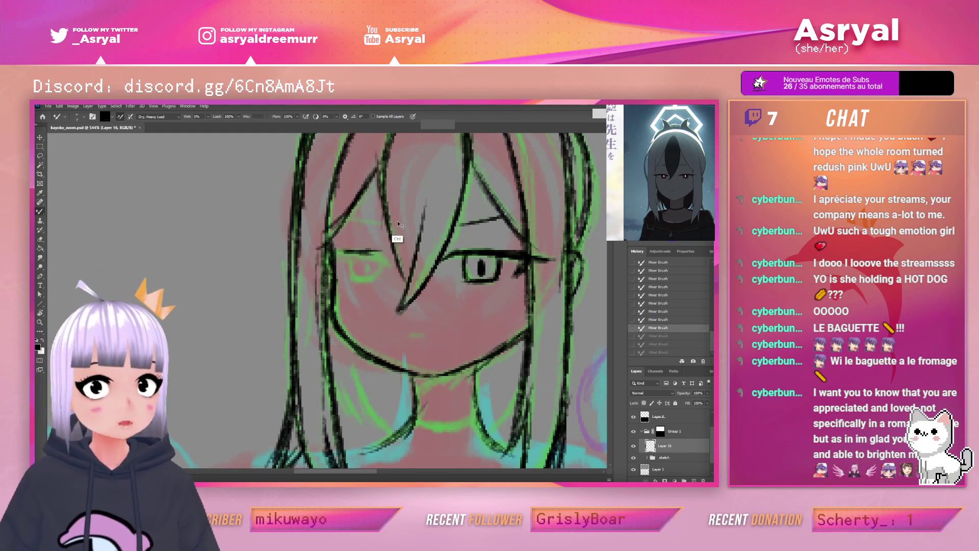
key("ctrl+z")
key("ctrl+z")
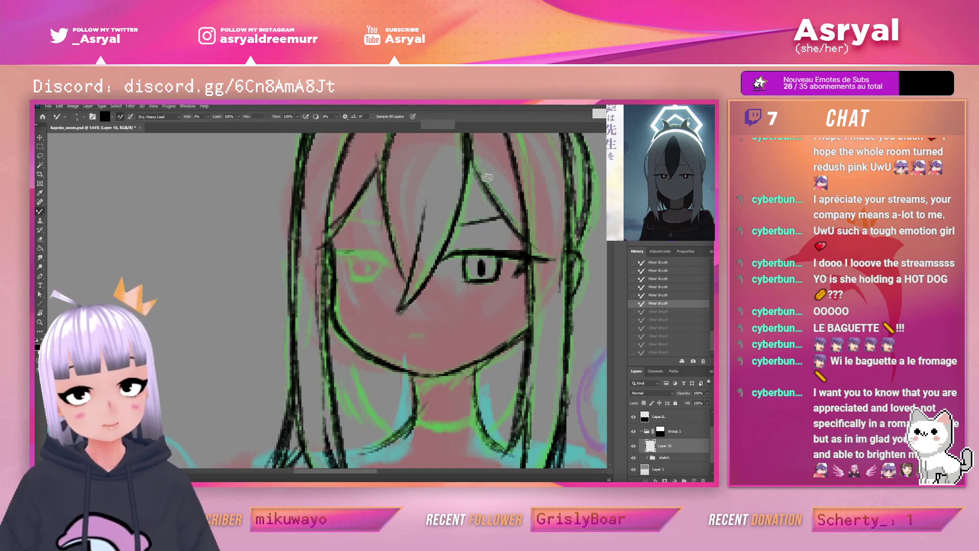
Redo the brush strokes that were undone on the line-art layer
key("ctrl+s")
key("ctrl+shift+z")
key("ctrl+shift+z")
key("ctrl+shift+z")
key("ctrl+shift+z")
key("ctrl+shift+z")
key("ctrl+shift+z")
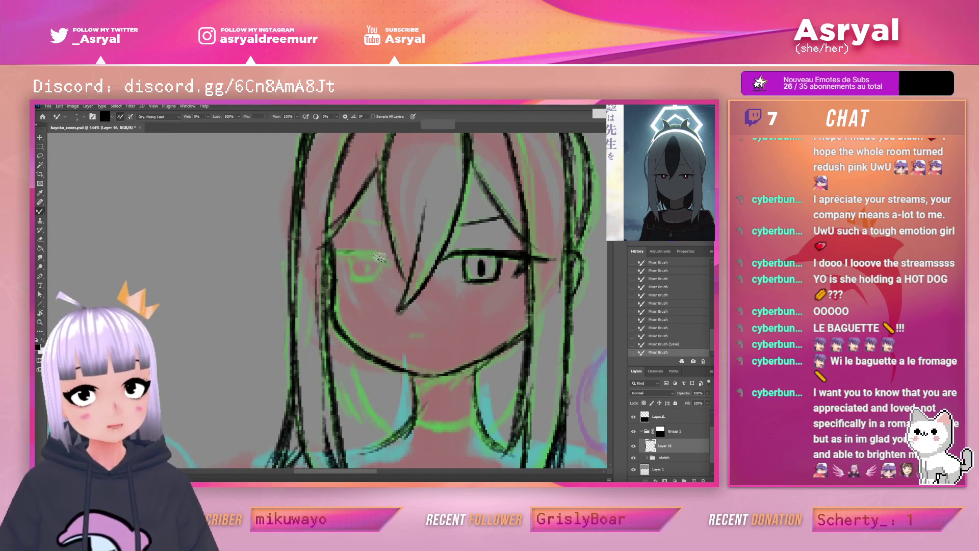
Draw the left eye's upper lash line, squared iris outline and narrow vertical pupil over the sketch
mouse_move(352, 252)
left_mouse_down()
mouse_move(385, 261)
mouse_move(353, 254)
mouse_move(379, 253)
mouse_move(391, 269)
left_mouse_up()
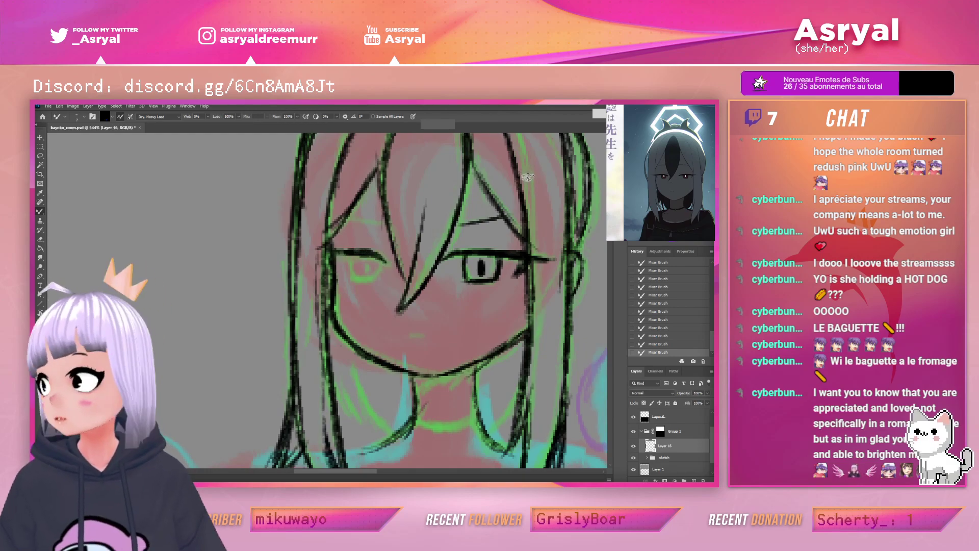
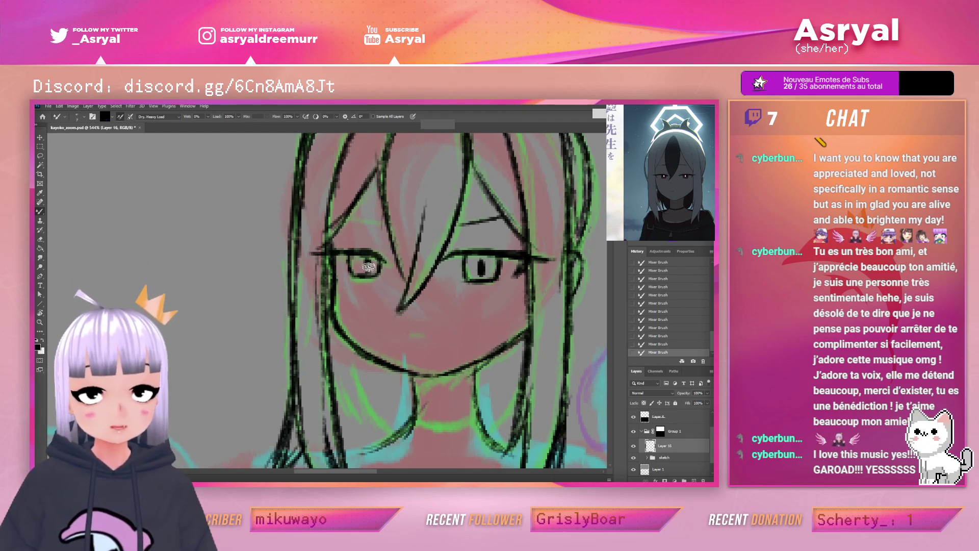
key("ctrl+z")
key("ctrl+z")
key("ctrl+z")
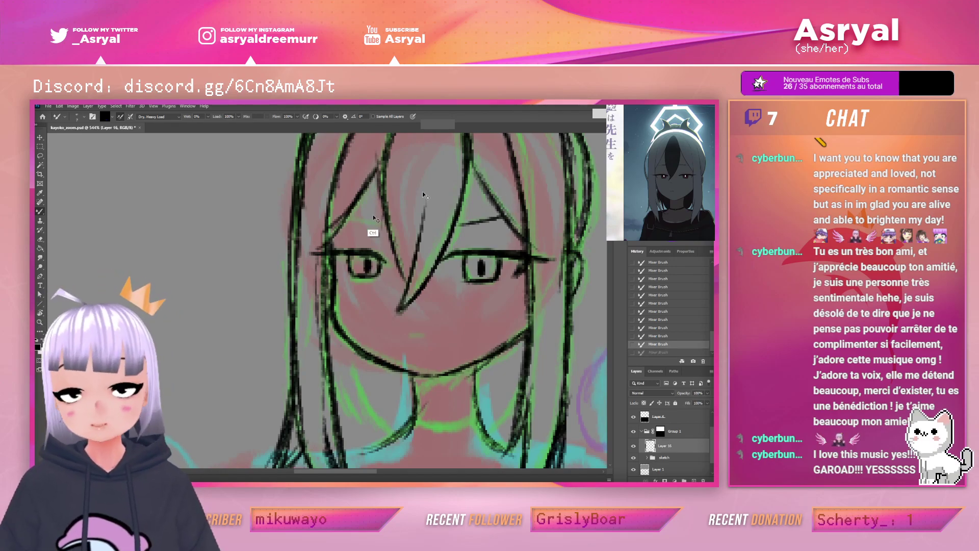
key("ctrl+shift+z")
key("ctrl+shift+z")
key("ctrl+shift+z")
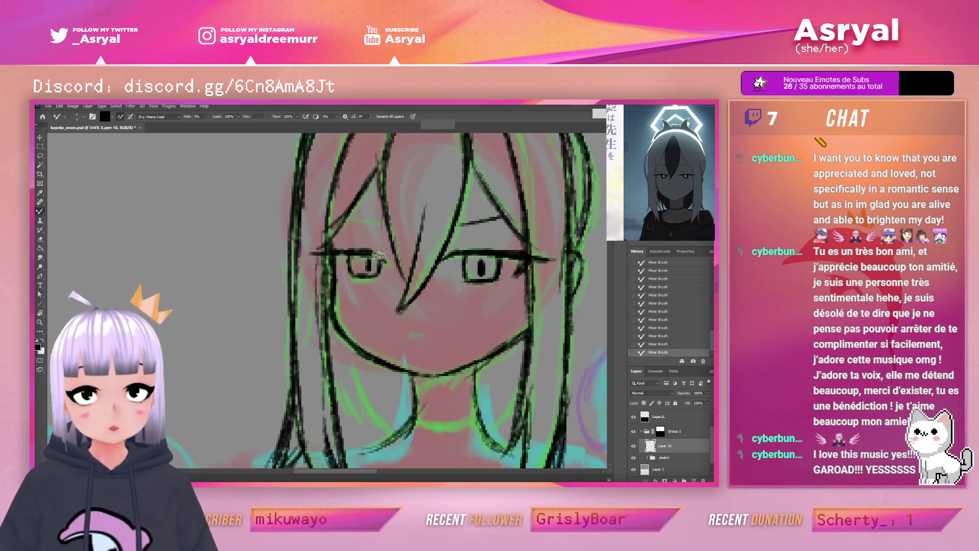
Subtly adjust the eyes' shape and placement on the line-art layer with a larger warp brush in the Liquify filter
key("ctrl+space")
mouse_move(546, 266)
left_mouse_down()
mouse_move(514, 259)
mouse_move(559, 279)
mouse_move(533, 265)
mouse_move(570, 260)
mouse_move(522, 269)
left_mouse_up()
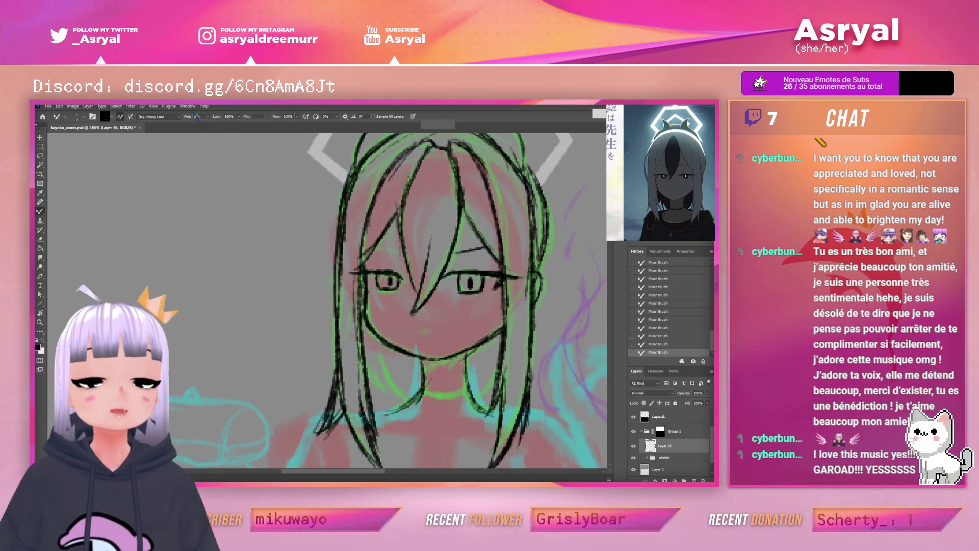
left_click(131, 107)
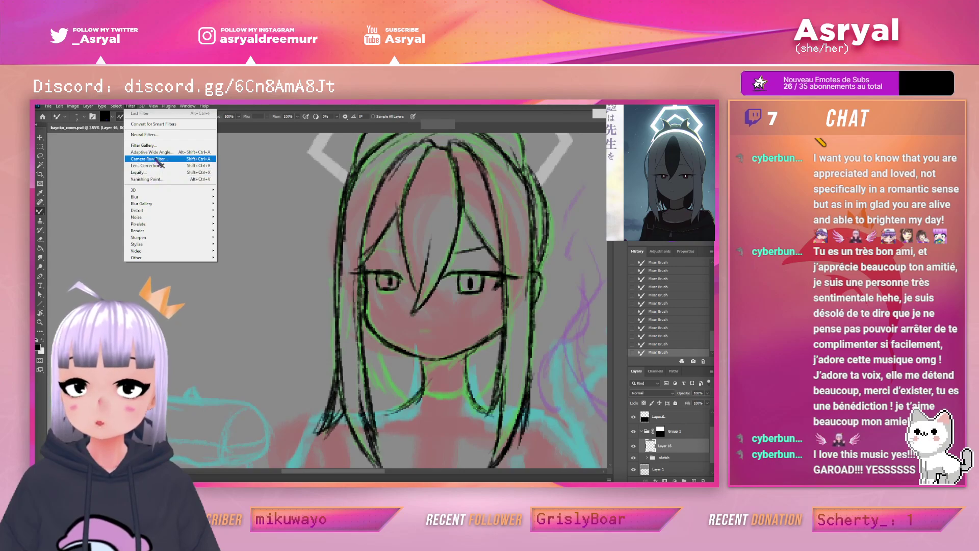
key("Escape")
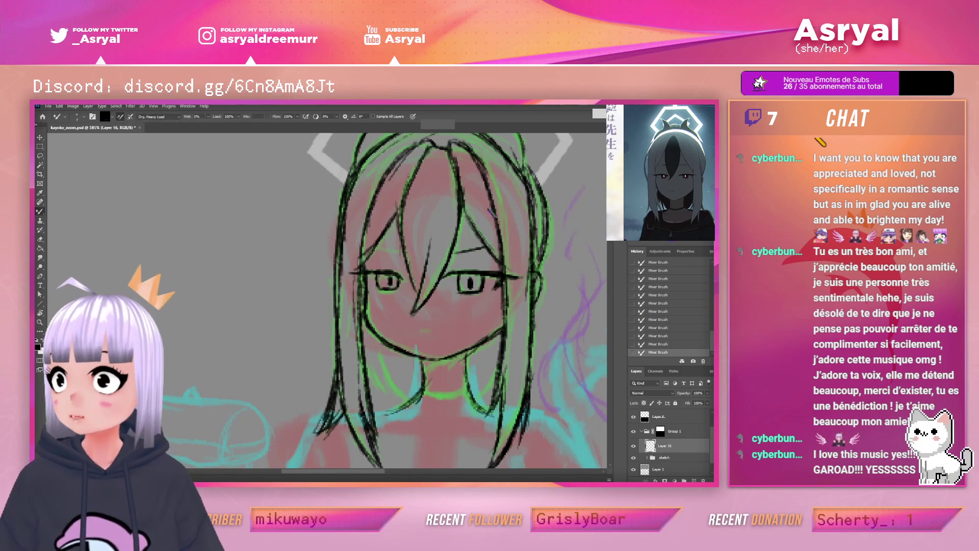
key("ctrl+shift+x")
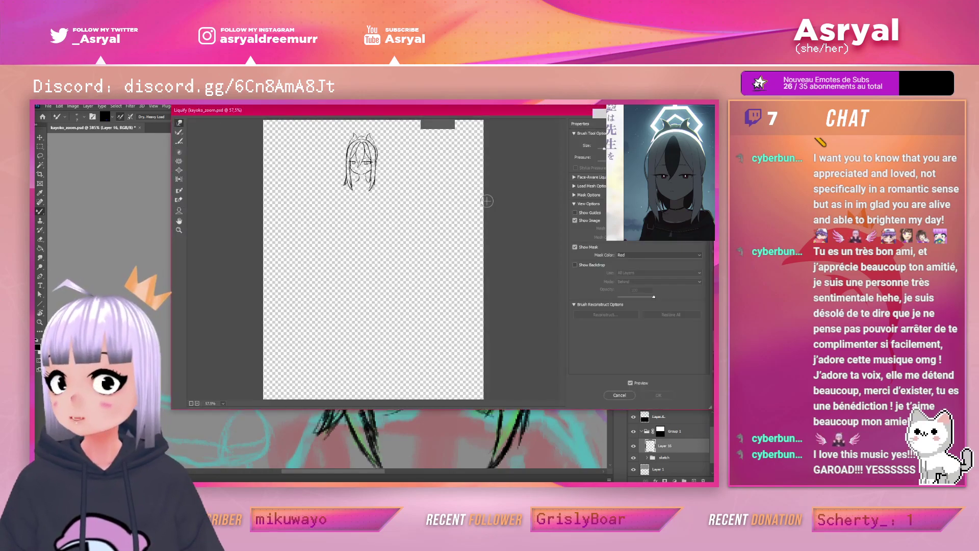
left_click_drag(381, 108, 380, 139)
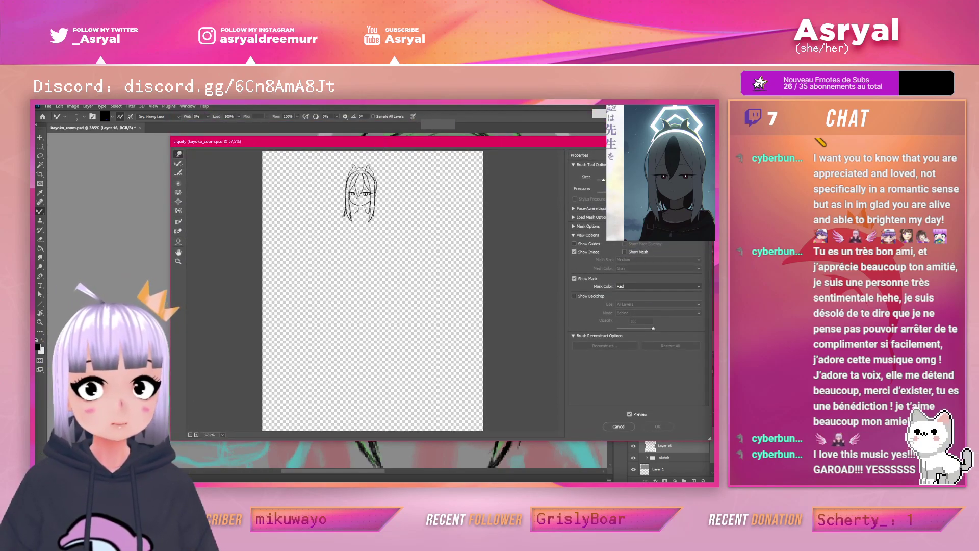
scroll(369, 184, "up", 5)
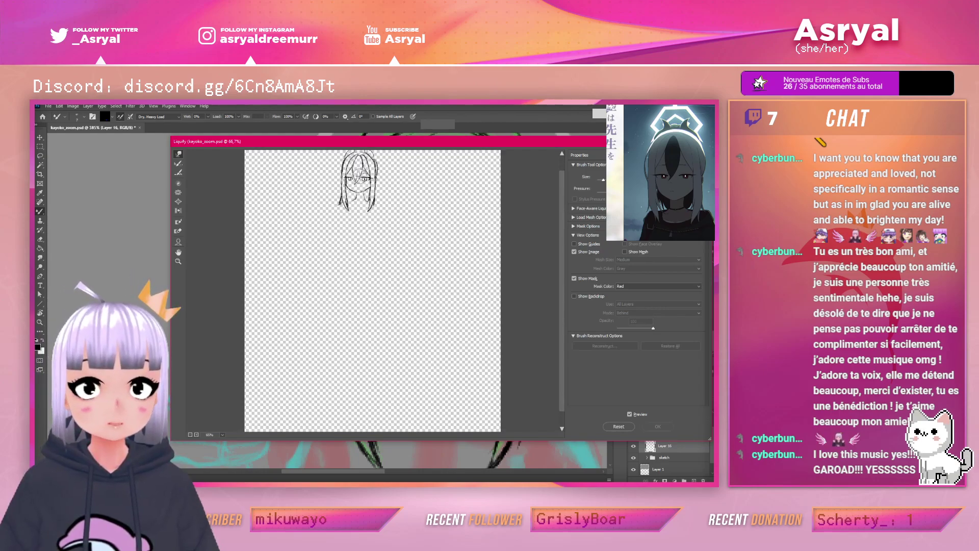
scroll(412, 243, "up", 5)
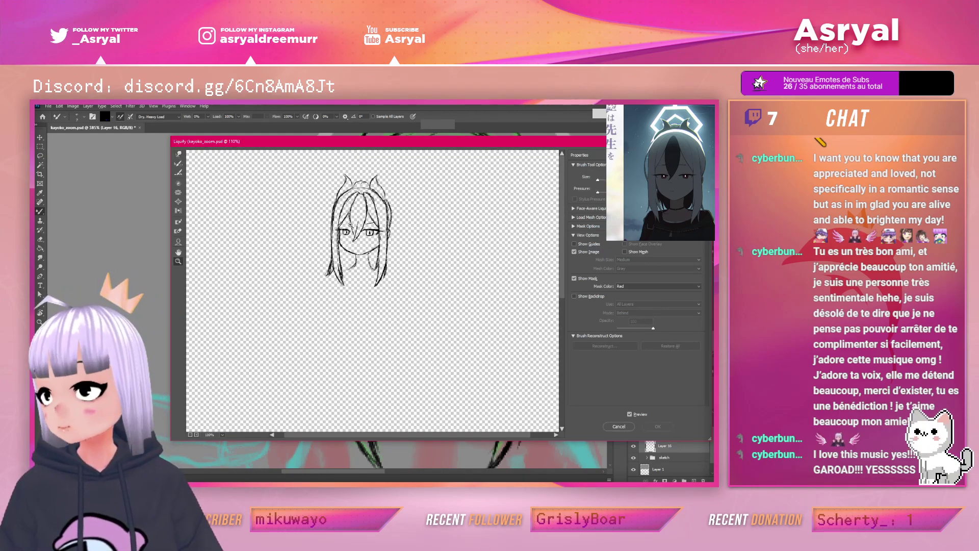
scroll(350, 224, "up", 3)
left_click(397, 302)
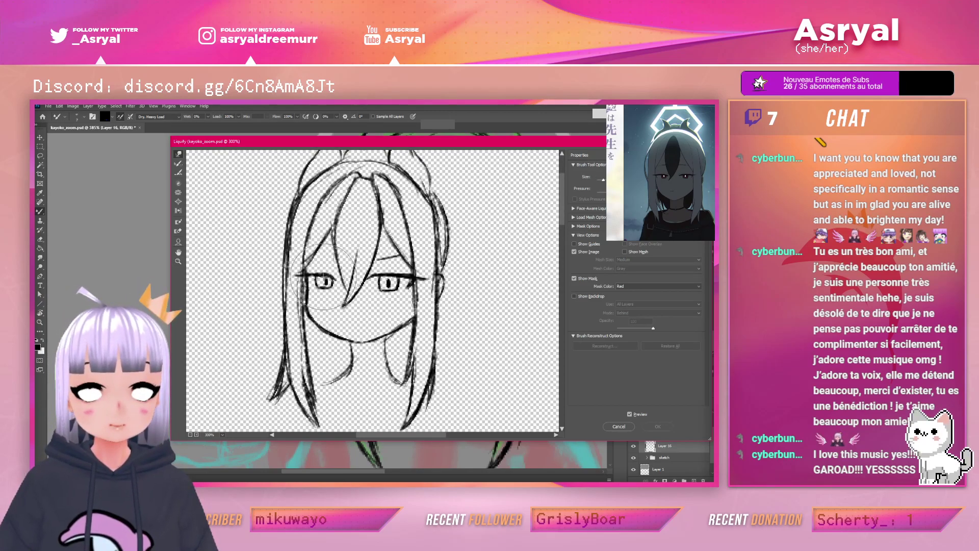
key("a")
left_click(423, 261)
left_click(179, 154)
key("bracketright")
key("bracketright")
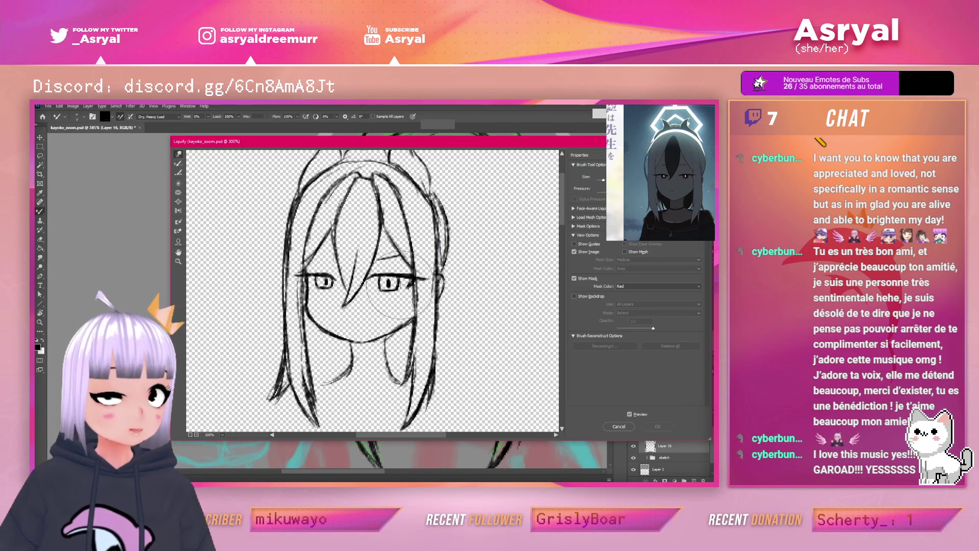
left_click_drag(319, 266, 325, 291)
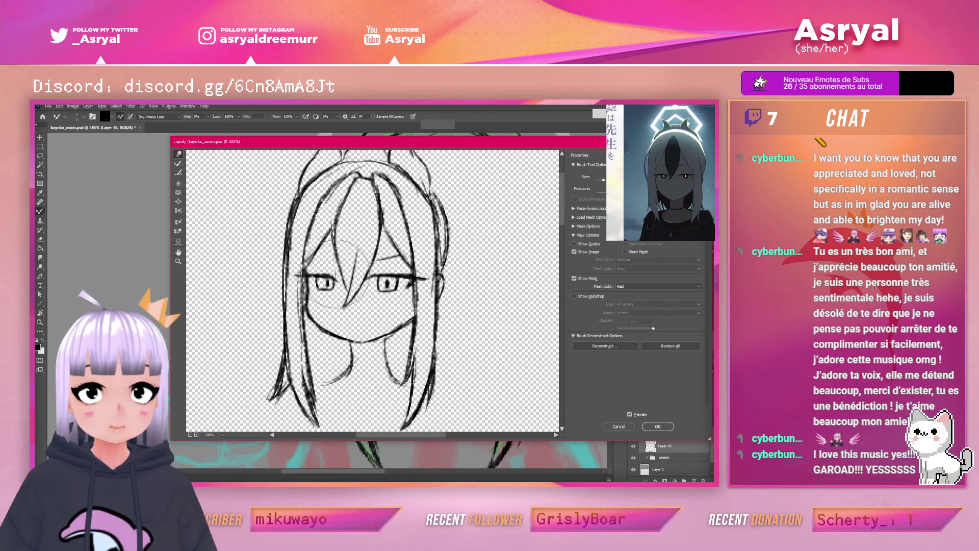
left_click(656, 426)
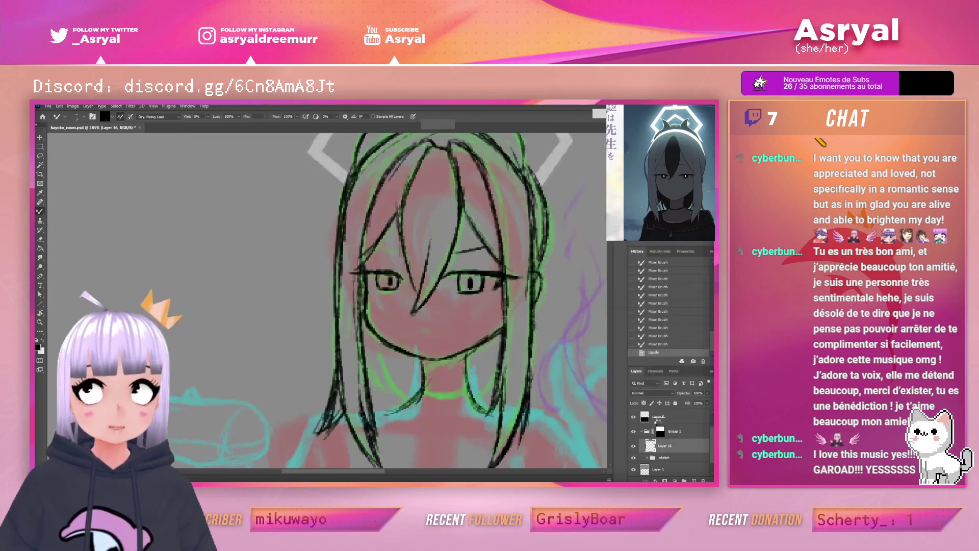
Add lashes at the left eye's outer corner and strengthen the right eye's upper lash line
scroll(446, 259, "up", 3)
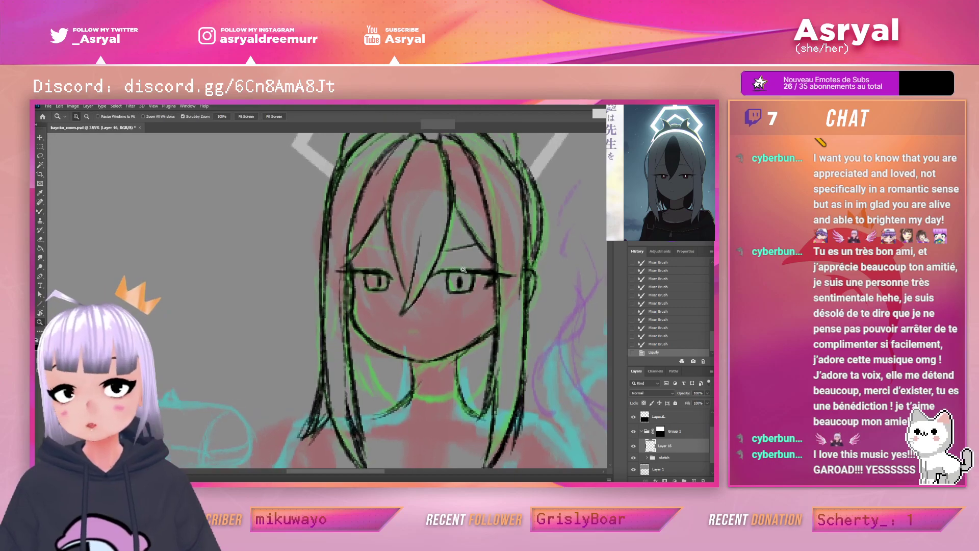
left_click_drag(316, 266, 317, 357)
left_click_drag(314, 311, 329, 327)
left_click_drag(324, 265, 324, 276)
mouse_move(324, 273)
left_mouse_down()
mouse_move(325, 285)
mouse_move(358, 270)
mouse_move(341, 274)
left_mouse_up()
left_click_drag(435, 274, 459, 269)
mouse_move(451, 269)
left_mouse_down()
mouse_move(547, 275)
mouse_move(510, 264)
left_mouse_up()
Draw a thin, slightly sloping eyebrow above the left eye, matching the one above the right eye
key("z")
scroll(547, 275, "up", 4)
key("b")
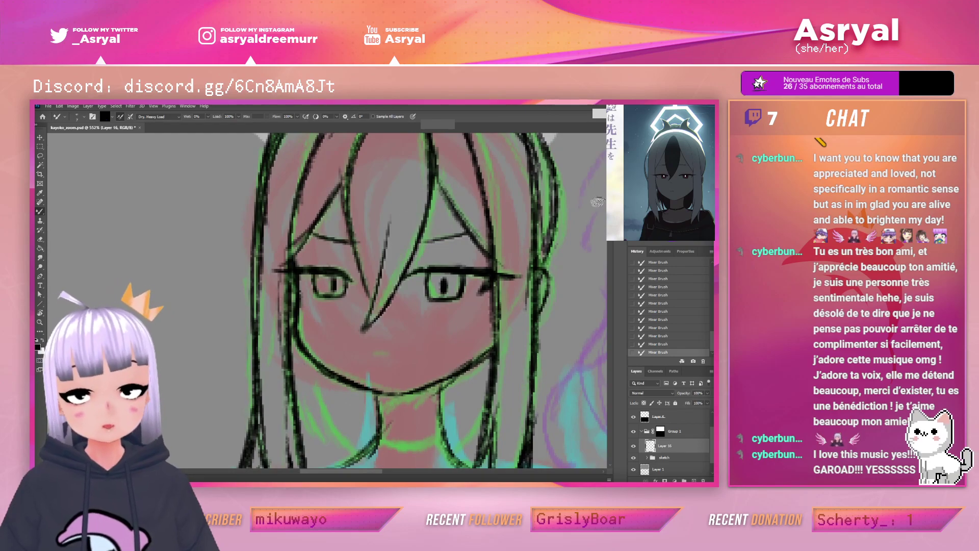
key("ctrl+z")
left_click_drag(312, 234, 354, 242)
Erase the rough marks at the outer side of the left eye and retouch its outline with short strokes
left_click_drag(538, 255, 520, 269)
scroll(510, 270, "up", 4)
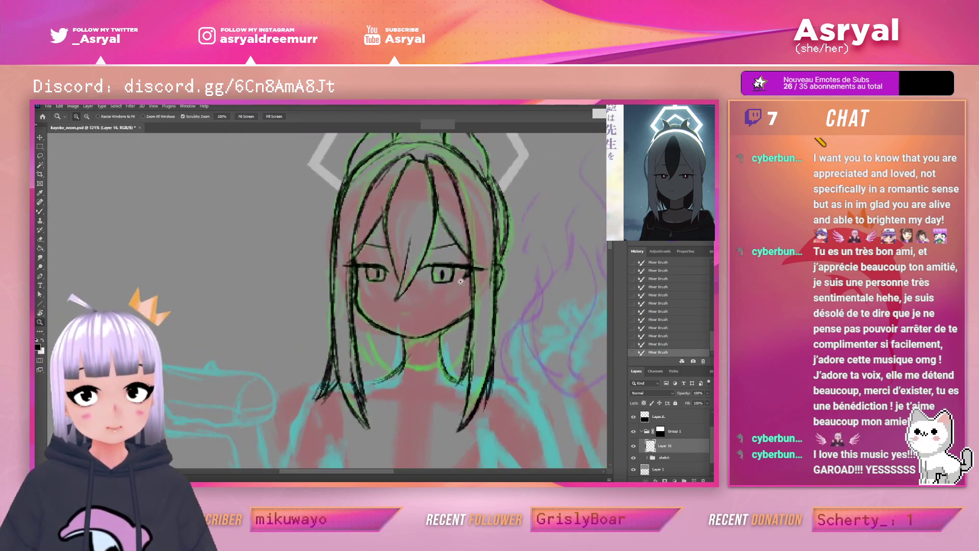
scroll(491, 274, "up", 1)
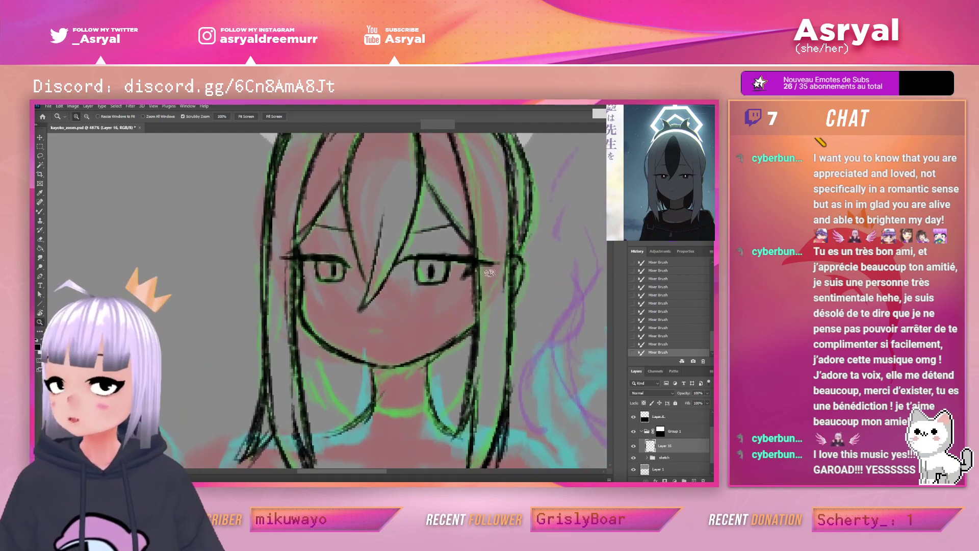
key("b")
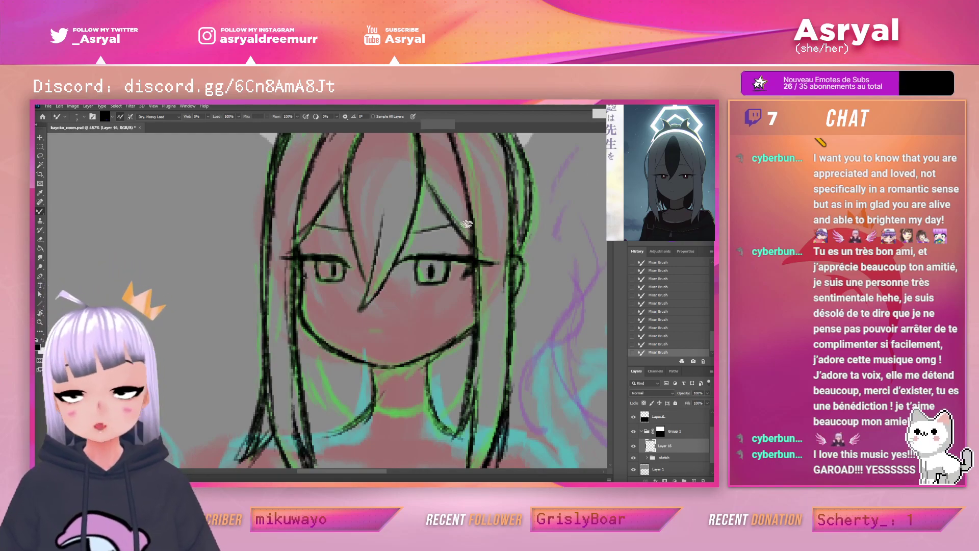
key("e")
left_click_drag(317, 282, 312, 274)
left_click_drag(311, 266, 311, 274)
left_click_drag(312, 268, 323, 277)
key("b")
mouse_move(316, 268)
left_mouse_down()
mouse_move(324, 279)
mouse_move(359, 273)
left_mouse_up()
key("ctrl+z")
key("ctrl+z")
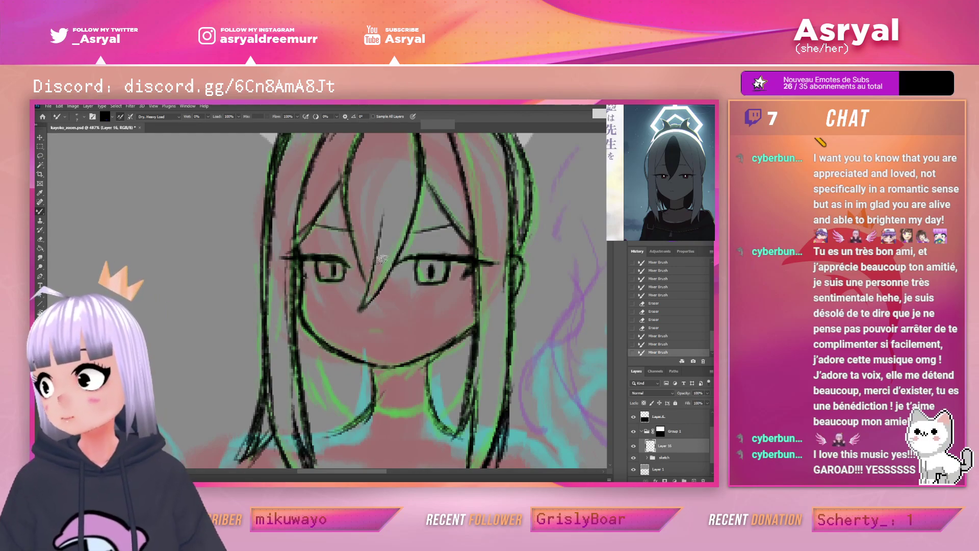
Compare the height of both irises with a temporary horizontal stroke drawn beneath the eyes
left_click_drag(309, 281, 444, 281)
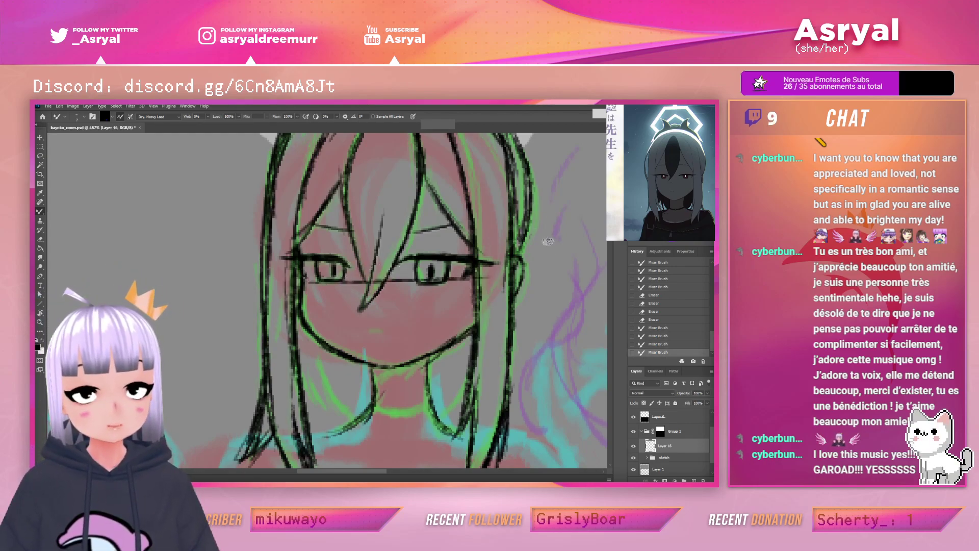
key("ctrl+z")
left_click_drag(306, 280, 487, 283)
key("ctrl+z")
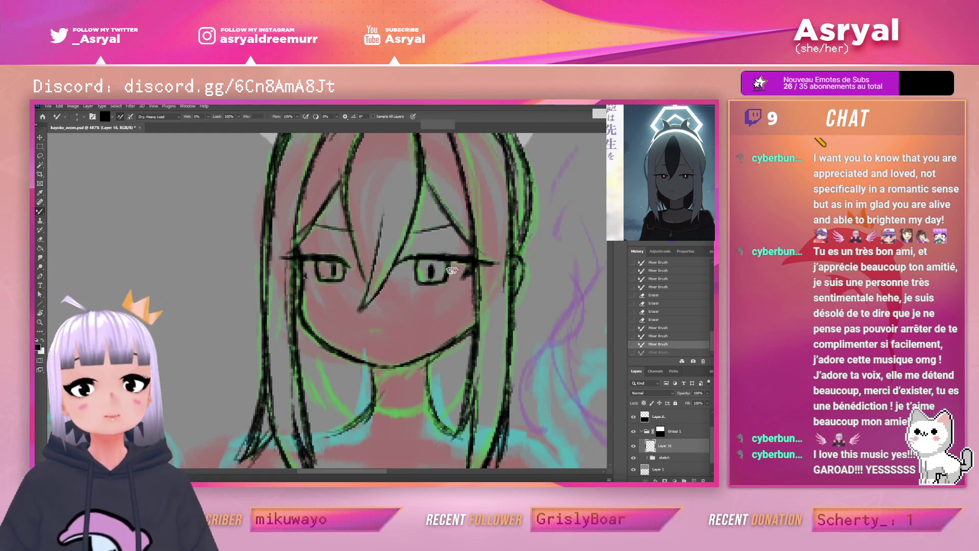
Erase part of the right eye's iris outline and redraw its inner edge and pupil
left_click_drag(451, 272, 491, 244)
key("e")
mouse_move(417, 285)
left_mouse_down()
mouse_move(414, 262)
mouse_move(417, 279)
mouse_move(445, 275)
mouse_move(422, 280)
left_mouse_up()
key("b")
left_click_drag(418, 265, 426, 281)
left_click_drag(417, 263, 427, 280)
left_click_drag(419, 275, 472, 281)
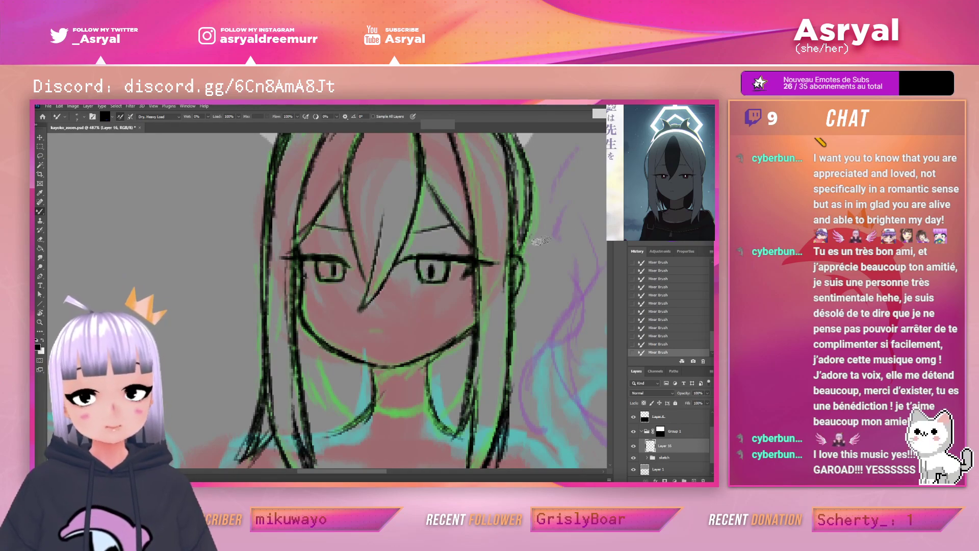
Erase the right eye's pupil and try a replacement stroke inside the iris
key("e")
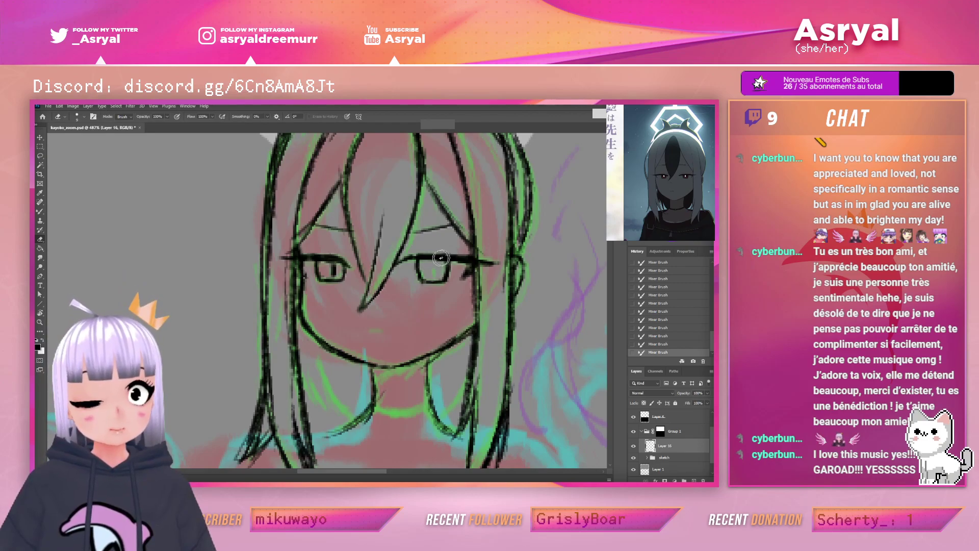
left_click_drag(434, 261, 496, 245)
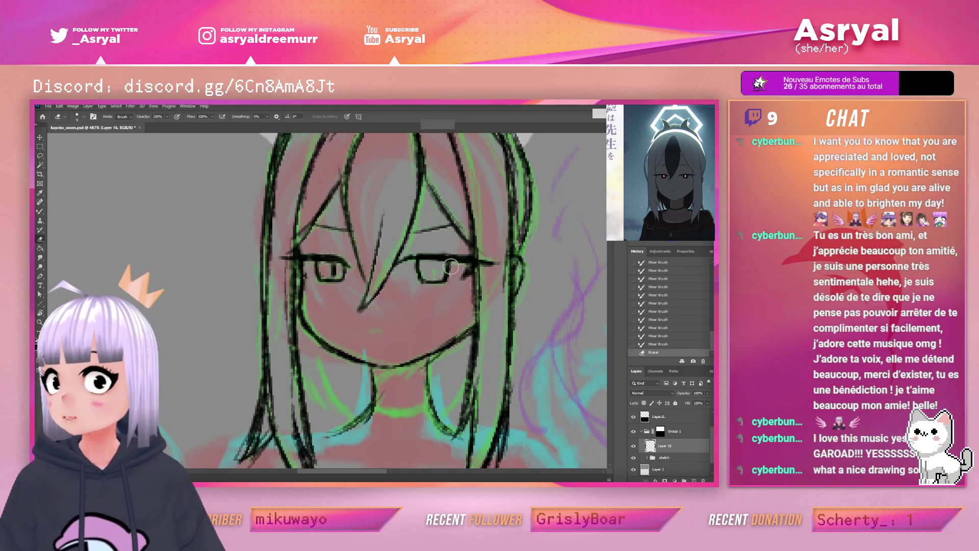
key("b")
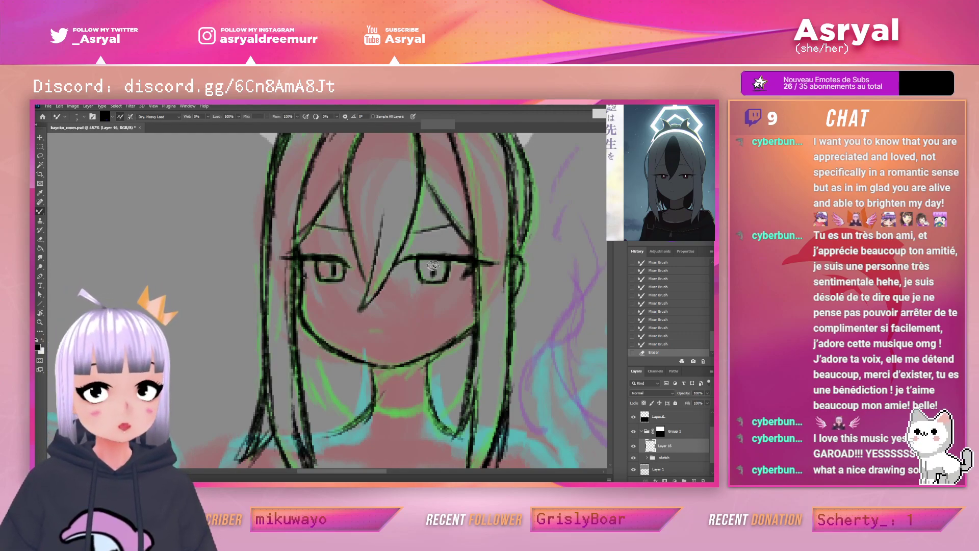
mouse_move(436, 271)
left_mouse_down()
mouse_move(414, 260)
mouse_move(449, 259)
left_mouse_up()
key("ctrl+z")
Undo the trial strokes around the right eye and redraw its upper lash line
mouse_move(460, 260)
left_mouse_down()
mouse_move(438, 261)
mouse_move(477, 258)
mouse_move(412, 259)
left_mouse_up()
key("ctrl+z")
key("ctrl+z")
key("ctrl+z")
key("ctrl+z")
key("ctrl+z")
left_click_drag(412, 259, 470, 255)
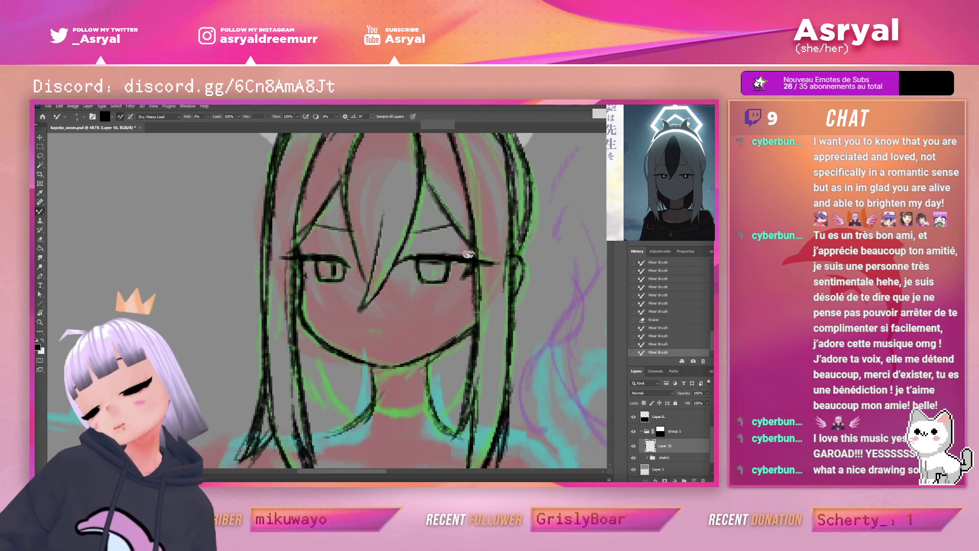
Trim the right eye's lash line and iris with the Eraser and redraw its vertical pupil
key("e")
key("b")
left_click_drag(463, 262, 418, 257)
mouse_move(417, 258)
left_mouse_down()
mouse_move(473, 260)
mouse_move(425, 266)
left_mouse_up()
key("e")
left_click_drag(425, 265, 438, 264)
mouse_move(438, 264)
left_mouse_down()
mouse_move(465, 267)
mouse_move(442, 262)
mouse_move(529, 233)
mouse_move(420, 261)
mouse_move(484, 259)
left_mouse_up()
key("b")
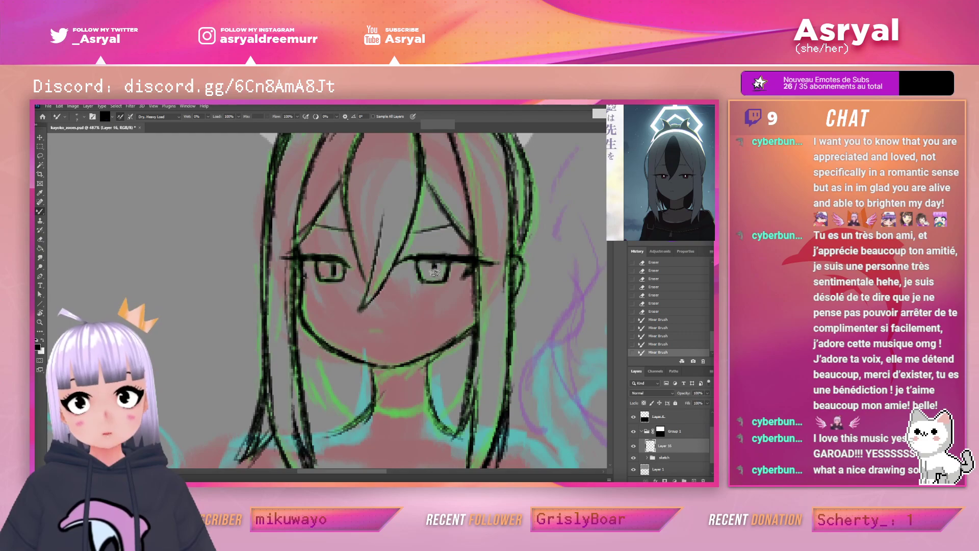
Try to extend and thicken the right eye's upper lash line from its inner corner across the hair lock
key("z")
mouse_move(505, 240)
left_mouse_down()
mouse_move(493, 265)
mouse_move(527, 250)
left_mouse_up()
key("b")
left_click_drag(418, 258, 455, 249)
mouse_move(431, 249)
left_mouse_down()
mouse_move(507, 242)
mouse_move(473, 249)
mouse_move(529, 251)
left_mouse_up()
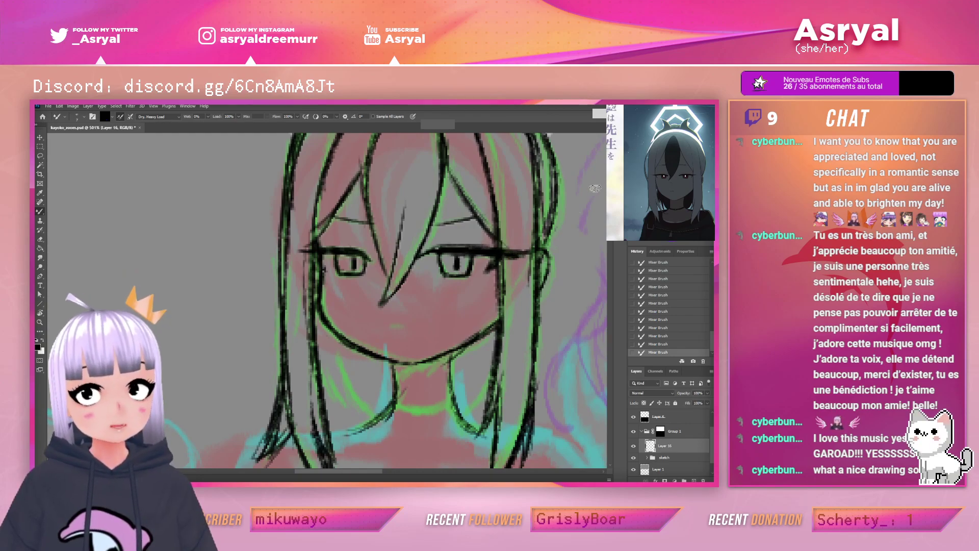
key("ctrl+z")
key("ctrl+z")
key("ctrl+z")
key("ctrl+z")
key("ctrl+z")
key("ctrl+z")
key("ctrl+z")
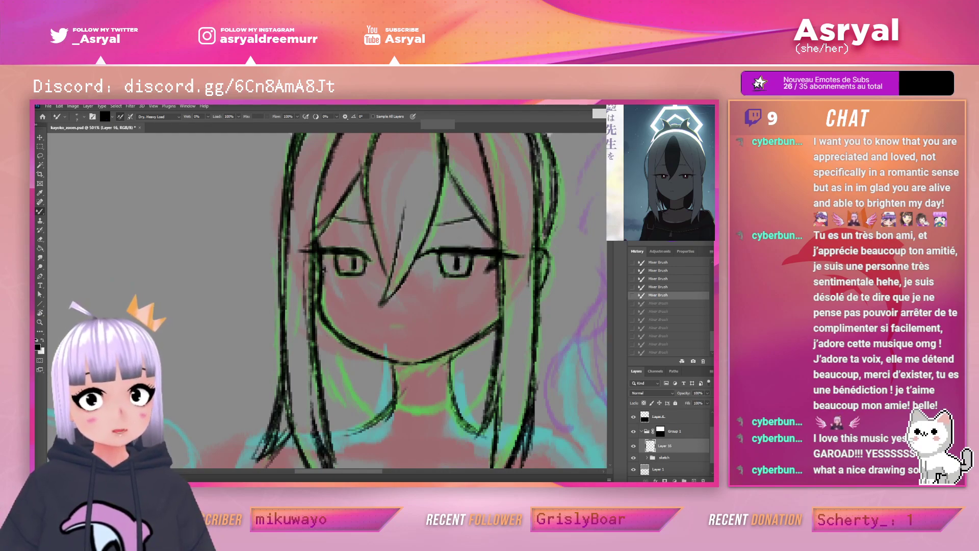
Thicken the right eye's upper lash line with strokes running from the inner corner to the outer lashes
left_click_drag(454, 250, 504, 250)
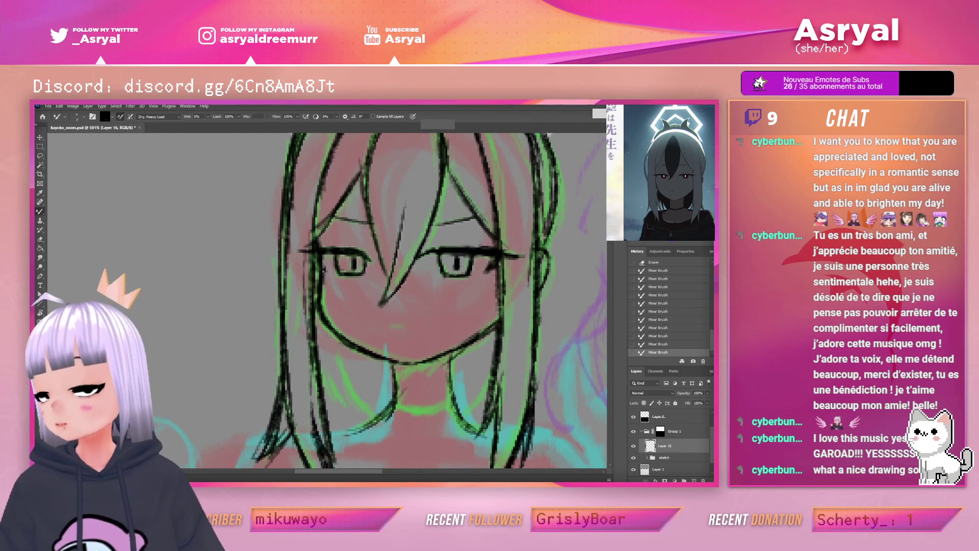
key("ctrl+z")
key("ctrl+z")
key("z")
left_click(500, 261, "alt")
left_click(500, 261)
key("b")
left_click_drag(404, 248, 476, 247)
key("ctrl+z")
left_click_drag(399, 249, 487, 255)
mouse_move(408, 250)
left_mouse_down()
mouse_move(487, 253)
mouse_move(459, 258)
left_mouse_up()
key("z")
scroll(533, 259, "up", 5)
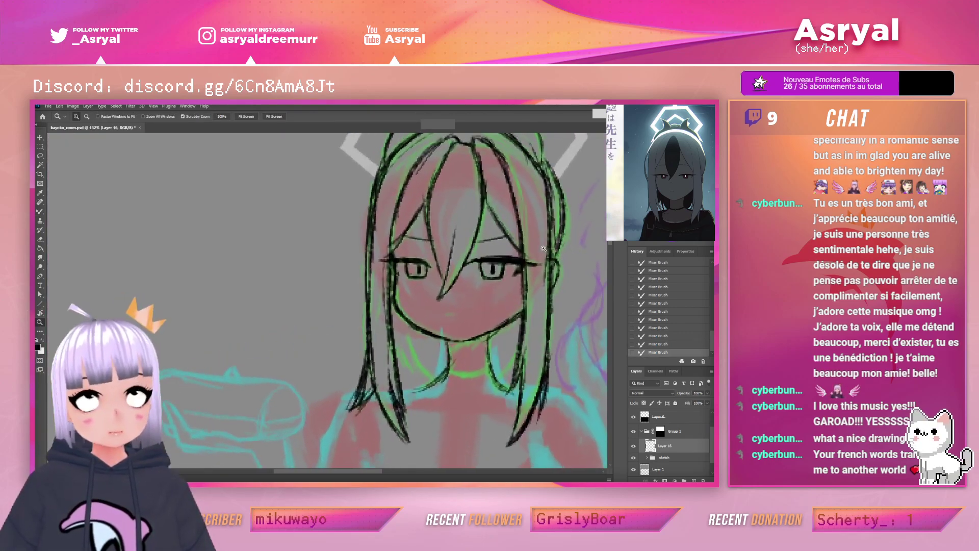
scroll(506, 256, "up", 1)
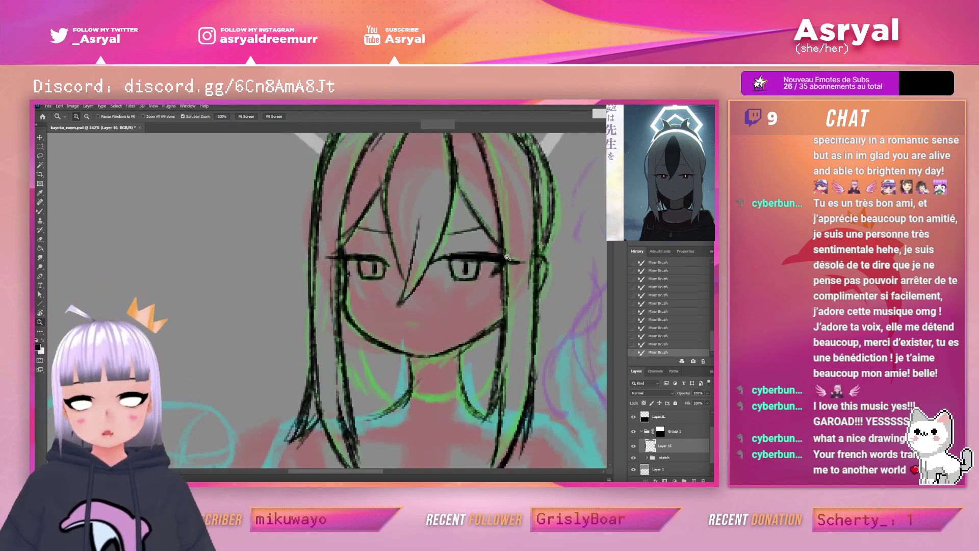
Trim the right eye's upper lash line with the Eraser and redraw its outer corner and iris outline
key("e")
mouse_move(444, 257)
left_mouse_down()
mouse_move(503, 260)
mouse_move(494, 258)
left_mouse_up()
key("b")
left_click_drag(499, 262, 492, 275)
mouse_move(502, 259)
left_mouse_down()
mouse_move(496, 269)
mouse_move(451, 271)
left_mouse_up()
left_click_drag(453, 255, 450, 264)
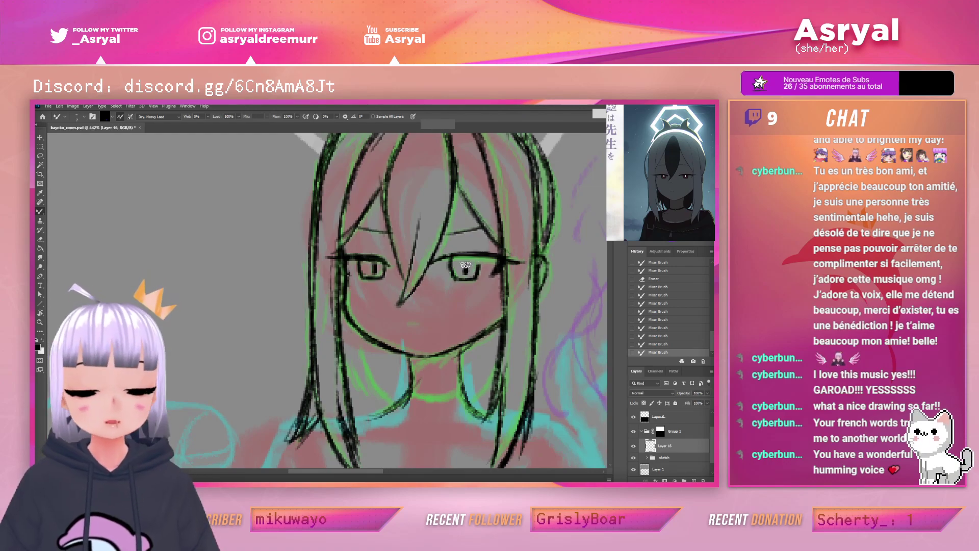
left_click_drag(478, 273, 476, 256)
left_click_drag(477, 259, 478, 265)
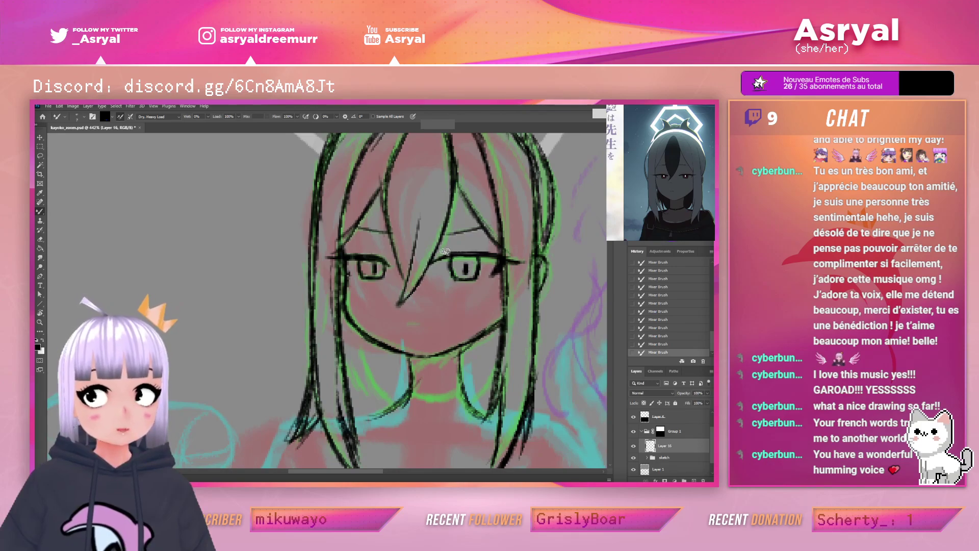
Erase the inner end of the right eye's upper lash line and redraw the line out to the outer lashes
key("e")
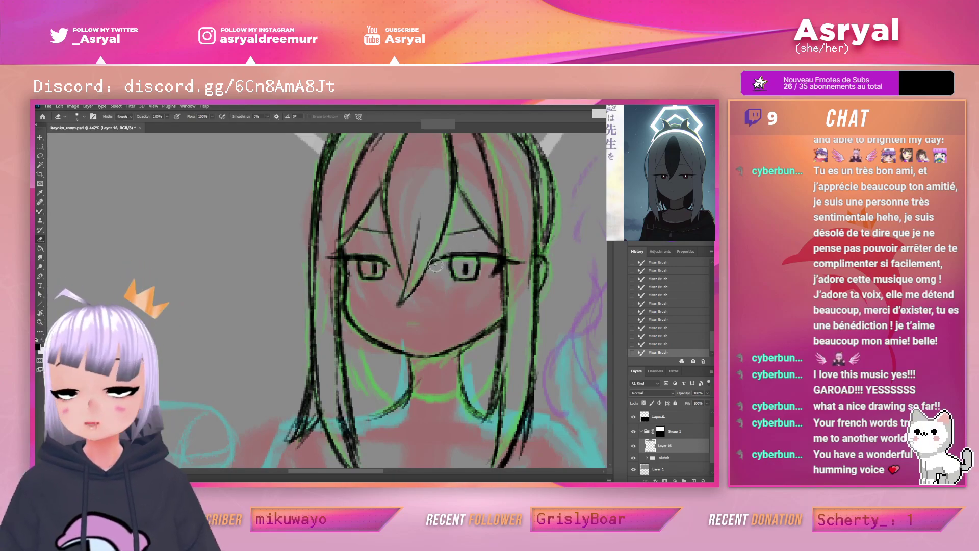
left_click_drag(433, 264, 431, 267)
left_click_drag(435, 259, 457, 254)
key("b")
left_click_drag(445, 257, 497, 259)
left_click_drag(469, 252, 492, 257)
mouse_move(446, 257)
left_mouse_down()
mouse_move(504, 247)
mouse_move(499, 257)
mouse_move(517, 258)
left_mouse_up()
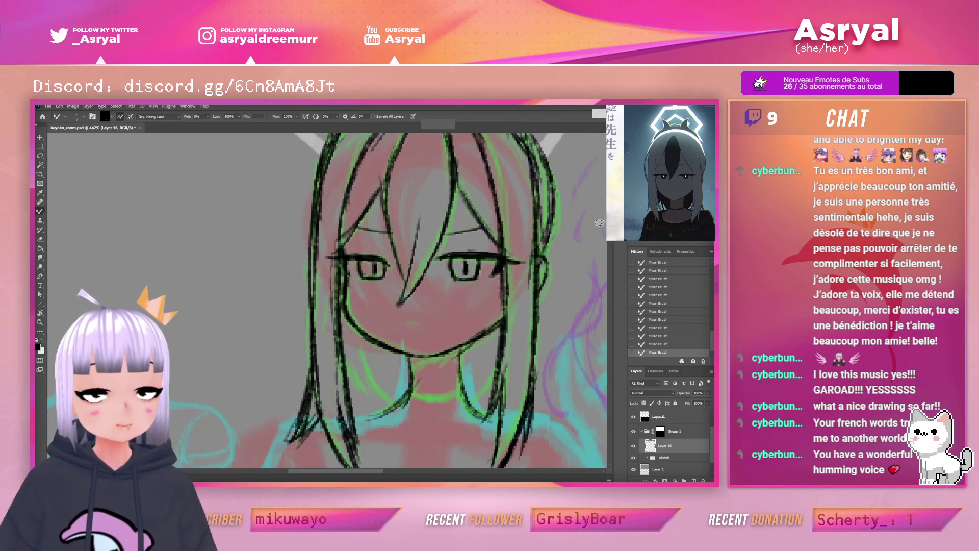
Clean the top edge of the right eye's lash line with the Eraser and reshape its curve from the inner corner
key("e")
left_click_drag(441, 258, 505, 242)
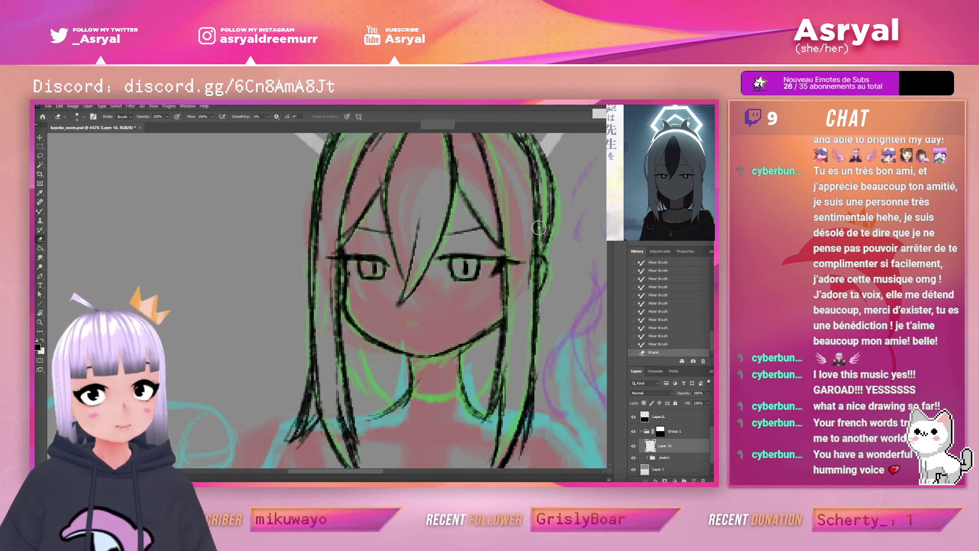
key("ctrl+z")
left_click_drag(443, 250, 490, 251)
key("b")
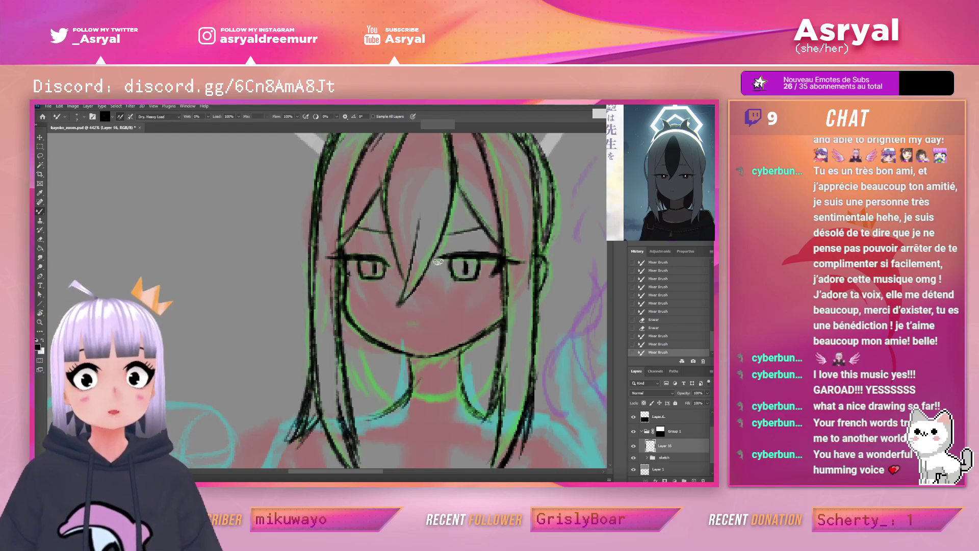
left_click_drag(433, 264, 482, 247)
left_click_drag(465, 253, 488, 247)
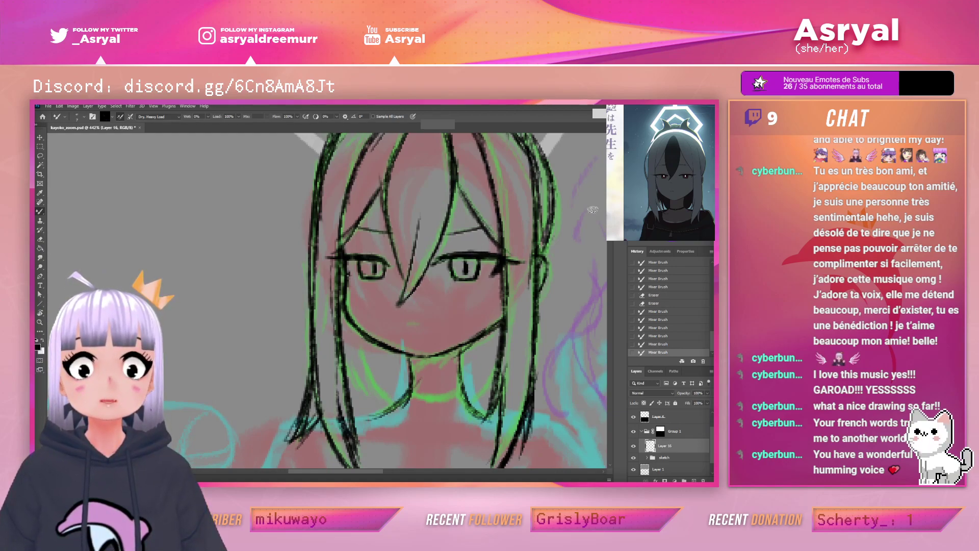
left_click_drag(433, 264, 461, 249)
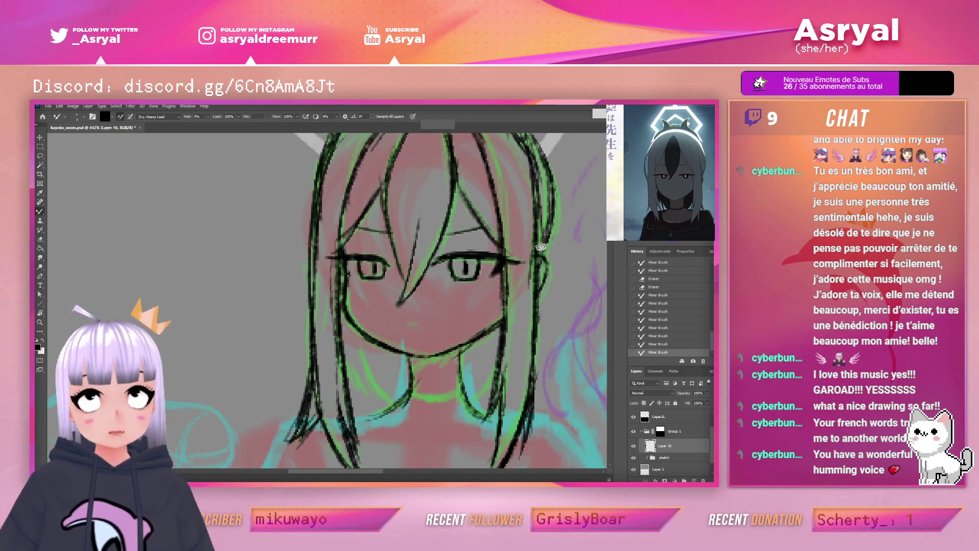
Refine the left eye's iris and pupil to match the right eye
left_click_drag(534, 279, 531, 271)
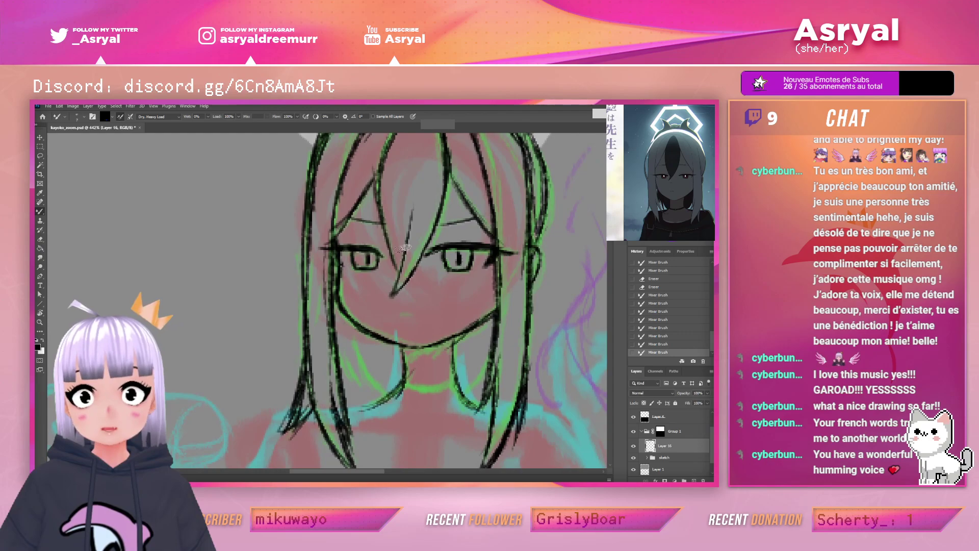
key("r")
mouse_move(401, 259)
left_mouse_down()
mouse_move(365, 235)
mouse_move(363, 255)
mouse_move(371, 245)
mouse_move(381, 254)
mouse_move(367, 249)
left_mouse_up()
left_click(143, 117)
key("e")
key("b")
left_click_drag(356, 248, 360, 253)
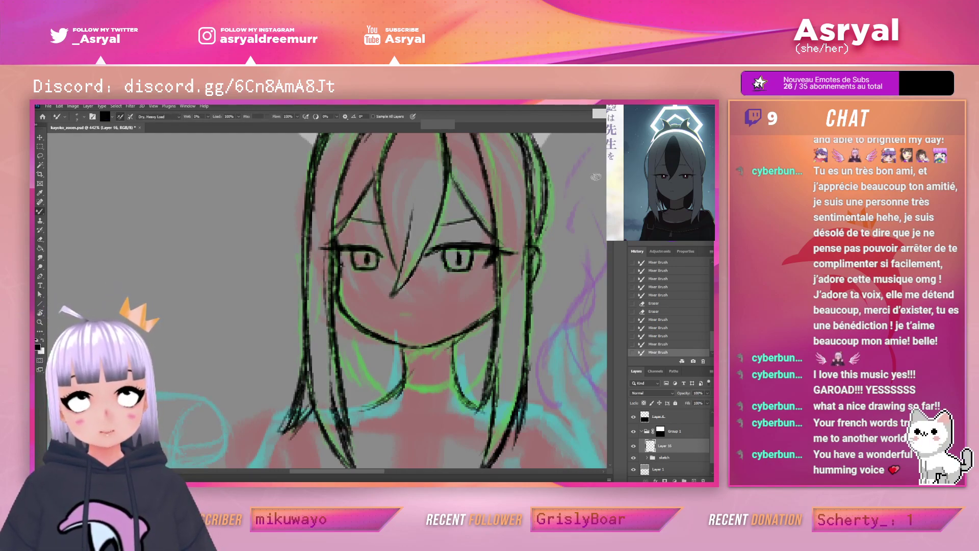
mouse_move(457, 263)
left_mouse_down()
mouse_move(533, 260)
mouse_move(490, 274)
mouse_move(504, 273)
left_mouse_up()
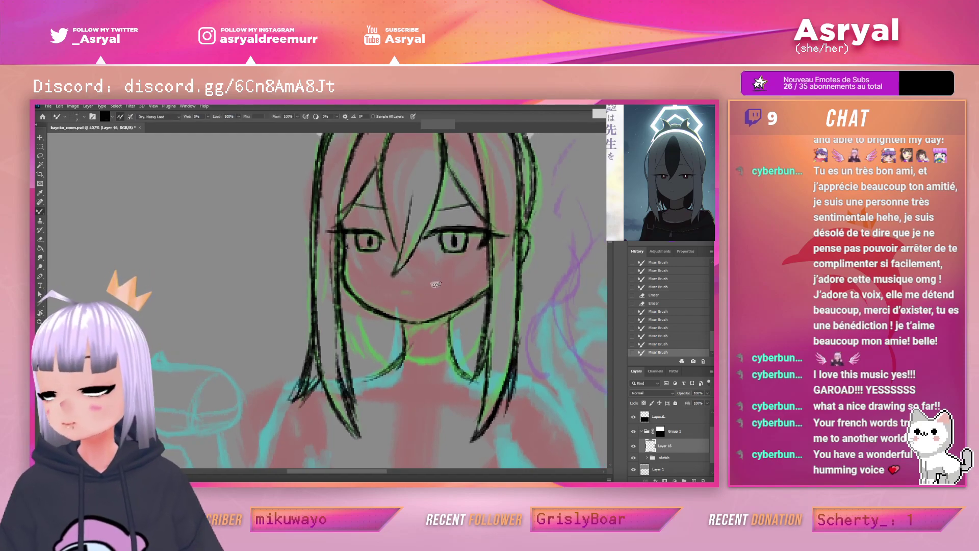
Draw a short mouth line and small blush marks on the cheeks under both eyes
left_click_drag(403, 292, 419, 289)
left_click(417, 265)
key("ctrl+z")
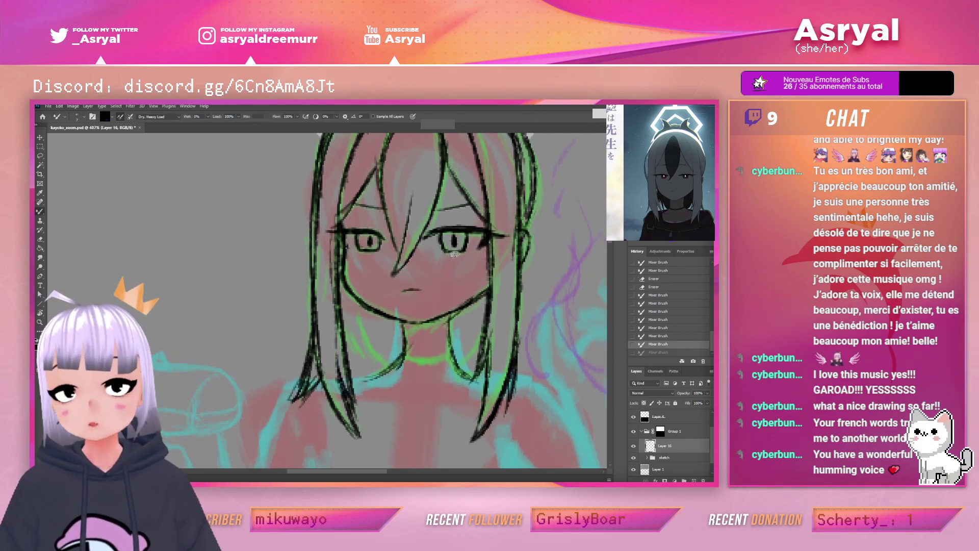
left_click_drag(466, 260, 470, 264)
left_click_drag(347, 265, 356, 261)
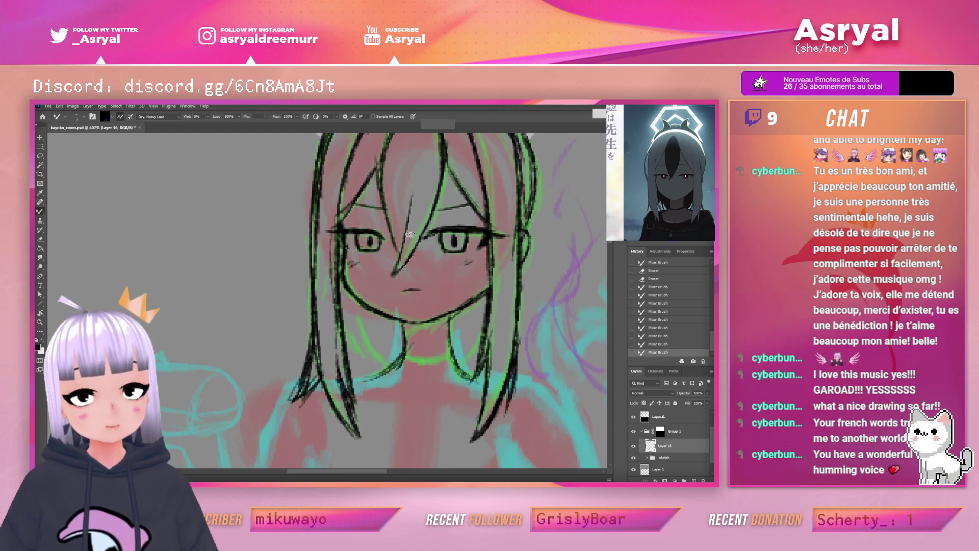
Draw shorter pointed hair locks behind the jaw on both sides of the neck
left_click_drag(531, 242, 479, 246)
left_click_drag(544, 267, 491, 259)
left_click_drag(497, 264, 505, 259)
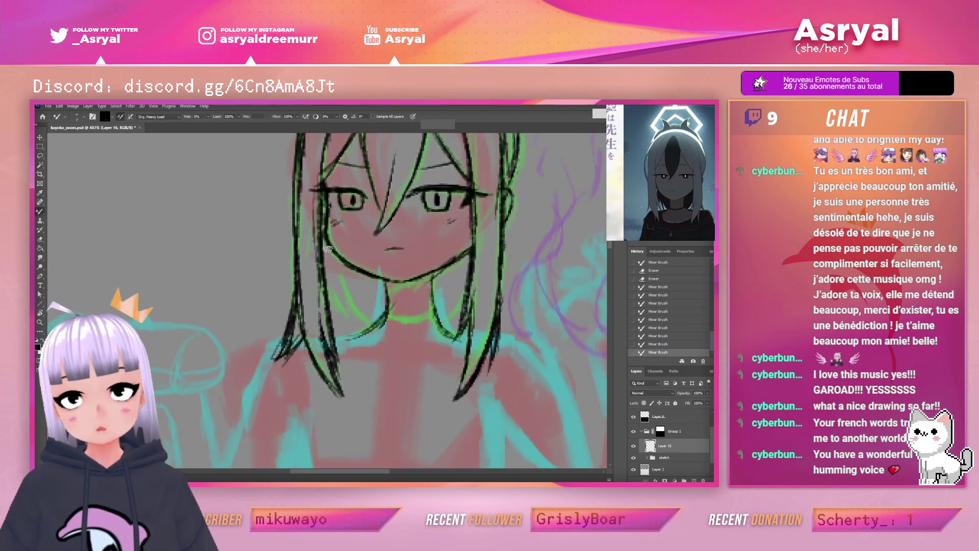
mouse_move(353, 225)
left_mouse_down()
mouse_move(337, 310)
mouse_move(331, 245)
mouse_move(330, 268)
left_mouse_up()
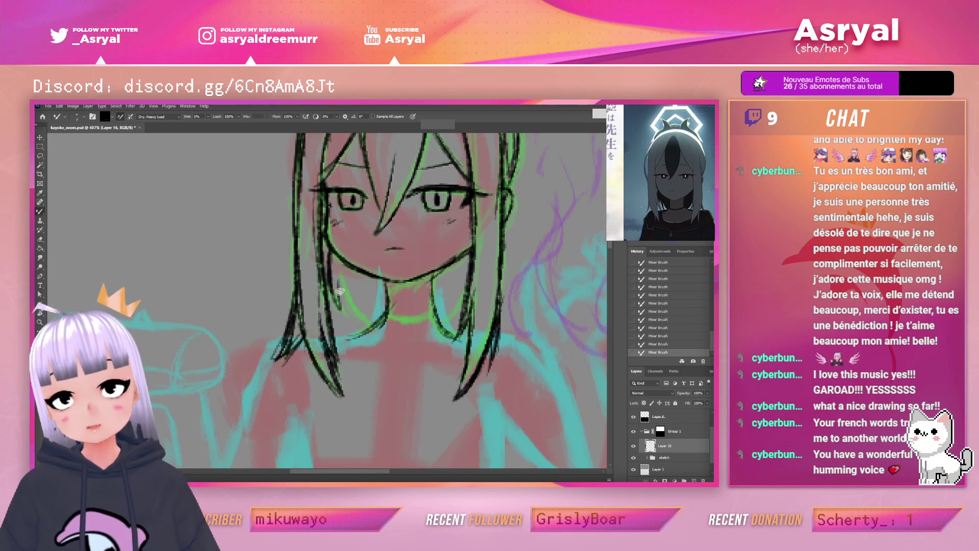
mouse_move(358, 321)
left_mouse_down()
mouse_move(336, 286)
mouse_move(358, 300)
left_mouse_up()
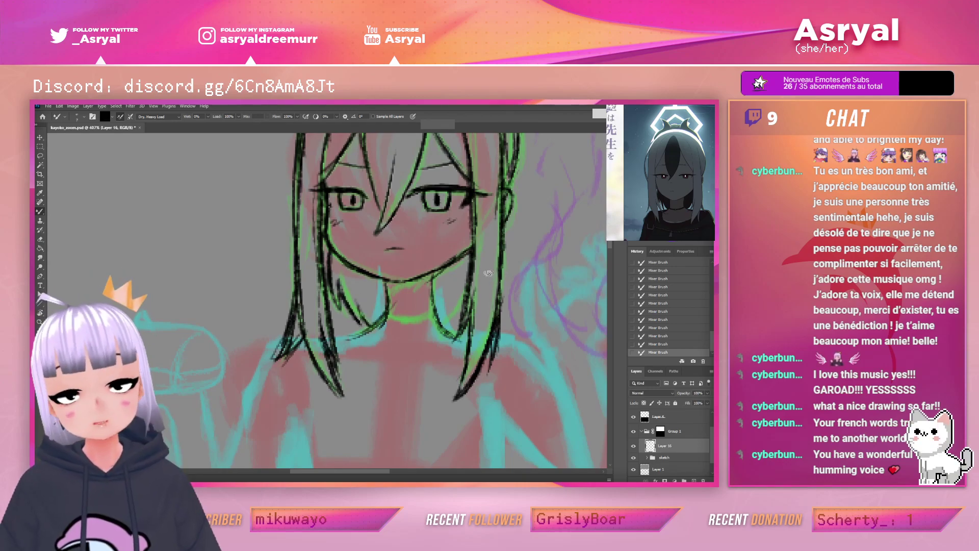
left_click_drag(451, 305, 464, 283)
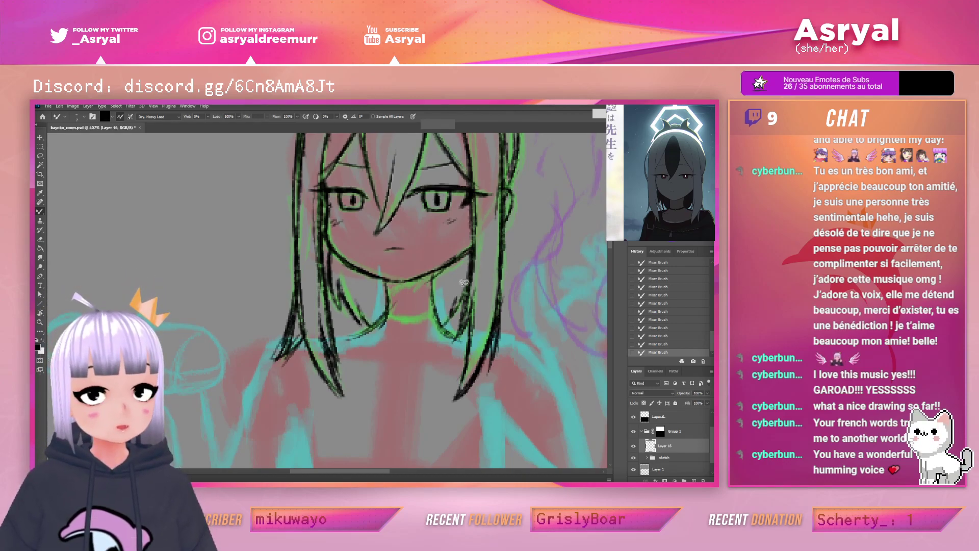
Draw a choker with a small central buckle around the neck and clean it with the Eraser
key("z")
mouse_move(522, 269)
left_mouse_down()
mouse_move(495, 272)
mouse_move(505, 272)
mouse_move(490, 258)
mouse_move(492, 286)
mouse_move(513, 246)
mouse_move(521, 274)
left_mouse_up()
key("b")
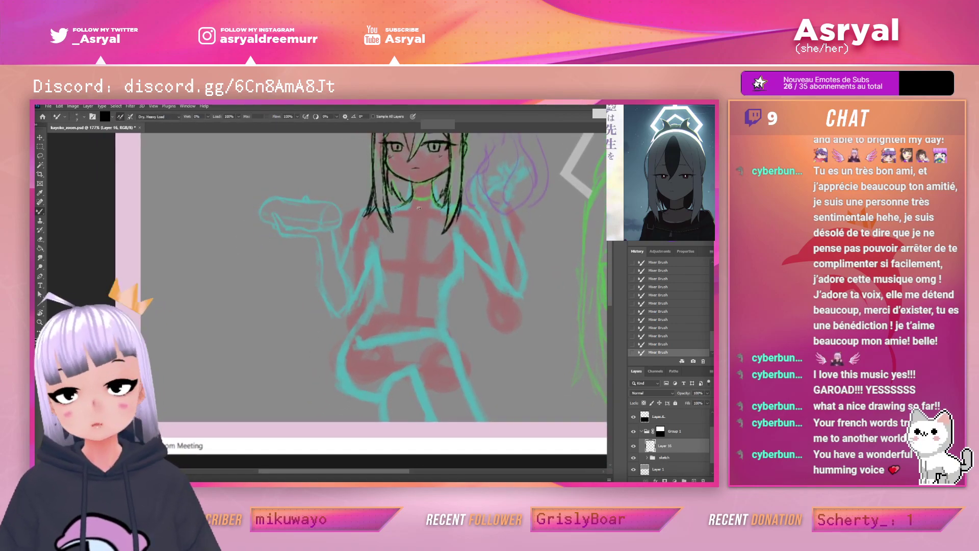
left_click_drag(405, 203, 470, 214)
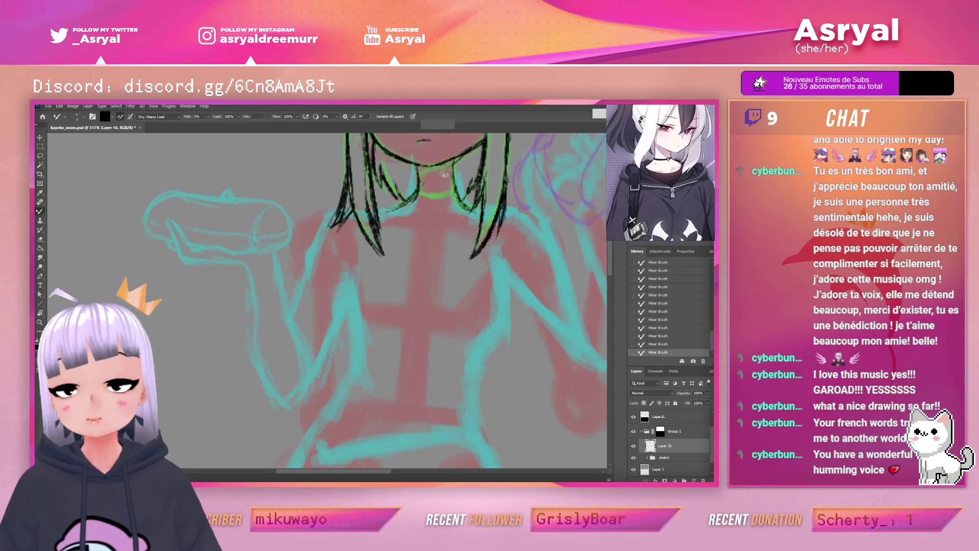
scroll(445, 173, "up", 5)
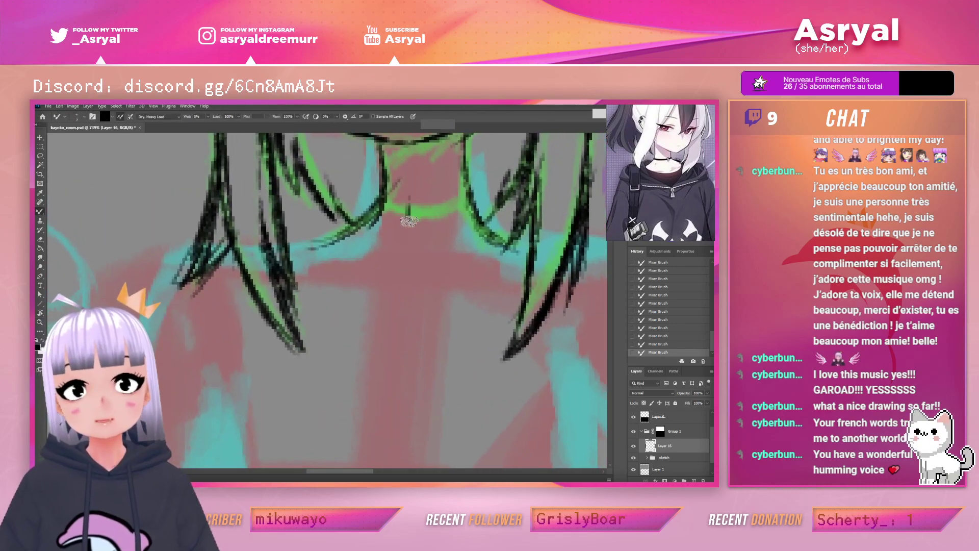
mouse_move(419, 203)
left_mouse_down()
mouse_move(412, 224)
mouse_move(428, 219)
mouse_move(386, 203)
mouse_move(419, 215)
mouse_move(471, 198)
mouse_move(402, 220)
mouse_move(440, 199)
mouse_move(416, 214)
left_mouse_up()
key("e")
key("z")
mouse_move(503, 197)
left_mouse_down()
mouse_move(524, 194)
mouse_move(463, 218)
mouse_move(478, 213)
mouse_move(486, 227)
mouse_move(494, 197)
mouse_move(466, 224)
left_mouse_up()
key("b")
key("t")
left_click_drag(458, 221, 473, 217)
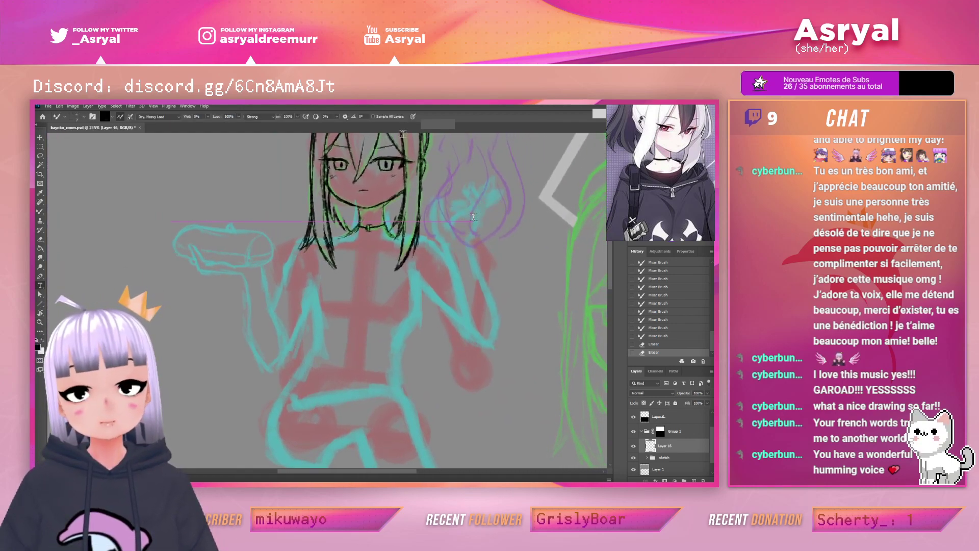
key("t")
left_click(468, 220)
key("Escape")
Draw the left side of the neck and its slope down to the shoulder beside the choker
key("b")
scroll(459, 220, "up", 2)
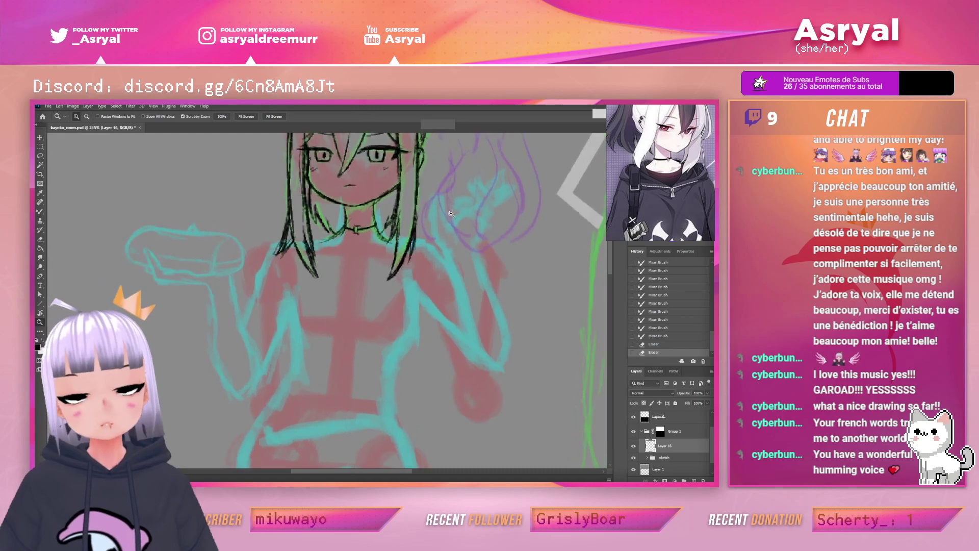
left_click_drag(331, 223, 329, 235)
left_click_drag(325, 238, 311, 244)
left_click_drag(330, 202, 331, 221)
left_click_drag(322, 236, 332, 239)
mouse_move(333, 203)
left_mouse_down()
mouse_move(362, 197)
mouse_move(352, 192)
left_mouse_up()
key("e")
key("b")
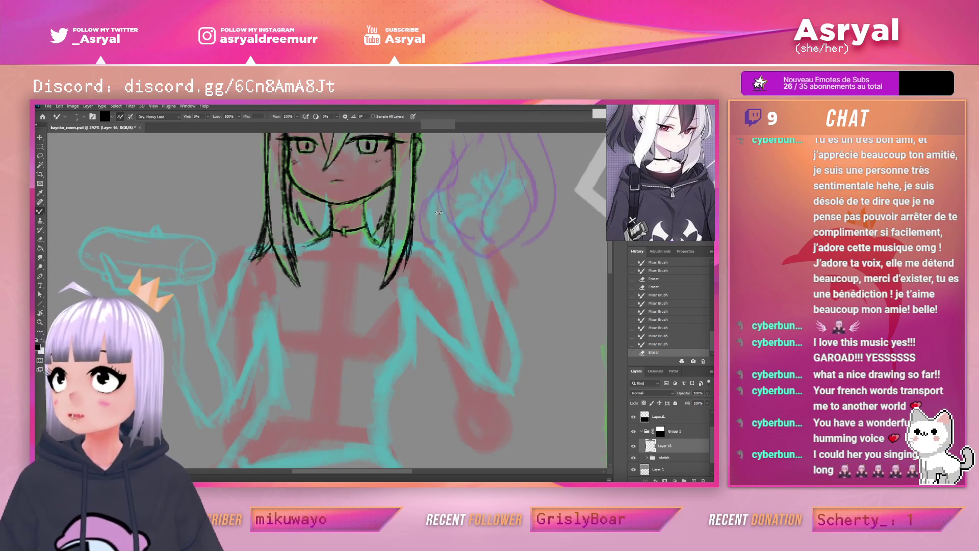
Erase stray marks around the neck base and redraw the shoulder slopes on both sides of the choker
key("e")
mouse_move(369, 241)
left_mouse_down()
mouse_move(314, 242)
mouse_move(337, 203)
mouse_move(311, 209)
mouse_move(317, 194)
mouse_move(319, 238)
mouse_move(308, 221)
left_mouse_up()
key("b")
key("e")
key("b")
mouse_move(317, 236)
left_mouse_down()
mouse_move(310, 223)
mouse_move(316, 230)
left_mouse_up()
left_click_drag(377, 239, 369, 232)
left_click_drag(380, 241, 375, 232)
left_click_drag(388, 242, 380, 232)
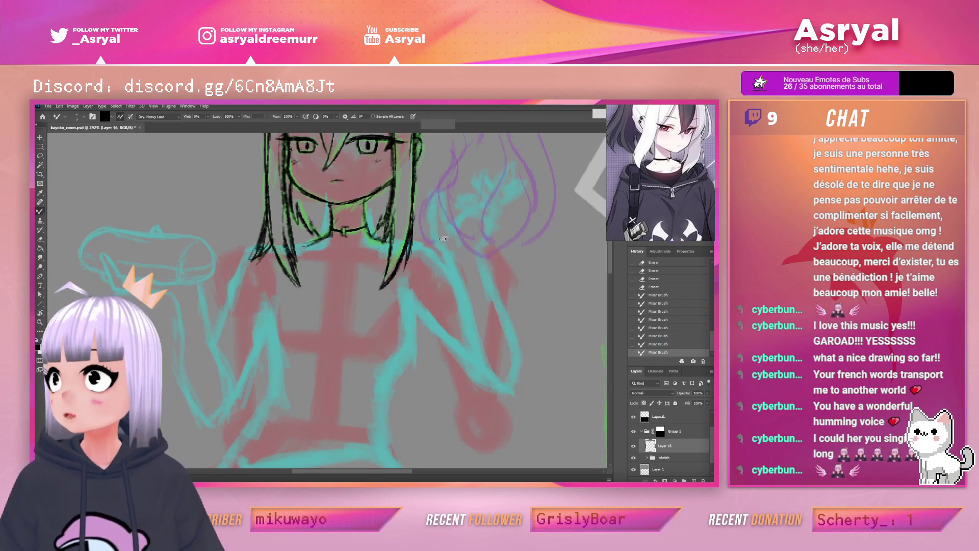
Try short collarbone strokes below the choker and undo them
left_click_drag(481, 230, 489, 224)
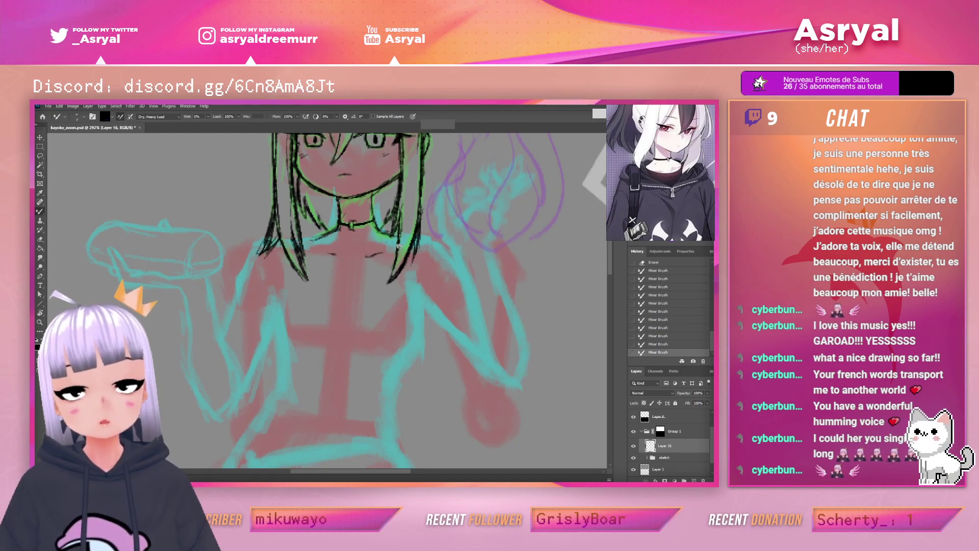
key("ctrl+z")
key("ctrl+z")
left_click_drag(366, 255, 375, 254)
key("ctrl+z")
Draw the shirt's curved neckline below the choker between the two front hair locks, undoing stray strokes
left_click_drag(512, 206, 519, 199)
left_click_drag(337, 247, 344, 248)
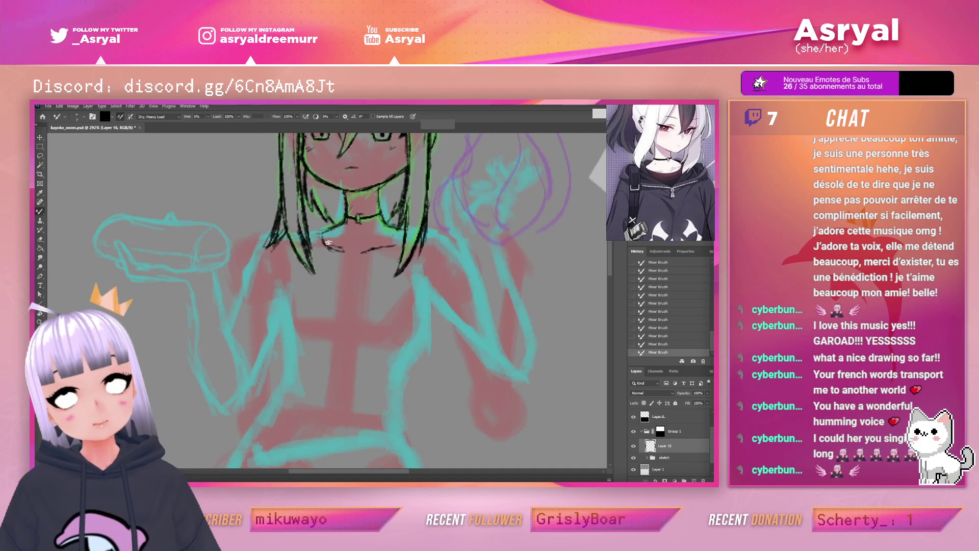
left_click_drag(334, 249, 378, 252)
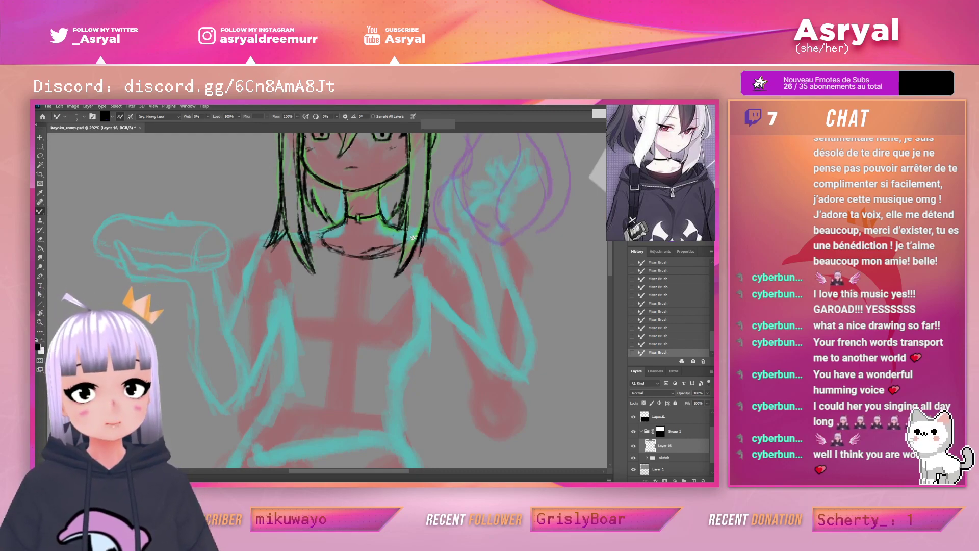
key("ctrl+z")
left_click_drag(369, 257, 401, 248)
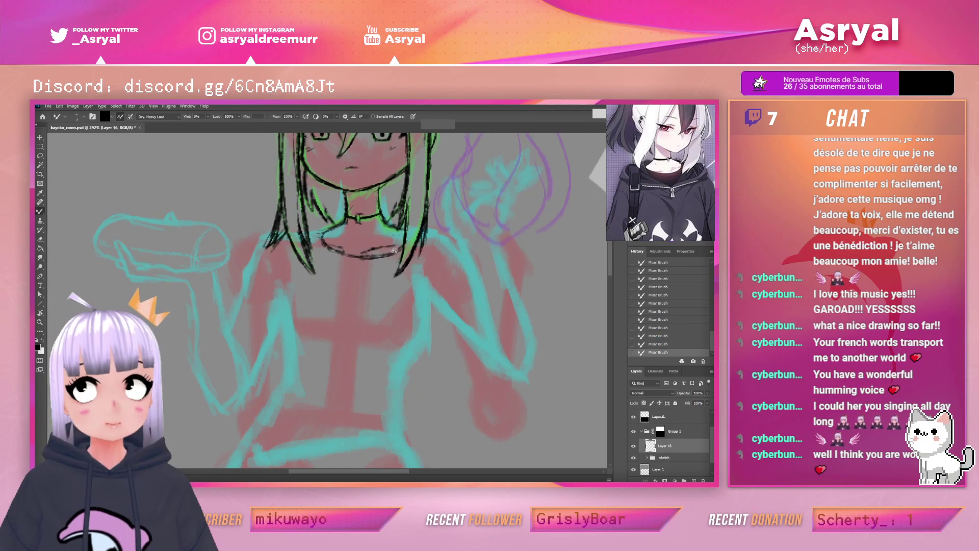
scroll(408, 220, "down", 1)
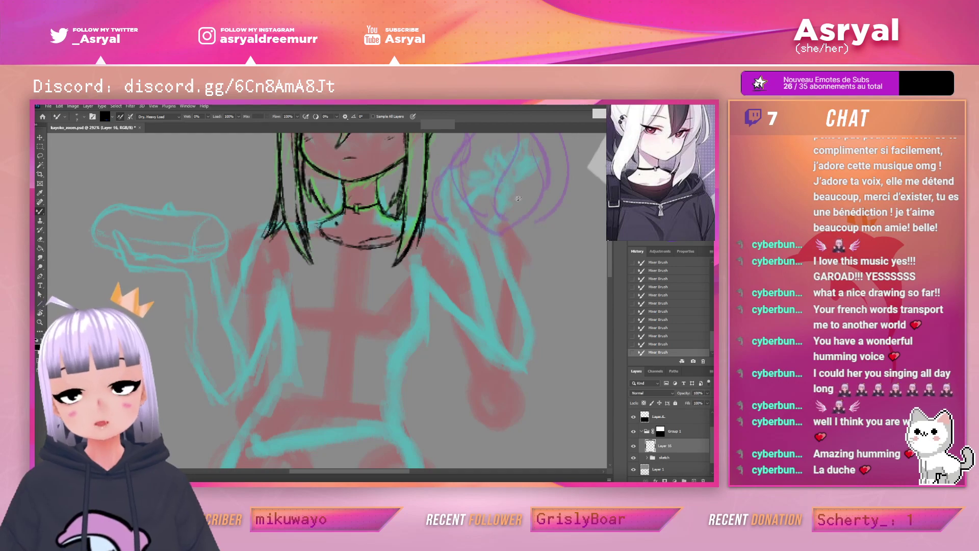
key("ctrl+z")
mouse_move(349, 212)
left_mouse_down()
mouse_move(378, 208)
mouse_move(358, 217)
left_mouse_up()
key("ctrl+z")
Shift the line art slightly upward over the sketch with Free Transform
key("z")
left_click_drag(458, 233, 416, 273)
left_click_drag(450, 228, 460, 204)
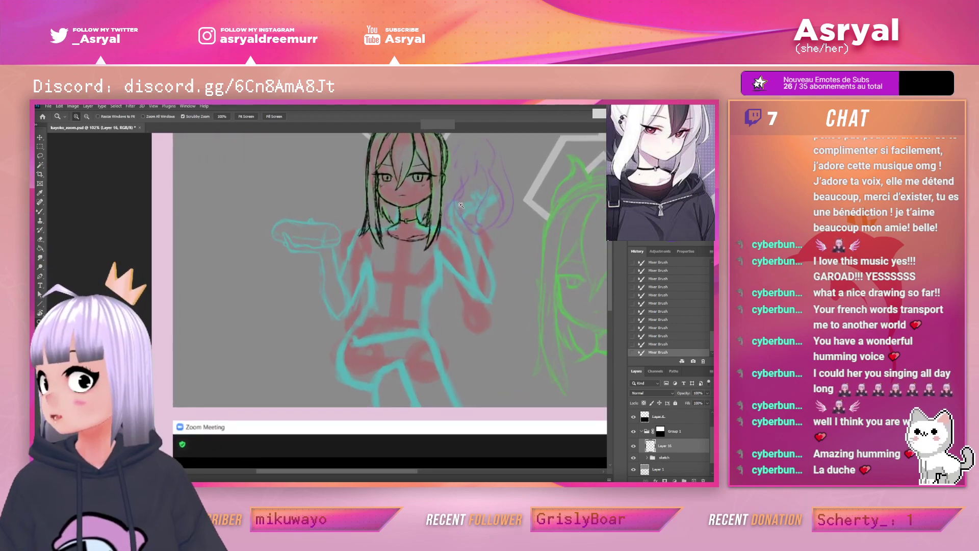
key("ctrl+plus")
key("b")
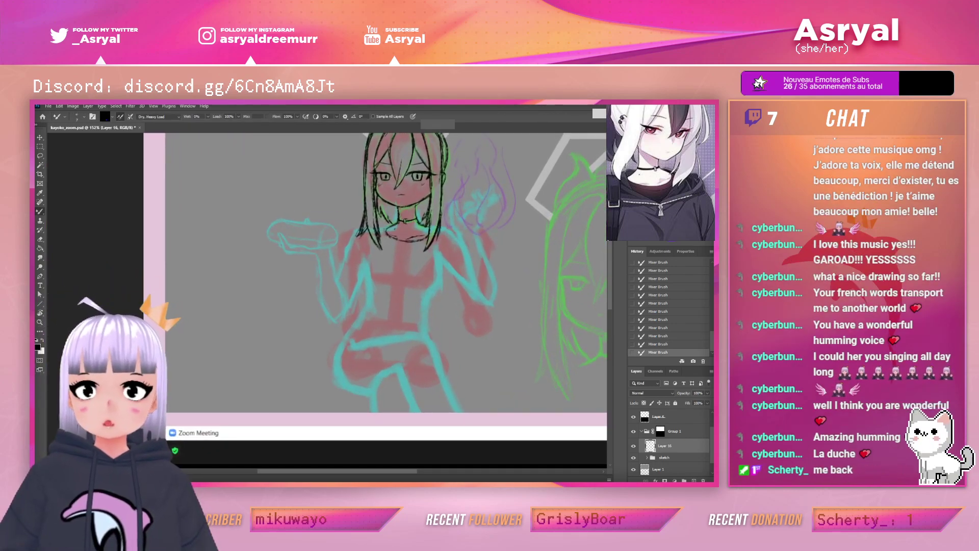
left_click_drag(515, 188, 498, 221)
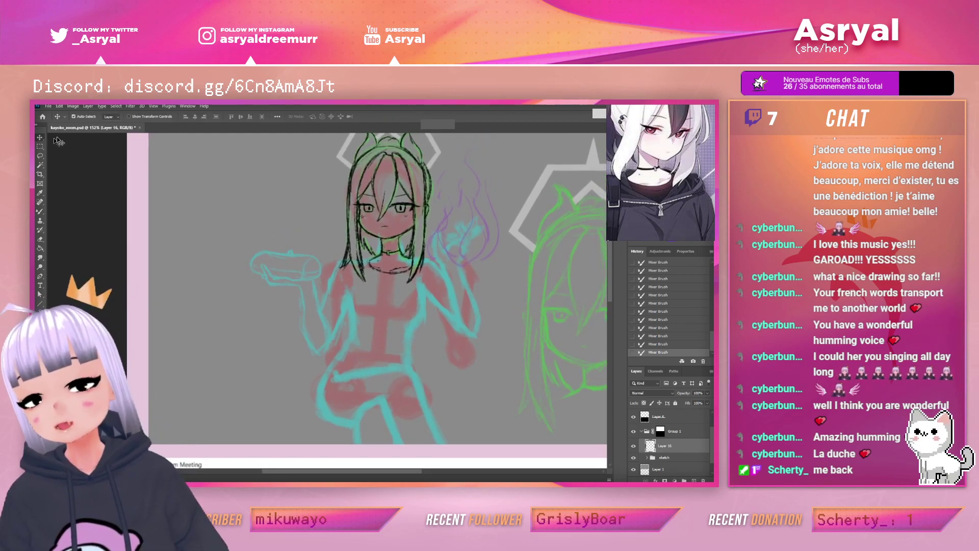
key("ctrl+t")
left_click_drag(414, 204, 414, 202)
left_click(385, 116)
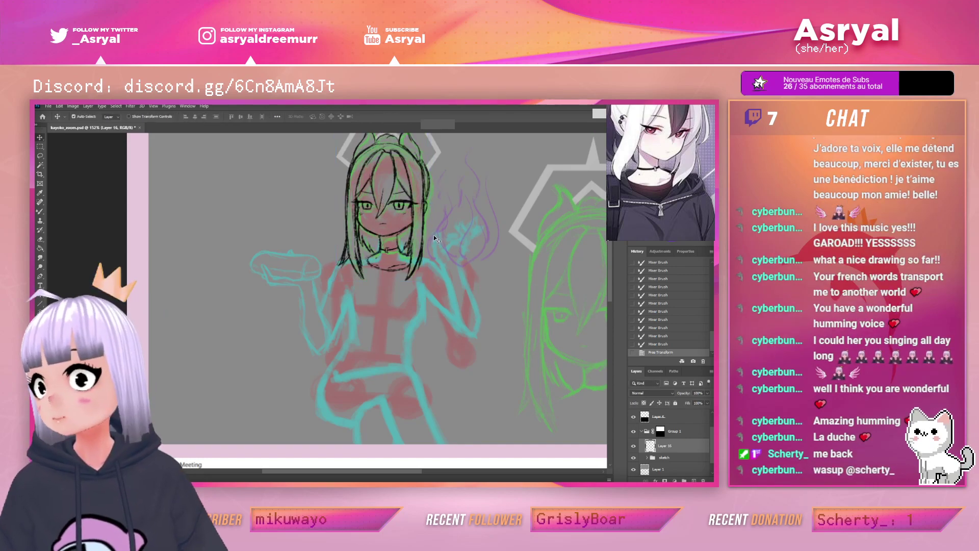
Draw a second curved collar line beneath the shirt's neckline, spanning between the front hair locks
key("z")
mouse_move(433, 237)
left_mouse_down()
mouse_move(434, 250)
mouse_move(386, 272)
mouse_move(475, 227)
left_mouse_up()
key("b")
key("z")
key("b")
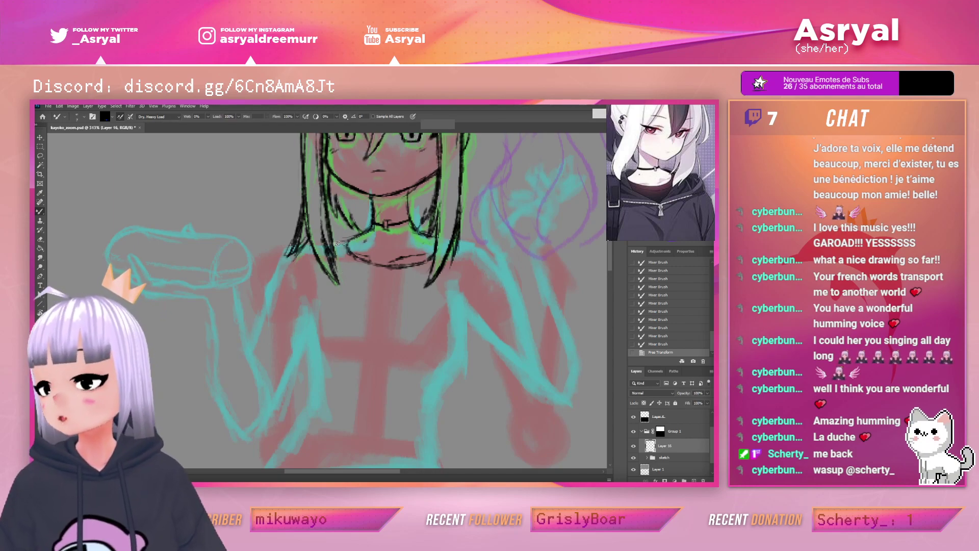
mouse_move(352, 266)
left_mouse_down()
mouse_move(377, 277)
mouse_move(343, 260)
mouse_move(368, 265)
mouse_move(350, 256)
mouse_move(365, 246)
mouse_move(355, 267)
mouse_move(342, 254)
mouse_move(378, 273)
mouse_move(344, 263)
mouse_move(387, 272)
mouse_move(345, 265)
mouse_move(432, 265)
mouse_move(376, 276)
mouse_move(432, 266)
mouse_move(415, 246)
mouse_move(424, 195)
mouse_move(466, 254)
mouse_move(433, 280)
mouse_move(406, 278)
mouse_move(435, 264)
left_mouse_up()
key("ctrl+z")
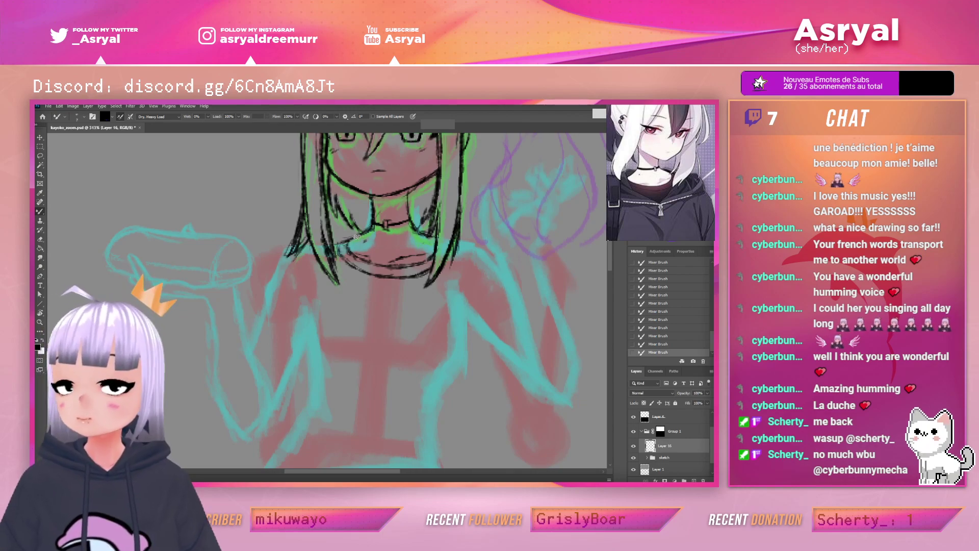
Erase and redraw the short hair strands beside the jaw, inside the viewer's-left front hair lock
left_click_drag(516, 159, 468, 286)
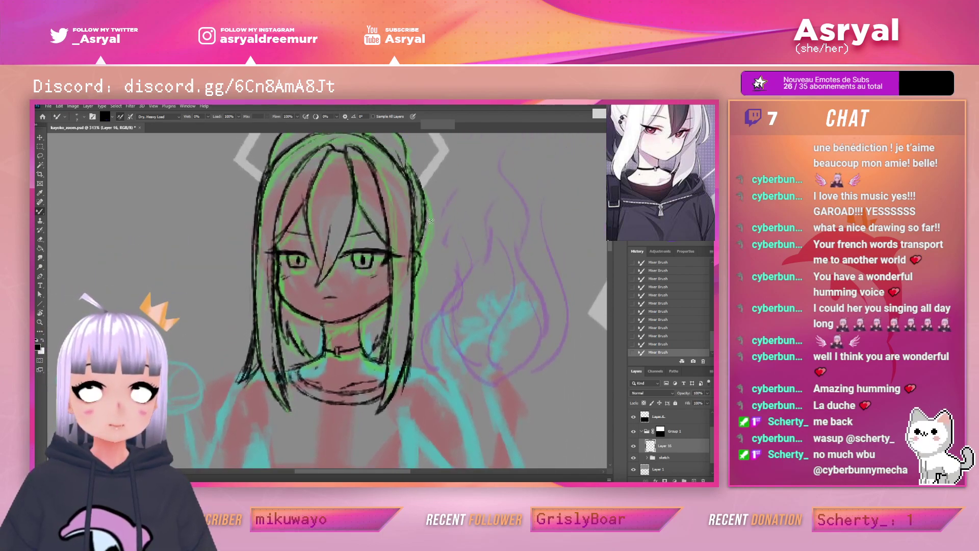
left_click_drag(454, 217, 473, 201)
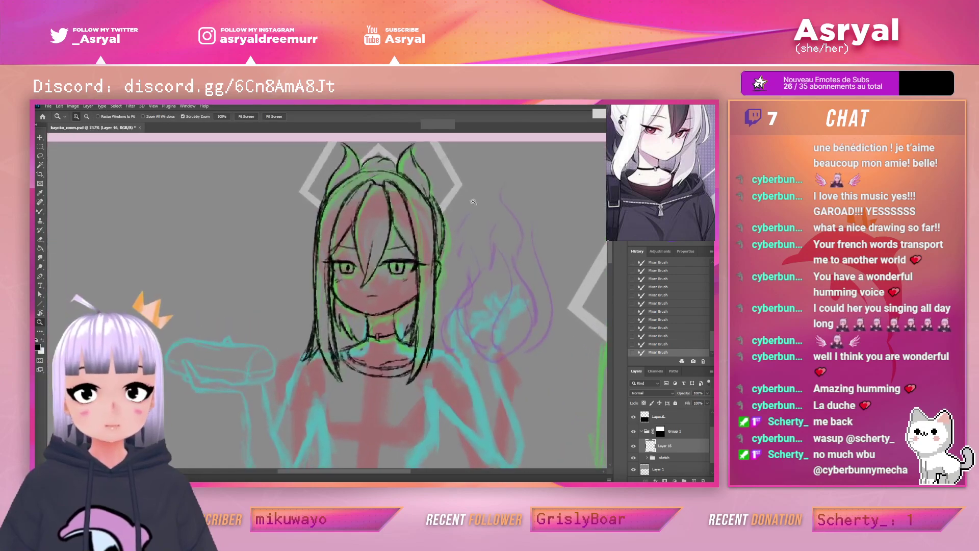
mouse_move(452, 267)
left_mouse_down()
mouse_move(439, 254)
mouse_move(442, 232)
mouse_move(441, 264)
left_mouse_up()
key("b")
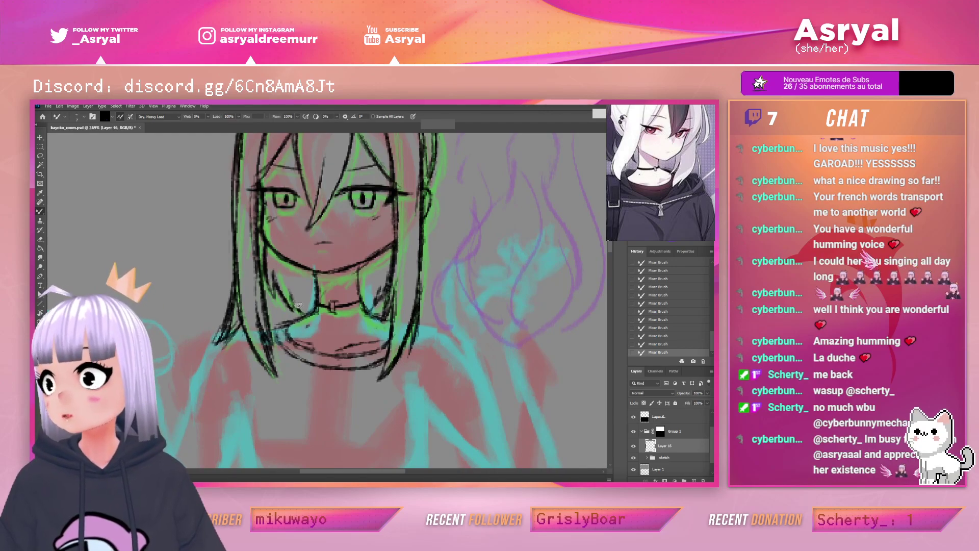
left_click_drag(275, 287, 274, 281)
mouse_move(266, 246)
left_mouse_down()
mouse_move(265, 285)
mouse_move(262, 238)
mouse_move(271, 249)
left_mouse_up()
key("b")
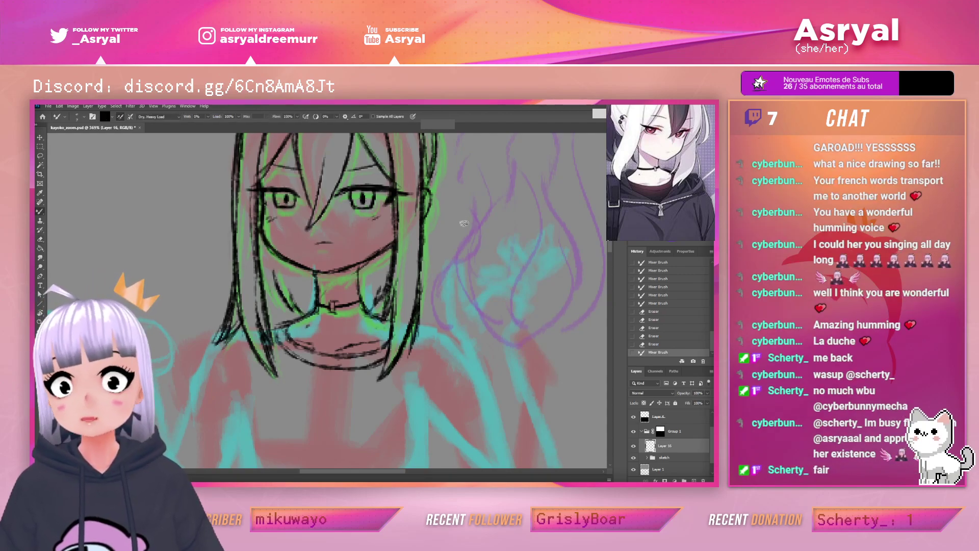
mouse_move(278, 284)
left_mouse_down()
mouse_move(270, 250)
mouse_move(284, 298)
left_mouse_up()
left_click_drag(268, 249, 277, 284)
left_click_drag(268, 249, 295, 302)
Line the two horns on top of the head over the green sketch, trimming excess at the viewer's-right horn
left_click_drag(434, 255, 383, 244)
left_click_drag(446, 201, 469, 193)
key("b")
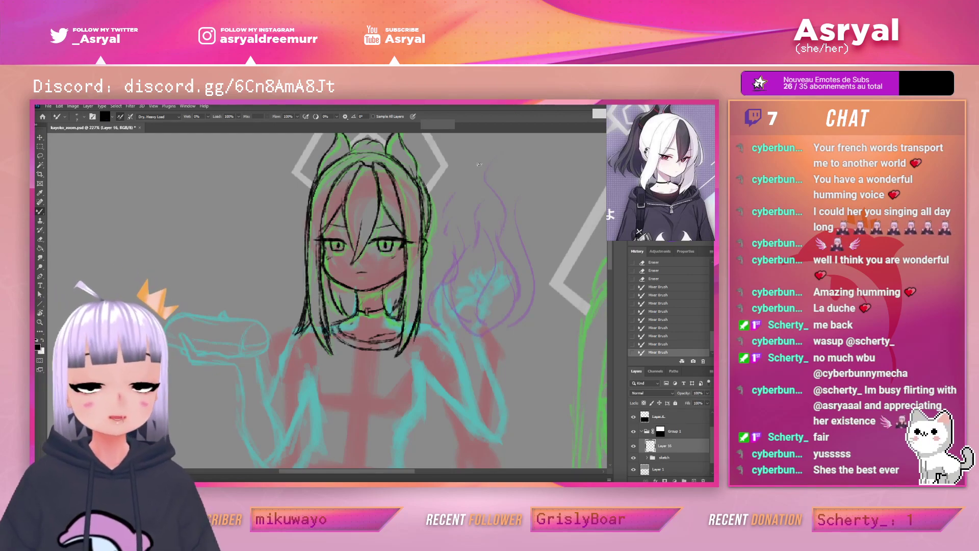
mouse_move(491, 178)
left_mouse_down()
mouse_move(474, 200)
mouse_move(456, 186)
mouse_move(423, 193)
left_mouse_up()
key("z")
key("b")
mouse_move(356, 176)
left_mouse_down()
mouse_move(375, 142)
mouse_move(358, 162)
mouse_move(375, 142)
mouse_move(377, 164)
mouse_move(372, 144)
mouse_move(378, 168)
left_mouse_up()
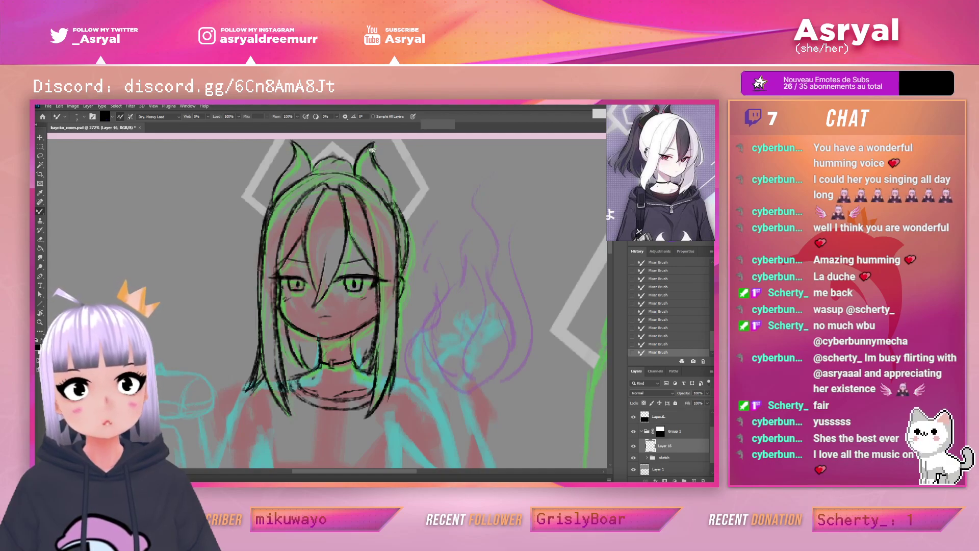
key("e")
left_click_drag(379, 146, 432, 178)
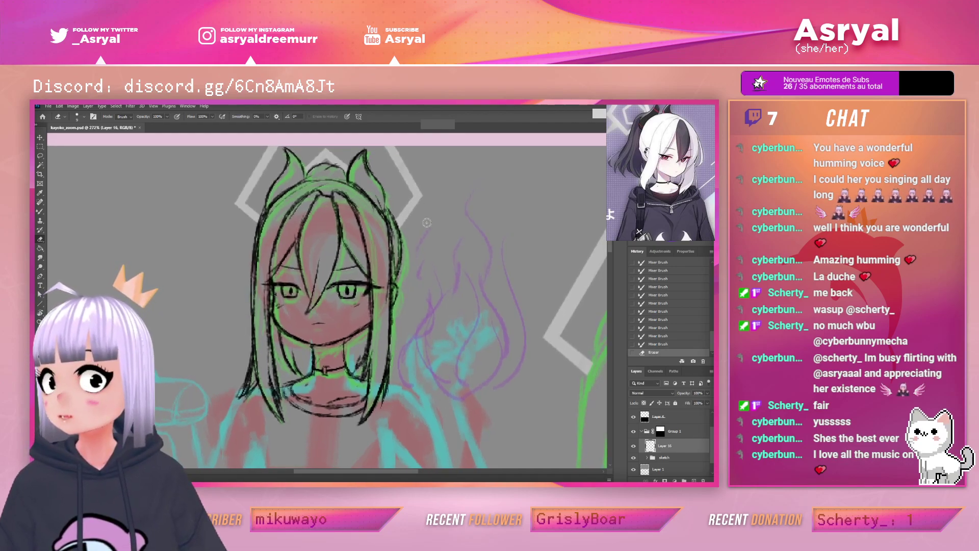
key("b")
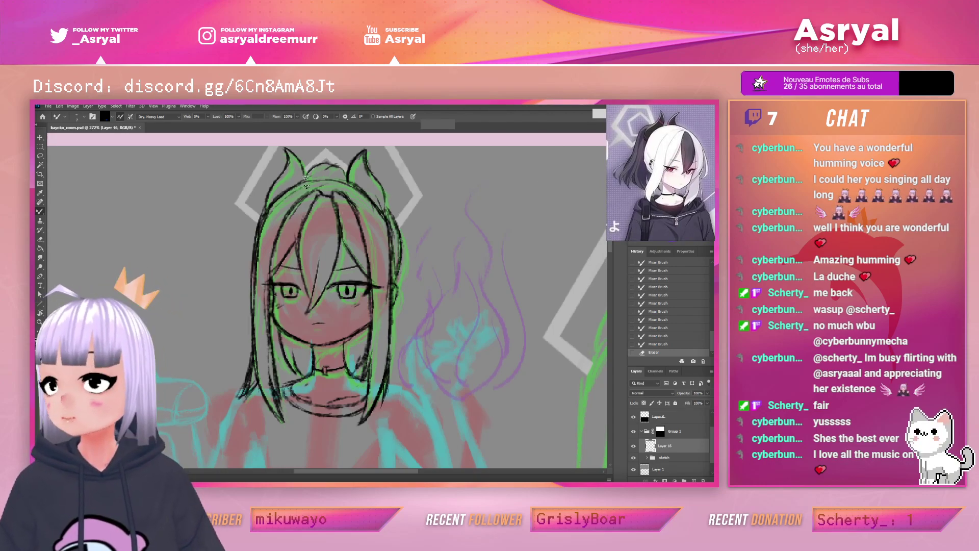
Erase the hair bun between the horns and redraw the curved top contour of the head
key("e")
mouse_move(318, 163)
left_mouse_down()
mouse_move(342, 169)
mouse_move(353, 143)
left_mouse_up()
key("b")
left_click_drag(284, 196, 338, 179)
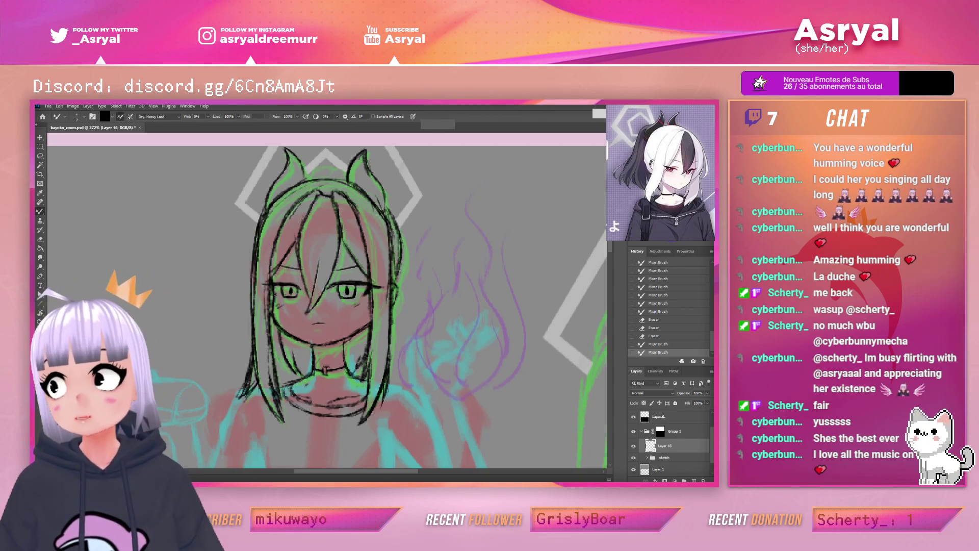
Draw hair strands down the viewer's-right side of the head above the ear and erase the stray parts
left_click_drag(398, 284, 402, 254)
left_click_drag(388, 208, 411, 256)
left_click_drag(403, 233, 399, 281)
mouse_move(397, 217)
left_mouse_down()
mouse_move(406, 279)
mouse_move(408, 247)
mouse_move(408, 273)
mouse_move(399, 274)
mouse_move(389, 209)
mouse_move(405, 263)
mouse_move(401, 285)
mouse_move(433, 287)
left_mouse_up()
key("e")
key("b")
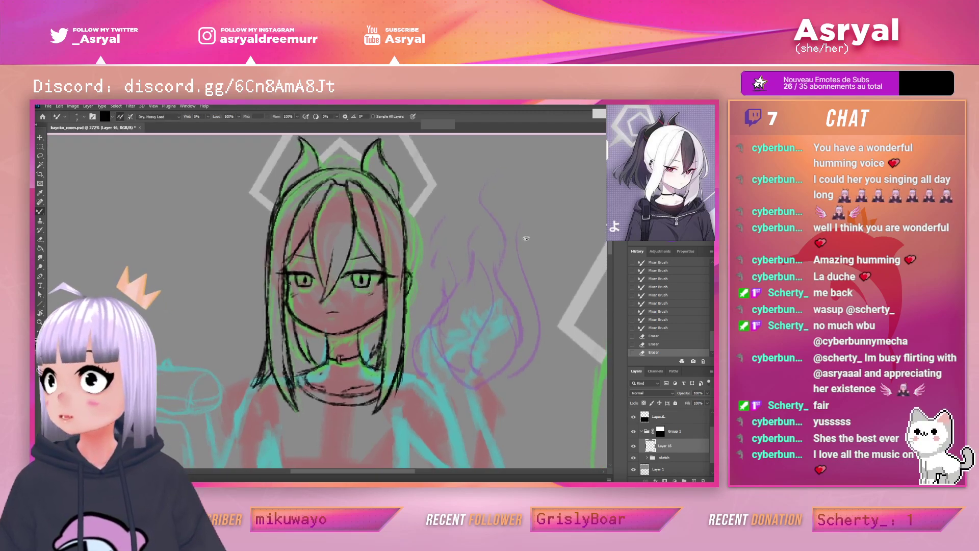
Build up the outer hair contour on the viewer's-right side from below the horn down to the ear
left_click_drag(417, 276, 411, 293)
left_click_drag(418, 261, 412, 289)
left_click_drag(419, 232, 414, 279)
left_click_drag(400, 201, 420, 231)
mouse_move(411, 255)
left_mouse_down()
mouse_move(417, 237)
mouse_move(415, 265)
left_mouse_up()
mouse_move(422, 225)
left_mouse_down()
mouse_move(415, 279)
mouse_move(418, 262)
left_mouse_up()
left_click_drag(402, 198, 414, 218)
Sketch the ponytail's upper arc behind the viewer's-right horn and erase its excess lines
mouse_move(358, 170)
left_mouse_down()
mouse_move(402, 192)
mouse_move(412, 228)
left_mouse_up()
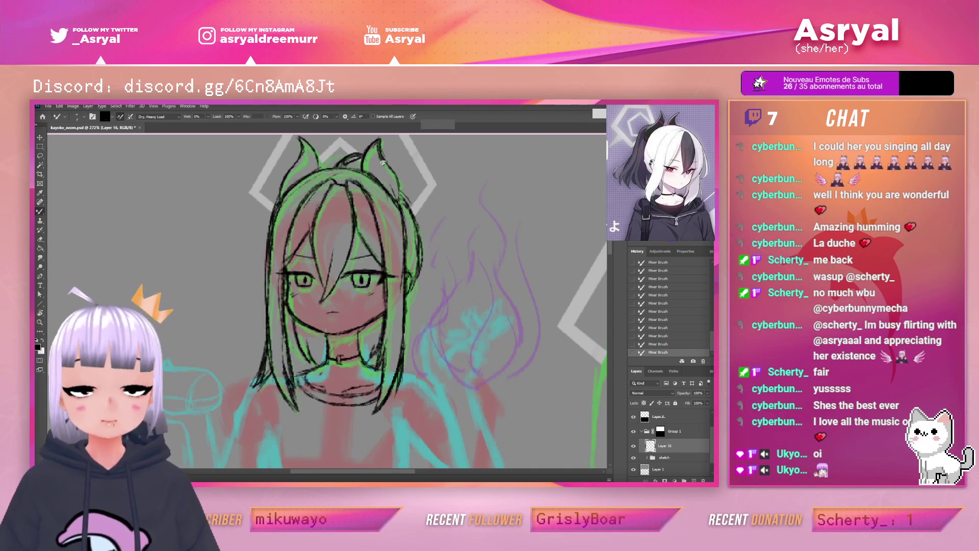
mouse_move(385, 161)
left_mouse_down()
mouse_move(416, 184)
mouse_move(399, 164)
mouse_move(424, 164)
mouse_move(407, 176)
mouse_move(400, 165)
mouse_move(417, 216)
mouse_move(415, 178)
mouse_move(427, 256)
left_mouse_up()
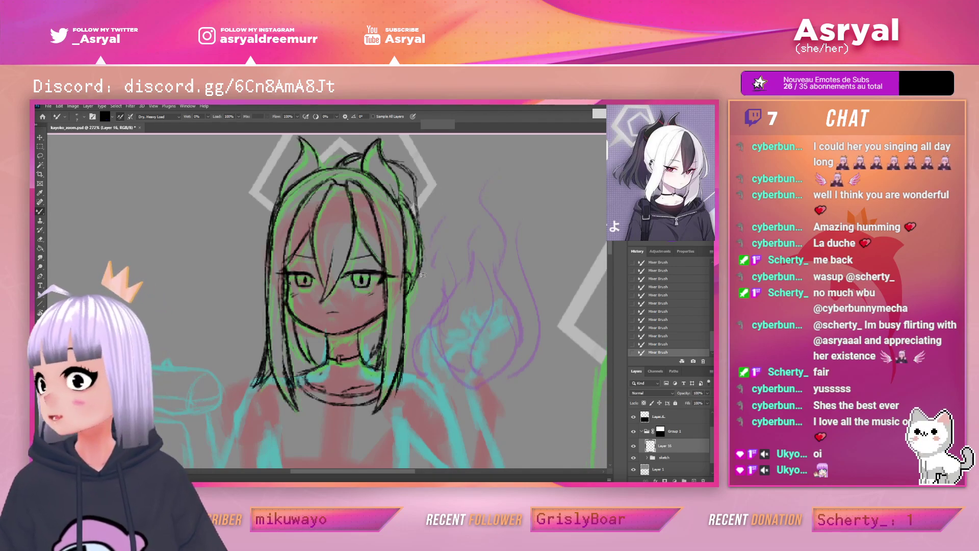
key("e")
mouse_move(423, 224)
left_mouse_down()
mouse_move(410, 168)
mouse_move(405, 179)
mouse_move(389, 158)
mouse_move(408, 147)
left_mouse_up()
mouse_move(350, 152)
left_mouse_down()
mouse_move(331, 163)
mouse_move(353, 155)
mouse_move(350, 146)
mouse_move(359, 160)
mouse_move(384, 155)
mouse_move(403, 173)
mouse_move(397, 163)
mouse_move(425, 222)
left_mouse_up()
Draw the ponytail's long outer edge from behind the viewer's-right horn down to the raised hand
key("b")
mouse_move(406, 174)
left_mouse_down()
mouse_move(424, 222)
mouse_move(409, 174)
mouse_move(440, 306)
left_mouse_up()
mouse_move(425, 233)
left_mouse_down()
mouse_move(441, 307)
mouse_move(431, 243)
left_mouse_up()
mouse_move(420, 210)
left_mouse_down()
mouse_move(442, 333)
mouse_move(431, 357)
mouse_move(430, 310)
mouse_move(441, 357)
left_mouse_up()
left_click_drag(438, 313, 434, 289)
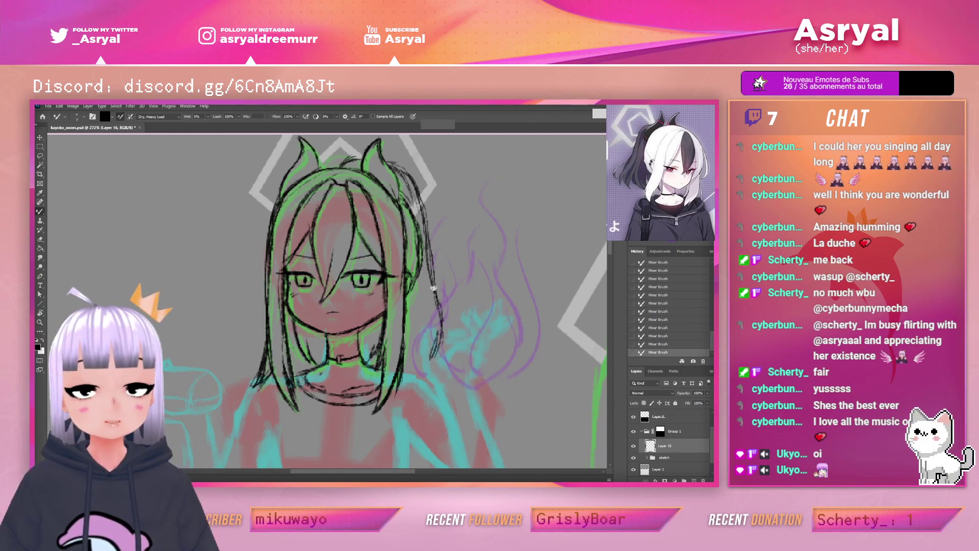
mouse_move(442, 327)
left_mouse_down()
mouse_move(428, 210)
mouse_move(425, 222)
mouse_move(421, 196)
left_mouse_up()
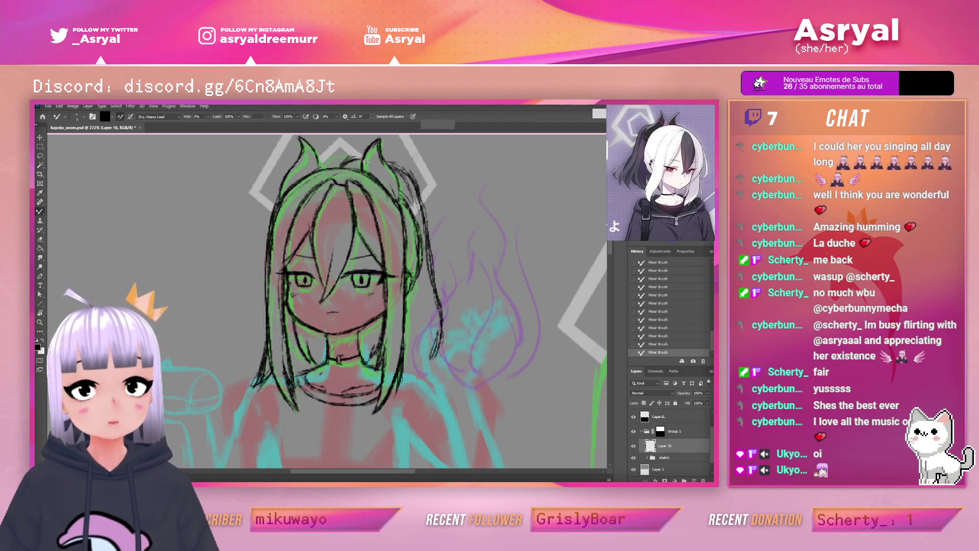
Add the ponytail's inner strands and jagged lower tip beside the viewer's-right front hair lock
mouse_move(388, 162)
left_mouse_down()
mouse_move(418, 186)
mouse_move(387, 159)
mouse_move(359, 158)
mouse_move(421, 210)
mouse_move(428, 253)
left_mouse_up()
left_click_drag(420, 187, 433, 315)
left_click_drag(427, 243, 431, 331)
left_click_drag(489, 288, 491, 271)
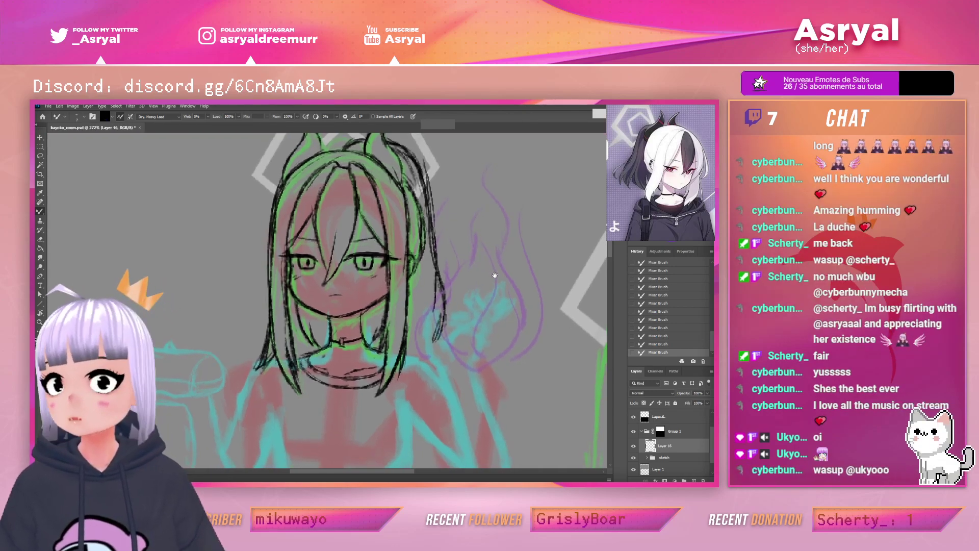
left_click_drag(476, 305, 474, 299)
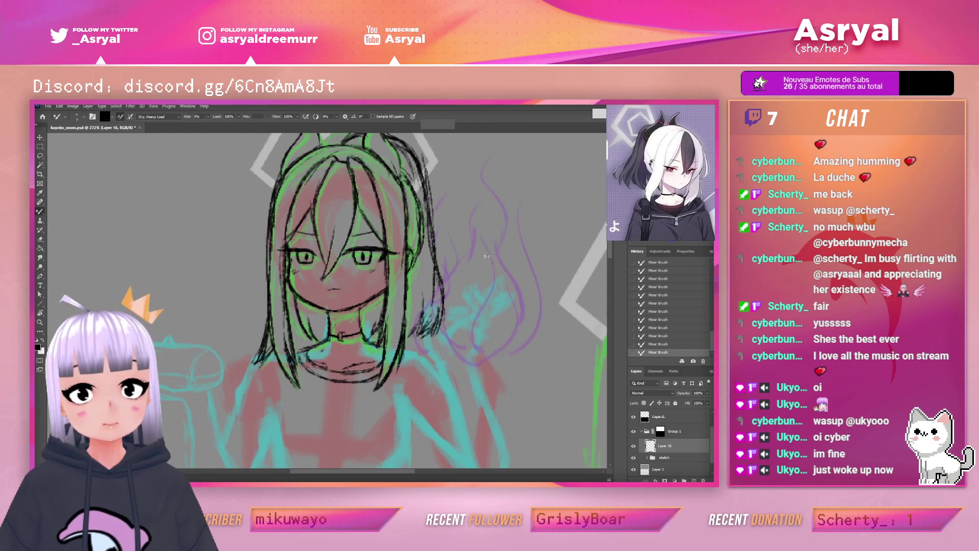
Clean up and retouch the lines around the jaw and neck on the viewer's-left side of the face
key("e")
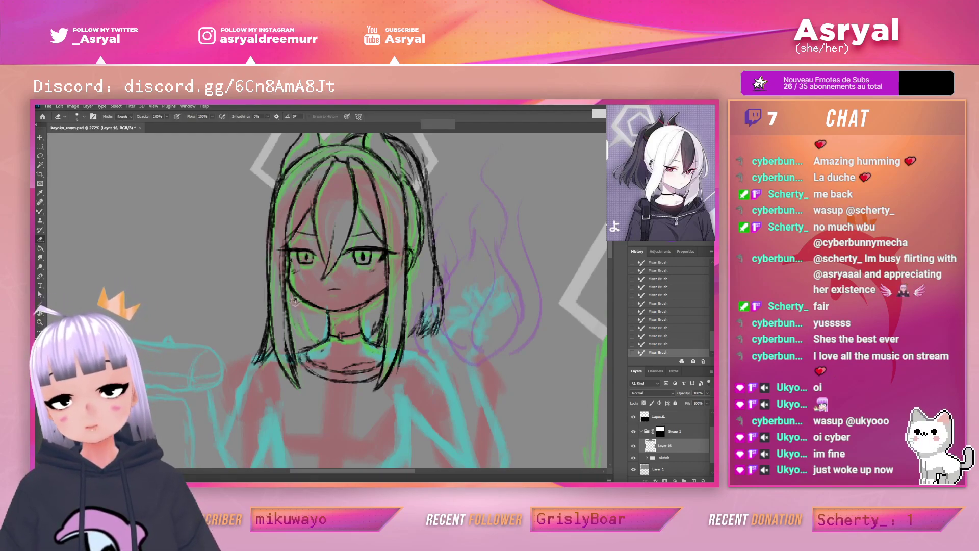
left_click(316, 339)
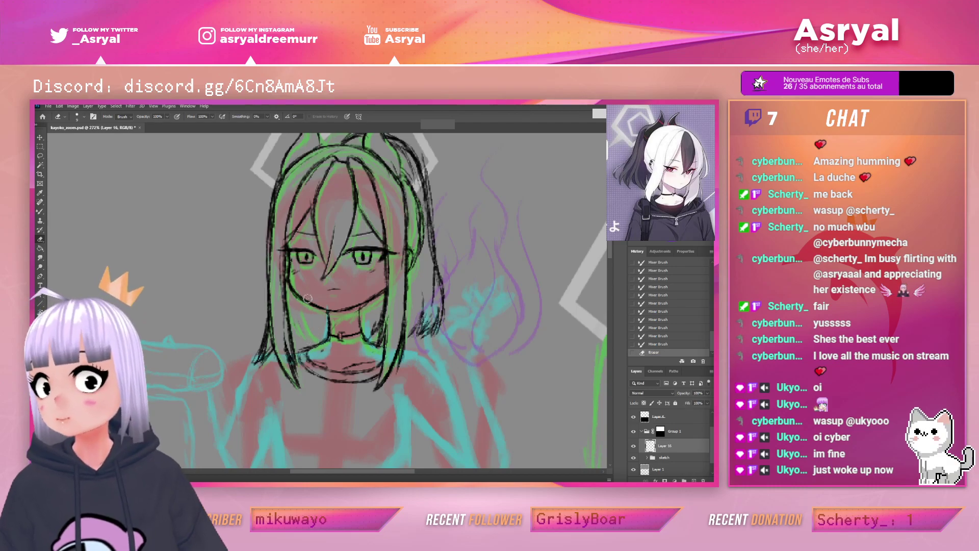
left_click(300, 341)
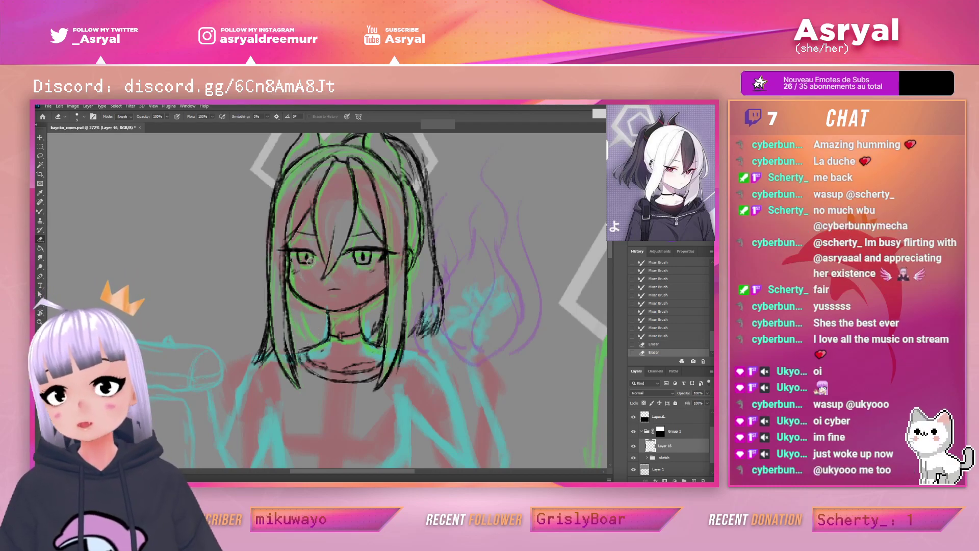
key("b")
mouse_move(324, 315)
left_mouse_down()
mouse_move(325, 334)
mouse_move(317, 324)
left_mouse_up()
left_click(330, 292)
key("e")
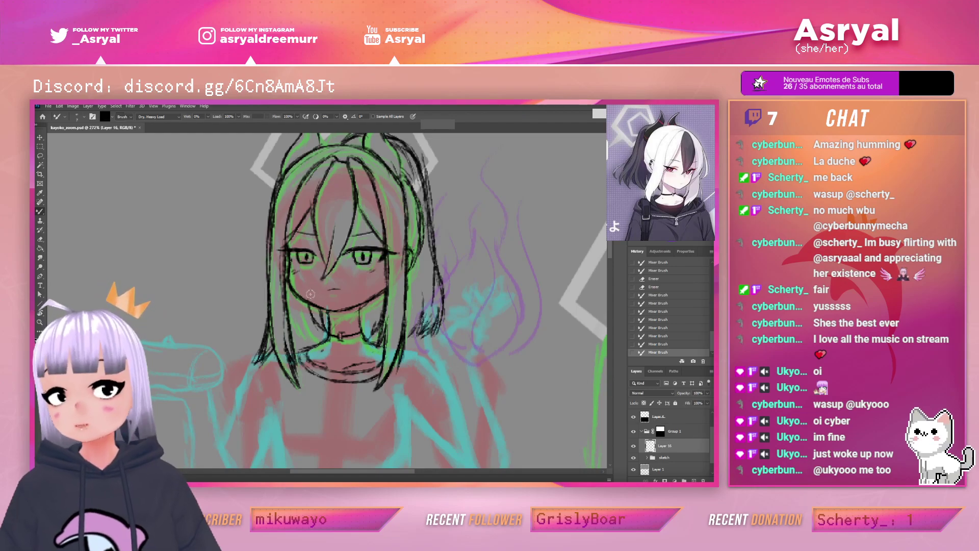
left_click(306, 295)
Add short hair strands under the viewer's-left jaw, between the front lock and the neck
key("z")
left_click_drag(478, 236, 437, 267)
left_click(454, 257, "alt")
left_click(451, 264, "alt")
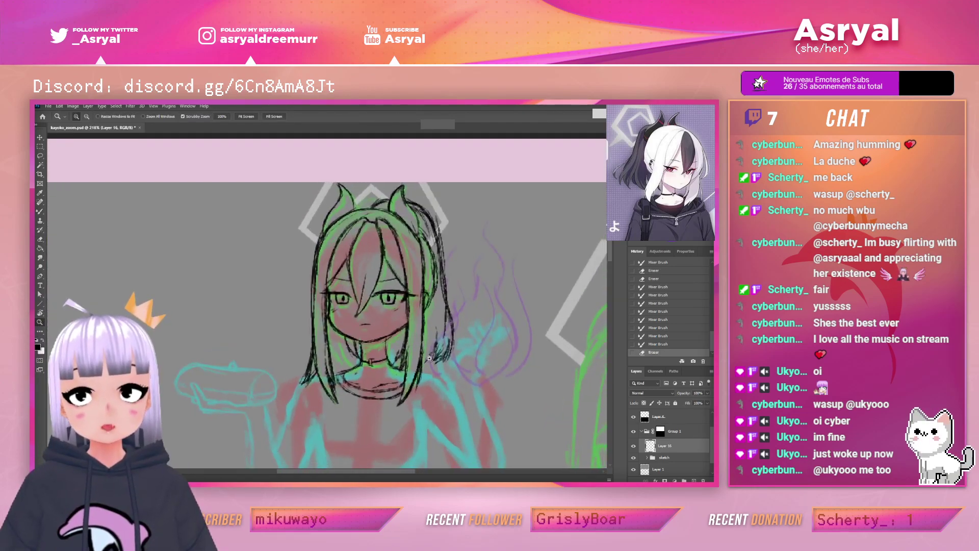
left_click_drag(455, 361, 433, 329)
scroll(459, 355, "down", 1)
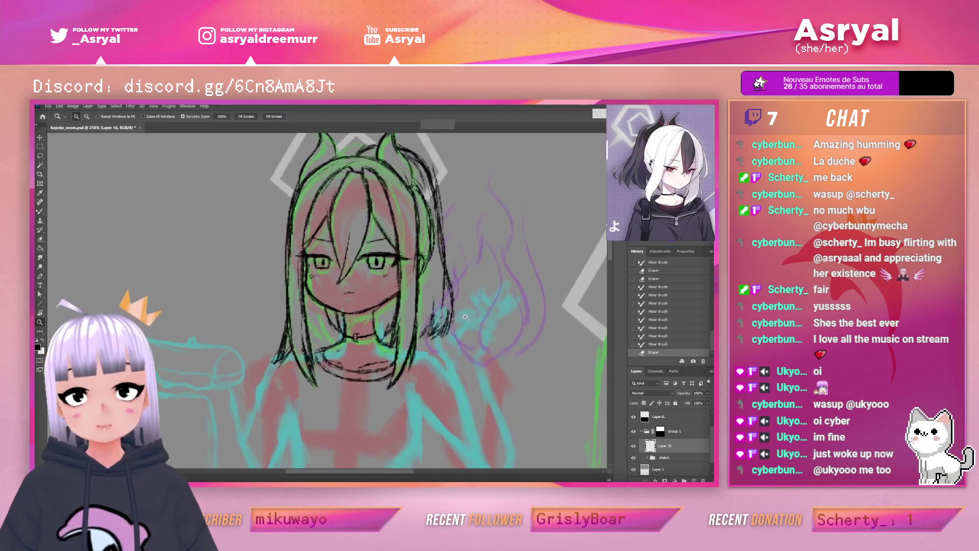
key("b")
left_click_drag(321, 309, 327, 324)
left_click_drag(324, 318, 340, 333)
key("z")
left_click_drag(460, 299, 413, 299)
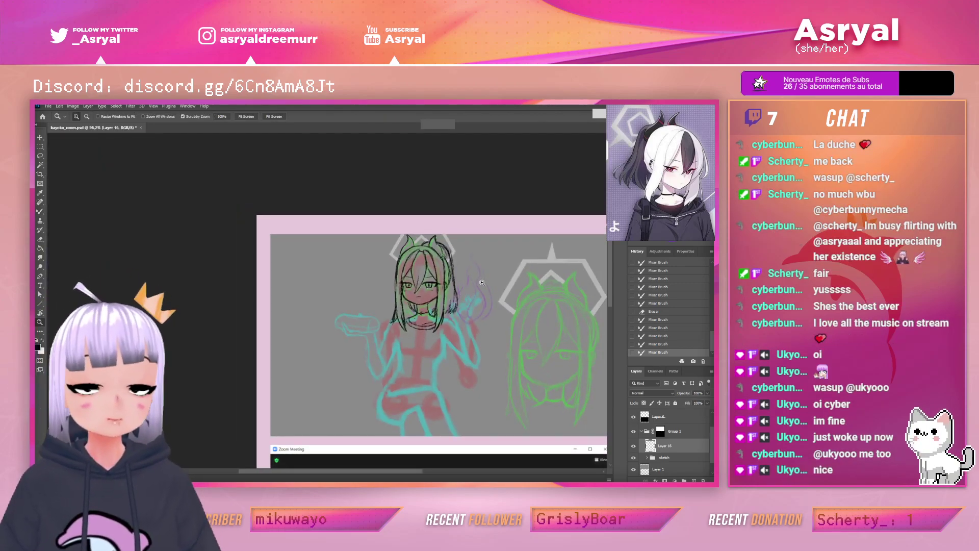
scroll(485, 284, "up", 4)
scroll(495, 292, "up", 1)
scroll(491, 290, "up", 1)
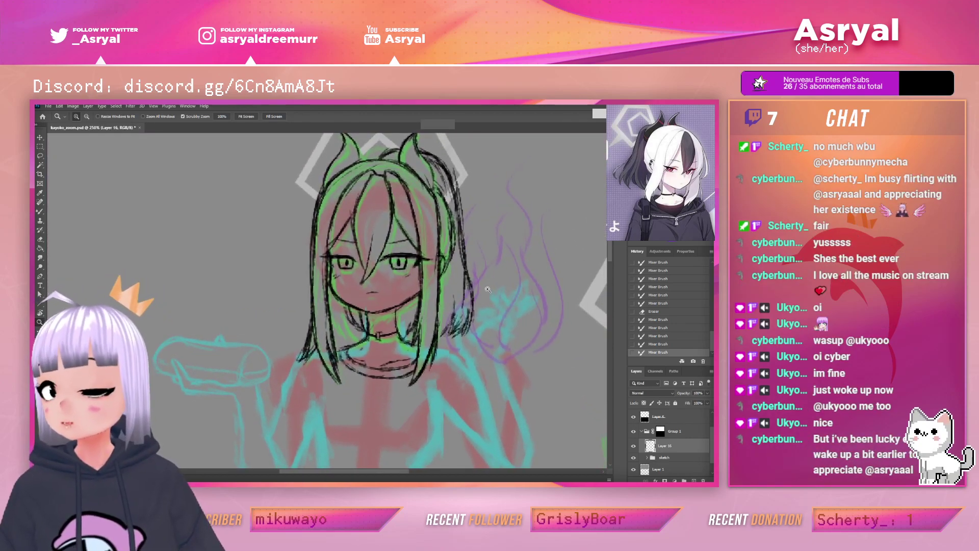
key("b")
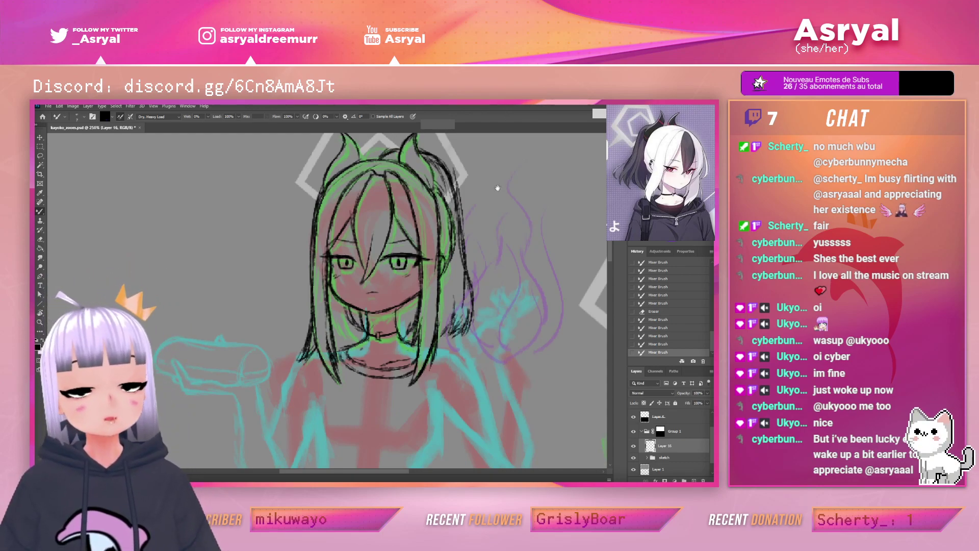
left_click_drag(498, 187, 485, 198)
key("l")
mouse_move(356, 350)
left_mouse_down()
mouse_move(339, 395)
mouse_move(322, 306)
left_mouse_up()
key("ctrl+d")
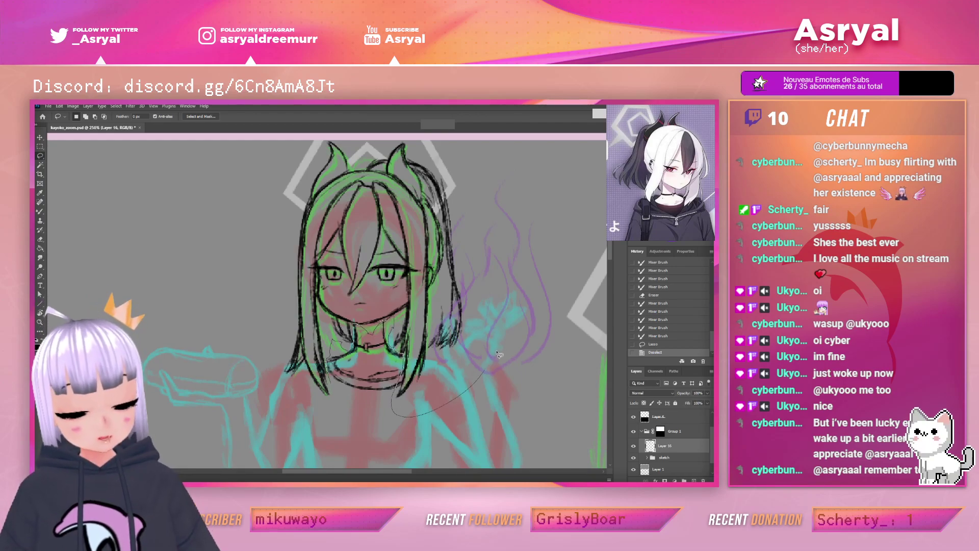
Lasso the head and hair line art, move it slightly to the left and down, and deselect it
mouse_move(494, 360)
left_mouse_down()
mouse_move(517, 220)
mouse_move(444, 149)
left_mouse_up()
mouse_move(251, 186)
left_mouse_down()
mouse_move(235, 318)
mouse_move(269, 401)
left_mouse_up()
left_click_drag(349, 416, 349, 417)
key("v")
left_click_drag(449, 246, 443, 250)
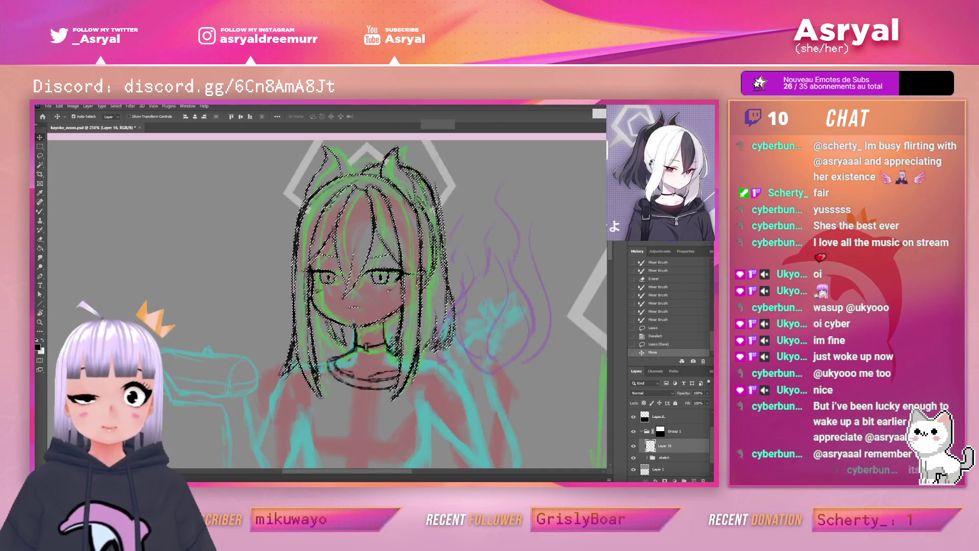
key("l")
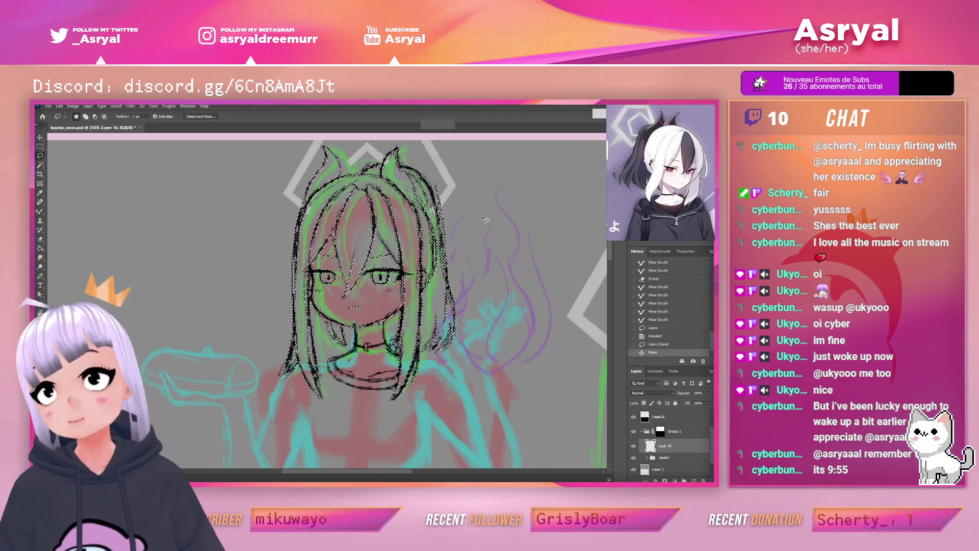
key("ctrl+d")
Erase stray lines below the chin and rework the viewer's-right neck line, undoing a misplaced stroke
key("e")
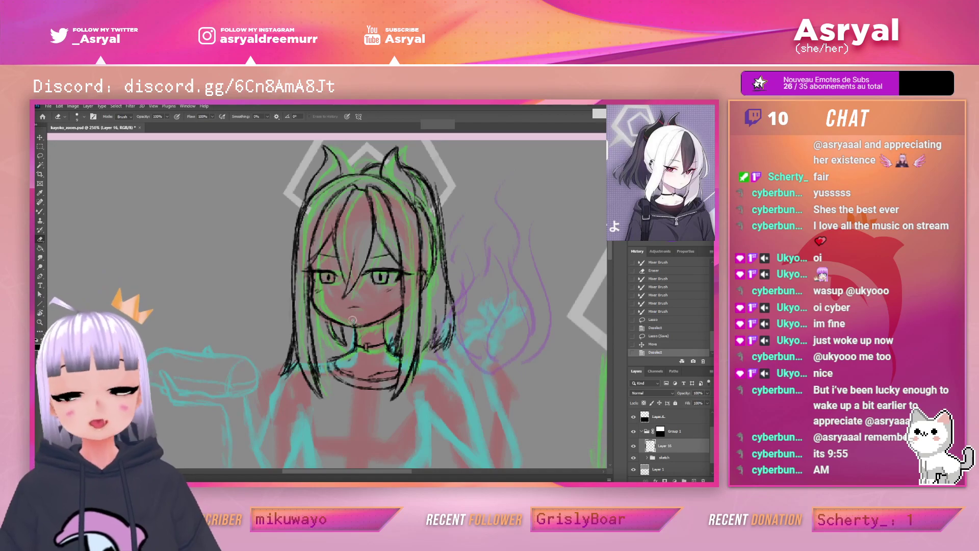
left_click(352, 320)
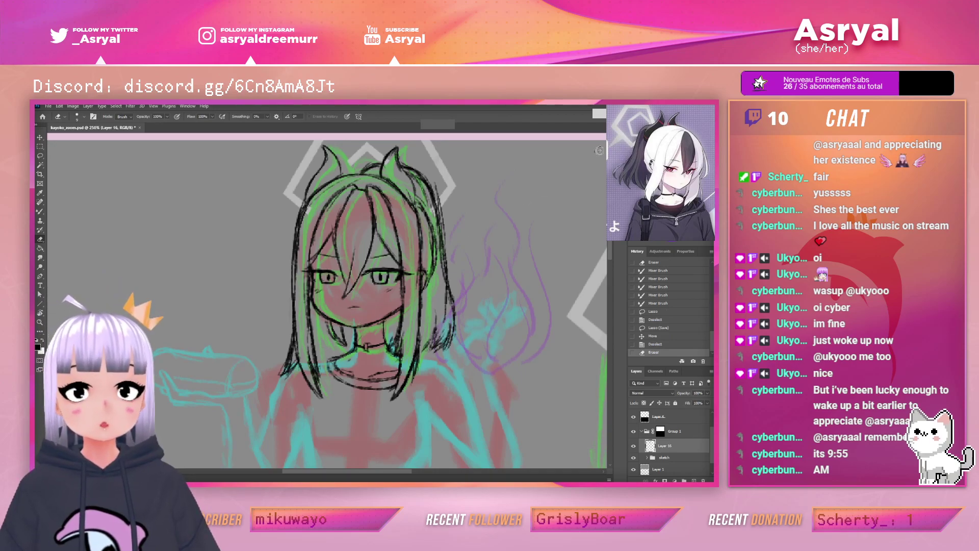
key("b")
left_click_drag(385, 325, 398, 354)
mouse_move(536, 250)
left_mouse_down()
mouse_move(526, 227)
mouse_move(566, 237)
left_mouse_up()
key("ctrl+z")
key("e")
left_click_drag(414, 295, 418, 306)
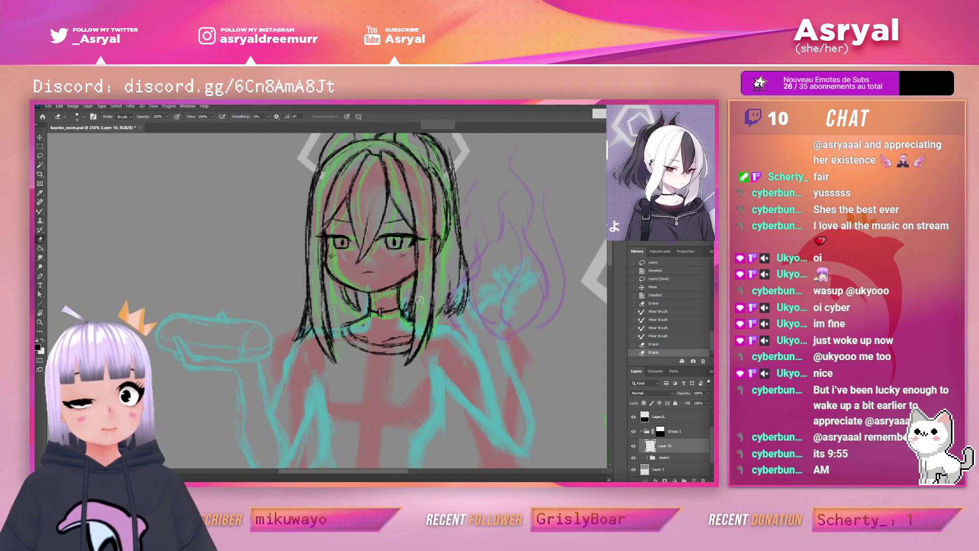
Redraw the viewer's-left neck line between the chin and the choker, and save the file
key("b")
key("b")
left_click_drag(368, 294, 368, 319)
mouse_move(523, 234)
left_mouse_down()
mouse_move(459, 236)
mouse_move(487, 271)
left_mouse_up()
key("ctrl+s")
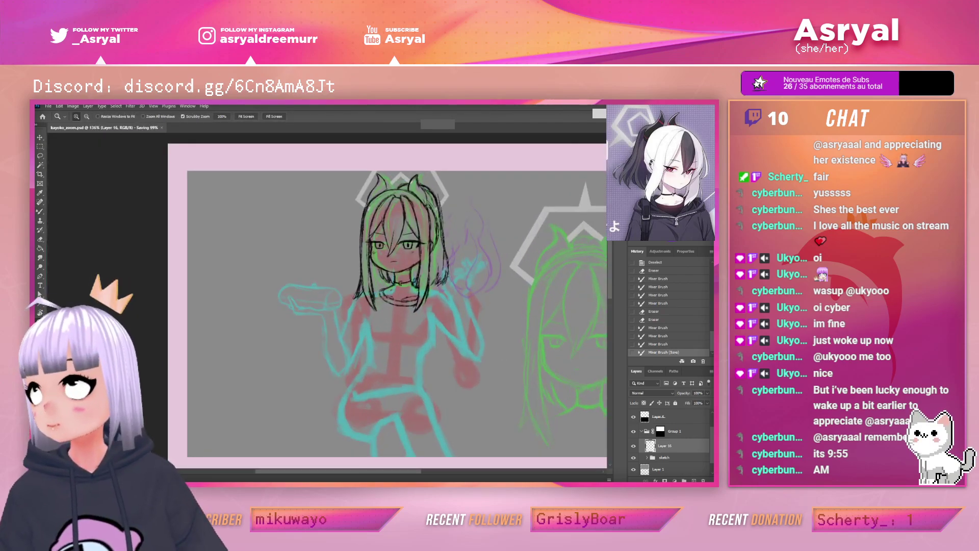
Reinforce the viewer's-left horn's outer edge and draw the other horn's curved inner edge and base, undoing misplaced strokes
mouse_move(419, 265)
left_mouse_down()
mouse_move(404, 270)
mouse_move(441, 247)
mouse_move(415, 250)
left_mouse_up()
left_click_drag(484, 236, 455, 286)
left_click_drag(405, 204, 447, 202)
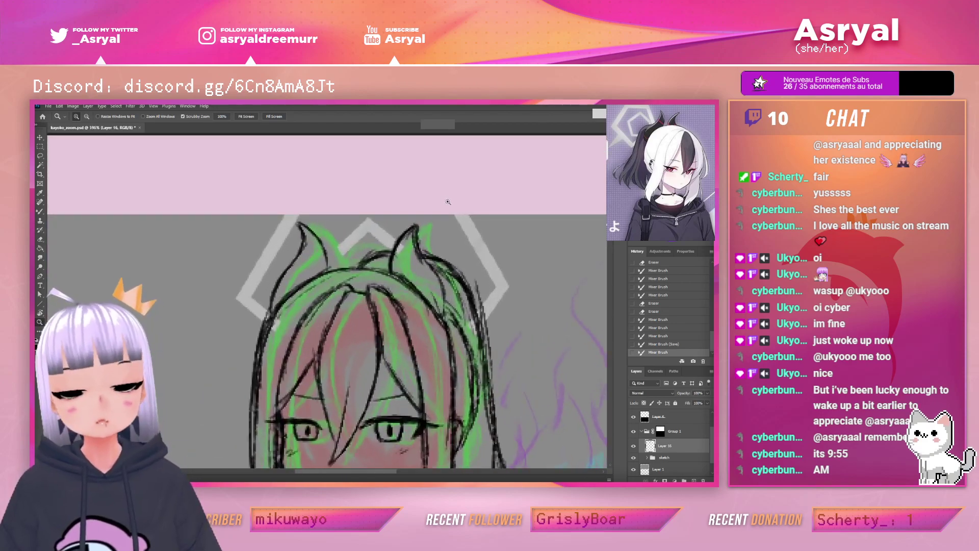
key("b")
left_click_drag(270, 311, 306, 219)
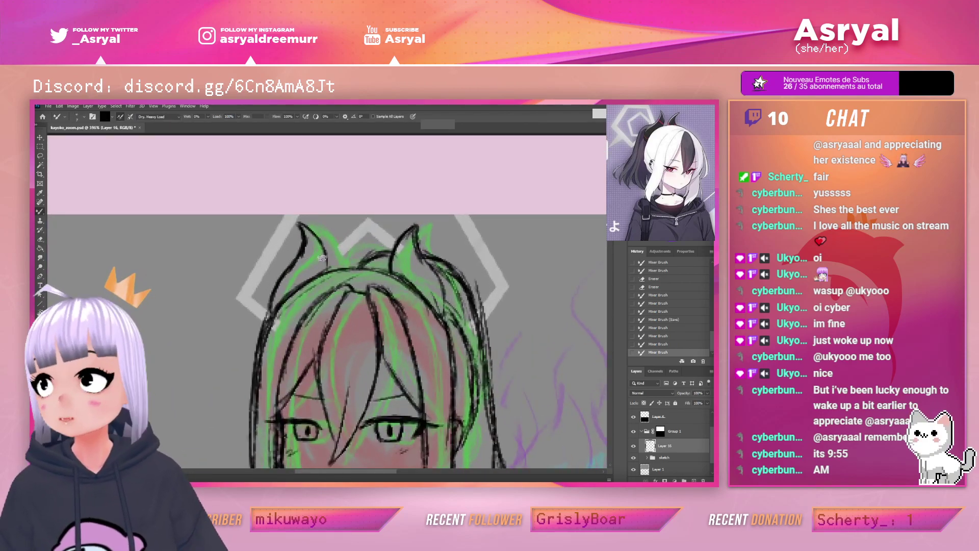
left_click_drag(386, 269, 424, 252)
key("ctrl+z")
key("ctrl+z")
mouse_move(403, 265)
left_mouse_down()
mouse_move(424, 254)
mouse_move(401, 278)
mouse_move(431, 224)
left_mouse_up()
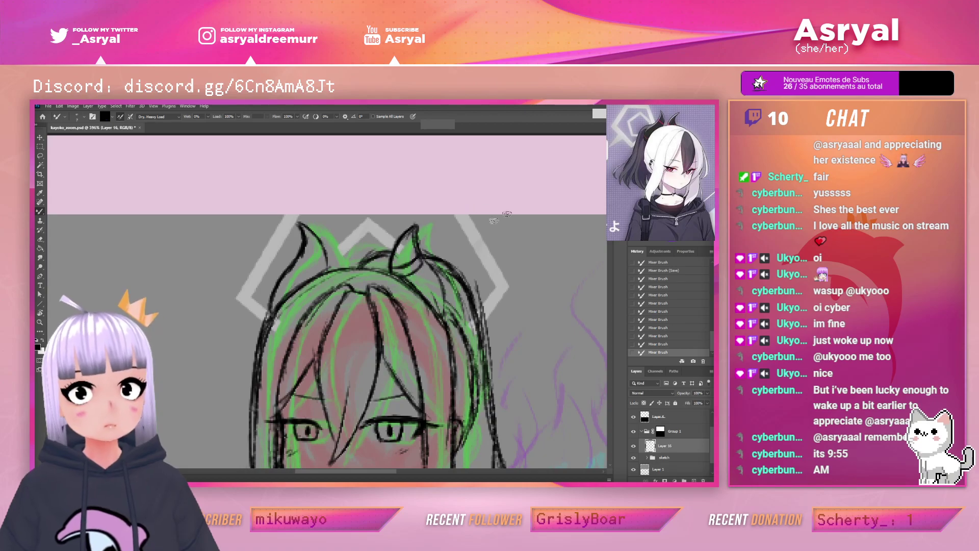
Finish the base of the viewer's-right horn and erase stray lines along the viewer's-left fringe strand
left_click_drag(440, 276, 446, 294)
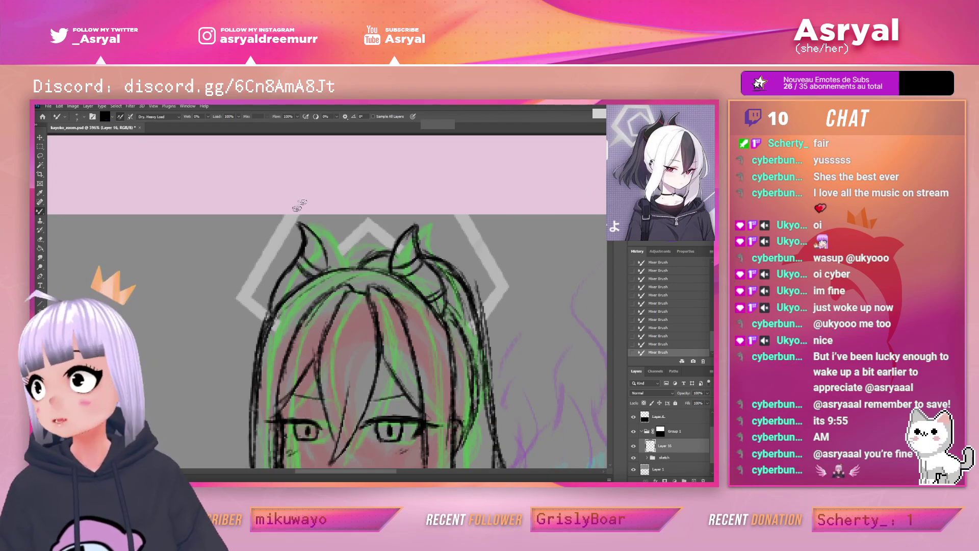
key("z")
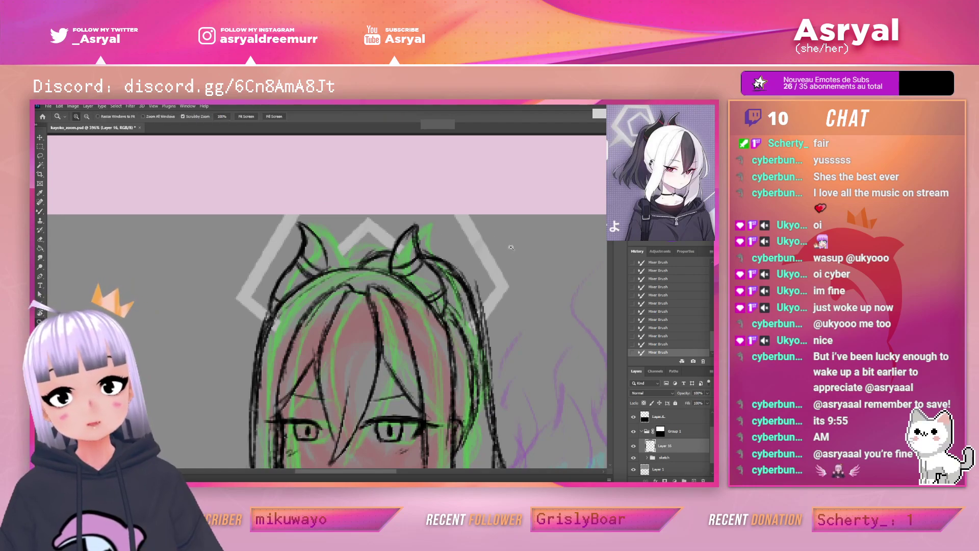
left_click_drag(511, 246, 478, 274)
left_click_drag(541, 256, 455, 215)
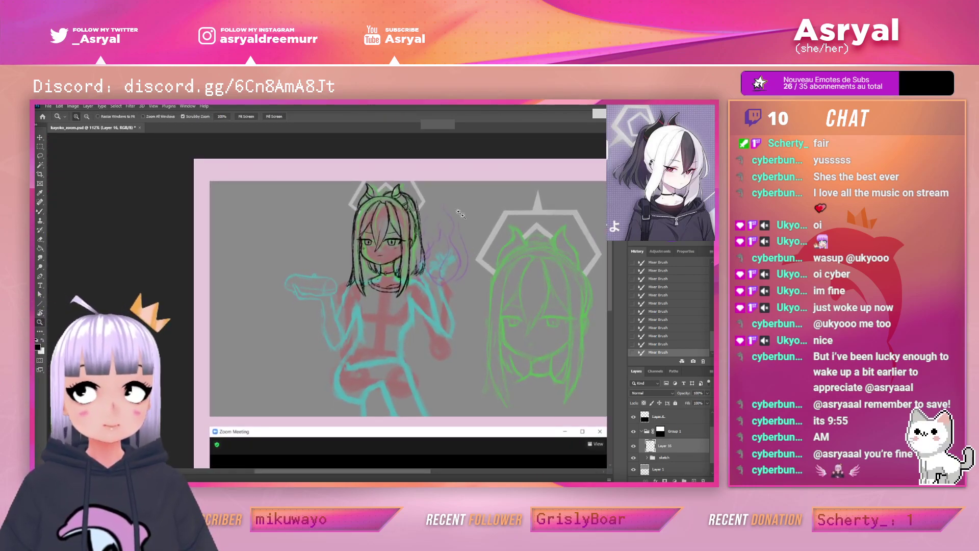
left_click(419, 209)
key("b")
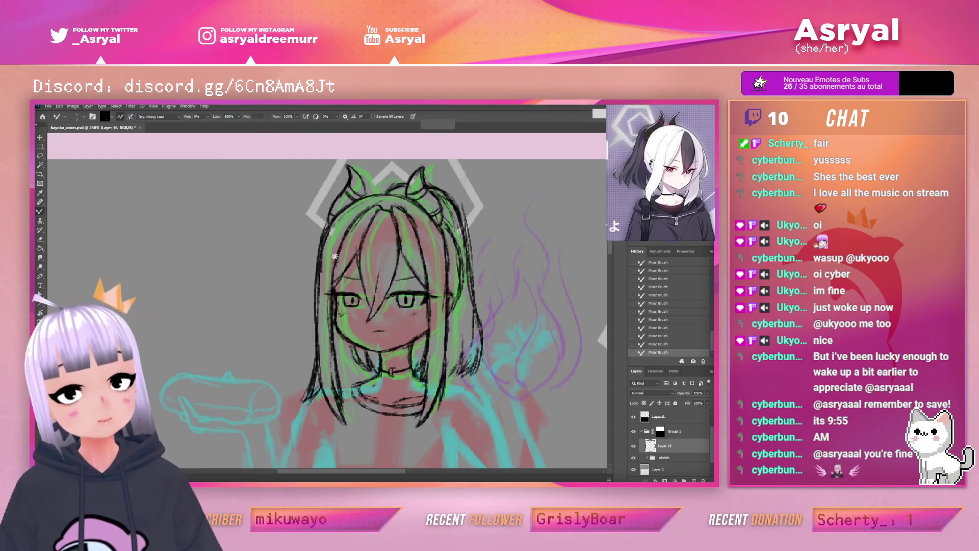
left_click_drag(335, 283, 345, 221)
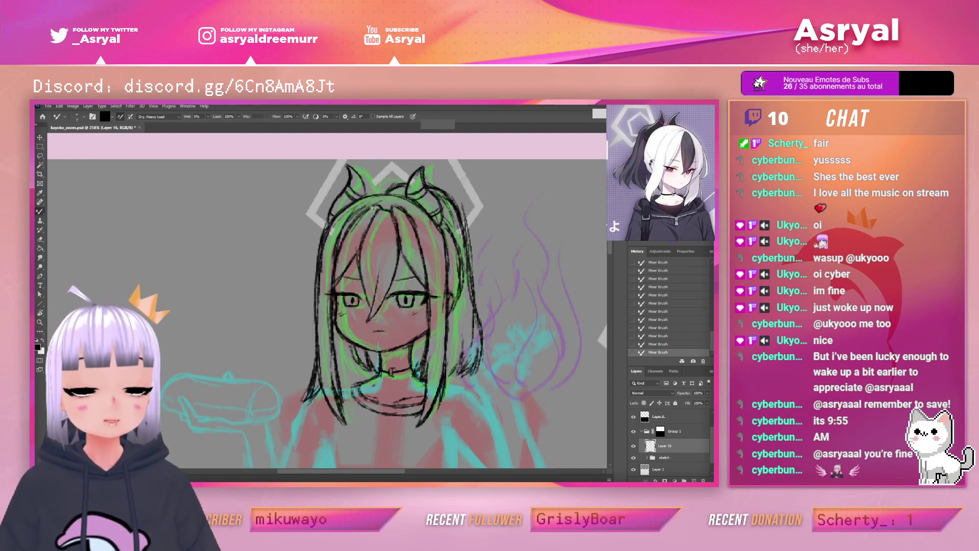
key("e")
left_click_drag(337, 261, 332, 265)
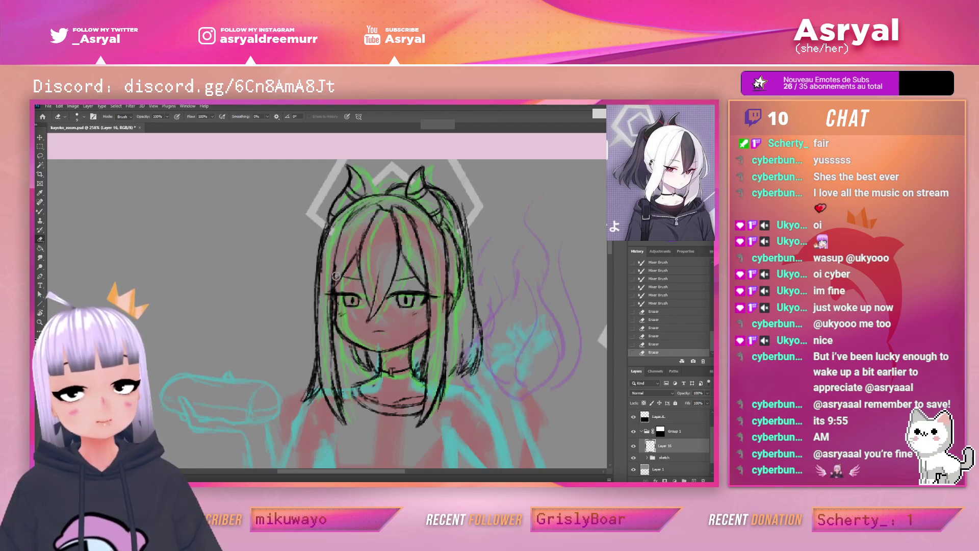
Redraw the viewer's-left fringe strands from beside the eye up to the hair parting
key("b")
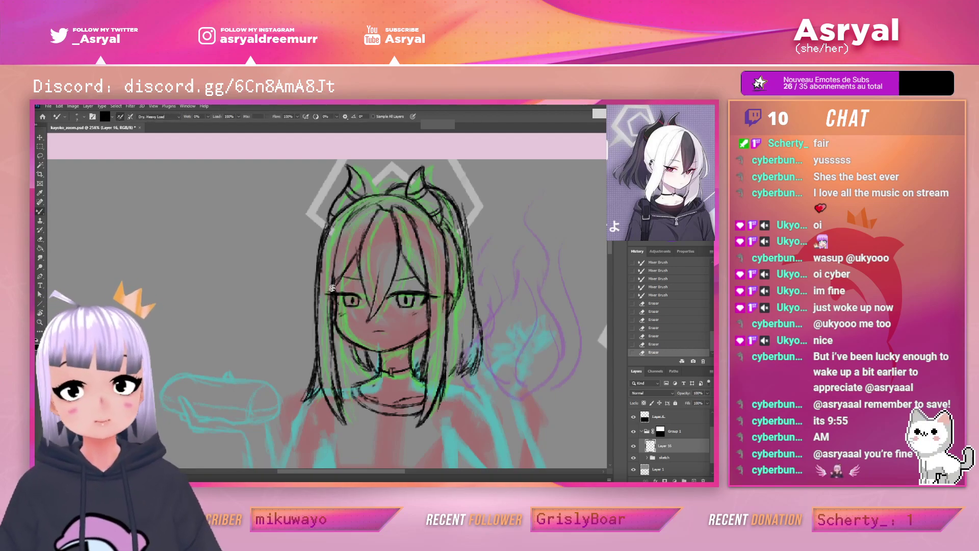
left_click_drag(340, 245, 335, 256)
mouse_move(342, 232)
left_mouse_down()
mouse_move(334, 278)
mouse_move(337, 249)
left_mouse_up()
left_click_drag(366, 205, 352, 217)
mouse_move(357, 213)
left_mouse_down()
mouse_move(336, 259)
mouse_move(342, 238)
mouse_move(359, 233)
left_mouse_up()
mouse_move(358, 263)
left_mouse_down()
mouse_move(359, 231)
mouse_move(377, 205)
left_mouse_up()
left_click_drag(373, 211, 379, 203)
Erase stray lines around the hair parting and redraw the crown line between the horns
key("e")
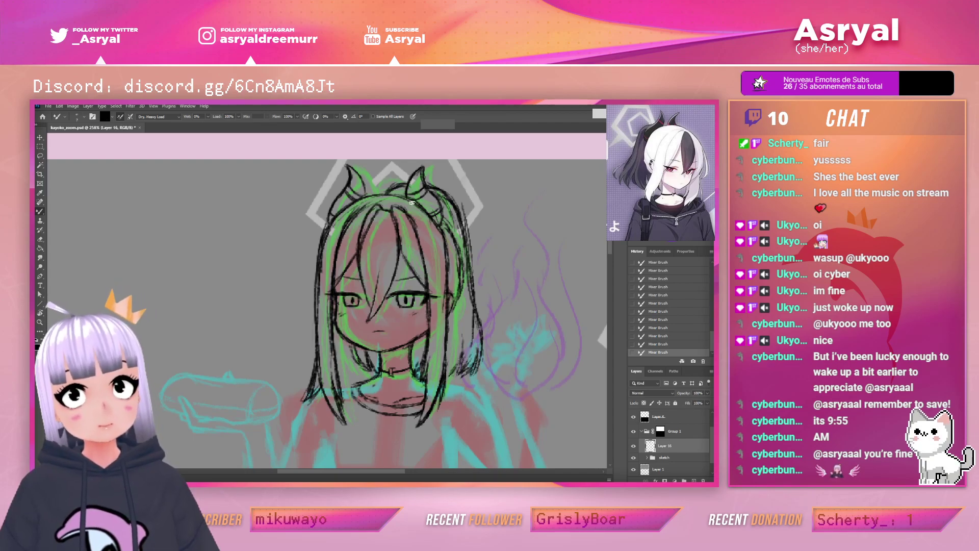
left_click_drag(373, 226, 359, 270)
mouse_move(388, 203)
left_mouse_down()
mouse_move(370, 224)
mouse_move(396, 210)
left_mouse_up()
key("b")
mouse_move(391, 204)
left_mouse_down()
mouse_move(398, 212)
mouse_move(355, 220)
left_mouse_up()
mouse_move(376, 207)
left_mouse_down()
mouse_move(363, 213)
mouse_move(411, 215)
left_mouse_up()
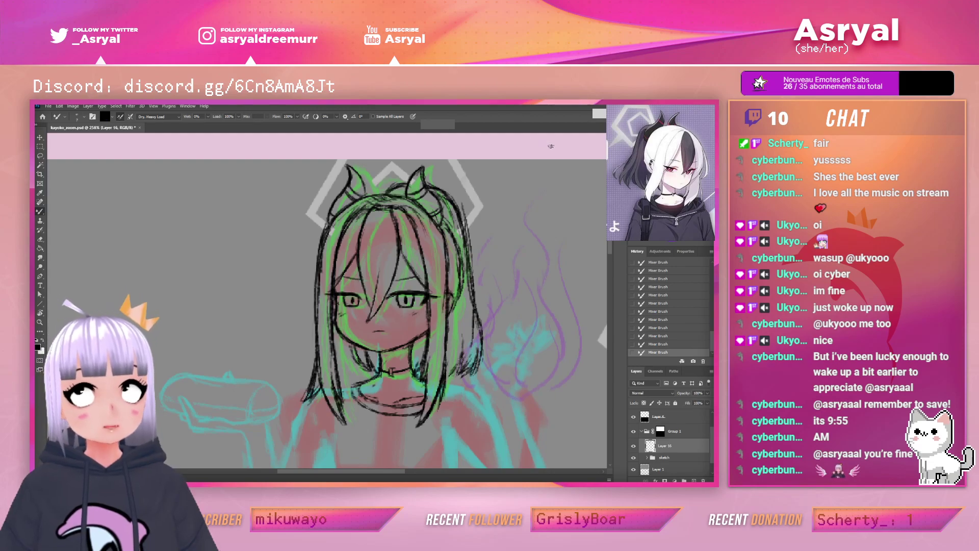
Erase a small excess at the top of the head and reinforce the short crown strokes there
key("e")
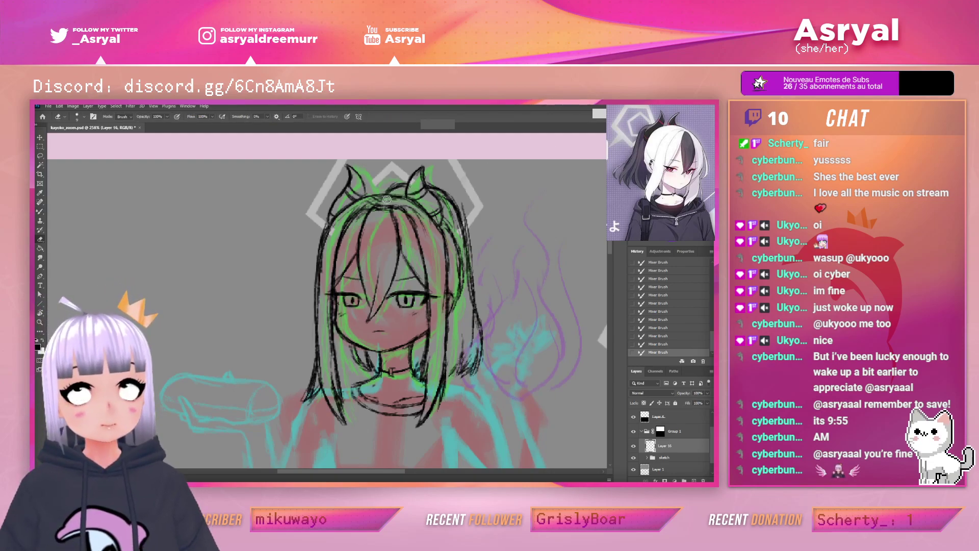
key("b")
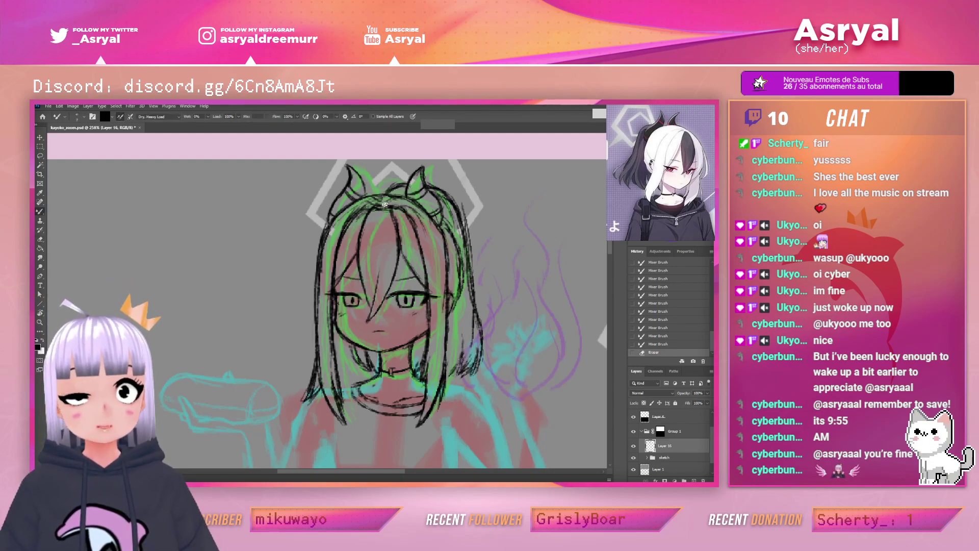
left_click_drag(392, 200, 395, 200)
left_click_drag(382, 196, 392, 198)
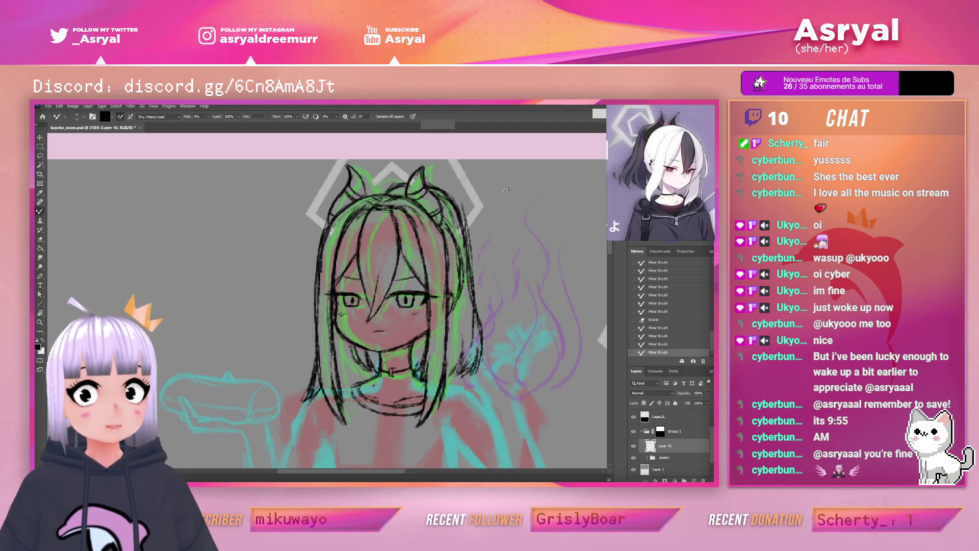
Check the head line art with the canvas tilted and at full-figure view, and save the file
key("r")
left_click_drag(512, 212, 520, 206)
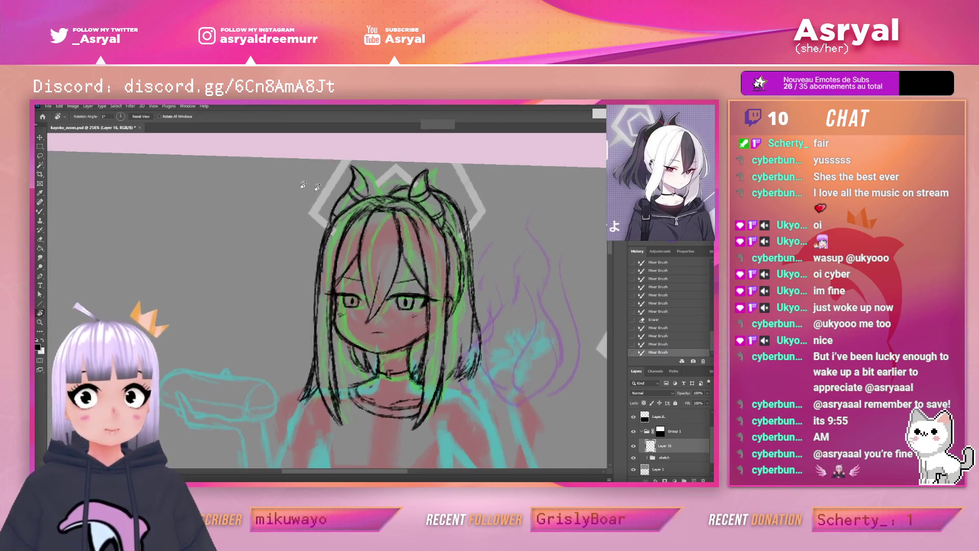
left_click(140, 117)
key("z")
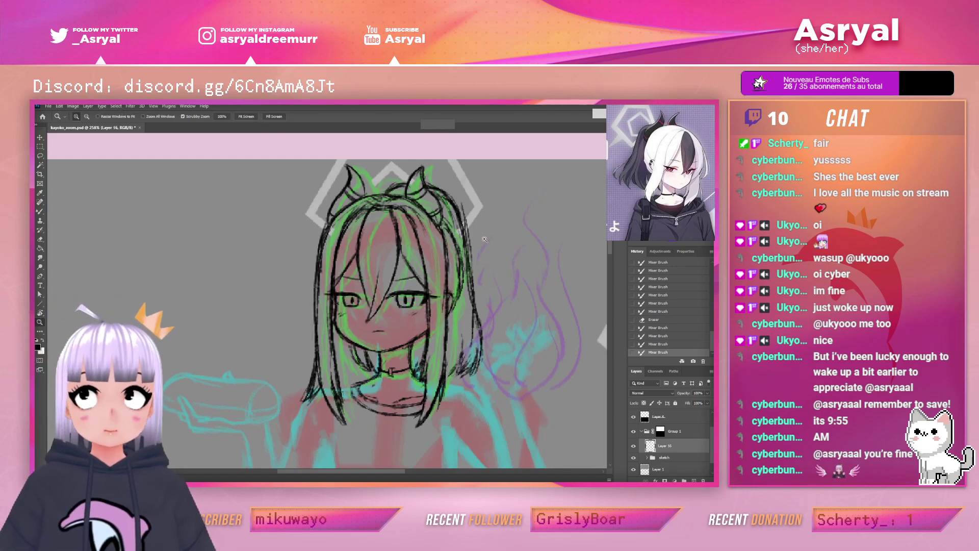
left_click_drag(495, 240, 470, 276)
left_click_drag(472, 277, 466, 243)
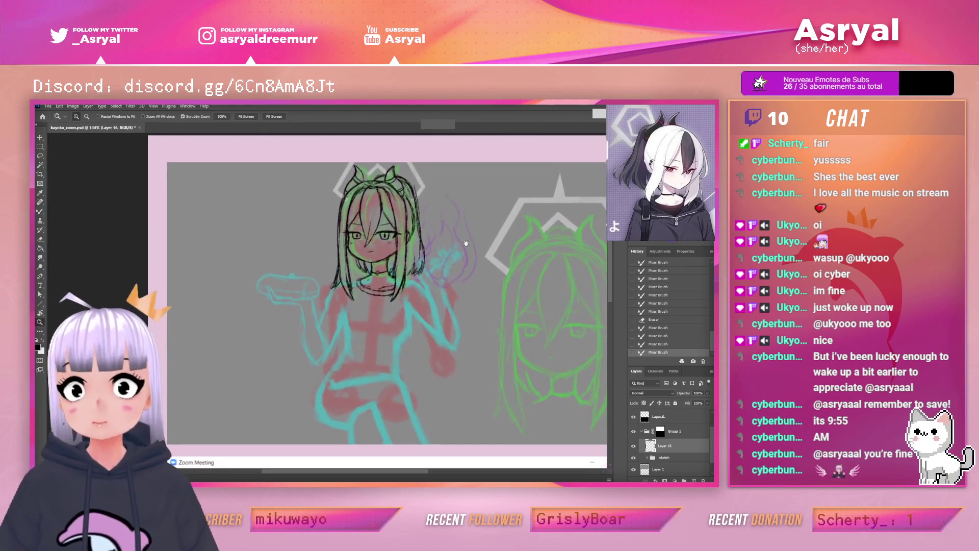
mouse_move(412, 309)
left_mouse_down()
mouse_move(438, 308)
mouse_move(446, 295)
mouse_move(434, 290)
left_mouse_up()
mouse_move(468, 252)
left_mouse_down()
mouse_move(478, 239)
mouse_move(464, 286)
mouse_move(464, 274)
mouse_move(412, 272)
mouse_move(510, 276)
mouse_move(482, 298)
mouse_move(478, 282)
mouse_move(490, 282)
left_mouse_up()
key("ctrl+s")
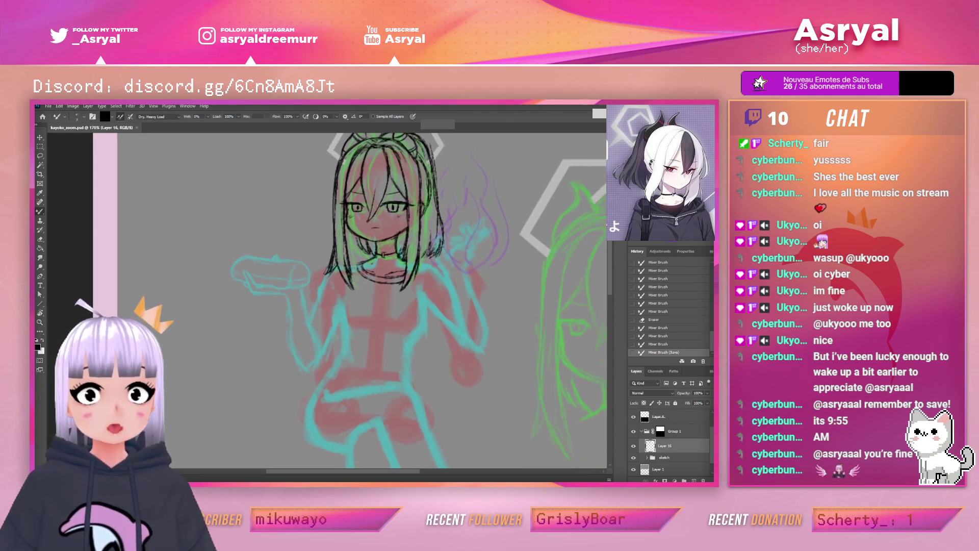
Touch up the collar line near the viewer's-right hair tips and add a new layer above the line art
mouse_move(407, 277)
left_mouse_down()
mouse_move(433, 270)
mouse_move(406, 255)
mouse_move(460, 215)
left_mouse_up()
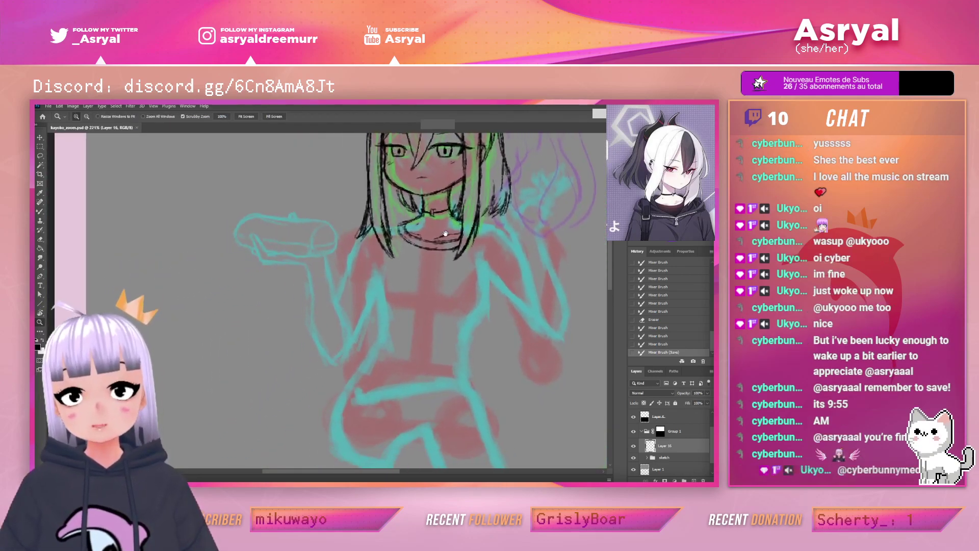
left_click_drag(402, 234, 464, 227)
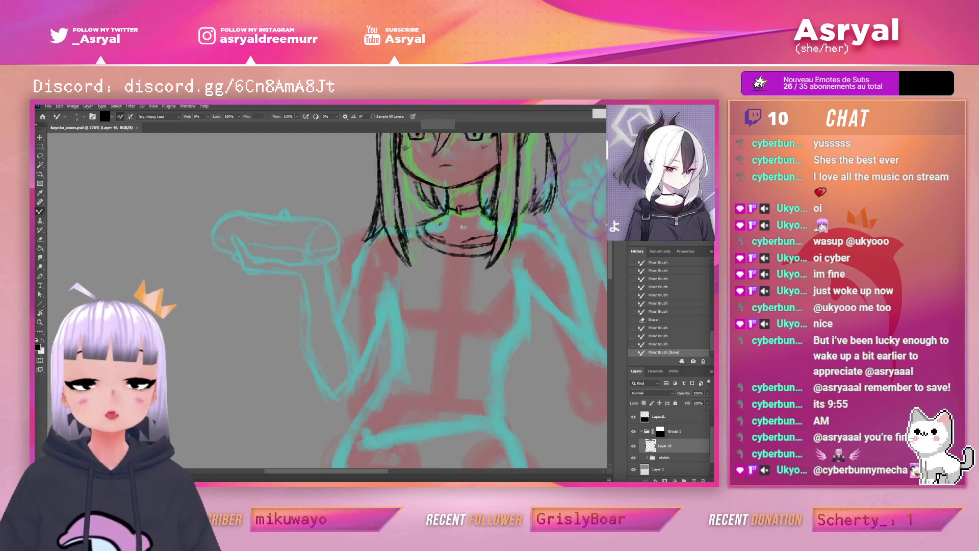
left_click_drag(511, 243, 502, 249)
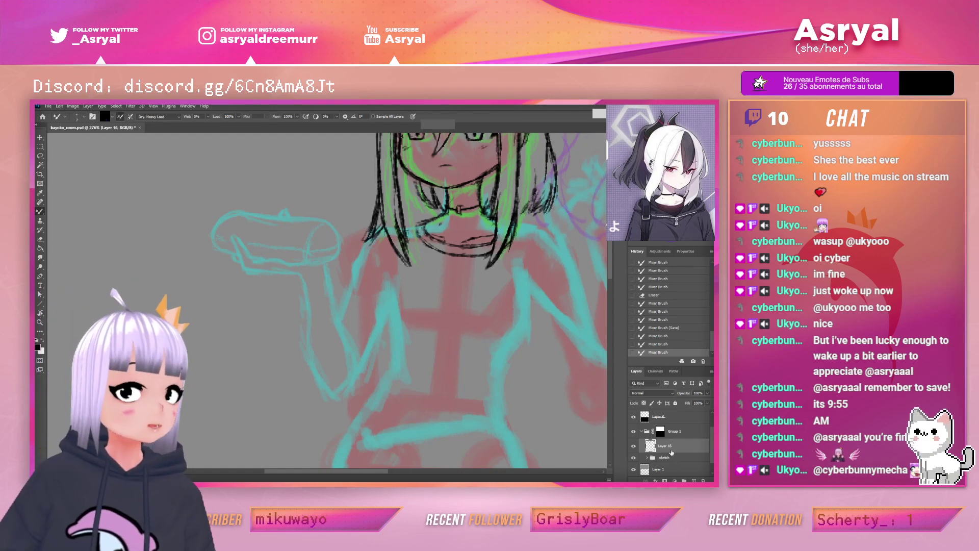
left_click(693, 479)
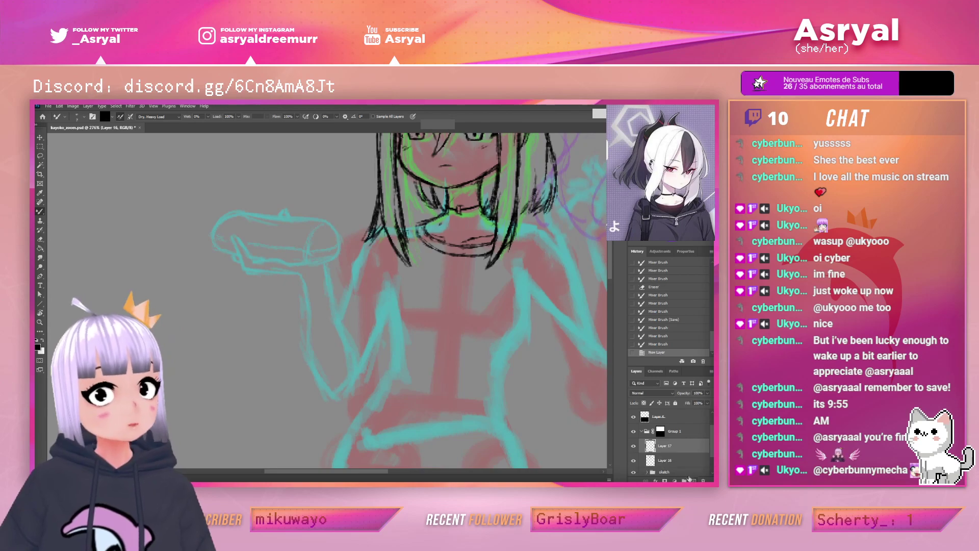
Move the whole head line art layer slightly to the left with Free Transform and apply it
left_click(664, 459)
mouse_move(506, 265)
left_mouse_down()
mouse_move(465, 326)
mouse_move(447, 330)
left_mouse_up()
key("ctrl+t")
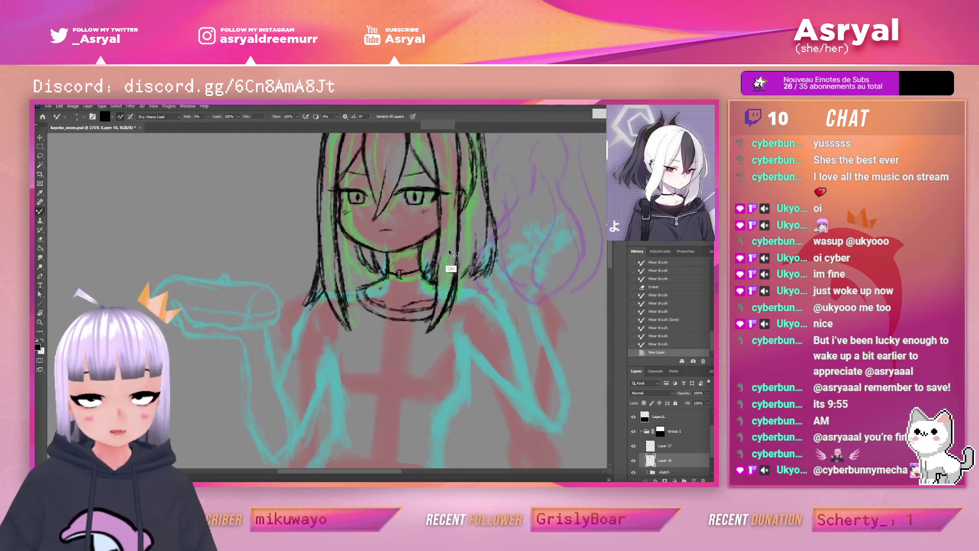
left_click_drag(438, 243, 430, 244)
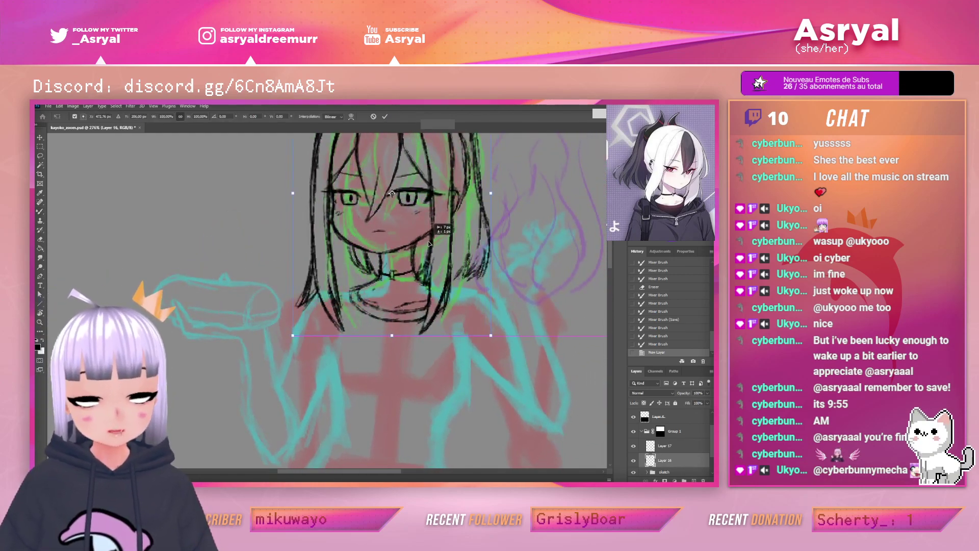
left_click(384, 116)
Make the new layer active and toggle its visibility off and back on
left_click_drag(531, 247, 489, 175)
left_click_drag(487, 273, 509, 244)
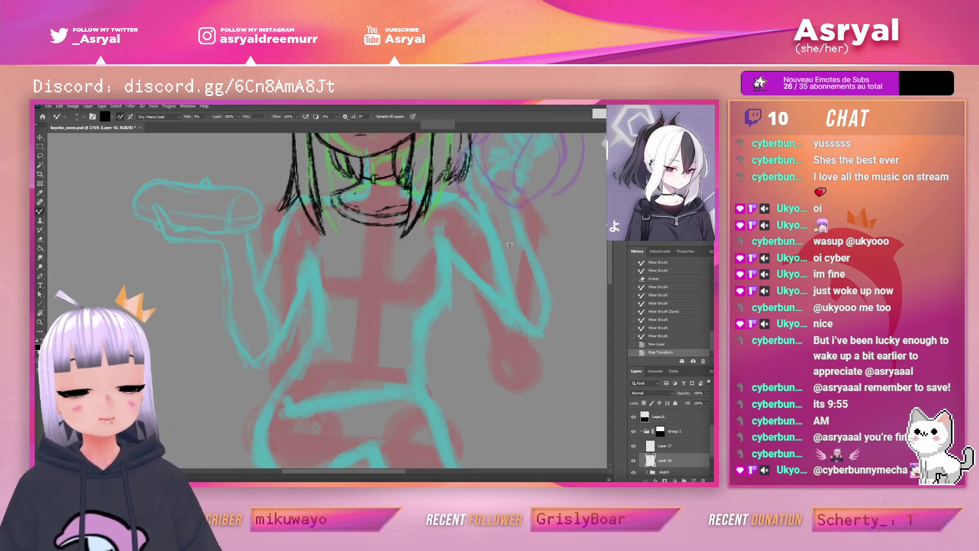
left_click(670, 445)
left_click(633, 446)
left_click(633, 446)
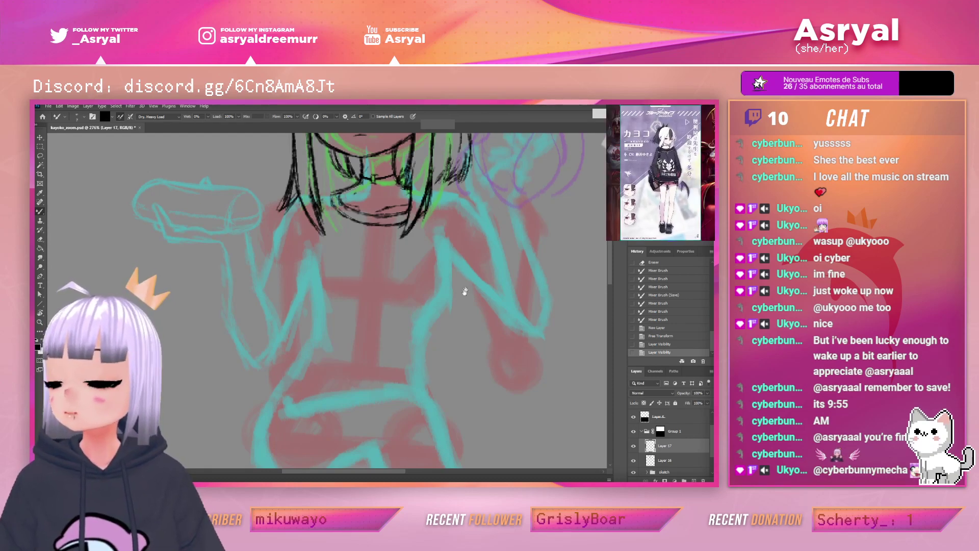
Enlarge the coloured sketch group proportionally with Free Transform, reposition it beneath the head line art, and apply it
left_click_drag(466, 280, 458, 366)
left_click_drag(478, 282, 448, 306)
left_click(447, 307, "alt")
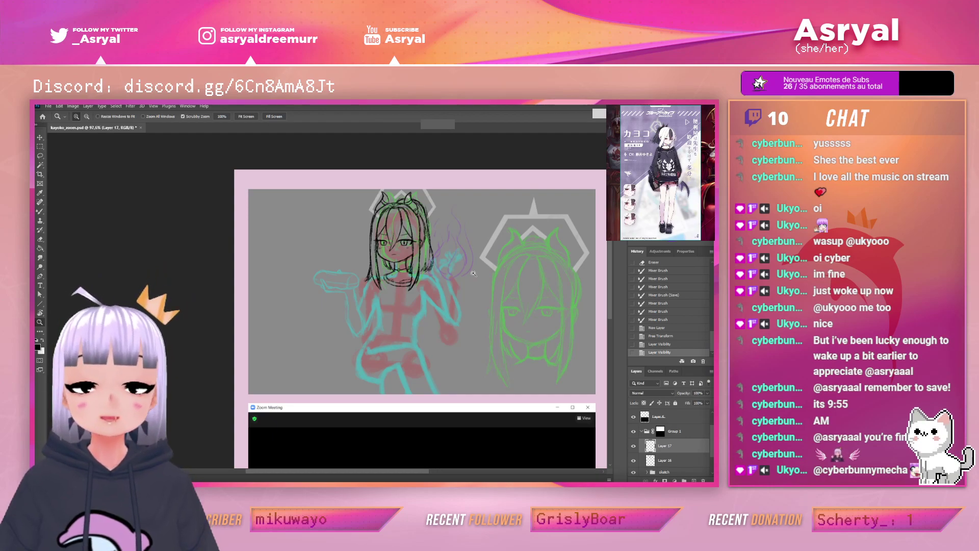
left_click(461, 238)
left_click(466, 233)
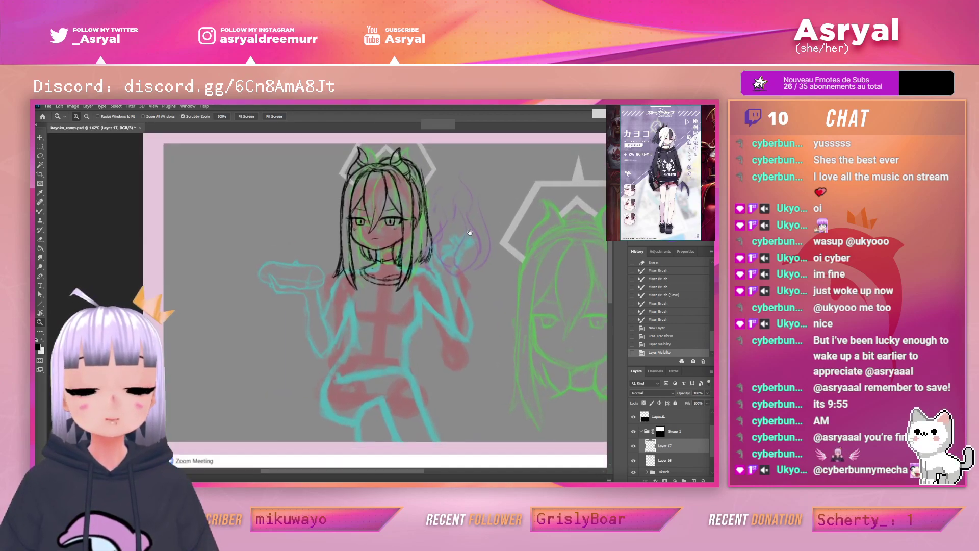
key("b")
mouse_move(467, 264)
left_mouse_down()
mouse_move(465, 239)
mouse_move(469, 253)
left_mouse_up()
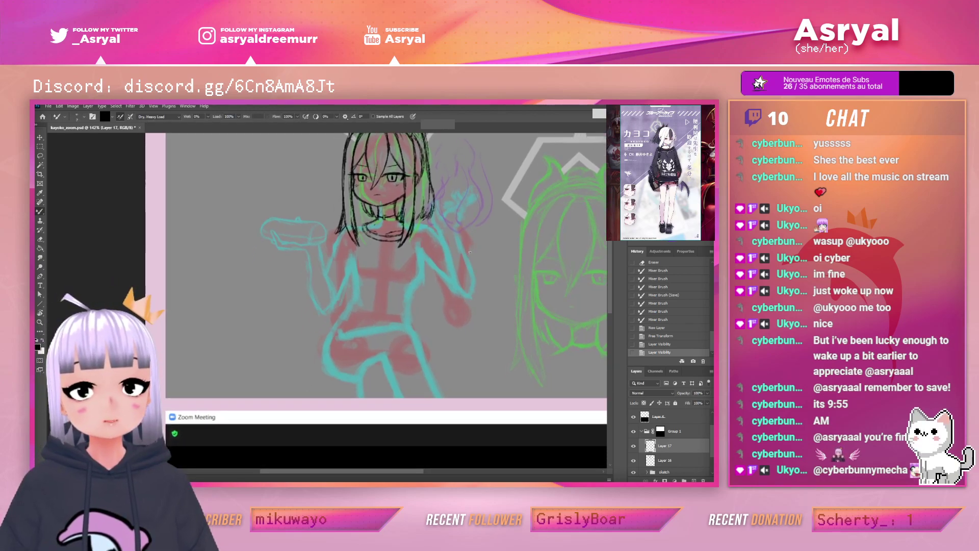
scroll(694, 449, "down", 1)
left_click(666, 461)
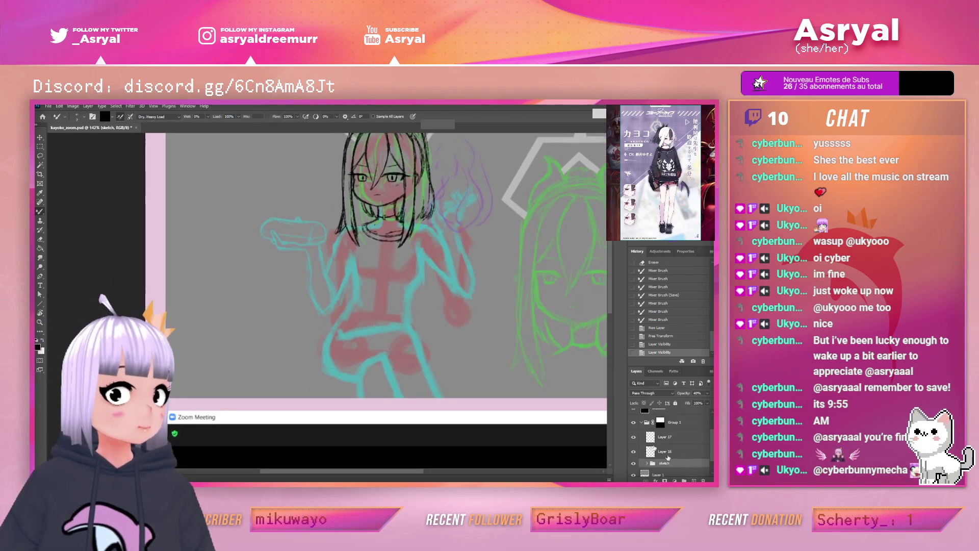
key("ctrl+t")
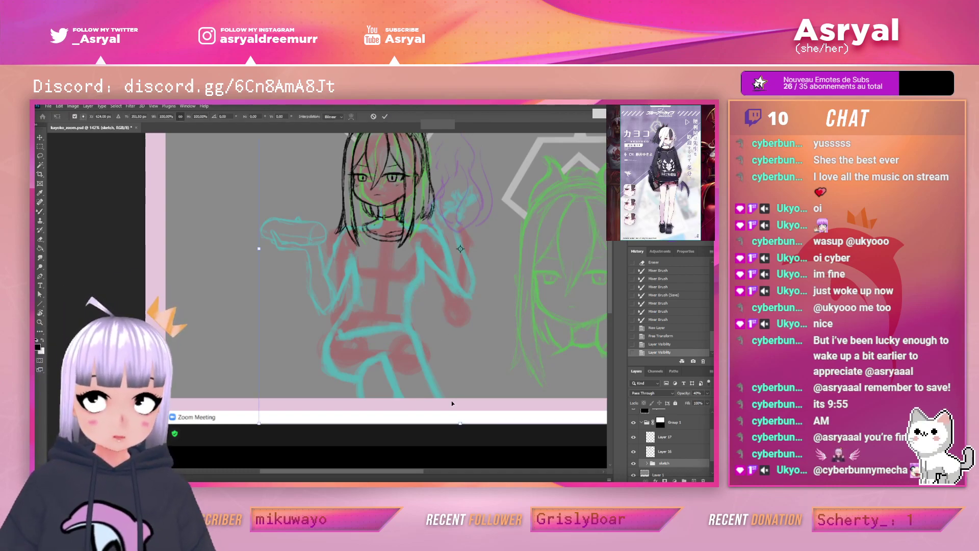
mouse_move(460, 425)
left_mouse_down()
mouse_move(400, 454)
mouse_move(462, 463)
left_mouse_up()
left_click_drag(470, 333, 468, 313)
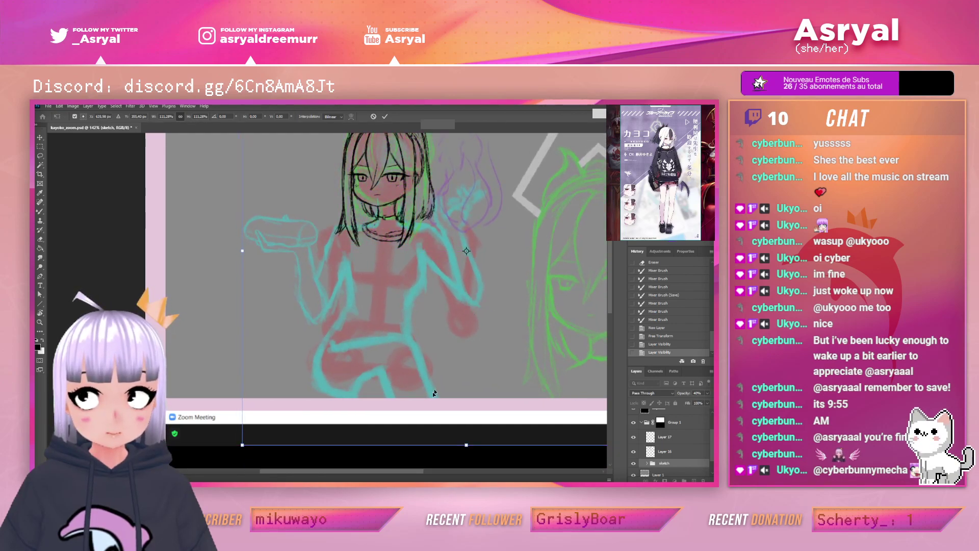
left_click_drag(243, 446, 222, 464)
left_click_drag(513, 311, 525, 309)
left_click(385, 117)
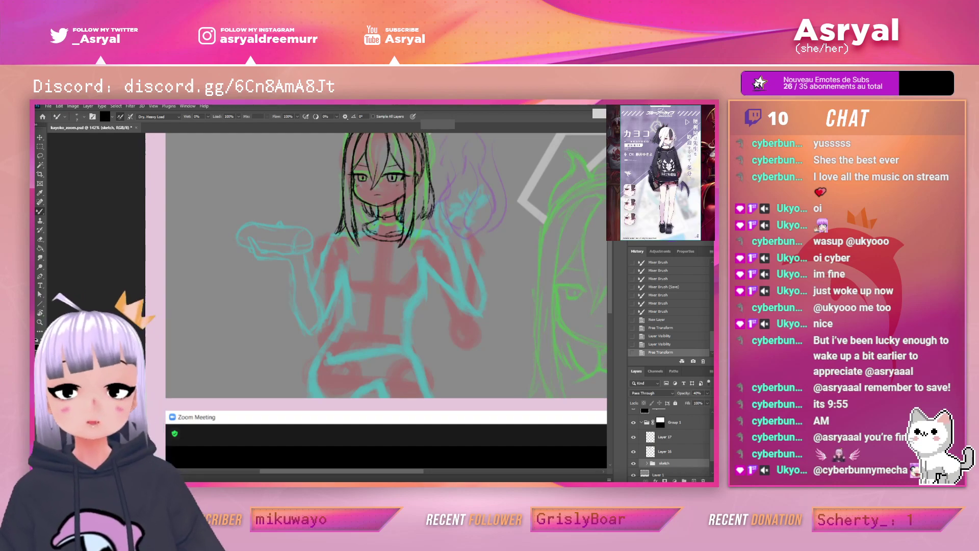
Flip the head line art layer horizontally with Free Transform and apply it
left_click(669, 452)
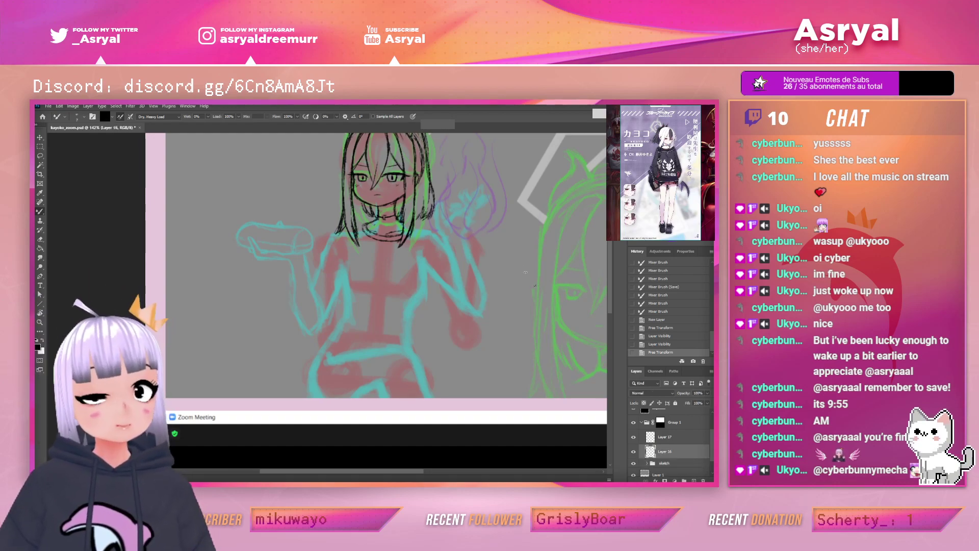
scroll(383, 255, "up", 3)
key("ctrl+t")
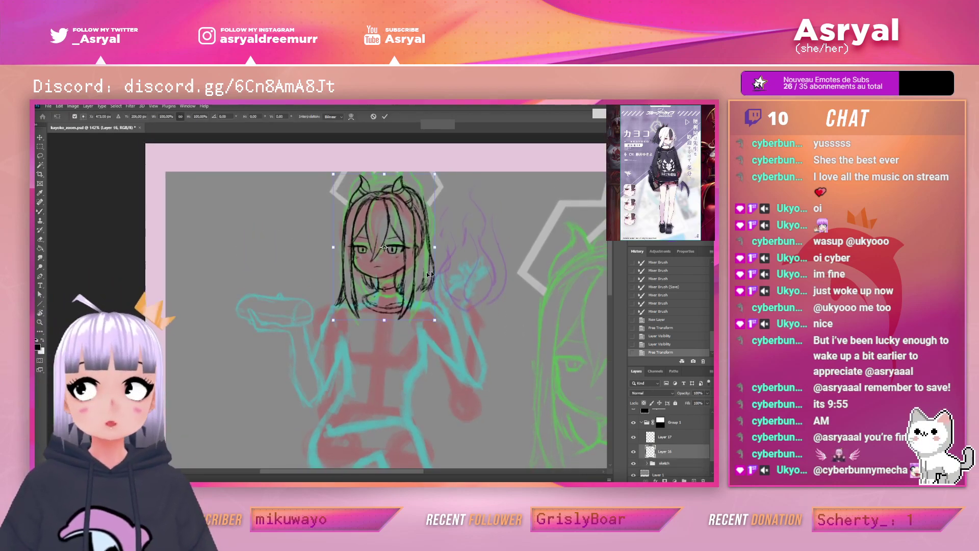
right_click(430, 274)
left_click(443, 408)
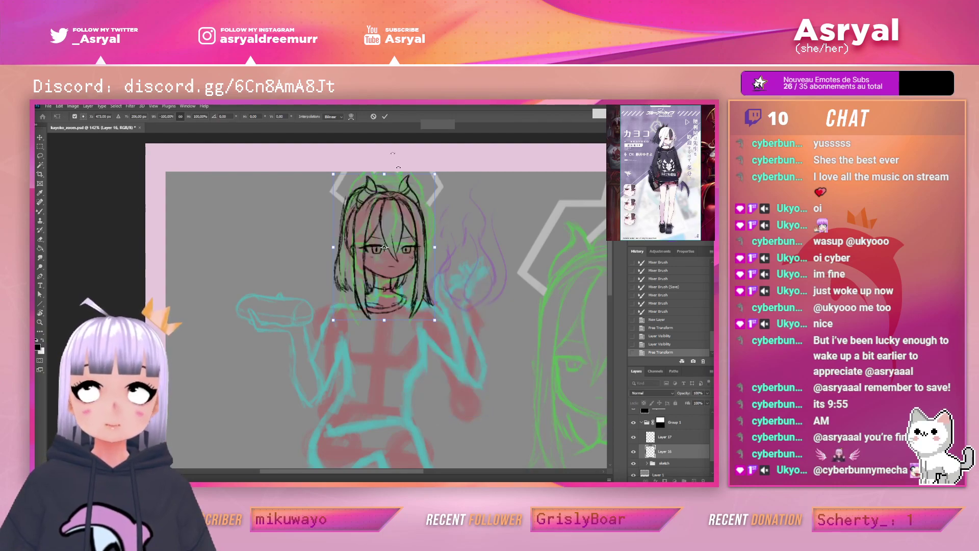
left_click(385, 118)
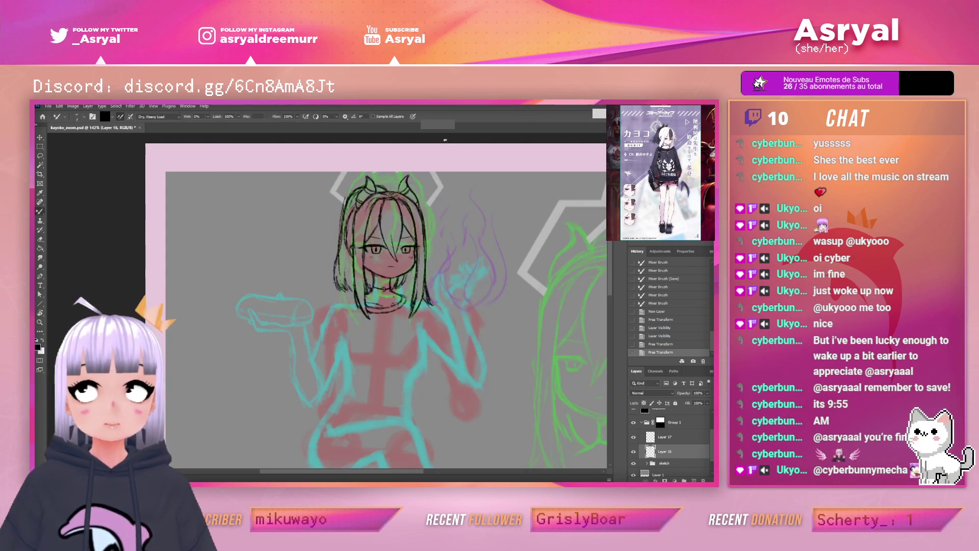
Refine both eyes of the head line art with the Mixer Brush, adding dark pupils inside the irises
key("z")
mouse_move(412, 239)
left_mouse_down()
mouse_move(452, 240)
mouse_move(405, 247)
mouse_move(428, 253)
mouse_move(468, 247)
left_mouse_up()
key("b")
mouse_move(467, 247)
left_mouse_down()
mouse_move(462, 268)
mouse_move(425, 277)
left_mouse_up()
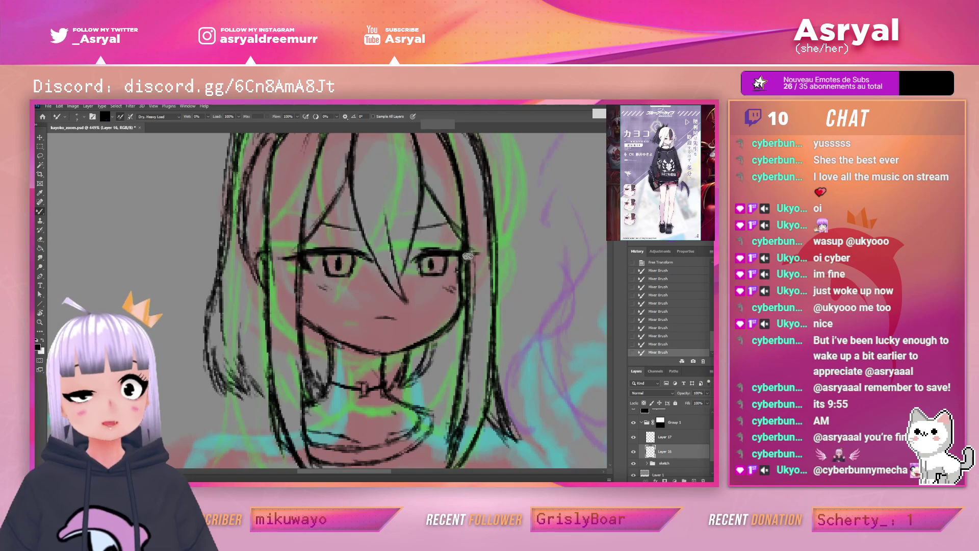
left_click_drag(341, 262, 352, 260)
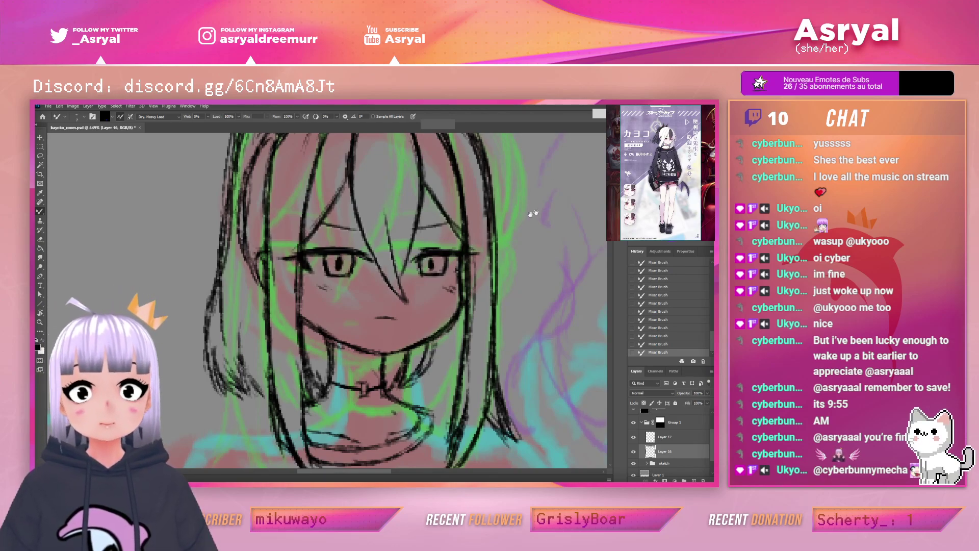
left_click_drag(540, 210, 562, 217)
Erase the pupils from both eyes, leaving only the iris outlines
scroll(358, 280, "up", 3)
key("e")
left_click_drag(360, 261, 363, 265)
left_click_drag(517, 268, 454, 256)
left_click_drag(580, 260, 506, 263)
left_click(505, 262)
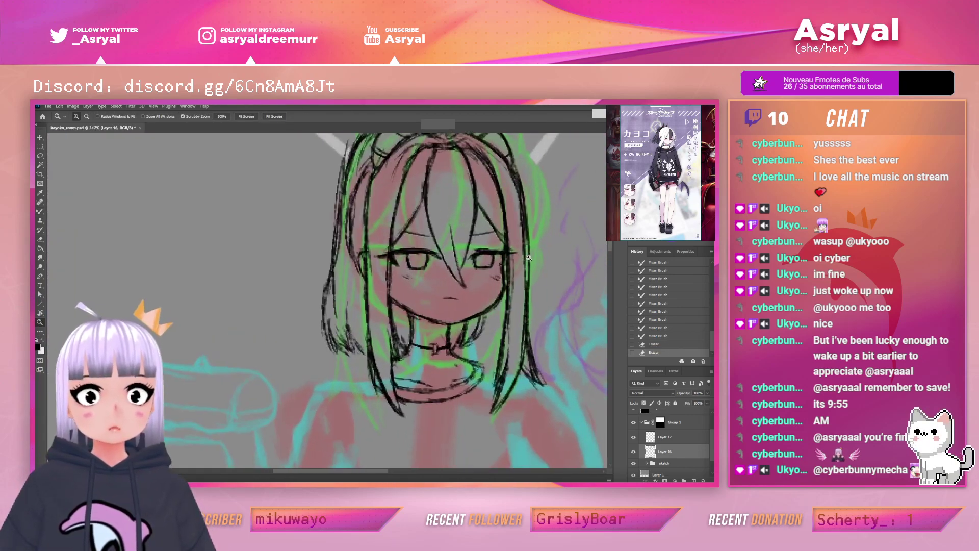
left_click(525, 258)
Retouch the right-hand eye's outline with the Mixer Brush and erase part of its iris
key("b")
left_click_drag(455, 244, 497, 241)
key("b")
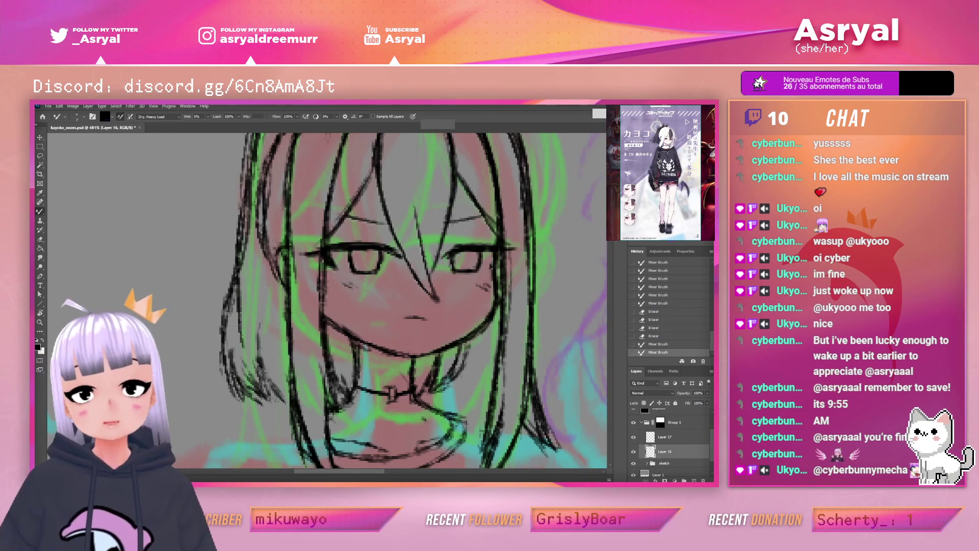
mouse_move(456, 271)
left_mouse_down()
mouse_move(481, 251)
mouse_move(476, 274)
mouse_move(457, 273)
mouse_move(482, 272)
mouse_move(464, 276)
left_mouse_up()
key("e")
left_click_drag(497, 219, 509, 210)
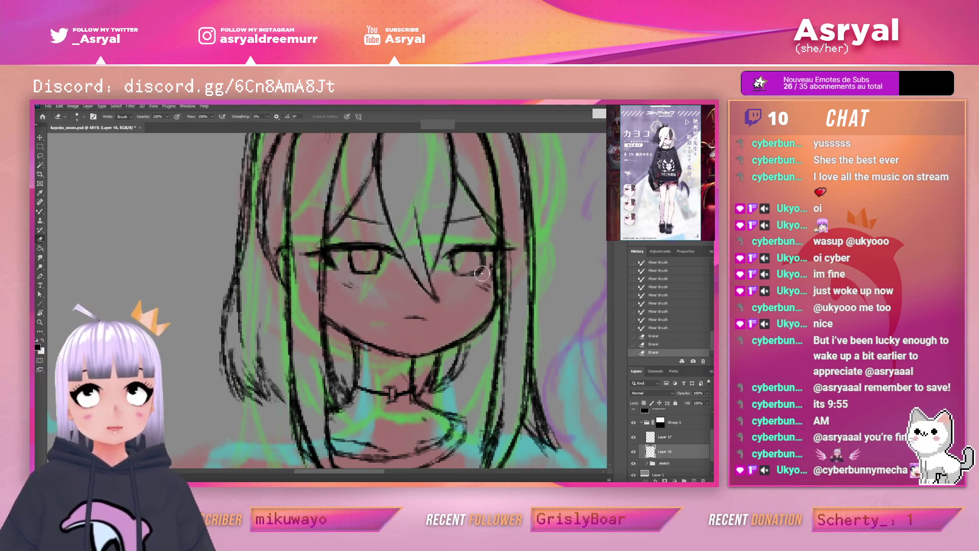
Redraw the right-hand iris and clean up the tip of the long central hair strand
key("b")
mouse_move(455, 275)
left_mouse_down()
mouse_move(483, 268)
mouse_move(455, 273)
mouse_move(478, 276)
left_mouse_up()
left_click_drag(538, 281, 506, 275)
mouse_move(524, 273)
left_mouse_down()
mouse_move(488, 256)
mouse_move(480, 283)
mouse_move(511, 249)
left_mouse_up()
key("e")
mouse_move(430, 294)
left_mouse_down()
mouse_move(460, 285)
mouse_move(433, 303)
mouse_move(454, 278)
mouse_move(457, 293)
mouse_move(453, 277)
mouse_move(458, 289)
mouse_move(433, 291)
left_mouse_up()
key("b")
mouse_move(433, 292)
left_mouse_down()
mouse_move(448, 266)
mouse_move(430, 271)
mouse_move(435, 296)
mouse_move(465, 276)
mouse_move(458, 297)
mouse_move(459, 272)
mouse_move(436, 293)
left_mouse_up()
key("z")
mouse_move(512, 268)
left_mouse_down()
mouse_move(500, 272)
mouse_move(513, 272)
left_mouse_up()
key("r")
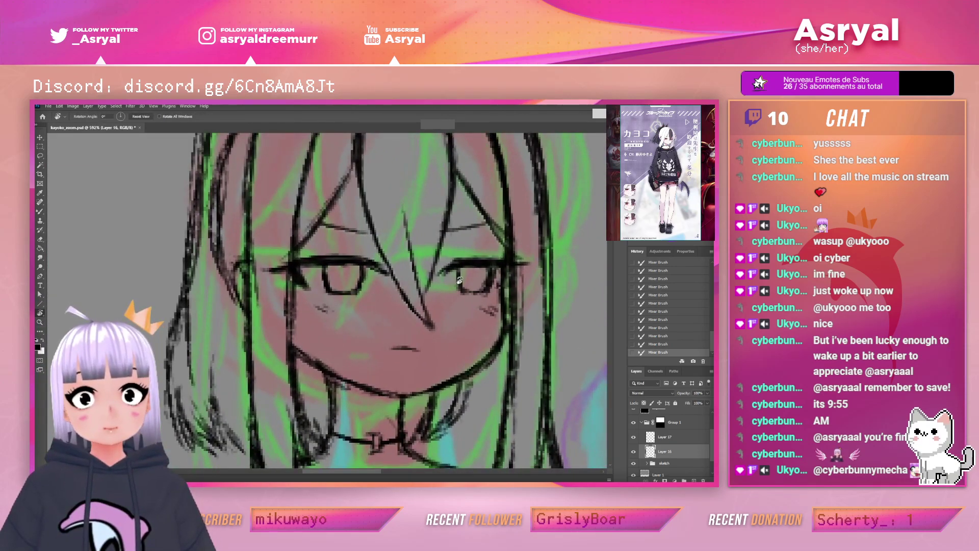
Erase the right-hand iris completely and redraw its outline beneath the upper lash line
key("e")
left_click_drag(474, 289, 504, 273)
key("b")
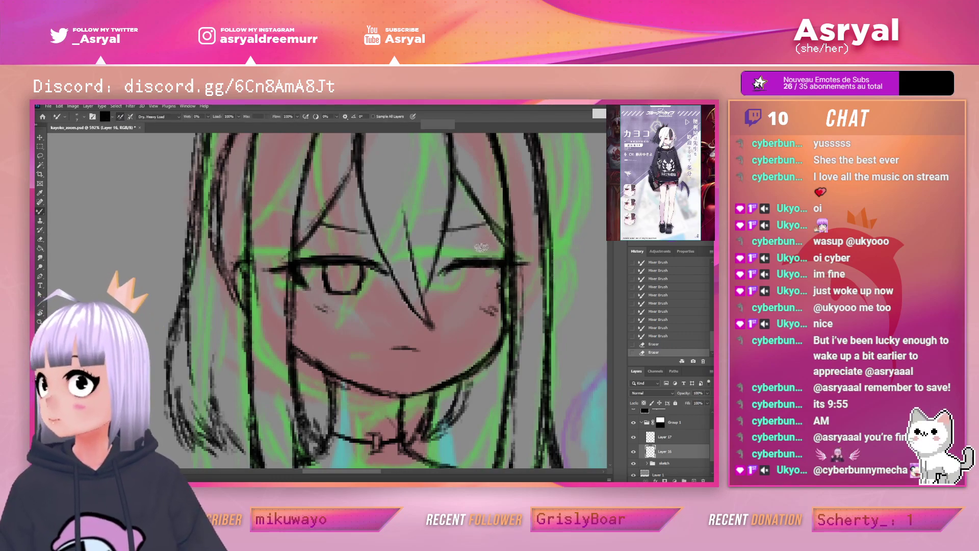
left_click_drag(453, 273, 456, 290)
mouse_move(447, 278)
left_mouse_down()
mouse_move(478, 292)
mouse_move(483, 271)
mouse_move(474, 295)
mouse_move(485, 272)
mouse_move(474, 295)
left_mouse_up()
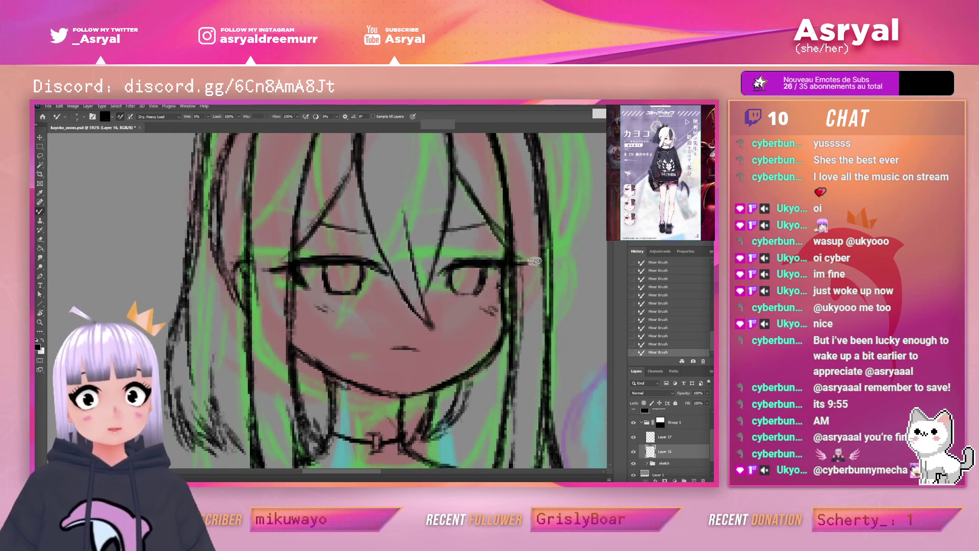
left_click_drag(531, 267, 487, 270)
mouse_move(562, 273)
left_mouse_down()
mouse_move(492, 278)
mouse_move(535, 264)
mouse_move(489, 265)
mouse_move(504, 263)
left_mouse_up()
key("b")
Preview the head line art flipped horizontally with Free Transform and cancel the flip
key("ctrl+t")
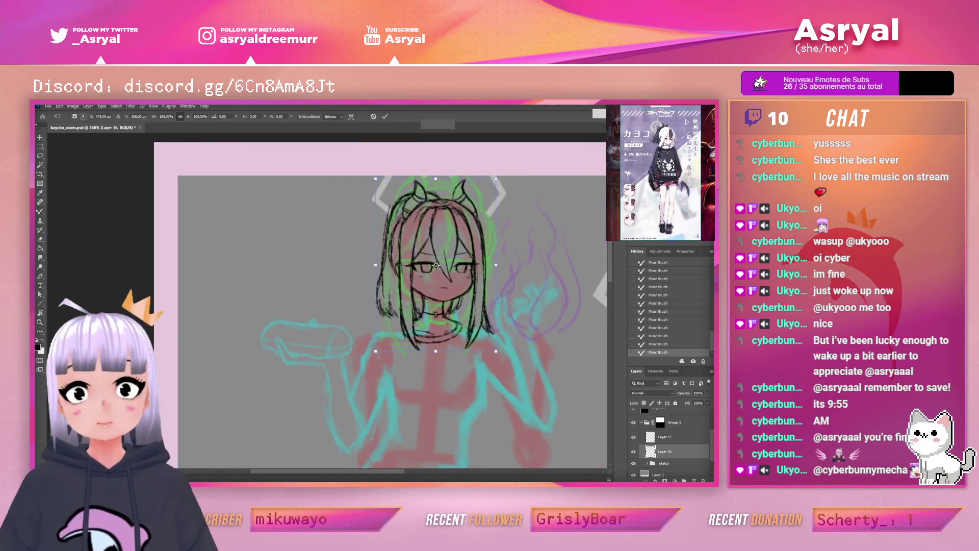
right_click(487, 291)
left_click(490, 422)
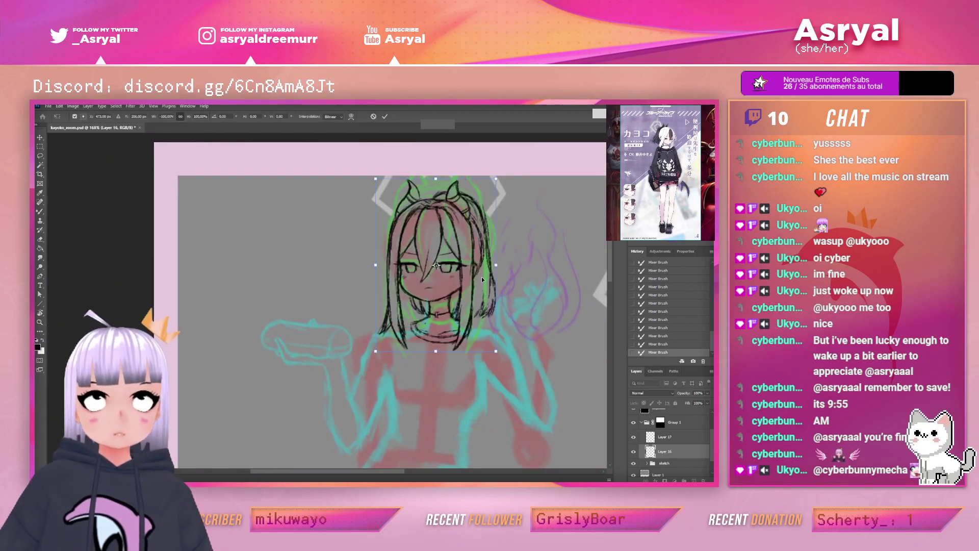
left_click(374, 117)
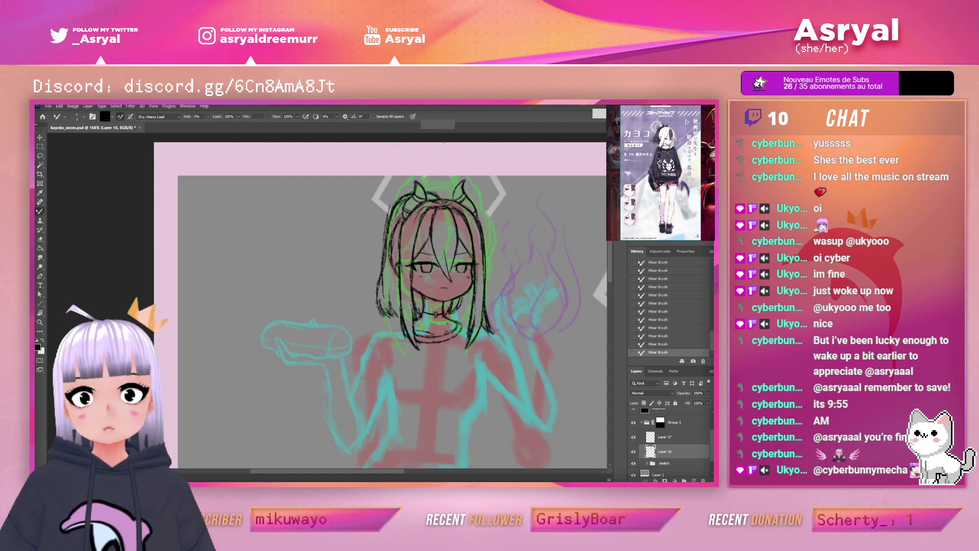
left_click_drag(562, 272, 554, 223)
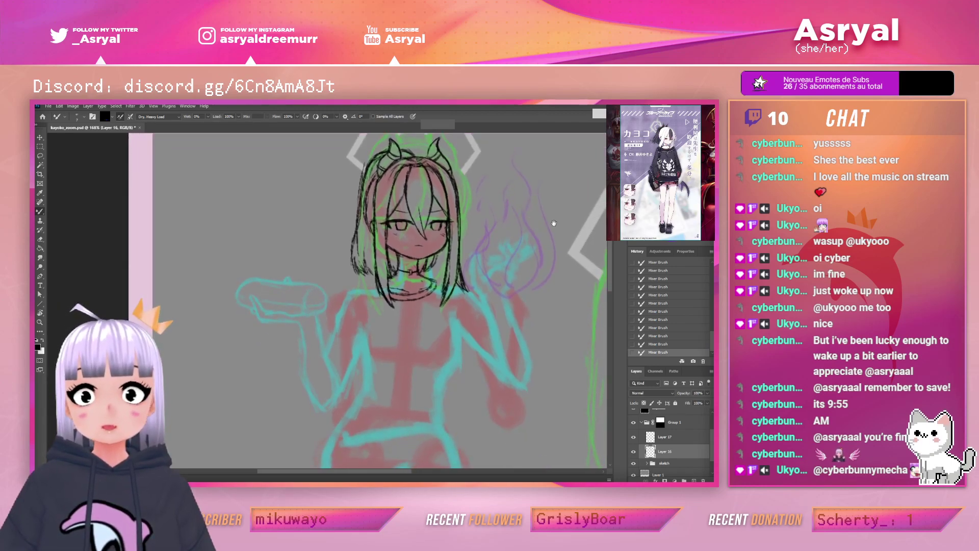
left_click_drag(499, 280, 531, 261)
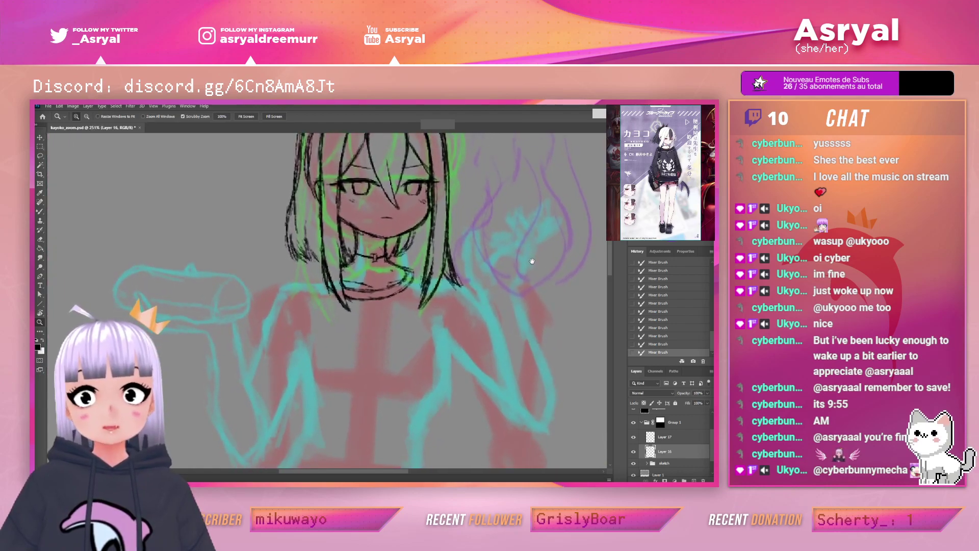
left_click(674, 439)
left_click_drag(491, 307, 523, 300)
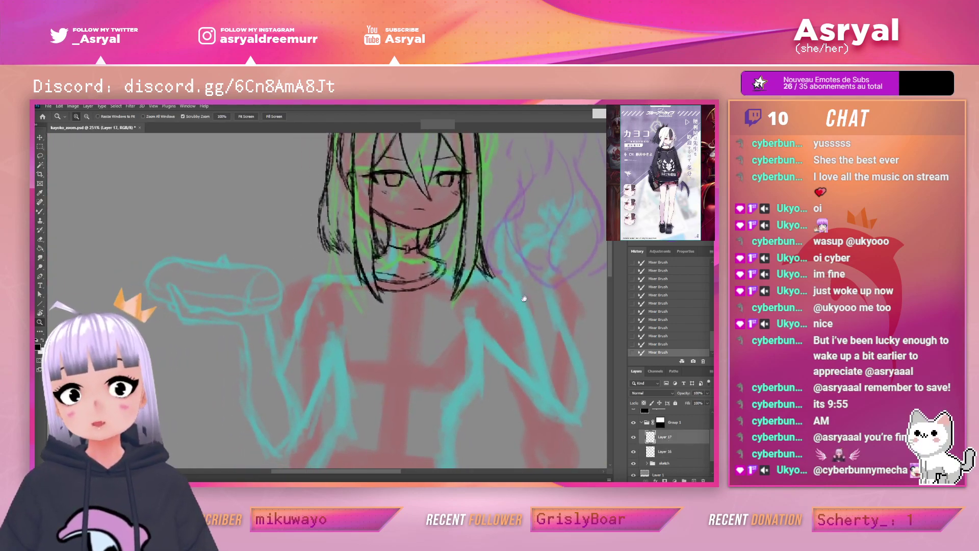
key("b")
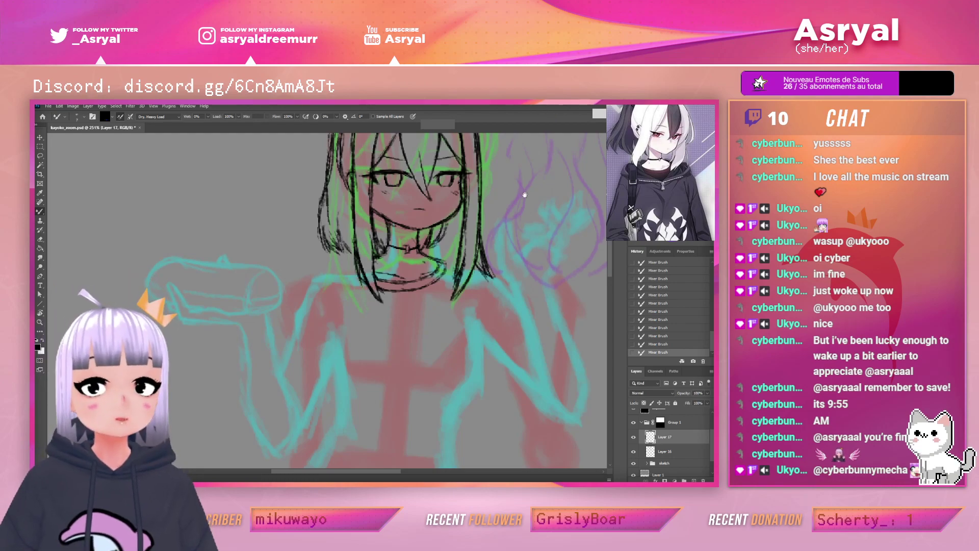
left_click_drag(525, 195, 515, 225)
left_click_drag(483, 185, 455, 212)
key("z")
key("b")
Make Layer 16 active, rework the right-hand iris by erasing and repainting its edge, and undo the last stroke
left_click(672, 452)
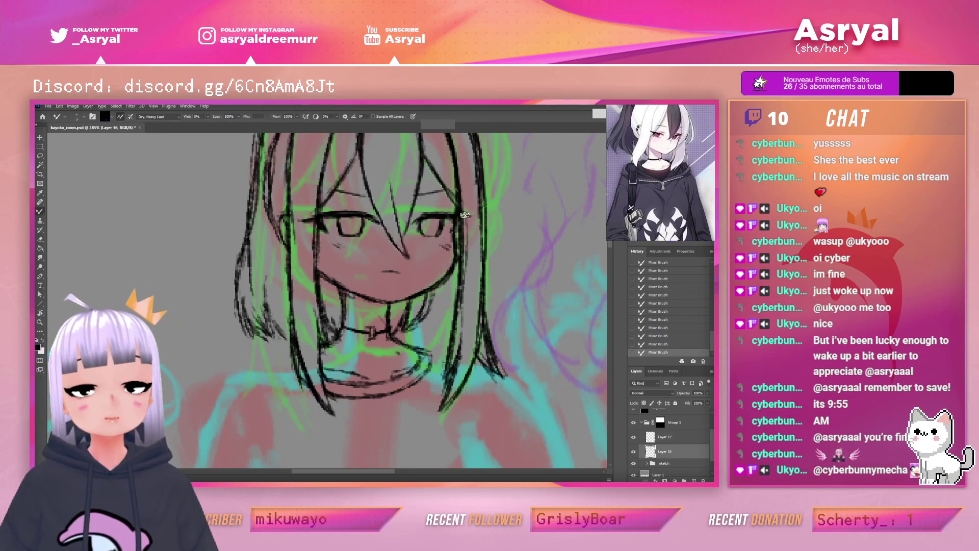
key("z")
mouse_move(499, 261)
left_mouse_down()
mouse_move(485, 279)
mouse_move(511, 242)
mouse_move(495, 252)
mouse_move(462, 247)
mouse_move(456, 262)
left_mouse_up()
key("b")
key("e")
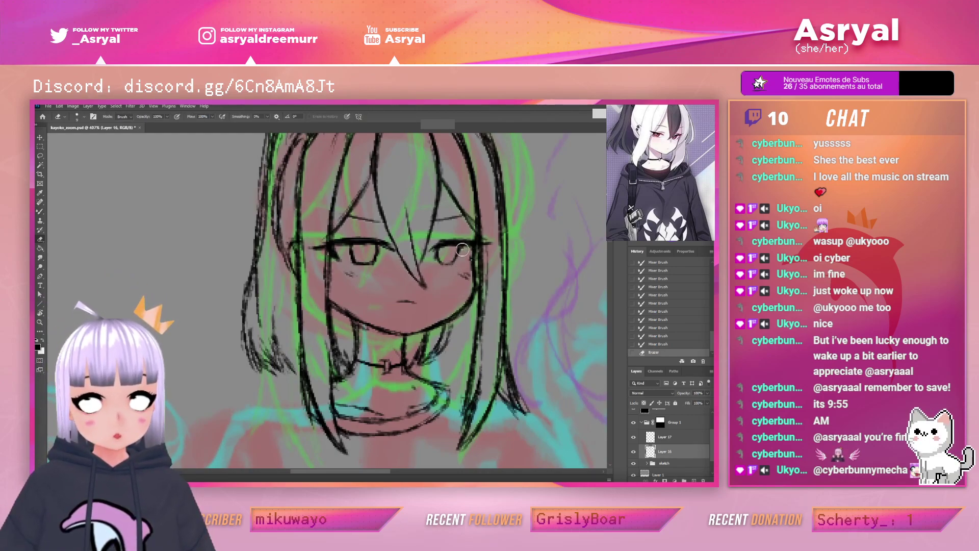
mouse_move(462, 250)
left_mouse_down()
mouse_move(483, 260)
mouse_move(468, 247)
left_mouse_up()
key("b")
mouse_move(463, 254)
left_mouse_down()
mouse_move(496, 251)
mouse_move(433, 264)
left_mouse_up()
key("e")
key("b")
key("ctrl+z")
Check the face from a distance and touch up the right-hand iris outline with the Mixer Brush
key("z")
scroll(484, 263, "up", 6)
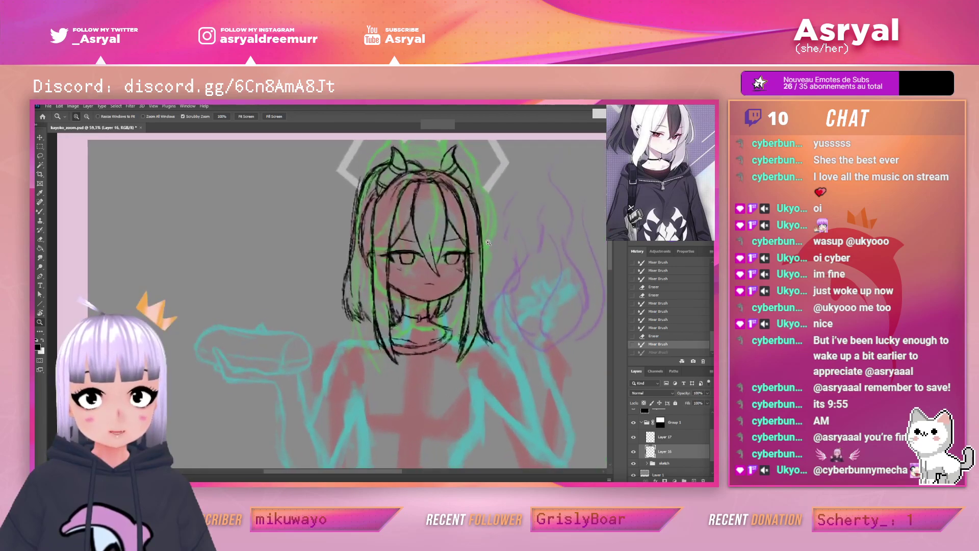
scroll(435, 258, "up", 2)
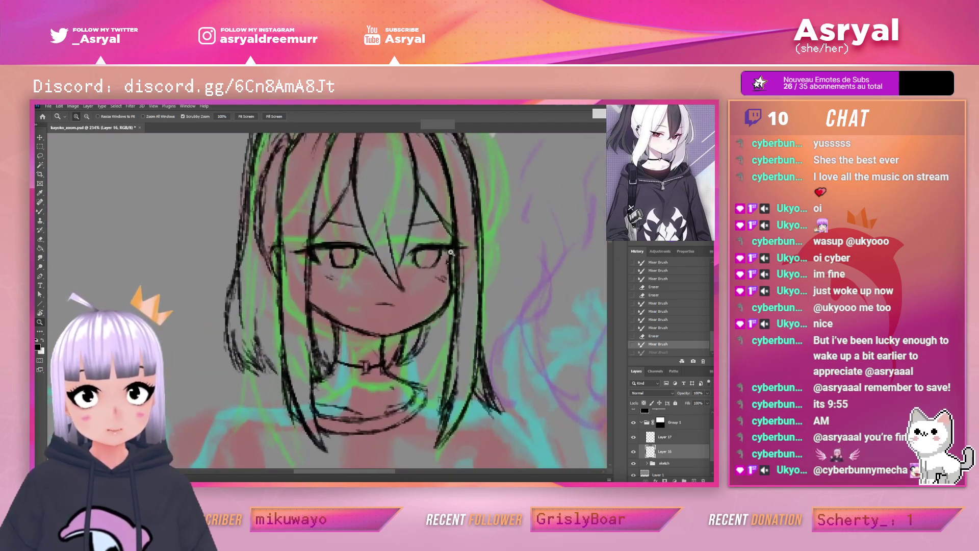
mouse_move(451, 253)
left_mouse_down()
mouse_move(419, 270)
mouse_move(432, 288)
left_mouse_up()
key("b")
key("space")
left_click_drag(510, 268, 495, 256)
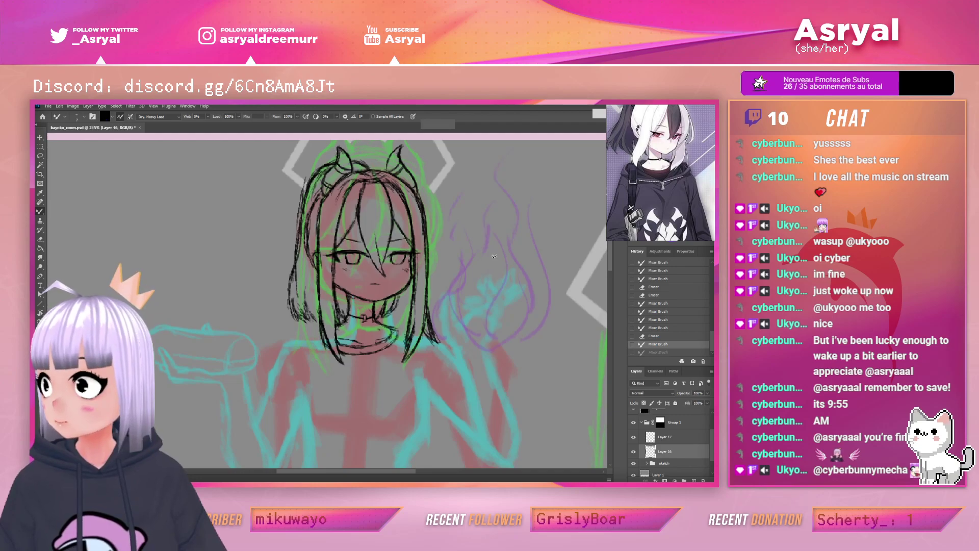
key("z")
left_click_drag(401, 253, 434, 250)
key("b")
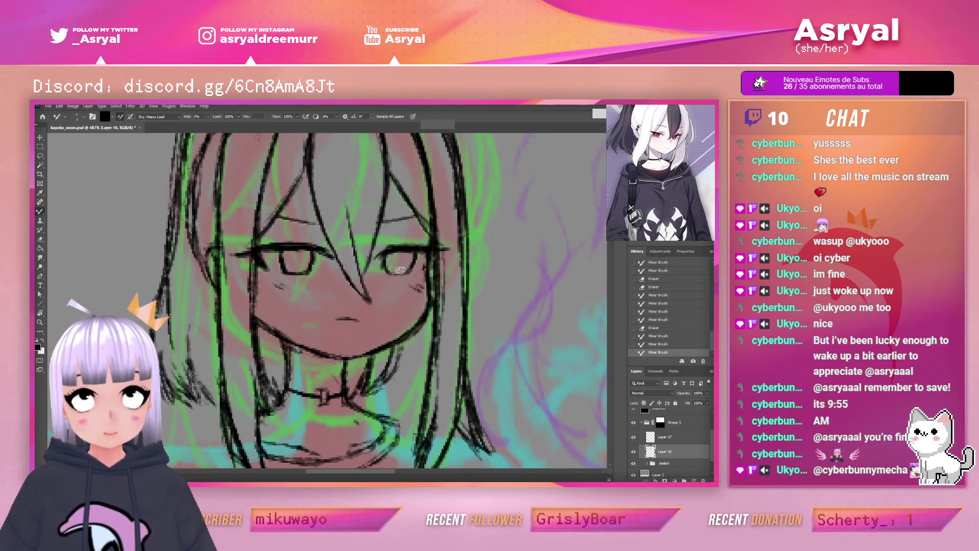
Erase the excess line along the lower edge of the left-hand iris
key("e")
left_click_drag(291, 274, 306, 287)
left_click_drag(320, 288, 306, 285)
Draw a small round black pupil in the centre of each iris, undoing the unsuitable strokes
key("b")
mouse_move(282, 254)
left_mouse_down()
mouse_move(293, 274)
mouse_move(295, 265)
left_mouse_up()
key("ctrl+z")
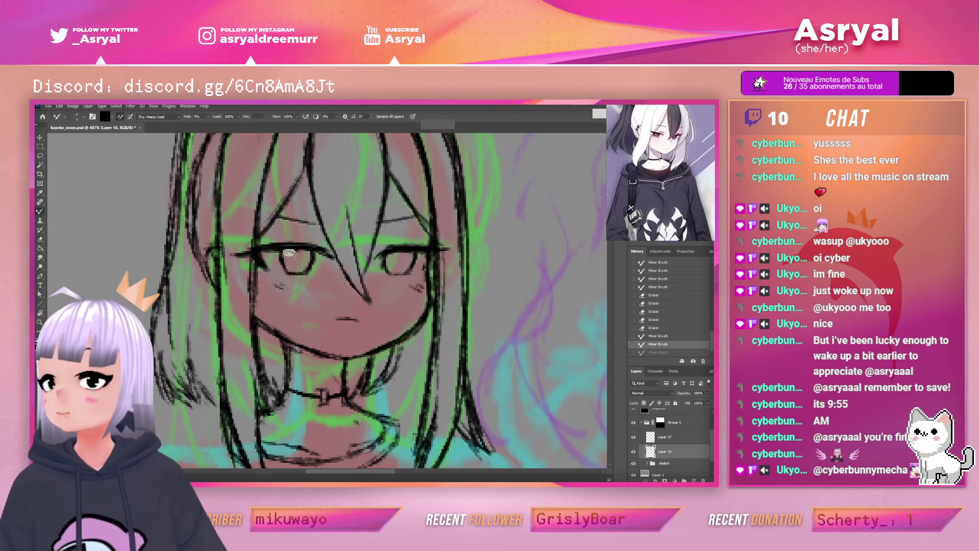
left_click_drag(298, 254, 297, 262)
key("ctrl+z")
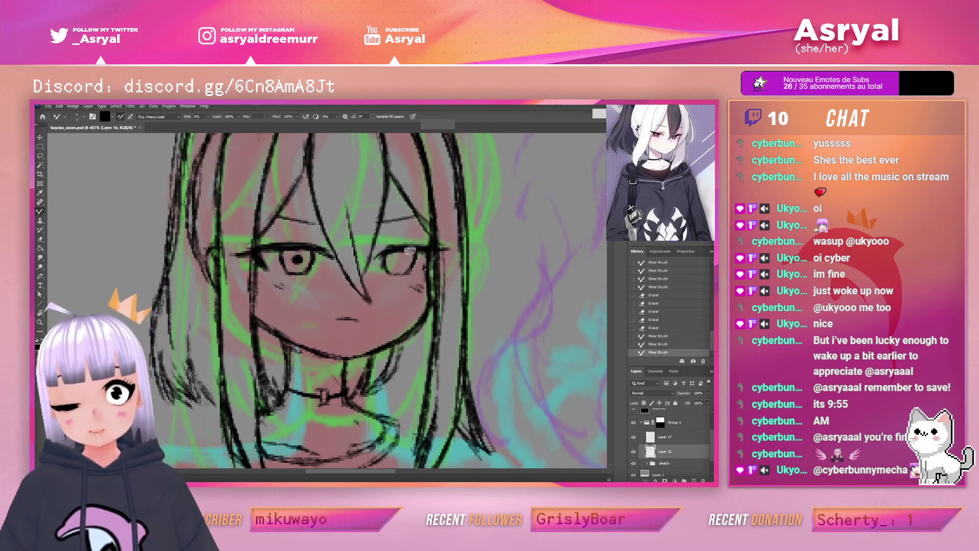
left_click_drag(399, 259, 400, 264)
key("ctrl+z")
key("z")
left_click_drag(490, 258, 454, 285)
scroll(498, 265, "up", 2)
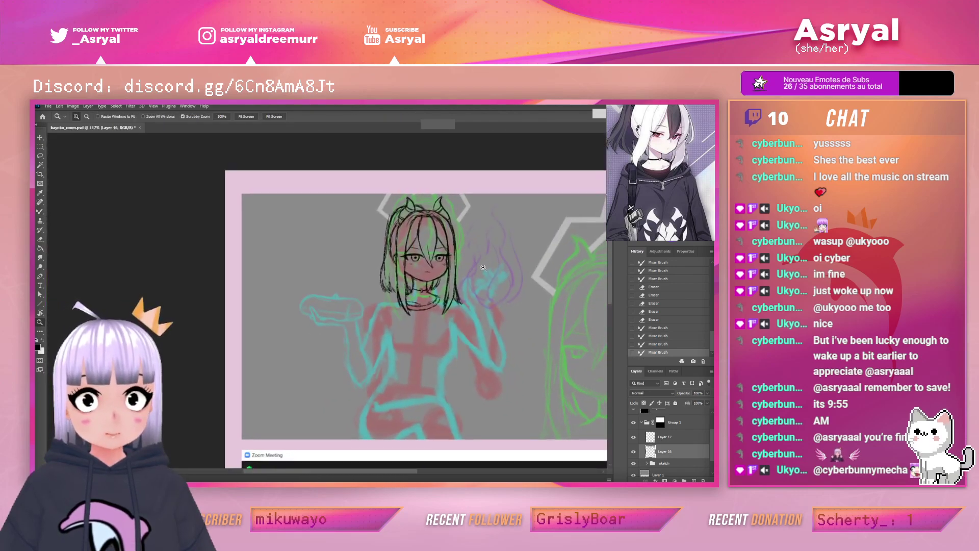
scroll(446, 259, "up", 2)
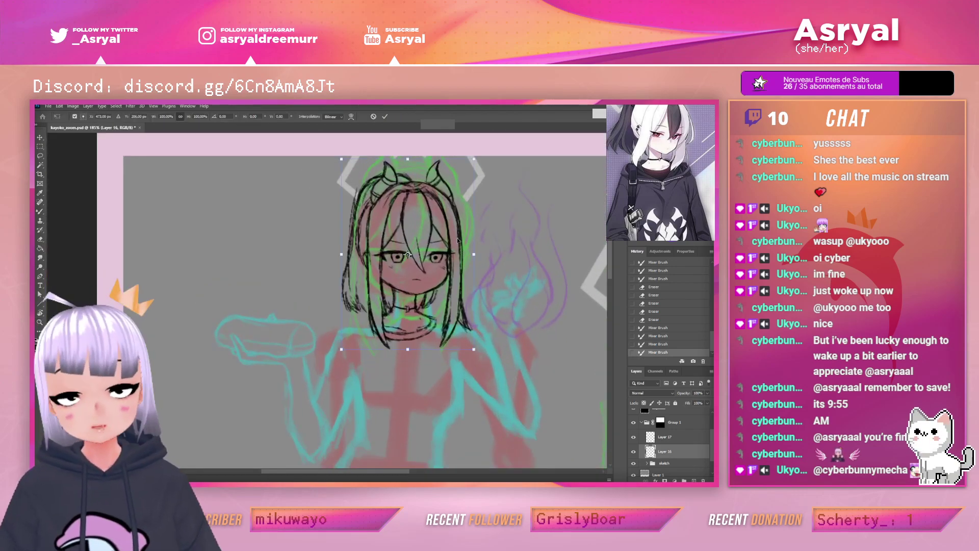
Mirror the head line art horizontally with Free Transform and apply the flip
key("ctrl+t")
right_click(450, 234)
left_click(486, 373)
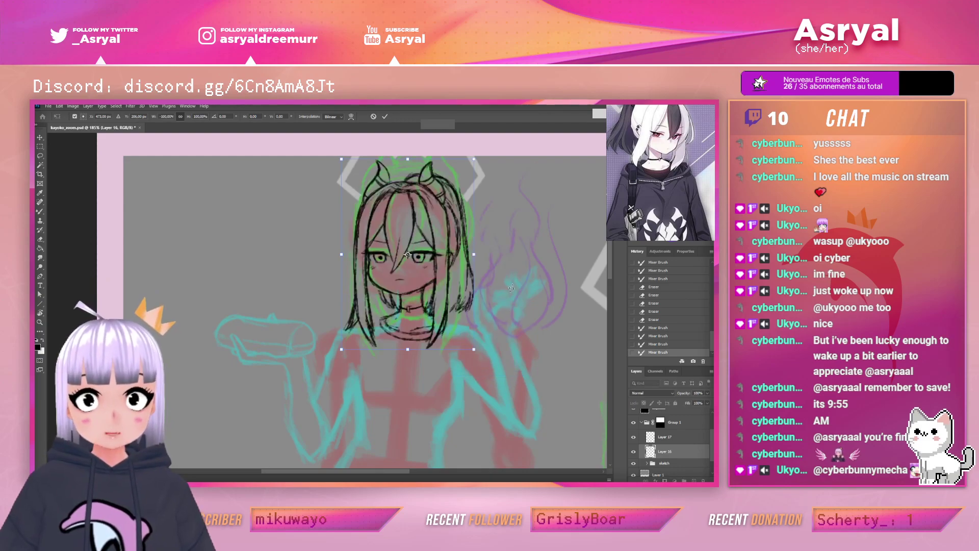
left_click(386, 116)
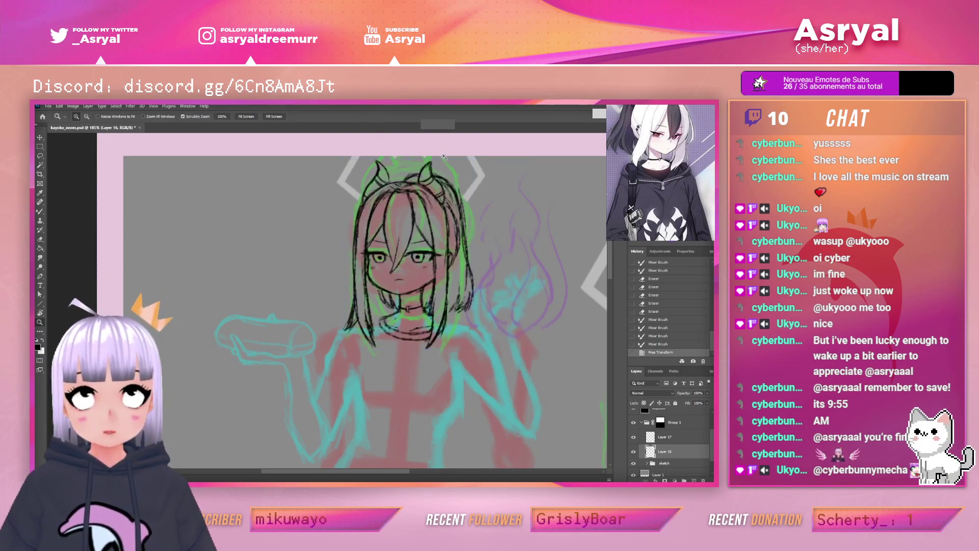
Lasso the iris and pupil of the right-hand eye, nudge them slightly to the right, and deselect
mouse_move(429, 257)
left_mouse_down()
mouse_move(458, 260)
mouse_move(406, 259)
left_mouse_up()
mouse_move(498, 258)
left_mouse_down()
mouse_move(429, 271)
mouse_move(444, 272)
left_mouse_up()
key("l")
mouse_move(412, 303)
left_mouse_down()
mouse_move(425, 285)
mouse_move(421, 267)
mouse_move(395, 262)
mouse_move(375, 273)
mouse_move(384, 305)
mouse_move(408, 303)
left_mouse_up()
left_click_drag(409, 265, 427, 270)
left_click(40, 137)
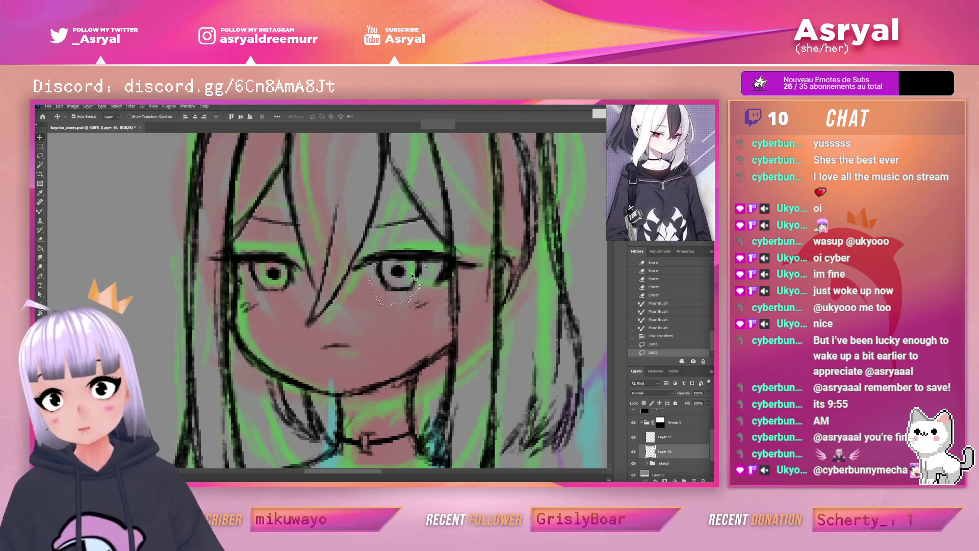
key("Right")
key("Right")
key("ctrl+d")
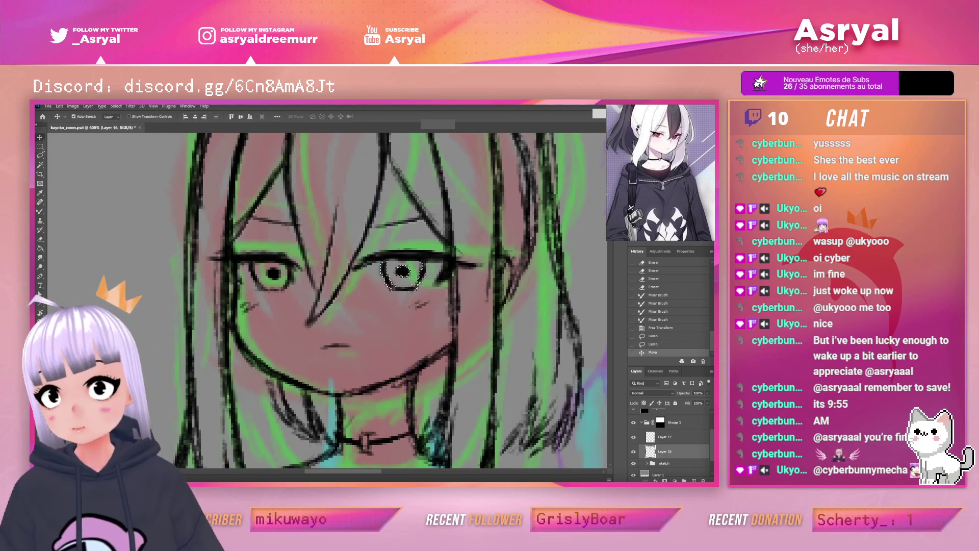
Repaint the lines around the moved right-hand iris with the Mixer Brush and check the whole head
key("b")
left_click_drag(385, 260, 426, 258)
left_click_drag(415, 291, 430, 286)
key("z")
left_click_drag(485, 269, 441, 317)
left_click_drag(510, 271, 368, 312)
mouse_move(443, 281)
left_mouse_down()
mouse_move(450, 261)
mouse_move(422, 268)
left_mouse_up()
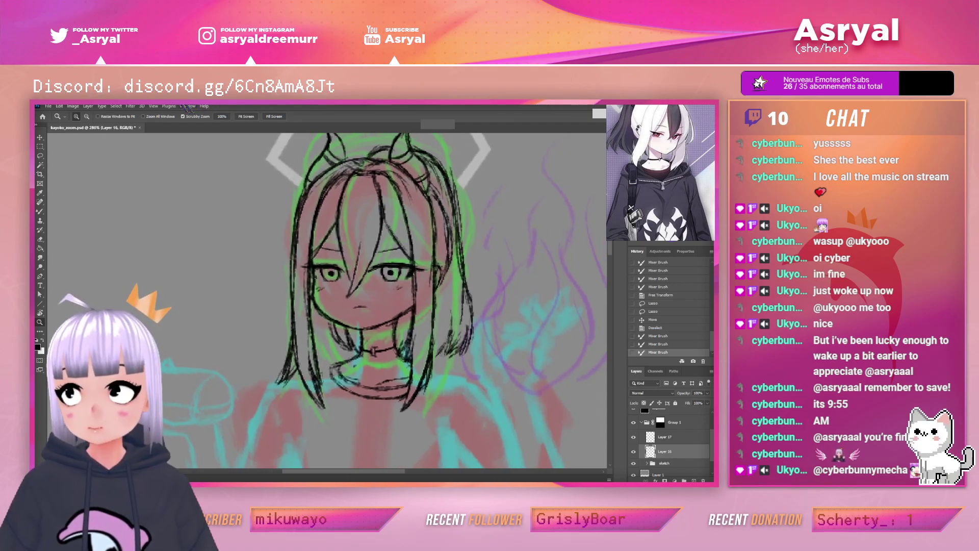
Open the head line art in Liquify and push the left-hand side of the face slightly with Forward Warp
left_click(136, 107)
left_click(159, 176)
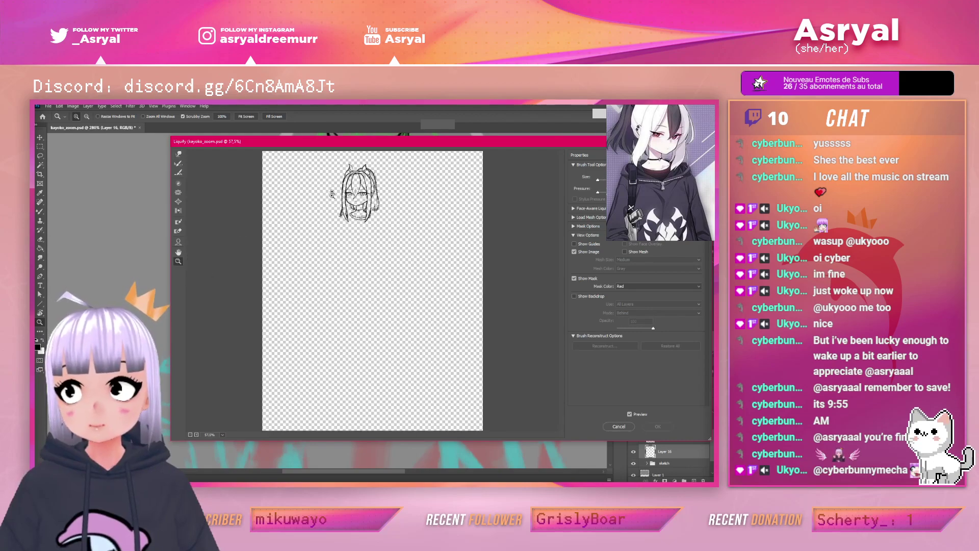
left_click(358, 186)
left_click(362, 192)
left_click(354, 208)
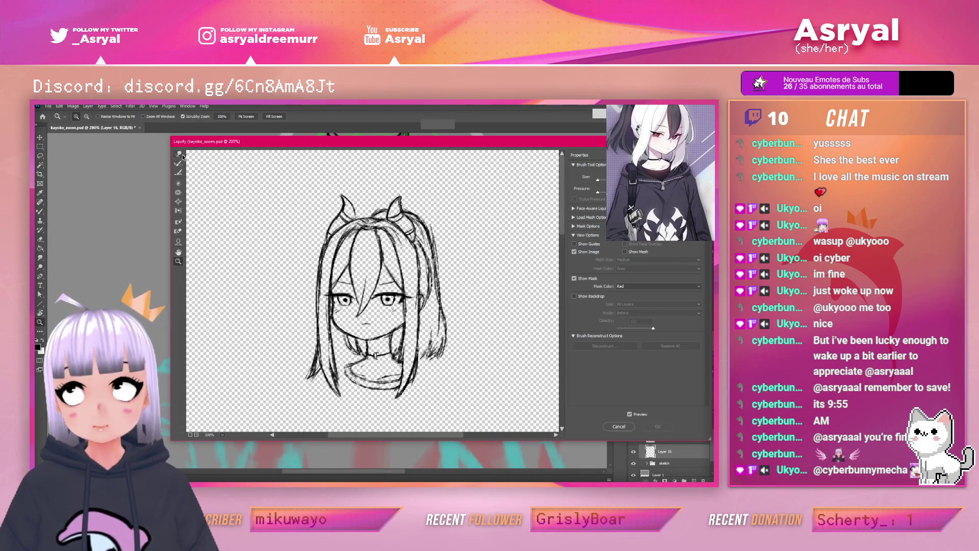
left_click_drag(321, 299, 345, 296)
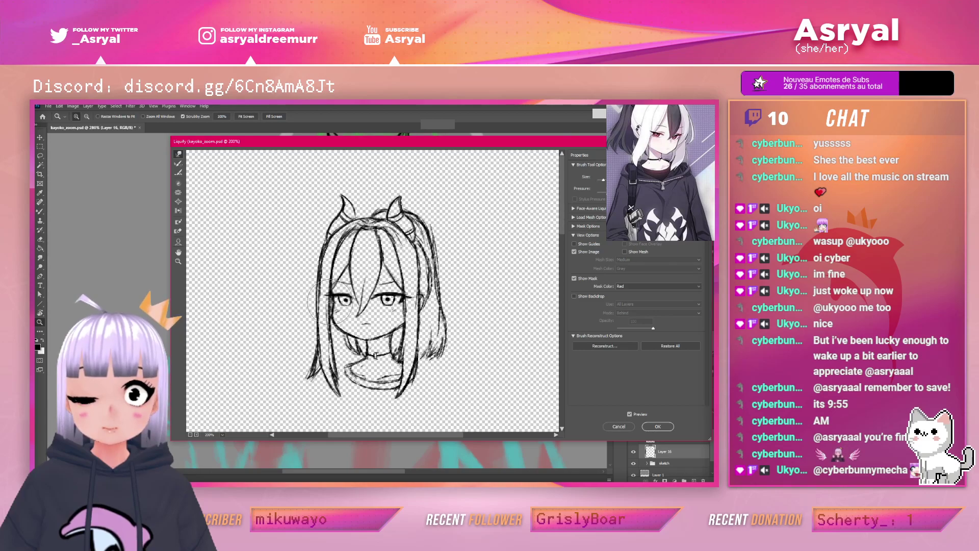
left_click_drag(341, 298, 337, 297)
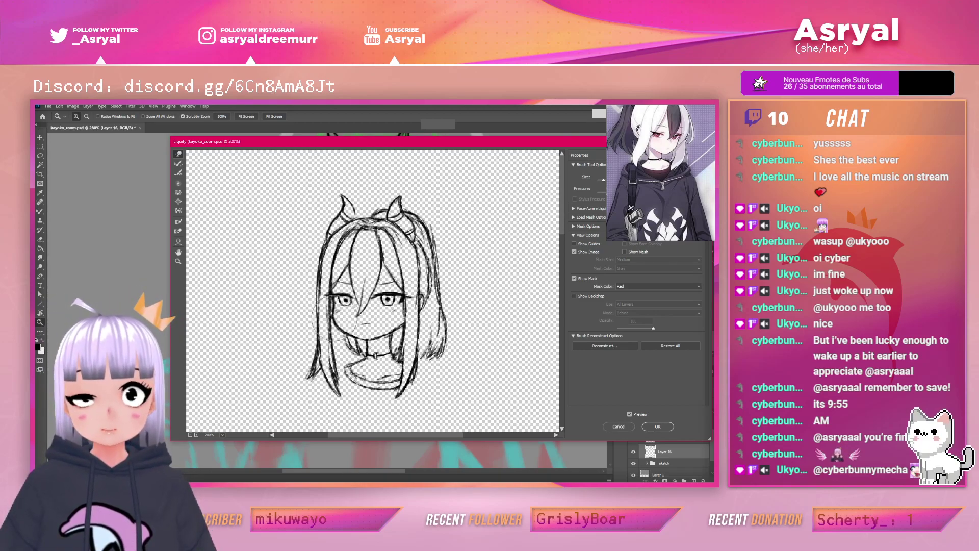
Enlarge the warp brush, push the face lines again, undo the unsuitable pushes and apply the Liquify filter
left_click_drag(604, 180, 607, 180)
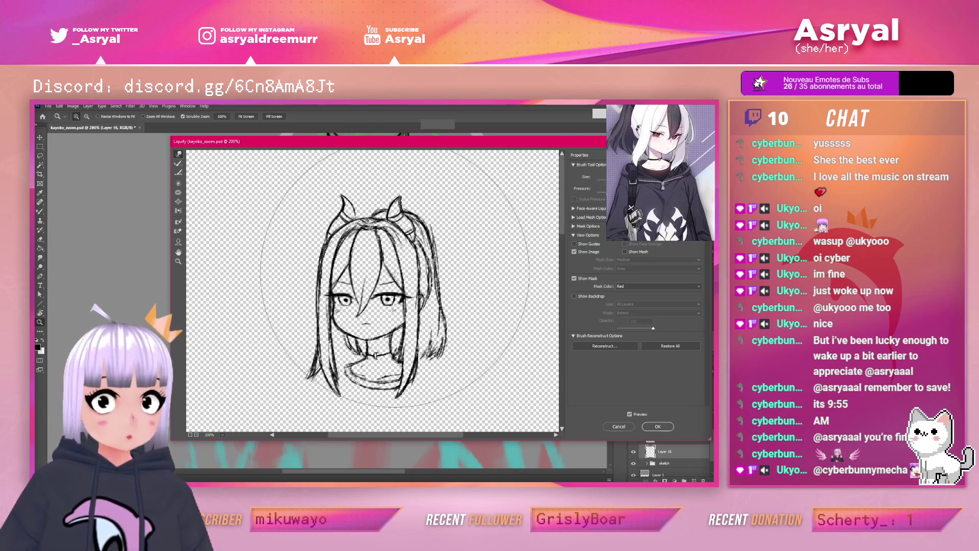
left_click_drag(316, 305, 351, 292)
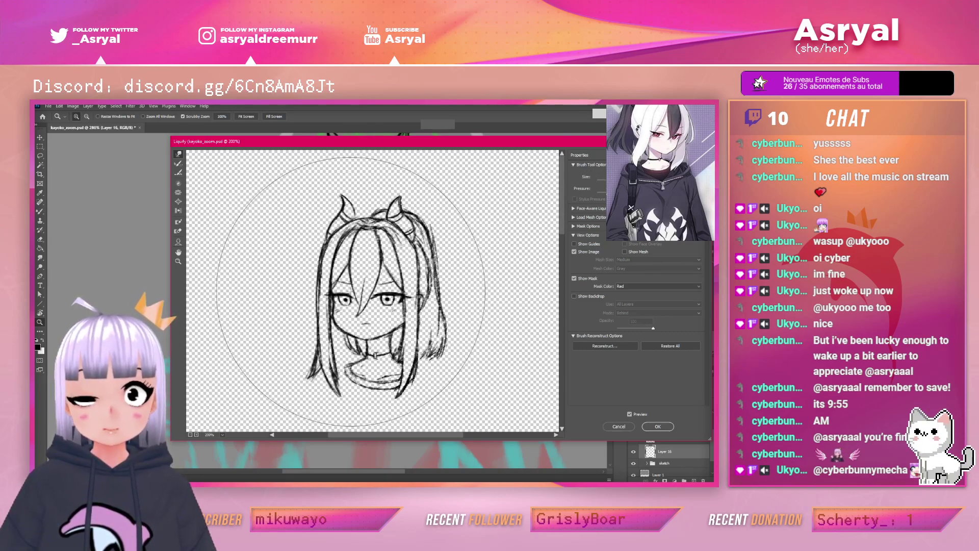
key("ctrl+z")
key("ctrl+z")
key("bracketright")
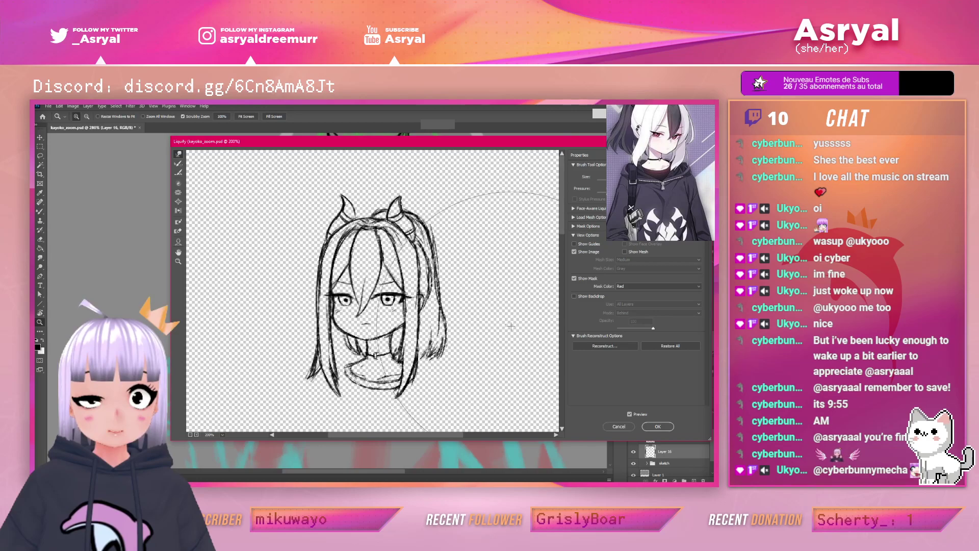
key("bracketleft")
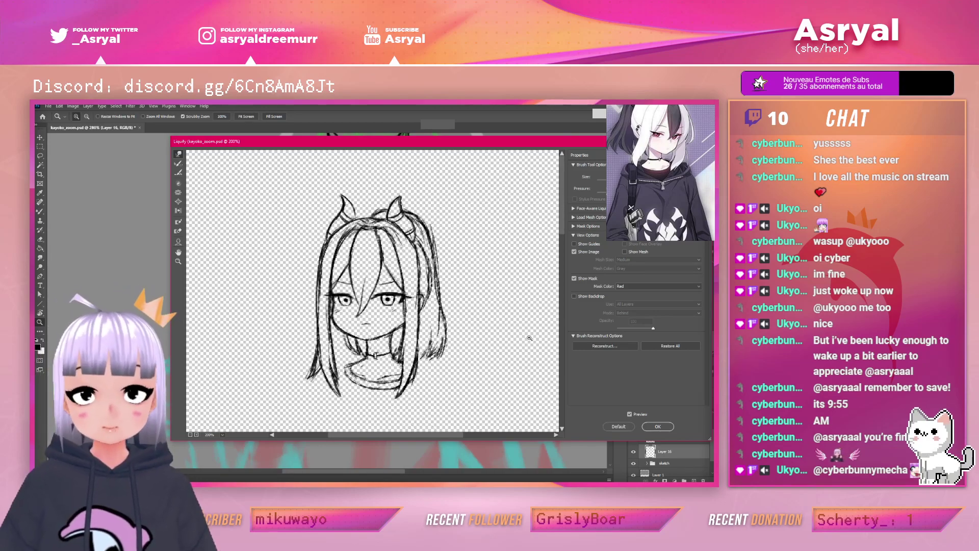
key("Escape")
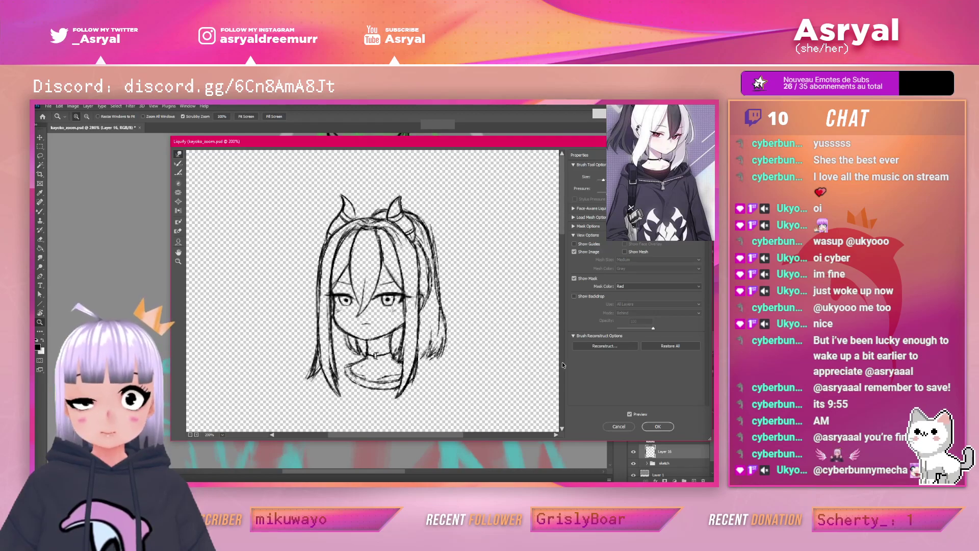
left_click(657, 426)
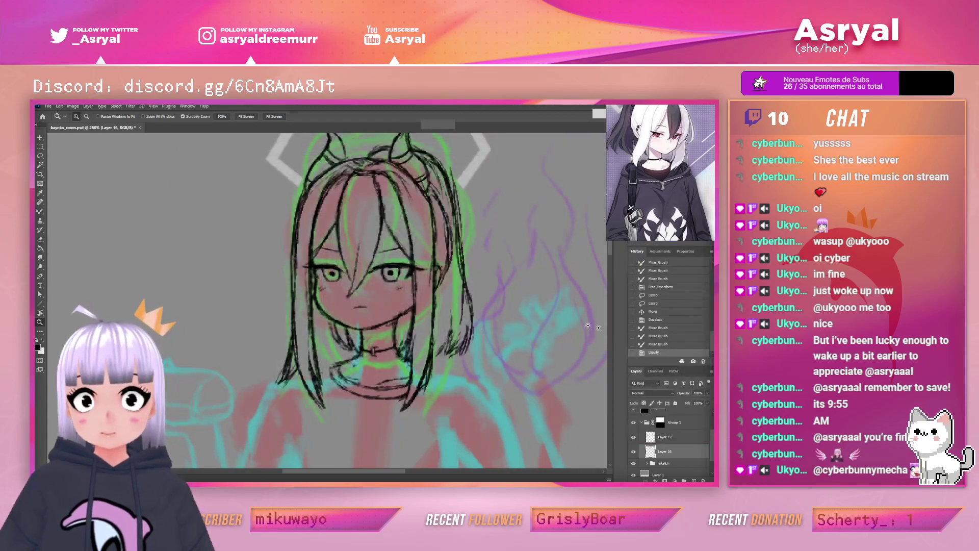
Compare the head before and after the Liquify change by switching between the last two history states
left_click(656, 345)
left_click(660, 352)
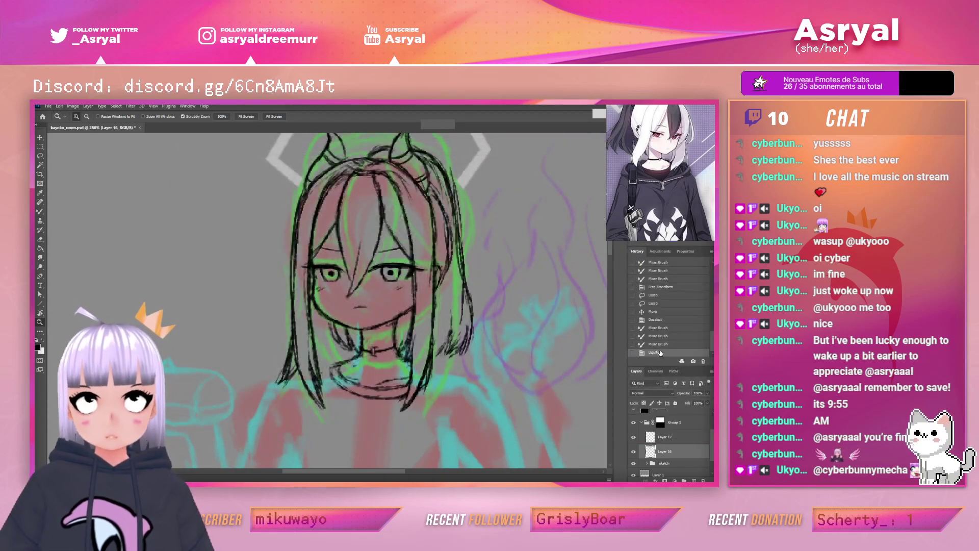
left_click(659, 345)
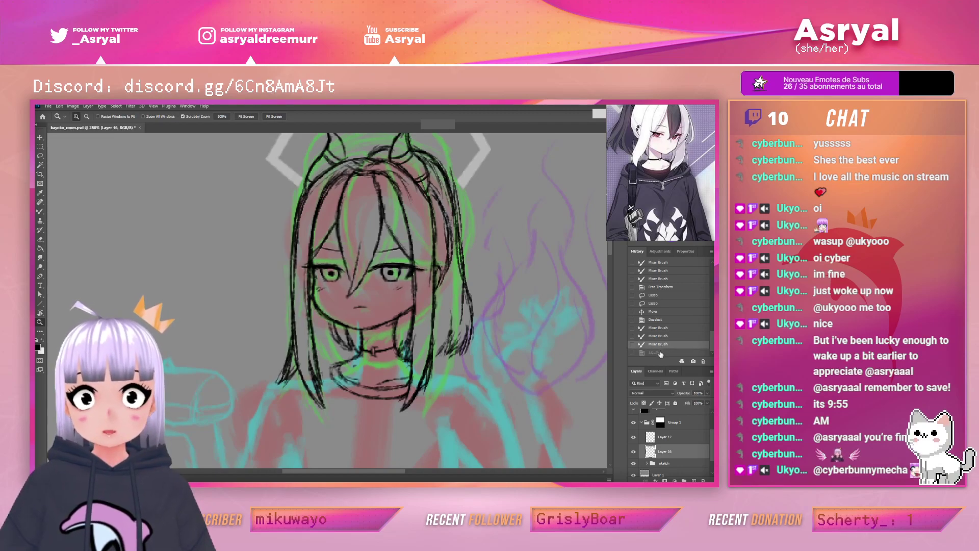
left_click(658, 352)
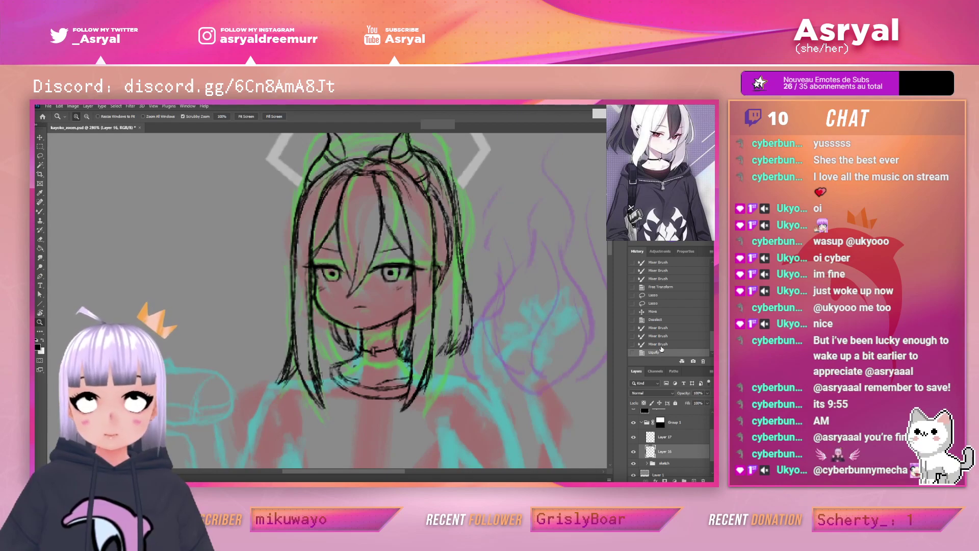
left_click(661, 346)
left_click(663, 352)
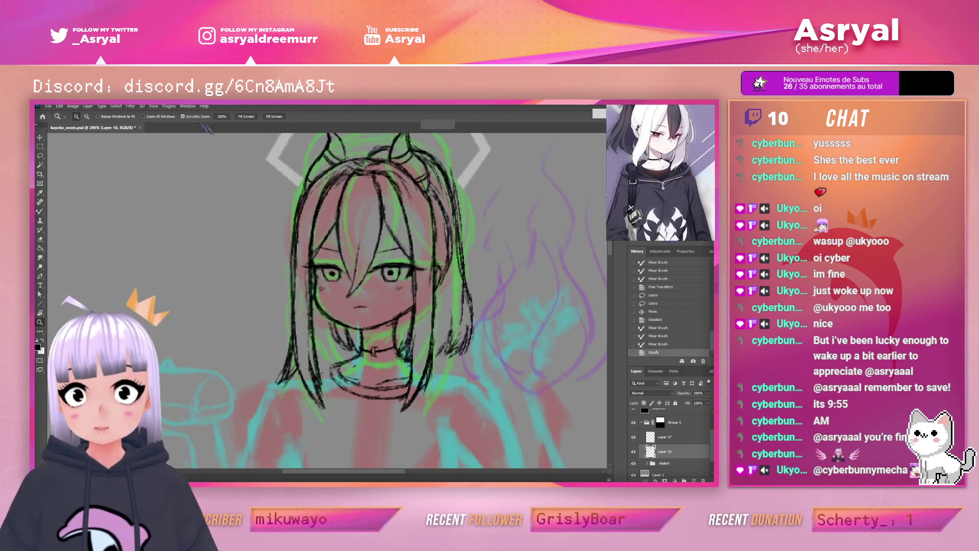
left_click(140, 108)
left_click(171, 174)
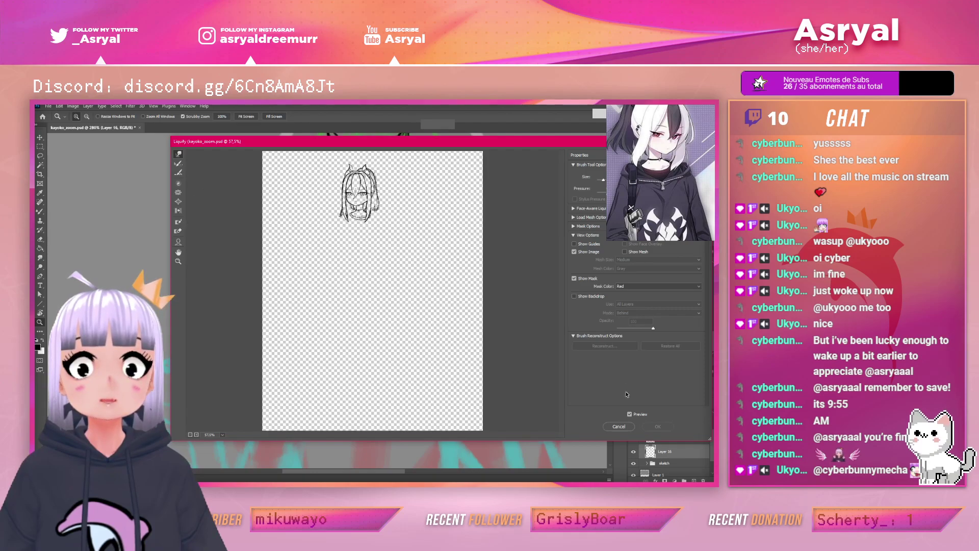
left_click(619, 427)
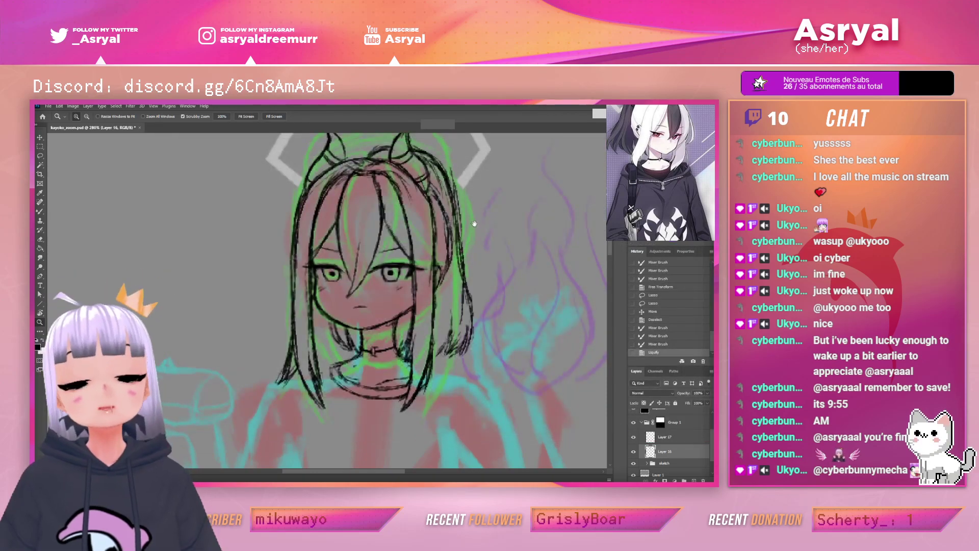
Repaint the lines of the right-hand eye with the Mixer Brush, undoing the unsuitable stroke, and check the whole head
left_click_drag(473, 223, 474, 211)
mouse_move(401, 265)
left_mouse_down()
mouse_move(449, 256)
mouse_move(430, 240)
left_mouse_up()
mouse_move(371, 243)
left_mouse_down()
mouse_move(330, 253)
mouse_move(355, 240)
left_mouse_up()
left_click_drag(431, 241, 424, 253)
left_click_drag(424, 249, 394, 263)
key("ctrl+z")
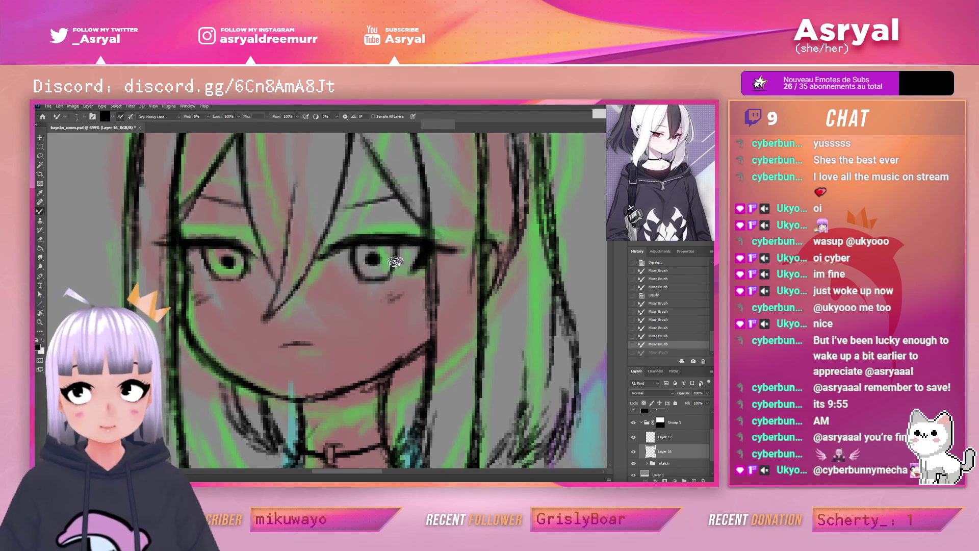
mouse_move(400, 272)
left_mouse_down()
mouse_move(385, 252)
mouse_move(356, 263)
mouse_move(326, 255)
left_mouse_up()
key("ctrl+space")
mouse_move(401, 247)
left_mouse_down()
mouse_move(500, 256)
mouse_move(453, 260)
left_mouse_up()
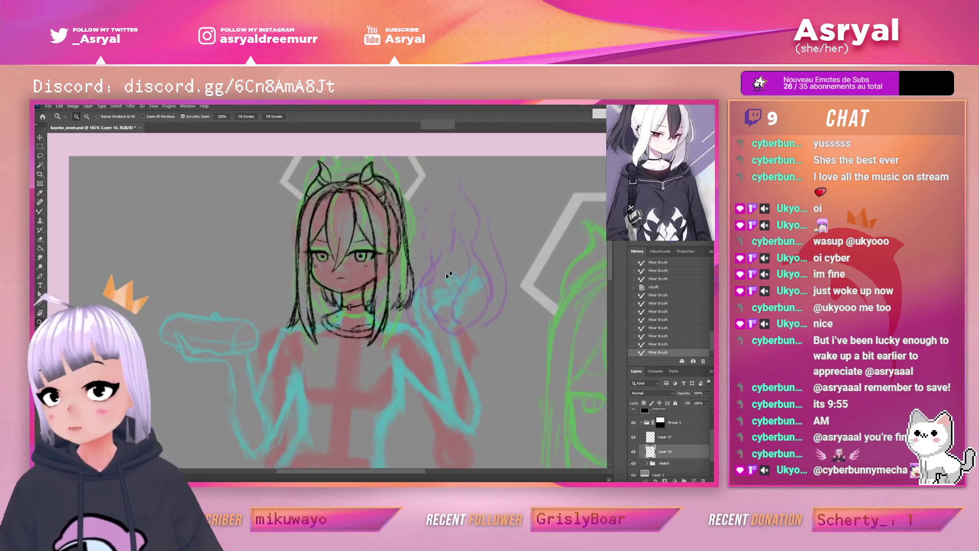
key("ctrl+t")
right_click(372, 260)
left_click(414, 403)
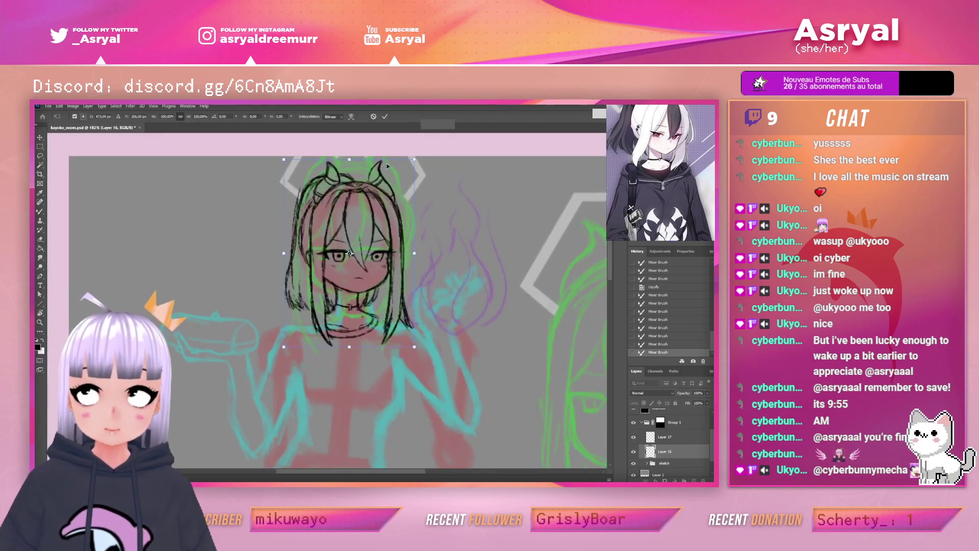
left_click(374, 117)
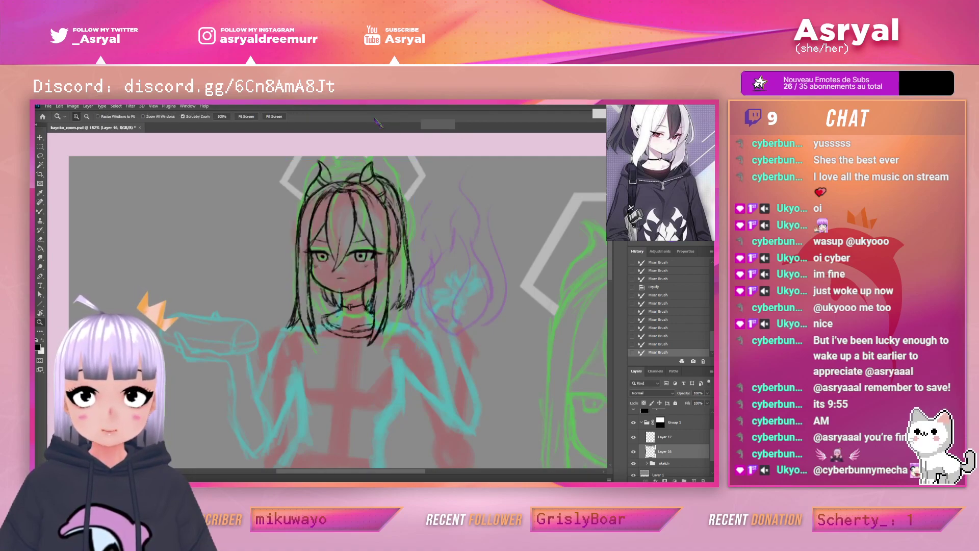
Revert the drawing to the Liquify history state and flip the head line art horizontally with Free Transform
left_click(658, 279)
left_click(662, 287)
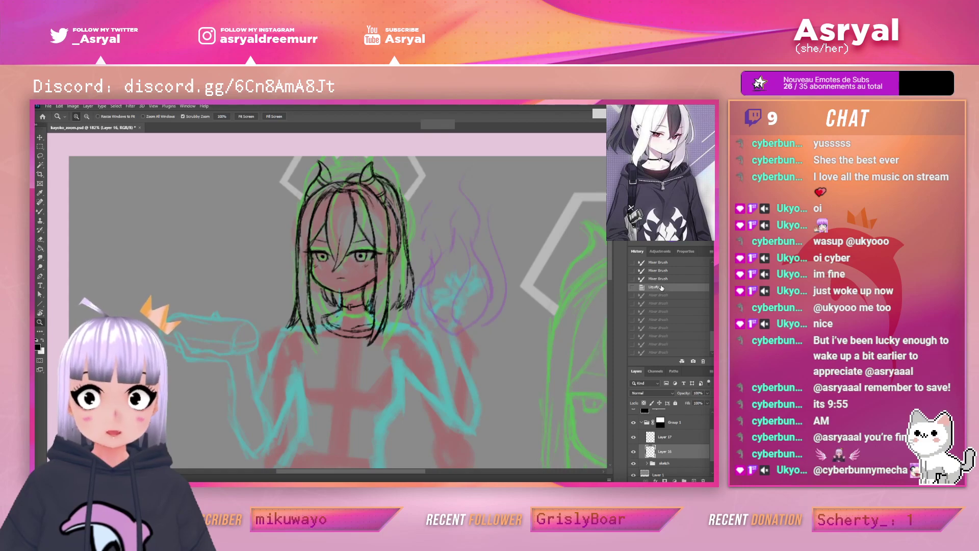
key("ctrl+t")
right_click(383, 257)
left_click(407, 397)
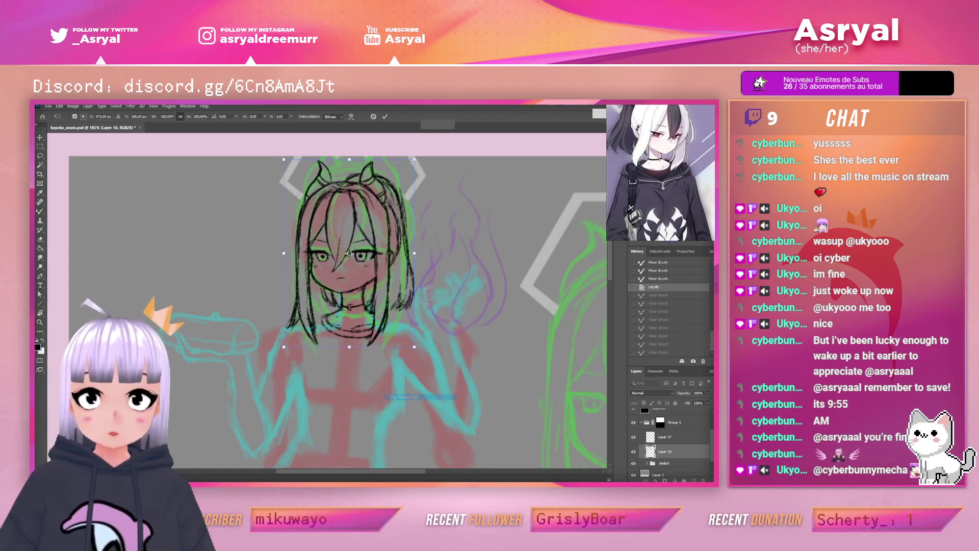
left_click(385, 116)
key("z")
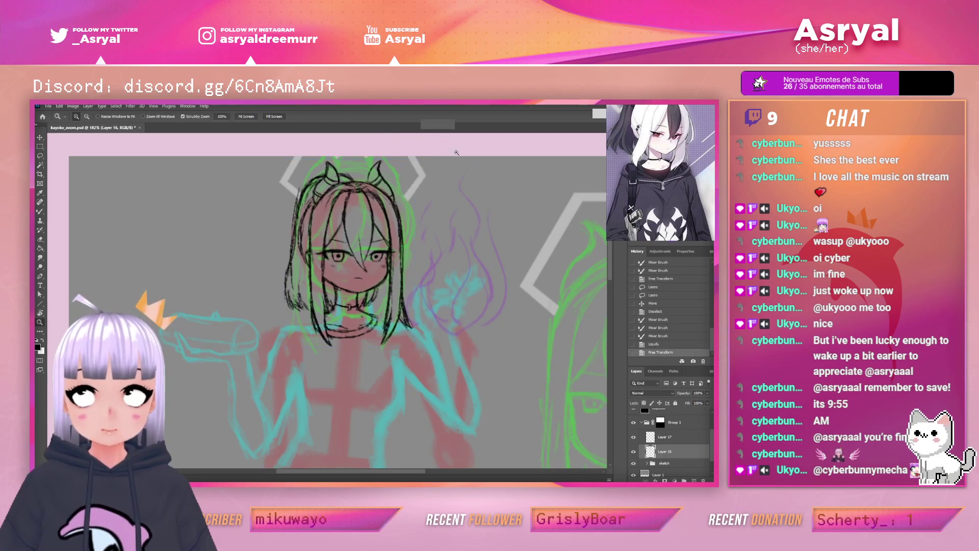
Clean up the lash and iris lines of the left-hand eye with the Eraser and redraw them with the Mixer Brush
mouse_move(470, 253)
left_mouse_down()
mouse_move(444, 254)
mouse_move(483, 240)
left_mouse_up()
scroll(473, 262, "up", 4)
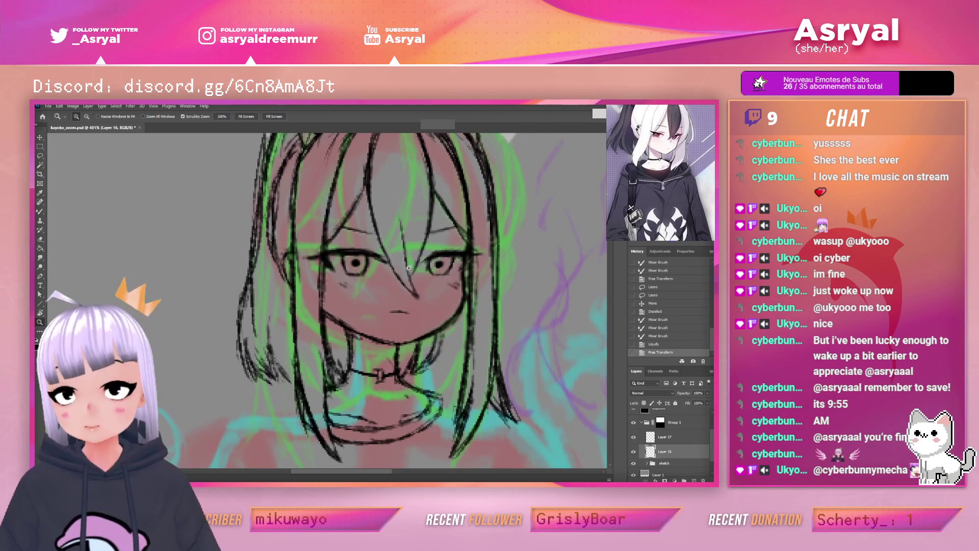
key("b")
key("e")
left_click_drag(310, 258, 328, 292)
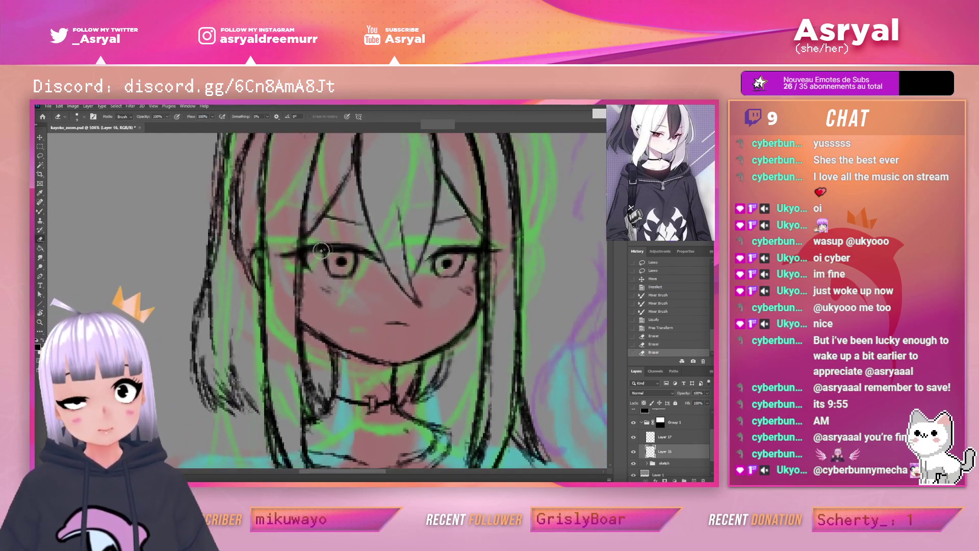
left_click_drag(309, 253, 358, 252)
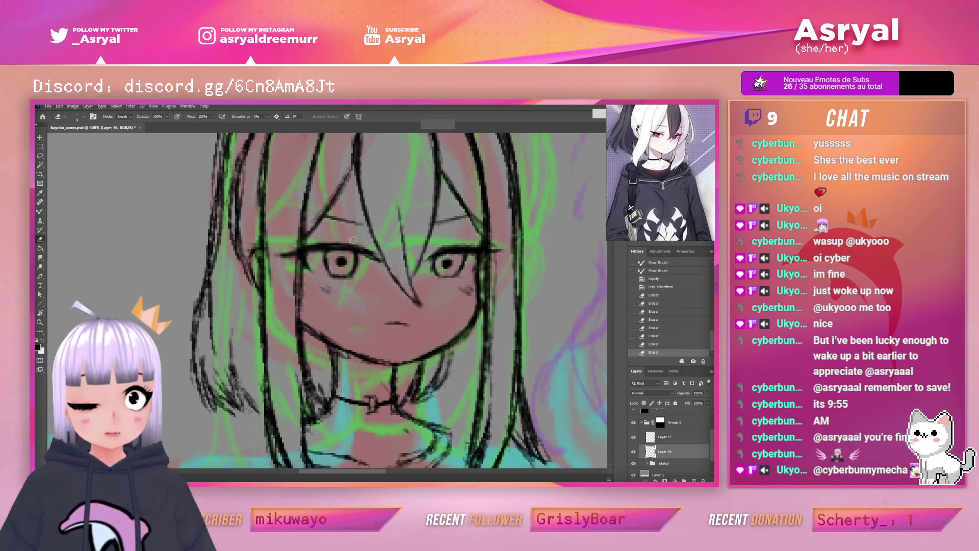
left_click_drag(525, 225, 519, 229)
left_click_drag(319, 275, 352, 275)
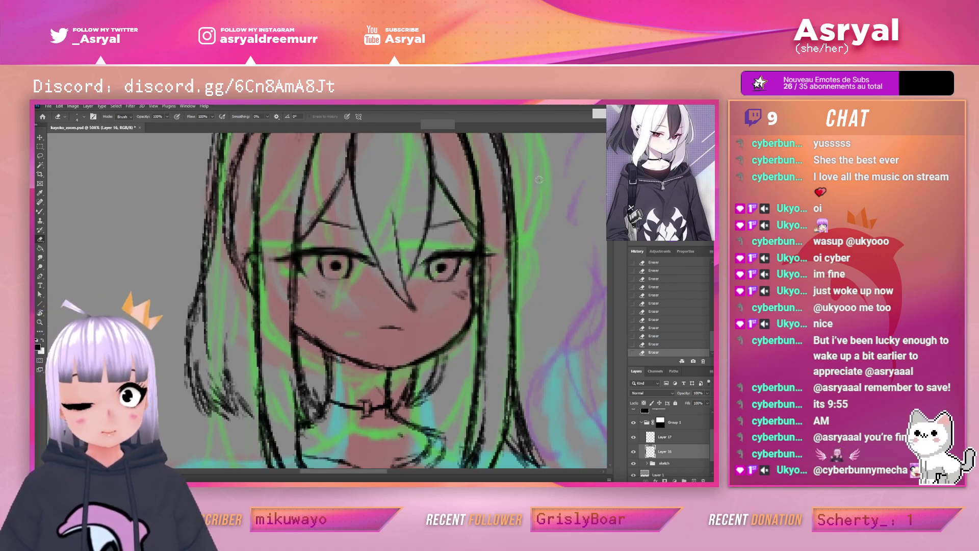
key("b")
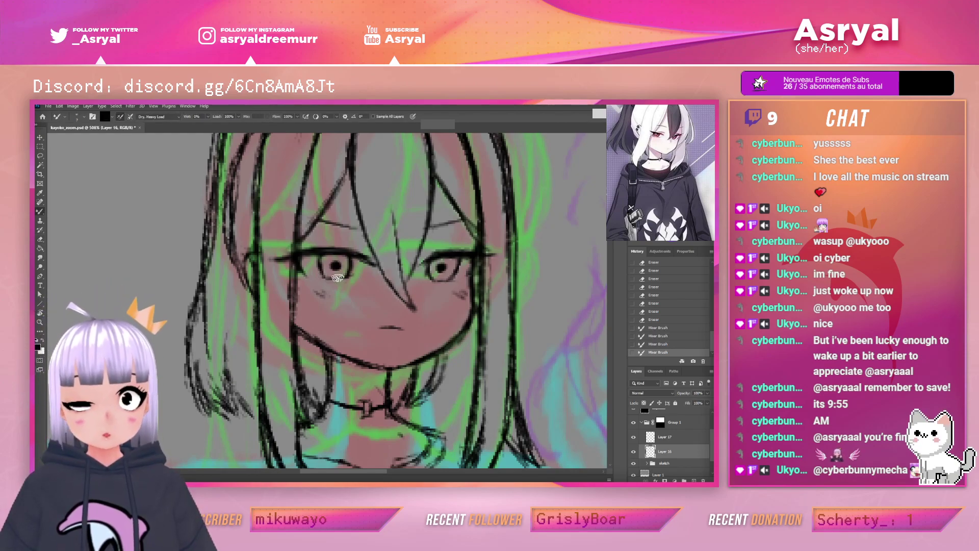
key("u")
left_click_drag(484, 265, 443, 290)
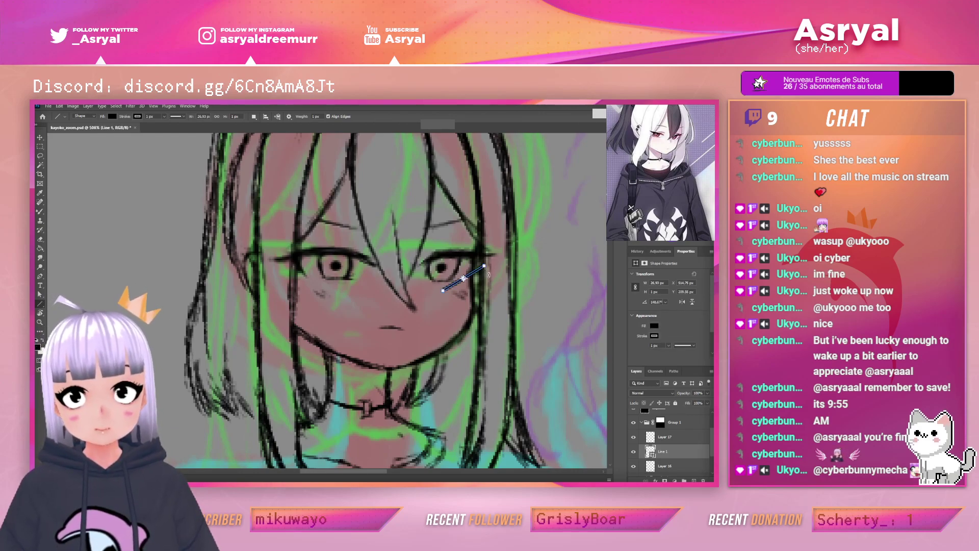
key("ctrl+z")
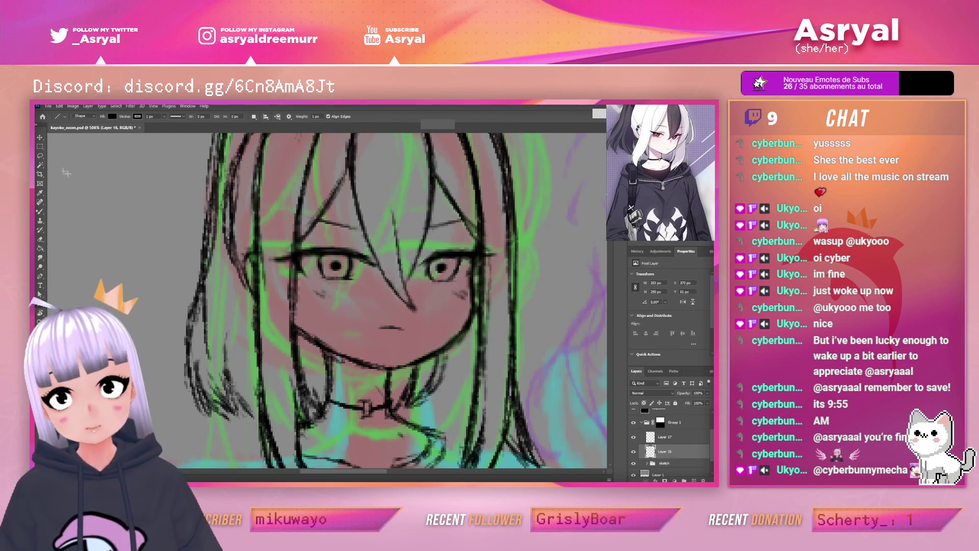
Touch up the lower edge of the left-hand eye and check the whole face
key("b")
left_click_drag(516, 246, 528, 244)
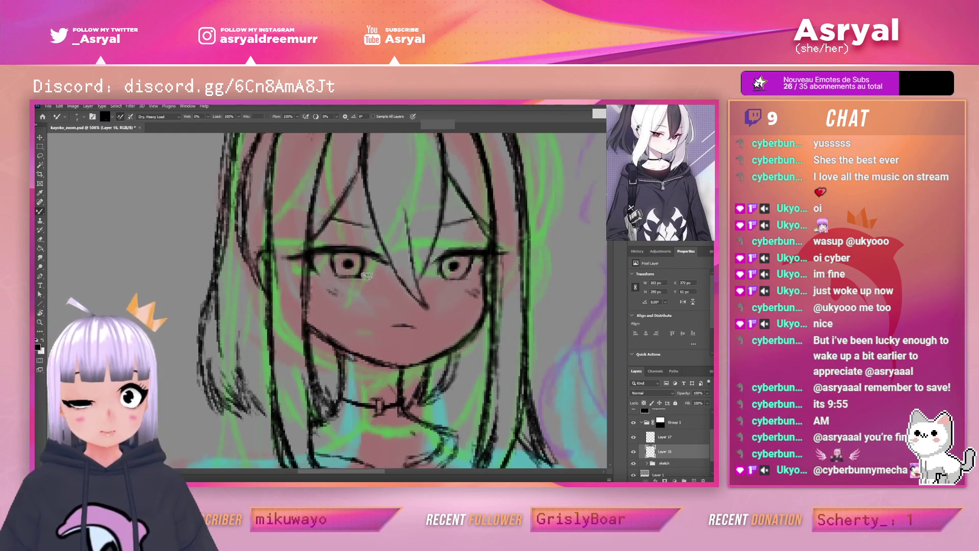
key("e")
key("z")
mouse_move(472, 266)
left_mouse_down()
mouse_move(418, 266)
mouse_move(495, 262)
mouse_move(482, 252)
mouse_move(504, 244)
left_mouse_up()
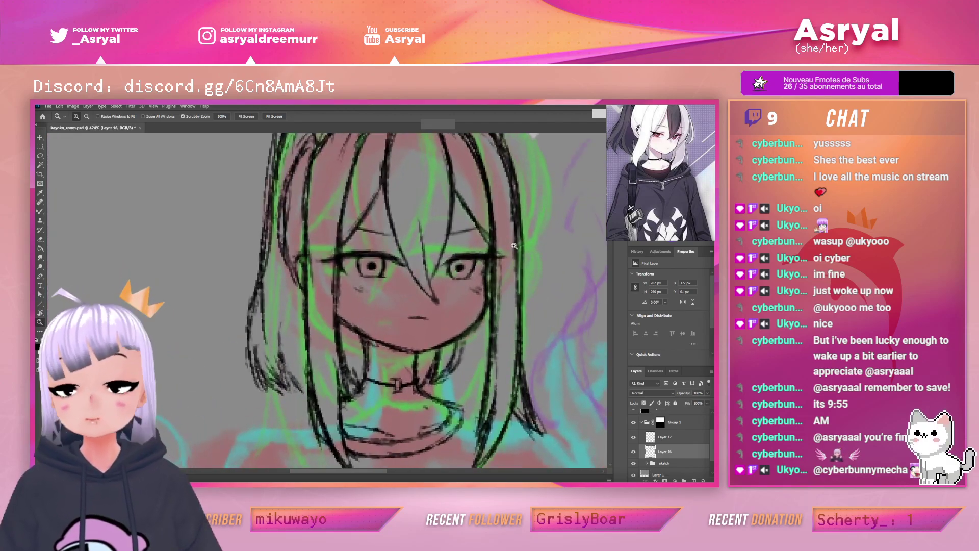
Erase the tip of the central hair strand between the eyes and redraw it pointing down to the left
key("b")
left_click_drag(519, 255, 497, 281)
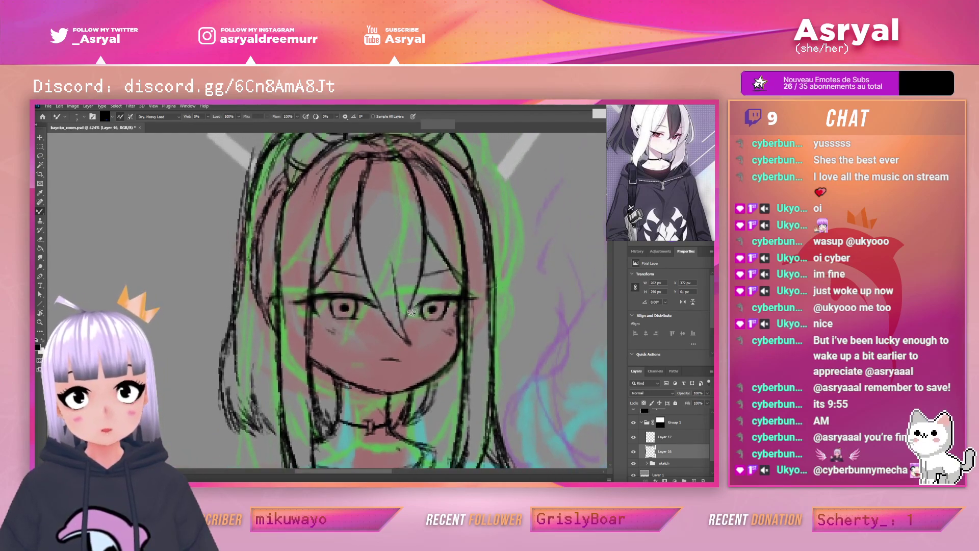
key("e")
left_click_drag(403, 322, 402, 317)
mouse_move(414, 351)
left_mouse_down()
mouse_move(382, 317)
mouse_move(395, 335)
left_mouse_up()
key("b")
mouse_move(415, 289)
left_mouse_down()
mouse_move(384, 345)
mouse_move(393, 271)
left_mouse_up()
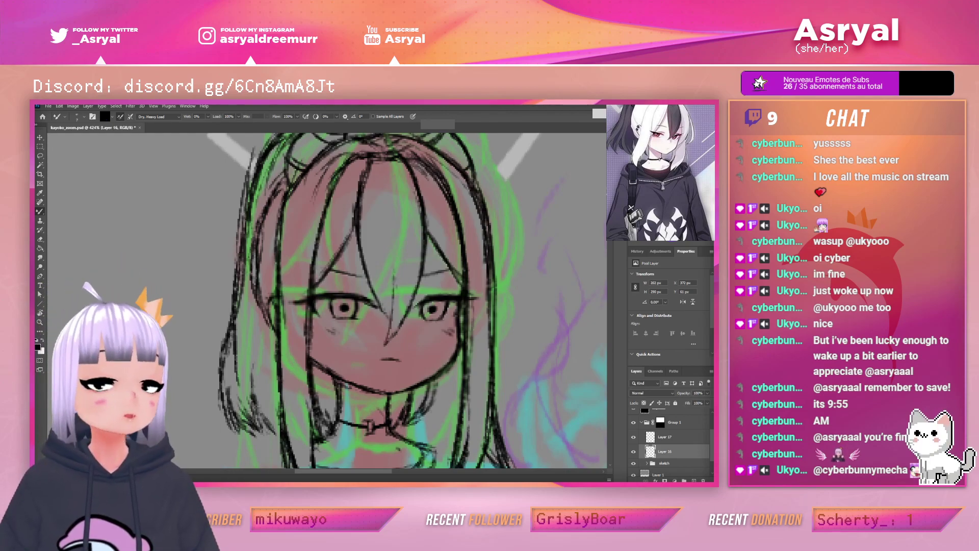
scroll(512, 244, "down", 5)
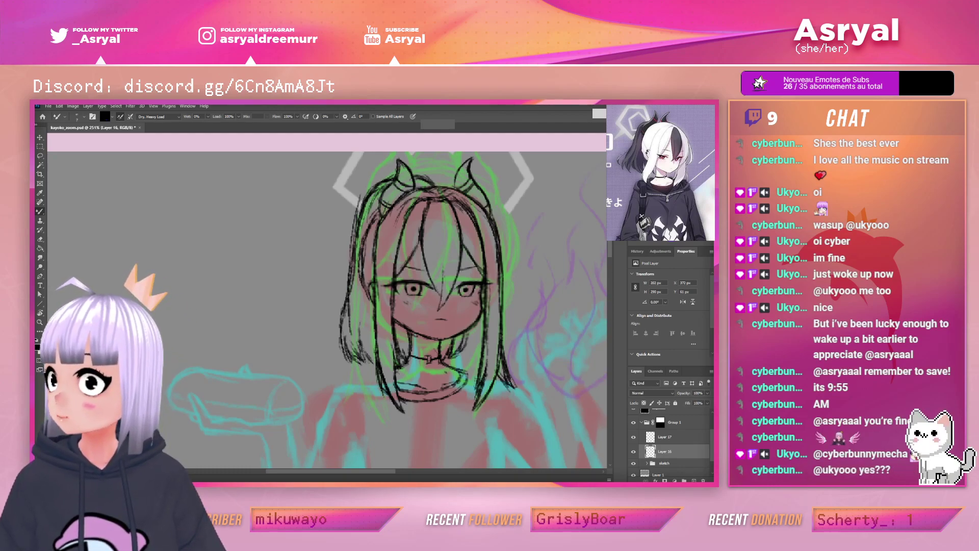
Draw the side hair contour from the right-hand horn down past the eye, erase its stray strokes and redraw it with the Mixer Brush
mouse_move(526, 249)
left_mouse_down()
mouse_move(488, 241)
mouse_move(504, 253)
mouse_move(490, 252)
left_mouse_up()
key("b")
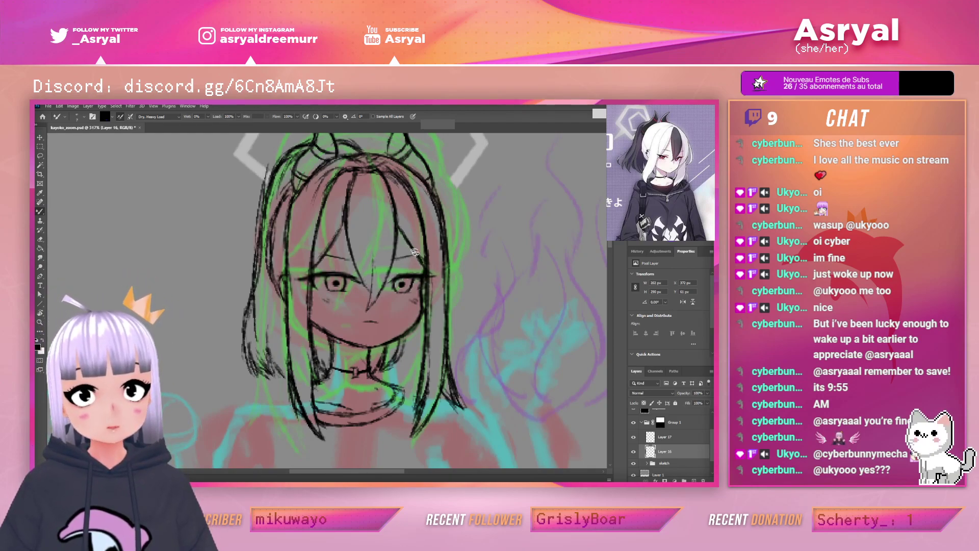
mouse_move(409, 185)
left_mouse_down()
mouse_move(443, 263)
mouse_move(440, 301)
mouse_move(444, 285)
left_mouse_up()
key("e")
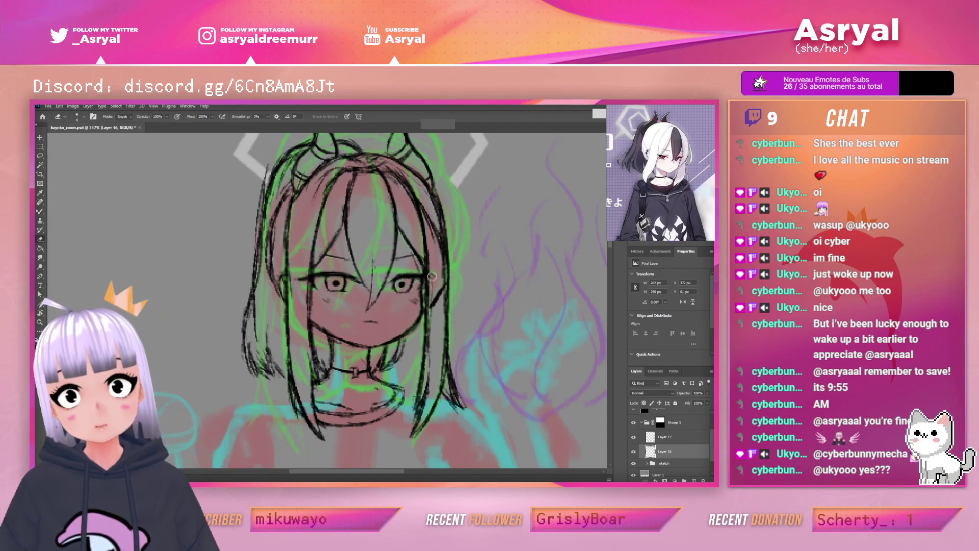
left_click_drag(412, 204, 432, 239)
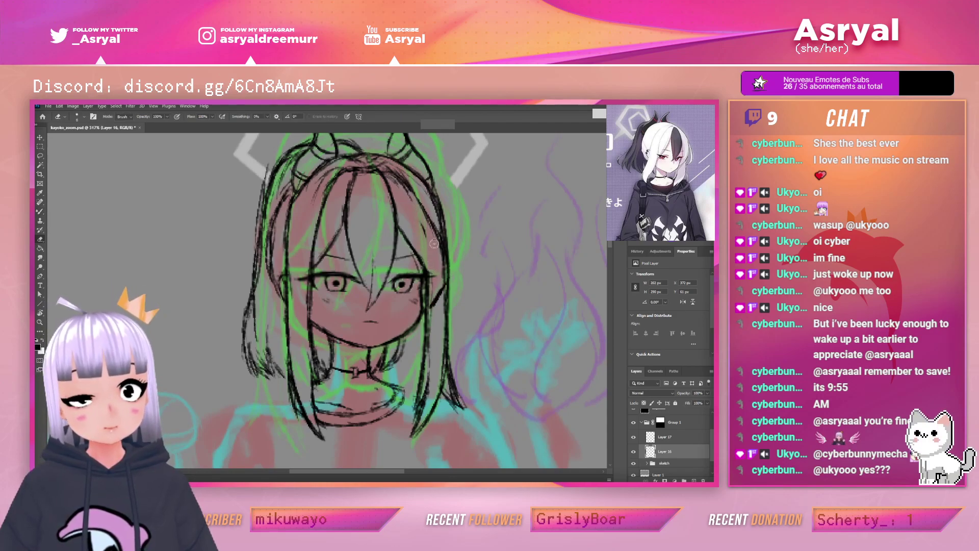
mouse_move(395, 181)
left_mouse_down()
mouse_move(429, 251)
mouse_move(434, 236)
left_mouse_up()
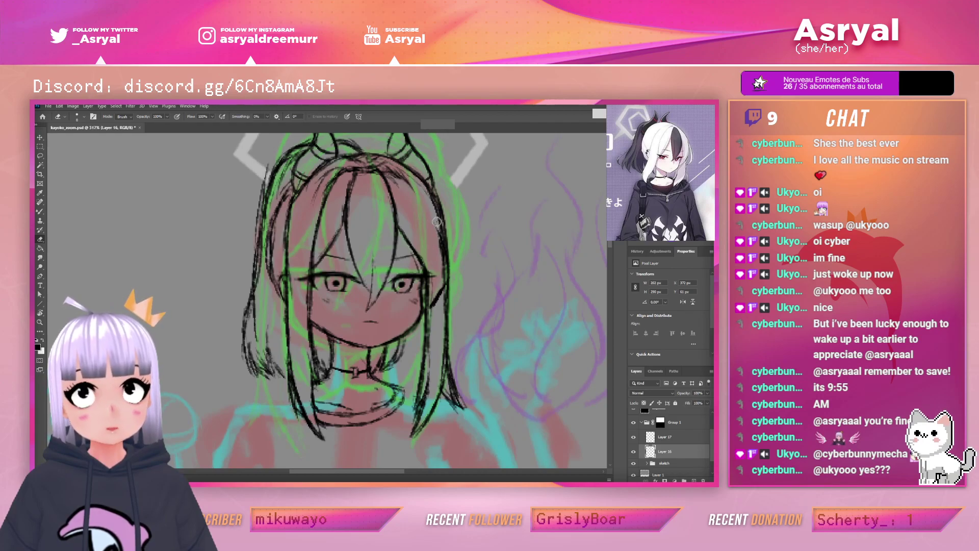
key("b")
mouse_move(405, 180)
left_mouse_down()
mouse_move(435, 223)
mouse_move(446, 274)
left_mouse_up()
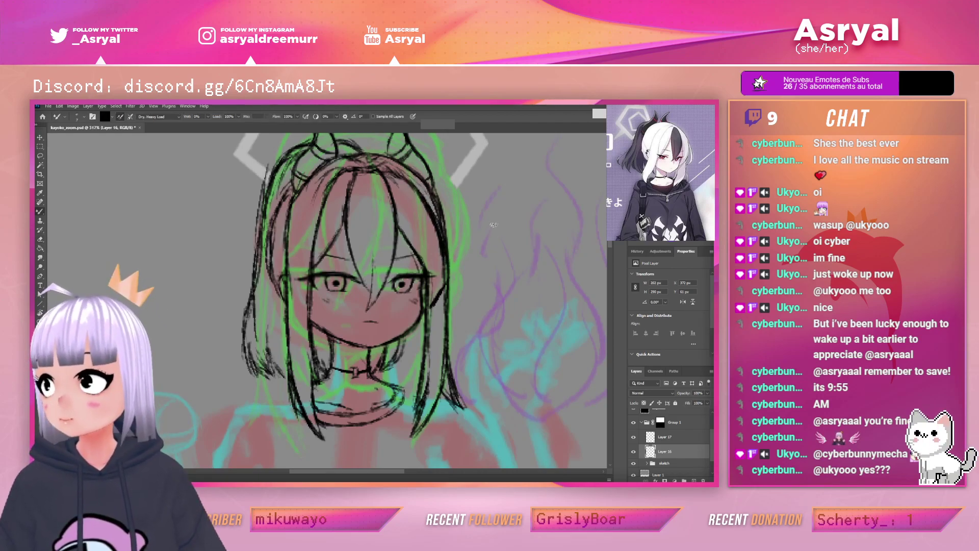
Trim the lower end of the right-hand hair contour with the Eraser and thicken its upper part with extra strokes
key("e")
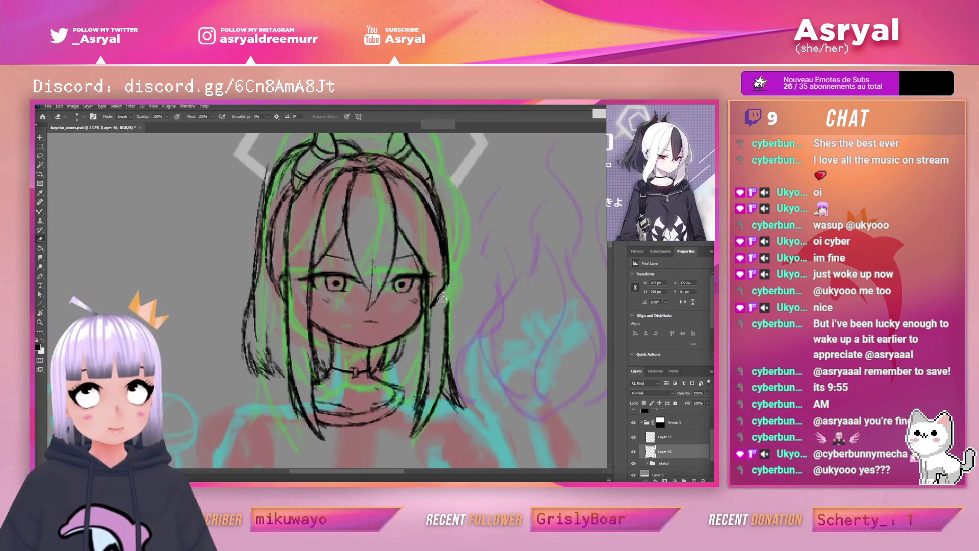
mouse_move(437, 204)
left_mouse_down()
mouse_move(451, 236)
mouse_move(449, 299)
left_mouse_up()
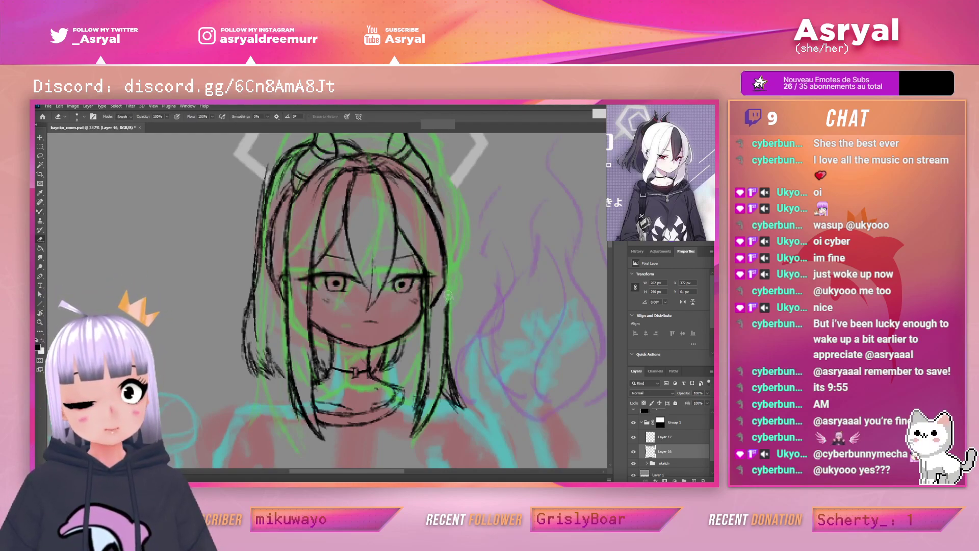
key("b")
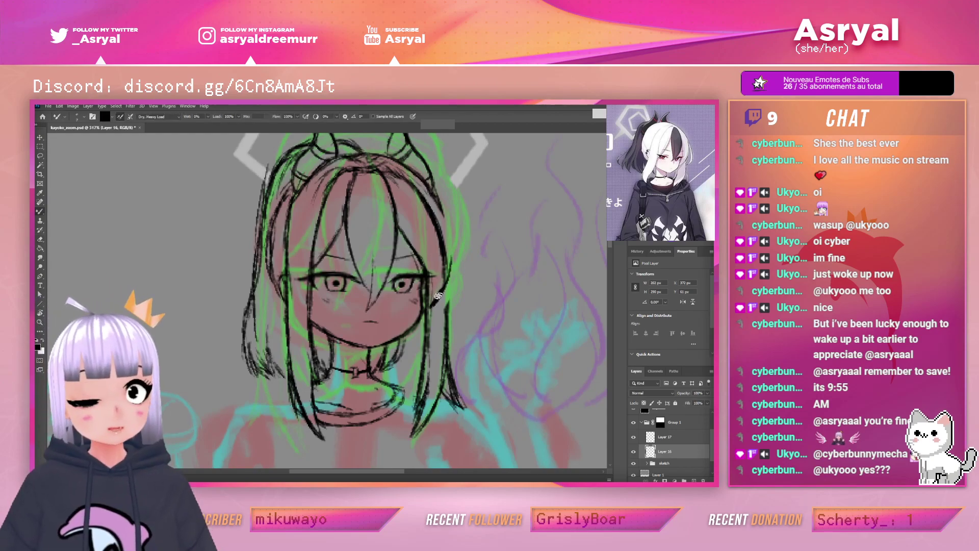
key("e")
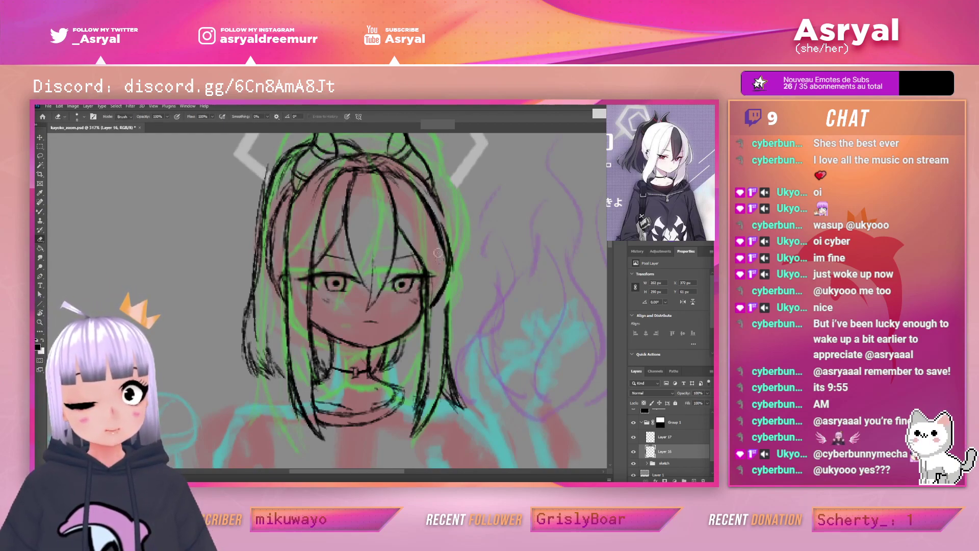
left_click_drag(449, 237, 451, 285)
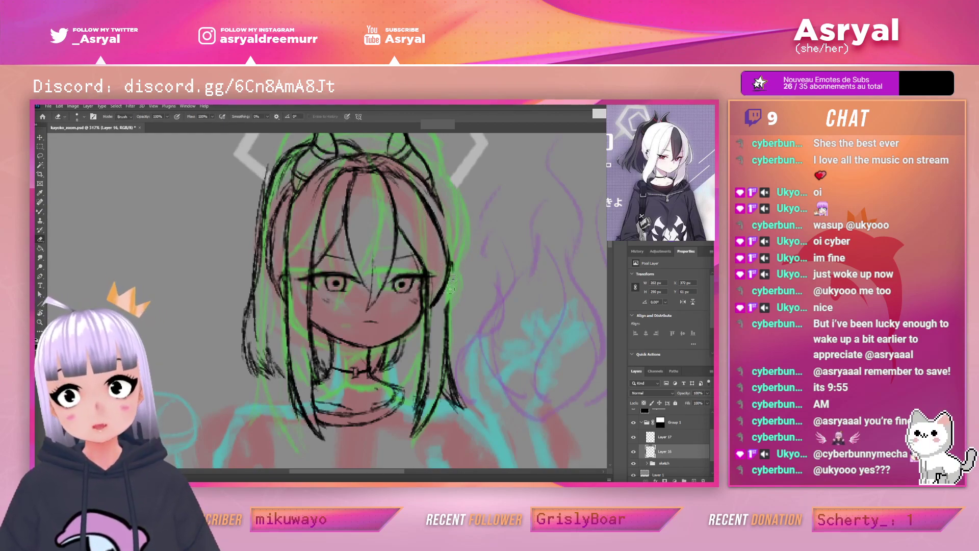
key("b")
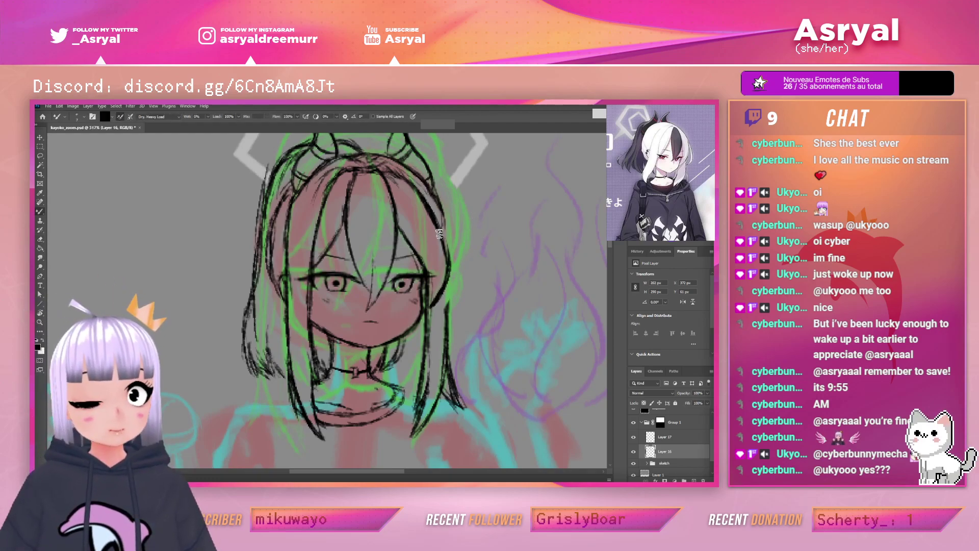
left_click_drag(431, 196, 446, 253)
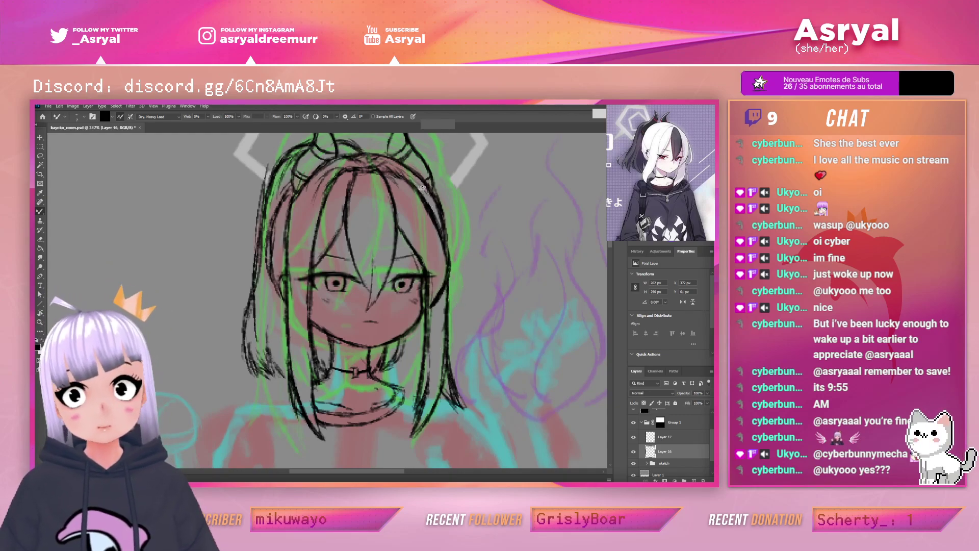
mouse_move(395, 168)
left_mouse_down()
mouse_move(434, 230)
mouse_move(433, 211)
mouse_move(436, 236)
left_mouse_up()
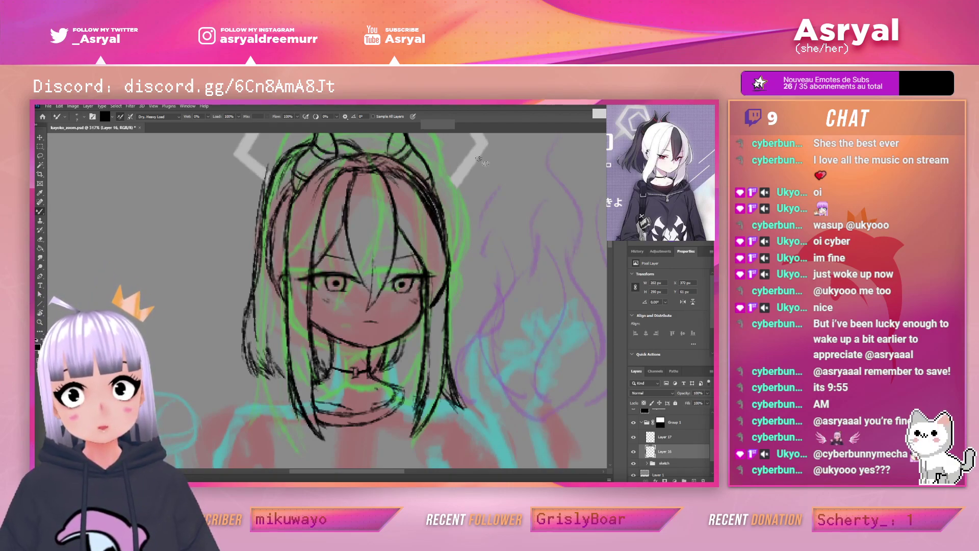
Erase the excess strokes inside the right-hand hair contour and redraw its curve down to eye level
key("e")
left_click_drag(433, 199, 439, 254)
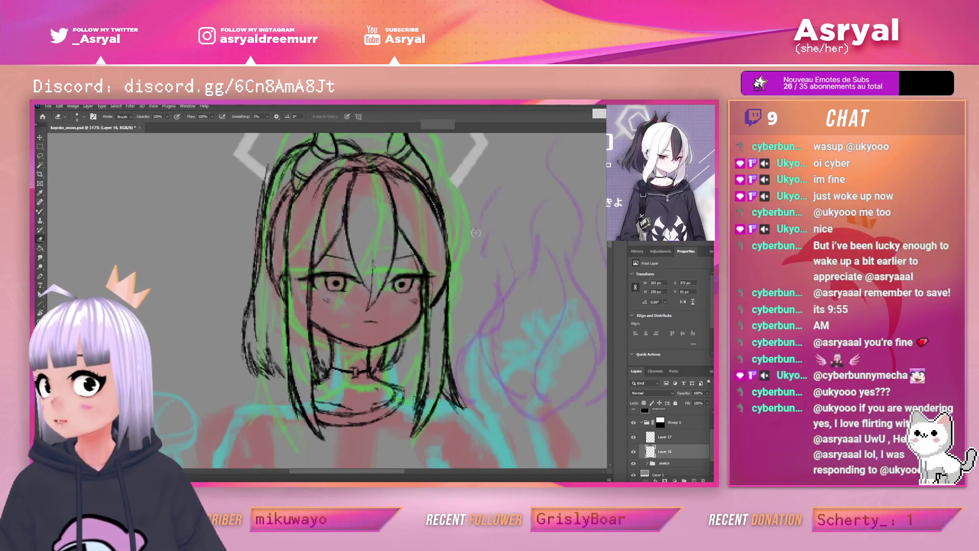
key("b")
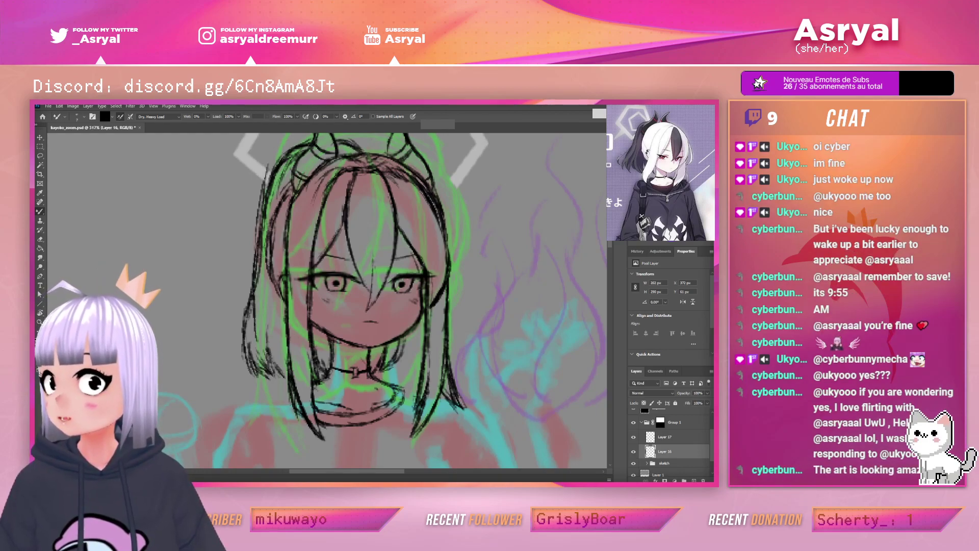
mouse_move(423, 191)
left_mouse_down()
mouse_move(445, 232)
mouse_move(441, 214)
mouse_move(450, 267)
left_mouse_up()
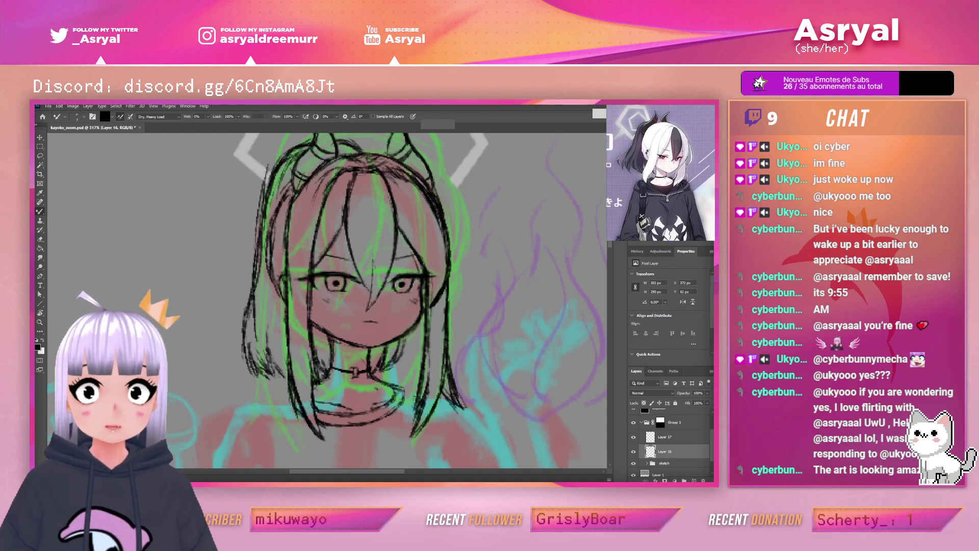
Touch up the central strand between the eyes and rework the right-hand bang strand into a thicker, cleaner line
left_click_drag(372, 262, 368, 303)
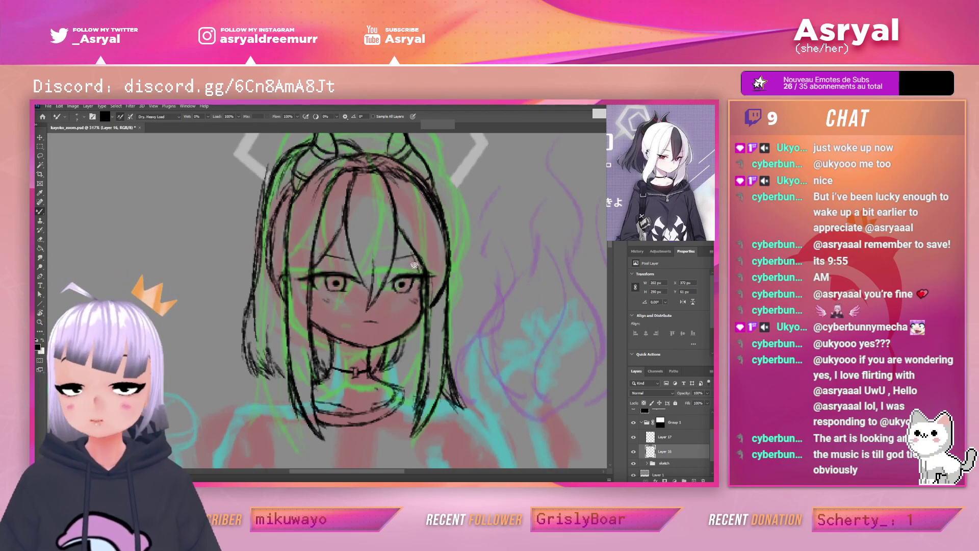
key("e")
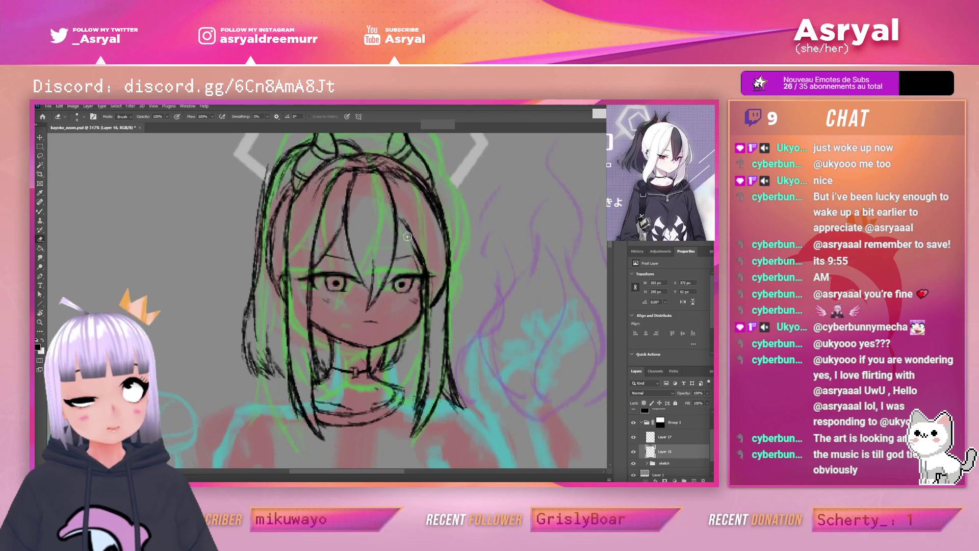
key("b")
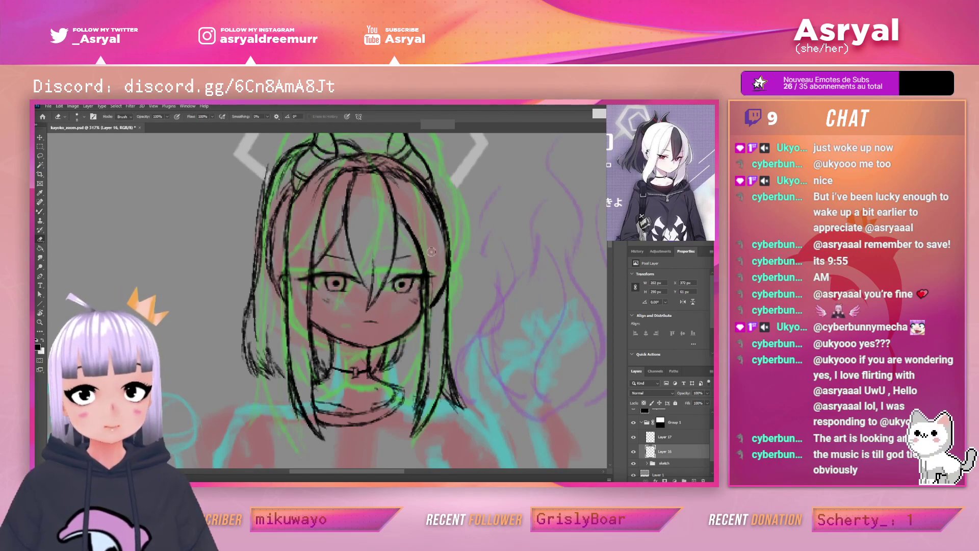
mouse_move(442, 241)
left_mouse_down()
mouse_move(493, 237)
mouse_move(481, 239)
left_mouse_up()
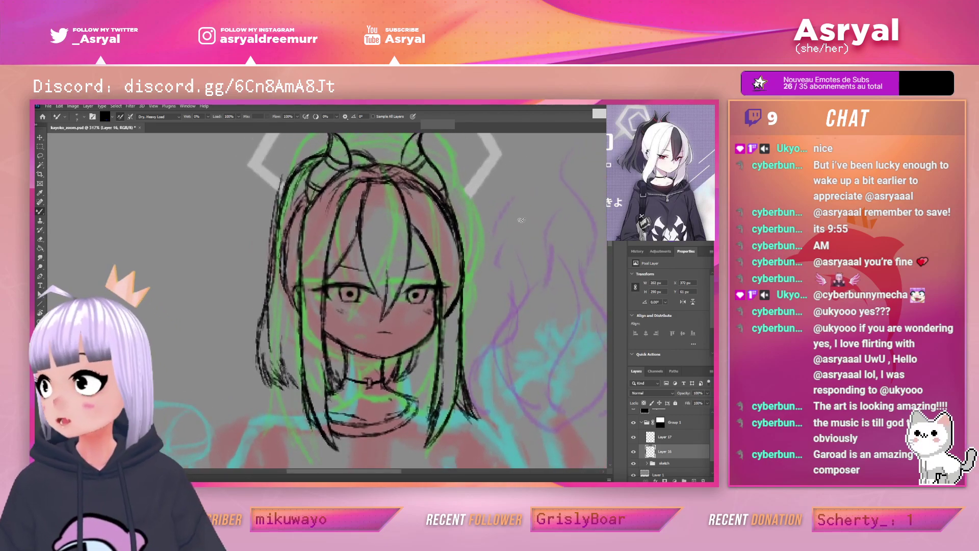
key("t")
left_click_drag(400, 321, 428, 292)
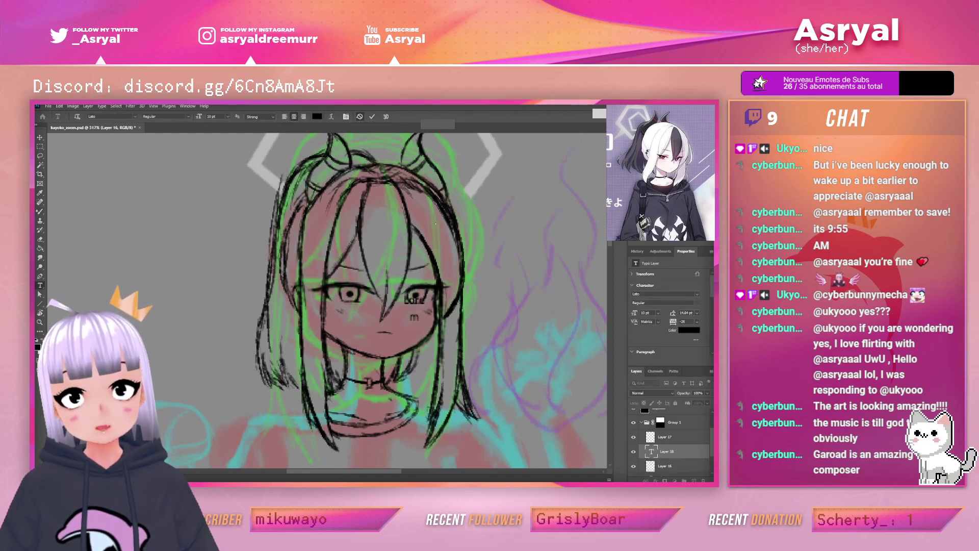
key("Escape")
key("b")
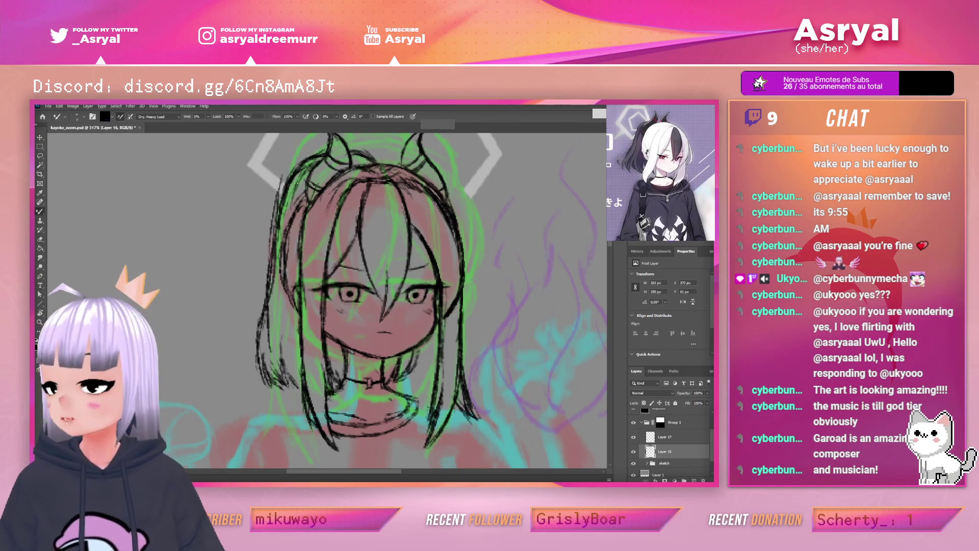
Clean up the outer upper lash of the left-hand eye with the Eraser and redraw its tip with the Mixer Brush
key("z")
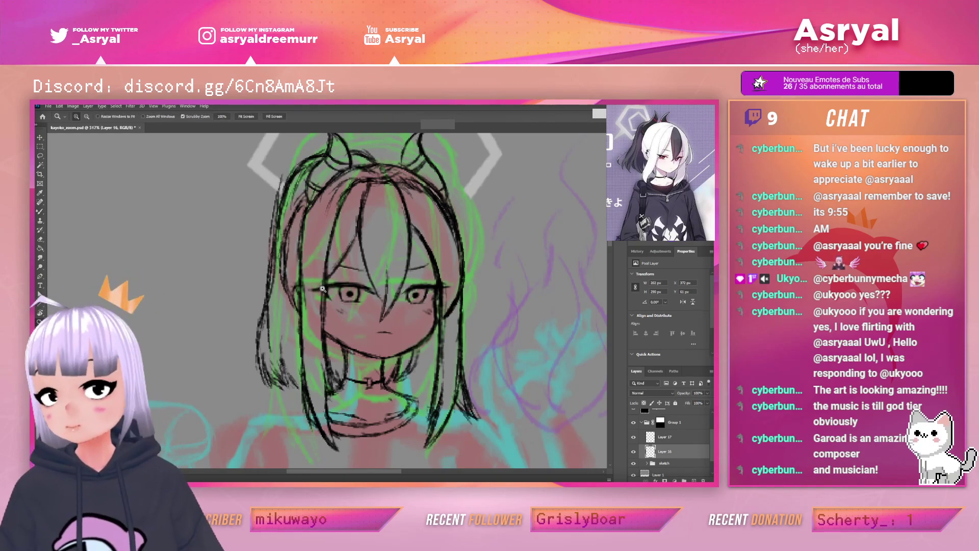
left_click_drag(323, 289, 352, 289)
key("e")
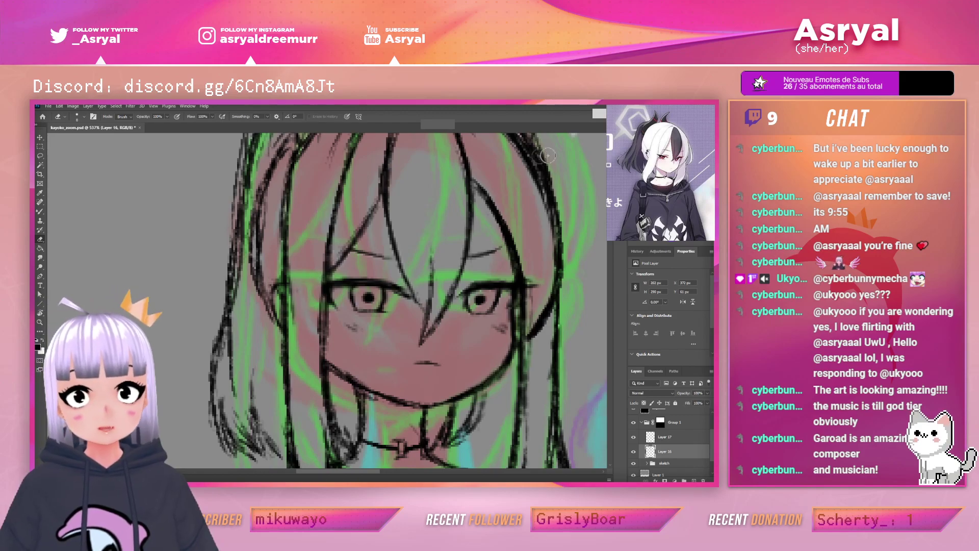
key("b")
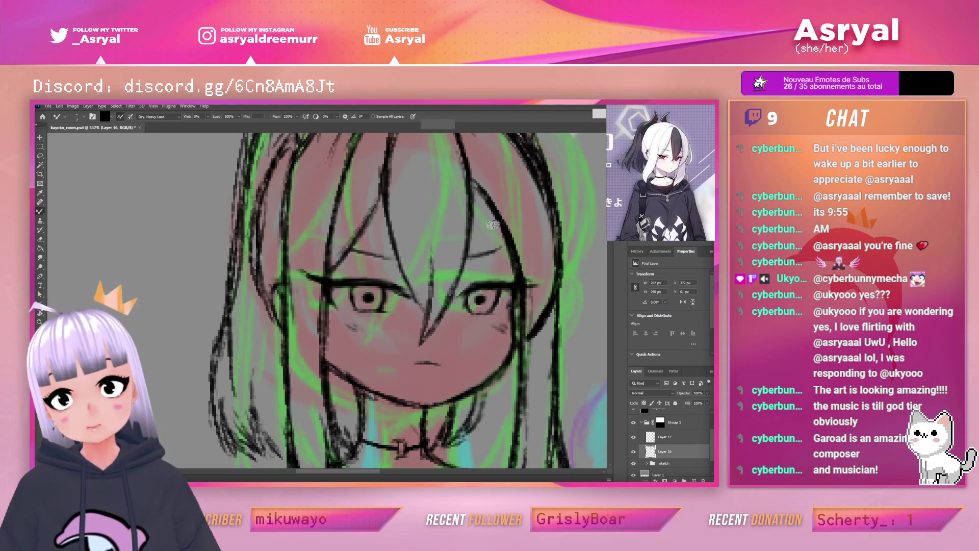
key("z")
left_click_drag(510, 243, 587, 254)
left_click_drag(413, 270, 437, 266)
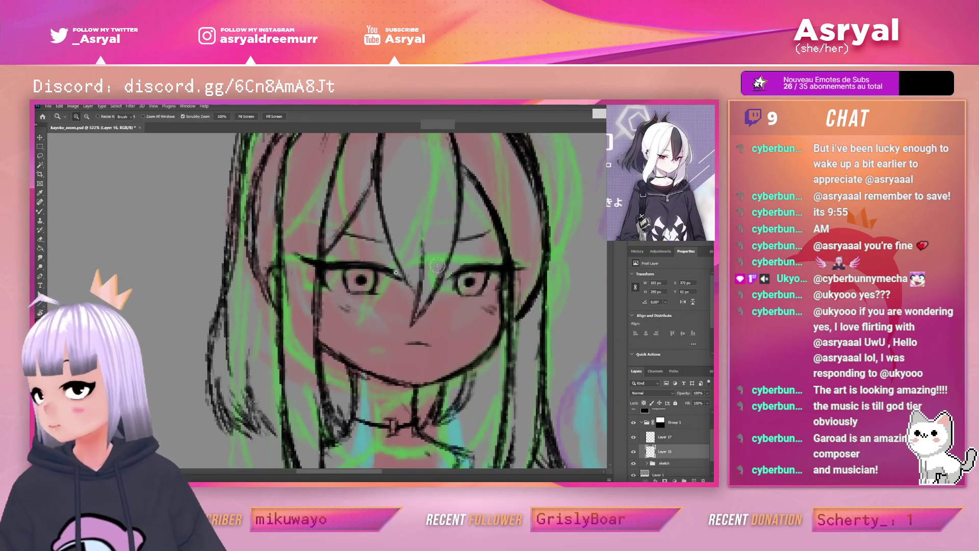
key("e")
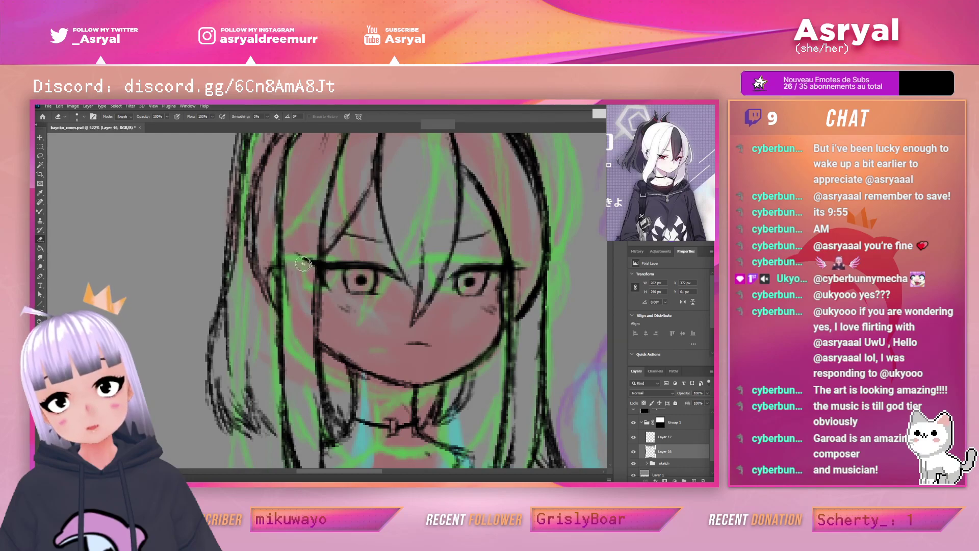
key("b")
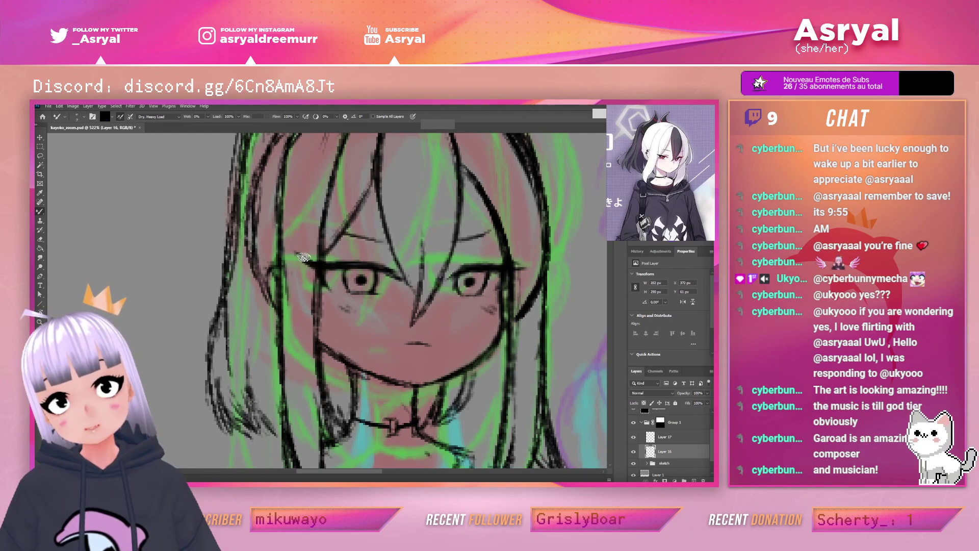
key("e")
key("b")
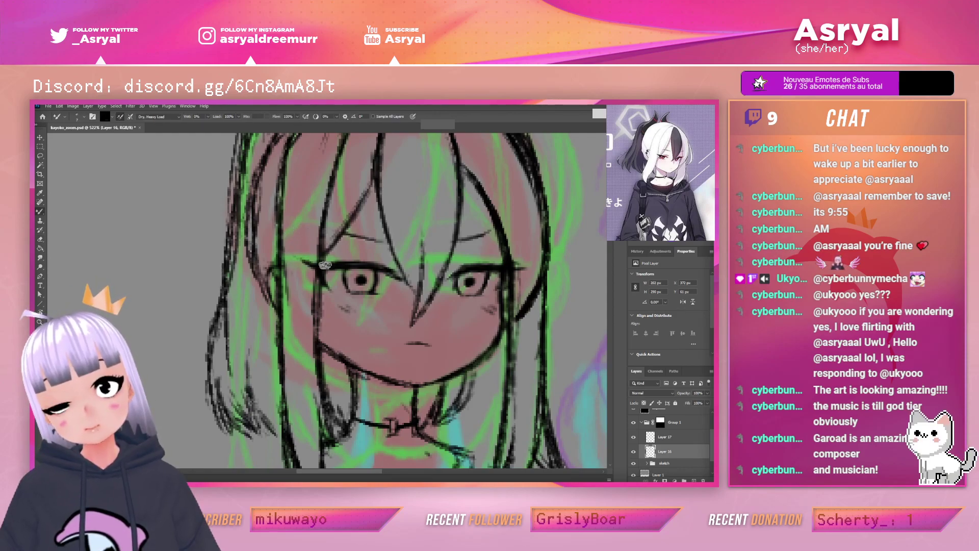
left_click_drag(303, 260, 332, 266)
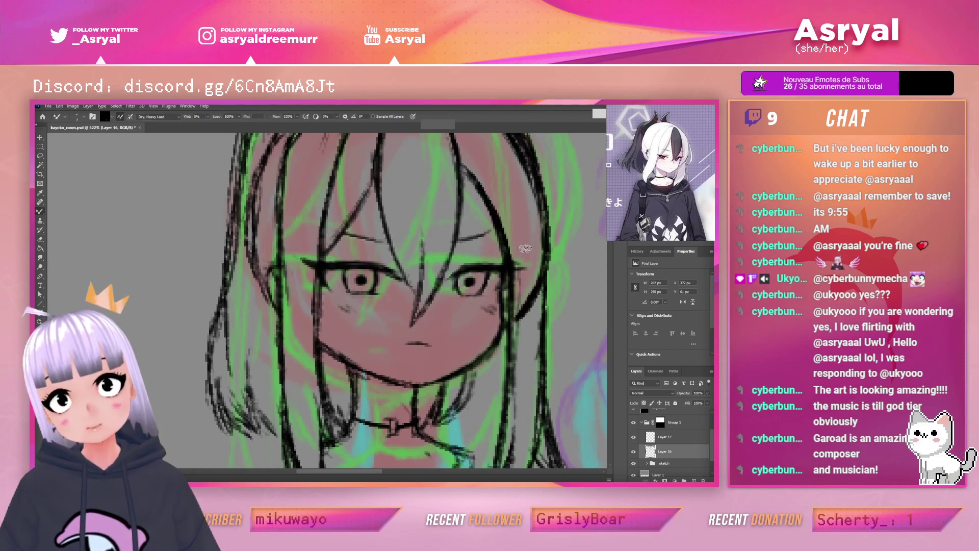
key("u")
left_click_drag(530, 277, 483, 310)
key("ctrl+z")
Redraw the outer upper lash of the right-hand eye with the Mixer Brush and check the whole head
key("b")
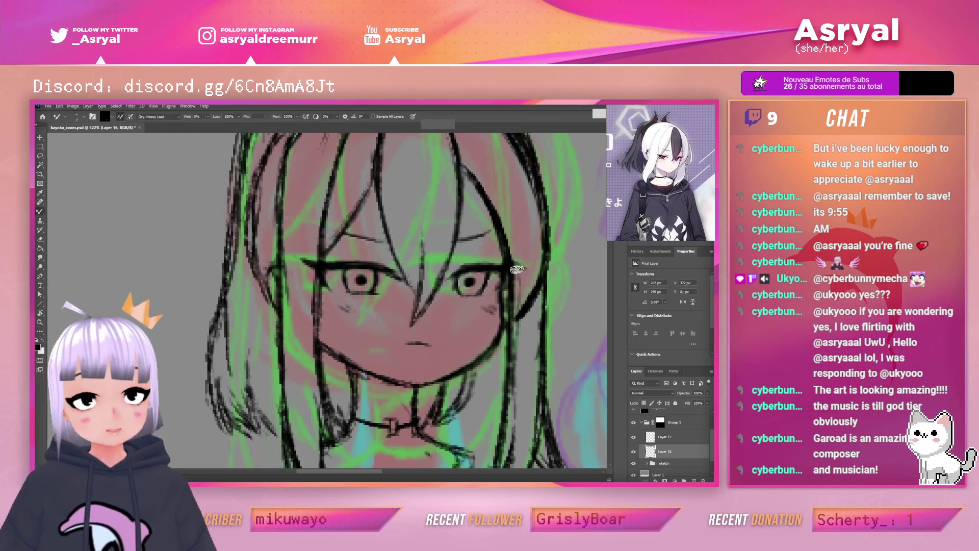
left_click_drag(530, 265, 498, 265)
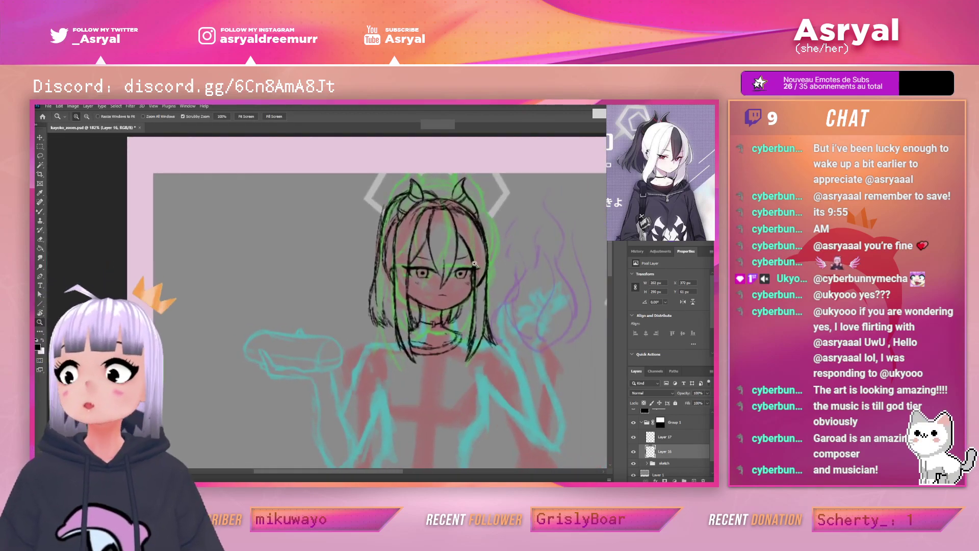
left_click_drag(479, 267, 504, 267)
key("b")
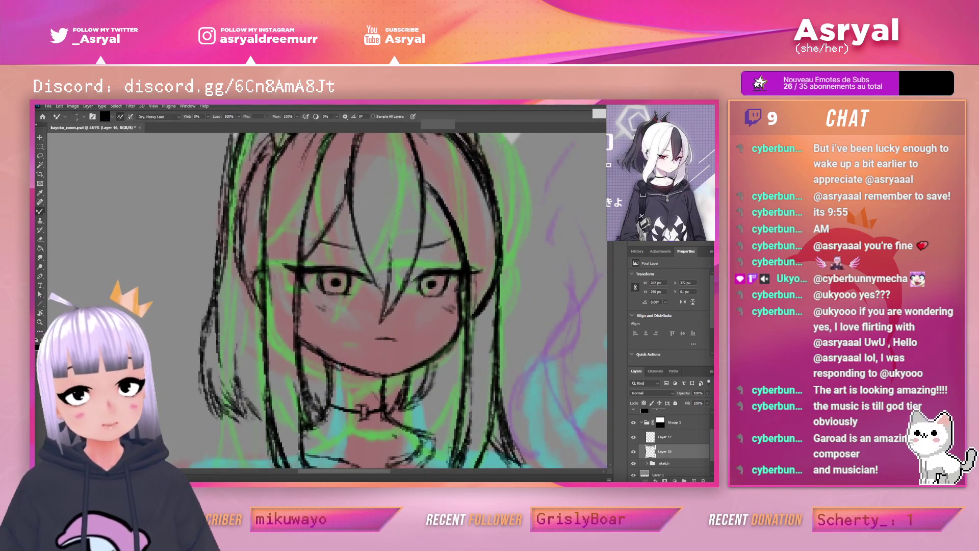
key("z")
mouse_move(517, 271)
left_mouse_down()
mouse_move(470, 273)
mouse_move(490, 274)
mouse_move(434, 299)
mouse_move(468, 290)
left_mouse_up()
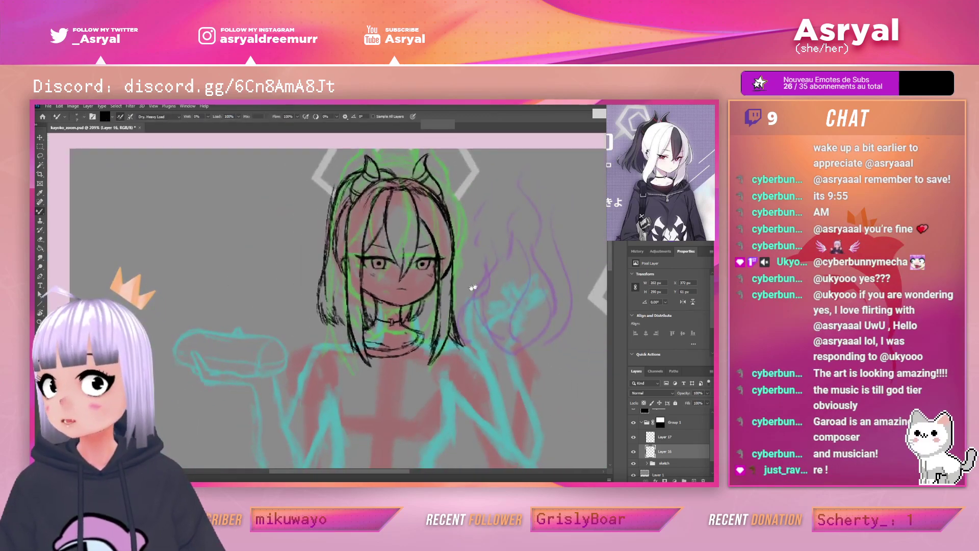
Darken the ear and hair line just outside the left-hand eye with the Mixer Brush
left_click_drag(418, 301, 428, 301)
left_click_drag(329, 282, 362, 302)
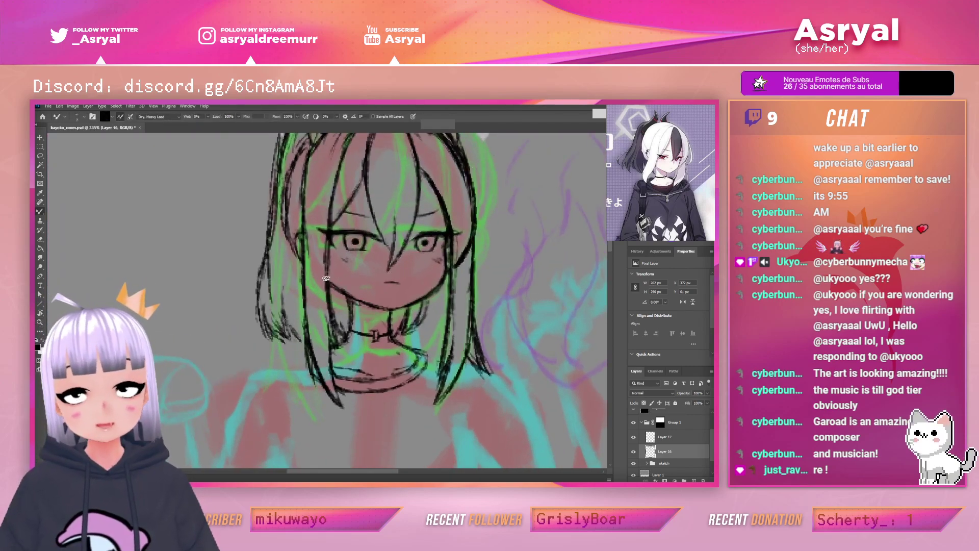
key("z")
mouse_move(560, 206)
left_mouse_down()
mouse_move(459, 272)
mouse_move(457, 264)
left_mouse_up()
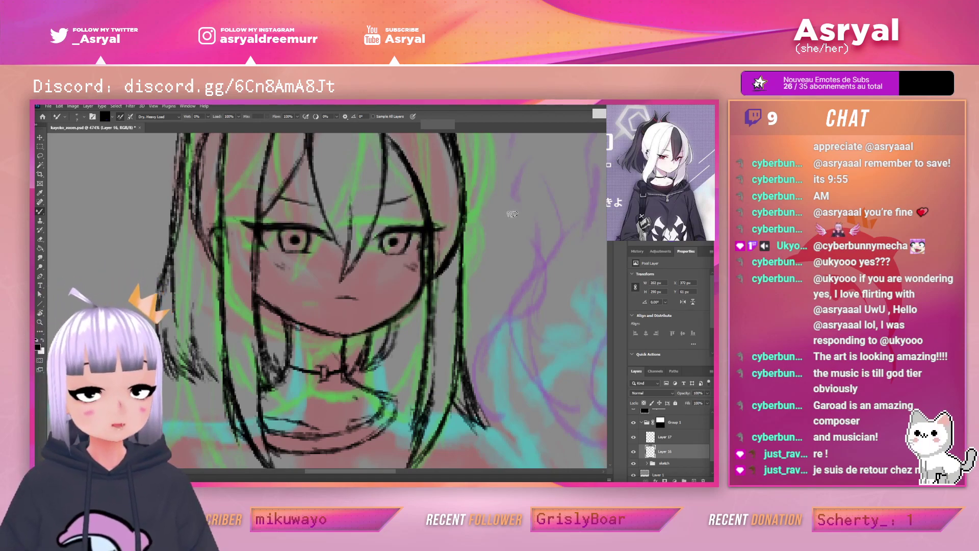
left_click_drag(496, 222, 551, 232)
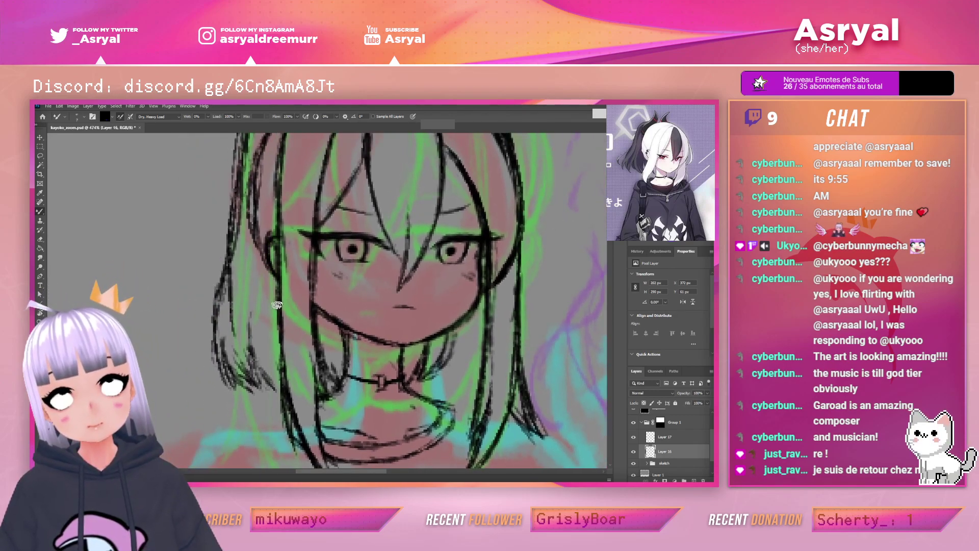
key("e")
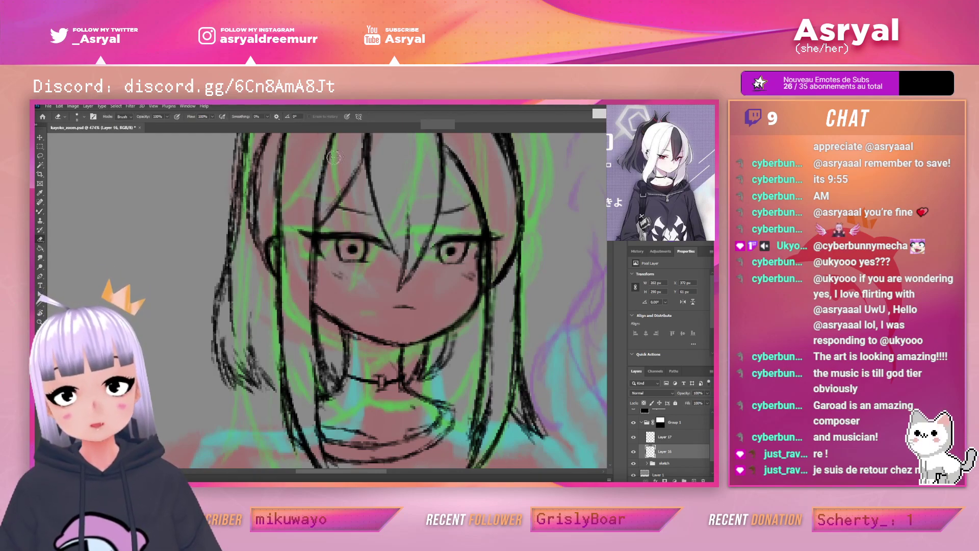
key("b")
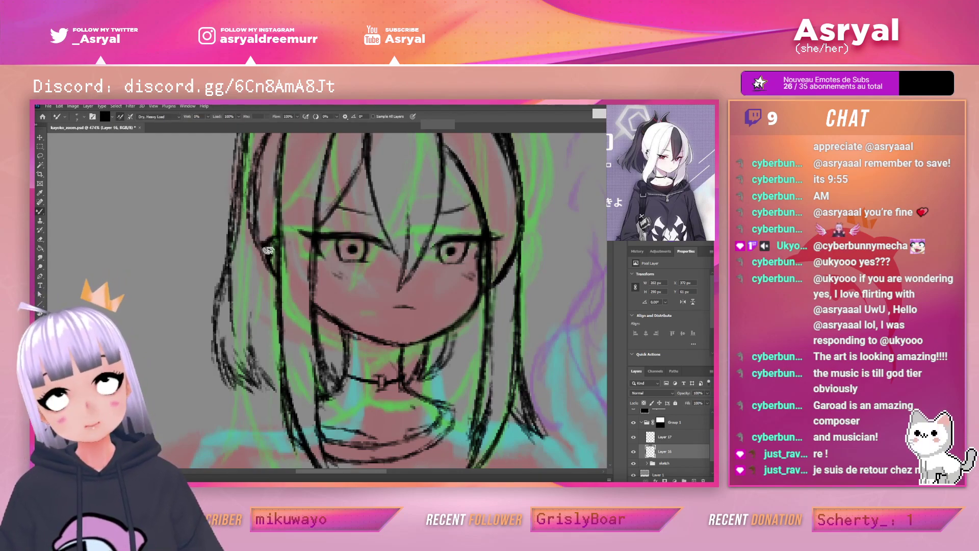
Check the head against the full figure and strengthen the left-hand hair contour from the horn base to eye level
key("z")
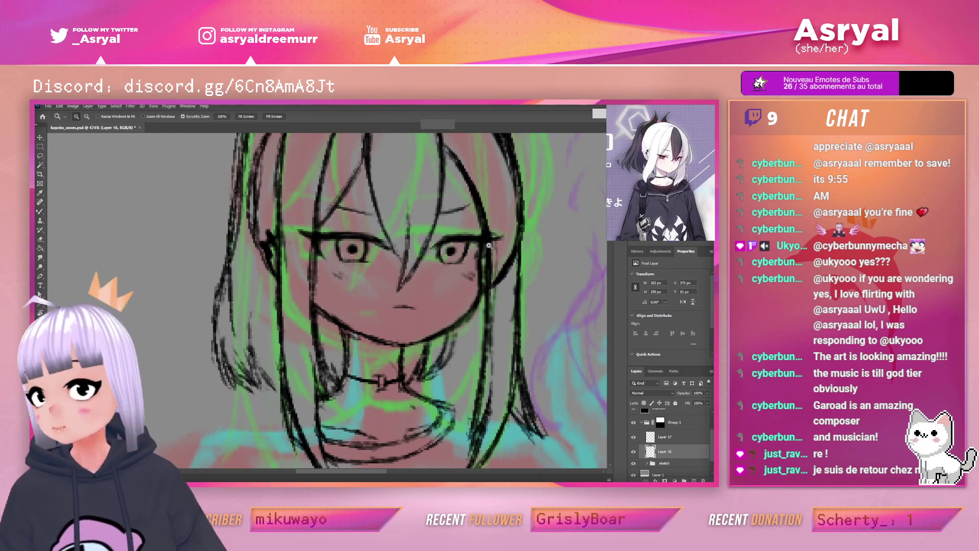
left_click_drag(491, 247, 433, 250)
left_click_drag(524, 287, 447, 259)
left_click(441, 253)
scroll(424, 218, "up", 1)
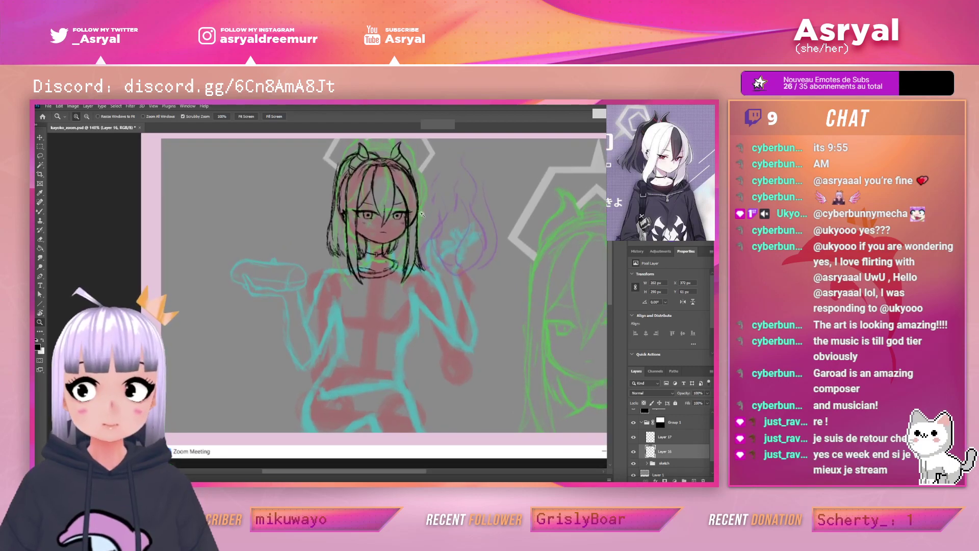
scroll(373, 154, "up", 1)
scroll(432, 239, "up", 1)
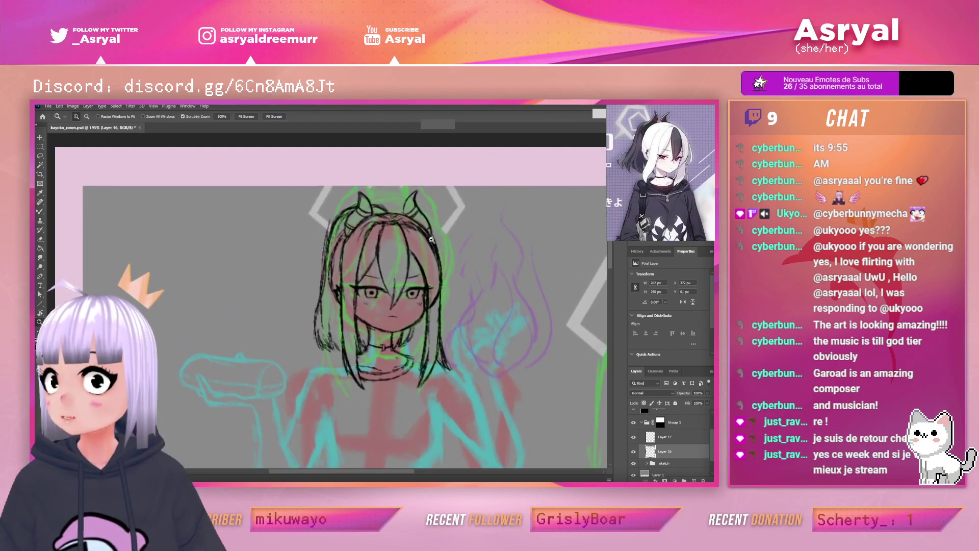
scroll(392, 218, "up", 1)
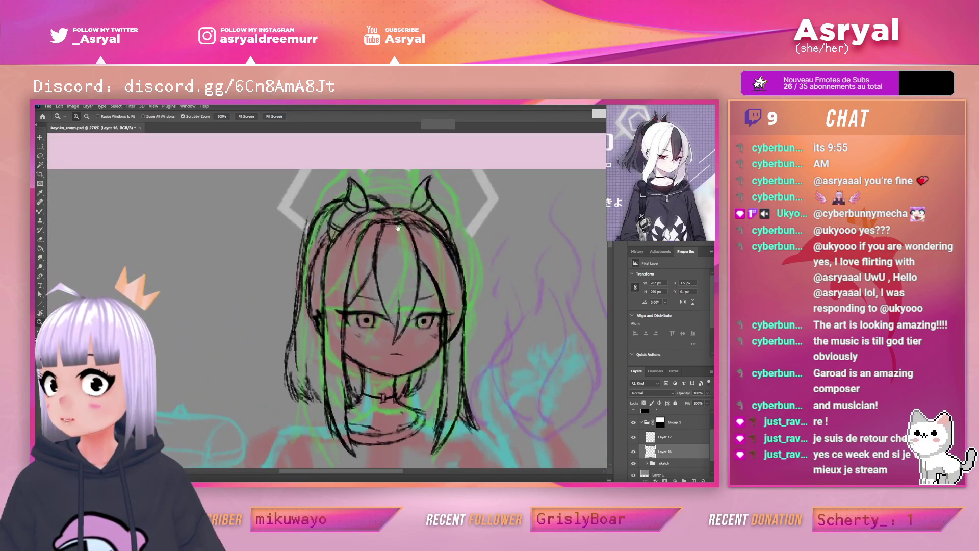
left_click_drag(397, 227, 404, 235)
key("b")
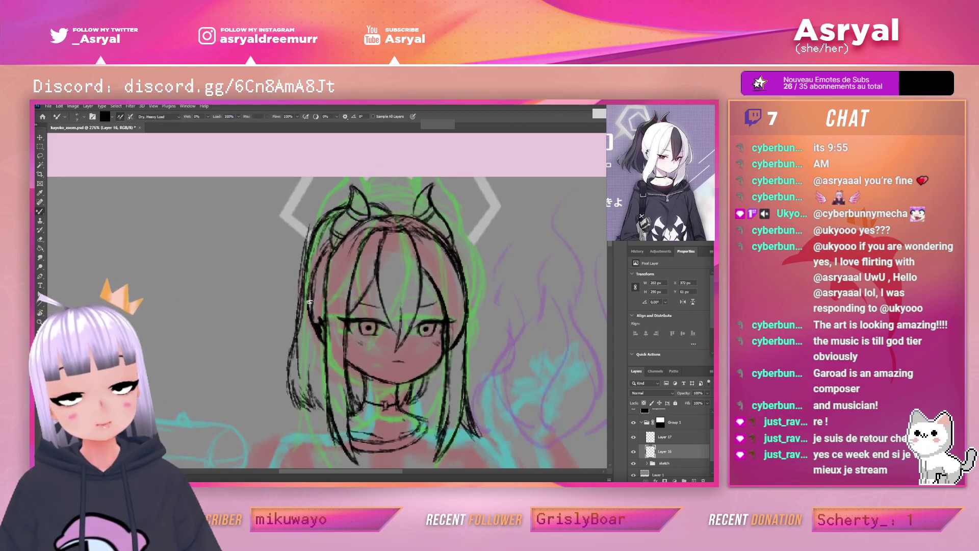
left_click_drag(331, 237, 306, 298)
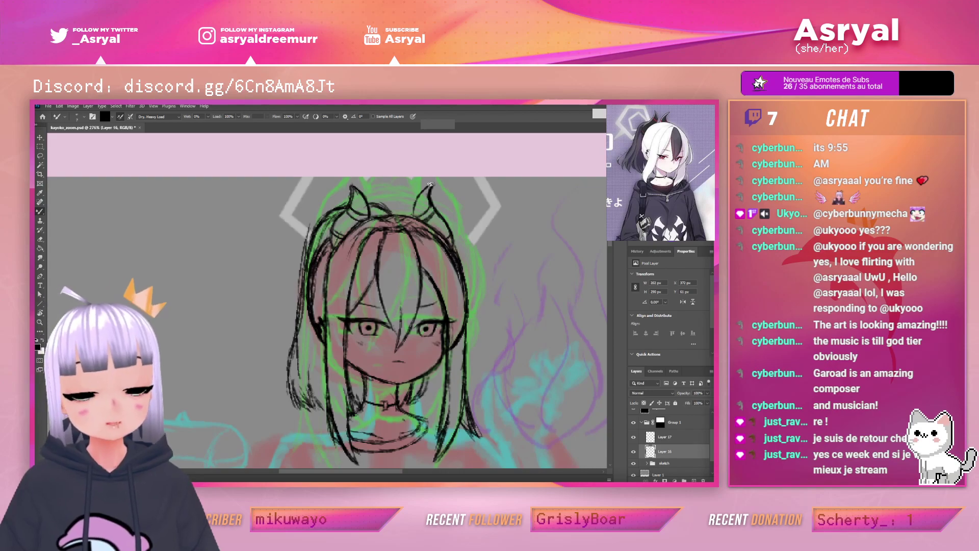
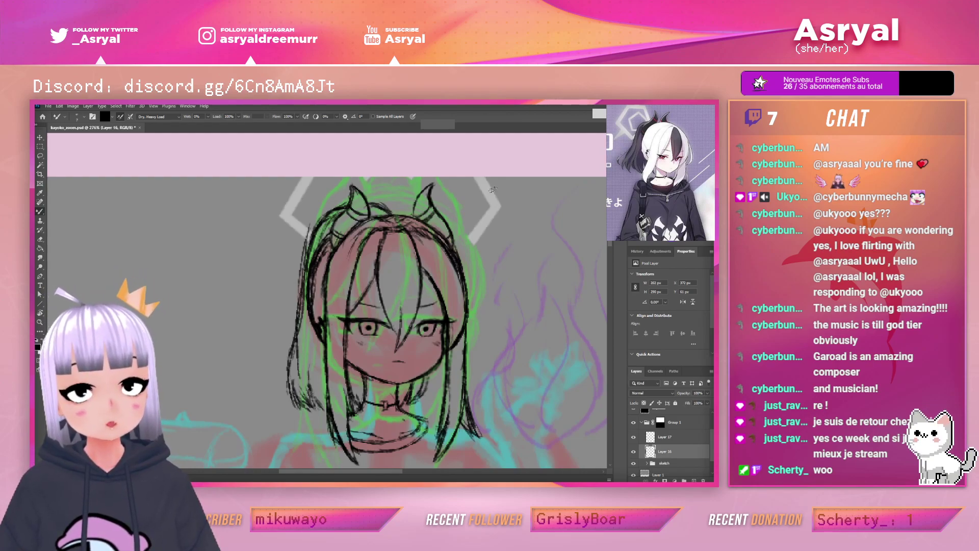
Touch up the inner contour of the left-hand hair above the ear with the Mixer Brush and Eraser
key("e")
key("b")
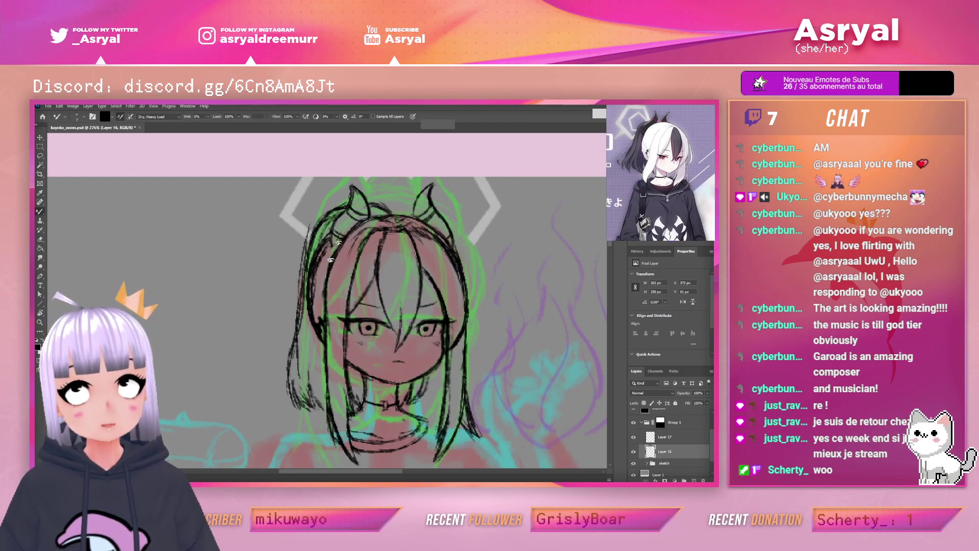
key("r")
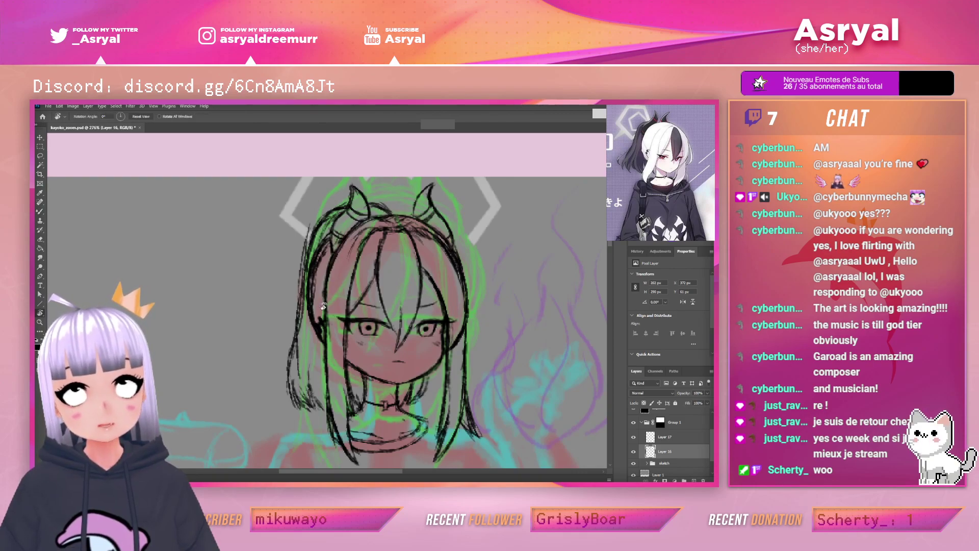
left_click_drag(308, 323, 331, 257)
left_click(133, 117)
key("e")
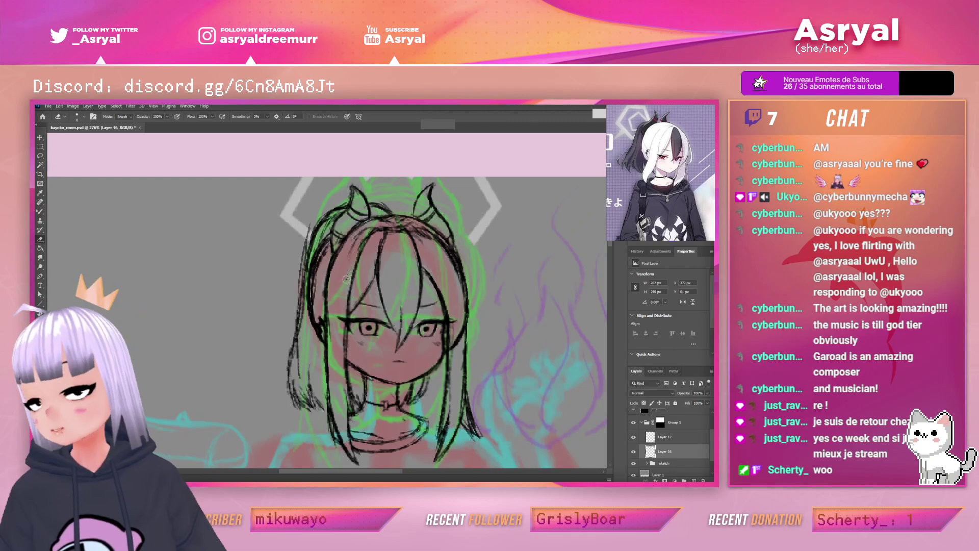
left_click_drag(495, 216, 494, 189)
Lasso both horns and move them off the head onto the empty canvas to its left, leaving nothing selected
key("z")
left_click_drag(407, 218, 436, 201)
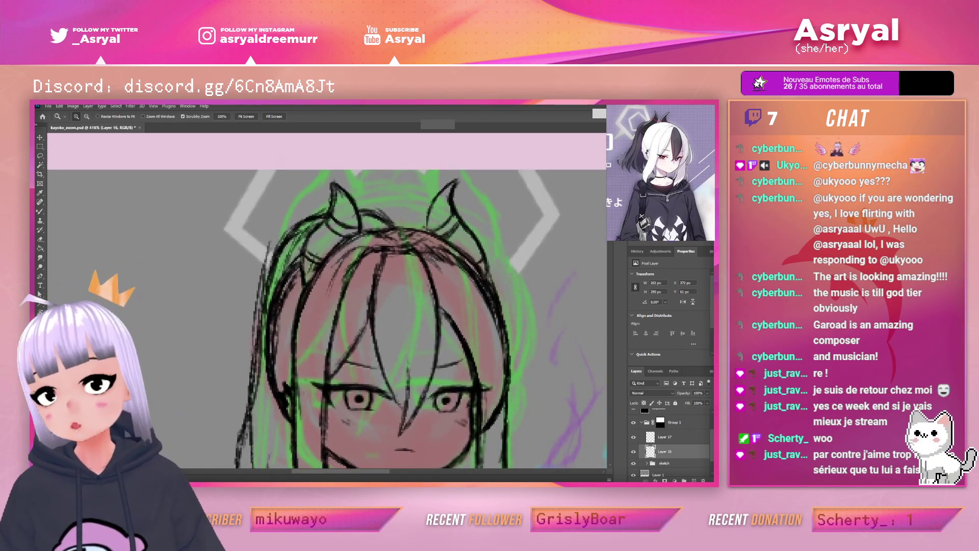
key("l")
mouse_move(298, 301)
left_mouse_down()
mouse_move(333, 244)
mouse_move(364, 230)
mouse_move(330, 172)
mouse_move(326, 215)
mouse_move(297, 256)
mouse_move(302, 287)
left_mouse_up()
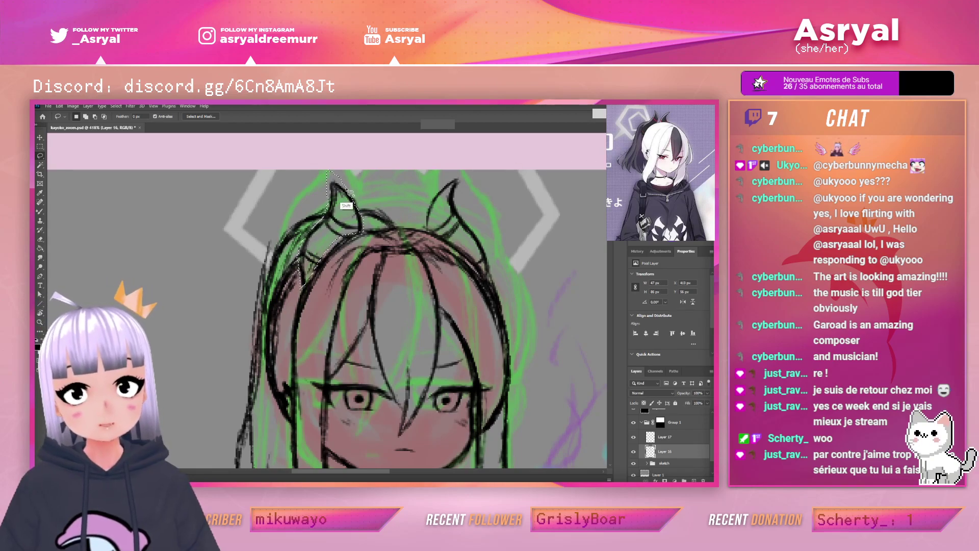
key("shift")
mouse_move(428, 242)
left_mouse_down()
mouse_move(419, 215)
mouse_move(458, 169)
mouse_move(486, 189)
mouse_move(513, 256)
mouse_move(504, 281)
mouse_move(496, 286)
mouse_move(468, 254)
mouse_move(426, 239)
left_mouse_up()
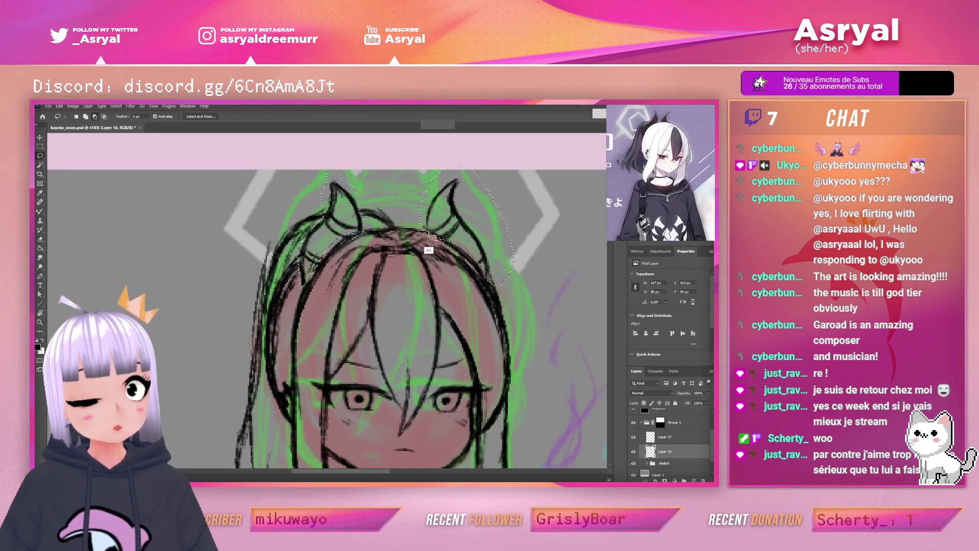
key("ctrl+t")
left_click_drag(428, 231, 183, 220)
key("Return")
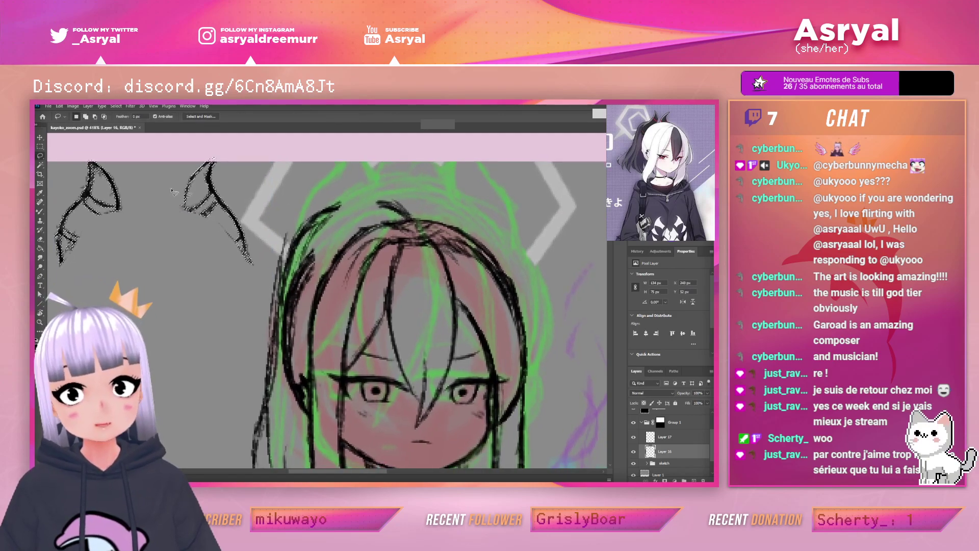
key("ctrl+d")
Redraw the right-hand crown outline where the horn sat with the Mixer Brush and erase its excess strokes
key("b")
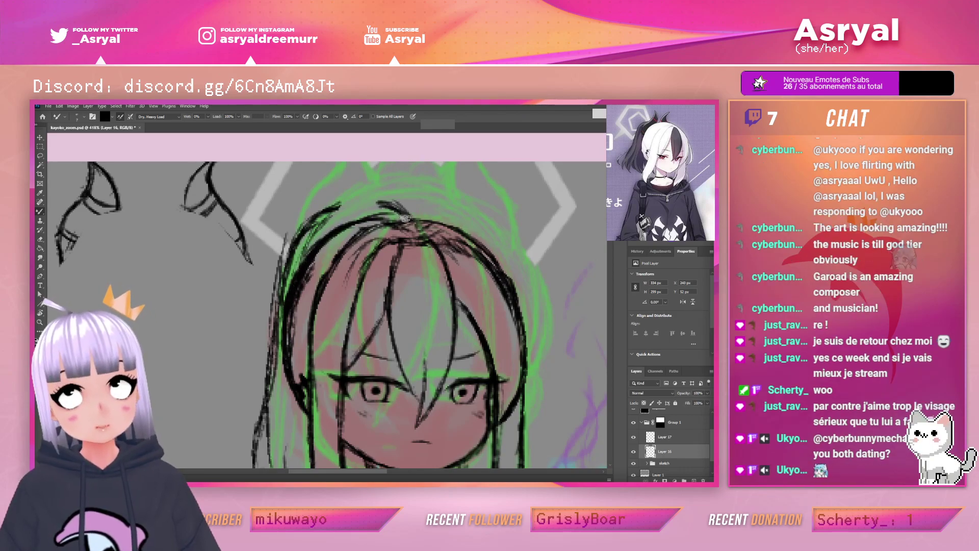
key("ctrl+space")
mouse_move(524, 238)
left_mouse_down()
mouse_move(498, 237)
mouse_move(541, 226)
mouse_move(497, 225)
left_mouse_up()
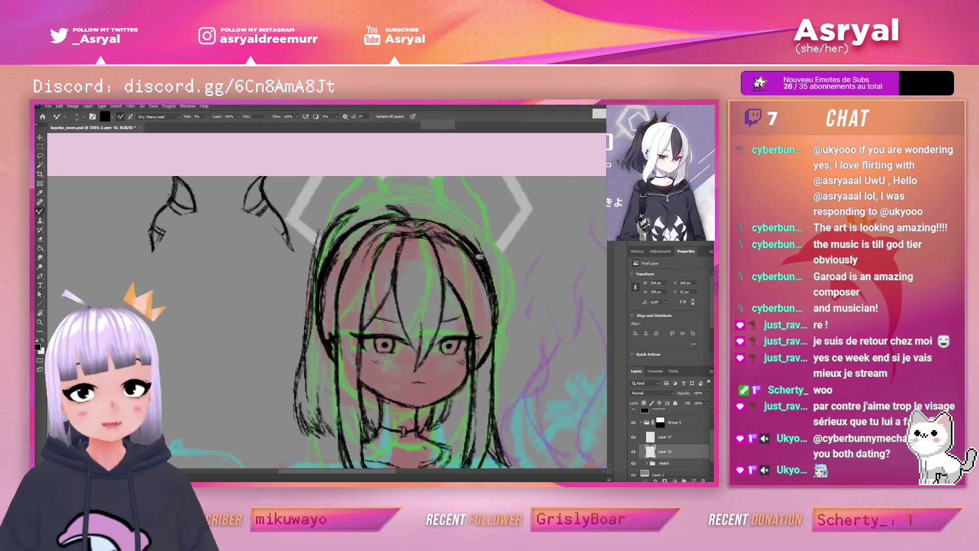
key("e")
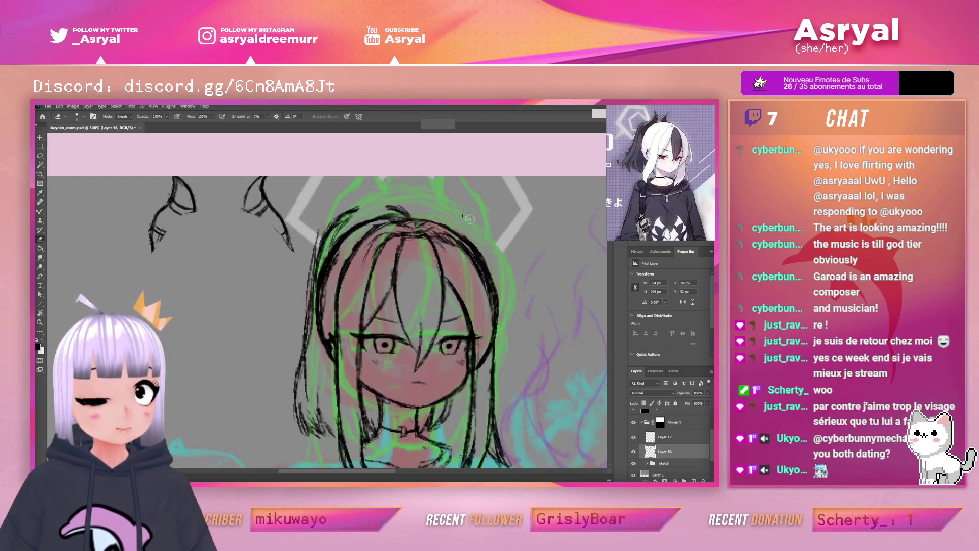
key("b")
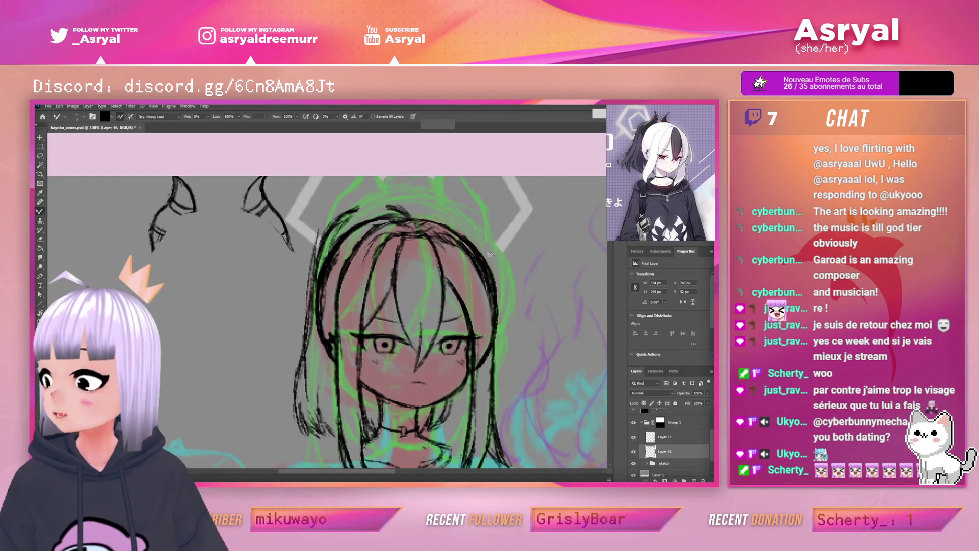
key("e")
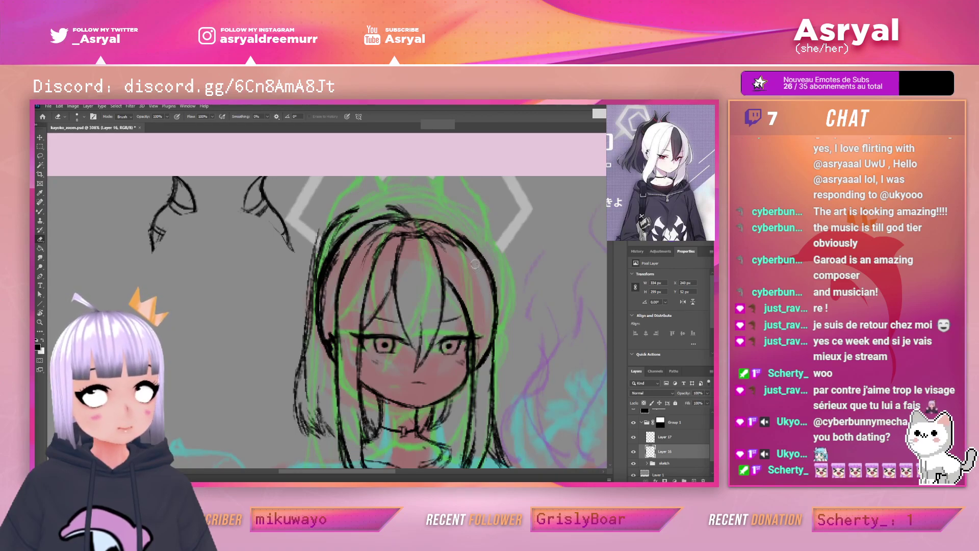
left_click_drag(532, 236, 531, 224)
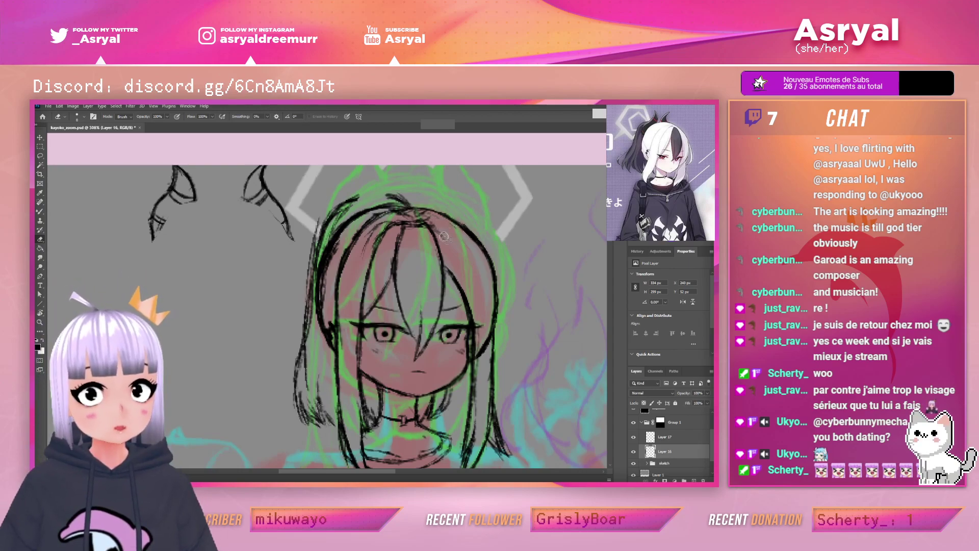
left_click_drag(509, 237, 469, 245)
Try reshaping the upper bang strands near the parting with Liquify, and revert to the history state before it
key("z")
key("b")
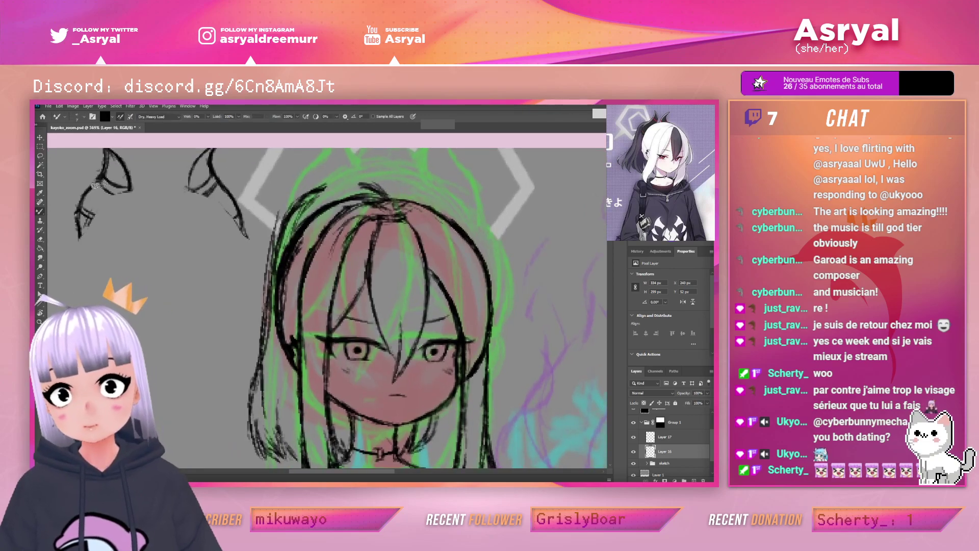
key("l")
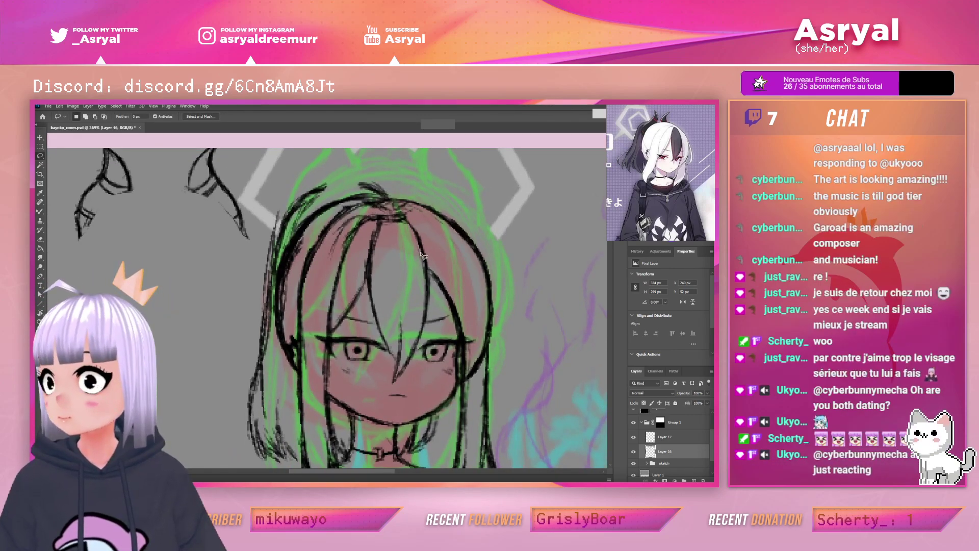
key("b")
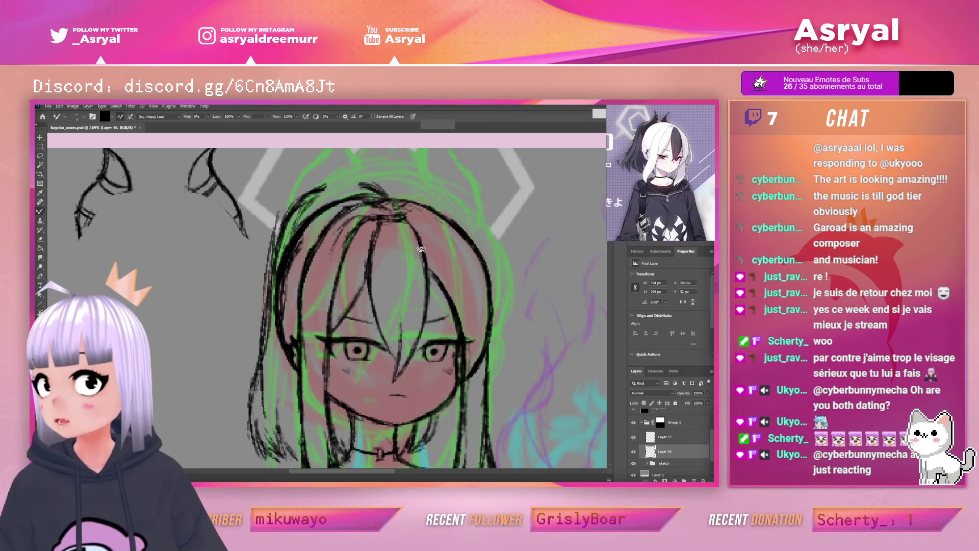
left_click(134, 106)
left_click(152, 173)
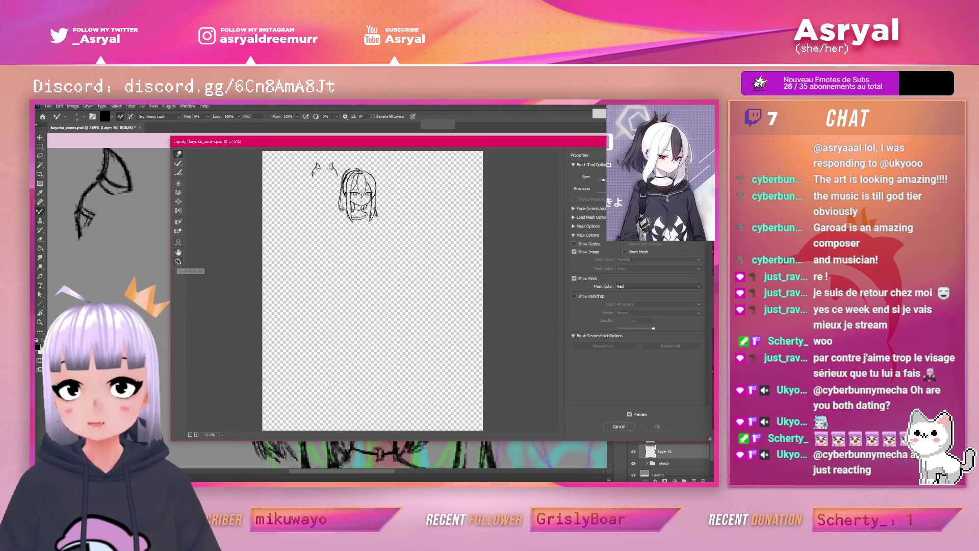
scroll(380, 180, "up", 4)
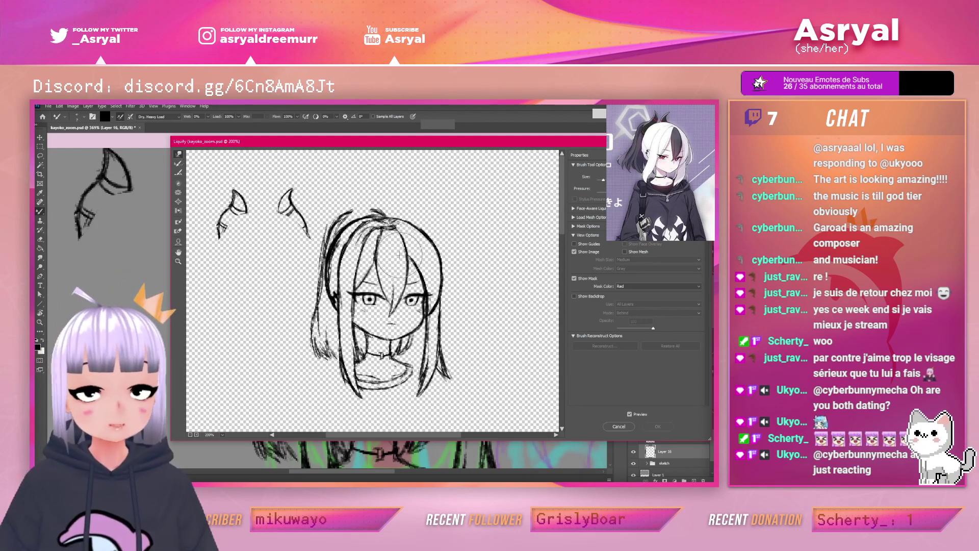
left_click_drag(399, 253, 404, 259)
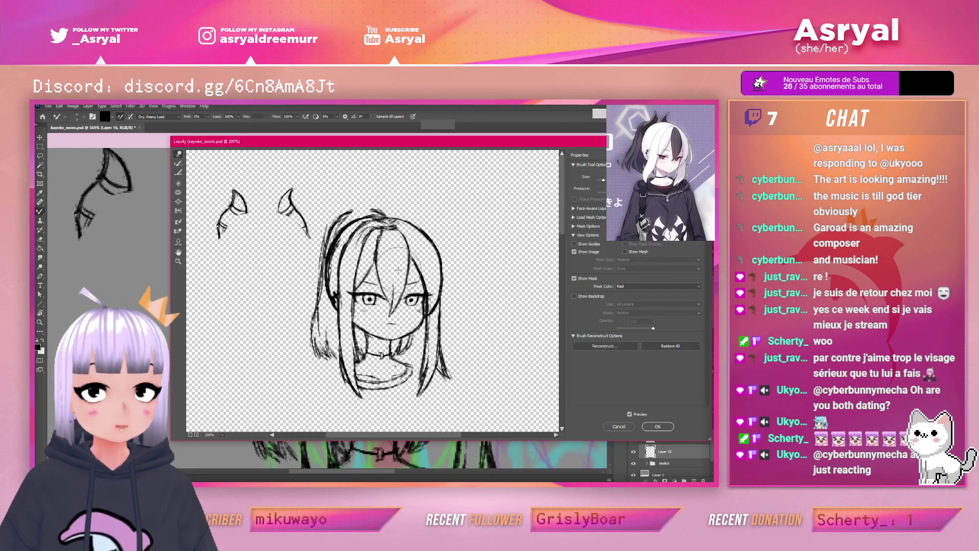
left_click_drag(380, 256, 399, 229)
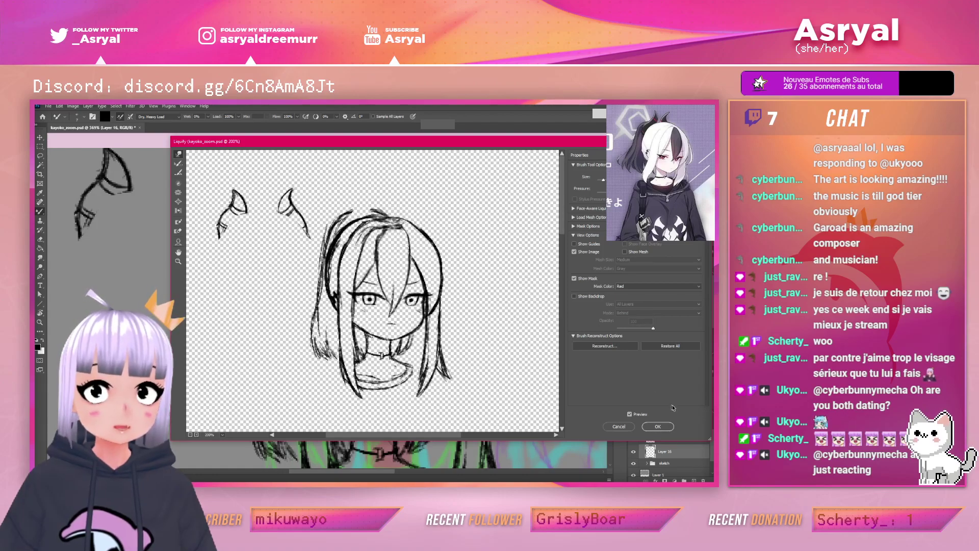
key("Return")
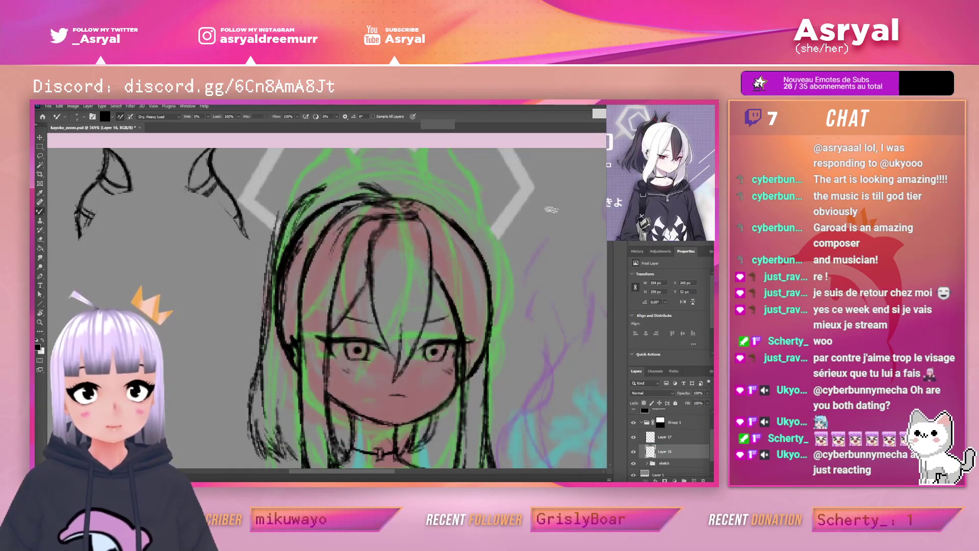
left_click(637, 251)
left_click(669, 345)
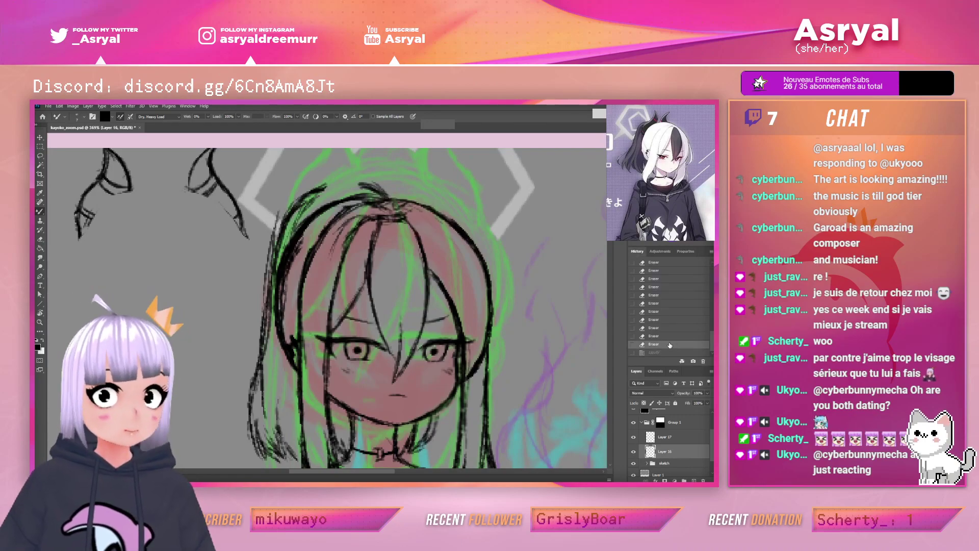
Redraw the right-hand edge of the central bang from the parting down with the Mixer Brush and erase its stray strokes
left_click_drag(533, 292, 526, 289)
left_click_drag(453, 248, 464, 245)
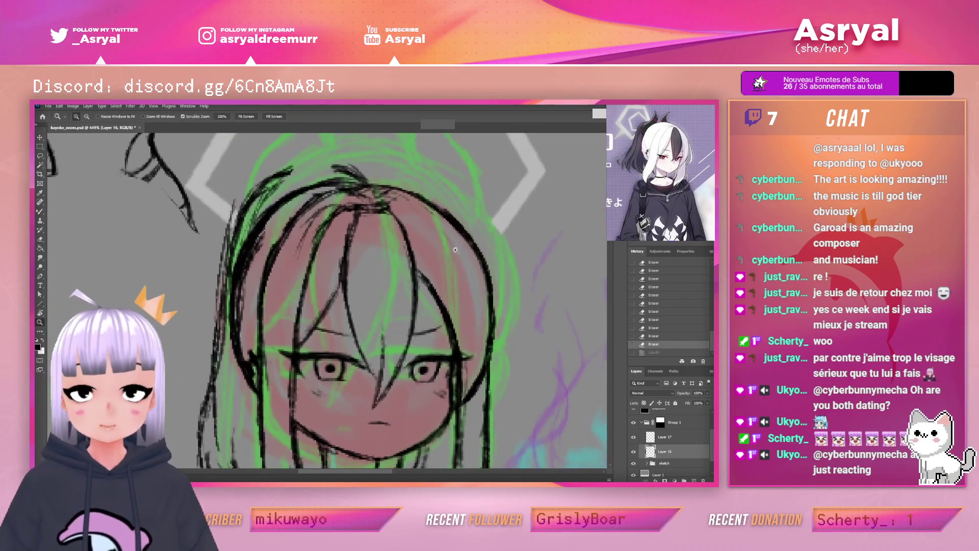
key("b")
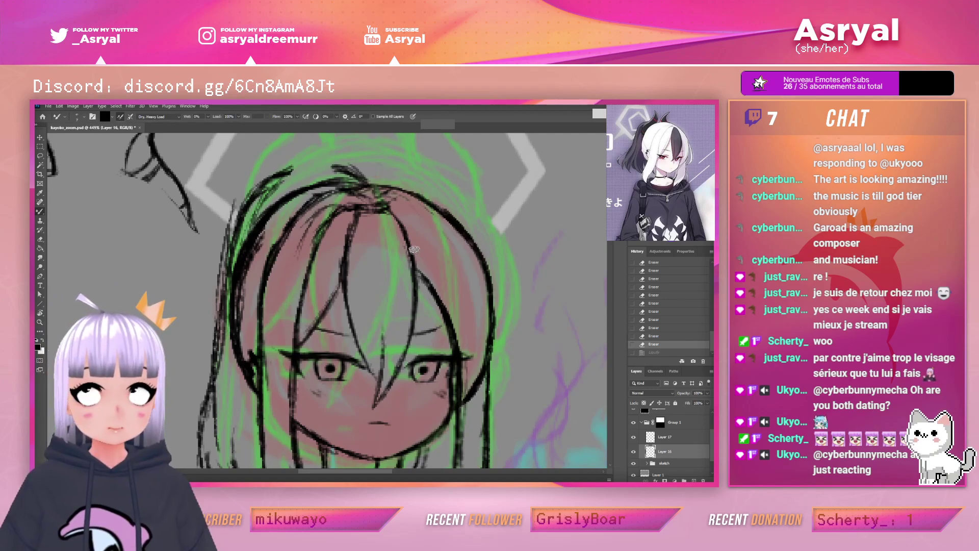
mouse_move(399, 220)
left_mouse_down()
mouse_move(421, 289)
mouse_move(417, 253)
mouse_move(402, 355)
left_mouse_up()
mouse_move(420, 286)
left_mouse_down()
mouse_move(409, 347)
mouse_move(416, 331)
left_mouse_up()
mouse_move(403, 224)
left_mouse_down()
mouse_move(421, 280)
mouse_move(414, 327)
left_mouse_up()
key("e")
mouse_move(433, 288)
left_mouse_down()
mouse_move(424, 286)
mouse_move(468, 260)
left_mouse_up()
Redraw the top of the central bang at the parting with the Mixer Brush and erase the excess lines beneath it
key("b")
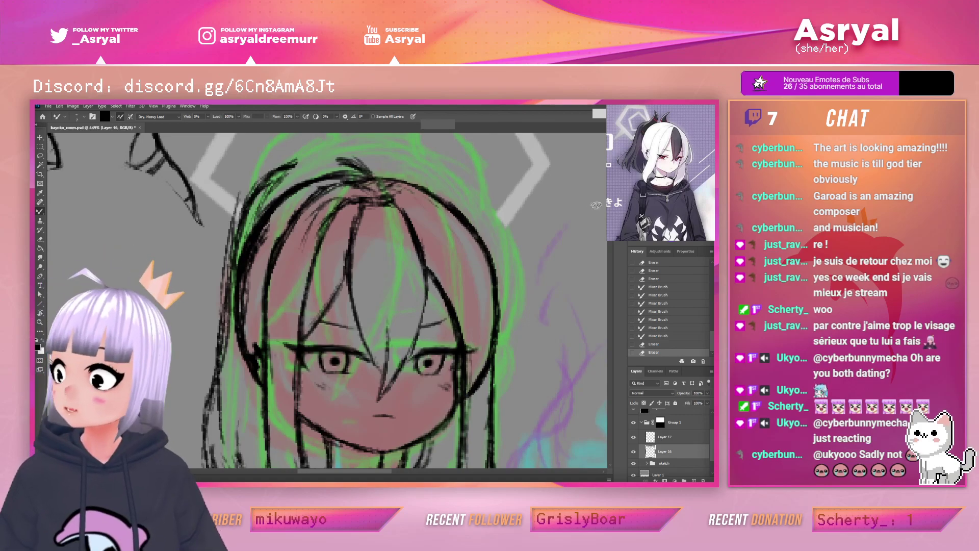
mouse_move(357, 206)
left_mouse_down()
mouse_move(391, 203)
mouse_move(373, 195)
left_mouse_up()
left_click_drag(383, 195, 362, 199)
left_click_drag(363, 202, 353, 209)
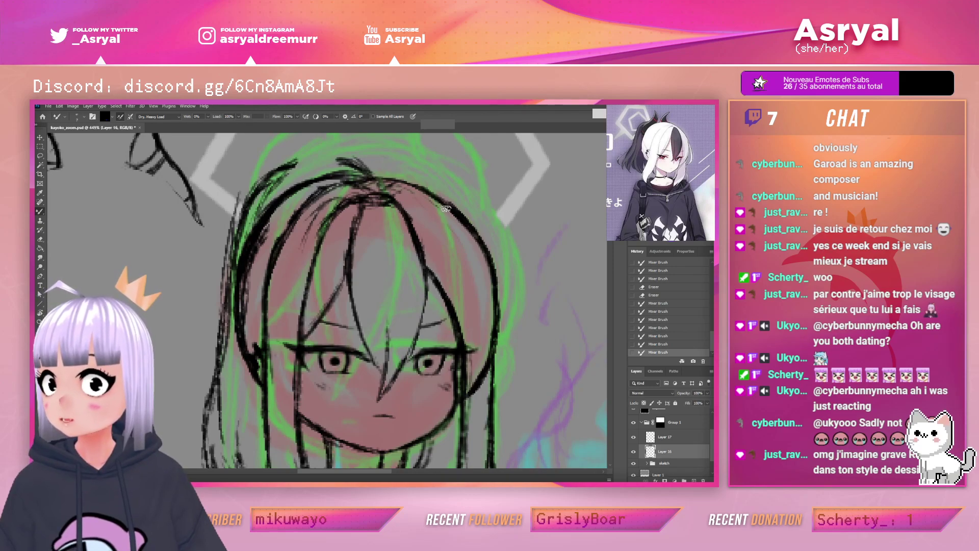
key("e")
left_click_drag(372, 209, 386, 208)
left_click_drag(384, 206, 389, 205)
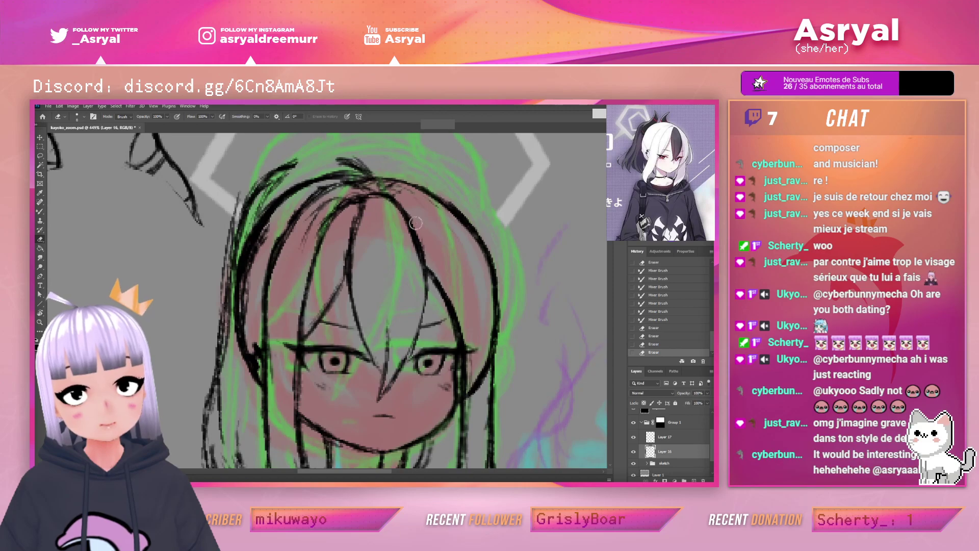
Reinforce the left-hand crown outline up to the parting with Mixer Brush strokes
key("b")
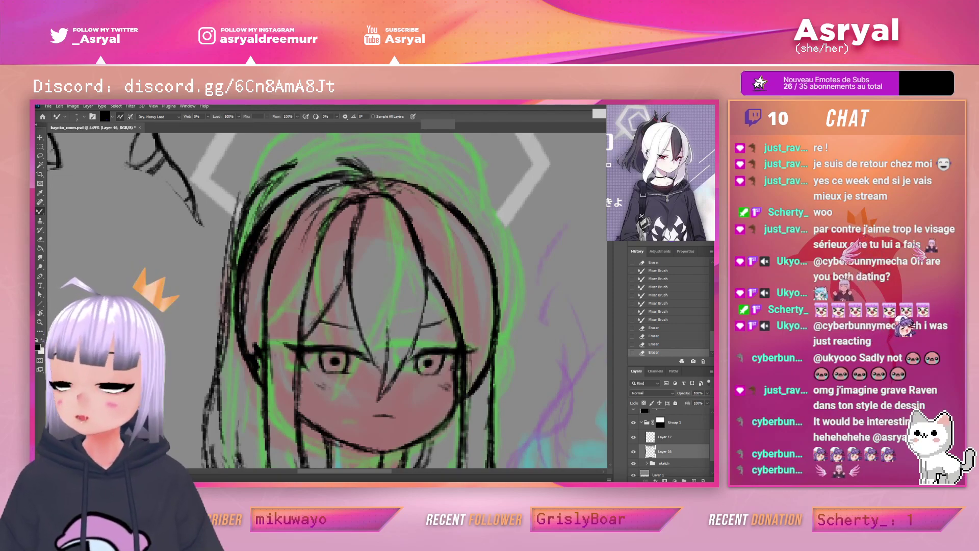
mouse_move(239, 303)
left_mouse_down()
mouse_move(246, 250)
mouse_move(265, 219)
mouse_move(306, 185)
mouse_move(375, 175)
left_mouse_up()
mouse_move(342, 175)
left_mouse_down()
mouse_move(389, 180)
mouse_move(320, 178)
mouse_move(397, 179)
mouse_move(316, 187)
mouse_move(323, 176)
mouse_move(388, 175)
left_mouse_up()
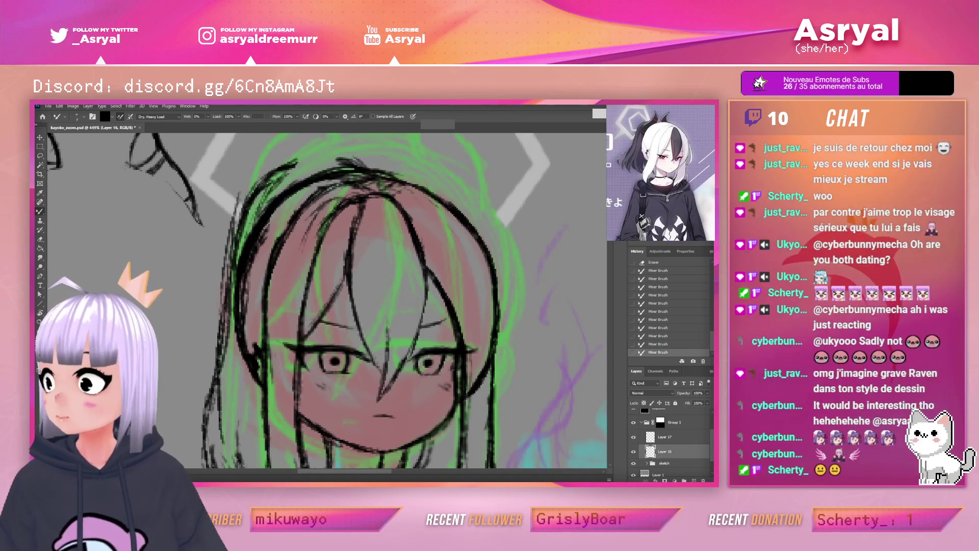
left_click_drag(347, 213, 346, 202)
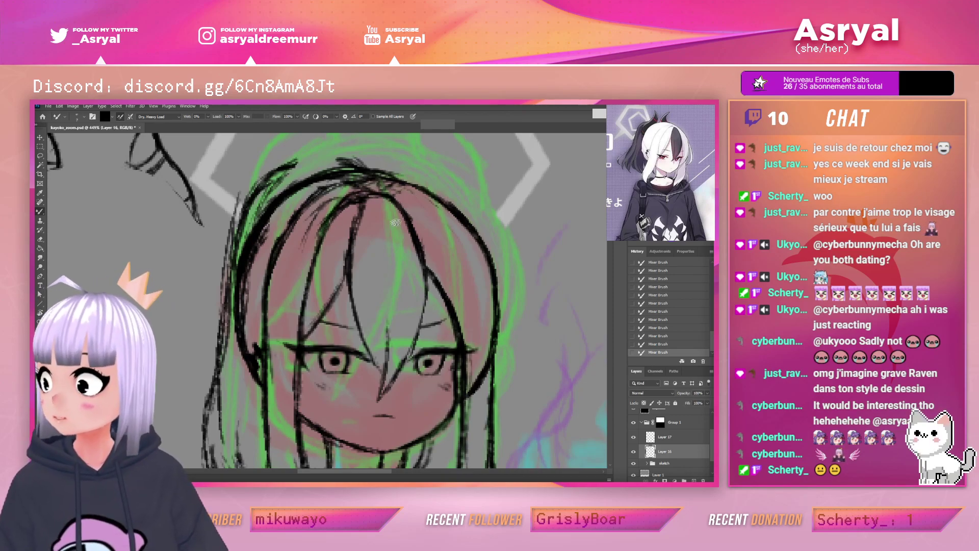
Erase the upper left-hand edge of the central bang and redraw it up to the parting with the Mixer Brush
key("e")
left_click_drag(351, 254, 364, 206)
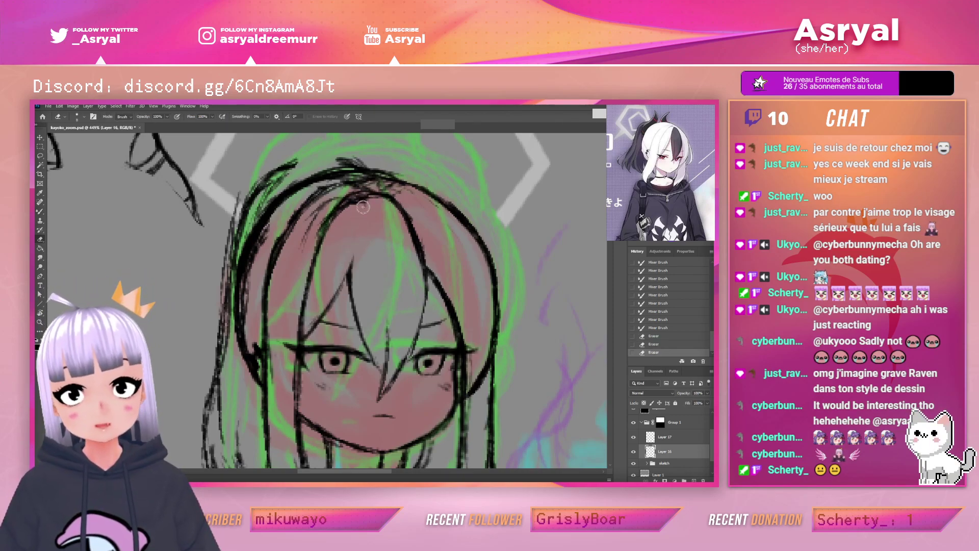
key("b")
left_click_drag(350, 267, 361, 225)
mouse_move(355, 246)
left_mouse_down()
mouse_move(369, 195)
mouse_move(364, 219)
left_mouse_up()
left_click_drag(306, 335, 358, 230)
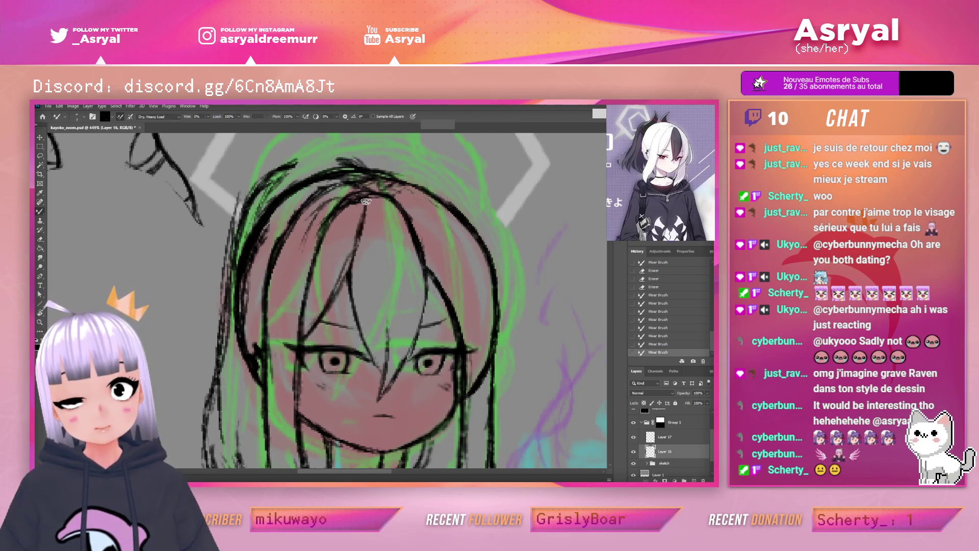
key("ctrl+z")
key("ctrl+z")
left_click_drag(348, 265, 362, 205)
left_click_drag(368, 199, 377, 187)
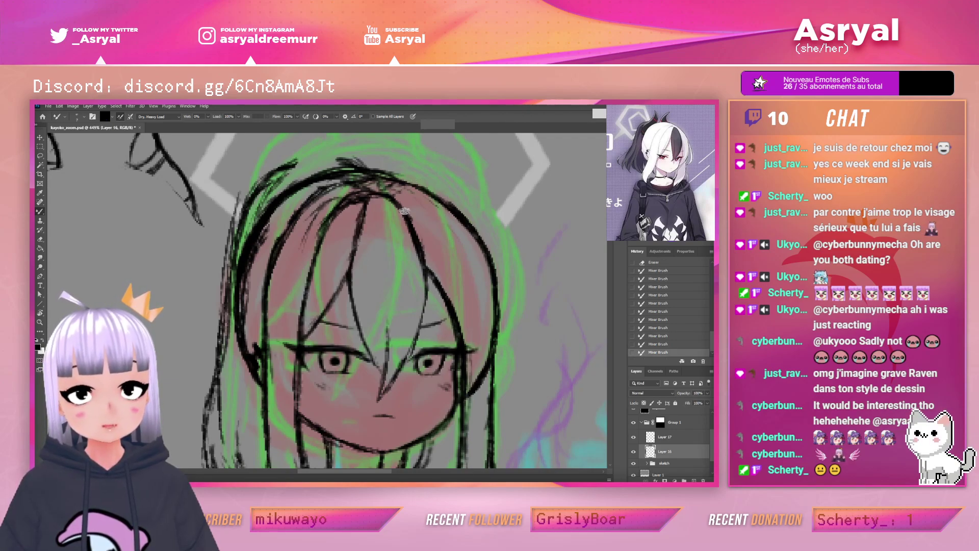
Try sketching a strand from the parting down the right-hand side of the bangs, and undo the strokes
left_click_drag(425, 244, 452, 285)
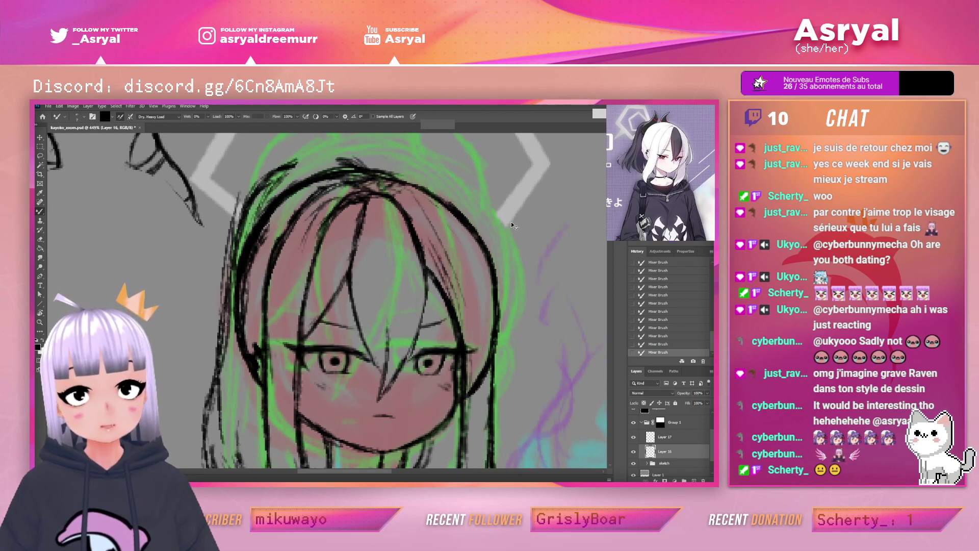
key("ctrl+z")
key("ctrl+z")
key("ctrl+z")
Draw a right-hand side strand from the central bang's edge down past the outer corner of the eye
mouse_move(445, 294)
left_mouse_down()
mouse_move(424, 259)
mouse_move(454, 324)
left_mouse_up()
left_click_drag(430, 257, 469, 352)
left_click_drag(538, 271, 520, 269)
scroll(519, 268, "up", 6)
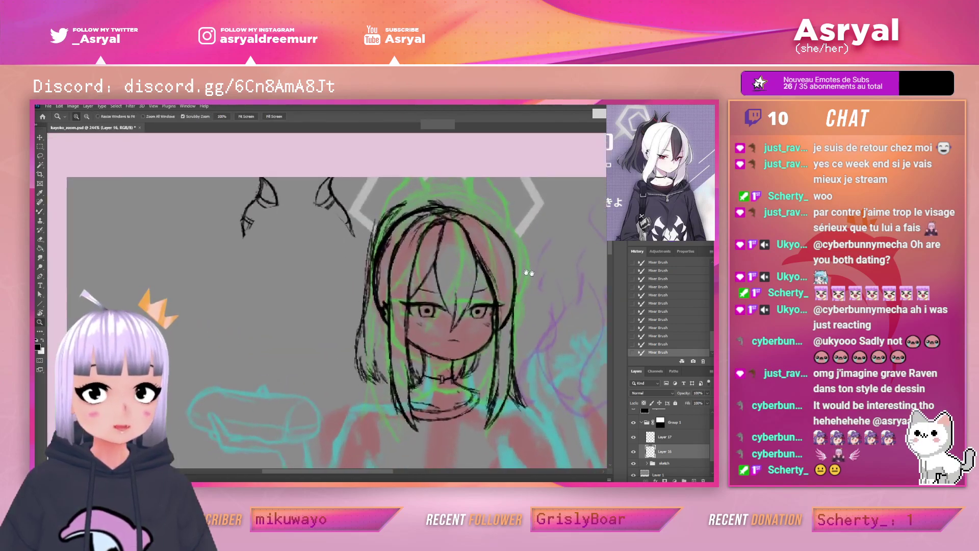
Erase the upper right-hand bang lines near the parting and redraw the strand's upper edge with the Mixer Brush
key("e")
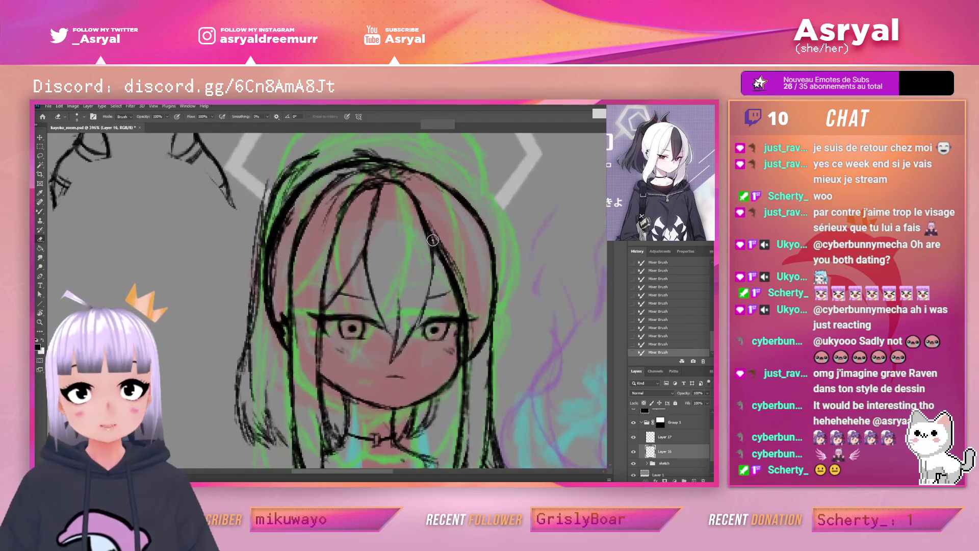
mouse_move(426, 262)
left_mouse_down()
mouse_move(434, 222)
mouse_move(425, 189)
left_mouse_up()
key("b")
mouse_move(433, 242)
left_mouse_down()
mouse_move(361, 196)
mouse_move(395, 169)
mouse_move(391, 181)
mouse_move(355, 179)
mouse_move(385, 167)
mouse_move(390, 177)
mouse_move(352, 188)
mouse_move(403, 176)
left_mouse_up()
key("e")
mouse_move(397, 175)
left_mouse_down()
mouse_move(353, 187)
mouse_move(413, 177)
mouse_move(386, 178)
left_mouse_up()
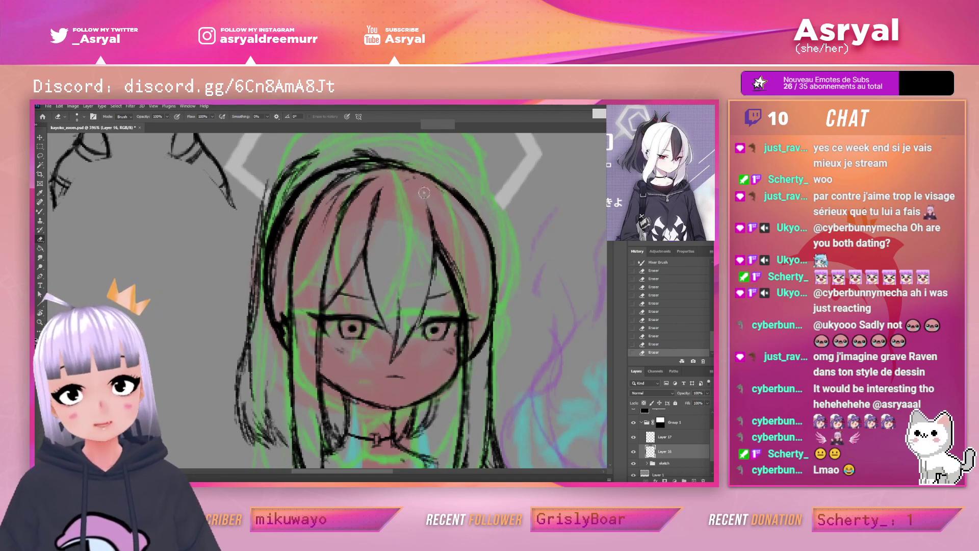
key("b")
left_click_drag(429, 214, 439, 237)
left_click_drag(438, 252, 449, 269)
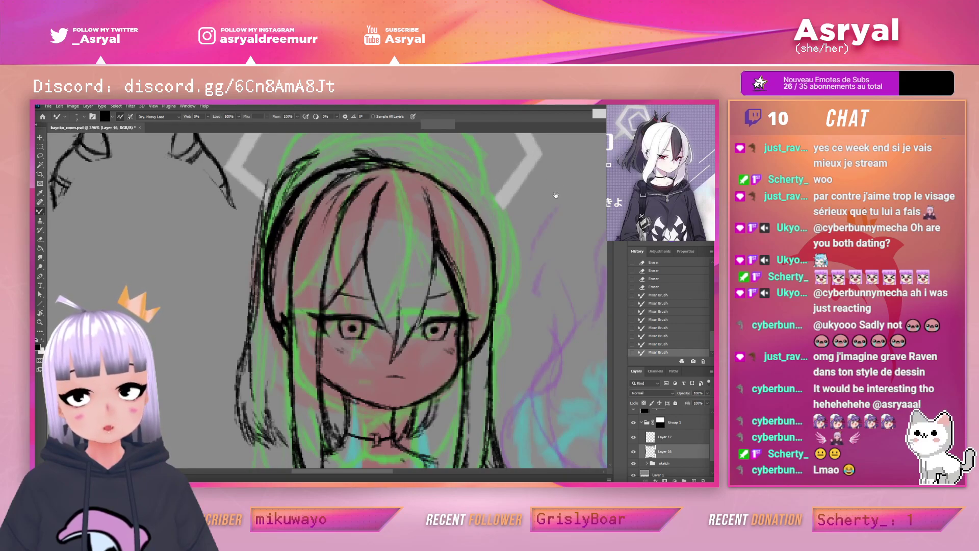
left_click_drag(556, 201, 567, 194)
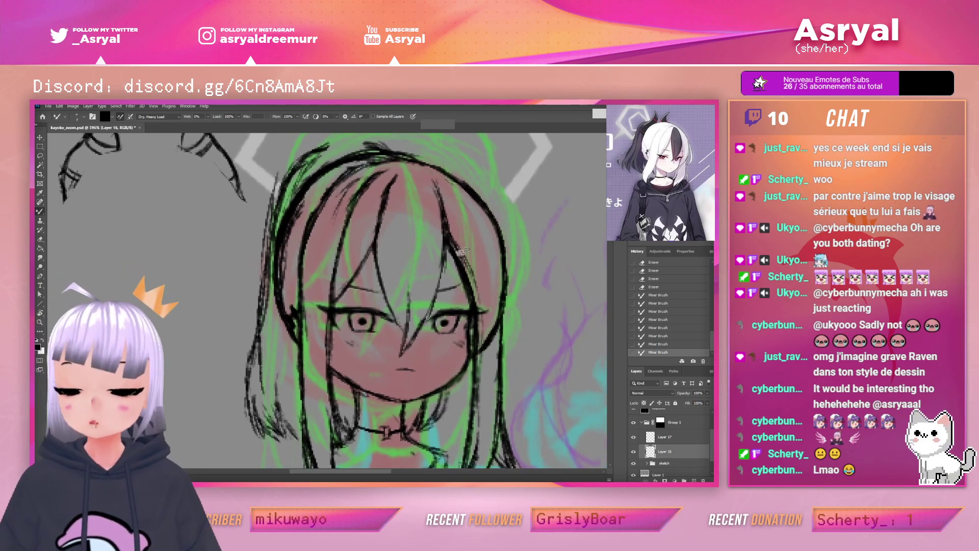
Erase the lower part of the right-hand side strand and redraw it curving down beside the eye
key("e")
mouse_move(462, 293)
left_mouse_down()
mouse_move(452, 260)
mouse_move(468, 308)
mouse_move(448, 246)
mouse_move(460, 274)
left_mouse_up()
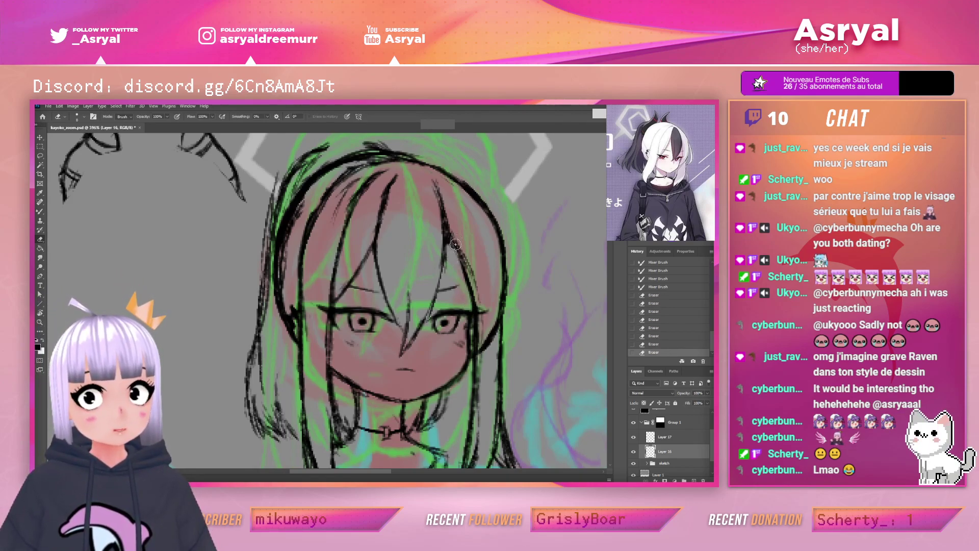
key("b")
left_click_drag(446, 260, 426, 314)
mouse_move(448, 240)
left_mouse_down()
mouse_move(422, 317)
mouse_move(467, 301)
left_mouse_up()
left_click_drag(450, 236, 474, 301)
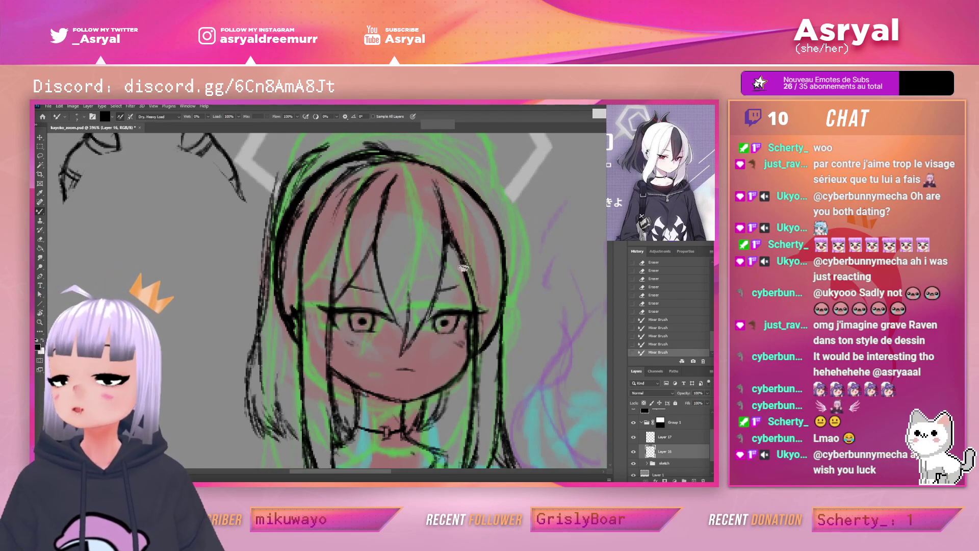
left_click_drag(457, 241, 484, 350)
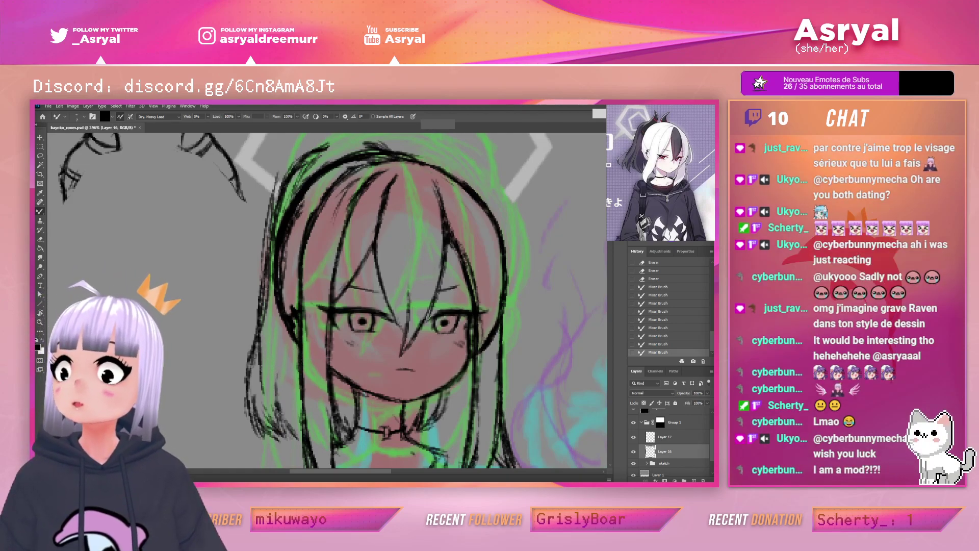
Darken the outer contour of the left-hand hair and redraw the raised hair outline above the crown with the Mixer Brush
mouse_move(264, 431)
left_mouse_down()
mouse_move(252, 393)
mouse_move(257, 303)
left_mouse_up()
left_click_drag(246, 358, 277, 195)
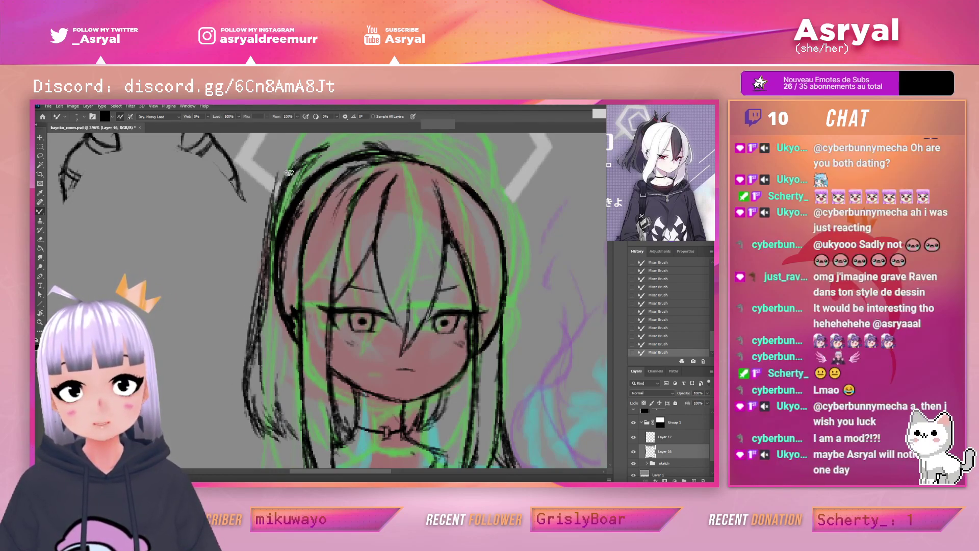
left_click_drag(347, 172, 375, 196)
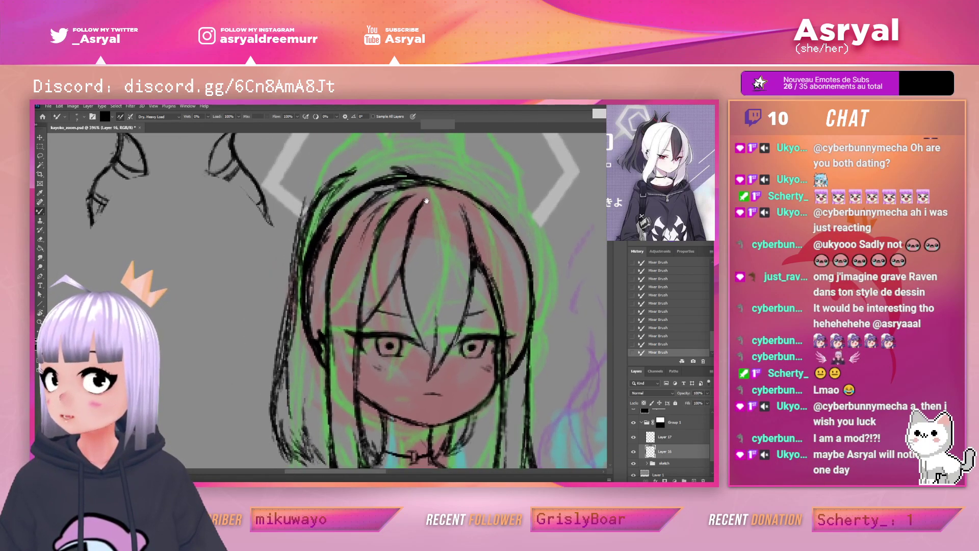
mouse_move(380, 161)
left_mouse_down()
mouse_move(331, 188)
mouse_move(393, 164)
mouse_move(405, 172)
mouse_move(358, 174)
left_mouse_up()
mouse_move(552, 252)
left_mouse_down()
mouse_move(527, 218)
mouse_move(530, 265)
left_mouse_up()
left_click_drag(418, 198, 436, 206)
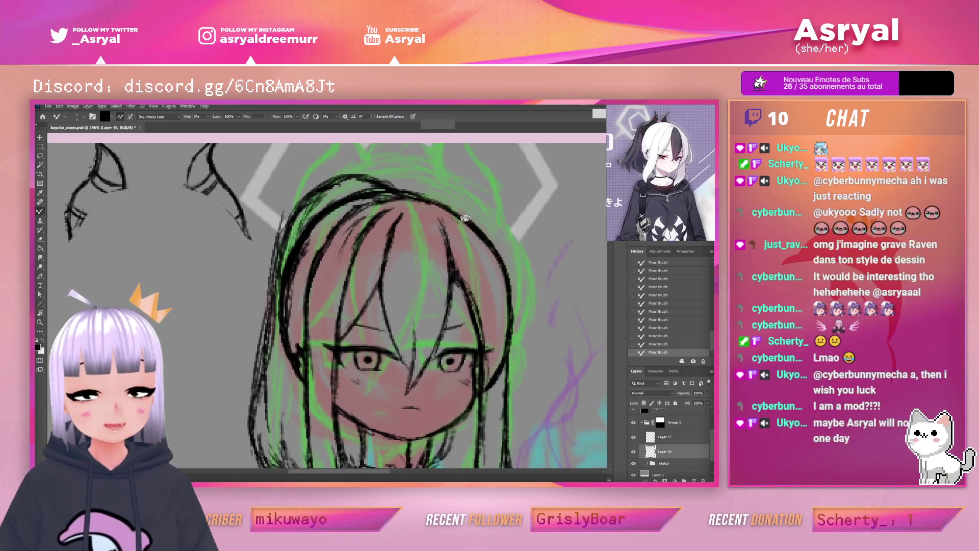
Erase the sketchy strokes inside the left-hand crown and retouch the crown line with the Mixer Brush
key("e")
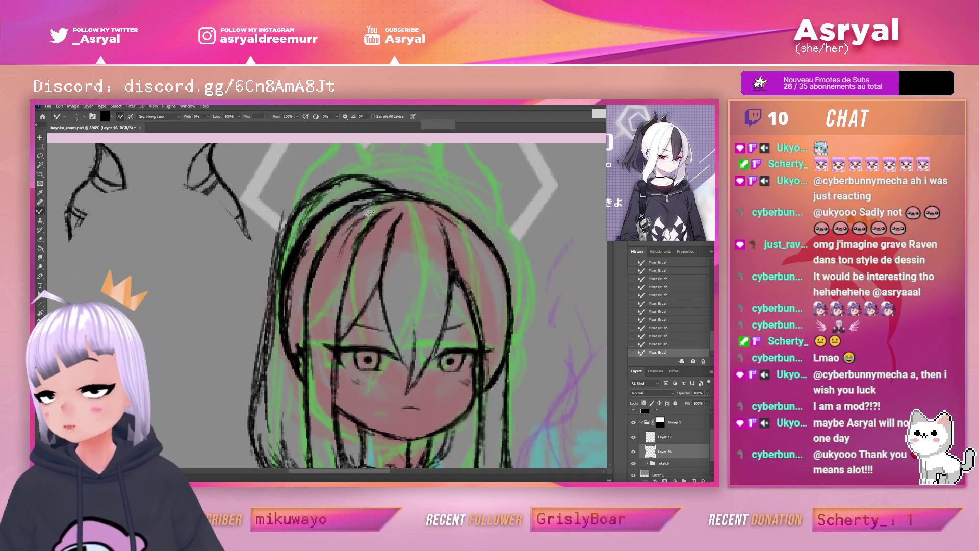
mouse_move(302, 293)
left_mouse_down()
mouse_move(309, 261)
mouse_move(336, 224)
mouse_move(332, 250)
left_mouse_up()
left_click_drag(340, 232, 336, 238)
mouse_move(344, 230)
left_mouse_down()
mouse_move(334, 260)
mouse_move(327, 247)
left_mouse_up()
key("b")
key("b")
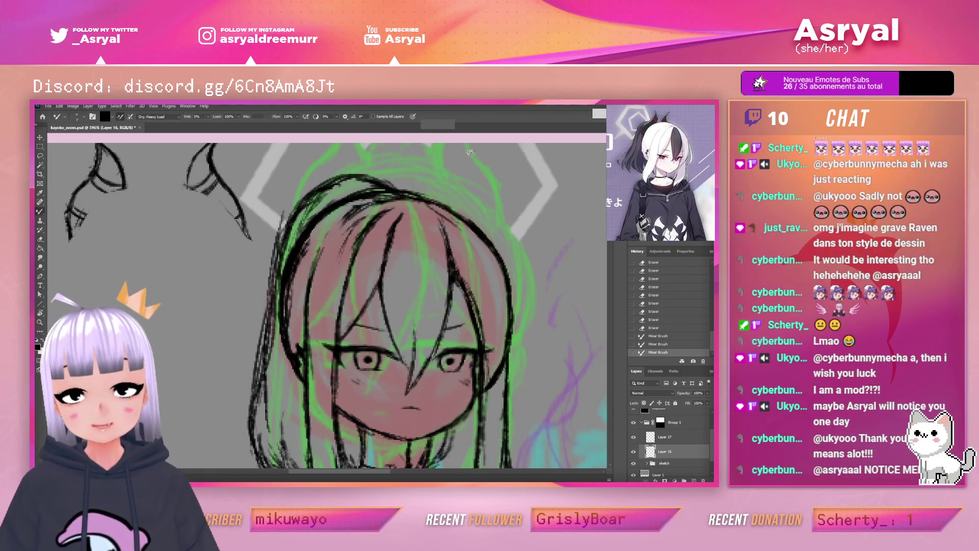
Erase the excess strokes along the inside of the crown outline, from the left-hand bangs across the parting
key("e")
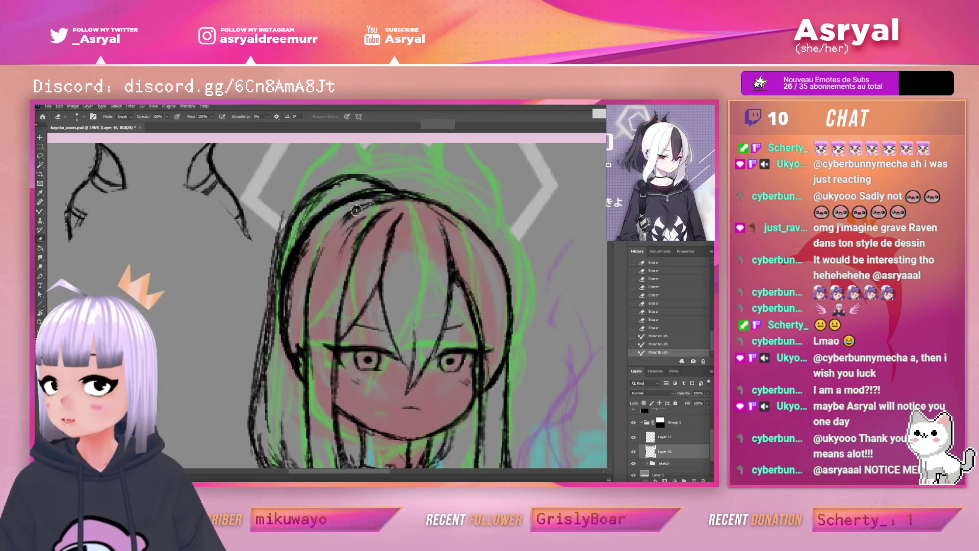
left_click_drag(338, 252, 400, 193)
mouse_move(347, 224)
left_mouse_down()
mouse_move(405, 193)
mouse_move(344, 218)
left_mouse_up()
mouse_move(337, 230)
left_mouse_down()
mouse_move(388, 198)
mouse_move(418, 196)
left_mouse_up()
mouse_move(410, 202)
left_mouse_down()
mouse_move(389, 208)
mouse_move(433, 208)
mouse_move(374, 205)
mouse_move(456, 227)
left_mouse_up()
Redraw the outer edge of the left-hand bangs from beside the eye up toward the crown with the Mixer Brush
key("b")
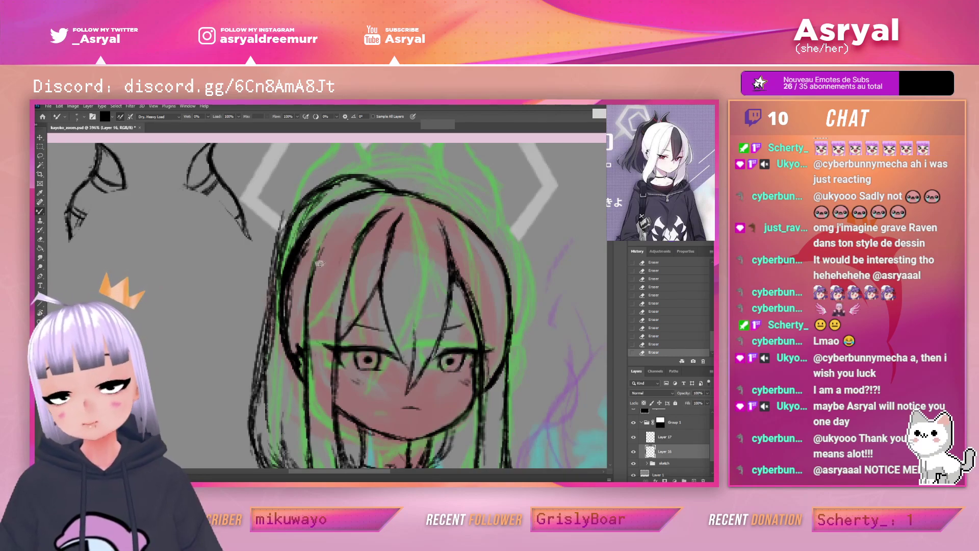
left_click_drag(312, 327, 308, 349)
left_click_drag(321, 249, 310, 323)
mouse_move(317, 283)
left_mouse_down()
mouse_move(366, 210)
mouse_move(321, 259)
mouse_move(338, 232)
left_mouse_up()
left_click_drag(327, 257, 345, 229)
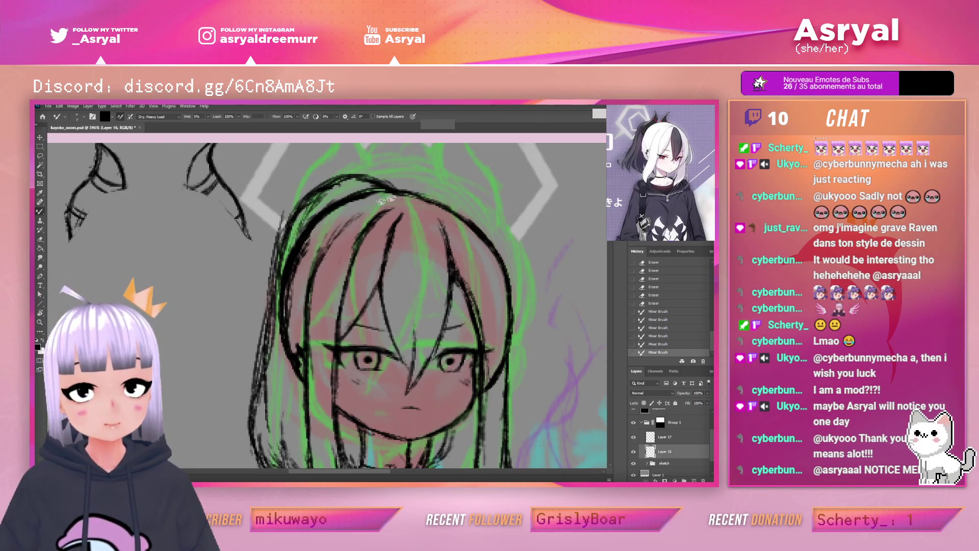
Draw the strand lines converging at the parting and extend the left-hand bang contour up to meet them
mouse_move(374, 191)
left_mouse_down()
mouse_move(405, 194)
mouse_move(384, 216)
mouse_move(395, 230)
left_mouse_up()
left_click_drag(406, 208, 381, 277)
left_click_drag(346, 235, 391, 200)
left_click_drag(309, 276, 360, 212)
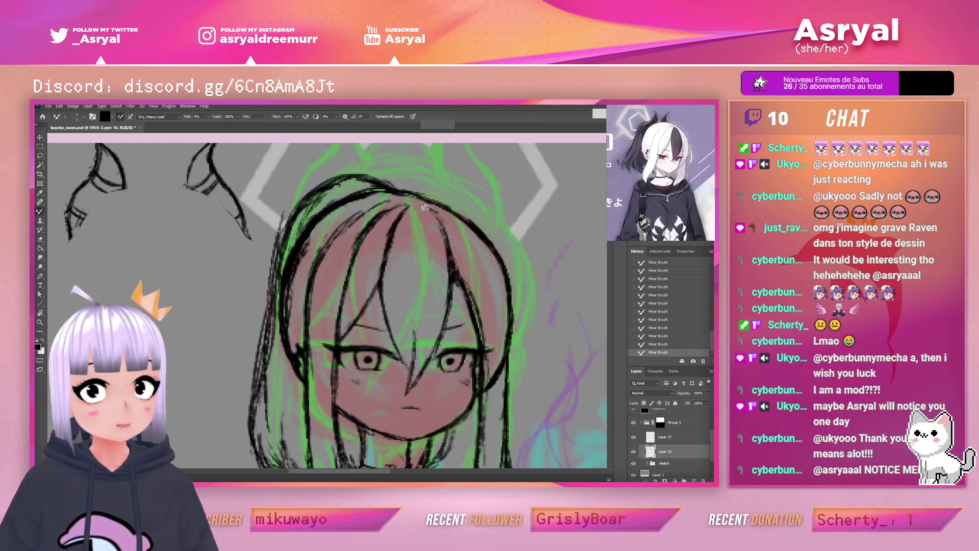
Fill the central bang with diagonal black hatching using the Mixer Brush
left_click_drag(410, 386, 450, 285)
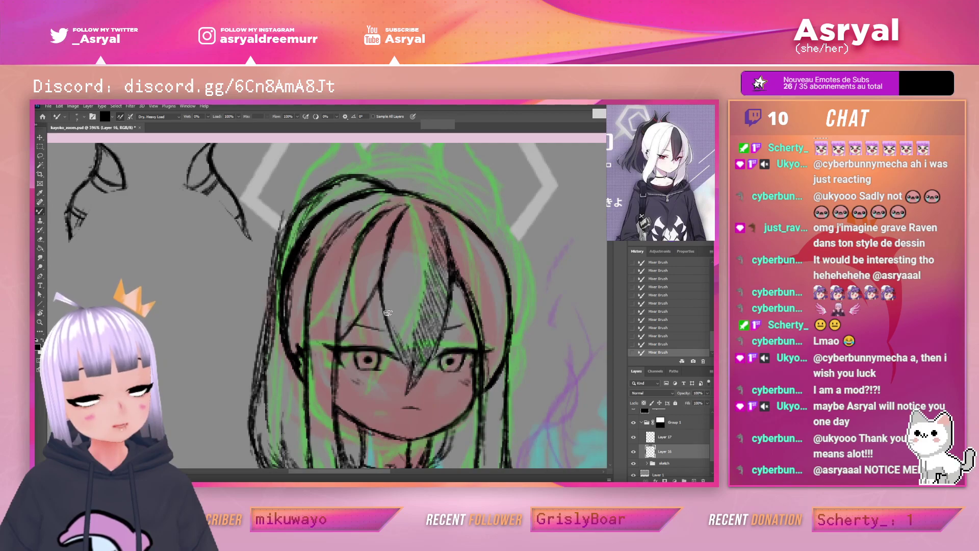
mouse_move(386, 286)
left_mouse_down()
mouse_move(419, 322)
mouse_move(403, 275)
mouse_move(423, 263)
mouse_move(410, 225)
mouse_move(425, 205)
left_mouse_up()
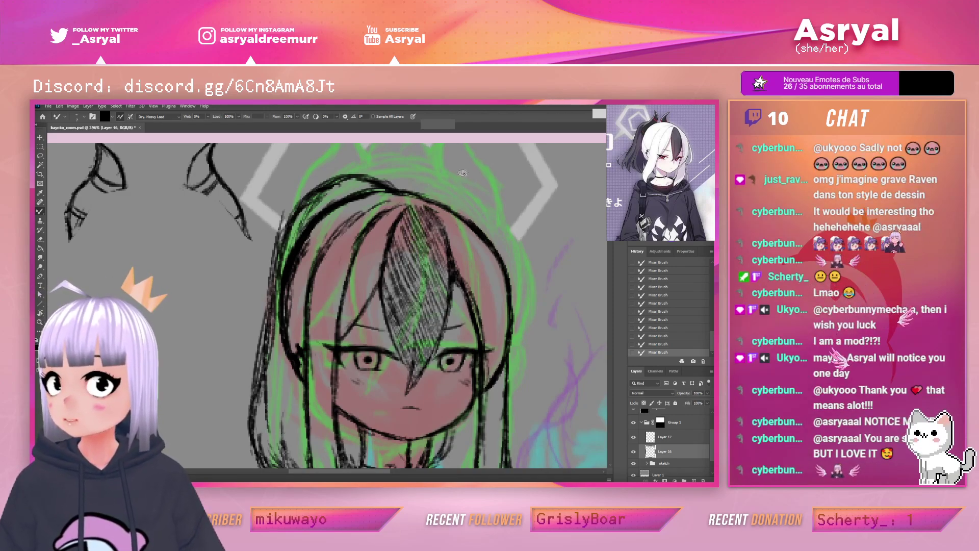
Try a cross-hatching pass over the central bang, and undo it
mouse_move(416, 209)
left_mouse_down()
mouse_move(427, 213)
mouse_move(410, 236)
mouse_move(428, 267)
mouse_move(413, 272)
mouse_move(412, 334)
left_mouse_up()
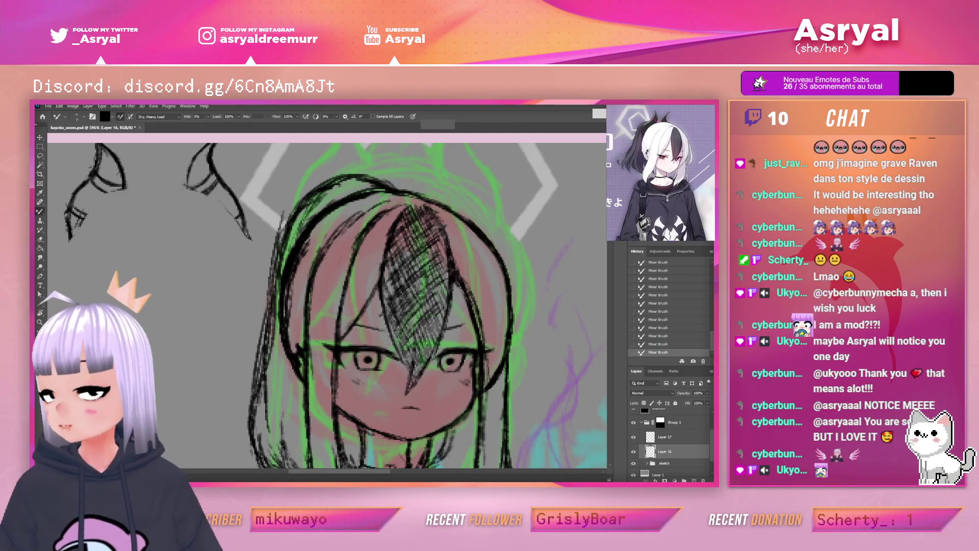
key("ctrl+z")
mouse_move(407, 255)
left_mouse_down()
mouse_move(397, 231)
mouse_move(404, 234)
left_mouse_up()
Cross-hatch the central bang with the canvas rotated sideways, and reset the canvas rotation to upright
key("r")
left_click_drag(425, 280, 358, 167)
left_click_drag(470, 216, 451, 190)
key("space")
mouse_move(474, 223)
left_mouse_down()
mouse_move(455, 216)
mouse_move(482, 217)
mouse_move(450, 240)
mouse_move(463, 260)
left_mouse_up()
key("b")
key("space")
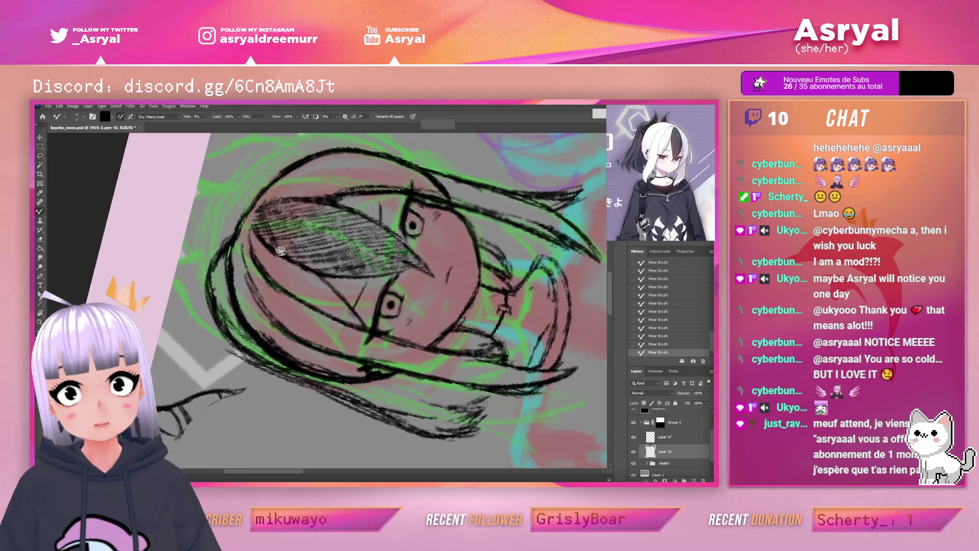
mouse_move(284, 213)
left_mouse_down()
mouse_move(325, 200)
mouse_move(360, 217)
left_mouse_up()
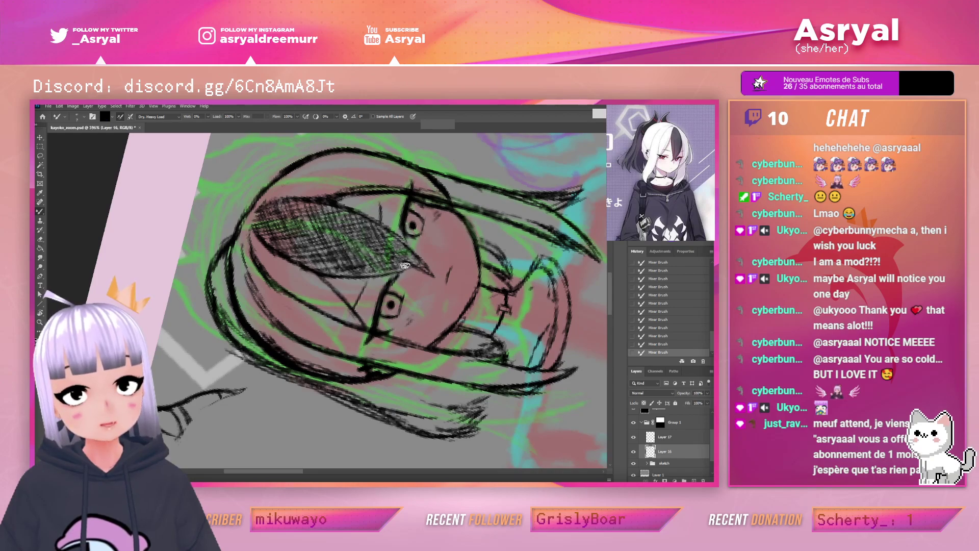
key("r")
left_click(135, 116)
key("b")
left_click_drag(474, 262, 472, 240)
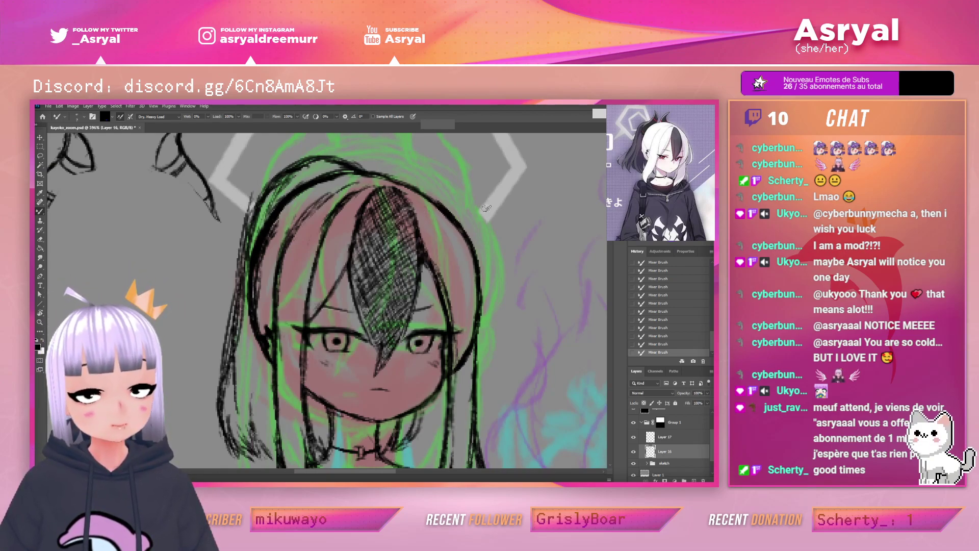
Lasso the spare right-hand horn drawn beside the head, move it onto the right side of the crown, and deselect it
left_click_drag(480, 248, 539, 213)
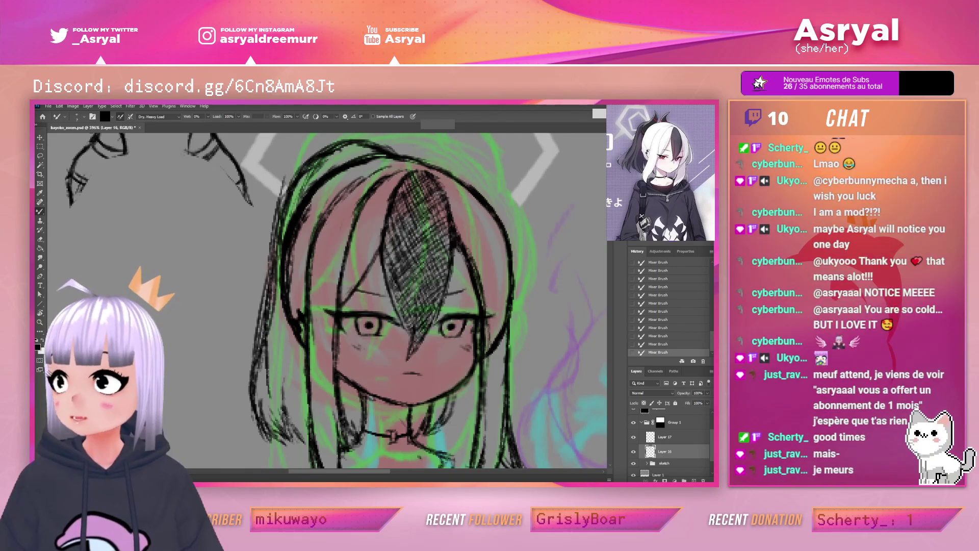
mouse_move(520, 273)
left_mouse_down()
mouse_move(541, 226)
mouse_move(526, 286)
left_mouse_up()
key("l")
mouse_move(189, 165)
left_mouse_down()
mouse_move(176, 214)
mouse_move(204, 286)
mouse_move(230, 304)
mouse_move(274, 237)
left_mouse_up()
key("v")
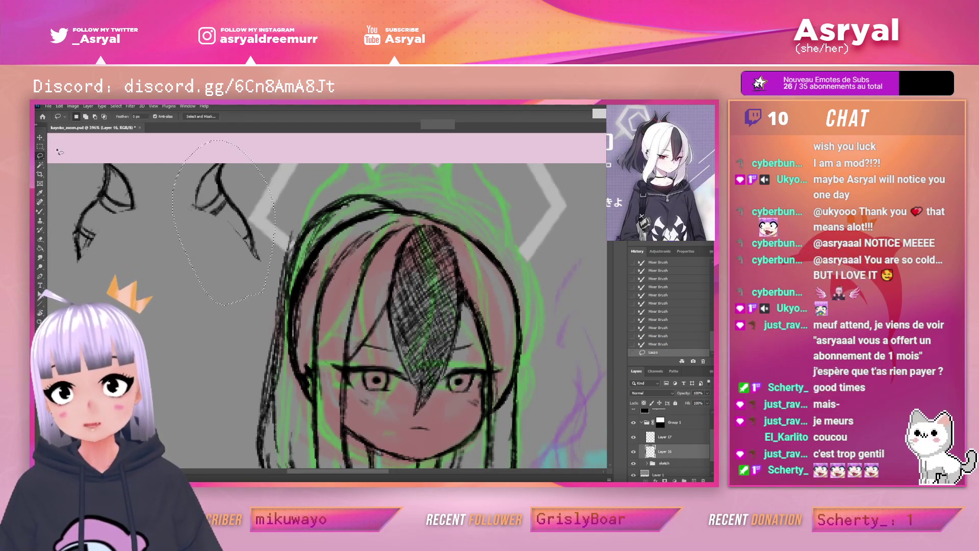
left_click_drag(244, 206, 459, 208)
key("ctrl+d")
Erase the surplus lines beneath the right horn where it overlaps the top of the head
key("b")
key("e")
left_click_drag(451, 232, 479, 275)
mouse_move(454, 237)
left_mouse_down()
mouse_move(482, 264)
mouse_move(469, 247)
left_mouse_up()
left_click_drag(461, 239, 493, 296)
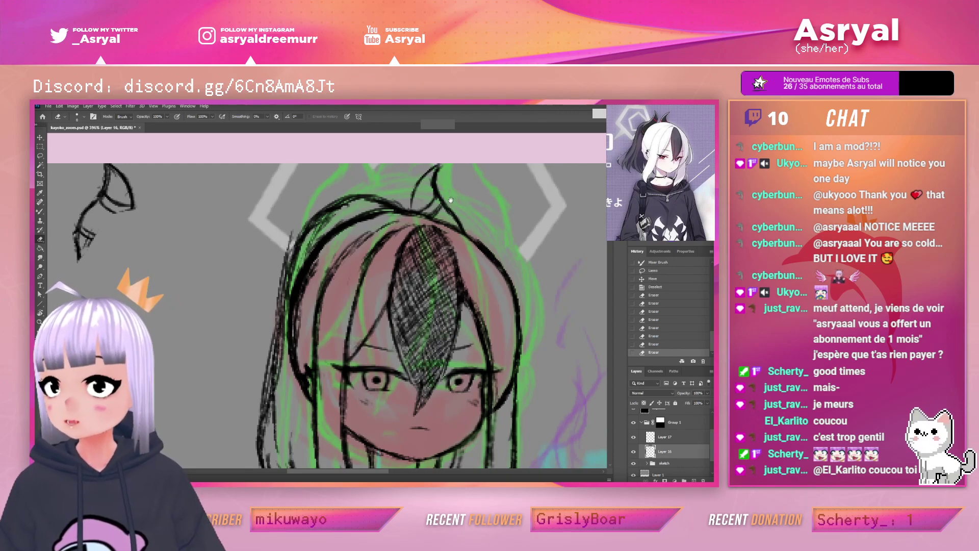
Erase the band marks below the spare left horn and redraw its lower line as a clean curve
left_click_drag(85, 242, 99, 240)
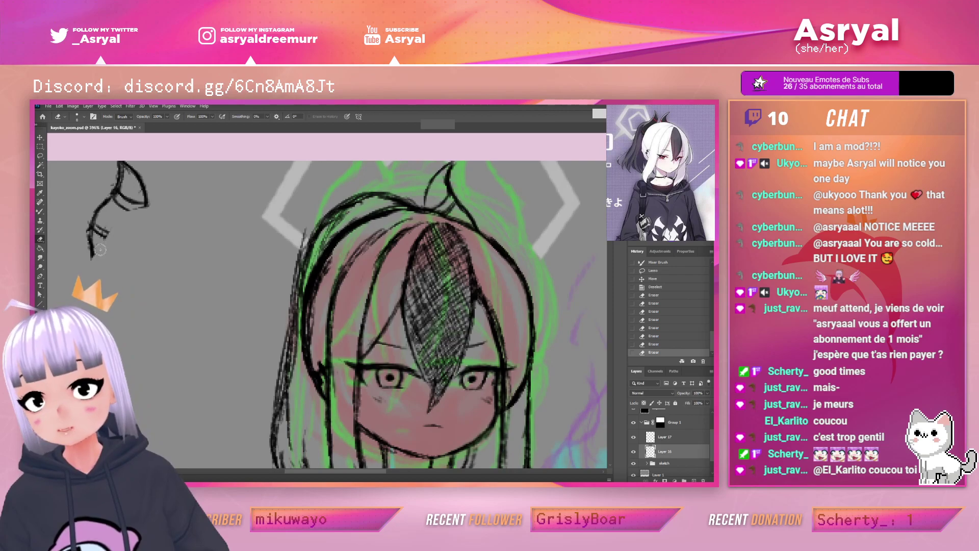
key("b")
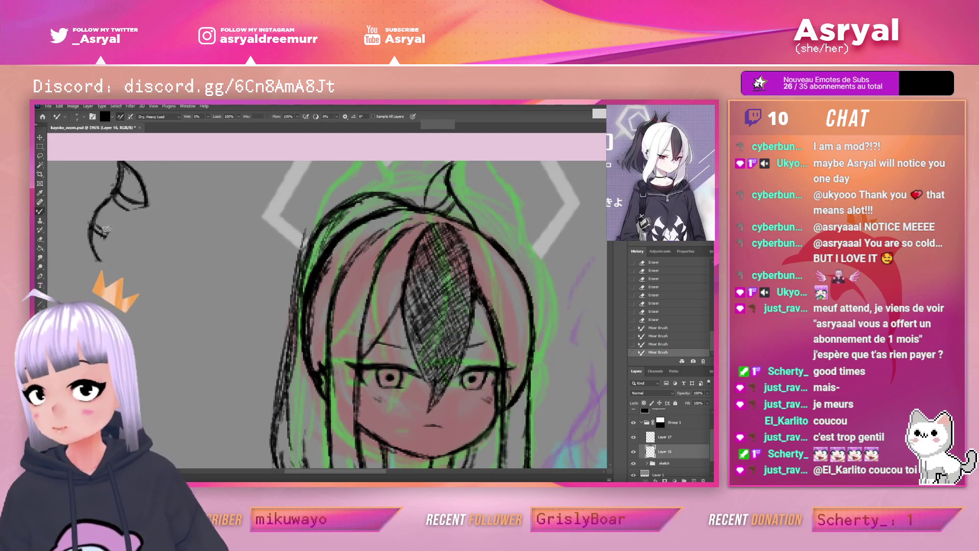
key("e")
mouse_move(109, 231)
left_mouse_down()
mouse_move(101, 225)
mouse_move(120, 206)
mouse_move(107, 236)
mouse_move(119, 246)
left_mouse_up()
key("b")
mouse_move(94, 229)
left_mouse_down()
mouse_move(117, 246)
mouse_move(109, 237)
left_mouse_up()
mouse_move(94, 230)
left_mouse_down()
mouse_move(113, 243)
mouse_move(101, 216)
mouse_move(99, 227)
left_mouse_up()
key("e")
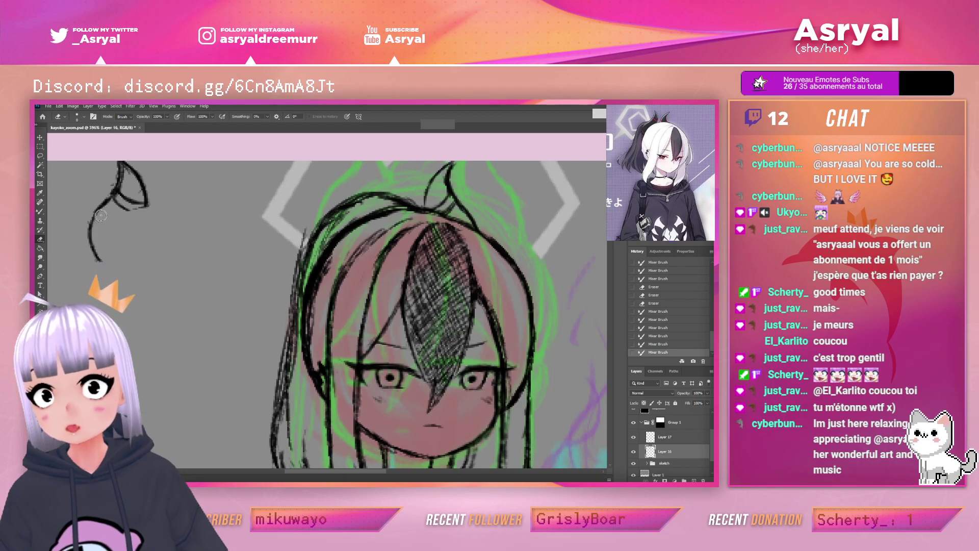
key("b")
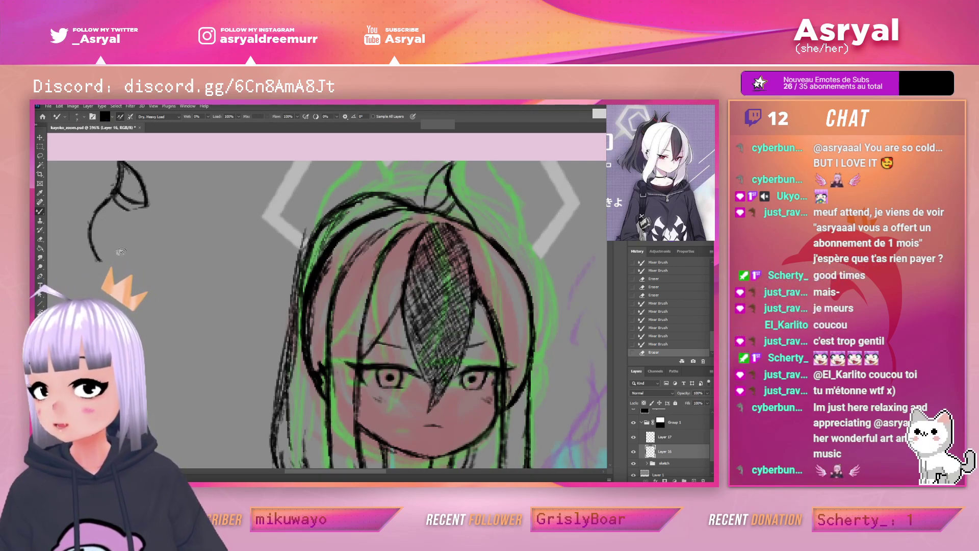
Try extra strokes at the lower end and top of the left horn's curve, and step back through them
left_click_drag(91, 240, 115, 260)
left_click_drag(116, 191, 109, 199)
key("ctrl+z")
key("ctrl+z")
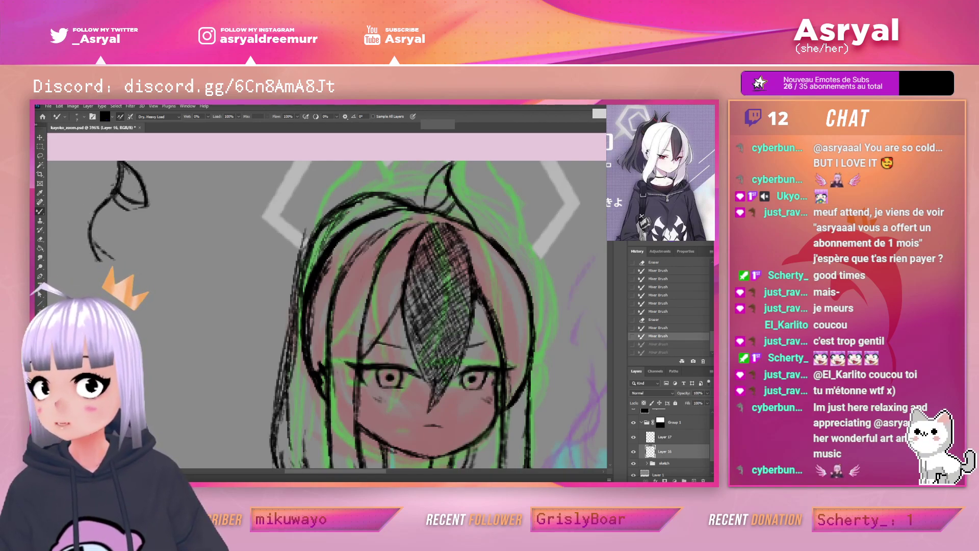
key("ctrl+z")
key("ctrl+z")
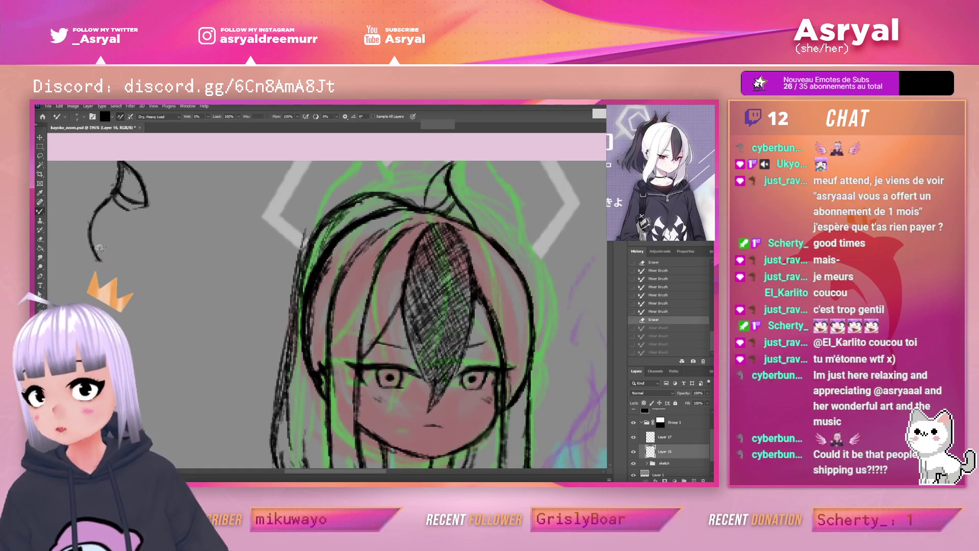
key("ctrl+shift+z")
key("ctrl+shift+z")
key("ctrl+shift+z")
key("ctrl+shift+z")
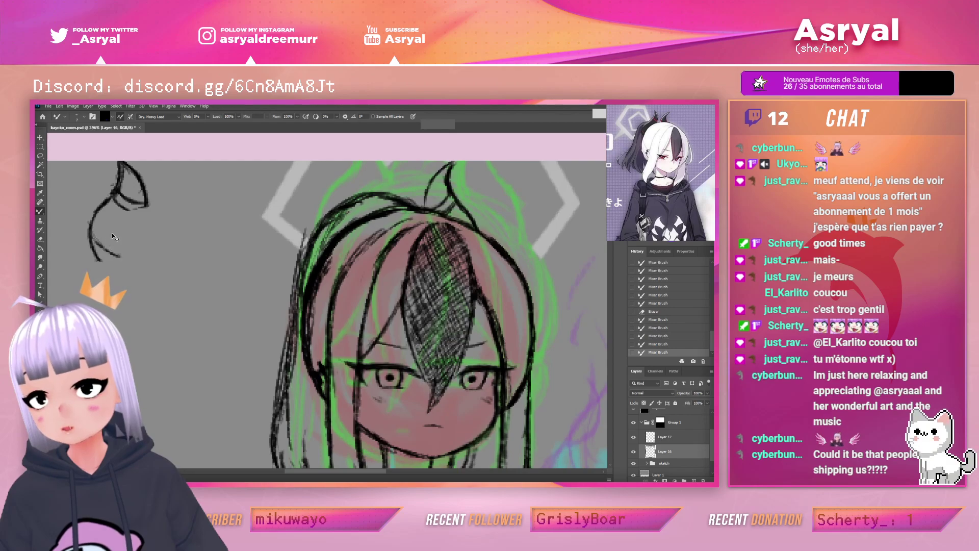
key("ctrl+z")
key("ctrl+z")
key("ctrl+z")
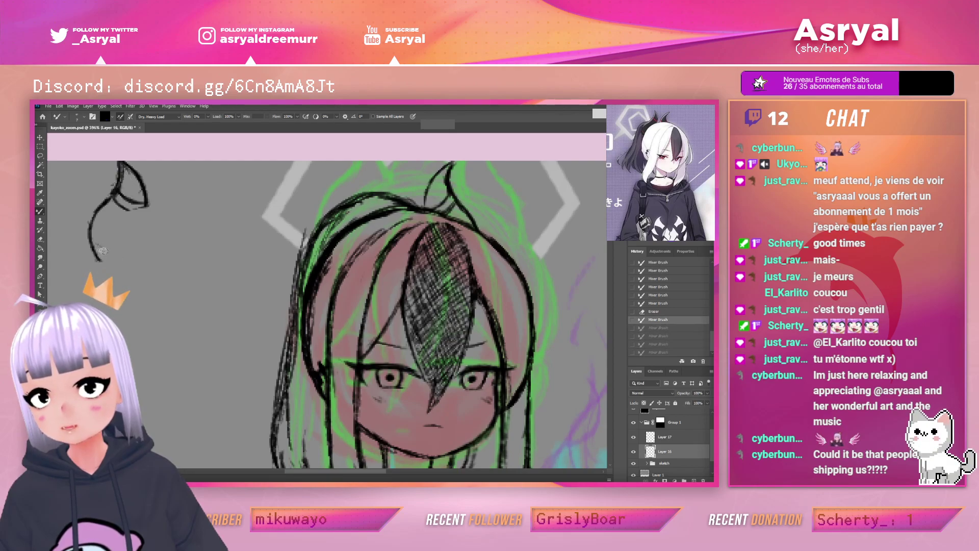
Draw short tapering strands at the lower end of the left horn's curve and erase the excess ends
mouse_move(92, 236)
left_mouse_down()
mouse_move(110, 255)
mouse_move(94, 240)
left_mouse_up()
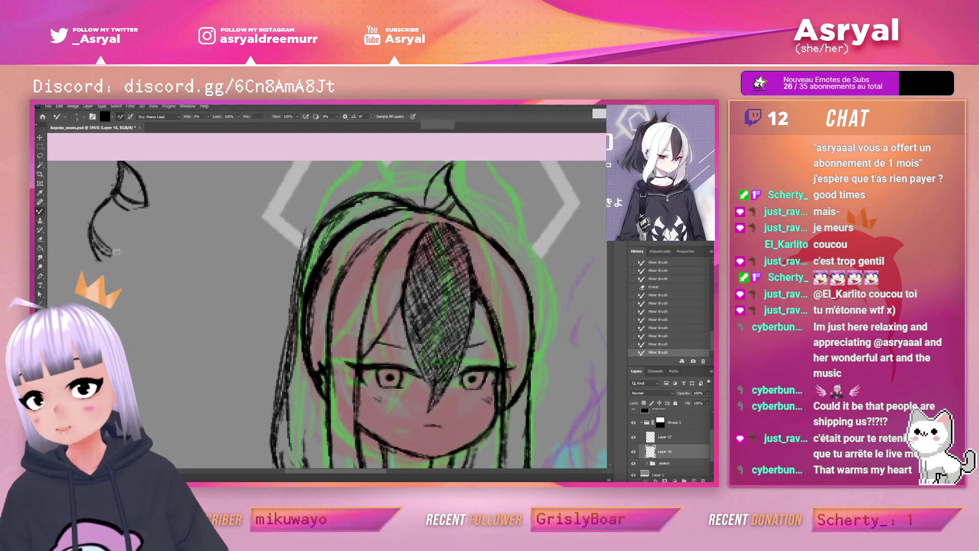
left_click_drag(110, 249, 104, 243)
key("r")
key("e")
mouse_move(108, 252)
left_mouse_down()
mouse_move(94, 233)
mouse_move(127, 255)
mouse_move(94, 221)
left_mouse_up()
key("b")
key("ctrl+z")
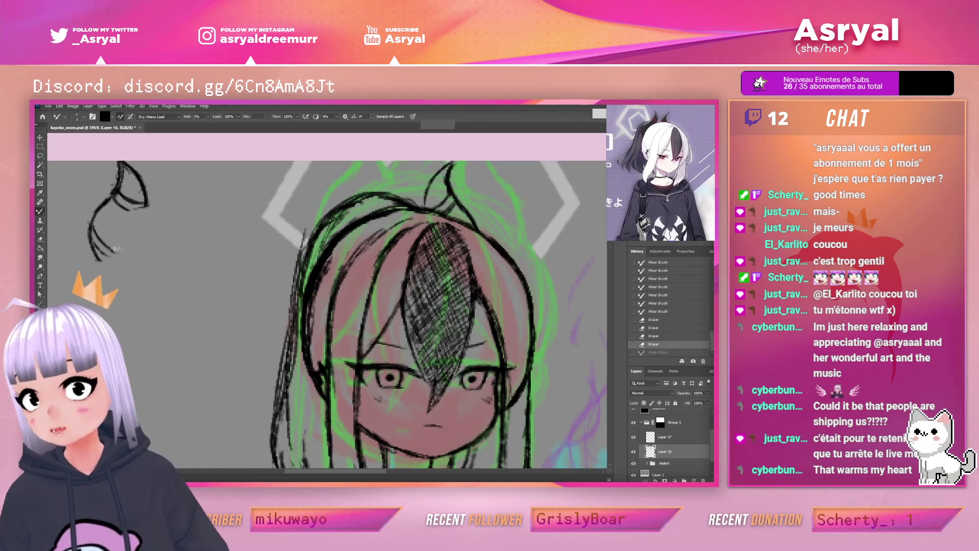
key("e")
left_click_drag(117, 252, 117, 245)
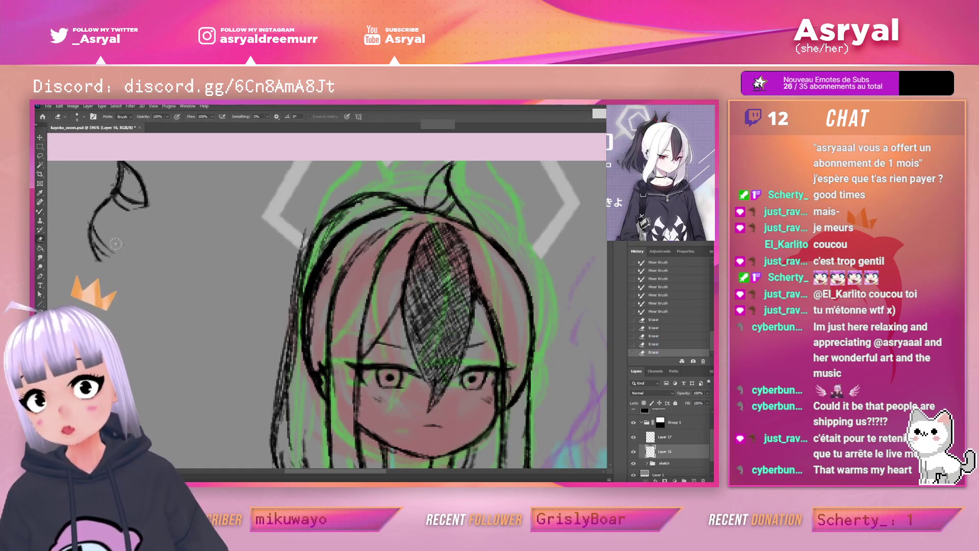
key("b")
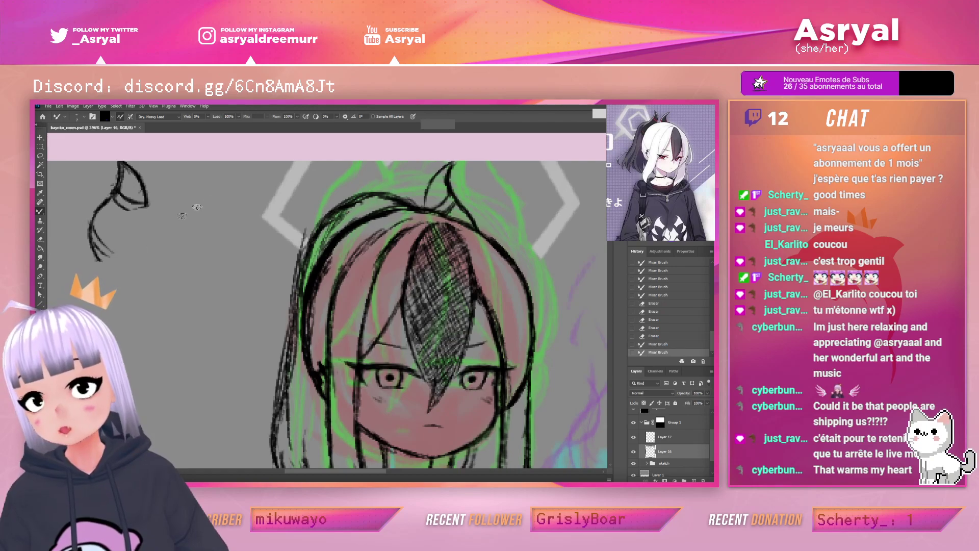
Lasso the left horn, move it onto the left side of the crown, and revert the accidental shift of the green sketch
left_click_drag(499, 235, 495, 248)
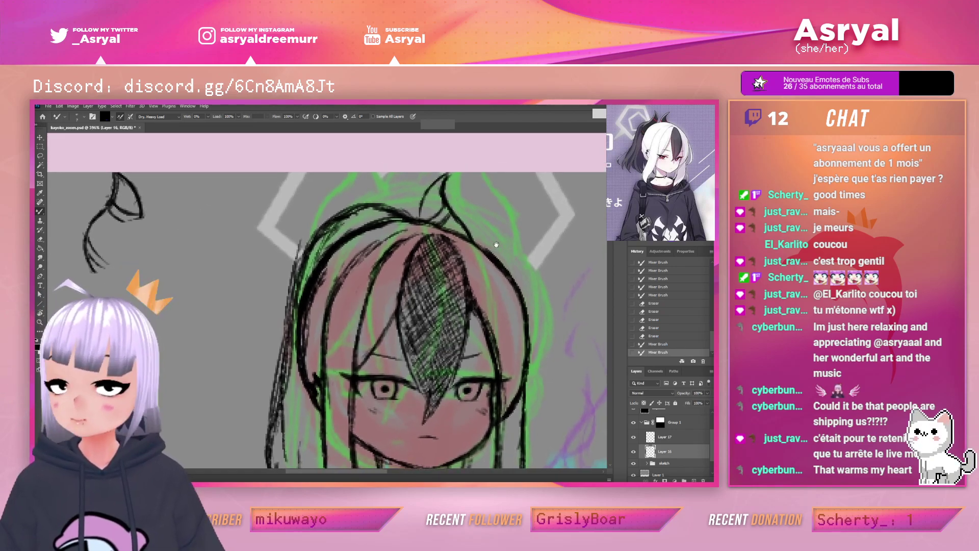
key("l")
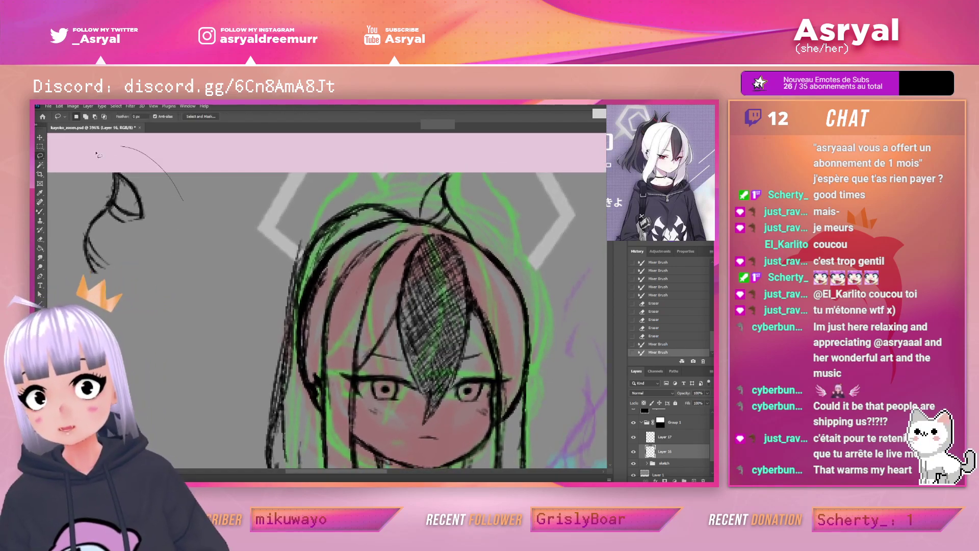
key("v")
mouse_move(151, 186)
left_mouse_down()
mouse_move(380, 190)
mouse_move(255, 188)
left_mouse_up()
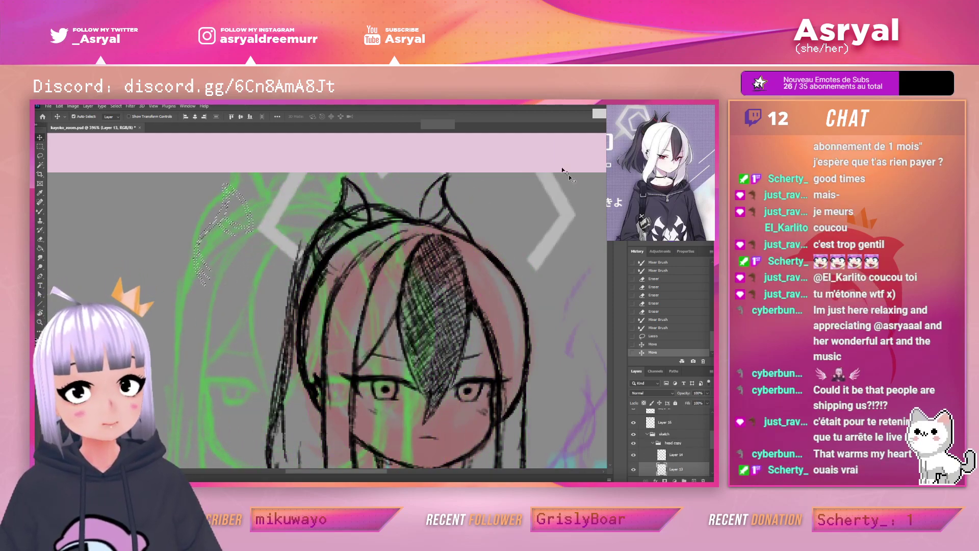
left_click(666, 345)
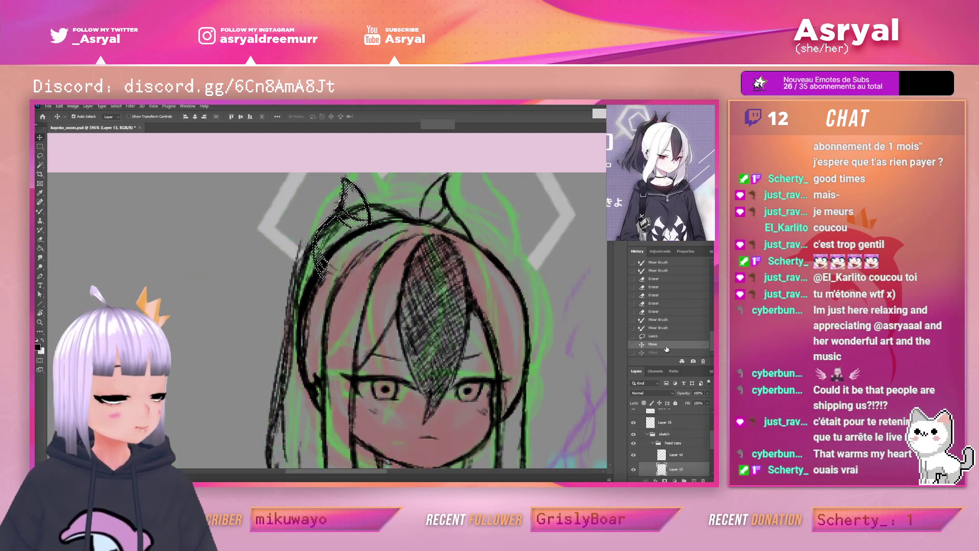
Toggle the visibility of the head copy group to check which part of the sketch it holds
left_click(678, 455)
left_click(657, 443)
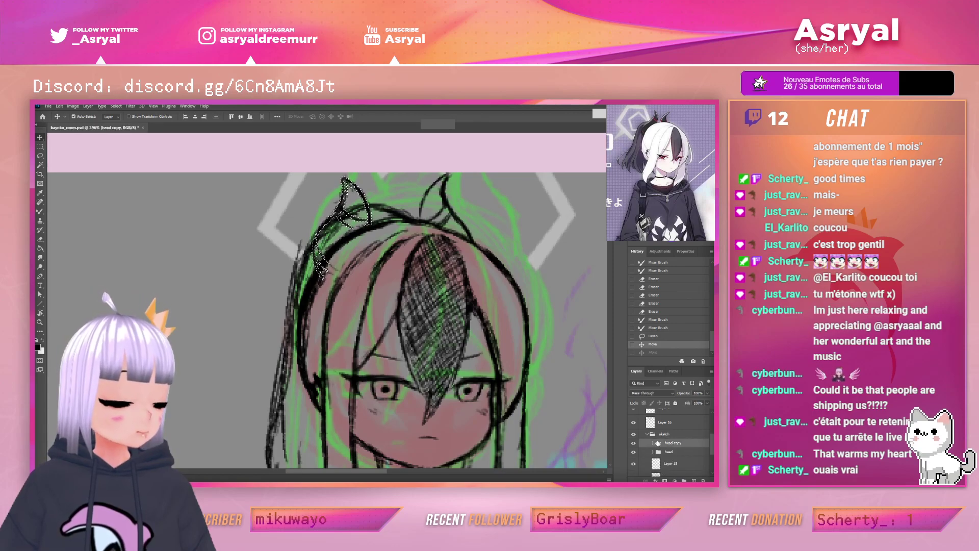
left_click(634, 444)
left_click(634, 444)
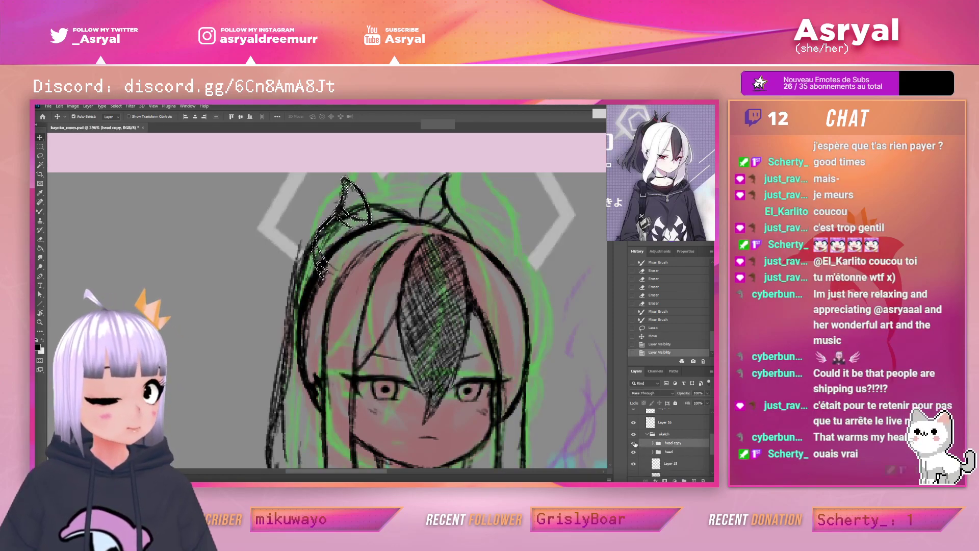
left_click(633, 443)
left_click(634, 443)
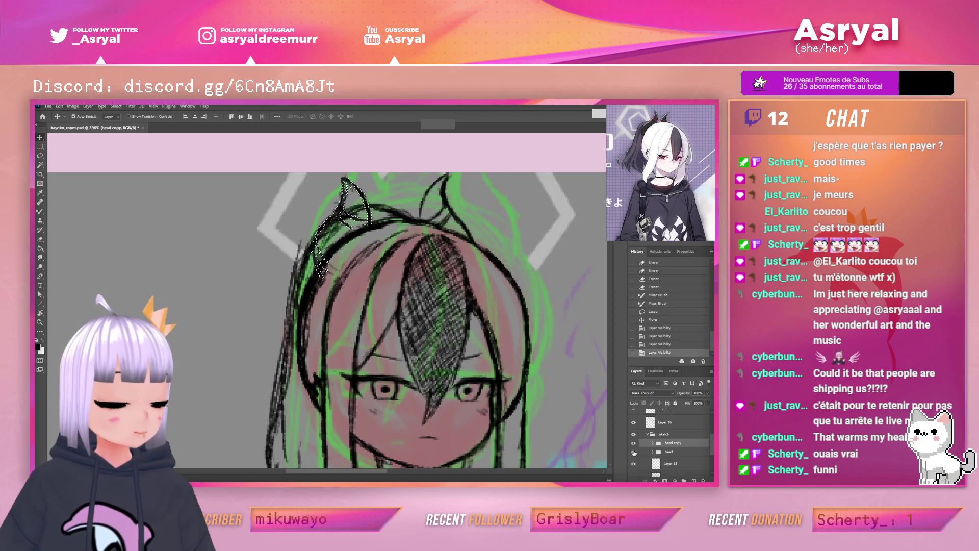
left_click(633, 443)
left_click(634, 444)
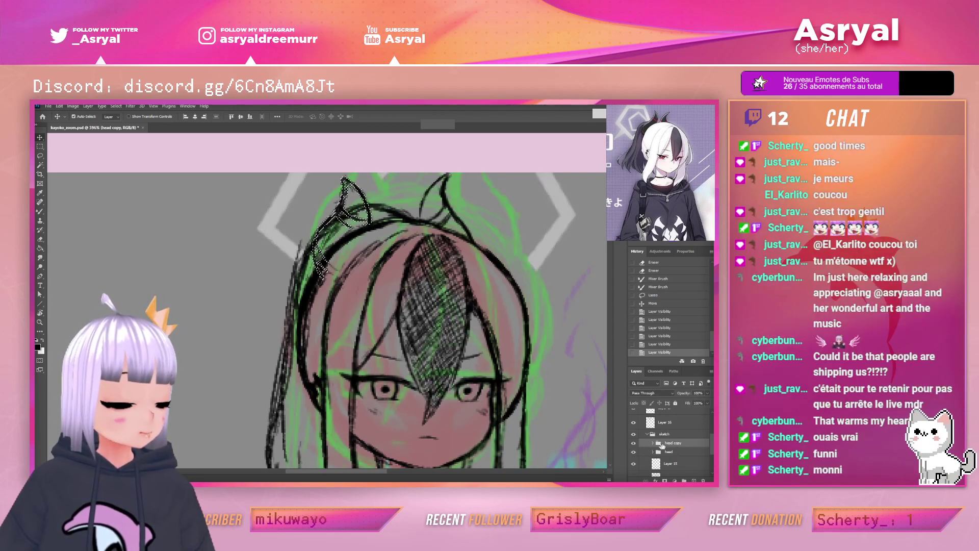
Collapse the sketch group and lock it completely
left_click(647, 434)
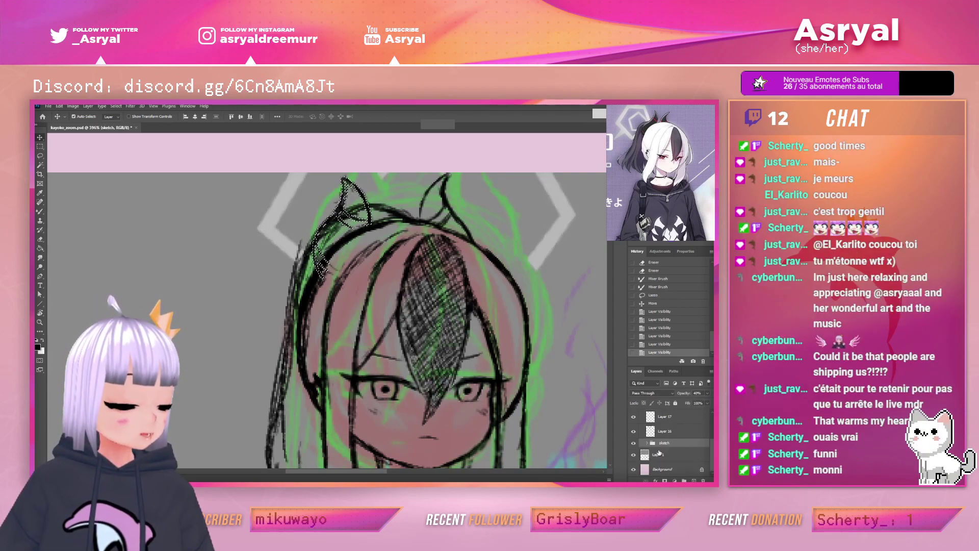
scroll(663, 431, "up", 1)
left_click(675, 403)
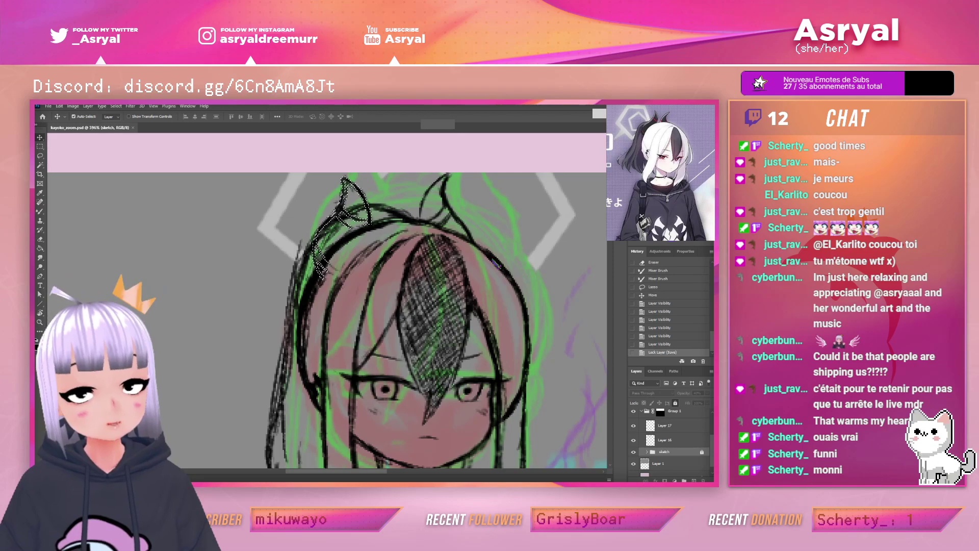
Undo a trial shift of the line art, and move the selected left horn on Layer 16 clear of the head
left_click_drag(350, 167, 341, 153)
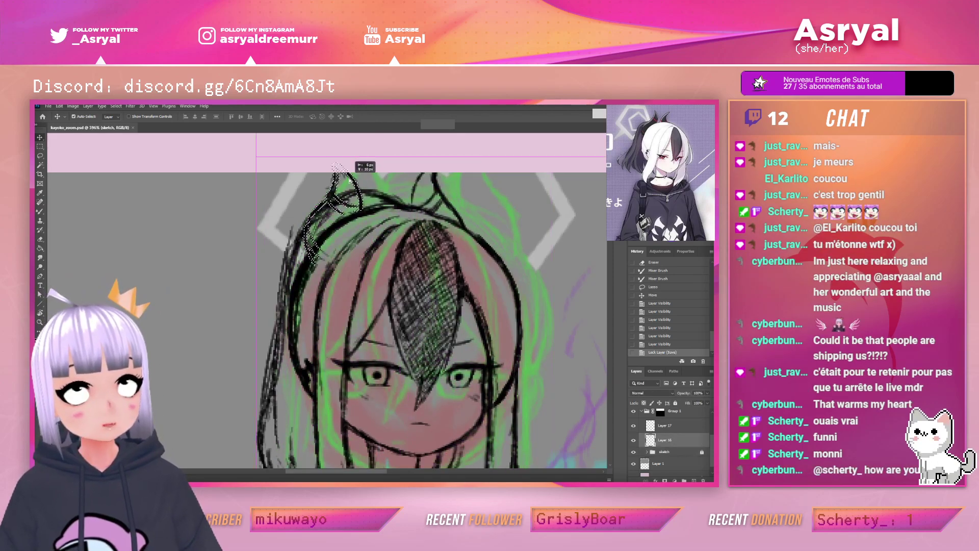
key("ctrl+z")
left_click(676, 425)
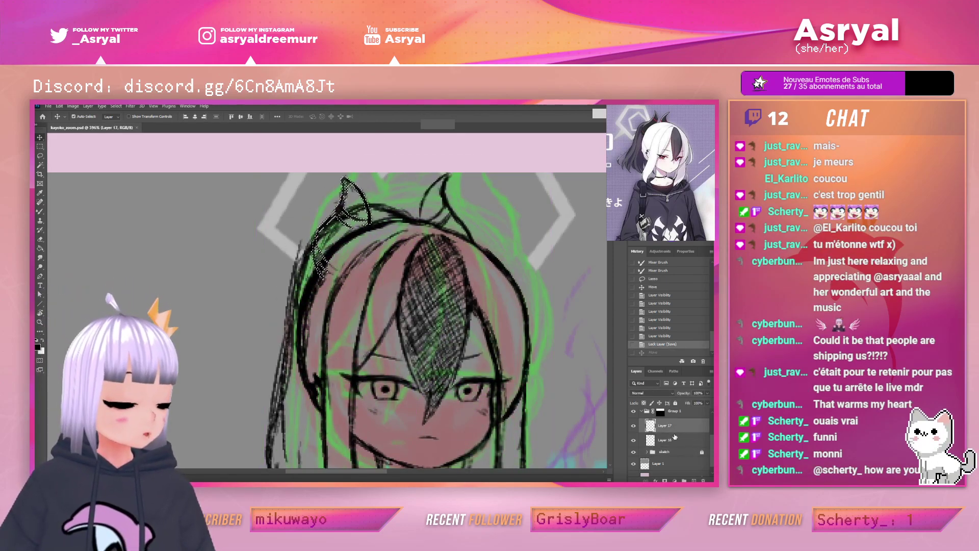
left_click(666, 439)
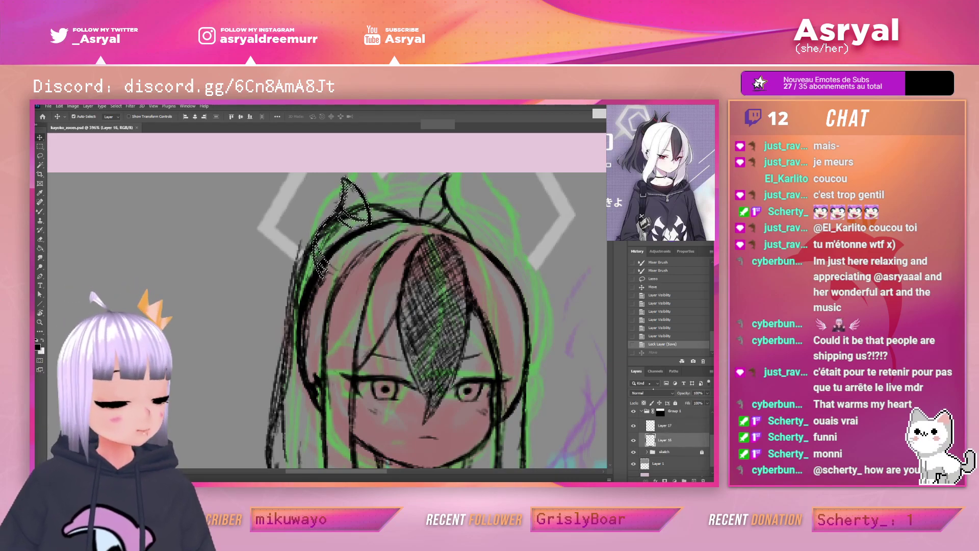
mouse_move(368, 200)
left_mouse_down()
mouse_move(241, 203)
mouse_move(182, 253)
left_mouse_up()
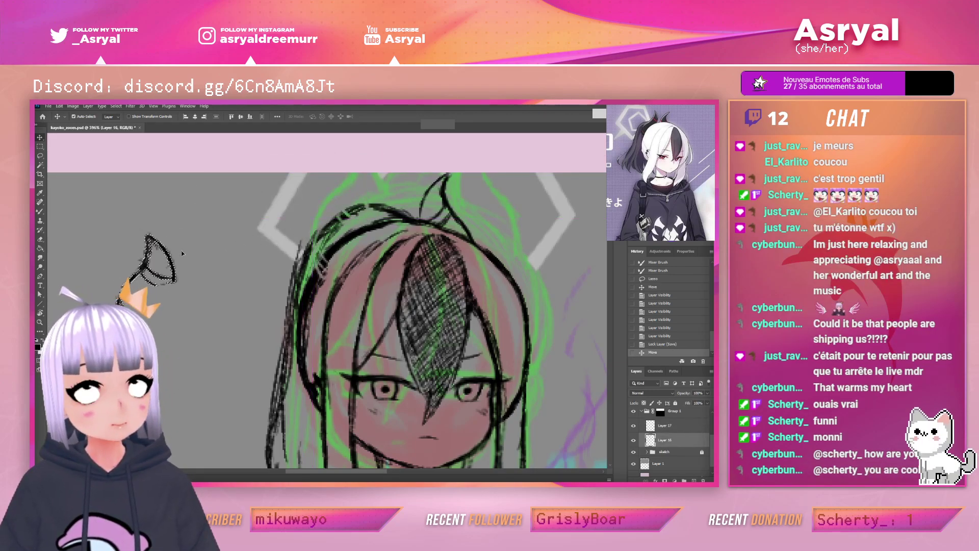
Deselect the horn and add Mixer Brush strokes to the hair on the left side of the crown
key("l")
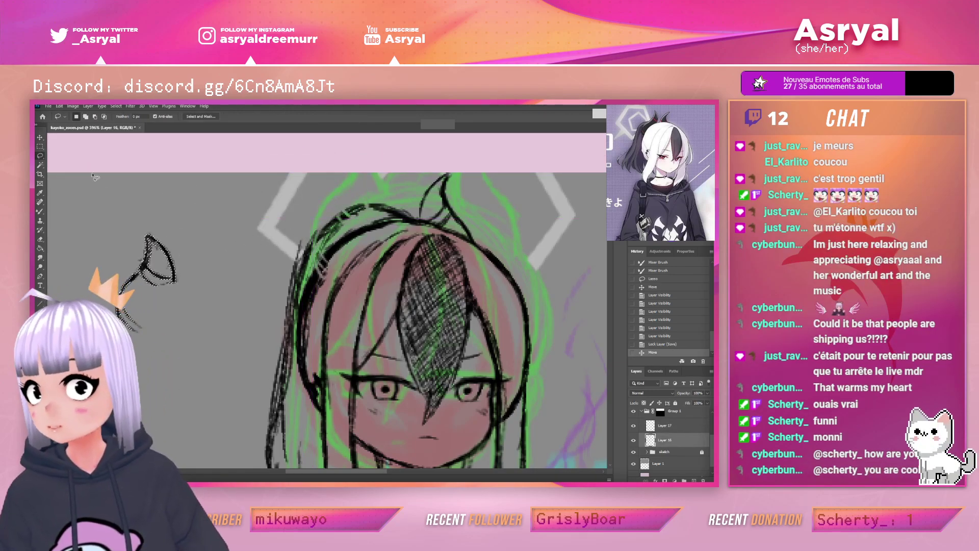
key("b")
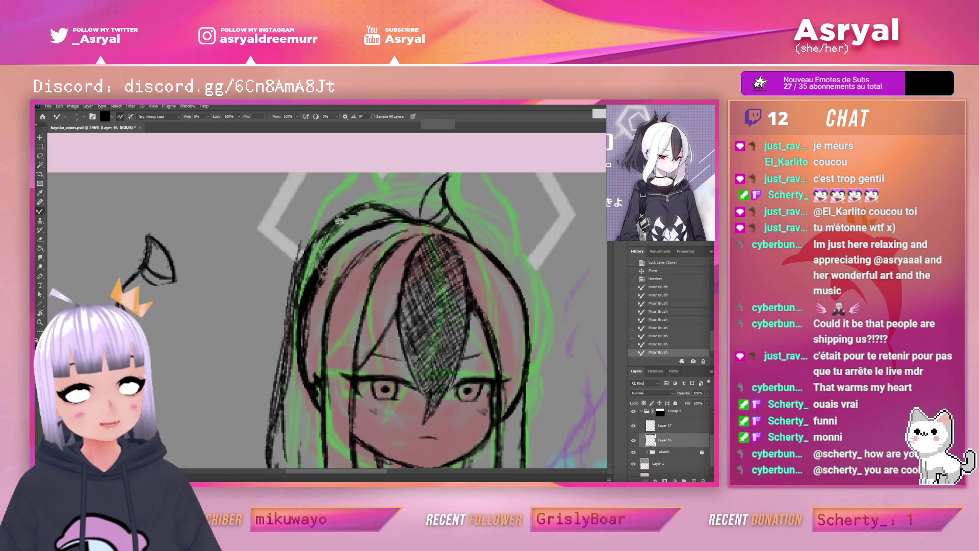
left_click_drag(341, 220, 327, 228)
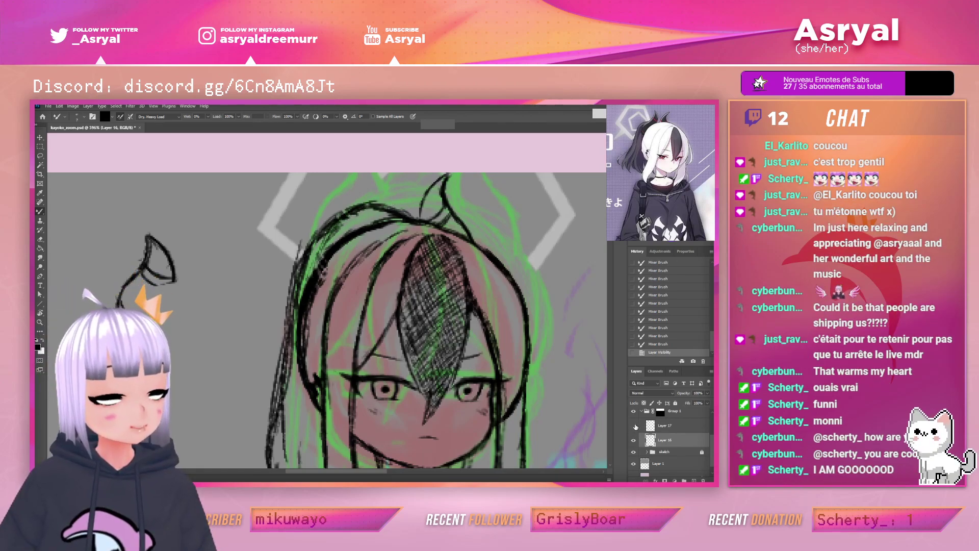
Check Layer 17's visibility, make it the active layer, and retrace the spare left horn on it with the Mixer Brush
left_click(635, 426)
left_click(660, 431)
left_click_drag(143, 261, 119, 322)
left_click_drag(140, 273, 123, 292)
left_click_drag(149, 244, 144, 268)
mouse_move(147, 237)
left_mouse_down()
mouse_move(148, 256)
mouse_move(158, 240)
mouse_move(149, 238)
mouse_move(172, 270)
left_mouse_up()
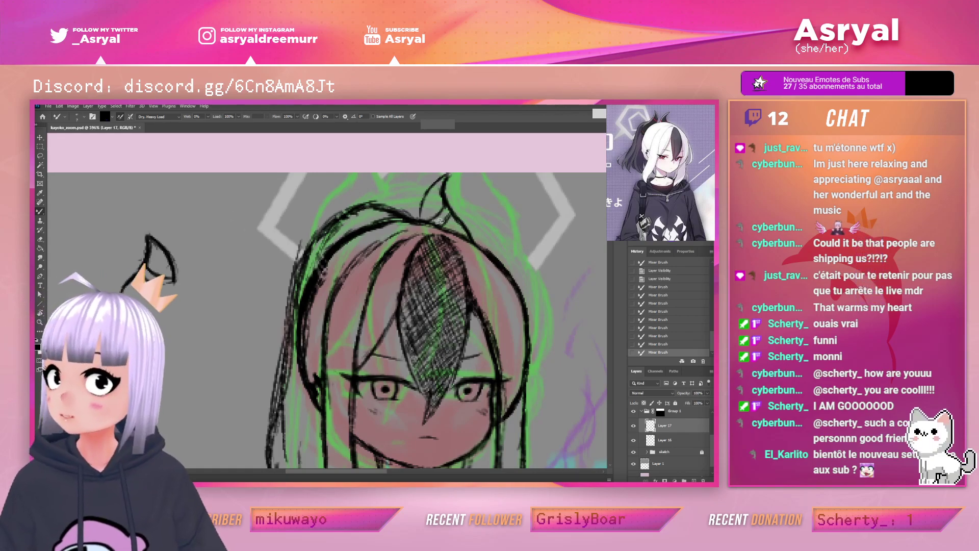
Free Transform the retraced horn onto the left side of the crown and reinforce its lines with the Mixer Brush
key("ctrl+alt+t")
mouse_move(168, 248)
left_mouse_down()
mouse_move(220, 201)
mouse_move(351, 189)
left_mouse_up()
key("Return")
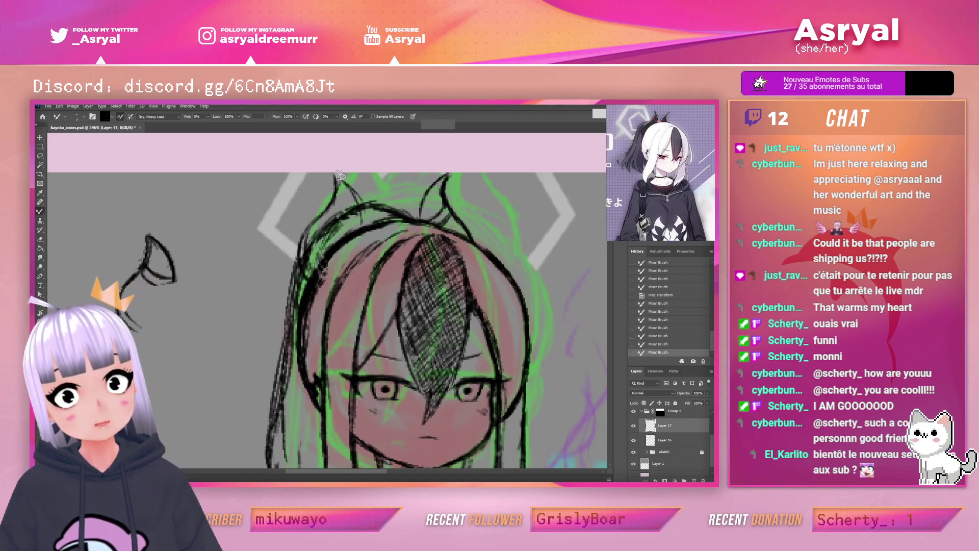
mouse_move(331, 202)
left_mouse_down()
mouse_move(330, 167)
mouse_move(332, 202)
left_mouse_up()
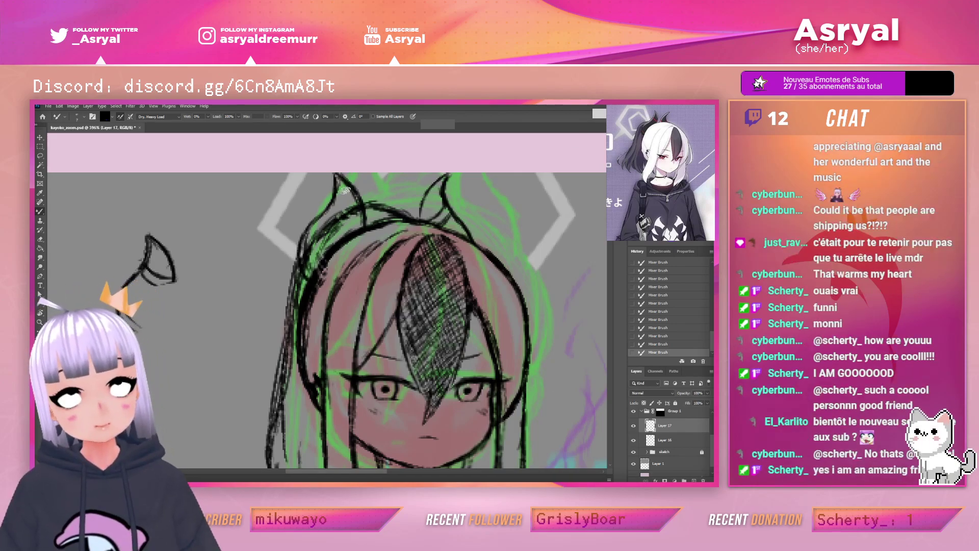
Erase the stray hair lines around the left horn's outer base on Layer 16 and Layer 17
left_click(670, 434)
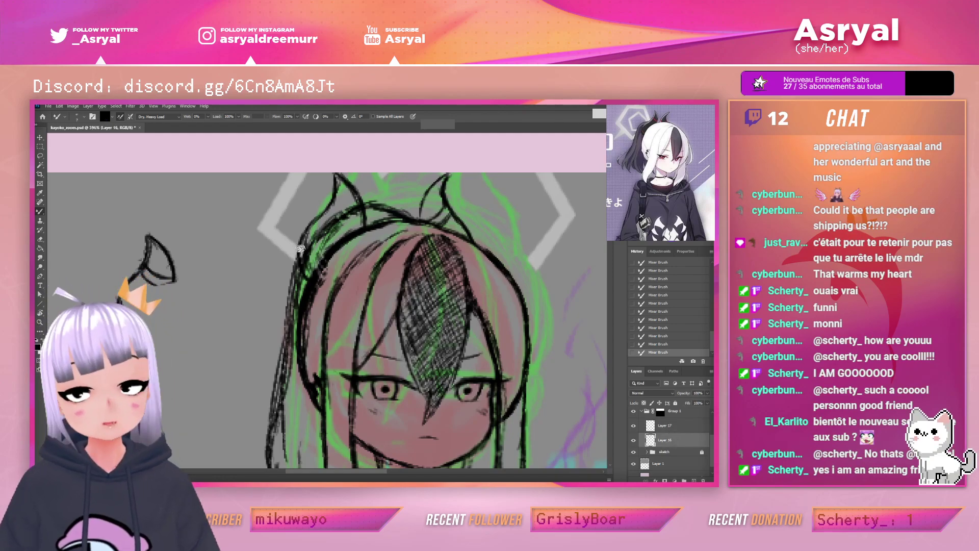
key("e")
mouse_move(307, 260)
left_mouse_down()
mouse_move(317, 233)
mouse_move(308, 263)
mouse_move(312, 251)
left_mouse_up()
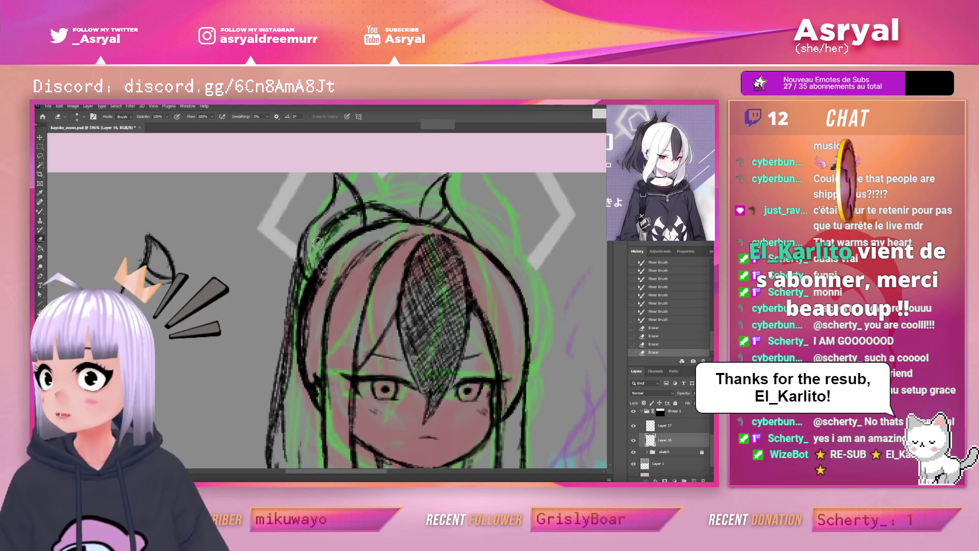
left_click(670, 426)
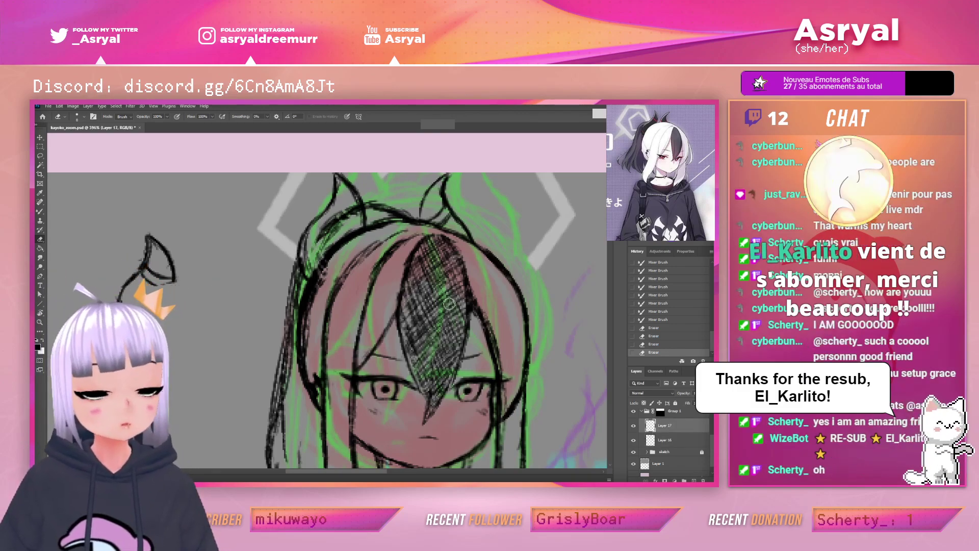
left_click_drag(310, 269, 308, 248)
mouse_move(308, 249)
left_mouse_down()
mouse_move(320, 234)
mouse_move(304, 257)
left_mouse_up()
left_click_drag(305, 254, 307, 268)
Add Mixer Brush strokes on Layer 16 to the hair on the crown between the two horns
left_click(670, 440)
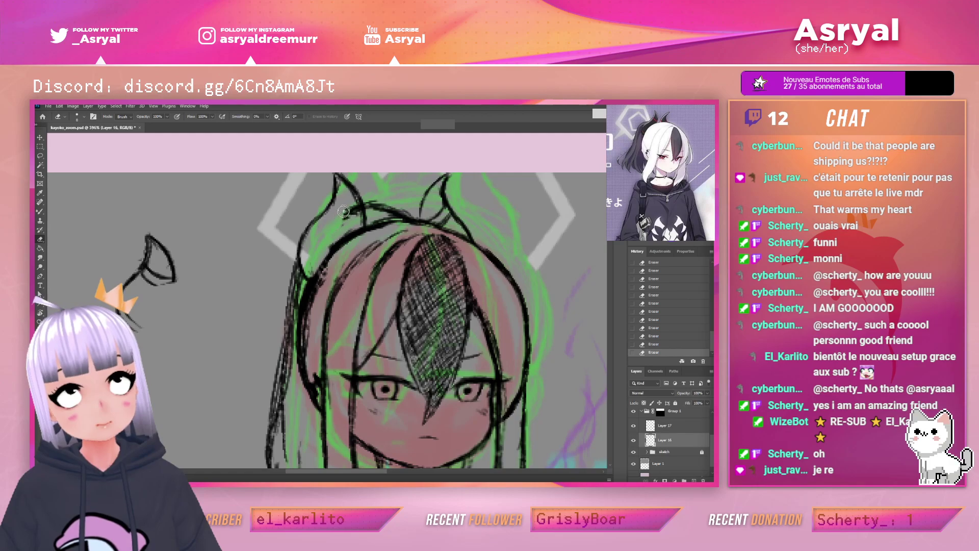
key("b")
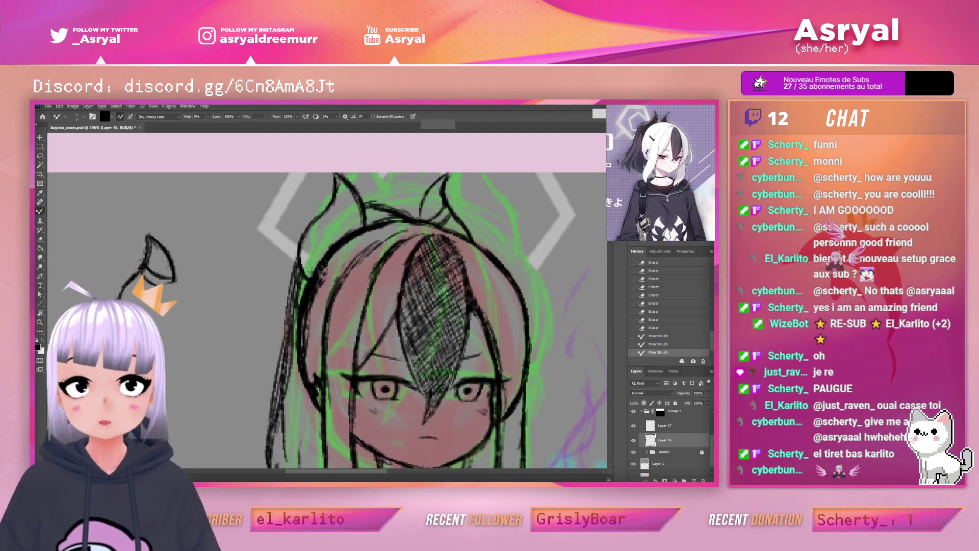
left_click(665, 425)
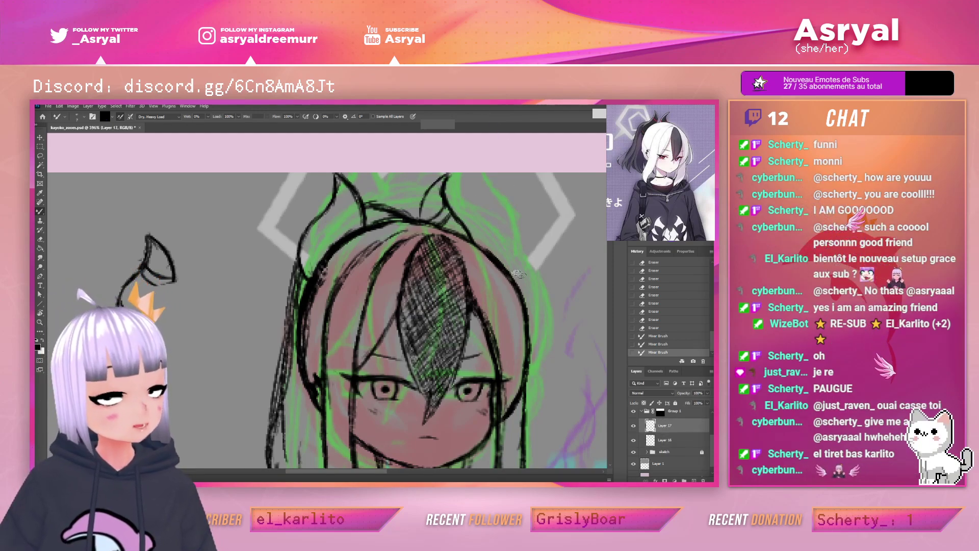
left_click(666, 439)
left_click_drag(421, 197, 428, 216)
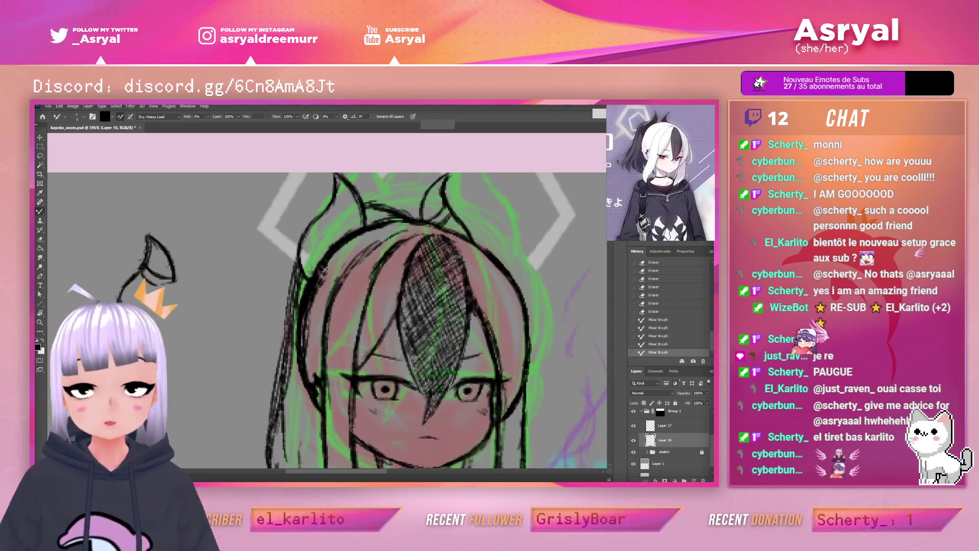
Reinforce the inner edge of the left horn on Layer 17 with the Mixer Brush
left_click(665, 425)
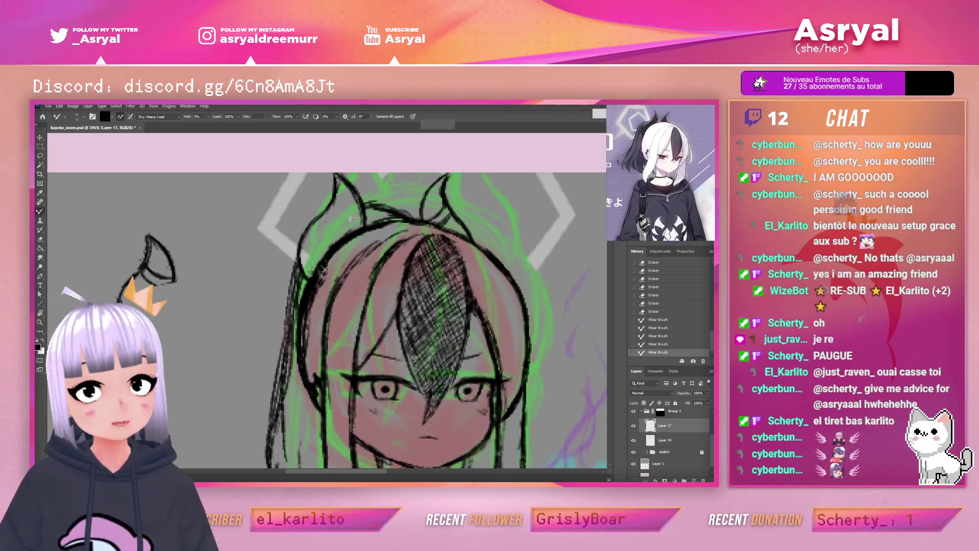
left_click_drag(342, 179, 360, 200)
mouse_move(354, 191)
left_mouse_down()
mouse_move(363, 225)
mouse_move(376, 212)
mouse_move(352, 179)
mouse_move(364, 206)
mouse_move(354, 189)
mouse_move(365, 179)
mouse_move(347, 197)
mouse_move(357, 224)
mouse_move(358, 210)
left_mouse_up()
key("e")
key("b")
Extend the crown hair line from the left horn's inner base on Layer 16 with the Mixer Brush
left_click(665, 440)
left_click_drag(359, 208, 377, 205)
left_click_drag(363, 205, 388, 210)
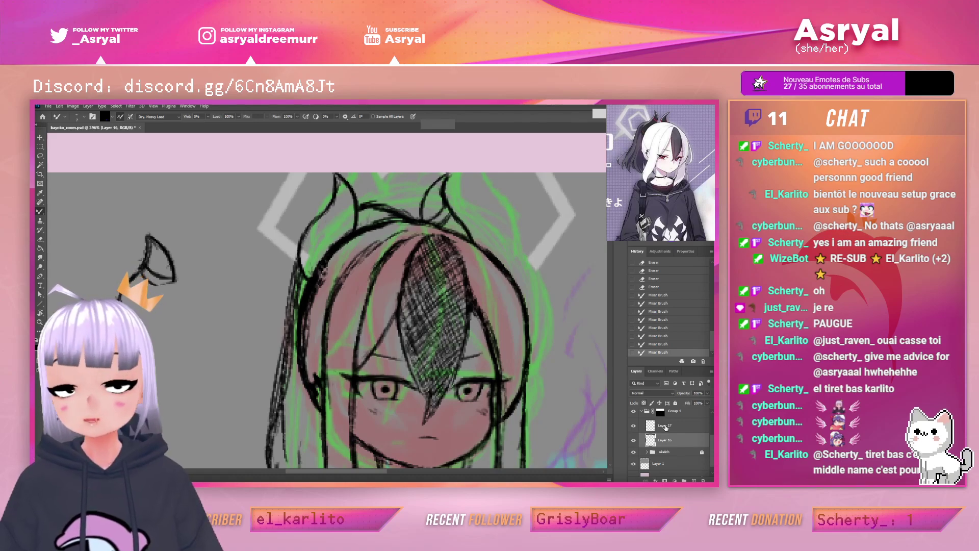
Scribble over the spare horn beside the head on Layer 16, and erase it along with the scribbles
left_click(663, 425)
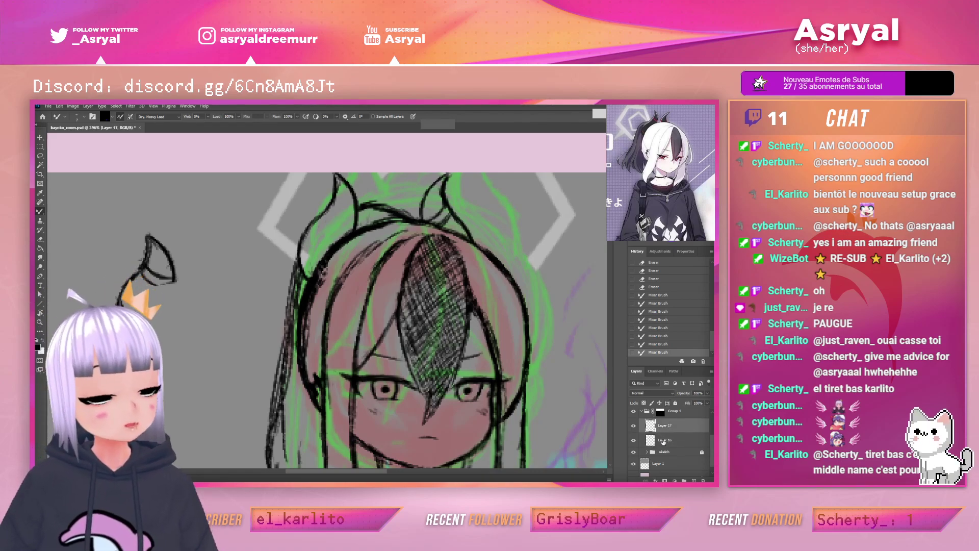
left_click(662, 441)
left_click_drag(157, 218, 128, 285)
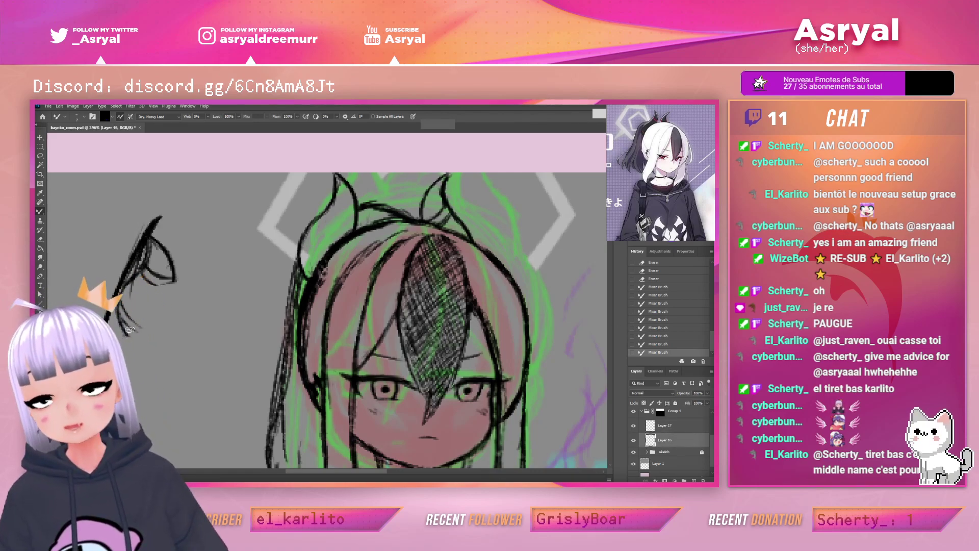
key("e")
left_click_drag(154, 218, 132, 263)
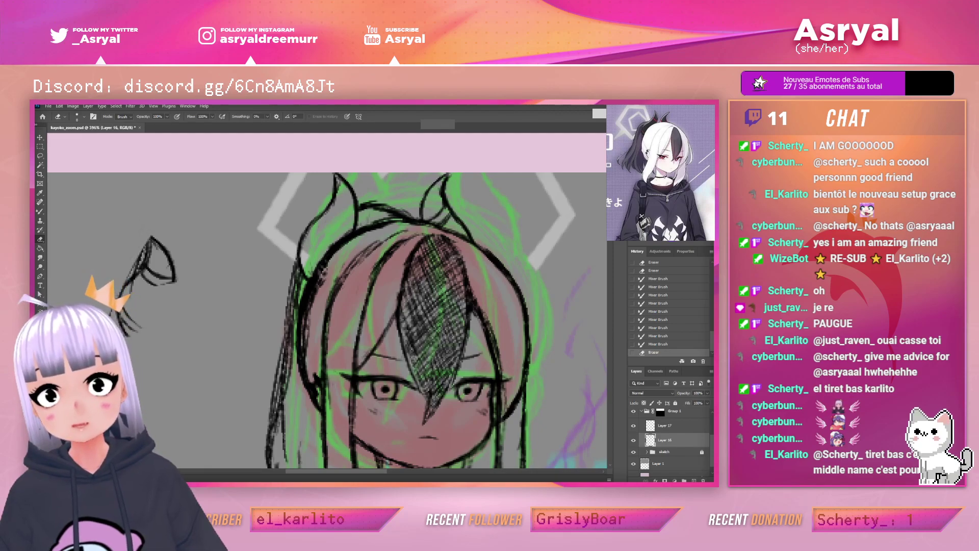
left_click_drag(159, 205, 124, 292)
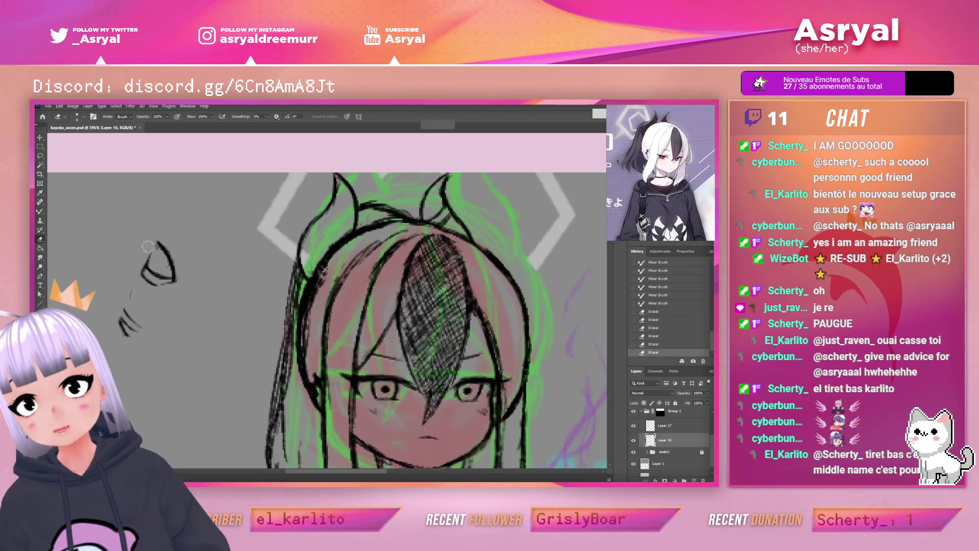
mouse_move(152, 268)
left_mouse_down()
mouse_move(176, 201)
mouse_move(199, 247)
left_mouse_up()
Reduce the Eraser's brush size for fine corrections
key("bracketleft")
key("bracketleft")
key("bracketleft")
key("bracketleft")
key("bracketleft")
key("bracketleft")
key("bracketleft")
key("bracketleft")
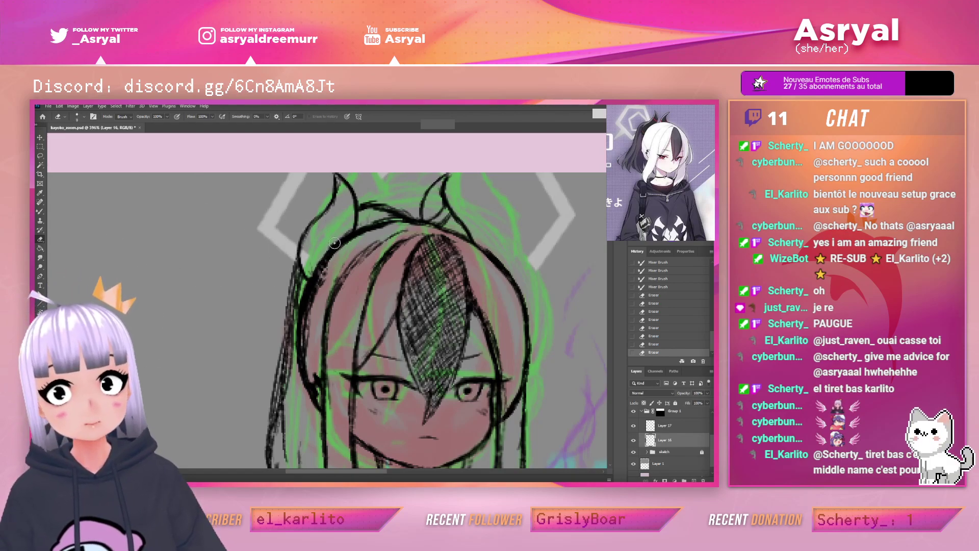
Check Layer 16's visibility and add Mixer Brush strokes at the left horn's outer base on Layer 17
key("b")
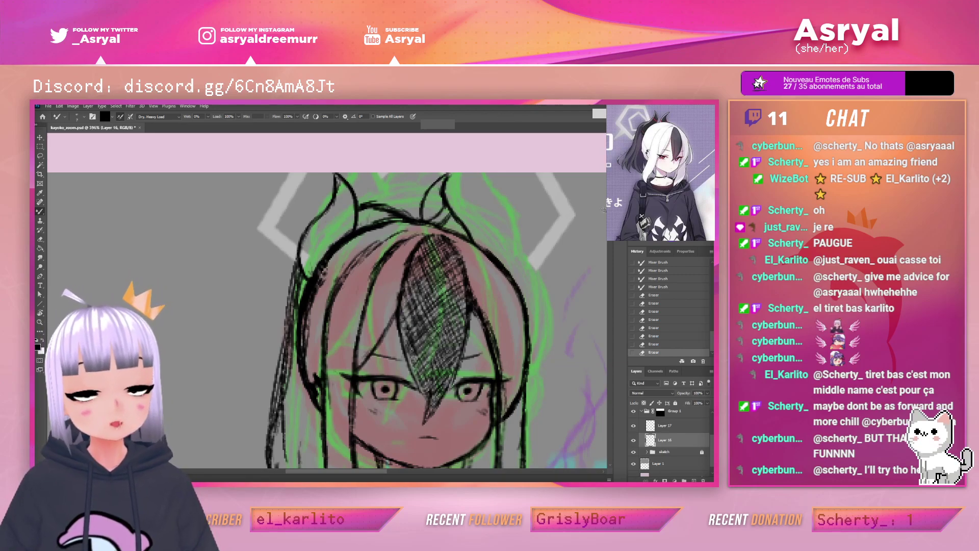
left_click(633, 439)
left_click(633, 440)
left_click(668, 426)
left_click_drag(308, 281, 299, 256)
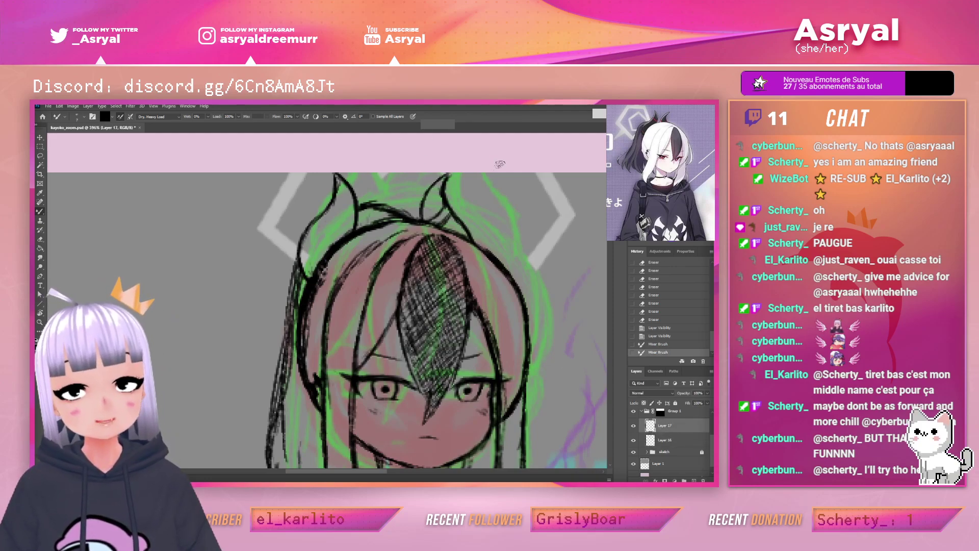
Erase the right horn's lines and base on Layer 16, and redraw them with the Mixer Brush
left_click(663, 438)
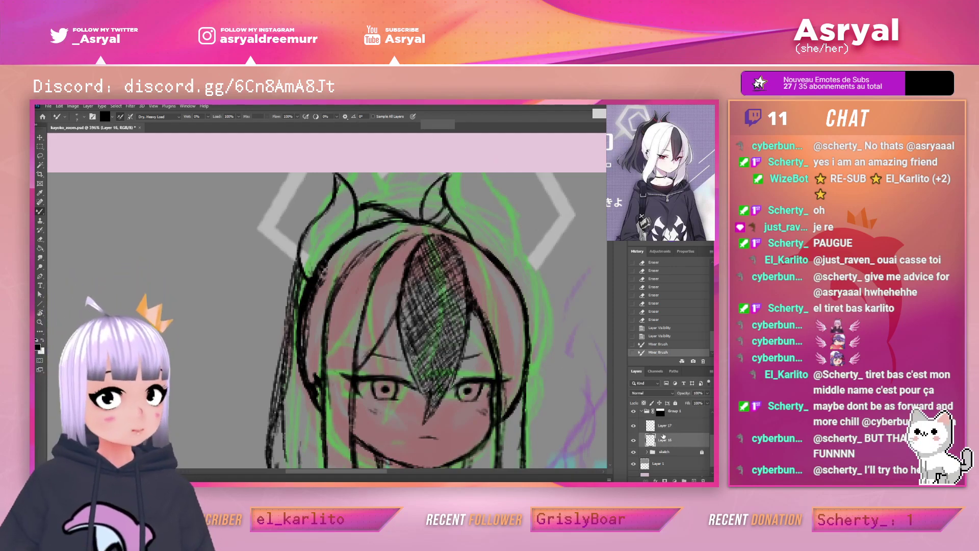
key("e")
left_click_drag(423, 214, 445, 221)
mouse_move(433, 215)
left_mouse_down()
mouse_move(450, 223)
mouse_move(433, 224)
left_mouse_up()
left_click_drag(426, 217, 456, 227)
left_click_drag(434, 212, 459, 225)
left_click_drag(433, 207, 446, 183)
left_click_drag(446, 210, 448, 174)
mouse_move(458, 222)
left_mouse_down()
mouse_move(470, 239)
mouse_move(444, 197)
mouse_move(449, 174)
left_mouse_up()
key("b")
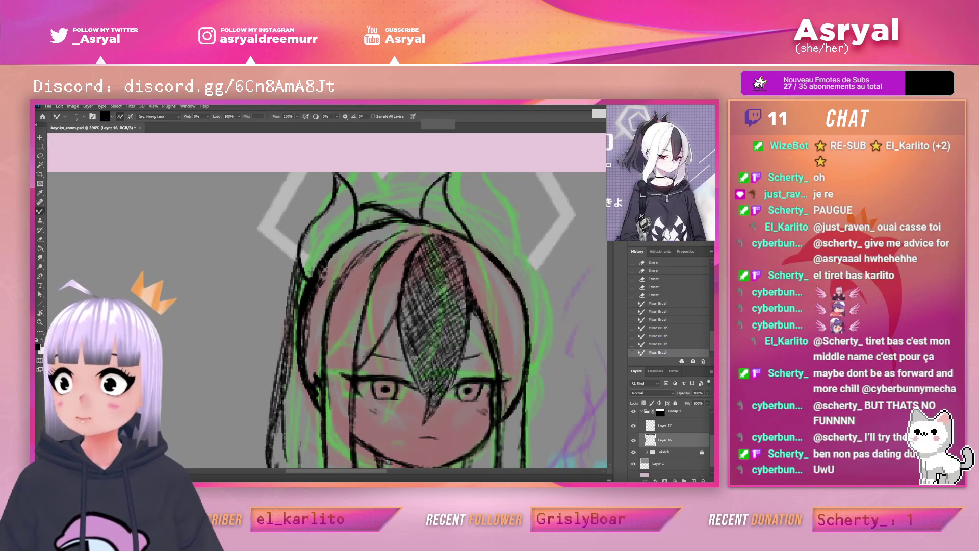
Compare the line art with Layer 16 hidden and shown, and merge Layer 17 down into it
left_click(633, 440)
left_click(633, 439)
left_click(671, 427)
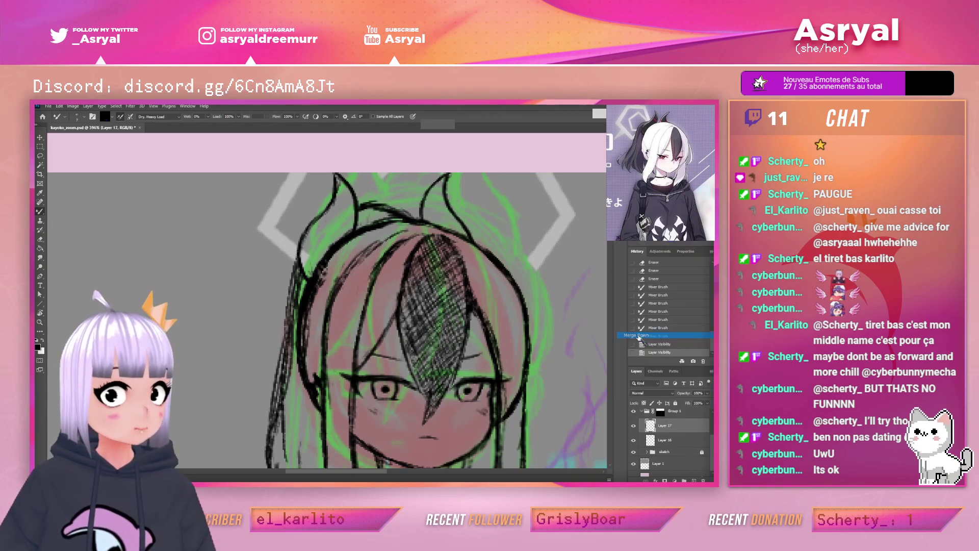
key("ctrl+e")
Erase the rough hair lines along the left side of the head and redraw the contour with thicker black strokes
key("e")
left_click_drag(329, 269, 308, 324)
left_click_drag(322, 285, 306, 364)
left_click_drag(310, 326, 307, 360)
key("b")
left_click_drag(303, 323, 304, 363)
left_click_drag(306, 302, 304, 358)
left_click_drag(314, 289, 307, 374)
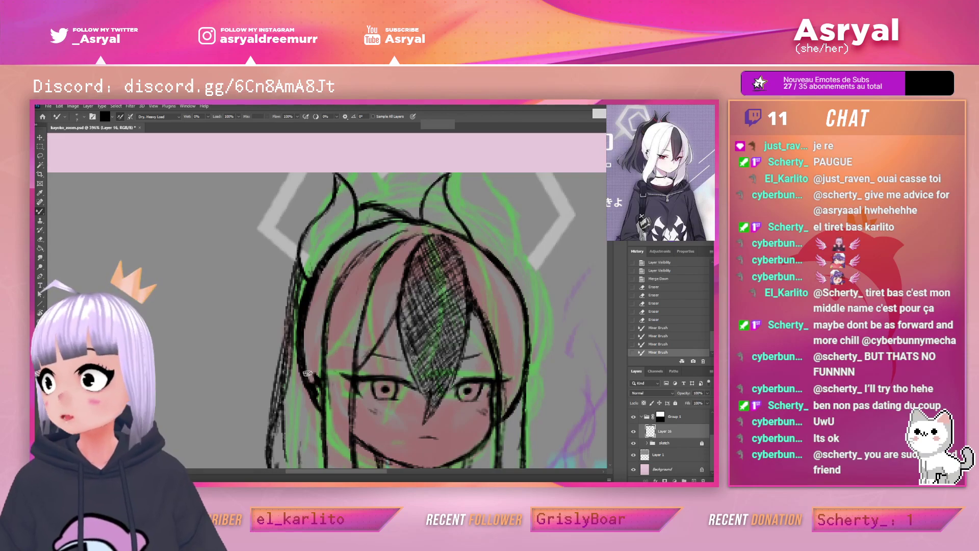
Draw curved hair-tie bands at the base of the ponytail and stripes across the left horn
left_click_drag(300, 253, 313, 270)
mouse_move(298, 250)
left_mouse_down()
mouse_move(314, 271)
mouse_move(325, 262)
mouse_move(313, 270)
mouse_move(319, 259)
left_mouse_up()
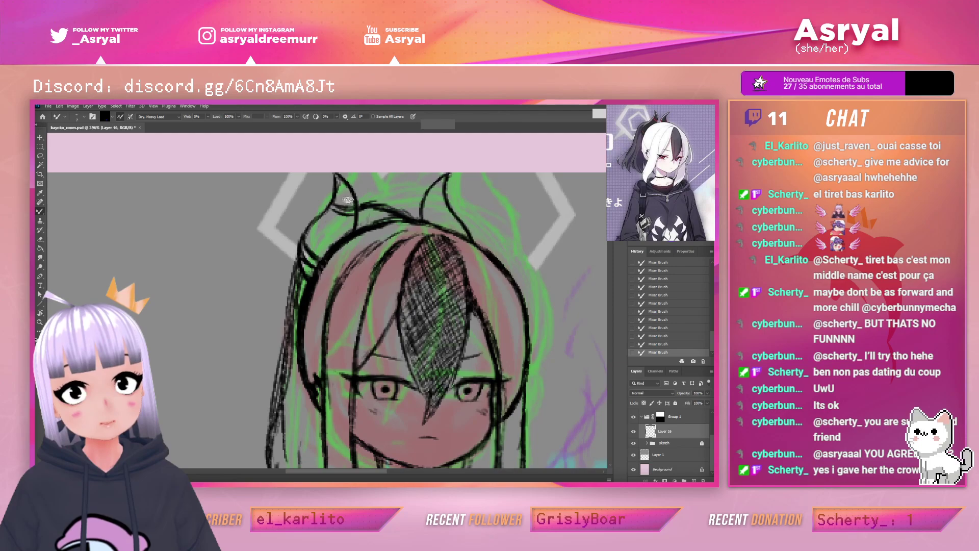
key("ctrl+z")
key("ctrl+z")
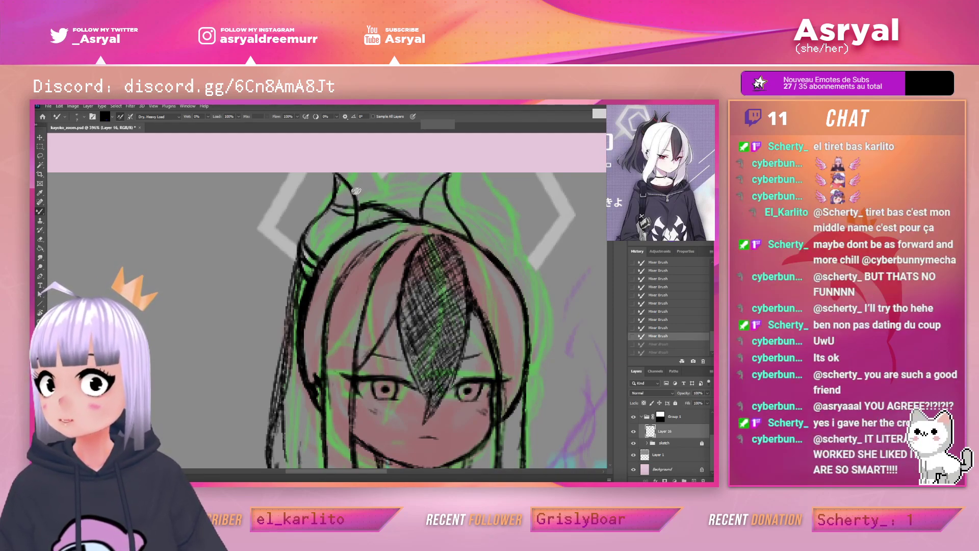
key("ctrl+shift+z")
key("ctrl+shift+z")
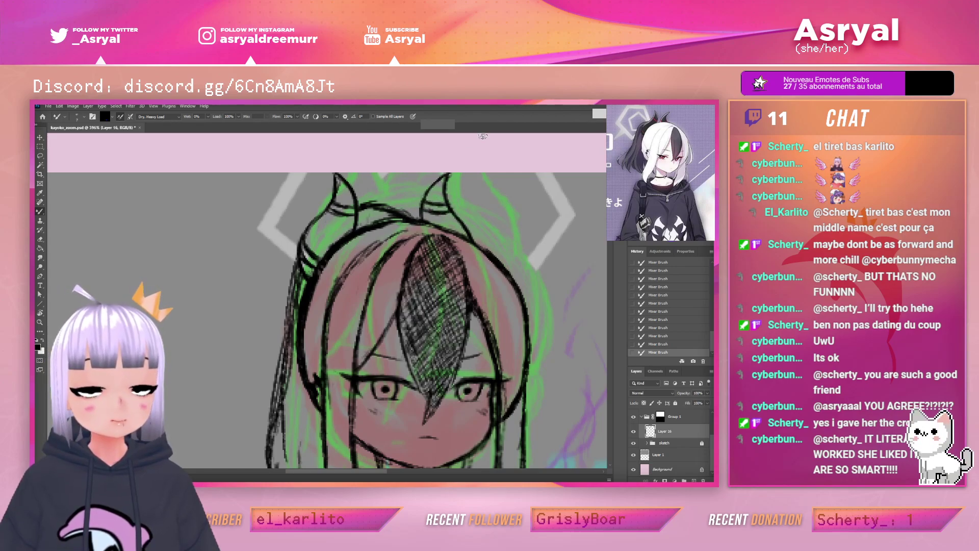
Undo the stripe strokes on the right horn and redraw curved bands across it
key("ctrl+z")
key("ctrl+z")
key("ctrl+z")
key("ctrl+z")
key("ctrl+z")
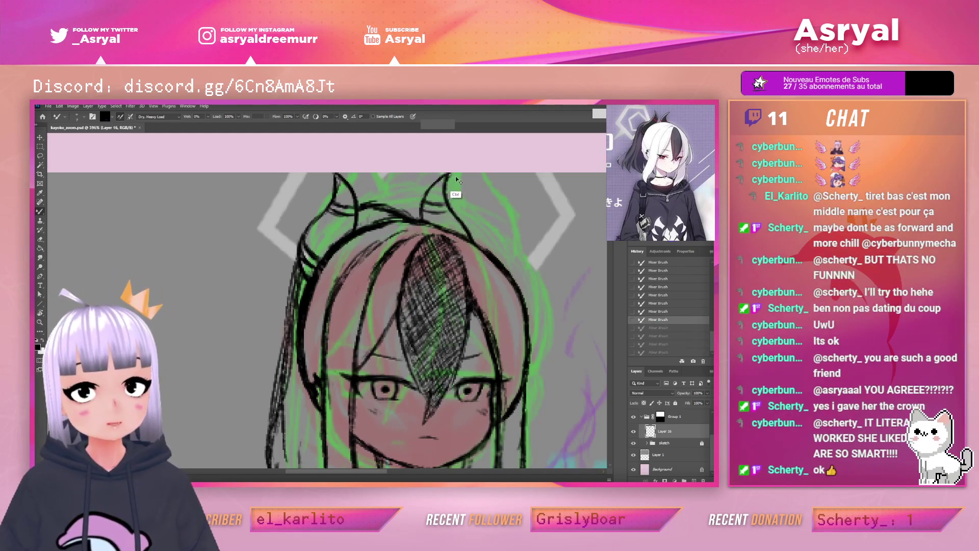
key("ctrl+z")
key("ctrl+z")
key("ctrl+z")
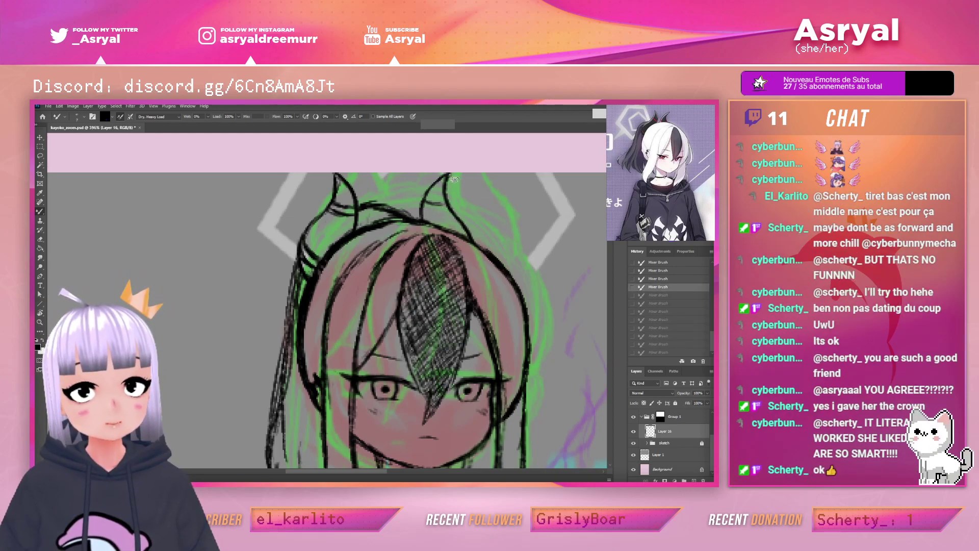
key("ctrl+z")
key("ctrl+z")
key("ctrl+space")
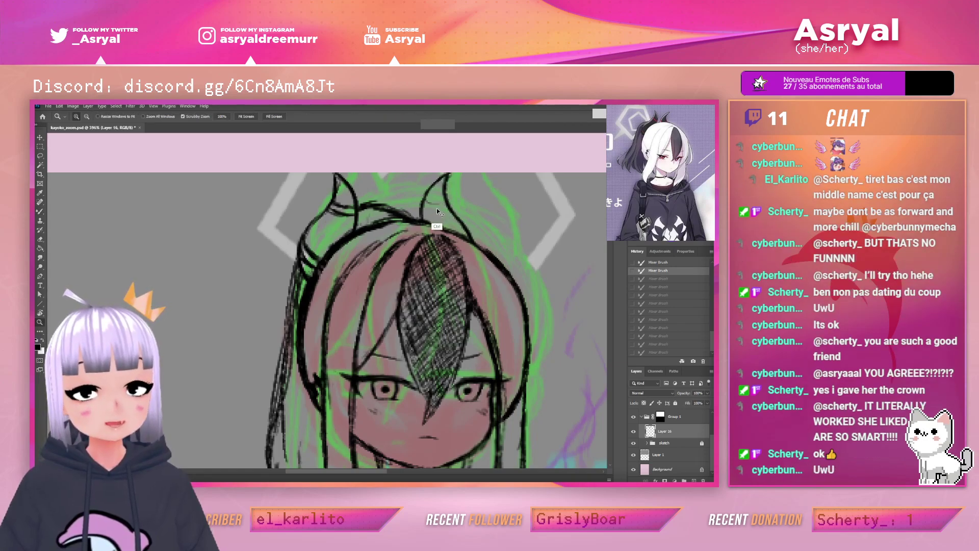
key("ctrl+z")
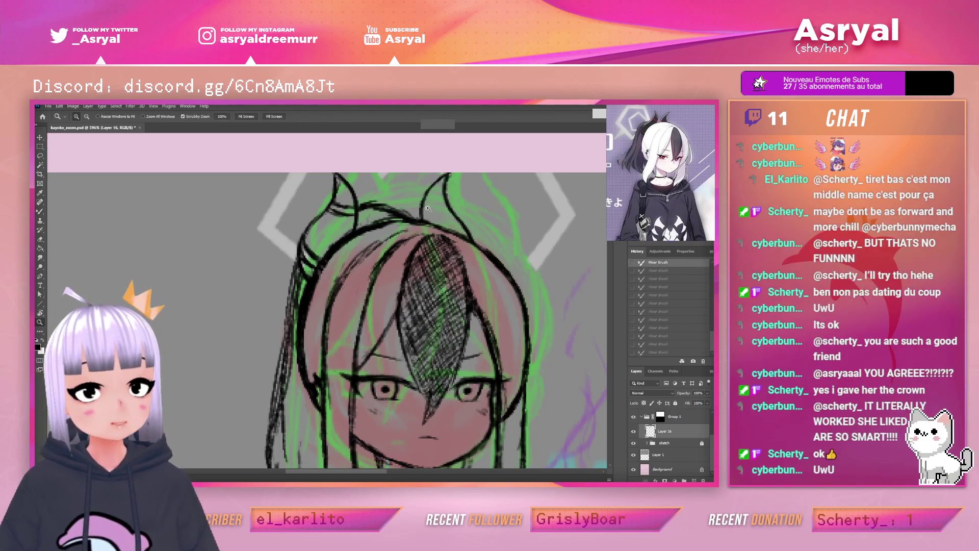
left_click_drag(422, 205, 444, 203)
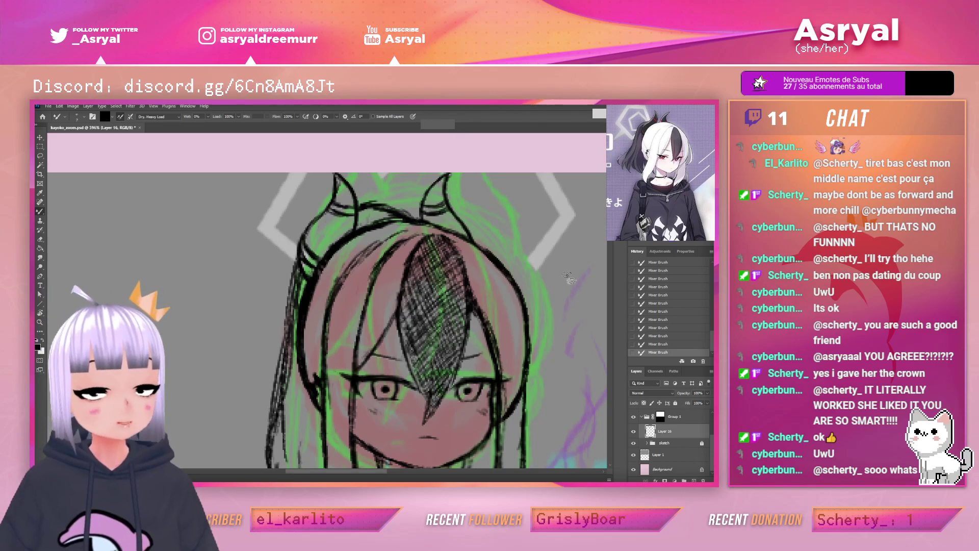
Toggle Layer 16 off and on to check the line art, review the whole figure and save the file
left_click(633, 431)
left_click(634, 431)
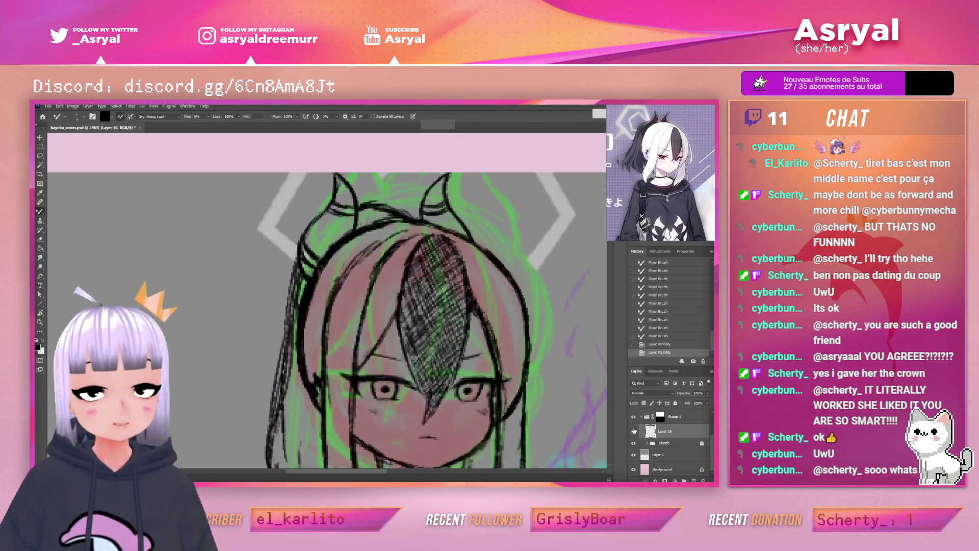
key("ctrl+space")
left_click_drag(463, 258, 408, 260)
left_click_drag(527, 284, 474, 263)
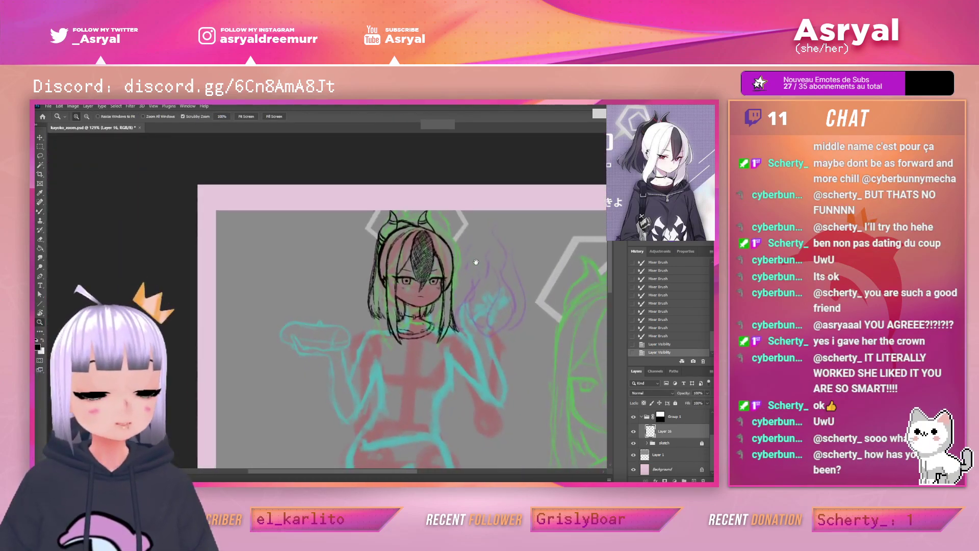
mouse_move(450, 295)
left_mouse_down()
mouse_move(479, 276)
mouse_move(486, 209)
left_mouse_up()
key("ctrl+s")
Add a thin black strand along the outer edge of the hair on the right side of the face
key("b")
key("space")
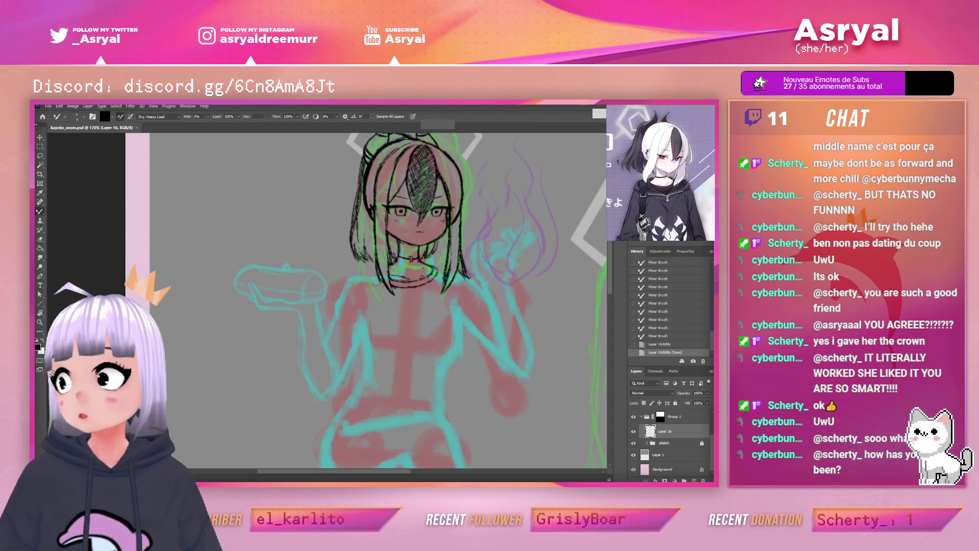
key("z")
left_click_drag(433, 270, 455, 270)
key("b")
left_click_drag(449, 251, 467, 311)
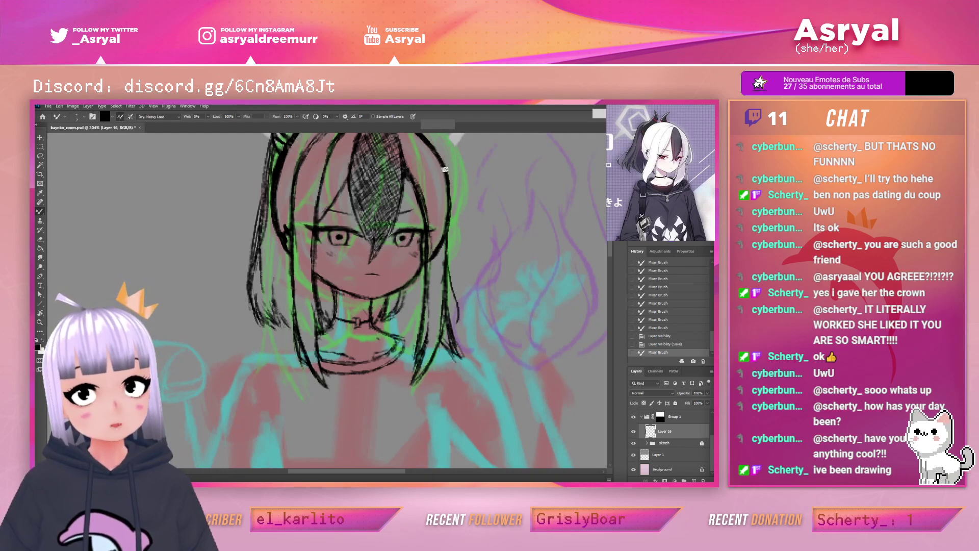
Try to draw a rounded hair loop bulging from the right side of the head, erasing its overlapping lines
mouse_move(424, 137)
left_mouse_down()
mouse_move(448, 160)
mouse_move(465, 213)
mouse_move(474, 193)
mouse_move(464, 212)
mouse_move(482, 193)
mouse_move(469, 214)
left_mouse_up()
key("ctrl+z")
key("ctrl+z")
mouse_move(411, 180)
left_mouse_down()
mouse_move(448, 229)
mouse_move(442, 215)
left_mouse_up()
key("e")
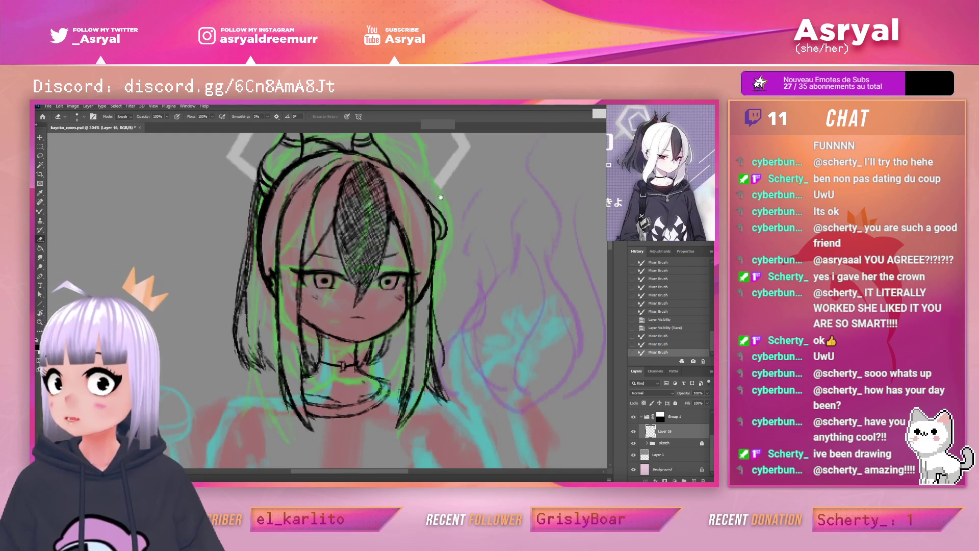
left_click_drag(441, 197, 436, 202)
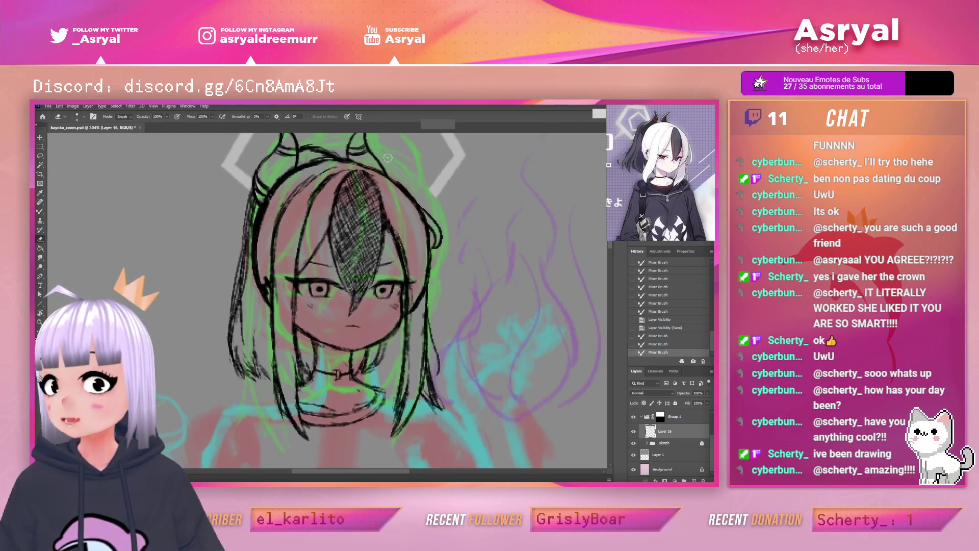
mouse_move(412, 206)
left_mouse_down()
mouse_move(432, 227)
mouse_move(406, 198)
left_mouse_up()
key("b")
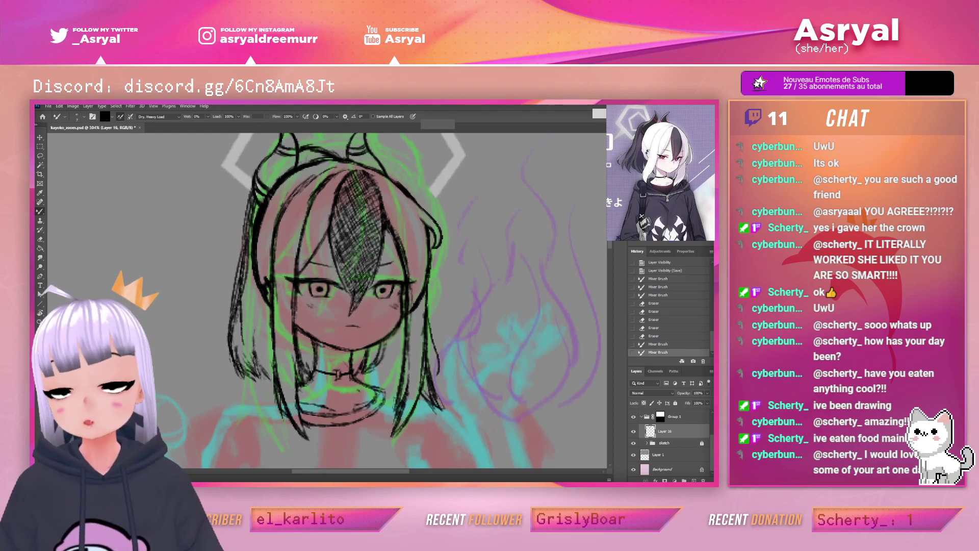
Undo the hair loop strokes and erasures on the right side of the head
key("ctrl+z")
key("ctrl+z")
key("ctrl+z")
key("ctrl+z")
key("ctrl+z")
key("ctrl+z")
key("ctrl+z")
key("ctrl+z")
key("ctrl+z")
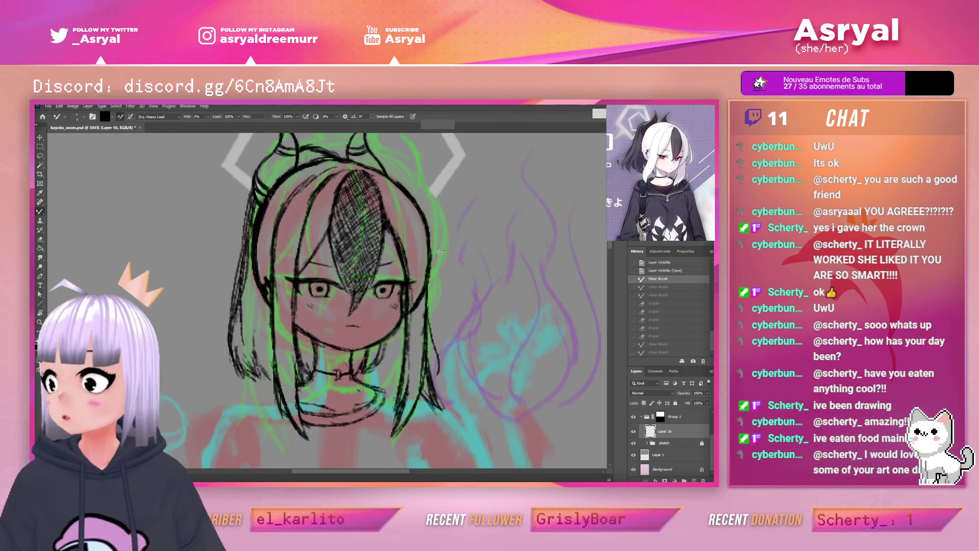
Draw a hair bulge curving outward from the right side of the head down to ear level, undoing the last stroke
left_click_drag(420, 208, 437, 246)
left_click_drag(429, 225, 443, 264)
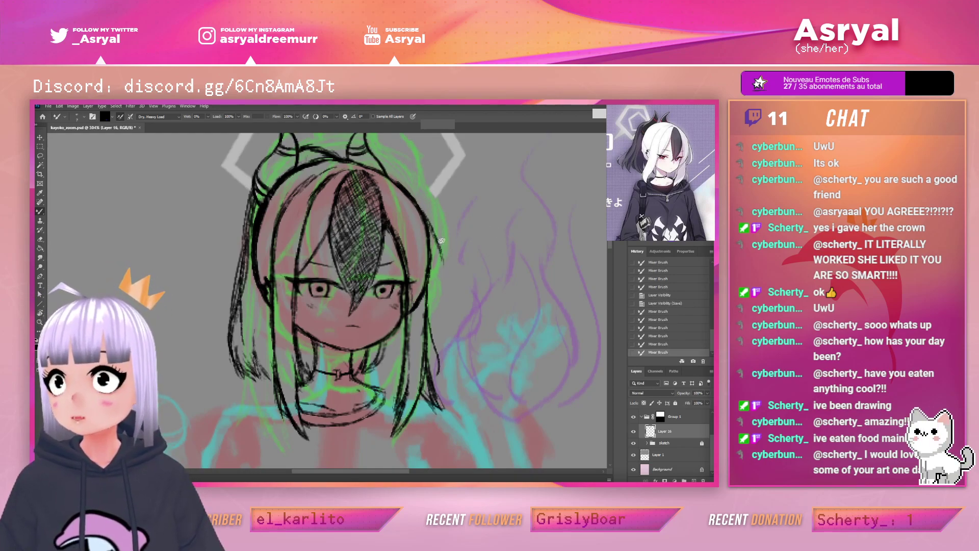
left_click_drag(422, 211, 438, 273)
left_click_drag(436, 237, 435, 277)
left_click_drag(435, 226, 442, 275)
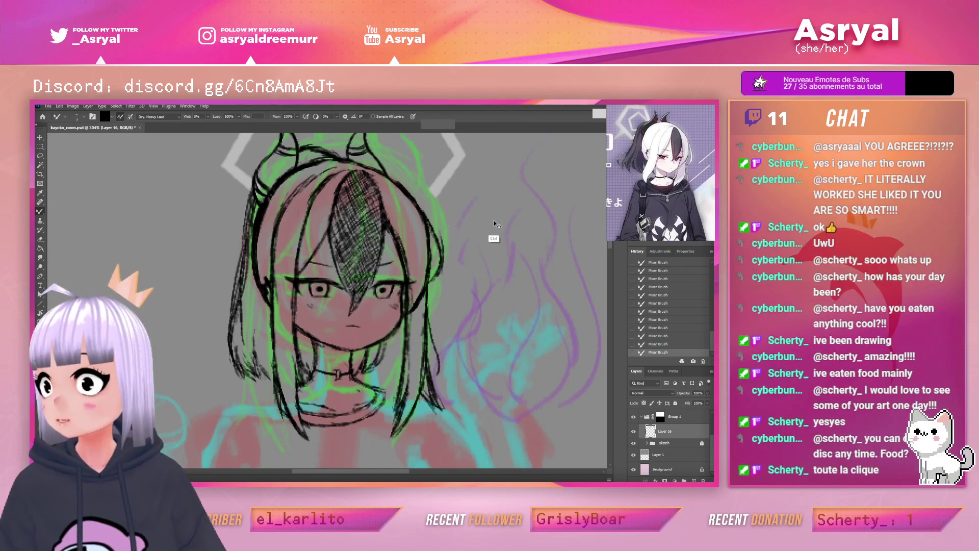
key("ctrl+z")
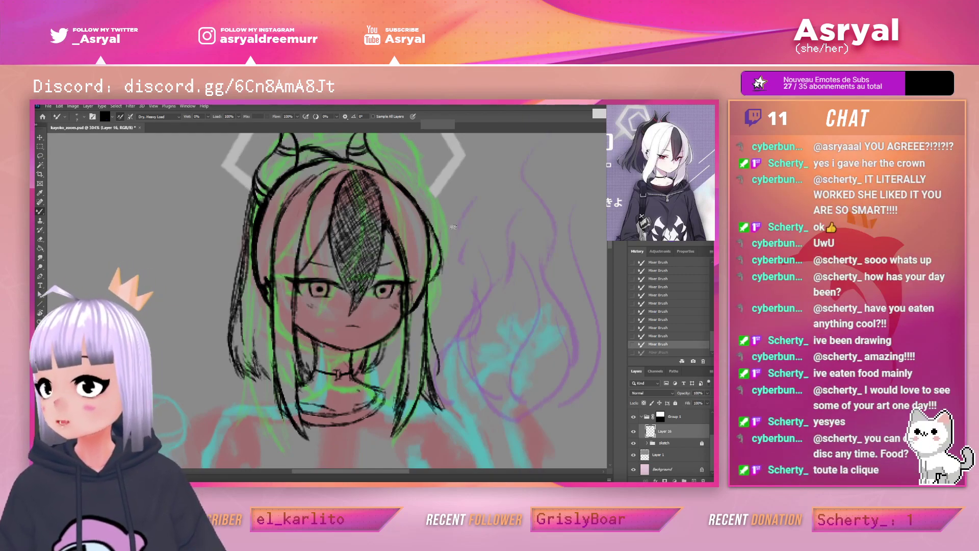
Erase the head contour where it crosses the right hair bulge and redraw the bulge's inner lines
key("e")
left_click_drag(434, 246, 431, 237)
mouse_move(429, 234)
left_mouse_down()
mouse_move(413, 207)
mouse_move(434, 247)
left_mouse_up()
mouse_move(419, 212)
left_mouse_down()
mouse_move(435, 261)
mouse_move(429, 244)
left_mouse_up()
key("b")
key("b")
left_click_drag(436, 255, 426, 235)
left_click_drag(431, 245, 432, 236)
mouse_move(429, 238)
left_mouse_down()
mouse_move(421, 220)
mouse_move(433, 254)
mouse_move(429, 245)
left_mouse_up()
left_click_drag(422, 224, 428, 244)
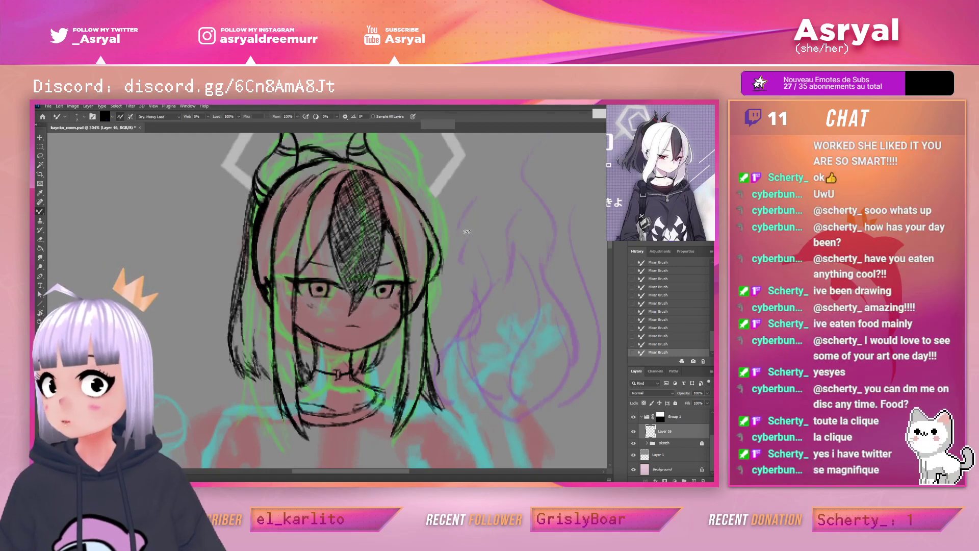
Touch up the right hair bulge with the brush and eraser, and save the file
key("e")
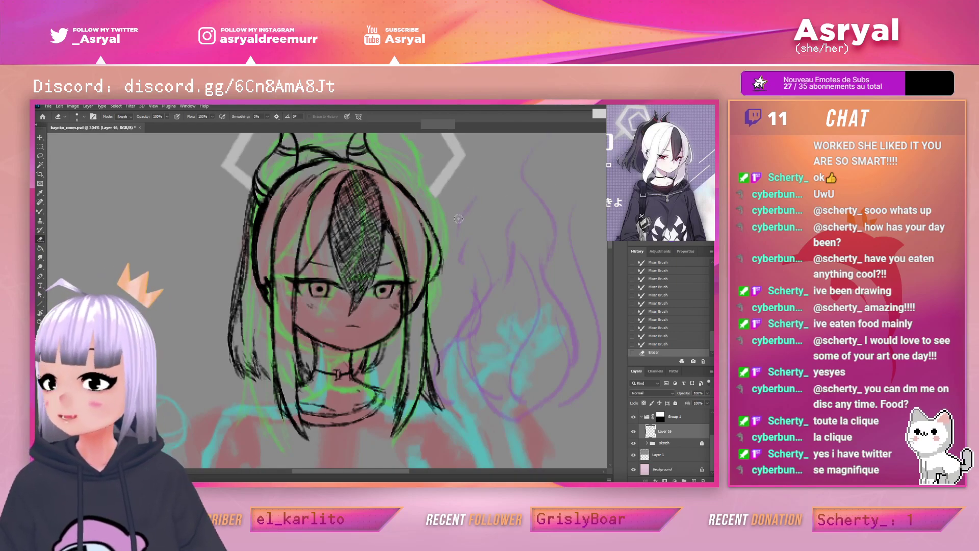
key("b")
mouse_move(431, 277)
left_mouse_down()
mouse_move(421, 219)
mouse_move(429, 238)
left_mouse_up()
key("e")
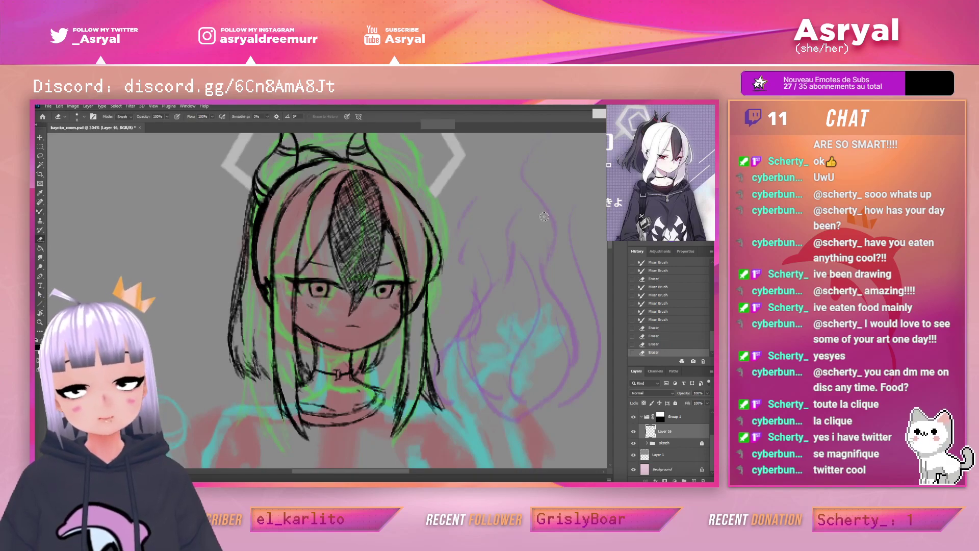
left_click_drag(514, 237, 526, 230)
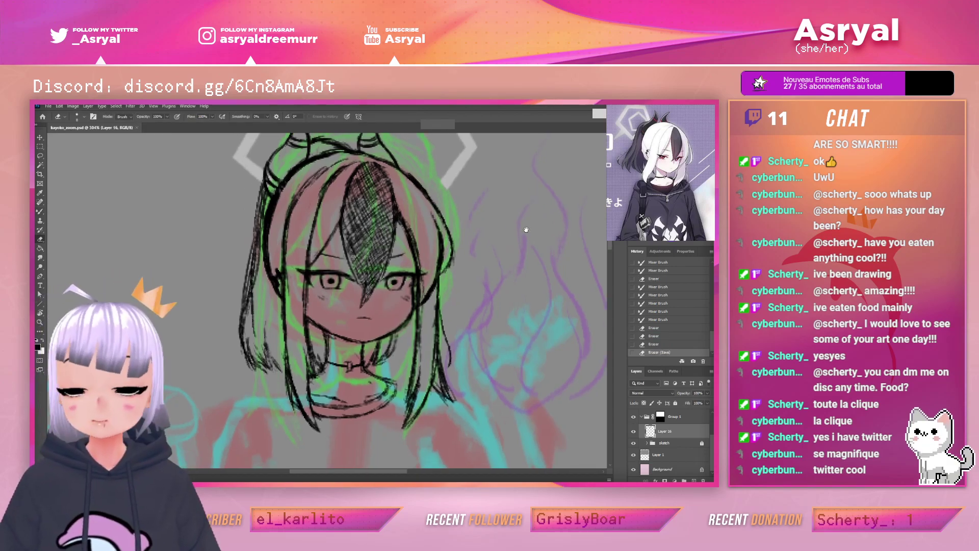
Draw strands in the outer hair lock below the right ear, undoing the last strokes and redrawing the lock's tip
key("b")
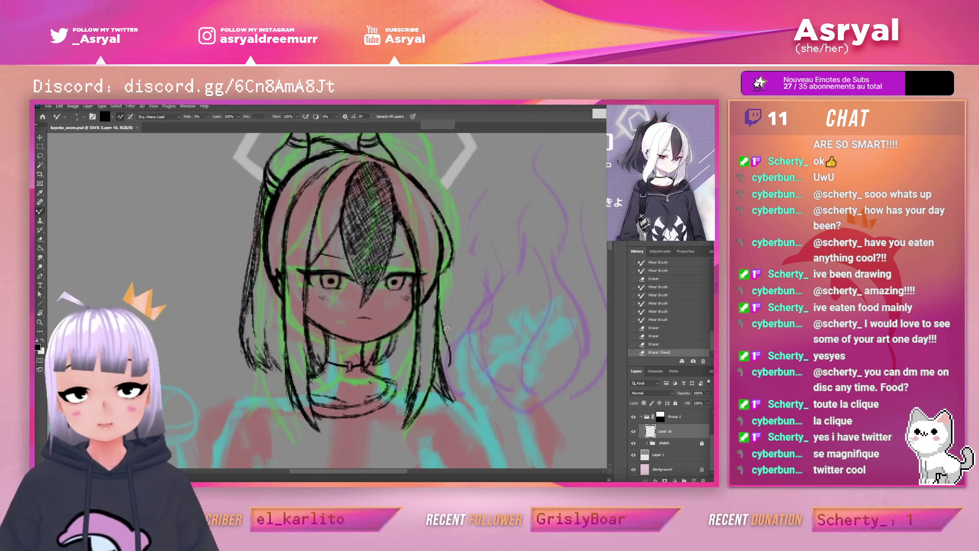
left_click_drag(447, 365, 439, 278)
mouse_move(442, 312)
left_mouse_down()
mouse_move(440, 280)
mouse_move(440, 293)
left_mouse_up()
mouse_move(444, 314)
left_mouse_down()
mouse_move(440, 282)
mouse_move(440, 293)
left_mouse_up()
left_click_drag(441, 295, 451, 348)
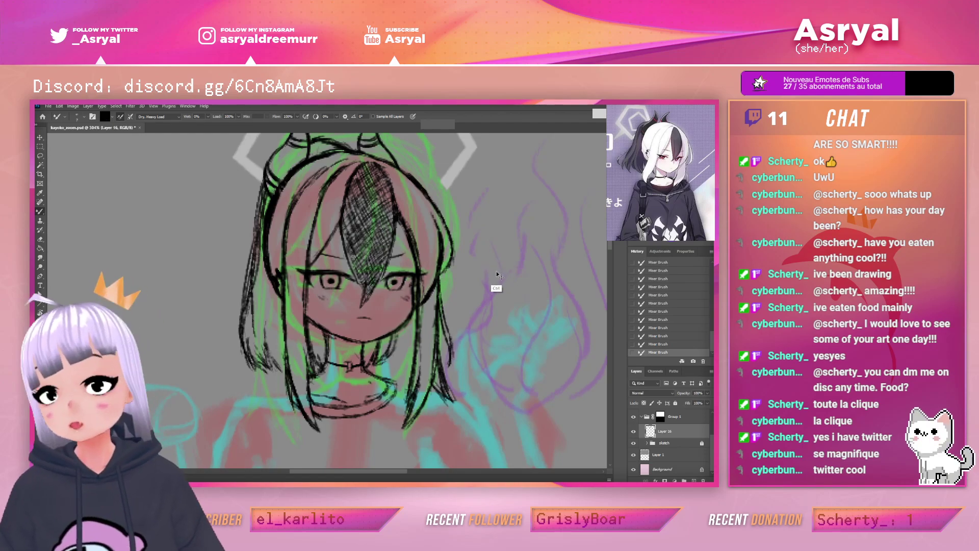
key("ctrl+z")
key("ctrl+z")
key("ctrl+z")
left_click_drag(452, 362, 449, 336)
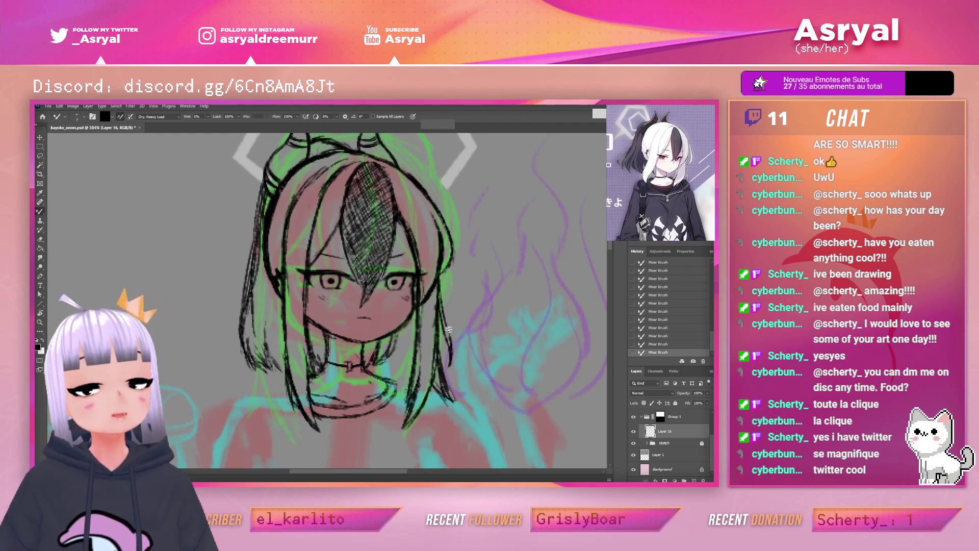
Build up the outer hair lock on the right side with repeated black strokes from the ear downward
left_click_drag(440, 276, 445, 321)
key("e")
key("b")
mouse_move(436, 288)
left_mouse_down()
mouse_move(442, 319)
mouse_move(438, 309)
left_mouse_up()
mouse_move(436, 296)
left_mouse_down()
mouse_move(445, 327)
mouse_move(442, 320)
left_mouse_up()
left_click_drag(434, 296, 443, 317)
left_click_drag(441, 269, 448, 332)
Refine the lower end of the right hair lock and erase the stray lines around it
mouse_move(492, 279)
left_mouse_down()
mouse_move(429, 305)
mouse_move(519, 280)
mouse_move(491, 286)
left_mouse_up()
mouse_move(446, 318)
left_mouse_down()
mouse_move(465, 304)
mouse_move(443, 332)
left_mouse_up()
key("e")
mouse_move(438, 322)
left_mouse_down()
mouse_move(432, 284)
mouse_move(448, 336)
left_mouse_up()
key("b")
key("e")
left_click_drag(437, 288, 435, 283)
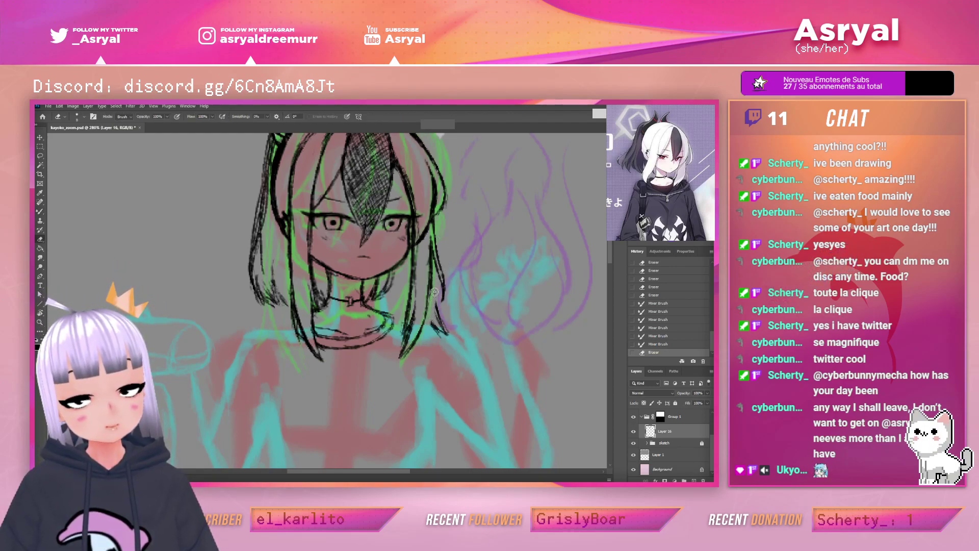
left_click_drag(449, 331, 445, 323)
Draw darker strands down the inner edge of the right hair lock beside the neck and clean them up
key("b")
left_click_drag(432, 276, 430, 318)
left_click_drag(432, 296, 425, 325)
left_click_drag(431, 279, 426, 323)
mouse_move(432, 296)
left_mouse_down()
mouse_move(426, 324)
mouse_move(445, 286)
left_mouse_up()
key("e")
key("b")
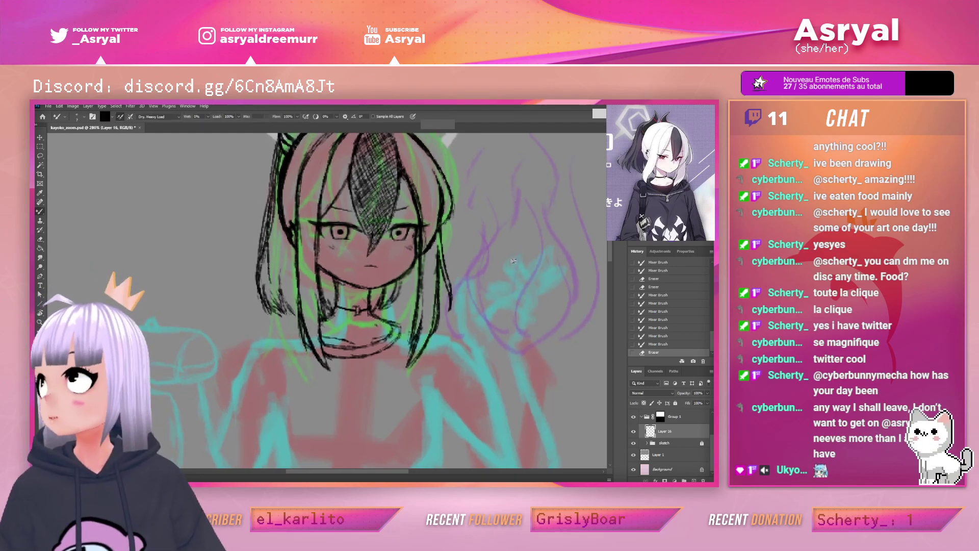
Review the whole figure on the canvas and save the file
key("z")
left_click_drag(513, 260, 433, 303)
key("b")
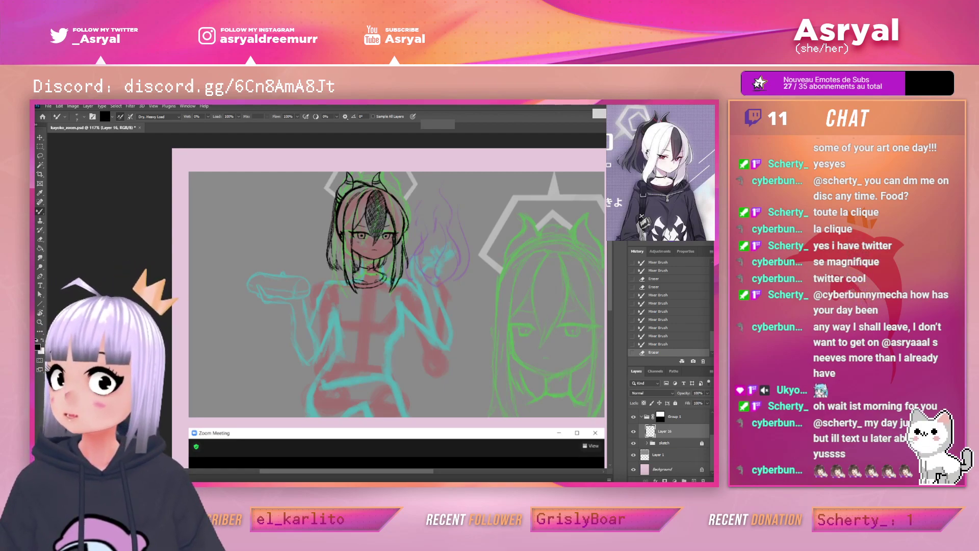
left_click_drag(478, 264, 466, 254)
key("ctrl+s")
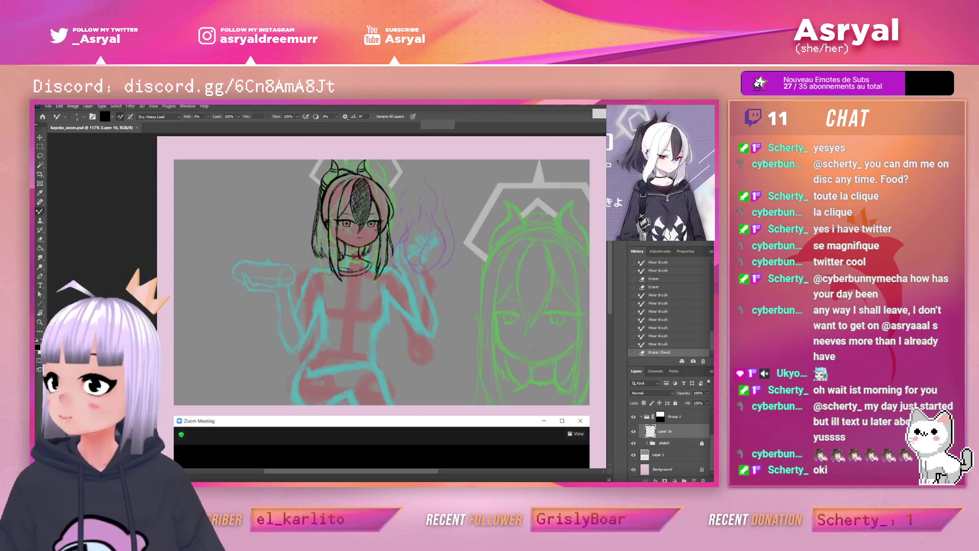
Shift the head line art on Layer 16 slightly with Free Transform and apply it
key("z")
left_click_drag(411, 241, 441, 242)
key("b")
left_click_drag(538, 204, 528, 264)
key("ctrl+t")
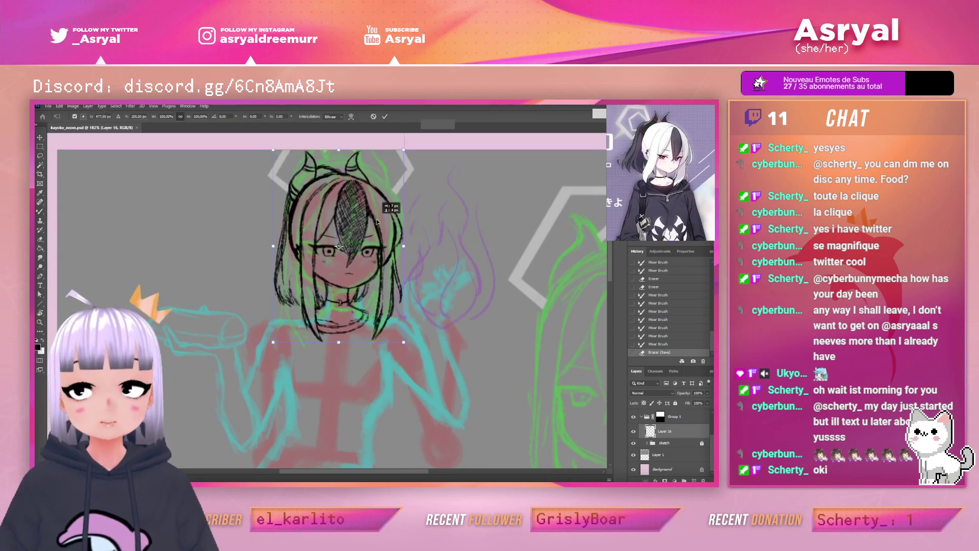
key("Return")
left_click_drag(489, 232, 531, 202)
Add a new layer above the head line art and sketch the hood's V-shaped front edge below the hair in black
key("z")
left_click(372, 294)
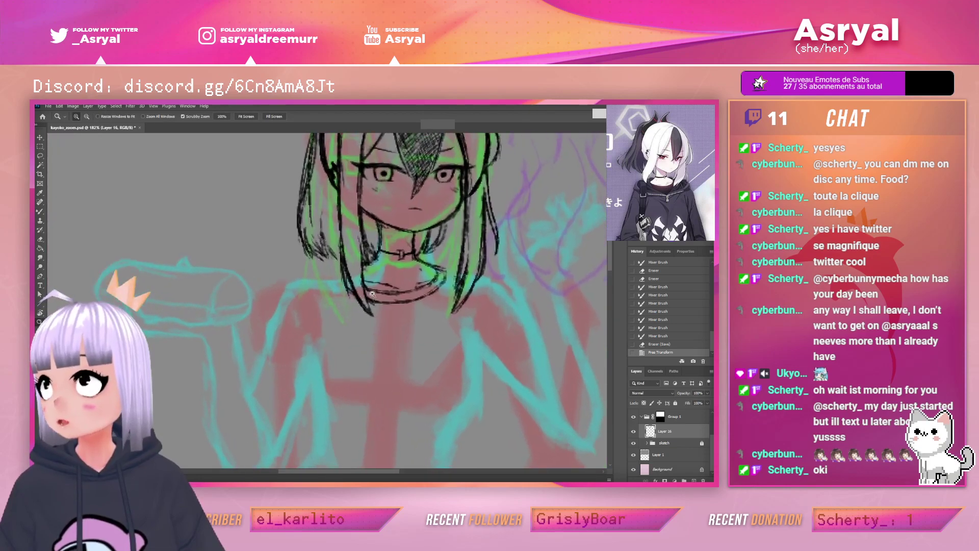
key("b")
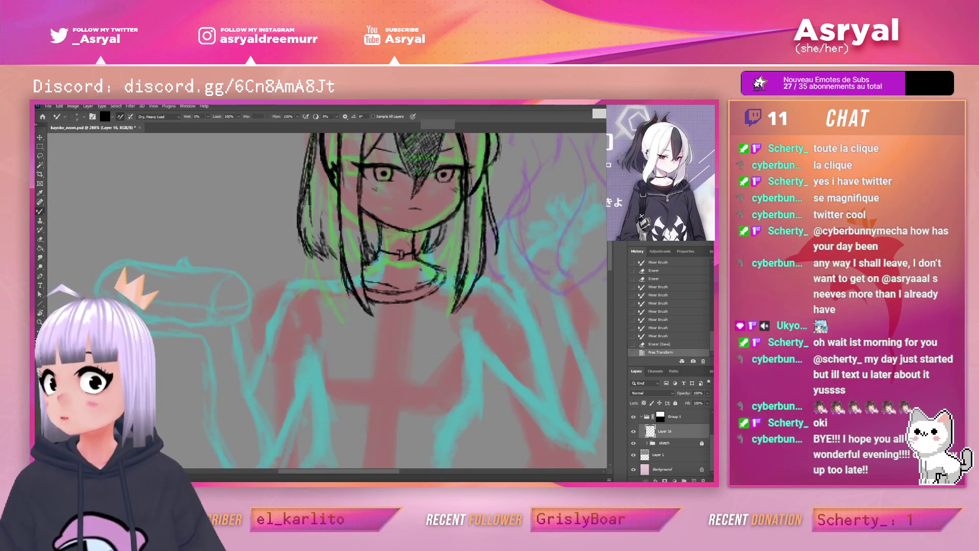
left_click(693, 480)
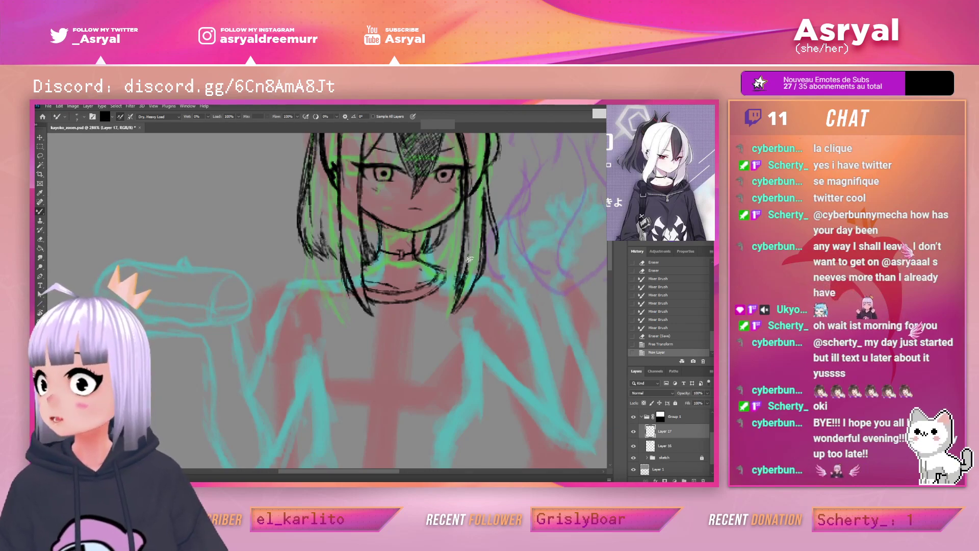
left_click_drag(319, 290, 408, 336)
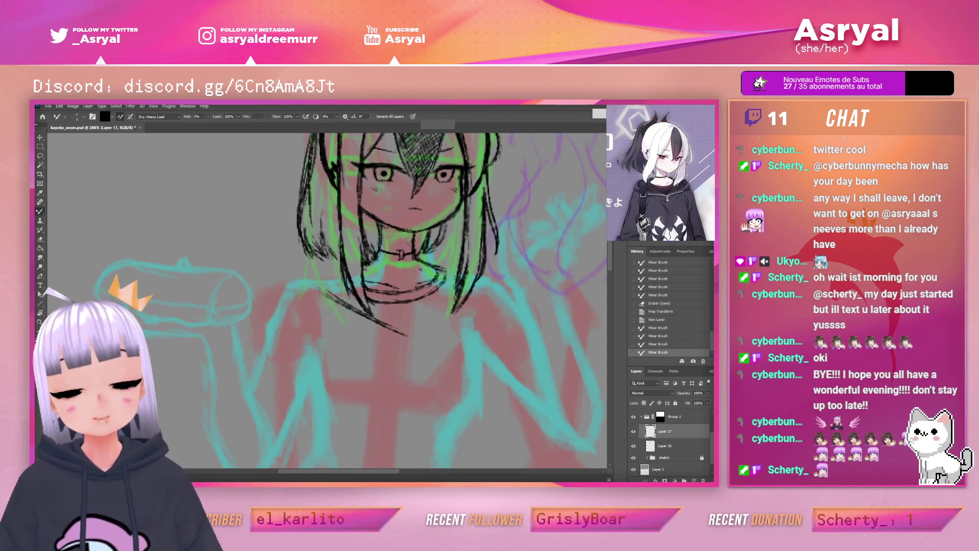
left_click_drag(449, 318, 421, 332)
left_click_drag(340, 301, 422, 336)
left_click_drag(374, 318, 424, 335)
mouse_move(419, 259)
left_mouse_down()
mouse_move(460, 272)
mouse_move(436, 261)
mouse_move(474, 265)
mouse_move(482, 280)
mouse_move(485, 308)
mouse_move(443, 331)
mouse_move(501, 302)
left_mouse_up()
mouse_move(515, 265)
left_mouse_down()
mouse_move(555, 275)
mouse_move(511, 263)
left_mouse_up()
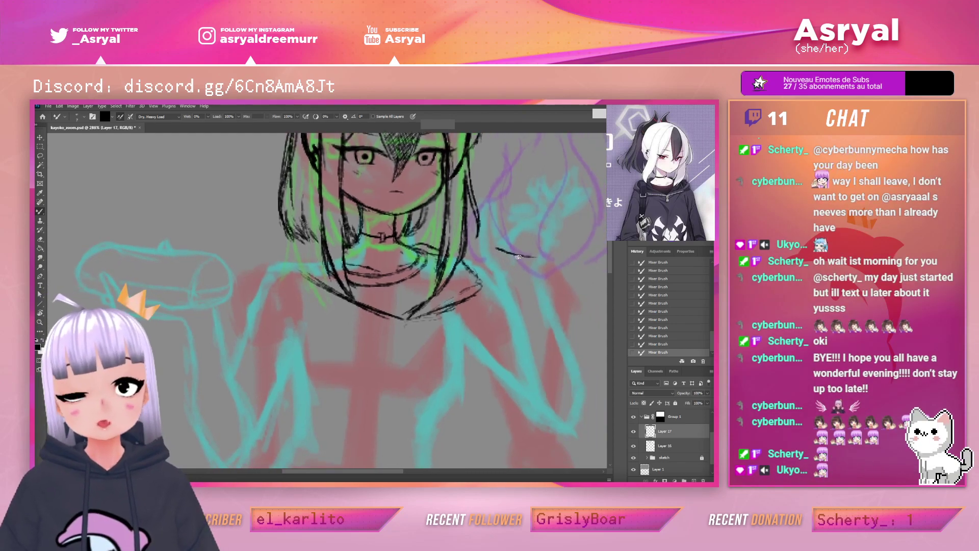
key("ctrl+z")
key("ctrl+z")
key("ctrl+z")
key("ctrl+z")
key("ctrl+z")
key("ctrl+z")
key("ctrl+z")
key("ctrl+z")
Sketch the left shoulder line and the left half of the hood's lower edge, running to the centre of the chest
left_click_drag(536, 268, 558, 205)
mouse_move(485, 238)
left_mouse_down()
mouse_move(487, 225)
mouse_move(509, 228)
left_mouse_up()
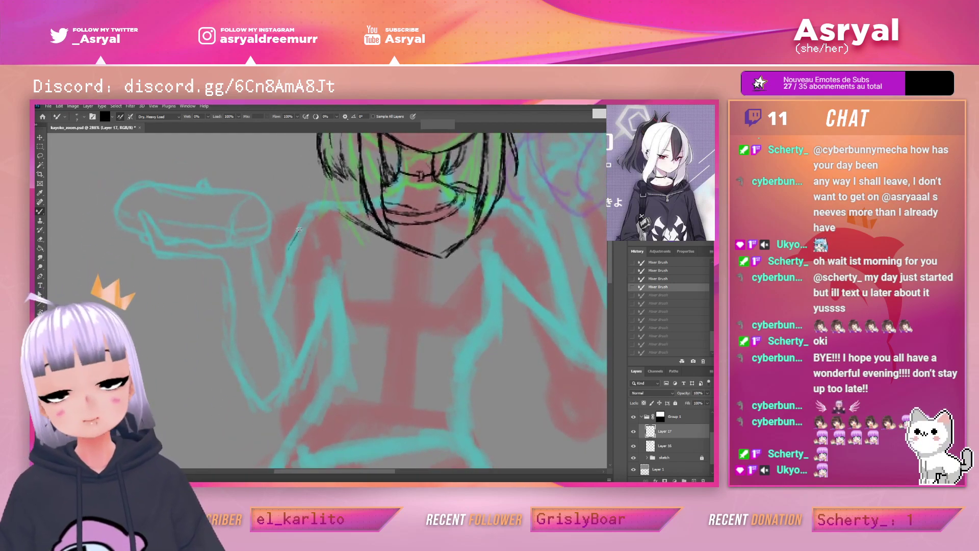
left_click_drag(288, 268, 275, 298)
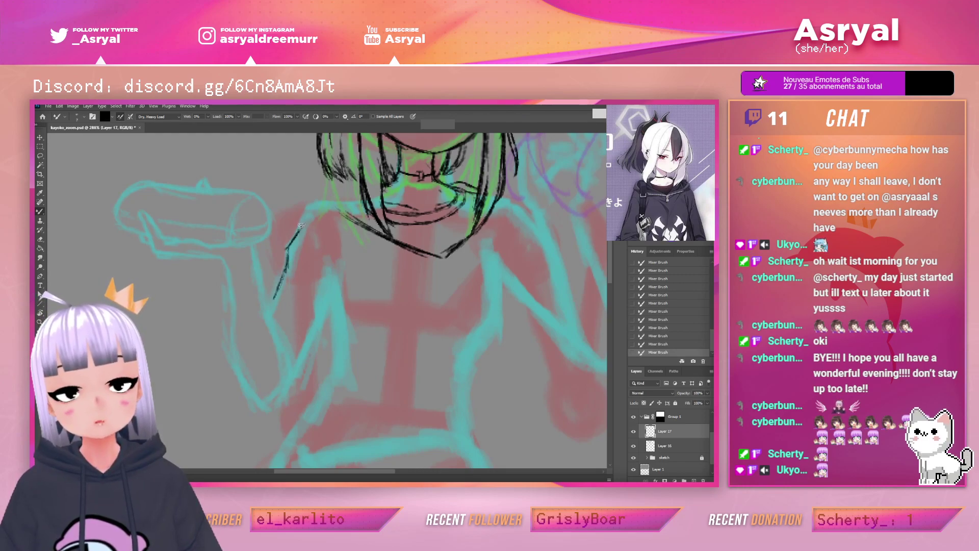
mouse_move(297, 220)
left_mouse_down()
mouse_move(321, 253)
mouse_move(352, 259)
mouse_move(338, 256)
mouse_move(357, 248)
mouse_move(448, 261)
left_mouse_up()
left_click_drag(348, 255, 410, 259)
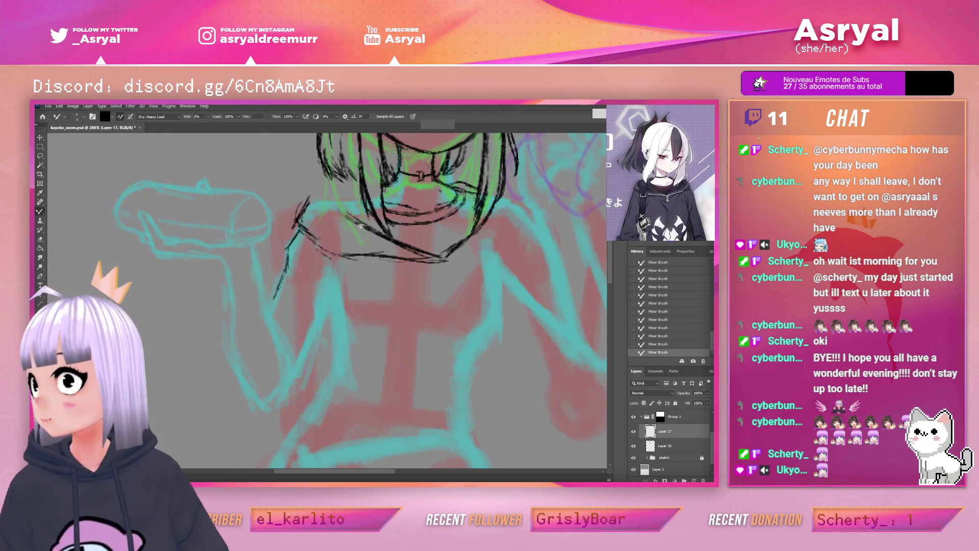
left_click_drag(309, 235, 323, 245)
mouse_move(298, 225)
left_mouse_down()
mouse_move(340, 250)
mouse_move(387, 259)
left_mouse_up()
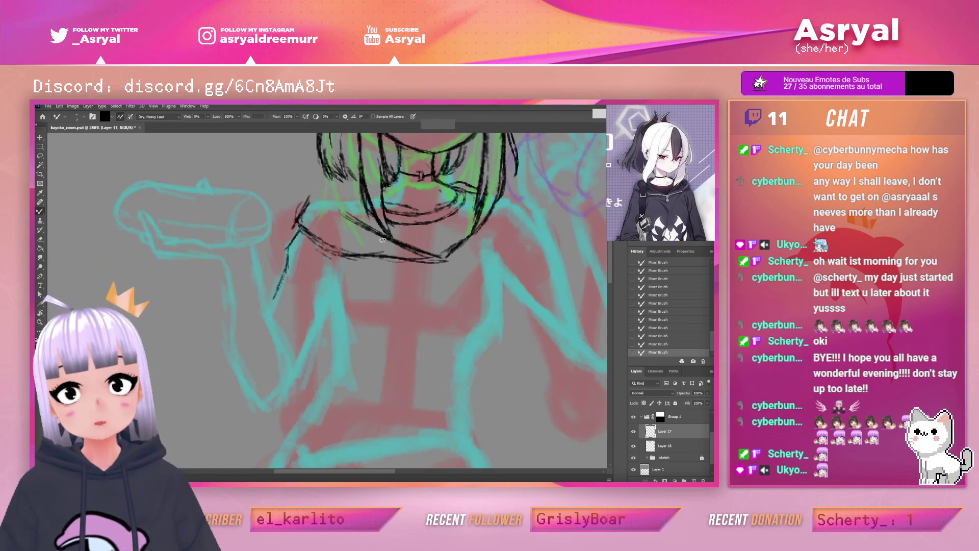
Draw the folds and upper rim on the left side of the hood and strengthen its lower edge
mouse_move(319, 196)
left_mouse_down()
mouse_move(320, 219)
mouse_move(318, 198)
mouse_move(351, 238)
mouse_move(326, 226)
mouse_move(384, 245)
mouse_move(318, 213)
mouse_move(373, 253)
left_mouse_up()
mouse_move(320, 218)
left_mouse_down()
mouse_move(309, 204)
mouse_move(321, 195)
mouse_move(327, 220)
mouse_move(317, 194)
left_mouse_up()
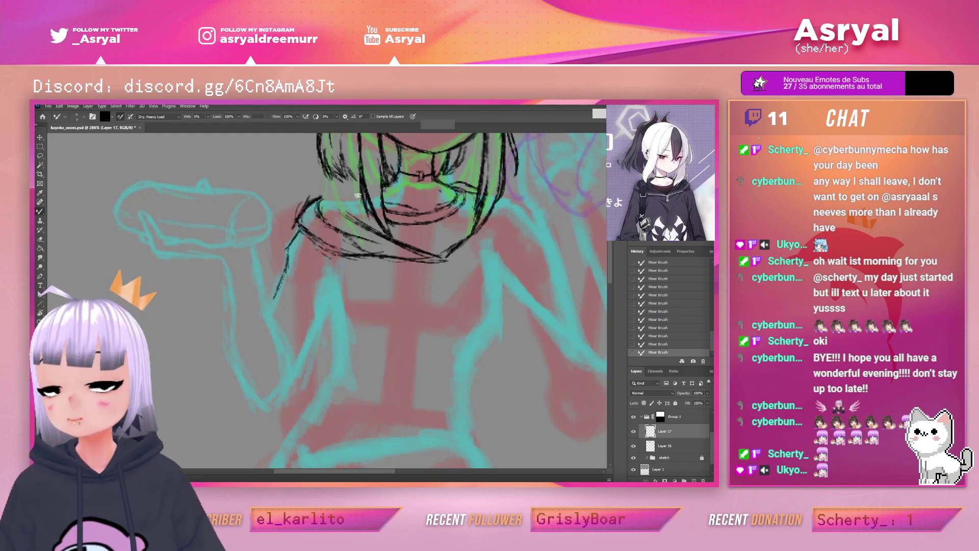
mouse_move(361, 192)
left_mouse_down()
mouse_move(341, 197)
mouse_move(347, 209)
mouse_move(318, 204)
left_mouse_up()
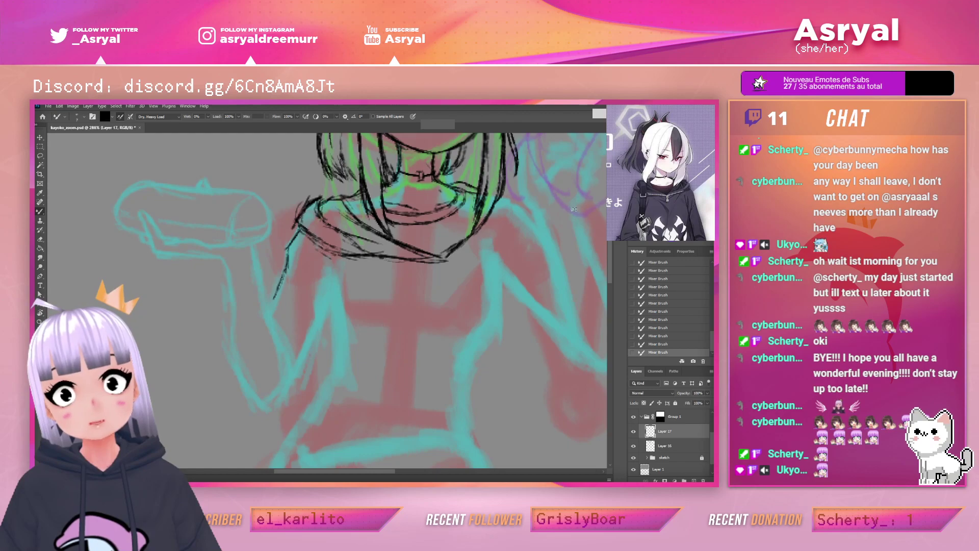
left_click_drag(544, 242, 486, 262)
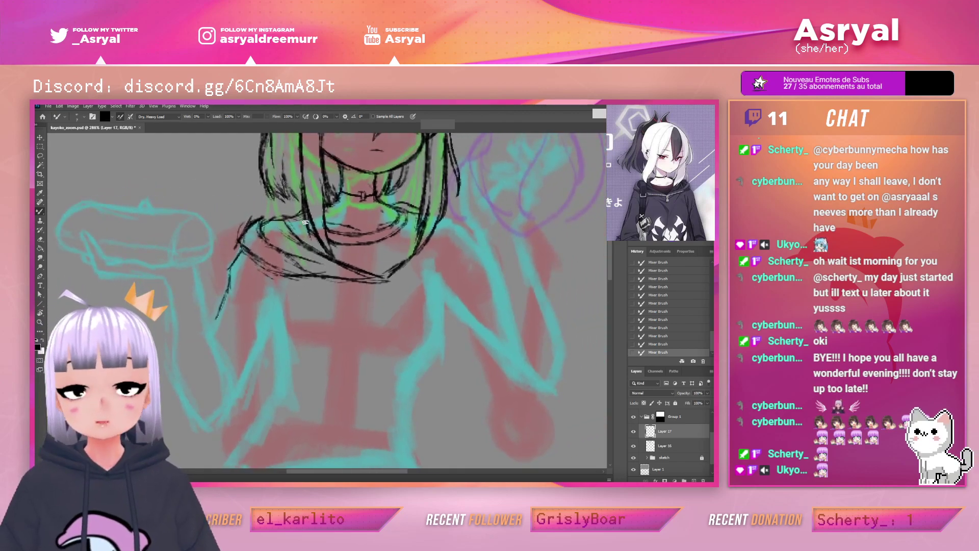
left_click_drag(461, 219, 445, 242)
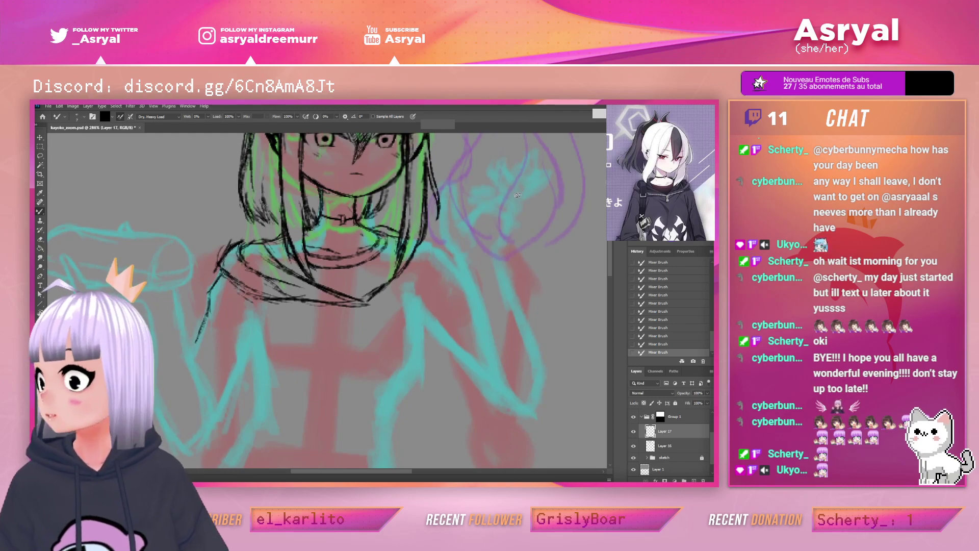
left_click_drag(280, 305, 363, 310)
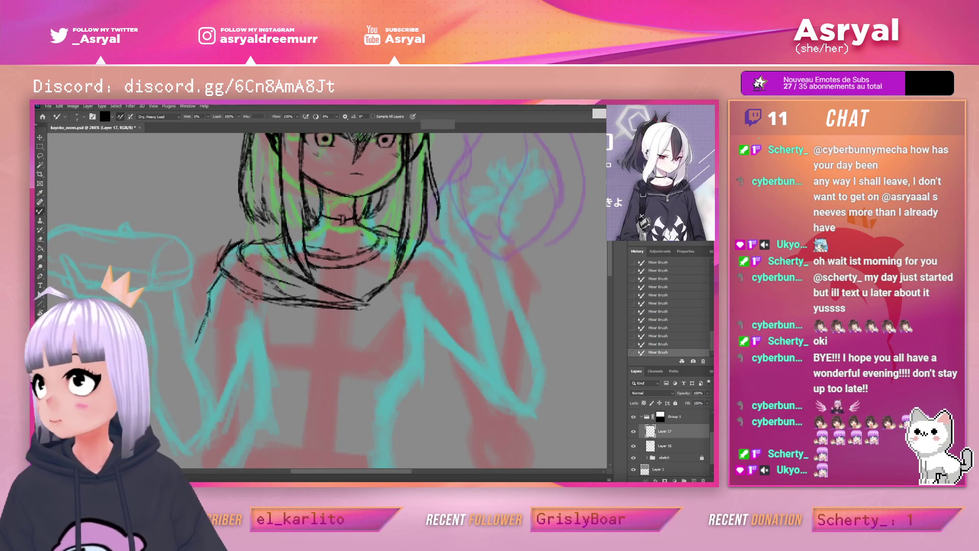
Draw a zipper pull hanging from the hood's centre point and mark the start of the right lower hem
left_click_drag(372, 310, 369, 322)
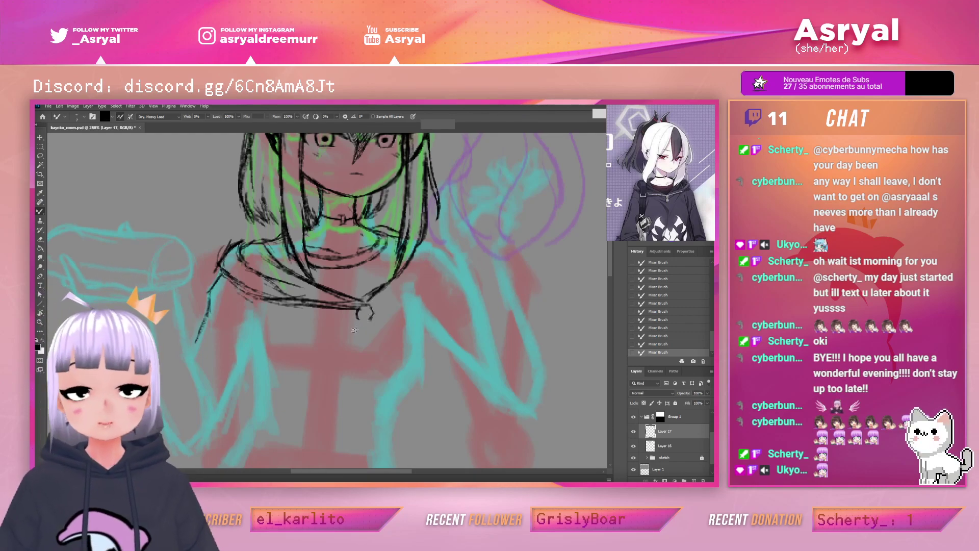
mouse_move(372, 327)
left_mouse_down()
mouse_move(376, 342)
mouse_move(369, 326)
mouse_move(355, 342)
left_mouse_up()
mouse_move(355, 341)
left_mouse_down()
mouse_move(374, 339)
mouse_move(372, 313)
left_mouse_up()
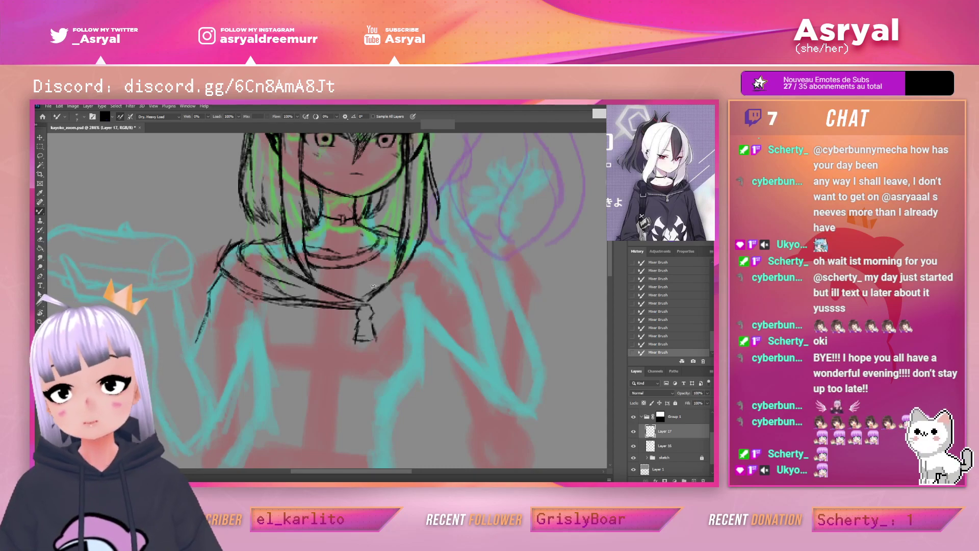
left_click_drag(380, 300, 398, 297)
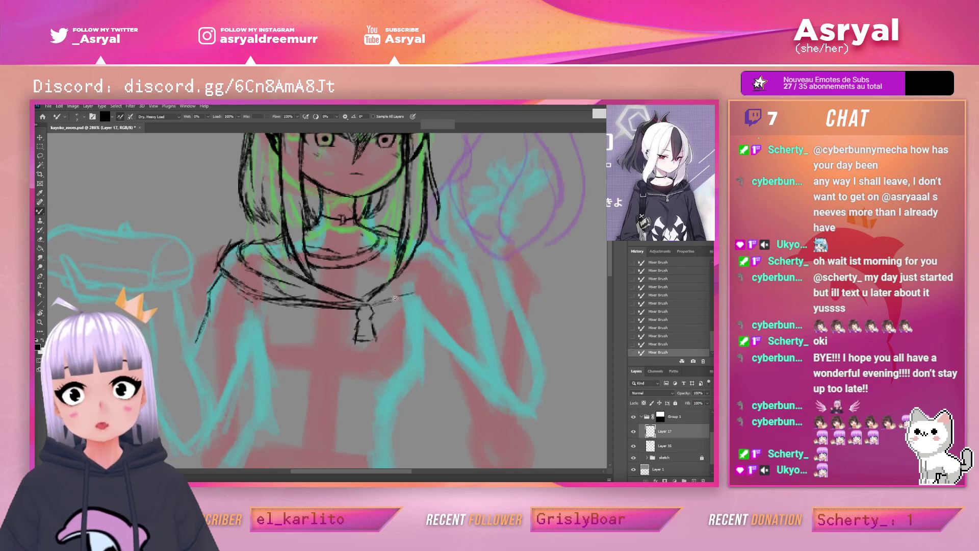
mouse_move(373, 336)
left_mouse_down()
mouse_move(351, 349)
mouse_move(353, 337)
mouse_move(380, 340)
mouse_move(350, 343)
mouse_move(389, 327)
mouse_move(359, 331)
mouse_move(361, 314)
mouse_move(373, 335)
mouse_move(379, 327)
mouse_move(361, 317)
left_mouse_up()
key("e")
key("b")
left_click_drag(364, 323, 369, 333)
mouse_move(363, 310)
left_mouse_down()
mouse_move(372, 321)
mouse_move(353, 336)
left_mouse_up()
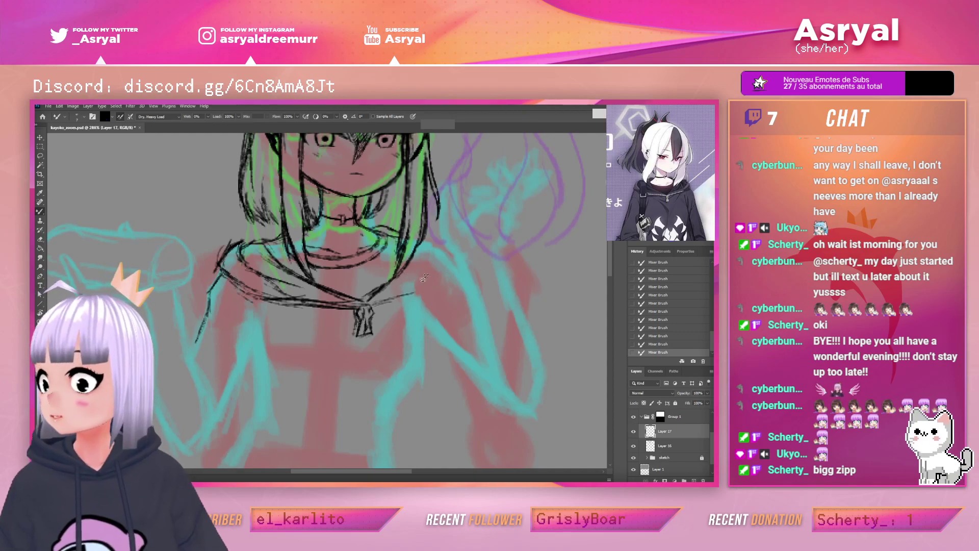
Sketch the right side of the hood with its folds, erase stray lines along the lower edge and darken the outer contour
mouse_move(371, 306)
left_mouse_down()
mouse_move(413, 288)
mouse_move(373, 306)
mouse_move(438, 270)
mouse_move(427, 270)
mouse_move(444, 253)
mouse_move(438, 242)
mouse_move(445, 261)
mouse_move(447, 252)
mouse_move(444, 217)
mouse_move(454, 248)
mouse_move(444, 262)
mouse_move(432, 235)
mouse_move(445, 262)
mouse_move(418, 242)
mouse_move(432, 259)
mouse_move(380, 289)
left_mouse_up()
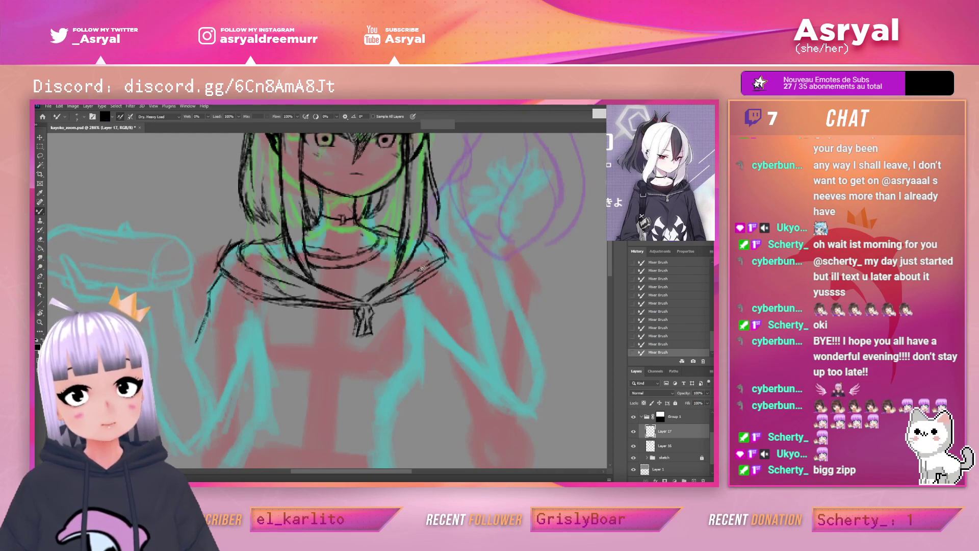
mouse_move(423, 261)
left_mouse_down()
mouse_move(442, 254)
mouse_move(406, 270)
mouse_move(432, 253)
mouse_move(433, 269)
mouse_move(444, 269)
mouse_move(387, 271)
mouse_move(367, 295)
mouse_move(399, 235)
left_mouse_up()
left_click_drag(374, 307, 420, 295)
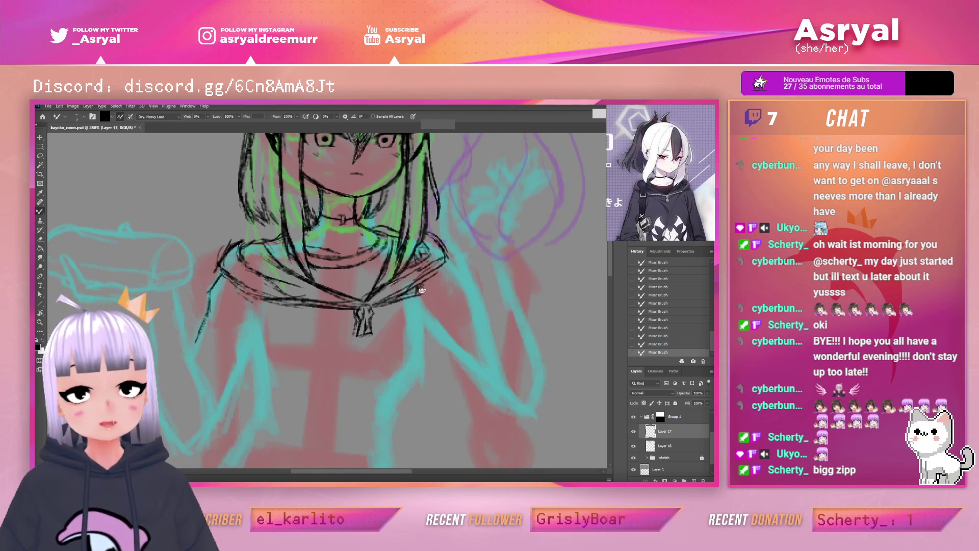
key("e")
left_click_drag(399, 308, 436, 283)
key("b")
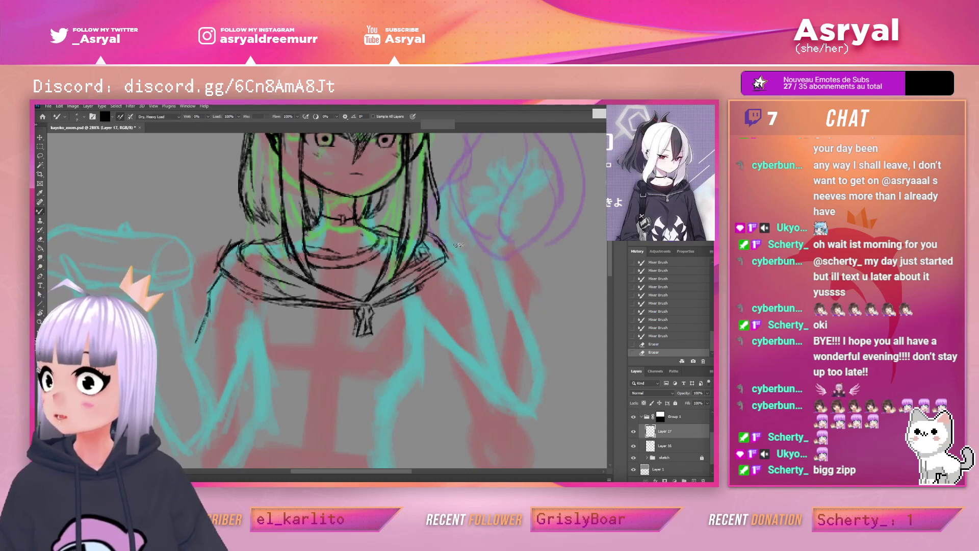
mouse_move(445, 251)
left_mouse_down()
mouse_move(446, 269)
mouse_move(389, 305)
left_mouse_up()
left_click_drag(439, 238, 424, 232)
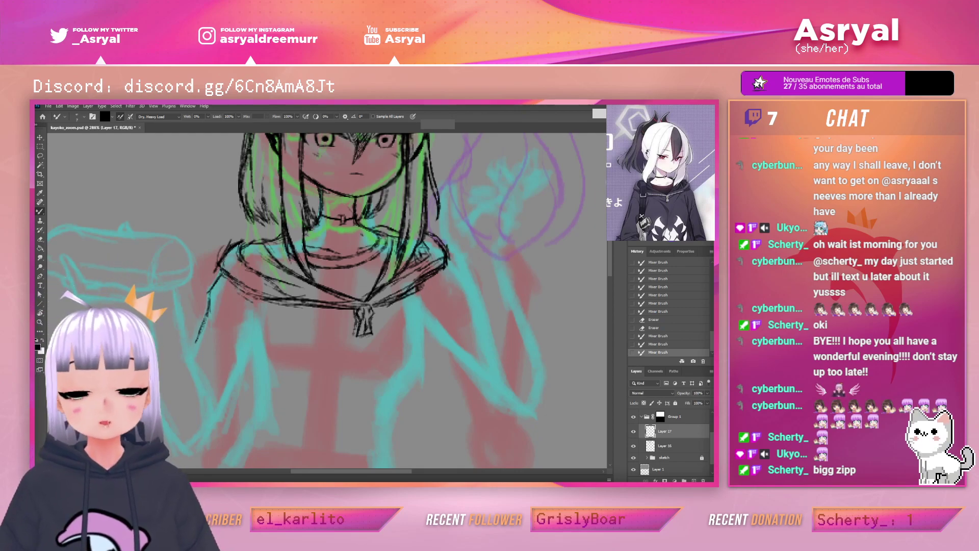
Clean up and retouch the left hair lock on Layer 16 where it meets the hood, return to Layer 17 and save the file
key("e")
mouse_move(365, 237)
left_mouse_down()
mouse_move(440, 237)
mouse_move(360, 236)
left_mouse_up()
left_click(672, 449)
key("b")
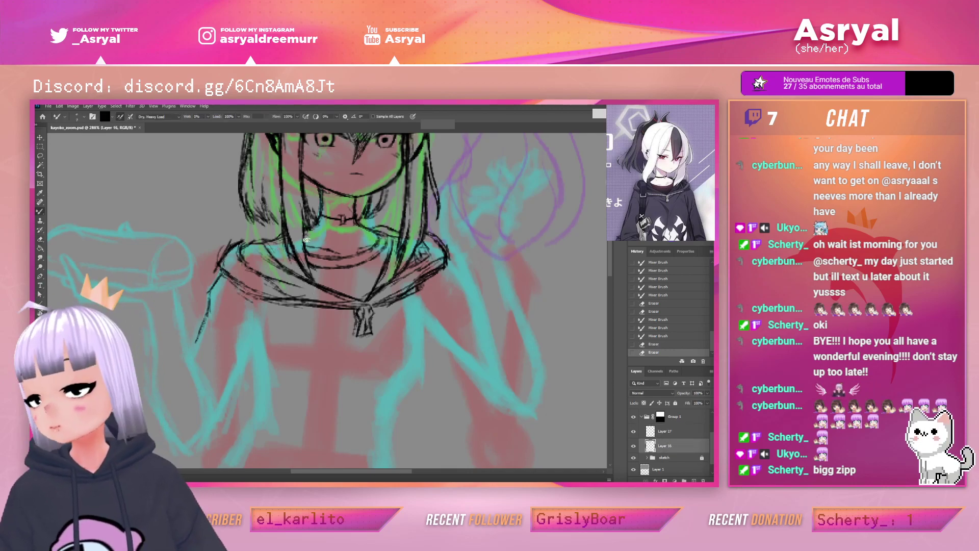
left_click_drag(322, 236, 360, 209)
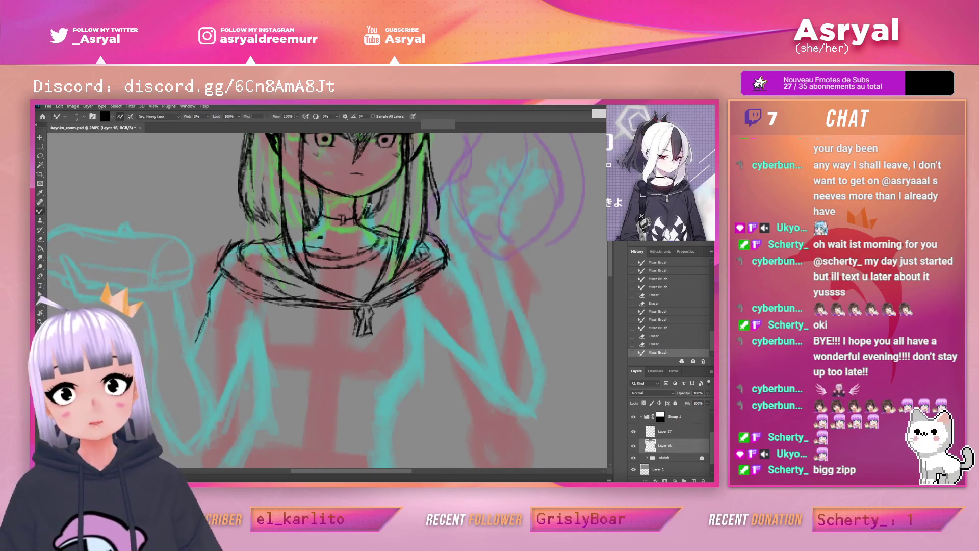
key("ctrl+z")
left_click_drag(320, 239, 321, 236)
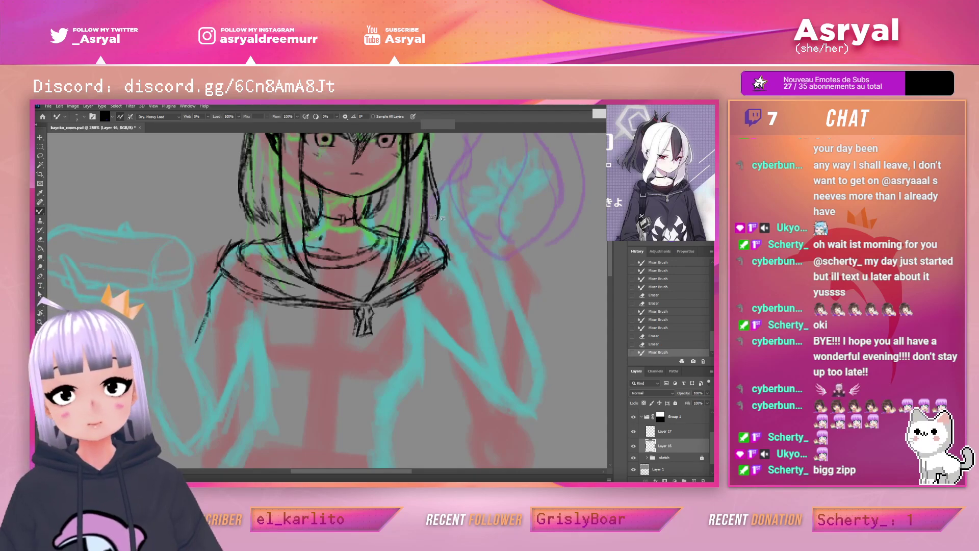
left_click(662, 431)
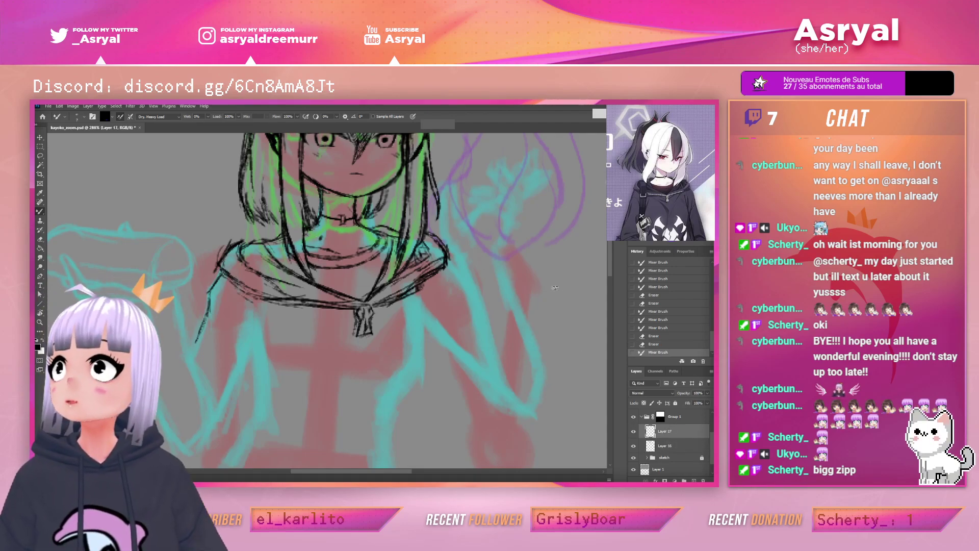
left_click_drag(492, 228, 495, 270)
key("ctrl+s")
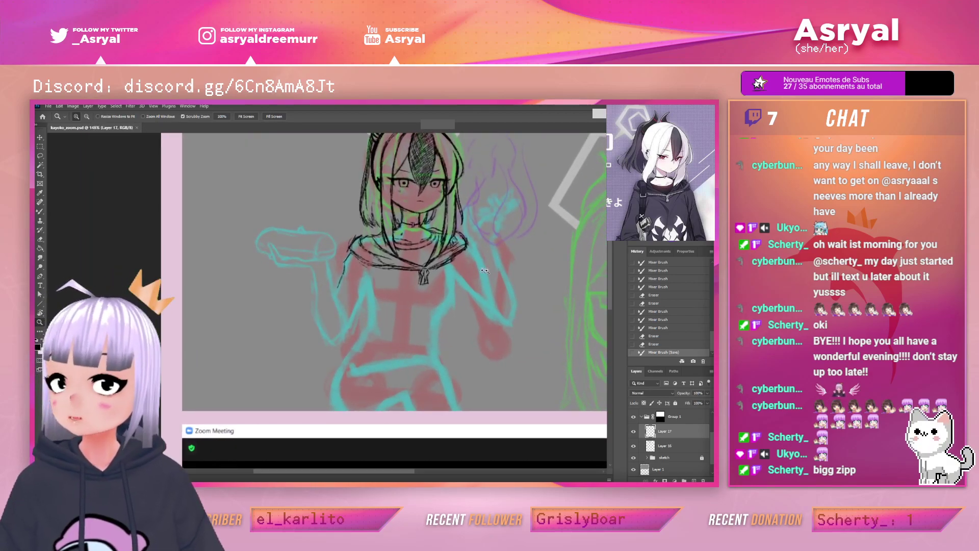
Sketch the underside of the left upper sleeve from the armpit down to the elbow, following the hoodie in the reference image
left_click_drag(363, 289, 436, 251)
key("b")
left_click_drag(663, 198, 662, 150)
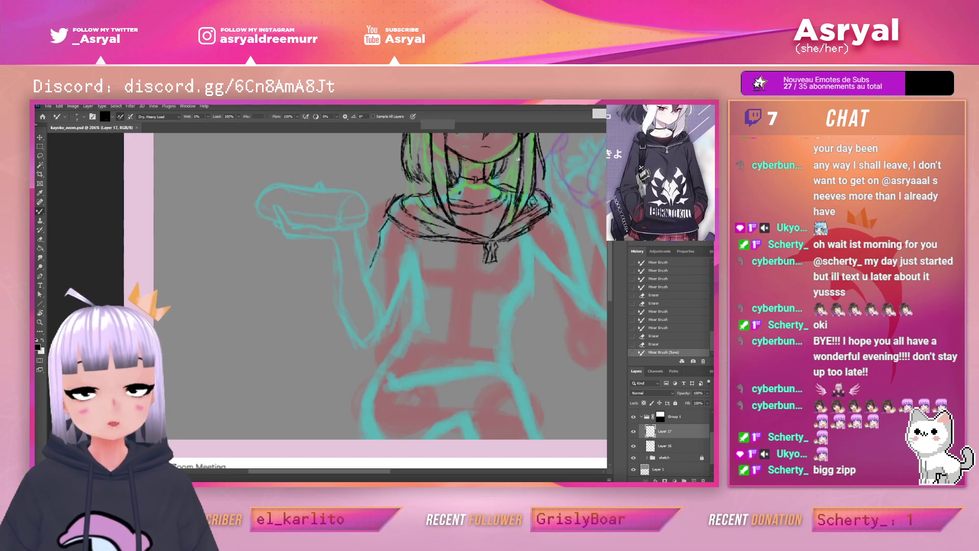
scroll(396, 254, "up", 2)
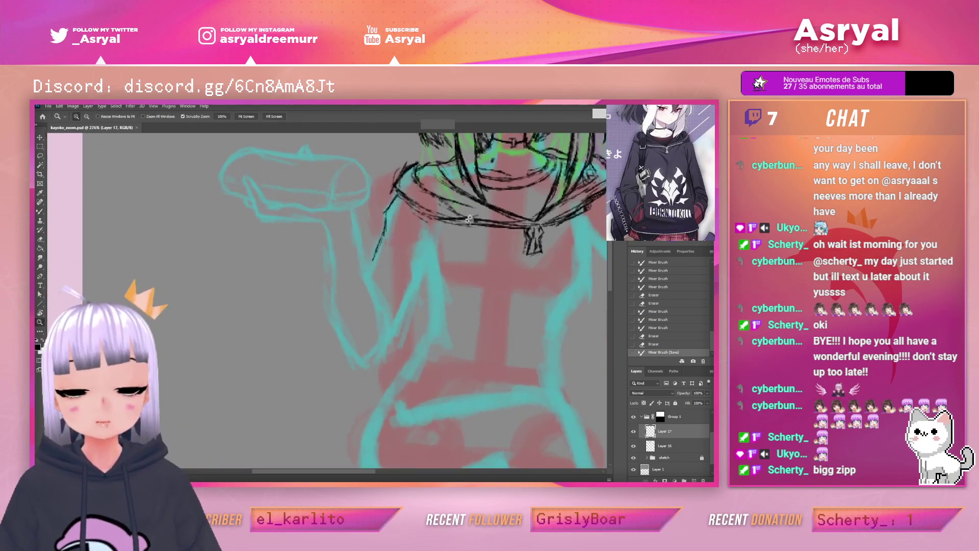
left_click_drag(425, 267, 416, 291)
left_click_drag(427, 257, 400, 336)
left_click_drag(421, 289, 395, 346)
left_click_drag(403, 326, 369, 361)
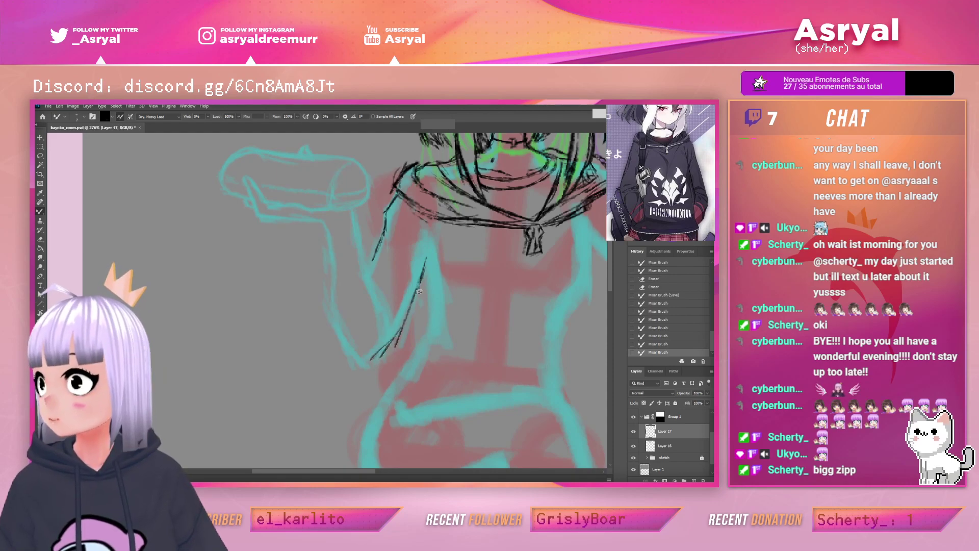
Check the full outfit reference and sketch the left forearm sleeve with its slanted cuff, inner crease and rounded elbow
scroll(660, 172, "down", 10)
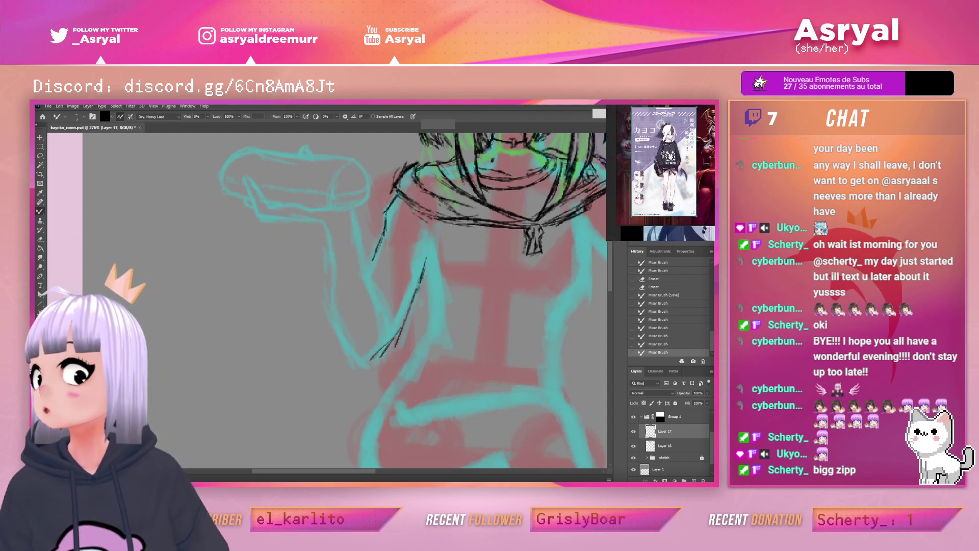
scroll(680, 204, "up", 5)
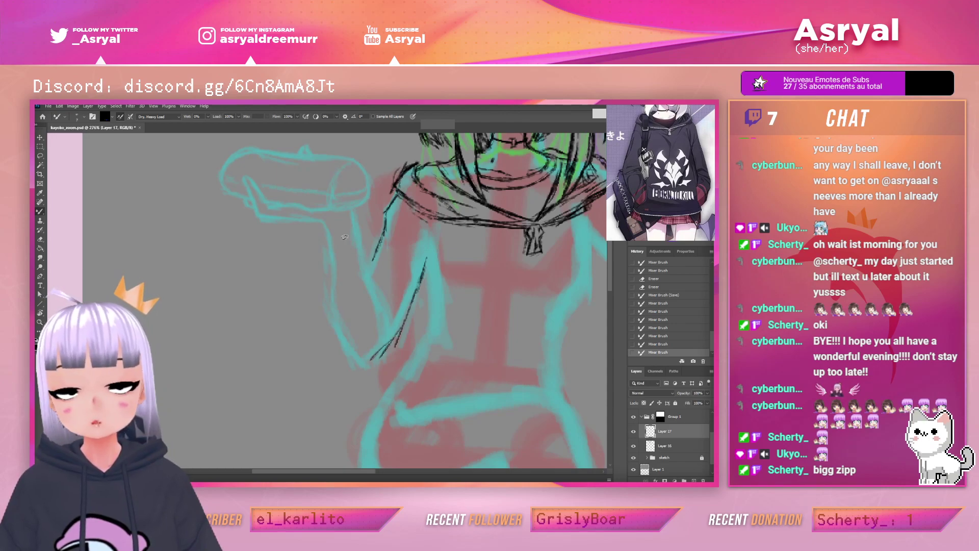
left_click_drag(358, 229, 327, 259)
left_click_drag(357, 234, 337, 257)
mouse_move(359, 229)
left_mouse_down()
mouse_move(371, 257)
mouse_move(362, 286)
mouse_move(389, 309)
left_mouse_up()
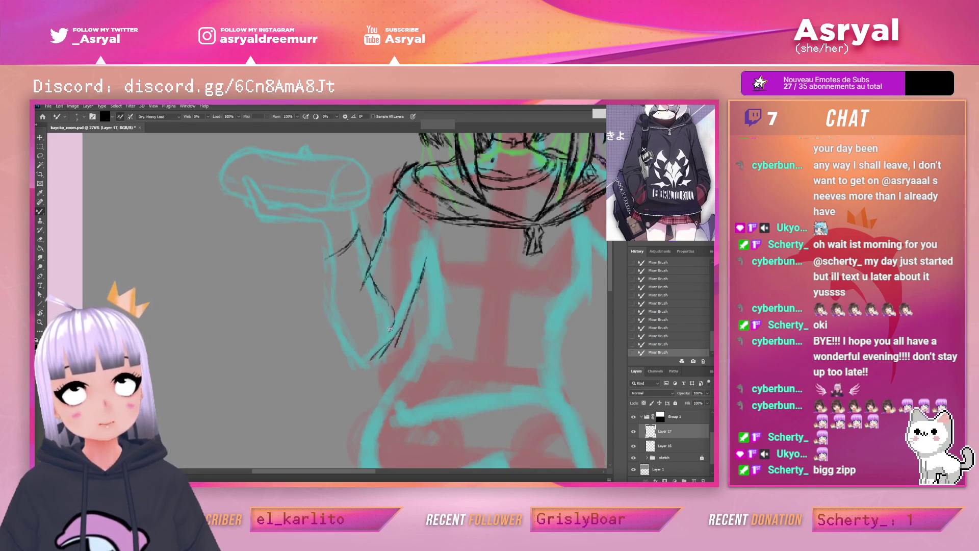
left_click_drag(370, 267, 395, 320)
left_click_drag(373, 280, 396, 314)
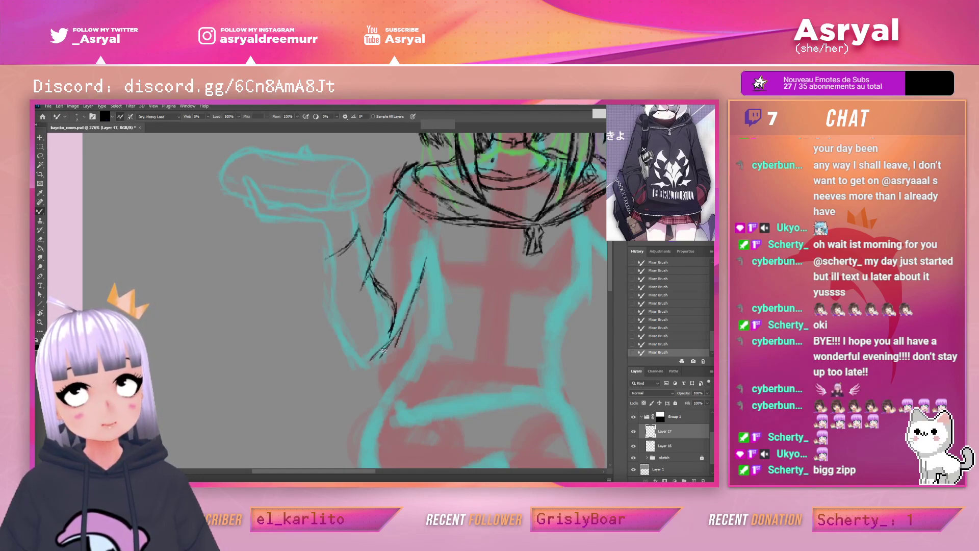
mouse_move(332, 254)
left_mouse_down()
mouse_move(321, 265)
mouse_move(334, 334)
left_mouse_up()
mouse_move(329, 287)
left_mouse_down()
mouse_move(340, 341)
mouse_move(360, 348)
mouse_move(352, 351)
mouse_move(371, 362)
mouse_move(398, 326)
mouse_move(384, 354)
mouse_move(393, 336)
left_mouse_up()
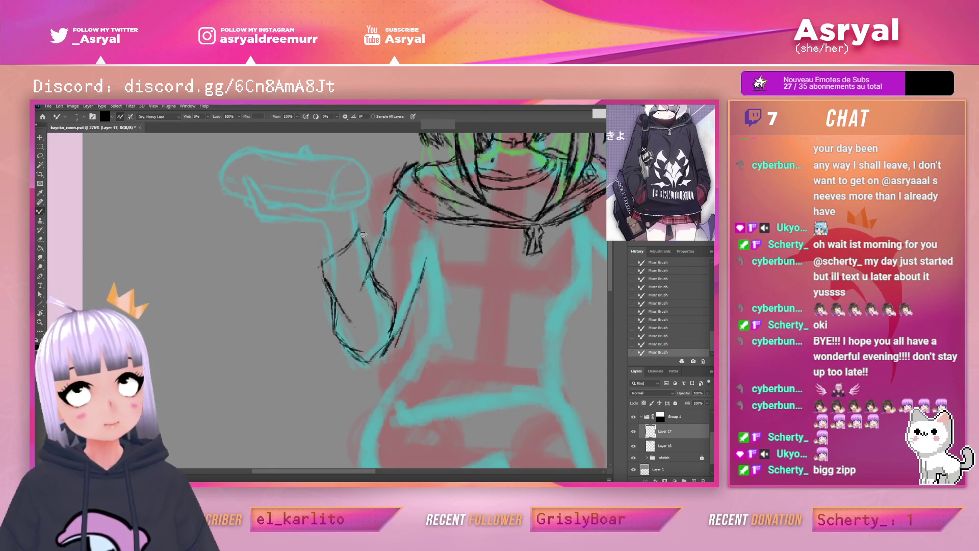
Sketch the left wrist emerging from the sleeve cuff and add crease lines inside the forearm sleeve near the elbow
left_click_drag(479, 216, 478, 244)
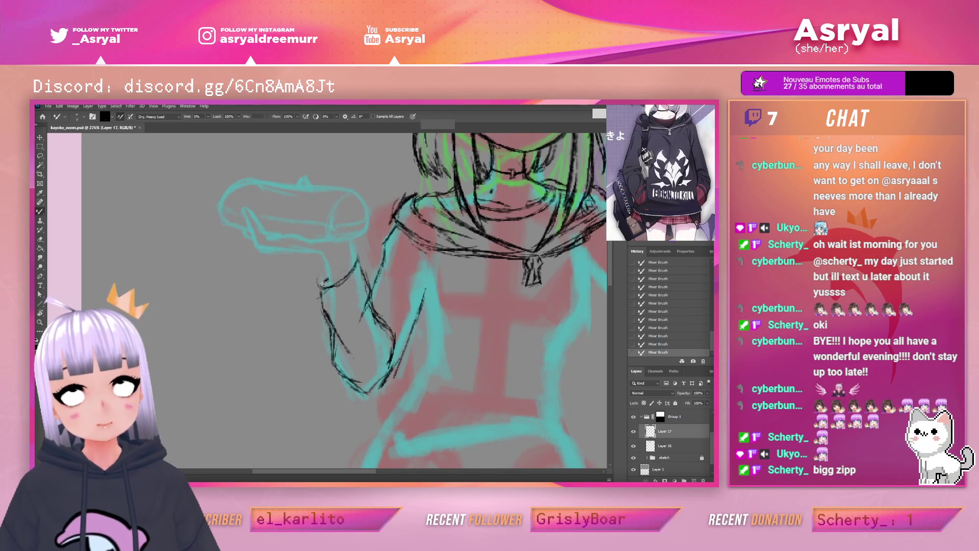
mouse_move(331, 281)
left_mouse_down()
mouse_move(320, 251)
mouse_move(328, 271)
mouse_move(352, 243)
left_mouse_up()
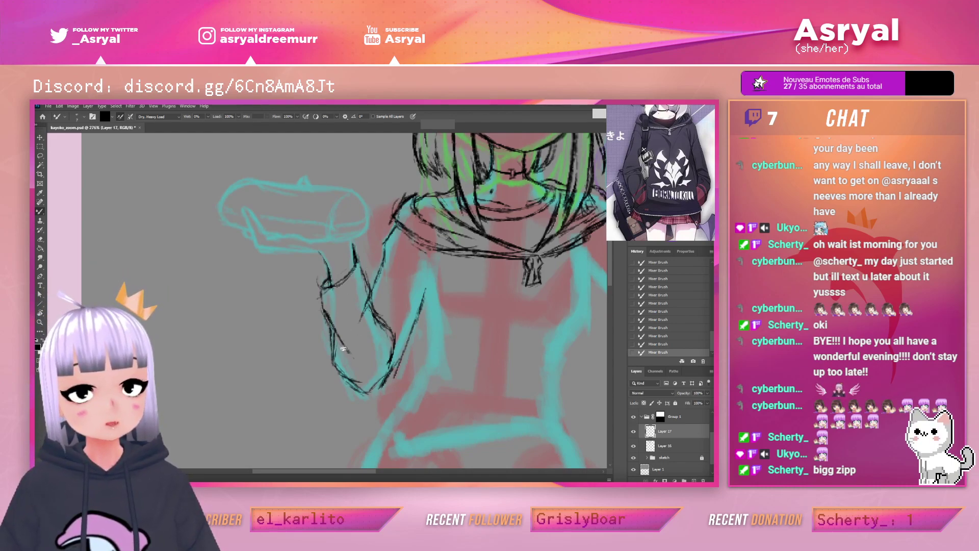
left_click_drag(371, 322, 353, 355)
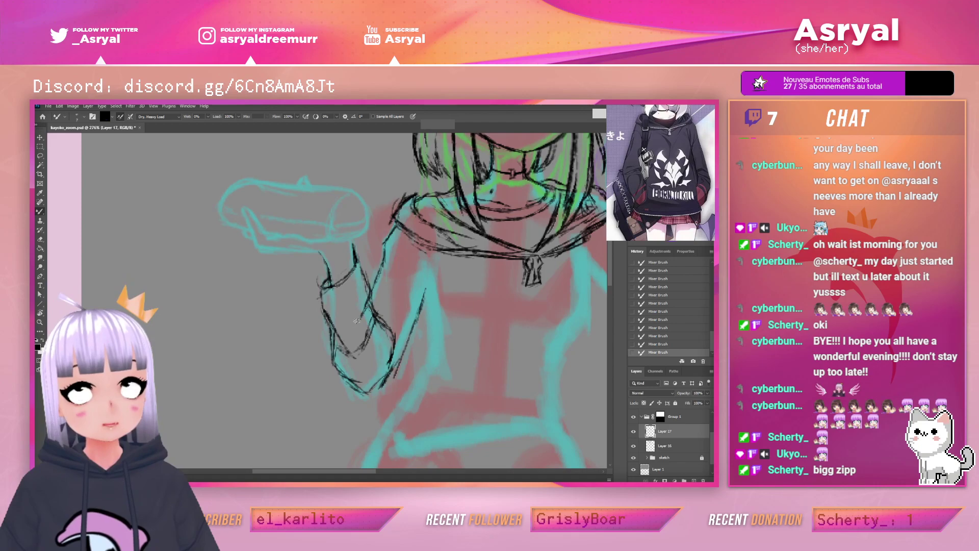
mouse_move(340, 333)
left_mouse_down()
mouse_move(370, 302)
mouse_move(368, 349)
left_mouse_up()
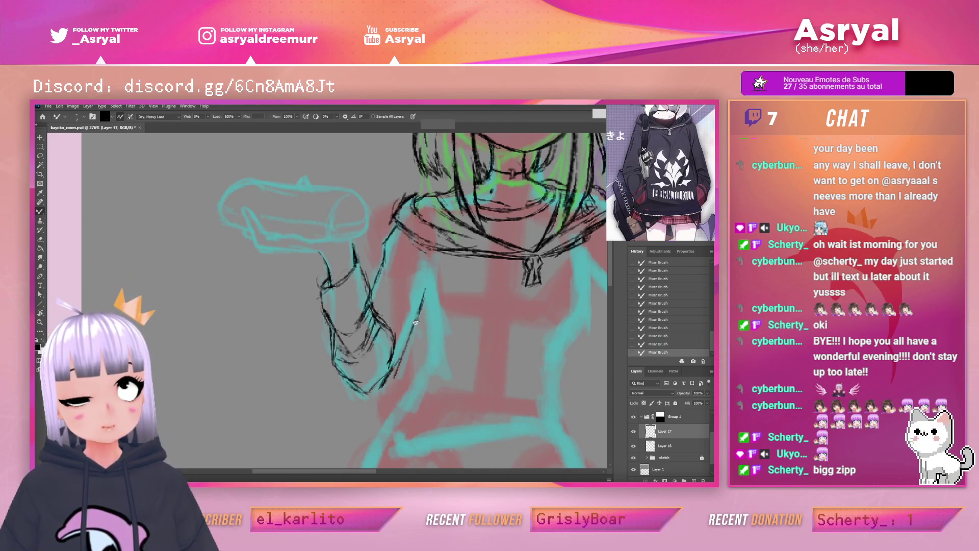
Sketch the hand supporting the roll with its fingers and palm edge, then erase and redraw the finger's outer edge
left_click_drag(462, 253, 478, 287)
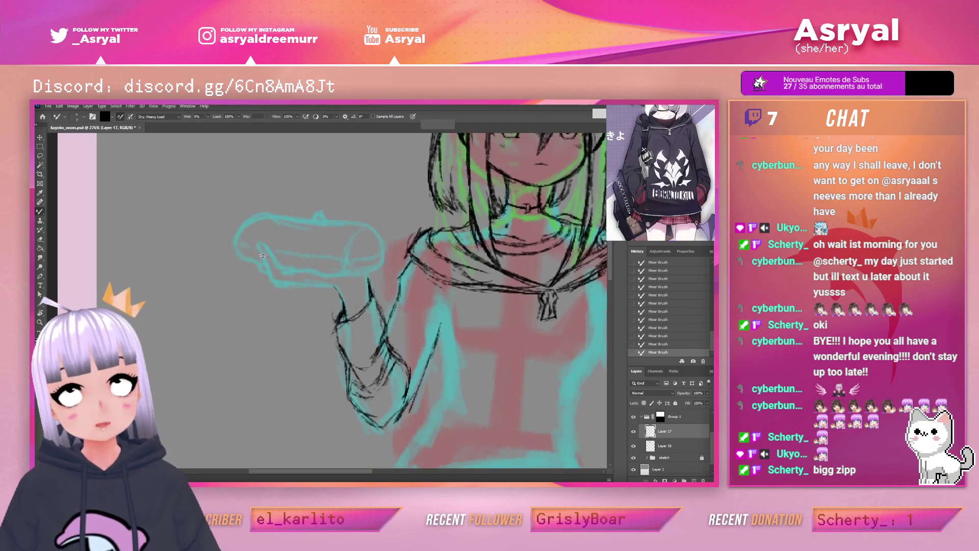
left_click_drag(259, 244, 271, 279)
mouse_move(259, 243)
left_mouse_down()
mouse_move(275, 264)
mouse_move(268, 247)
mouse_move(281, 265)
mouse_move(269, 273)
mouse_move(276, 286)
mouse_move(341, 292)
left_mouse_up()
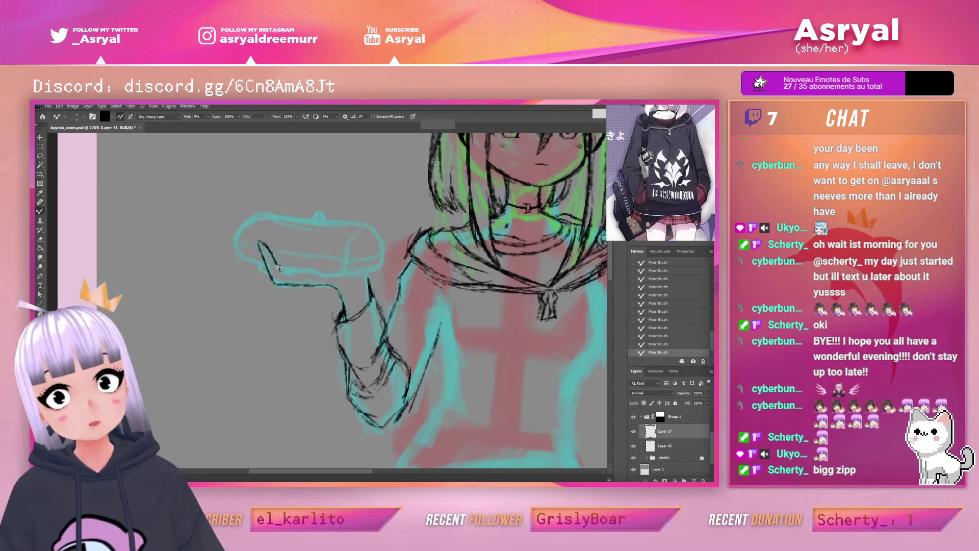
mouse_move(278, 269)
left_mouse_down()
mouse_move(331, 273)
mouse_move(361, 256)
mouse_move(332, 271)
mouse_move(357, 272)
left_mouse_up()
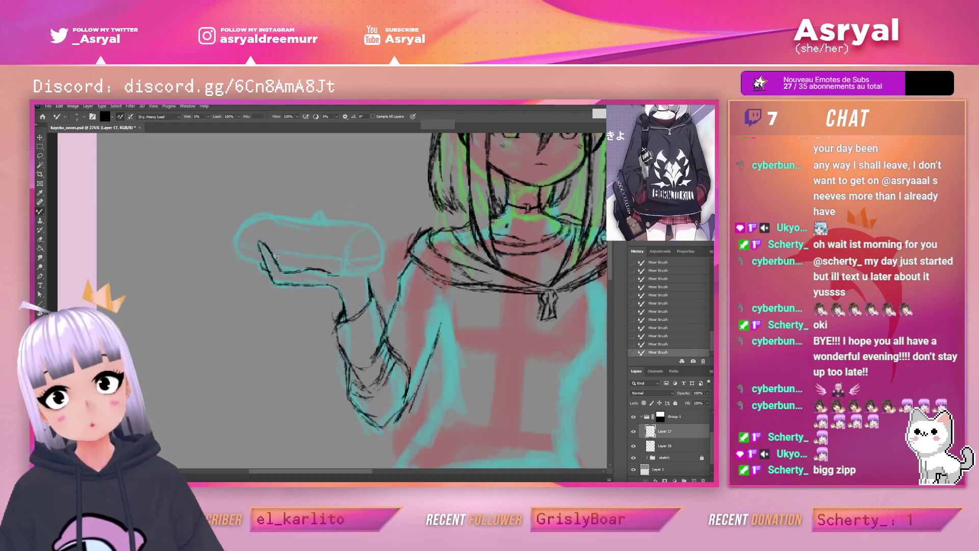
key("e")
left_click_drag(272, 274, 267, 270)
key("b")
left_click_drag(261, 264, 267, 271)
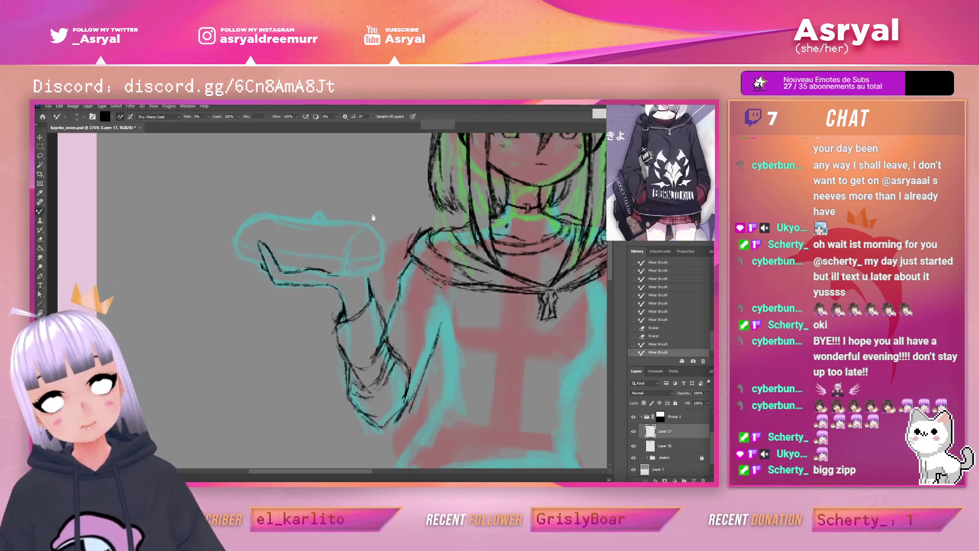
Outline the long rounded roll held on the left hand, including its curved right end and lower edge
left_click_drag(365, 206, 393, 226)
left_click_drag(251, 281, 254, 277)
left_click_drag(252, 280, 271, 300)
left_click_drag(256, 294, 281, 307)
left_click_drag(259, 273, 250, 291)
mouse_move(250, 280)
left_mouse_down()
mouse_move(295, 255)
mouse_move(264, 262)
mouse_move(322, 263)
mouse_move(265, 264)
mouse_move(305, 254)
mouse_move(385, 264)
left_mouse_up()
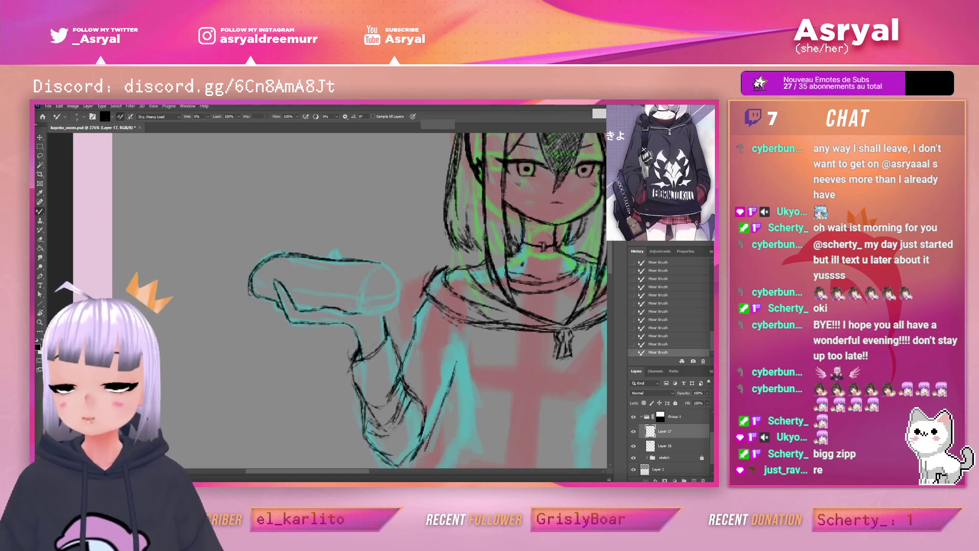
mouse_move(361, 308)
left_mouse_down()
mouse_move(369, 266)
mouse_move(386, 269)
mouse_move(400, 305)
mouse_move(368, 312)
mouse_move(387, 309)
left_mouse_up()
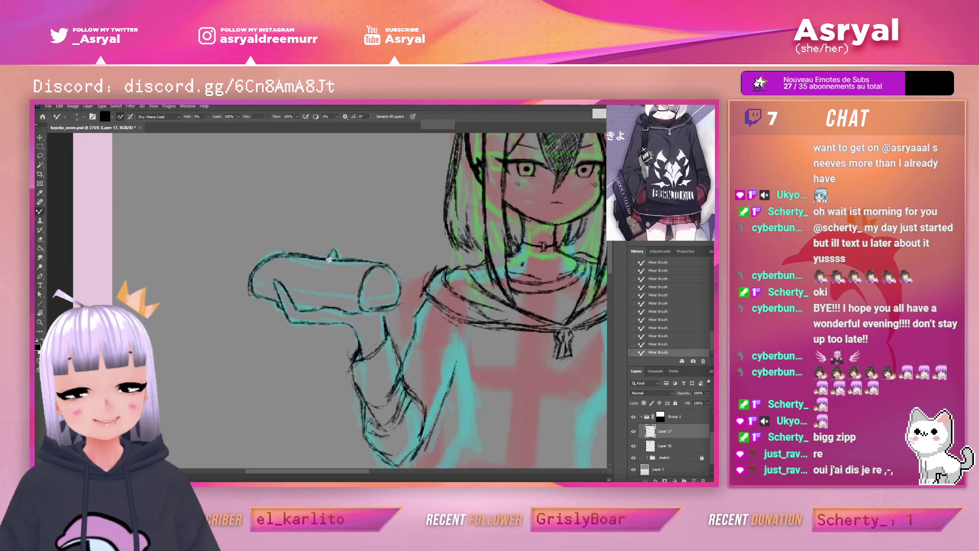
Draw the small pointed tip on the roll's upper edge, erasing and redrawing it until its outline is clean
key("e")
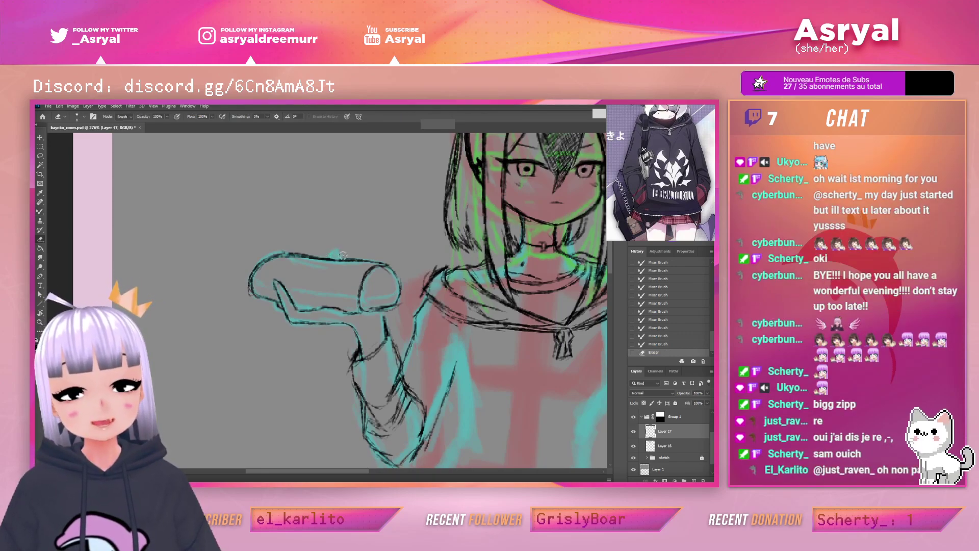
key("ctrl+space")
mouse_move(336, 243)
left_mouse_down()
mouse_move(354, 243)
mouse_move(335, 253)
left_mouse_up()
key("b")
mouse_move(330, 257)
left_mouse_down()
mouse_move(337, 251)
mouse_move(340, 262)
left_mouse_up()
left_click_drag(338, 254, 340, 263)
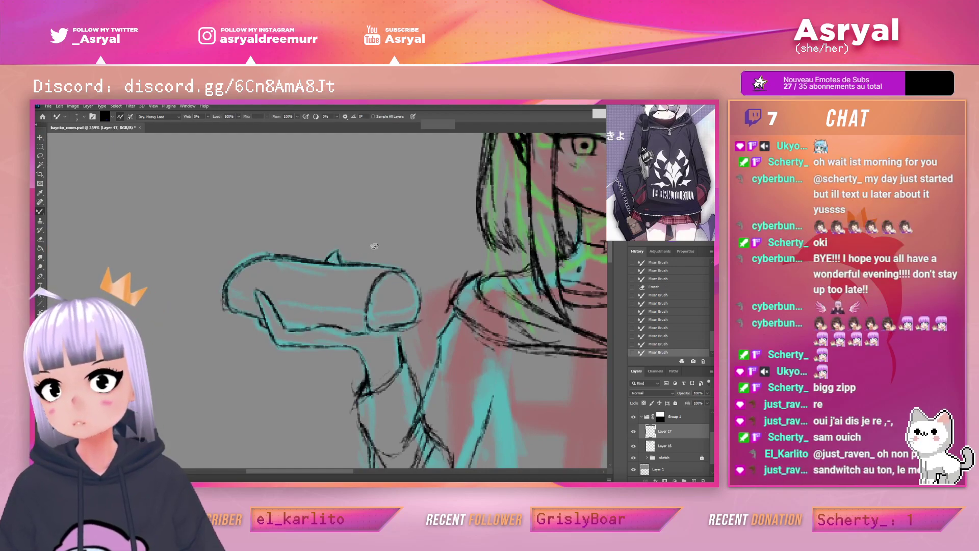
key("e")
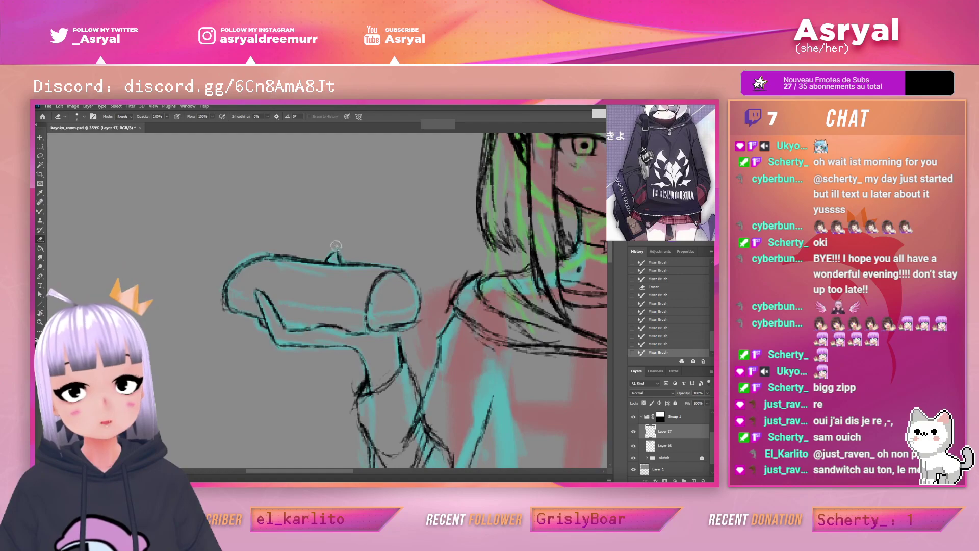
key("b")
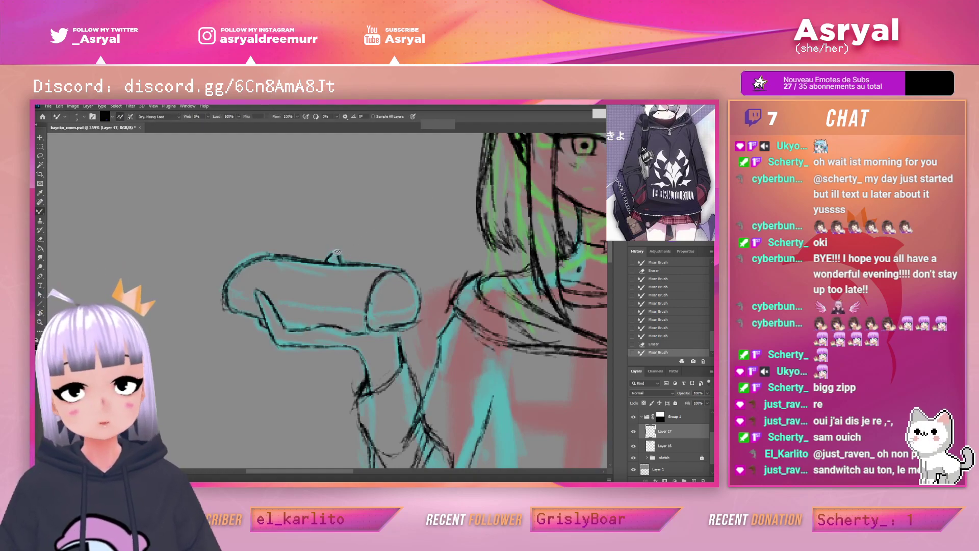
left_click_drag(335, 252, 339, 263)
key("e")
key("b")
left_click_drag(337, 253, 341, 264)
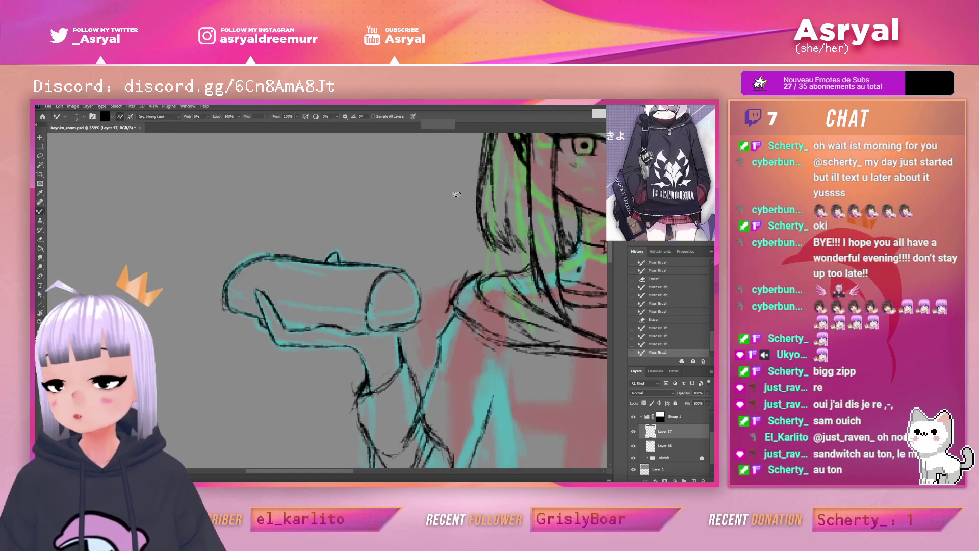
Examine the whole figure from a wider view, comparing the inked head, hood and left arm with the remaining rough sketch
key("z")
mouse_move(395, 254)
left_mouse_down()
mouse_move(351, 257)
mouse_move(404, 259)
mouse_move(391, 257)
left_mouse_up()
left_click(403, 259)
left_click(398, 262)
key("z")
left_click_drag(378, 297, 389, 291)
mouse_move(383, 250)
left_mouse_down()
mouse_move(396, 249)
mouse_move(401, 266)
mouse_move(339, 195)
left_mouse_up()
key("b")
left_click_drag(326, 237, 331, 252)
left_click_drag(523, 259, 451, 196)
left_click_drag(597, 246, 427, 215)
left_click_drag(515, 208, 470, 293)
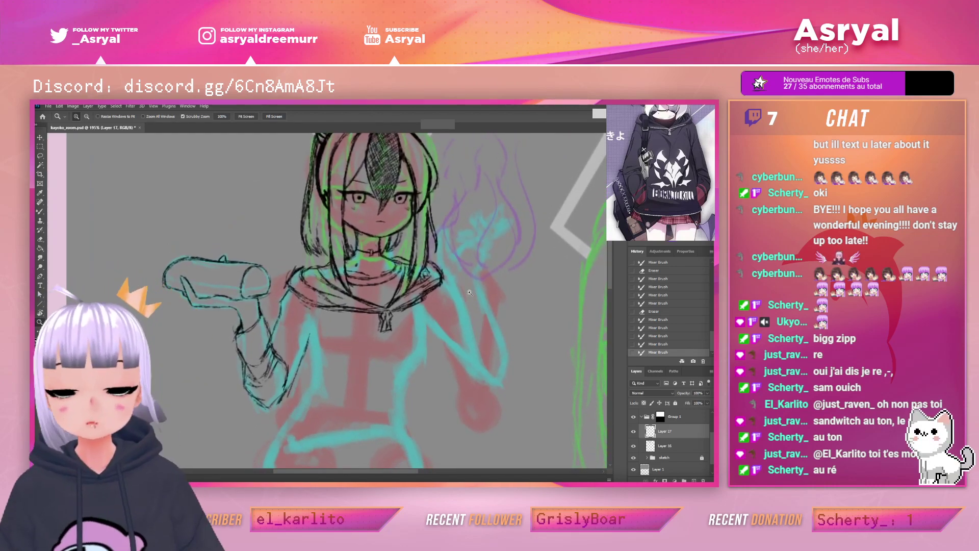
key("b")
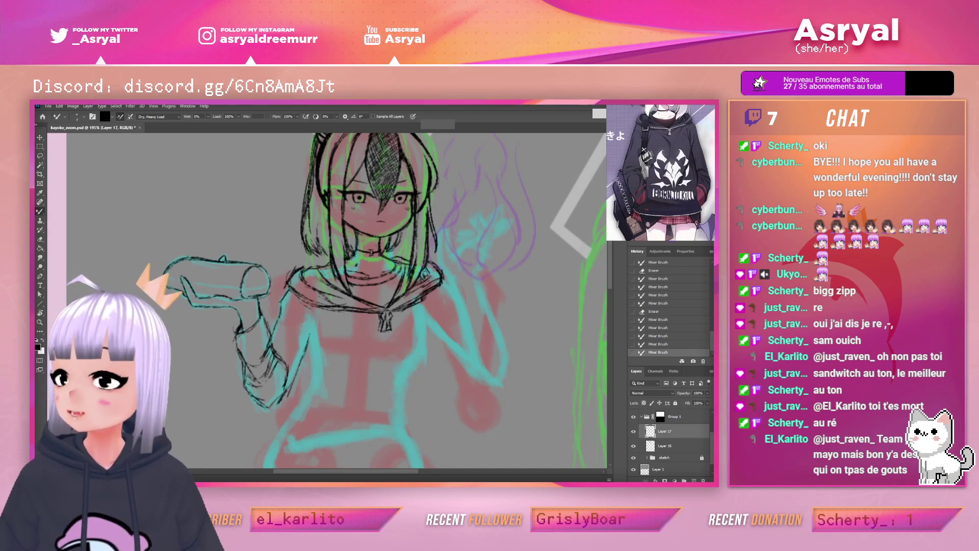
Sketch the left side of the hoodie's torso from the armpit to the waist and continue the contour around the hip
left_click_drag(438, 239, 481, 233)
mouse_move(482, 284)
left_mouse_down()
mouse_move(492, 238)
mouse_move(500, 248)
mouse_move(538, 223)
left_mouse_up()
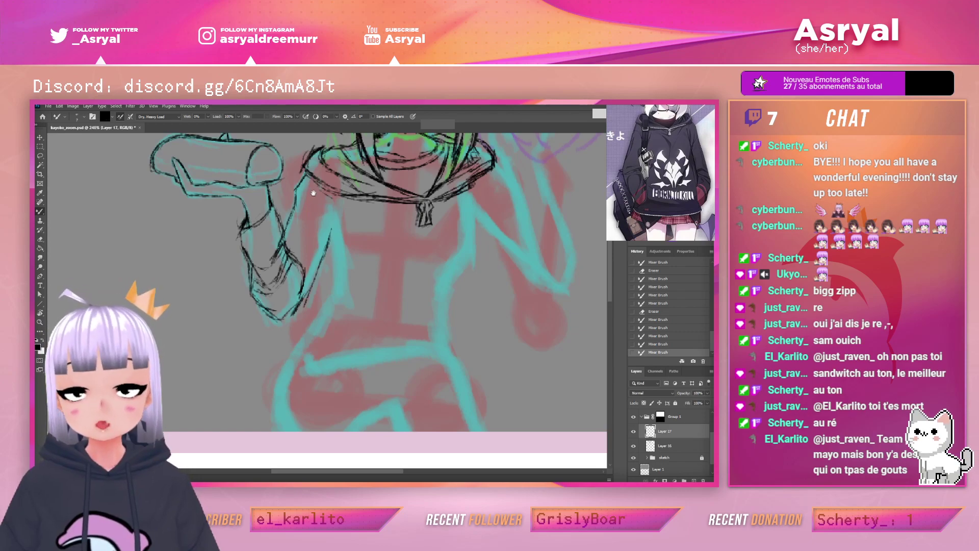
left_click_drag(295, 189, 301, 190)
mouse_move(329, 223)
left_mouse_down()
mouse_move(368, 211)
mouse_move(332, 257)
left_mouse_up()
left_click_drag(331, 235, 320, 307)
left_click_drag(332, 240, 320, 326)
mouse_move(332, 258)
left_mouse_down()
mouse_move(304, 341)
mouse_move(286, 349)
left_mouse_up()
mouse_move(319, 312)
left_mouse_down()
mouse_move(287, 348)
mouse_move(286, 369)
left_mouse_up()
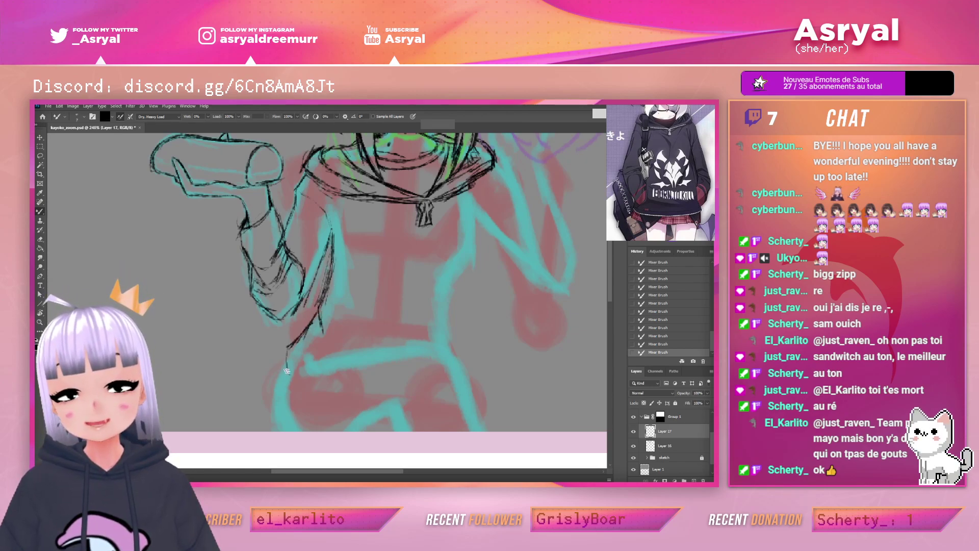
left_click_drag(480, 255, 462, 217)
mouse_move(314, 291)
left_mouse_down()
mouse_move(315, 342)
mouse_move(308, 322)
mouse_move(314, 348)
left_mouse_up()
mouse_move(327, 283)
left_mouse_down()
mouse_move(314, 304)
mouse_move(317, 349)
left_mouse_up()
Sketch the right side of the hoodie's torso from below the hood to the waist and erase a stray spot beside it
key("space")
mouse_move(533, 227)
left_mouse_down()
mouse_move(457, 264)
mouse_move(446, 343)
left_mouse_up()
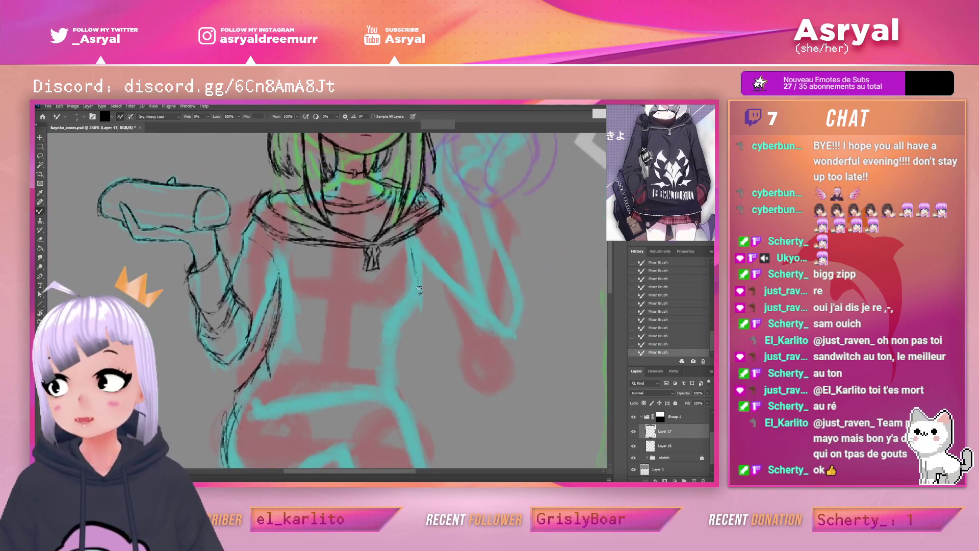
left_click_drag(415, 306, 420, 389)
left_click_drag(414, 334, 403, 402)
left_click_drag(415, 275, 419, 318)
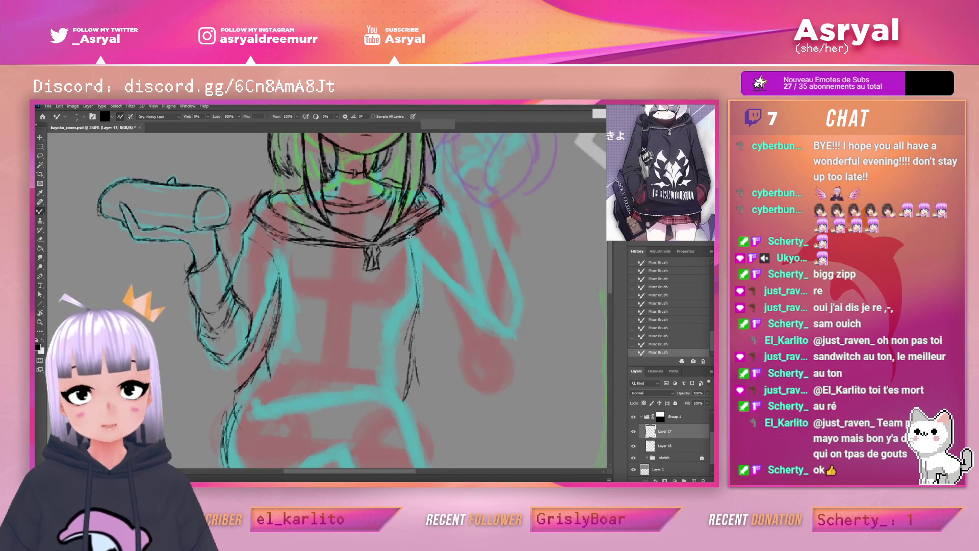
left_click_drag(408, 236, 415, 295)
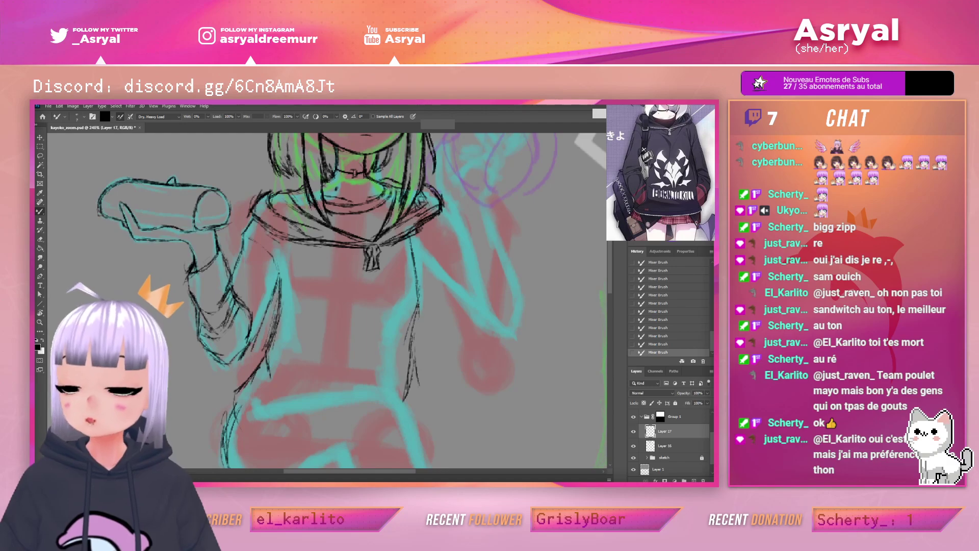
mouse_move(410, 240)
left_mouse_down()
mouse_move(424, 282)
mouse_move(414, 328)
left_mouse_up()
mouse_move(428, 282)
left_mouse_down()
mouse_move(408, 331)
mouse_move(414, 417)
mouse_move(419, 385)
left_mouse_up()
key("e")
left_click(431, 353)
Sketch the hoodie's centre front line running down from the zipper pull, undoing the first strokes and redrawing it with a slight curve
left_click_drag(460, 311, 475, 289)
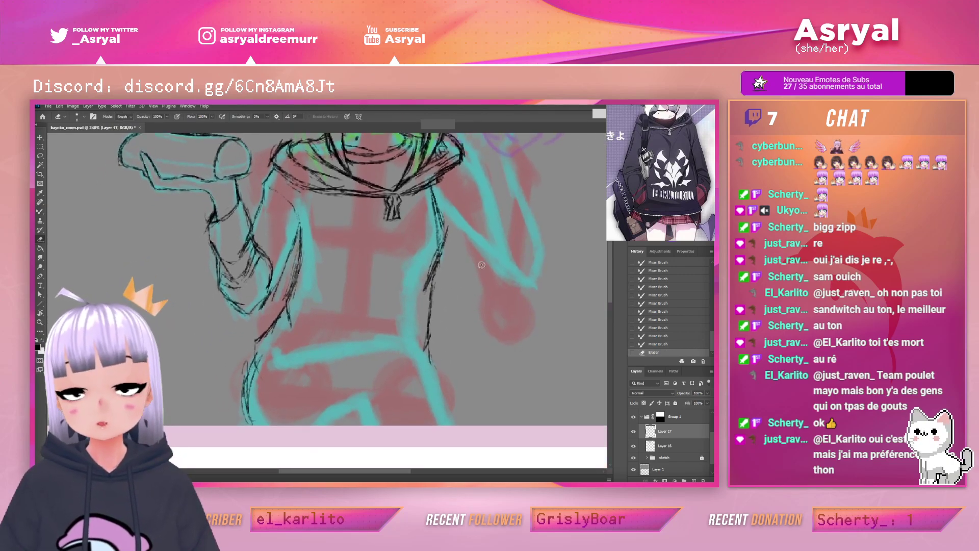
key("b")
left_click_drag(484, 238, 473, 261)
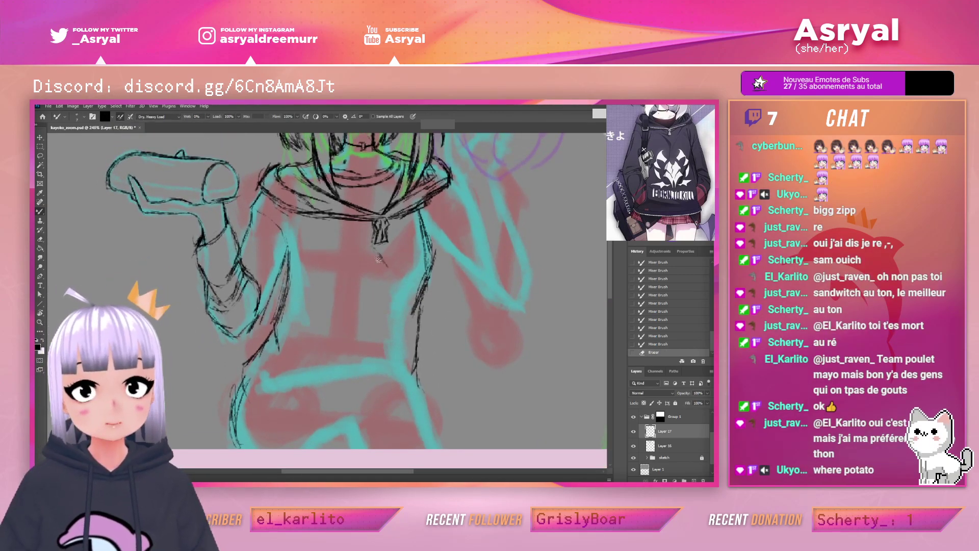
left_click_drag(386, 293, 387, 298)
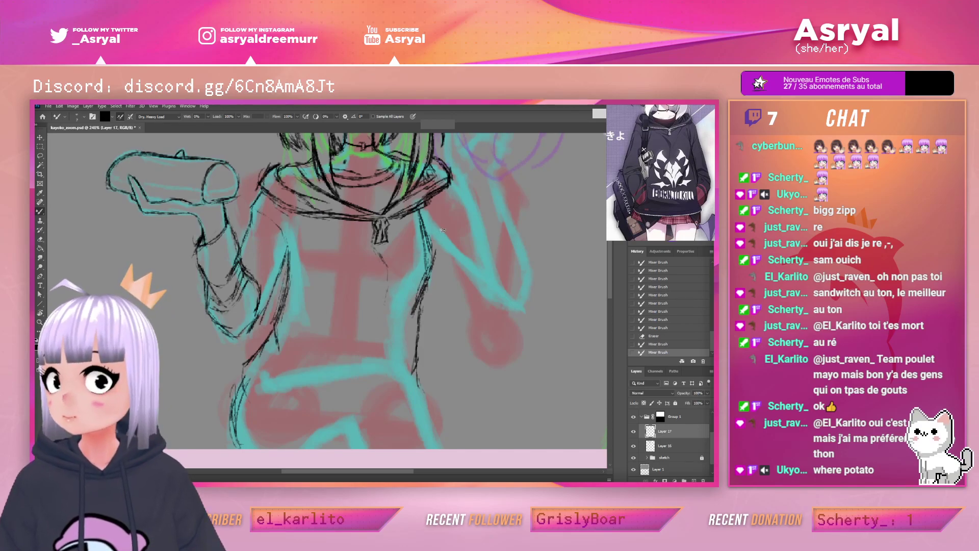
key("ctrl+z")
key("ctrl+z")
left_click_drag(379, 247, 380, 332)
left_click_drag(379, 245, 382, 258)
left_click_drag(381, 254, 387, 278)
left_click_drag(388, 276, 381, 325)
left_click_drag(387, 259, 379, 353)
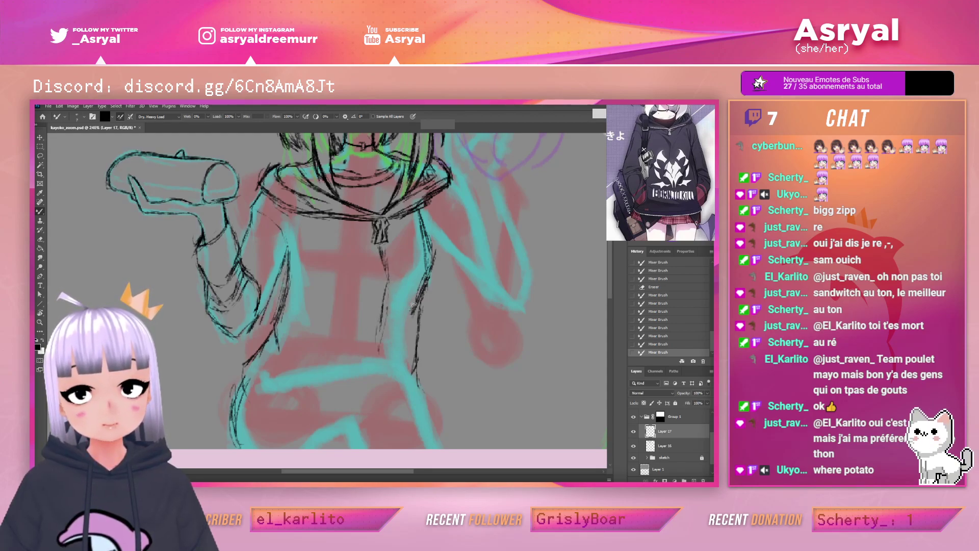
Add long curved fold lines on the lower left part of the hoodie's torso above the hem
left_click_drag(408, 264, 417, 260)
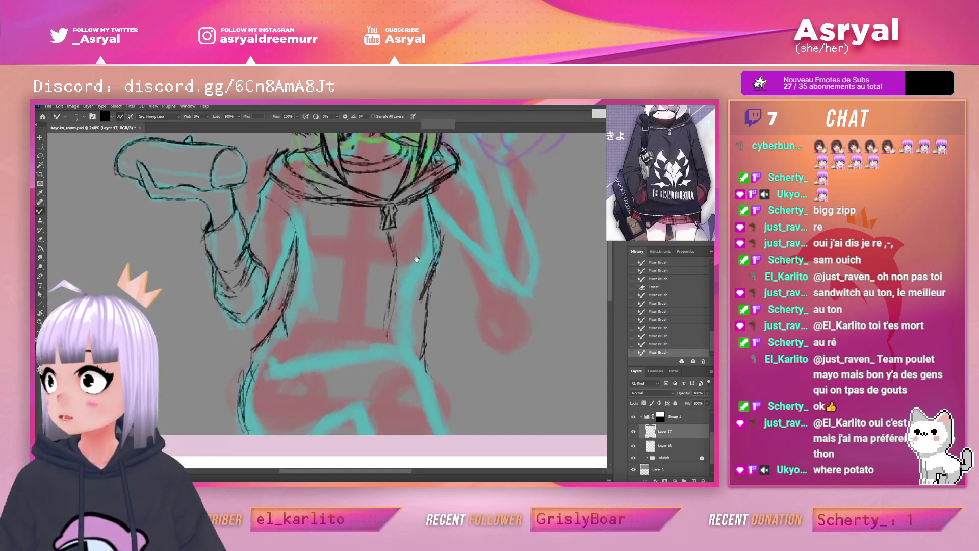
left_click_drag(321, 334, 322, 343)
mouse_move(311, 302)
left_mouse_down()
mouse_move(309, 359)
mouse_move(301, 351)
left_mouse_up()
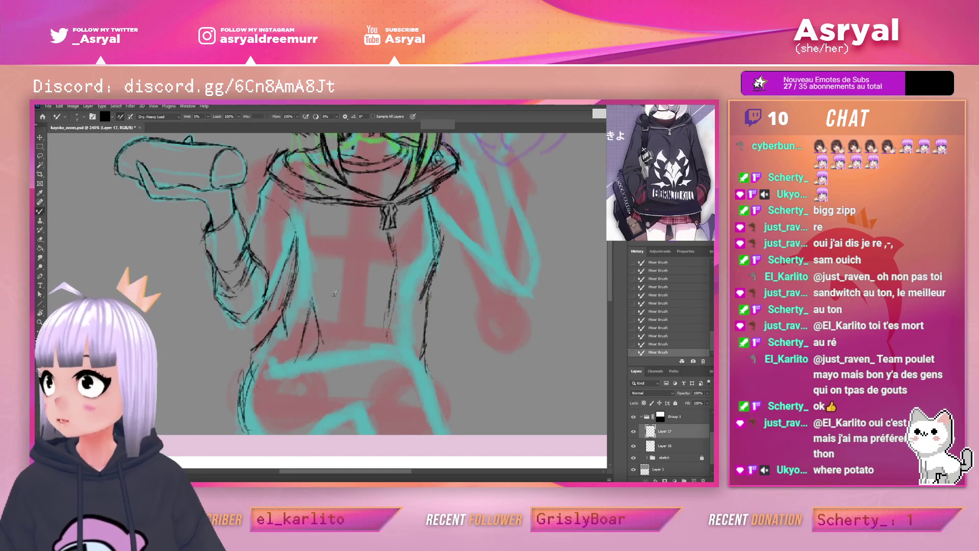
left_click_drag(319, 323, 304, 366)
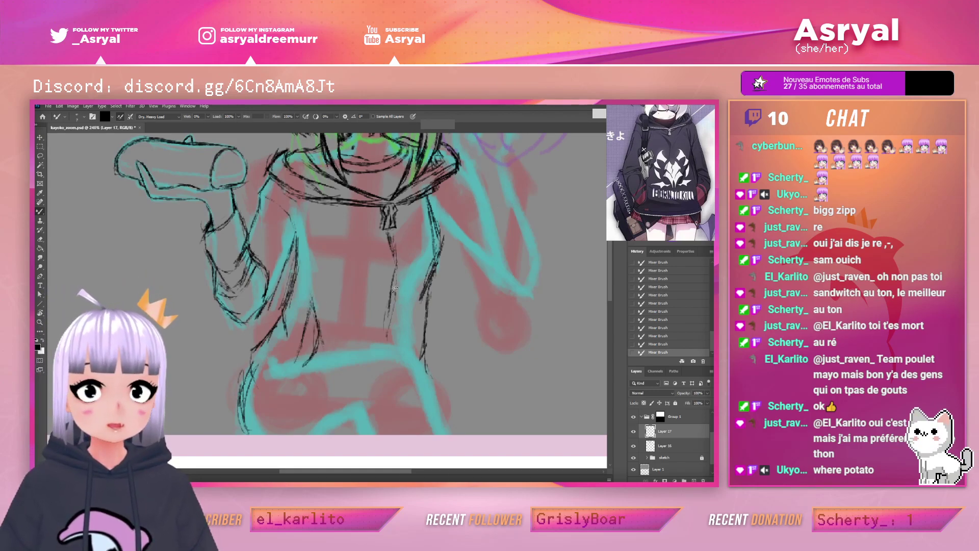
Erase the lower half of the centre front line and redraw it slanting further left towards the waist
key("e")
mouse_move(390, 293)
left_mouse_down()
mouse_move(384, 319)
mouse_move(393, 309)
left_mouse_up()
left_click_drag(393, 309, 387, 337)
key("b")
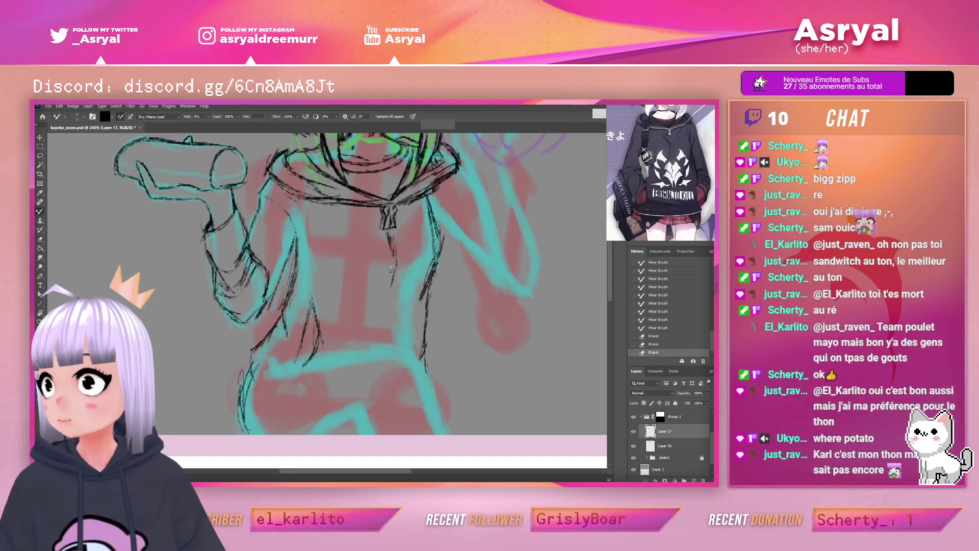
left_click_drag(396, 265, 388, 298)
left_click_drag(391, 285, 373, 351)
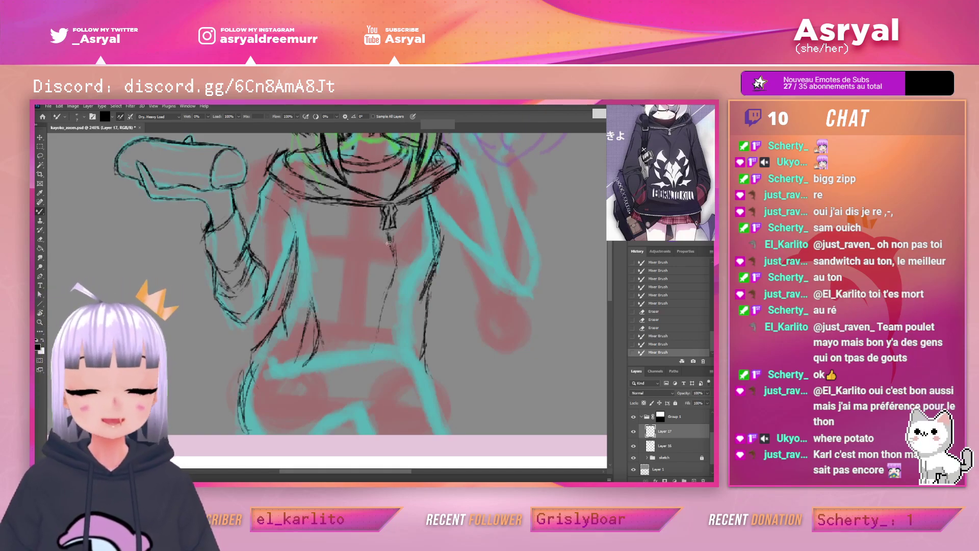
Try slanted fold strokes on the left side of the chest and erase them
left_click_drag(387, 238, 397, 233)
left_click_drag(467, 222, 460, 238)
left_click_drag(314, 235, 308, 244)
mouse_move(314, 239)
left_mouse_down()
mouse_move(305, 256)
mouse_move(331, 261)
mouse_move(313, 281)
mouse_move(290, 280)
left_mouse_up()
key("e")
key("b")
left_click_drag(325, 251, 312, 287)
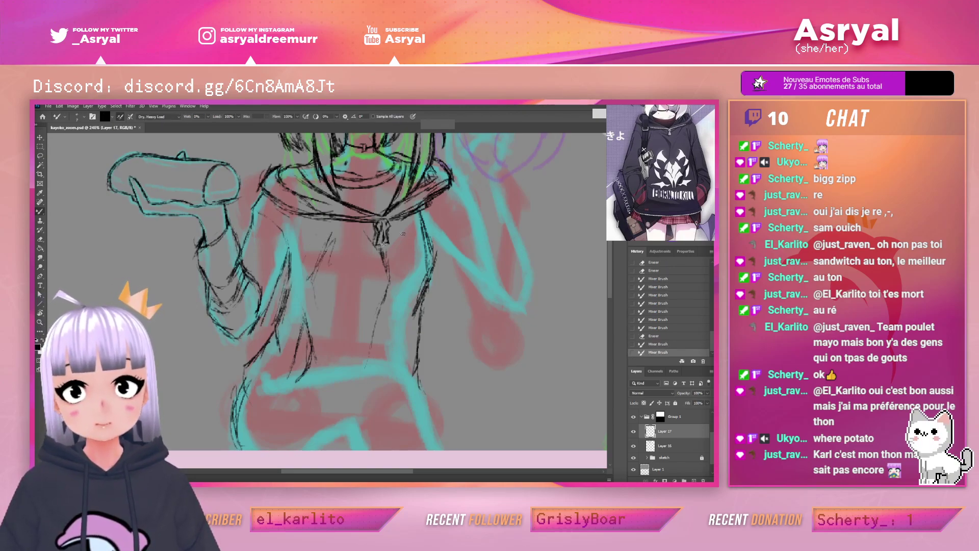
left_click_drag(318, 238, 298, 277)
left_click_drag(325, 236, 308, 259)
left_click_drag(320, 247, 307, 286)
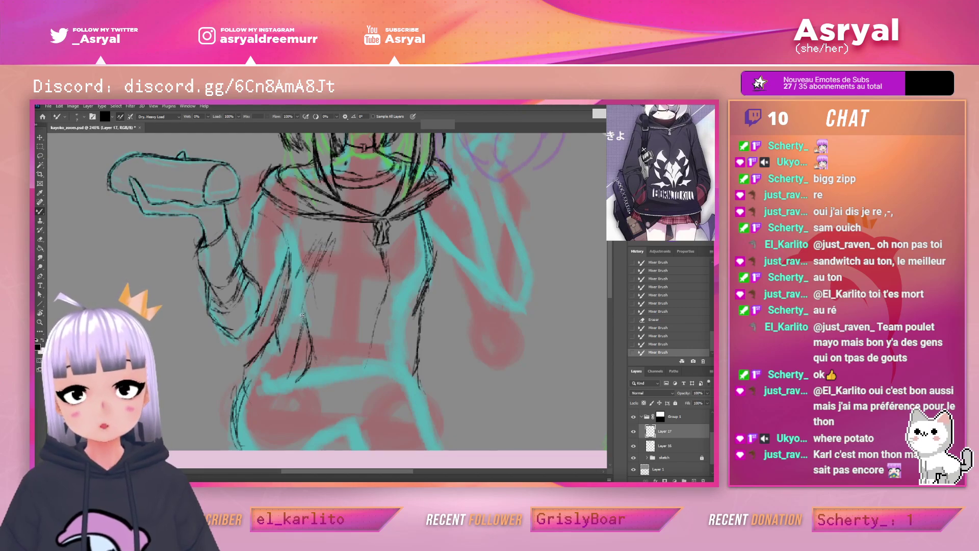
key("e")
mouse_move(332, 244)
left_mouse_down()
mouse_move(309, 285)
mouse_move(336, 247)
mouse_move(323, 247)
mouse_move(292, 284)
mouse_move(322, 241)
mouse_move(318, 313)
mouse_move(295, 303)
left_mouse_up()
Reinforce the contour of the hoodie's left side below the armpit
key("b")
left_click_drag(290, 265, 280, 320)
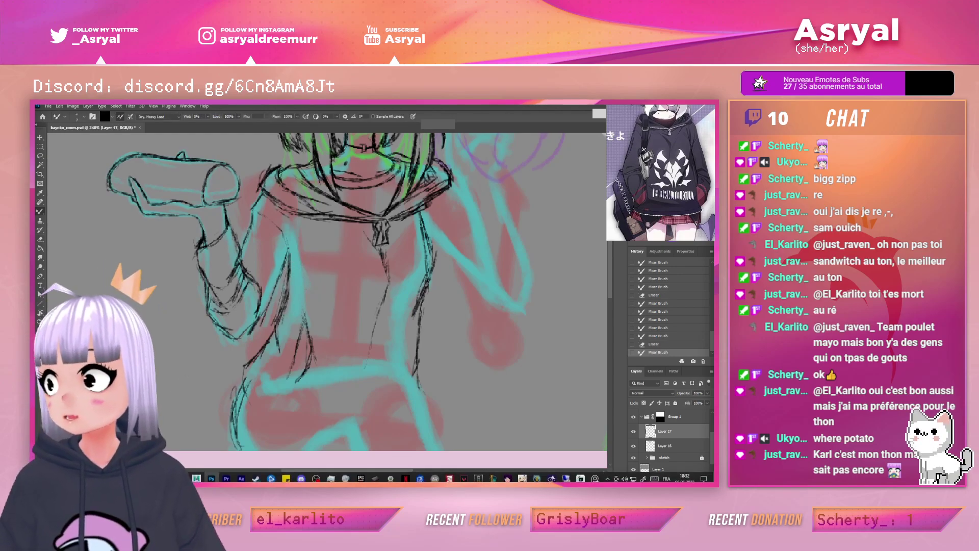
Switch to the Twitch stream manager dashboard in the browser
key("alt+Tab")
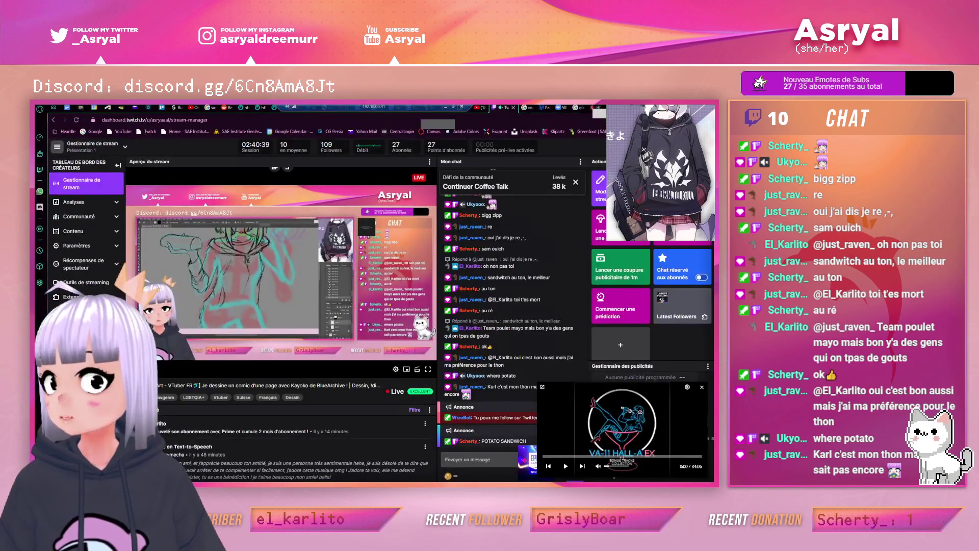
Switch back to the Photoshop drawing, recentre the reference image on the hoodie, and try a stroke for the raised arm, undoing it
left_click_drag(316, 106, 35, 226)
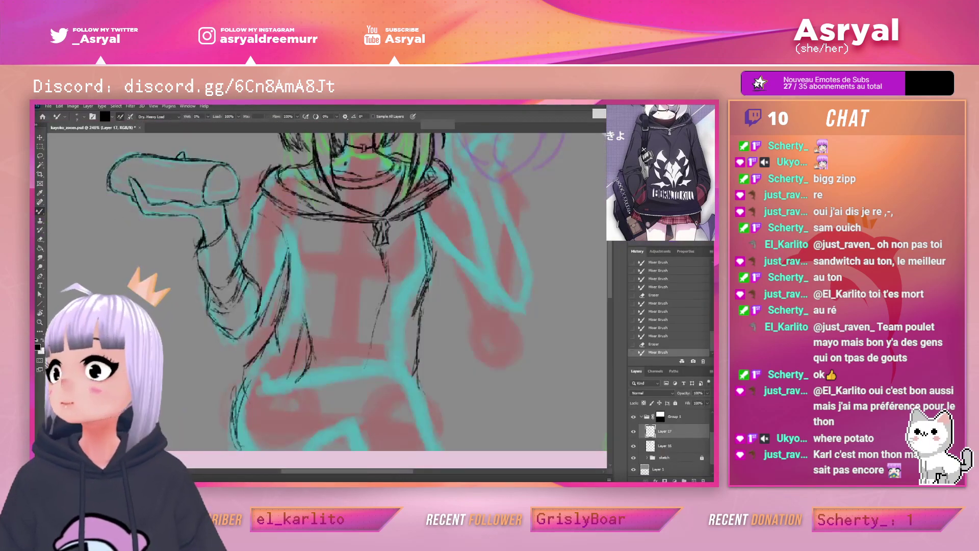
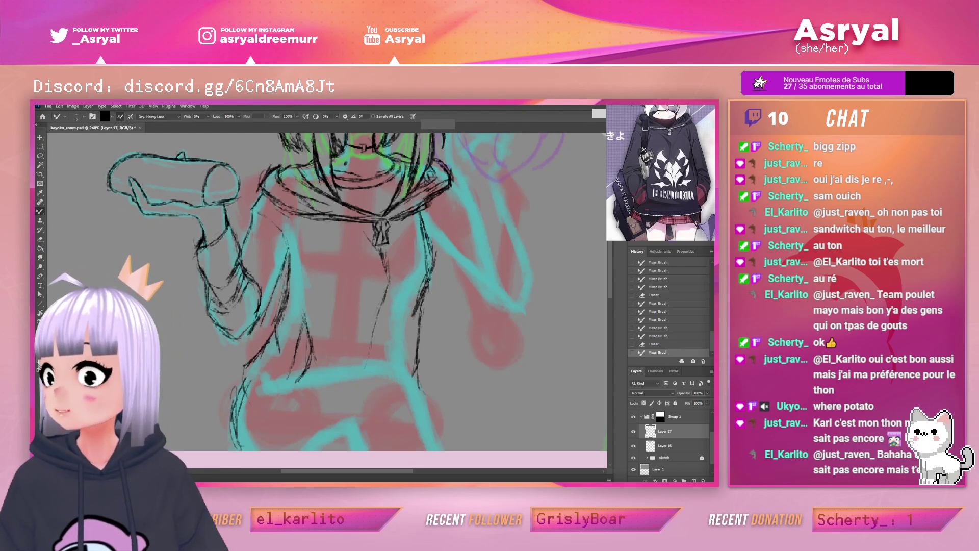
left_click_drag(661, 173, 657, 186)
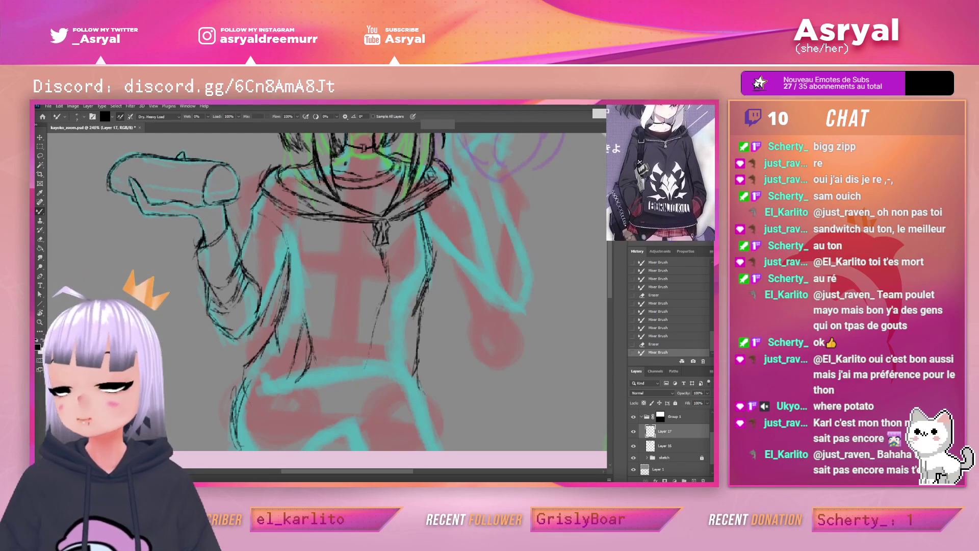
left_click_drag(474, 209, 485, 216)
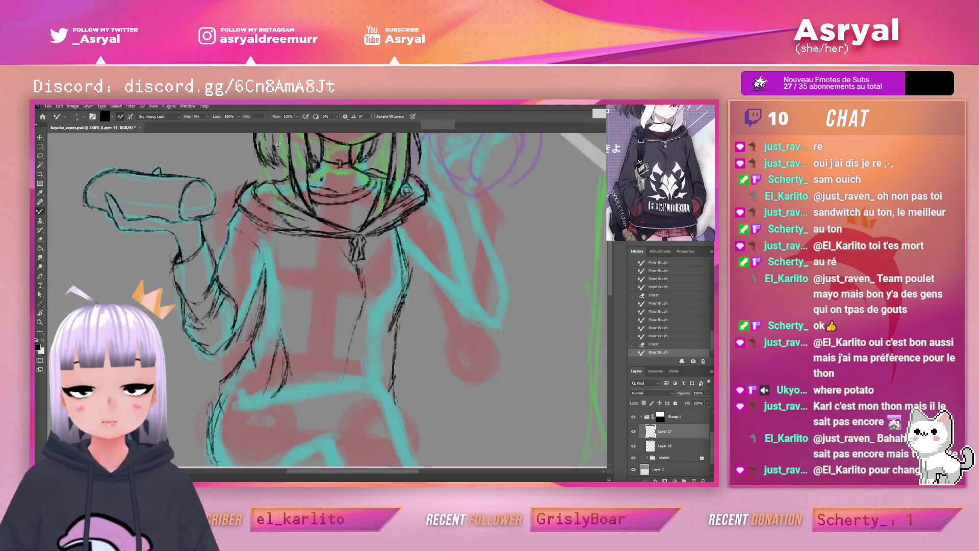
left_click_drag(488, 227, 497, 202)
mouse_move(417, 213)
left_mouse_down()
mouse_move(488, 186)
mouse_move(485, 228)
mouse_move(466, 251)
mouse_move(470, 242)
mouse_move(479, 286)
mouse_move(490, 175)
left_mouse_up()
key("ctrl+z")
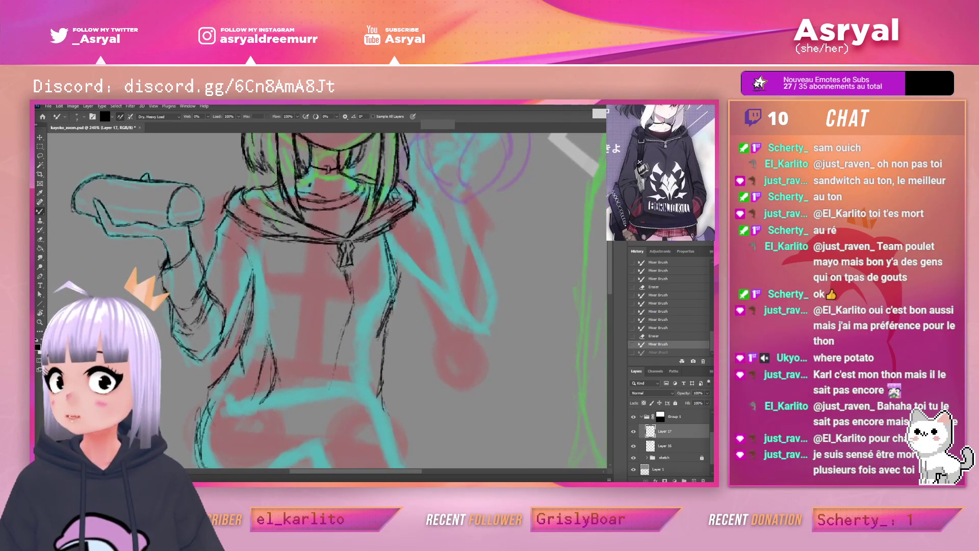
Push the end of the hood beside the raised arm inward with the Liquify filter and apply it
left_click_drag(547, 194, 553, 211)
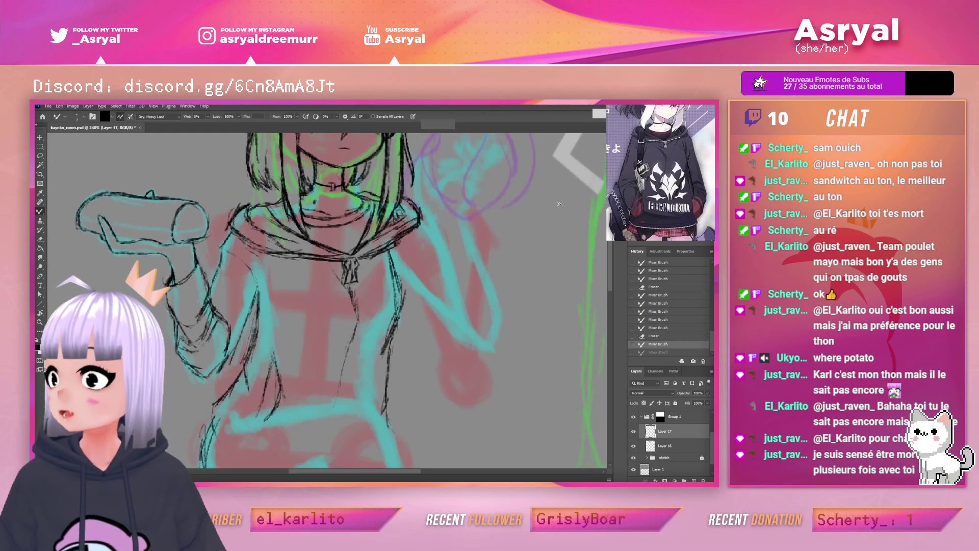
left_click(130, 106)
left_click(155, 173)
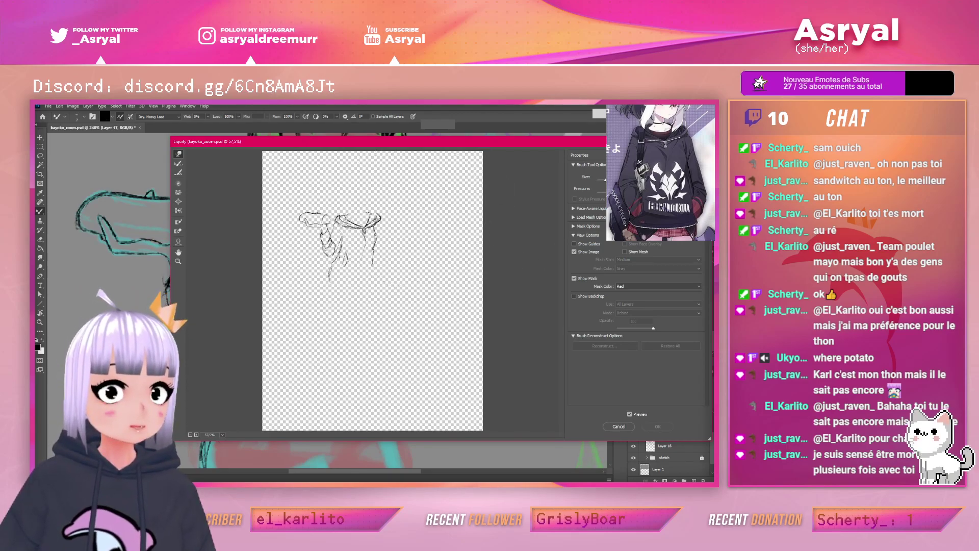
left_click_drag(391, 219, 376, 223)
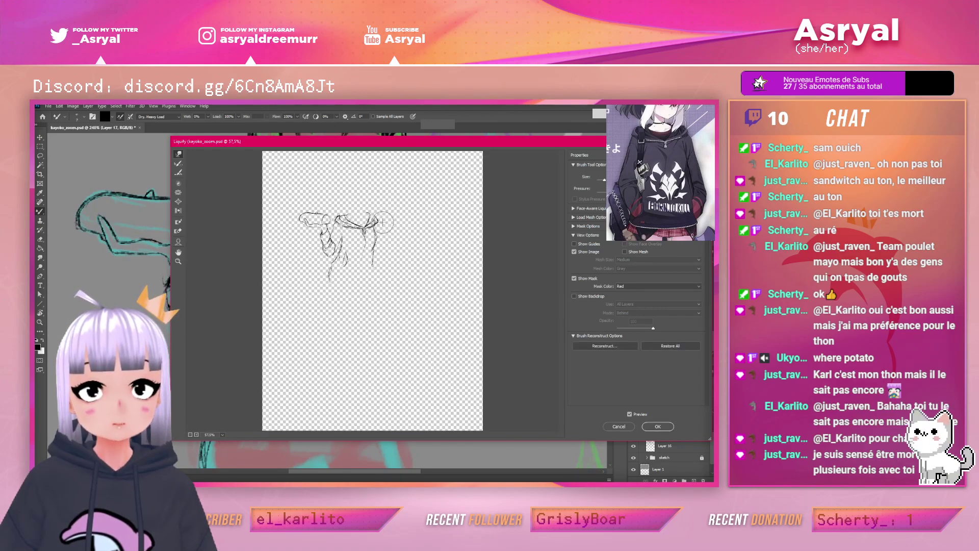
left_click(652, 428)
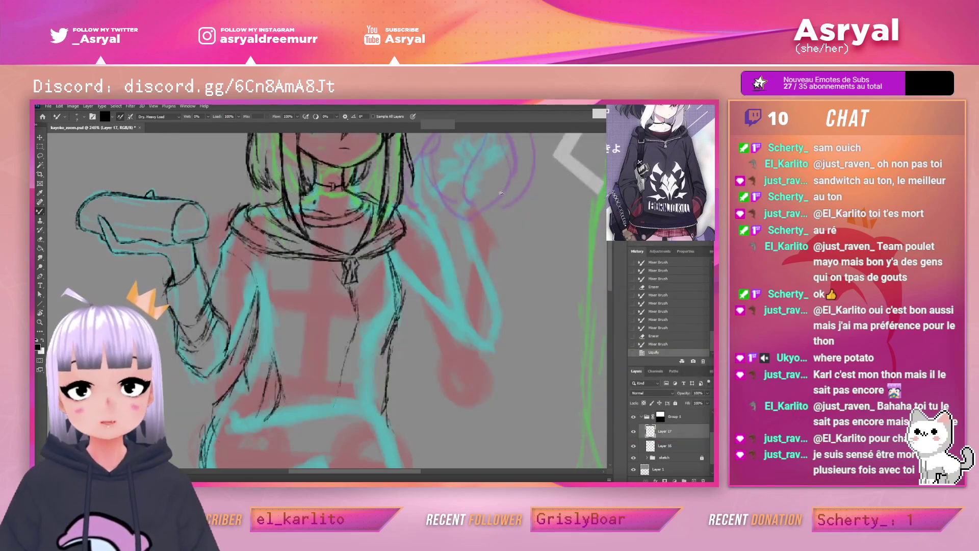
Sketch the shoulder line of the raised arm, sloping down from the hood's edge
left_click_drag(405, 212, 427, 237)
left_click_drag(406, 213, 415, 219)
left_click_drag(399, 205, 432, 236)
left_click_drag(418, 223, 430, 234)
left_click_drag(420, 226, 430, 235)
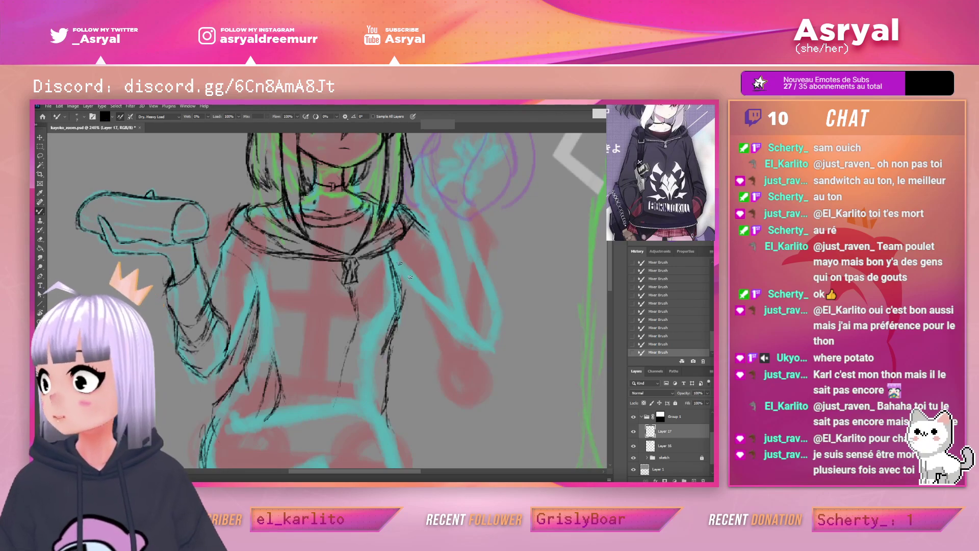
Draw the underside of the raised arm's sleeve down towards the elbow and erase the stray strokes at the elbow
mouse_move(402, 283)
left_mouse_down()
mouse_move(477, 351)
mouse_move(509, 339)
mouse_move(457, 357)
mouse_move(443, 324)
left_mouse_up()
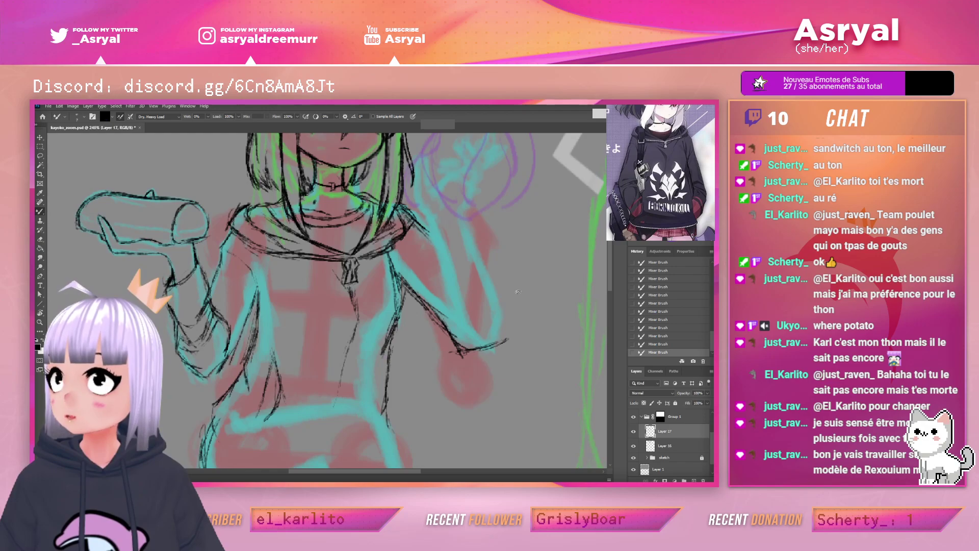
mouse_move(483, 350)
left_mouse_down()
mouse_move(506, 324)
mouse_move(487, 269)
mouse_move(503, 280)
mouse_move(495, 261)
mouse_move(506, 296)
mouse_move(501, 351)
mouse_move(507, 323)
mouse_move(493, 318)
mouse_move(458, 371)
mouse_move(462, 324)
mouse_move(471, 359)
mouse_move(470, 331)
mouse_move(505, 350)
left_mouse_up()
key("e")
left_click_drag(529, 289, 505, 304)
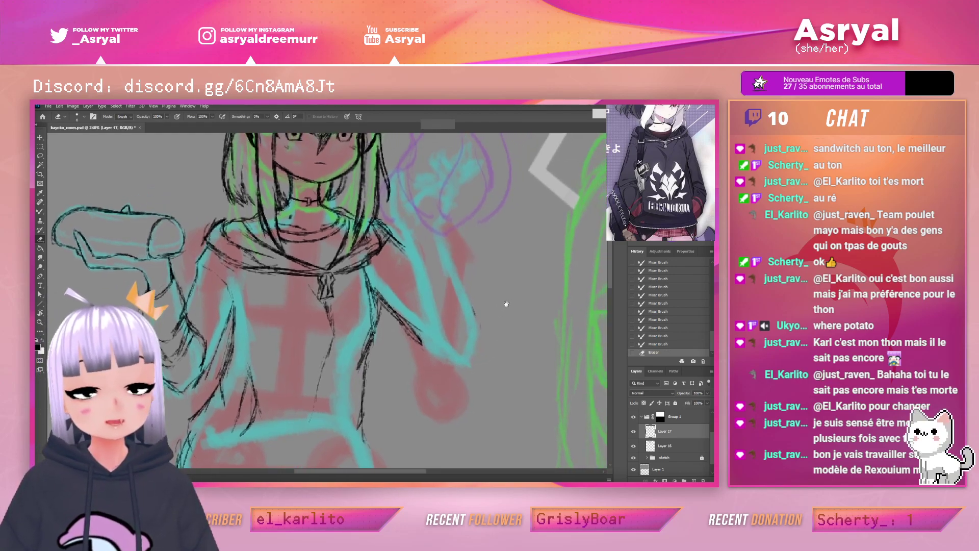
Outline the thumb of the raised hand beside the hair with short overlapping strokes
key("b")
mouse_move(508, 240)
left_mouse_down()
mouse_move(490, 246)
mouse_move(488, 269)
left_mouse_up()
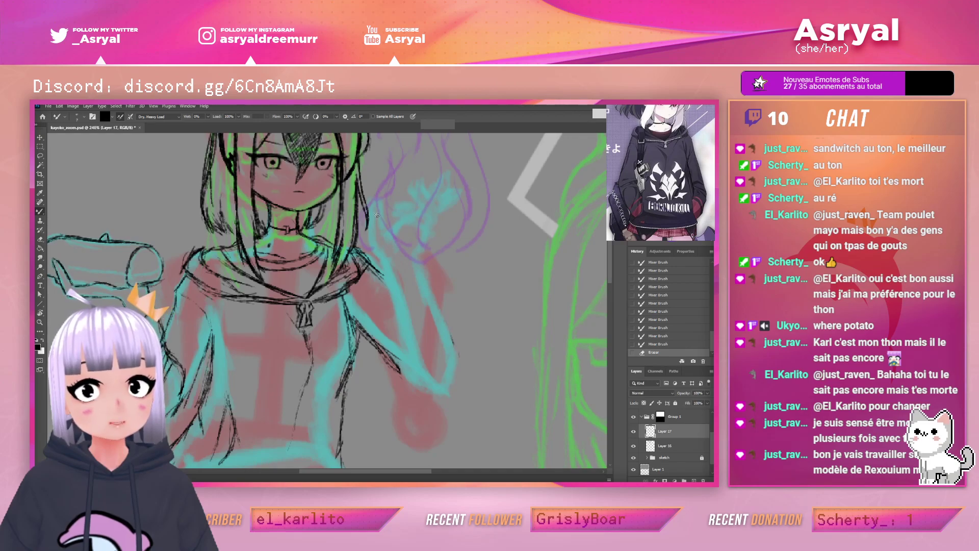
mouse_move(372, 208)
left_mouse_down()
mouse_move(383, 256)
mouse_move(378, 249)
left_mouse_up()
left_click_drag(373, 243, 381, 255)
left_click_drag(371, 207, 372, 228)
left_click_drag(370, 206, 373, 239)
left_click_drag(371, 203, 386, 231)
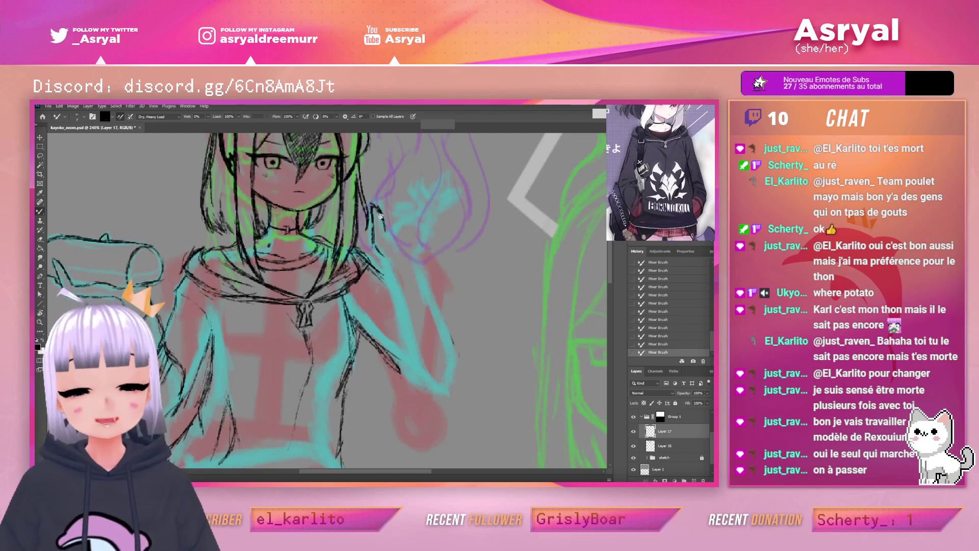
Sketch a stroke beside the thumb, erase its excess, and draw the thumb's inner edge down into the palm
left_click_drag(382, 237, 397, 228)
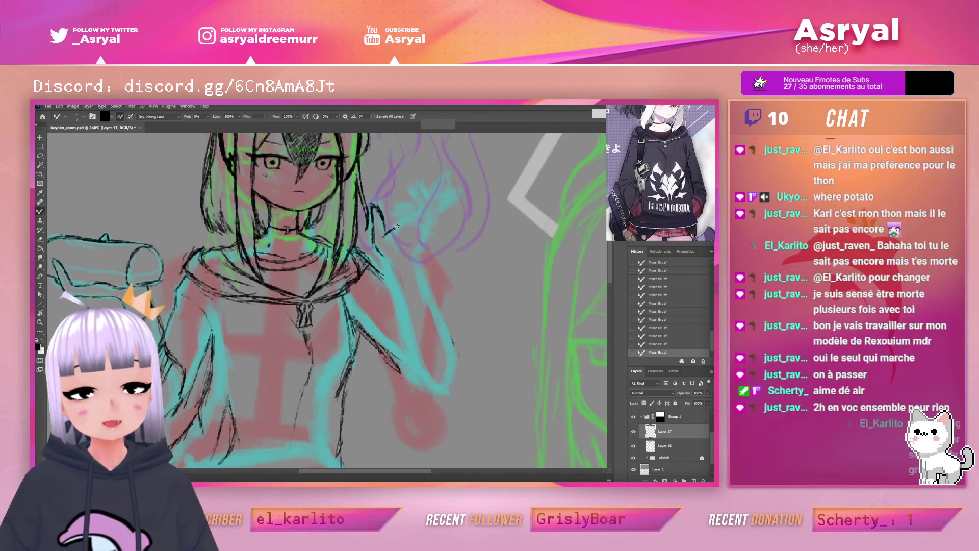
key("e")
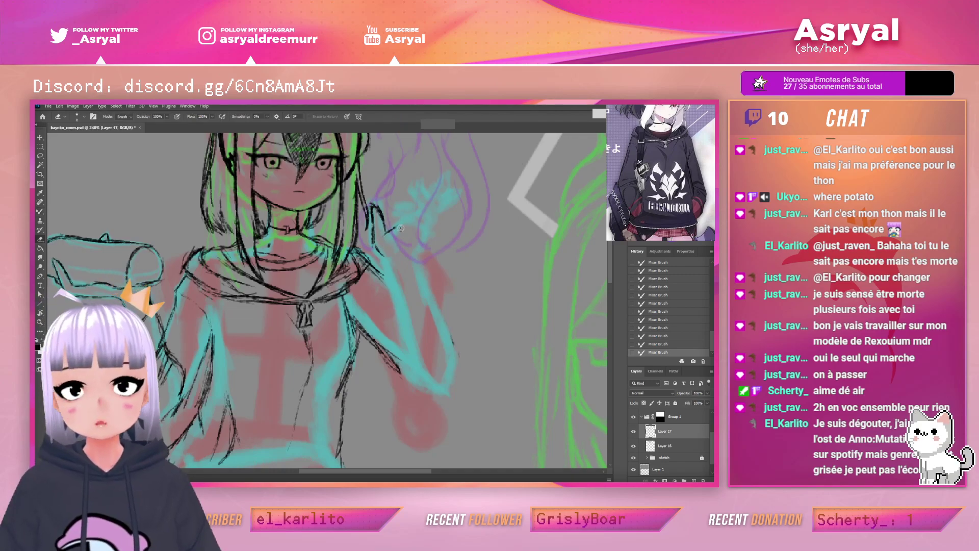
left_click_drag(403, 222, 405, 213)
key("b")
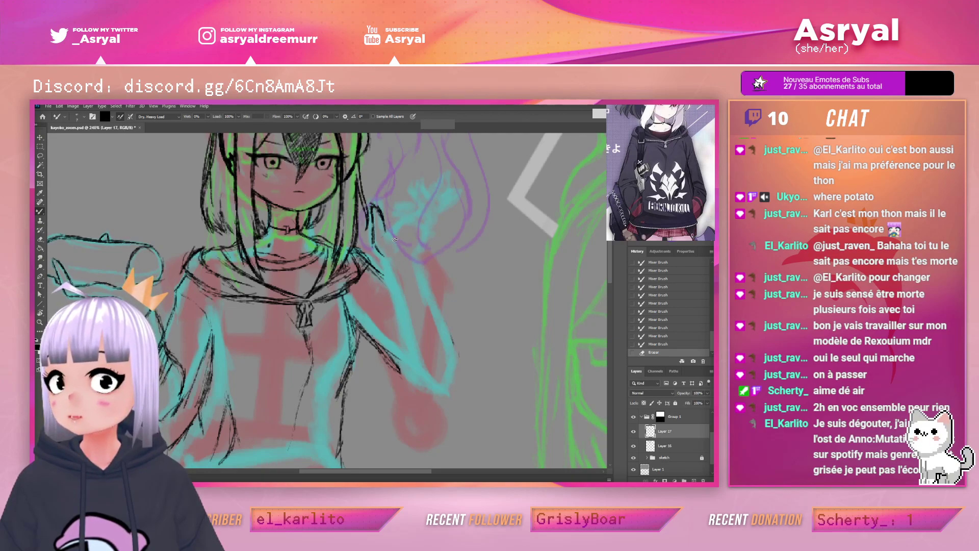
left_click_drag(383, 222, 388, 231)
left_click_drag(383, 223, 392, 234)
left_click_drag(386, 227, 393, 233)
left_click_drag(386, 229, 394, 234)
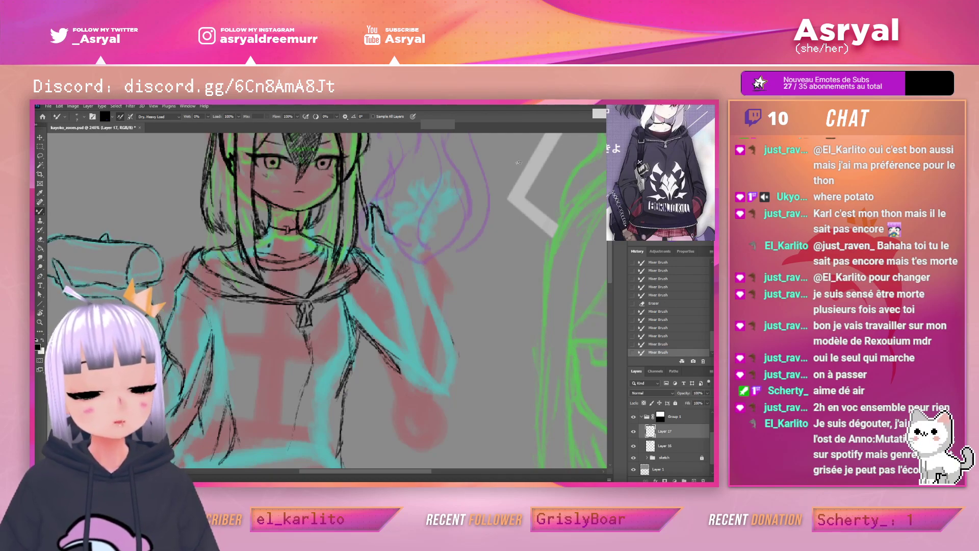
Add short strokes from the thumb's base towards the fingers and clean up stray marks with the eraser
left_click_drag(394, 231, 398, 227)
left_click_drag(391, 234, 402, 232)
left_click_drag(395, 238, 399, 235)
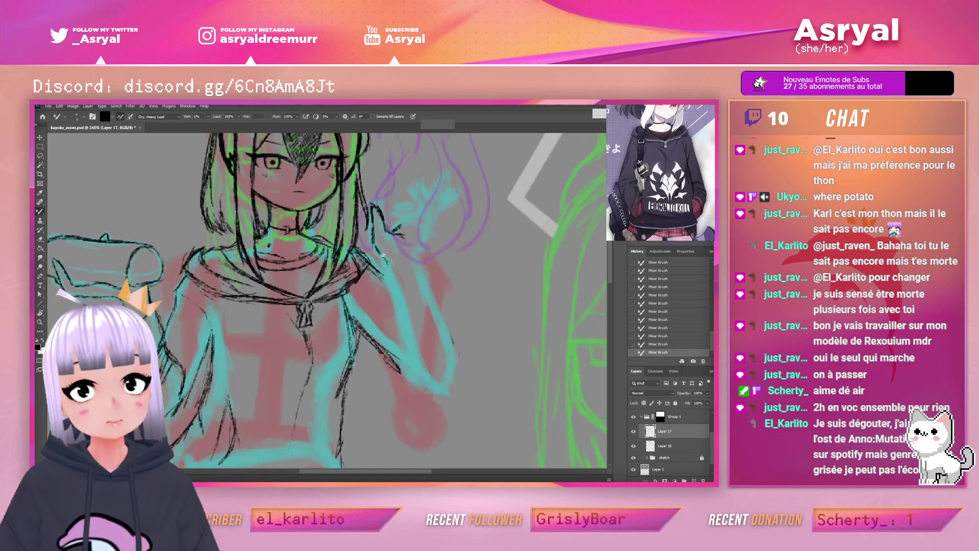
key("e")
left_click_drag(440, 304, 472, 372)
key("b")
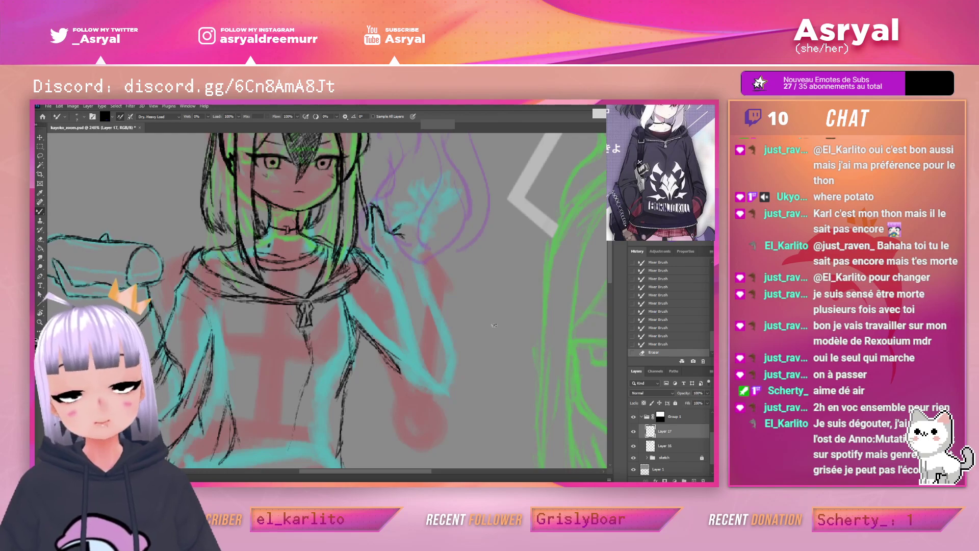
Sketch the outer edge of the raised palm, rising from the wrist towards the fingers
left_click_drag(422, 265, 421, 248)
left_click_drag(423, 264, 429, 244)
left_click_drag(423, 251, 434, 238)
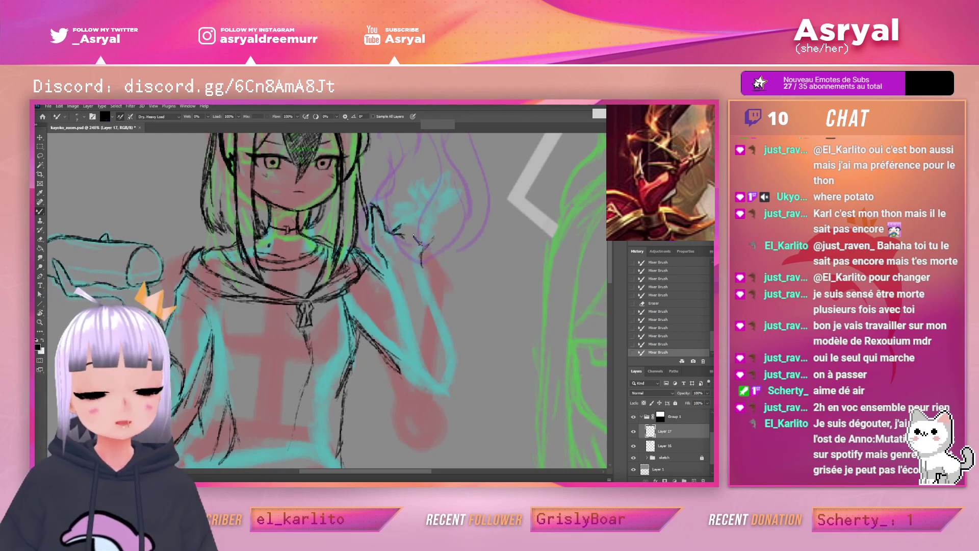
Reinforce the contour below the thumb down to the wrist and trim the lower stroke between thumb and fingers
left_click_drag(380, 251, 387, 258)
left_click_drag(378, 250, 389, 259)
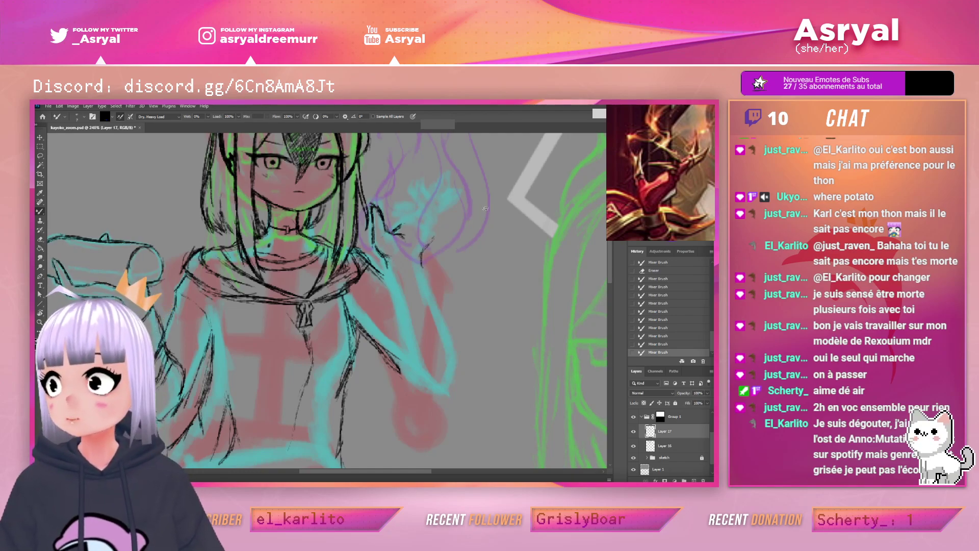
key("e")
left_click_drag(397, 236, 402, 239)
key("b")
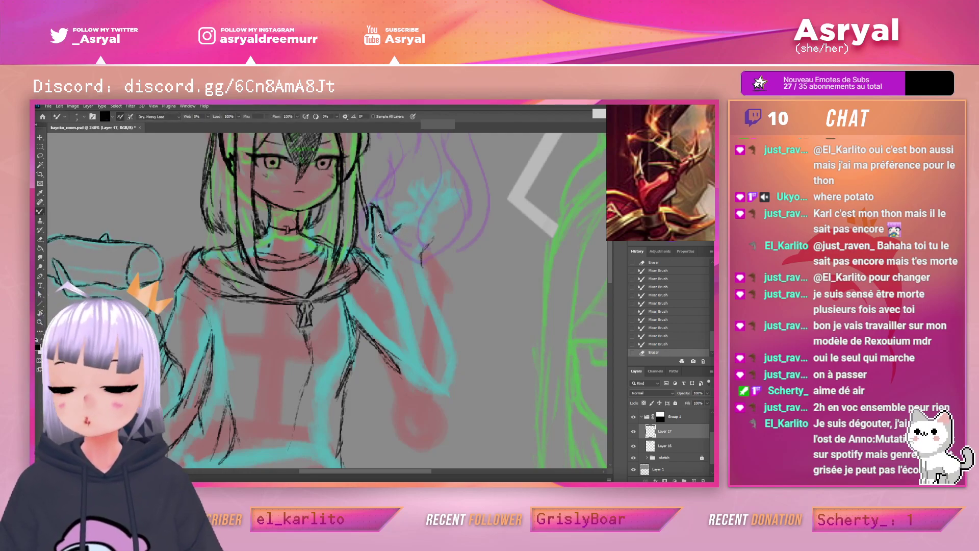
Erase the rough contour at the base of the thumb and redraw it with cleaner strokes
key("e")
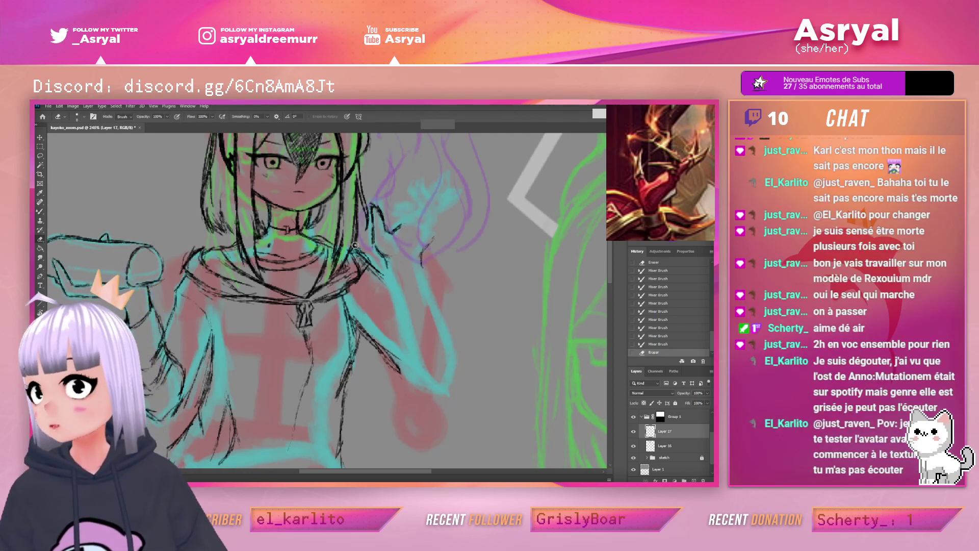
left_click_drag(377, 259, 370, 237)
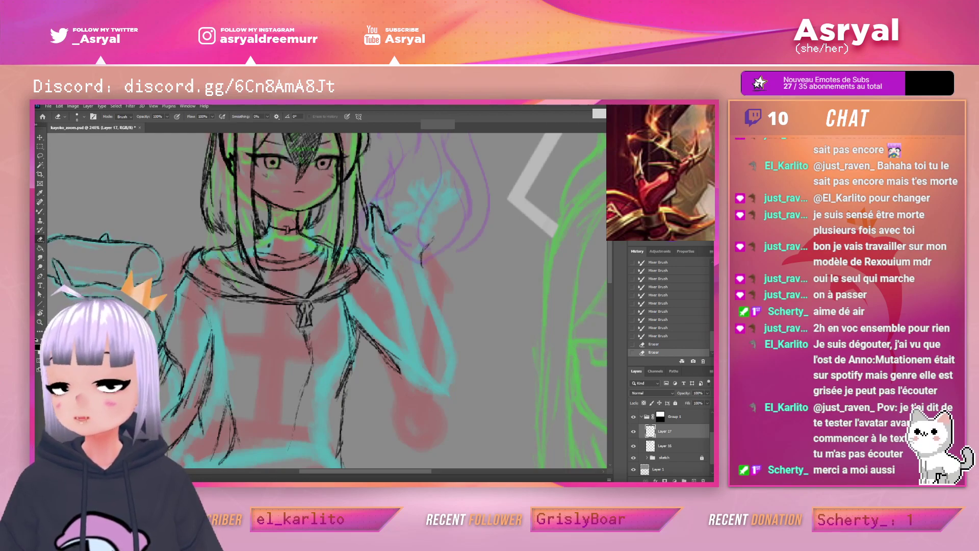
left_click_drag(375, 250, 386, 260)
key("b")
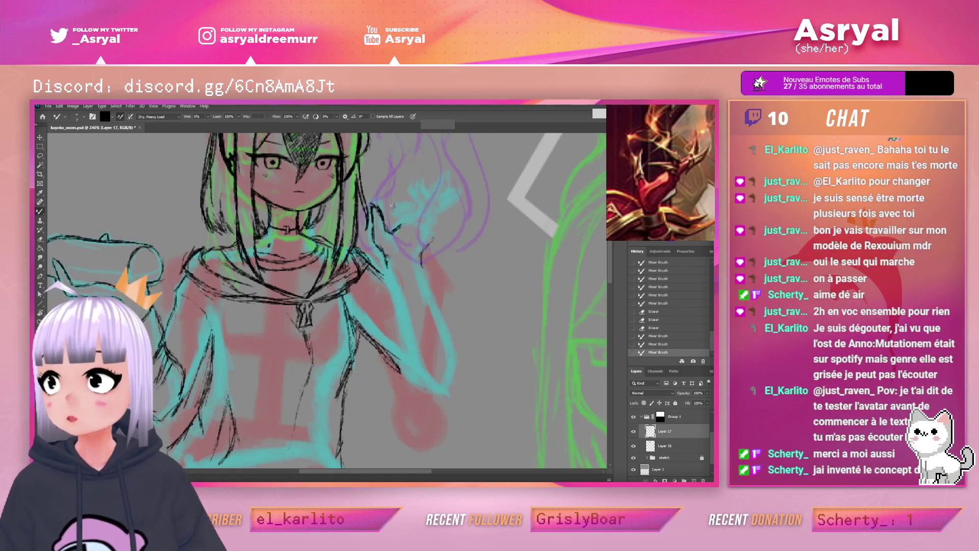
left_click_drag(377, 246, 372, 232)
left_click_drag(447, 185, 449, 181)
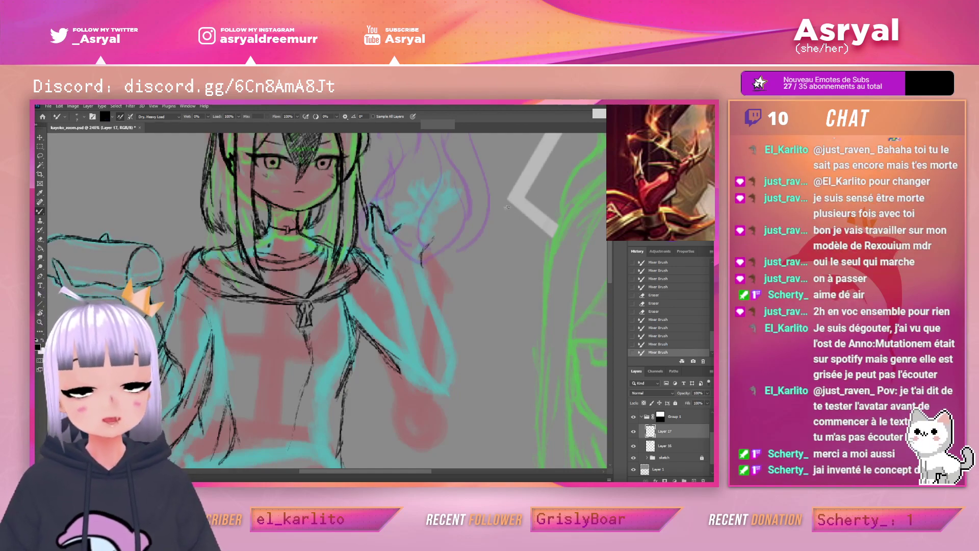
Trim the thumb-side wrist line and touch up the short stroke where the index finger begins
key("e")
left_click_drag(382, 246, 401, 273)
key("b")
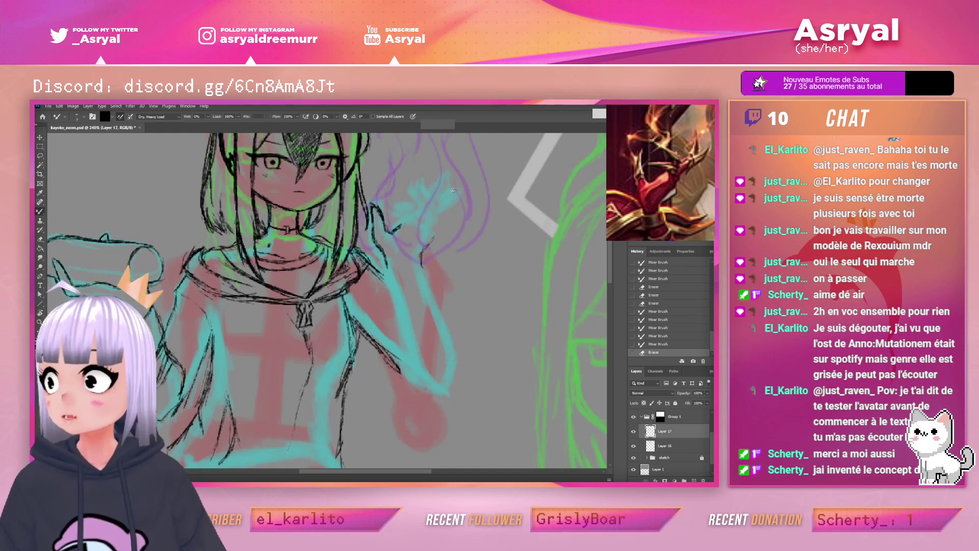
mouse_move(406, 222)
left_mouse_down()
mouse_move(416, 212)
mouse_move(402, 223)
left_mouse_up()
key("e")
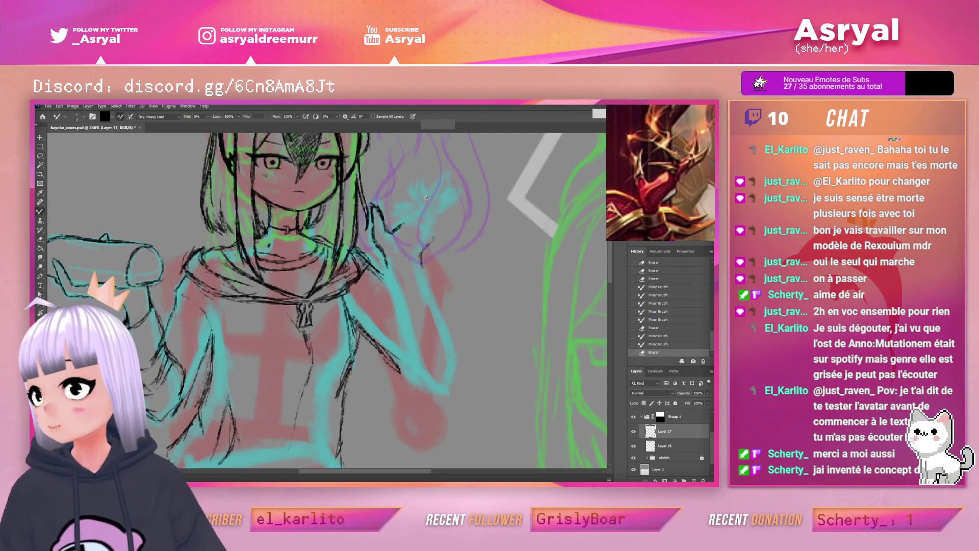
Erase the outer palm strokes and redraw the outer wrist line lower and closer to the thumb
key("e")
mouse_move(426, 242)
left_mouse_down()
mouse_move(426, 234)
mouse_move(419, 278)
mouse_move(414, 256)
mouse_move(393, 278)
left_mouse_up()
key("b")
left_click_drag(389, 268, 397, 289)
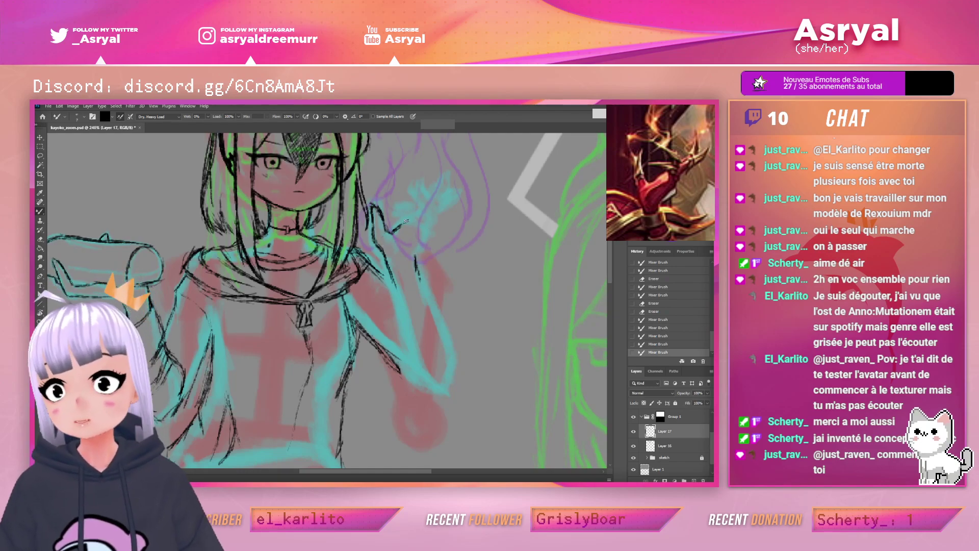
Refine the thumb-side wrist contour by alternately erasing excess and redrawing short strokes along it
key("e")
left_click_drag(382, 247, 396, 288)
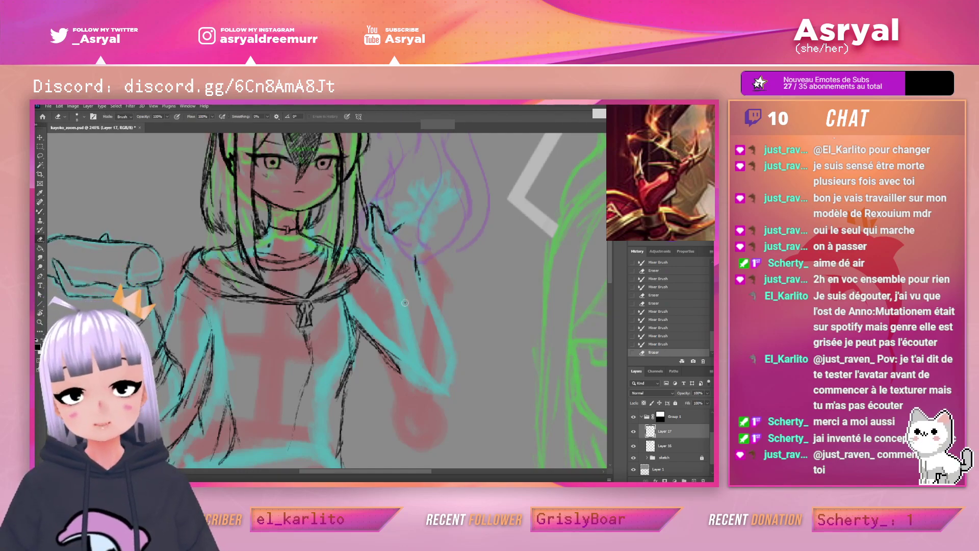
key("b")
left_click_drag(375, 241, 388, 262)
key("e")
key("b")
left_click_drag(380, 250, 391, 263)
key("e")
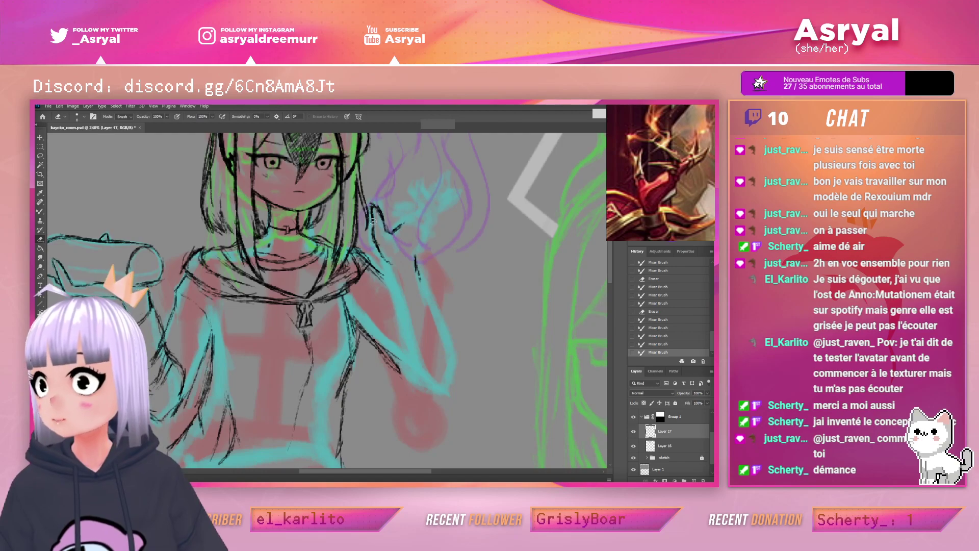
mouse_move(383, 243)
left_mouse_down()
mouse_move(380, 263)
mouse_move(371, 235)
mouse_move(380, 253)
left_mouse_up()
key("b")
left_click_drag(374, 242, 384, 250)
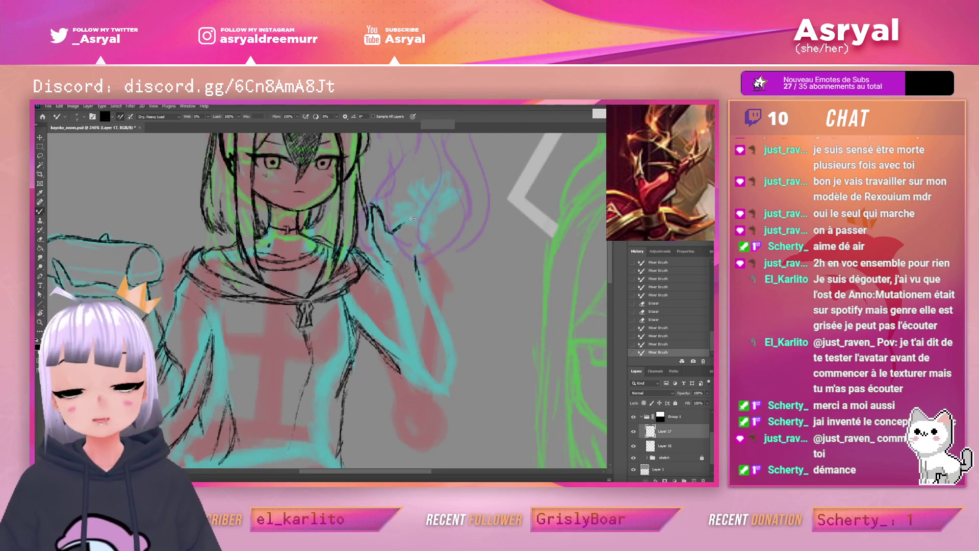
Extend the line between thumb and index finger diagonally upward along the finger
left_click_drag(398, 229, 405, 224)
left_click_drag(400, 227, 409, 220)
left_click_drag(401, 226, 418, 211)
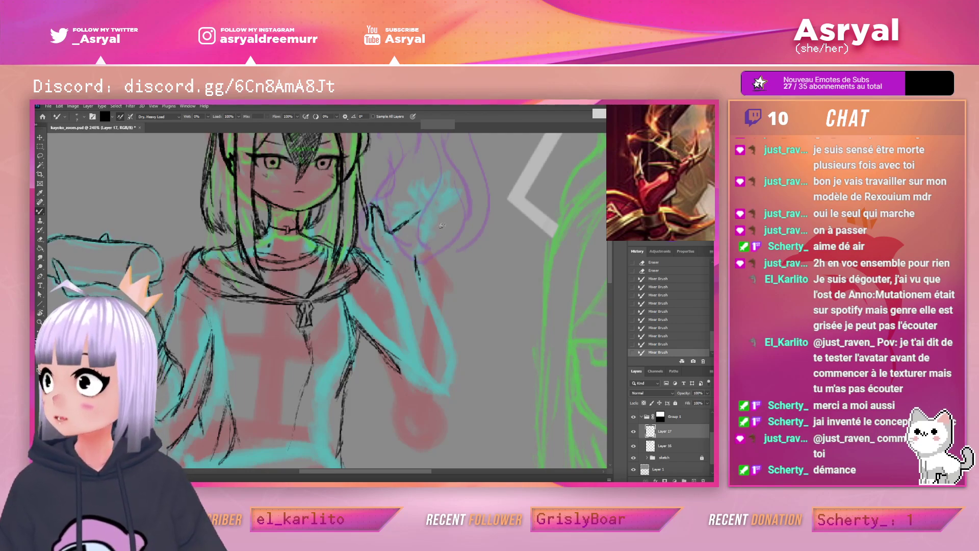
Draw the outer edge of the palm above the wrist and erase its excess strokes
left_click_drag(407, 249, 404, 255)
left_click_drag(418, 238, 406, 261)
key("e")
mouse_move(414, 257)
left_mouse_down()
mouse_move(412, 273)
mouse_move(429, 252)
mouse_move(431, 227)
left_mouse_up()
Outline the bent index finger of the raised hand, extending outward above the palm
key("b")
mouse_move(430, 227)
left_mouse_down()
mouse_move(427, 203)
mouse_move(431, 229)
mouse_move(424, 208)
mouse_move(421, 218)
mouse_move(411, 216)
mouse_move(432, 218)
mouse_move(404, 208)
mouse_move(429, 205)
mouse_move(434, 217)
mouse_move(409, 210)
mouse_move(432, 209)
mouse_move(406, 213)
left_mouse_up()
key("e")
key("b")
mouse_move(413, 216)
left_mouse_down()
mouse_move(397, 203)
mouse_move(425, 216)
left_mouse_up()
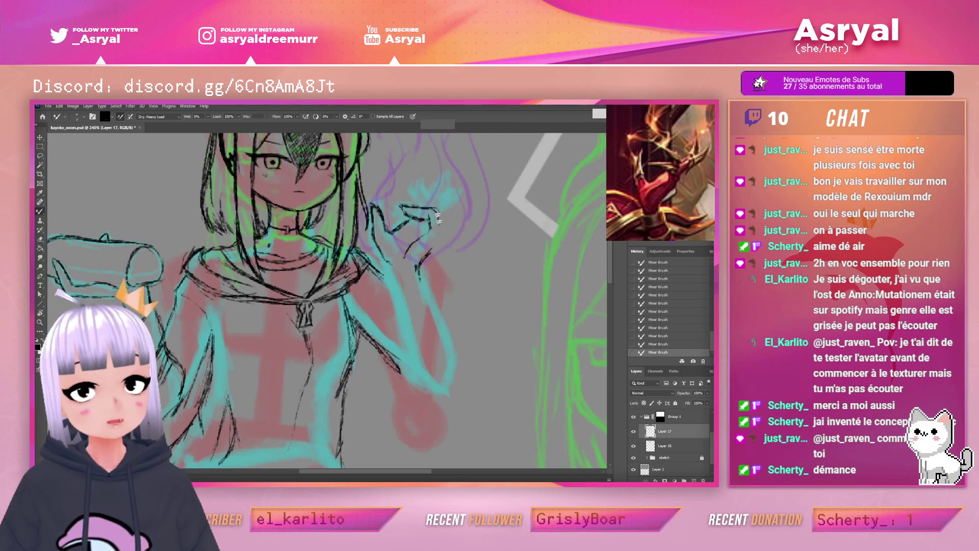
Clean up the index finger's knuckle and draw the outer edge of the raised hand down to the wrist
key("e")
mouse_move(425, 211)
left_mouse_down()
mouse_move(437, 226)
mouse_move(419, 223)
mouse_move(427, 222)
left_mouse_up()
key("b")
left_click_drag(433, 208, 440, 217)
left_click_drag(438, 210, 441, 226)
mouse_move(440, 220)
left_mouse_down()
mouse_move(443, 245)
mouse_move(425, 258)
left_mouse_up()
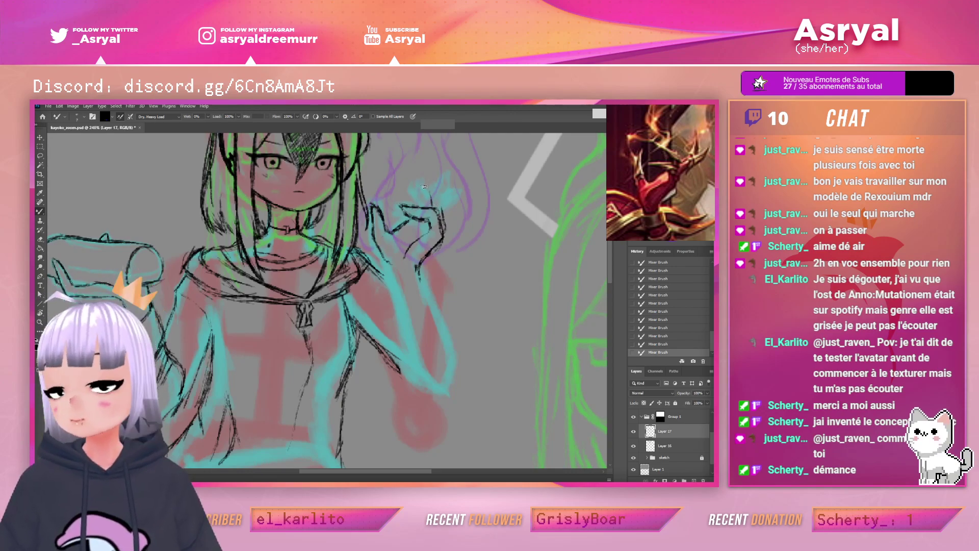
Outline the second bent finger above the index finger of the raised hand, trimming excess near its knuckle
left_click_drag(418, 187, 438, 194)
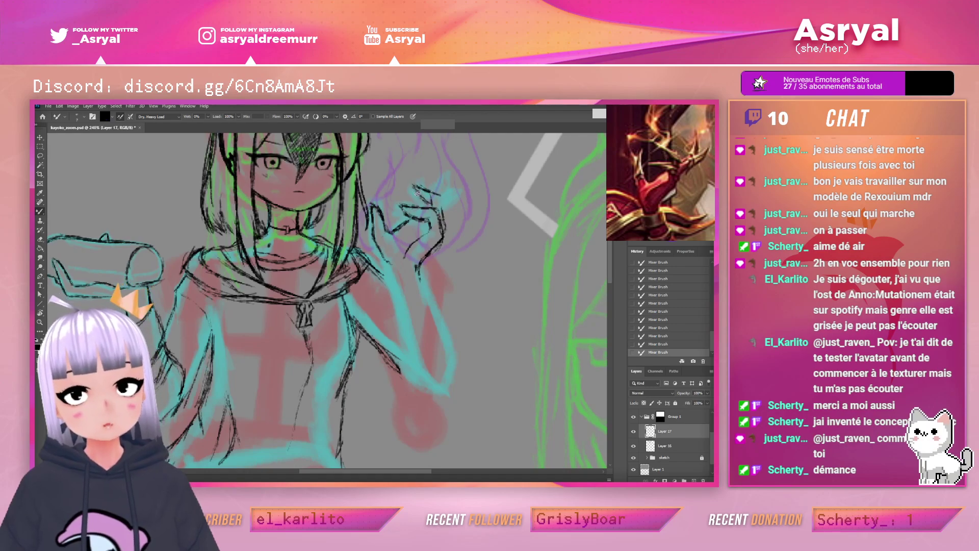
left_click_drag(416, 187, 440, 194)
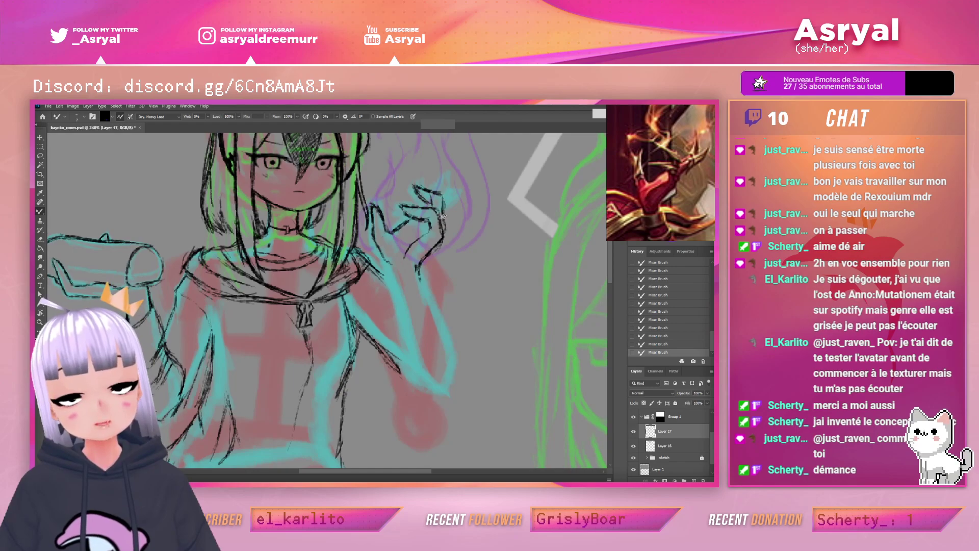
key("e")
mouse_move(448, 206)
left_mouse_down()
mouse_move(426, 197)
mouse_move(476, 189)
mouse_move(438, 209)
left_mouse_up()
key("b")
mouse_move(425, 202)
left_mouse_down()
mouse_move(437, 208)
mouse_move(430, 203)
left_mouse_up()
mouse_move(414, 188)
left_mouse_down()
mouse_move(421, 198)
mouse_move(415, 189)
mouse_move(431, 182)
mouse_move(444, 193)
left_mouse_up()
Redraw the second finger's upper contour and connect its knuckle down to the outer edge of the hand
key("e")
mouse_move(440, 191)
left_mouse_down()
mouse_move(426, 182)
mouse_move(444, 194)
mouse_move(444, 219)
mouse_move(436, 192)
left_mouse_up()
key("b")
left_click_drag(440, 195, 424, 189)
left_click_drag(432, 192, 447, 202)
left_click_drag(442, 197, 443, 203)
left_click_drag(442, 219, 441, 198)
left_click_drag(445, 215, 443, 200)
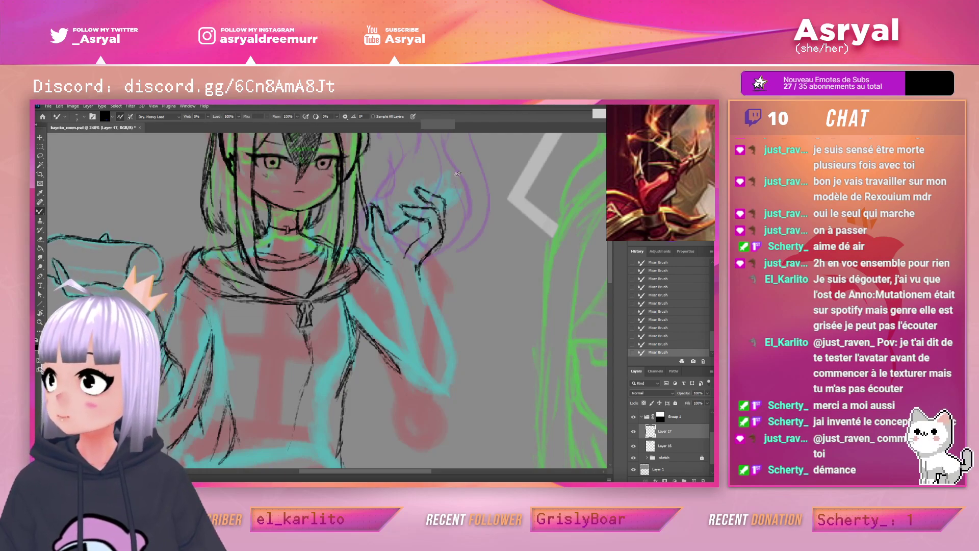
Add a short stroke outward from the second finger's knuckle, trim its tip, and touch up the line between thumb and index finger
left_click_drag(442, 196, 461, 186)
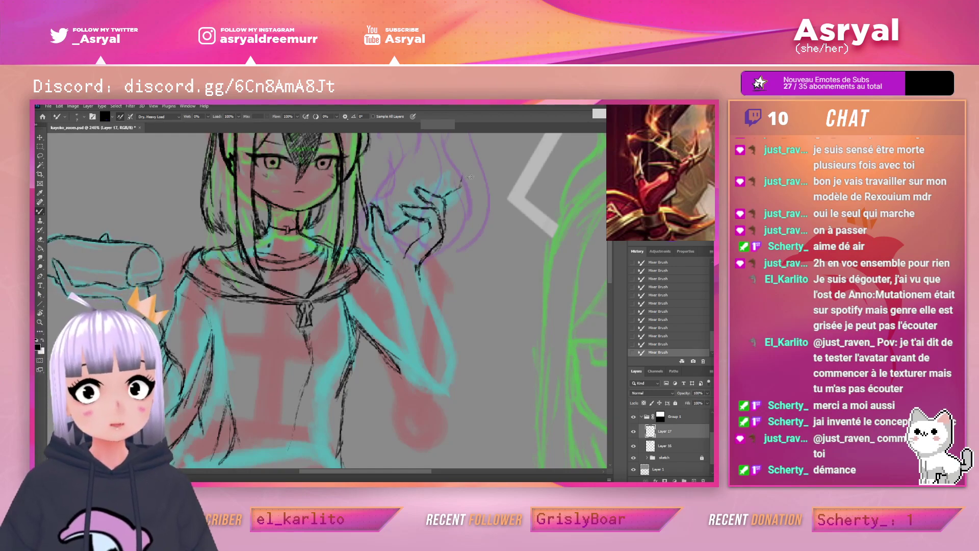
key("e")
mouse_move(463, 179)
left_mouse_down()
mouse_move(453, 196)
mouse_move(465, 176)
left_mouse_up()
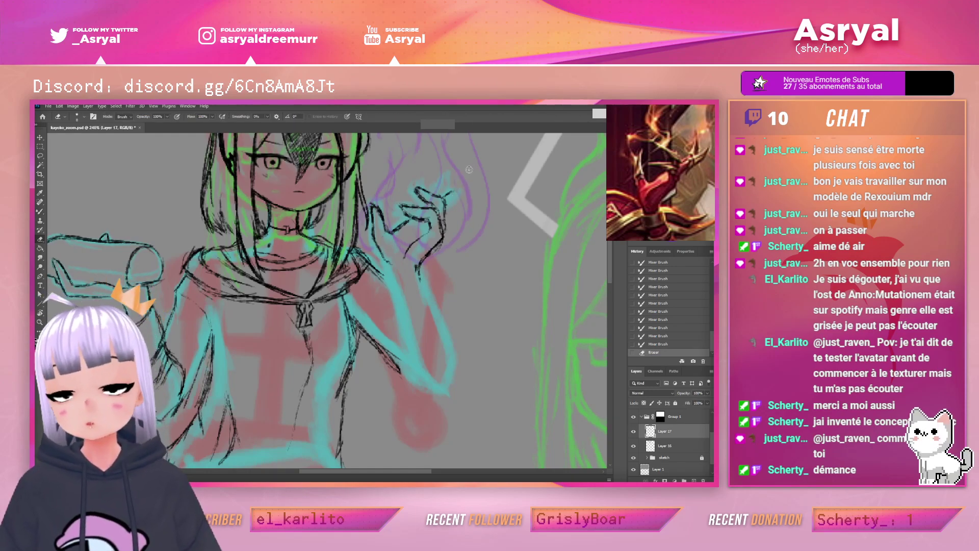
mouse_move(395, 234)
left_mouse_down()
mouse_move(405, 221)
mouse_move(397, 234)
left_mouse_up()
key("b")
left_click_drag(393, 234, 410, 224)
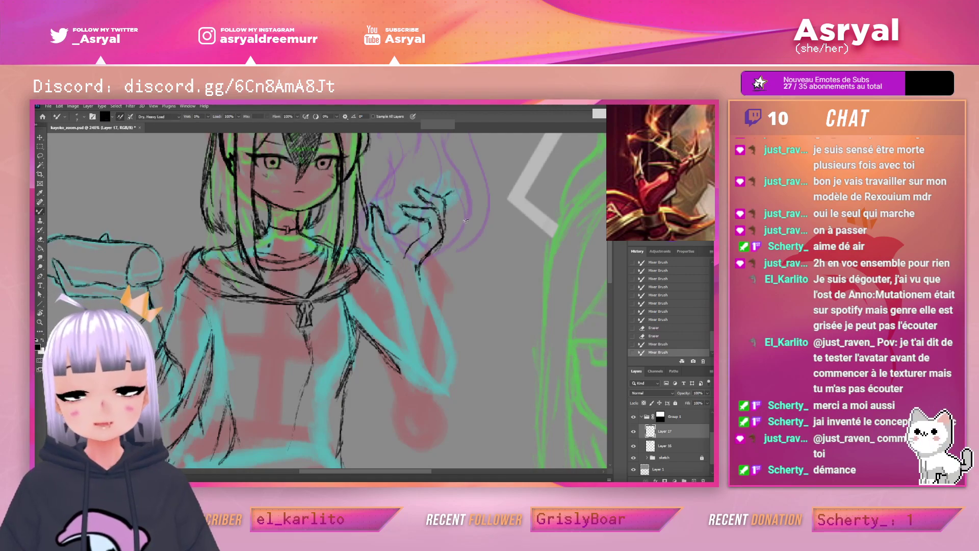
Lasso the other hand with the roll-shaped object it holds, scale the selection down slightly with Free Transform, and deselect it
left_click_drag(476, 214, 507, 199)
key("l")
mouse_move(216, 283)
left_mouse_down()
mouse_move(227, 234)
mouse_move(67, 247)
left_mouse_up()
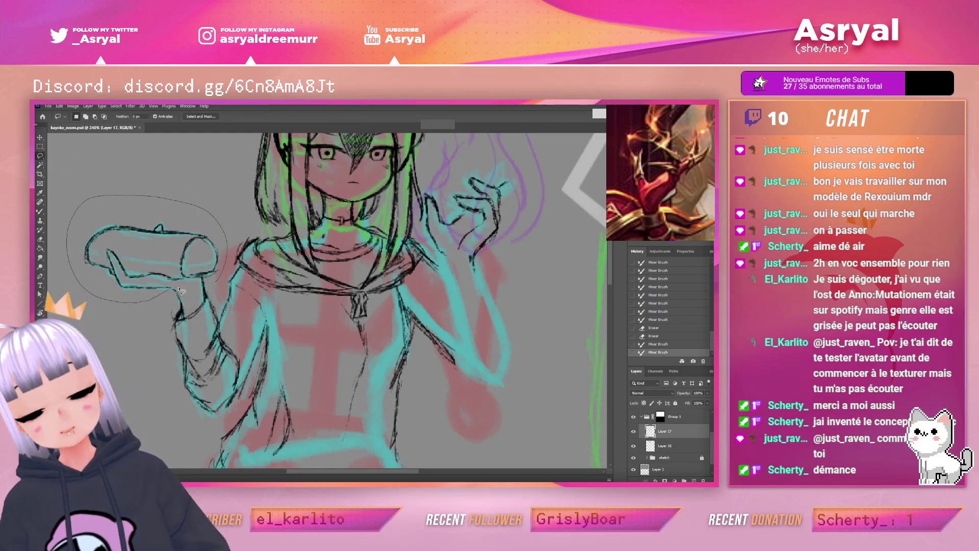
left_click_drag(201, 293, 204, 291)
key("ctrl+t")
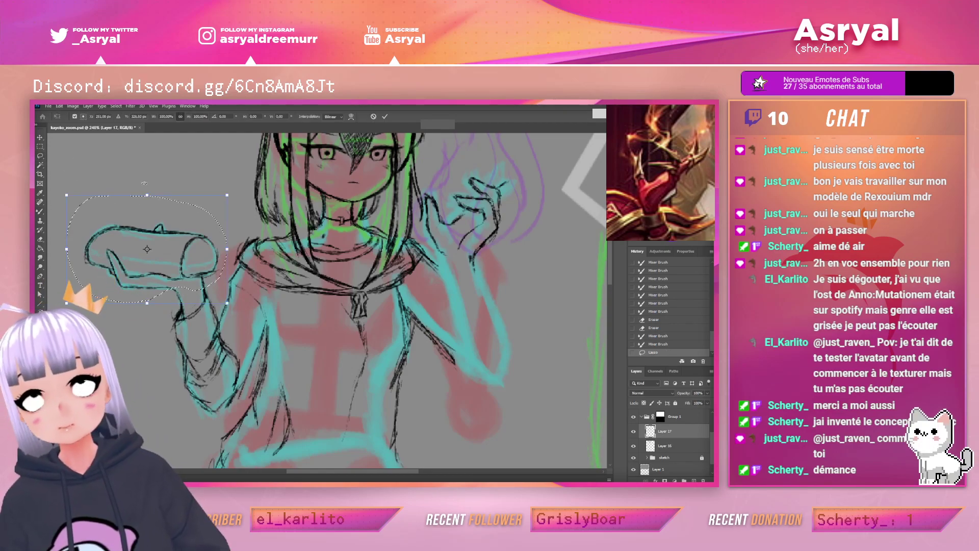
left_click_drag(67, 193, 75, 200)
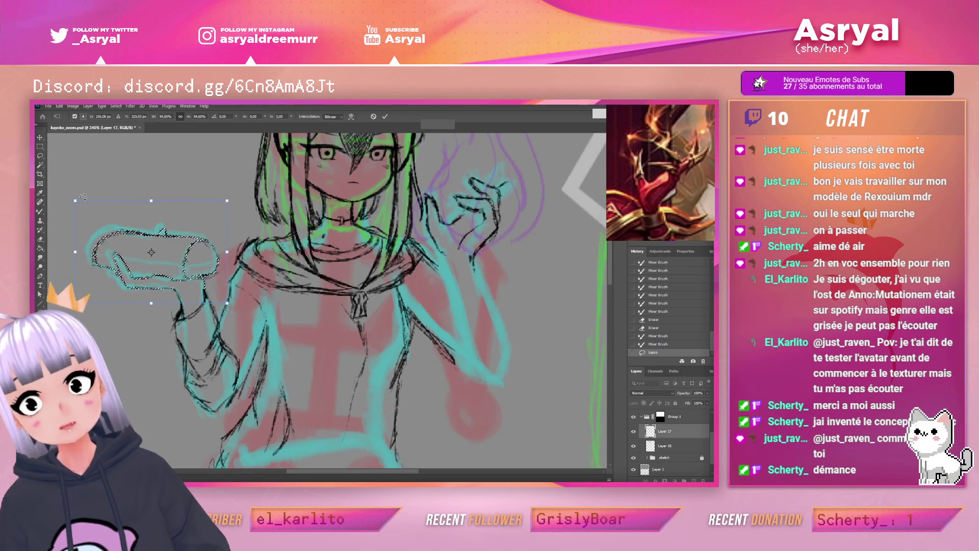
key("Return")
key("ctrl+d")
Redraw the wrist and underside of the hand supporting the roll so they join the resized lines
key("b")
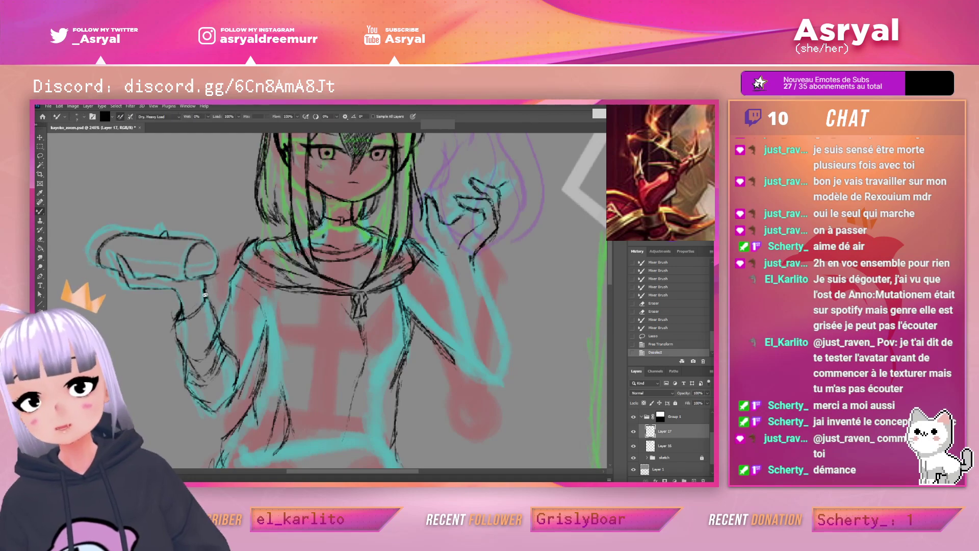
mouse_move(207, 299)
left_mouse_down()
mouse_move(211, 286)
mouse_move(126, 272)
left_mouse_up()
key("e")
key("b")
mouse_move(120, 260)
left_mouse_down()
mouse_move(142, 284)
mouse_move(132, 278)
mouse_move(176, 281)
left_mouse_up()
key("ctrl+z")
left_click_drag(153, 279, 179, 280)
mouse_move(161, 278)
left_mouse_down()
mouse_move(174, 283)
mouse_move(126, 268)
left_mouse_up()
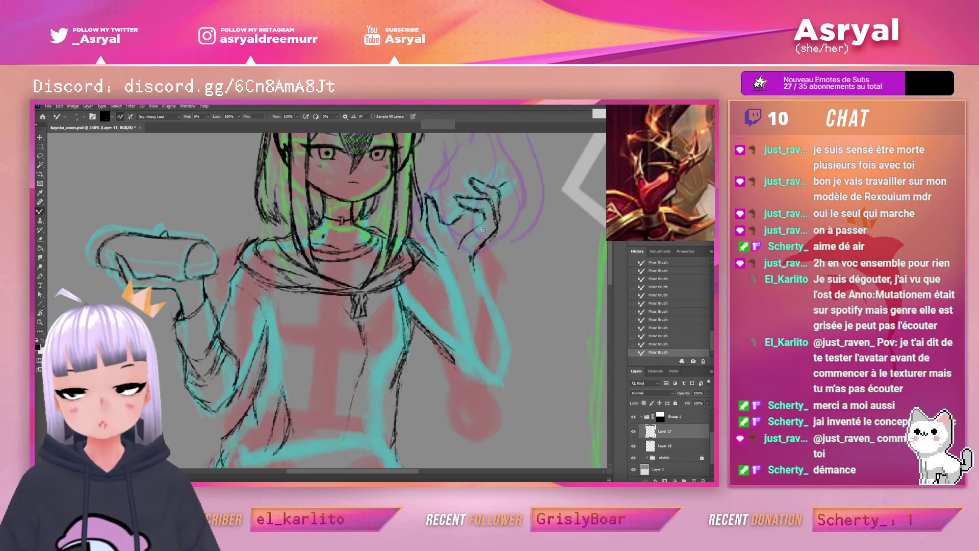
Redraw the curve at the roll's inner end and erase excess strokes at its upper corner
left_click_drag(185, 262, 192, 279)
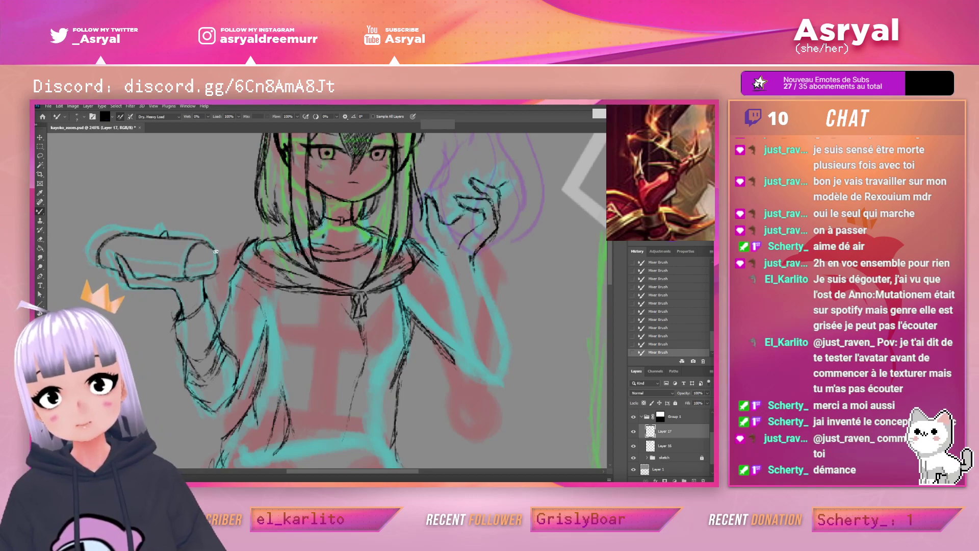
key("e")
left_click_drag(205, 239, 217, 240)
key("b")
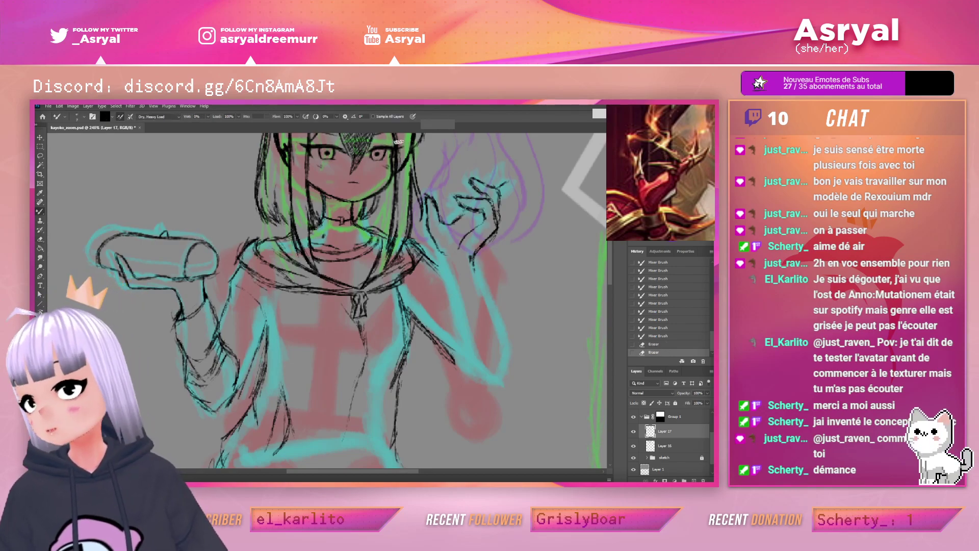
mouse_move(539, 206)
left_mouse_down()
mouse_move(437, 234)
mouse_move(445, 200)
mouse_move(407, 195)
left_mouse_up()
key("b")
left_click_drag(406, 197, 408, 205)
mouse_move(406, 198)
left_mouse_down()
mouse_move(413, 186)
mouse_move(403, 229)
mouse_move(418, 217)
left_mouse_up()
key("e")
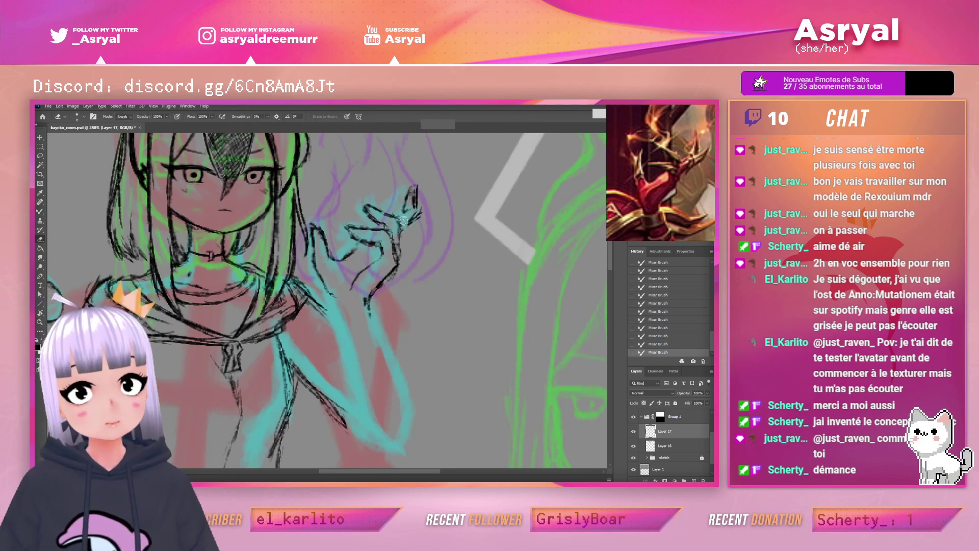
left_click_drag(406, 221, 416, 173)
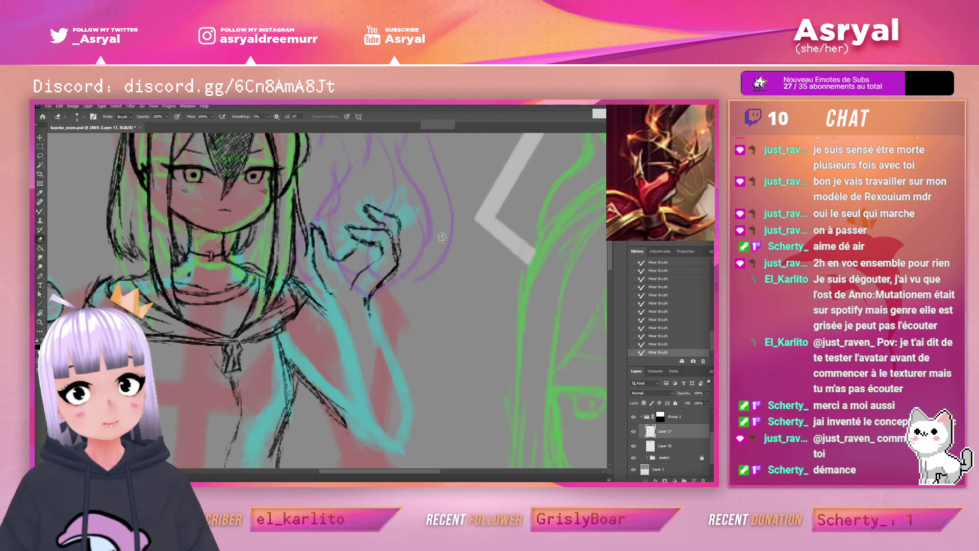
Draw the forearm contours below the raised hand's wrist and strengthen the line at the base of the palm
key("b")
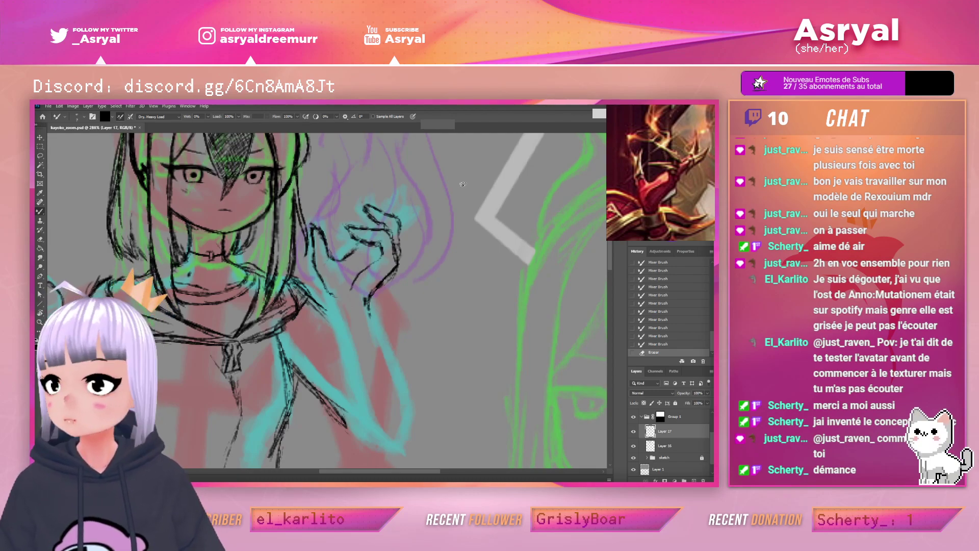
mouse_move(334, 296)
left_mouse_down()
mouse_move(392, 247)
mouse_move(369, 311)
mouse_move(381, 335)
left_mouse_up()
left_click_drag(368, 302, 389, 347)
mouse_move(368, 303)
left_mouse_down()
mouse_move(377, 321)
mouse_move(372, 309)
left_mouse_up()
key("e")
key("b")
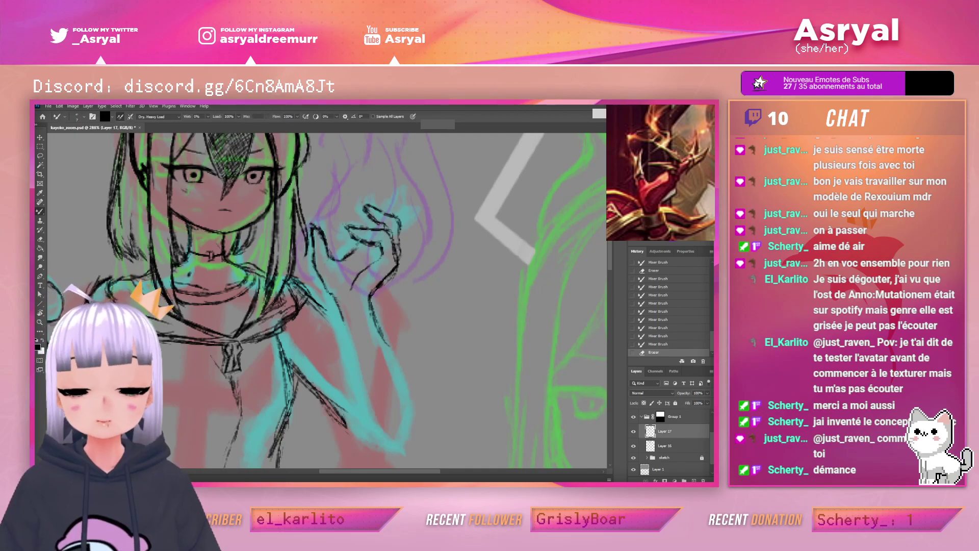
left_click_drag(353, 290, 381, 259)
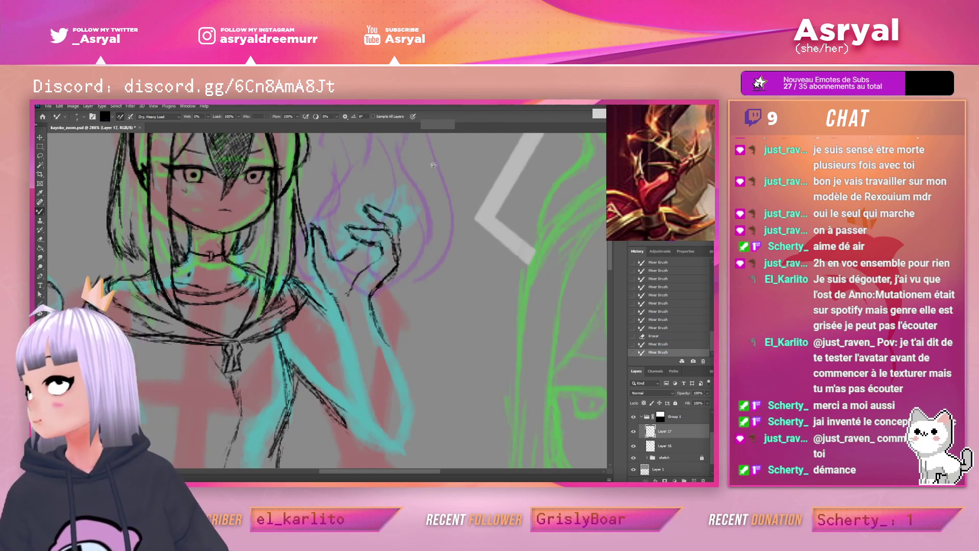
Sketch two outstretched fingers reaching diagonally outward from the raised hand's outer knuckles
left_click_drag(401, 244, 424, 223)
mouse_move(421, 225)
left_mouse_down()
mouse_move(433, 217)
mouse_move(404, 227)
left_mouse_up()
mouse_move(411, 220)
left_mouse_down()
mouse_move(407, 239)
mouse_move(406, 227)
mouse_move(438, 210)
mouse_move(430, 216)
left_mouse_up()
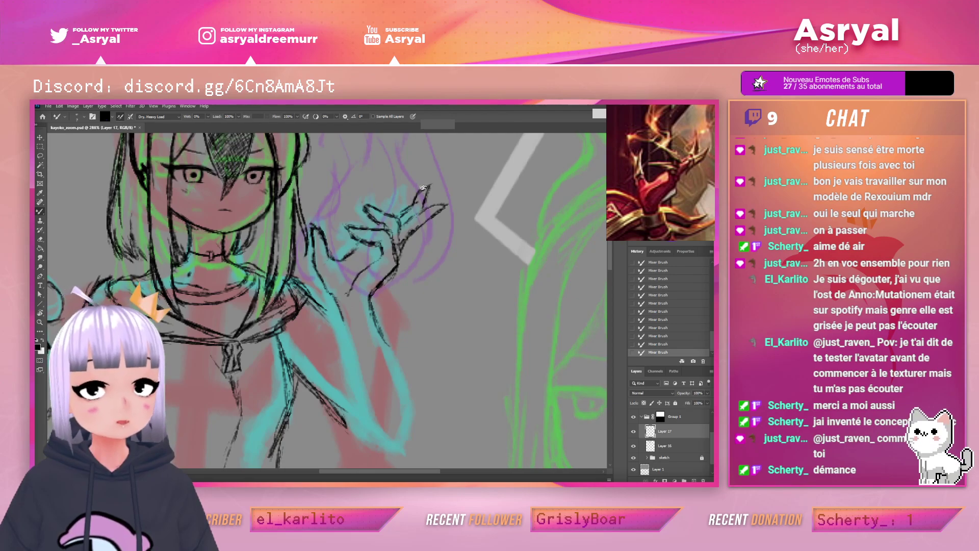
Refine the upper outstretched finger by erasing and redrawing its tip and trimming excess strokes at its base
key("e")
mouse_move(423, 201)
left_mouse_down()
mouse_move(405, 214)
mouse_move(432, 191)
mouse_move(411, 219)
mouse_move(430, 177)
left_mouse_up()
key("b")
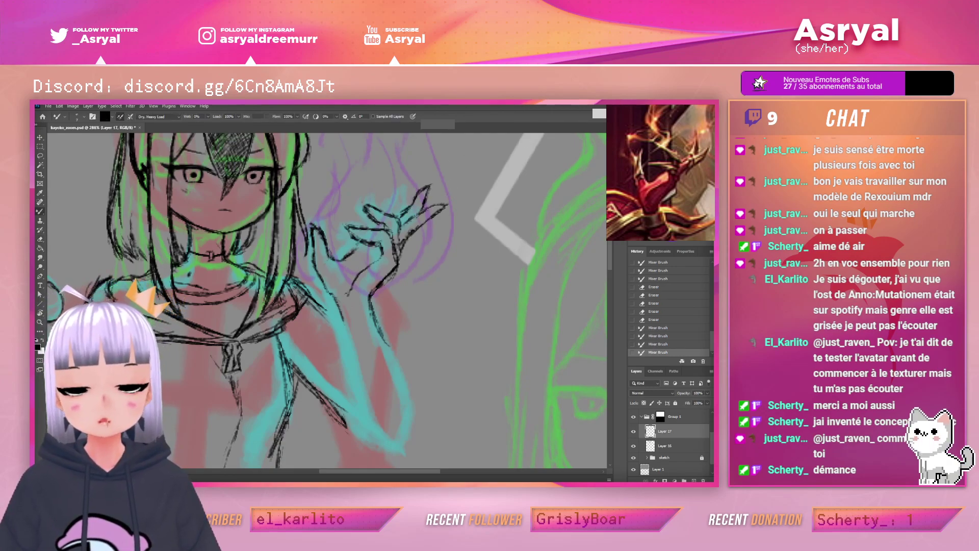
key("e")
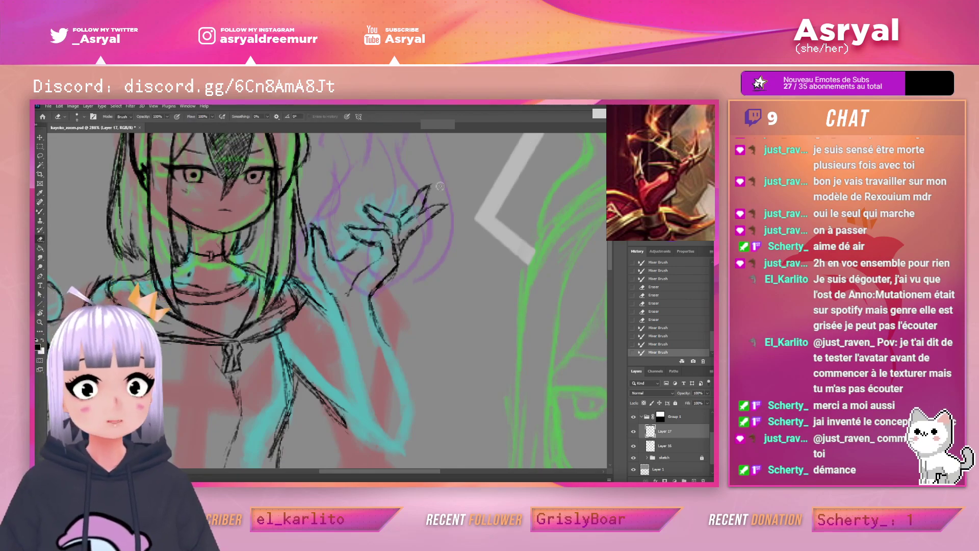
left_click_drag(403, 215, 404, 206)
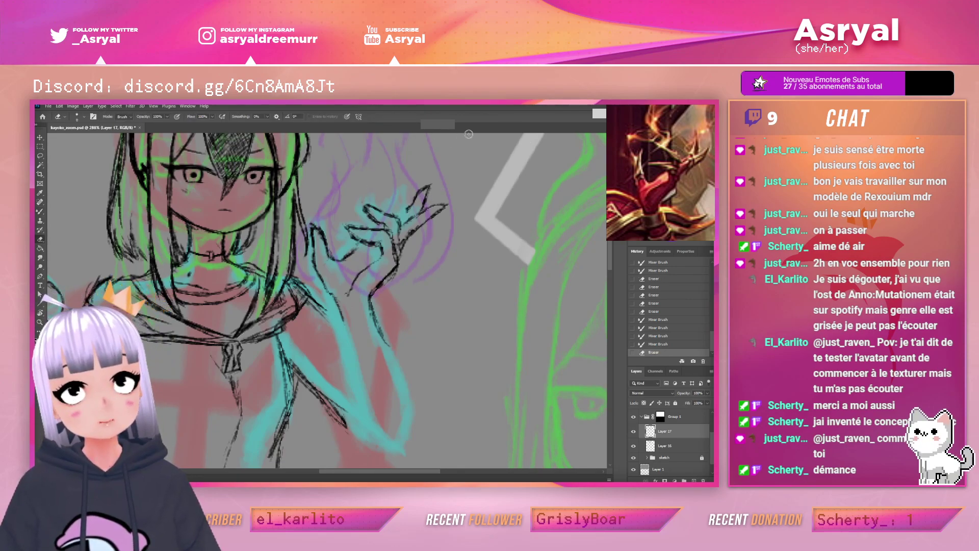
key("l")
key("r")
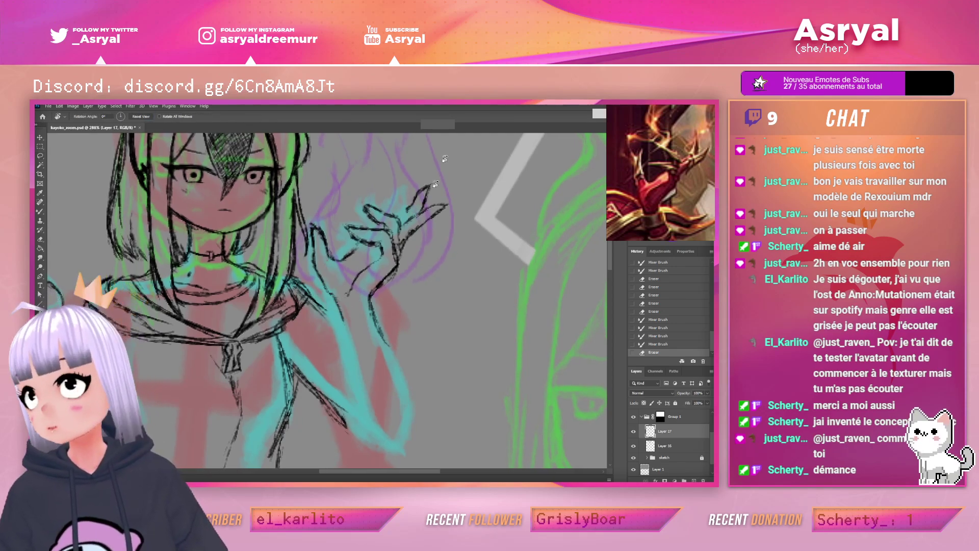
key("e")
left_click(409, 211)
Lasso the upper outstretched finger, adjust its size and position with Free Transform, and deselect it
key("l")
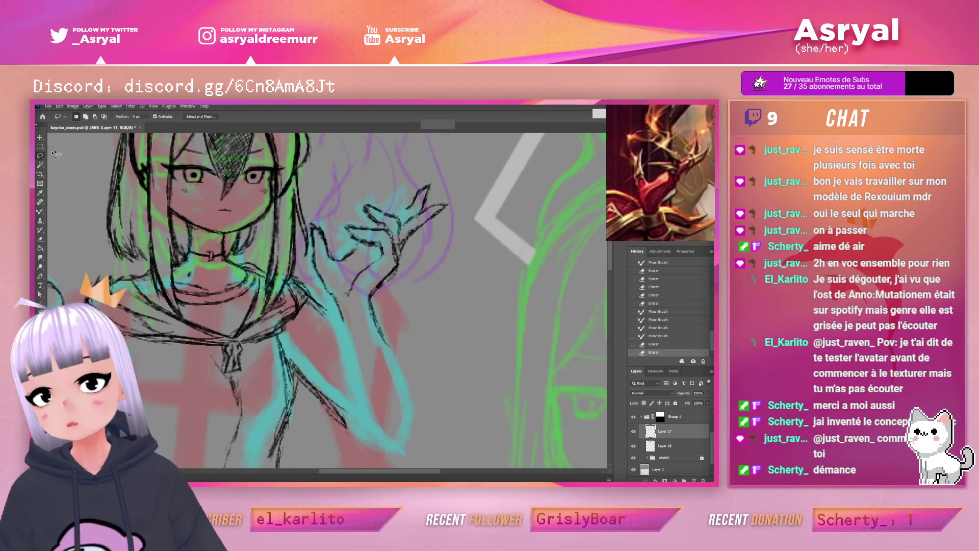
mouse_move(417, 218)
left_mouse_down()
mouse_move(438, 176)
mouse_move(398, 199)
mouse_move(421, 212)
mouse_move(418, 192)
left_mouse_up()
key("ctrl+t")
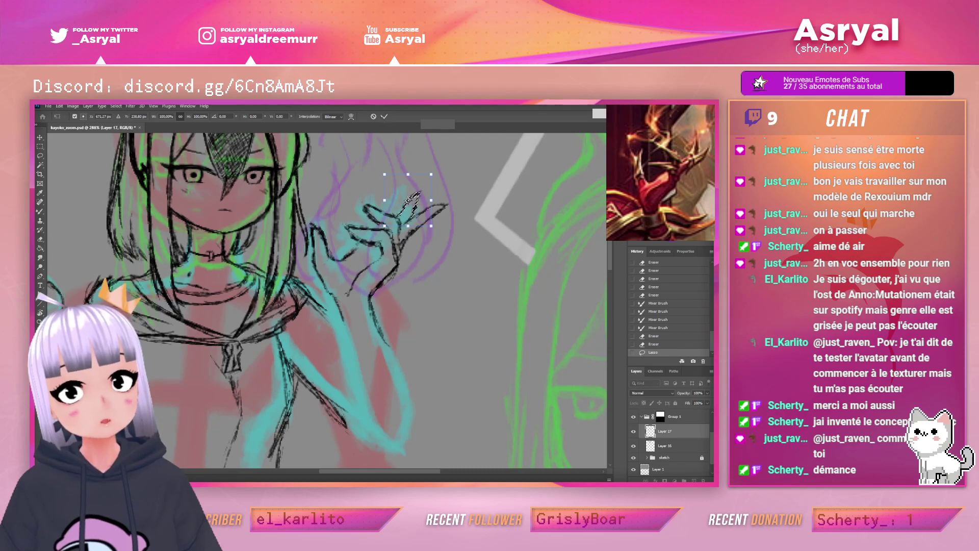
key("Return")
key("ctrl+d")
Reinforce the knuckle lines at the base of the outstretched fingers and erase the upper outstretched finger
key("b")
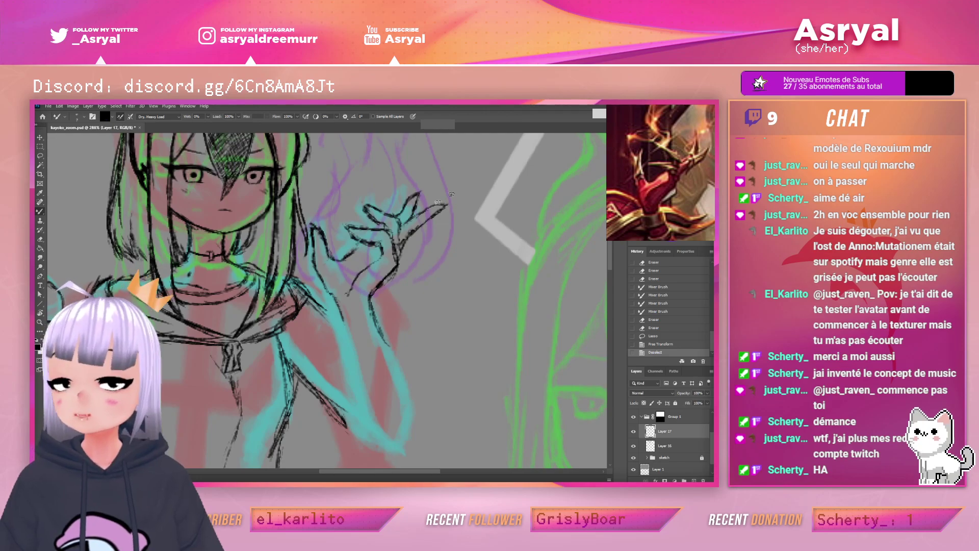
left_click_drag(401, 229, 413, 218)
mouse_move(406, 225)
left_mouse_down()
mouse_move(418, 216)
mouse_move(403, 225)
mouse_move(397, 217)
mouse_move(417, 237)
left_mouse_up()
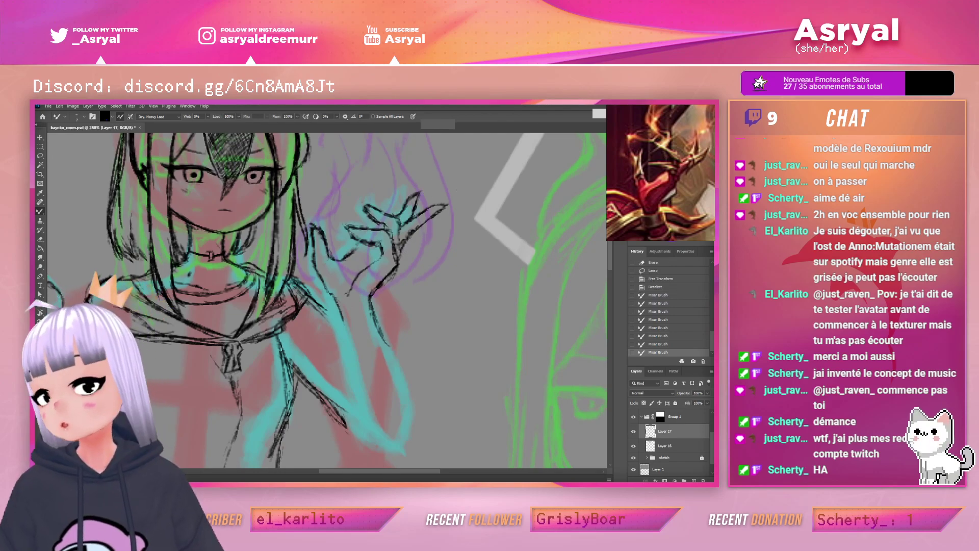
left_click_drag(356, 244, 387, 212)
key("e")
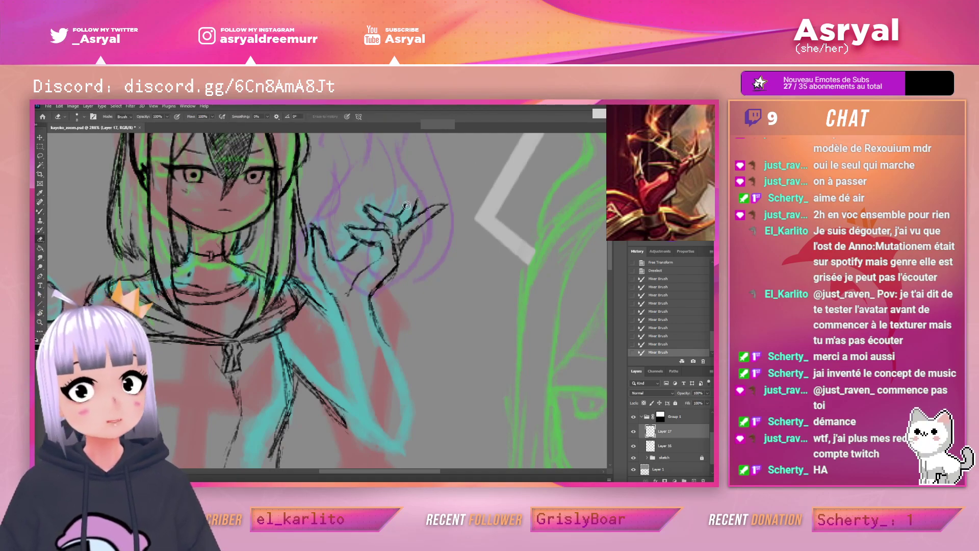
left_click_drag(410, 211, 411, 215)
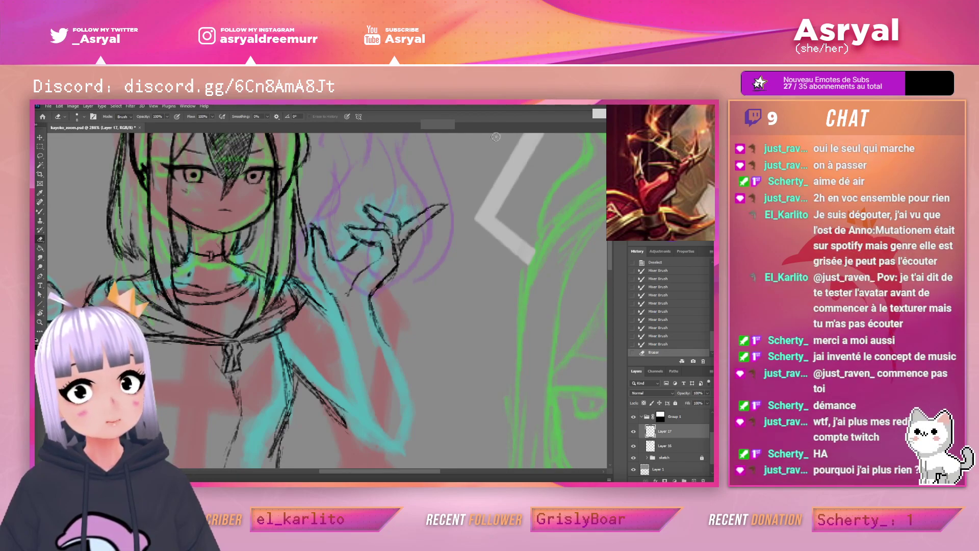
Redraw the bent index finger's lower contour and the knuckle beside the outstretched finger, erasing excess strokes along the index finger
key("b")
left_click_drag(357, 245, 378, 226)
left_click_drag(346, 255, 354, 247)
left_click_drag(397, 222, 402, 217)
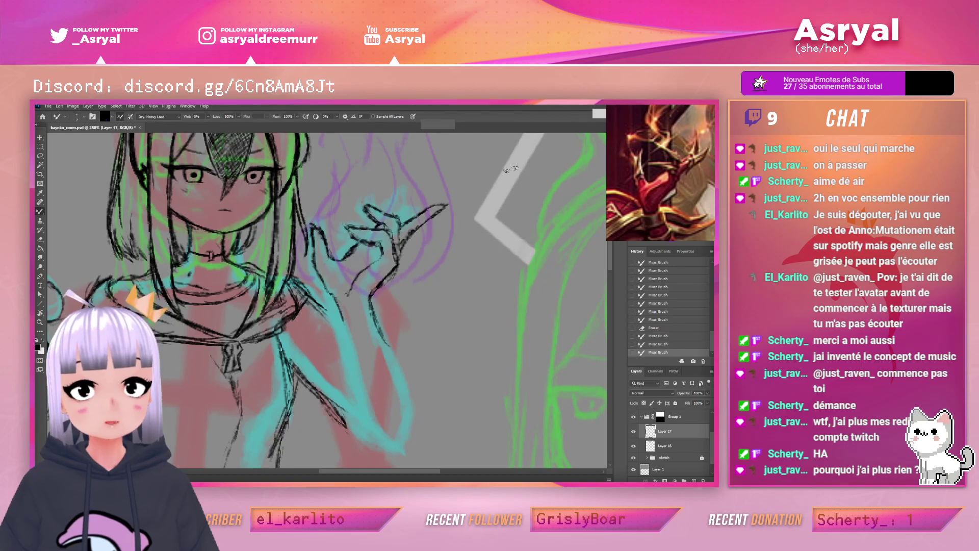
key("e")
mouse_move(351, 258)
left_mouse_down()
mouse_move(363, 249)
mouse_move(342, 259)
mouse_move(381, 242)
mouse_move(375, 223)
left_mouse_up()
Redraw the contours of the bent fingers beside the outstretched finger and erase overlapping strokes around the index finger
key("b")
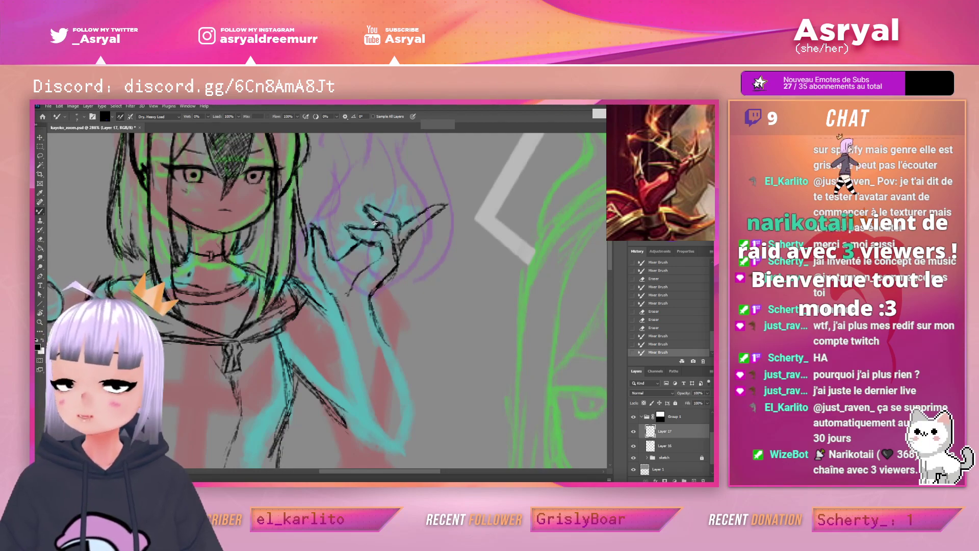
mouse_move(375, 223)
left_mouse_down()
mouse_move(434, 207)
mouse_move(505, 213)
left_mouse_up()
left_click_drag(432, 247, 428, 257)
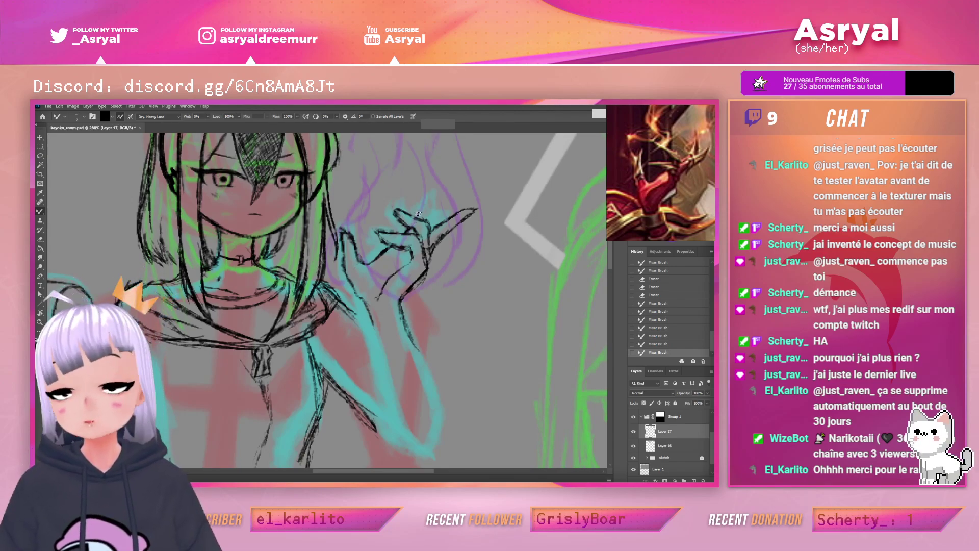
key("e")
left_click_drag(405, 231, 413, 225)
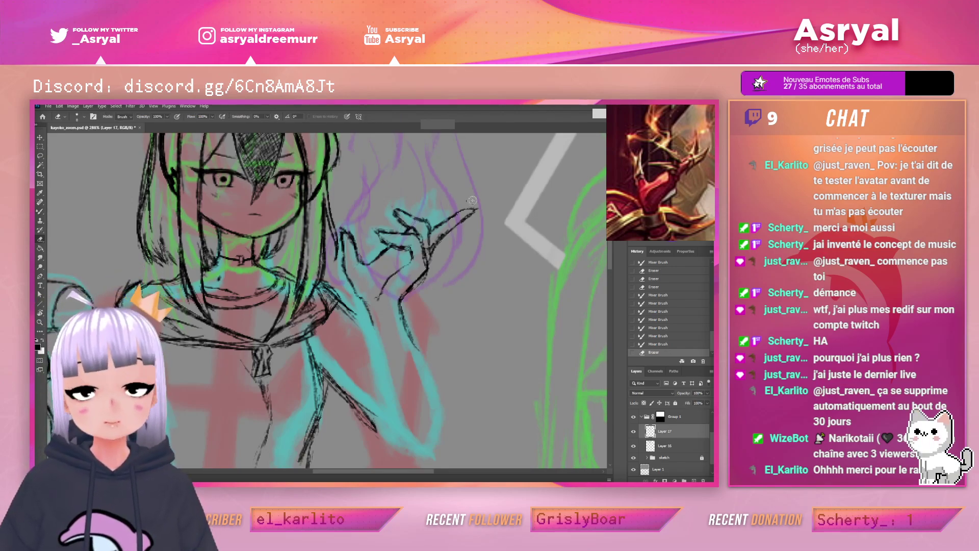
left_click(383, 254)
key("b")
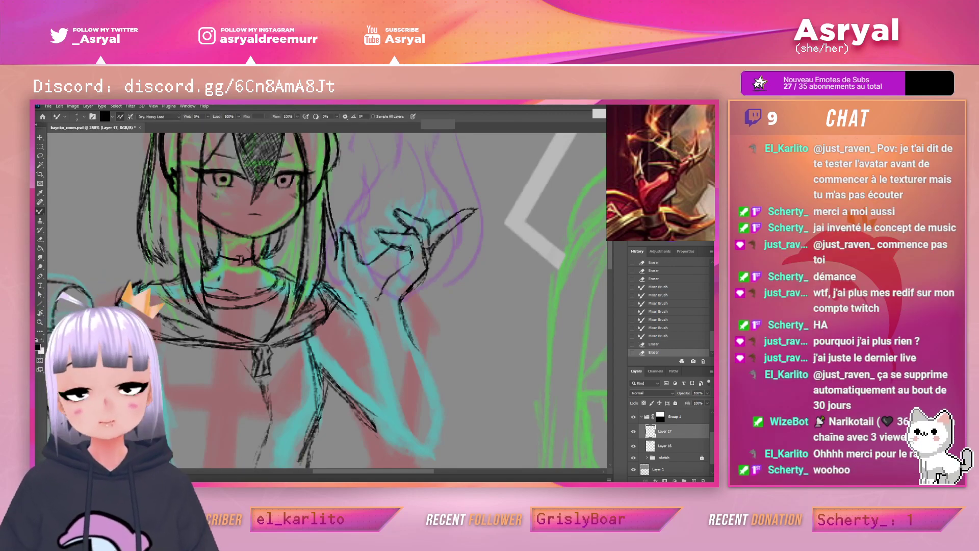
Erase stray strokes around the knuckle at the base of the outstretched finger
key("e")
mouse_move(406, 232)
left_mouse_down()
mouse_move(434, 208)
mouse_move(410, 232)
left_mouse_up()
key("b")
key("e")
key("b")
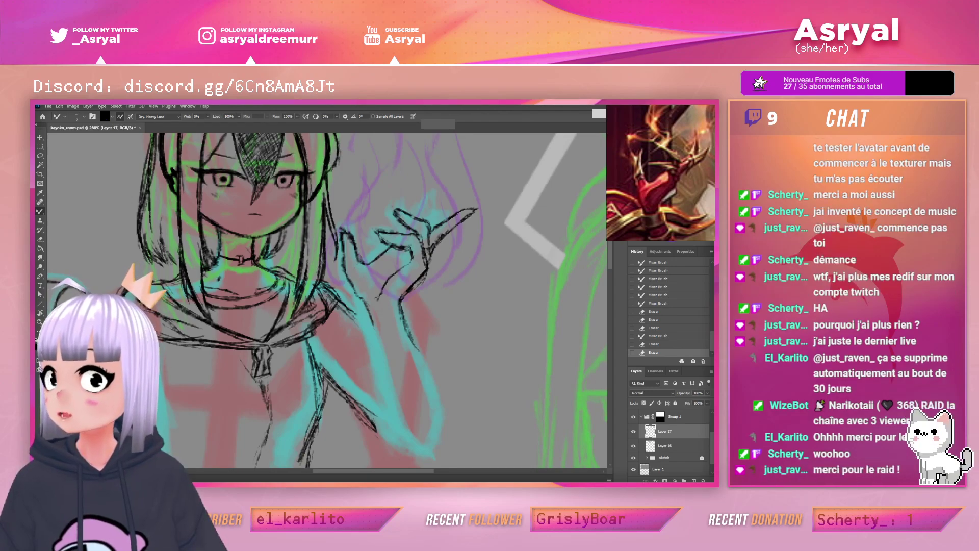
Touch up the upper bent finger's contour and redraw the outstretched finger's tip, erasing the excess around the tip
left_click_drag(483, 199, 508, 220)
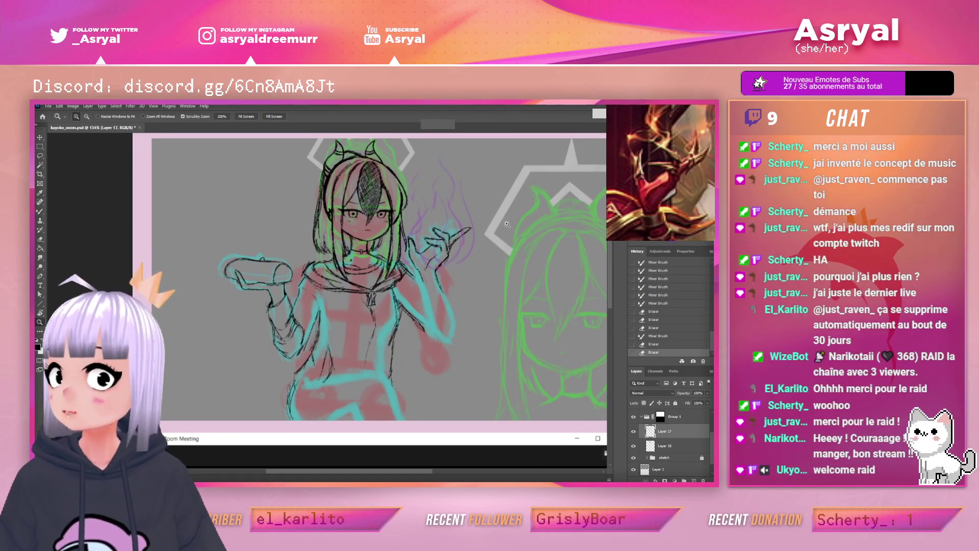
mouse_move(479, 226)
left_mouse_down()
mouse_move(501, 208)
mouse_move(486, 218)
mouse_move(496, 199)
left_mouse_up()
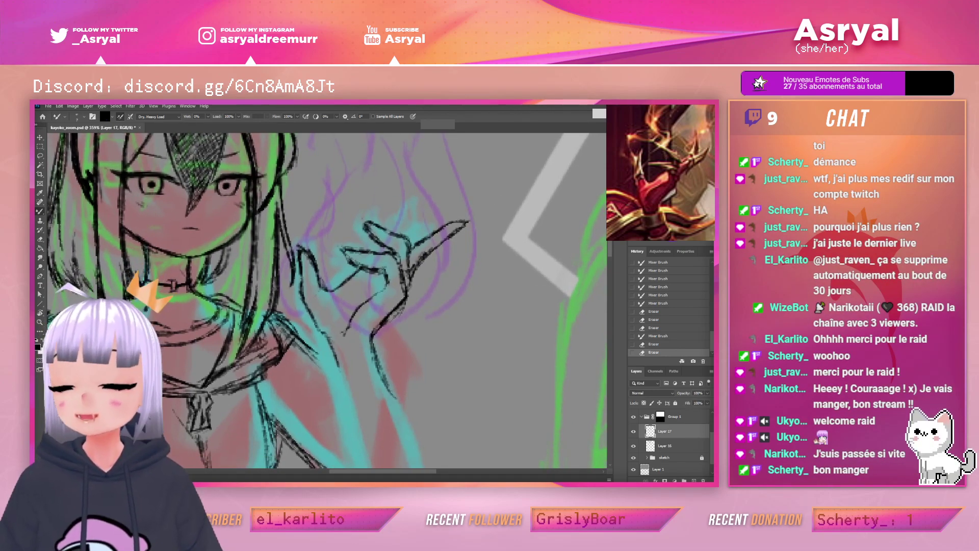
mouse_move(371, 249)
left_mouse_down()
mouse_move(406, 225)
mouse_move(390, 239)
left_mouse_up()
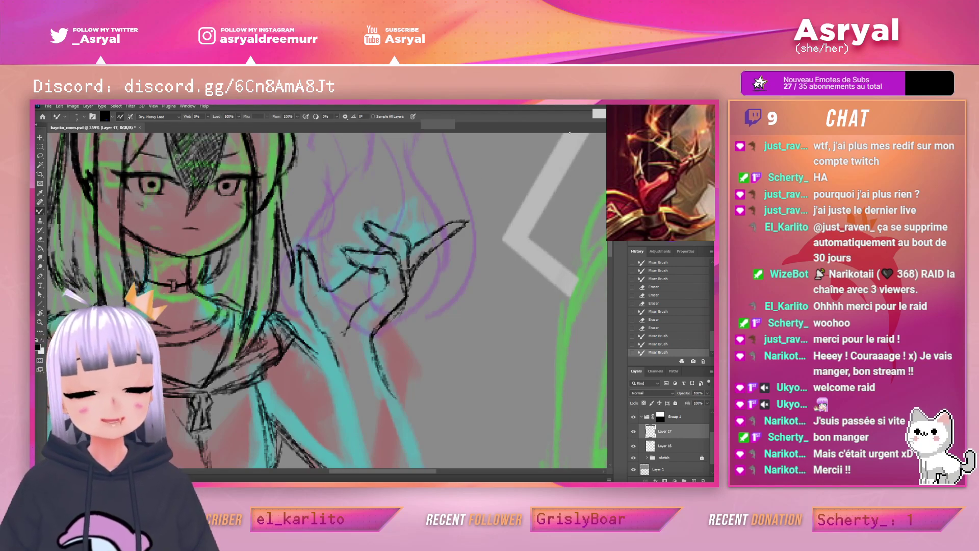
left_click_drag(445, 225, 468, 220)
left_click_drag(468, 221, 460, 230)
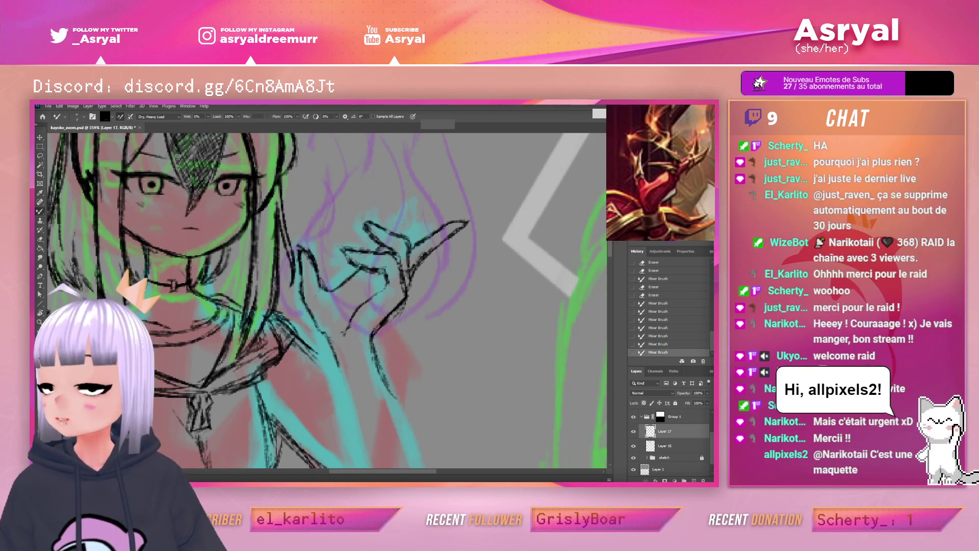
key("e")
mouse_move(466, 216)
left_mouse_down()
mouse_move(471, 227)
mouse_move(488, 226)
left_mouse_up()
key("b")
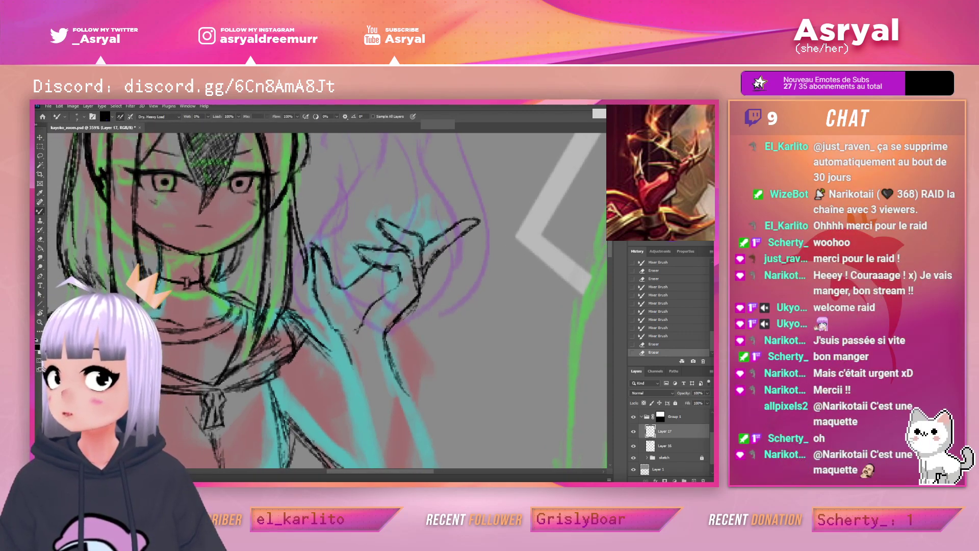
Refine the contours of the upper bent finger with short strokes and small erasures
left_click_drag(533, 163, 517, 181)
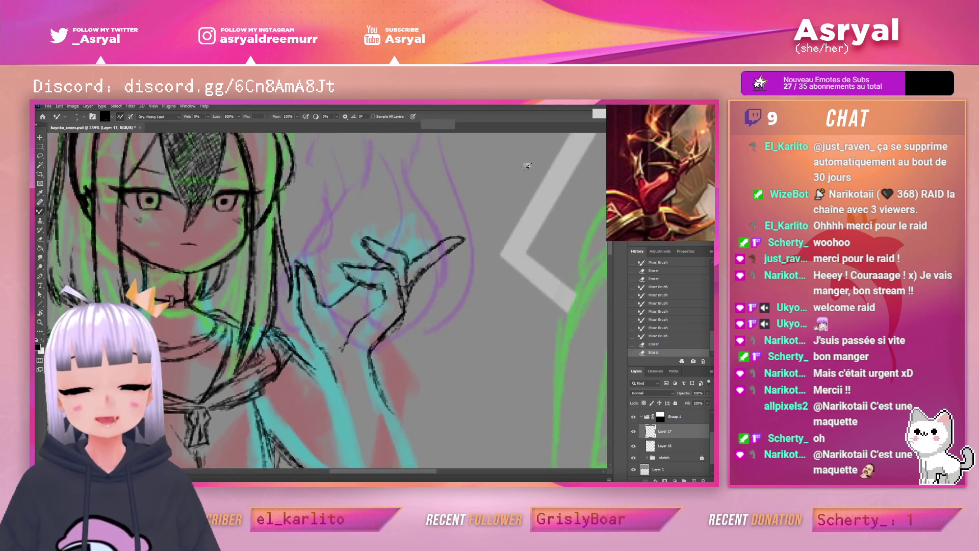
left_click_drag(386, 261, 380, 262)
key("e")
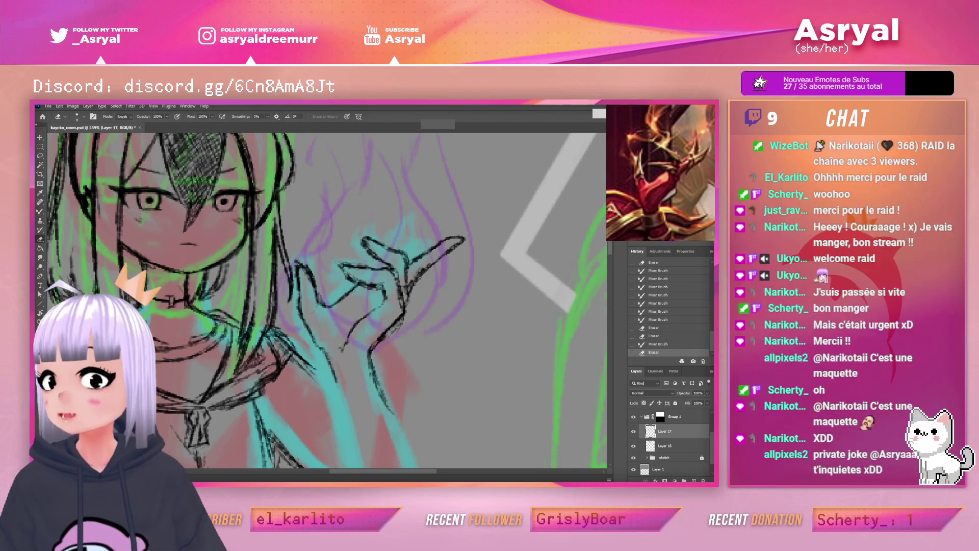
key("b")
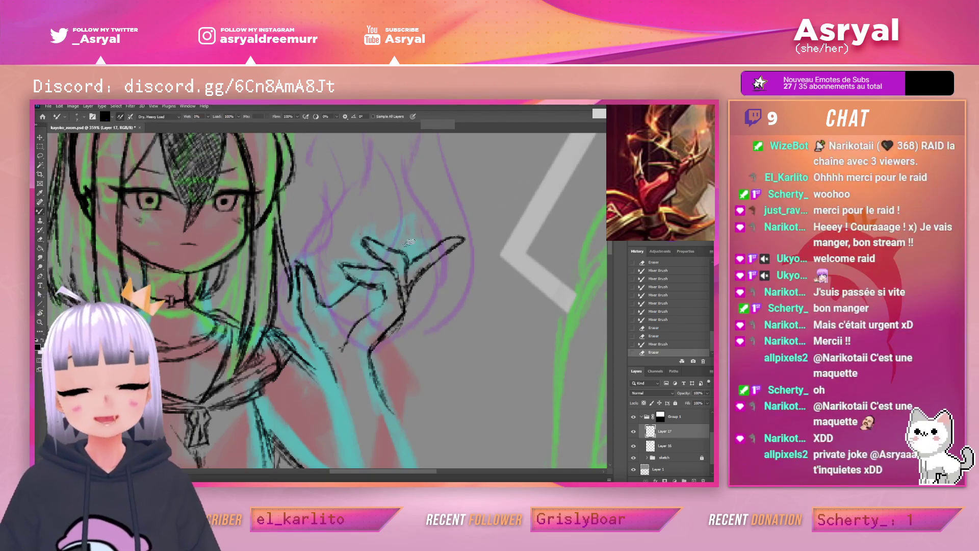
left_click_drag(390, 249, 391, 249)
left_click_drag(381, 245, 390, 249)
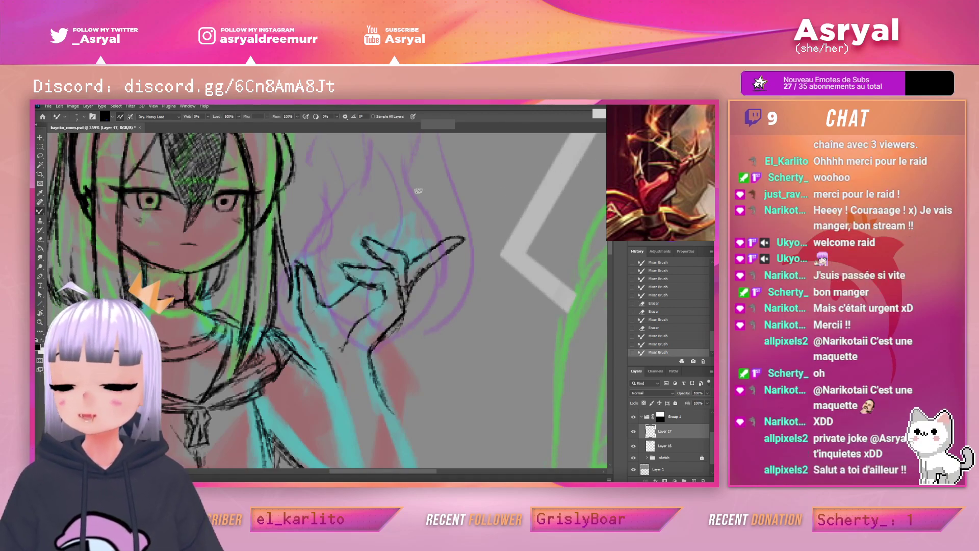
left_click_drag(374, 265, 398, 239)
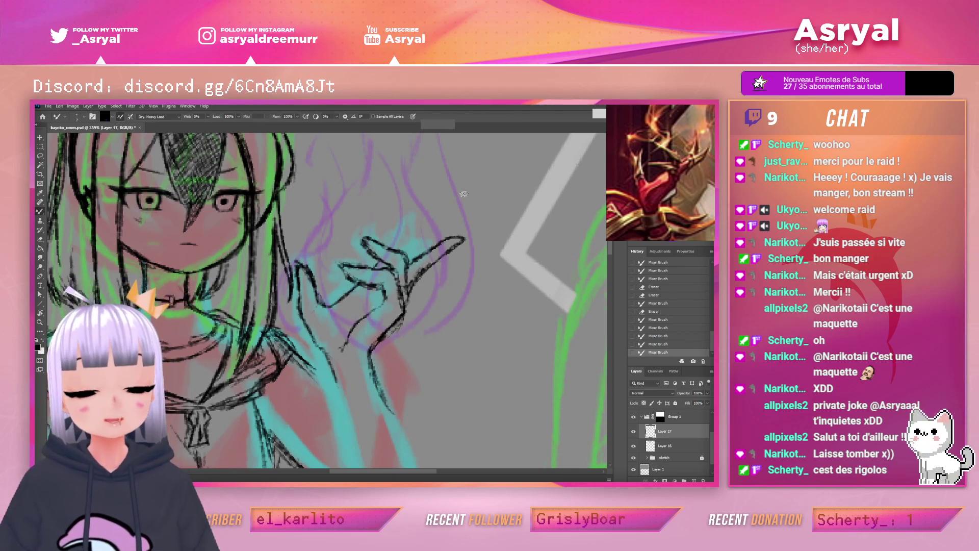
Erase excess strokes between the two bent fingers and reinforce the knuckle beside the outstretched finger
key("e")
left_click_drag(376, 268, 378, 263)
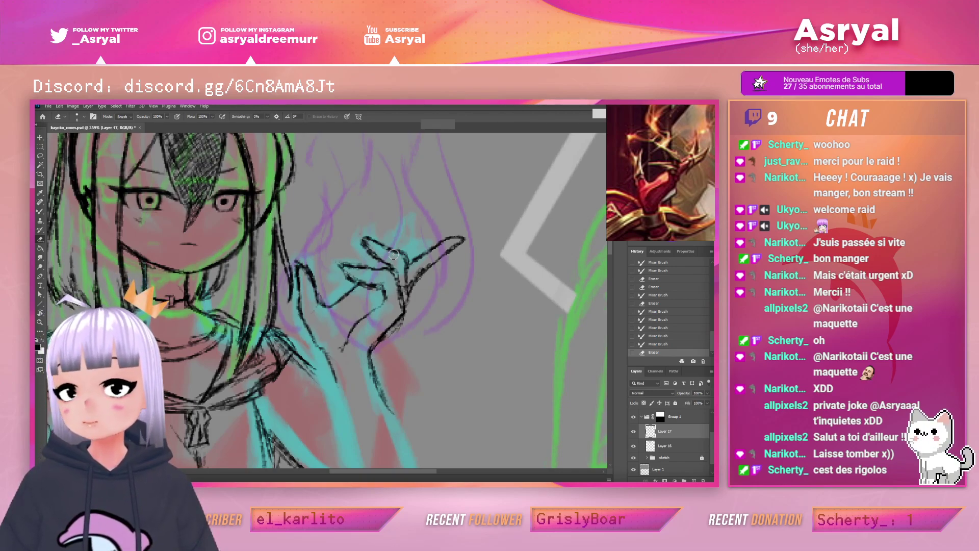
key("b")
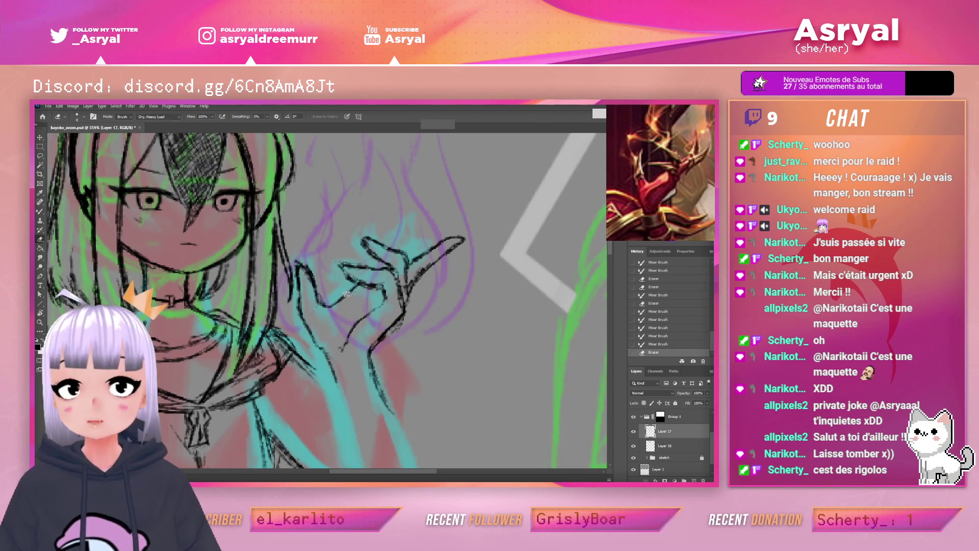
mouse_move(347, 293)
left_mouse_down()
mouse_move(334, 304)
mouse_move(348, 291)
left_mouse_up()
left_click_drag(396, 260, 405, 254)
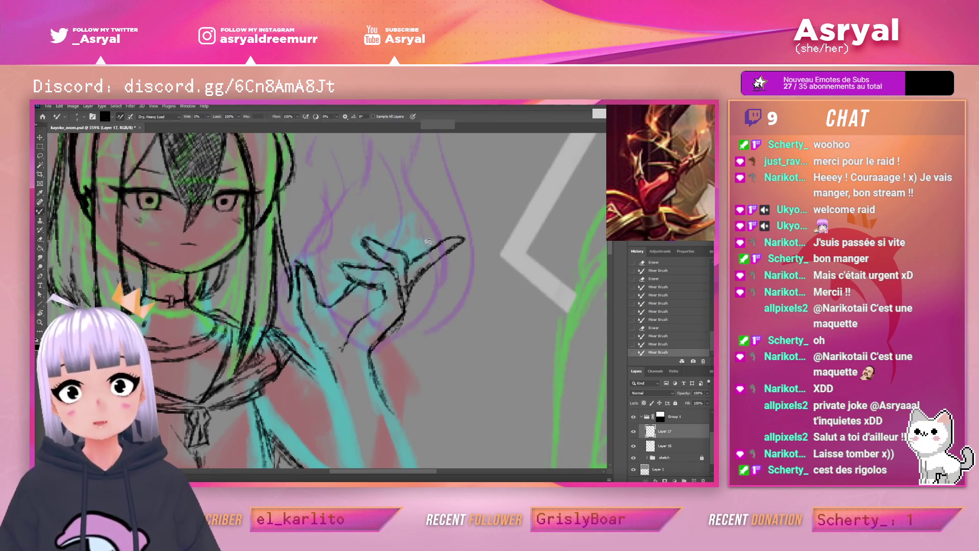
Thin the lower bent finger's underside with the eraser, redraw its inner contour, and erase overlaps up to the upper bent finger
key("e")
left_click_drag(356, 286, 342, 300)
left_click_drag(352, 287, 339, 301)
key("b")
left_click_drag(353, 278, 373, 286)
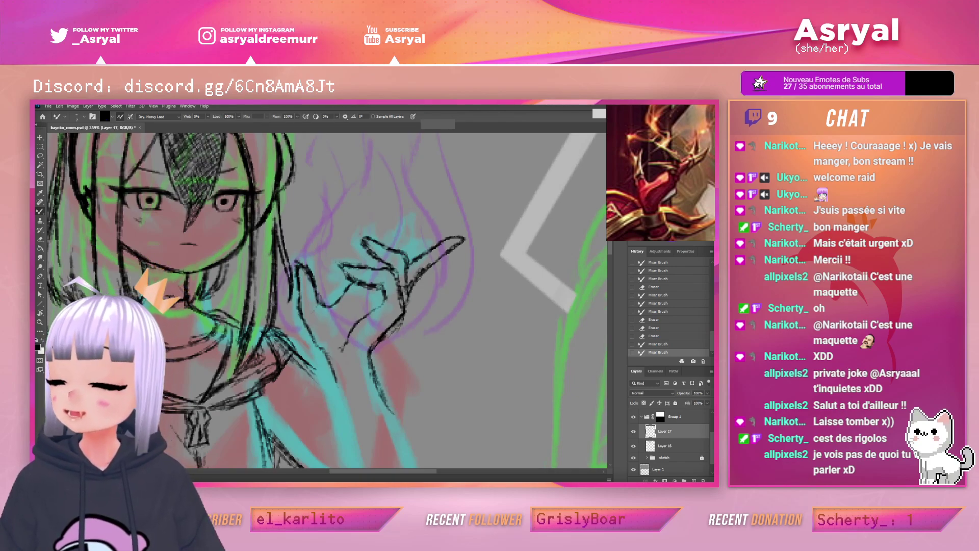
key("e")
mouse_move(358, 288)
left_mouse_down()
mouse_move(385, 283)
mouse_move(370, 257)
mouse_move(342, 276)
mouse_move(353, 227)
mouse_move(367, 223)
mouse_move(360, 211)
mouse_move(351, 284)
mouse_move(340, 275)
mouse_move(380, 291)
left_mouse_up()
left_click_drag(372, 286, 396, 251)
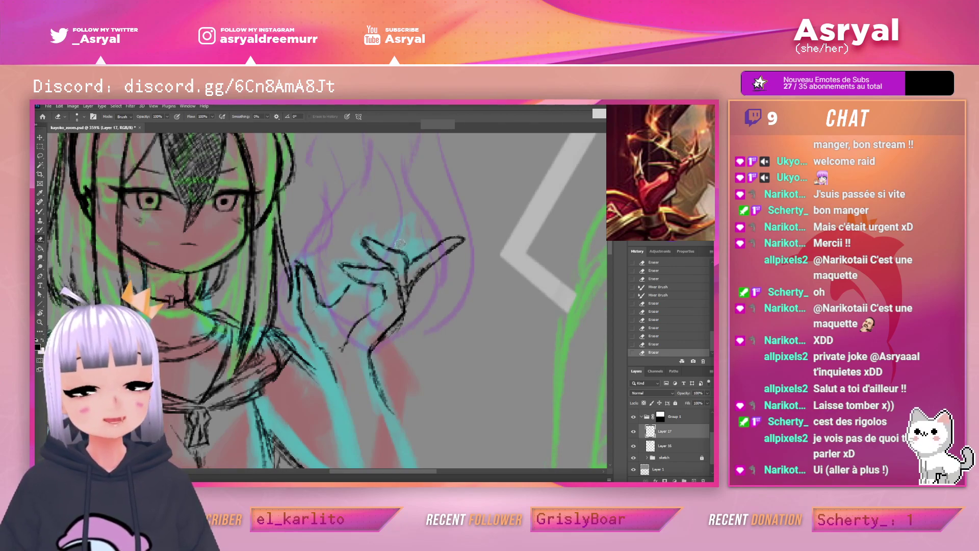
Redraw the lower bent finger's upper and lower contours and clean up the line joining it to the thumb
key("b")
left_click_drag(342, 266, 372, 284)
left_click_drag(369, 283, 386, 300)
mouse_move(342, 272)
left_mouse_down()
mouse_move(361, 282)
mouse_move(356, 266)
mouse_move(367, 266)
left_mouse_up()
mouse_move(336, 300)
left_mouse_down()
mouse_move(353, 281)
mouse_move(340, 304)
left_mouse_up()
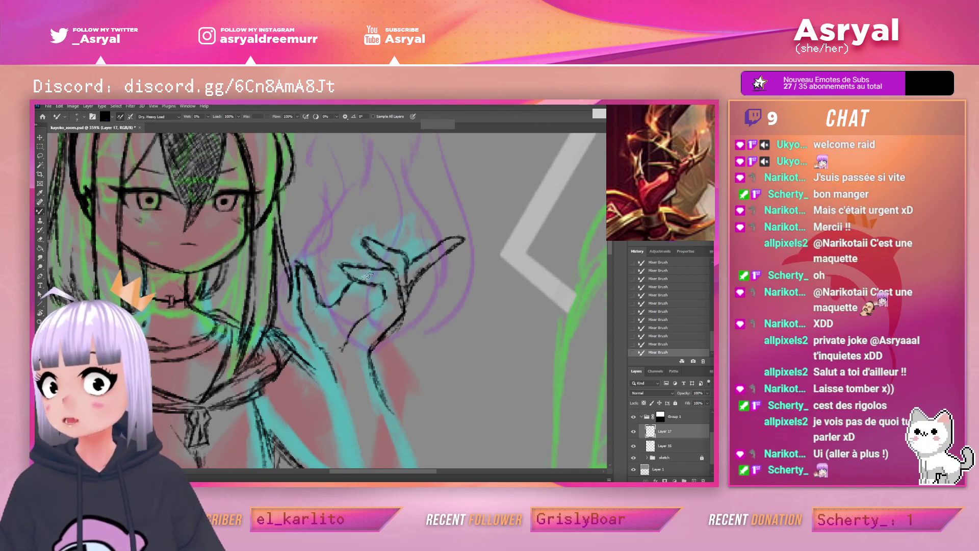
key("e")
left_click_drag(343, 302, 340, 305)
key("b")
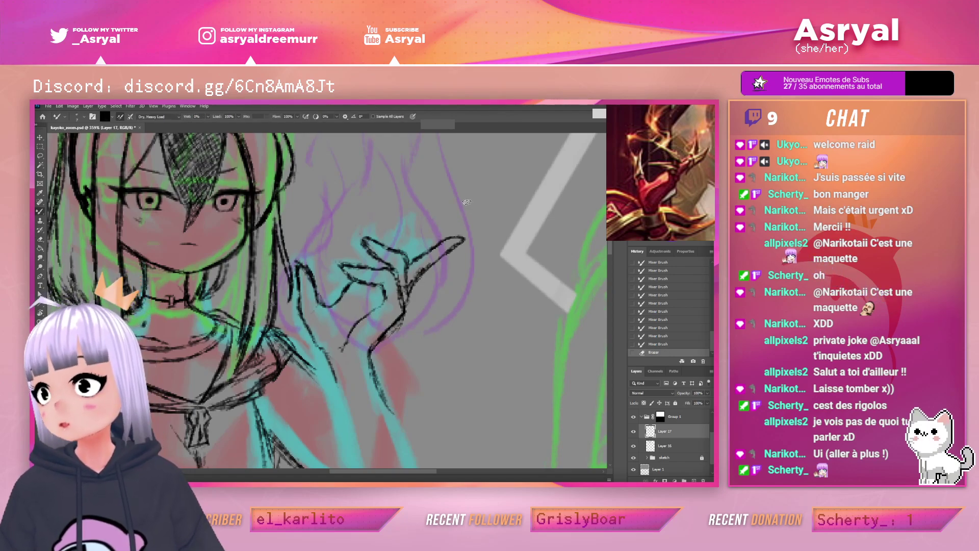
left_click_drag(367, 264, 397, 234)
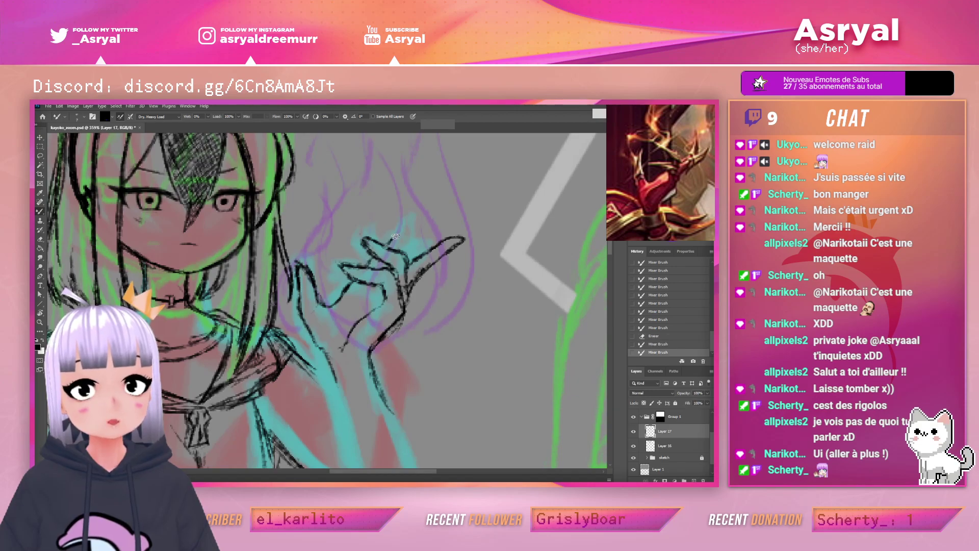
key("ctrl+z")
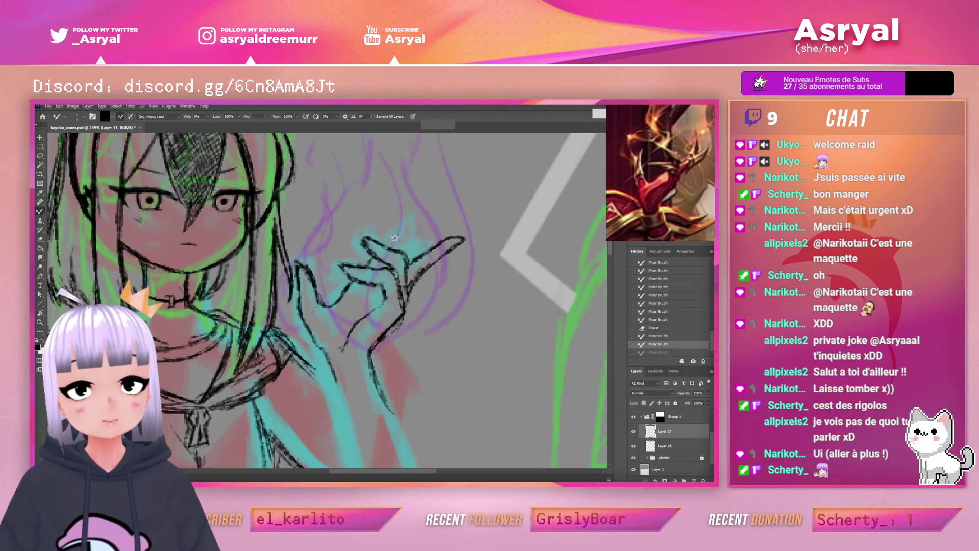
key("ctrl+shift+z")
left_click_drag(387, 241, 388, 230)
key("ctrl+z")
key("ctrl+z")
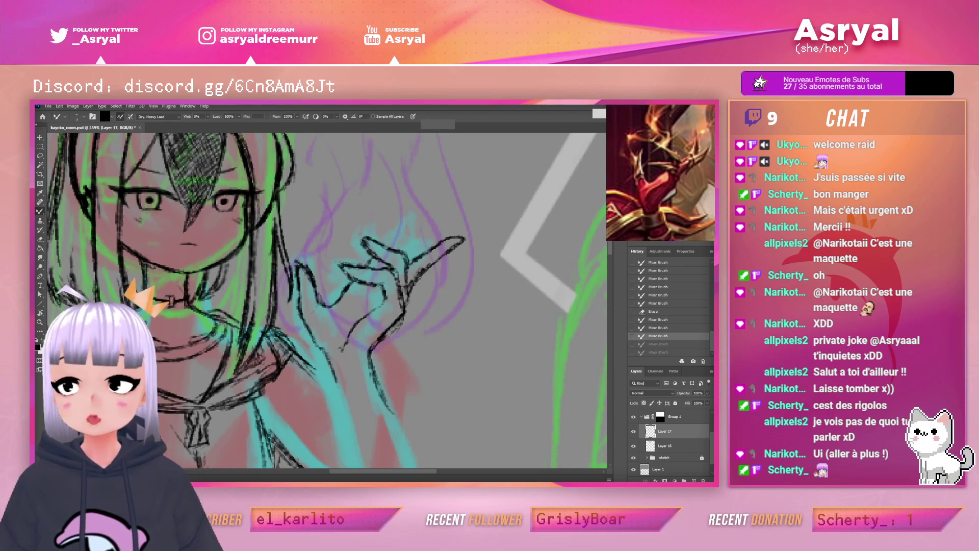
mouse_move(374, 259)
left_mouse_down()
mouse_move(392, 248)
mouse_move(390, 232)
left_mouse_up()
mouse_move(387, 236)
left_mouse_down()
mouse_move(395, 229)
mouse_move(395, 242)
mouse_move(412, 226)
left_mouse_up()
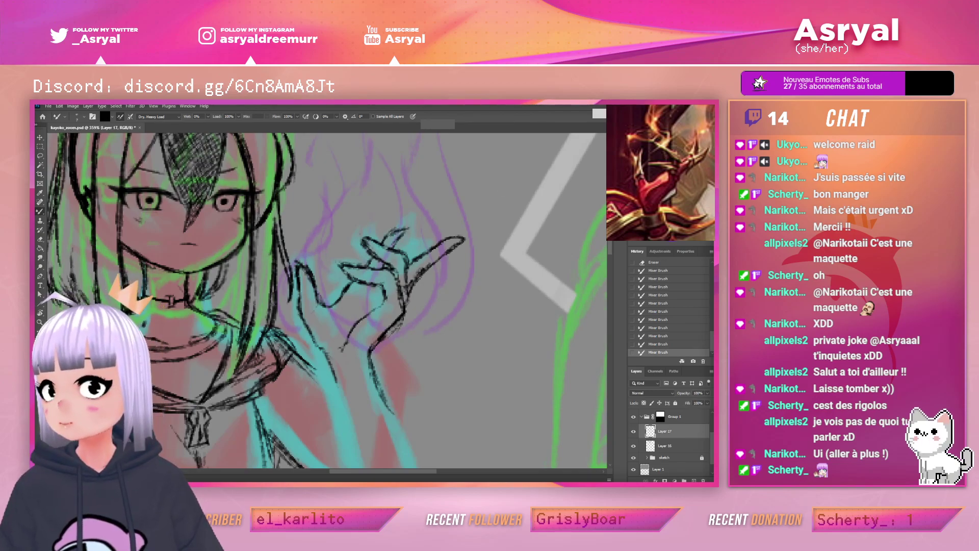
key("e")
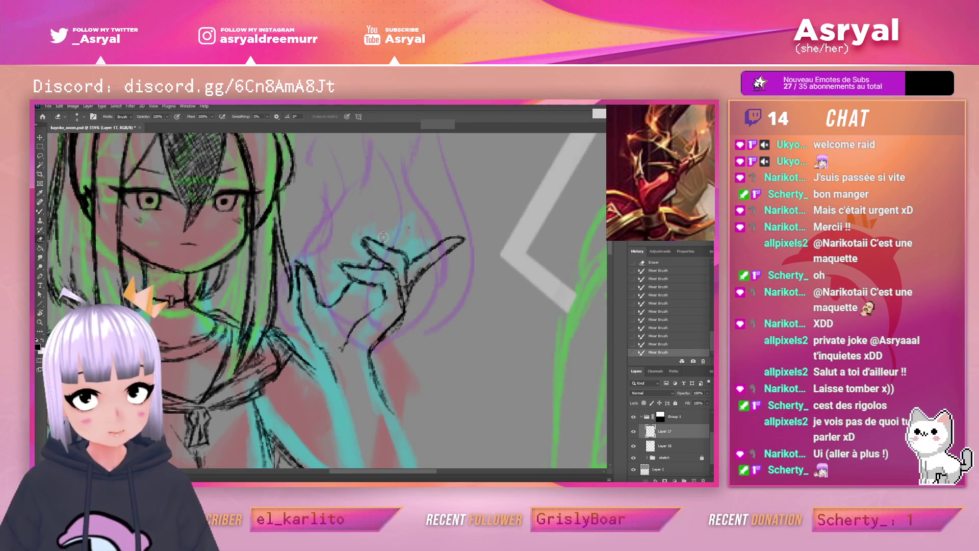
left_click_drag(390, 241, 385, 230)
key("b")
mouse_move(385, 233)
left_mouse_down()
mouse_move(376, 241)
mouse_move(383, 216)
mouse_move(396, 232)
left_mouse_up()
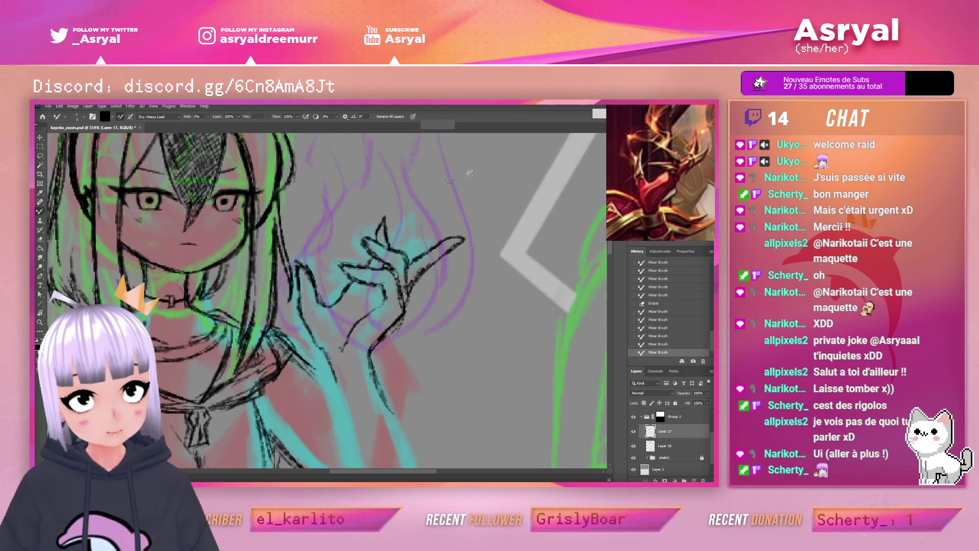
key("ctrl+z")
key("ctrl+z")
key("ctrl+z")
key("ctrl+z")
key("ctrl+z")
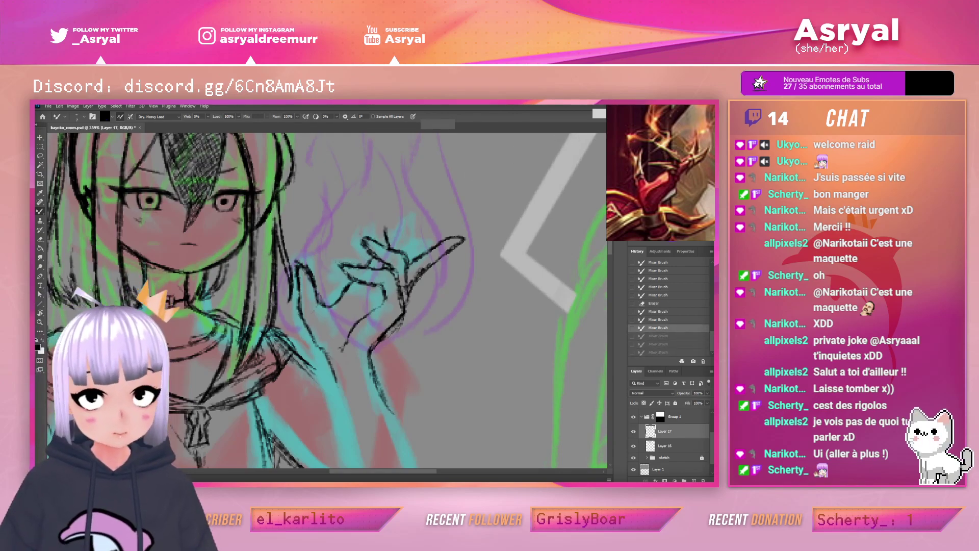
key("ctrl+z")
key("ctrl+z")
key("ctrl+z")
key("ctrl+z")
key("ctrl+z")
key("ctrl+z")
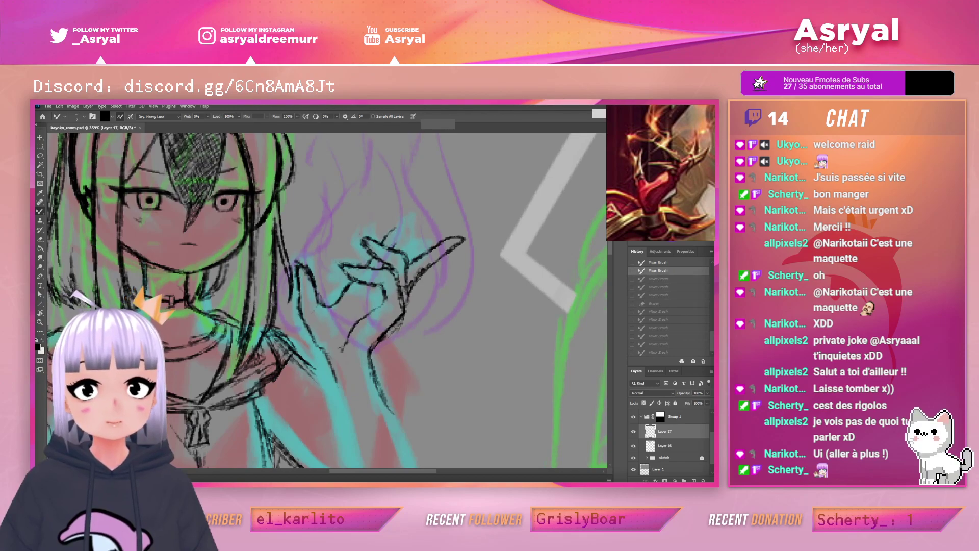
key("ctrl+z")
key("ctrl+z")
key("ctrl+z")
key("ctrl+z")
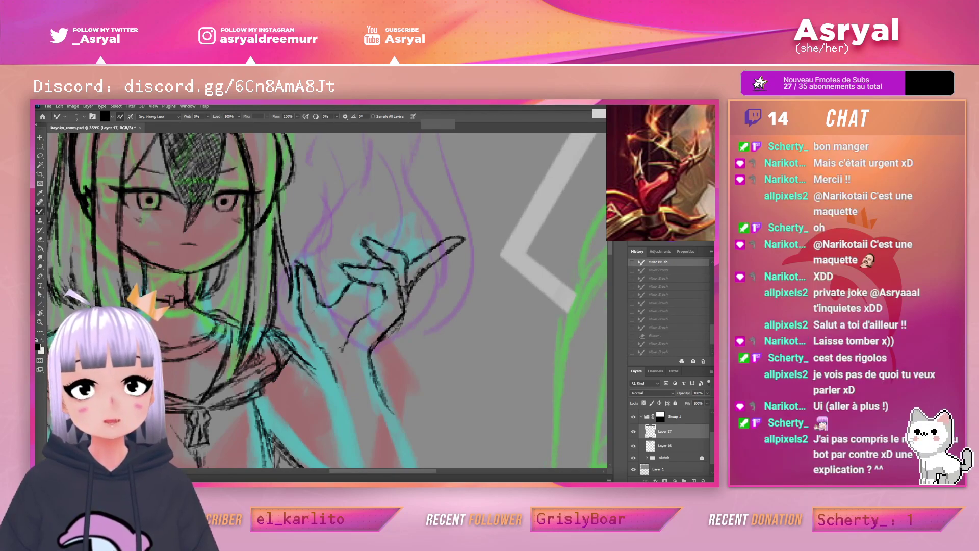
key("ctrl+z")
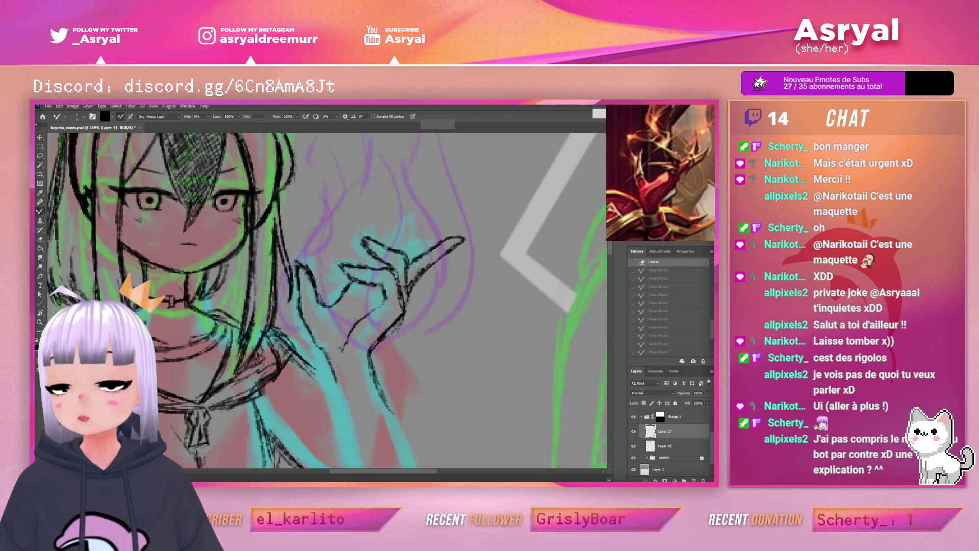
Clean up the upper bent finger's tip, redraw its contour down to the knuckle, and trim the lower bent finger's tip
key("e")
left_click_drag(364, 232, 367, 244)
mouse_move(368, 245)
left_mouse_down()
mouse_move(374, 255)
mouse_move(369, 244)
mouse_move(397, 251)
mouse_move(379, 242)
left_mouse_up()
key("b")
mouse_move(378, 242)
left_mouse_down()
mouse_move(406, 254)
mouse_move(374, 255)
left_mouse_up()
mouse_move(364, 246)
left_mouse_down()
mouse_move(402, 259)
mouse_move(390, 257)
mouse_move(397, 277)
left_mouse_up()
mouse_move(396, 275)
left_mouse_down()
mouse_move(402, 311)
mouse_move(432, 271)
mouse_move(398, 294)
left_mouse_up()
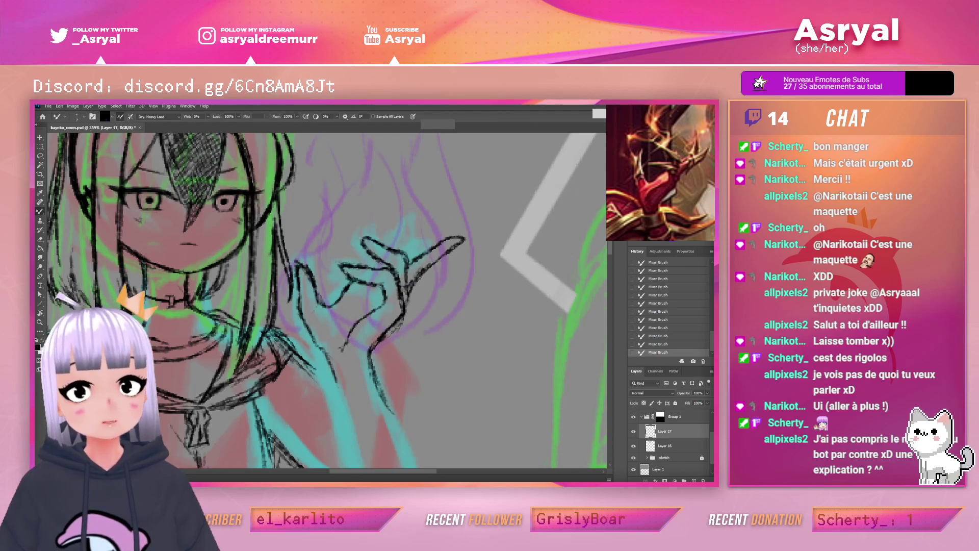
key("e")
left_click_drag(329, 262, 340, 270)
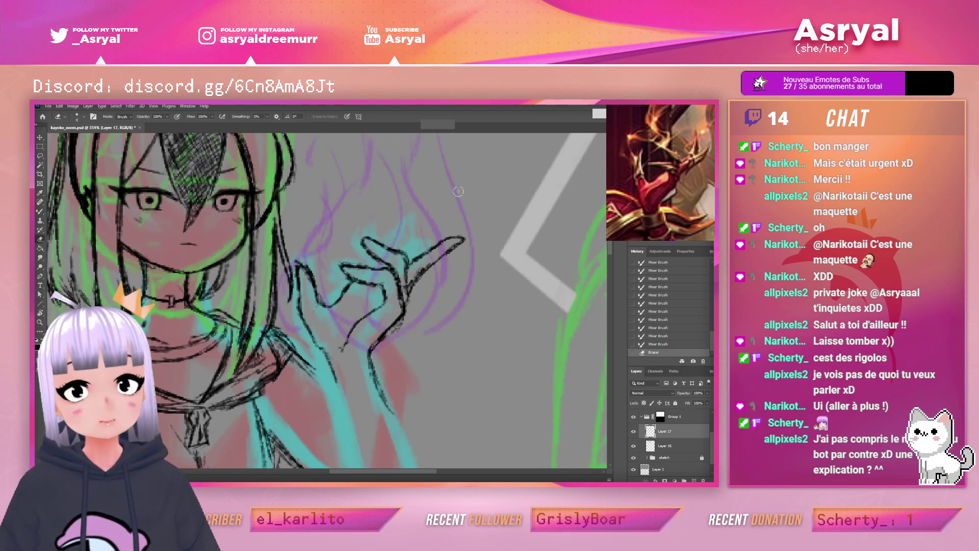
key("b")
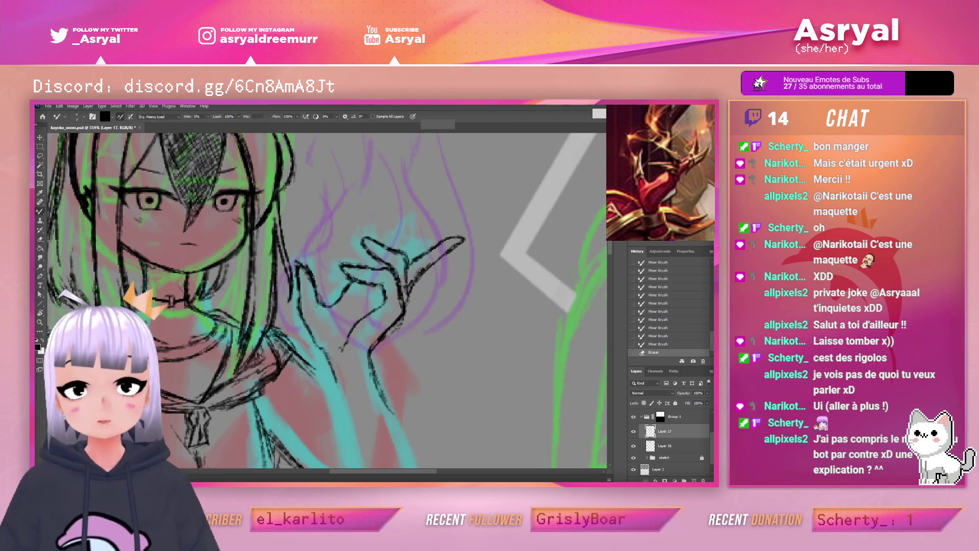
Add a new layer and rough in an additional raised finger with its knuckle lines above the bent fingers
left_click(693, 480)
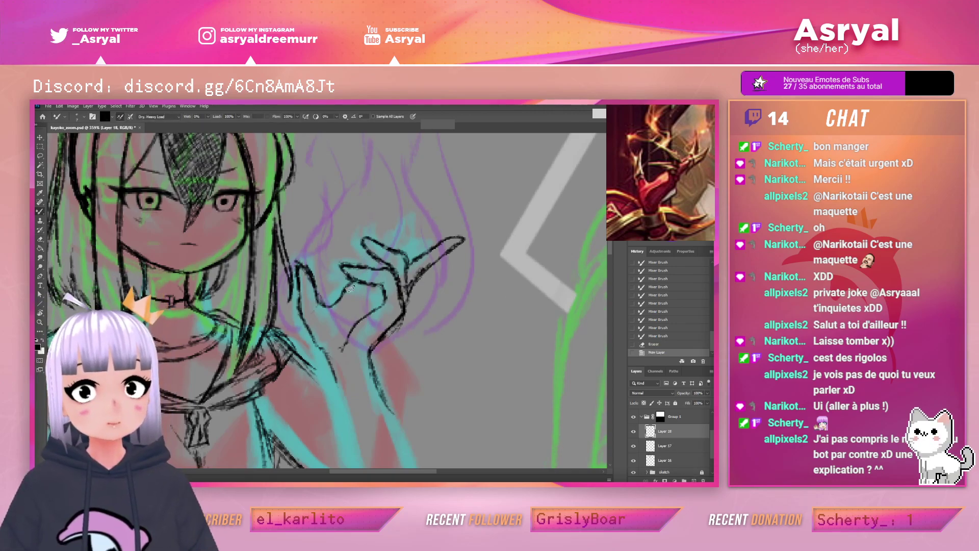
left_click_drag(378, 278, 394, 292)
left_click_drag(375, 273, 405, 309)
mouse_move(368, 279)
left_mouse_down()
mouse_move(386, 270)
mouse_move(377, 269)
left_mouse_up()
mouse_move(352, 284)
left_mouse_down()
mouse_move(369, 271)
mouse_move(386, 277)
left_mouse_up()
mouse_move(366, 271)
left_mouse_down()
mouse_move(395, 289)
mouse_move(394, 225)
mouse_move(398, 250)
left_mouse_up()
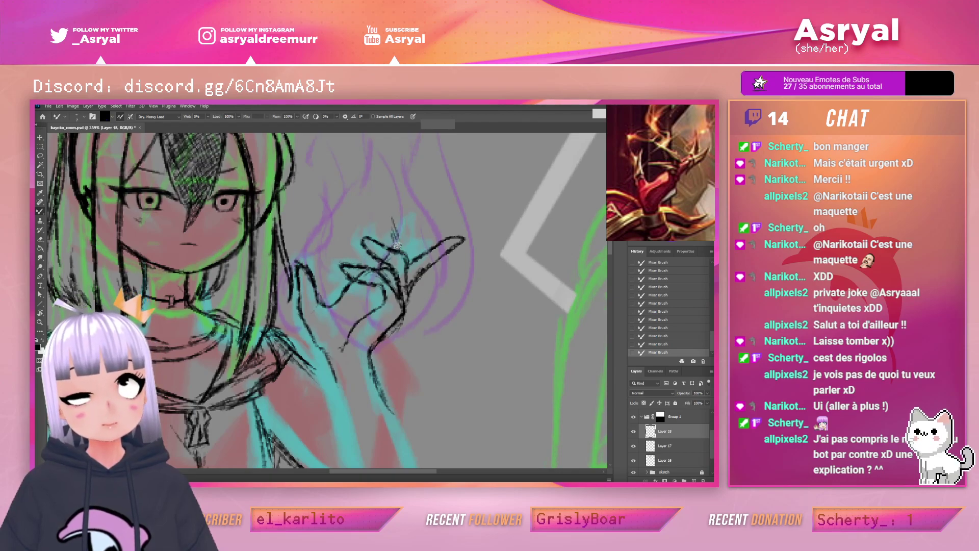
mouse_move(401, 217)
left_mouse_down()
mouse_move(393, 249)
mouse_move(408, 219)
mouse_move(410, 247)
mouse_move(403, 212)
mouse_move(409, 270)
mouse_move(385, 218)
mouse_move(396, 252)
mouse_move(423, 280)
mouse_move(370, 227)
mouse_move(359, 270)
mouse_move(376, 337)
mouse_move(406, 367)
left_mouse_up()
Erase the trial finger strokes on the new layer and reinforce the knuckle lines below the outstretched finger
key("e")
key("b")
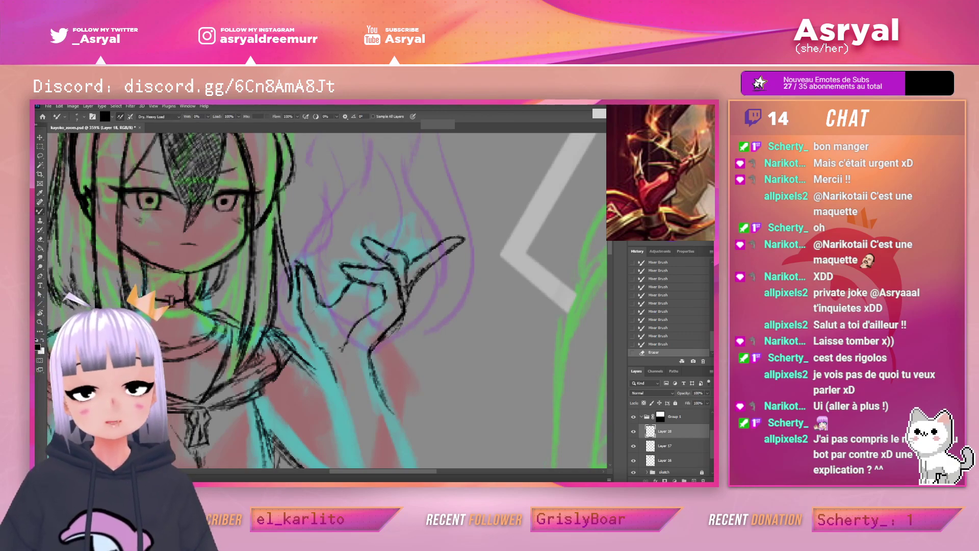
mouse_move(401, 298)
left_mouse_down()
mouse_move(407, 273)
mouse_move(408, 297)
left_mouse_up()
mouse_move(410, 270)
left_mouse_down()
mouse_move(405, 309)
mouse_move(404, 275)
left_mouse_up()
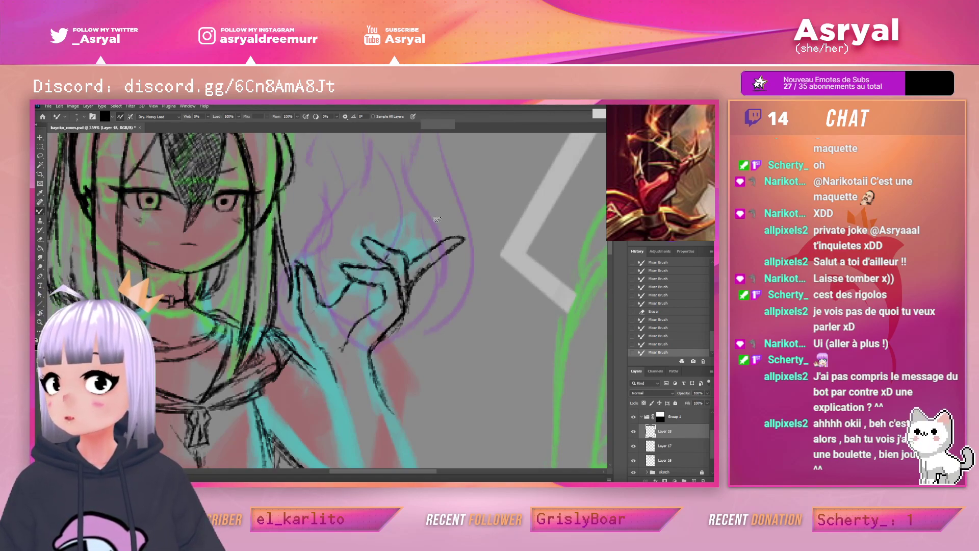
Rough in an upright trial finger above the bent fingers, discard its layer, and add a fresh layer
left_click_drag(363, 267, 377, 265)
left_click_drag(369, 266, 386, 264)
left_click_drag(373, 264, 403, 288)
left_click_drag(394, 279, 405, 296)
mouse_move(388, 249)
left_mouse_down()
mouse_move(382, 256)
mouse_move(401, 213)
mouse_move(400, 252)
mouse_move(398, 225)
mouse_move(390, 240)
mouse_move(401, 219)
left_mouse_up()
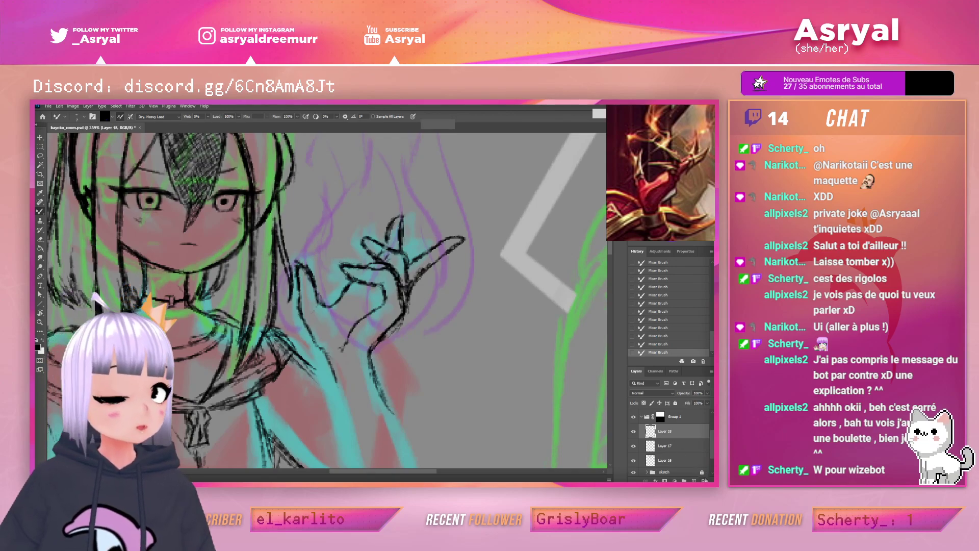
left_click(704, 480)
left_click(693, 480)
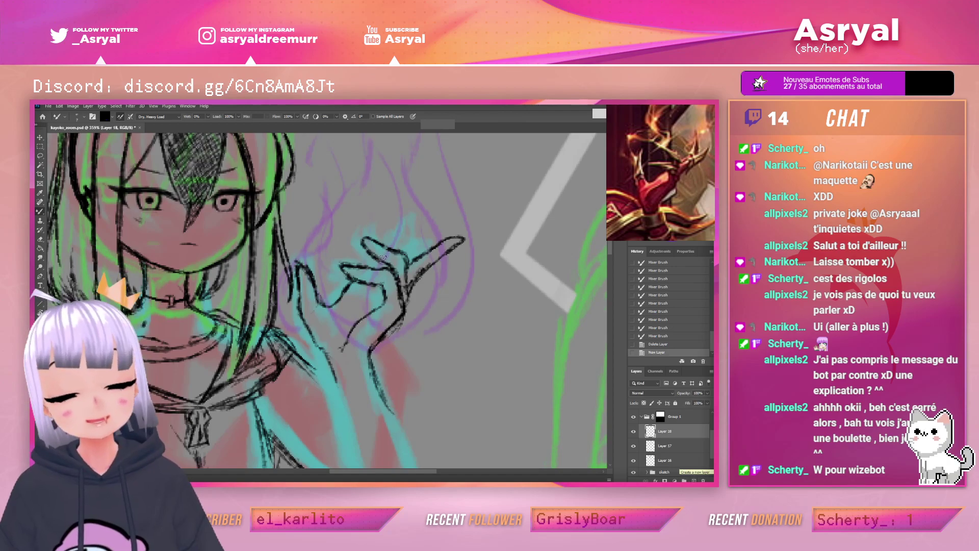
Sketch a slanted trial finger between the upper bent finger and the outstretched finger on the new layer
left_click_drag(363, 267, 396, 245)
left_click(634, 432)
left_click(633, 433)
mouse_move(389, 248)
left_mouse_down()
mouse_move(414, 229)
mouse_move(403, 244)
left_mouse_up()
mouse_move(435, 228)
left_mouse_down()
mouse_move(411, 237)
mouse_move(419, 243)
mouse_move(407, 255)
left_mouse_up()
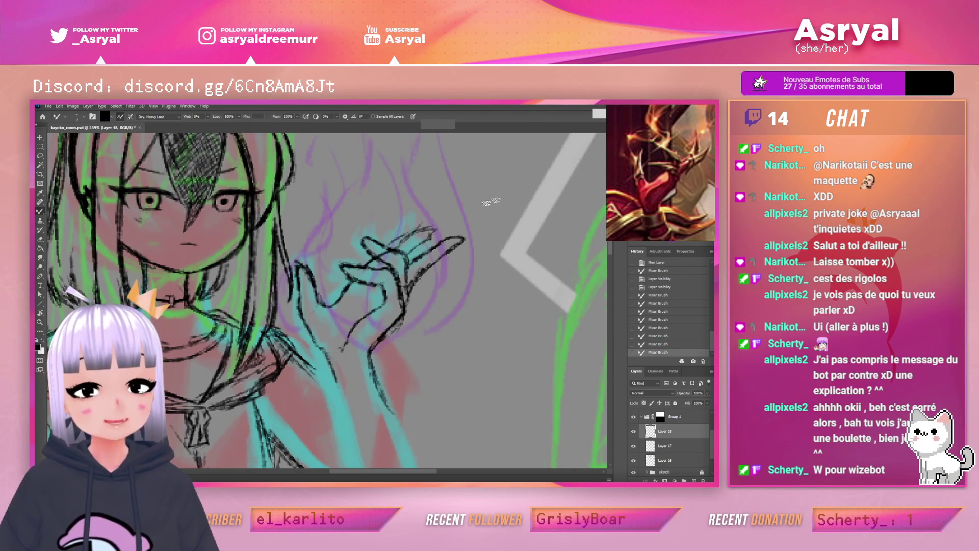
mouse_move(439, 214)
left_mouse_down()
mouse_move(384, 262)
mouse_move(380, 286)
left_mouse_up()
Erase the slanted trial finger's strokes and delete its layer
key("e")
mouse_move(458, 214)
left_mouse_down()
mouse_move(378, 295)
mouse_move(395, 265)
mouse_move(352, 285)
left_mouse_up()
left_click_drag(423, 229, 395, 255)
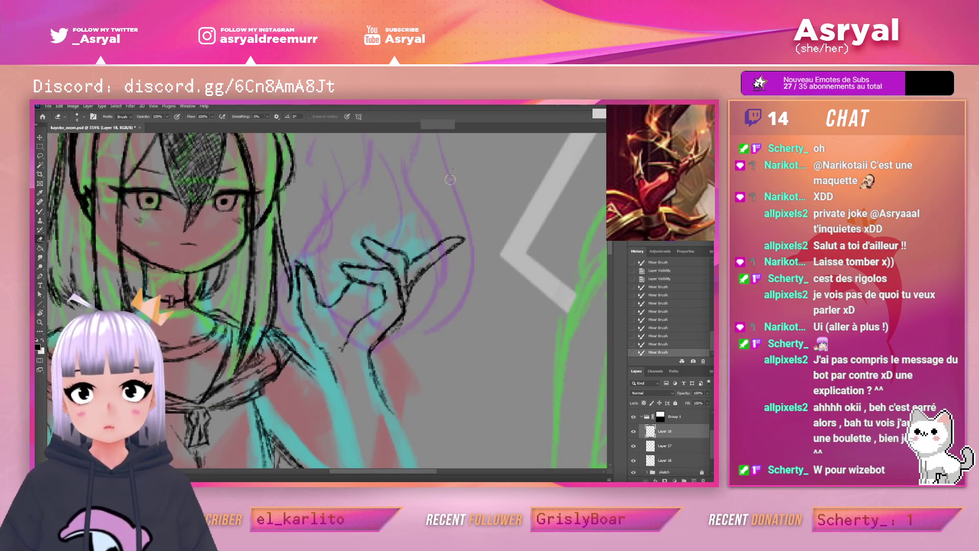
left_click_drag(399, 294, 404, 301)
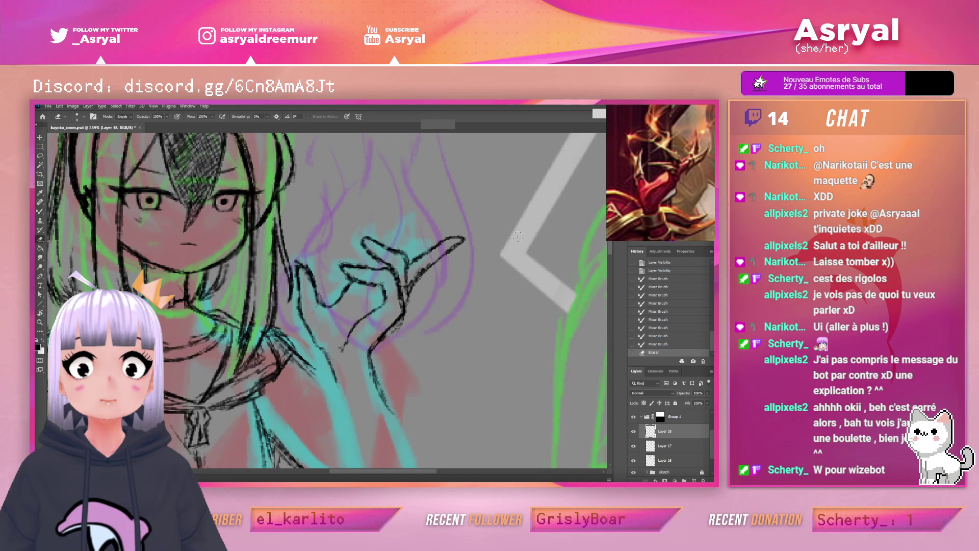
left_click_drag(400, 293, 403, 277)
left_click(703, 479)
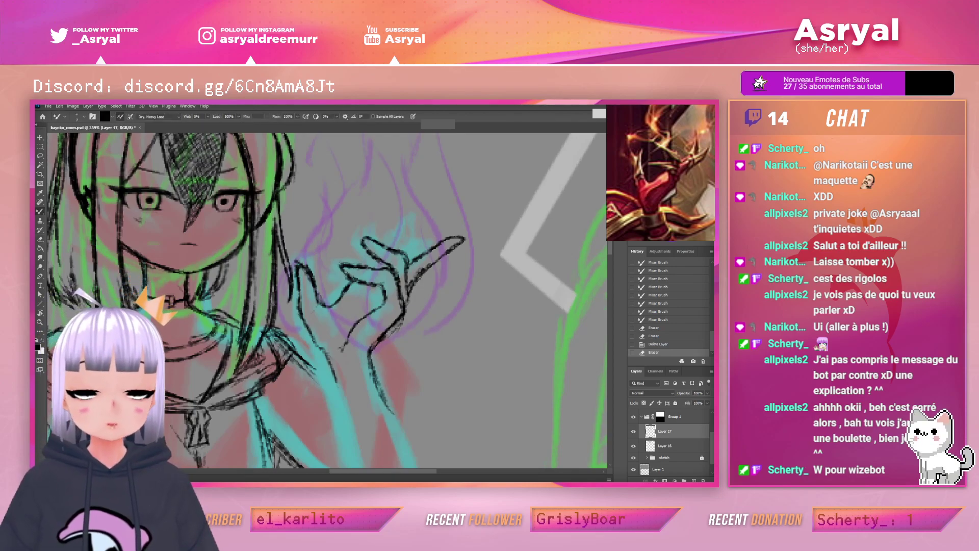
Reinforce the outstretched finger's contour from its base and toggle the visibility of Layer 17 to compare
mouse_move(411, 290)
left_mouse_down()
mouse_move(440, 255)
mouse_move(411, 266)
mouse_move(437, 243)
left_mouse_up()
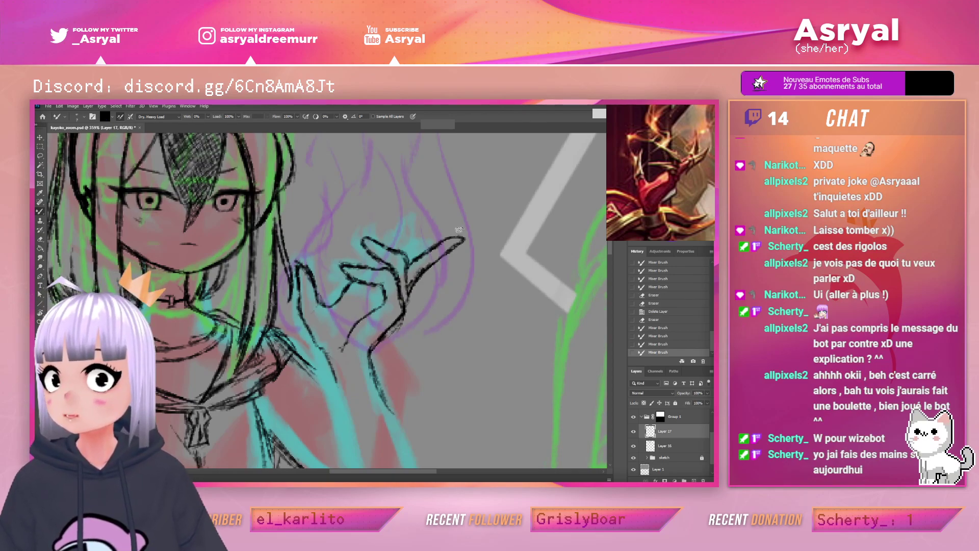
key("z")
mouse_move(505, 245)
left_mouse_down()
mouse_move(480, 245)
mouse_move(501, 227)
left_mouse_up()
key("b")
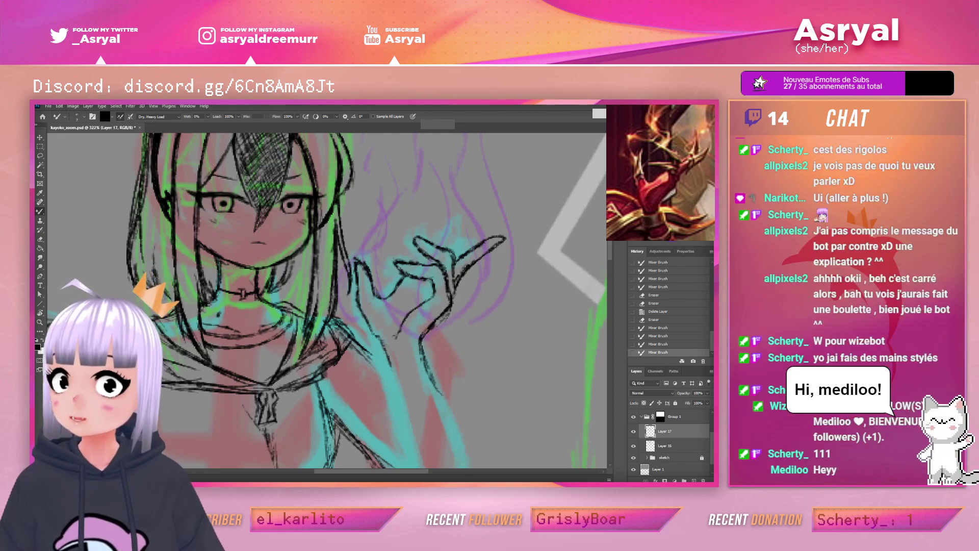
mouse_move(487, 269)
left_mouse_down()
mouse_move(520, 219)
mouse_move(504, 214)
left_mouse_up()
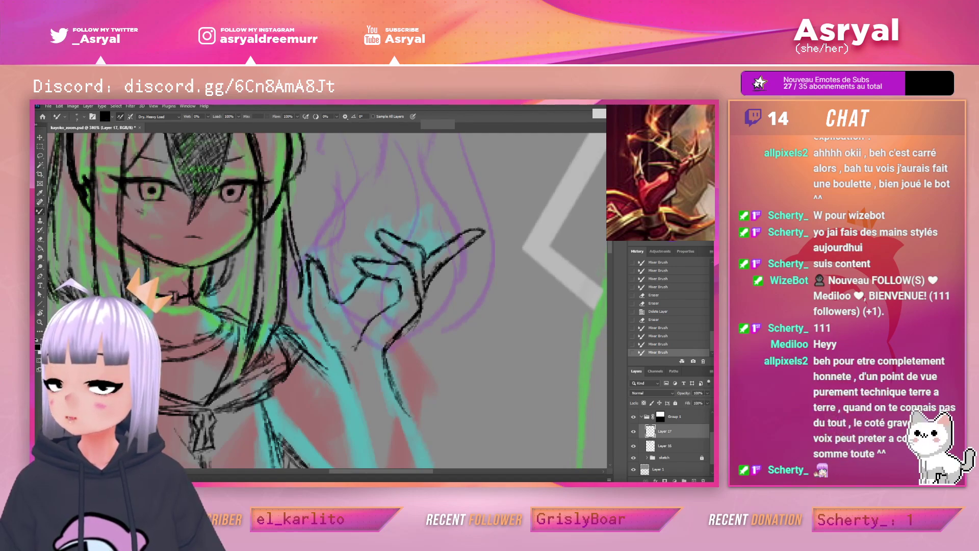
key("z")
left_click_drag(429, 253, 462, 233)
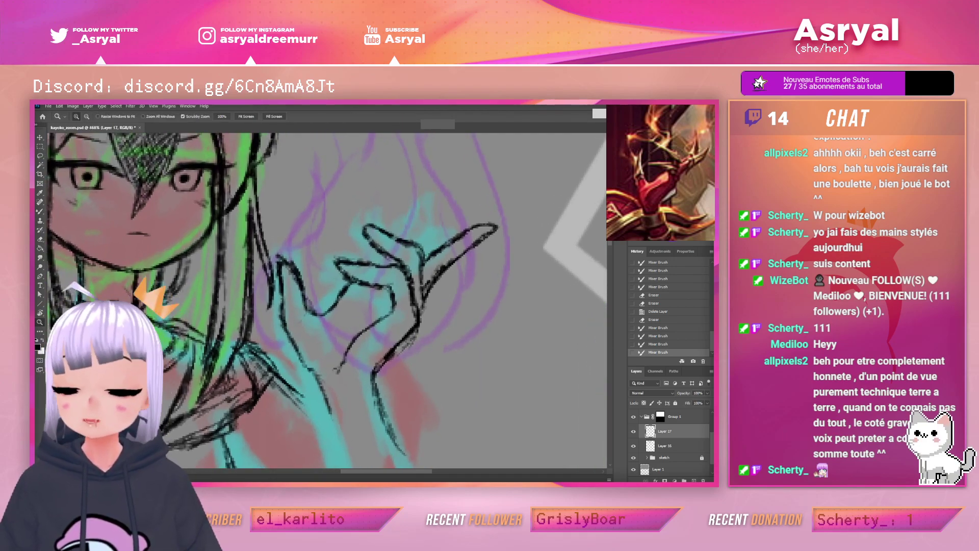
key("b")
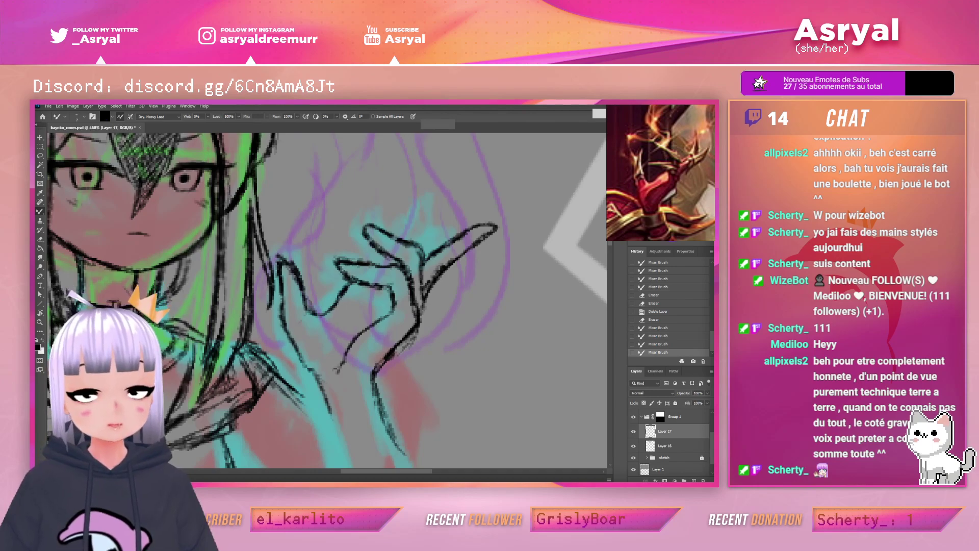
left_click(634, 432)
left_click(634, 432)
Try short linking strokes between the two bent fingers' knuckles and undo them
left_click_drag(386, 259, 453, 238)
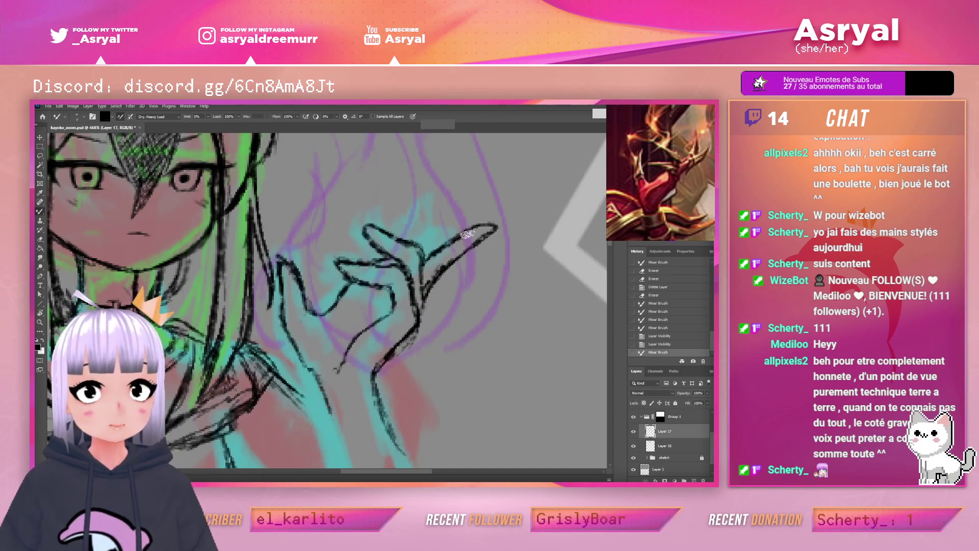
left_click_drag(378, 261, 396, 261)
left_click_drag(382, 260, 400, 262)
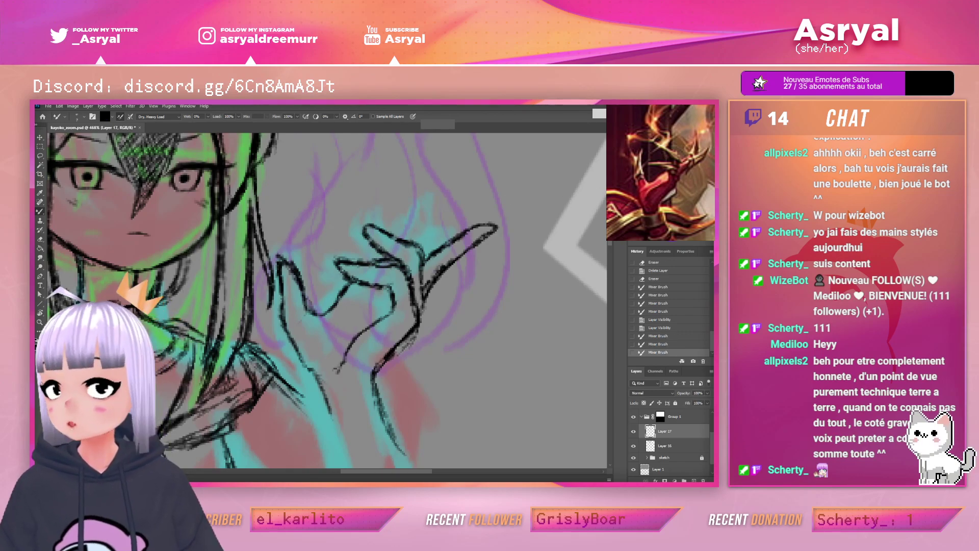
key("ctrl+z")
key("ctrl+z")
key("ctrl+z")
key("ctrl+z")
key("ctrl+y")
left_click(664, 330)
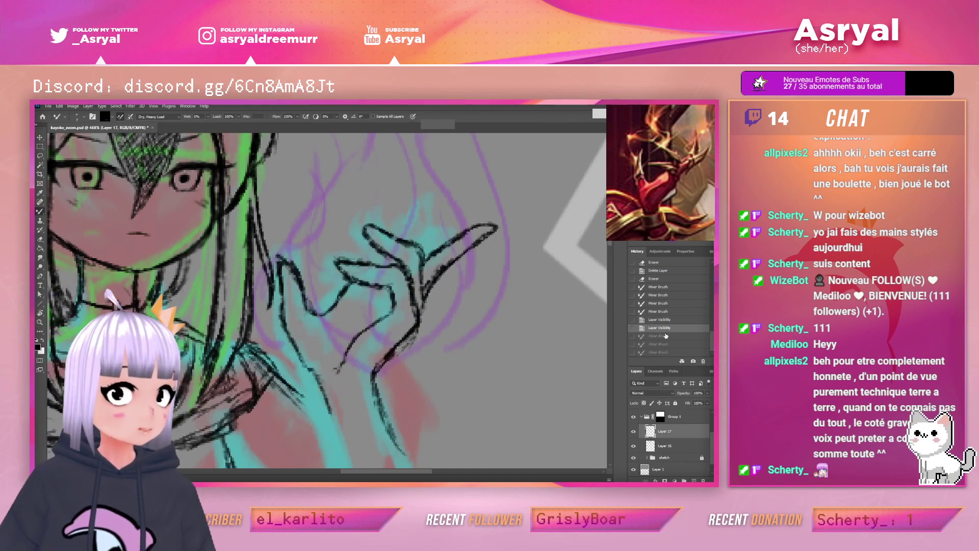
Redraw the line up to the outstretched finger's base and clean up its junction with the upper bent finger
key("l")
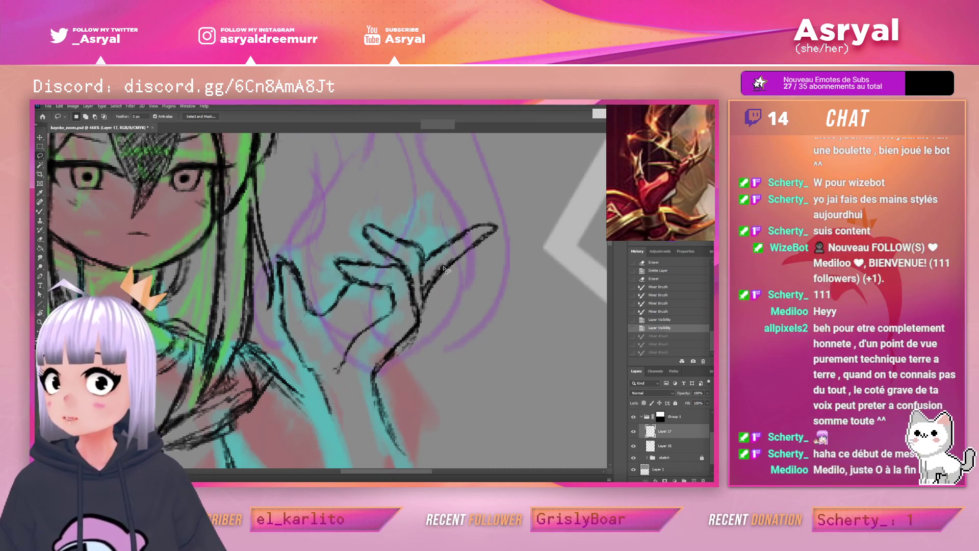
key("b")
mouse_move(421, 316)
left_mouse_down()
mouse_move(423, 257)
mouse_move(422, 281)
mouse_move(419, 249)
mouse_move(407, 239)
mouse_move(424, 251)
left_mouse_up()
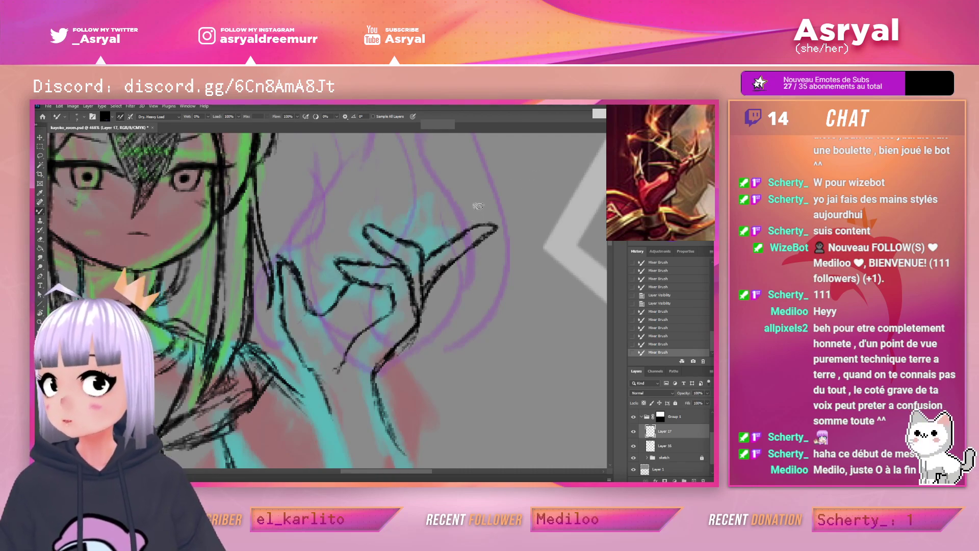
key("e")
left_click_drag(397, 237, 419, 246)
mouse_move(421, 248)
left_mouse_down()
mouse_move(414, 239)
mouse_move(427, 245)
mouse_move(423, 254)
left_mouse_up()
key("b")
left_click_drag(411, 247, 423, 258)
Reinforce the upper bent finger's tip contours and undo the last stroke
left_click_drag(364, 231, 375, 242)
left_click_drag(367, 237, 391, 235)
mouse_move(377, 230)
left_mouse_down()
mouse_move(416, 249)
mouse_move(380, 228)
mouse_move(389, 231)
left_mouse_up()
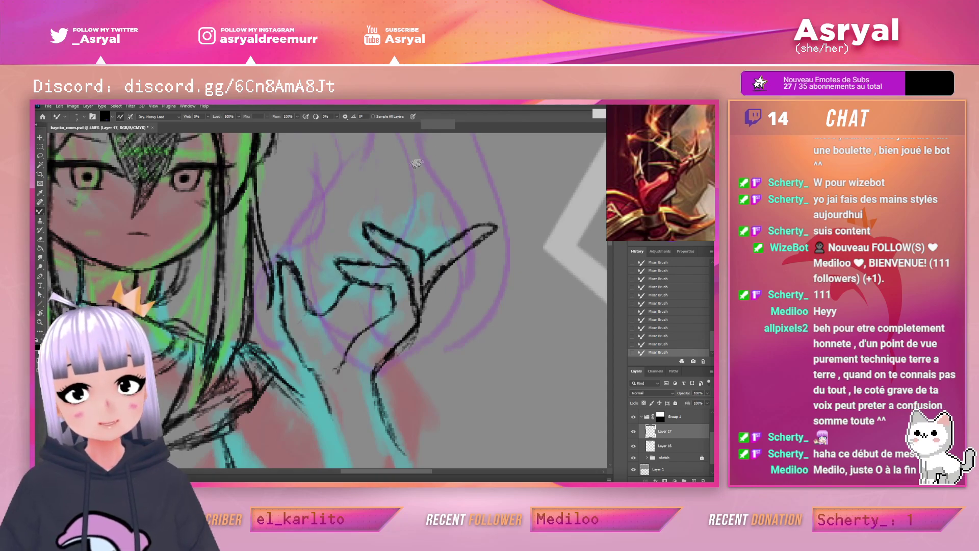
key("ctrl+z")
Select the outstretched finger with a freehand lasso around it, down to its base at the knuckle
key("l")
mouse_move(425, 292)
left_mouse_down()
mouse_move(509, 178)
mouse_move(530, 275)
mouse_move(431, 315)
left_mouse_up()
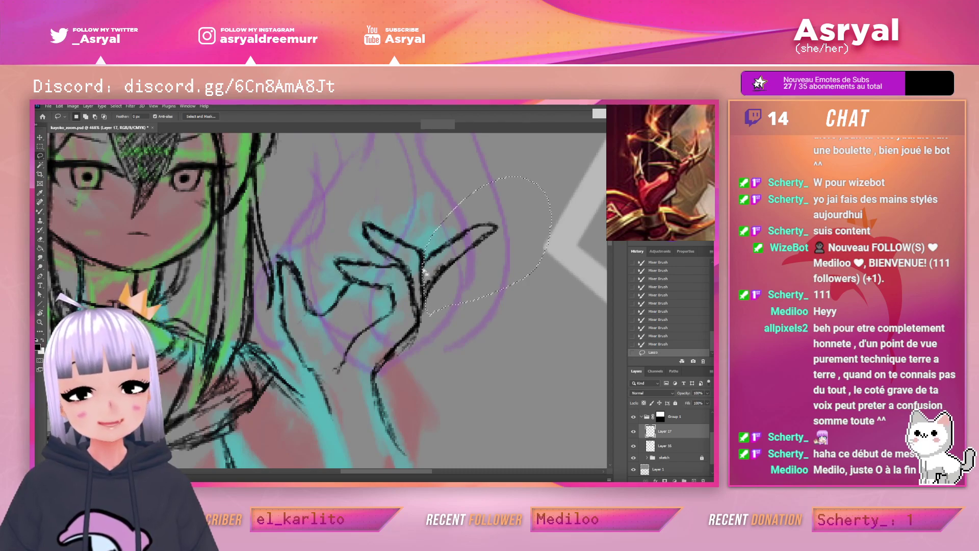
left_click_drag(423, 265, 431, 282)
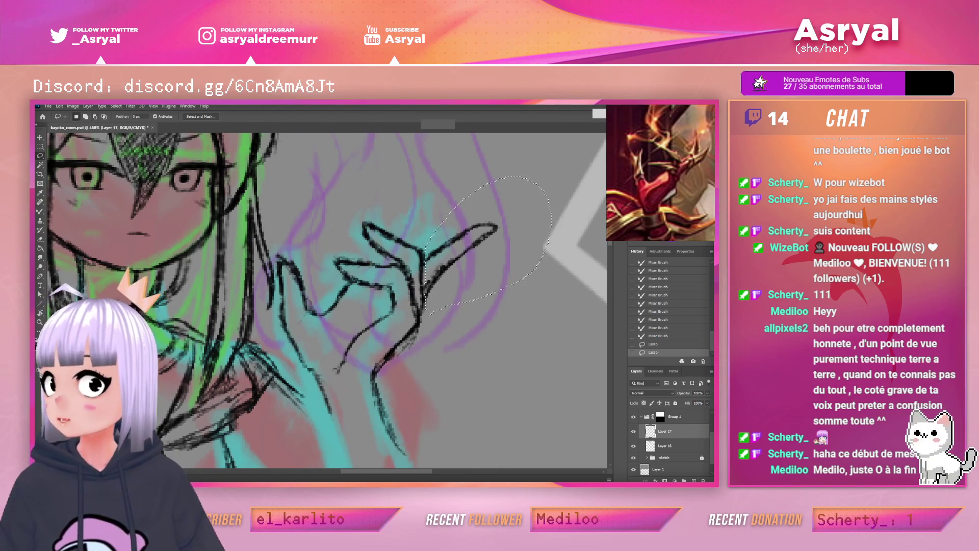
Switch to the Twitch stream manager to read the chat, and return to the Photoshop drawing
key("alt+Tab")
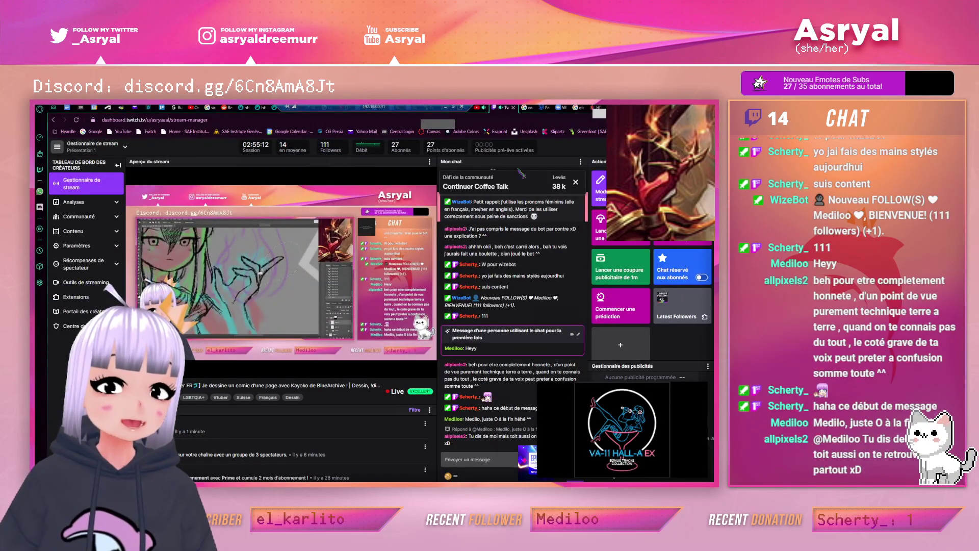
left_click_drag(632, 107, 35, 176)
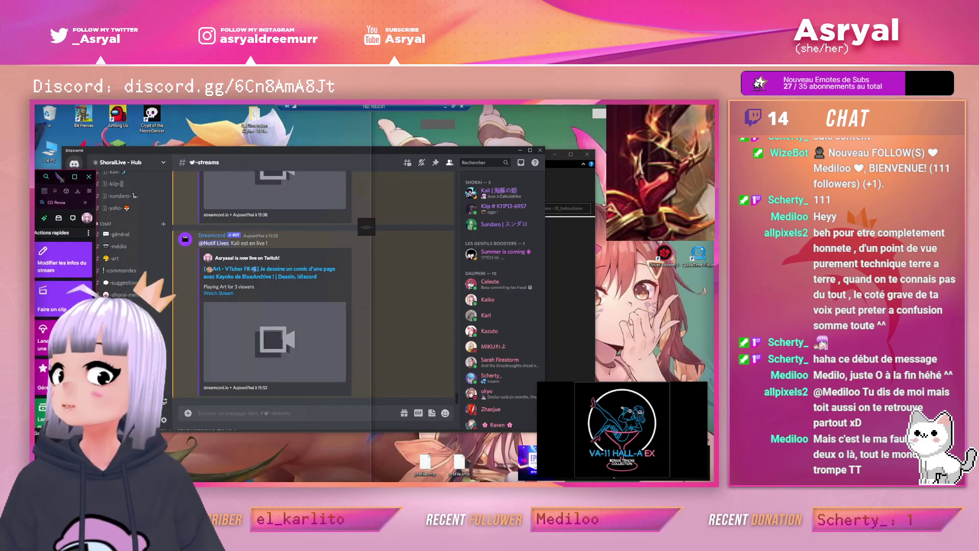
key("alt+Tab")
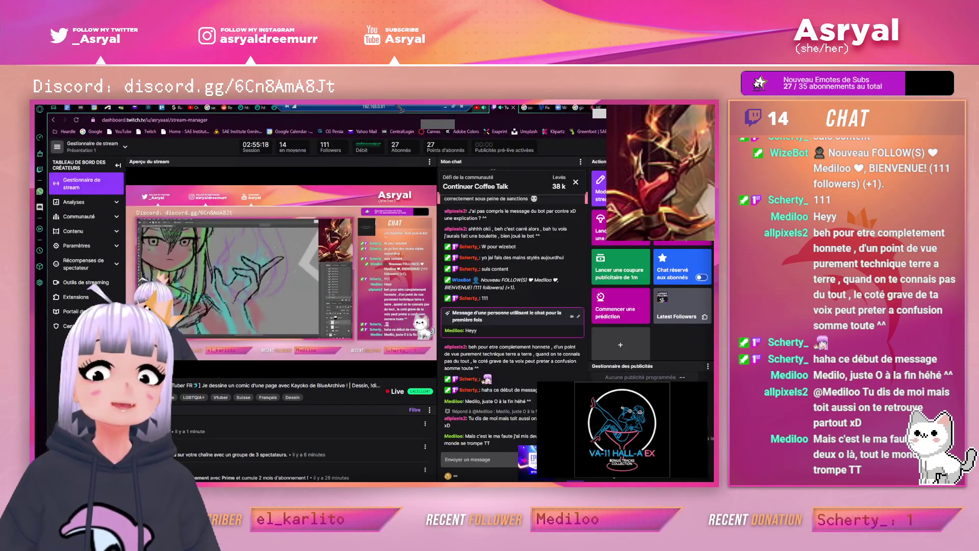
key("alt+Tab")
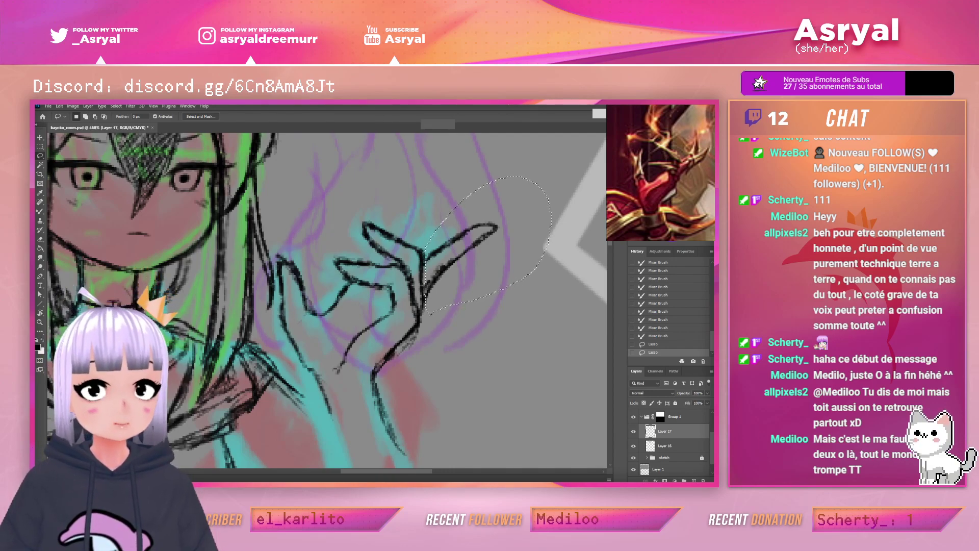
key("ctrl+t")
left_click_drag(497, 222, 487, 229)
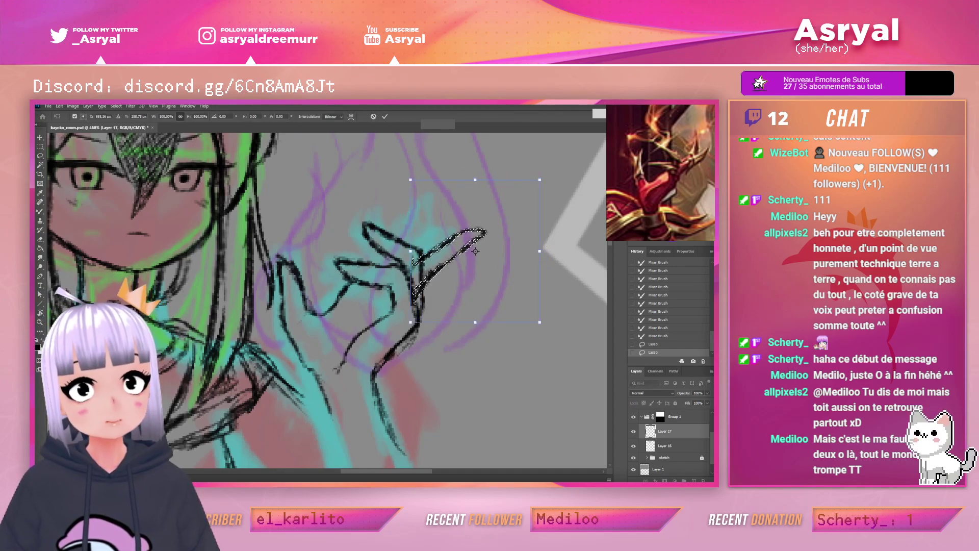
key("Escape")
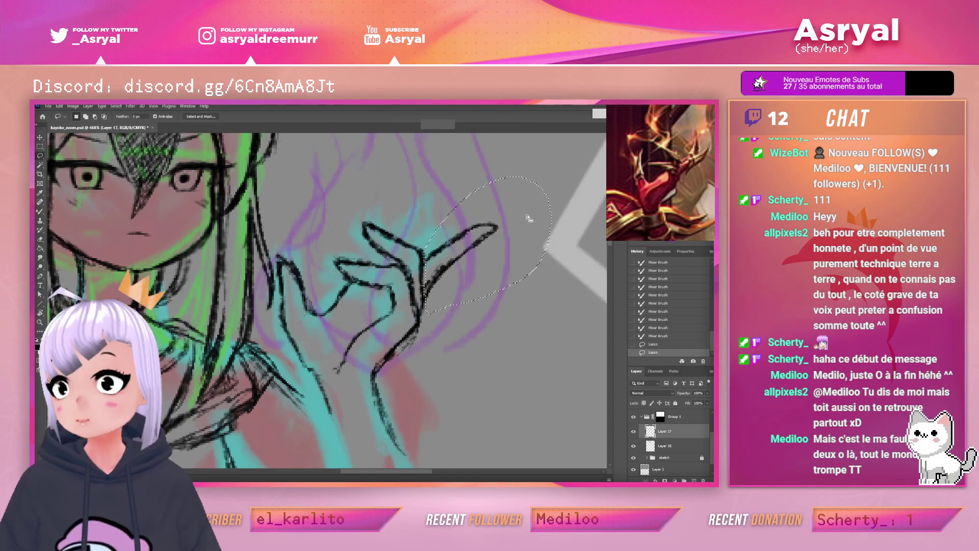
Free-transform the selected outstretched finger, shifting it slightly toward the bent fingers, and deselect it
key("ctrl+t")
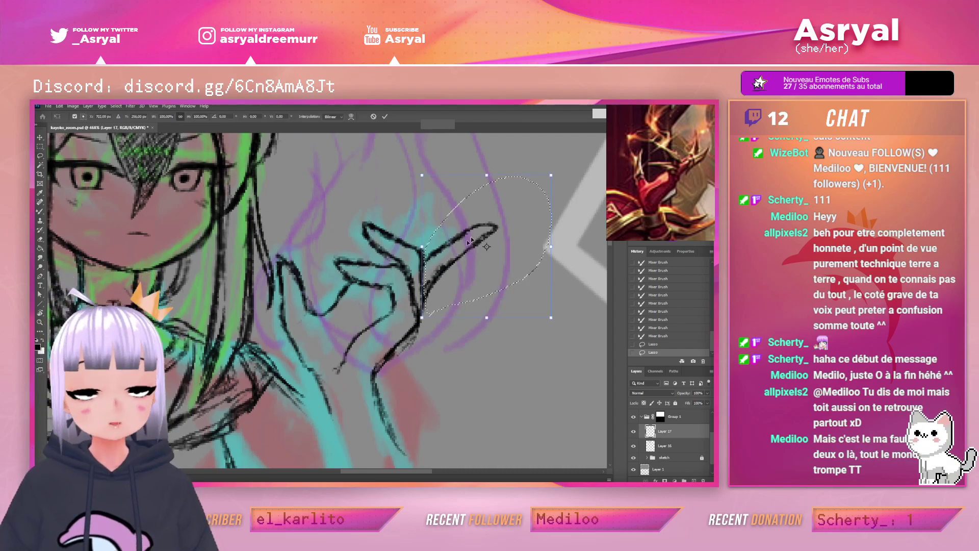
left_click_drag(486, 247, 410, 281)
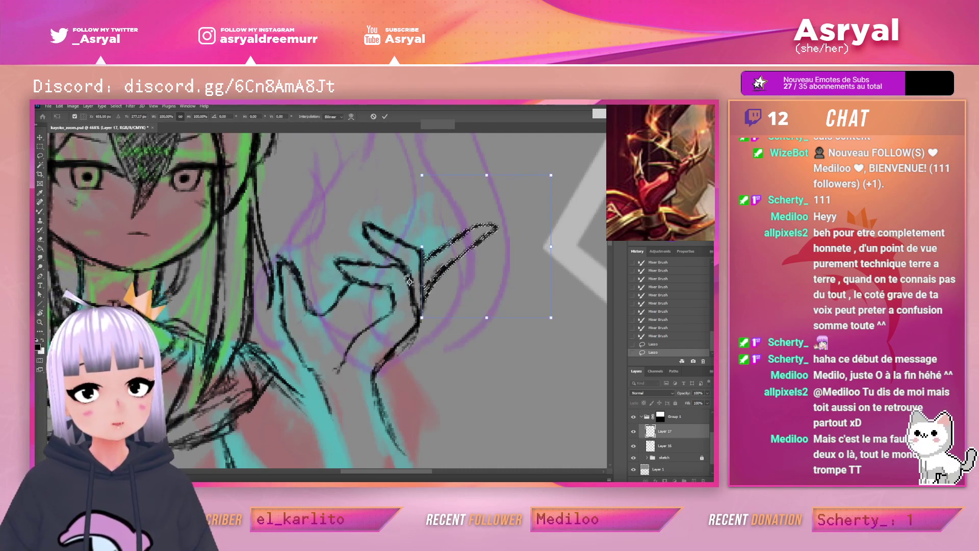
left_click_drag(500, 241, 494, 231)
left_click_drag(522, 199, 519, 203)
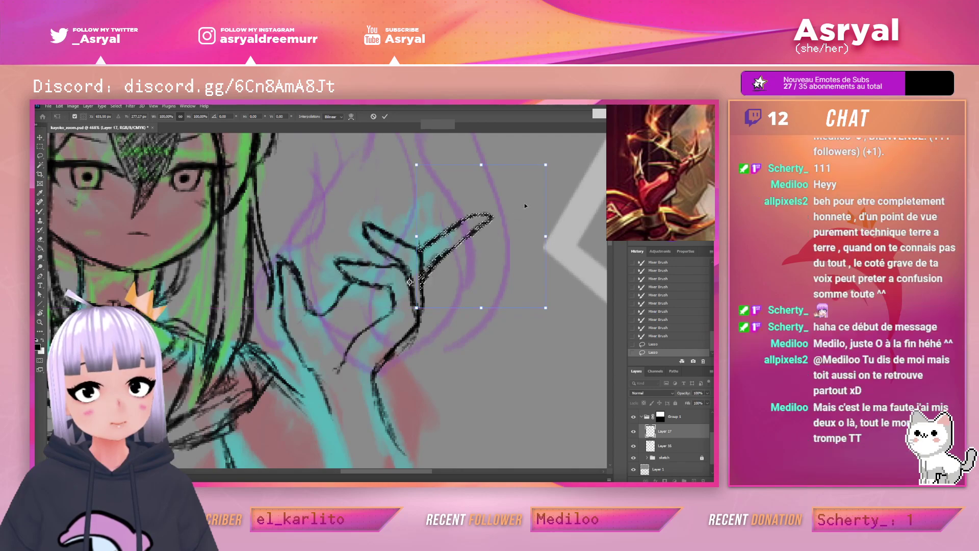
key("Return")
key("ctrl+d")
Erase the excess dark lines where the moved outstretched finger overlaps the knuckle
key("e")
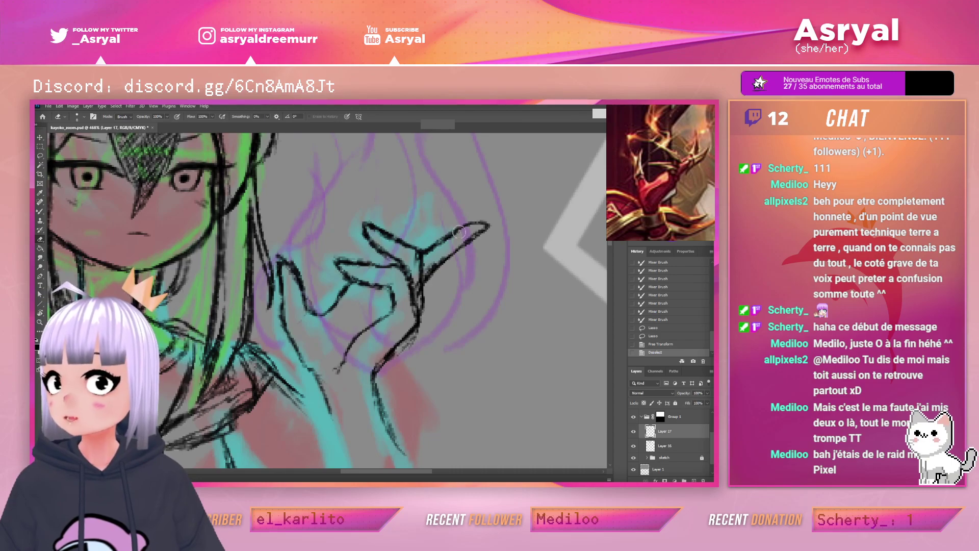
left_click_drag(413, 253, 417, 268)
left_click_drag(415, 259, 417, 277)
left_click_drag(416, 274, 418, 304)
left_click_drag(415, 258, 419, 304)
left_click_drag(414, 275, 419, 301)
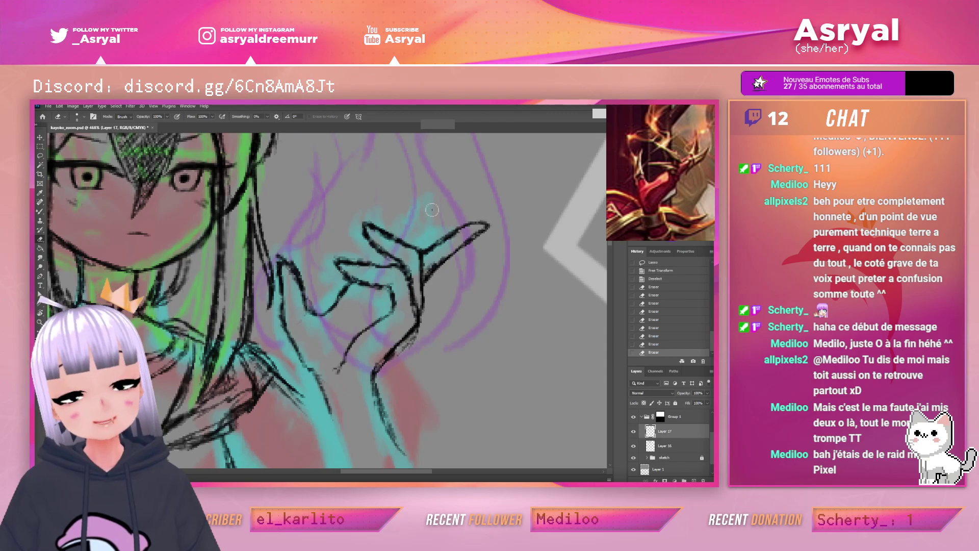
Draw a connecting contour between the two bent fingers, trim its overlap, and redraw it
key("b")
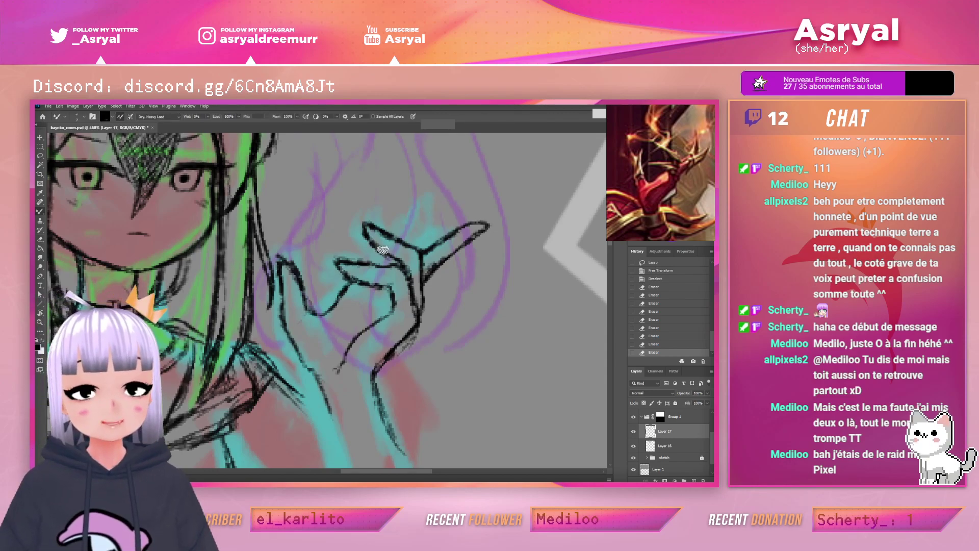
left_click_drag(375, 261, 404, 256)
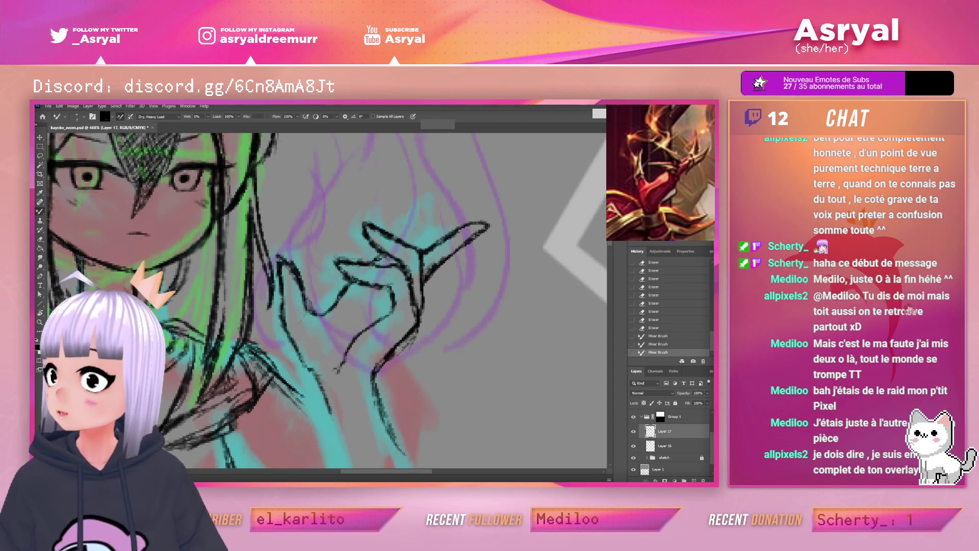
key("e")
mouse_move(382, 251)
left_mouse_down()
mouse_move(374, 256)
mouse_move(383, 254)
left_mouse_up()
mouse_move(378, 257)
left_mouse_down()
mouse_move(403, 245)
mouse_move(371, 240)
mouse_move(379, 257)
mouse_move(371, 250)
mouse_move(409, 232)
mouse_move(369, 263)
left_mouse_up()
key("b")
left_click_drag(370, 264, 391, 253)
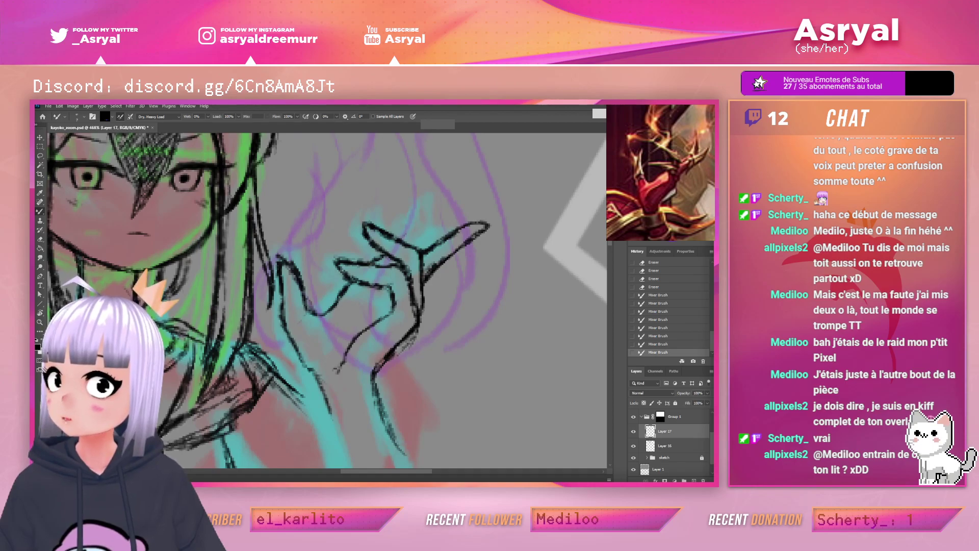
Refine the line between the bent fingers and erase excess at the outstretched finger's base
mouse_move(381, 252)
left_mouse_down()
mouse_move(370, 262)
mouse_move(389, 257)
left_mouse_up()
key("e")
mouse_move(383, 258)
left_mouse_down()
mouse_move(342, 261)
mouse_move(403, 268)
mouse_move(384, 227)
left_mouse_up()
key("b")
key("e")
left_click_drag(425, 251, 433, 245)
key("b")
Touch up the contours of the two bent fingers where they meet the knuckles and erase the excess line
left_click_drag(364, 262, 385, 257)
mouse_move(375, 258)
left_mouse_down()
mouse_move(418, 209)
mouse_move(394, 235)
left_mouse_up()
mouse_move(411, 219)
left_mouse_down()
mouse_move(396, 235)
mouse_move(407, 223)
mouse_move(399, 232)
mouse_move(409, 230)
left_mouse_up()
key("e")
key("b")
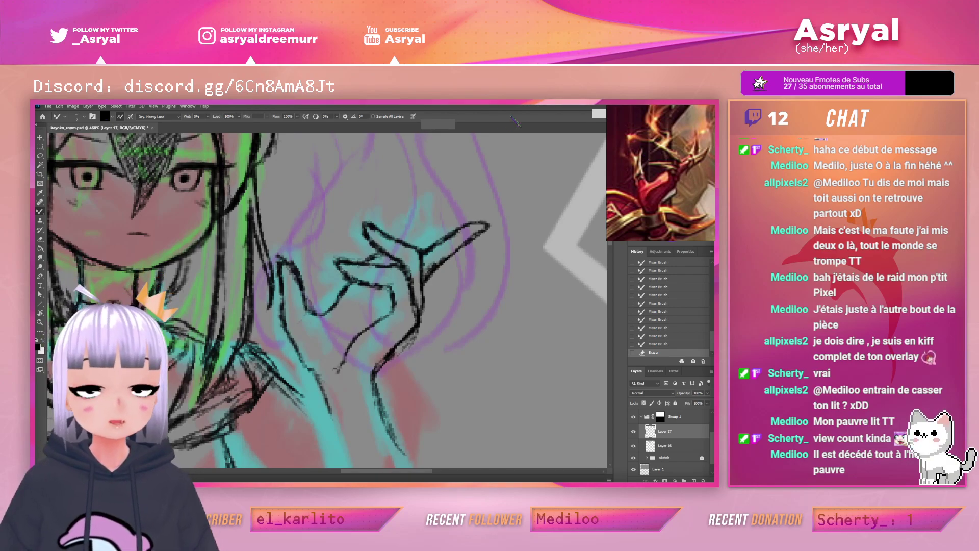
left_click_drag(382, 254, 419, 210)
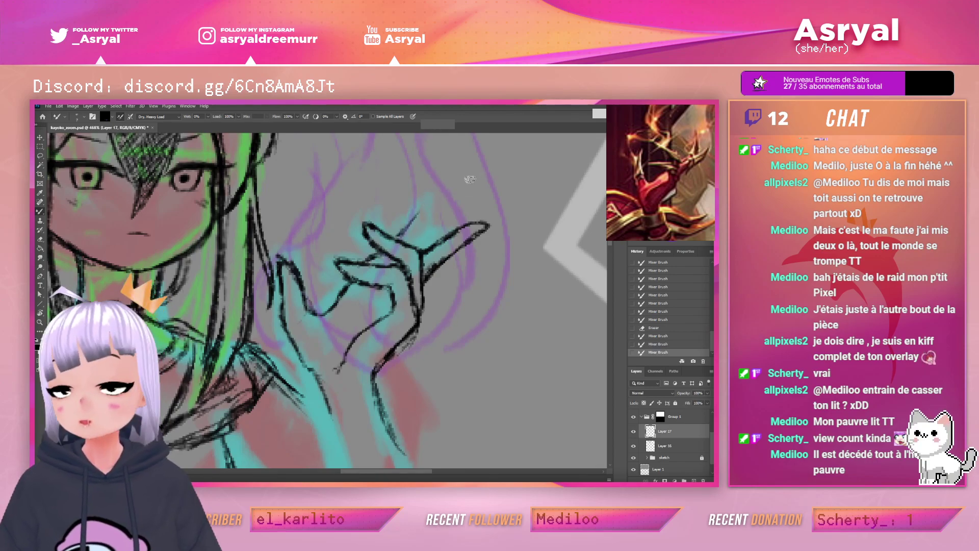
key("ctrl+z")
key("ctrl+z")
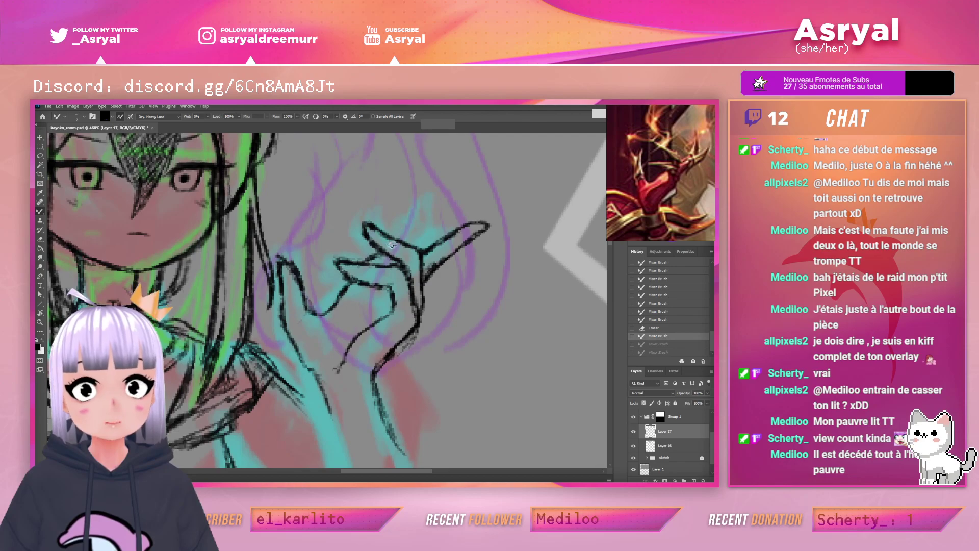
Erase the stray lines around the lower bent finger's knuckle and redraw its upper contour
key("e")
left_click_drag(377, 254, 358, 259)
mouse_move(368, 254)
left_mouse_down()
mouse_move(361, 259)
mouse_move(370, 252)
left_mouse_up()
mouse_move(377, 254)
left_mouse_down()
mouse_move(369, 245)
mouse_move(379, 259)
left_mouse_up()
key("b")
left_click_drag(370, 261, 382, 258)
Try several strokes for the missing raised finger, undo the unsuitable ones, and draw it upright behind the bent fingers
left_click_drag(375, 260, 423, 210)
key("ctrl+z")
key("ctrl+z")
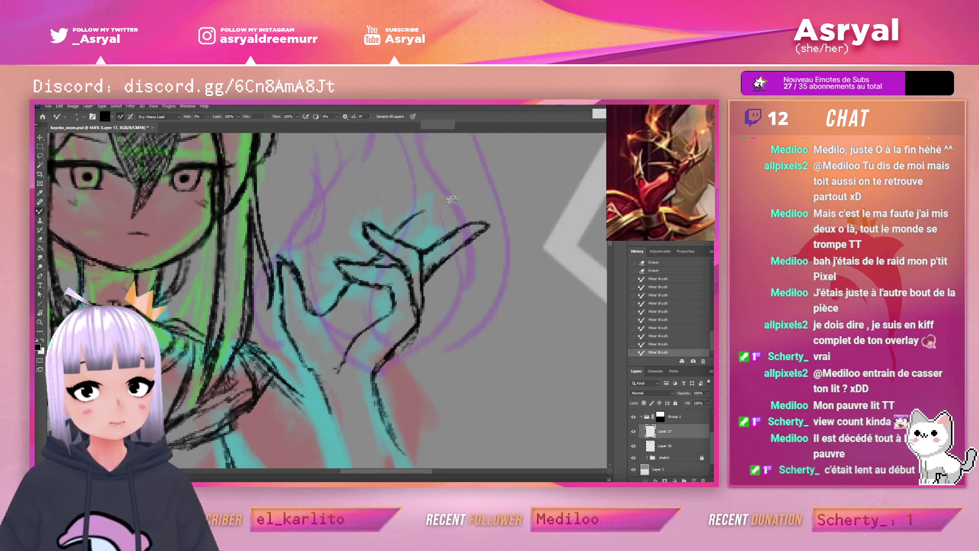
key("ctrl+z")
key("ctrl+z")
key("ctrl+z")
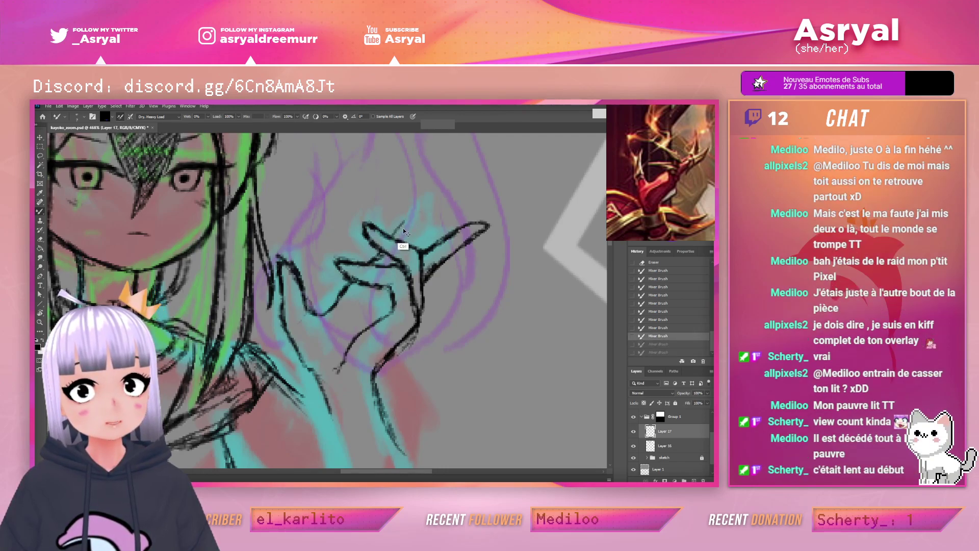
left_click_drag(403, 230, 407, 225)
mouse_move(391, 239)
left_mouse_down()
mouse_move(406, 225)
mouse_move(399, 216)
mouse_move(417, 214)
mouse_move(388, 214)
mouse_move(393, 232)
mouse_move(390, 208)
mouse_move(394, 233)
left_mouse_up()
key("ctrl+z")
key("ctrl+z")
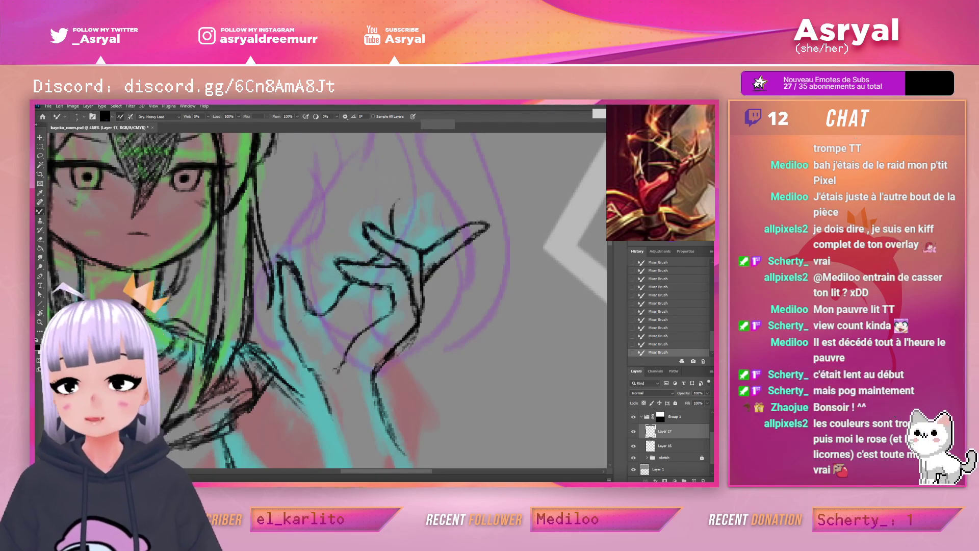
mouse_move(399, 198)
left_mouse_down()
mouse_move(390, 224)
mouse_move(407, 195)
mouse_move(411, 242)
left_mouse_up()
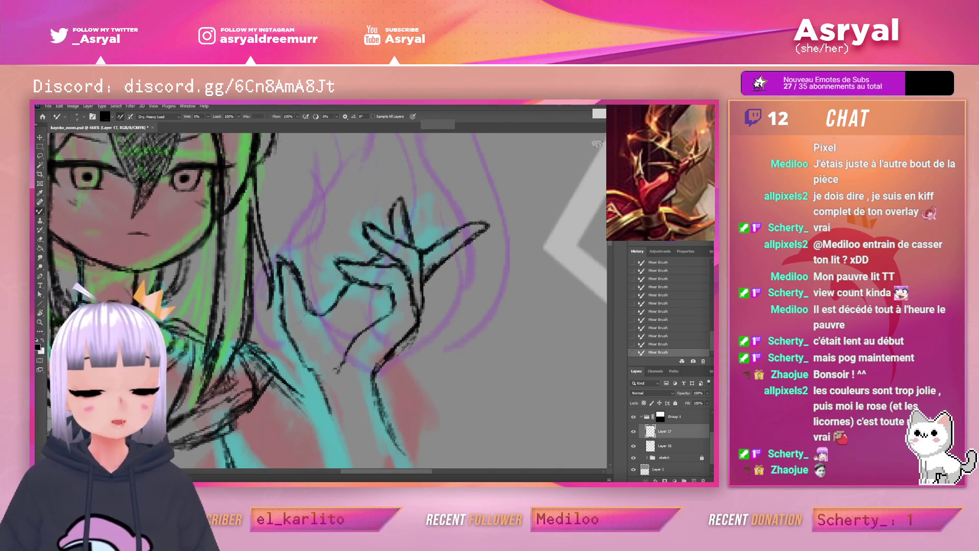
Erase the lines at the outstretched finger's base and redraw the hand's outer contour there
key("e")
mouse_move(427, 286)
left_mouse_down()
mouse_move(423, 252)
mouse_move(422, 296)
left_mouse_up()
key("b")
left_click_drag(420, 250, 423, 295)
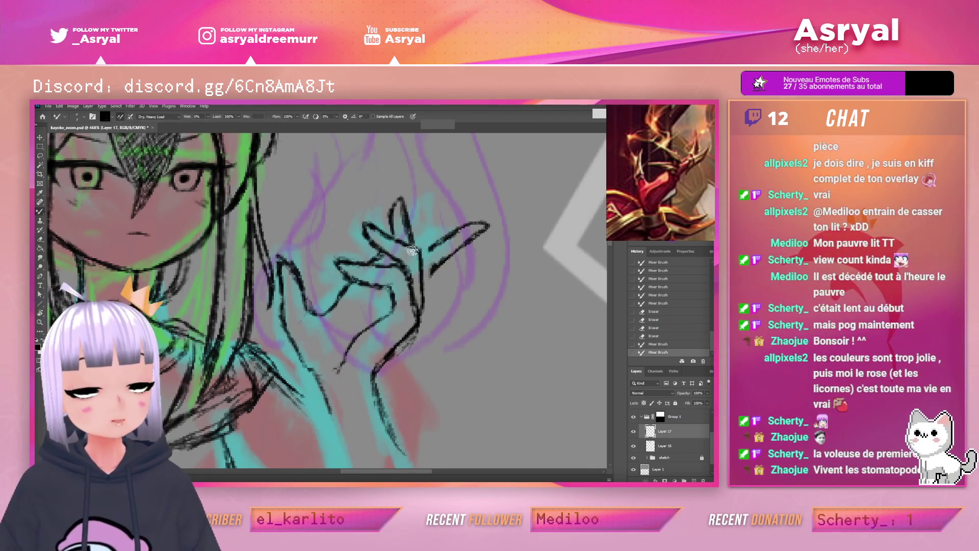
Lasso the outstretched finger, move it closer to the hand, and deselect it
key("l")
mouse_move(424, 250)
left_mouse_down()
mouse_move(518, 236)
mouse_move(423, 240)
left_mouse_up()
key("v")
mouse_move(505, 222)
left_mouse_down()
mouse_move(494, 215)
mouse_move(481, 231)
left_mouse_up()
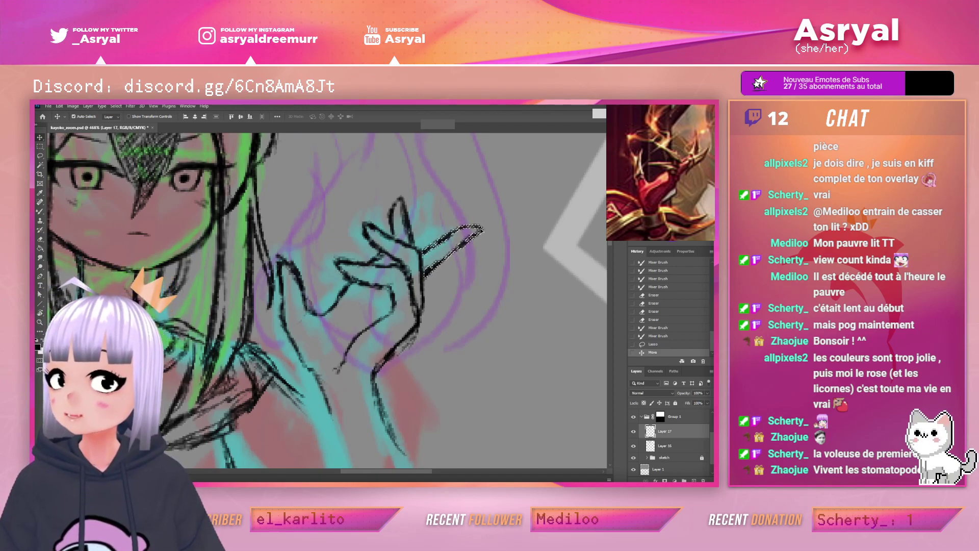
left_click(40, 155)
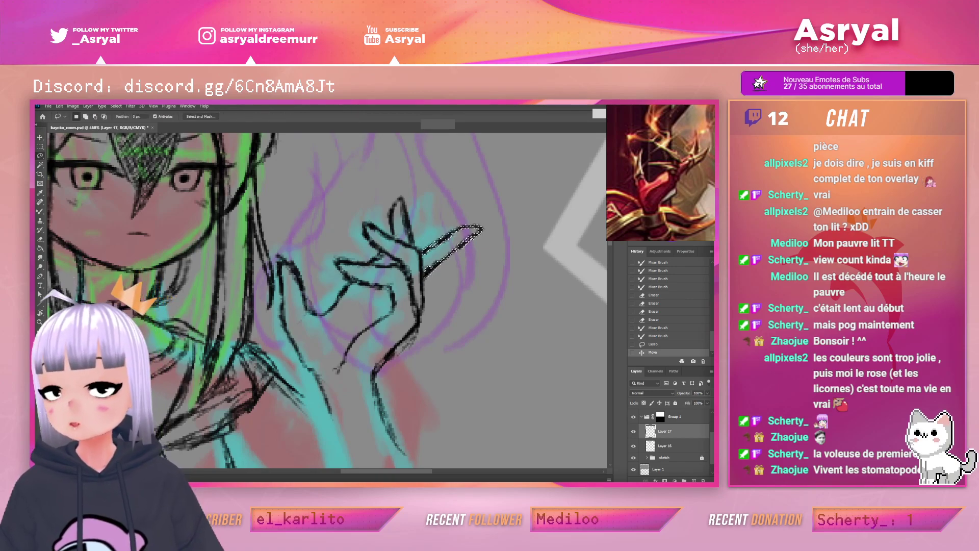
left_click(505, 210)
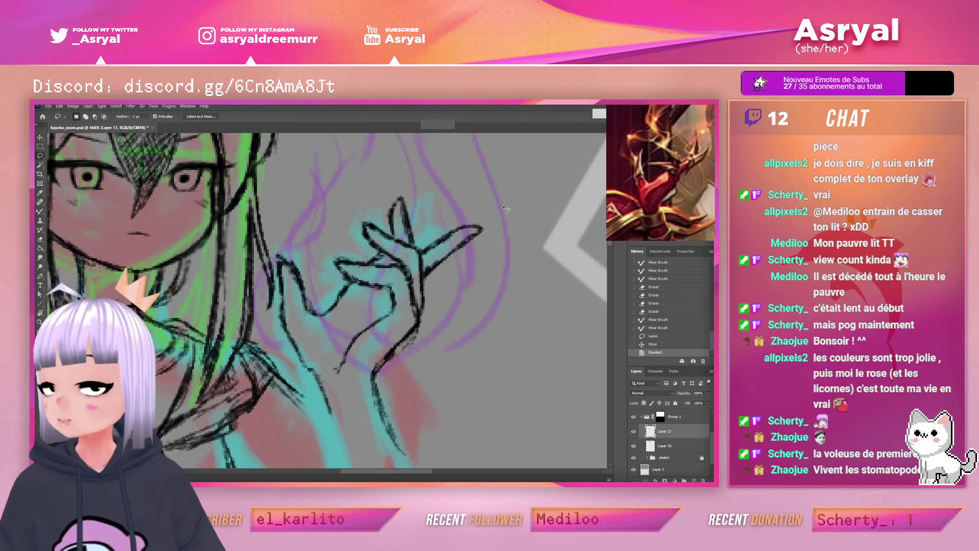
Lasso the upright finger, nudge it slightly toward the face, deselect it, and touch up its base lines
key("b")
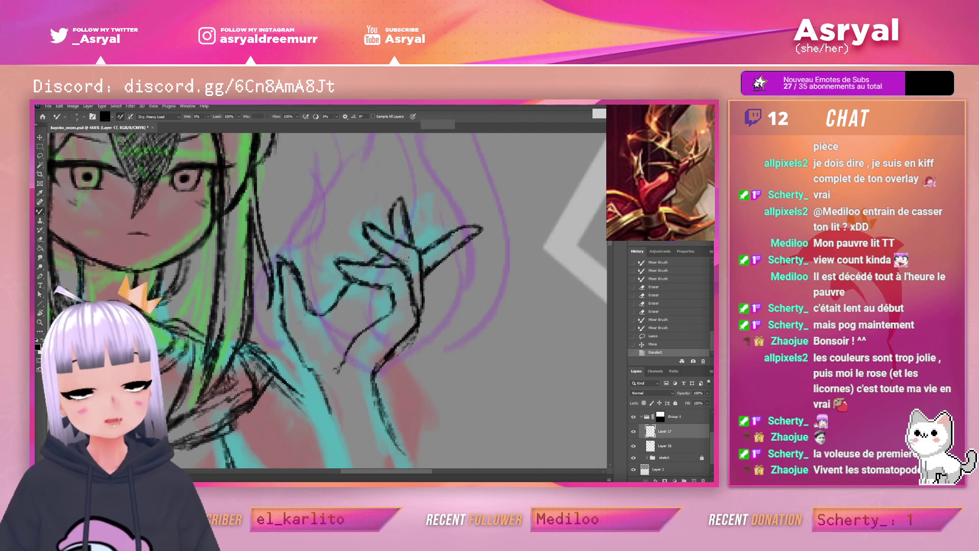
key("l")
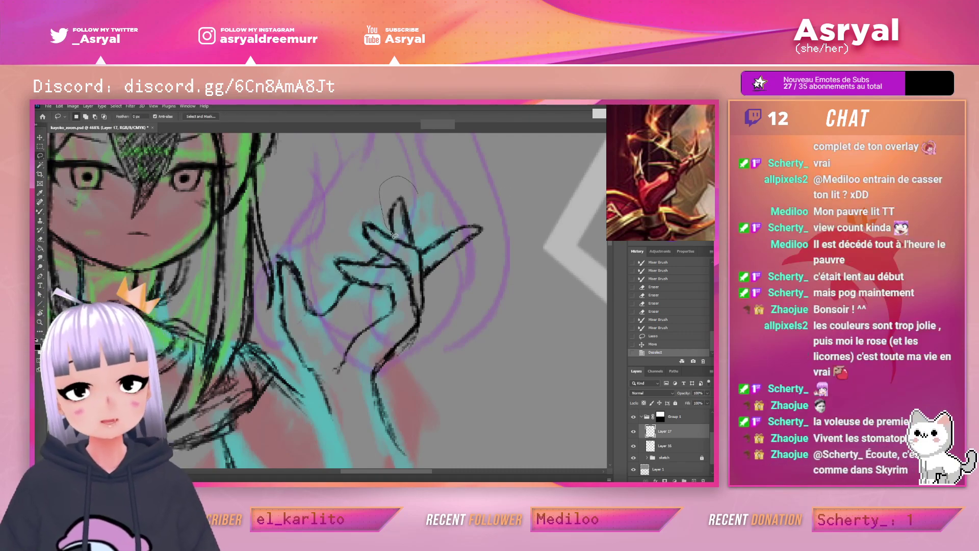
mouse_move(422, 250)
left_mouse_down()
mouse_move(418, 189)
mouse_move(398, 238)
mouse_move(388, 222)
mouse_move(391, 233)
left_mouse_up()
key("v")
key("l")
key("ctrl+d")
key("e")
key("b")
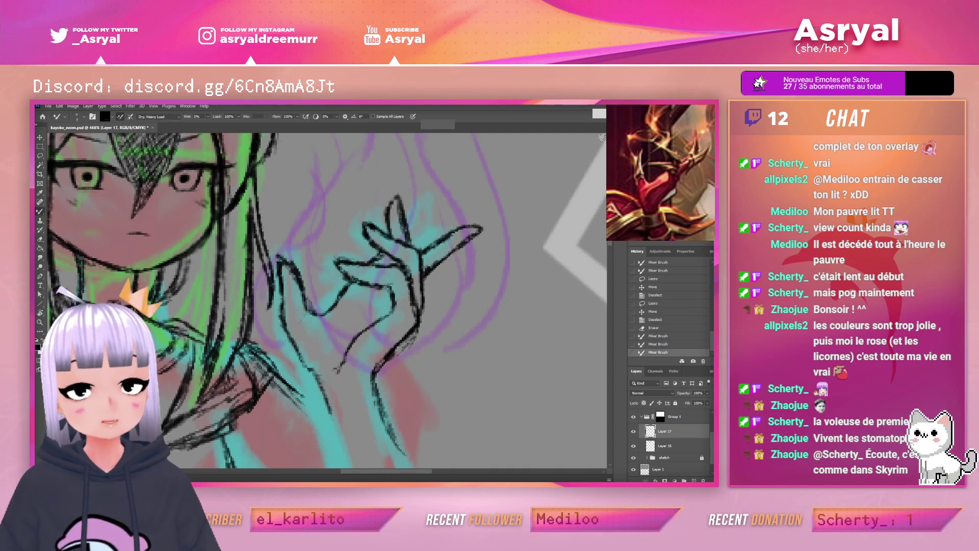
Erase the upright finger and redraw it as a rounded finger leaning toward the outstretched one
key("e")
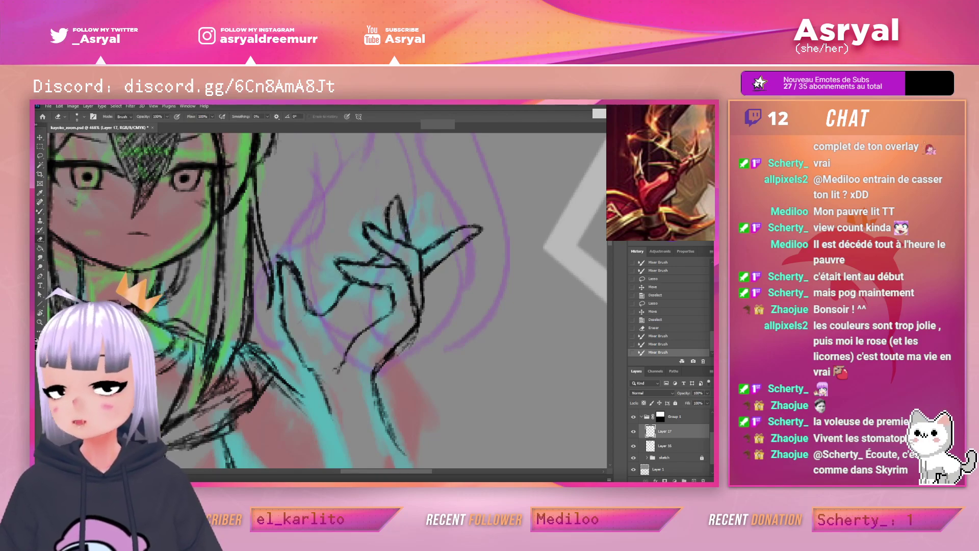
mouse_move(391, 233)
left_mouse_down()
mouse_move(414, 241)
mouse_move(393, 218)
mouse_move(407, 212)
mouse_move(394, 180)
mouse_move(400, 214)
mouse_move(383, 199)
left_mouse_up()
key("b")
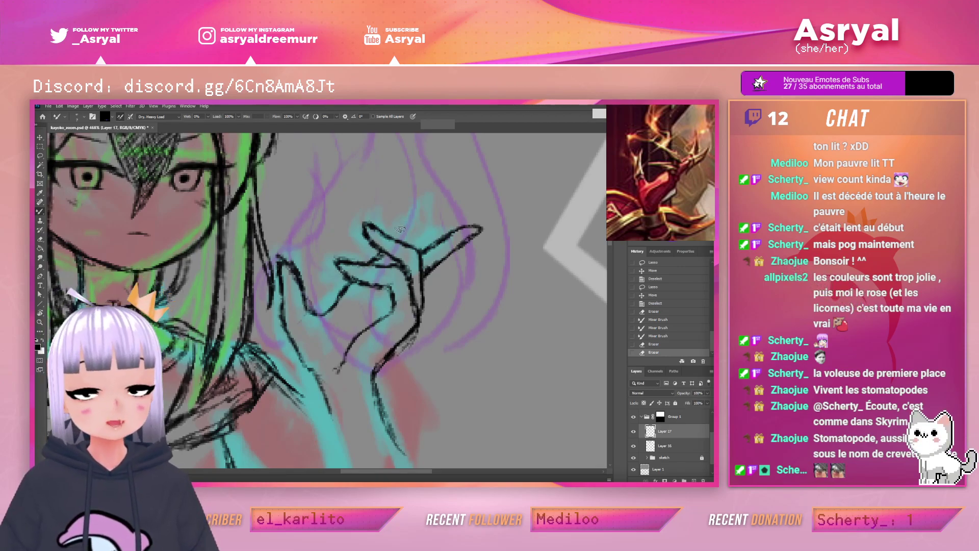
left_click_drag(405, 204, 398, 236)
left_click_drag(405, 205, 397, 235)
mouse_move(400, 221)
left_mouse_down()
mouse_move(397, 235)
mouse_move(412, 203)
left_mouse_up()
left_click_drag(408, 207, 423, 200)
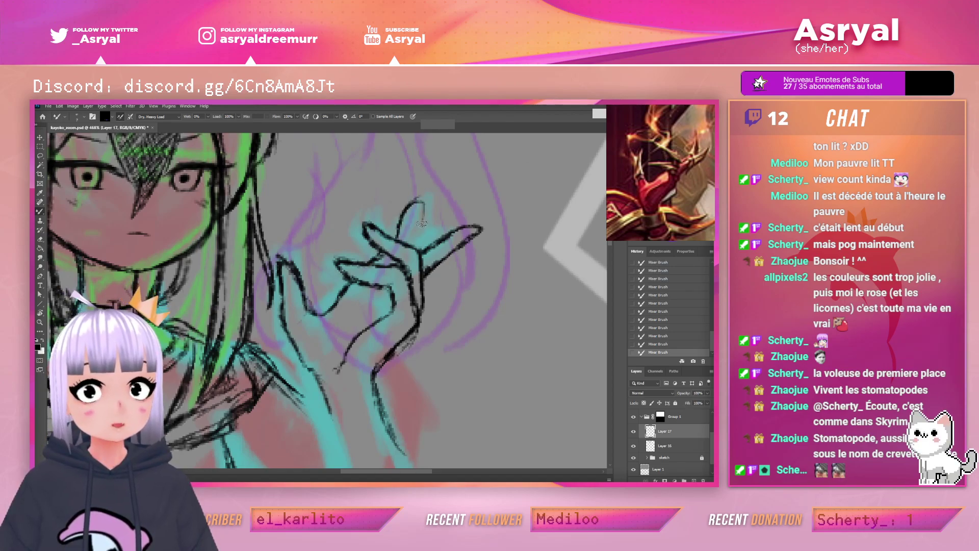
left_click_drag(403, 246, 425, 203)
mouse_move(407, 243)
left_mouse_down()
mouse_move(431, 192)
mouse_move(413, 197)
left_mouse_up()
Erase the raised finger's outer contour and redraw it straighter and slimmer up to the fingertip
key("e")
mouse_move(415, 239)
left_mouse_down()
mouse_move(420, 211)
mouse_move(408, 240)
mouse_move(413, 219)
mouse_move(412, 233)
mouse_move(394, 231)
mouse_move(430, 229)
mouse_move(415, 227)
mouse_move(434, 191)
left_mouse_up()
key("b")
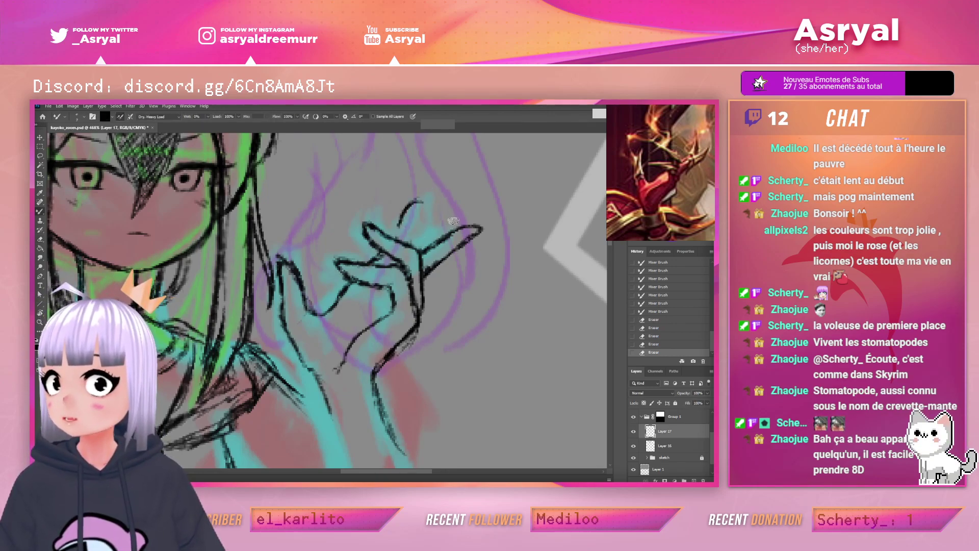
left_click_drag(398, 236, 402, 207)
left_click_drag(413, 247, 417, 222)
left_click_drag(414, 248, 421, 214)
left_click_drag(416, 234, 424, 203)
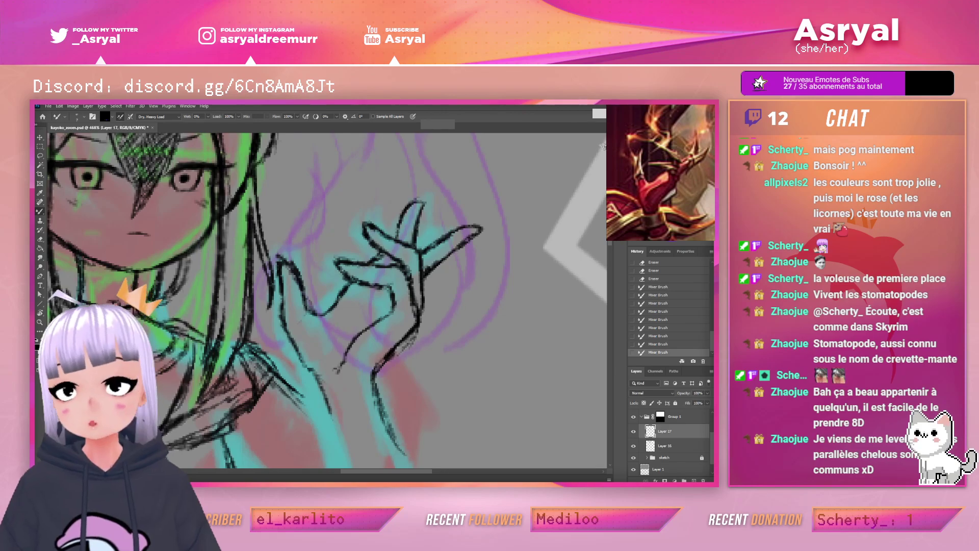
left_click_drag(426, 202, 417, 220)
left_click_drag(413, 210, 427, 198)
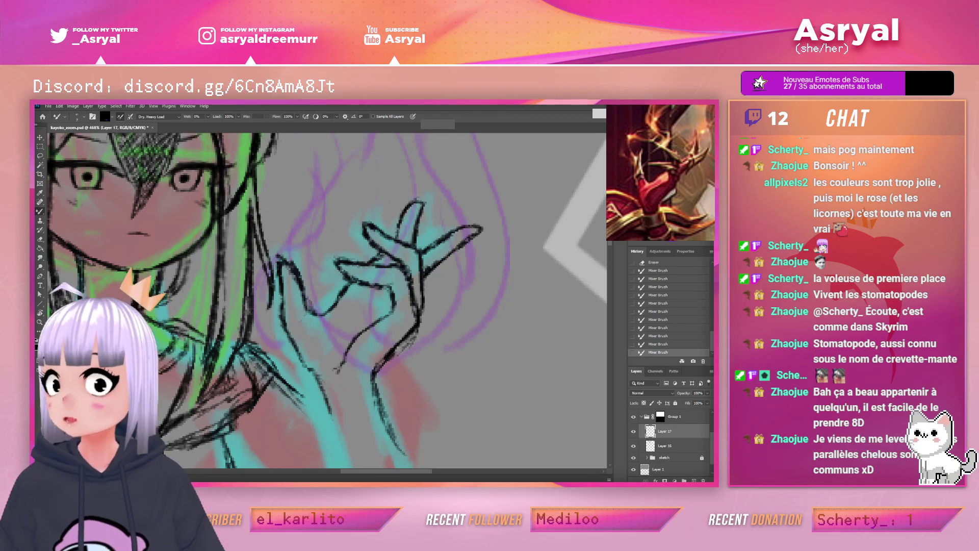
Erase the raised finger's inner contour and redraw it from the bent fingers up to the tip
key("e")
left_click_drag(425, 205, 418, 210)
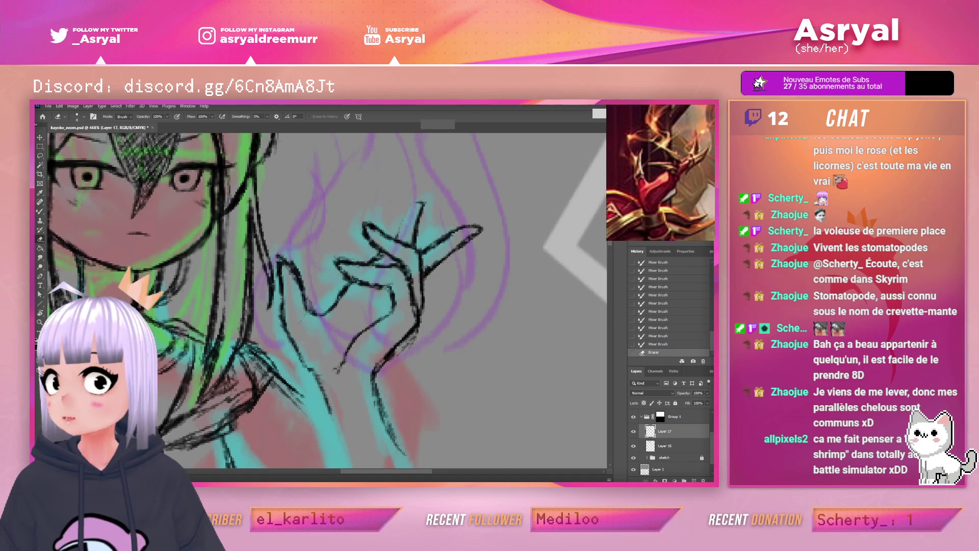
key("b")
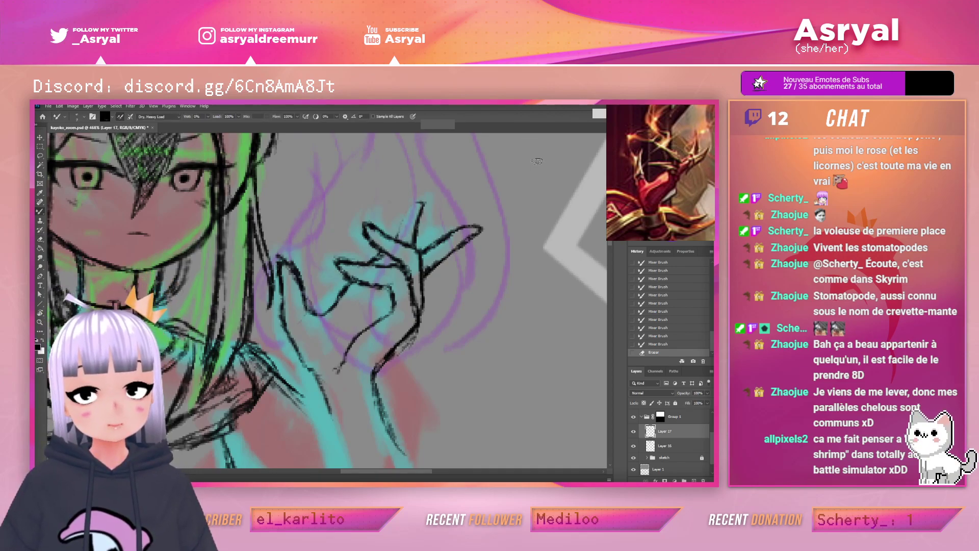
left_click_drag(397, 233, 421, 203)
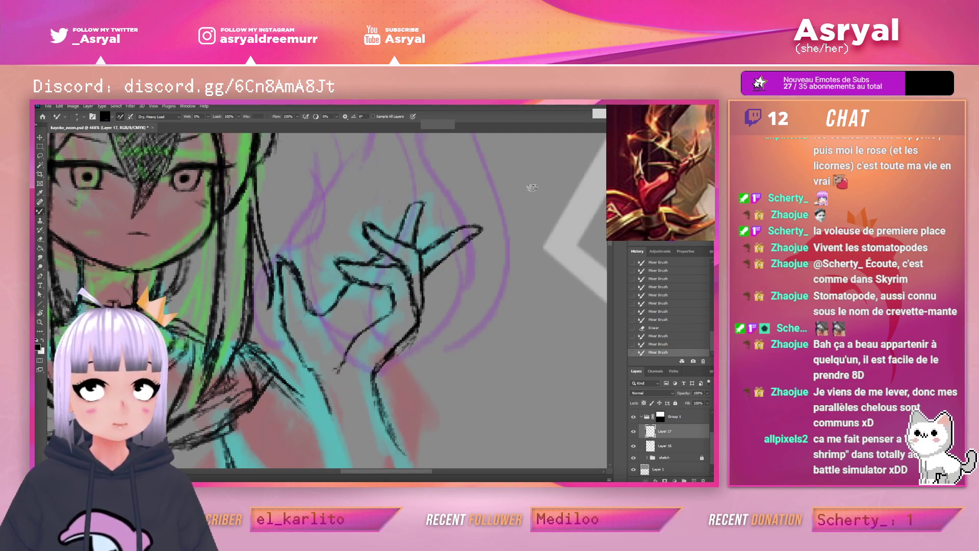
left_click_drag(401, 238, 415, 203)
left_click_drag(411, 205, 424, 203)
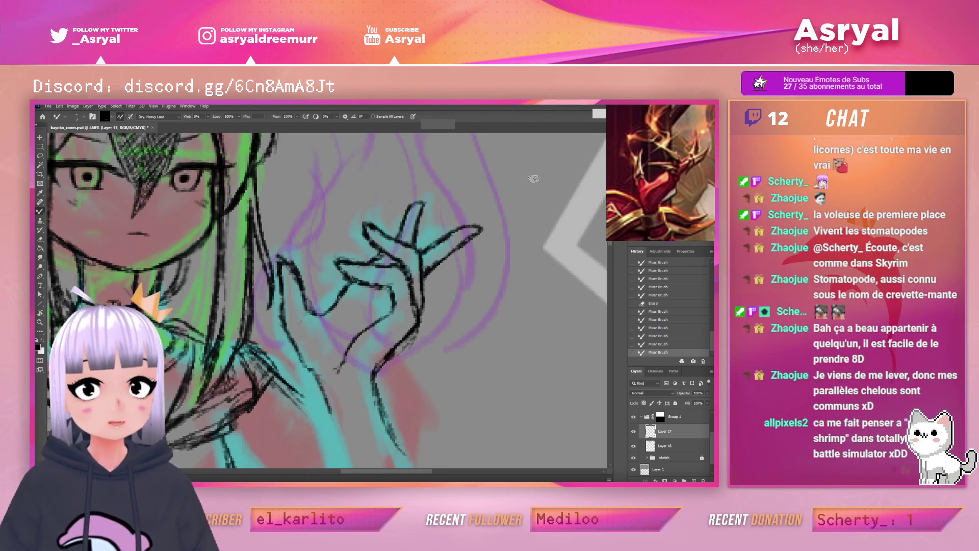
Lasso the raised finger, lengthen it slightly with Free Transform, and deselect it
key("z")
mouse_move(533, 204)
left_mouse_down()
mouse_move(499, 235)
mouse_move(512, 218)
mouse_move(533, 218)
left_mouse_up()
left_click(40, 155)
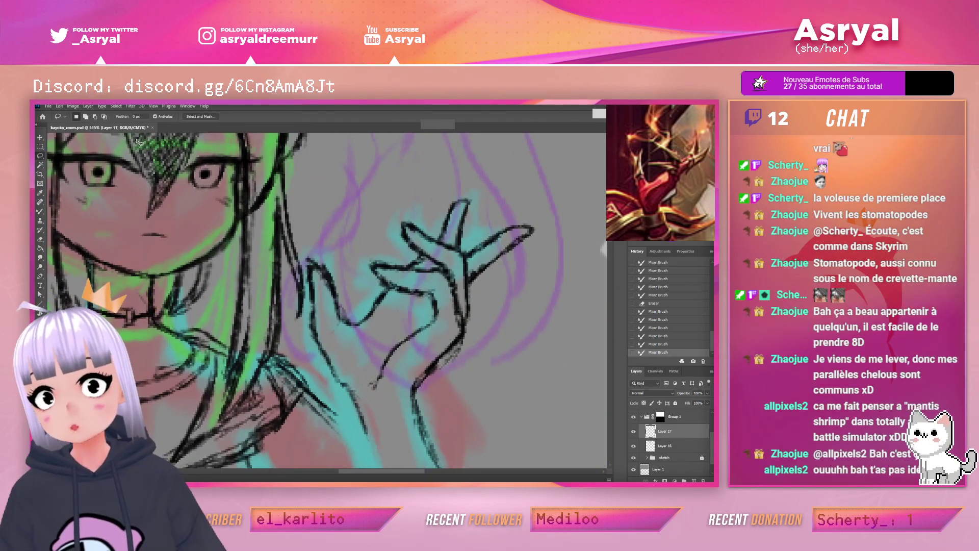
mouse_move(463, 252)
left_mouse_down()
mouse_move(490, 181)
mouse_move(456, 156)
left_mouse_up()
key("ctrl+t")
key("Return")
key("ctrl+d")
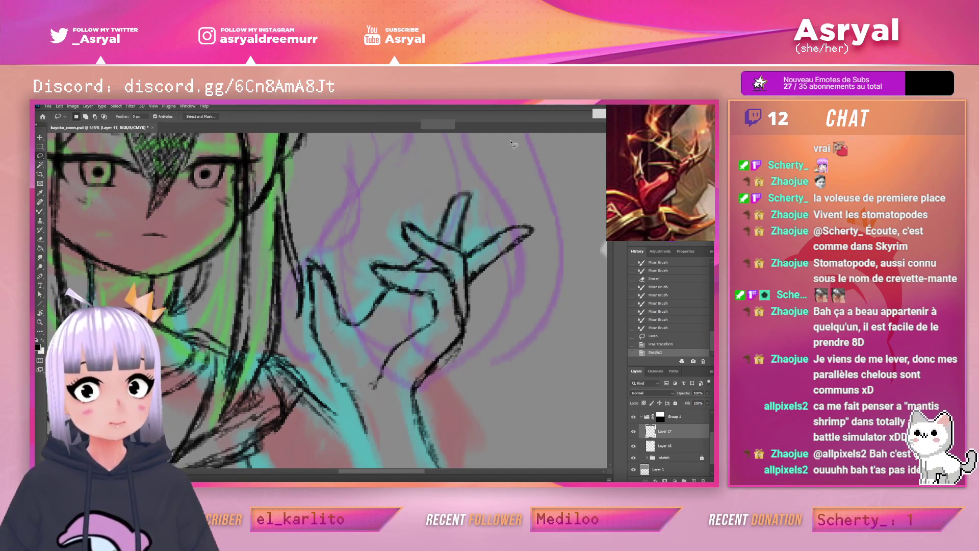
Reinforce the raised finger's inner contour, fingertip, and base with darker strokes
key("b")
left_click_drag(439, 239, 454, 198)
left_click_drag(441, 237, 457, 195)
left_click_drag(450, 202, 470, 194)
mouse_move(470, 194)
left_mouse_down()
mouse_move(460, 246)
mouse_move(441, 232)
left_mouse_up()
left_click_drag(439, 241, 443, 227)
left_click_drag(439, 239, 443, 226)
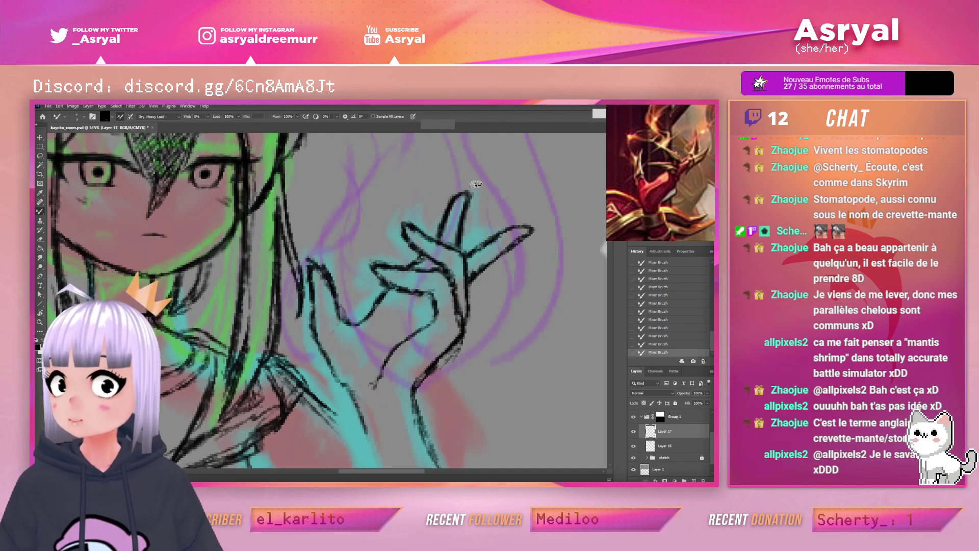
Lasso the outstretched finger, lengthen it slightly with Free Transform, and deselect it
key("z")
left_click_drag(524, 231, 501, 217)
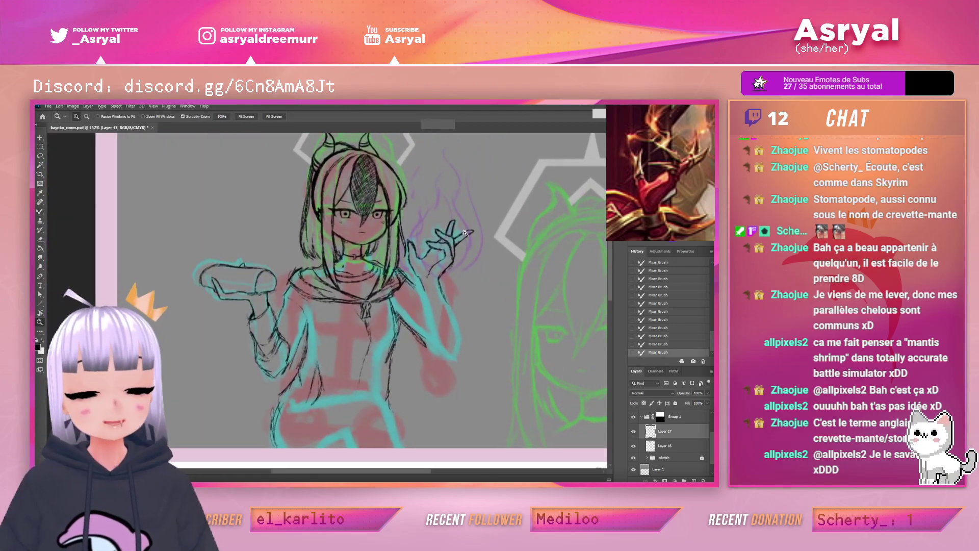
scroll(465, 233, "up", 5)
key("l")
mouse_move(435, 279)
left_mouse_down()
mouse_move(486, 204)
mouse_move(464, 291)
left_mouse_up()
key("ctrl+t")
left_click_drag(521, 247, 534, 246)
left_click_drag(488, 248, 487, 251)
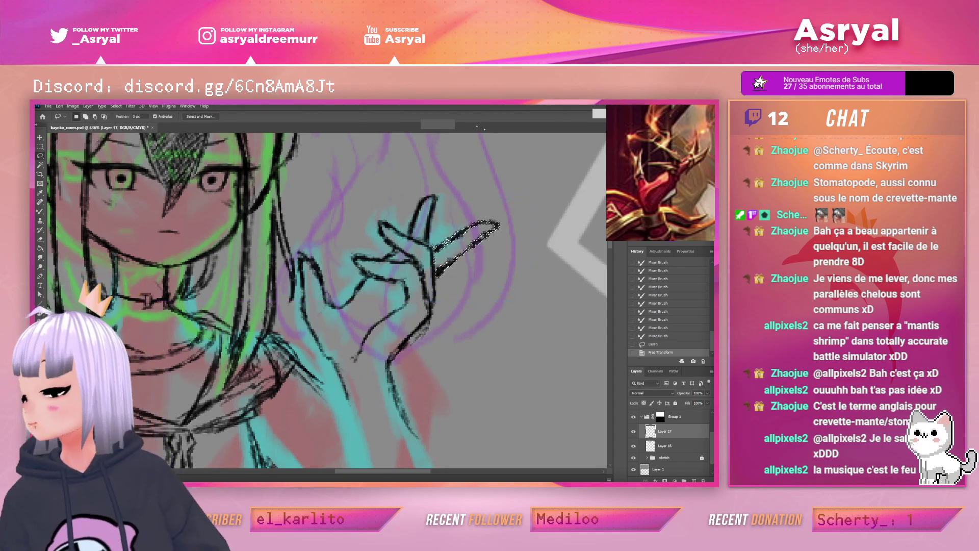
key("Return")
key("ctrl+d")
Strengthen the outstretched finger's contours and erase the excess lines at its base and along its underside
key("b")
mouse_move(437, 276)
left_mouse_down()
mouse_move(497, 229)
mouse_move(471, 245)
mouse_move(479, 224)
left_mouse_up()
mouse_move(465, 227)
left_mouse_down()
mouse_move(497, 223)
mouse_move(485, 234)
left_mouse_up()
key("e")
left_click_drag(424, 255, 433, 248)
key("b")
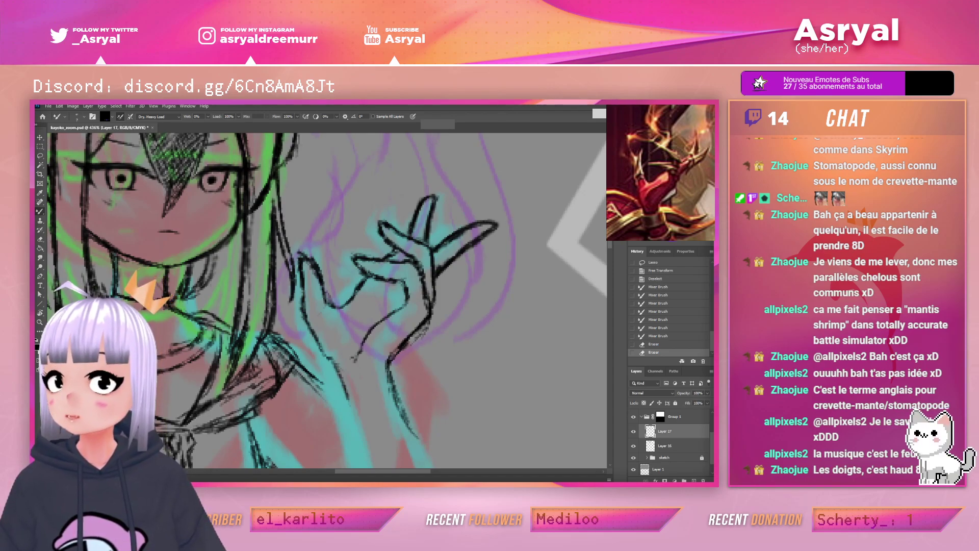
key("e")
mouse_move(479, 245)
left_mouse_down()
mouse_move(517, 226)
mouse_move(450, 257)
mouse_move(488, 231)
mouse_move(459, 244)
mouse_move(479, 229)
mouse_move(440, 252)
mouse_move(493, 225)
mouse_move(471, 230)
mouse_move(496, 227)
mouse_move(441, 265)
left_mouse_up()
key("b")
mouse_move(492, 229)
left_mouse_down()
mouse_move(439, 268)
mouse_move(433, 255)
left_mouse_up()
Lasso the raised finger and lengthen it slightly more with Free Transform
left_click_drag(575, 186, 544, 205)
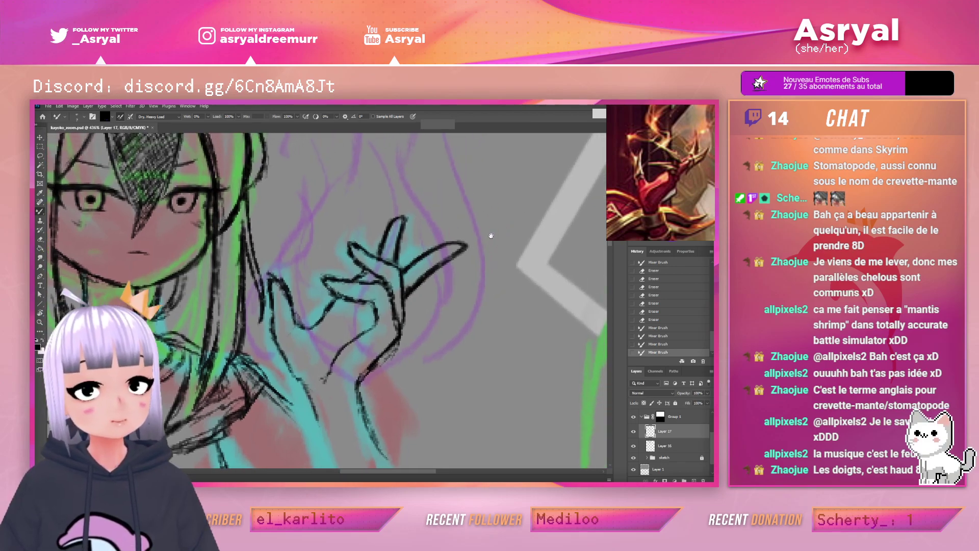
key("l")
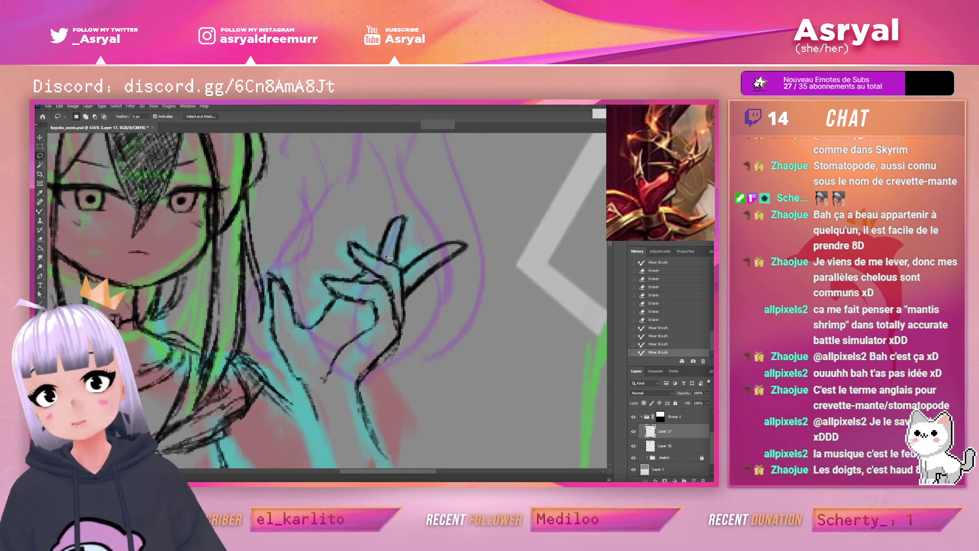
mouse_move(406, 269)
left_mouse_down()
mouse_move(371, 217)
mouse_move(378, 254)
left_mouse_up()
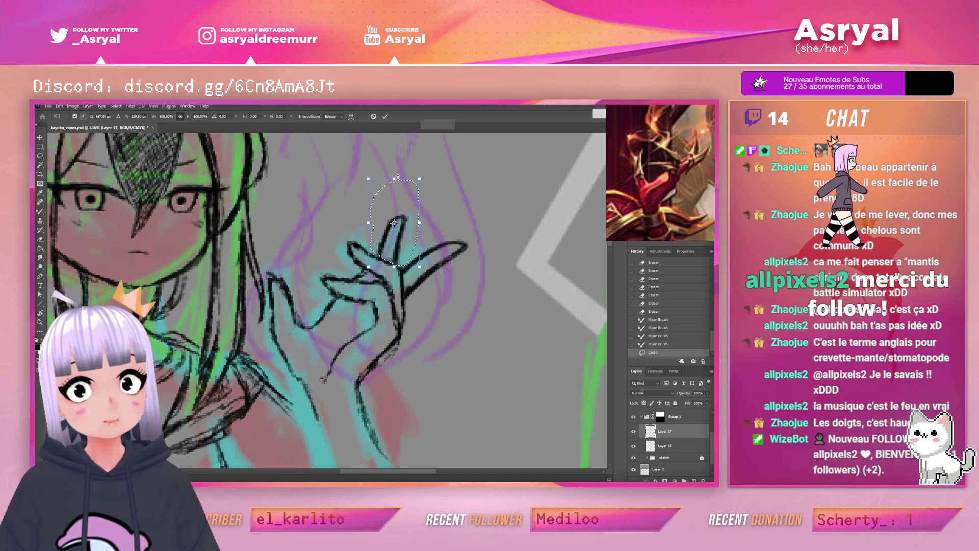
key("ctrl+t")
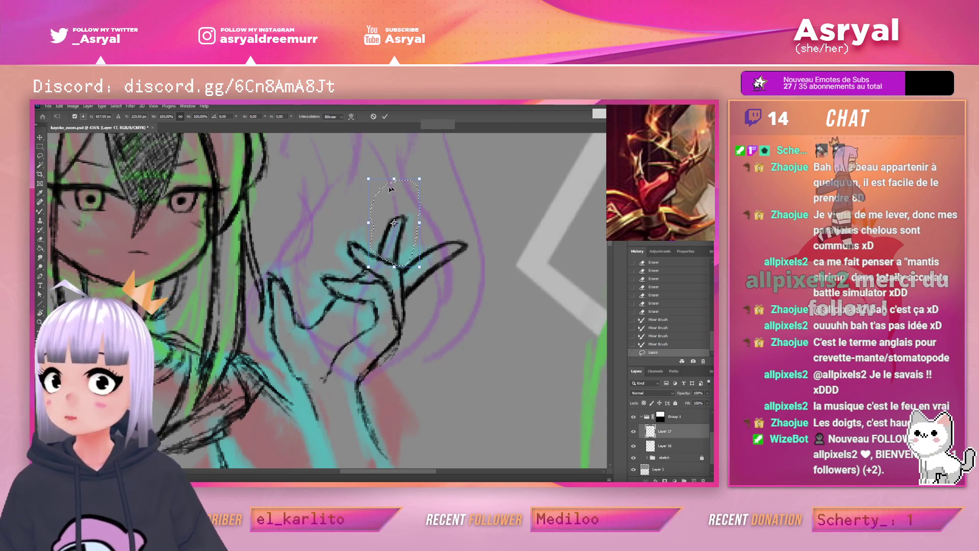
key("Return")
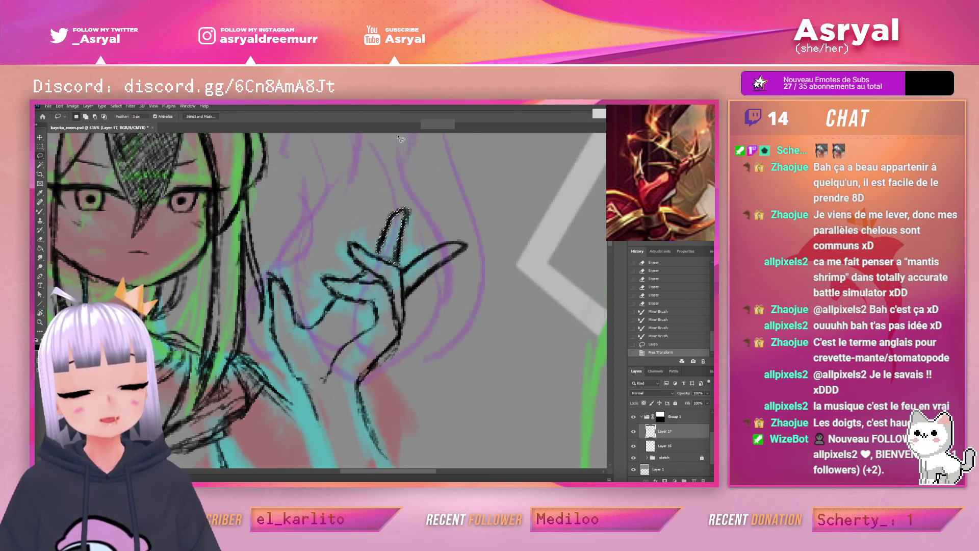
Deselect the raised finger and erase the excess thickness along its contours
key("ctrl+d")
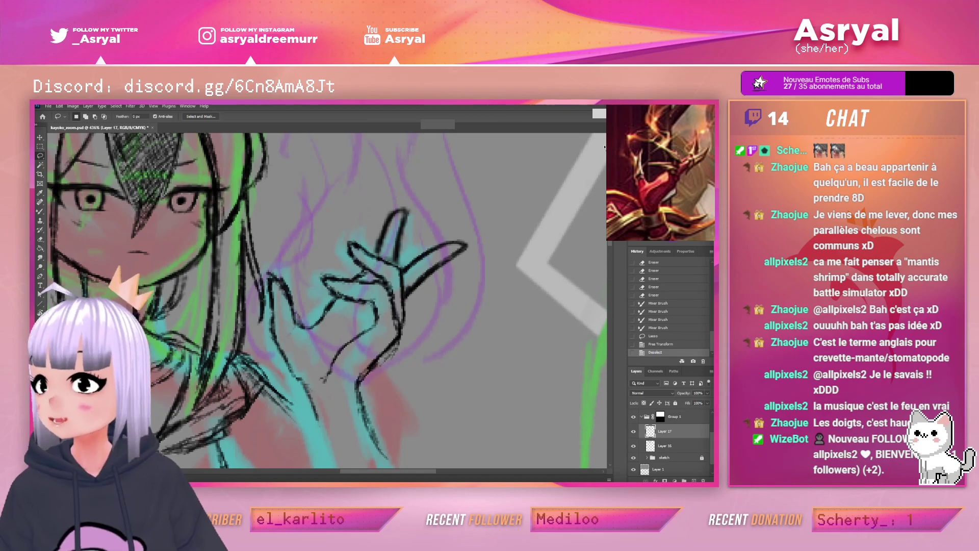
key("e")
mouse_move(376, 247)
left_mouse_down()
mouse_move(390, 208)
mouse_move(393, 231)
mouse_move(399, 222)
left_mouse_up()
left_click_drag(400, 213, 398, 230)
mouse_move(397, 225)
left_mouse_down()
mouse_move(392, 258)
mouse_move(401, 261)
left_mouse_up()
key("b")
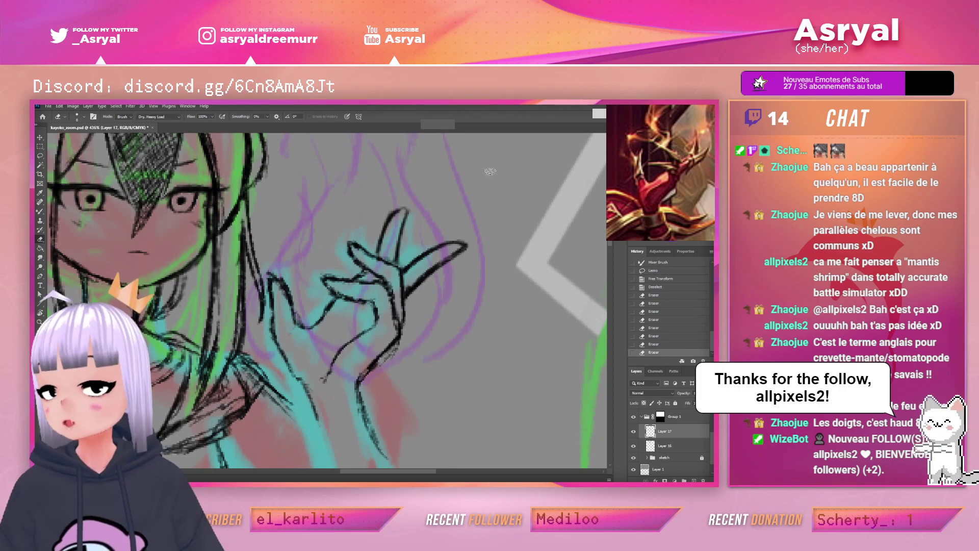
Redraw the raised finger's outer and inner contours up to the fingertip
left_click_drag(378, 252, 394, 207)
mouse_move(387, 227)
left_mouse_down()
mouse_move(396, 207)
mouse_move(397, 219)
left_mouse_up()
left_click_drag(406, 207, 400, 237)
left_click_drag(403, 211, 395, 268)
mouse_move(407, 210)
left_mouse_down()
mouse_move(397, 254)
mouse_move(405, 221)
mouse_move(380, 230)
mouse_move(402, 219)
mouse_move(410, 227)
mouse_move(415, 194)
mouse_move(403, 215)
left_mouse_up()
Clean up and redraw the raised finger's tip and outer edge, undoing the last two strokes
key("e")
key("b")
left_click_drag(405, 208, 403, 223)
mouse_move(404, 211)
left_mouse_down()
mouse_move(398, 269)
mouse_move(386, 223)
mouse_move(381, 246)
left_mouse_up()
key("e")
key("b")
mouse_move(384, 235)
left_mouse_down()
mouse_move(382, 258)
mouse_move(398, 220)
mouse_move(403, 252)
left_mouse_up()
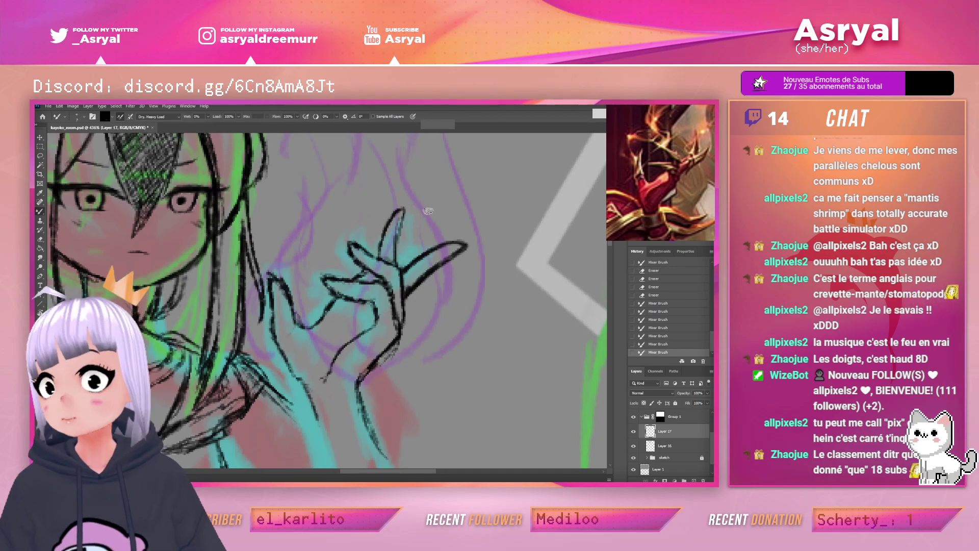
key("ctrl+z")
key("ctrl+z")
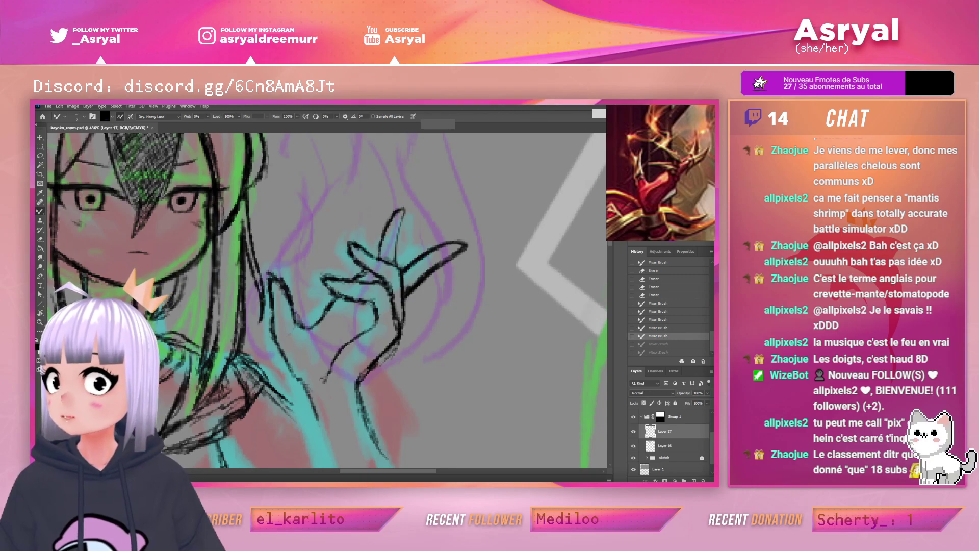
Restate the raised finger's inner edge down to its base and erase the excess line along it
left_click_drag(399, 269, 399, 271)
left_click_drag(404, 219, 397, 259)
key("e")
left_click_drag(404, 213, 398, 251)
Thin the outstretched finger's underside with the eraser and redraw it as a cleaner line
left_click_drag(404, 300, 432, 268)
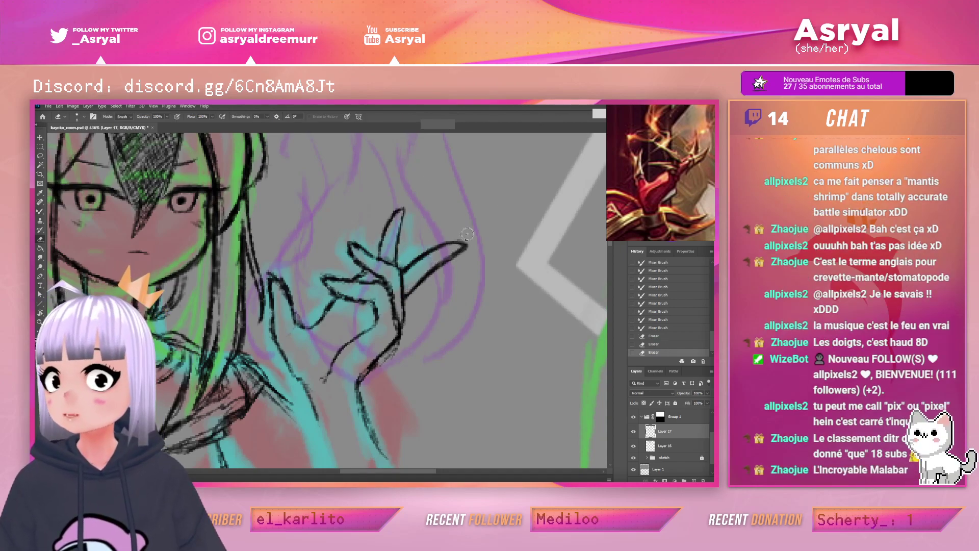
mouse_move(407, 295)
left_mouse_down()
mouse_move(426, 265)
mouse_move(408, 289)
mouse_move(455, 256)
left_mouse_up()
key("b")
mouse_move(404, 304)
left_mouse_down()
mouse_move(401, 266)
mouse_move(404, 303)
mouse_move(429, 270)
mouse_move(452, 262)
left_mouse_up()
left_click_drag(415, 289, 463, 258)
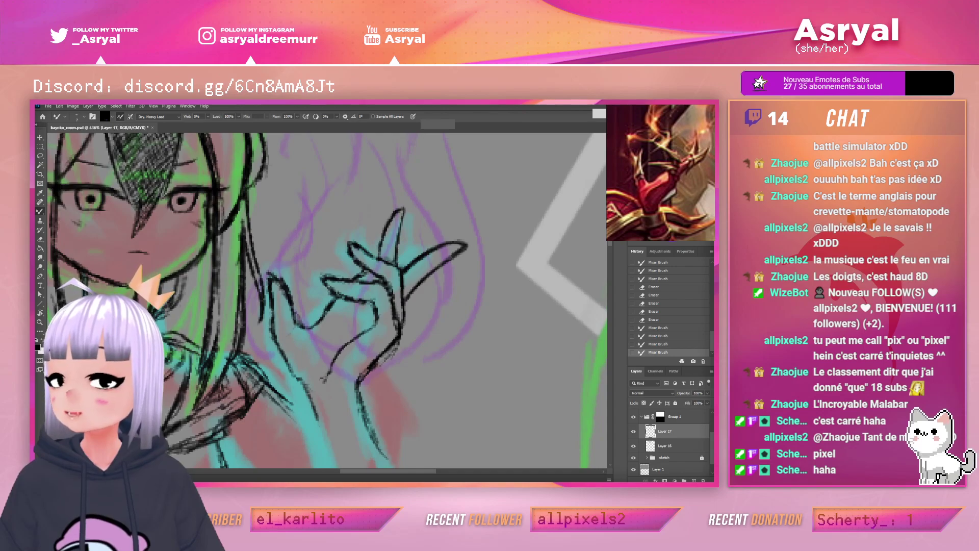
Erase the raised finger's outer contour and the lines around its base
key("z")
left_click_drag(501, 233, 449, 227)
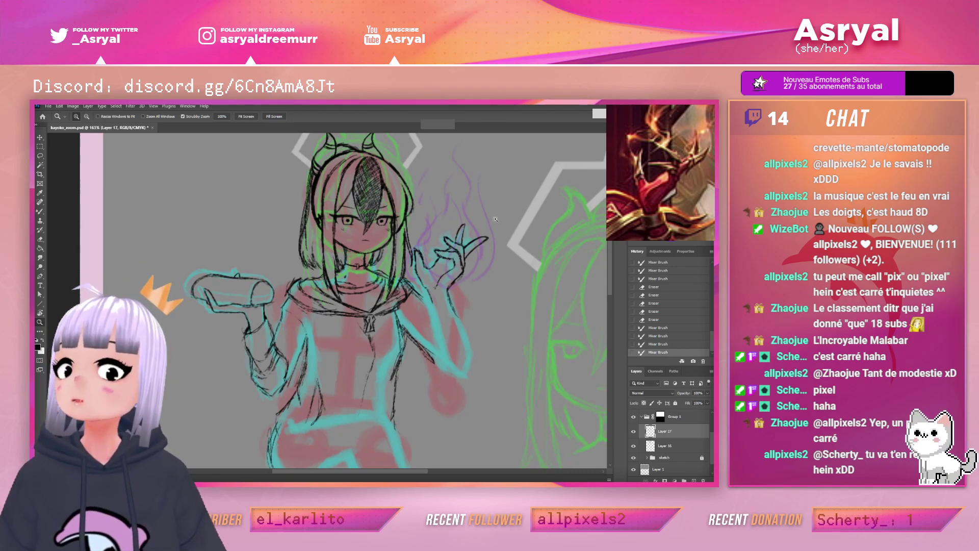
scroll(504, 213, "up", 5)
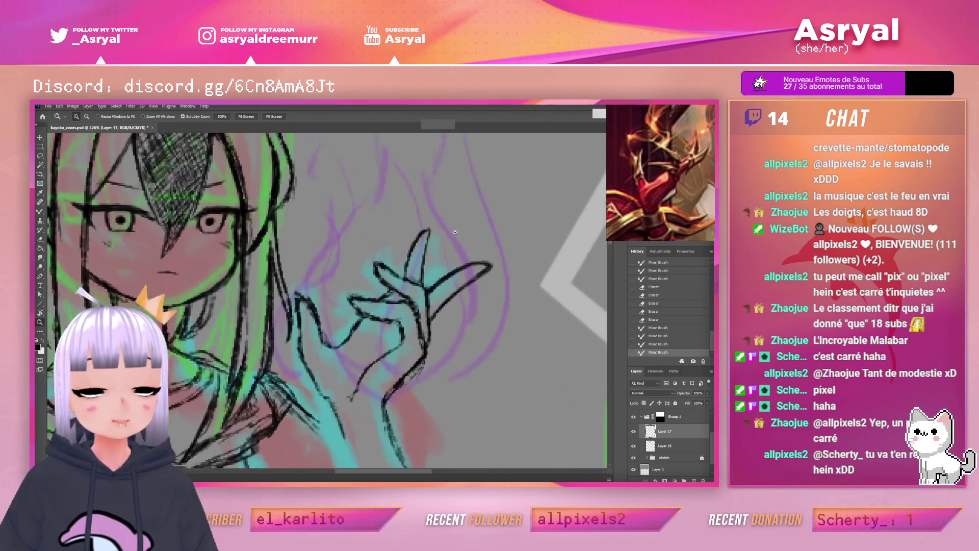
left_click_drag(423, 218, 441, 211)
key("e")
left_click_drag(391, 279, 402, 218)
left_click_drag(395, 281, 378, 273)
Redraw the raised finger with a rounder outer curve and a clean inner edge down to its base
key("b")
left_click_drag(383, 234, 409, 215)
left_click_drag(386, 230, 414, 216)
left_click_drag(403, 263, 395, 278)
left_click_drag(406, 238, 393, 281)
left_click_drag(410, 216, 394, 280)
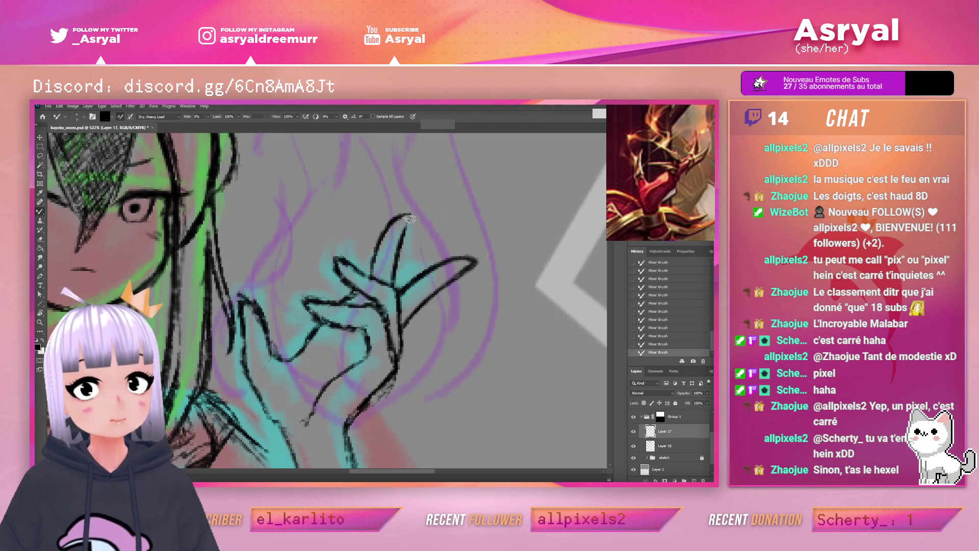
Erase the rough marks along the upper edge of the raised hand's lower bent finger
key("z")
left_click_drag(501, 230, 478, 258)
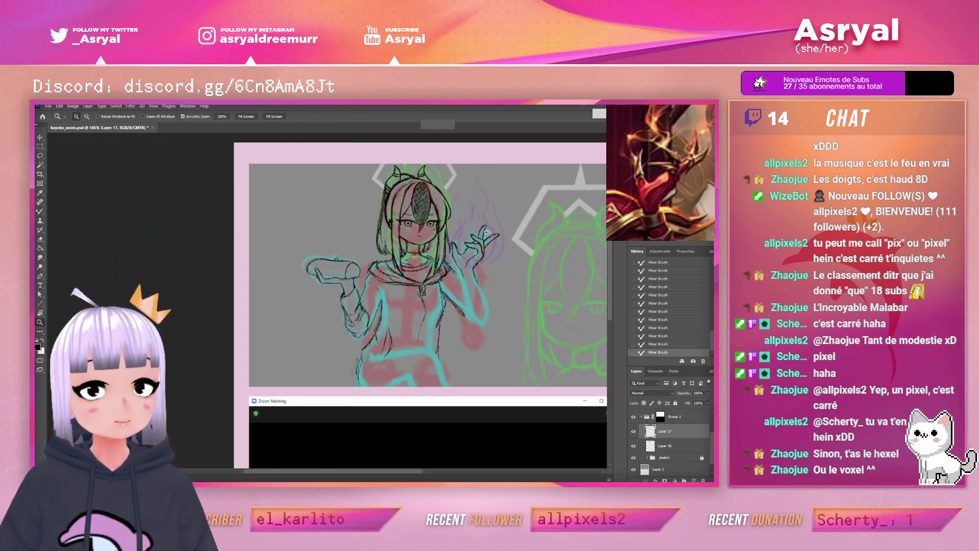
scroll(491, 232, "up", 5)
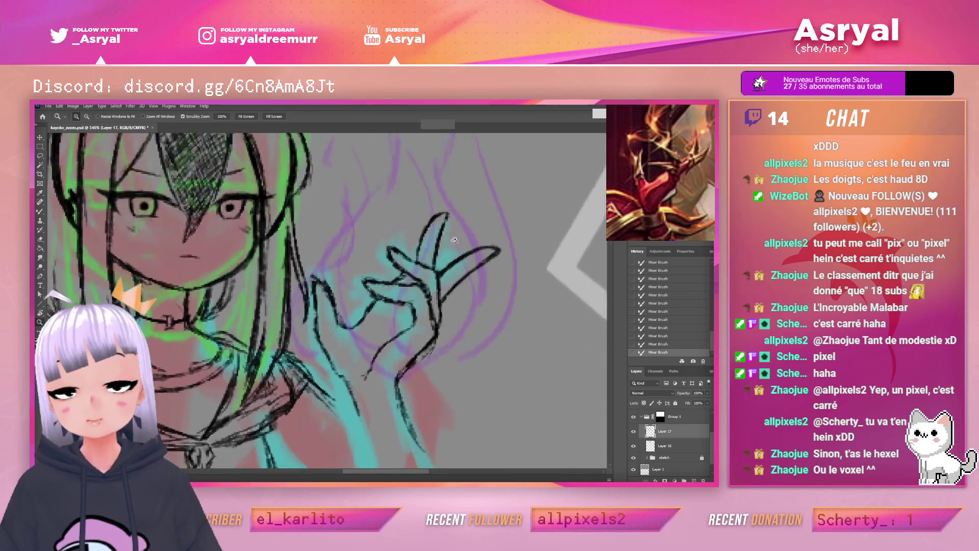
left_click_drag(454, 239, 461, 238)
key("e")
left_click_drag(378, 288, 381, 295)
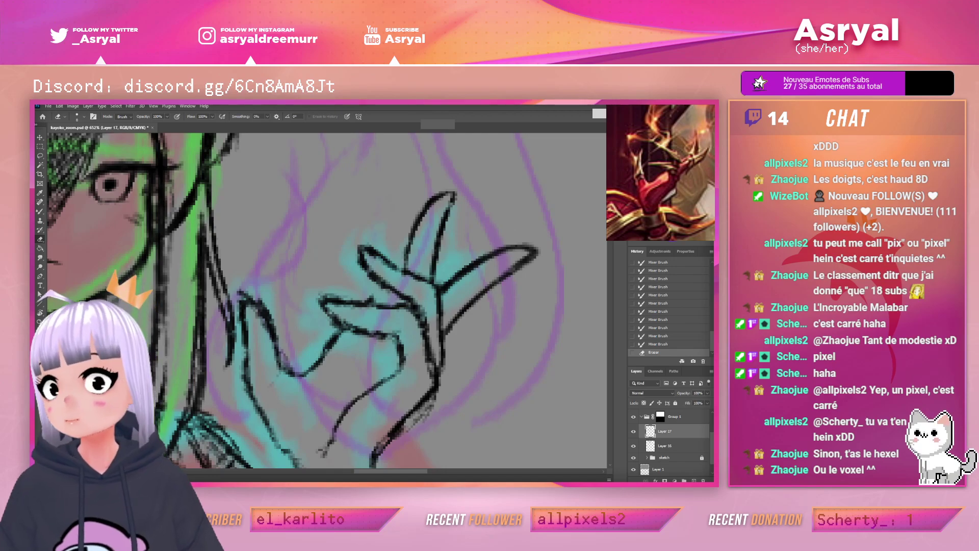
key("b")
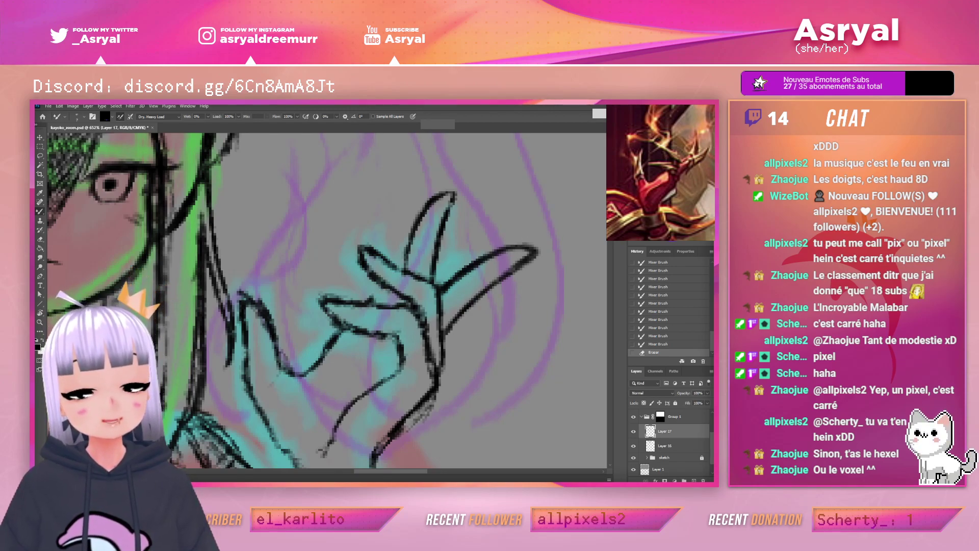
Lasso the raised finger, shift it slightly toward the face with Free Transform, and deselect it
left_click_drag(490, 270, 482, 222)
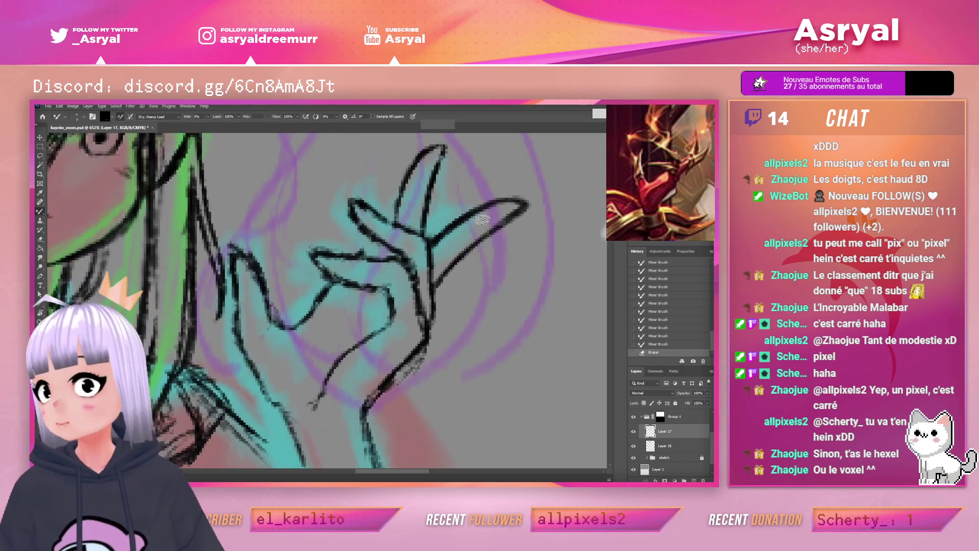
left_click_drag(481, 219, 474, 240)
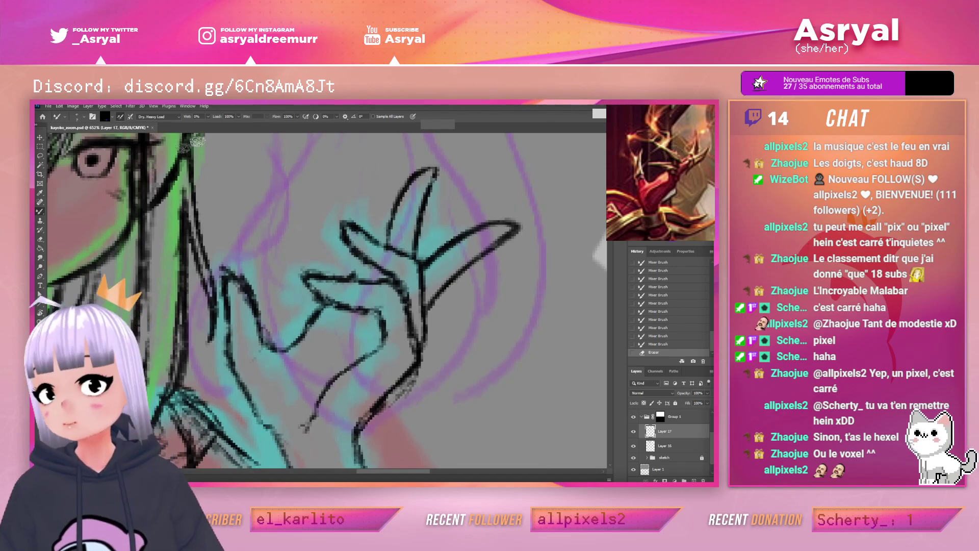
key("l")
mouse_move(422, 261)
left_mouse_down()
mouse_move(377, 231)
mouse_move(412, 146)
mouse_move(467, 182)
mouse_move(423, 255)
left_mouse_up()
key("ctrl+t")
mouse_move(428, 181)
left_mouse_down()
mouse_move(391, 163)
mouse_move(401, 180)
left_mouse_up()
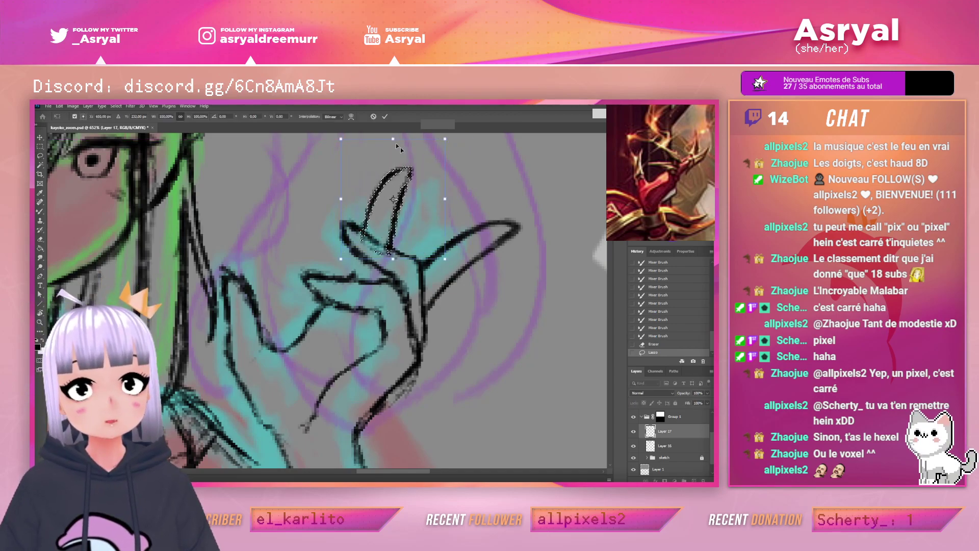
left_click(385, 117)
key("ctrl+d")
Erase the overlapping lines at the raised finger's base and redraw the upper edge of the bent finger in front
key("e")
left_click_drag(360, 242, 391, 252)
left_click_drag(406, 261, 418, 273)
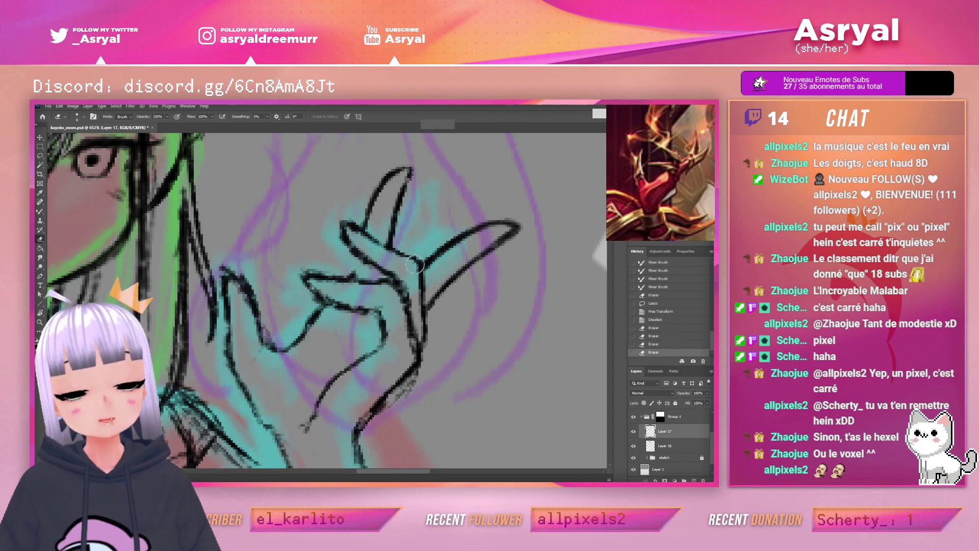
key("b")
left_click_drag(355, 228, 401, 251)
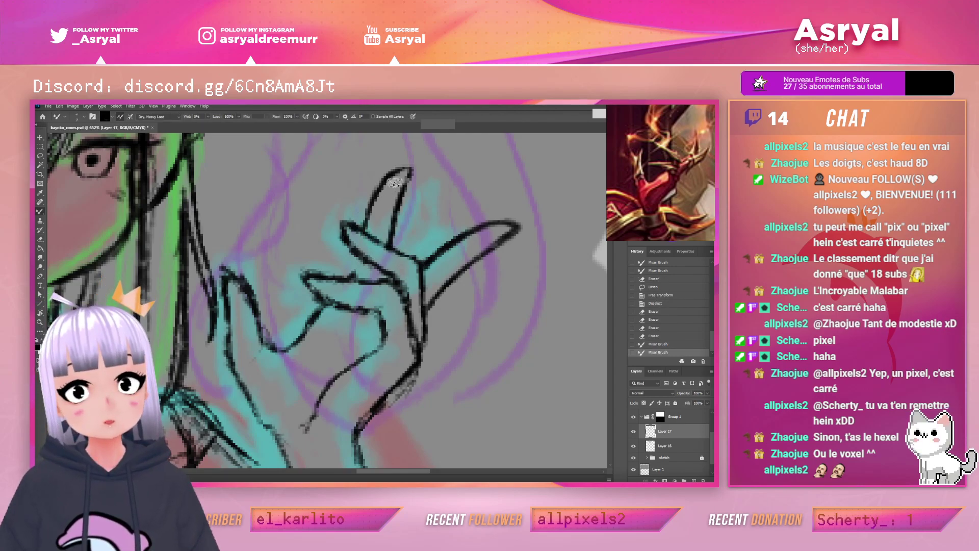
left_click_drag(356, 275, 358, 257)
mouse_move(358, 258)
left_mouse_down()
mouse_move(356, 273)
mouse_move(358, 260)
left_mouse_up()
mouse_move(359, 258)
left_mouse_down()
mouse_move(356, 268)
mouse_move(358, 254)
mouse_move(383, 276)
mouse_move(429, 239)
left_mouse_up()
Erase and redraw the upper bent finger's tip, and reinforce the raised finger's inner edge
key("z")
left_click_drag(511, 224, 537, 190)
key("b")
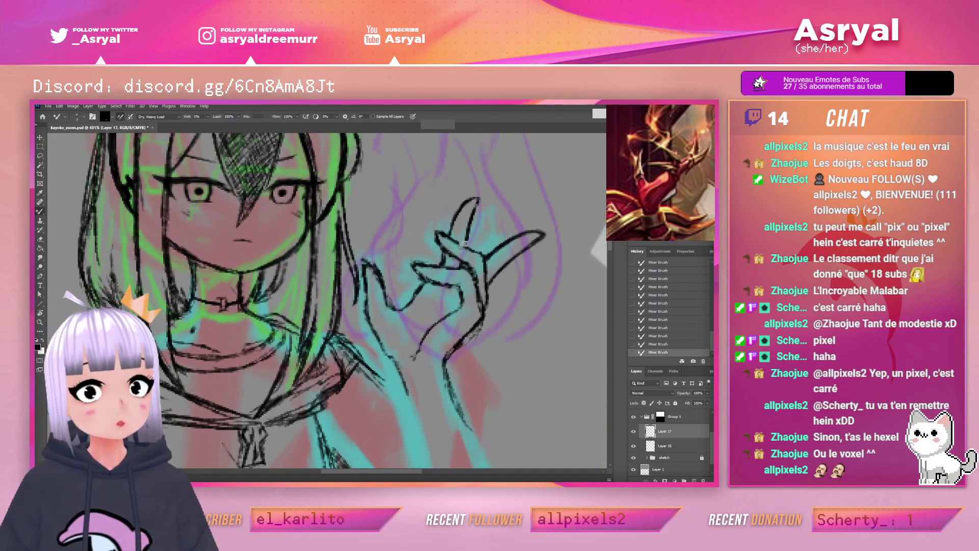
key("e")
mouse_move(443, 255)
left_mouse_down()
mouse_move(450, 268)
mouse_move(460, 241)
mouse_move(443, 265)
left_mouse_up()
key("b")
mouse_move(447, 249)
left_mouse_down()
mouse_move(442, 264)
mouse_move(451, 225)
left_mouse_up()
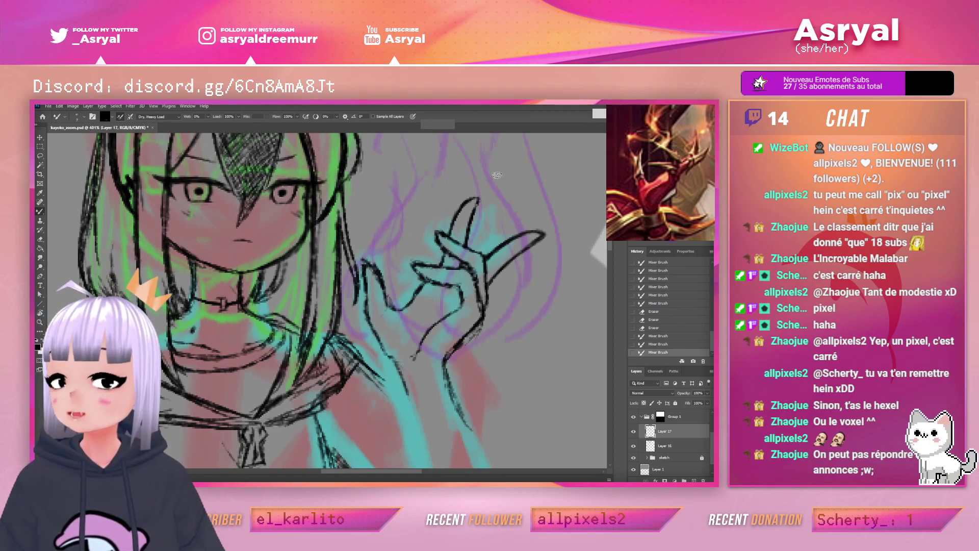
left_click_drag(476, 203, 465, 232)
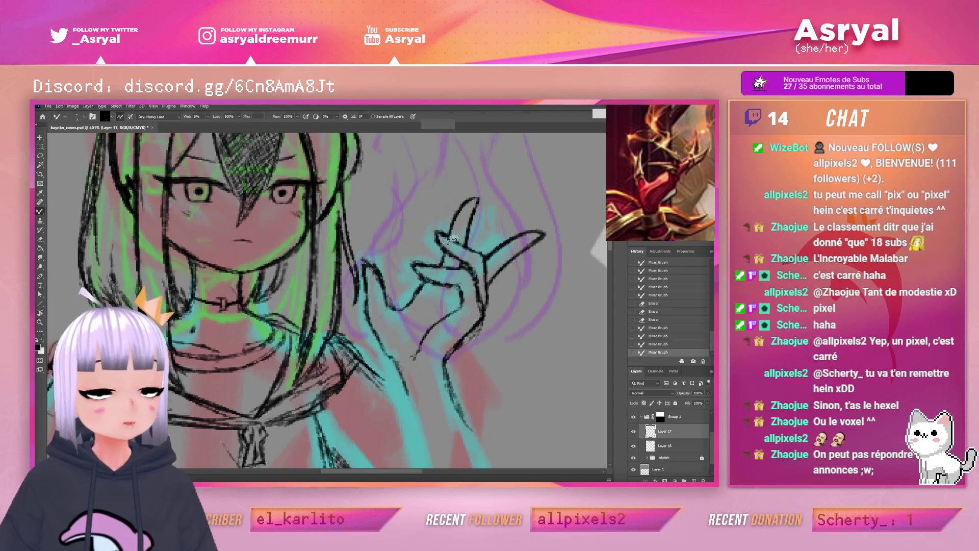
Stroke over the outer wrist contour below the raised hand
left_click_drag(532, 221, 475, 232)
key("z")
left_click_drag(566, 227, 497, 230)
left_click_drag(484, 285, 477, 256)
mouse_move(453, 298)
left_mouse_down()
mouse_move(475, 287)
mouse_move(468, 256)
left_mouse_up()
key("b")
left_click_drag(406, 262, 426, 326)
Thin and trim the raised hand's wrist lines with the eraser, and undo the last erasure
key("e")
left_click_drag(408, 288, 414, 316)
left_click_drag(403, 265, 410, 305)
left_click_drag(431, 346, 427, 332)
left_click_drag(403, 263, 406, 291)
mouse_move(407, 304)
left_mouse_down()
mouse_move(411, 321)
mouse_move(380, 290)
left_mouse_up()
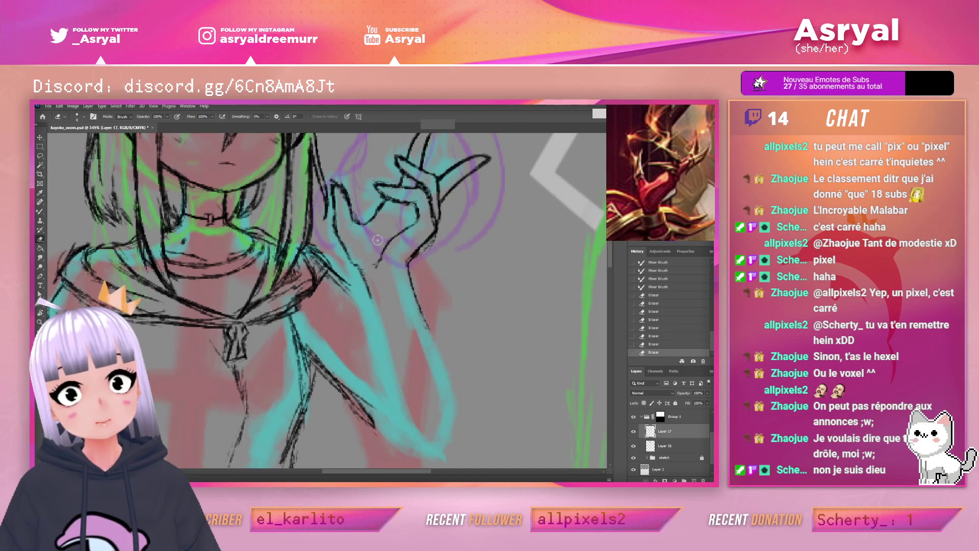
scroll(408, 245, "up", 2)
key("ctrl+z")
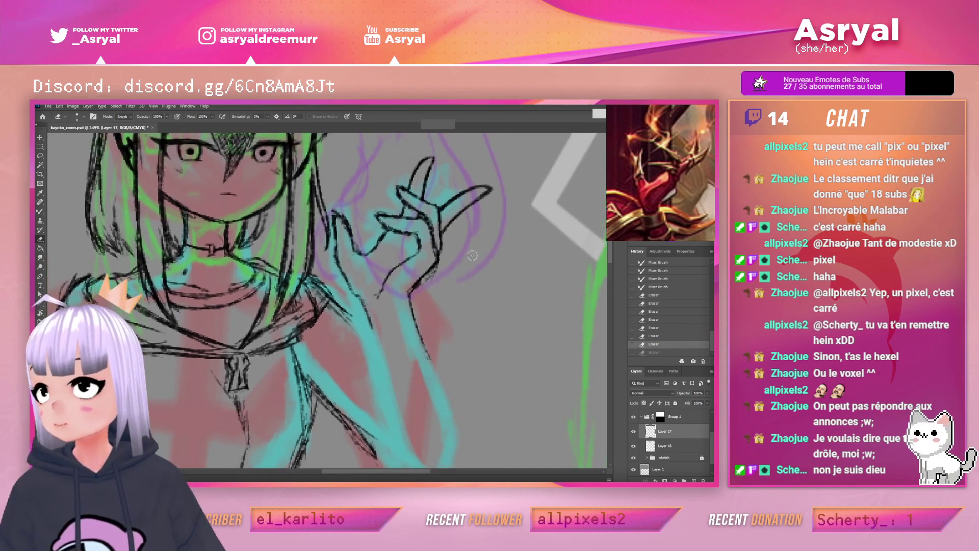
Save the document
left_click_drag(480, 241, 475, 256)
key("ctrl+s")
key("z")
key("ctrl+0")
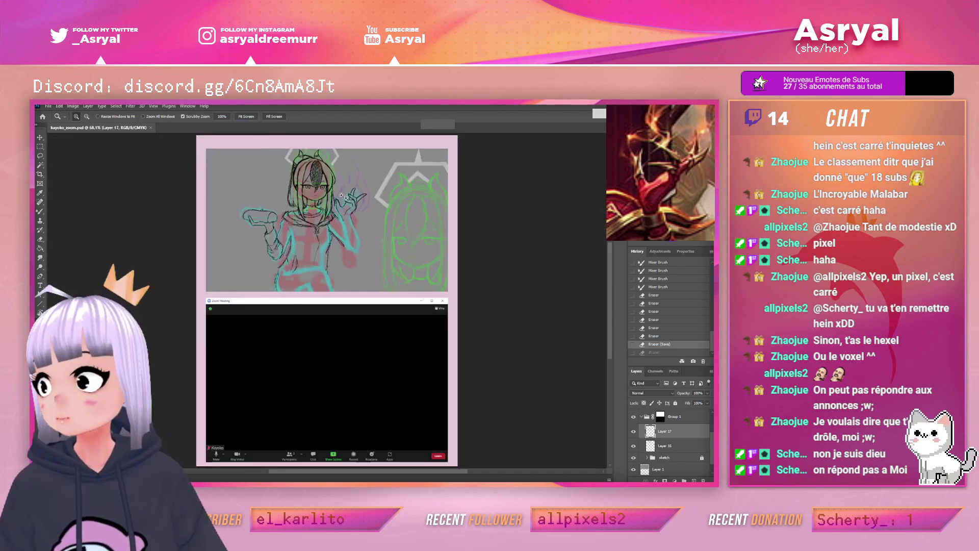
key("b")
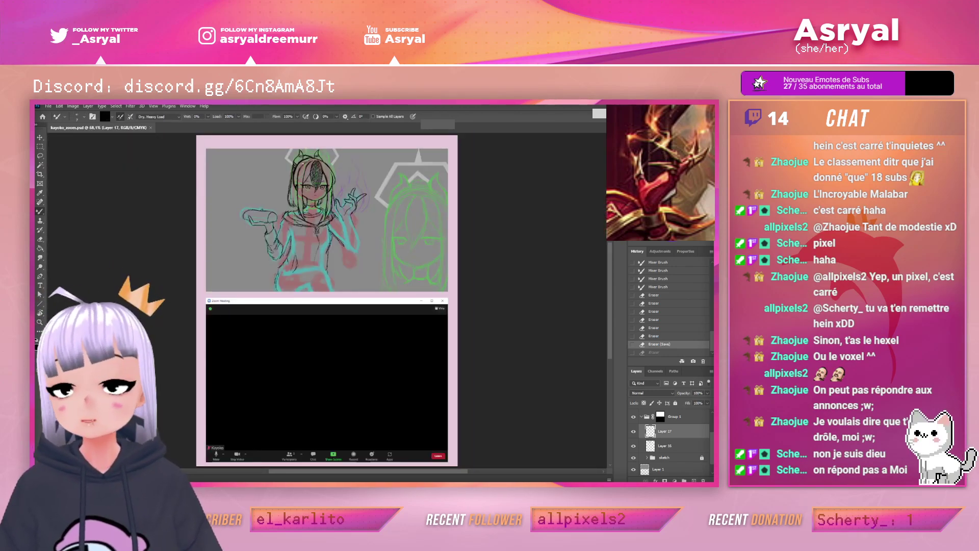
Flip the whole canvas horizontally
key("z")
mouse_move(334, 167)
left_mouse_down()
mouse_move(373, 159)
mouse_move(441, 190)
left_mouse_up()
key("space")
key("b")
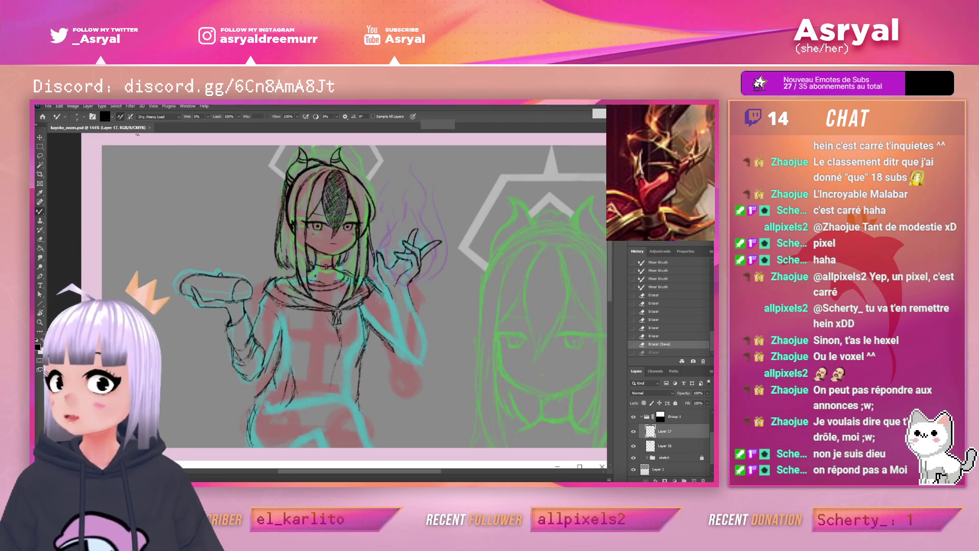
left_click(59, 106)
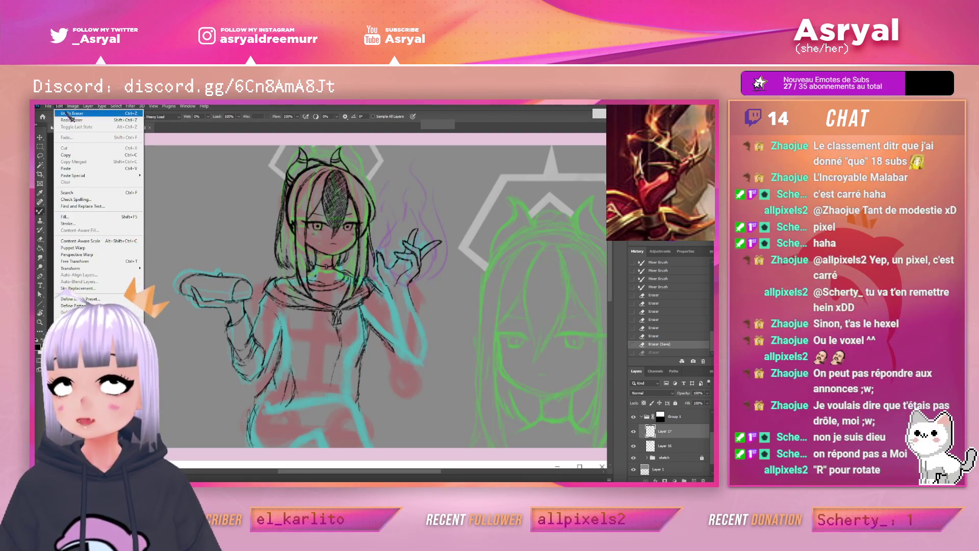
mouse_move(73, 106)
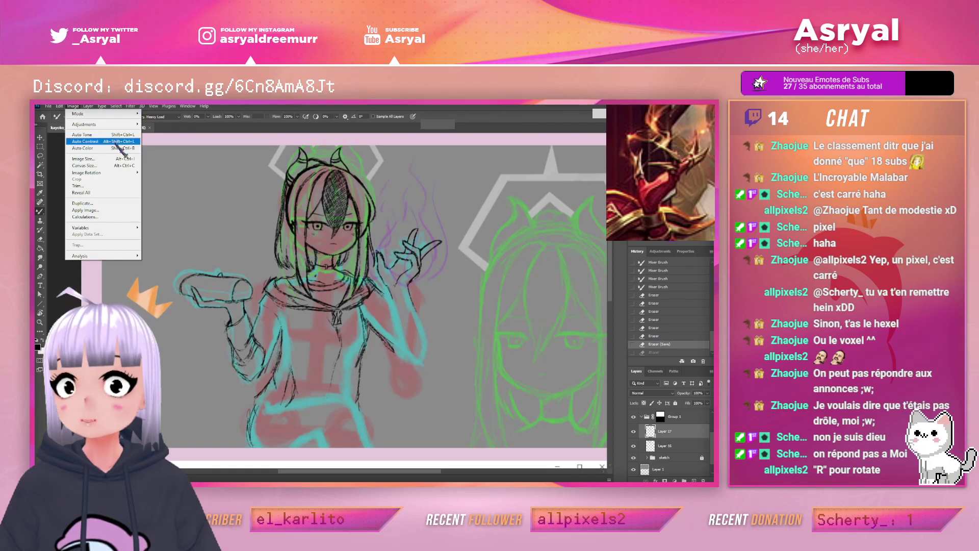
mouse_move(114, 174)
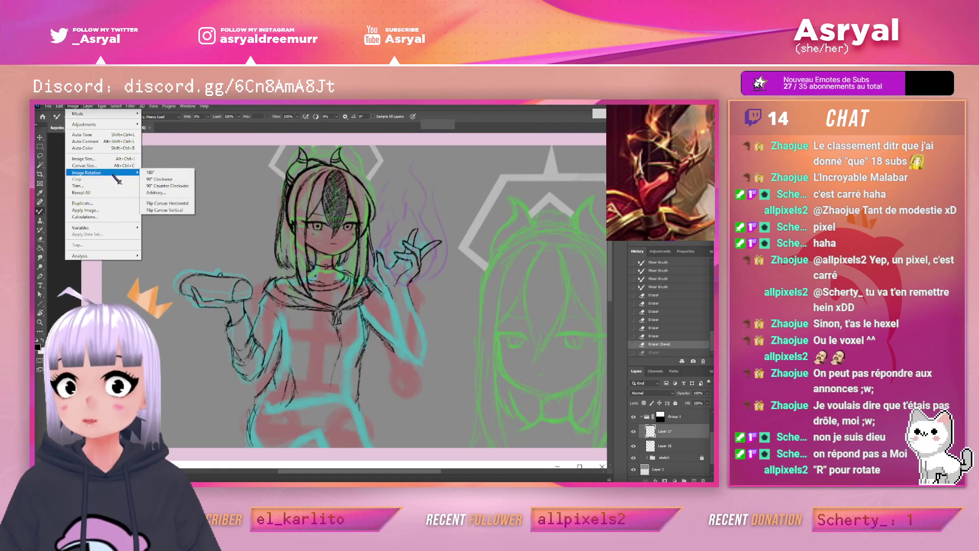
left_click(173, 204)
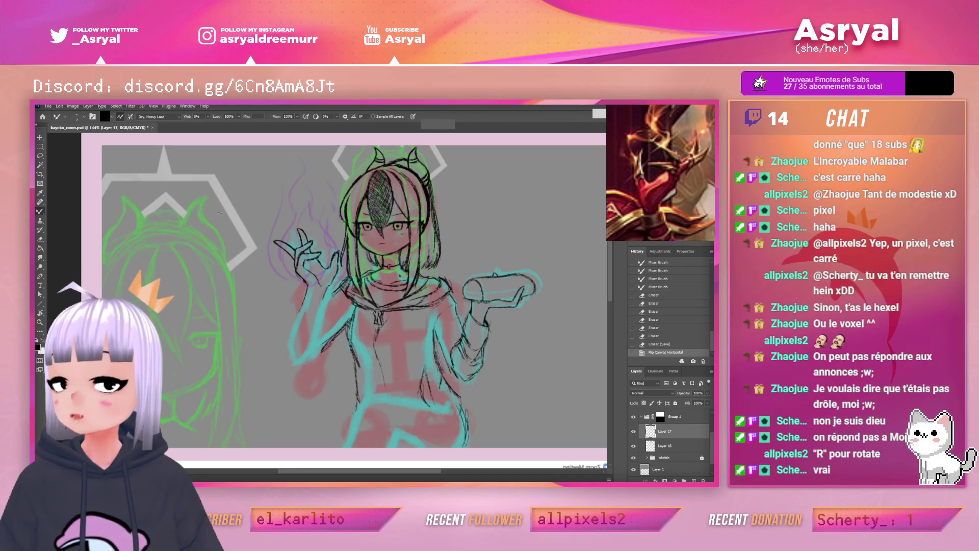
key("r")
left_click_drag(215, 213, 320, 405)
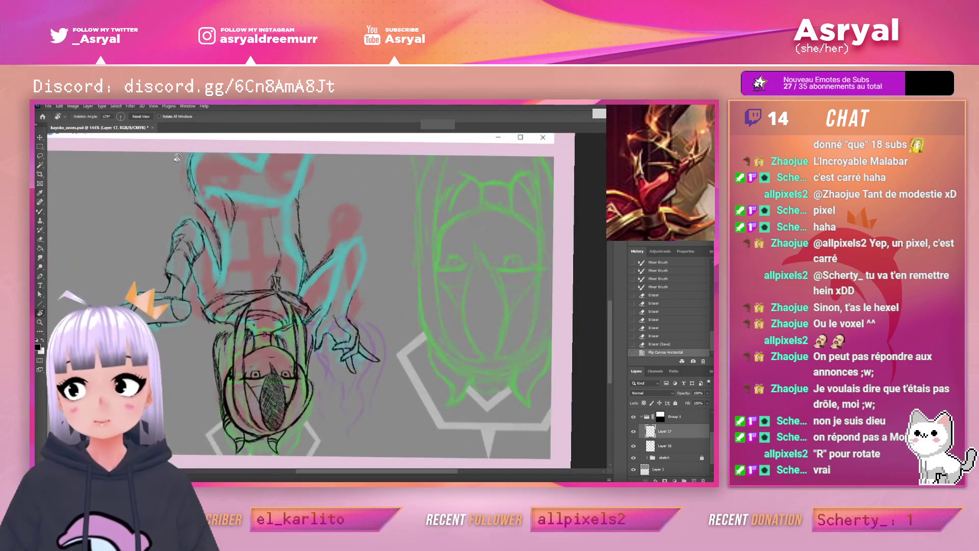
left_click(146, 117)
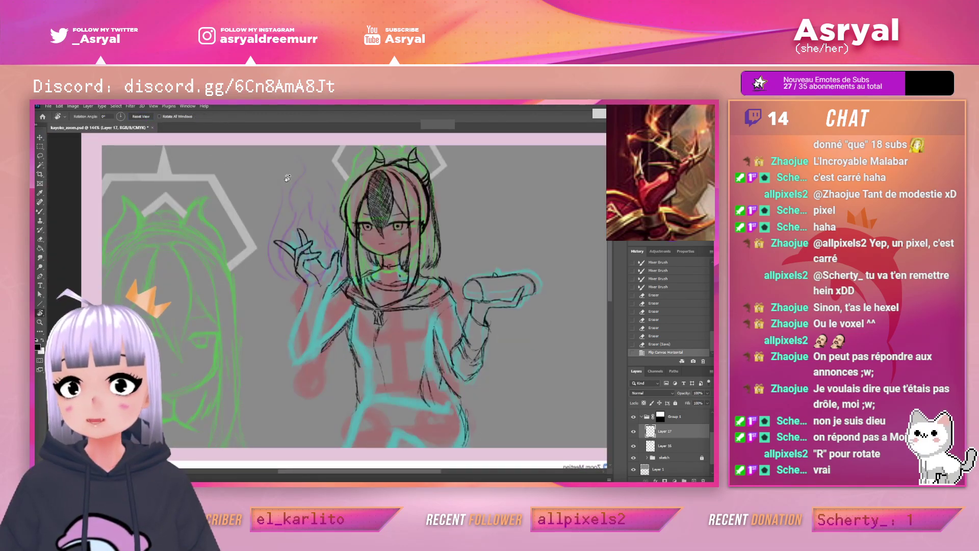
left_click(64, 117)
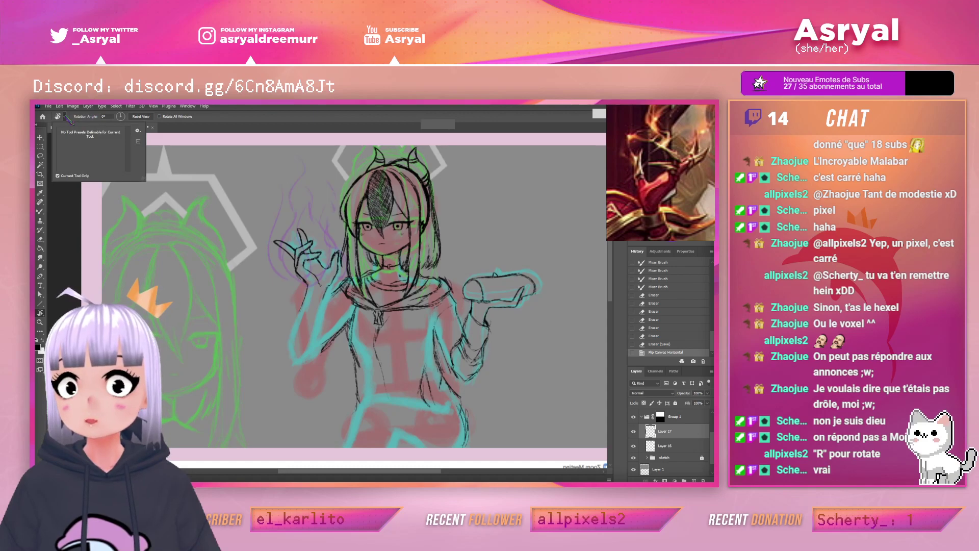
left_click(65, 117)
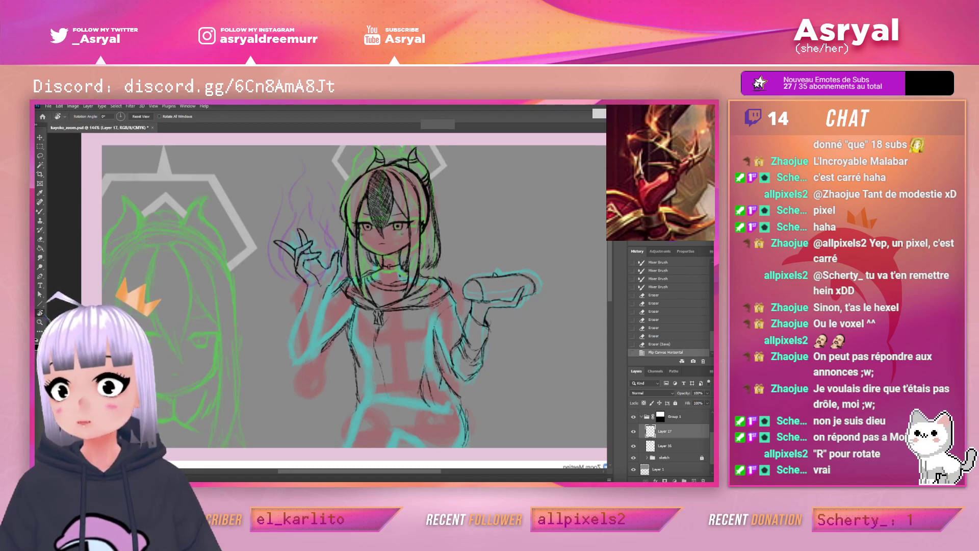
key("b")
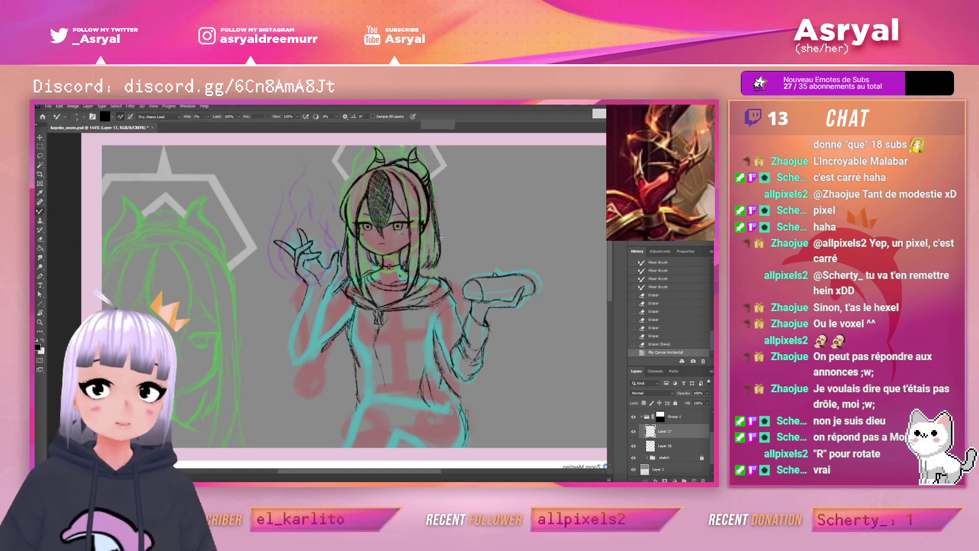
Revert the horizontal canvas flip and stroke over the finger lines of the raised hand with the brush
left_click(676, 345)
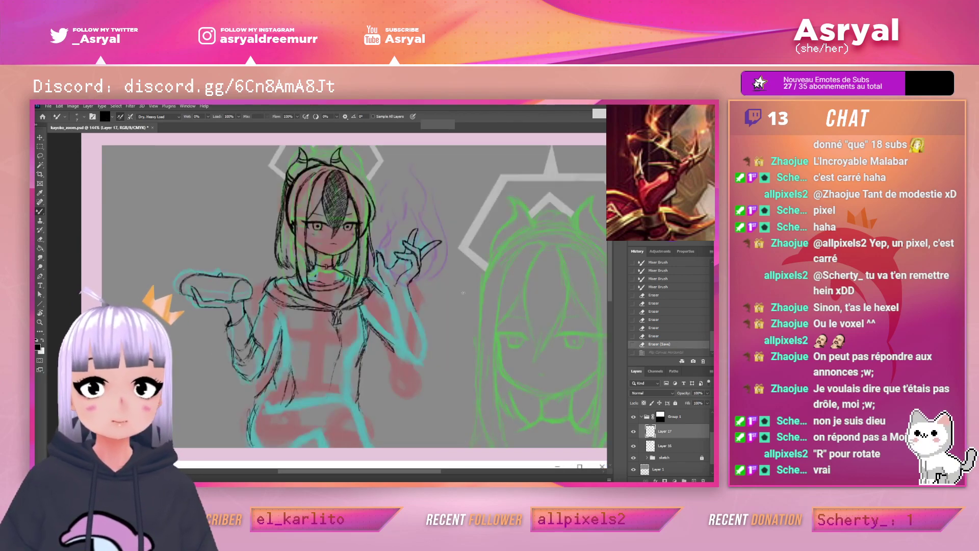
left_click_drag(484, 242, 501, 230)
key("z")
mouse_move(436, 246)
left_mouse_down()
mouse_move(469, 217)
mouse_move(407, 229)
left_mouse_up()
key("b")
mouse_move(412, 219)
left_mouse_down()
mouse_move(400, 234)
mouse_move(434, 212)
left_mouse_up()
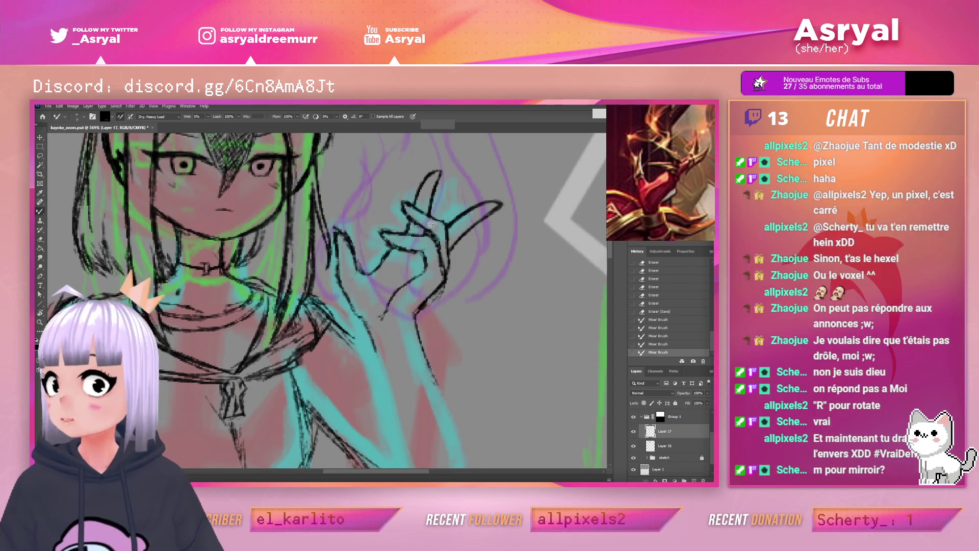
key("m")
mouse_move(462, 225)
left_mouse_down()
mouse_move(503, 261)
mouse_move(477, 259)
mouse_move(507, 239)
left_mouse_up()
left_click(504, 257)
Add another brush stroke to the raised hand's line art, undo and redo it to compare, and save the document
key("z")
key("b")
left_click_drag(422, 249, 443, 260)
key("ctrl+z")
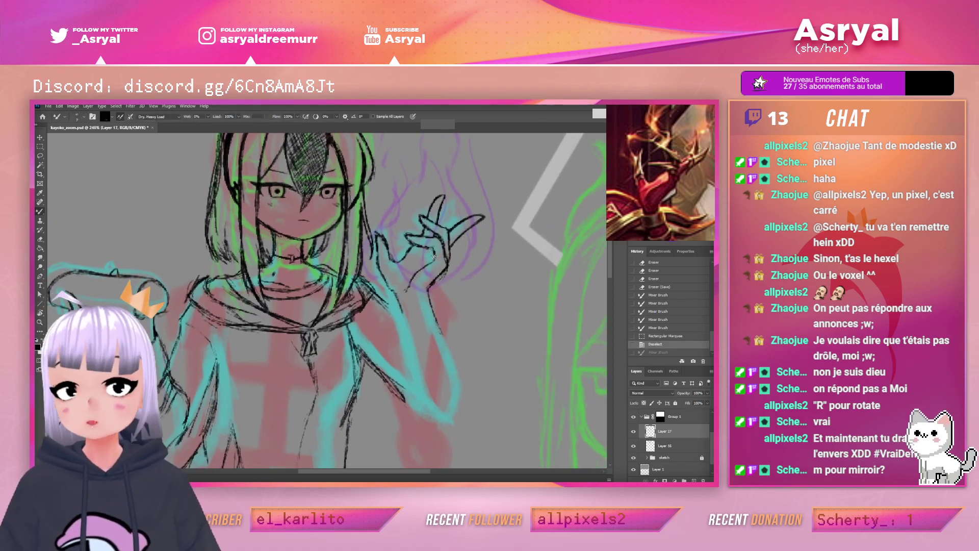
key("ctrl+shift+z")
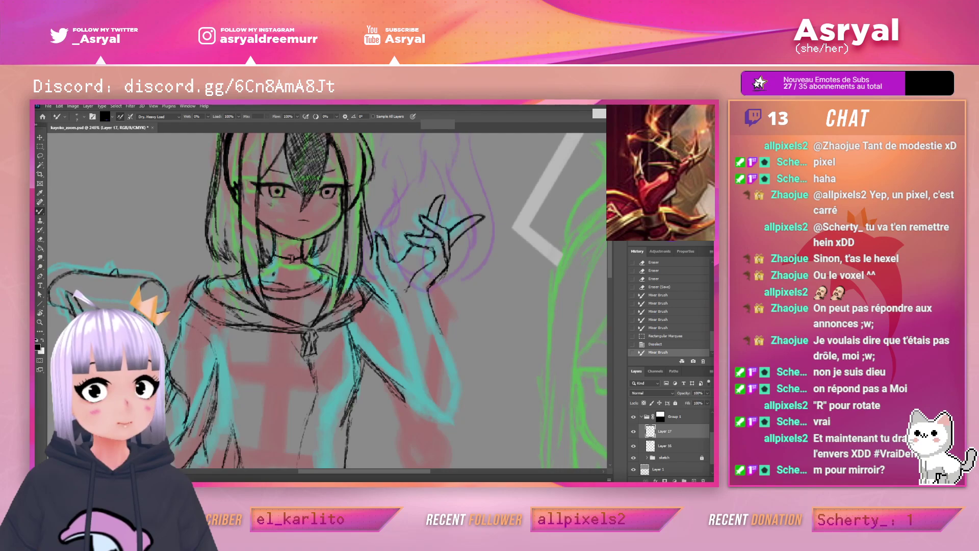
key("z")
mouse_move(527, 225)
left_mouse_down()
mouse_move(507, 234)
mouse_move(524, 240)
mouse_move(513, 248)
left_mouse_up()
key("ctrl+s")
Look through the reference images and bring the full-body artwork of the character in the black hoodie into view
scroll(529, 226, "down", 1)
scroll(531, 232, "left", 1)
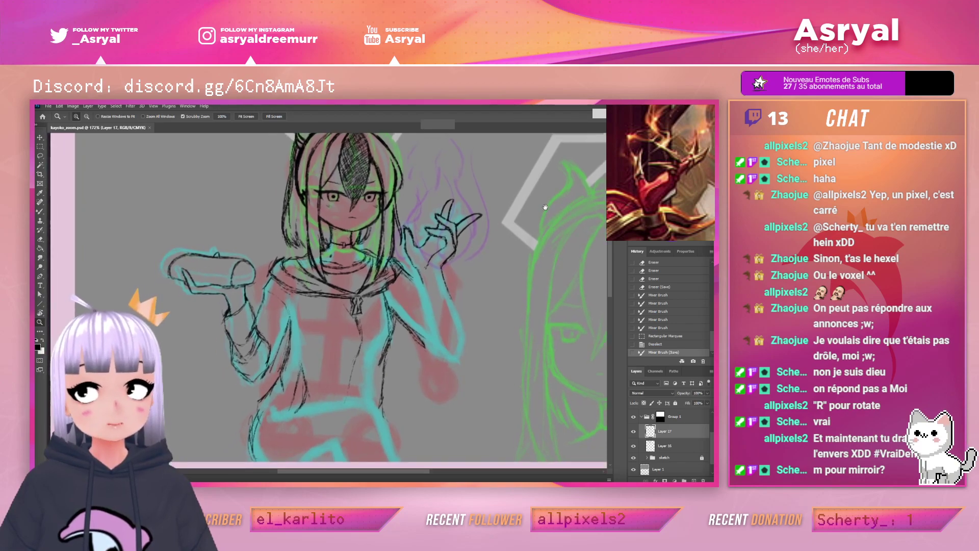
key("b")
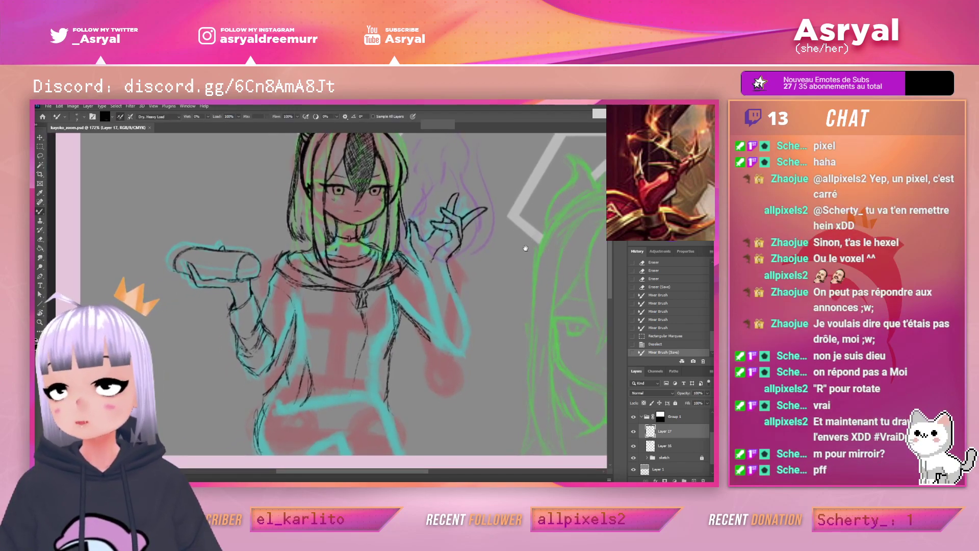
scroll(522, 244, "down", 1)
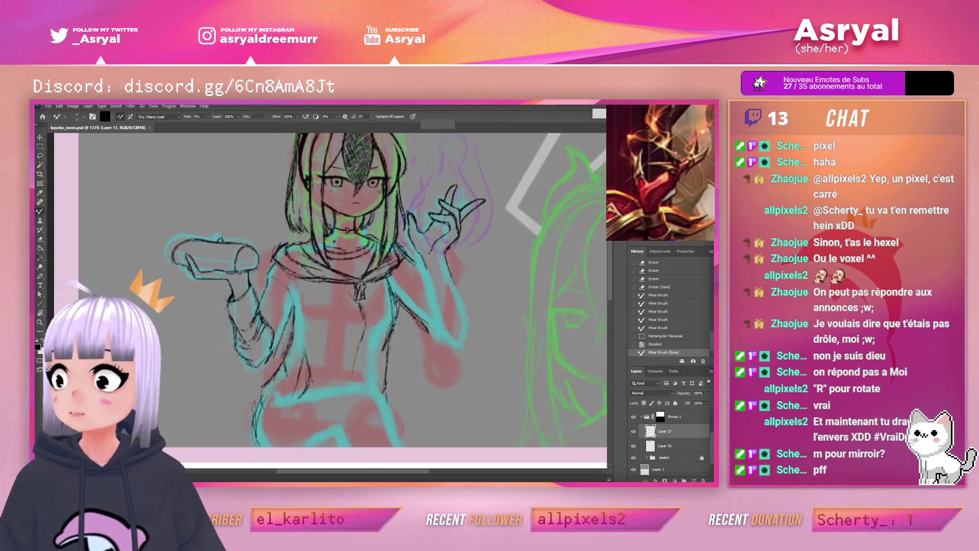
scroll(661, 173, "down", 8)
left_click_drag(658, 170, 670, 177)
scroll(661, 172, "down", 2)
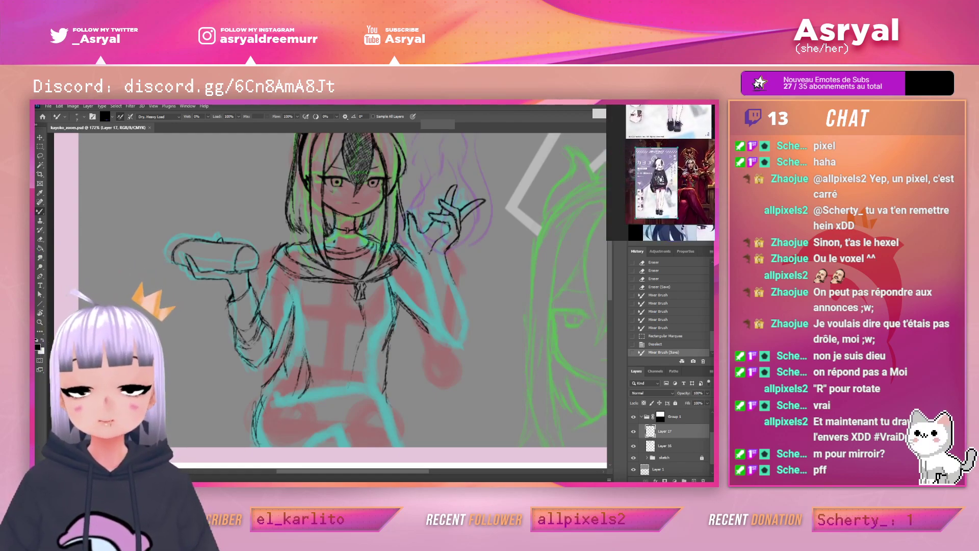
scroll(692, 200, "up", 6)
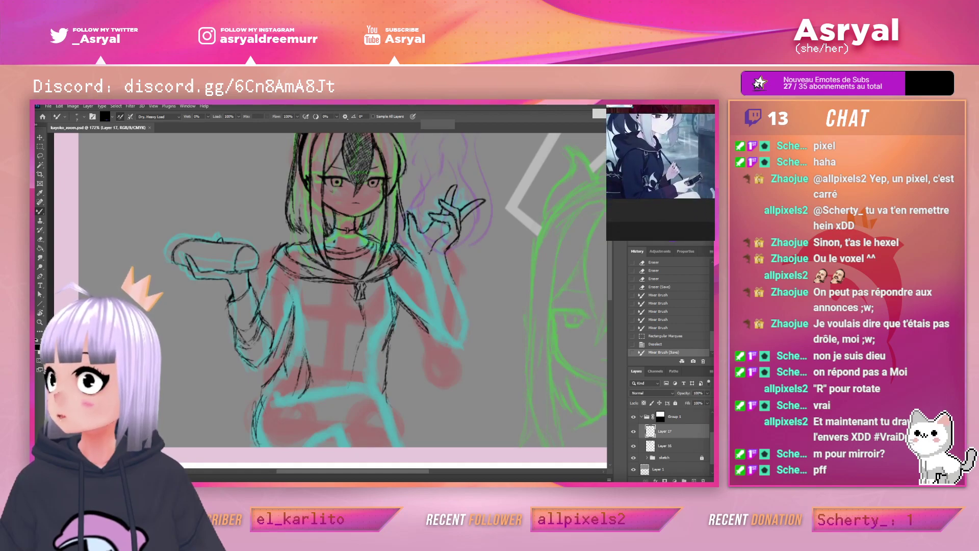
scroll(692, 200, "up", 2)
scroll(645, 195, "down", 2)
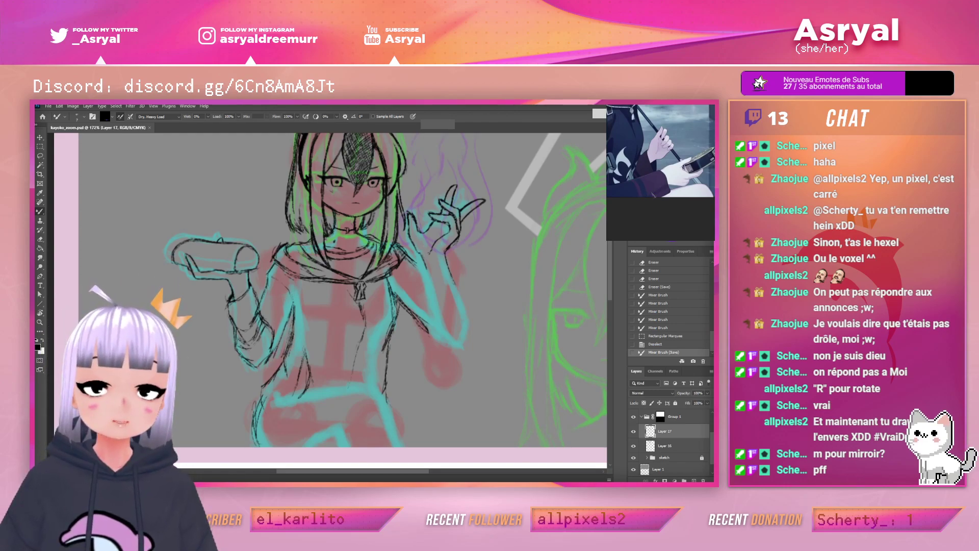
scroll(660, 173, "down", 6)
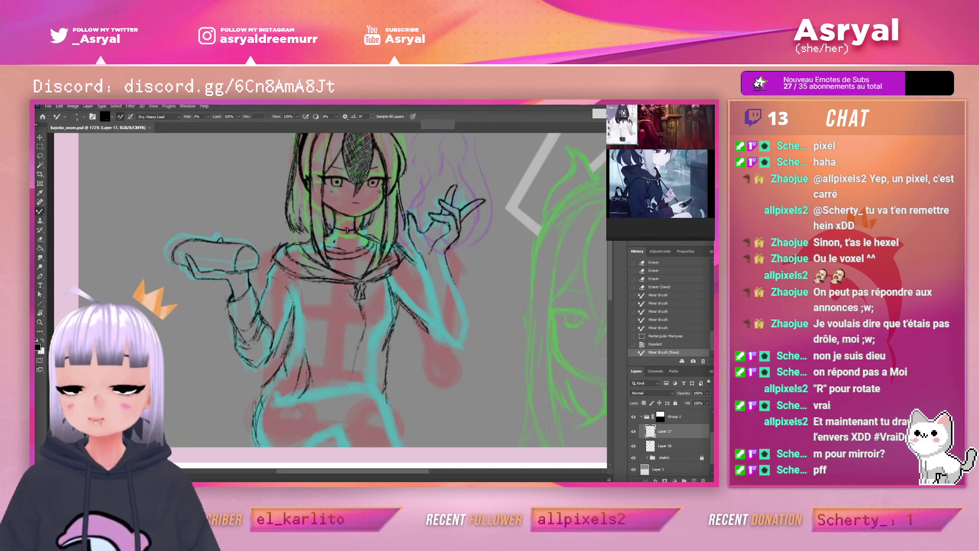
scroll(637, 161, "up", 7)
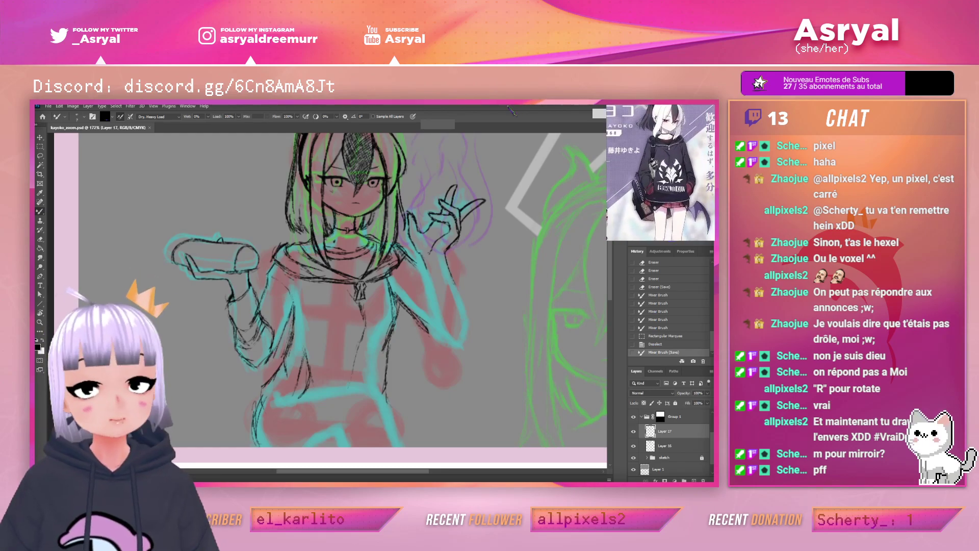
Sketch the inner forearm contour of the raised arm with black brush strokes down from the wrist
left_click_drag(502, 223, 448, 210)
key("z")
left_click_drag(391, 239, 414, 226)
key("b")
left_click_drag(322, 213, 353, 267)
left_click_drag(484, 264, 512, 254)
left_click_drag(379, 256, 435, 297)
left_click_drag(412, 234, 417, 254)
left_click_drag(423, 190, 419, 200)
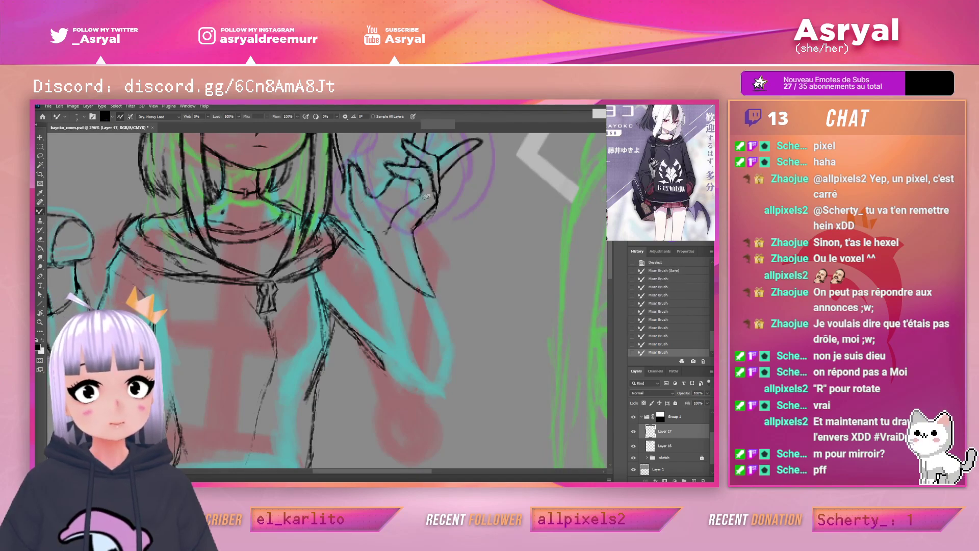
Lasso the raised hand together with its wrist and forearm lines
scroll(561, 183, "up", 3)
key("l")
left_click_drag(458, 277, 496, 204)
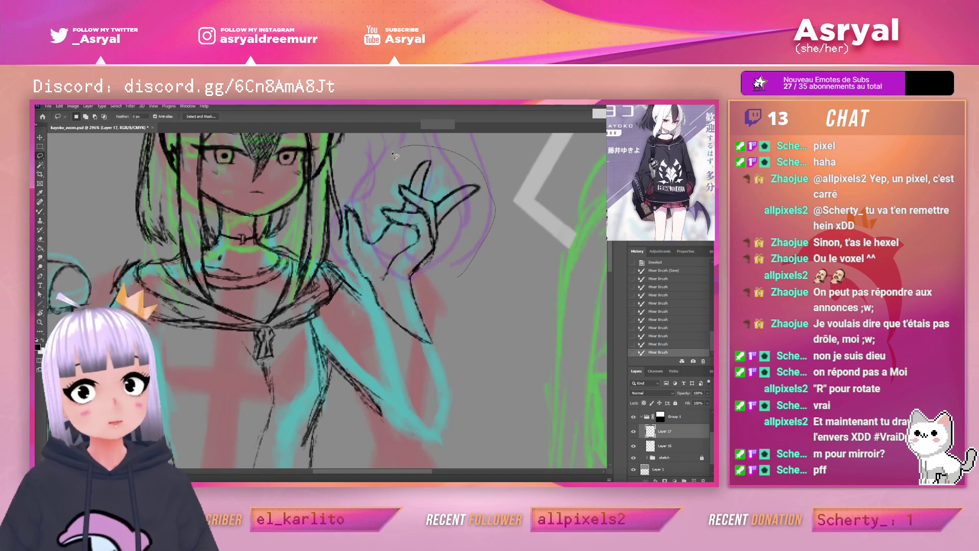
left_click_drag(357, 280, 382, 313)
mouse_move(459, 309)
left_mouse_down()
mouse_move(474, 367)
mouse_move(408, 305)
left_mouse_up()
Try to shrink the selected hand slightly with Free Transform, and undo the transform while restoring the selection
key("ctrl+t")
left_click_drag(495, 265, 478, 267)
key("Return")
key("ctrl+d")
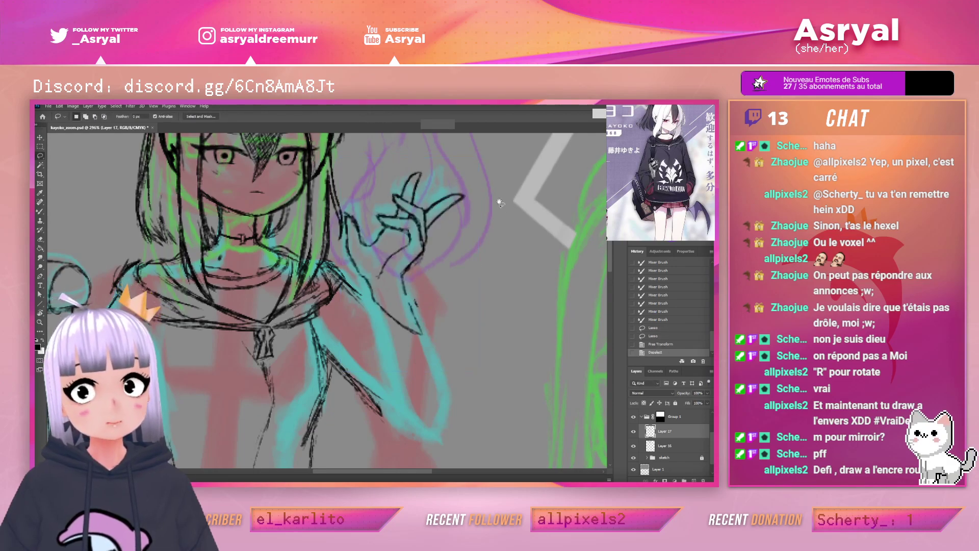
left_click_drag(504, 205, 485, 218)
key("ctrl+z")
key("ctrl+z")
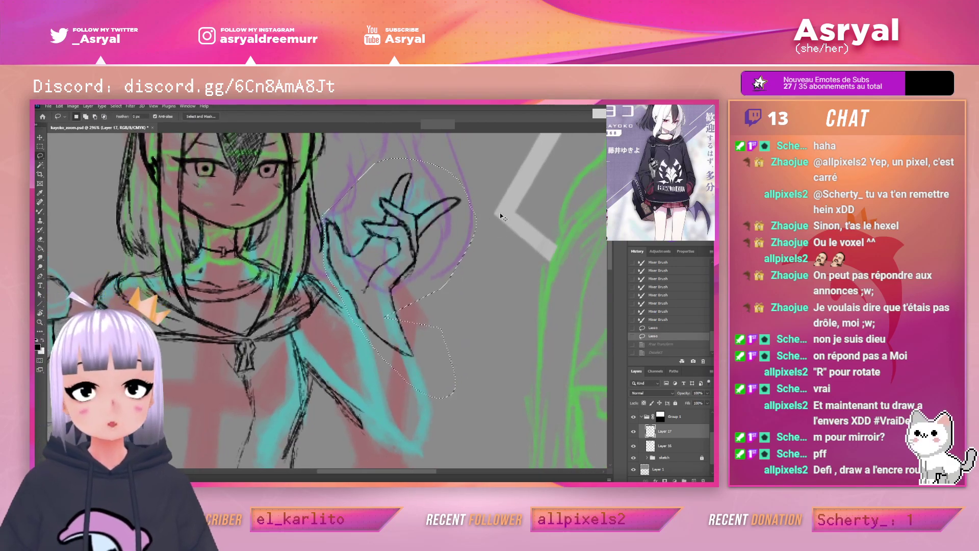
Extend the selection around the wrist, scale the hand down slightly with Nearest Neighbor interpolation, and clear the selection
mouse_move(420, 272)
left_mouse_down()
mouse_move(418, 350)
mouse_move(390, 309)
left_mouse_up()
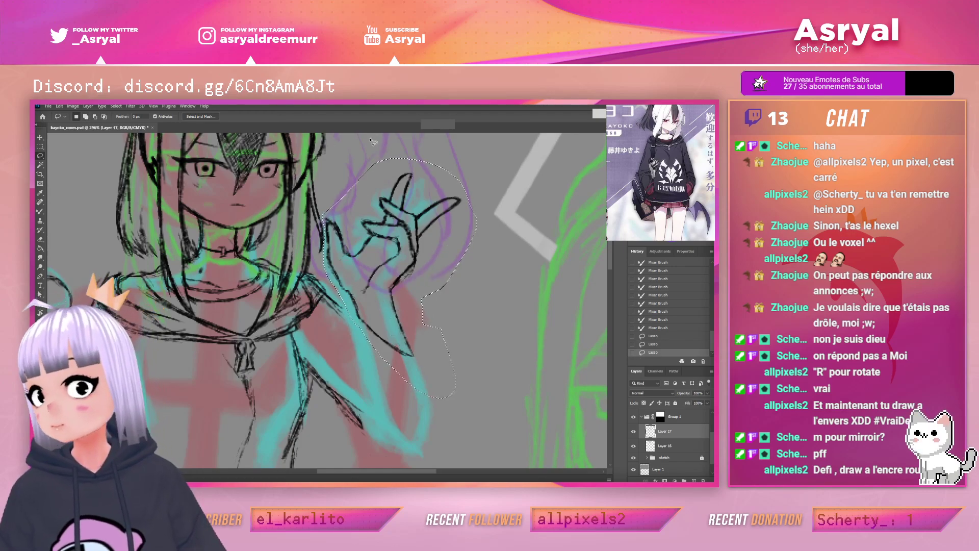
key("ctrl+t")
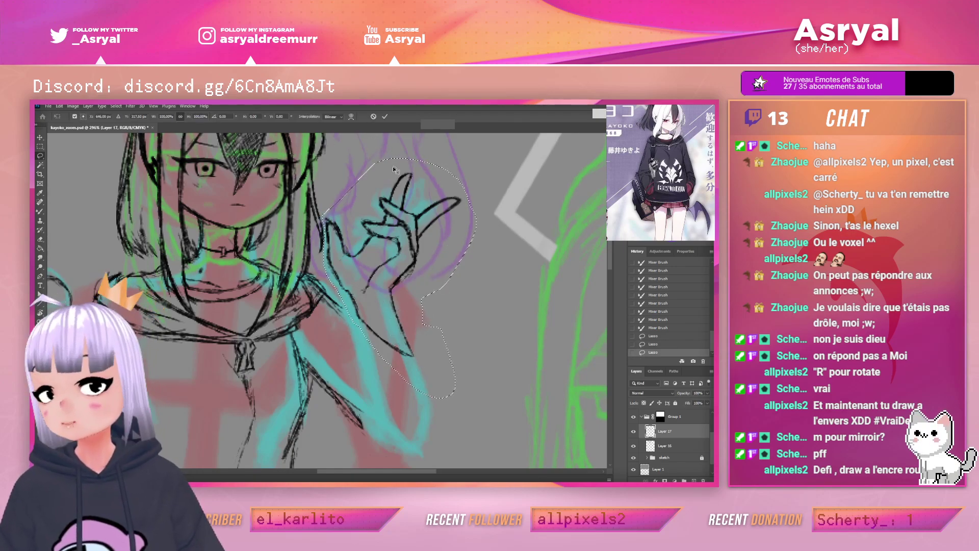
left_click(333, 117)
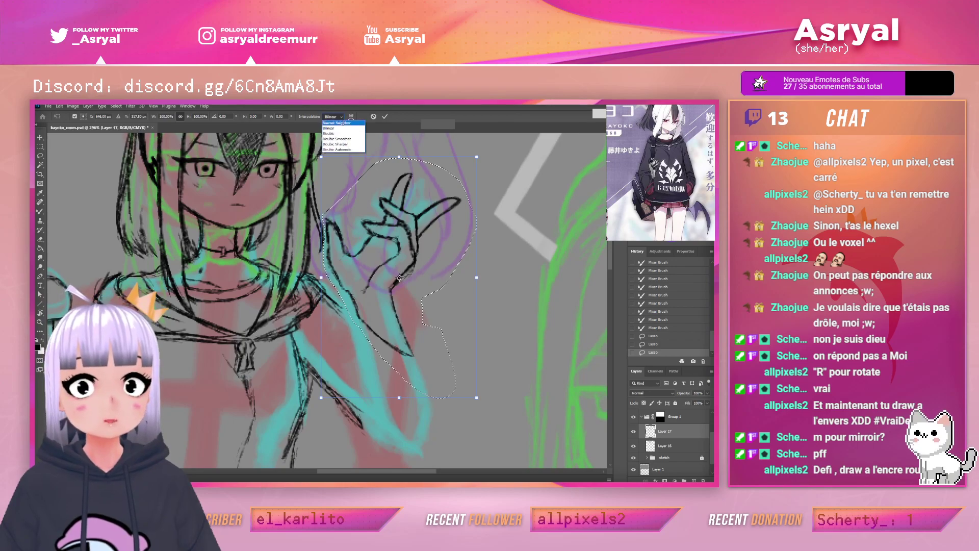
left_click(338, 123)
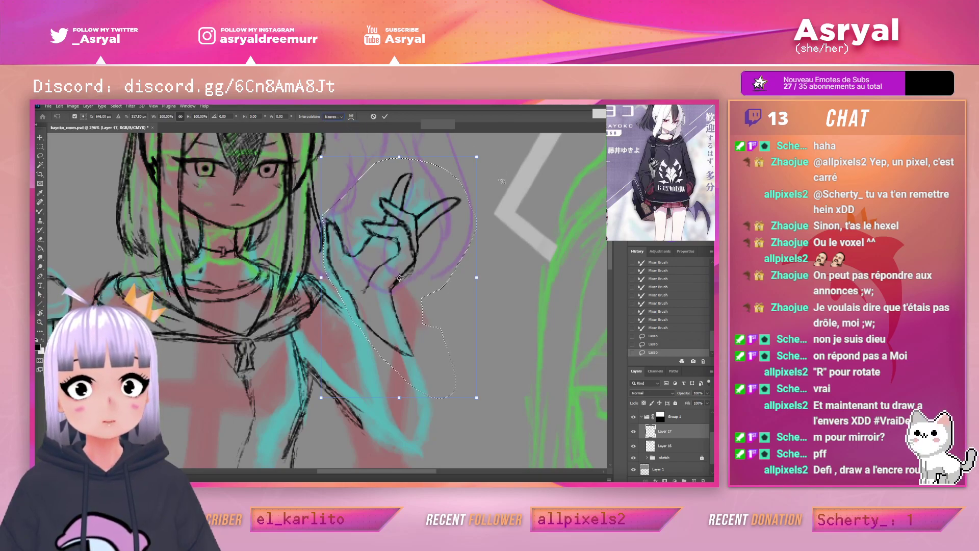
left_click_drag(476, 157, 450, 183)
key("Return")
key("ctrl+d")
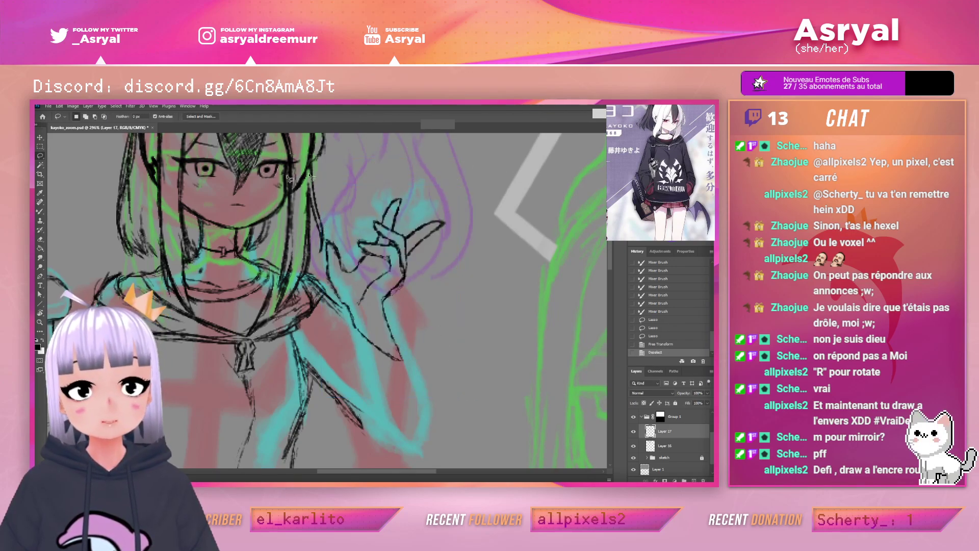
Lasso the raised hand and forearm again and try shifting them up and rotating them slightly with Bilinear interpolation
mouse_move(433, 292)
left_mouse_down()
mouse_move(475, 224)
mouse_move(367, 176)
mouse_move(326, 260)
mouse_move(331, 290)
mouse_move(372, 365)
mouse_move(423, 391)
mouse_move(456, 347)
mouse_move(436, 293)
left_mouse_up()
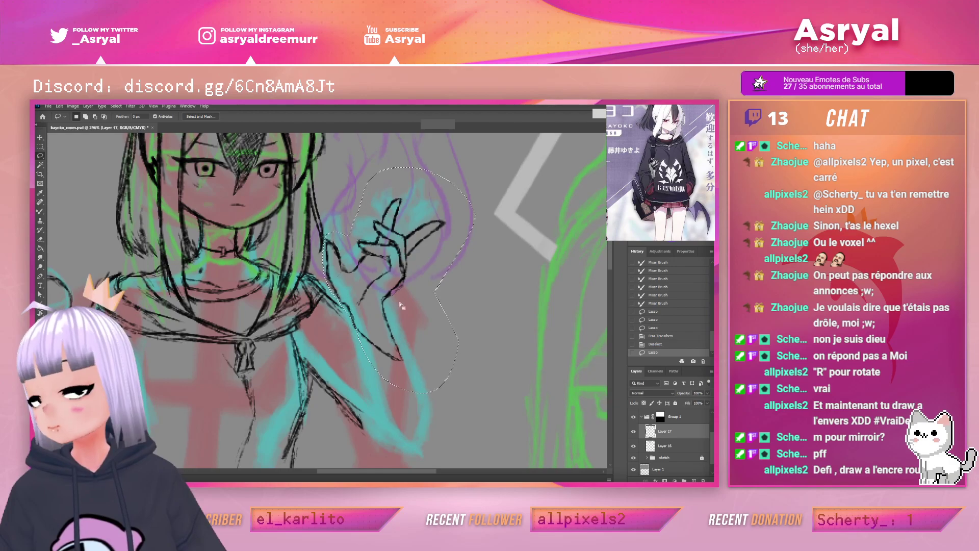
mouse_move(349, 327)
left_mouse_down()
mouse_move(358, 363)
mouse_move(371, 352)
left_mouse_up()
key("ctrl+t")
left_click_drag(418, 233, 416, 218)
left_click(334, 116)
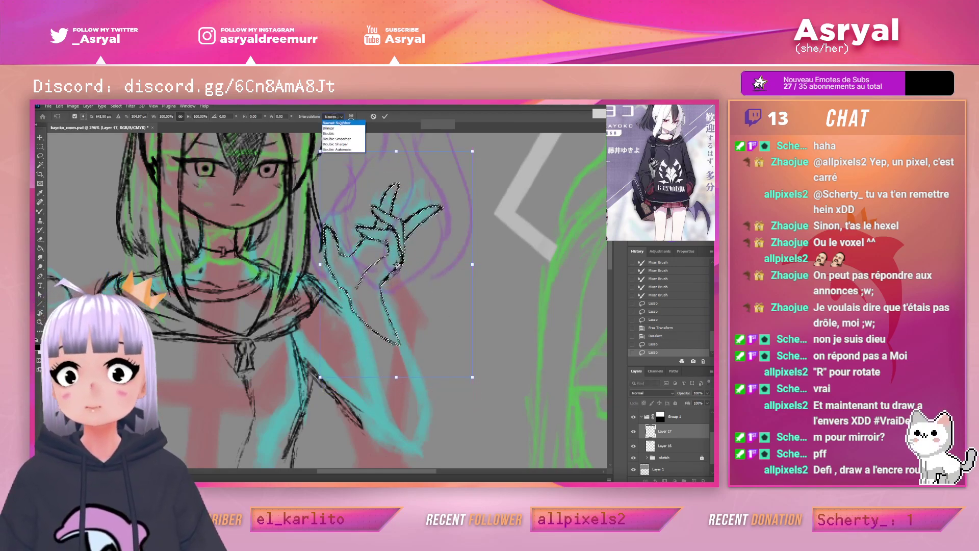
left_click(337, 128)
left_click_drag(436, 194, 438, 187)
left_click_drag(480, 143, 494, 151)
key("Return")
key("ctrl+d")
Undo the last deselection and the shift and rotation of the raised hand
left_click_drag(467, 226, 487, 204)
key("ctrl+z")
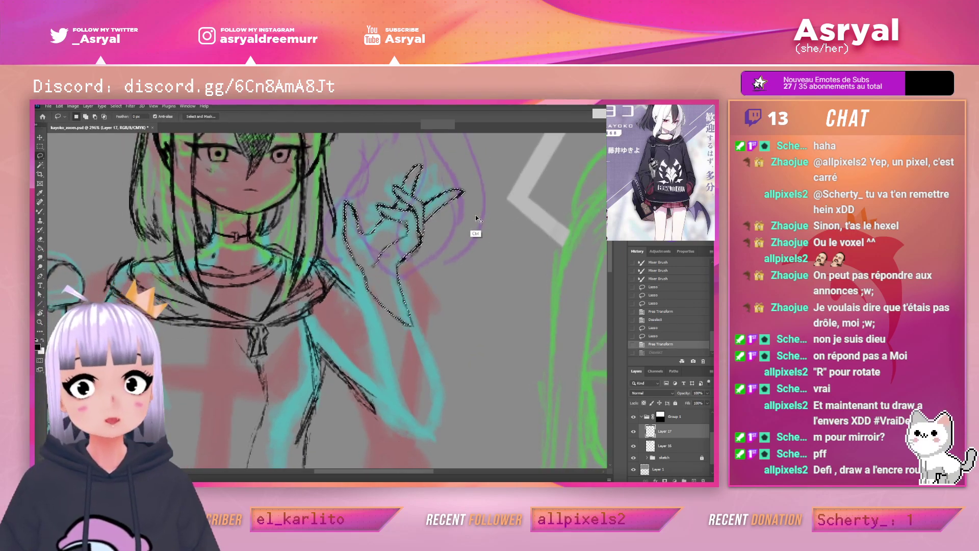
key("ctrl+z")
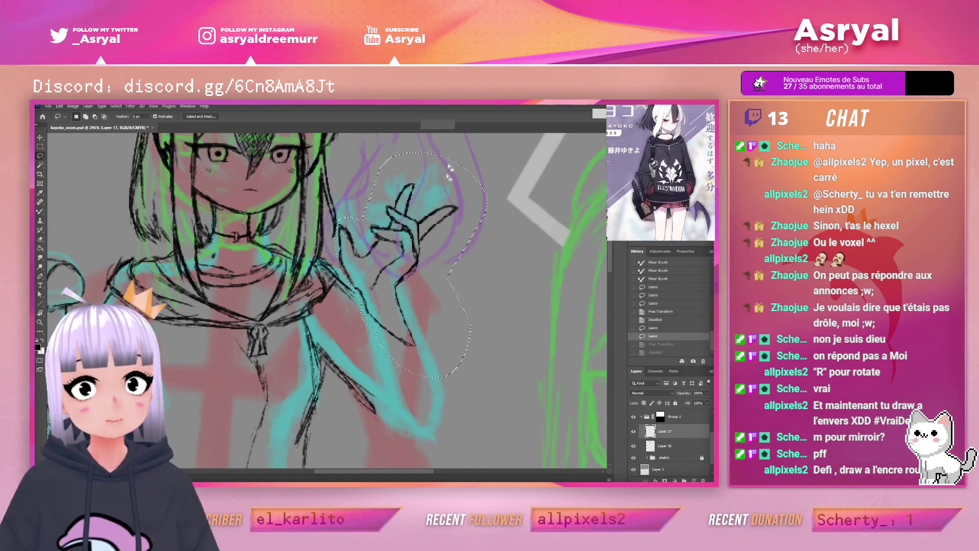
Rotate the selected hand slightly clockwise with Free Transform and apply it with Bilinear interpolation
key("ctrl+t")
left_click(334, 117)
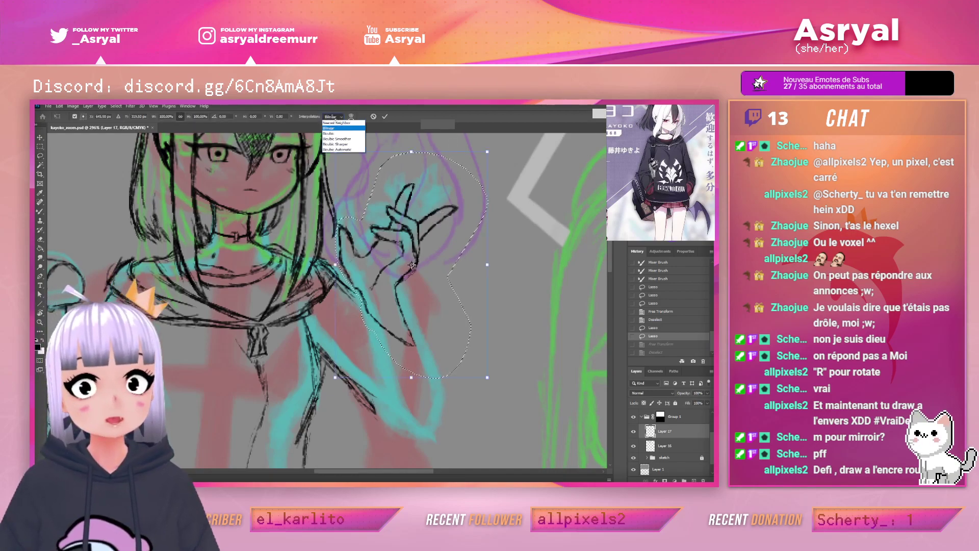
left_click(336, 121)
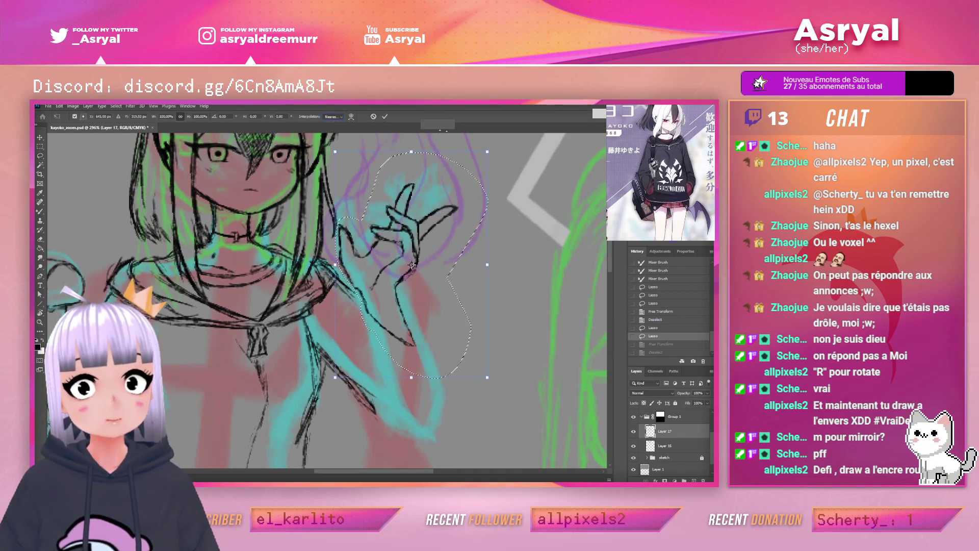
left_click_drag(490, 145, 498, 152)
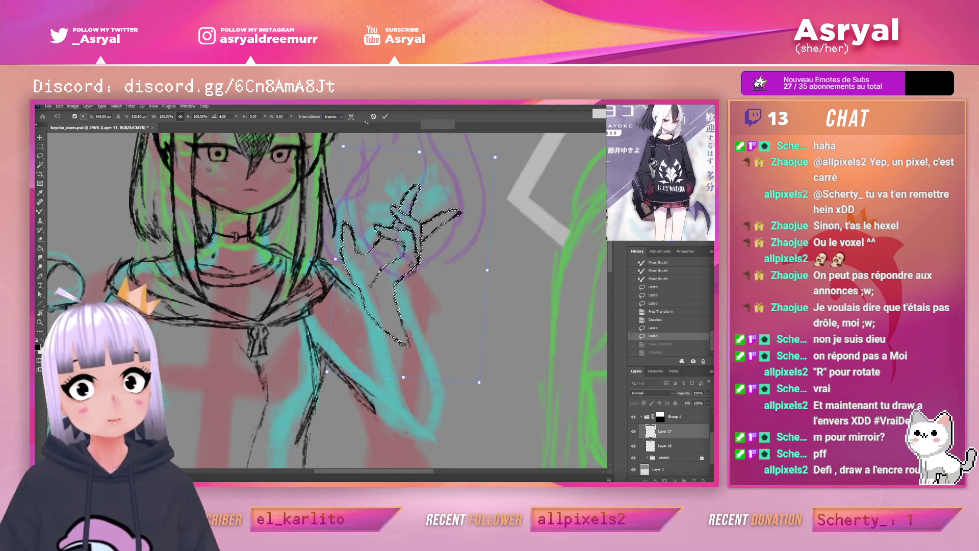
left_click(334, 116)
left_click(337, 127)
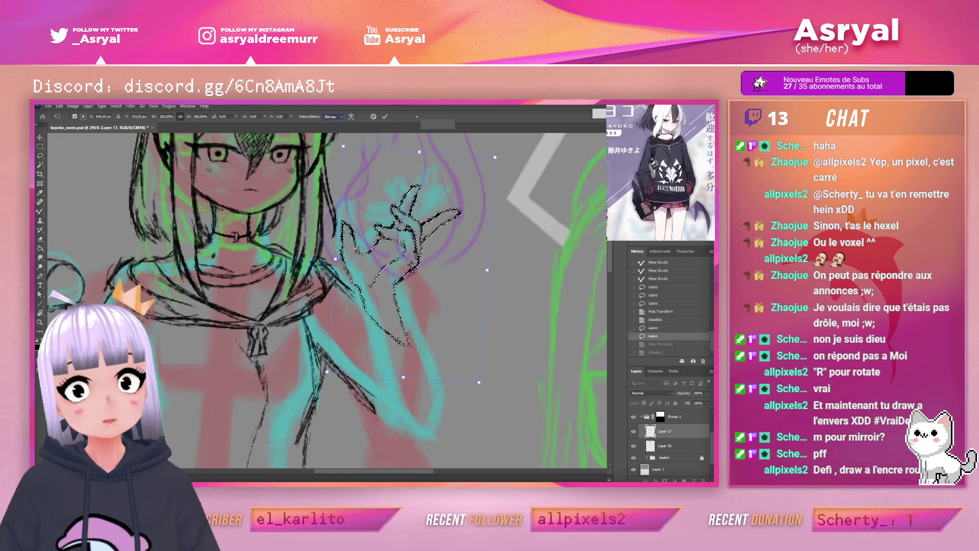
left_click(386, 117)
scroll(398, 178, "up", 1)
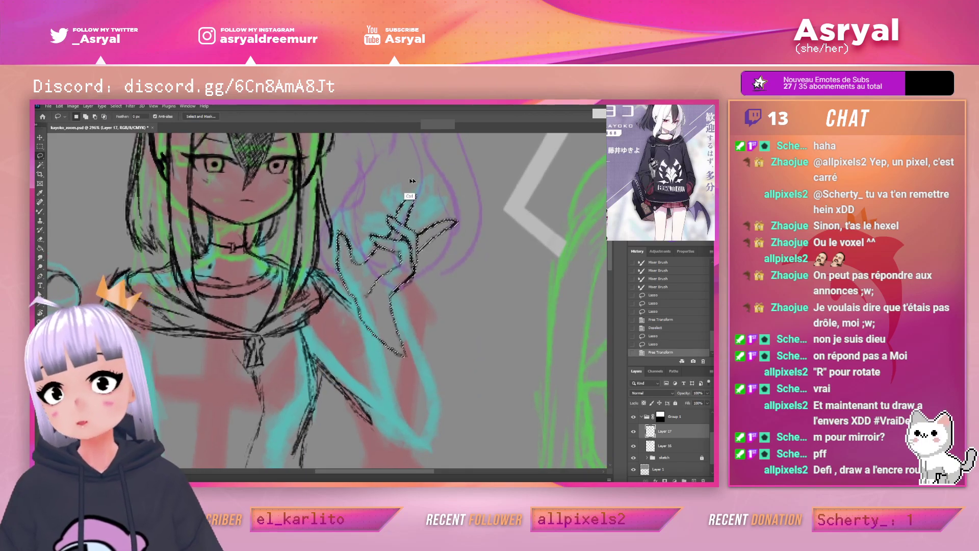
Move the rotated hand slightly upward with Free Transform and clear the selection
key("ctrl+t")
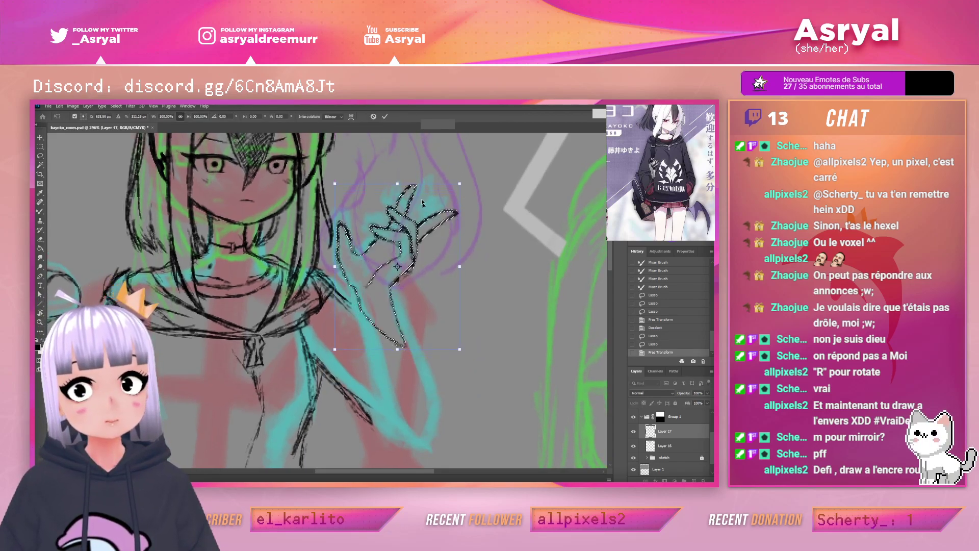
key("Return")
key("ctrl+d")
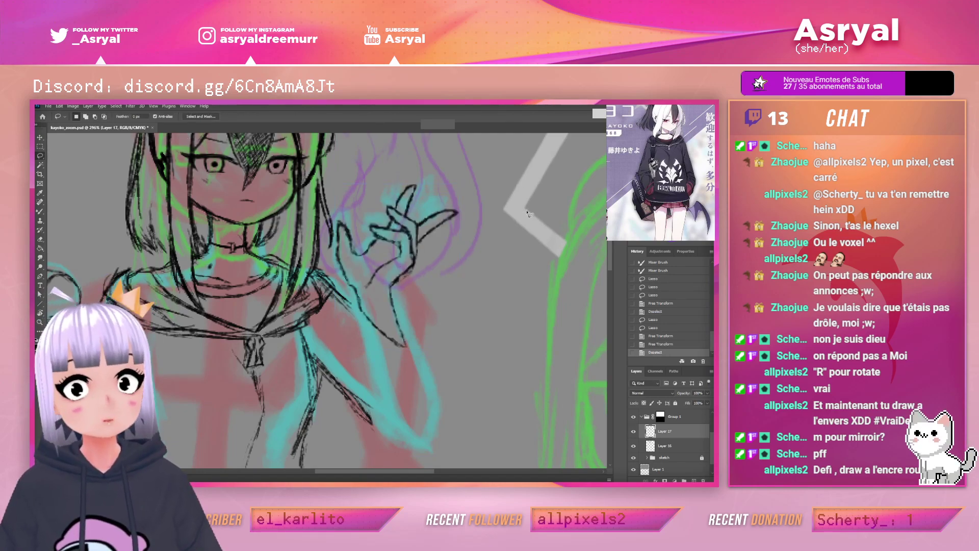
Undo the raised hand's upward move and rotation, and clear the lasso selection
key("ctrl+z")
key("ctrl+z")
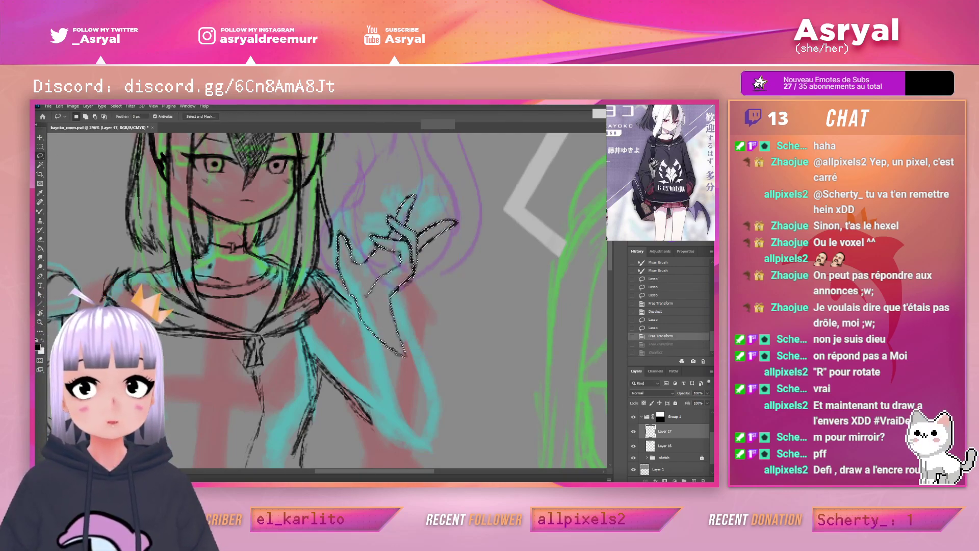
key("ctrl+z")
key("ctrl+d")
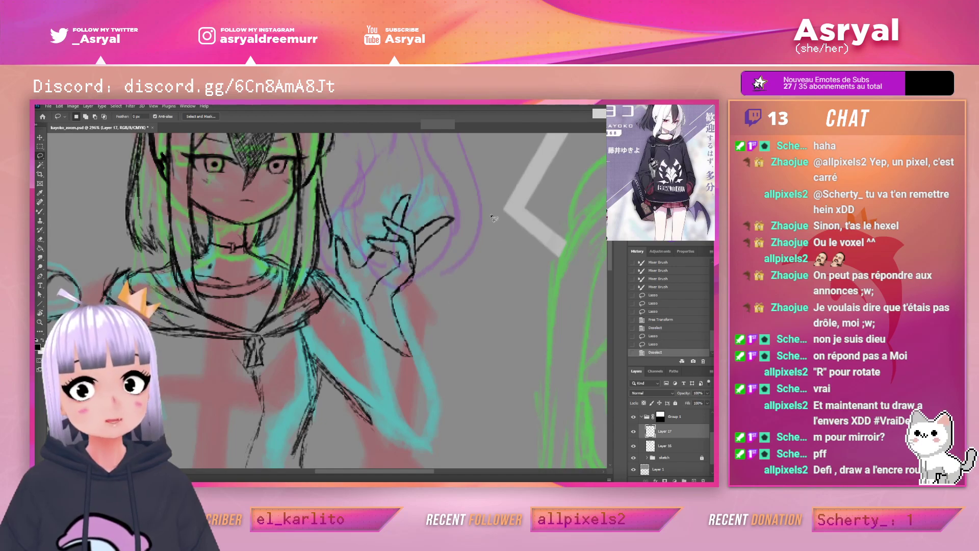
Draw black brush strokes along both sides of the raised arm's wrist, down to the forearm's pointed end
key("b")
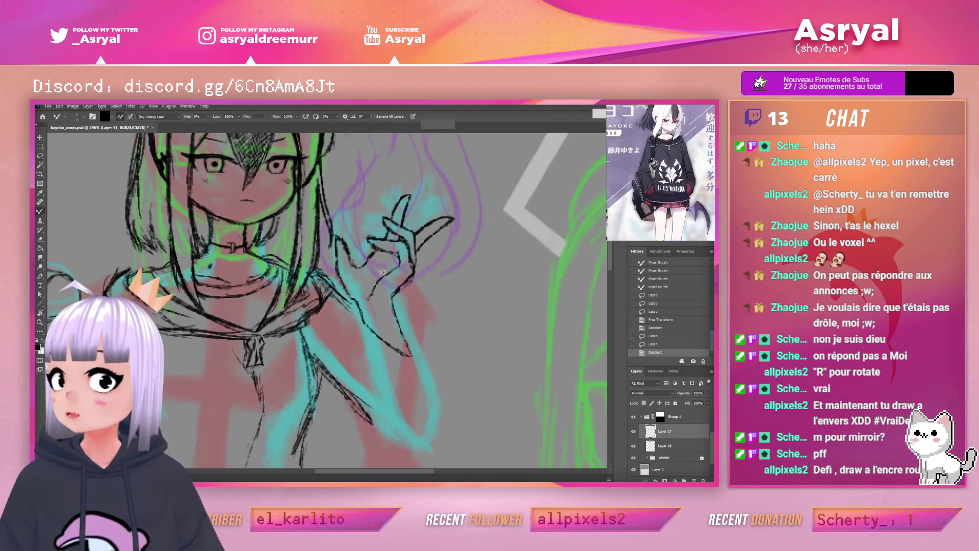
scroll(440, 255, "down", 1)
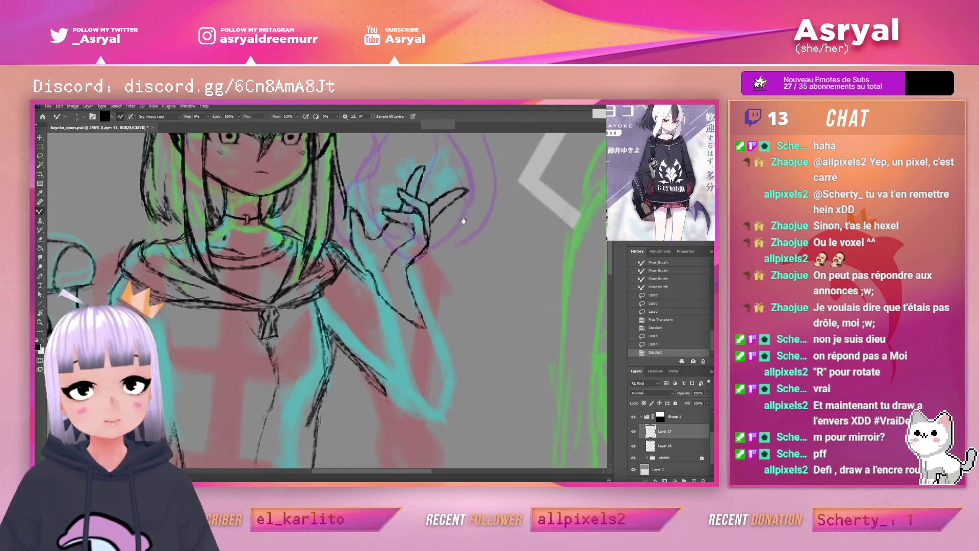
left_click_drag(432, 267, 449, 253)
key("ctrl+z")
key("z")
key("b")
left_click_drag(398, 273, 424, 351)
left_click_drag(362, 309, 408, 344)
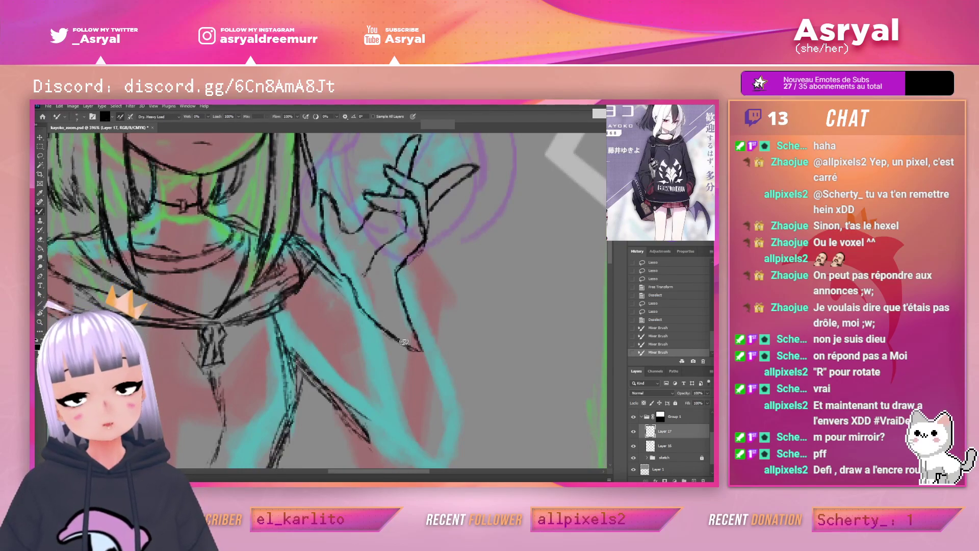
Refine the black contour along the wrist and thumb side of the raised hand, undoing the strokes that miss
mouse_move(331, 256)
left_mouse_down()
mouse_move(325, 227)
mouse_move(347, 232)
mouse_move(320, 233)
mouse_move(320, 242)
left_mouse_up()
mouse_move(322, 250)
left_mouse_down()
mouse_move(351, 303)
mouse_move(344, 286)
left_mouse_up()
key("ctrl+z")
key("ctrl+z")
left_click_drag(332, 274, 341, 283)
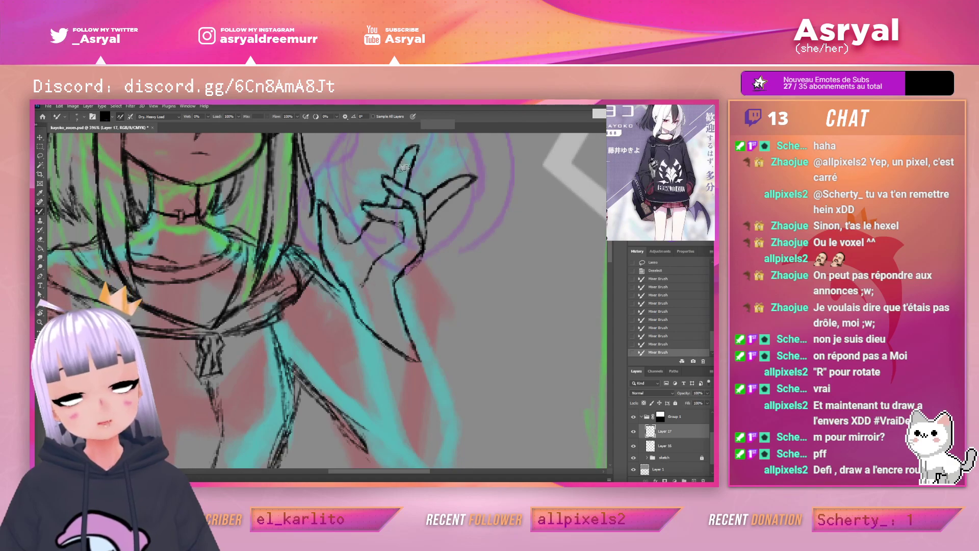
left_click_drag(334, 228, 347, 244)
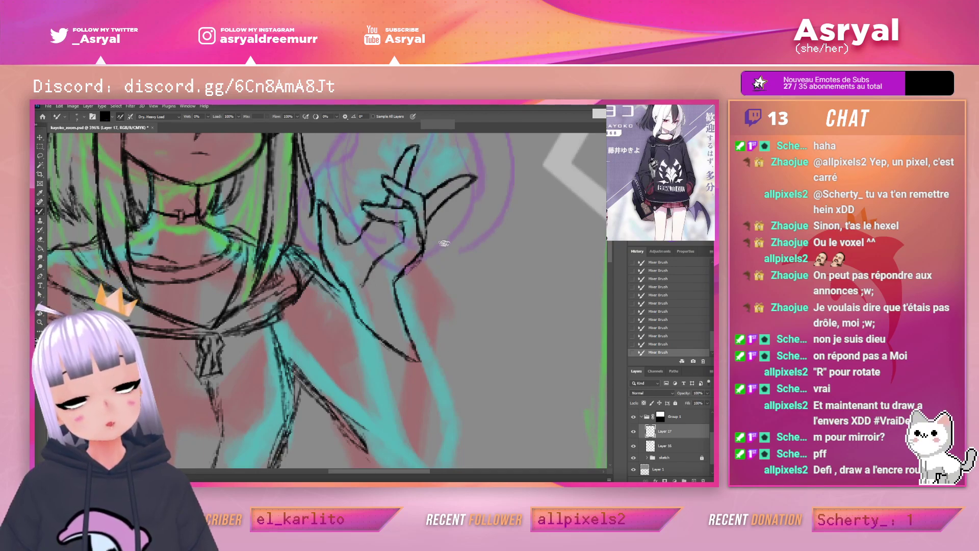
left_click_drag(469, 253, 486, 221)
key("ctrl+z")
left_click_drag(380, 252, 412, 211)
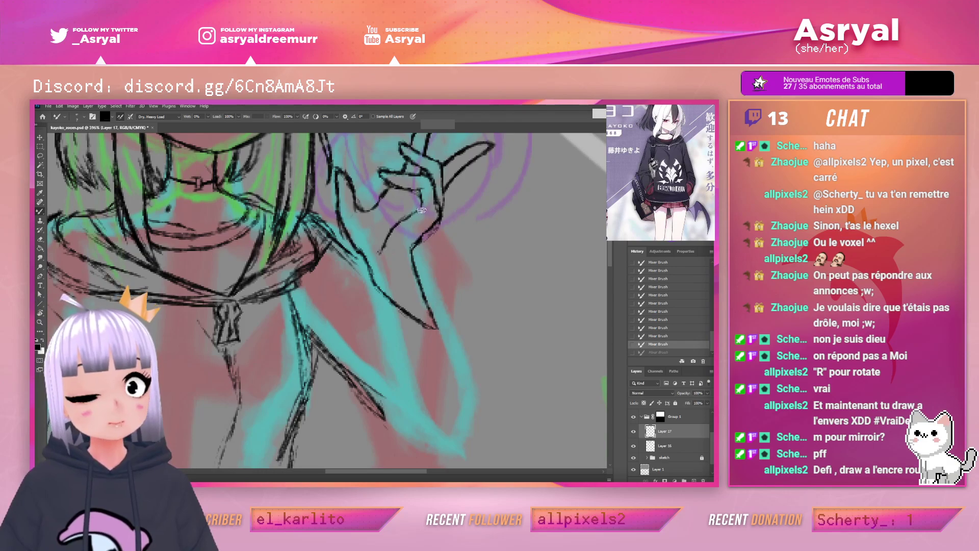
Change the brush colour to red and test it with scribbles beside the forearm, undoing them
key("x")
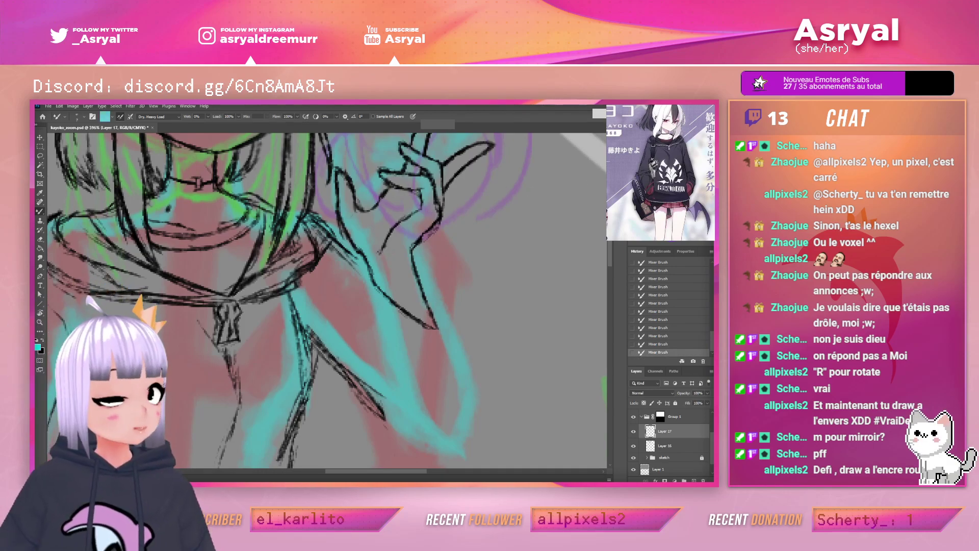
mouse_move(441, 311)
left_mouse_down()
mouse_move(467, 327)
mouse_move(556, 270)
left_mouse_up()
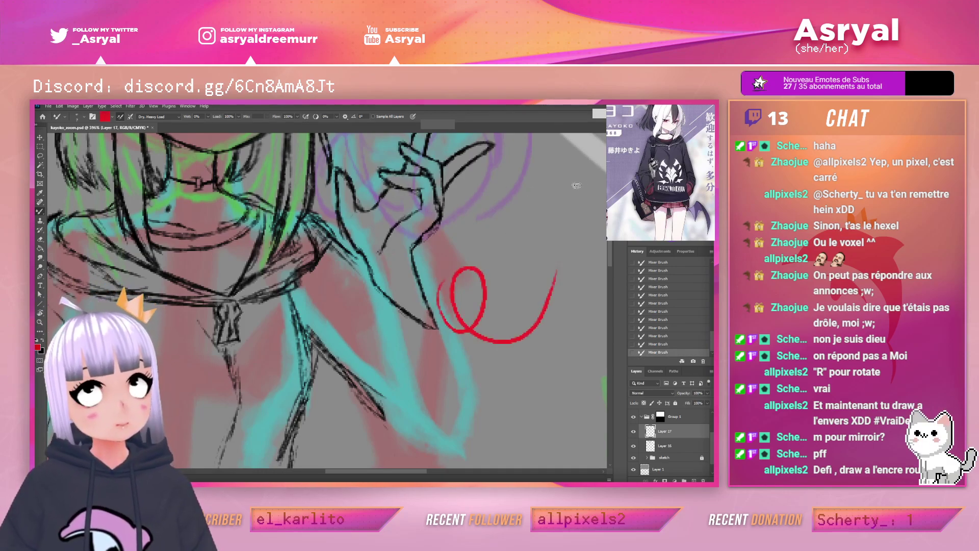
key("ctrl+z")
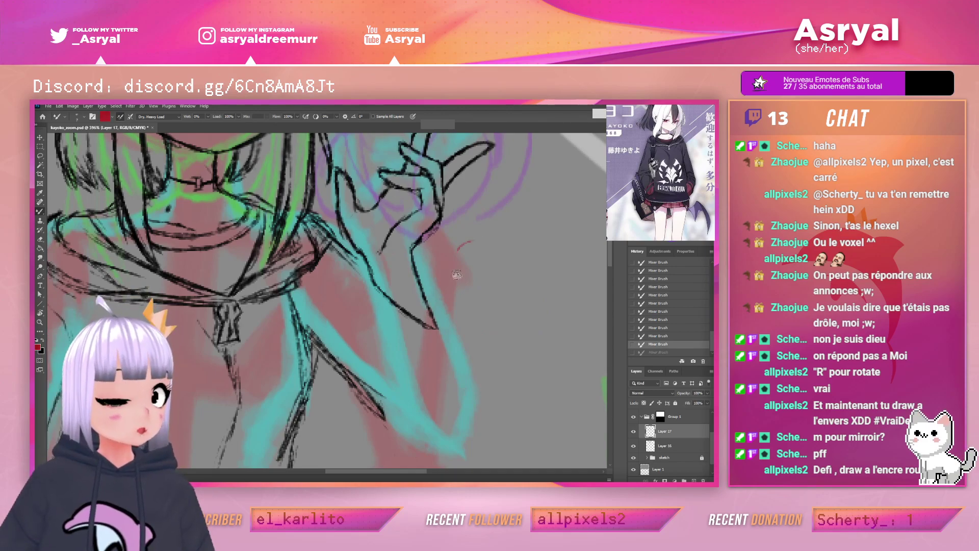
left_click_drag(455, 261, 510, 306)
key("ctrl+z")
Save the document, toggle Layer 17 off and on to compare, and add a new layer above it
key("ctrl+s")
left_click(634, 432)
left_click(633, 432)
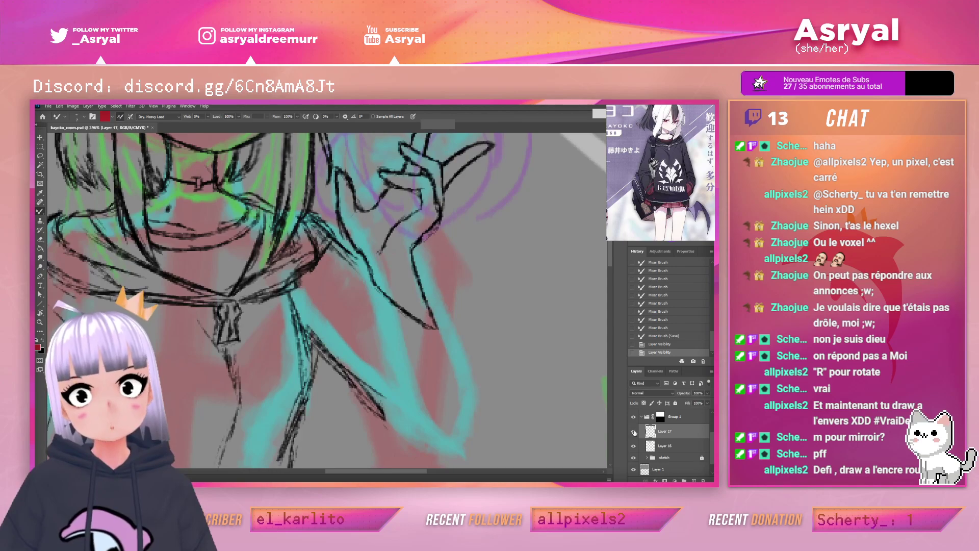
key("ctrl+shift+alt+n")
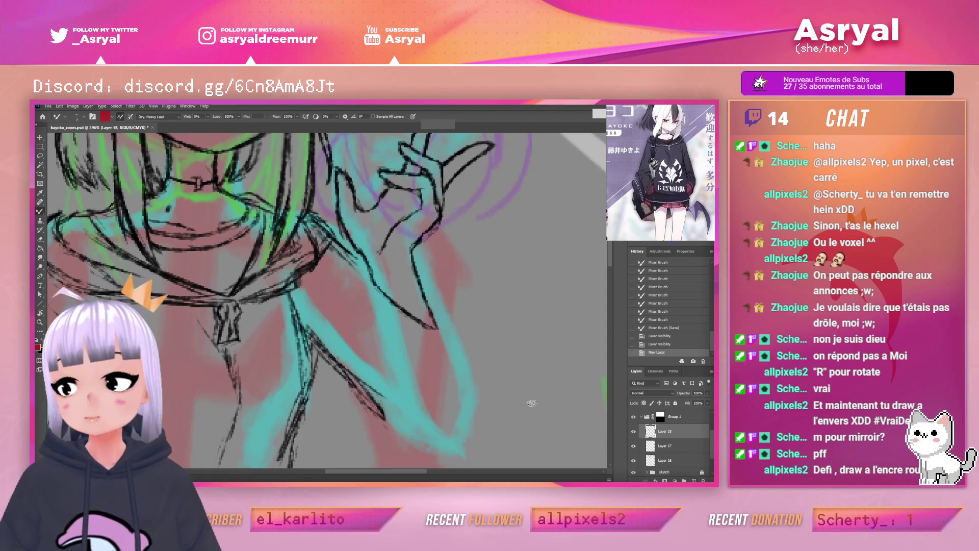
Sketch the sleeve opening around the raised forearm in red, with short edges running down from both sides
left_click_drag(462, 250, 457, 236)
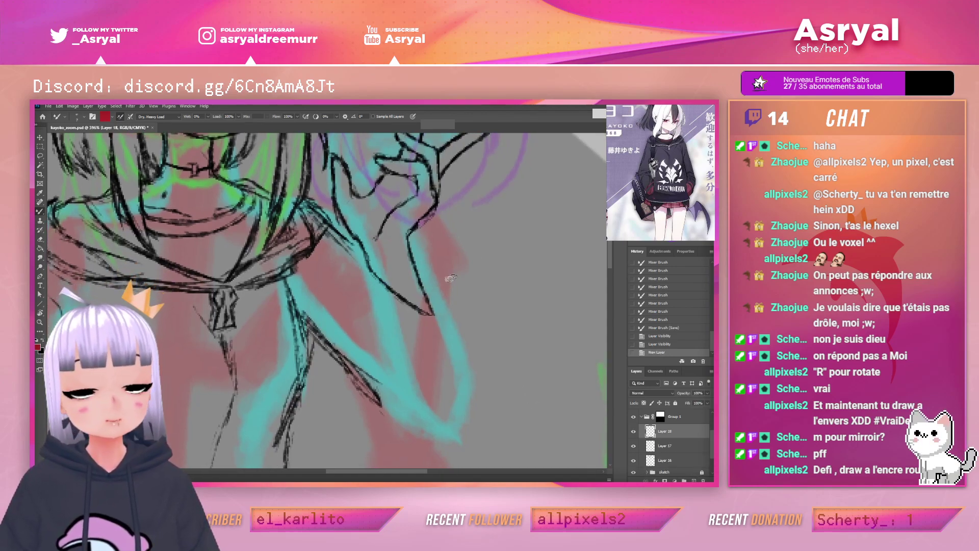
left_click_drag(419, 276, 455, 328)
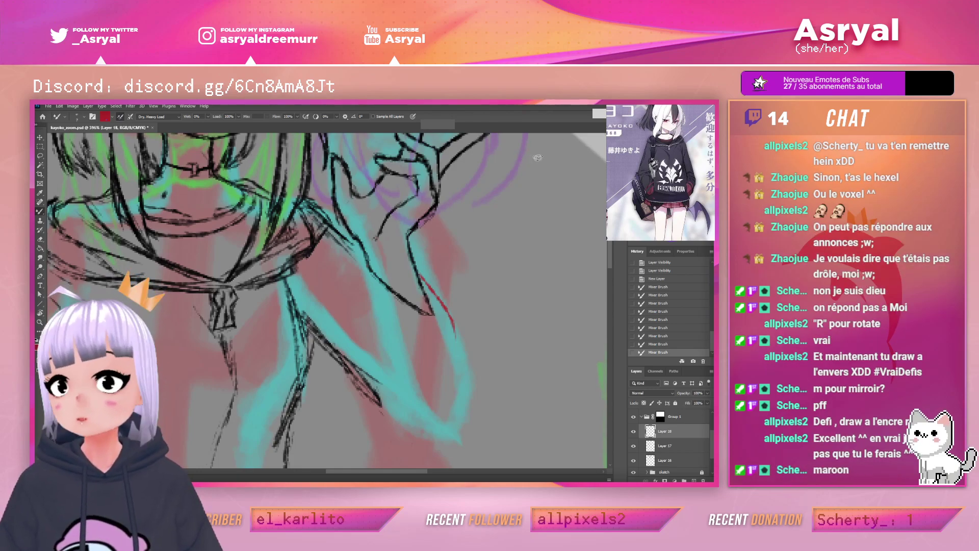
left_click_drag(450, 330, 423, 312)
mouse_move(365, 264)
left_mouse_down()
mouse_move(378, 319)
mouse_move(368, 261)
left_mouse_up()
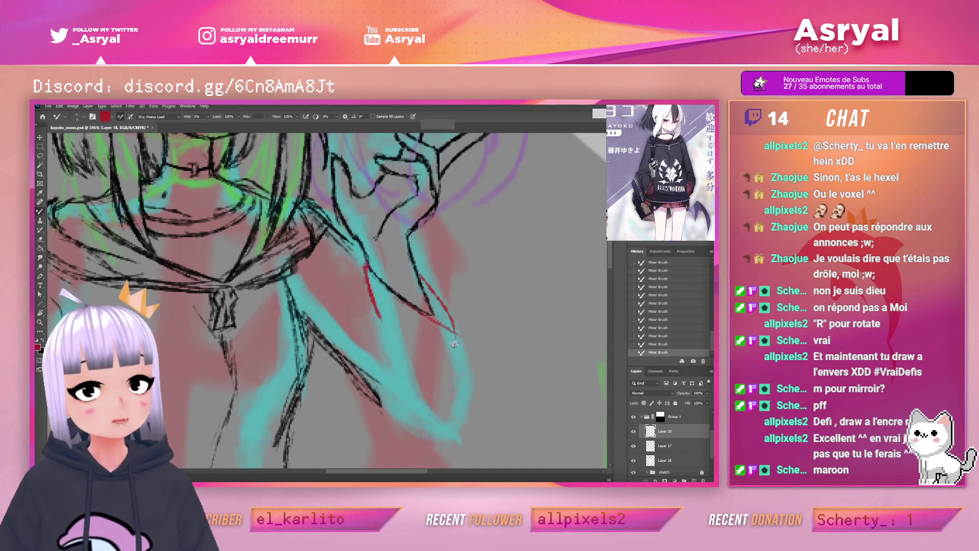
mouse_move(447, 291)
left_mouse_down()
mouse_move(462, 342)
mouse_move(438, 322)
mouse_move(458, 330)
mouse_move(449, 315)
mouse_move(462, 375)
left_mouse_up()
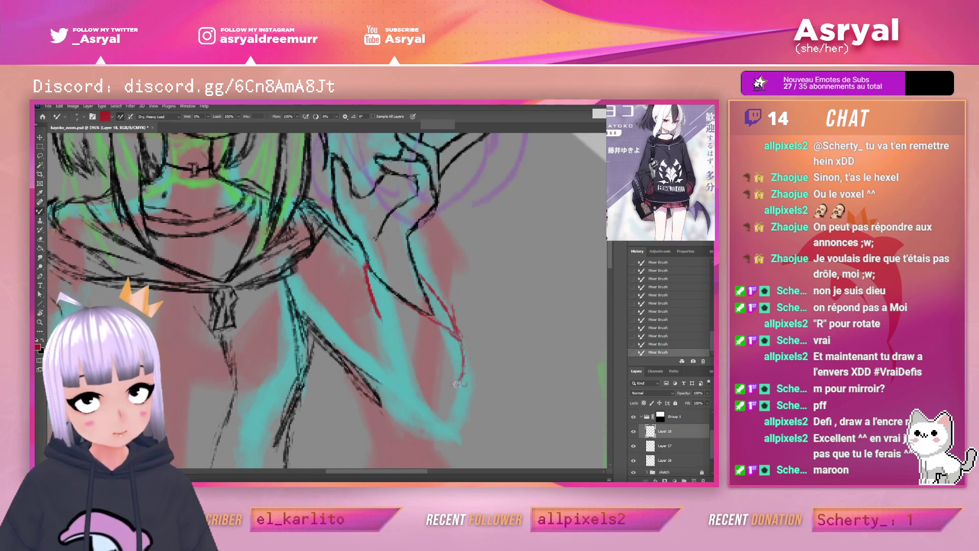
left_click_drag(545, 289, 525, 244)
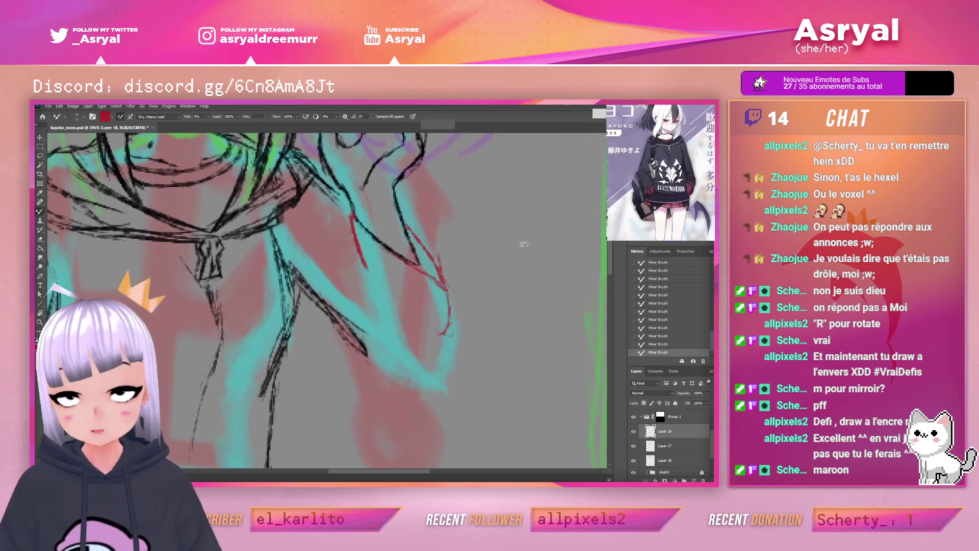
Undo the last three red strokes, redraw the sleeve's outer edge from wrist towards elbow, and save the document
key("ctrl+z")
key("ctrl+z")
key("ctrl+z")
mouse_move(417, 240)
left_mouse_down()
mouse_move(446, 284)
mouse_move(415, 234)
mouse_move(457, 335)
left_mouse_up()
key("ctrl+s")
left_click_drag(364, 262, 361, 301)
left_click_drag(363, 287, 362, 310)
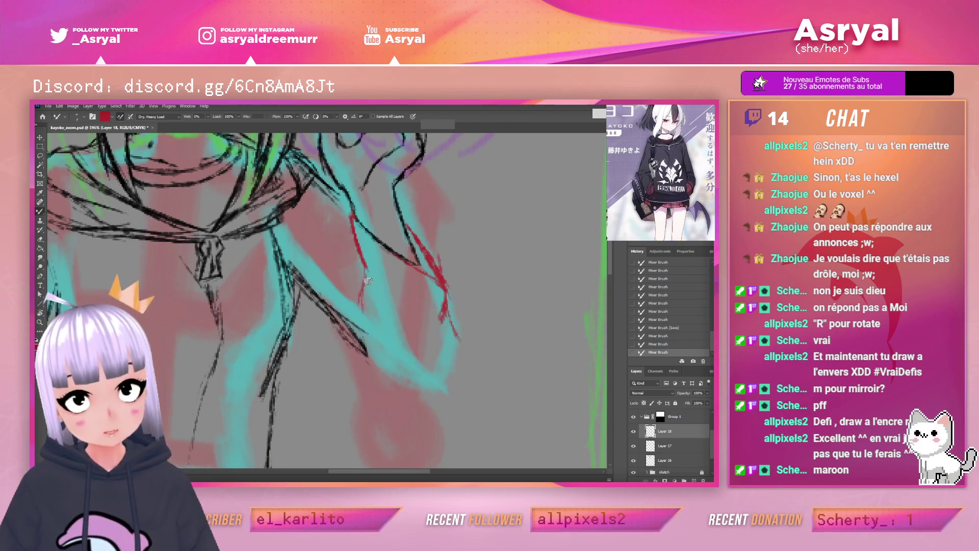
key("ctrl+z")
key("ctrl+z")
Sketch red fold lines down the sleeve's inner side and a red edge from the hood to the wrist
left_click_drag(366, 268, 374, 290)
mouse_move(372, 277)
left_mouse_down()
mouse_move(378, 325)
mouse_move(366, 318)
mouse_move(376, 325)
left_mouse_up()
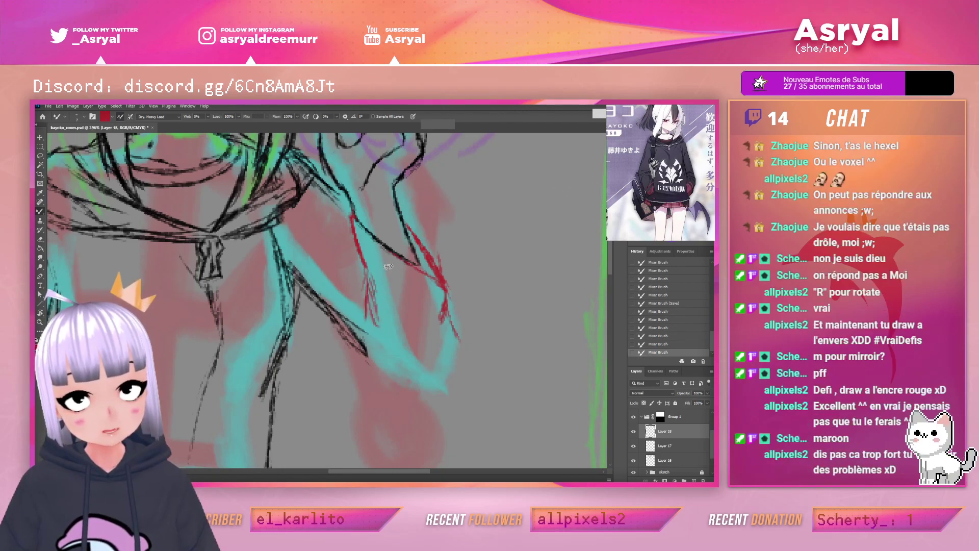
left_click_drag(367, 272, 388, 301)
mouse_move(362, 259)
left_mouse_down()
mouse_move(366, 237)
mouse_move(365, 281)
mouse_move(386, 355)
left_mouse_up()
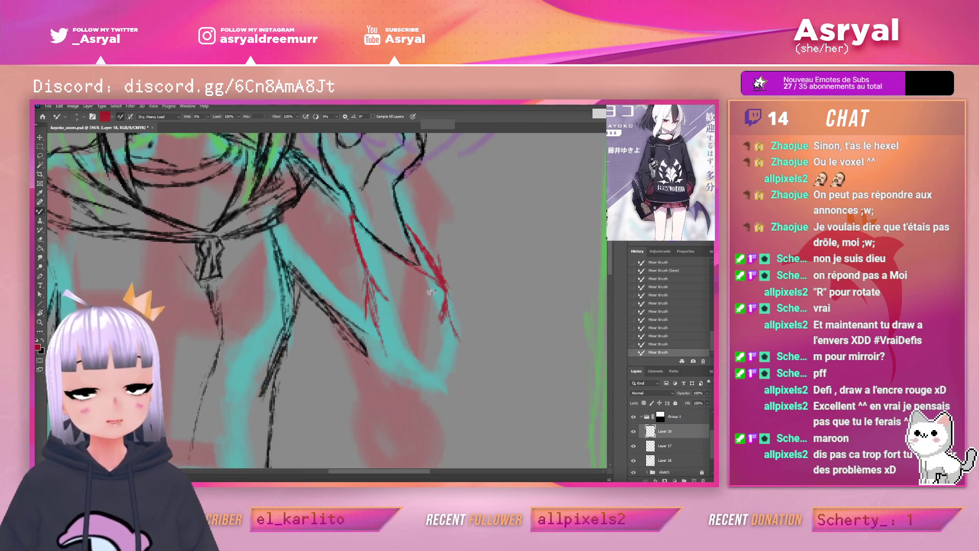
left_click_drag(312, 178, 353, 225)
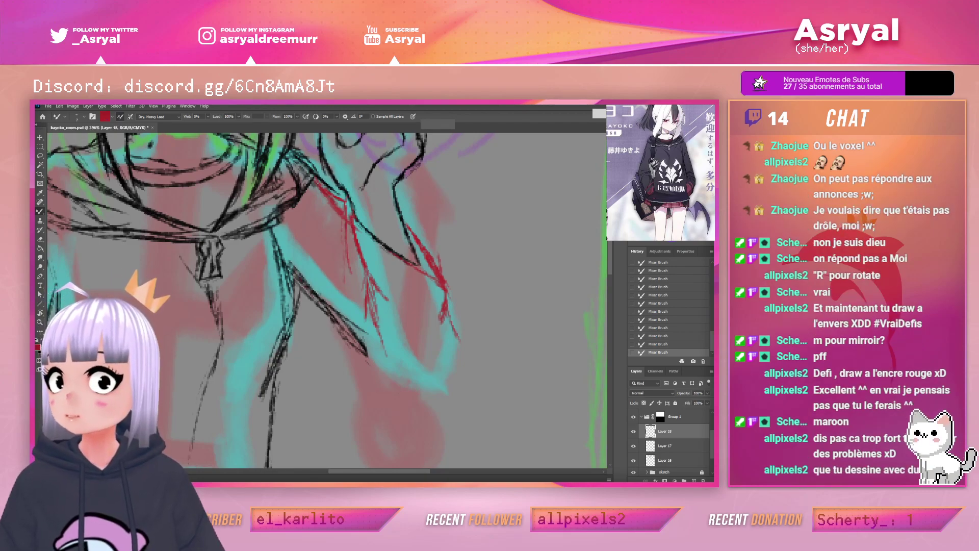
left_click_drag(296, 274, 330, 318)
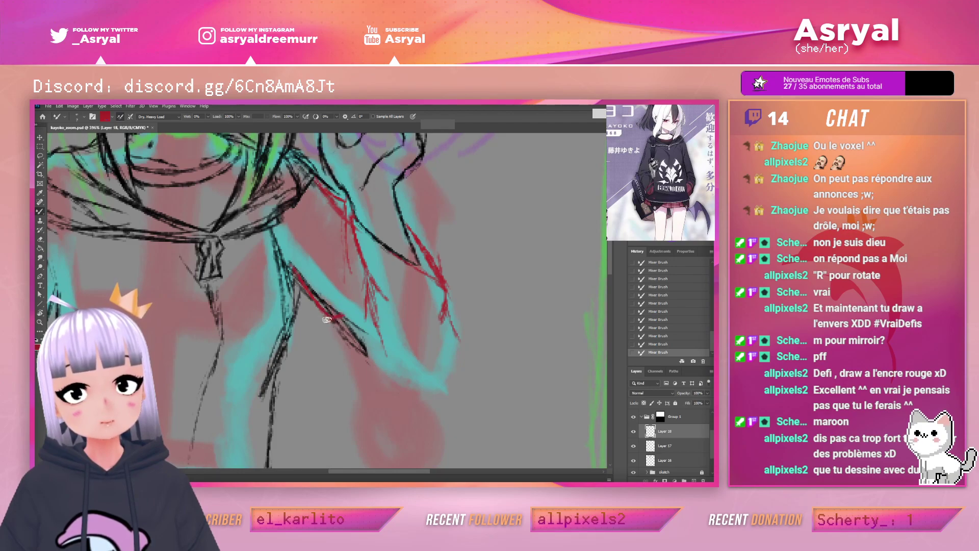
mouse_move(336, 323)
left_mouse_down()
mouse_move(351, 349)
mouse_move(324, 299)
mouse_move(334, 327)
mouse_move(287, 257)
left_mouse_up()
key("e")
key("b")
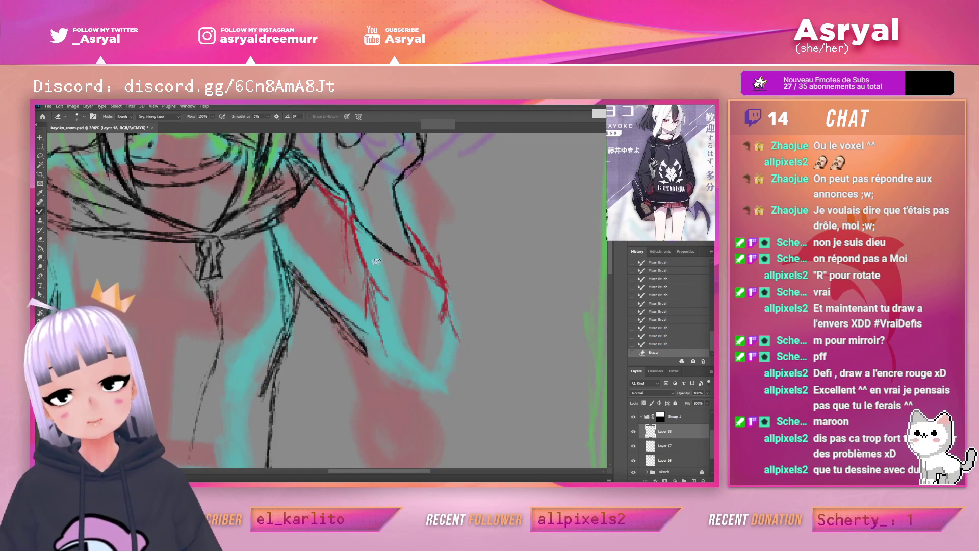
mouse_move(337, 326)
left_mouse_down()
mouse_move(326, 309)
mouse_move(334, 319)
left_mouse_up()
mouse_move(324, 310)
left_mouse_down()
mouse_move(359, 315)
mouse_move(349, 318)
left_mouse_up()
key("ctrl+z")
key("ctrl+z")
key("ctrl+z")
key("ctrl+z")
key("ctrl+z")
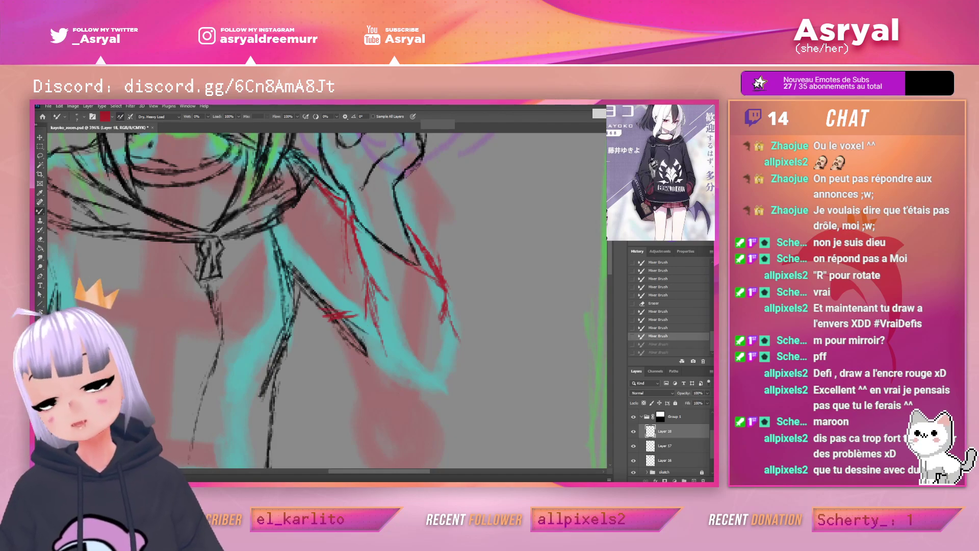
key("ctrl+z")
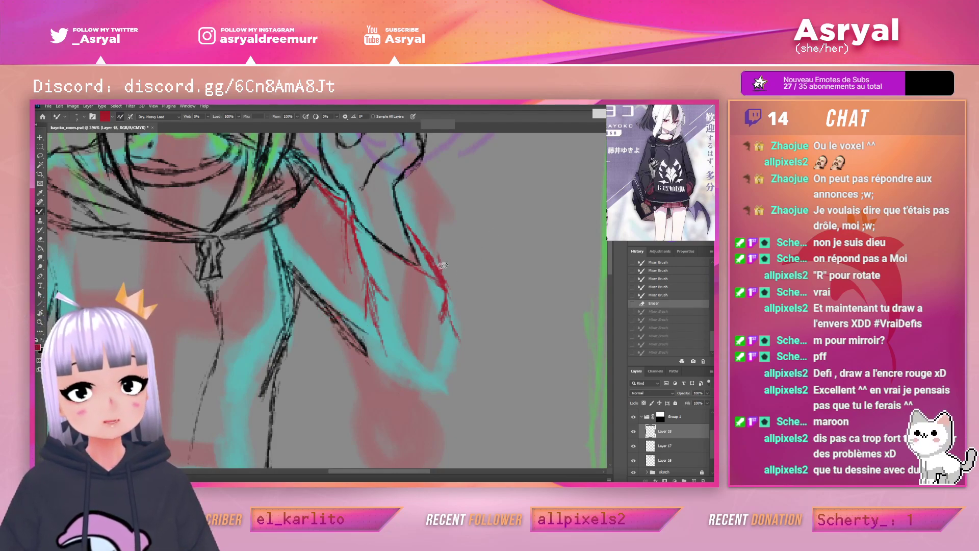
Sketch the bent elbow in red, joining the sleeve's outer edge to the underside of the arm
mouse_move(498, 267)
left_mouse_down()
mouse_move(458, 303)
mouse_move(468, 307)
mouse_move(441, 362)
left_mouse_up()
left_click_drag(380, 329, 437, 364)
left_click_drag(382, 335, 435, 367)
key("space")
mouse_move(531, 249)
left_mouse_down()
mouse_move(511, 405)
mouse_move(539, 265)
left_mouse_up()
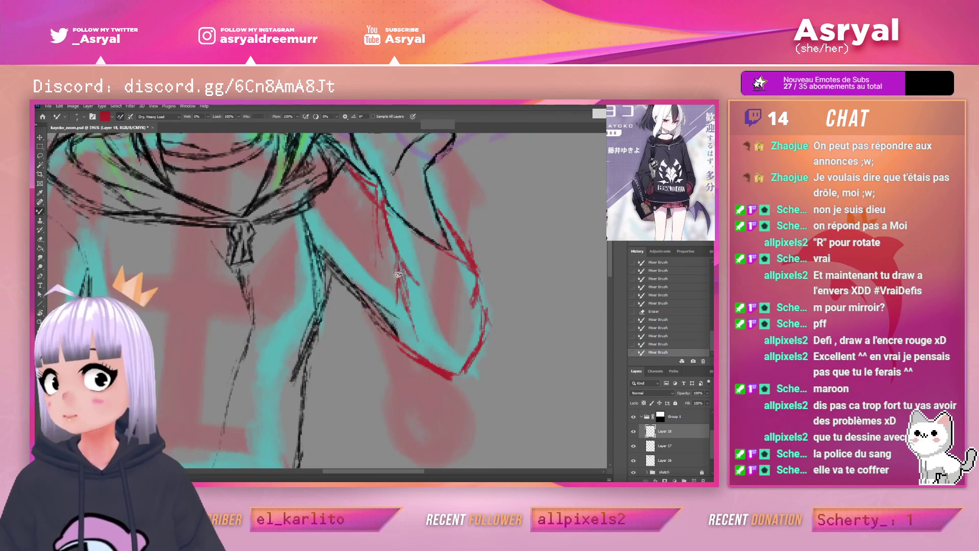
Extend the red underside of the upper arm towards the armpit and add vertical fold lines inside the sleeve
mouse_move(336, 274)
left_mouse_down()
mouse_move(359, 308)
mouse_move(383, 302)
mouse_move(396, 342)
left_mouse_up()
left_click_drag(369, 310, 398, 343)
left_click_drag(378, 202, 376, 300)
left_click_drag(376, 200, 376, 289)
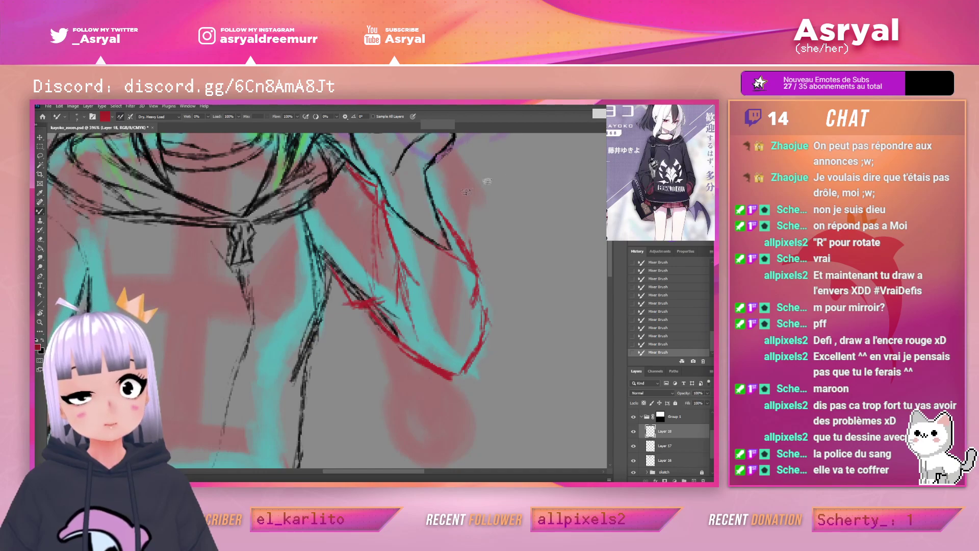
left_click_drag(350, 171, 352, 263)
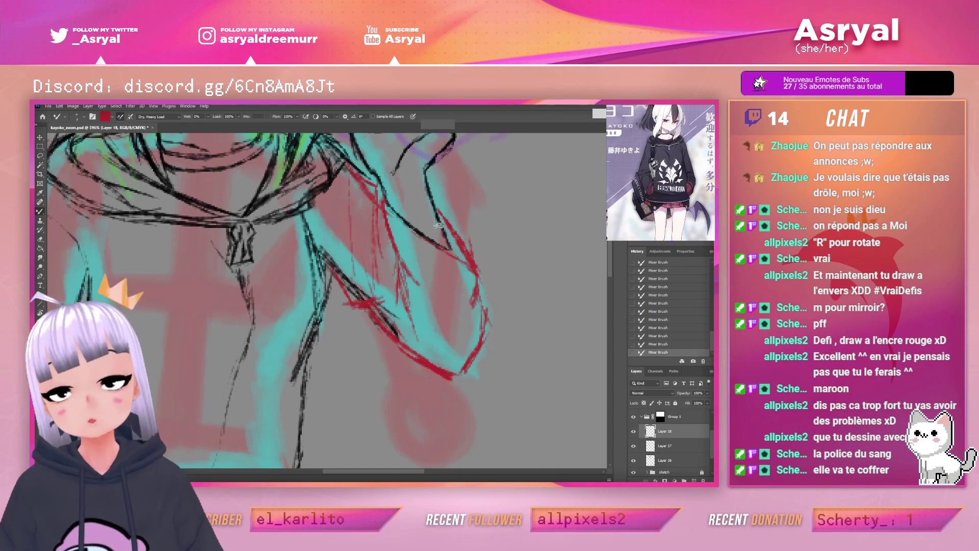
key("ctrl+z")
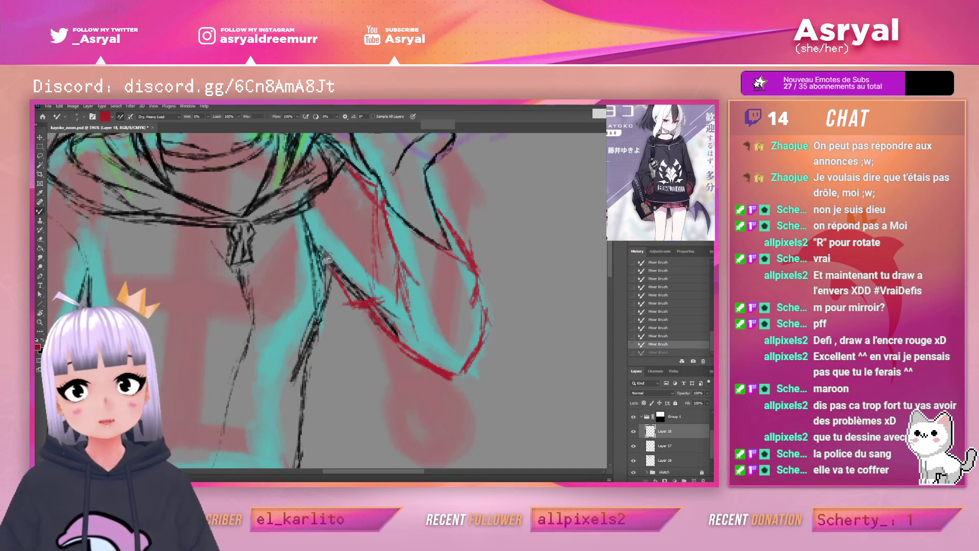
left_click_drag(324, 221, 324, 262)
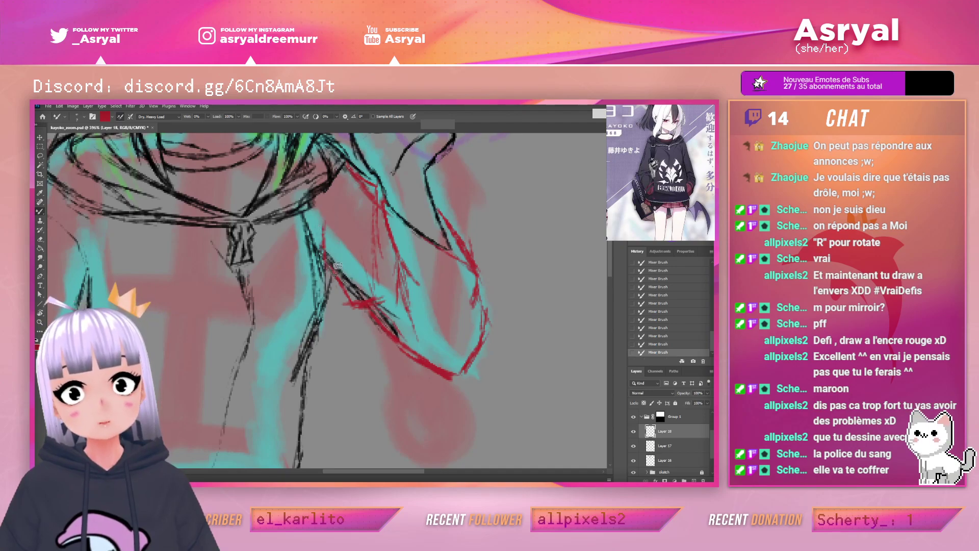
Erase the stray curved black line near the hip on Layer 17, and make Layer 18 active again
key("z")
left_click_drag(403, 234, 352, 236)
mouse_move(457, 221)
left_mouse_down()
mouse_move(506, 243)
mouse_move(499, 232)
mouse_move(514, 172)
left_mouse_up()
key("b")
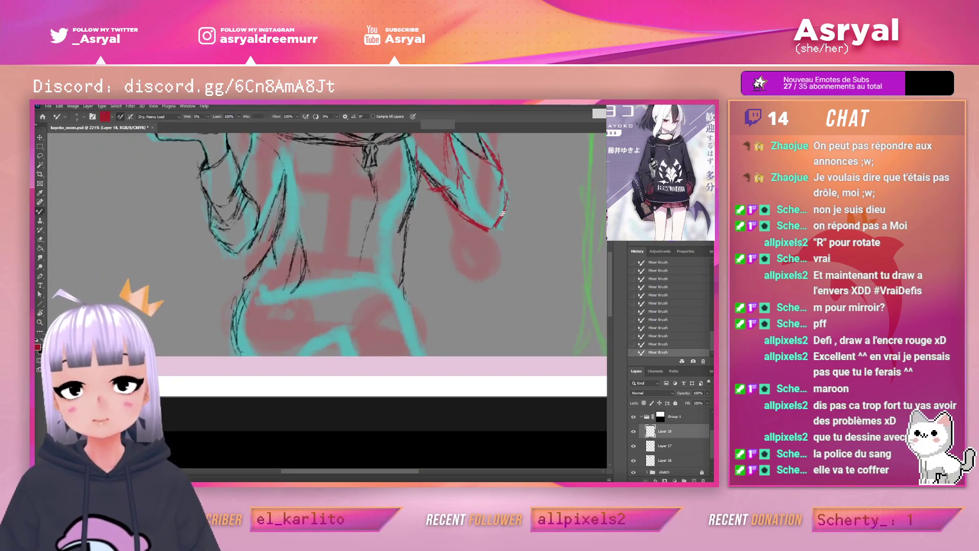
left_click(664, 444)
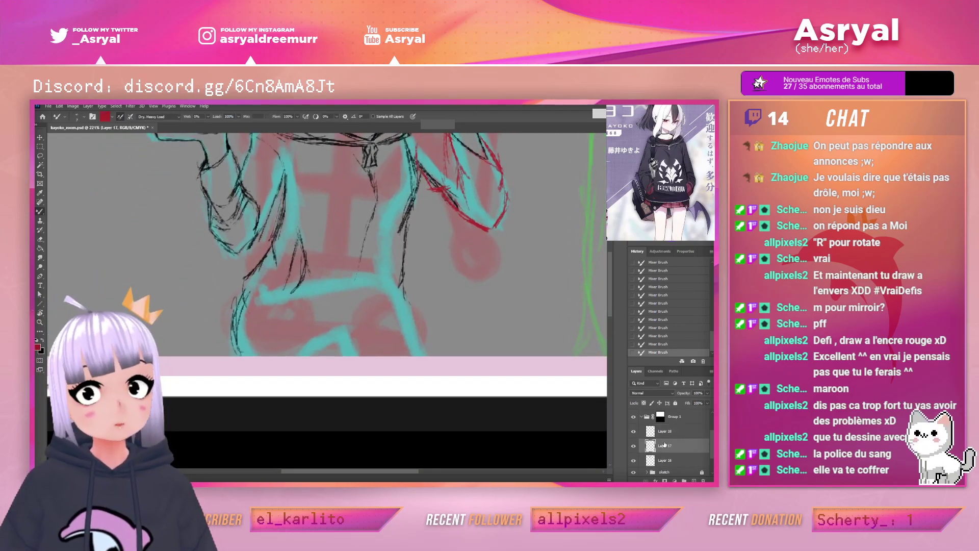
key("e")
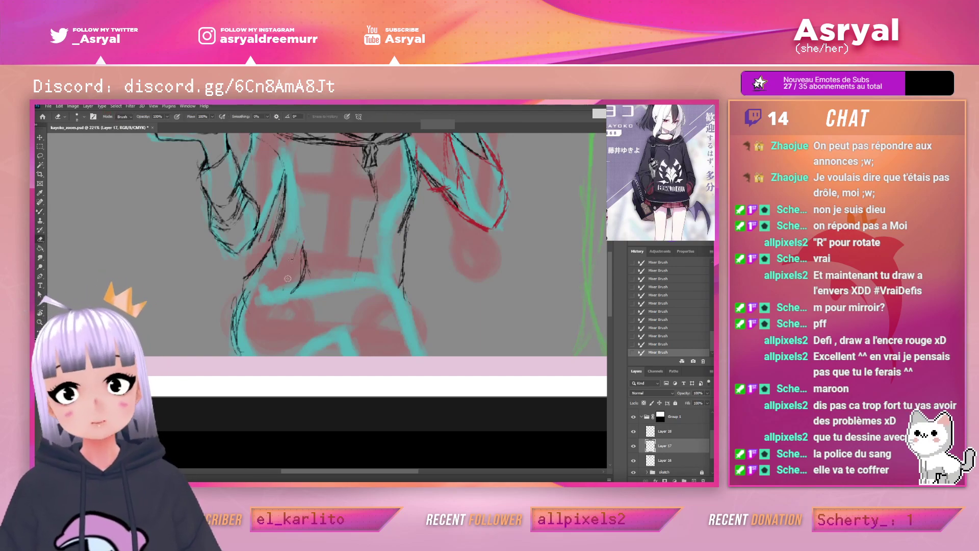
mouse_move(299, 246)
left_mouse_down()
mouse_move(292, 294)
mouse_move(308, 250)
left_mouse_up()
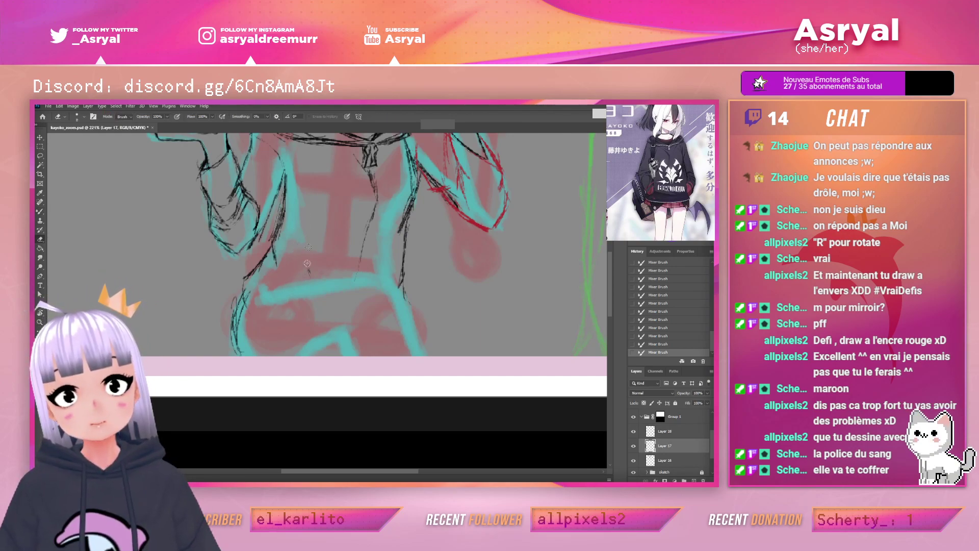
key("b")
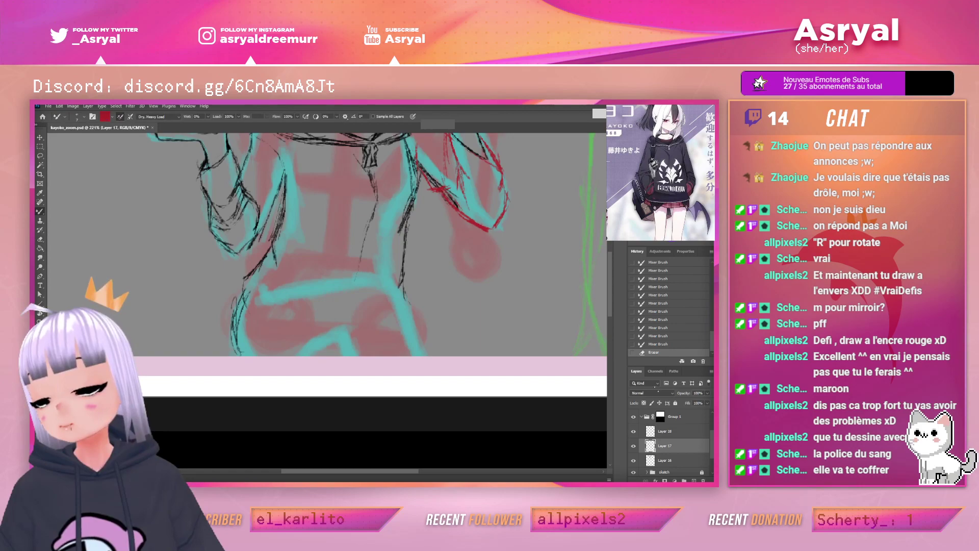
left_click(670, 433)
left_click_drag(534, 210, 537, 243)
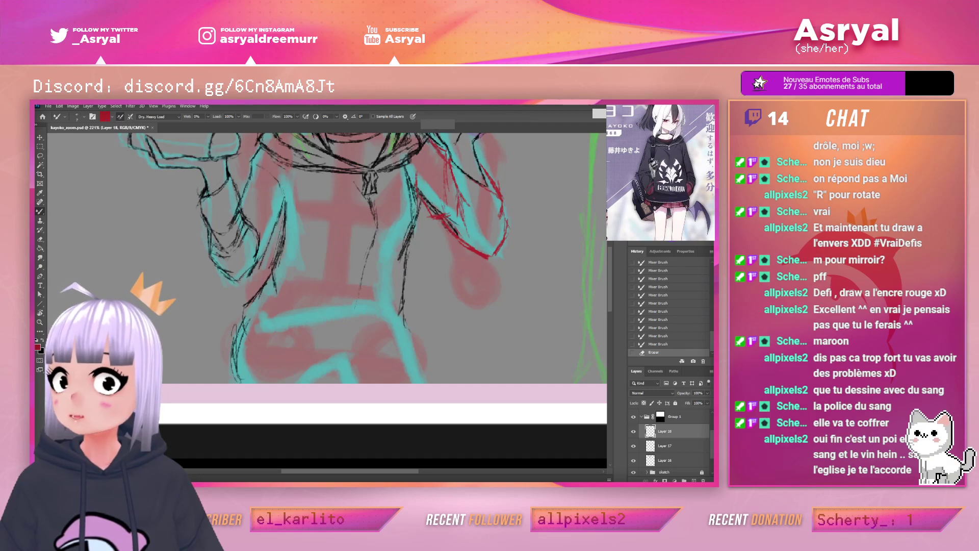
Save the file, and sketch the torso's side line and the arched line rising from the left thigh across the hips in red
key("ctrl+s")
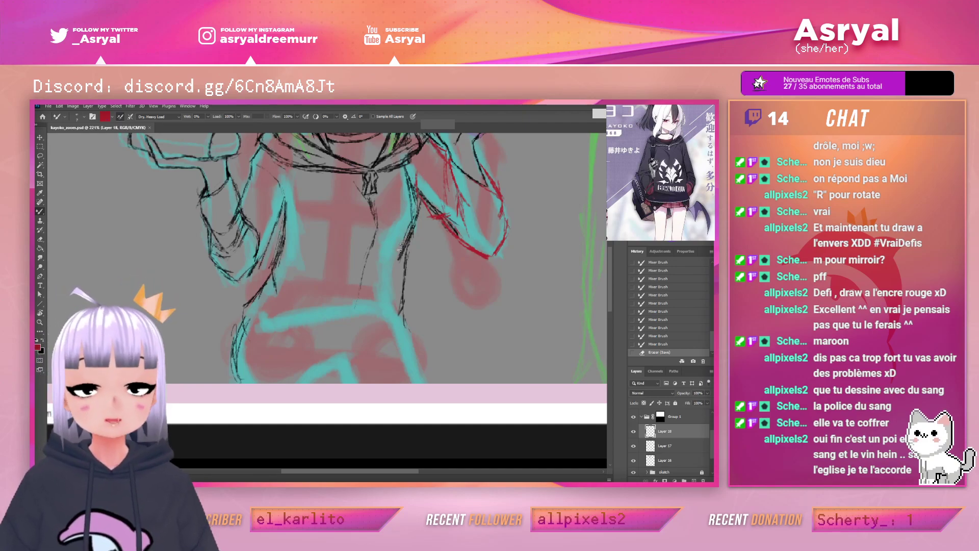
left_click_drag(392, 285, 394, 321)
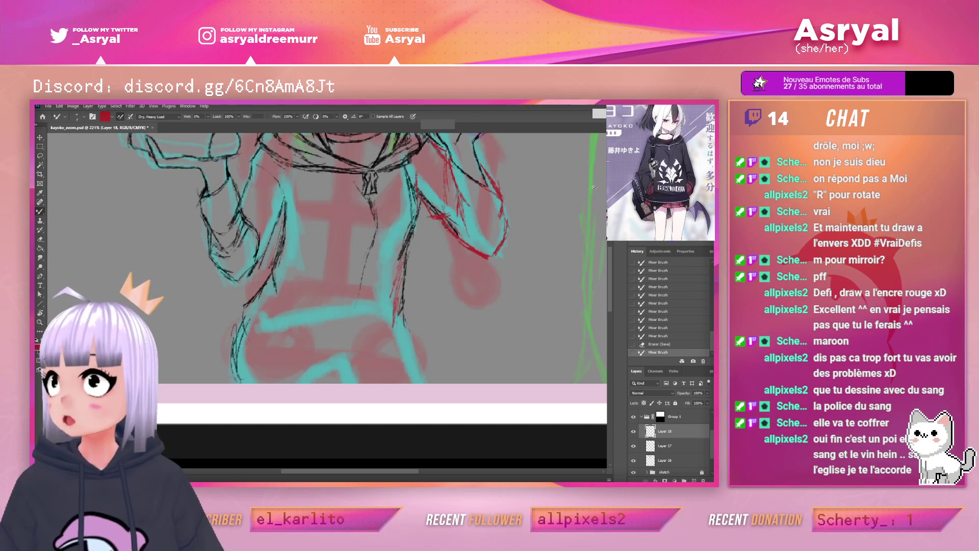
left_click_drag(478, 245, 500, 227)
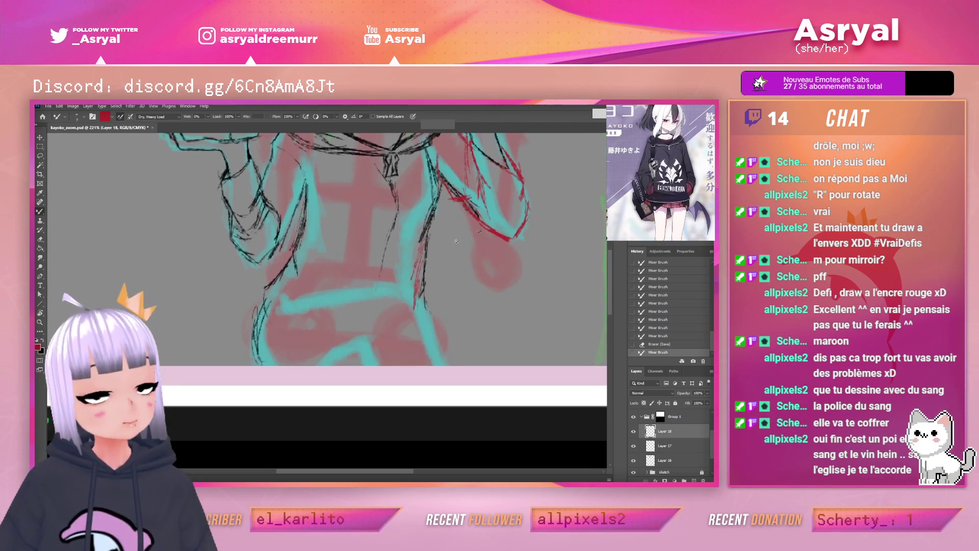
mouse_move(269, 352)
left_mouse_down()
mouse_move(271, 342)
mouse_move(272, 365)
mouse_move(269, 344)
mouse_move(320, 301)
mouse_move(310, 304)
left_mouse_up()
left_click_drag(299, 311, 330, 296)
left_click_drag(307, 304, 339, 293)
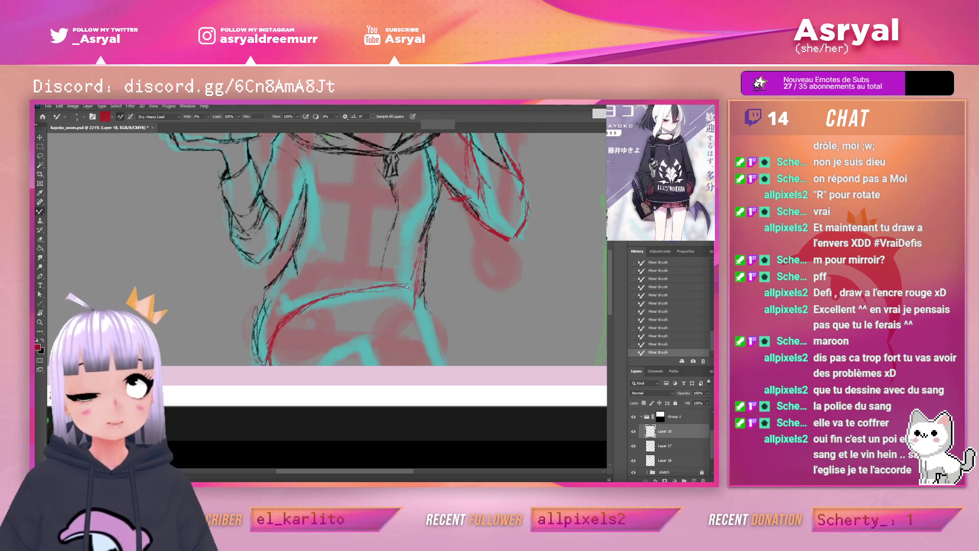
Erase the excess lines at the right hip and sketch the right thigh's outer edge in red down to the canvas's lower edge
key("e")
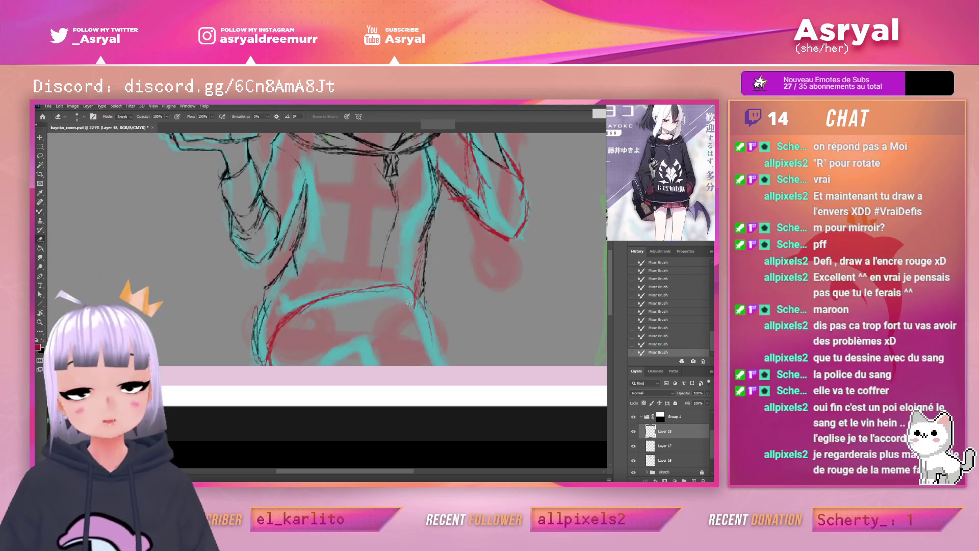
left_click_drag(415, 303, 418, 282)
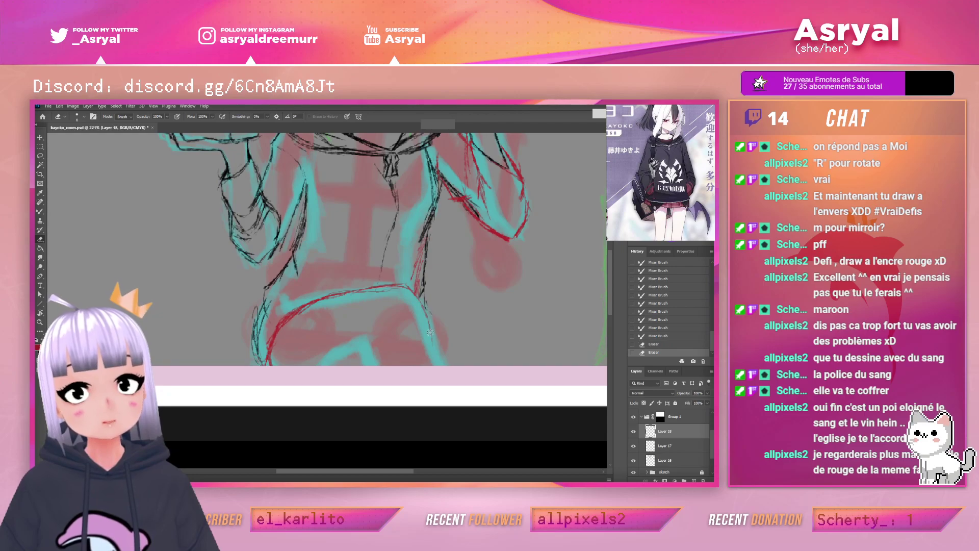
left_click_drag(430, 332, 426, 320)
key("b")
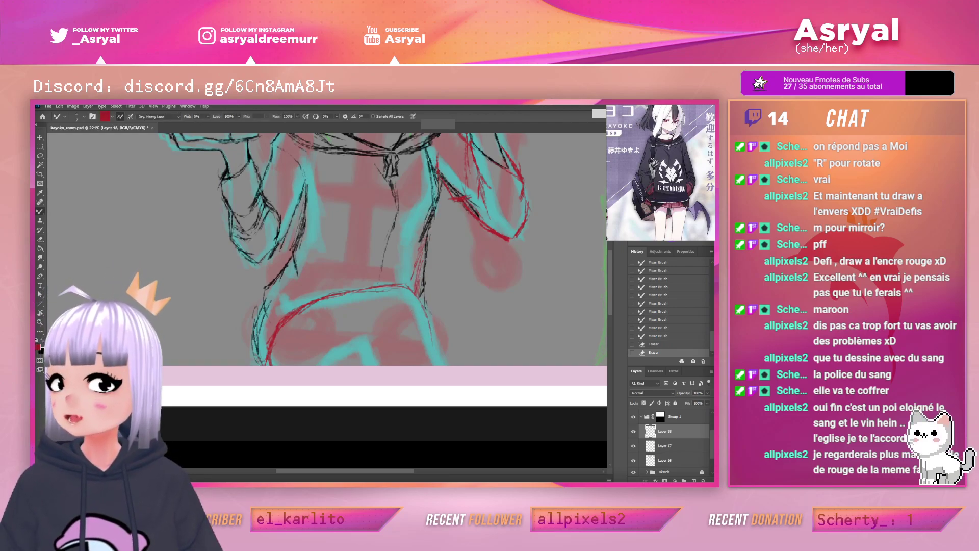
left_click_drag(415, 292, 445, 363)
left_click_drag(428, 319, 426, 312)
left_click_drag(443, 364, 420, 306)
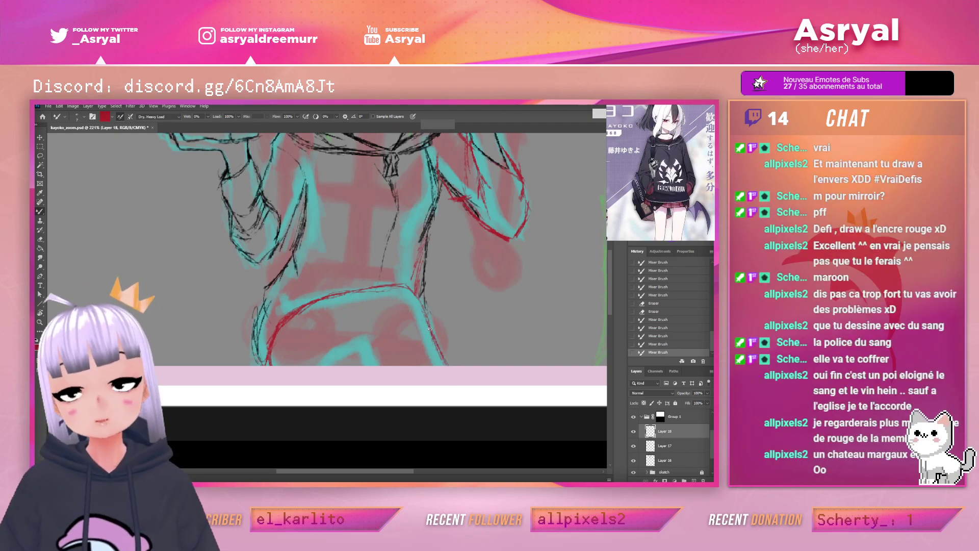
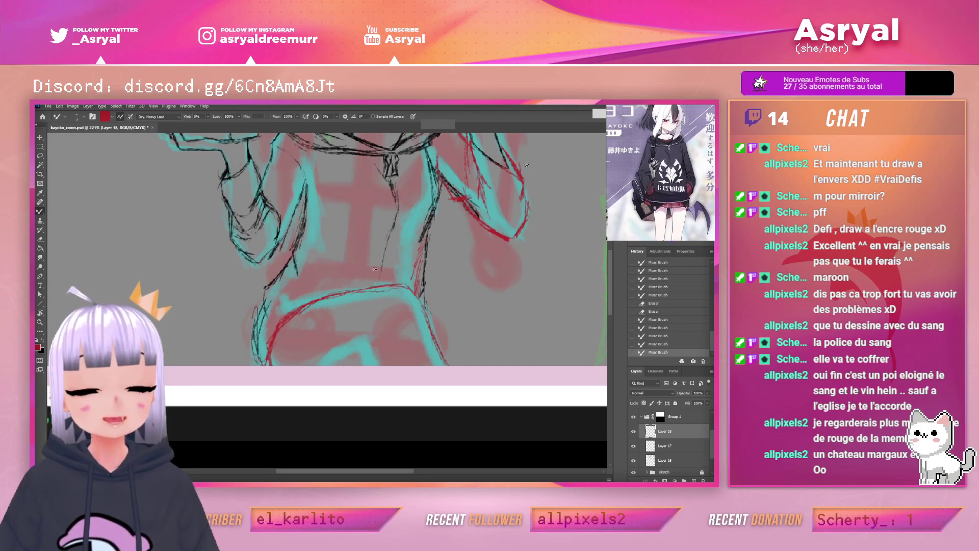
Sketch short red strokes for the right leg's inner edge below the hips and erase around their upper end
left_click_drag(368, 340, 375, 352)
left_click_drag(369, 342, 378, 358)
left_click_drag(372, 345, 381, 365)
mouse_move(374, 351)
left_mouse_down()
mouse_move(383, 376)
mouse_move(379, 363)
left_mouse_up()
key("e")
left_click(369, 337)
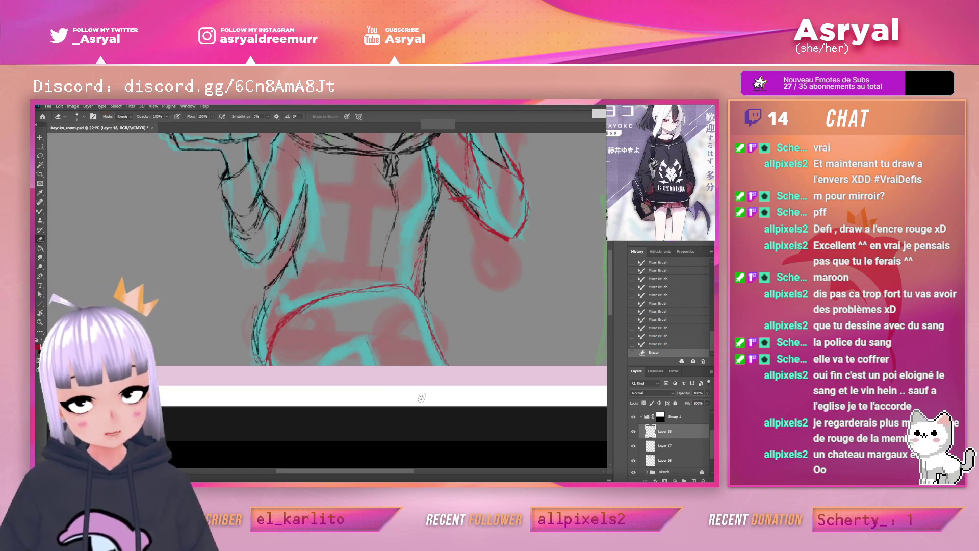
Redraw the right leg's inner edge with short red strokes down to the canvas's lower edge and trim its outer side with the eraser
key("b")
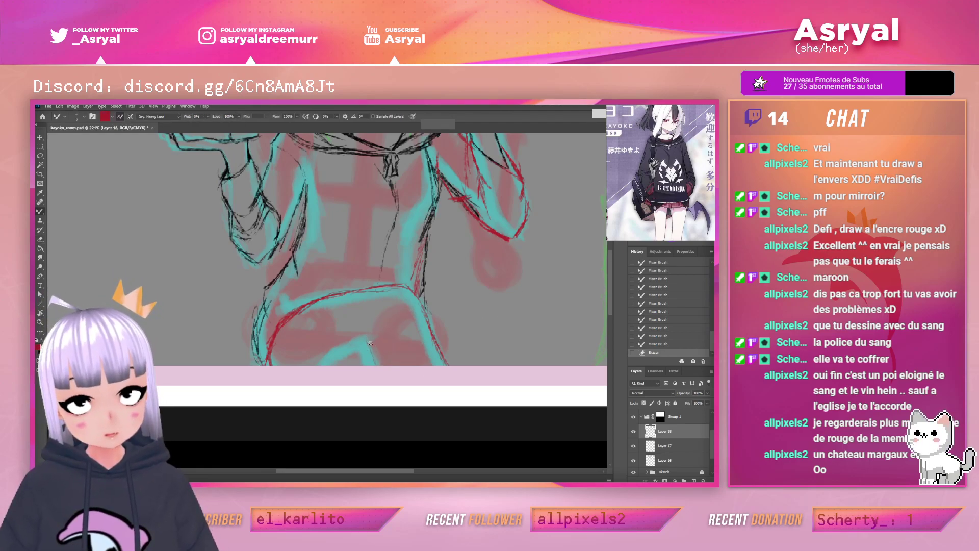
left_click_drag(377, 361, 379, 367)
left_click_drag(372, 347, 378, 365)
left_click(383, 364)
left_click(382, 364)
left_click(382, 365)
left_click(382, 367)
left_click(380, 369)
left_click(380, 372)
left_click(380, 372)
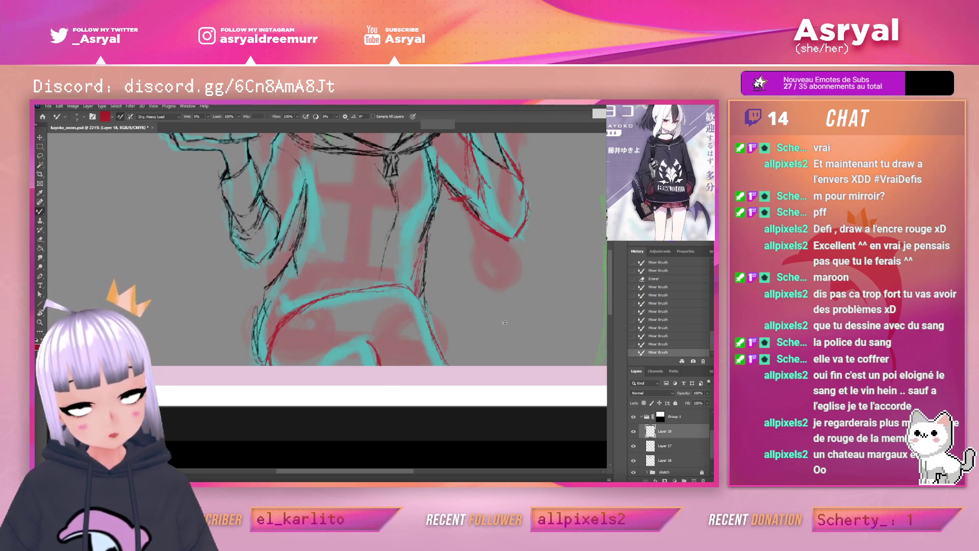
key("e")
mouse_move(384, 373)
left_mouse_down()
mouse_move(370, 348)
mouse_move(385, 392)
left_mouse_up()
left_click_drag(379, 348, 381, 360)
Retrace the right hip corner and the thigh's outer edge with additional red strokes
key("b")
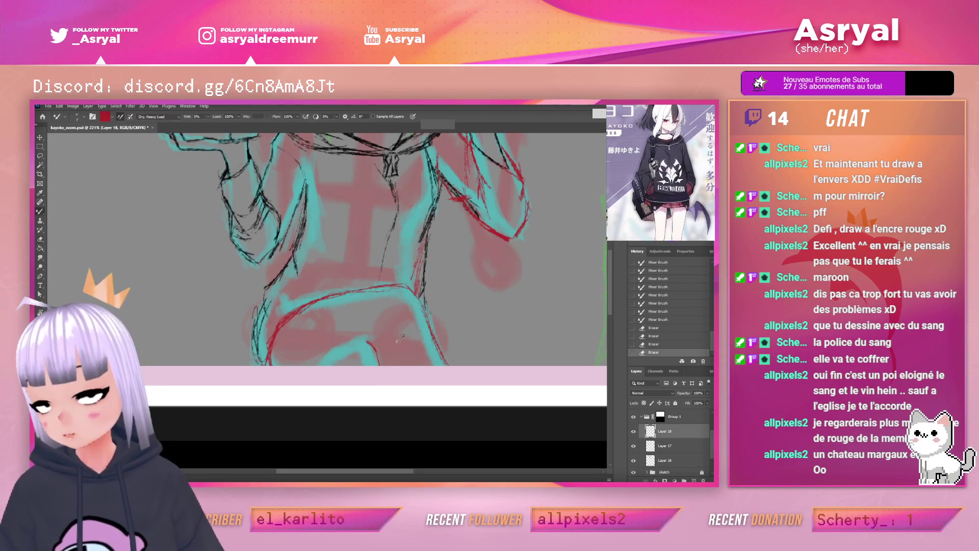
left_click_drag(403, 288, 415, 293)
left_click_drag(412, 291, 430, 331)
left_click_drag(424, 315, 447, 365)
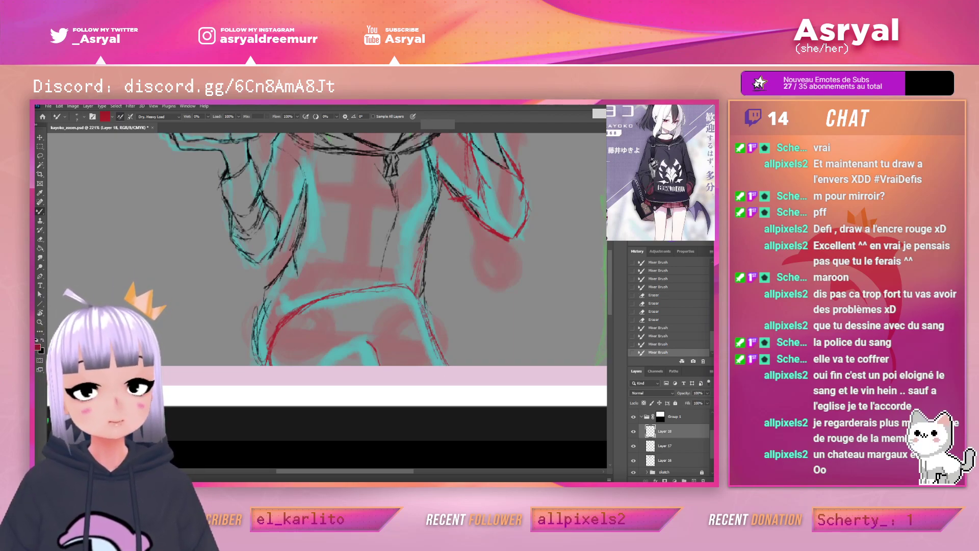
Sketch the red arch between the legs, rising from the left leg's inner edge and joining the right one
left_click_drag(329, 357, 336, 350)
left_click_drag(319, 365, 349, 344)
mouse_move(341, 347)
left_mouse_down()
mouse_move(358, 335)
mouse_move(347, 341)
mouse_move(374, 348)
left_mouse_up()
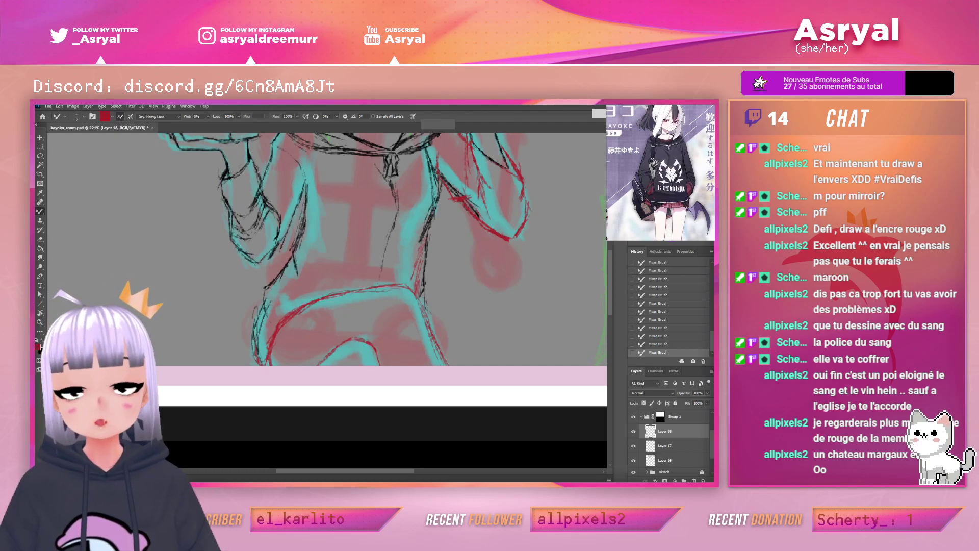
key("e")
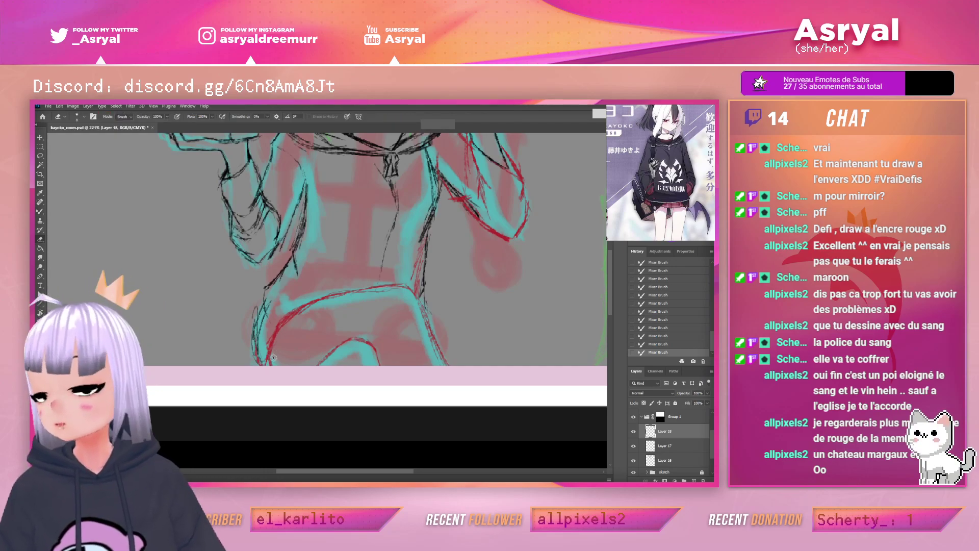
Erase the excess red strokes along the figure's left hip and the curved upper thigh line
left_click_drag(266, 332, 266, 344)
mouse_move(266, 343)
left_mouse_down()
mouse_move(270, 356)
mouse_move(274, 324)
mouse_move(326, 301)
left_mouse_up()
key("b")
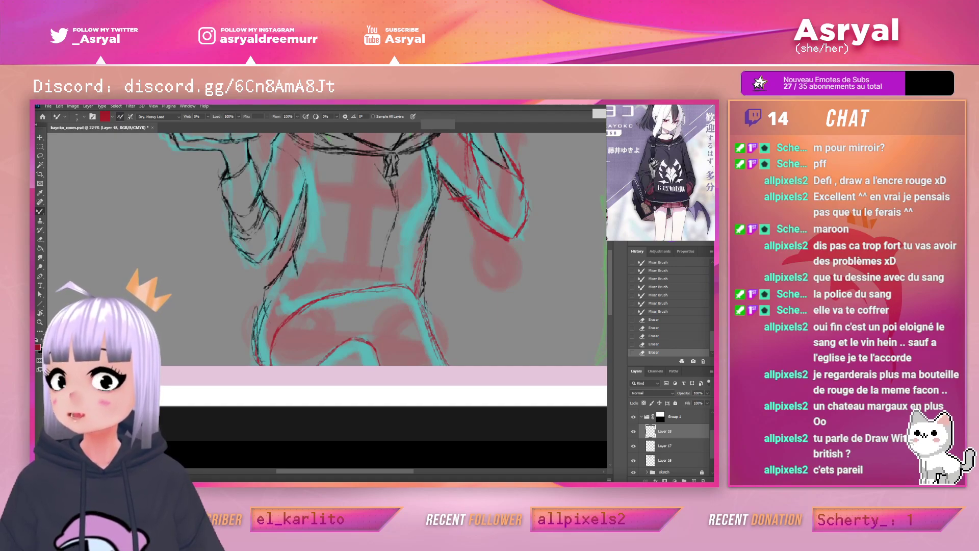
Inspect the skirt in the reference image and reinforce the left hip and curved skirt edge with red Mixer Brush strokes
scroll(648, 204, "up", 8)
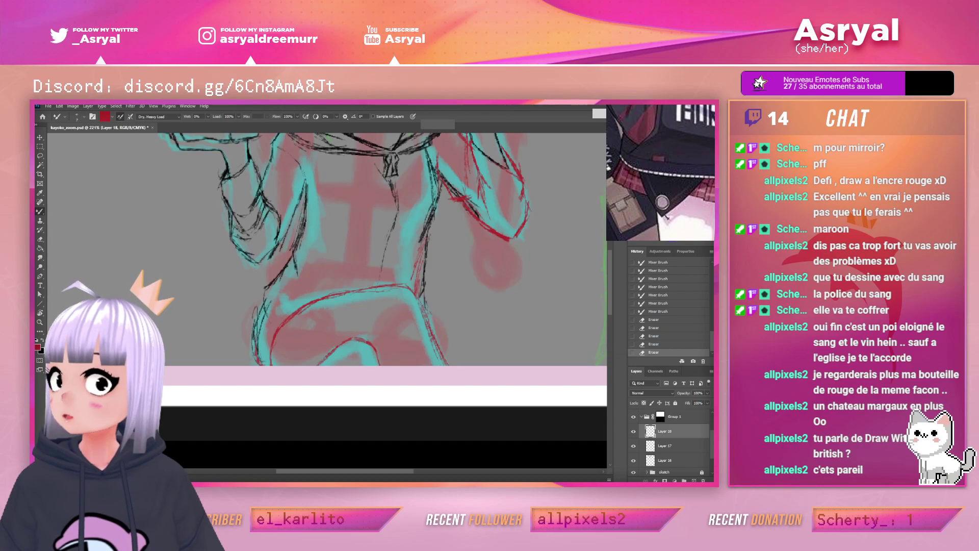
scroll(668, 218, "down", 6)
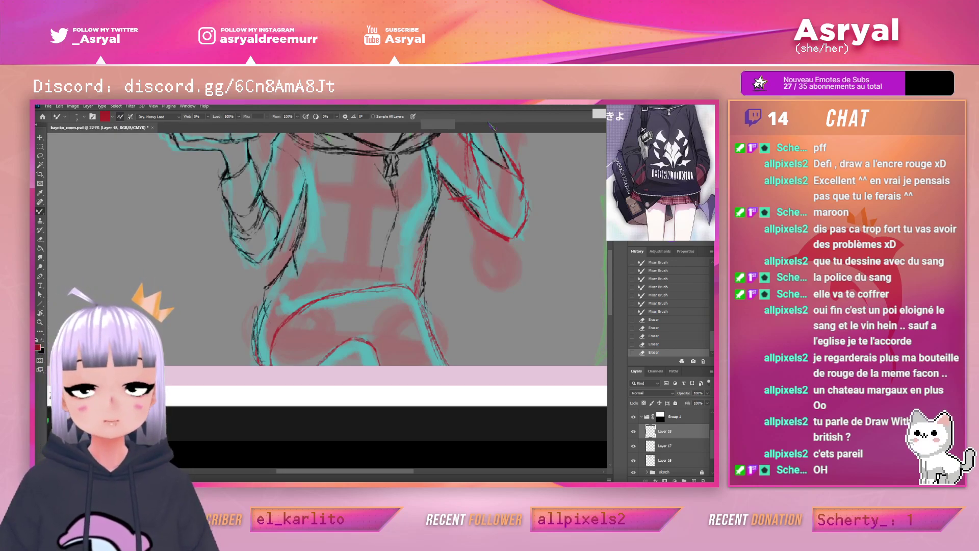
left_click_drag(269, 332, 263, 357)
left_click_drag(269, 332, 261, 364)
left_click_drag(268, 332, 262, 363)
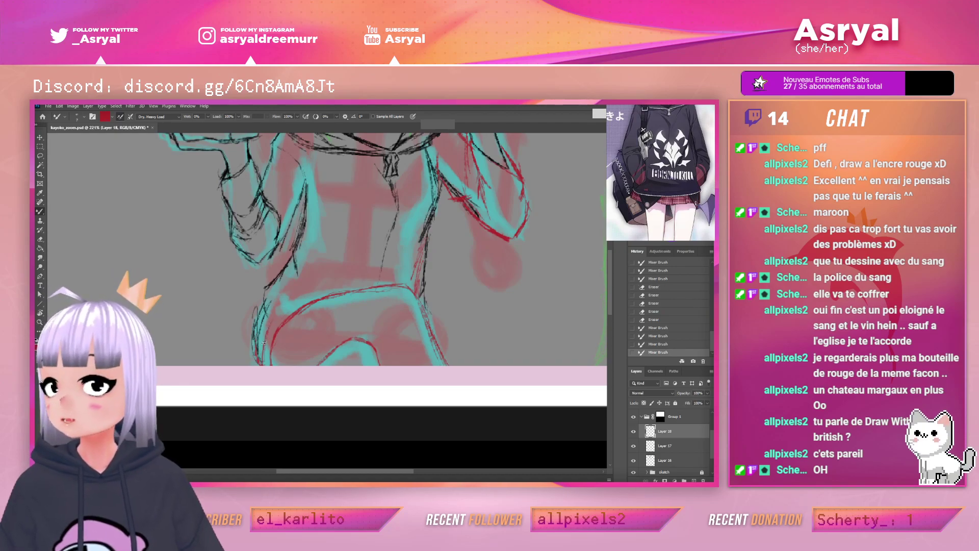
left_click_drag(271, 326, 263, 362)
mouse_move(288, 310)
left_mouse_down()
mouse_move(272, 327)
mouse_move(327, 295)
left_mouse_up()
left_click_drag(347, 290, 398, 284)
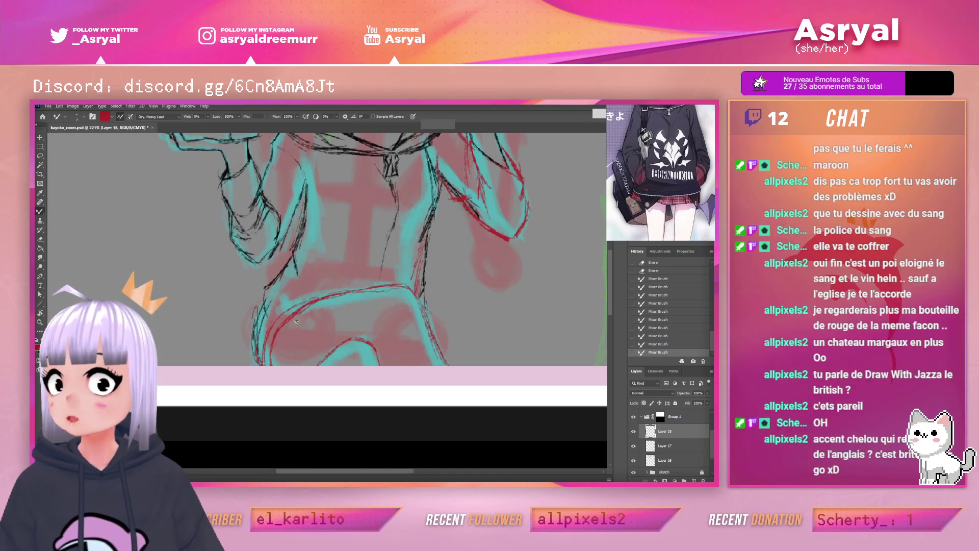
left_click_drag(305, 309, 327, 300)
left_click_drag(312, 306, 342, 296)
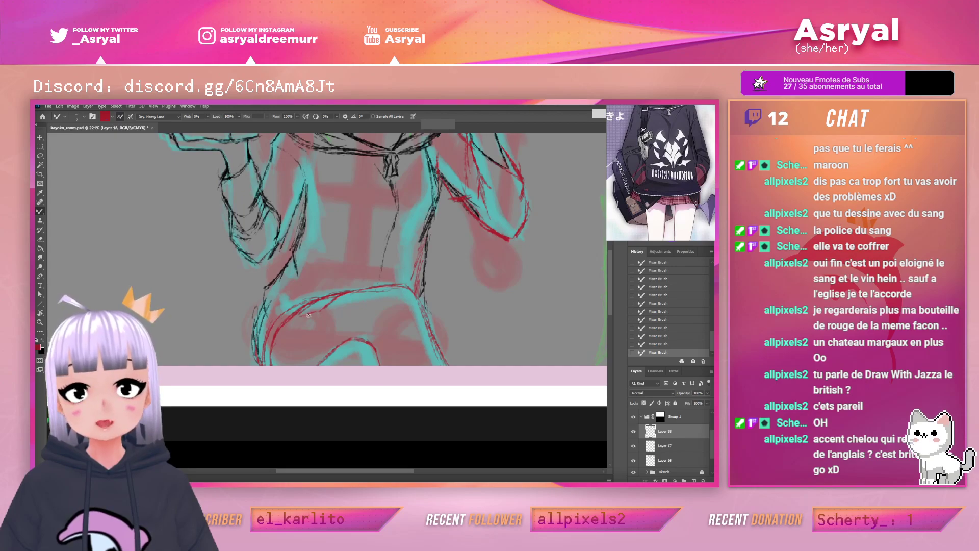
Sketch a red pleat line running down the left side of the skirt, erasing the rough parts and redrawing its lower end
left_click_drag(296, 319, 313, 320)
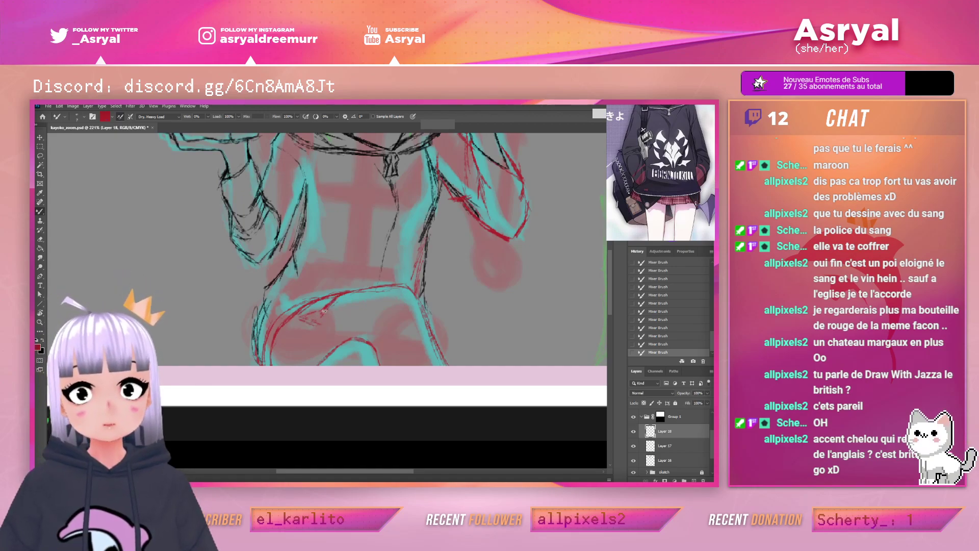
left_click_drag(323, 312, 308, 358)
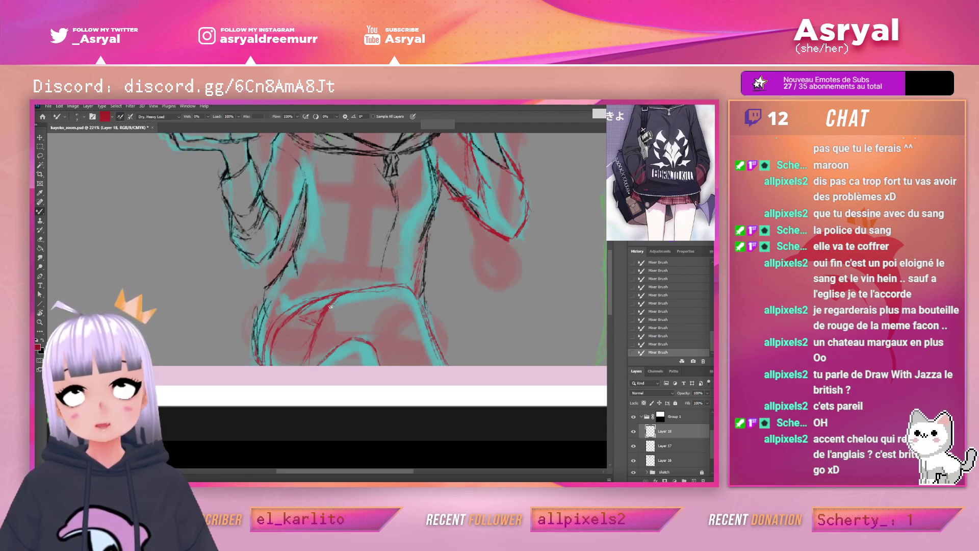
key("e")
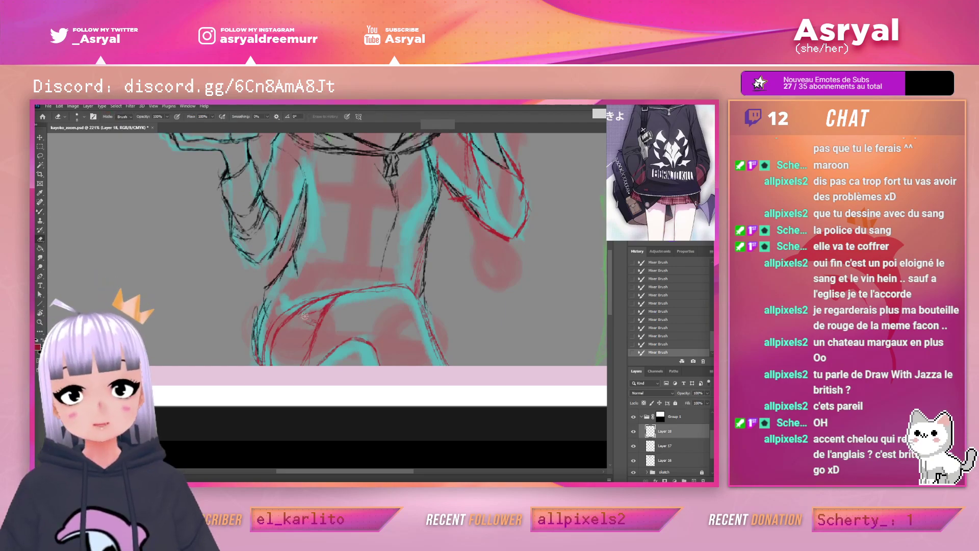
mouse_move(319, 310)
left_mouse_down()
mouse_move(305, 319)
mouse_move(304, 346)
mouse_move(311, 335)
left_mouse_up()
mouse_move(308, 341)
left_mouse_down()
mouse_move(301, 360)
mouse_move(312, 350)
left_mouse_up()
key("b")
left_click_drag(313, 342, 306, 365)
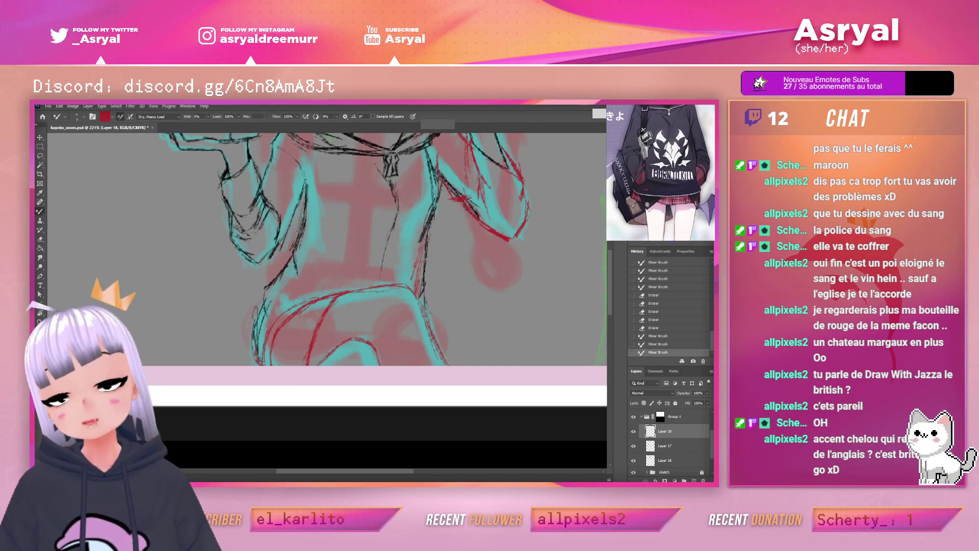
Extend the red pleat line up to the skirt's waistline with short strokes, undoing a stray one
left_click_drag(323, 322, 331, 312)
left_click_drag(329, 314, 341, 300)
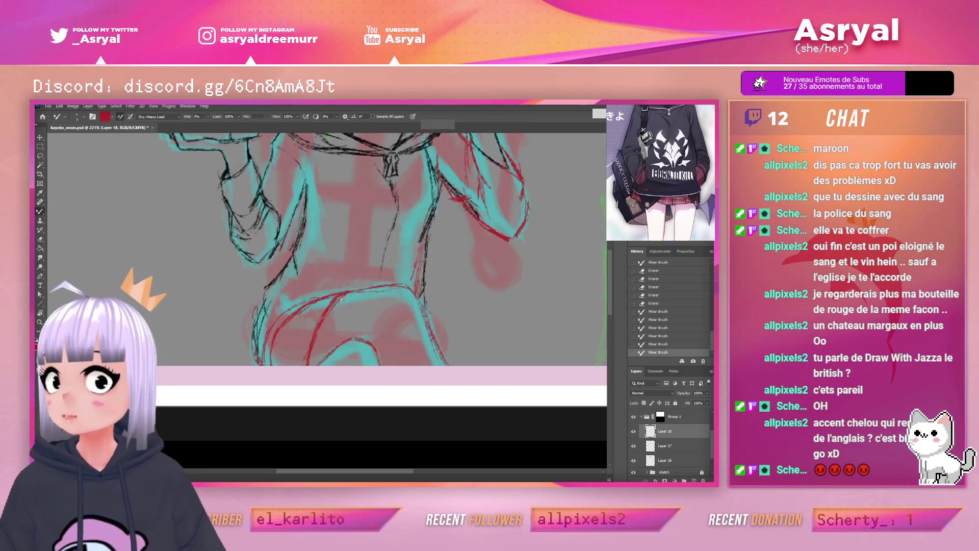
left_click_drag(349, 294, 357, 290)
mouse_move(349, 295)
left_mouse_down()
mouse_move(363, 289)
mouse_move(337, 299)
mouse_move(360, 290)
left_mouse_up()
key("e")
key("b")
mouse_move(350, 296)
left_mouse_down()
mouse_move(370, 287)
mouse_move(320, 299)
mouse_move(355, 292)
left_mouse_up()
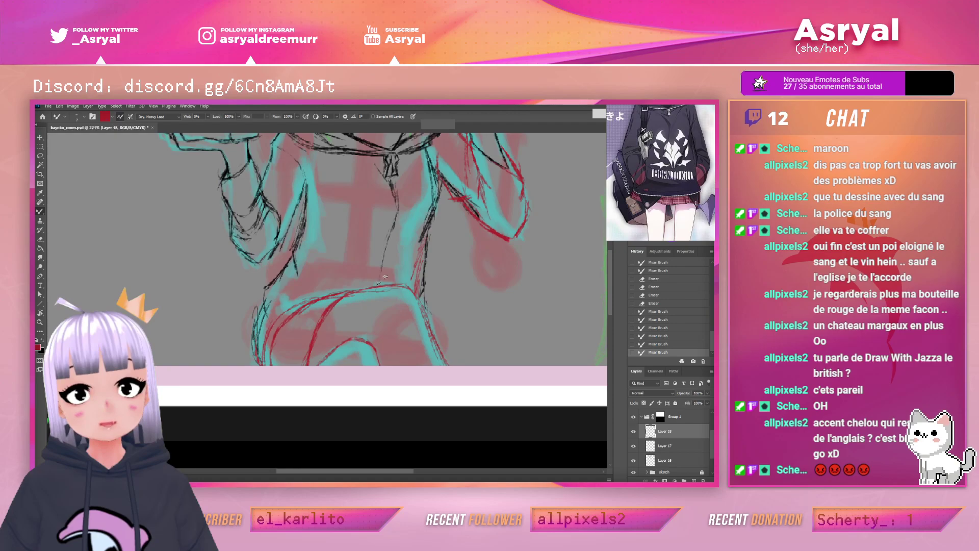
key("ctrl+z")
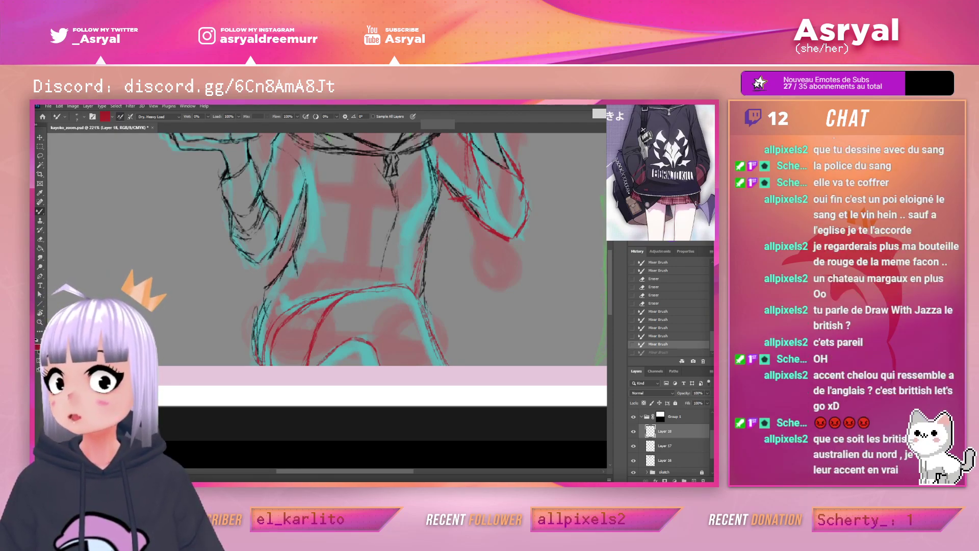
left_click_drag(338, 293, 351, 289)
left_click_drag(342, 293, 356, 291)
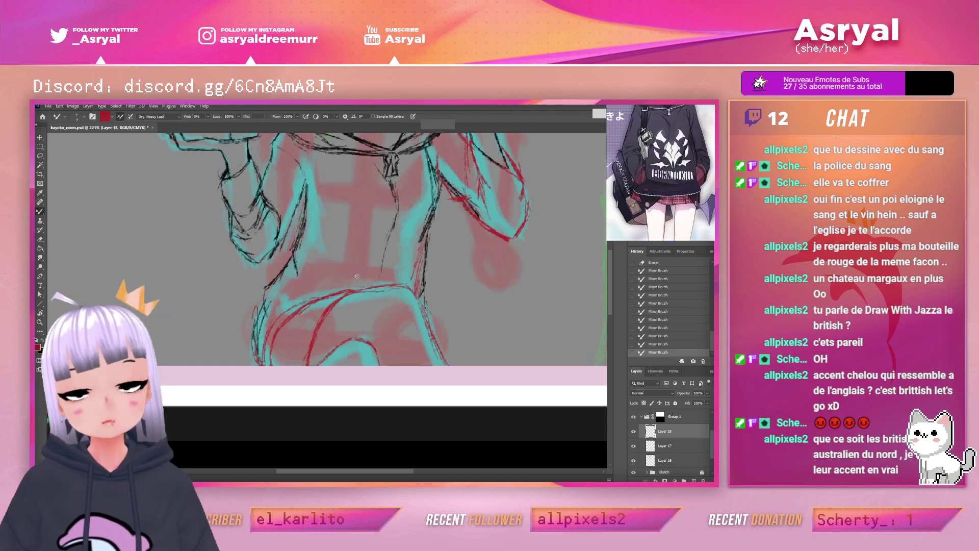
Try a hem stroke and a short cross stroke inside the left pleat, erasing the cross stroke
left_click_drag(303, 352, 289, 354)
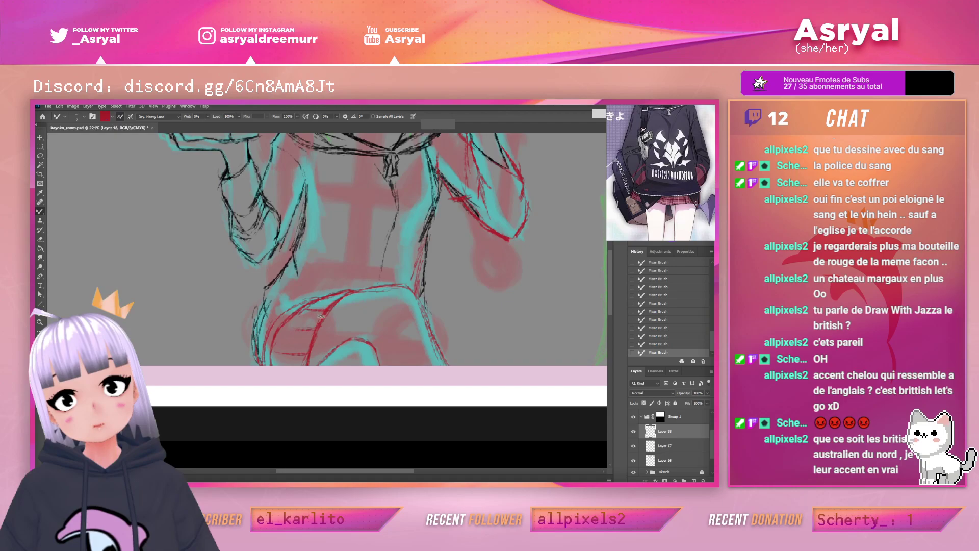
left_click_drag(325, 315, 312, 310)
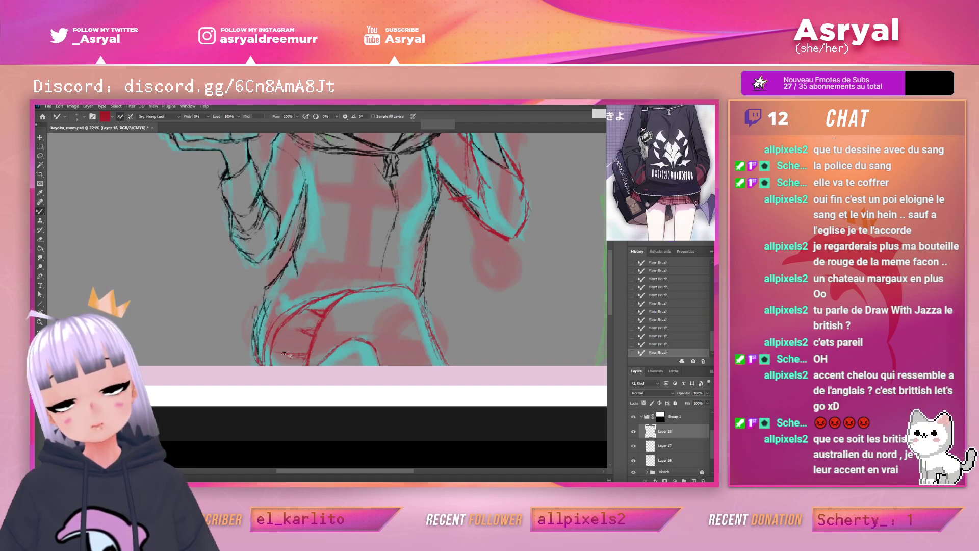
key("e")
left_click_drag(326, 316, 310, 309)
mouse_move(312, 313)
left_mouse_down()
mouse_move(296, 301)
mouse_move(312, 312)
left_mouse_up()
key("b")
Try angular red fold strokes in the middle of the left pleat, erasing and redrawing their right corner
mouse_move(308, 311)
left_mouse_down()
mouse_move(279, 325)
mouse_move(313, 333)
left_mouse_up()
mouse_move(290, 326)
left_mouse_down()
mouse_move(301, 331)
mouse_move(287, 328)
left_mouse_up()
mouse_move(285, 325)
left_mouse_down()
mouse_move(323, 335)
mouse_move(313, 330)
left_mouse_up()
key("r")
left_click(140, 116)
key("e")
left_click_drag(316, 329, 313, 335)
left_click_drag(317, 329, 314, 335)
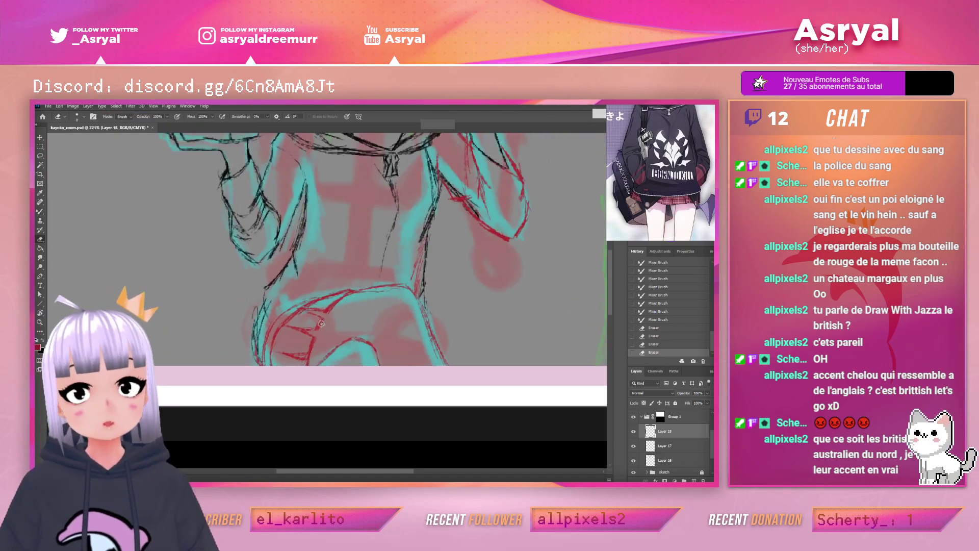
key("b")
left_click_drag(321, 325, 314, 332)
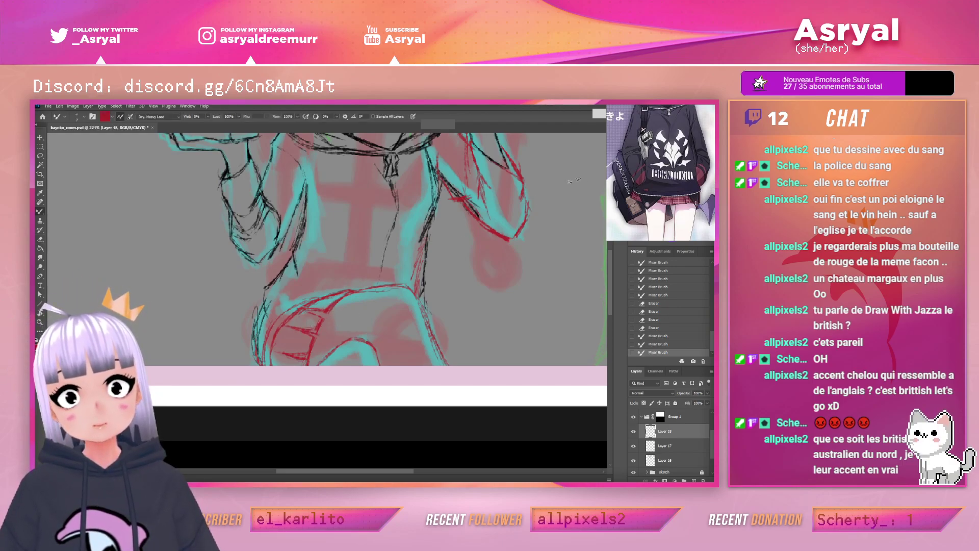
Erase the lower fold strokes inside the left pleat and redraw its upper fold edge in red
key("e")
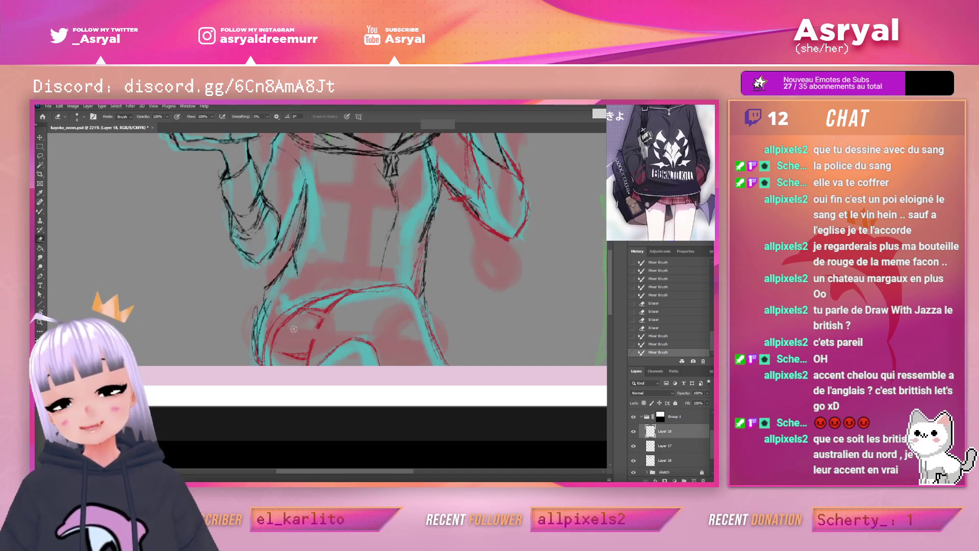
mouse_move(277, 361)
left_mouse_down()
mouse_move(282, 338)
mouse_move(301, 357)
mouse_move(314, 342)
mouse_move(309, 355)
mouse_move(291, 363)
mouse_move(293, 339)
mouse_move(329, 306)
mouse_move(319, 323)
left_mouse_up()
key("b")
left_click_drag(321, 323, 312, 345)
key("e")
key("b")
key("e")
key("b")
left_click_drag(302, 309, 321, 317)
mouse_move(309, 312)
left_mouse_down()
mouse_move(323, 320)
mouse_move(315, 317)
left_mouse_up()
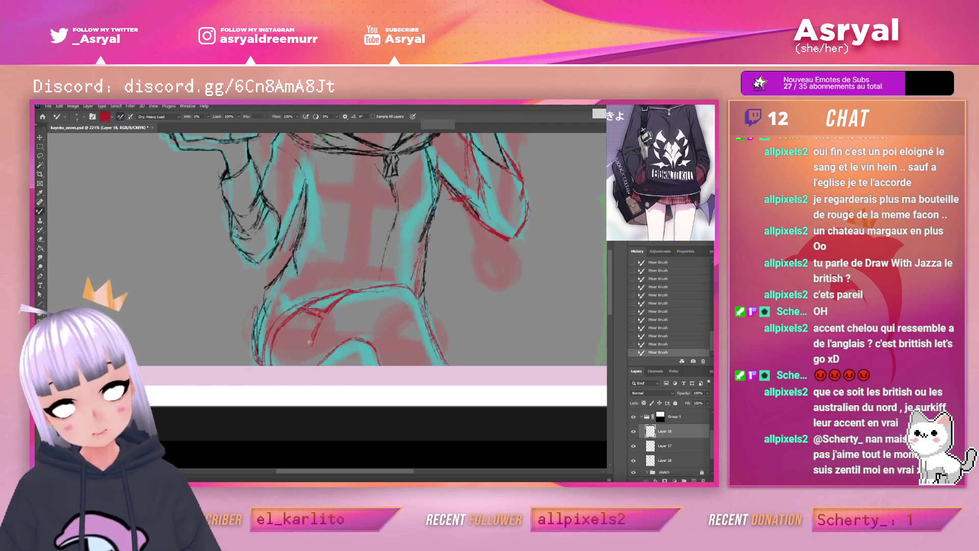
Sketch the lower folds of the left pleat as an angular red shape, erasing and redrawing its edges
left_click_drag(281, 338, 311, 346)
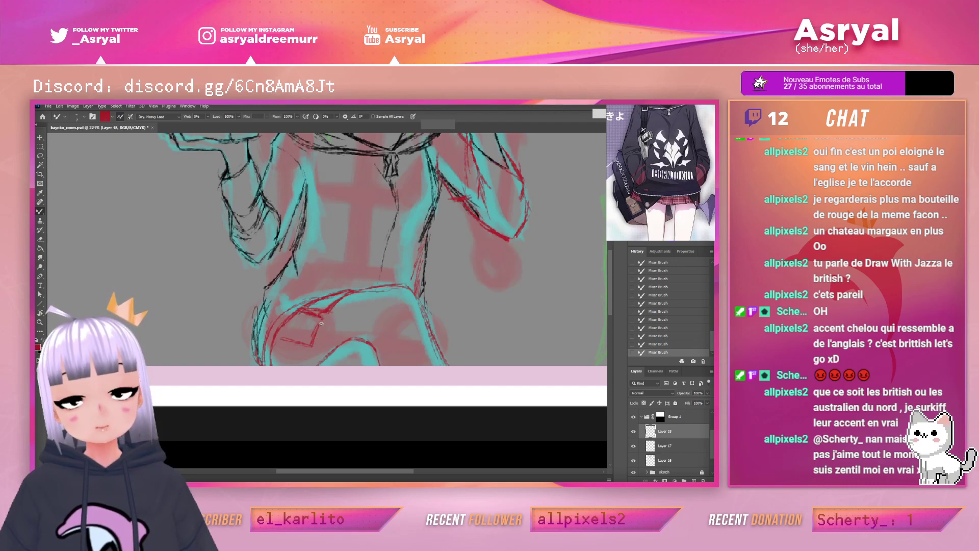
mouse_move(324, 320)
left_mouse_down()
mouse_move(310, 347)
mouse_move(281, 331)
left_mouse_up()
key("e")
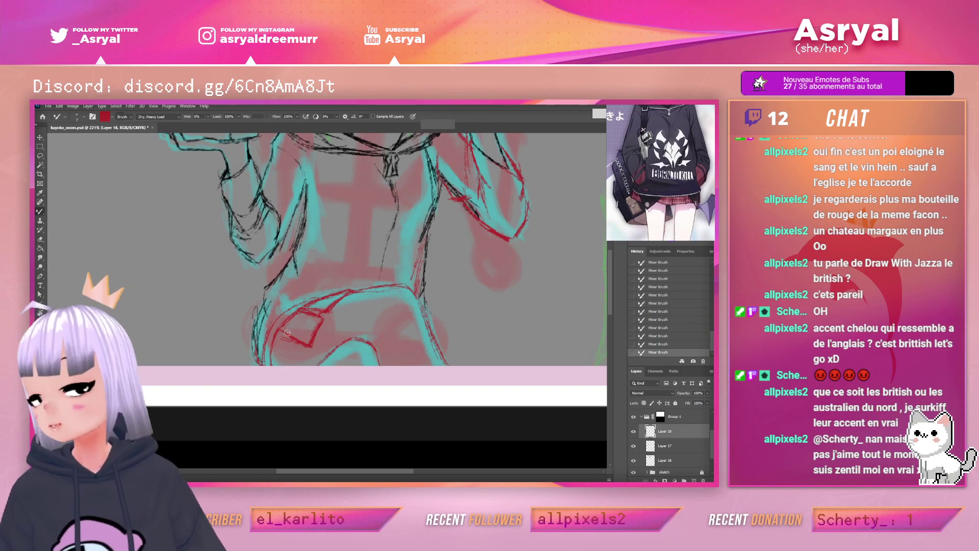
left_click_drag(280, 327, 312, 345)
key("b")
mouse_move(302, 312)
left_mouse_down()
mouse_move(323, 319)
mouse_move(298, 315)
mouse_move(312, 345)
left_mouse_up()
mouse_move(284, 334)
left_mouse_down()
mouse_move(306, 356)
mouse_move(301, 365)
left_mouse_up()
left_click_drag(324, 319, 302, 365)
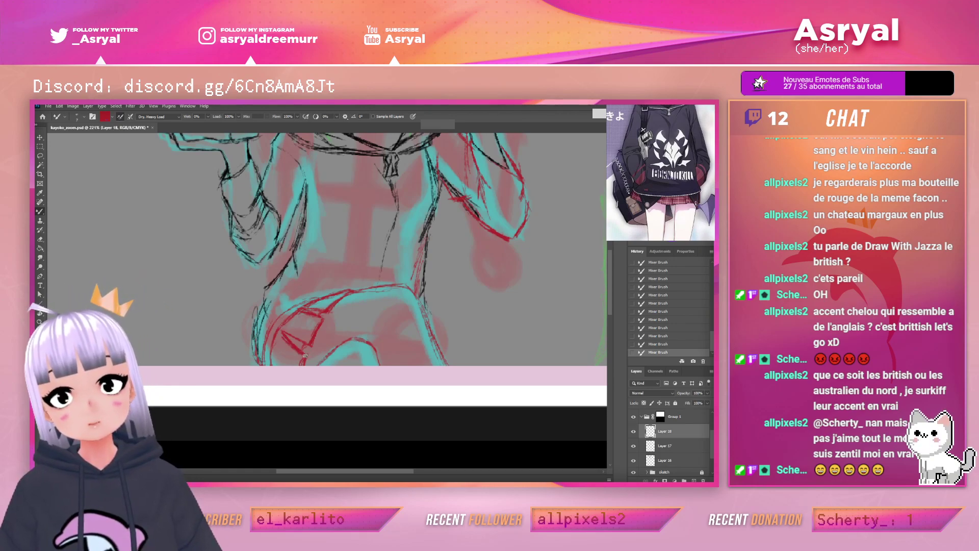
Clean up the red outline of the left thigh and the upper fold with the eraser, and redraw the strokes there
key("e")
mouse_move(280, 299)
left_mouse_down()
mouse_move(264, 301)
mouse_move(269, 361)
left_mouse_up()
key("b")
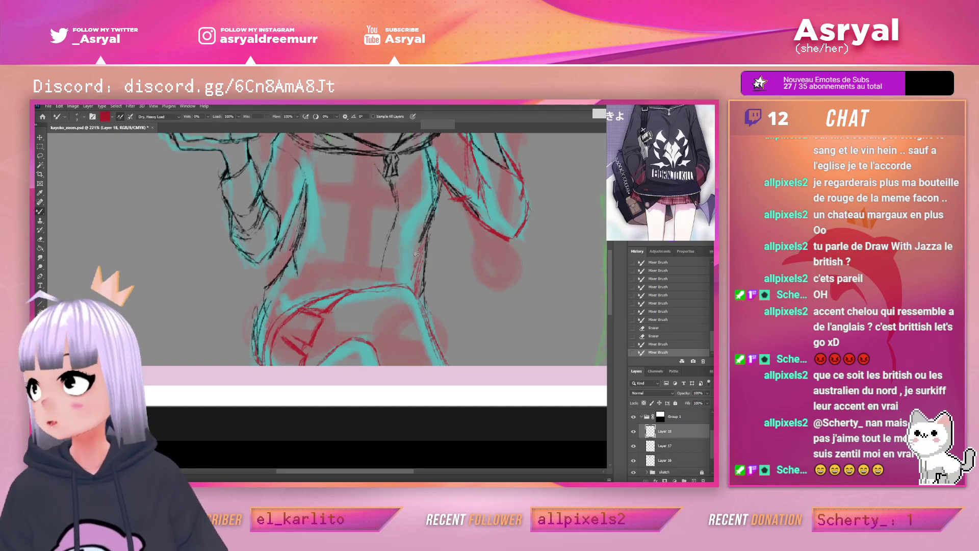
key("e")
left_click_drag(309, 308, 318, 281)
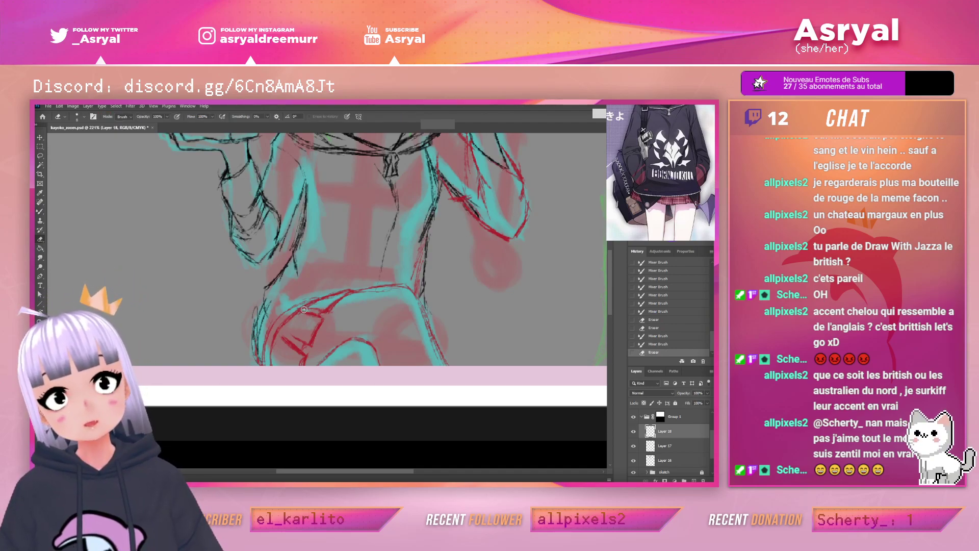
key("b")
mouse_move(319, 281)
left_mouse_down()
mouse_move(308, 304)
mouse_move(330, 310)
left_mouse_up()
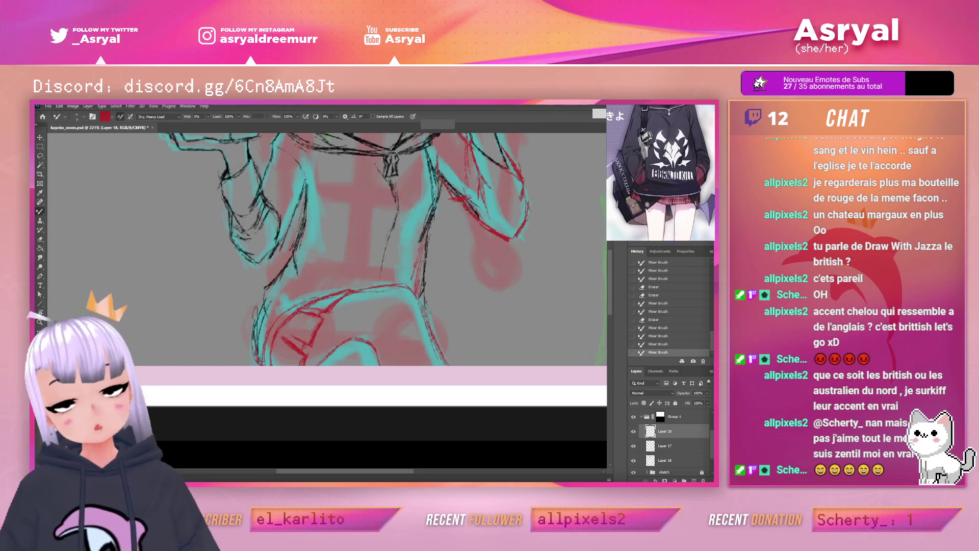
Add red strokes along the raised arm's elbow and the right hip outline
left_click_drag(523, 183, 526, 210)
key("z")
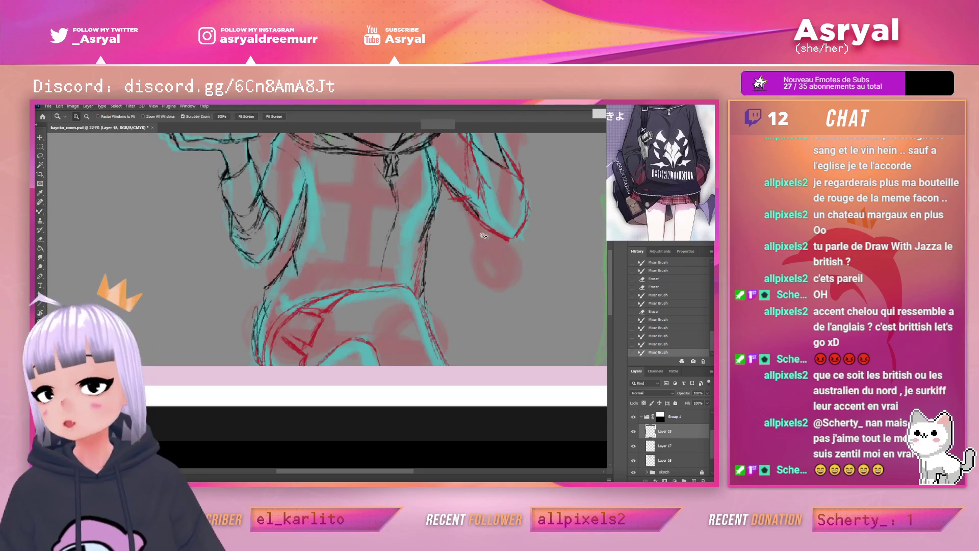
left_click_drag(490, 237, 445, 240)
left_click_drag(514, 221, 450, 275)
left_click_drag(403, 330, 442, 312)
left_click(442, 312)
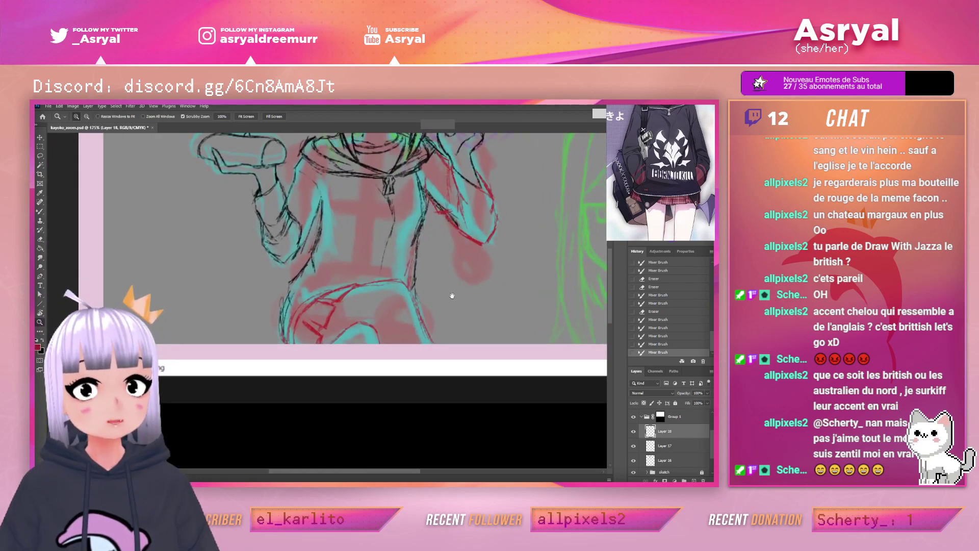
left_click(440, 307)
left_click(420, 317)
key("b")
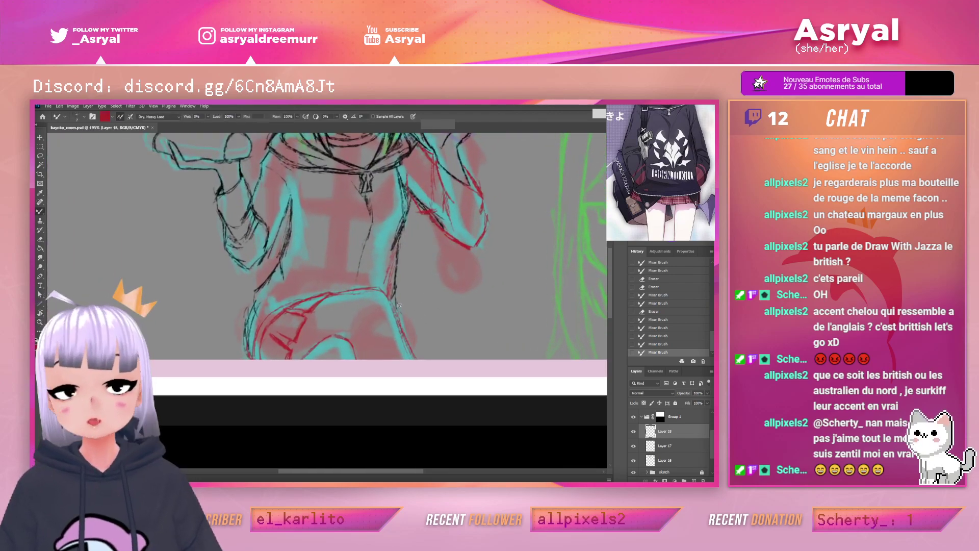
left_click_drag(397, 305, 404, 329)
left_click_drag(458, 245, 484, 244)
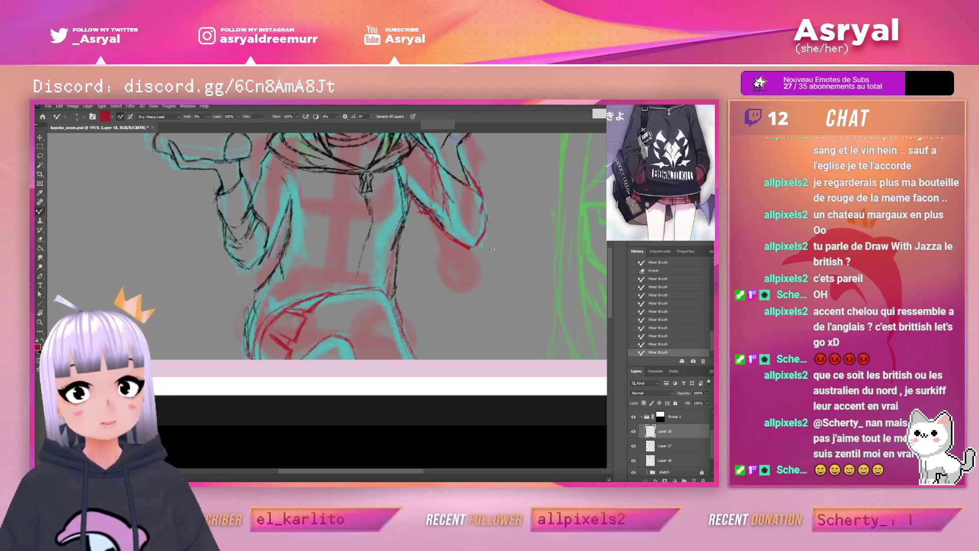
Sketch a short red pleat stroke on the right side of the skirt and save the document
left_click_drag(367, 320, 426, 277)
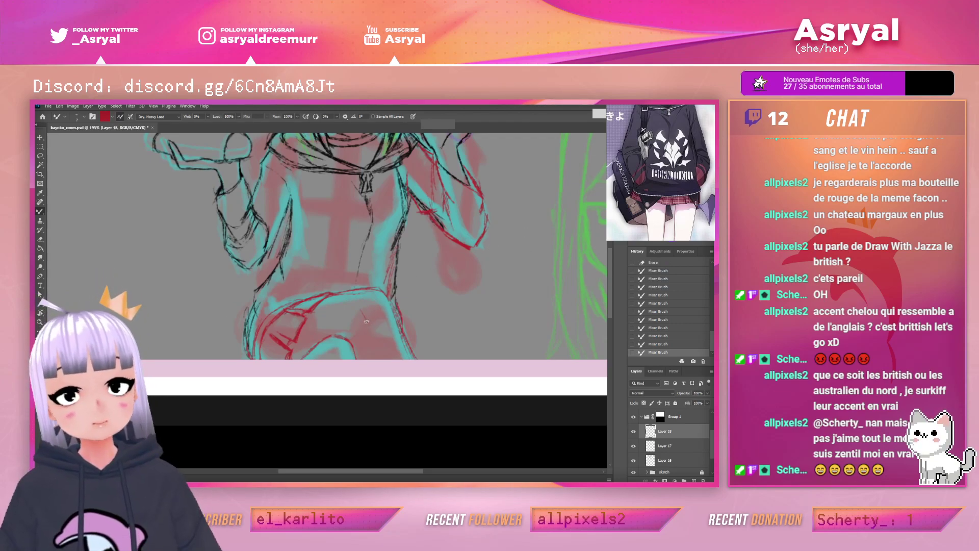
left_click_drag(361, 311, 365, 323)
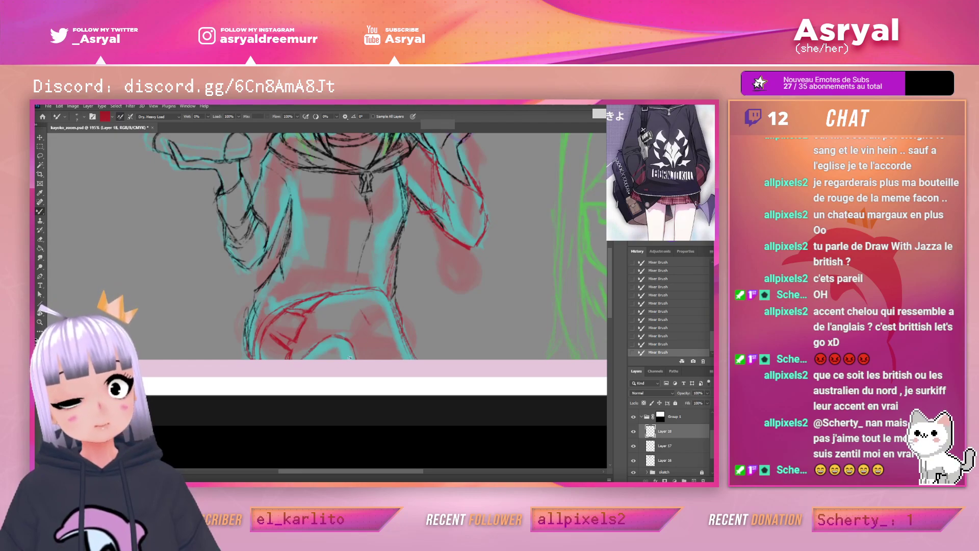
key("ctrl+space")
left_click_drag(431, 302, 401, 301)
mouse_move(459, 280)
left_mouse_down()
mouse_move(441, 313)
mouse_move(472, 279)
left_mouse_up()
key("b")
key("ctrl+s")
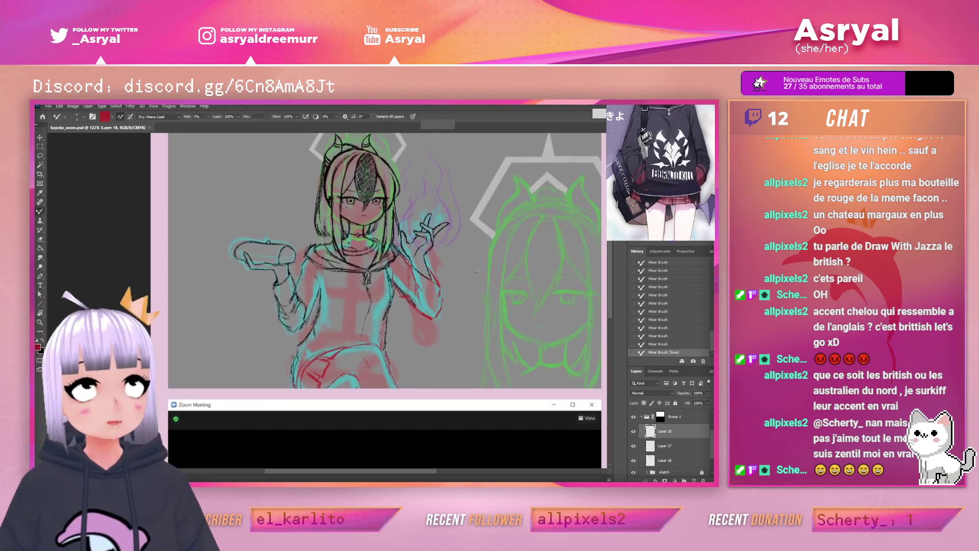
Add a new layer above Layer 18 and turn it into a clipping mask
left_click(694, 481)
right_click(682, 434)
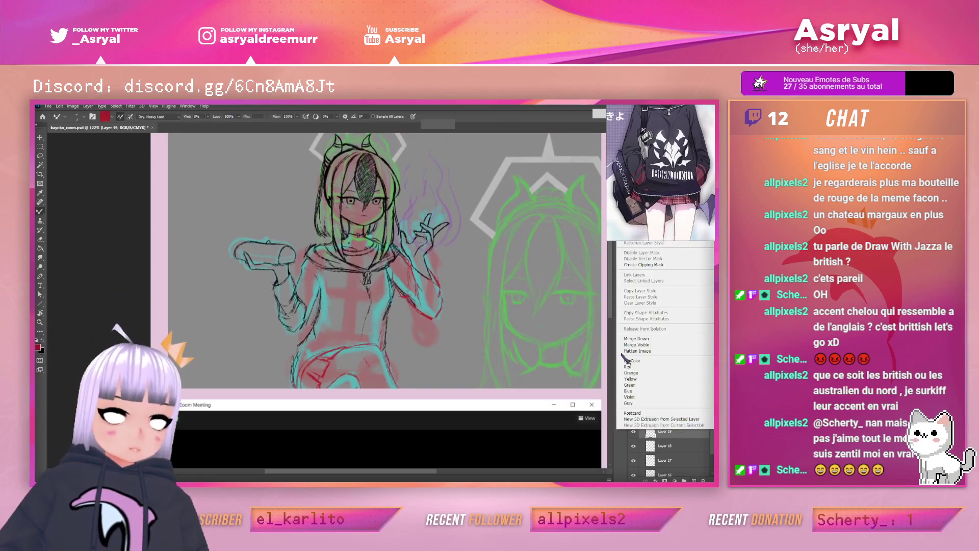
left_click(643, 265)
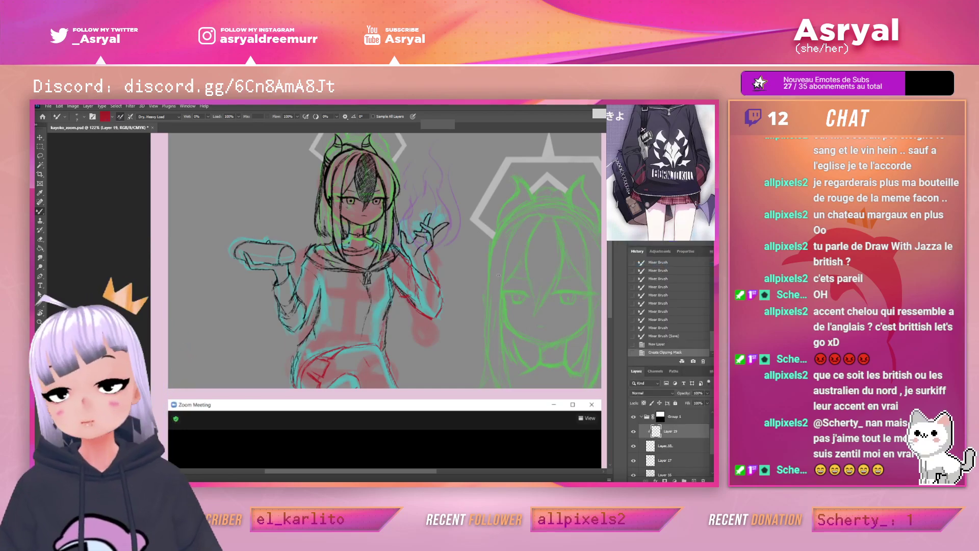
Recolour the red arm, hip and skirt lines black by painting over them with a large brush on the clipping layer
key("period")
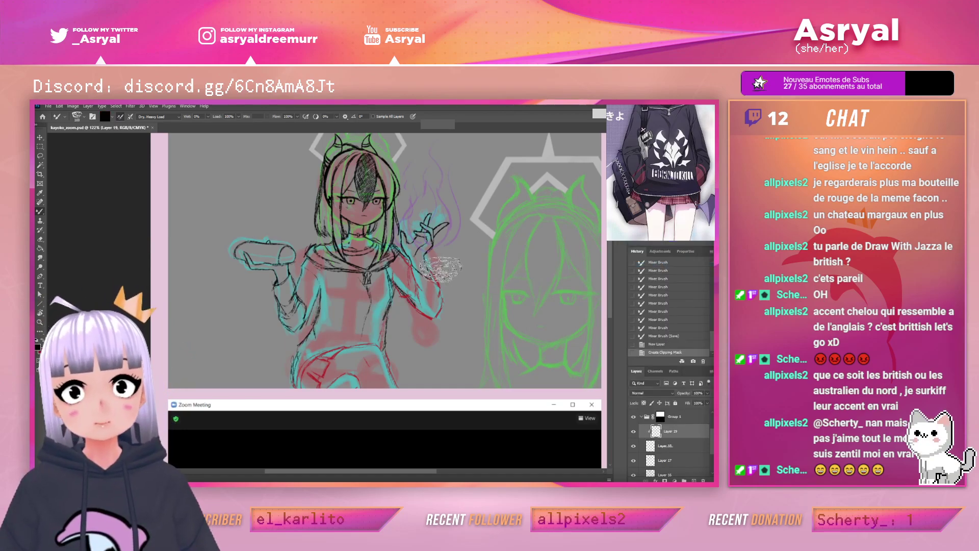
key("x")
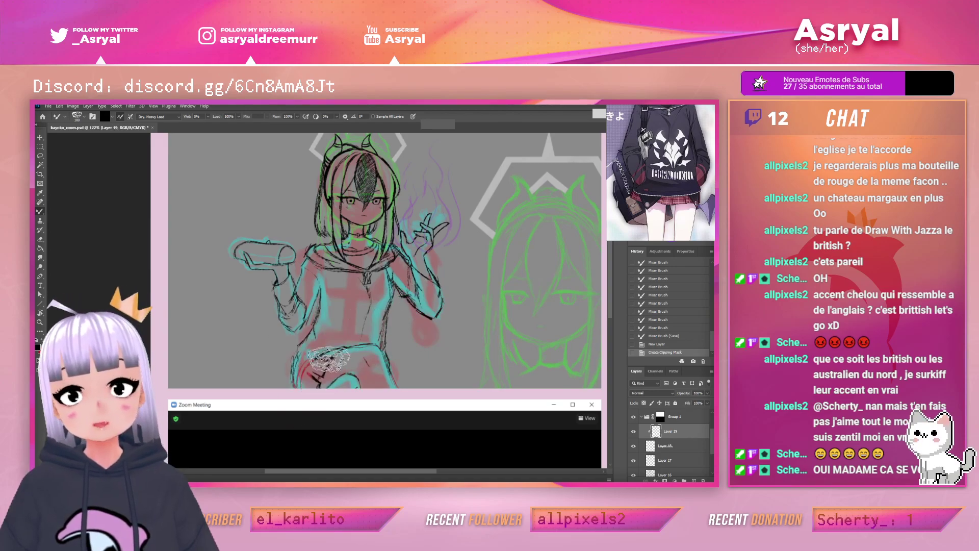
left_click_drag(315, 387, 306, 372)
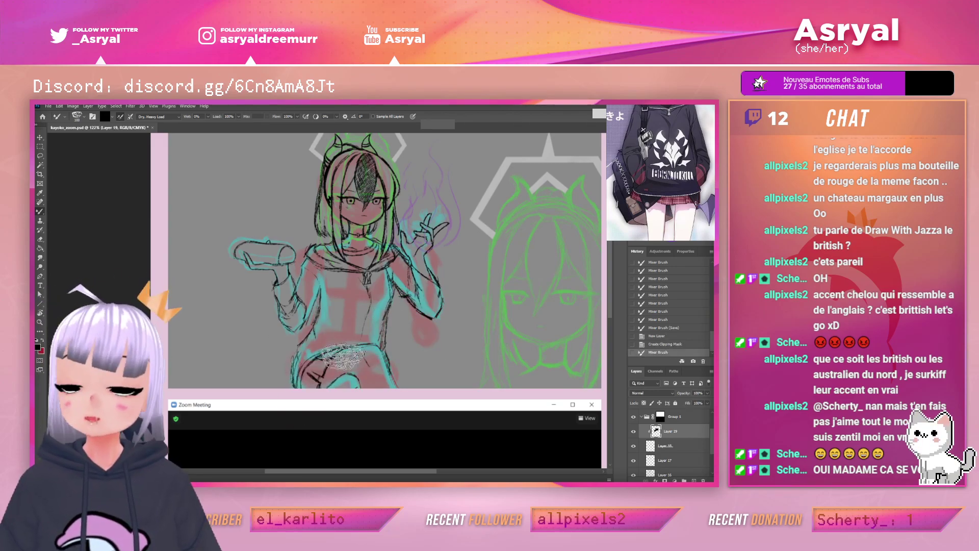
Switch the Mixer Brush to a recently used small preset for linework
right_click(355, 257)
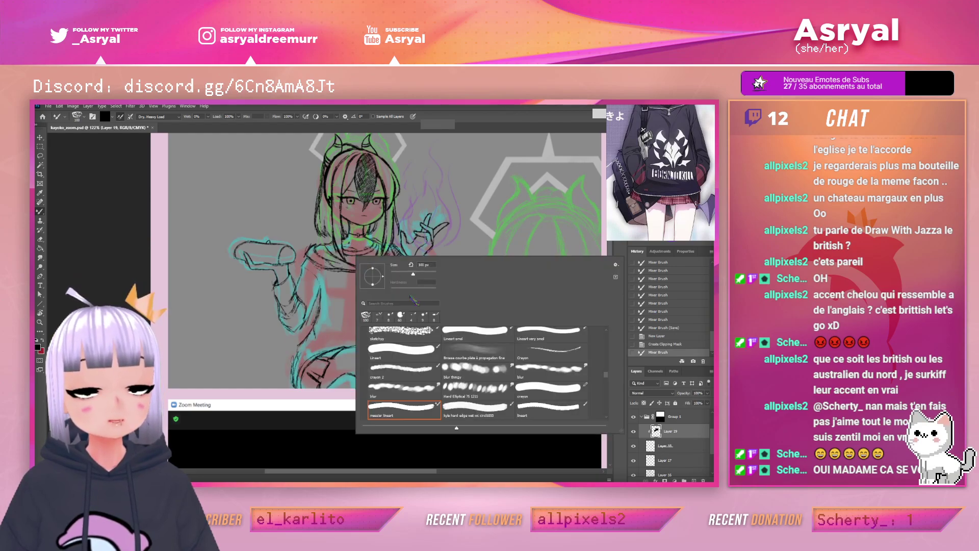
left_click(380, 317)
key("Return")
scroll(574, 136, "right", 3)
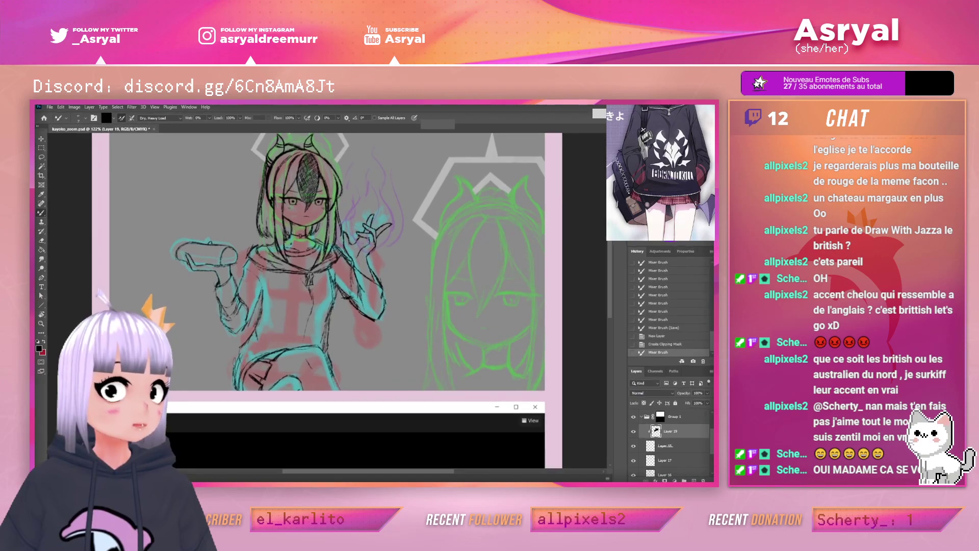
Merge the clipping layer down into Layer 18 and toggle the merged layer's visibility to compare the lines
right_click(672, 431)
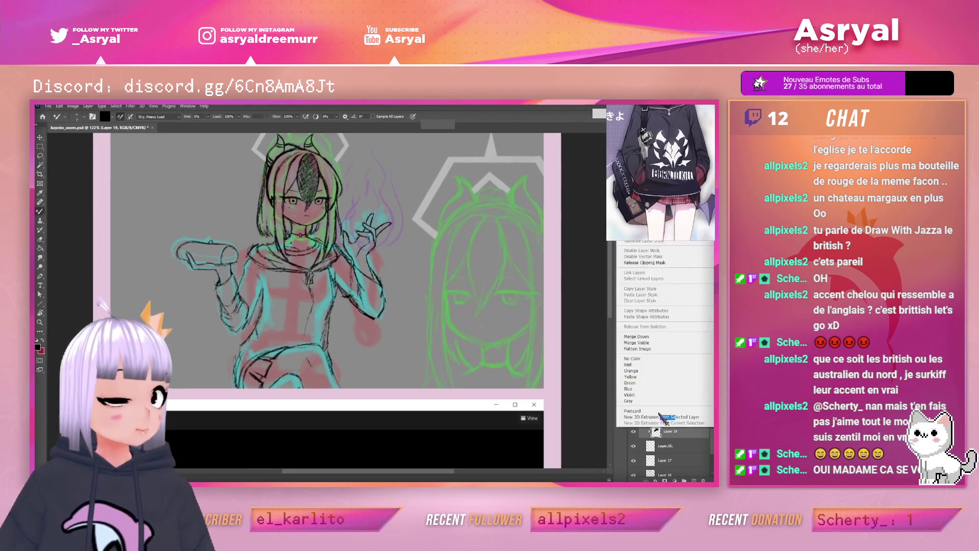
left_click(638, 337)
left_click(634, 431)
left_click(634, 432)
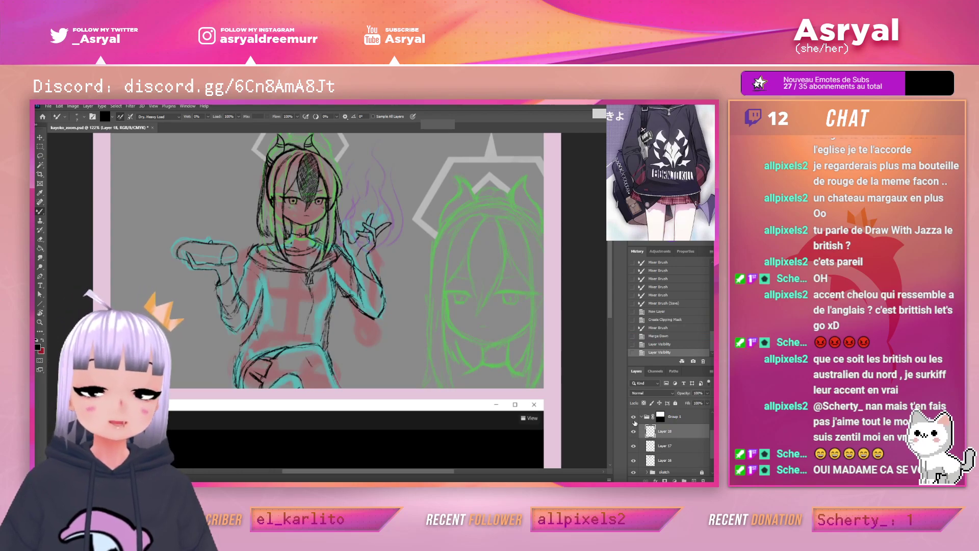
Add short black pleat strokes on the right part of the skirt
left_click_drag(418, 301, 460, 296)
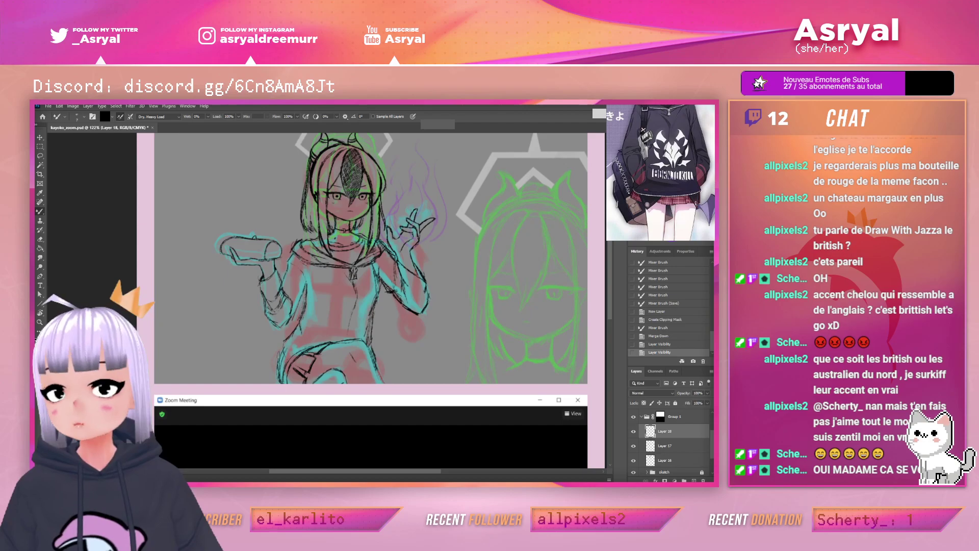
left_click_drag(380, 318, 437, 307)
key("b")
left_click_drag(357, 274, 357, 292)
left_click_drag(359, 278, 374, 292)
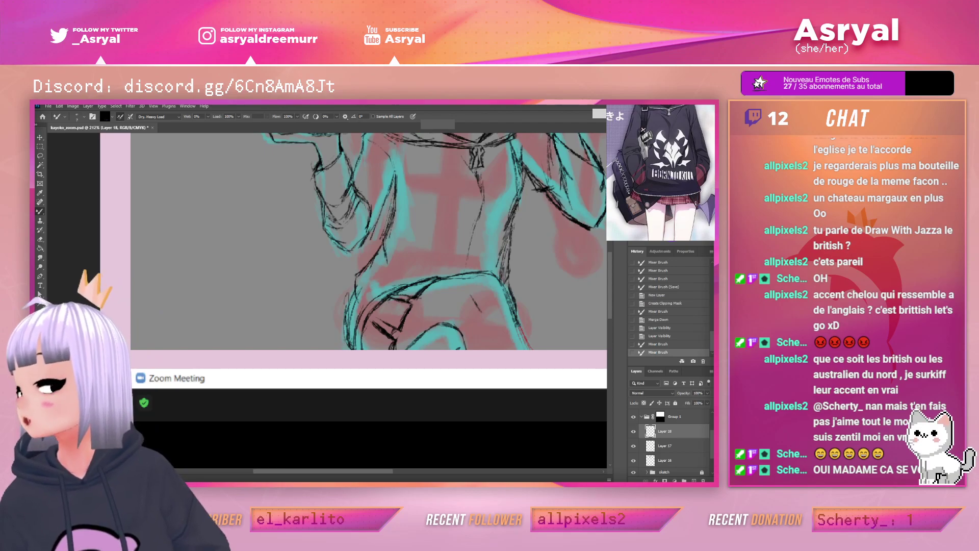
left_click_drag(36, 115, 459, 106)
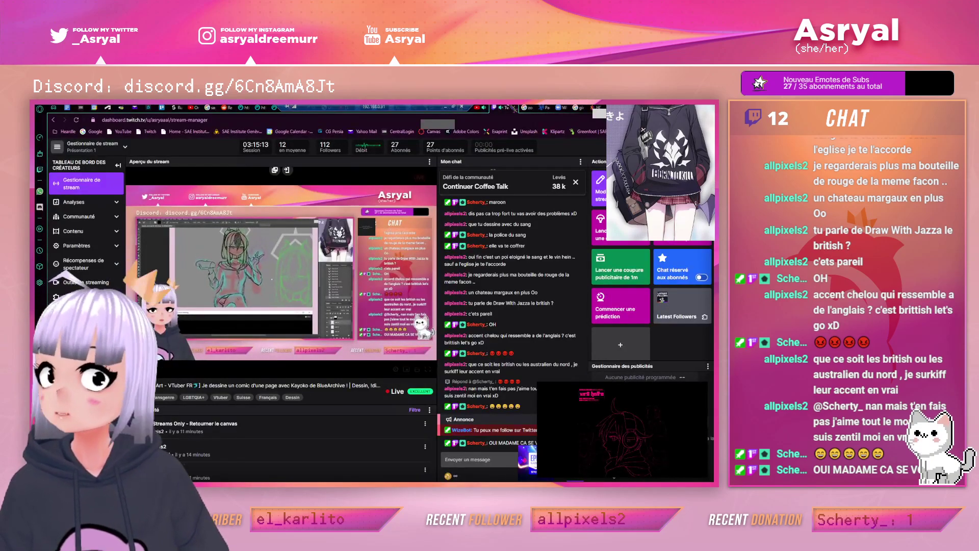
left_click_drag(396, 109, 35, 148)
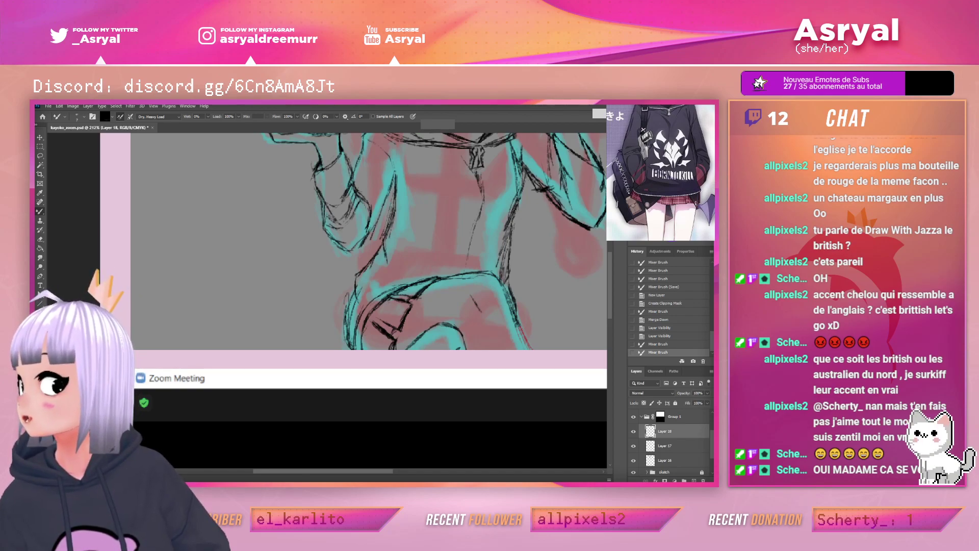
left_click_drag(35, 178, 408, 106)
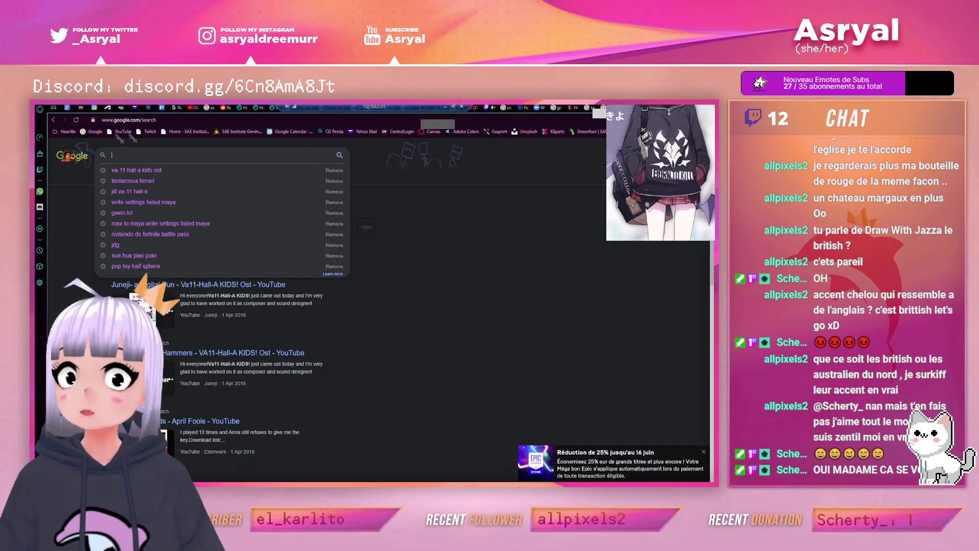
left_click_drag(472, 106, 35, 231)
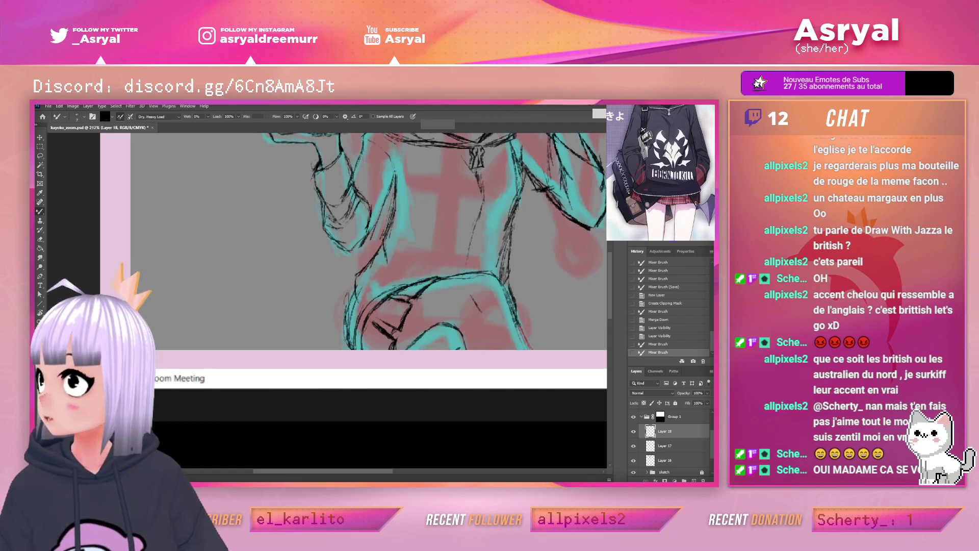
left_click_drag(397, 242, 36, 208)
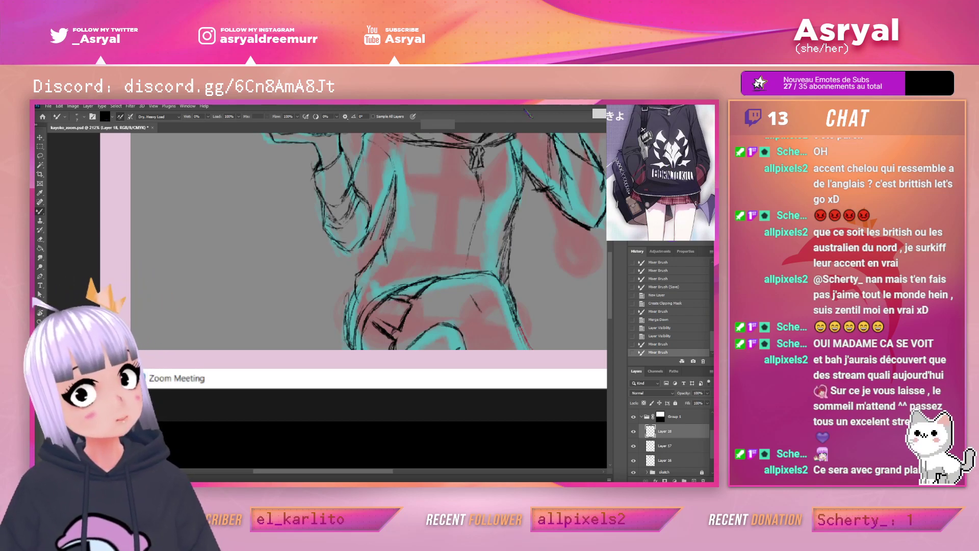
Compare the drawing with and without Layer 18, and erase stray lines along the raised forearm on that layer
mouse_move(533, 192)
left_mouse_down()
mouse_move(507, 236)
mouse_move(501, 182)
left_mouse_up()
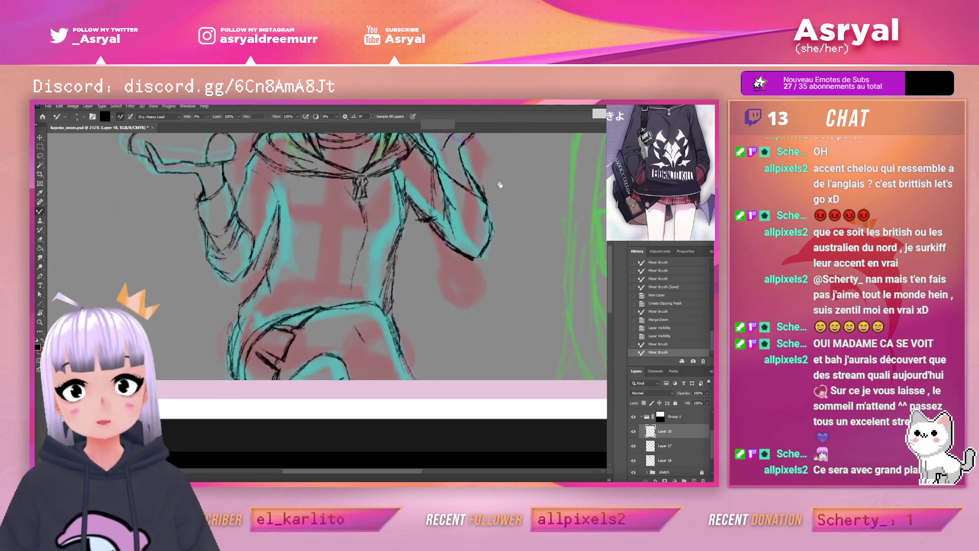
left_click(634, 431)
left_click(634, 431)
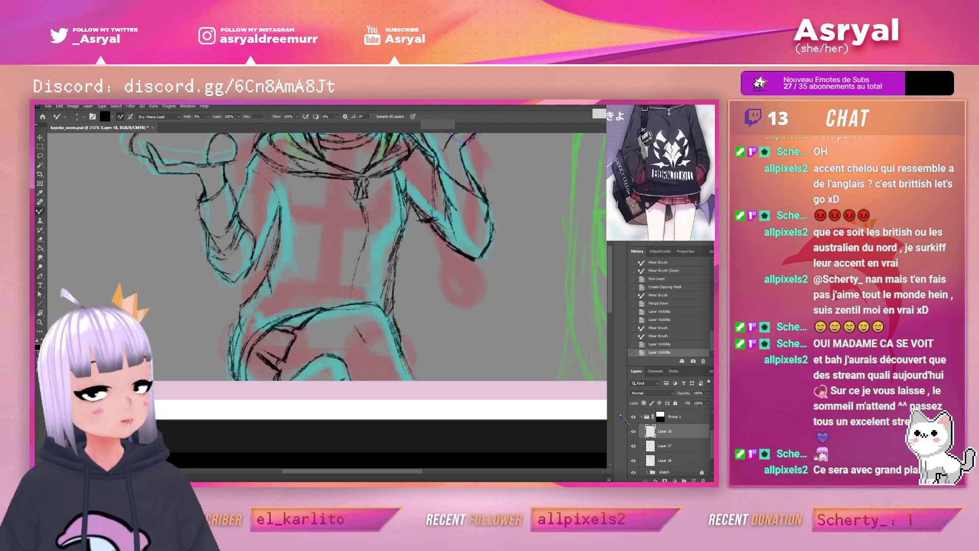
scroll(601, 271, "up", 3)
key("z")
left_click(542, 237)
left_click_drag(541, 238, 541, 238)
key("b")
mouse_move(464, 281)
left_mouse_down()
mouse_move(456, 234)
mouse_move(461, 280)
left_mouse_up()
left_click_drag(428, 244, 453, 277)
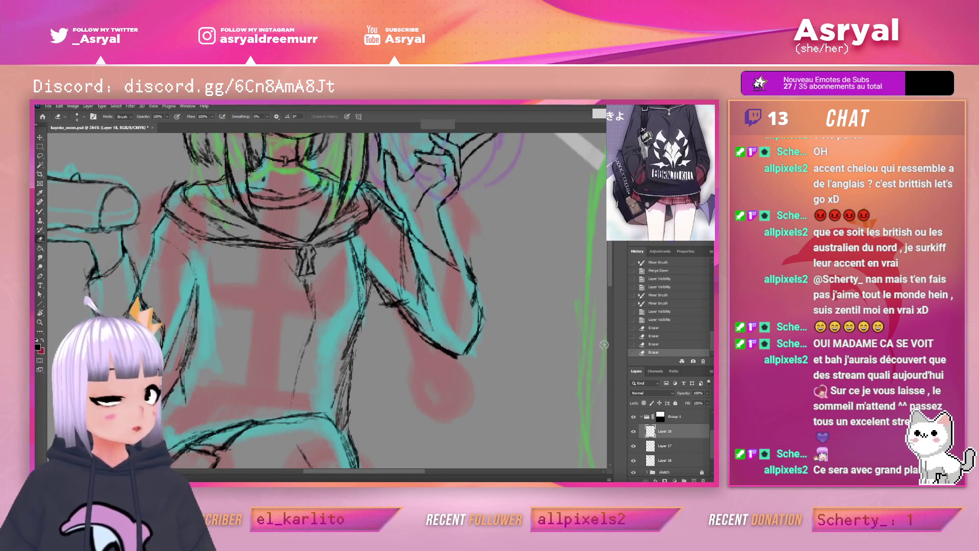
Merge Layer 18 down into Layer 17 and toggle the merged layer's visibility to check its content
right_click(681, 432)
left_click(645, 388)
left_click(634, 431)
left_click(634, 430)
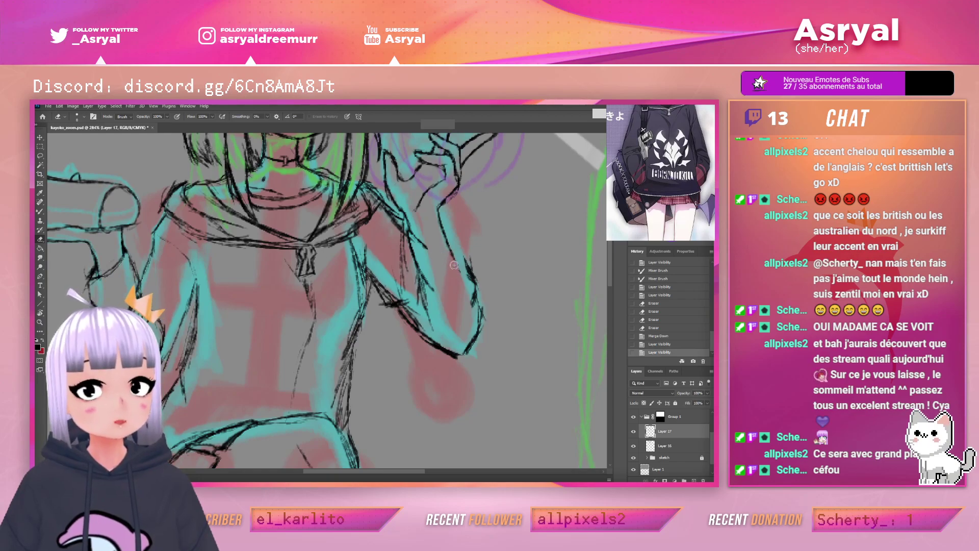
Erase part of the raised forearm's outline and sketch the sleeve cuff in black below the wrist
left_click_drag(457, 257, 464, 268)
key("b")
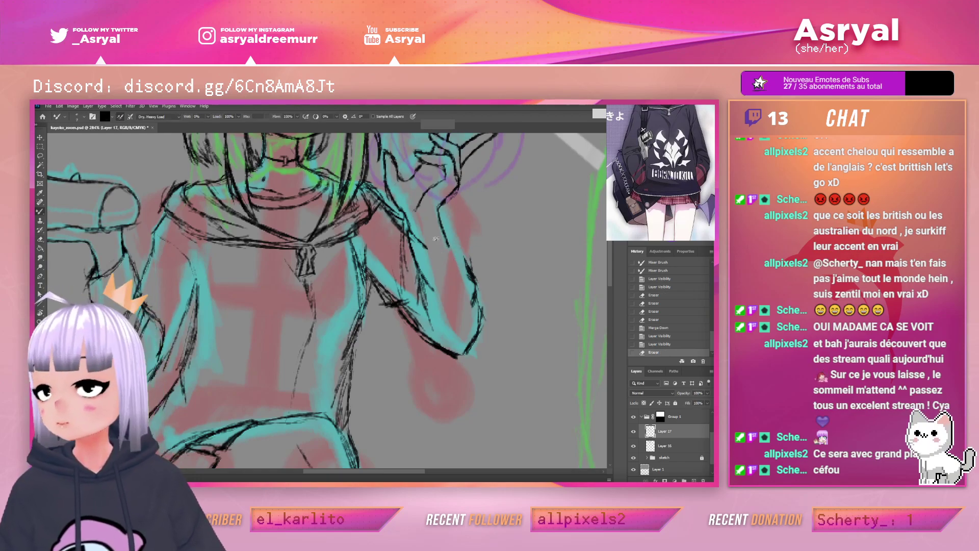
left_click_drag(414, 236, 432, 245)
left_click_drag(426, 242, 448, 244)
mouse_move(444, 242)
left_mouse_down()
mouse_move(466, 266)
mouse_move(454, 237)
left_mouse_up()
key("e")
key("b")
left_click_drag(465, 261, 446, 234)
left_click_drag(457, 239, 441, 227)
mouse_move(446, 233)
left_mouse_down()
mouse_move(408, 233)
mouse_move(420, 240)
left_mouse_up()
Erase the excess lines at the cuff's inner edge and redraw the cuff's side and rim around the wrist
key("e")
mouse_move(413, 232)
left_mouse_down()
mouse_move(437, 241)
mouse_move(456, 218)
mouse_move(416, 237)
mouse_move(407, 229)
mouse_move(481, 210)
mouse_move(465, 176)
mouse_move(395, 226)
mouse_move(432, 247)
left_mouse_up()
key("b")
mouse_move(412, 237)
left_mouse_down()
mouse_move(434, 249)
mouse_move(406, 224)
left_mouse_up()
mouse_move(405, 213)
left_mouse_down()
mouse_move(413, 237)
mouse_move(408, 222)
left_mouse_up()
mouse_move(417, 224)
left_mouse_down()
mouse_move(412, 243)
mouse_move(448, 234)
left_mouse_up()
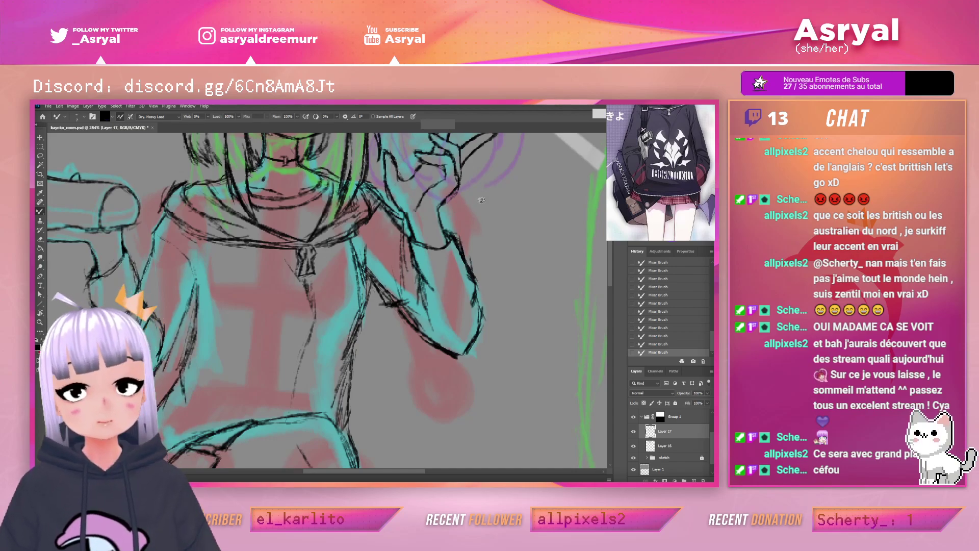
Clean up the lines under the cuff and sketch the raised sleeve's outline and fold strokes down the forearm
key("e")
mouse_move(458, 240)
left_mouse_down()
mouse_move(464, 270)
mouse_move(418, 243)
left_mouse_up()
mouse_move(418, 242)
left_mouse_down()
mouse_move(463, 233)
mouse_move(446, 247)
mouse_move(463, 235)
mouse_move(464, 259)
mouse_move(456, 240)
mouse_move(470, 230)
mouse_move(451, 236)
mouse_move(462, 251)
mouse_move(454, 218)
mouse_move(463, 224)
mouse_move(505, 194)
mouse_move(463, 250)
mouse_move(456, 282)
mouse_move(464, 248)
mouse_move(452, 291)
left_mouse_up()
key("b")
mouse_move(464, 248)
left_mouse_down()
mouse_move(451, 292)
mouse_move(469, 277)
mouse_move(456, 313)
left_mouse_up()
left_click_drag(463, 269, 453, 323)
mouse_move(463, 250)
left_mouse_down()
mouse_move(457, 313)
mouse_move(464, 308)
left_mouse_up()
mouse_move(422, 275)
left_mouse_down()
mouse_move(452, 320)
mouse_move(438, 293)
mouse_move(451, 317)
mouse_move(444, 305)
mouse_move(443, 313)
left_mouse_up()
Erase excess strokes near the raised arm's elbow and touch up the sleeve line
key("e")
mouse_move(438, 306)
left_mouse_down()
mouse_move(453, 307)
mouse_move(440, 306)
mouse_move(467, 281)
mouse_move(464, 316)
mouse_move(470, 286)
mouse_move(479, 334)
mouse_move(444, 349)
mouse_move(466, 361)
mouse_move(481, 341)
mouse_move(464, 353)
left_mouse_up()
key("b")
key("e")
key("b")
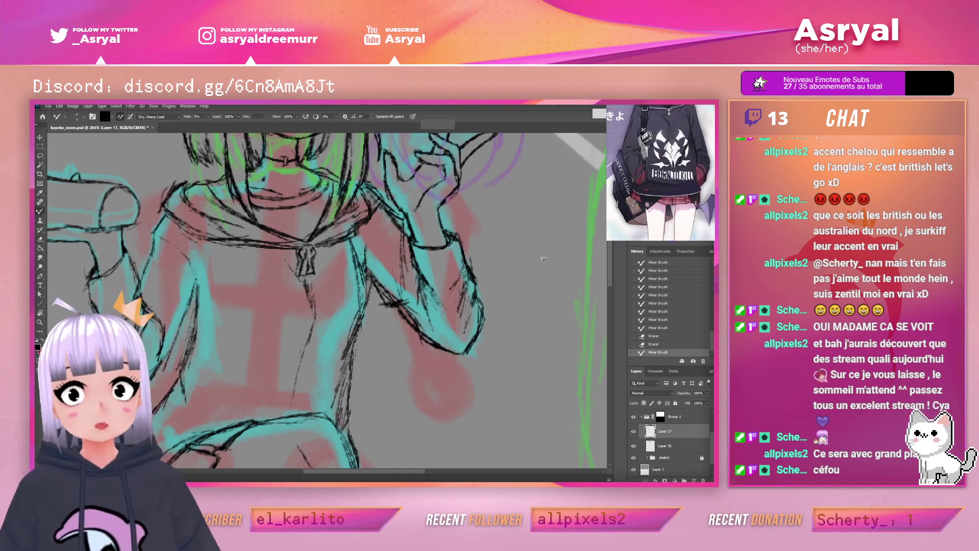
Sketch long fold strokes running from the left armpit down the hoodie's torso
mouse_move(467, 255)
left_mouse_down()
mouse_move(461, 241)
mouse_move(496, 239)
mouse_move(470, 264)
mouse_move(500, 253)
left_mouse_up()
key("z")
left_click_drag(377, 274, 388, 272)
key("b")
left_click_drag(296, 258, 303, 275)
left_click_drag(296, 261, 325, 348)
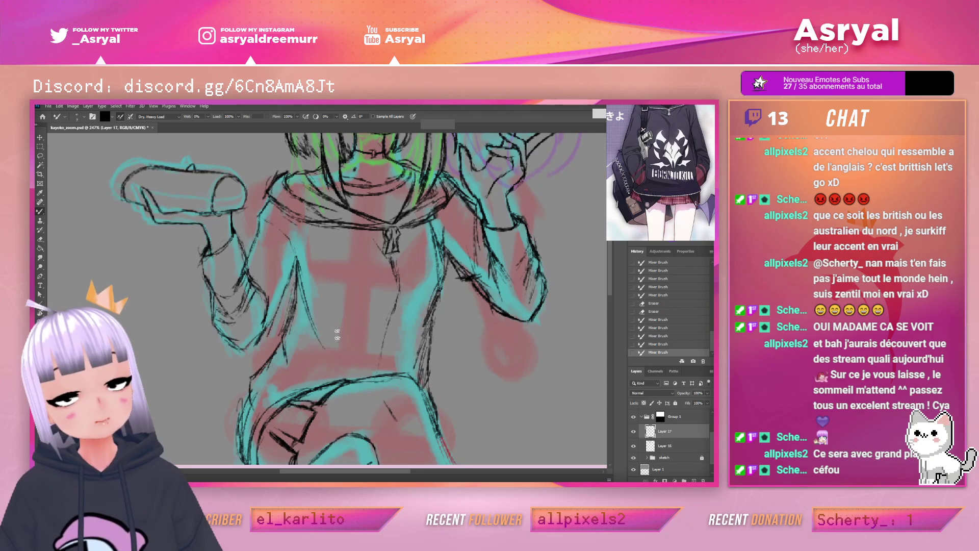
left_click_drag(314, 311, 332, 362)
left_click_drag(299, 280, 313, 326)
left_click_drag(306, 319, 327, 368)
left_click_drag(300, 291, 328, 375)
mouse_move(318, 350)
left_mouse_down()
mouse_move(337, 379)
mouse_move(301, 266)
mouse_move(305, 321)
left_mouse_up()
key("e")
Sketch diagonal fold strokes beside the lower end of the hoodie's zipper line
key("b")
left_click_drag(371, 356, 394, 311)
left_click_drag(398, 325, 386, 343)
left_click_drag(396, 312, 380, 340)
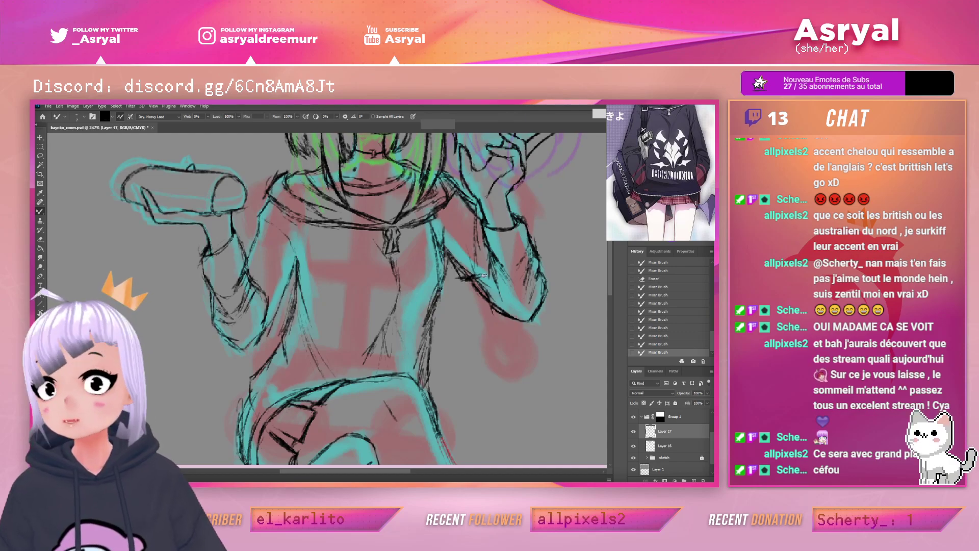
Fit the whole page in view and hide the rough sketch group to review the black linework alone
left_click_drag(492, 301, 467, 301)
left_click_drag(492, 283, 411, 338)
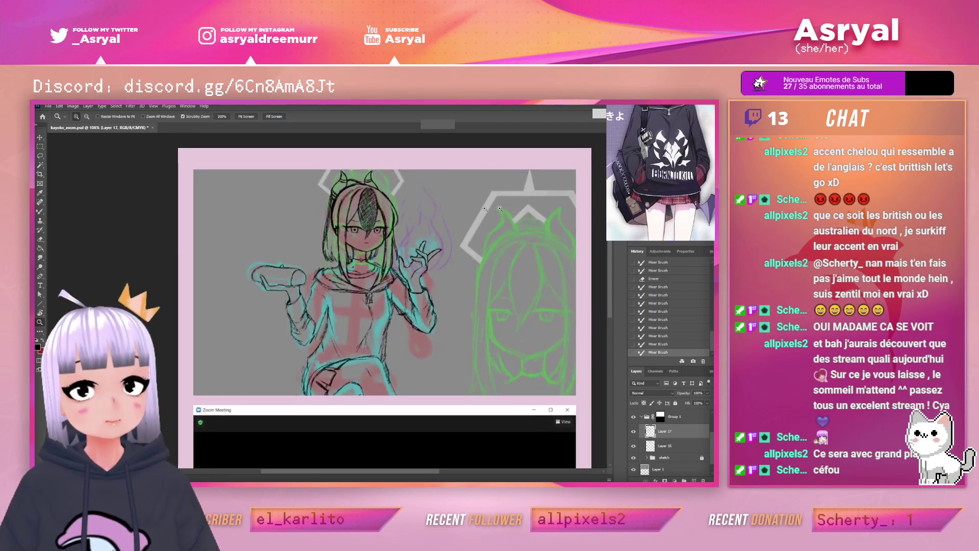
left_click(247, 117)
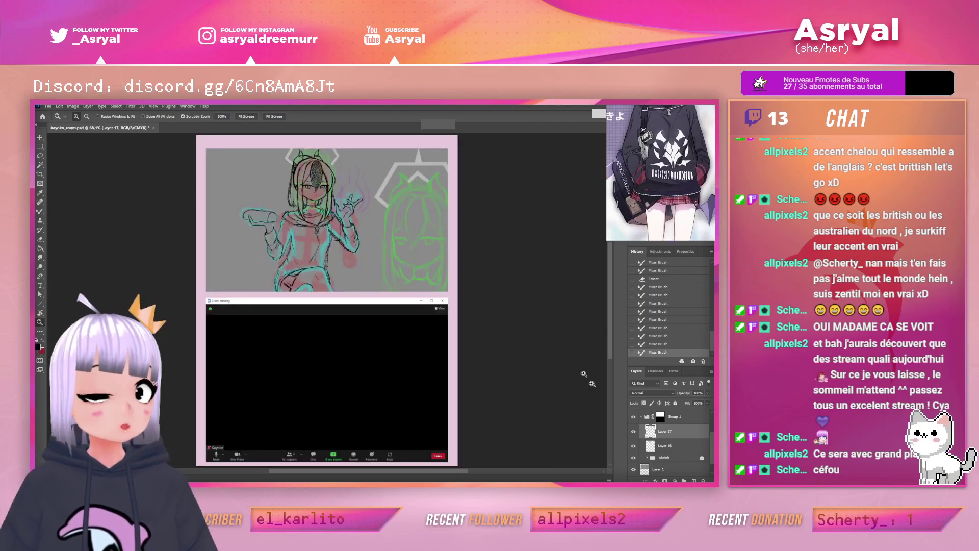
left_click(634, 458)
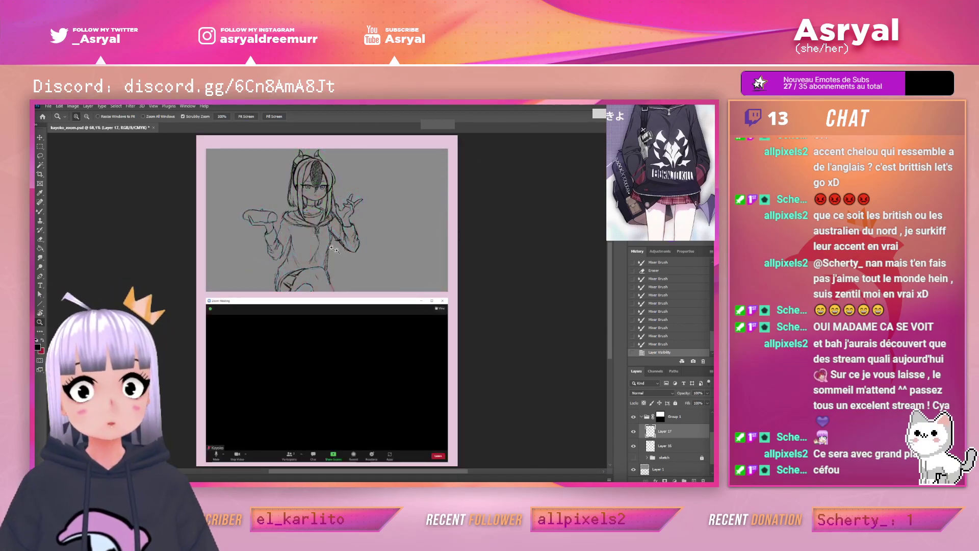
Reinforce the hoodie's left armpit and inner sleeve lines with short black strokes
left_click_drag(306, 229, 317, 229)
left_click_drag(482, 202, 505, 228)
left_click_drag(327, 248, 336, 246)
key("b")
left_click_drag(300, 276, 302, 292)
mouse_move(301, 278)
left_mouse_down()
mouse_move(298, 304)
mouse_move(323, 265)
left_mouse_up()
left_click_drag(301, 304, 298, 292)
key("r")
left_click(143, 117)
Erase messy lines between the lowered sleeve and the torso, and redraw the inner sleeve outline there
key("e")
mouse_move(299, 301)
left_mouse_down()
mouse_move(301, 278)
mouse_move(280, 328)
left_mouse_up()
key("b")
left_click_drag(284, 317, 262, 355)
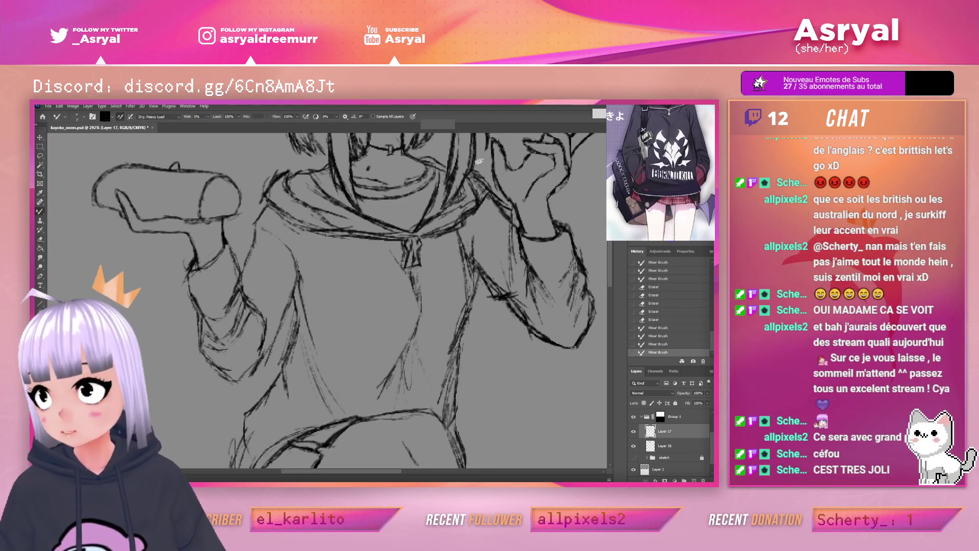
left_click_drag(296, 304, 294, 290)
left_click_drag(297, 308, 295, 288)
mouse_move(299, 322)
left_mouse_down()
mouse_move(293, 316)
mouse_move(296, 329)
left_mouse_up()
left_click_drag(301, 291, 300, 311)
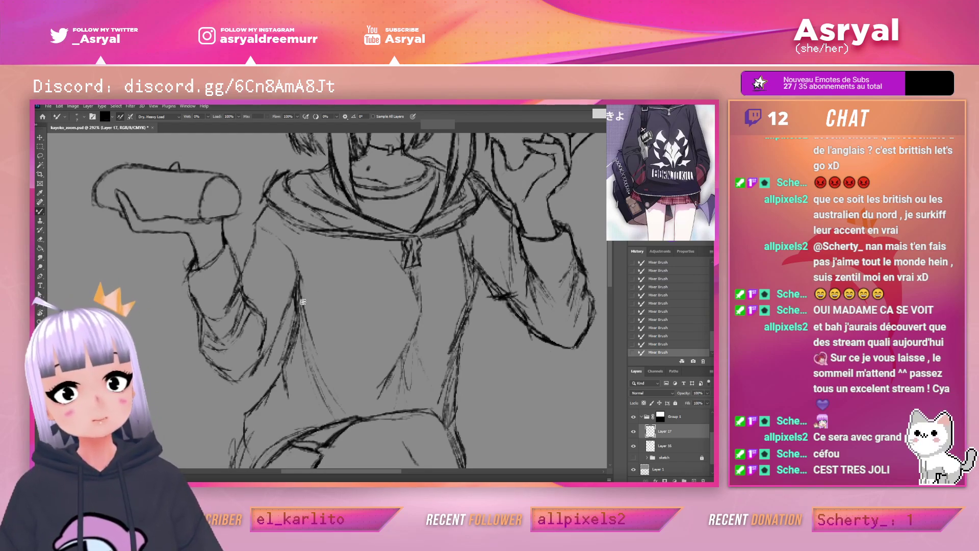
Select Layer 16 and erase stray marks on the character's neck above the hood
mouse_move(380, 149)
left_mouse_down()
mouse_move(395, 145)
mouse_move(429, 165)
left_mouse_up()
key("e")
key("alt+bracketleft")
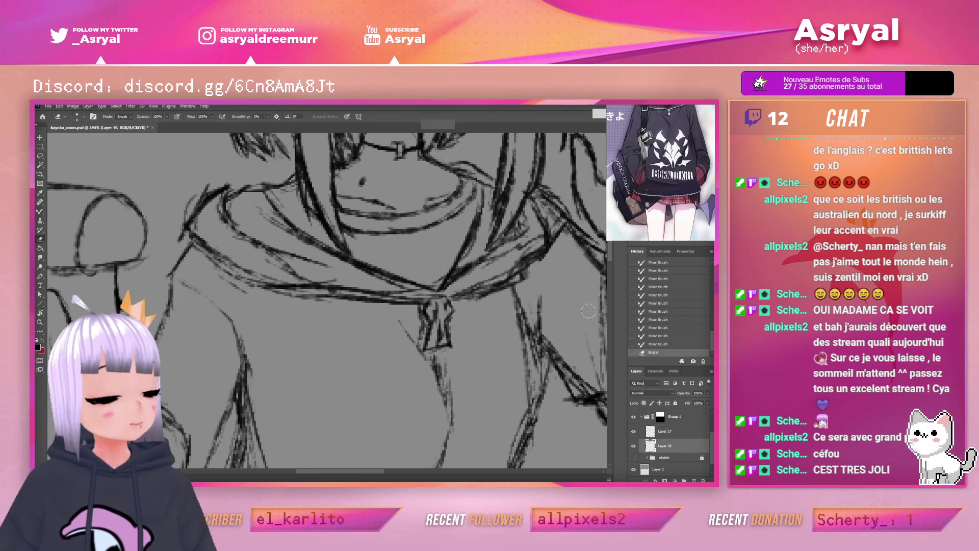
left_click_drag(366, 175, 357, 179)
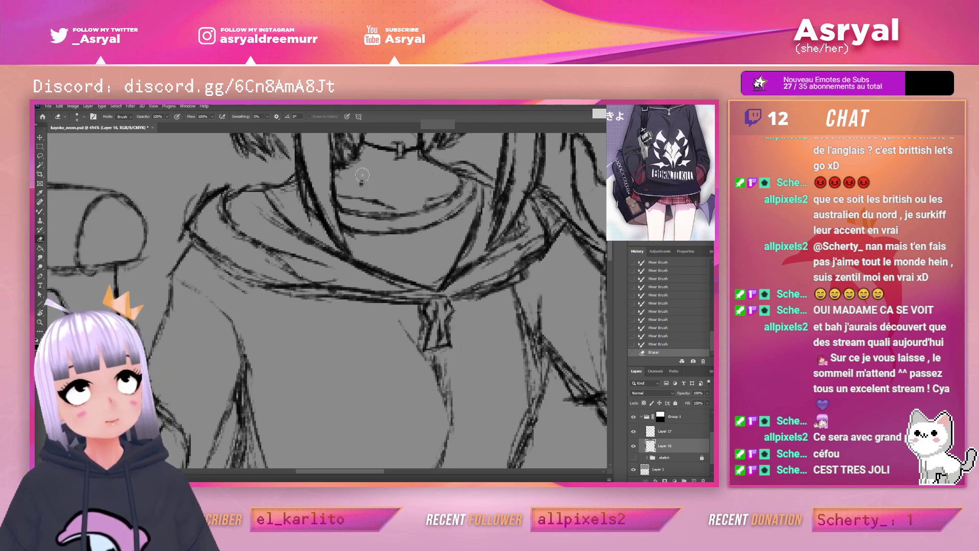
Rename Layer 16 as head and Layer 17 as body
double_click(664, 446)
type("head")
double_click(666, 434)
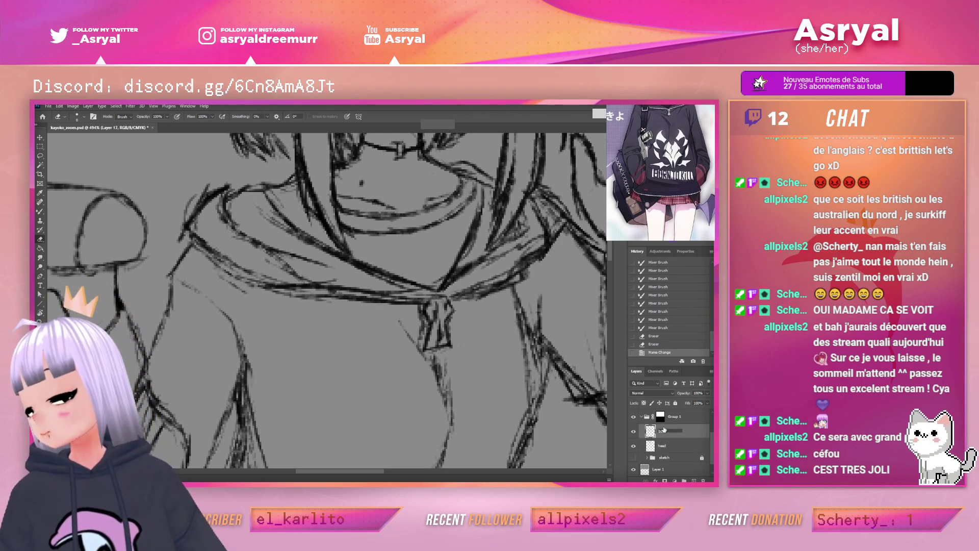
type("body")
key("Return")
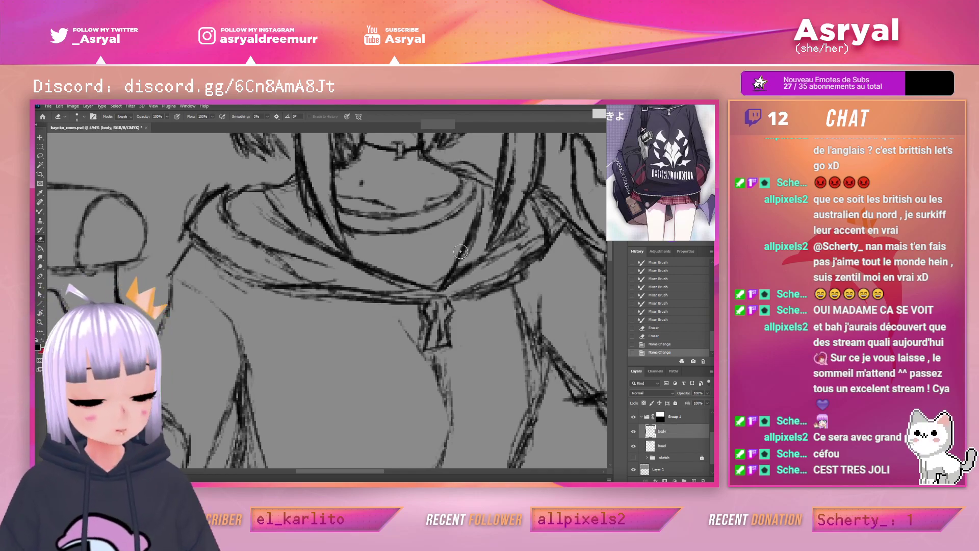
Add a new layer above the body layer and clip it to body with a clipping mask
key("z")
key("ctrl+0")
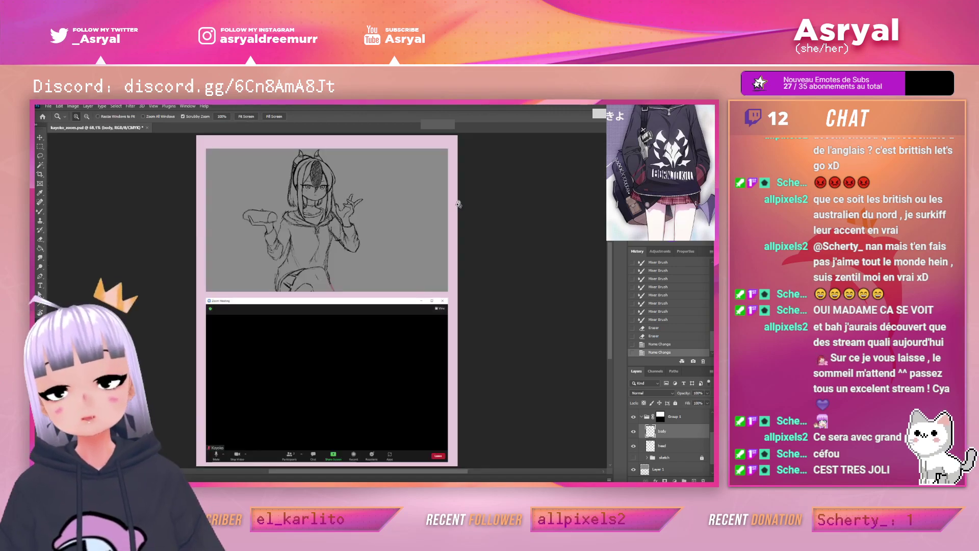
left_click_drag(383, 180, 388, 182)
mouse_move(375, 194)
left_mouse_down()
mouse_move(420, 199)
mouse_move(438, 216)
mouse_move(414, 209)
mouse_move(436, 196)
left_mouse_up()
left_click_drag(498, 371, 484, 321)
left_click(694, 481)
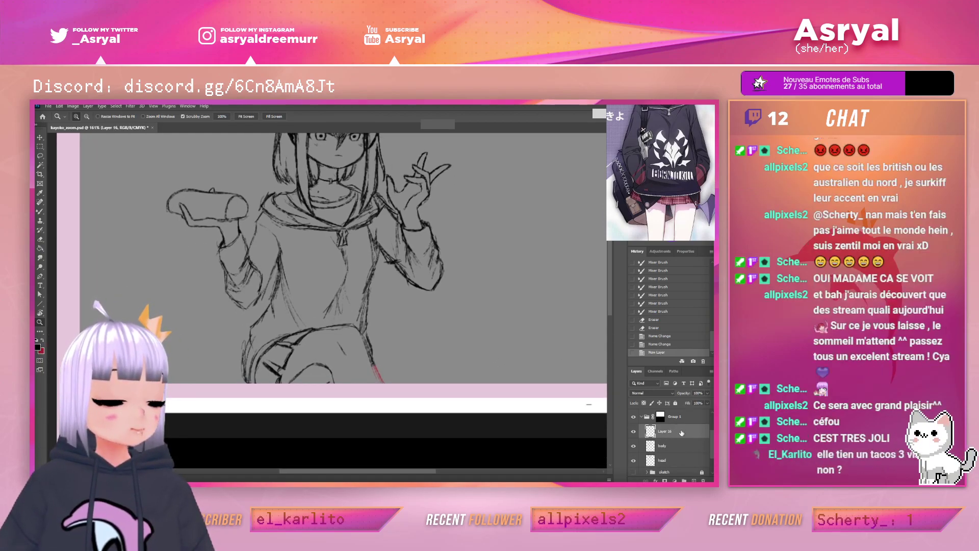
right_click(683, 435)
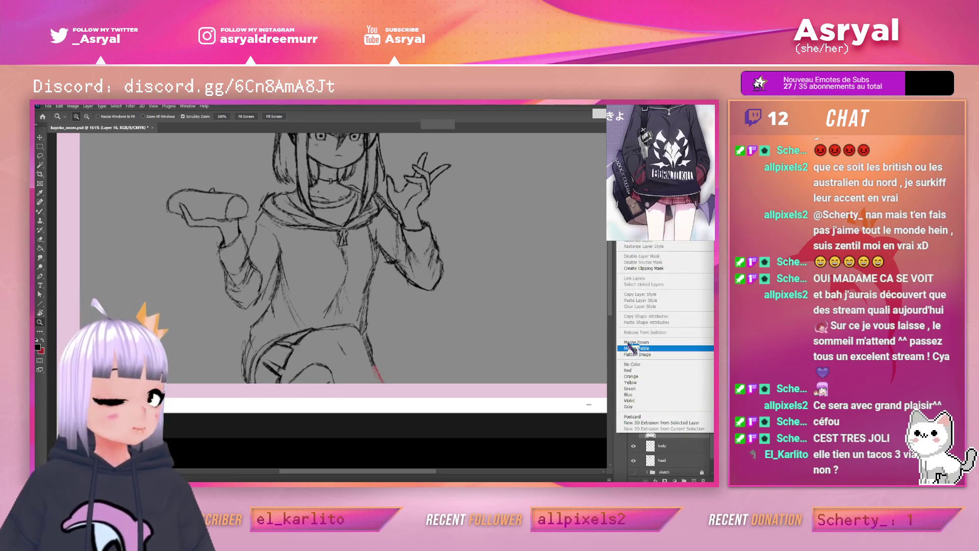
left_click(663, 270)
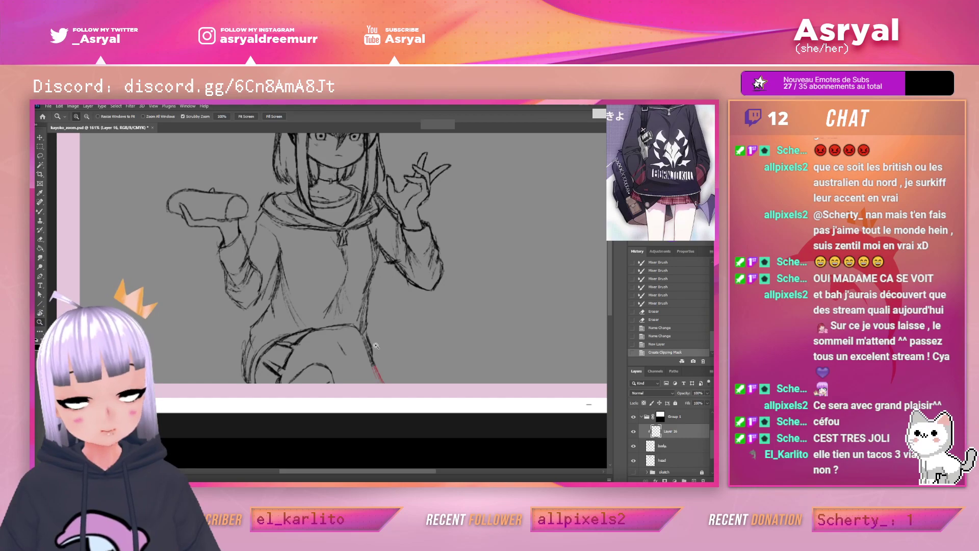
Paint the red line below the hoodie's hem black on the clipped layer, and choose the 7 px brush preset
key("b")
left_click_drag(368, 357, 422, 259)
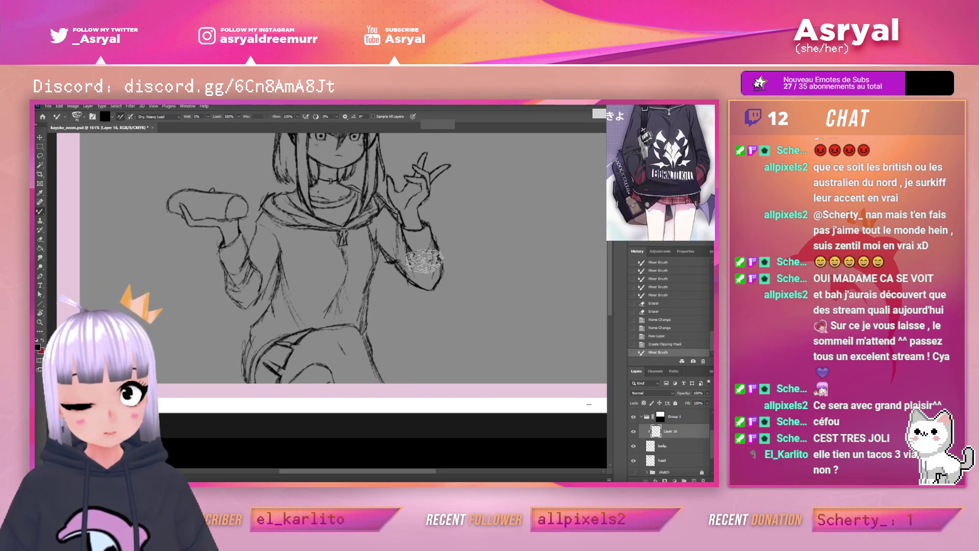
right_click(469, 258)
left_click(477, 319)
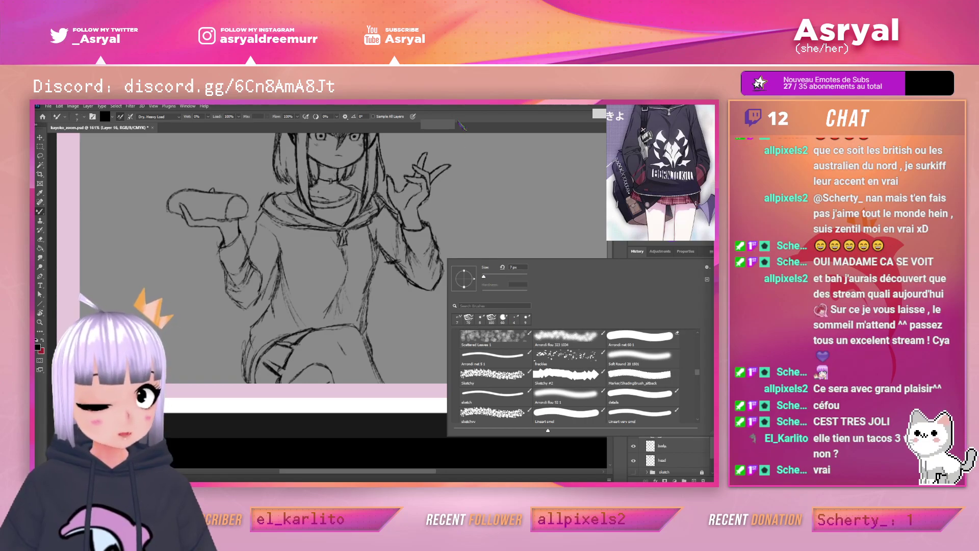
left_click(461, 122)
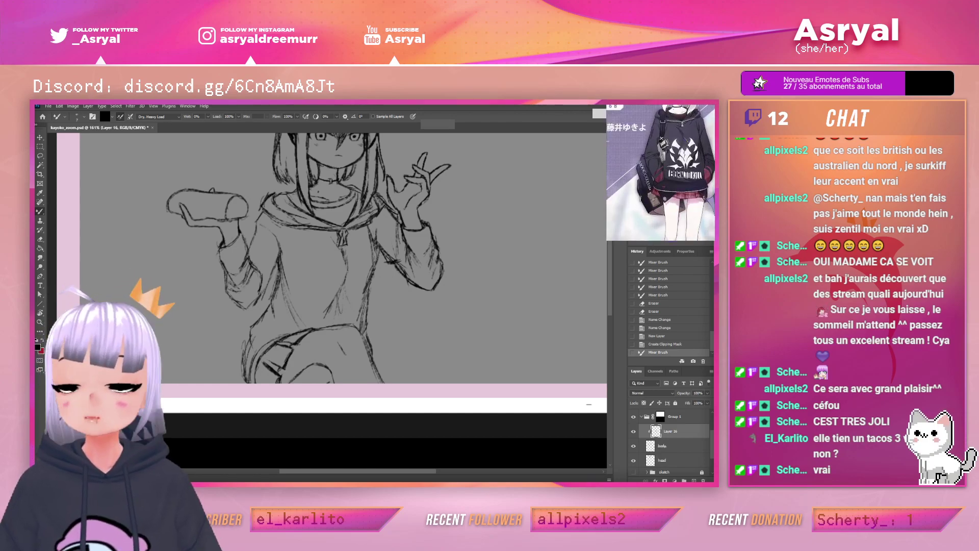
Merge the clipped Layer 16 down into the body layer
left_click_drag(407, 154, 474, 185)
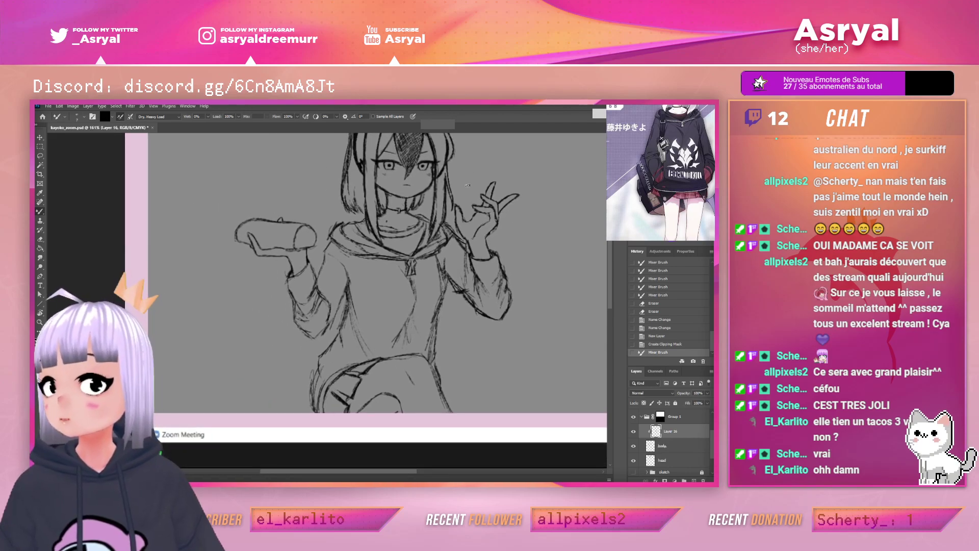
left_click_drag(303, 223, 420, 264)
mouse_move(576, 204)
left_mouse_down()
mouse_move(528, 208)
mouse_move(433, 245)
left_mouse_up()
key("ctrl+0")
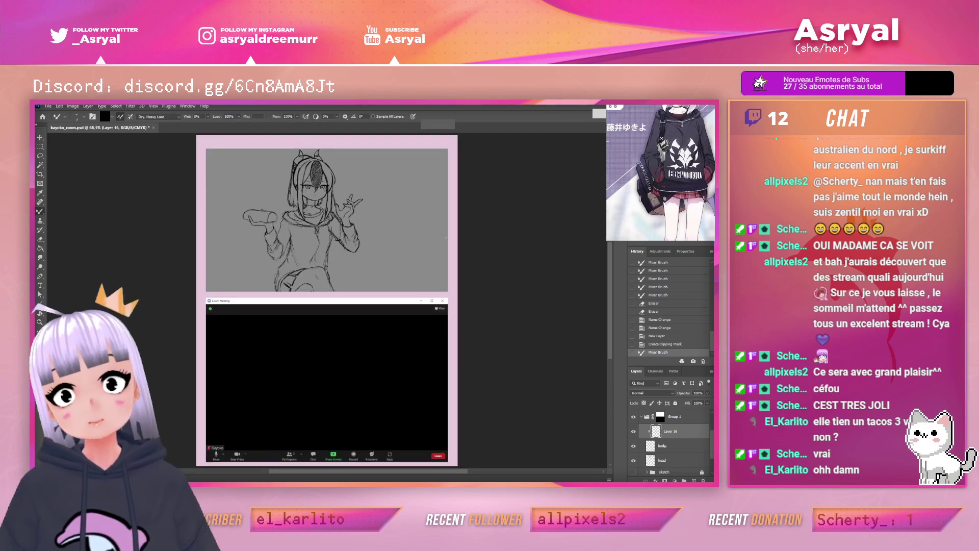
left_click_drag(282, 216, 315, 217)
mouse_move(315, 216)
left_mouse_down()
mouse_move(403, 211)
mouse_move(485, 157)
left_mouse_up()
key("b")
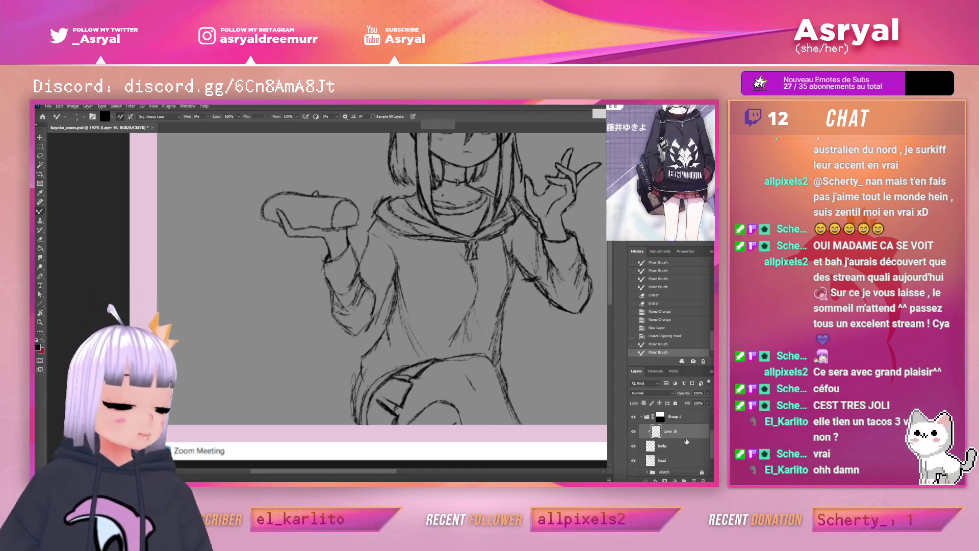
right_click(671, 432)
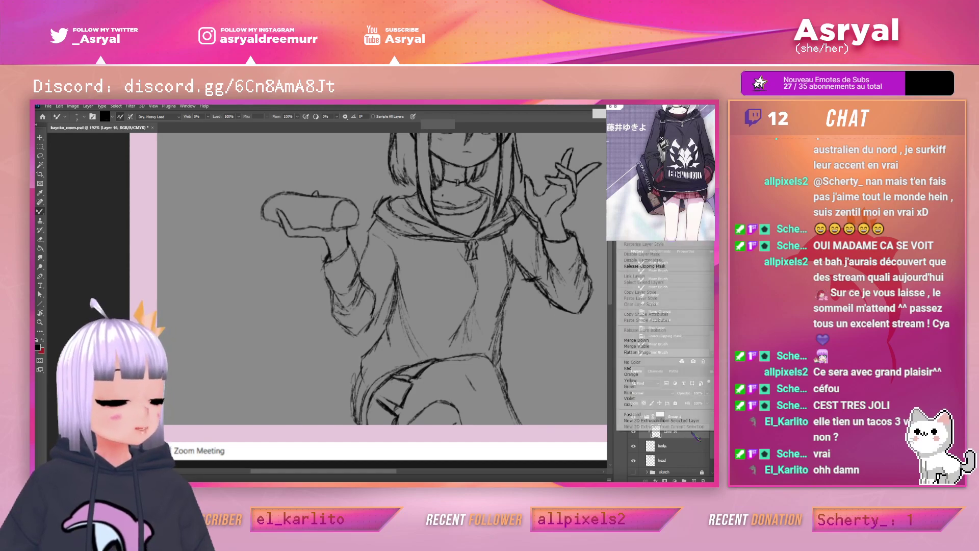
left_click(632, 343)
Reinforce the left edge of the hood and shoulder with short black strokes on the body layer
left_click_drag(378, 216, 370, 229)
left_click_drag(382, 201, 374, 216)
left_click_drag(376, 217, 368, 234)
left_click_drag(371, 227, 367, 239)
left_click_drag(550, 191, 384, 273)
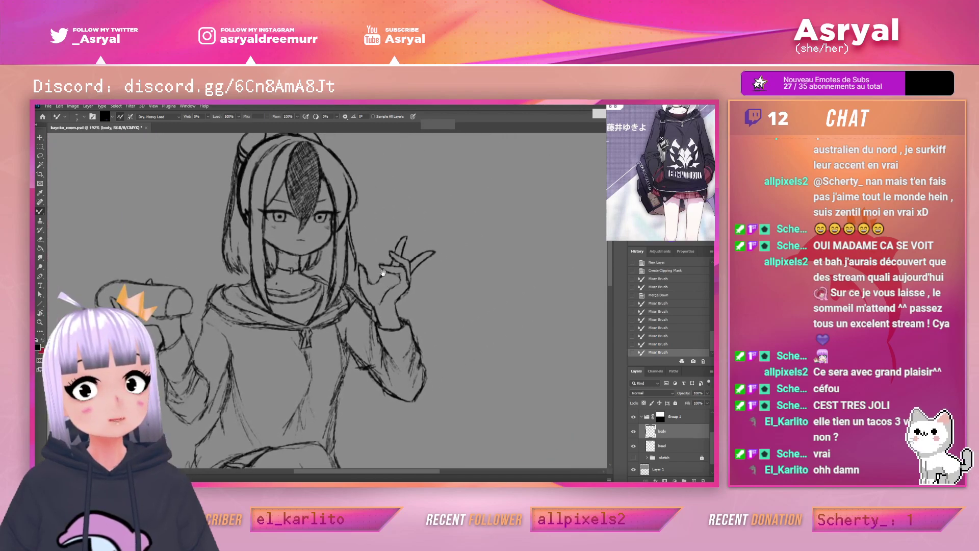
Restore the body layer after deleting it, and add a new empty layer above it
left_click(703, 481)
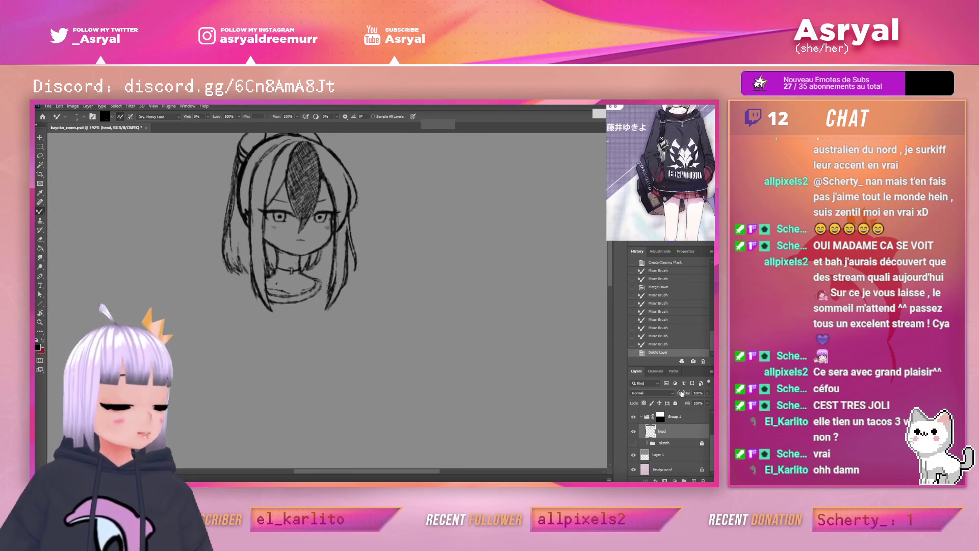
left_click(662, 344)
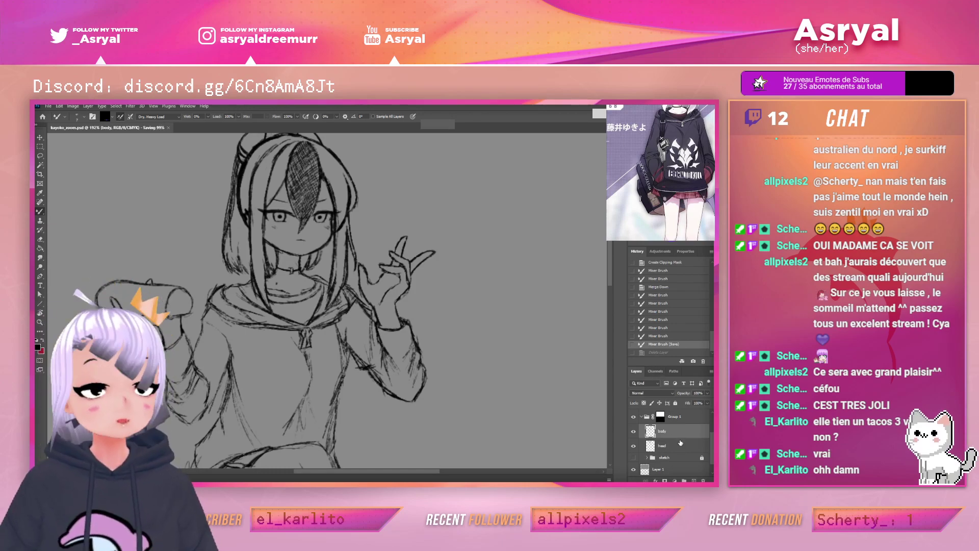
left_click(694, 481)
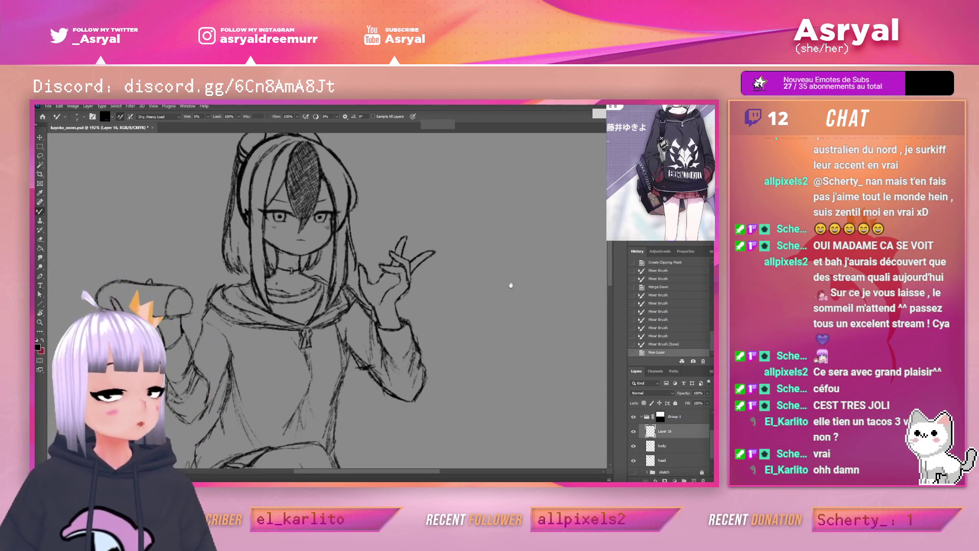
left_click_drag(511, 285, 527, 256)
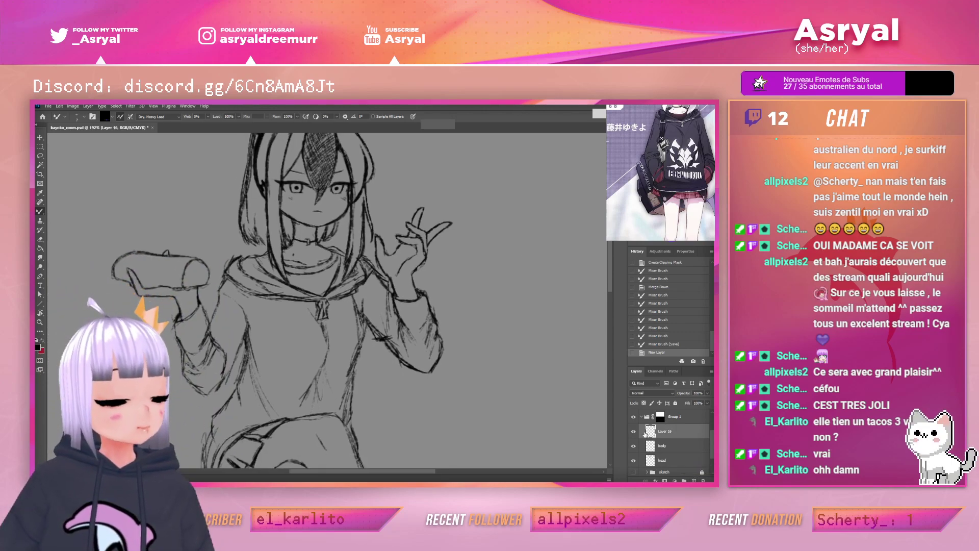
left_click(635, 446)
left_click(636, 446)
Select the body layer and erase messy marks at the hoodie's armpit beside the raised hand's sleeve
left_click(678, 447)
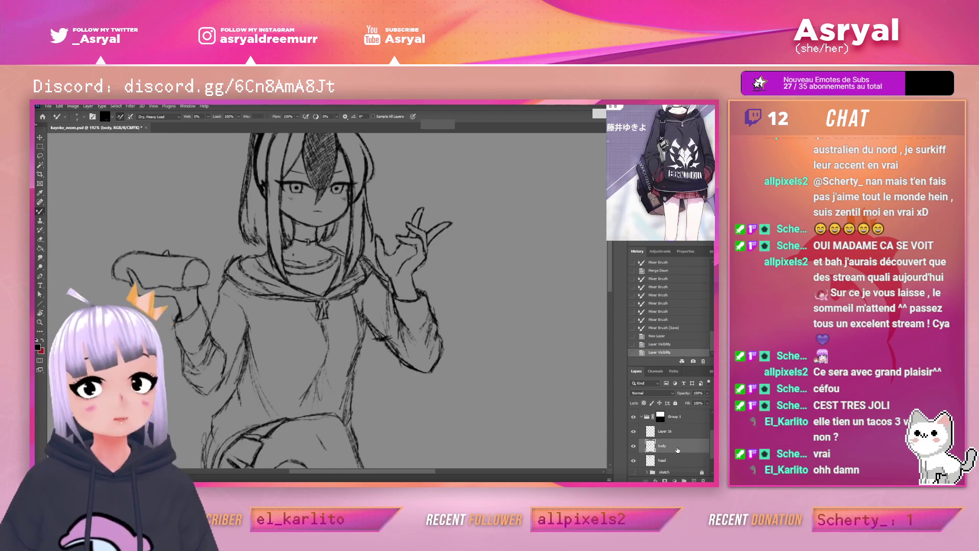
left_click_drag(468, 252, 479, 234)
left_click_drag(377, 284, 397, 262)
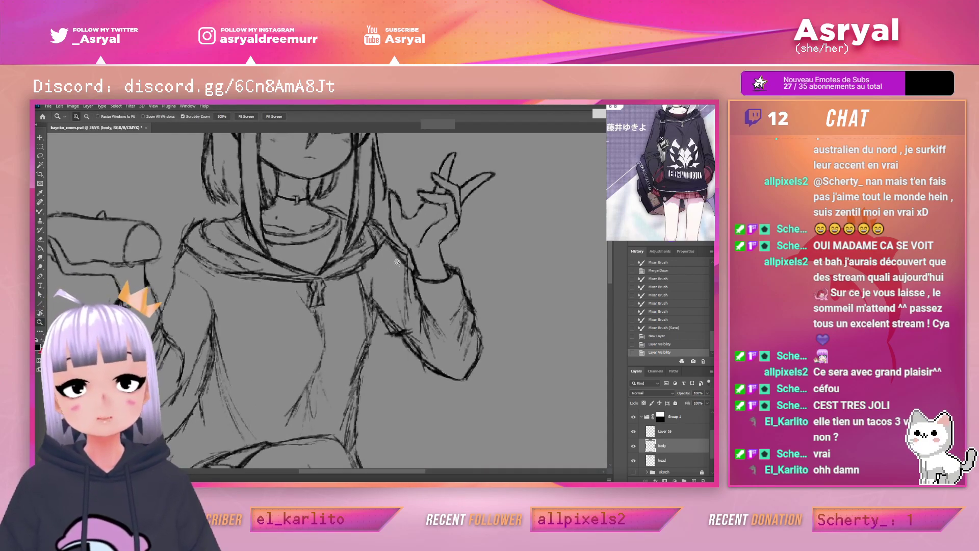
key("e")
left_click_drag(374, 315, 375, 327)
mouse_move(375, 310)
left_mouse_down()
mouse_move(373, 352)
mouse_move(372, 281)
mouse_move(367, 338)
left_mouse_up()
Redraw the armpit fold and inner sleeve lines below the raised hand with short strokes, tidying them with the eraser
key("b")
mouse_move(369, 294)
left_mouse_down()
mouse_move(368, 345)
mouse_move(390, 326)
left_mouse_up()
left_click_drag(373, 303, 388, 327)
mouse_move(389, 327)
left_mouse_down()
mouse_move(412, 329)
mouse_move(392, 332)
mouse_move(355, 287)
mouse_move(367, 309)
mouse_move(380, 264)
mouse_move(368, 292)
left_mouse_up()
key("e")
key("b")
left_click_drag(392, 200, 404, 225)
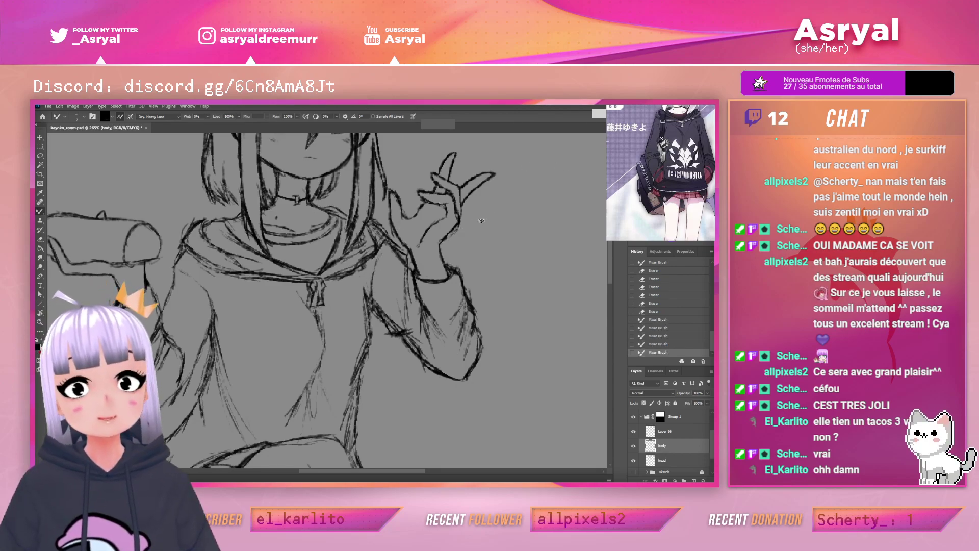
mouse_move(378, 270)
left_mouse_down()
mouse_move(375, 279)
mouse_move(379, 259)
mouse_move(384, 311)
left_mouse_up()
key("e")
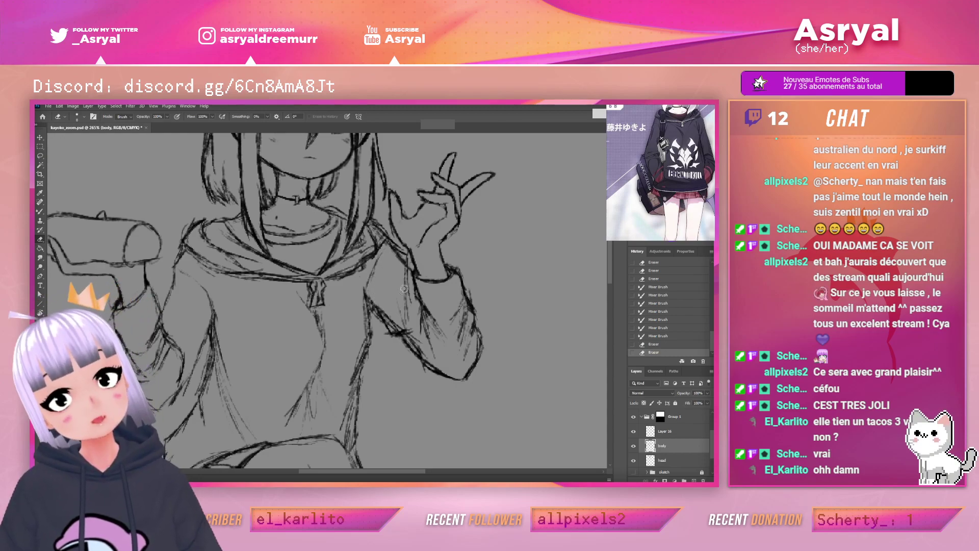
Add short fold strokes on the left side of the hoodie's torso
key("z")
mouse_move(444, 252)
left_mouse_down()
mouse_move(386, 297)
mouse_move(440, 252)
mouse_move(436, 266)
left_mouse_up()
key("b")
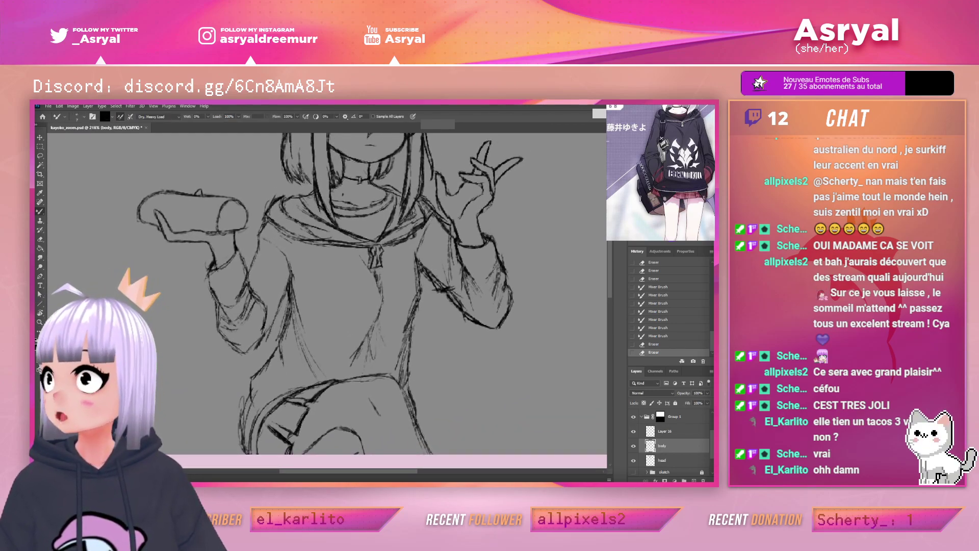
left_click_drag(297, 298, 300, 306)
left_click_drag(300, 306, 302, 316)
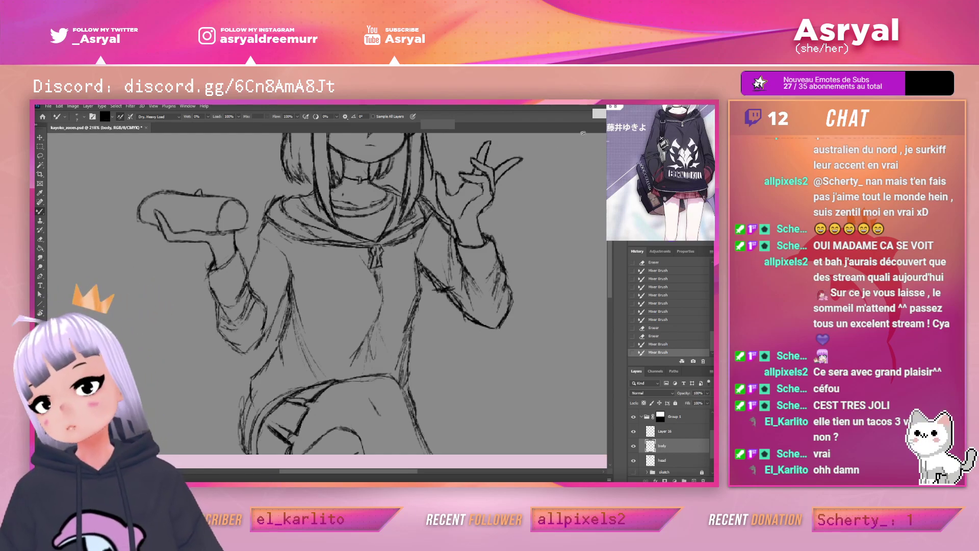
Darken the lower part of the dark hair streak between the eyes with short strokes
left_click_drag(529, 184, 516, 253)
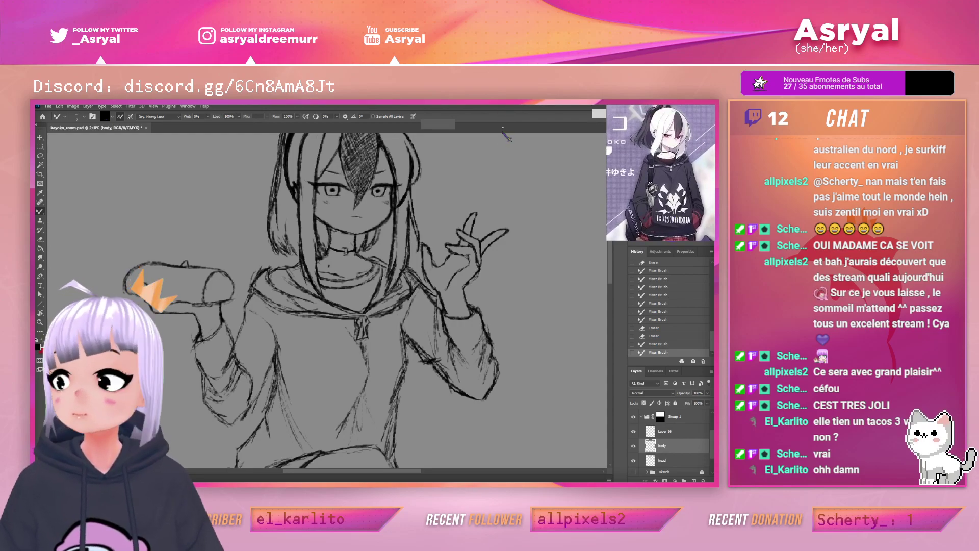
left_click_drag(491, 201, 496, 229)
left_click_drag(362, 217, 363, 221)
left_click_drag(359, 188, 360, 216)
left_click_drag(352, 204, 363, 228)
left_click_drag(500, 212, 494, 229)
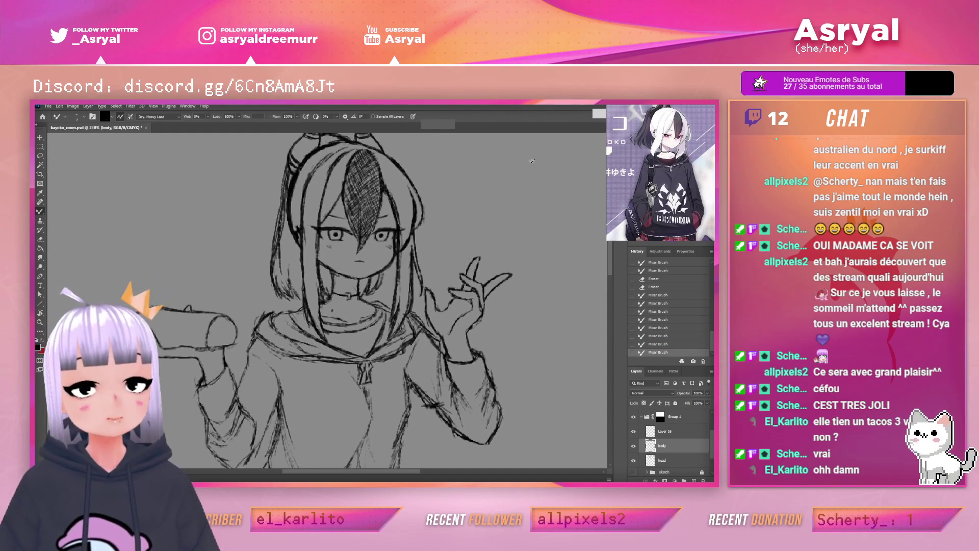
Touch up the hair strand along the right side of the face and erase the stray marks there
left_click_drag(526, 218, 528, 192)
left_click_drag(400, 246, 401, 234)
key("e")
left_click_drag(401, 271, 402, 248)
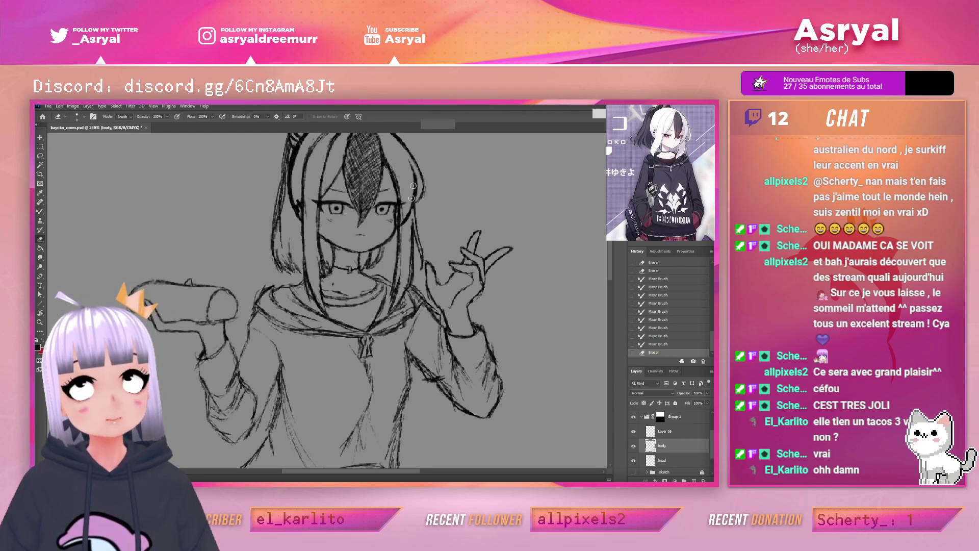
mouse_move(365, 215)
left_mouse_down()
mouse_move(363, 227)
mouse_move(353, 193)
left_mouse_up()
Select the head layer, clean up the hair strand beside the face and reinforce the hair lines with short strokes
key("b")
left_click(680, 461)
key("e")
mouse_move(401, 231)
left_mouse_down()
mouse_move(402, 264)
mouse_move(401, 233)
left_mouse_up()
key("b")
left_click_drag(304, 257, 311, 275)
left_click_drag(371, 239, 366, 231)
left_click_drag(294, 264, 297, 267)
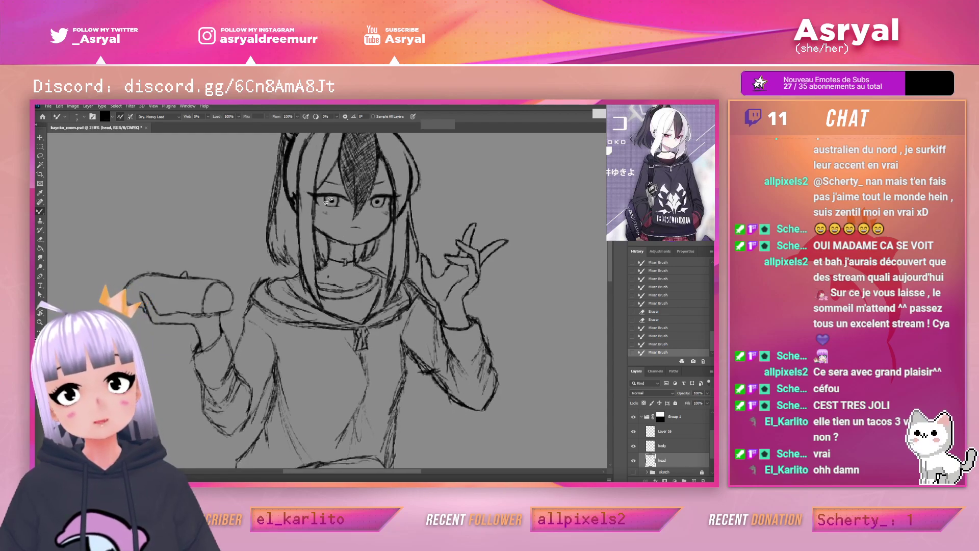
left_click_drag(545, 242, 542, 249)
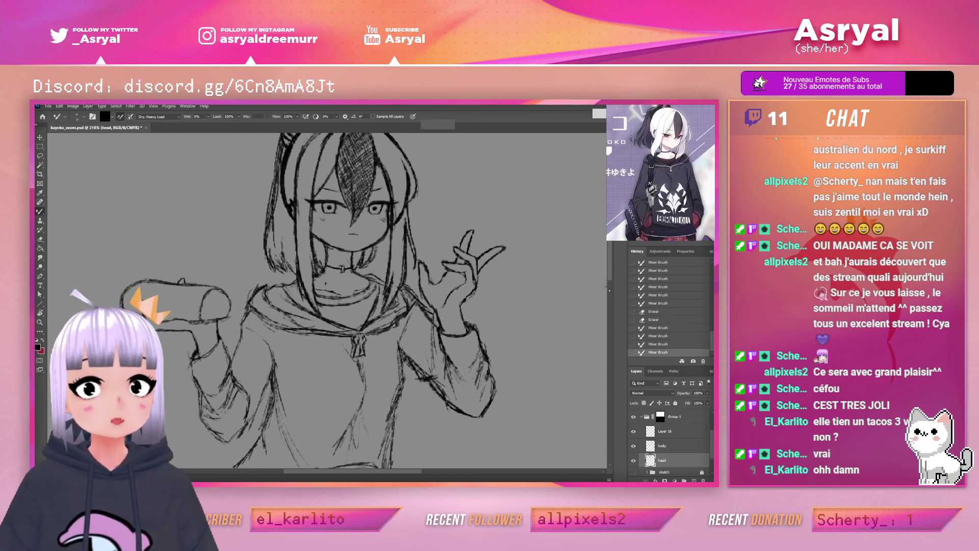
Make Layer 16 above the body layer the active layer
left_click(678, 447)
left_click(674, 433)
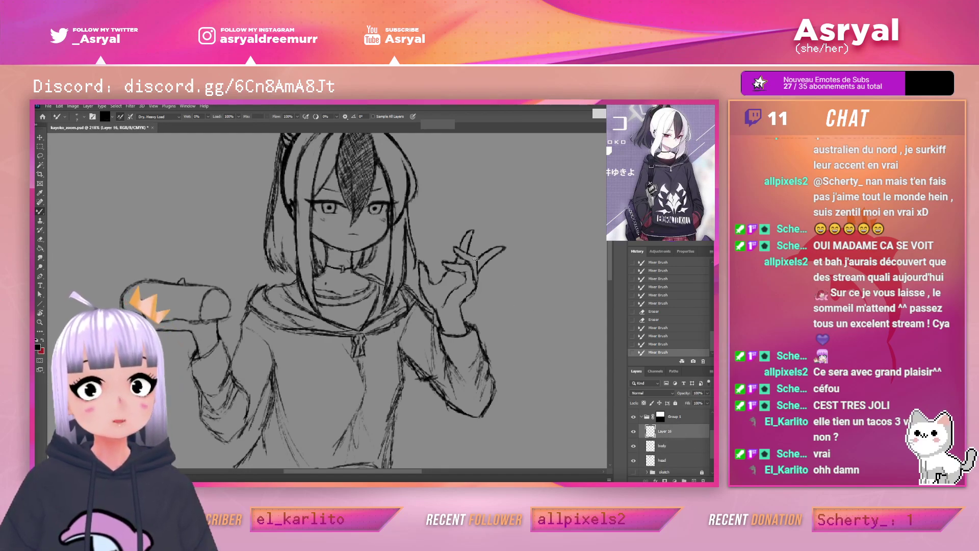
left_click_drag(517, 260, 520, 176)
Try to draw a long strap line from the hood down the left side of the hoodie's torso
left_click_drag(293, 256, 301, 295)
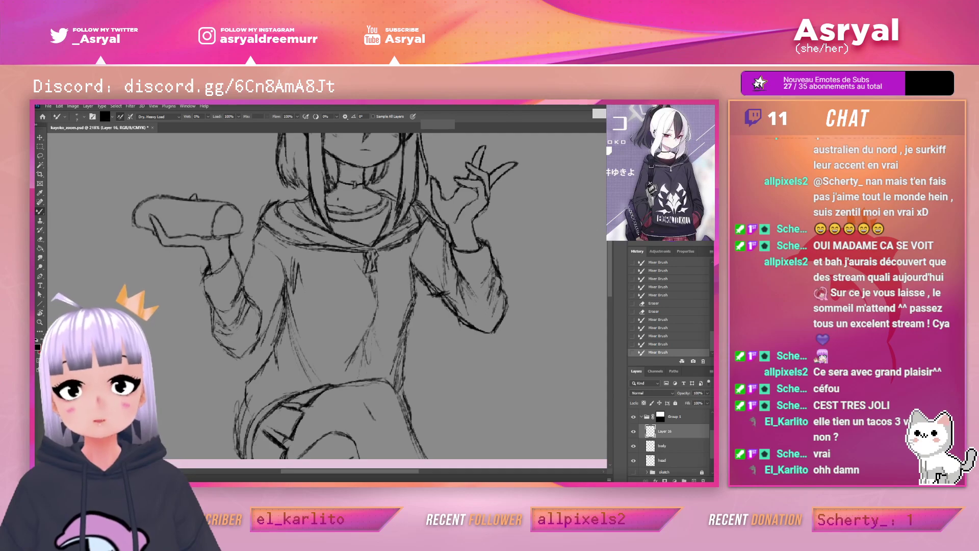
key("ctrl+z")
left_click_drag(283, 199, 293, 312)
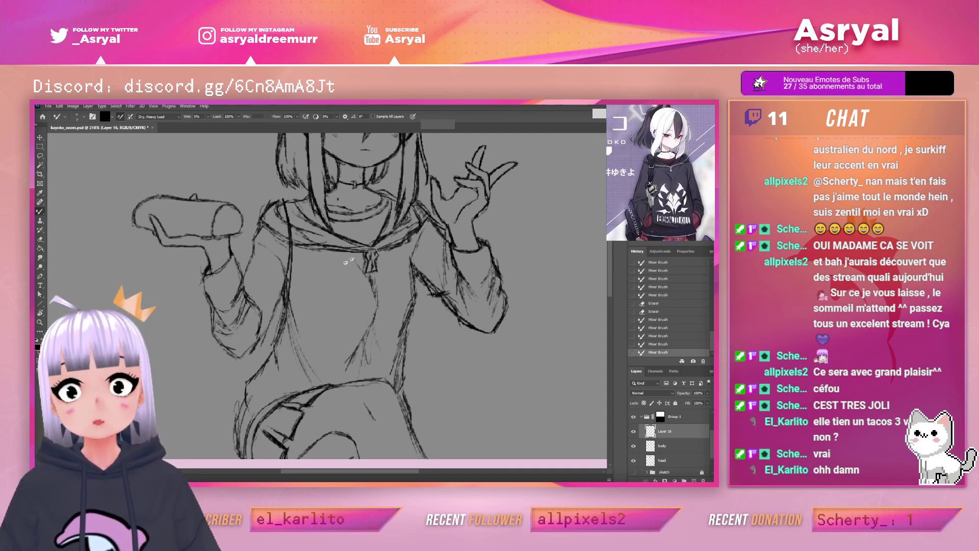
key("ctrl+z")
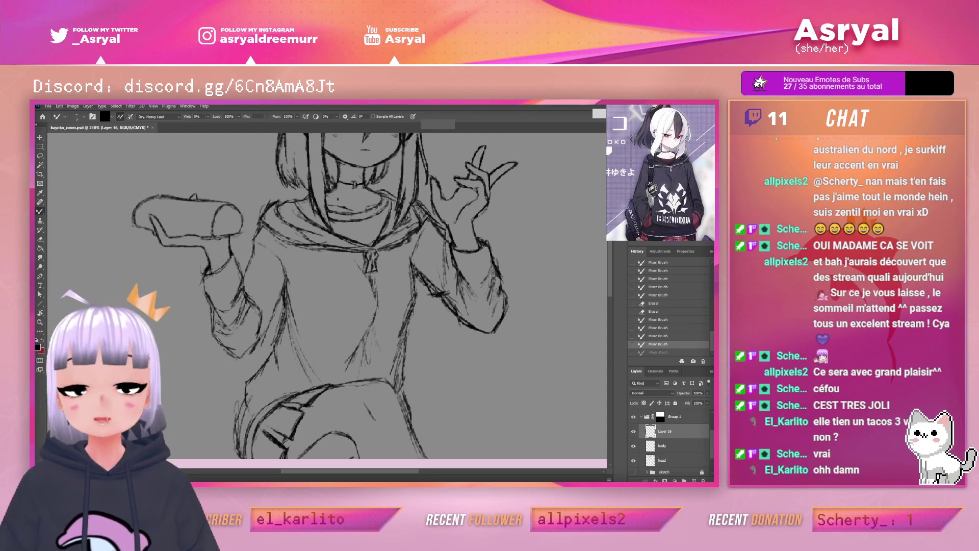
Draw fold strokes on the left side of the hoodie's torso on Layer 16, and compare the drawing with and without them
left_click_drag(291, 297, 315, 334)
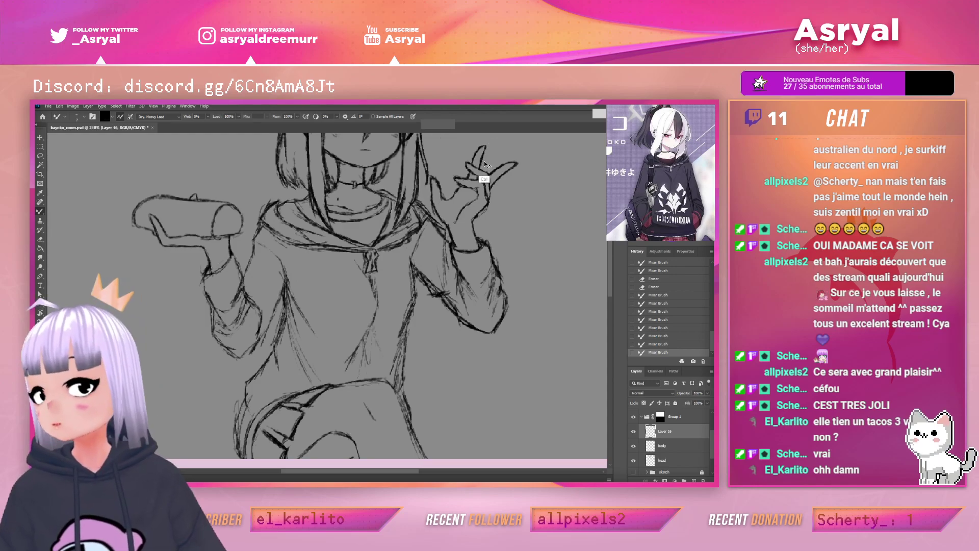
key("ctrl+z")
key("ctrl+z")
key("ctrl+z")
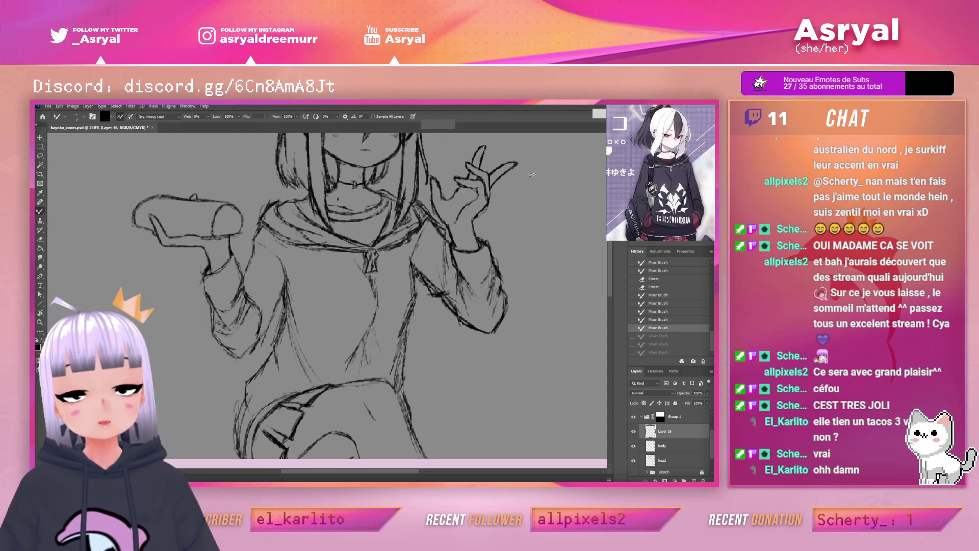
mouse_move(536, 200)
left_mouse_down()
mouse_move(503, 234)
mouse_move(516, 227)
left_mouse_up()
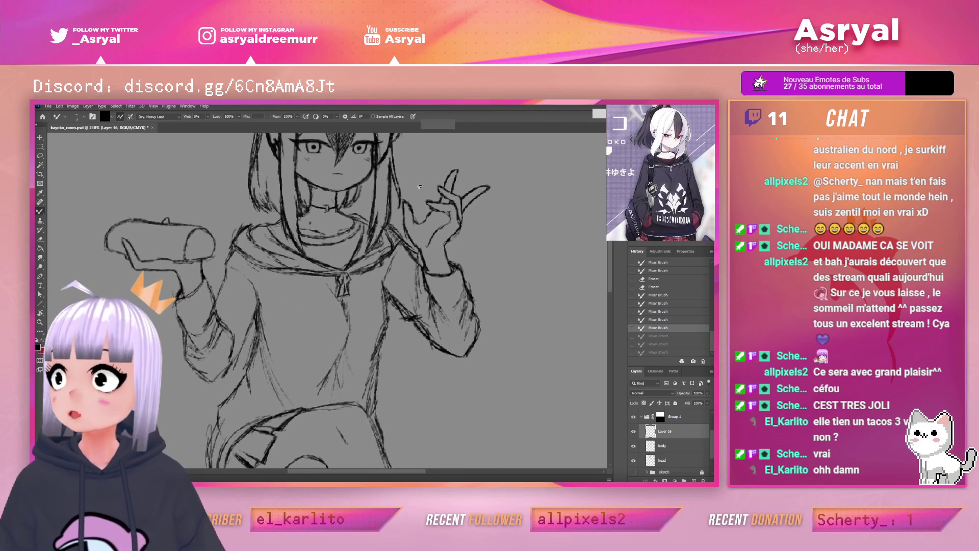
key("ctrl+shift+z")
key("ctrl+shift+z")
key("ctrl+shift+z")
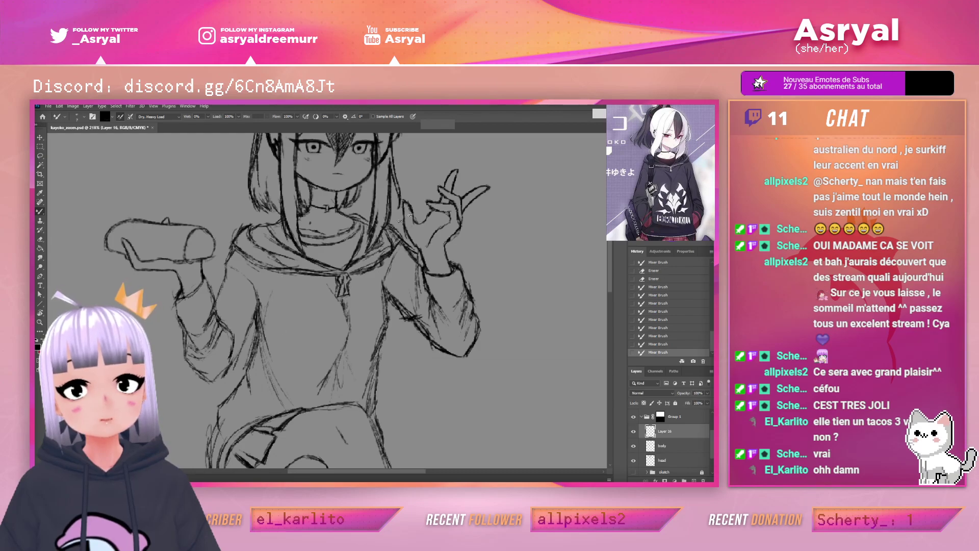
Touch up the torso fold strokes on Layer 16 and merge it down into the body layer
left_click_drag(272, 307, 267, 293)
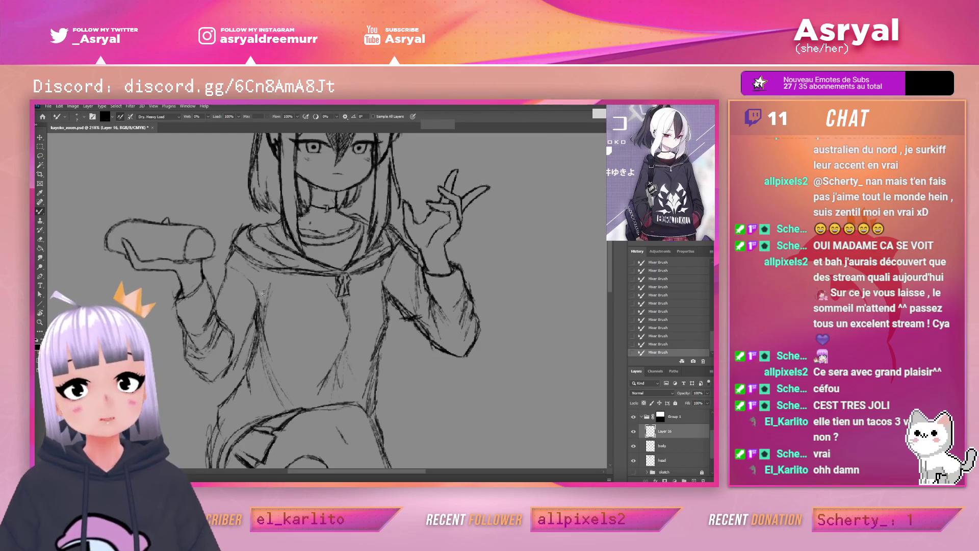
scroll(367, 224, "down", 2)
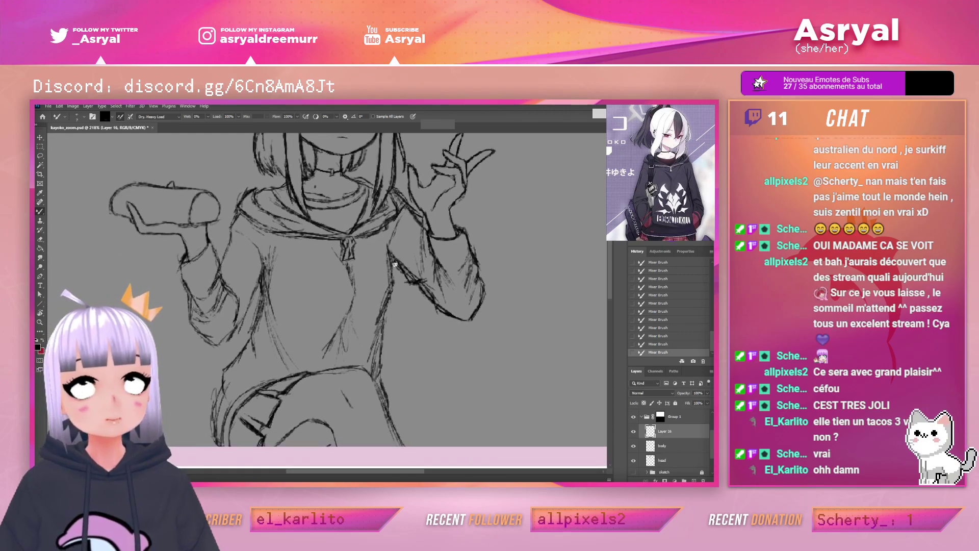
key("e")
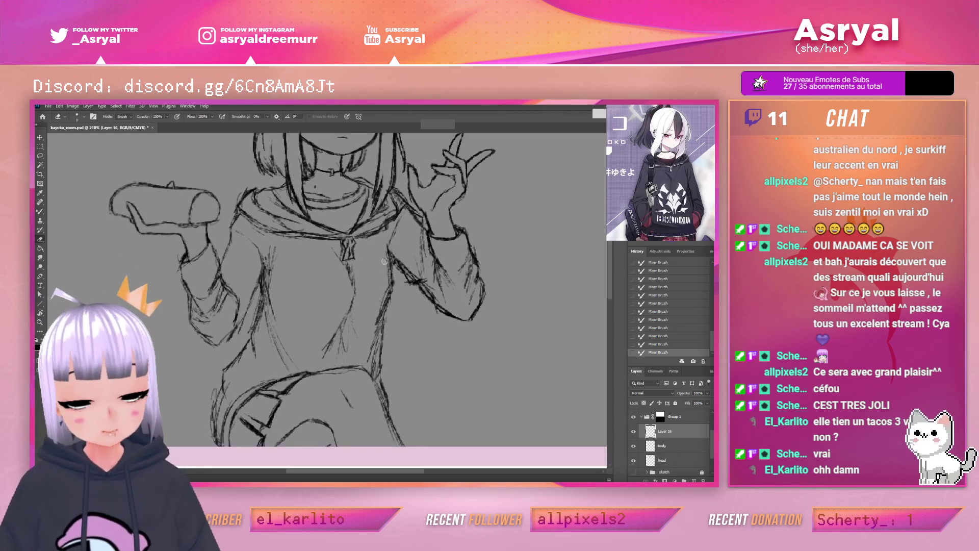
left_click_drag(384, 294, 388, 286)
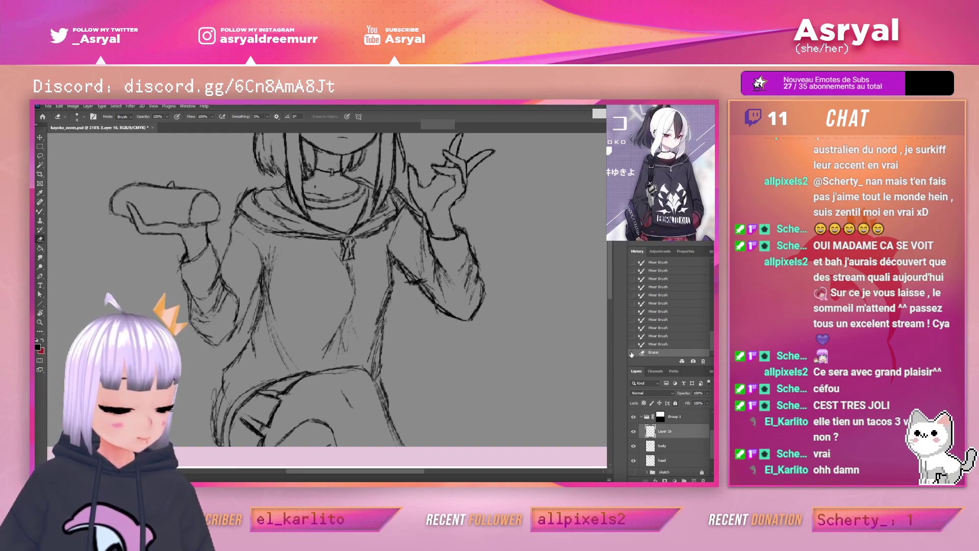
right_click(683, 435)
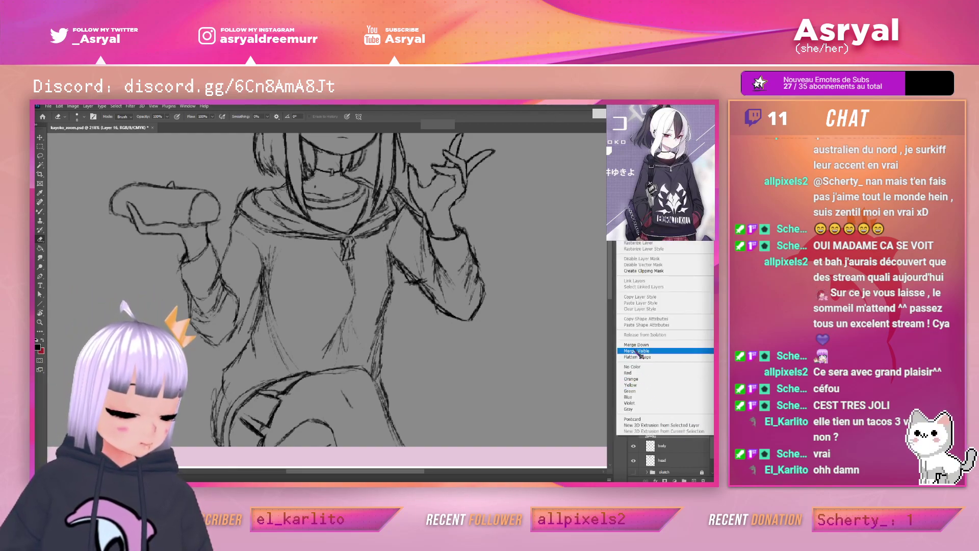
left_click(639, 351)
Erase and redraw the short line on the right side of the hoodie's torso near the armpit on the body layer
left_click_drag(384, 273, 383, 257)
mouse_move(383, 253)
left_mouse_down()
mouse_move(384, 240)
mouse_move(387, 259)
left_mouse_up()
key("b")
left_click_drag(389, 239, 387, 255)
left_click_drag(387, 240, 387, 254)
key("ctrl+z")
key("ctrl+z")
mouse_move(387, 239)
left_mouse_down()
mouse_move(389, 257)
mouse_move(390, 243)
left_mouse_up()
Erase the rough outer thigh line below the hoodie's hem on the right side of the drawing
mouse_move(378, 351)
left_mouse_down()
mouse_move(380, 385)
mouse_move(413, 296)
left_mouse_up()
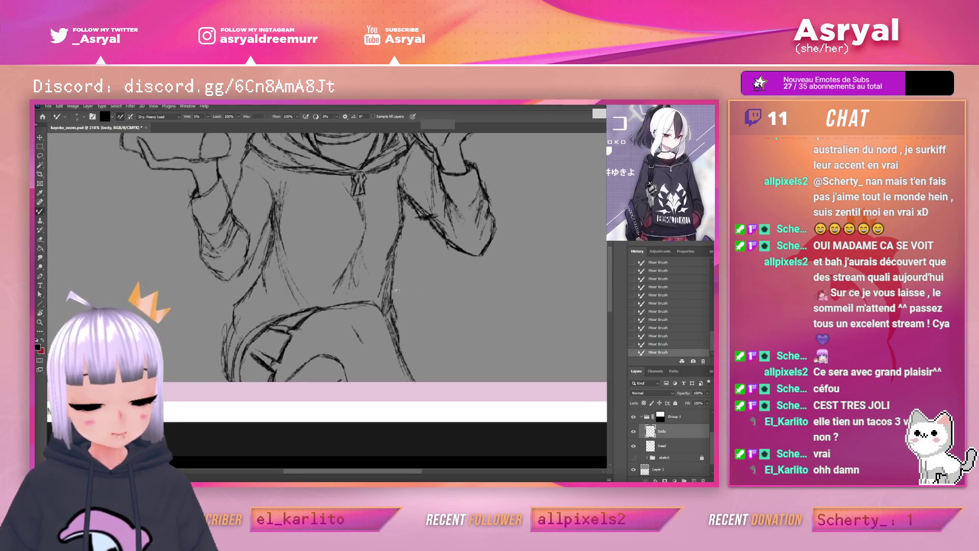
left_click_drag(440, 320, 428, 297)
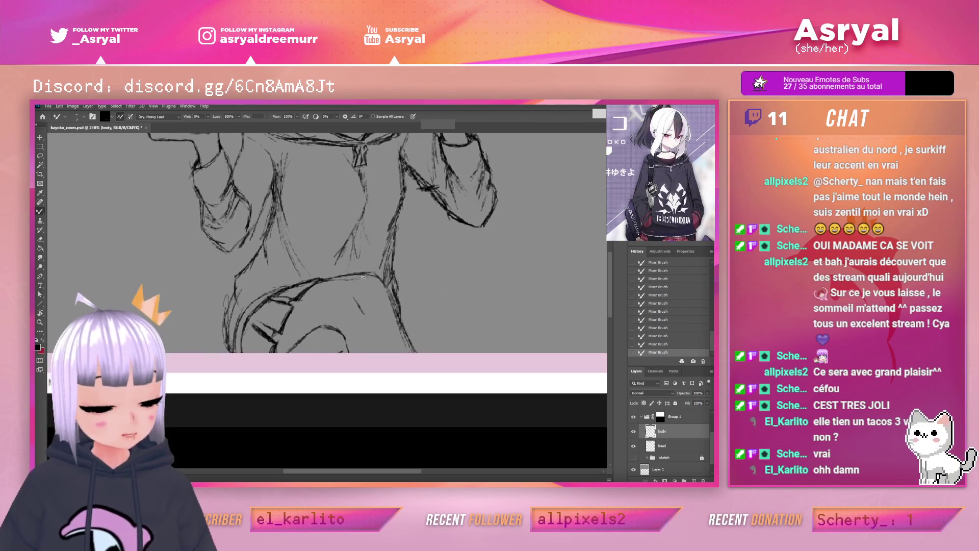
key("e")
mouse_move(375, 276)
left_mouse_down()
mouse_move(337, 280)
mouse_move(396, 314)
mouse_move(411, 338)
left_mouse_up()
key("b")
left_click_drag(412, 332, 423, 341)
key("e")
left_click_drag(390, 311, 398, 317)
left_click_drag(428, 374, 429, 378)
mouse_move(393, 315)
left_mouse_down()
mouse_move(431, 369)
mouse_move(407, 329)
left_mouse_up()
left_click_drag(401, 322, 408, 331)
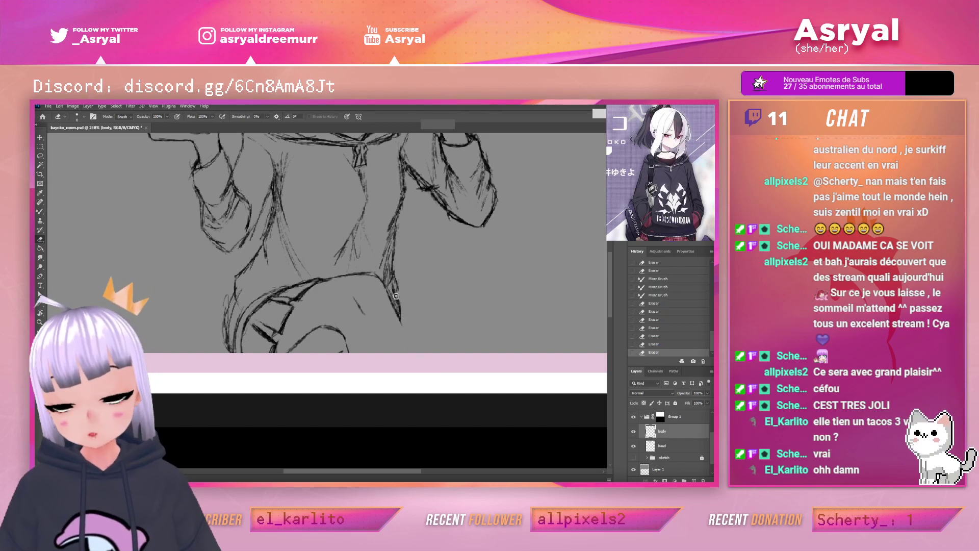
Redraw the outer thigh contour below the hoodie's right hem with several strokes and save the document
key("b")
left_click_drag(391, 288, 408, 352)
left_click_drag(393, 305, 412, 353)
mouse_move(398, 316)
left_mouse_down()
mouse_move(412, 354)
mouse_move(401, 316)
left_mouse_up()
left_click_drag(403, 326, 399, 313)
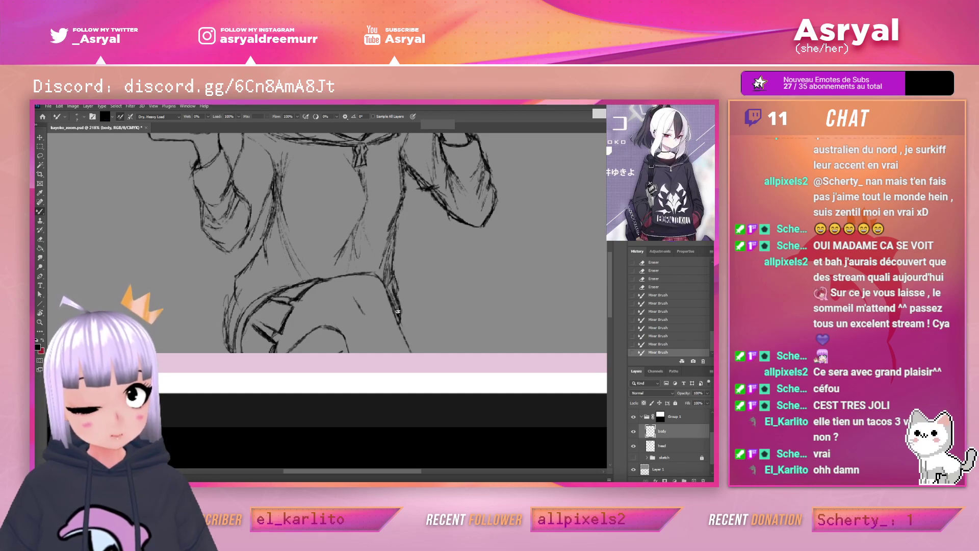
left_click_drag(393, 310, 437, 338)
left_click_drag(491, 151, 471, 299)
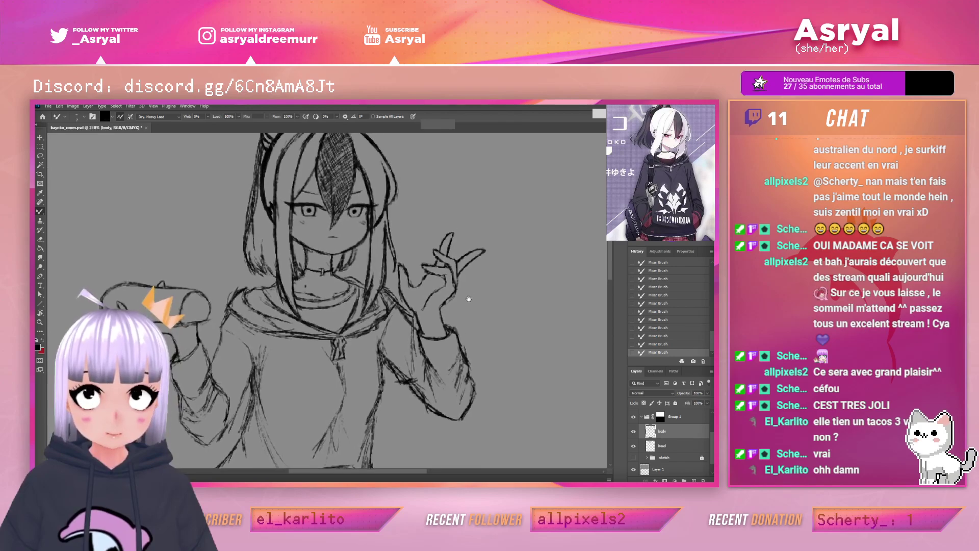
left_click_drag(460, 238, 464, 257)
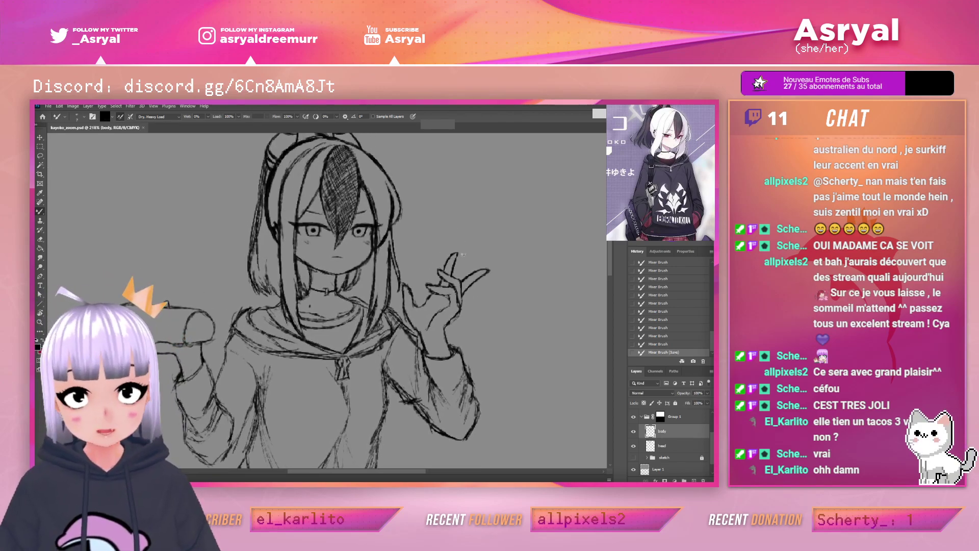
Add short shading strokes on the neck just under the character's chin
left_click_drag(307, 258, 322, 247)
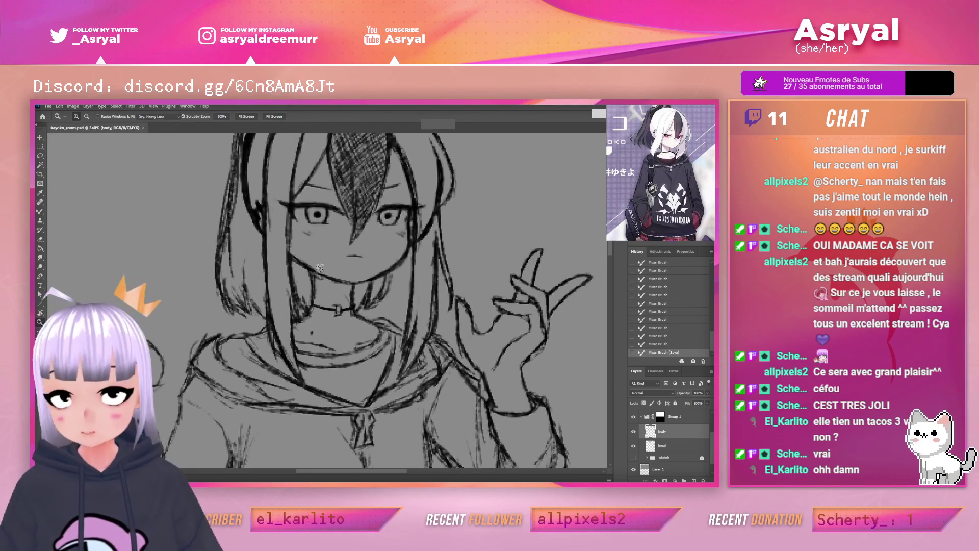
left_click(351, 241)
left_click_drag(316, 273, 339, 286)
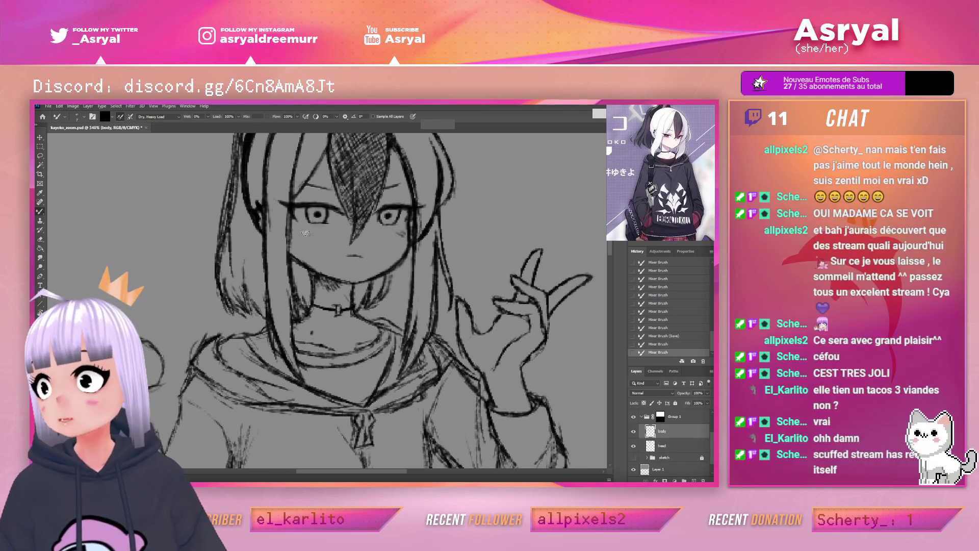
mouse_move(332, 279)
left_mouse_down()
mouse_move(344, 286)
mouse_move(318, 295)
mouse_move(327, 283)
left_mouse_up()
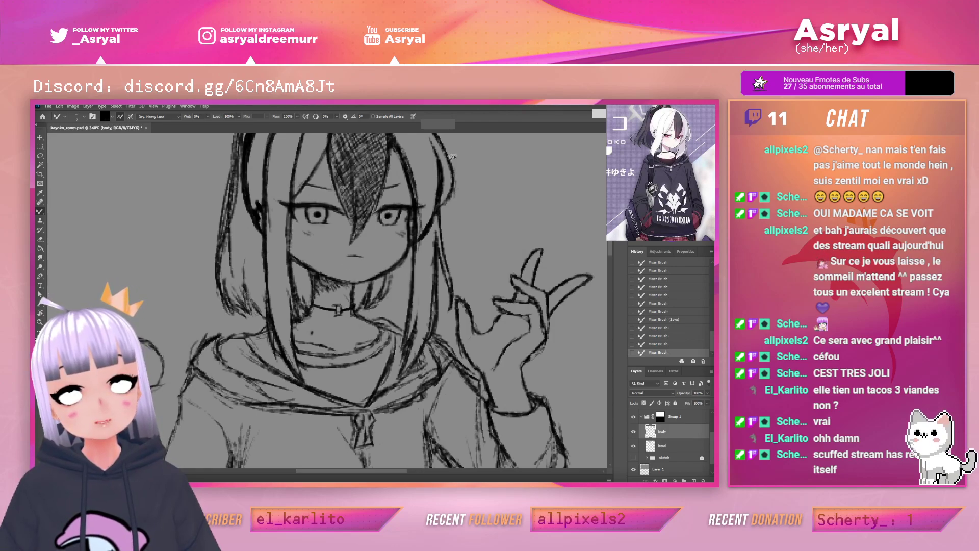
Erase part of the sleeve's lower edge on the right of the drawing and redraw it with short strokes
key("z")
left_click_drag(488, 204, 439, 210)
left_click_drag(548, 220, 566, 223)
mouse_move(552, 226)
left_mouse_down()
mouse_move(508, 261)
mouse_move(459, 269)
mouse_move(453, 292)
mouse_move(475, 293)
left_mouse_up()
key("e")
mouse_move(390, 298)
left_mouse_down()
mouse_move(380, 284)
mouse_move(401, 307)
left_mouse_up()
key("b")
left_click_drag(396, 303, 410, 318)
left_click_drag(404, 311, 414, 322)
mouse_move(408, 315)
left_mouse_down()
mouse_move(423, 334)
mouse_move(410, 320)
left_mouse_up()
key("e")
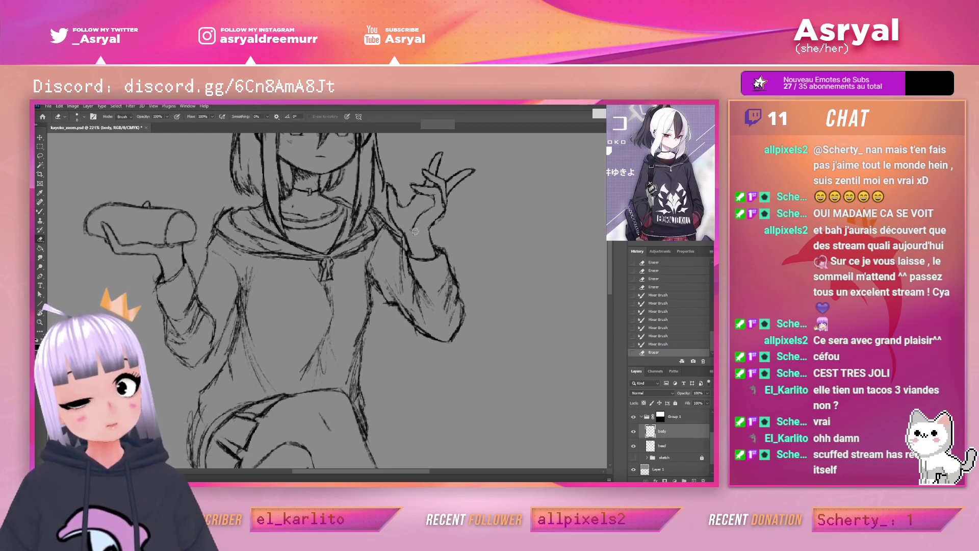
key("b")
left_click_drag(388, 283, 396, 295)
left_click_drag(393, 288, 402, 306)
Reinforce the hoodie's outline along its lower left side and hem
key("z")
mouse_move(504, 232)
left_mouse_down()
mouse_move(491, 286)
mouse_move(494, 250)
left_mouse_up()
left_click_drag(359, 271, 371, 262)
key("b")
left_click_drag(323, 333, 313, 363)
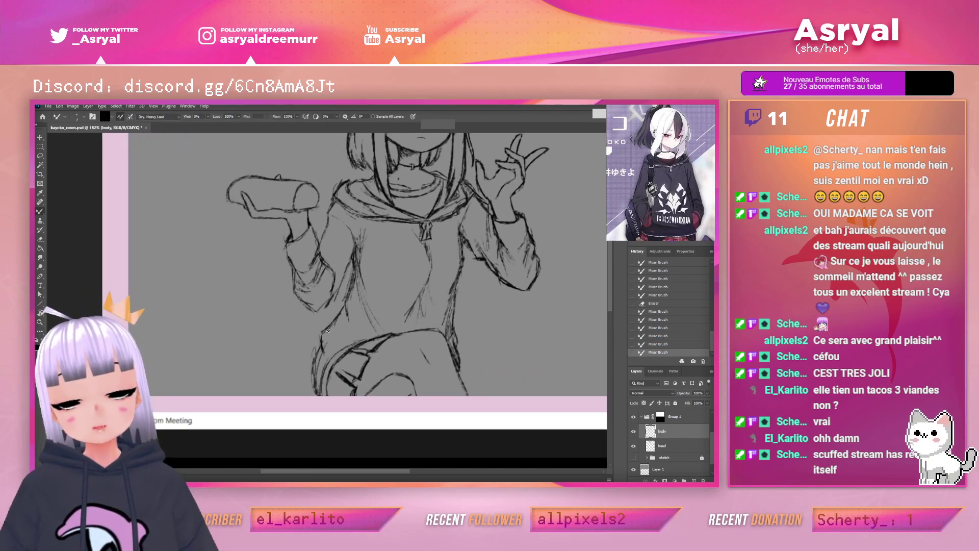
left_click_drag(316, 312, 343, 284)
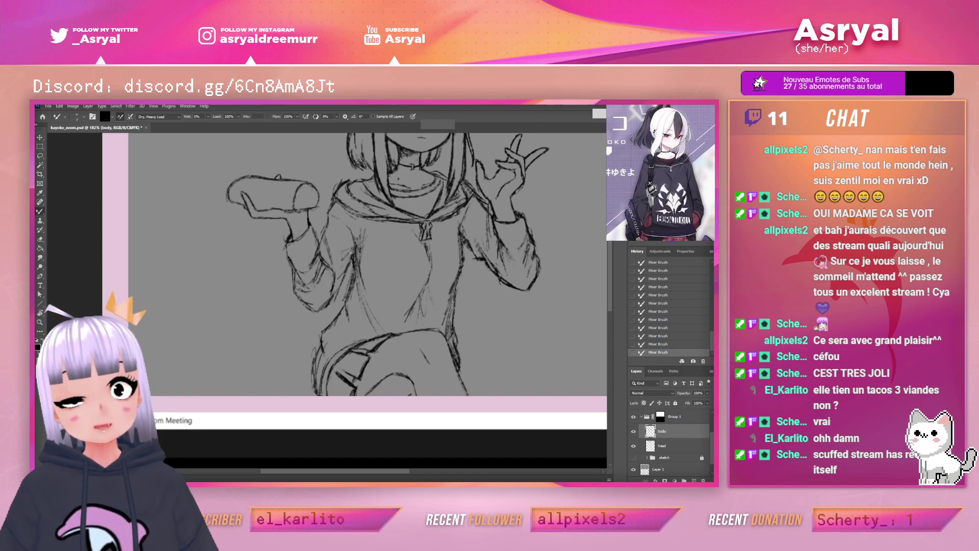
Draw short strokes along the left side of the torso between the sleeve and the shoulder
left_click_drag(371, 237, 356, 247)
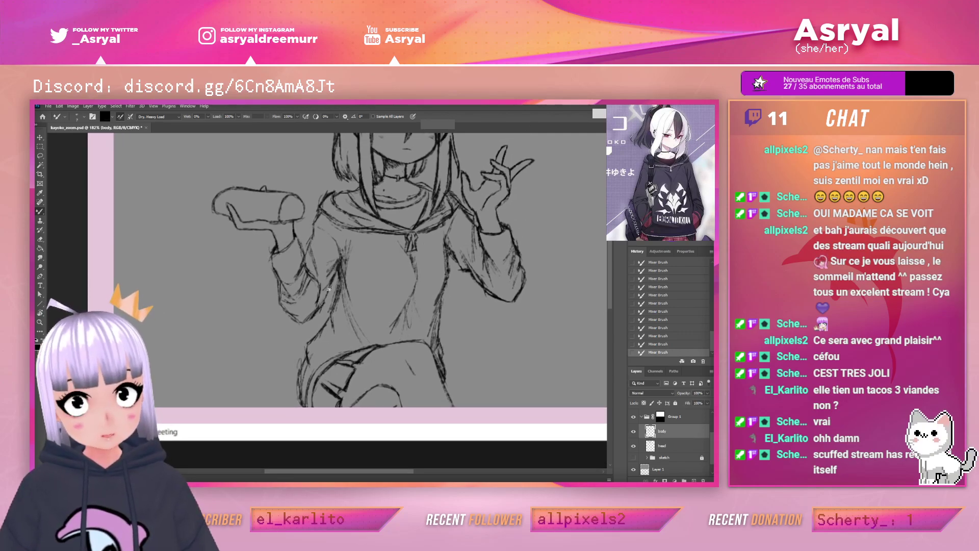
key("e")
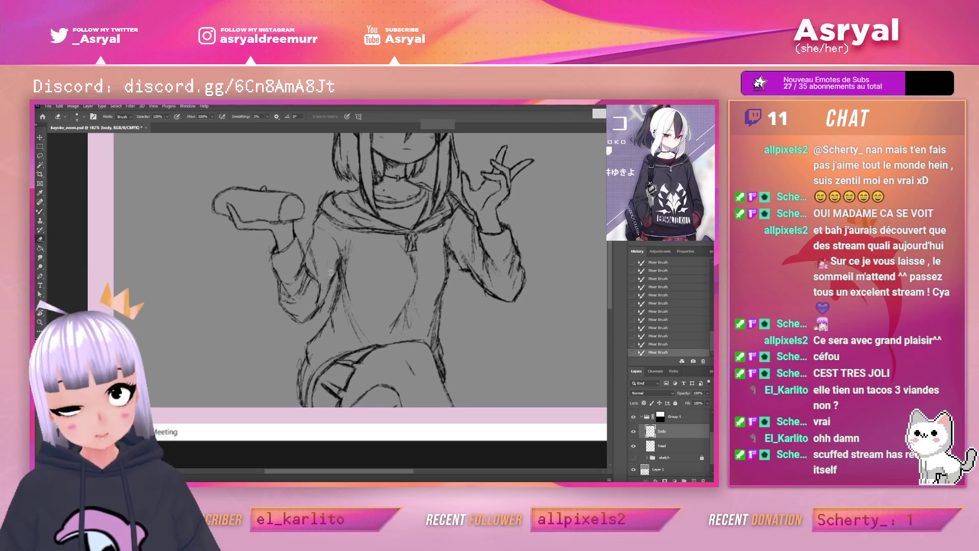
key("b")
mouse_move(326, 279)
left_mouse_down()
mouse_move(325, 300)
mouse_move(326, 291)
left_mouse_up()
mouse_move(325, 278)
left_mouse_down()
mouse_move(328, 290)
mouse_move(327, 276)
left_mouse_up()
left_click_drag(327, 265, 327, 243)
left_click_drag(329, 289, 326, 223)
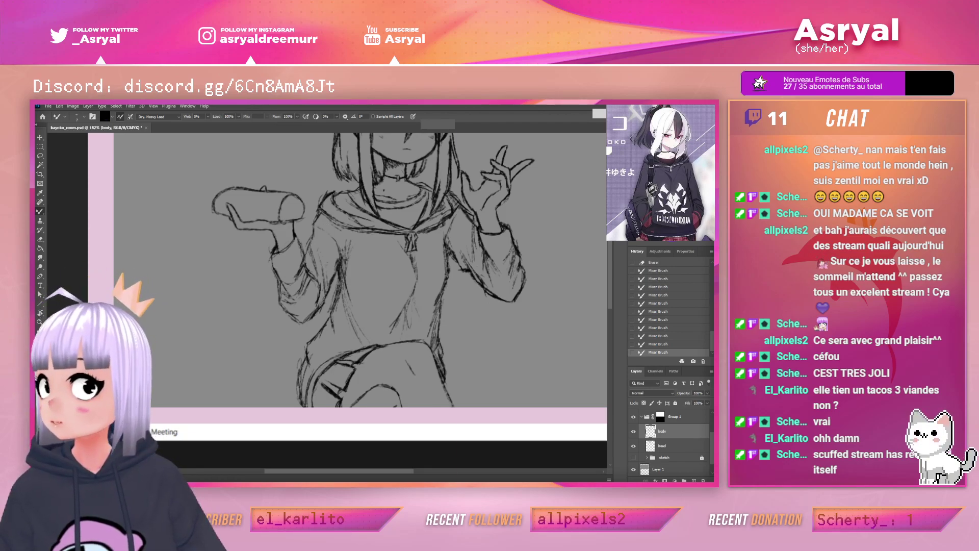
Save the document and fit the whole page in view
key("alt+Tab")
key("alt+Tab")
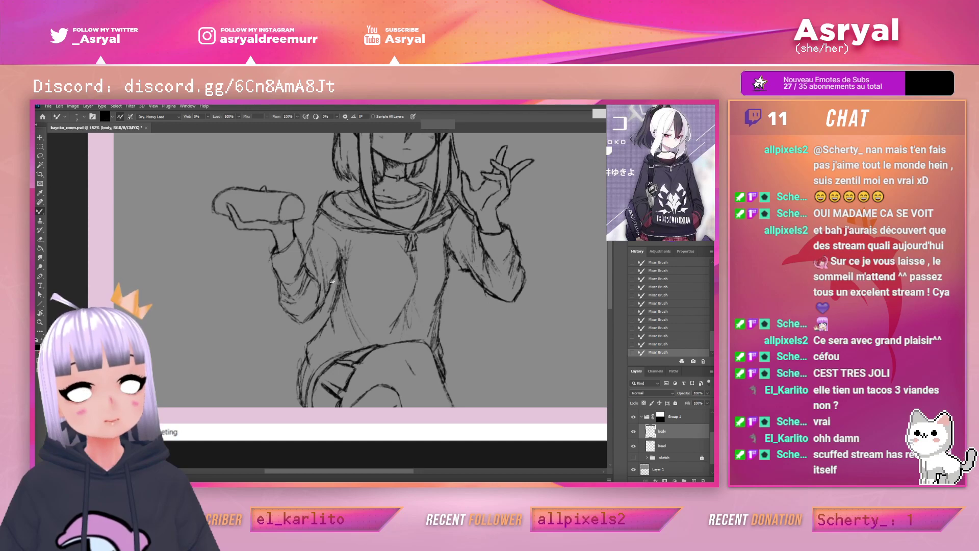
left_click_drag(553, 188, 508, 225)
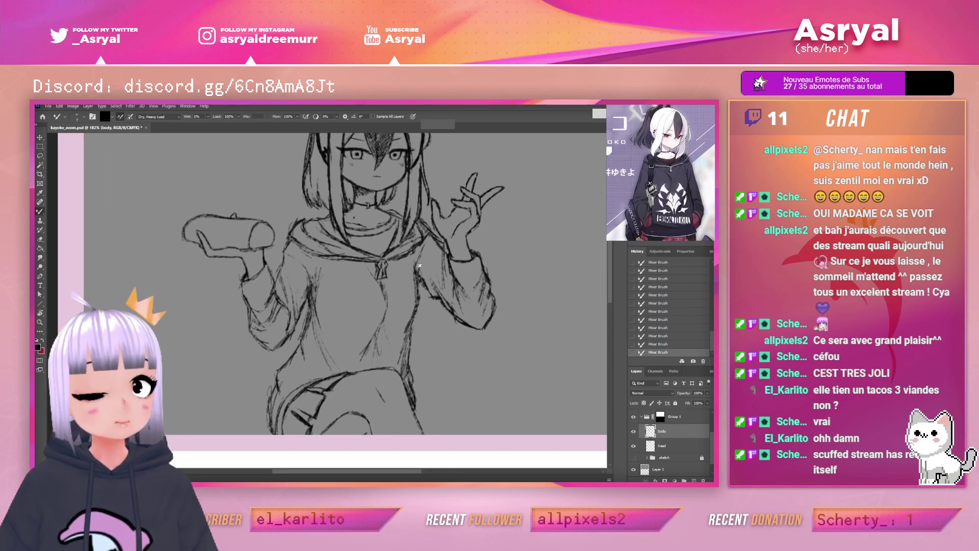
mouse_move(508, 217)
left_mouse_down()
mouse_move(497, 262)
mouse_move(495, 253)
left_mouse_up()
key("ctrl+s")
left_click_drag(506, 209, 507, 238)
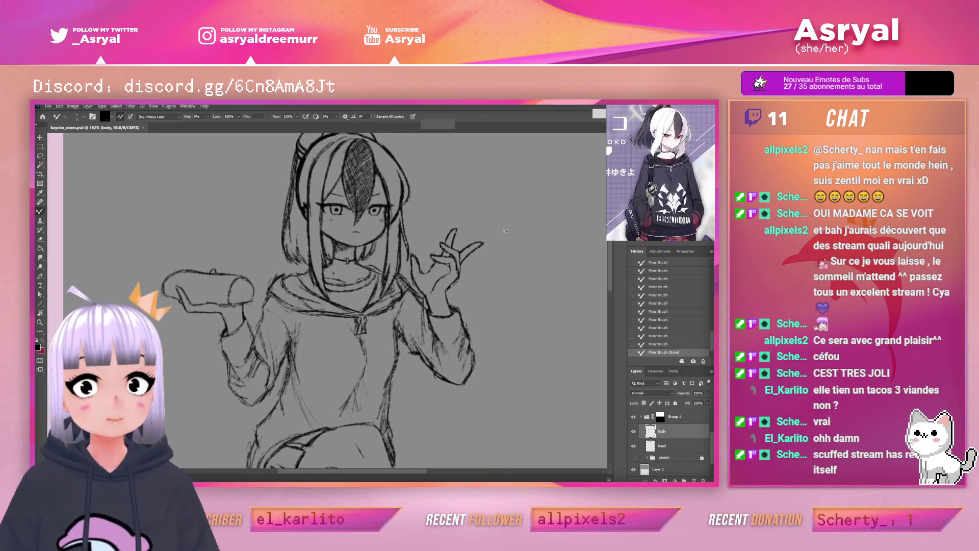
key("ctrl+0")
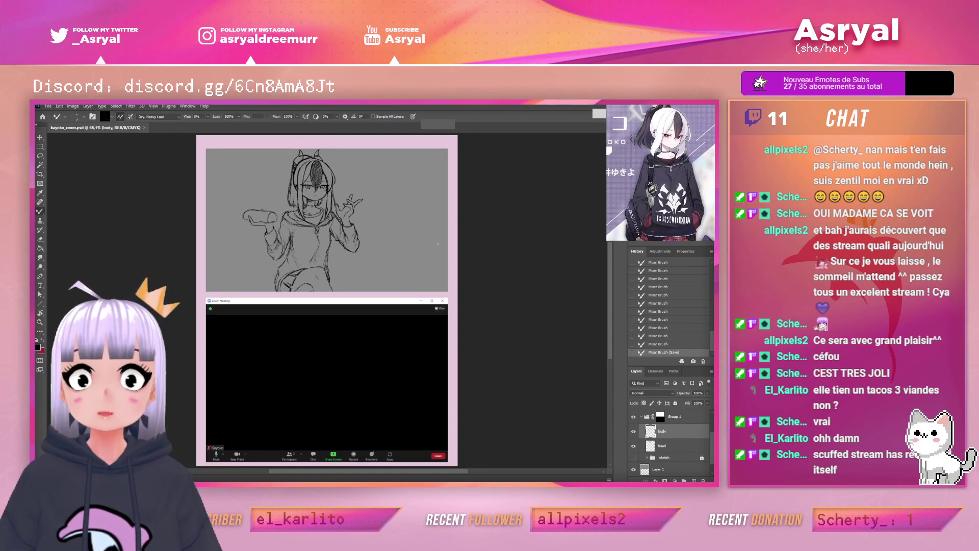
Create a new layer above the body layer and set the brush colour to purple
key("ctrl+space")
mouse_move(347, 206)
left_mouse_down()
mouse_move(456, 236)
mouse_move(489, 228)
left_mouse_up()
key("space")
left_click(693, 481)
key("x")
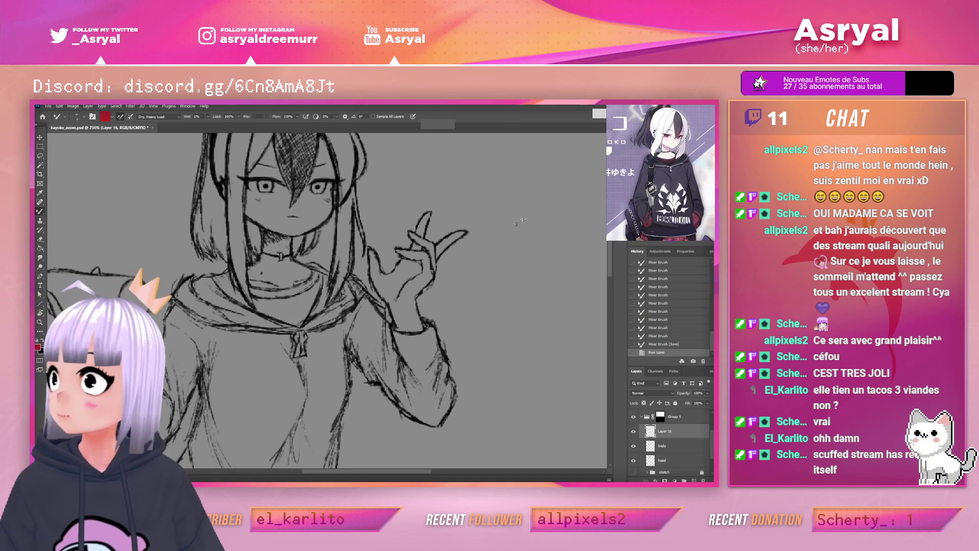
left_click(678, 242)
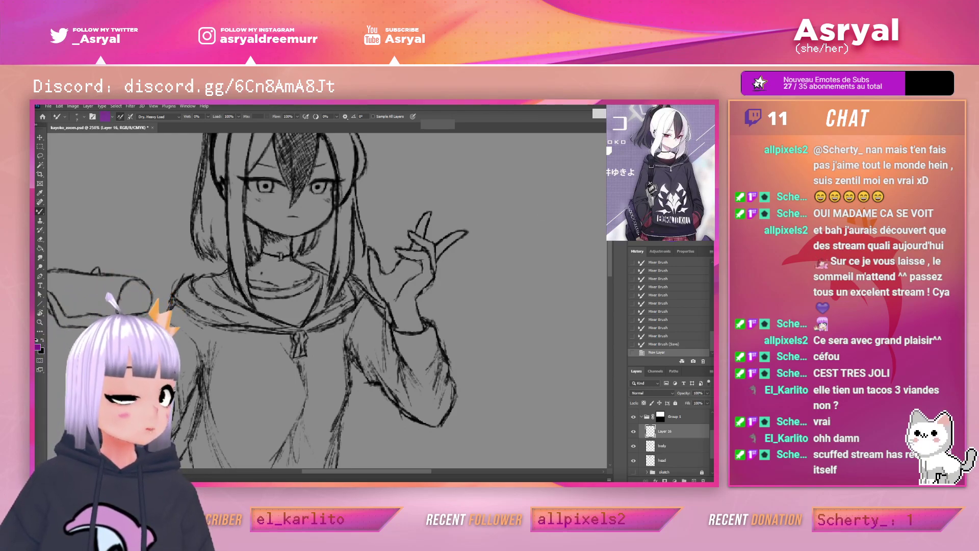
Sketch wavy purple flame lines rising from the thumb side of the raised hand on the right
mouse_move(419, 285)
left_mouse_down()
mouse_move(393, 179)
mouse_move(466, 219)
mouse_move(441, 250)
left_mouse_up()
key("ctrl+z")
left_click_drag(526, 227, 490, 267)
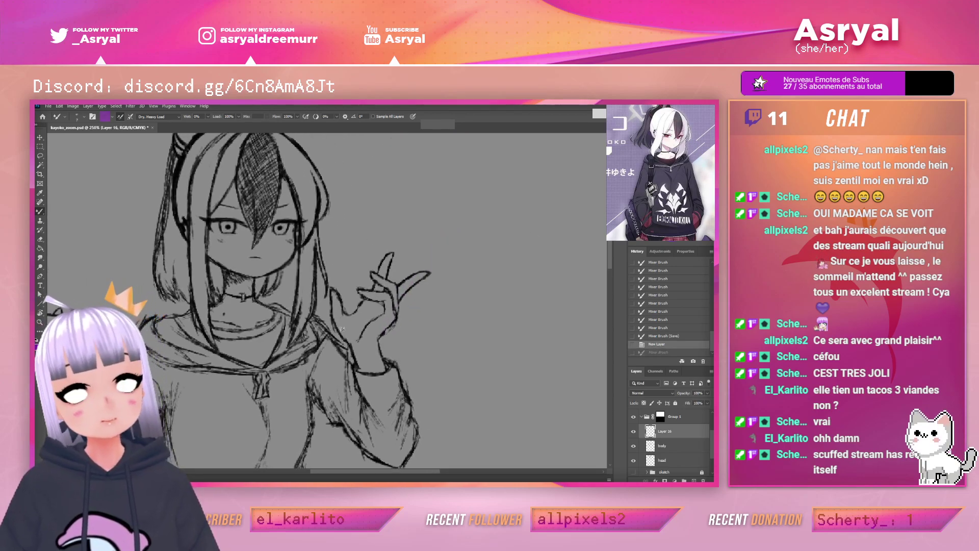
left_click_drag(356, 163, 329, 339)
mouse_move(362, 170)
left_mouse_down()
mouse_move(370, 236)
mouse_move(350, 303)
left_mouse_up()
mouse_move(357, 164)
left_mouse_down()
mouse_move(427, 186)
mouse_move(403, 329)
left_mouse_up()
key("ctrl+z")
key("ctrl+z")
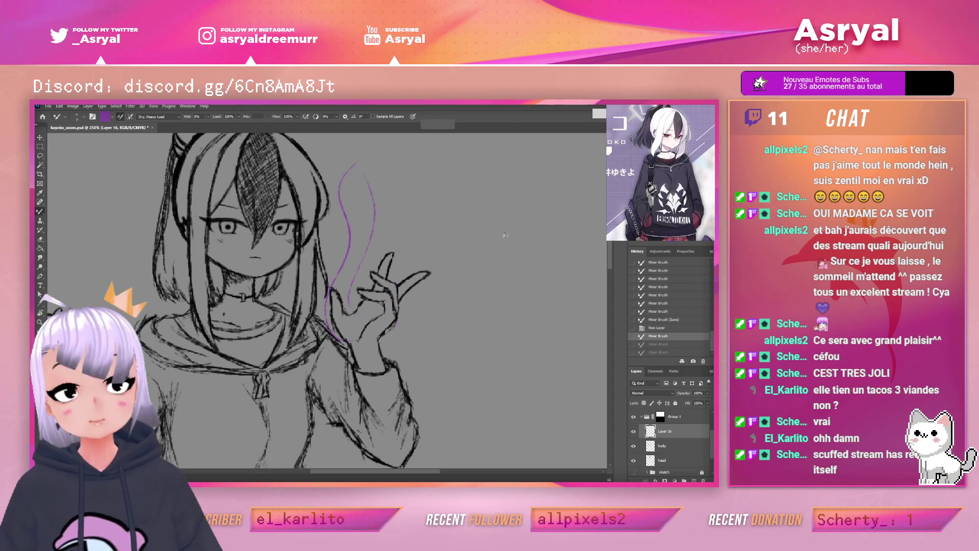
Sketch tall purple flame lines rising around the outer side and between the fingers of the raised hand
left_click_drag(418, 267, 394, 341)
left_click_drag(406, 242, 391, 135)
left_click_drag(375, 185, 366, 307)
left_click_drag(364, 137, 351, 301)
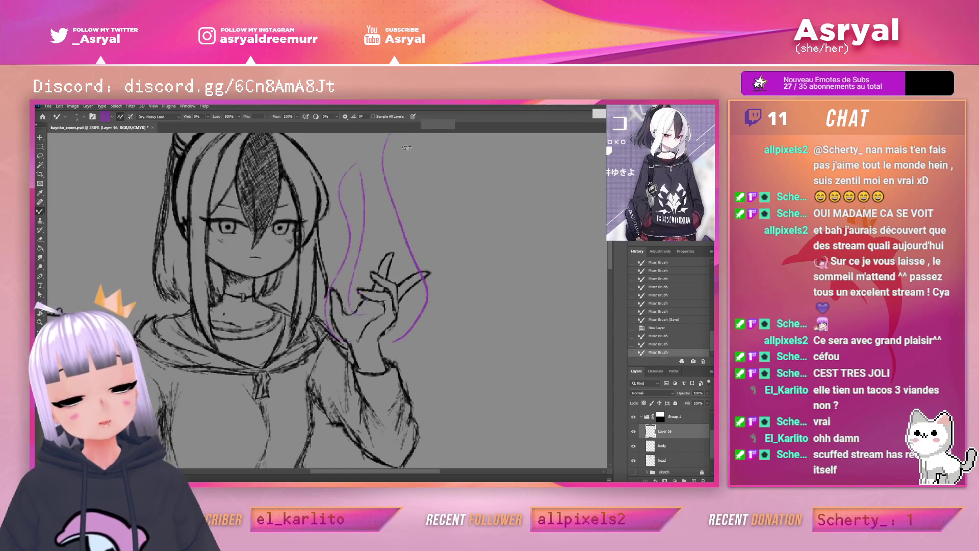
left_click_drag(459, 167, 479, 225)
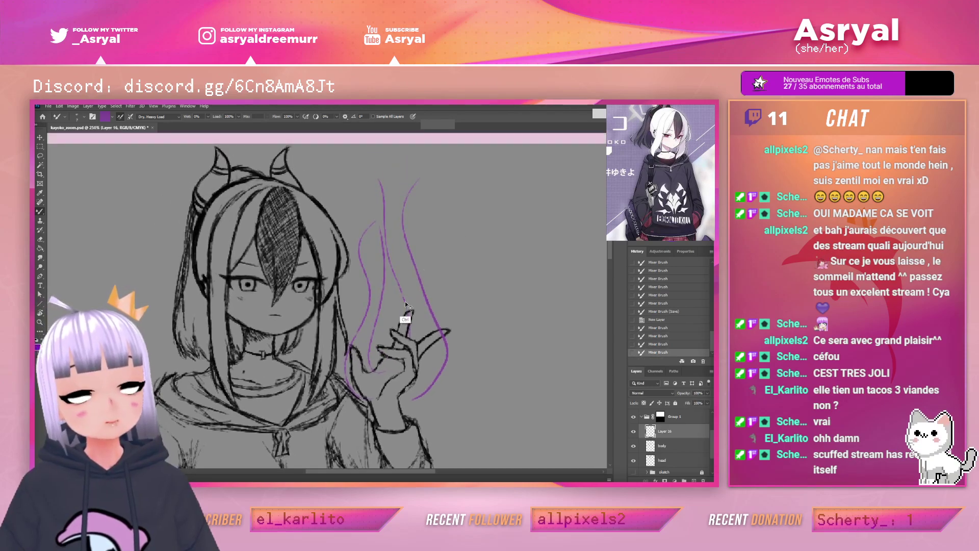
key("ctrl+z")
mouse_move(409, 333)
left_mouse_down()
mouse_move(392, 196)
mouse_move(408, 152)
left_mouse_up()
mouse_move(468, 296)
left_mouse_down()
mouse_move(428, 396)
mouse_move(381, 373)
mouse_move(398, 222)
left_mouse_up()
key("ctrl+z")
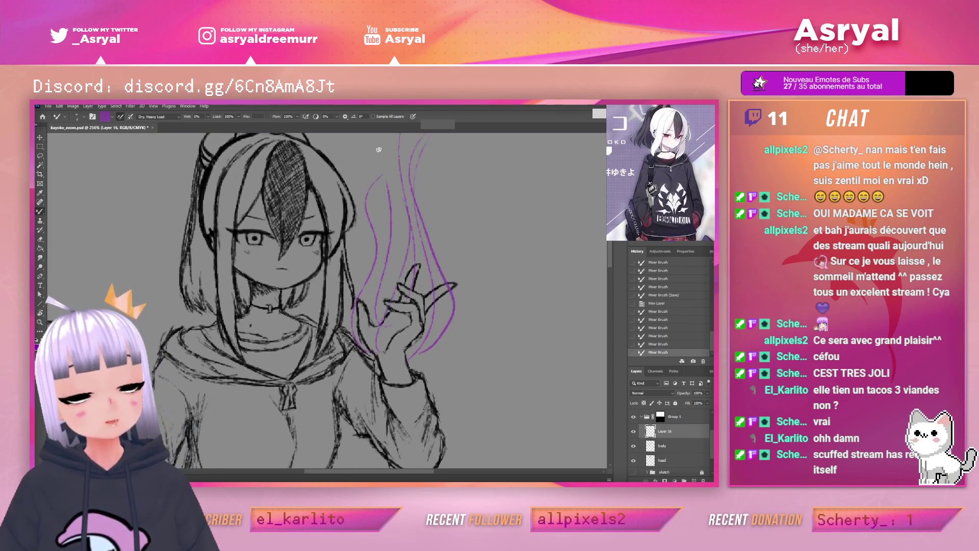
Undo the last flame stroke and erase parts of the purple lines above the fingers and beside the thumb
left_click_drag(530, 237, 527, 261)
key("ctrl+z")
key("e")
left_click_drag(431, 315, 413, 243)
left_click_drag(413, 242, 408, 219)
mouse_move(414, 235)
left_mouse_down()
mouse_move(411, 222)
mouse_move(418, 252)
left_mouse_up()
mouse_move(409, 208)
left_mouse_down()
mouse_move(411, 225)
mouse_move(407, 193)
left_mouse_up()
left_click_drag(462, 182, 462, 212)
left_click_drag(374, 311, 373, 289)
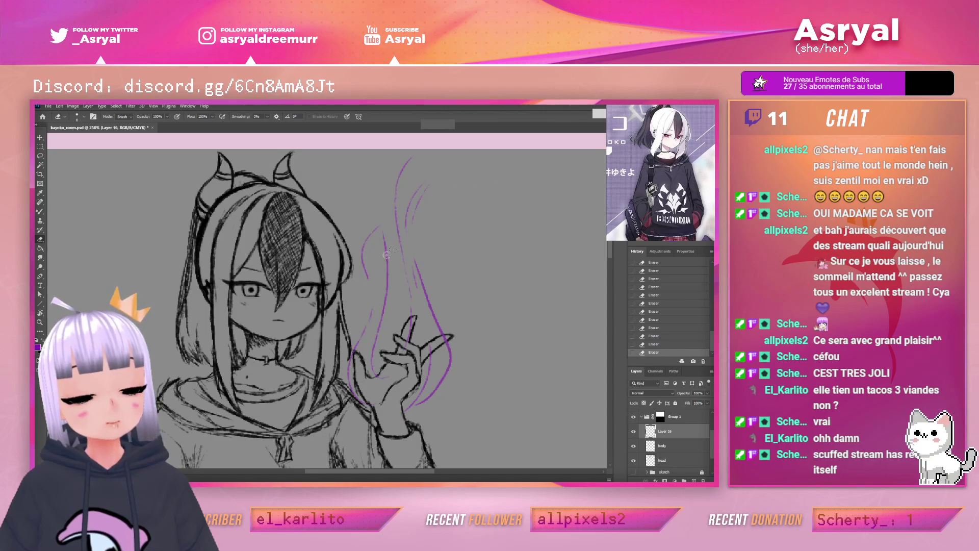
Erase and redraw the upper curve of the flame wisp nearest the character's hair
left_click_drag(364, 235, 369, 285)
key("b")
left_click_drag(364, 239, 367, 283)
left_click_drag(482, 265, 481, 248)
Break up the outer purple flame line around the raised hand by erasing sections of it
key("e")
mouse_move(451, 339)
left_mouse_down()
mouse_move(434, 283)
mouse_move(445, 387)
mouse_move(444, 310)
mouse_move(434, 390)
mouse_move(438, 301)
mouse_move(427, 392)
left_mouse_up()
left_click_drag(431, 270, 441, 316)
left_click_drag(474, 281, 478, 252)
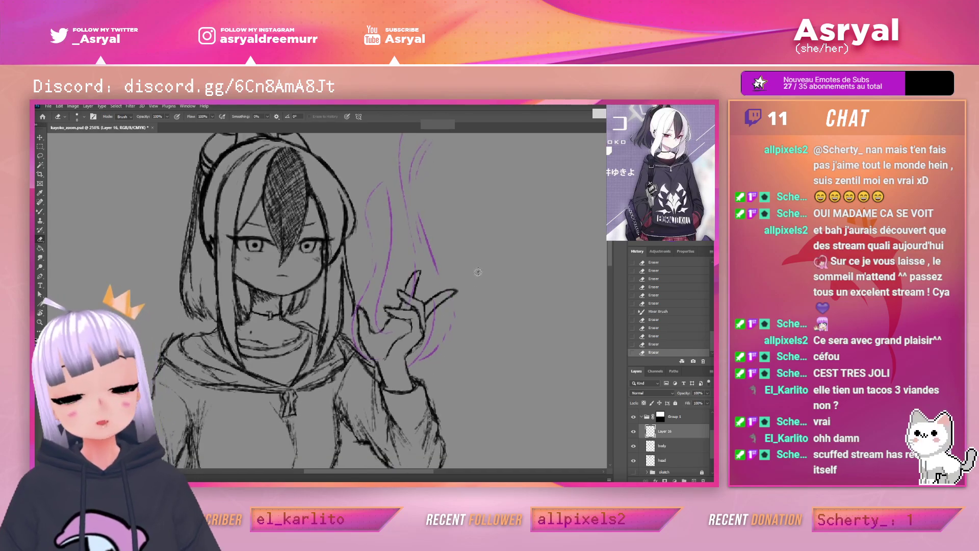
key("b")
left_click_drag(417, 206, 423, 193)
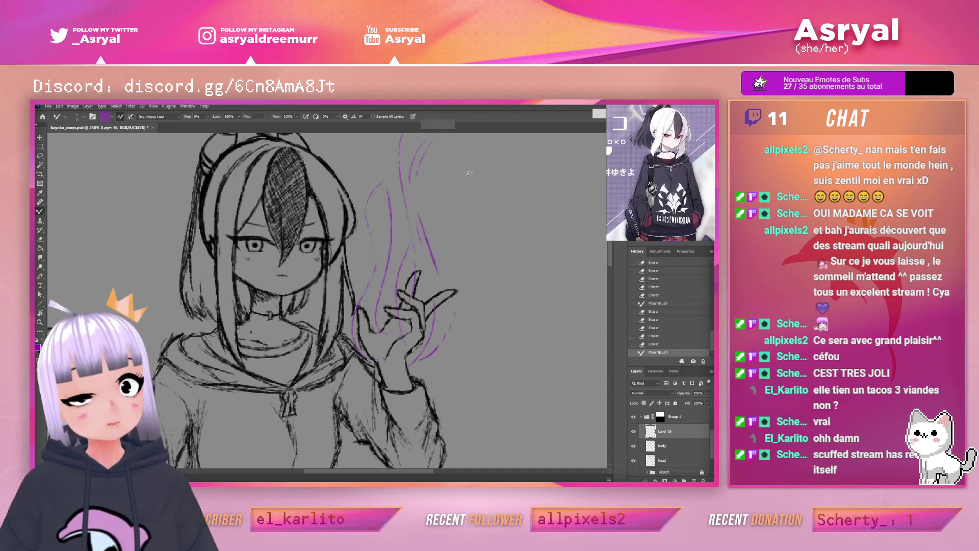
key("ctrl+z")
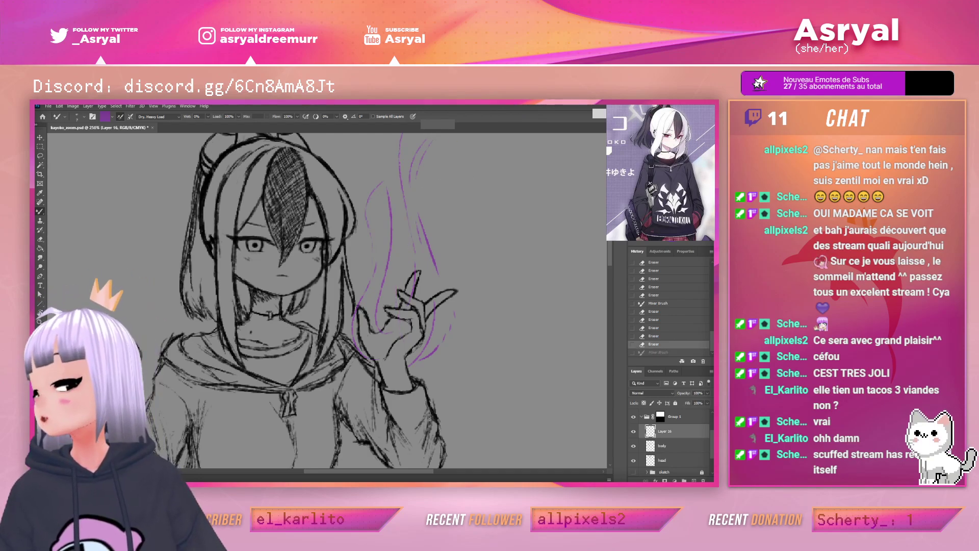
Switch to the browser and examine the YouTube gameplay video for the character's purple skill effect
key("alt+Tab")
key("alt+Tab")
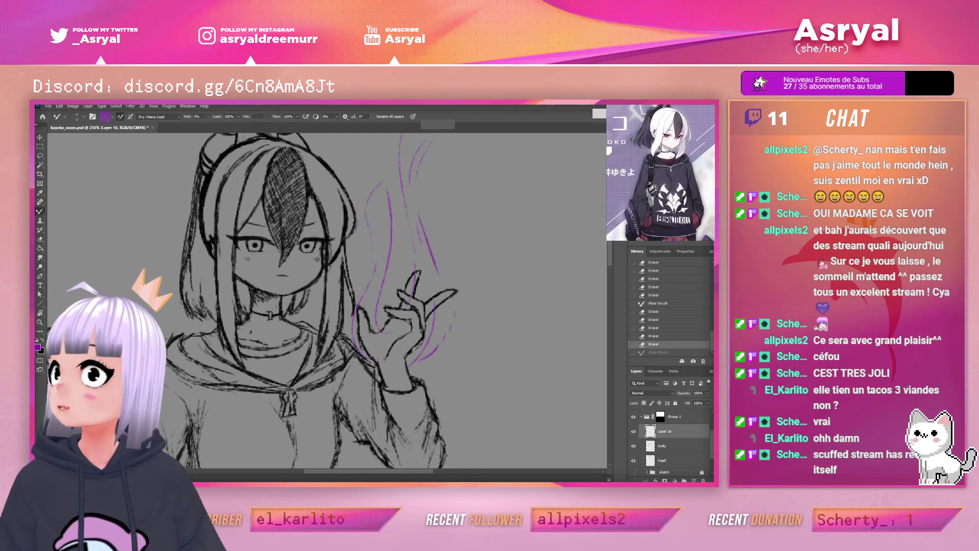
mouse_move(36, 178)
left_mouse_down()
mouse_move(229, 179)
mouse_move(354, 161)
mouse_move(36, 161)
left_mouse_up()
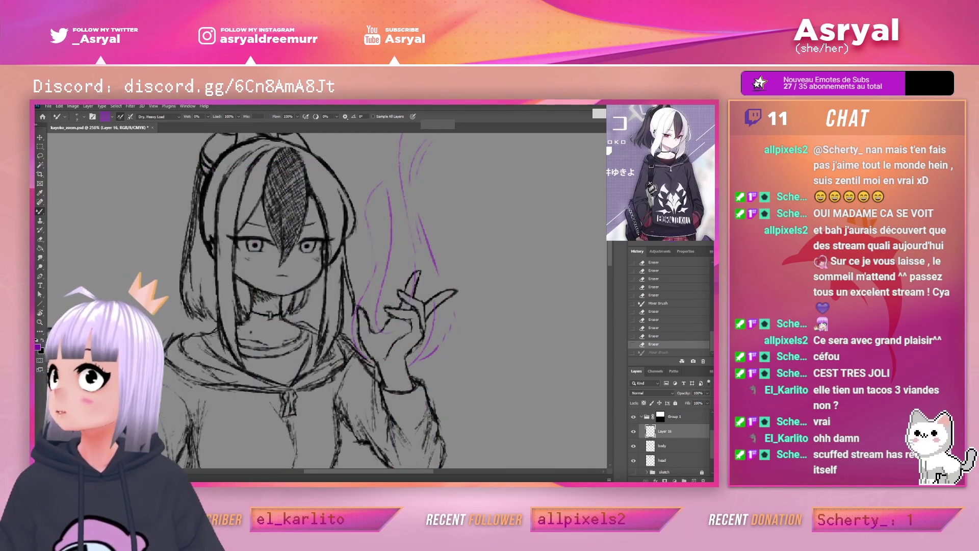
key("alt+Tab")
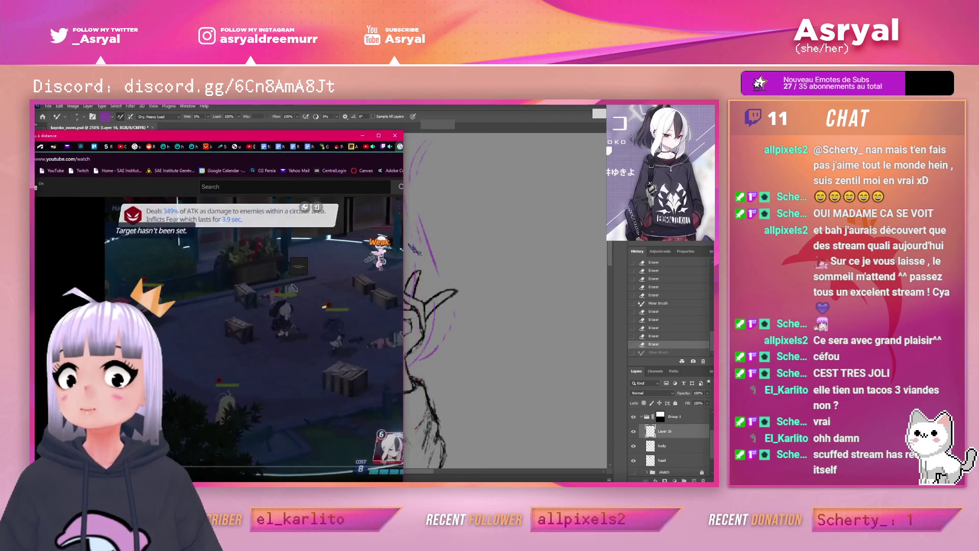
left_click_drag(409, 253, 625, 253)
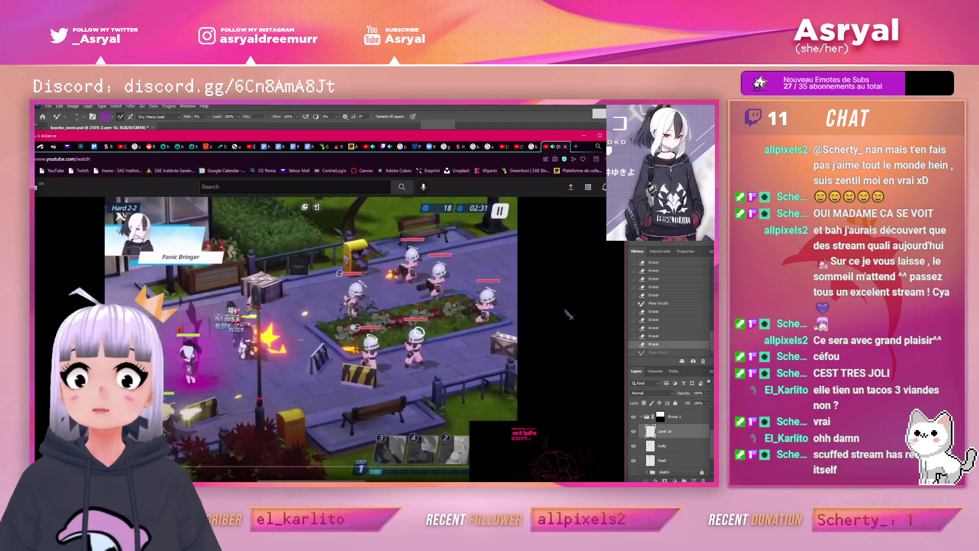
left_click(407, 210)
left_click_drag(479, 137, 36, 153)
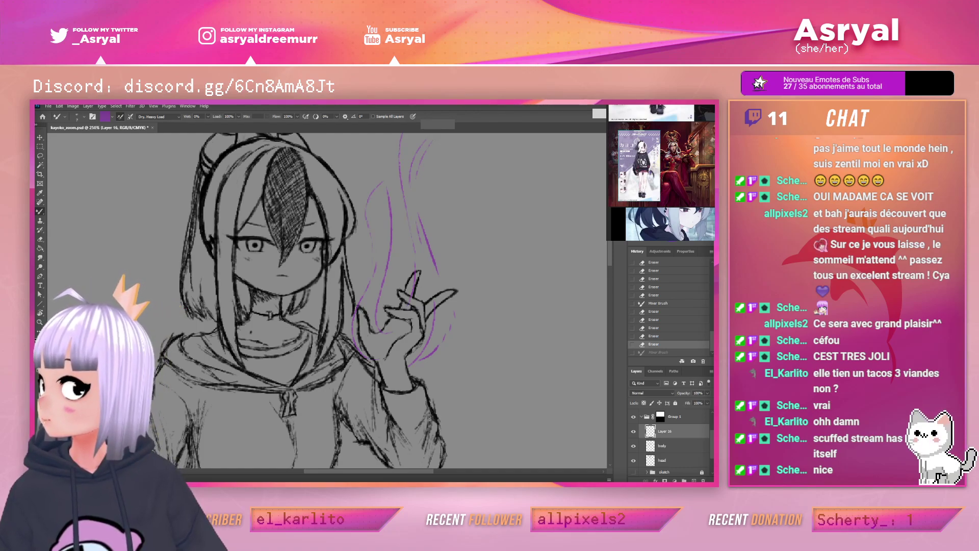
Paste the purple magic-flame artwork onto the reference board below the other images and frame it
scroll(653, 199, "down", 5)
left_click_drag(653, 200, 622, 208)
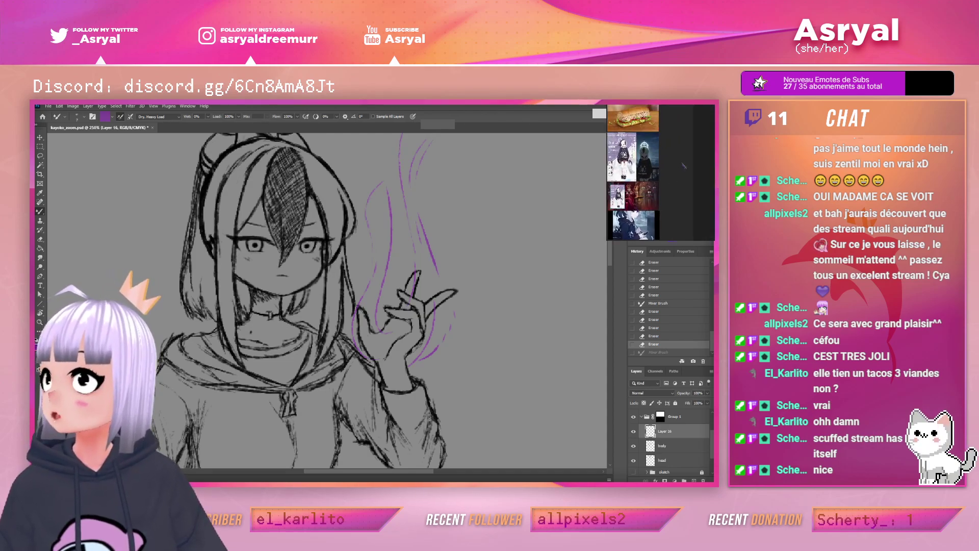
key("ctrl+v")
mouse_move(684, 173)
left_mouse_down()
mouse_move(659, 228)
mouse_move(689, 163)
left_mouse_up()
scroll(668, 167, "up", 9)
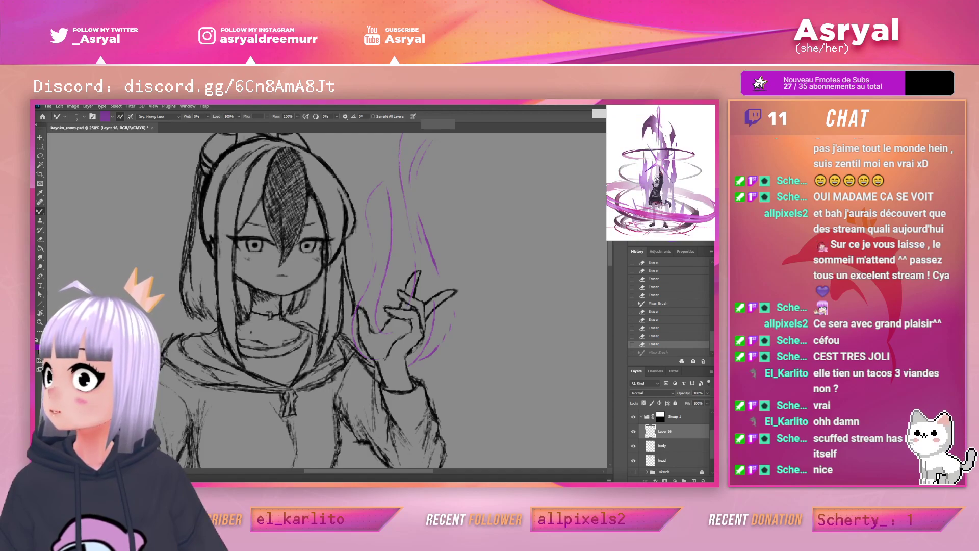
left_click_drag(664, 178, 669, 169)
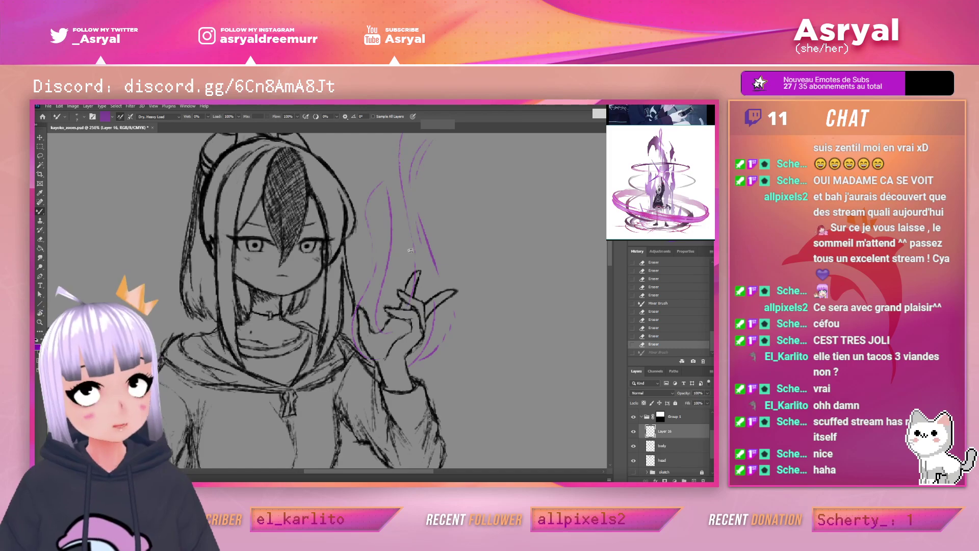
Choose the broad lineart brush preset for painting the flames around the raised hand
right_click(480, 293)
scroll(611, 395, "down", 3)
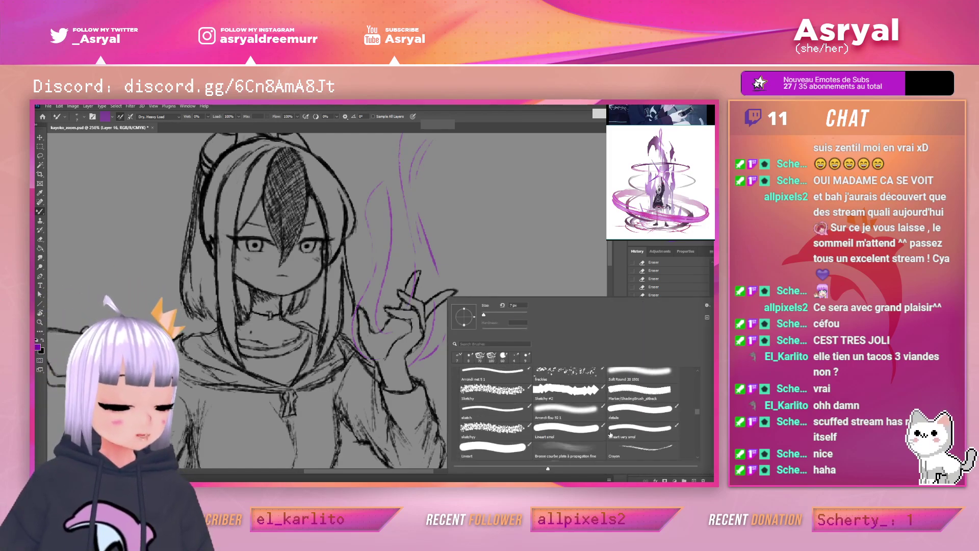
scroll(701, 417, "down", 3)
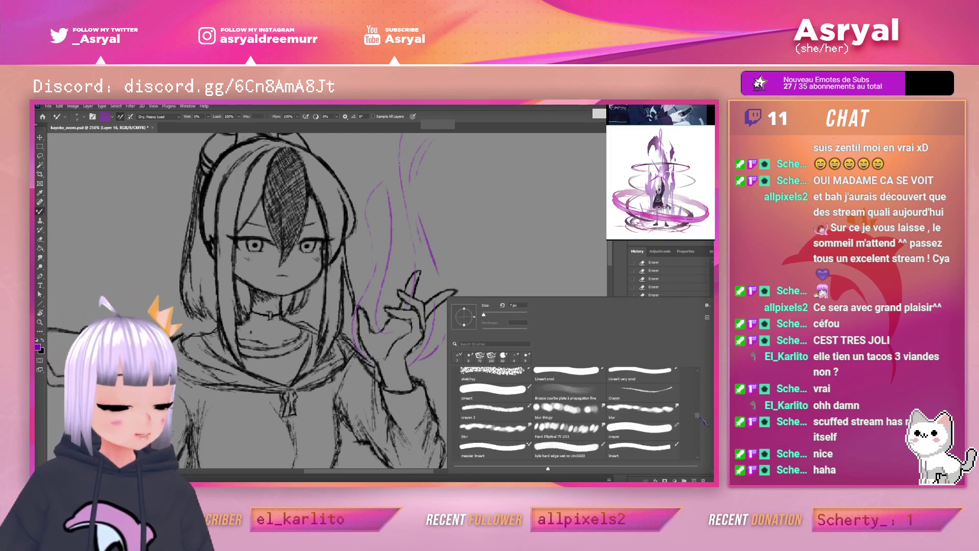
scroll(701, 419, "down", 1)
left_click(657, 436)
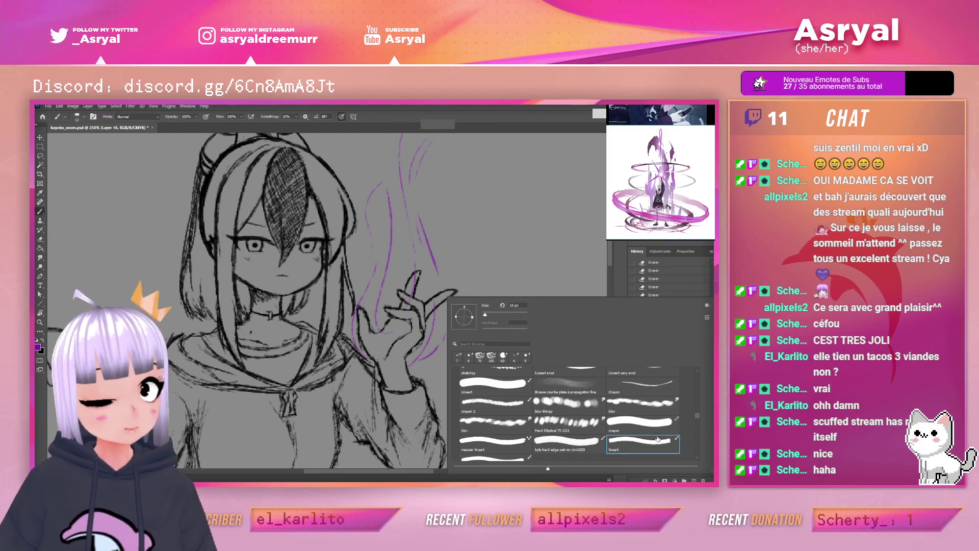
left_click(483, 204)
left_click_drag(490, 213, 470, 209)
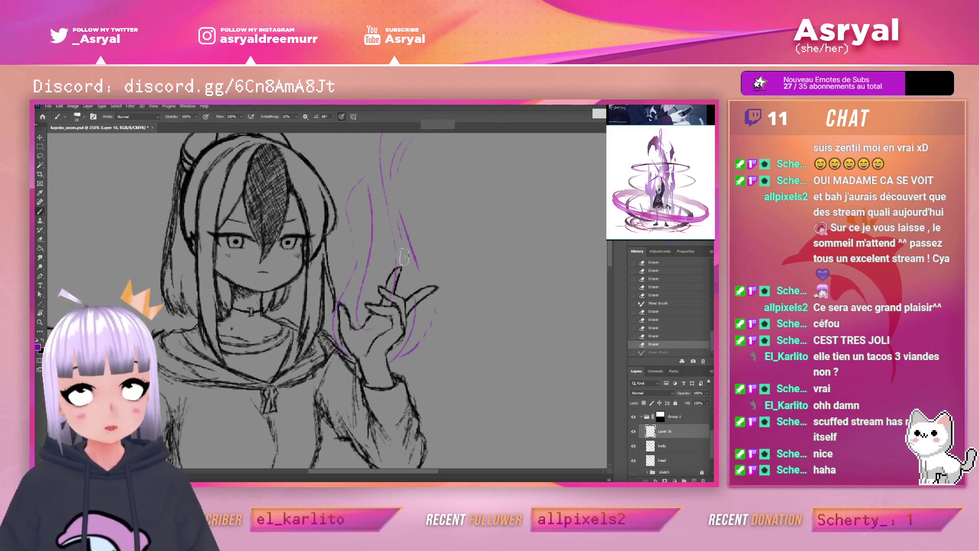
Paint broad purple flame strokes rising along both sides of the raised hand, enlarging the brush for the thicker ones
left_click_drag(351, 354, 363, 254)
left_click_drag(348, 311, 366, 205)
mouse_move(405, 363)
left_mouse_down()
mouse_move(436, 304)
mouse_move(438, 227)
left_mouse_up()
key("bracketright")
key("bracketright")
key("bracketright")
mouse_move(407, 357)
left_mouse_down()
mouse_move(423, 247)
mouse_move(383, 137)
left_mouse_up()
left_click_drag(376, 327, 371, 202)
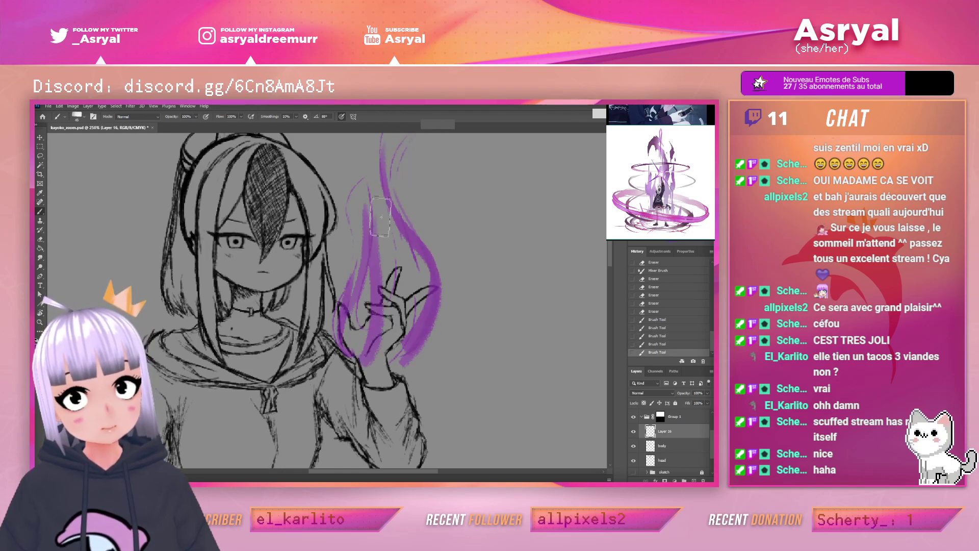
Undo the last flame stroke and rework the tall purple strokes rising above the fingers
key("ctrl+z")
mouse_move(408, 286)
left_mouse_down()
mouse_move(433, 291)
mouse_move(403, 137)
left_mouse_up()
left_click_drag(347, 301, 382, 158)
scroll(482, 235, "up", 2)
key("ctrl+z")
mouse_move(462, 252)
left_mouse_down()
mouse_move(446, 260)
mouse_move(431, 250)
left_mouse_up()
left_click_drag(384, 339, 374, 219)
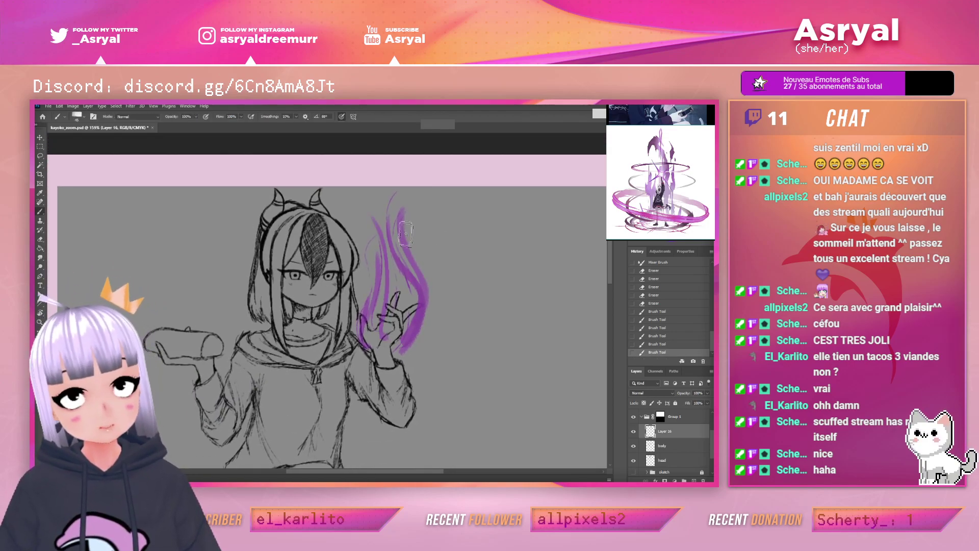
Undo the latest inner stroke and paint new tall flame strokes through and beside the raised hand
key("ctrl+z")
left_click_drag(388, 367, 388, 371)
key("ctrl+z")
mouse_move(388, 337)
left_mouse_down()
mouse_move(377, 298)
mouse_move(372, 170)
left_mouse_up()
mouse_move(428, 343)
left_mouse_down()
mouse_move(438, 290)
mouse_move(413, 199)
left_mouse_up()
left_click_drag(494, 237, 469, 201)
left_click_drag(373, 300, 377, 249)
Add a layer mask to the flame layer and mask out parts of the inner flames and the side nearest the hair
left_click(664, 480)
mouse_move(358, 292)
left_mouse_down()
mouse_move(378, 260)
mouse_move(369, 301)
left_mouse_up()
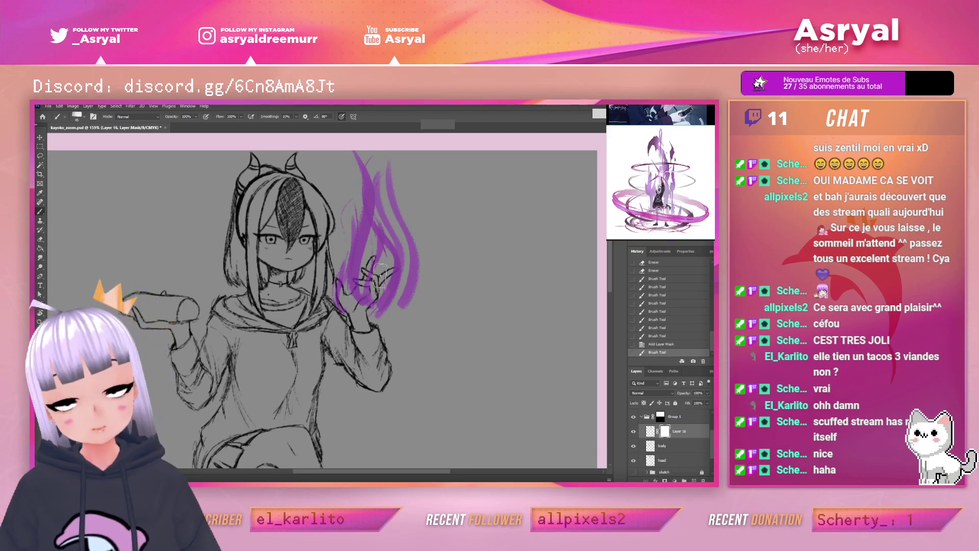
left_click_drag(383, 213, 358, 269)
left_click_drag(368, 185, 349, 304)
mouse_move(381, 211)
left_mouse_down()
mouse_move(383, 300)
mouse_move(365, 172)
mouse_move(377, 224)
left_mouse_up()
left_click_drag(376, 191, 371, 219)
left_click_drag(369, 181, 369, 225)
Thin the outer flame edge beyond the fingertips by painting on the layer mask
left_click_drag(440, 224, 455, 233)
mouse_move(409, 176)
left_mouse_down()
mouse_move(436, 278)
mouse_move(433, 305)
left_mouse_up()
left_click_drag(429, 239, 427, 305)
left_click_drag(403, 149, 421, 303)
mouse_move(403, 136)
left_mouse_down()
mouse_move(397, 177)
mouse_move(424, 291)
left_mouse_up()
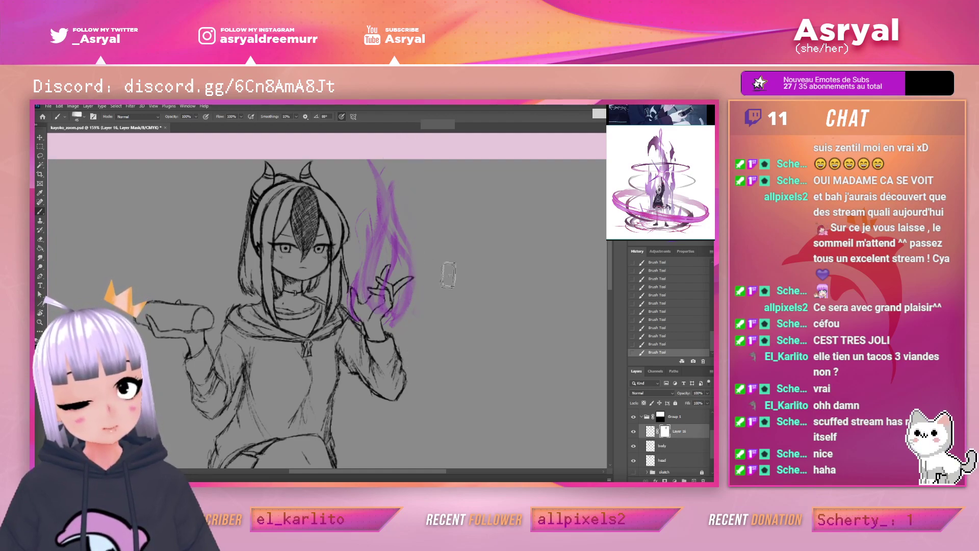
Return to the flame layer's pixels and paint denser purple strokes from the palm up to the flame tip
key("ctrl+2")
left_click_drag(385, 244, 377, 331)
left_click_drag(398, 268, 390, 298)
left_click_drag(387, 237, 375, 306)
left_click_drag(388, 362, 407, 307)
left_click_drag(402, 260, 398, 196)
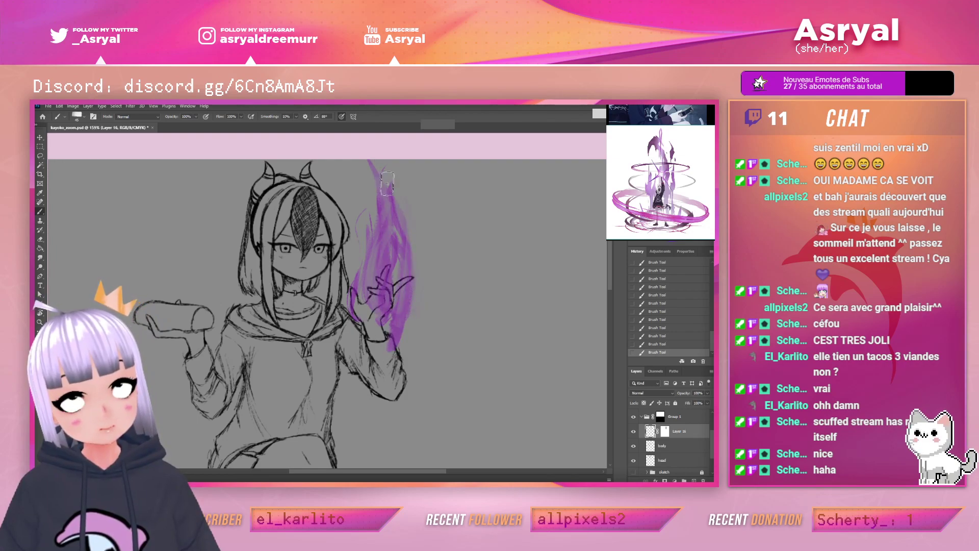
left_click_drag(364, 331, 376, 226)
left_click_drag(390, 227, 376, 162)
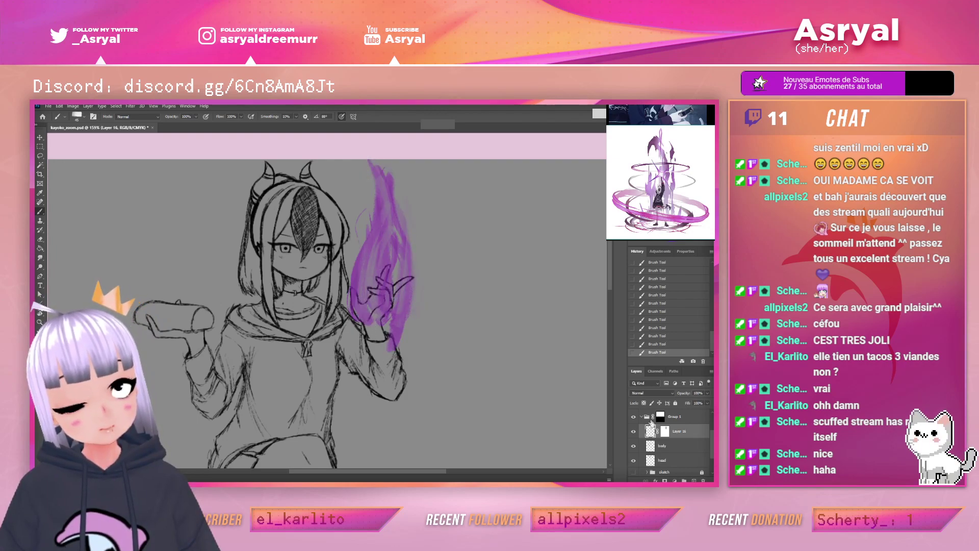
Target the flame layer's mask and fade the purple below the wrist and along the flame's hair-side edge
key("ctrl+backslash")
mouse_move(400, 311)
left_mouse_down()
mouse_move(393, 359)
mouse_move(356, 288)
mouse_move(380, 185)
mouse_move(361, 239)
left_mouse_up()
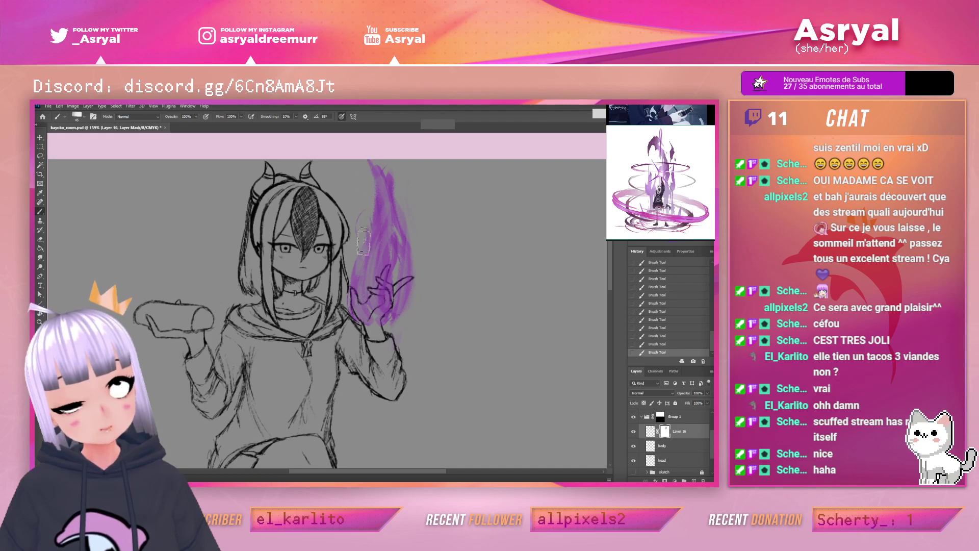
mouse_move(358, 274)
left_mouse_down()
mouse_move(380, 210)
mouse_move(386, 218)
mouse_move(377, 192)
mouse_move(383, 240)
mouse_move(390, 173)
mouse_move(411, 212)
mouse_move(397, 293)
mouse_move(394, 249)
left_mouse_up()
mouse_move(374, 164)
left_mouse_down()
mouse_move(398, 193)
mouse_move(394, 262)
mouse_move(390, 229)
left_mouse_up()
Swap the mask colours and reveal purple streaks in the flame's core and along its outer edge
key("x")
mouse_move(382, 188)
left_mouse_down()
mouse_move(386, 179)
mouse_move(381, 273)
mouse_move(370, 277)
left_mouse_up()
left_click_drag(380, 222, 359, 285)
left_click_drag(403, 194, 407, 291)
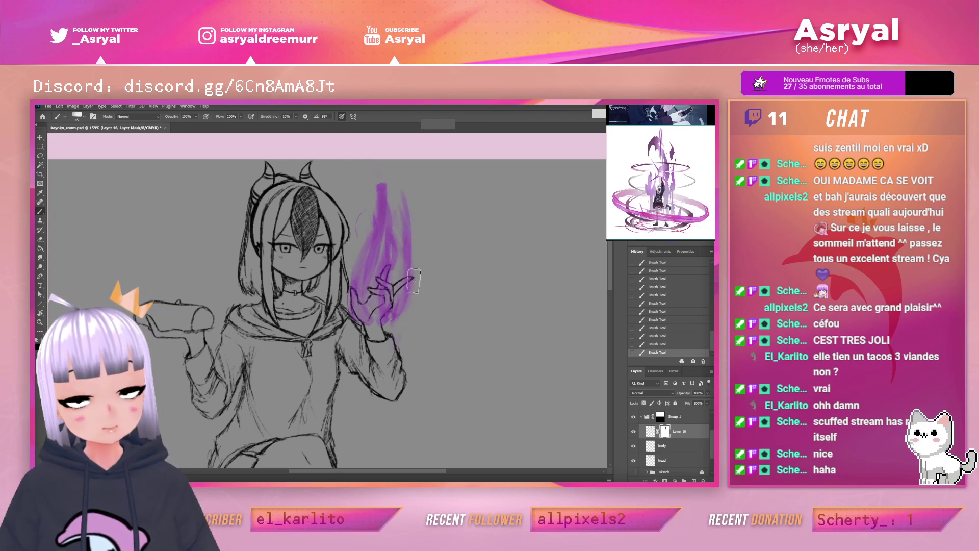
Swap the mask colours again and fade the flame's tip and the purple above the fingers
key("x")
left_click_drag(393, 181, 362, 286)
mouse_move(392, 196)
left_mouse_down()
mouse_move(386, 276)
mouse_move(393, 189)
mouse_move(382, 282)
mouse_move(358, 326)
mouse_move(368, 269)
mouse_move(381, 298)
left_mouse_up()
mouse_move(411, 217)
left_mouse_down()
mouse_move(395, 322)
mouse_move(424, 288)
mouse_move(396, 193)
mouse_move(413, 248)
mouse_move(403, 304)
mouse_move(379, 310)
mouse_move(371, 269)
mouse_move(383, 265)
mouse_move(389, 236)
left_mouse_up()
mouse_move(377, 290)
left_mouse_down()
mouse_move(397, 262)
mouse_move(391, 298)
mouse_move(376, 272)
mouse_move(389, 233)
mouse_move(371, 281)
left_mouse_up()
key("x")
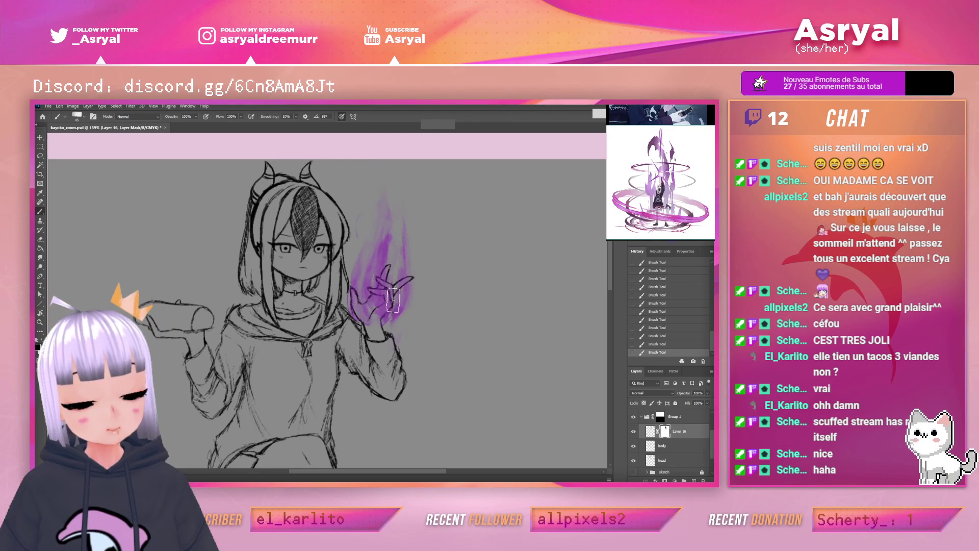
Bring back some purple around the palm on the mask and check the flame against the whole page
mouse_move(392, 354)
left_mouse_down()
mouse_move(402, 279)
mouse_move(391, 231)
mouse_move(384, 272)
mouse_move(388, 218)
mouse_move(363, 303)
mouse_move(373, 283)
left_mouse_up()
left_click_drag(499, 213, 516, 215)
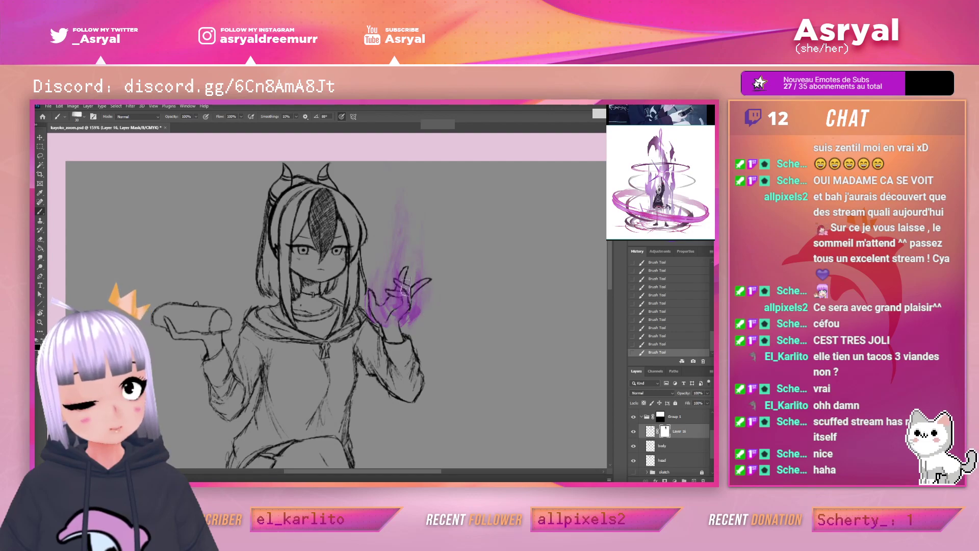
left_click_drag(484, 276, 450, 260)
key("z")
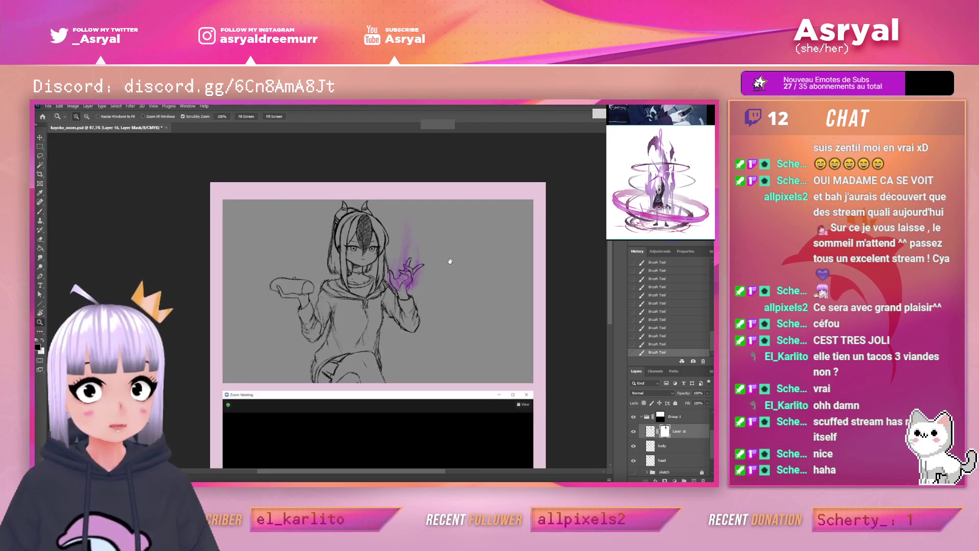
left_click(246, 117)
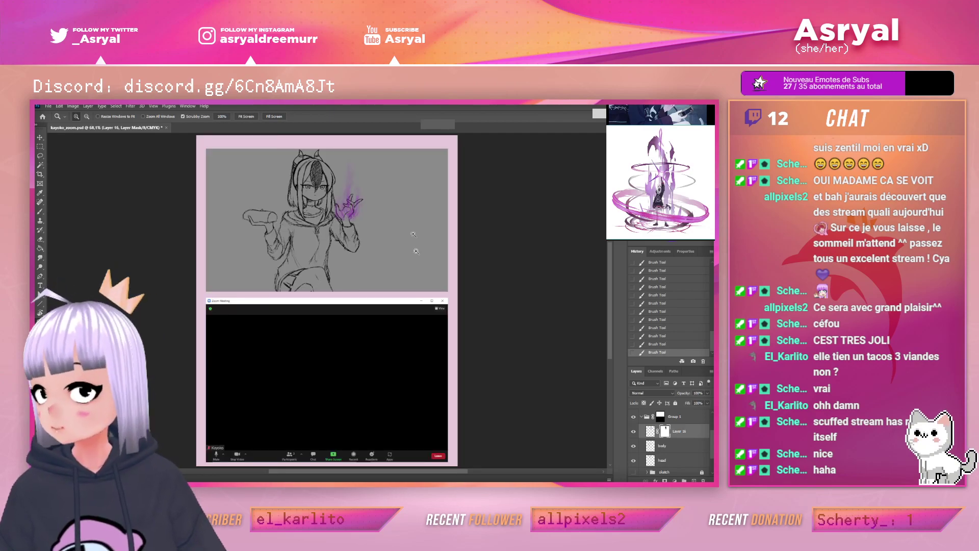
key("b")
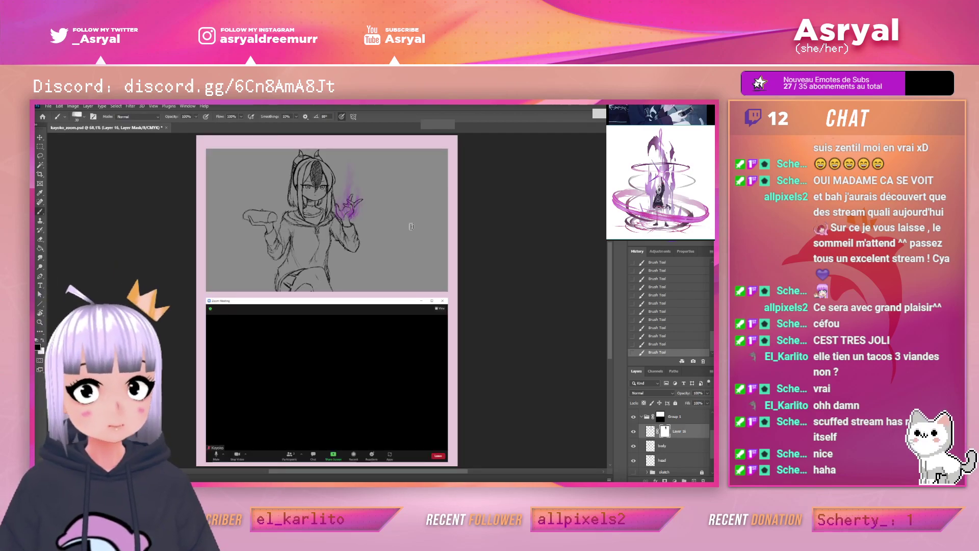
right_click(414, 225)
left_click(452, 293)
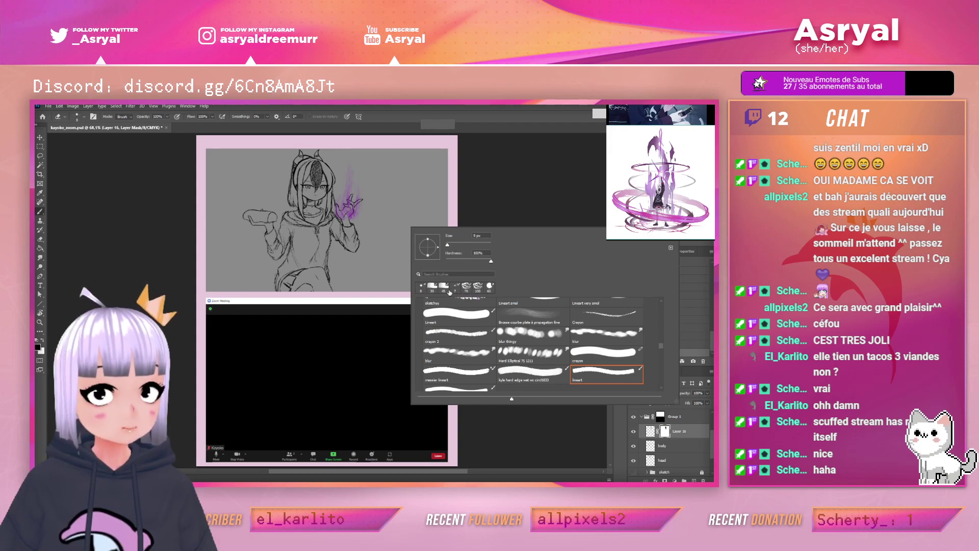
left_click(447, 136)
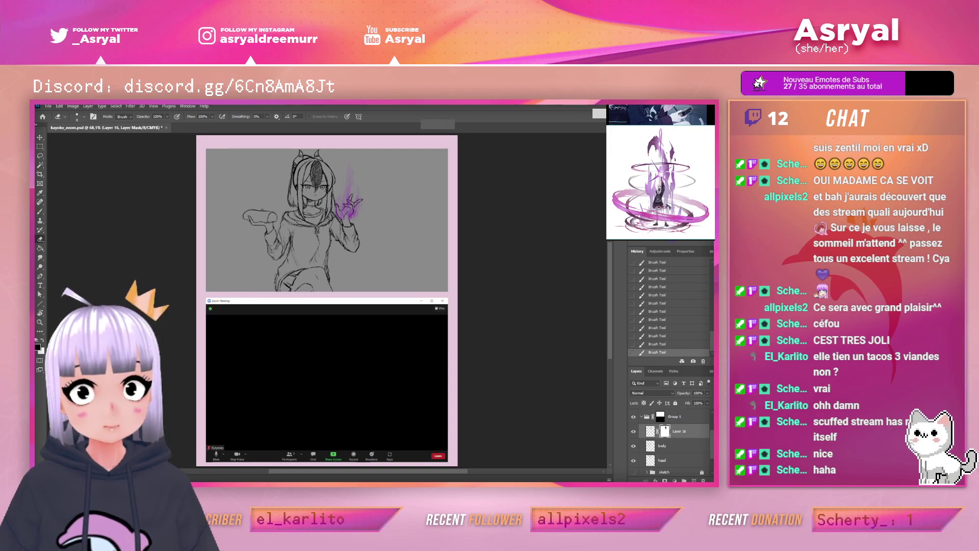
left_click_drag(459, 219, 483, 248)
key("b")
Rename the flame layer as fx and make the body layer active
scroll(365, 297, "up", 4)
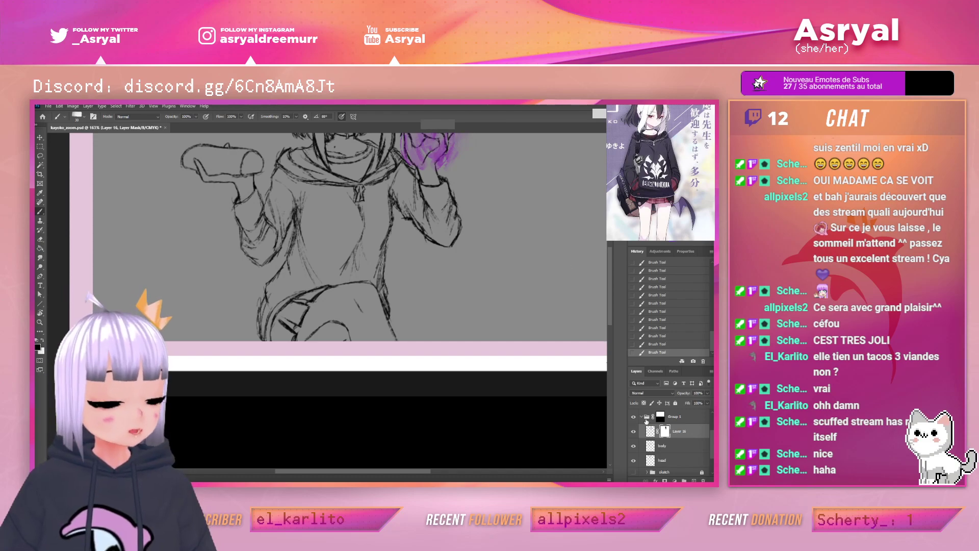
left_click(666, 450)
left_click_drag(503, 205, 472, 271)
double_click(682, 432)
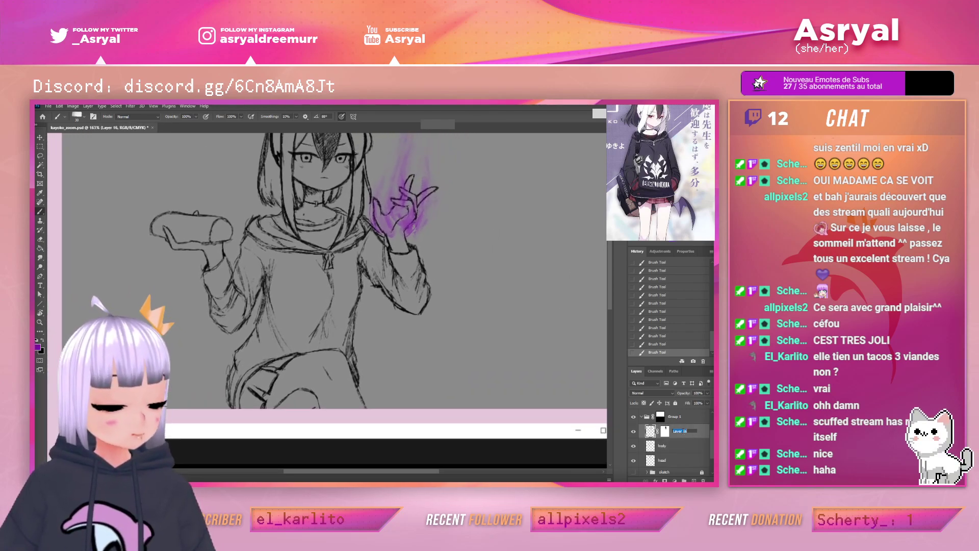
left_click(663, 446)
left_click_drag(529, 257, 517, 261)
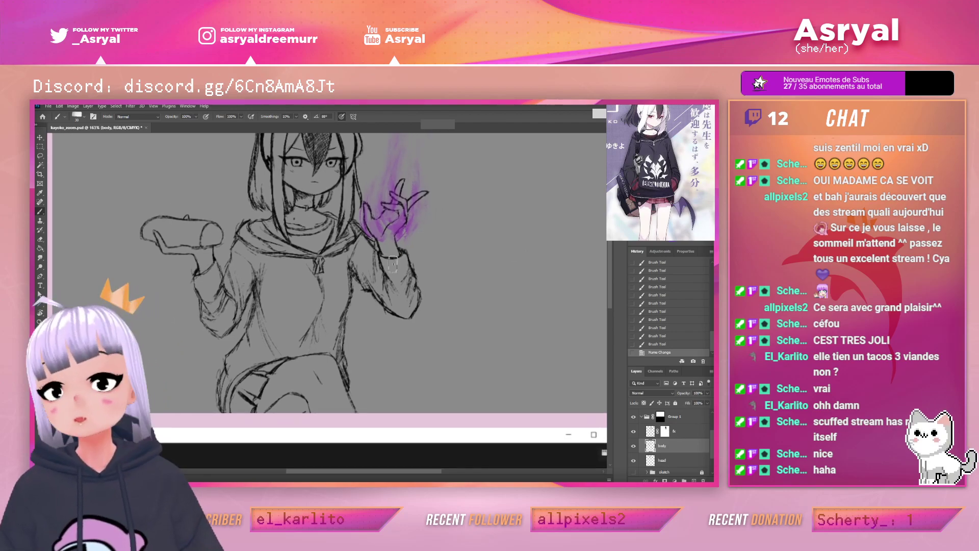
Choose the thin mixer brush preset from the recent brushes for sketching the raised arm's sleeve
key("z")
left_click_drag(390, 261, 416, 258)
key("z")
left_click_drag(483, 239, 466, 241)
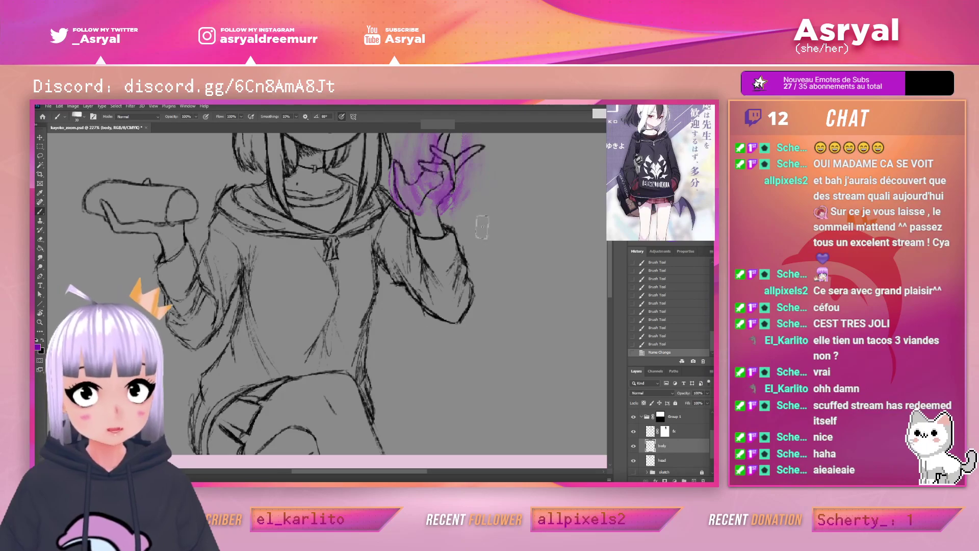
right_click(468, 230)
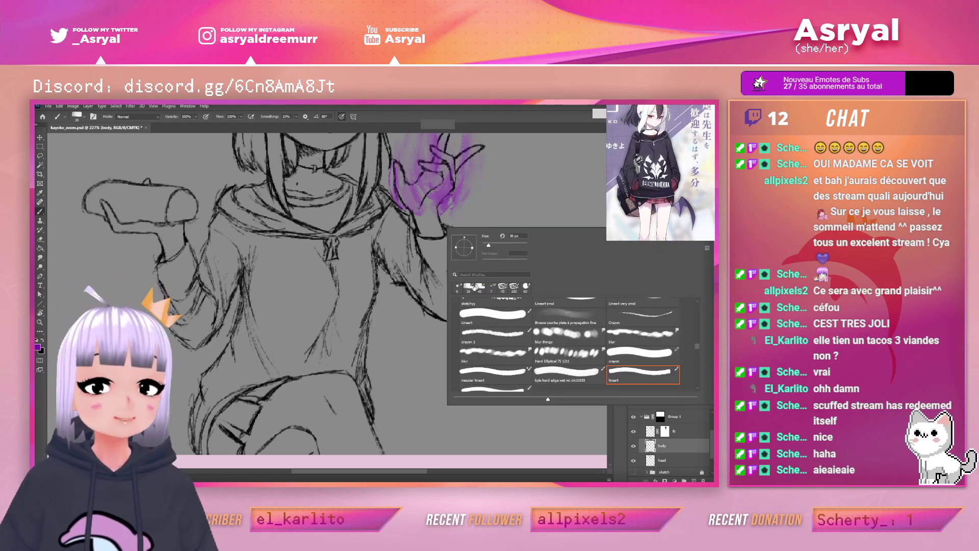
double_click(493, 288)
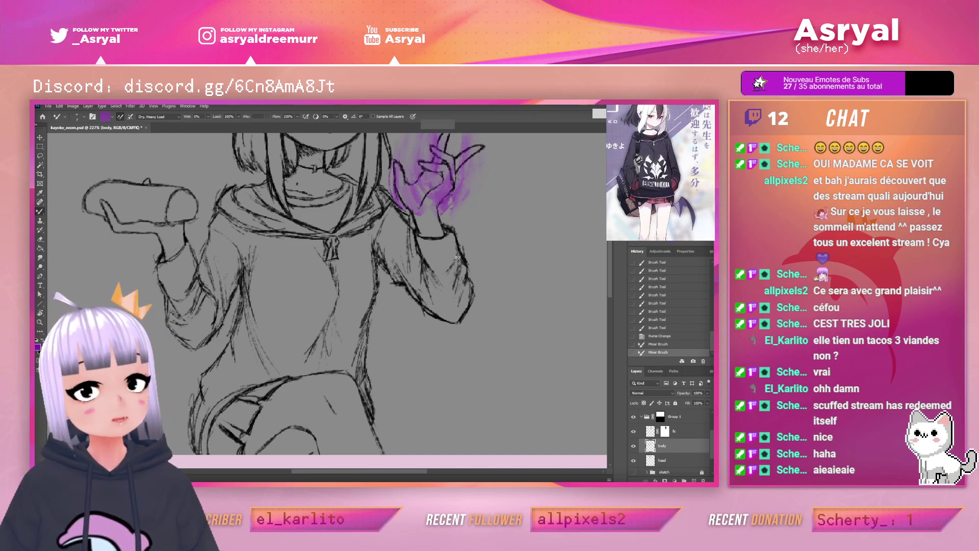
Undo the purple strokes on the body layer, switch to black and sketch fold lines on the raised arm's sleeve
key("ctrl+z")
key("ctrl+z")
key("ctrl+z")
key("ctrl+z")
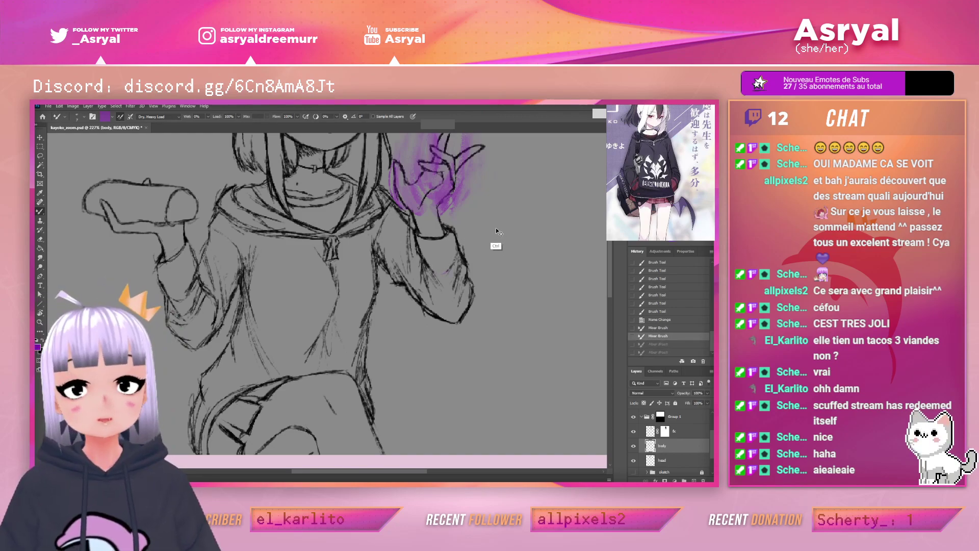
key("x")
left_click_drag(437, 276, 445, 270)
mouse_move(449, 266)
left_mouse_down()
mouse_move(459, 250)
mouse_move(424, 259)
left_mouse_up()
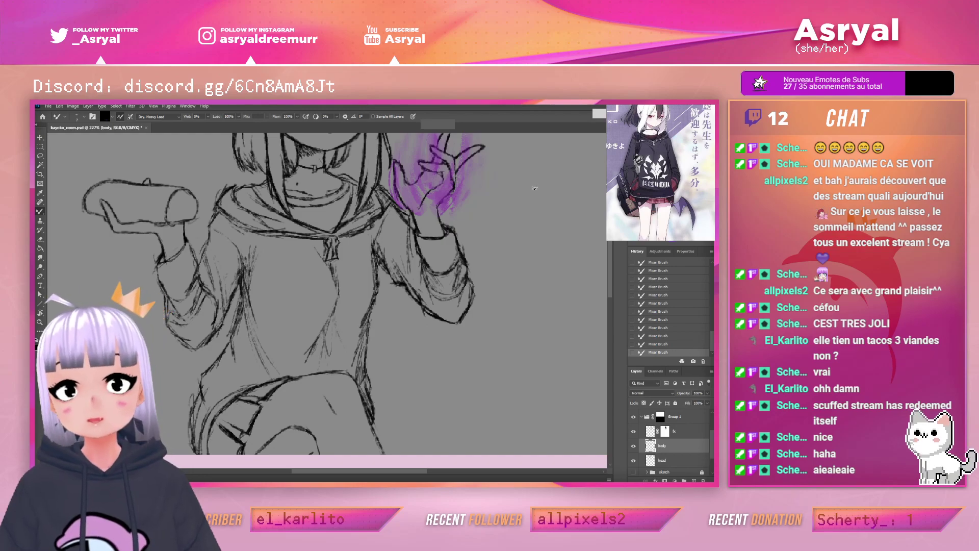
Erase stray marks from the raised arm's sleeve folds, add small black strokes and save the document
mouse_move(515, 229)
left_mouse_down()
mouse_move(518, 254)
mouse_move(522, 239)
left_mouse_up()
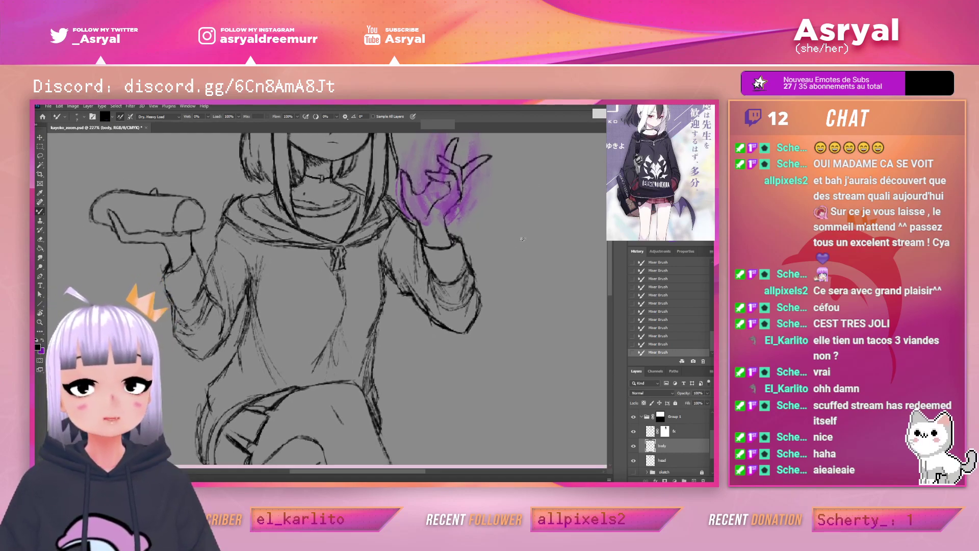
key("e")
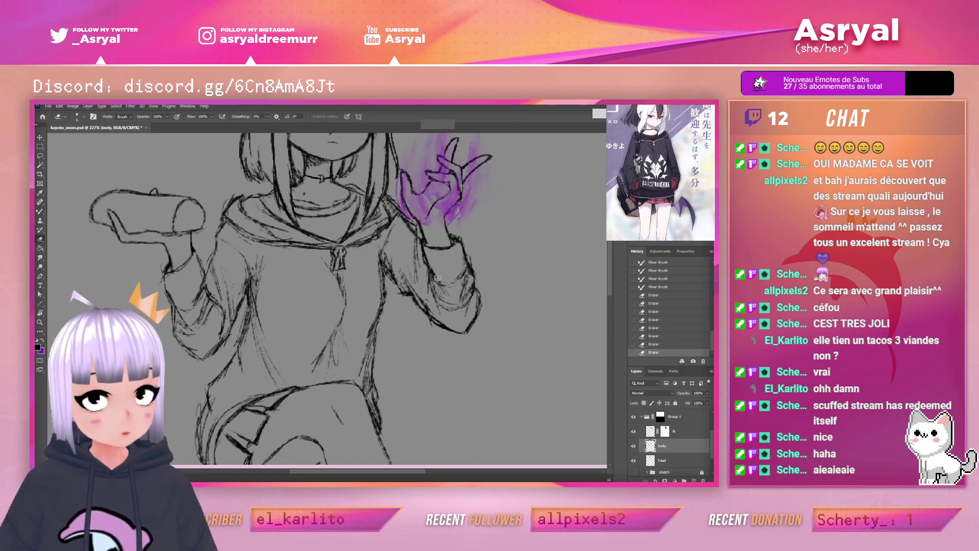
key("b")
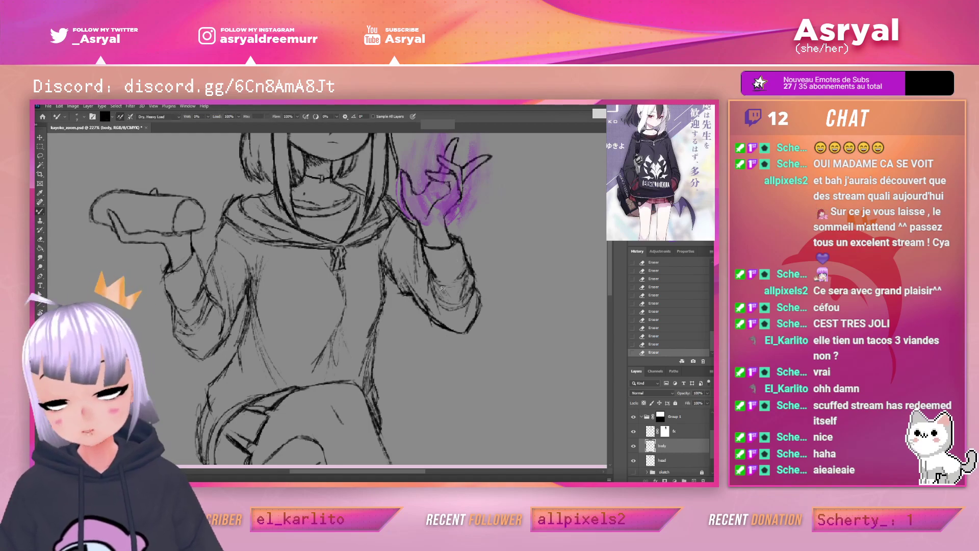
left_click_drag(465, 265, 467, 274)
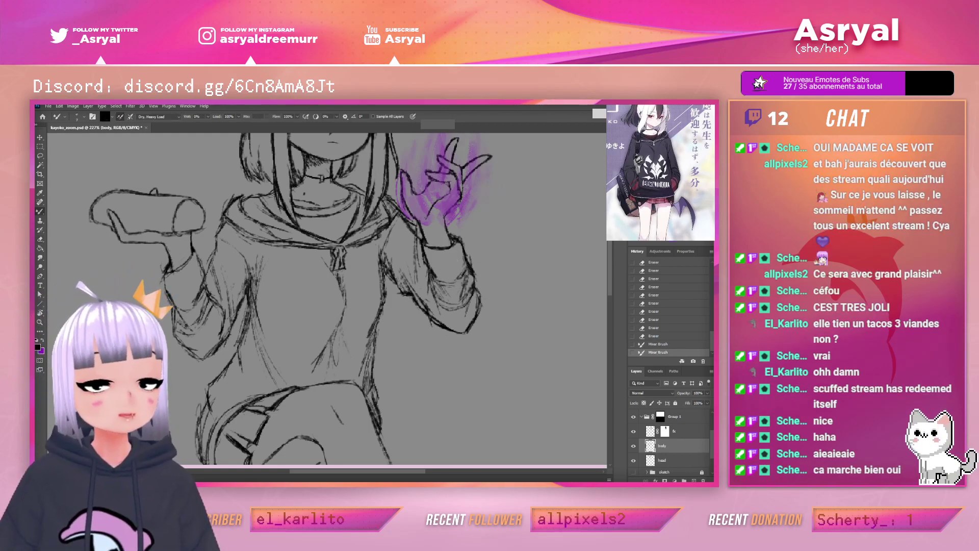
key("ctrl+s")
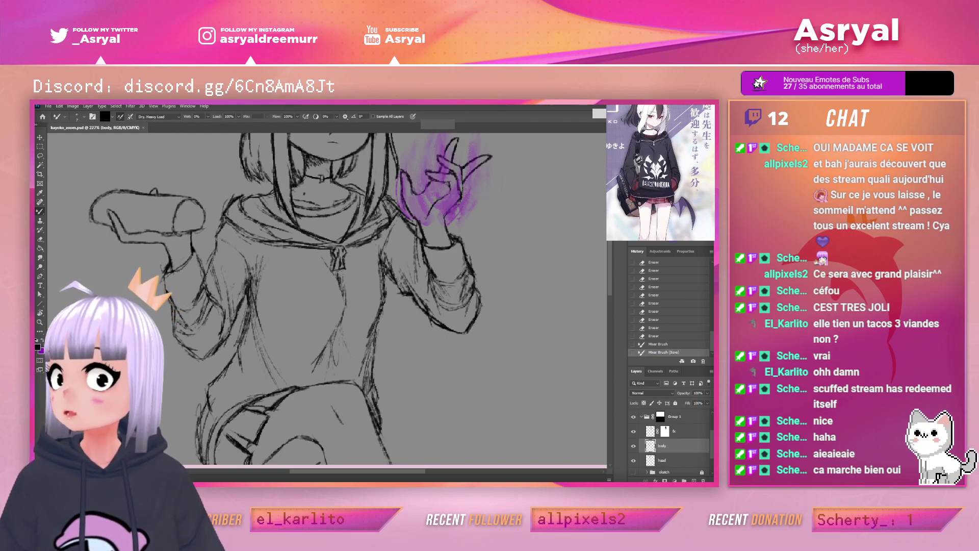
Try short black strokes between the flaps at the hip under the hoodie's hem, and undo them
left_click_drag(491, 269, 550, 153)
left_click_drag(409, 287, 500, 260)
scroll(420, 263, "up", 2)
key("b")
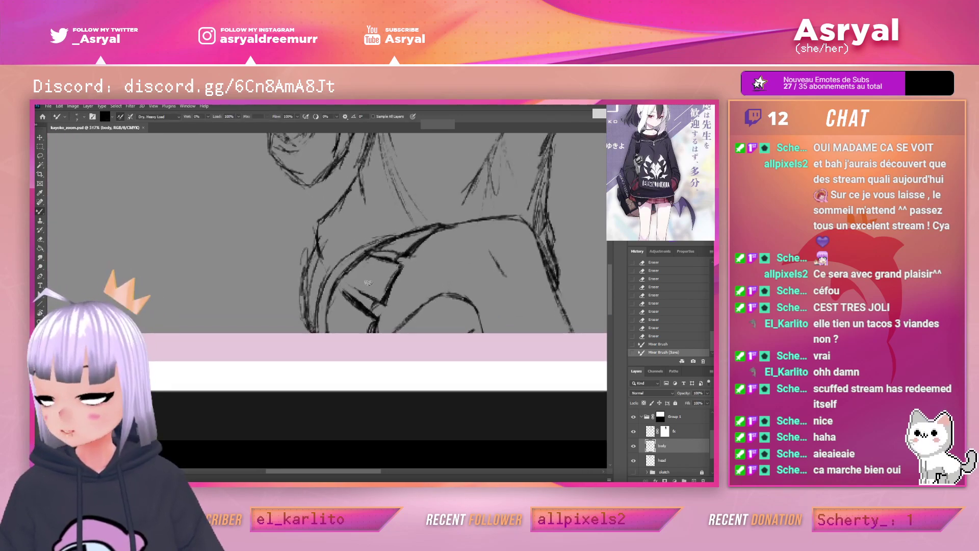
mouse_move(364, 289)
left_mouse_down()
mouse_move(352, 278)
mouse_move(377, 298)
left_mouse_up()
left_click_drag(369, 293, 359, 284)
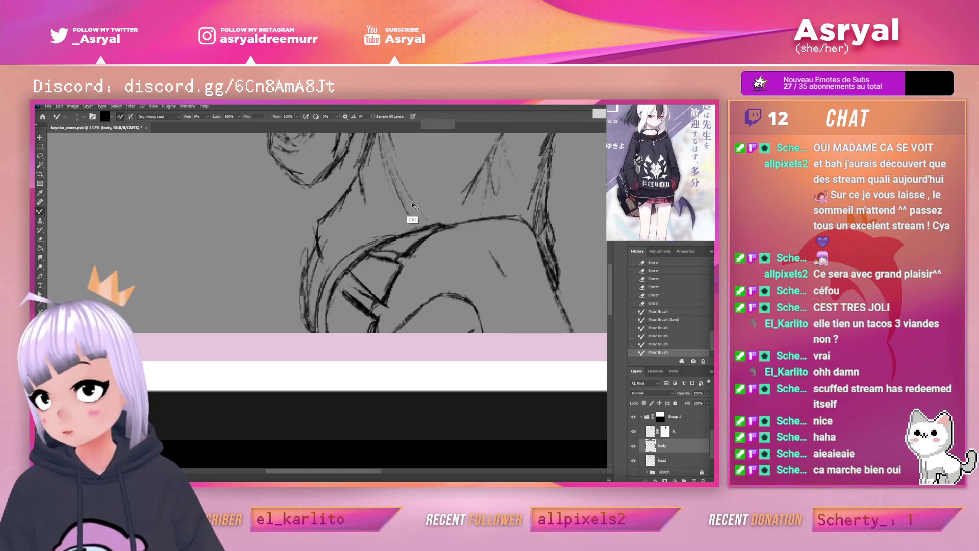
key("ctrl+z")
key("ctrl+z")
key("ctrl+z")
key("ctrl+z")
key("ctrl+z")
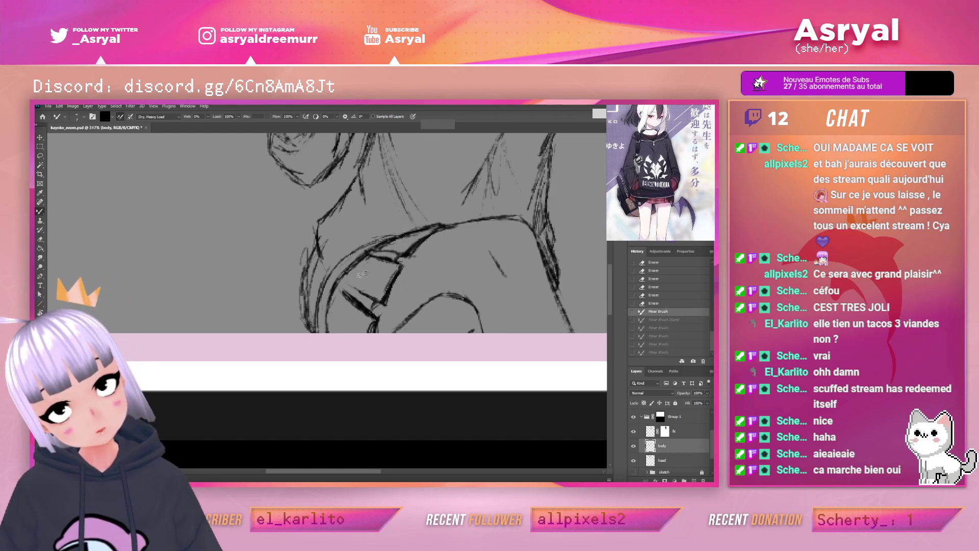
left_click_drag(336, 282, 378, 301)
mouse_move(390, 271)
left_mouse_down()
mouse_move(396, 301)
mouse_move(408, 308)
left_mouse_up()
key("ctrl+z")
key("ctrl+z")
key("ctrl+z")
key("ctrl+z")
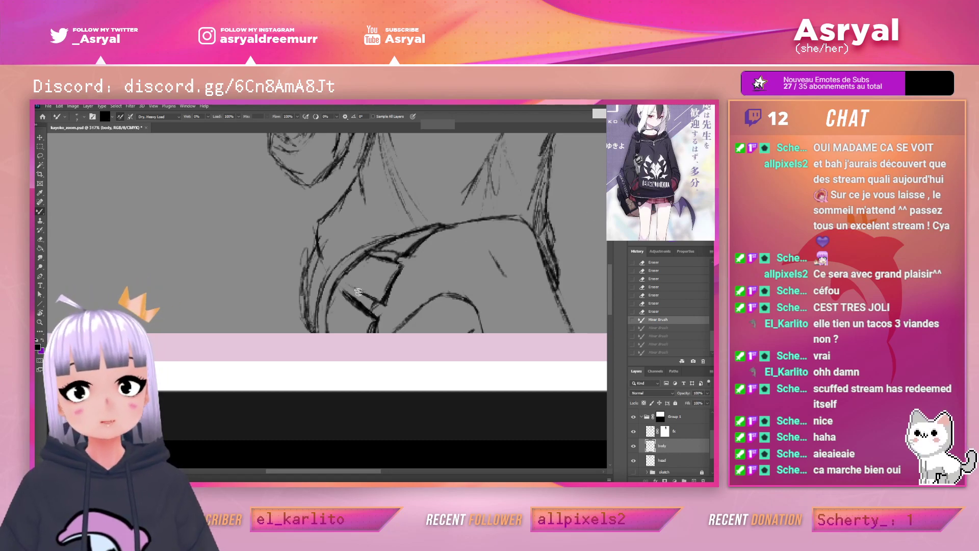
Draw a vertical edge through the hip detail under the hoodie's hem and erase the lines crossing it
mouse_move(367, 285)
left_mouse_down()
mouse_move(365, 259)
mouse_move(362, 321)
left_mouse_up()
mouse_move(368, 257)
left_mouse_down()
mouse_move(361, 309)
mouse_move(347, 299)
mouse_move(335, 307)
mouse_move(332, 296)
mouse_move(359, 328)
left_mouse_up()
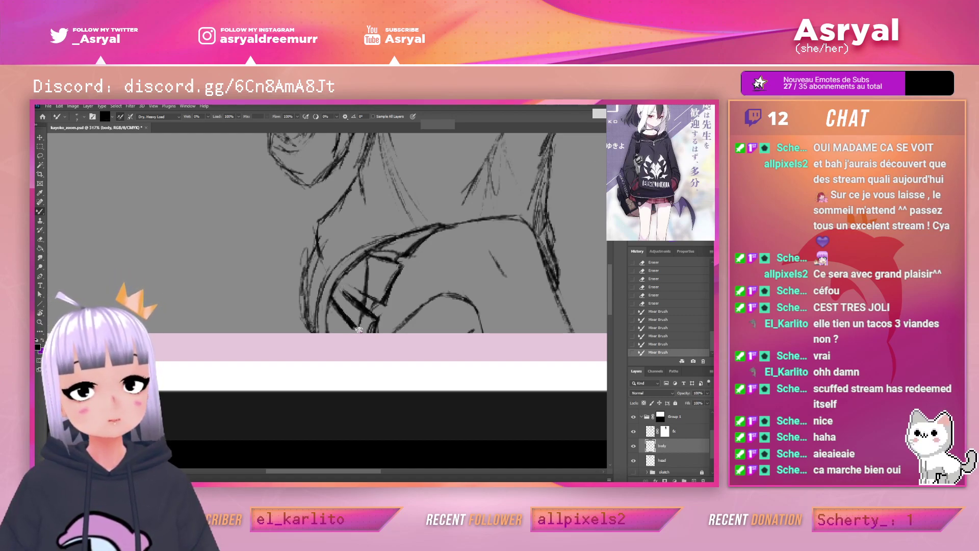
key("e")
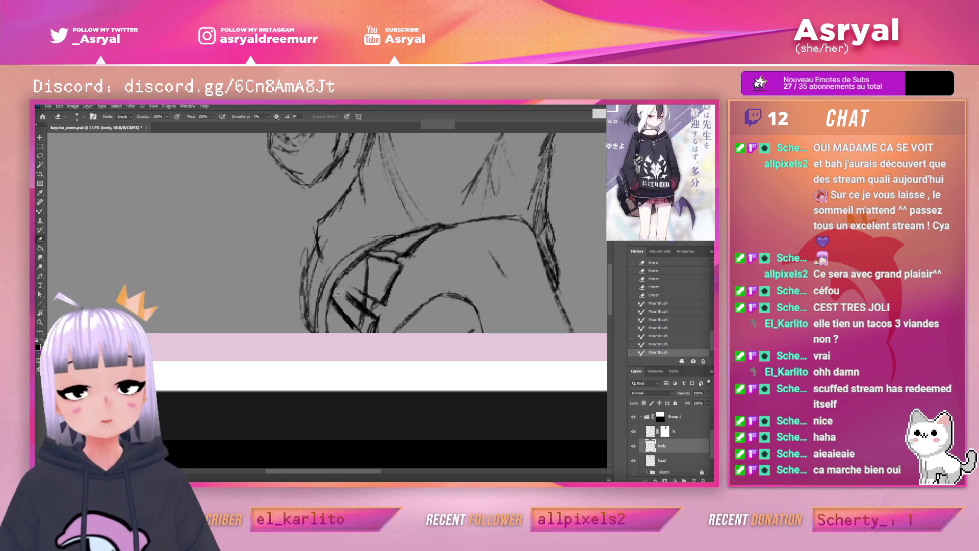
mouse_move(359, 309)
left_mouse_down()
mouse_move(360, 288)
mouse_move(351, 325)
mouse_move(338, 315)
left_mouse_up()
key("b")
left_click_drag(363, 320, 366, 257)
key("e")
left_click_drag(345, 319, 360, 328)
mouse_move(328, 298)
left_mouse_down()
mouse_move(352, 330)
mouse_move(366, 321)
left_mouse_up()
key("bracketleft")
Sketch a small round button with an inner ring on the hip flap, and tidy the lines around it with the eraser
key("b")
left_click_drag(357, 309, 352, 312)
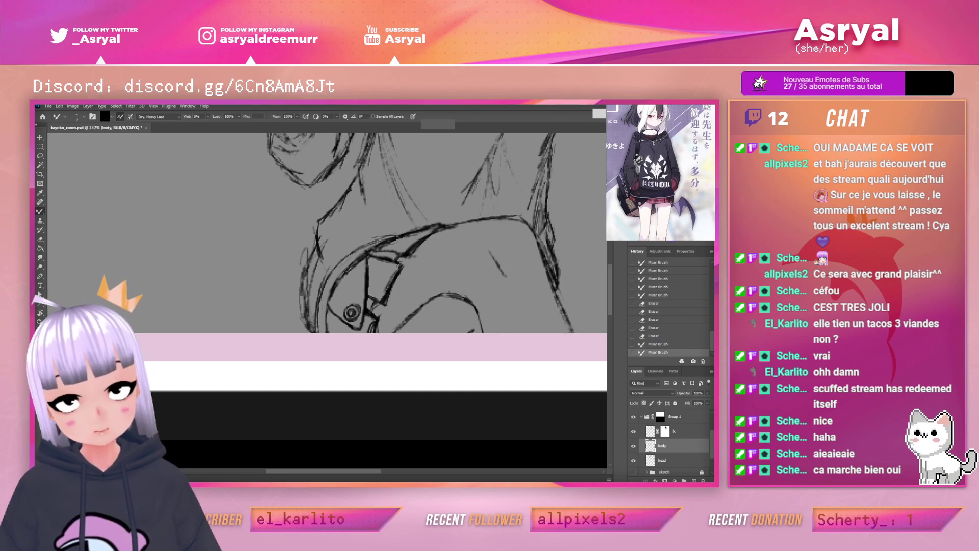
left_click_drag(479, 237, 481, 244)
mouse_move(342, 309)
left_mouse_down()
mouse_move(337, 287)
mouse_move(360, 307)
mouse_move(357, 268)
mouse_move(358, 309)
mouse_move(360, 283)
left_mouse_up()
mouse_move(360, 272)
left_mouse_down()
mouse_move(358, 311)
mouse_move(380, 271)
mouse_move(372, 268)
mouse_move(354, 319)
left_mouse_up()
key("e")
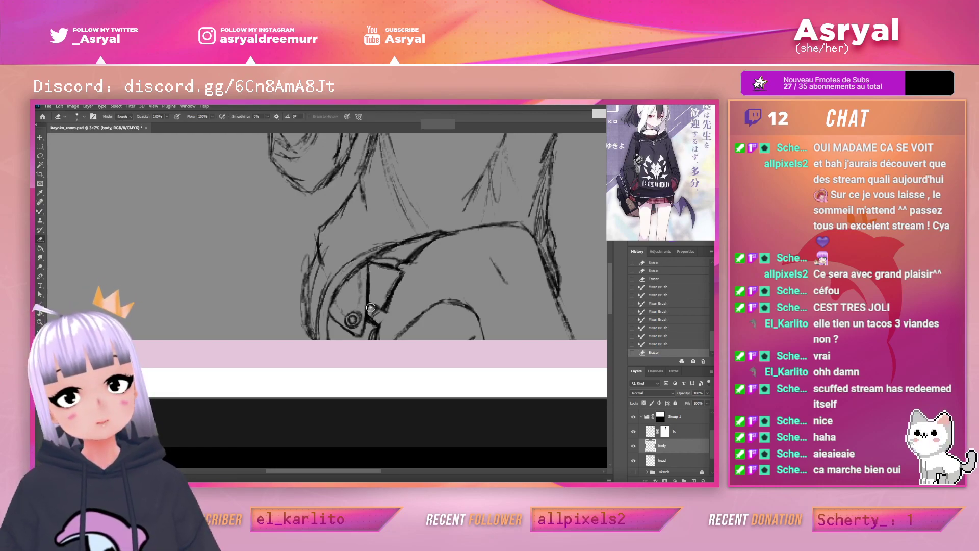
mouse_move(353, 308)
left_mouse_down()
mouse_move(363, 323)
mouse_move(375, 311)
left_mouse_up()
Sketch a curved, pointed bat wing beside the thigh below the raised arm
key("z")
left_click_drag(465, 265, 410, 269)
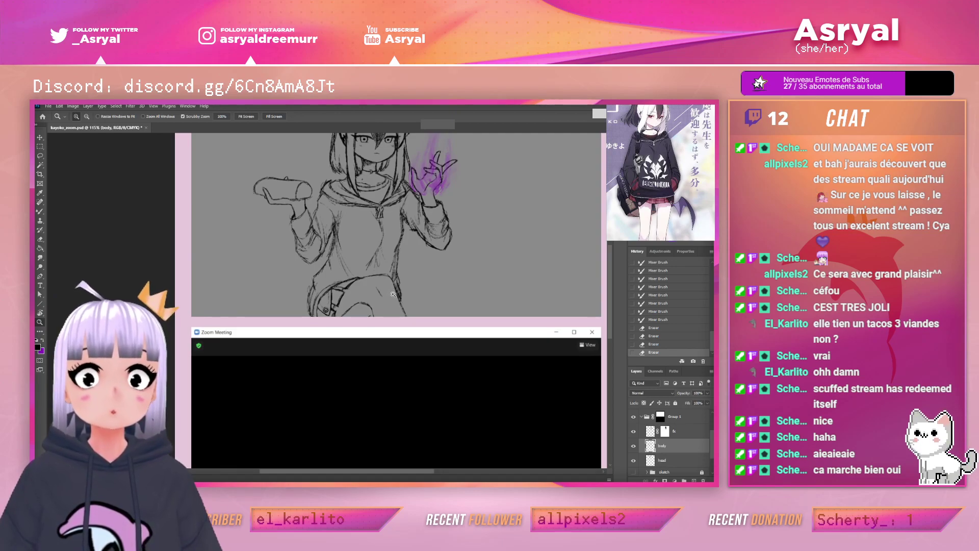
scroll(418, 288, "up", 3)
key("b")
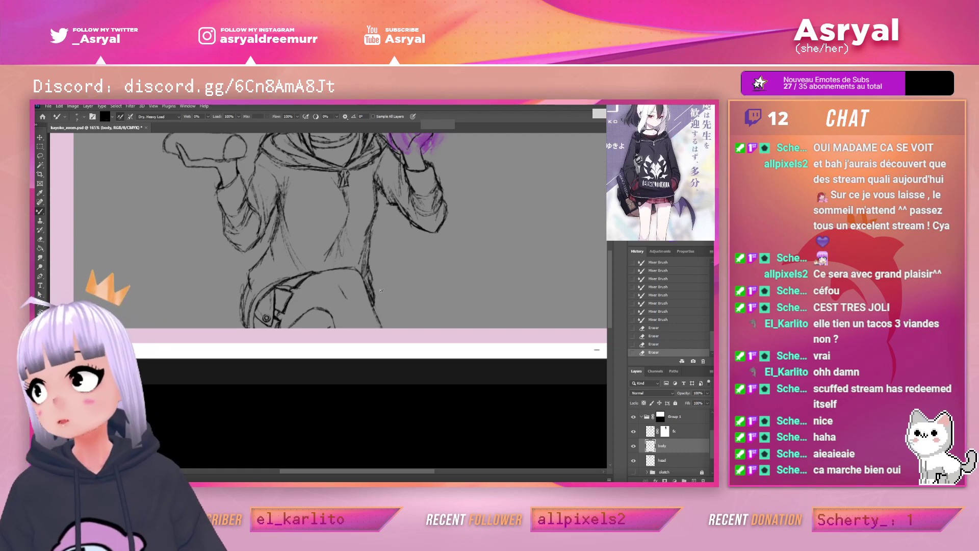
left_click_drag(374, 304, 383, 308)
mouse_move(385, 307)
left_mouse_down()
mouse_move(394, 280)
mouse_move(393, 306)
left_mouse_up()
mouse_move(377, 308)
left_mouse_down()
mouse_move(399, 296)
mouse_move(398, 283)
mouse_move(430, 316)
mouse_move(430, 342)
left_mouse_up()
mouse_move(400, 287)
left_mouse_down()
mouse_move(420, 306)
mouse_move(424, 328)
mouse_move(437, 323)
left_mouse_up()
key("e")
key("b")
mouse_move(410, 294)
left_mouse_down()
mouse_move(437, 327)
mouse_move(411, 319)
mouse_move(423, 326)
left_mouse_up()
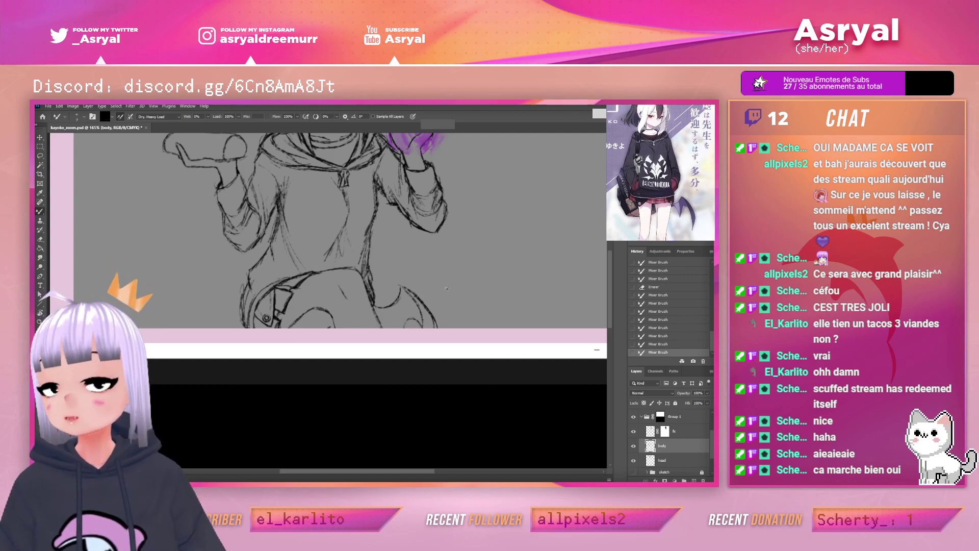
Undo the last few wing strokes and redraw the wing's lower edge
key("ctrl+z")
key("ctrl+z")
key("ctrl+z")
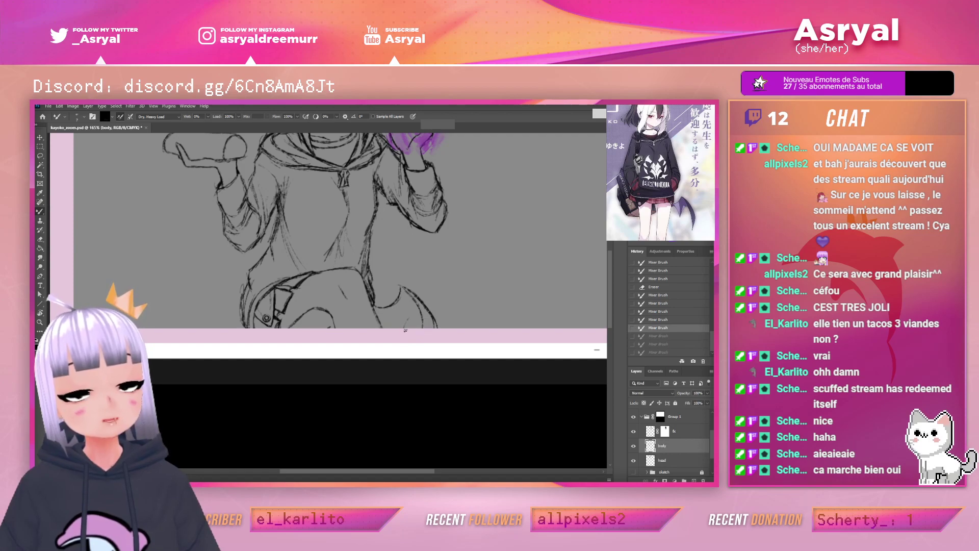
left_click_drag(410, 316, 404, 327)
key("ctrl+shift+z")
key("ctrl+shift+z")
key("ctrl+shift+z")
key("ctrl+shift+z")
key("ctrl+shift+z")
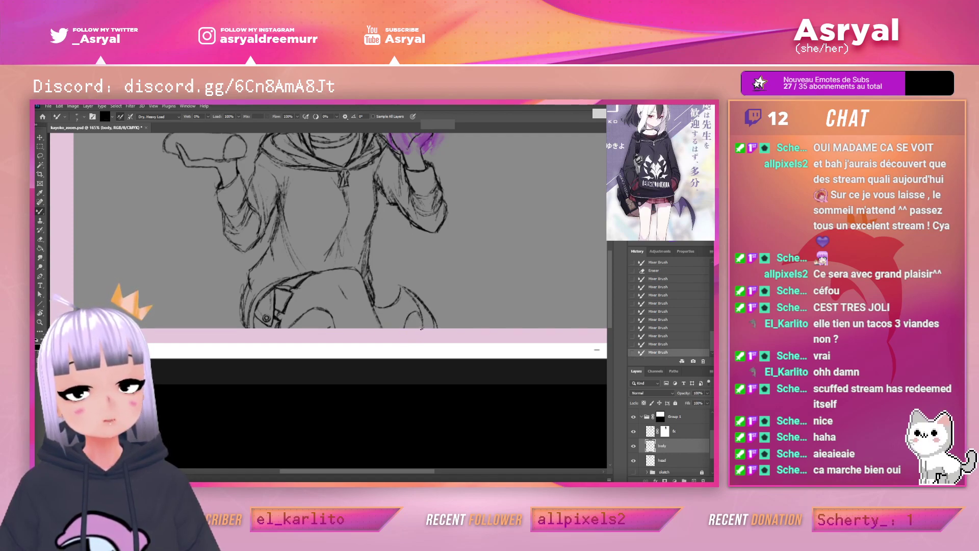
left_click_drag(418, 311, 420, 313)
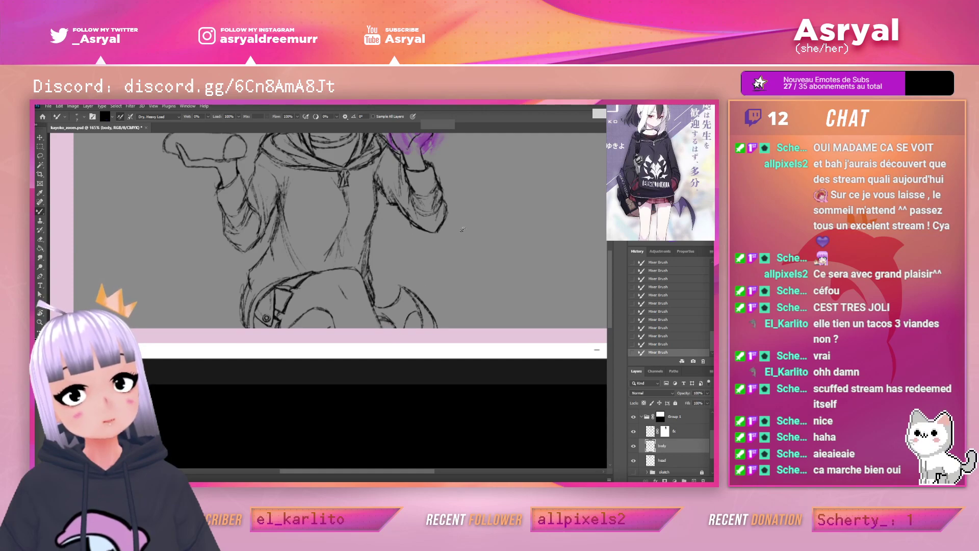
Erase and redraw the lines where the wing meets the thigh, check the whole page and save the document
key("e")
mouse_move(377, 318)
left_mouse_down()
mouse_move(399, 334)
mouse_move(383, 323)
mouse_move(383, 331)
left_mouse_up()
key("b")
left_click_drag(376, 312, 382, 330)
left_click_drag(480, 244, 459, 290)
left_click_drag(501, 255, 463, 279)
key("ctrl+s")
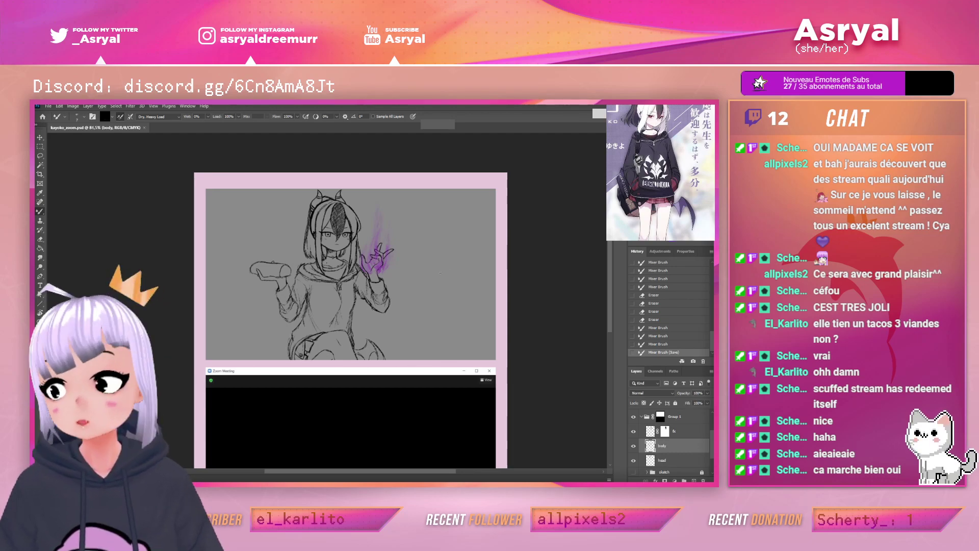
Group the fx, body and head layers and name the group refined
scroll(666, 437, "up", 2)
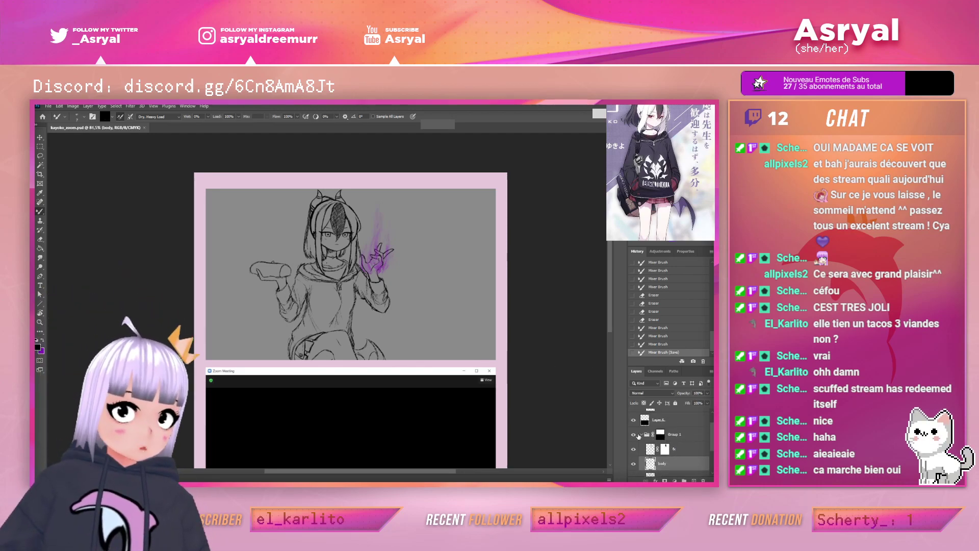
scroll(679, 444, "down", 2)
left_click(680, 436)
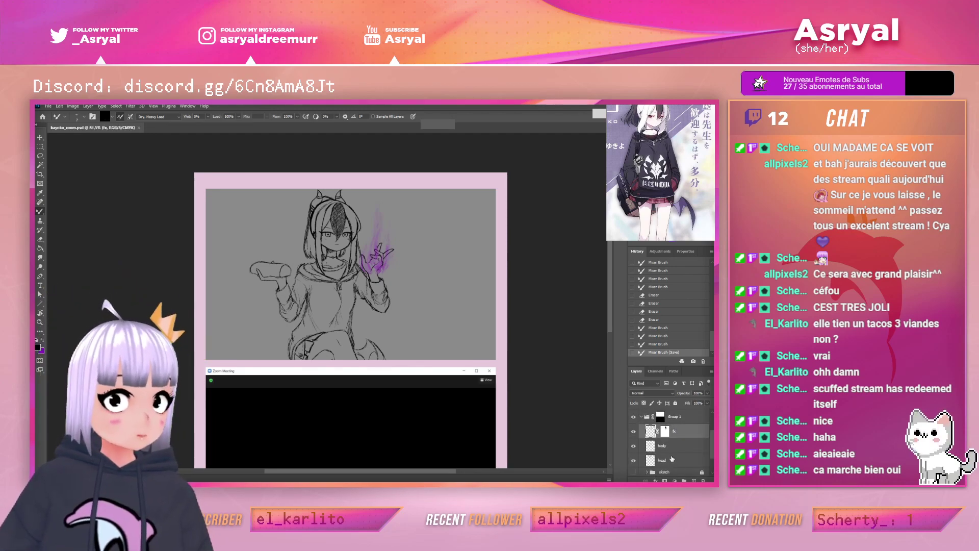
left_click(672, 457)
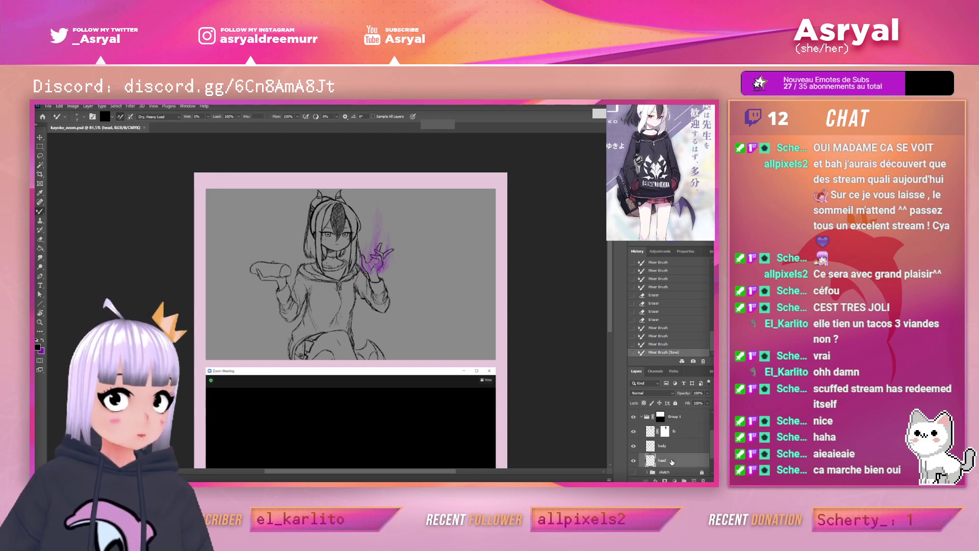
left_click(683, 432, "shift")
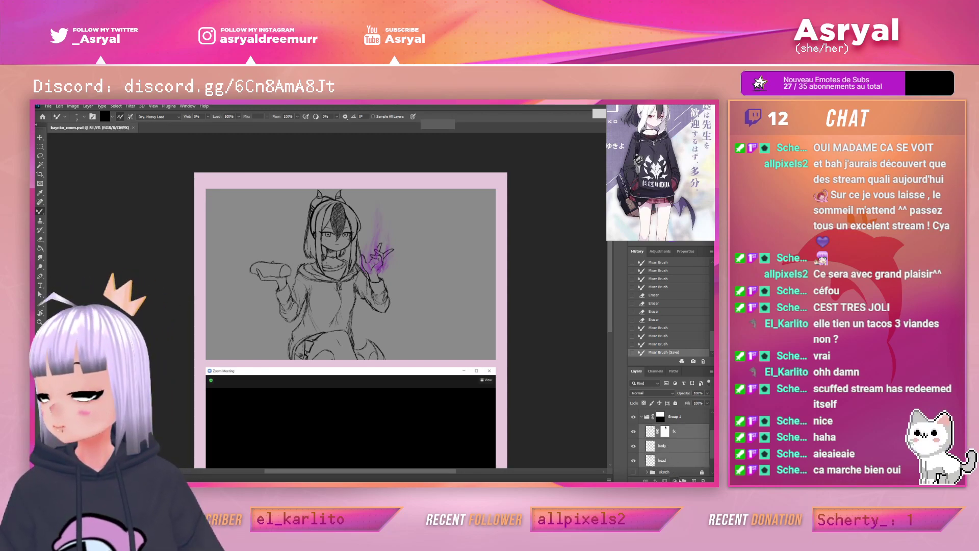
key("ctrl+g")
double_click(668, 434)
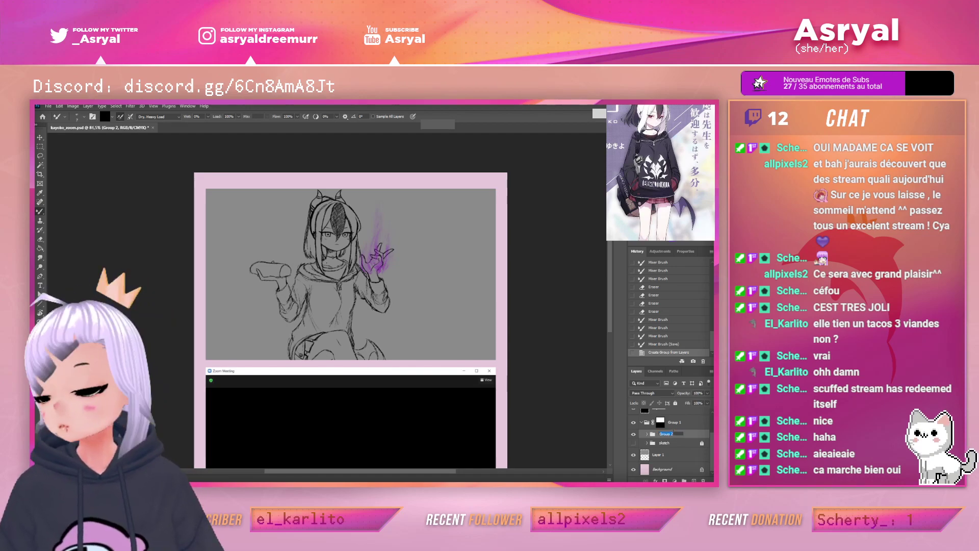
type("sk")
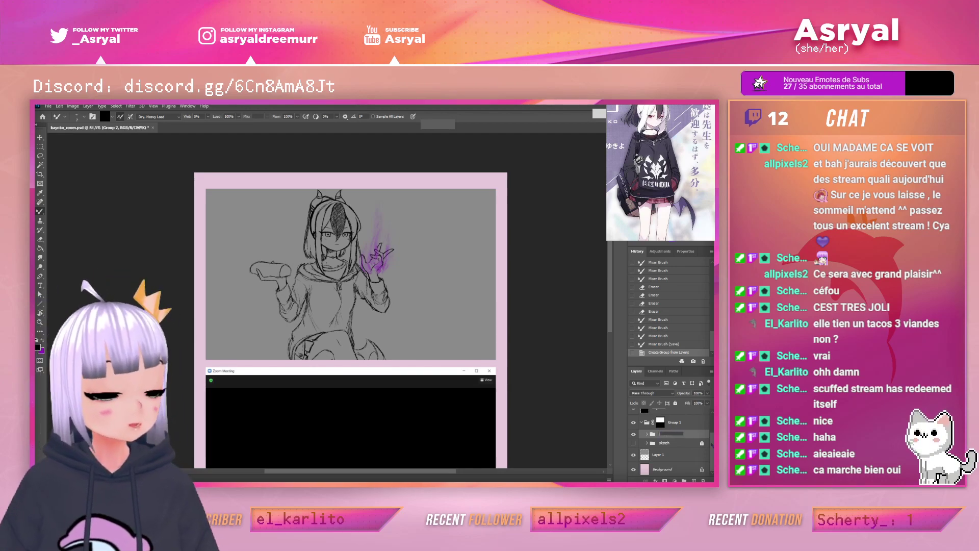
type("refined")
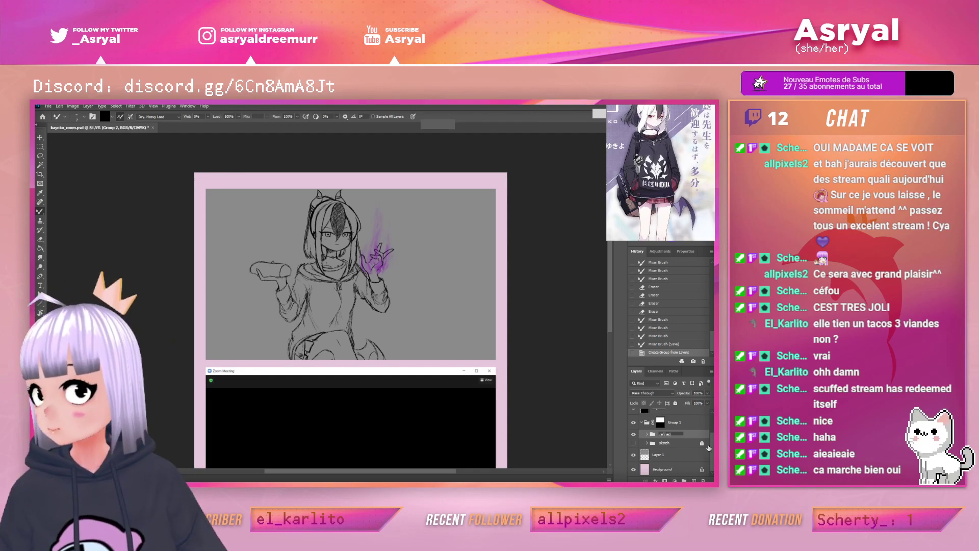
key("Return")
key("Delete")
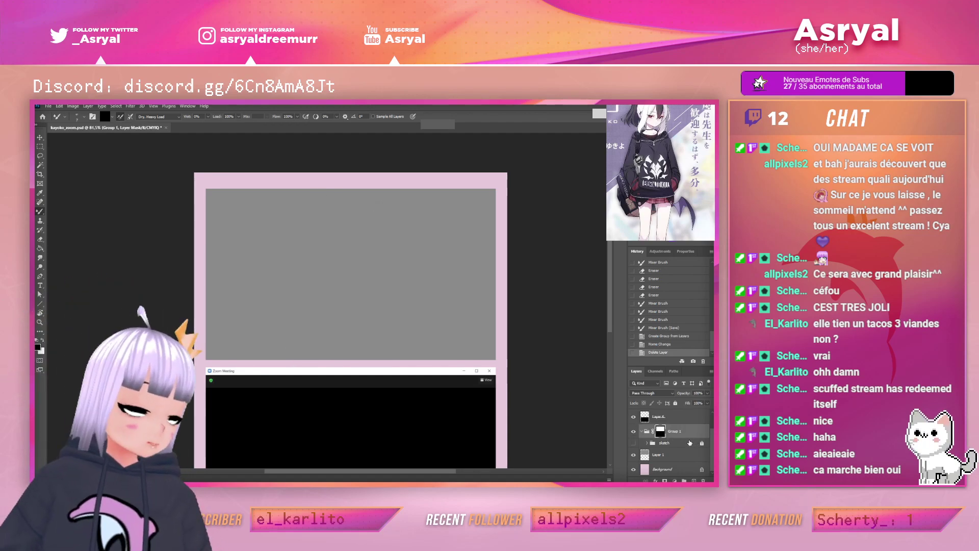
key("ctrl+z")
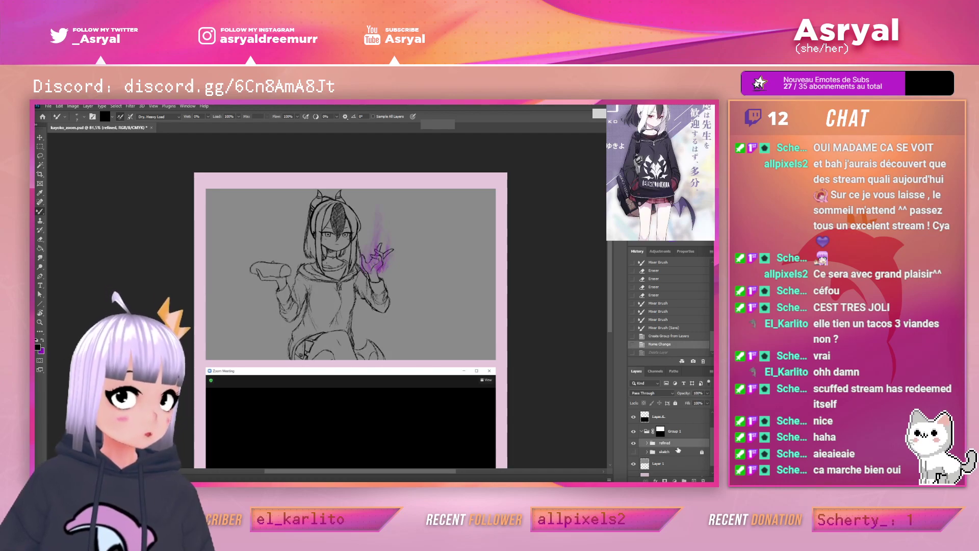
Unlock the sketch group, combine it with the refined group in a new group and name that kayoko_sketch
left_click(702, 452)
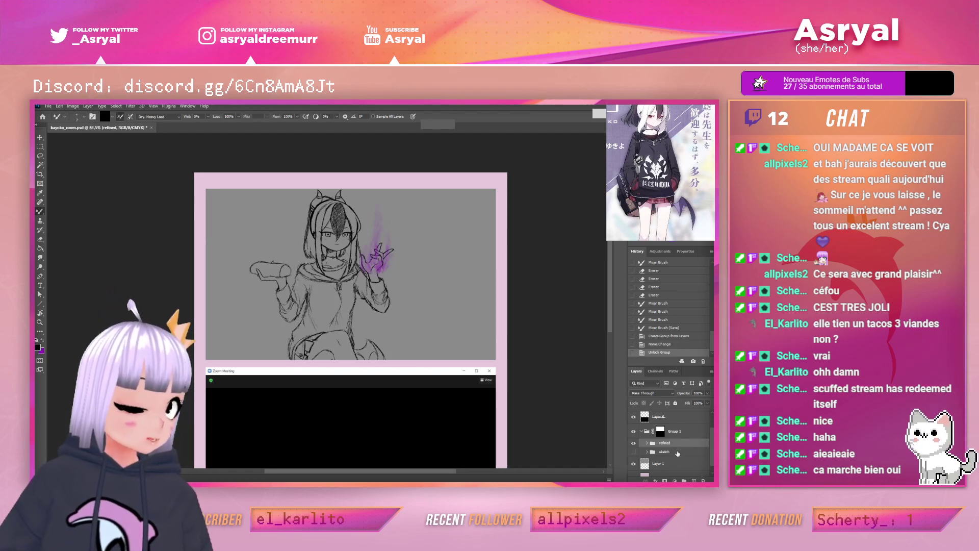
left_click(675, 452, "shift")
left_click(683, 480)
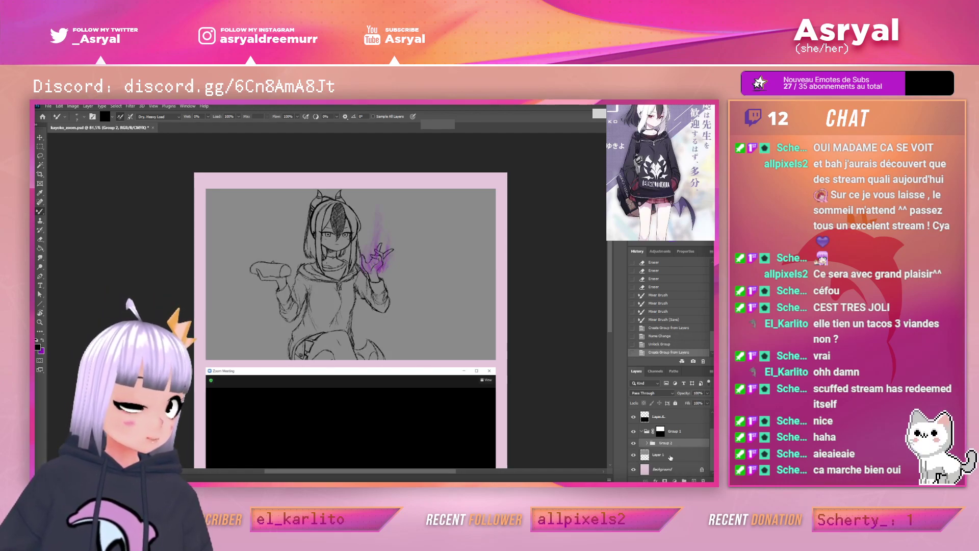
double_click(665, 443)
type("kay")
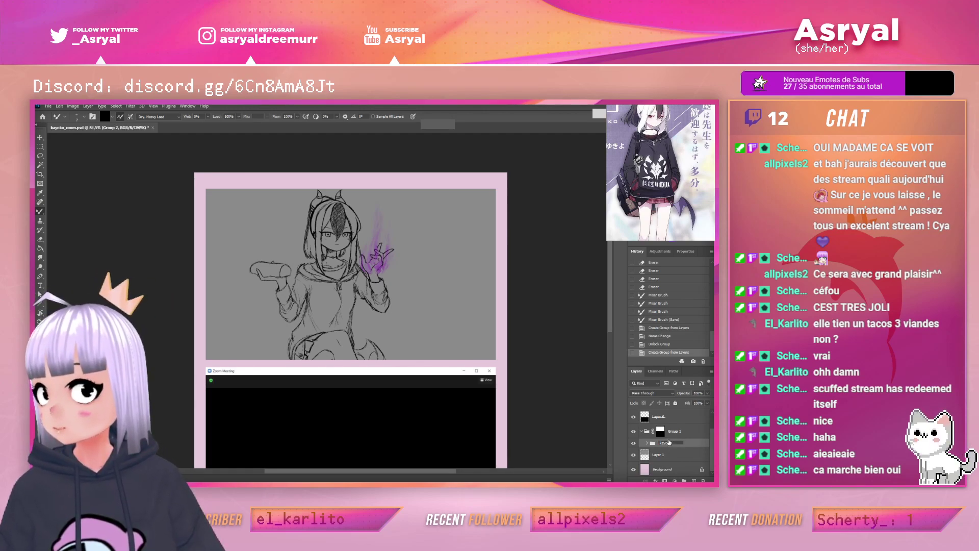
type("oko sk")
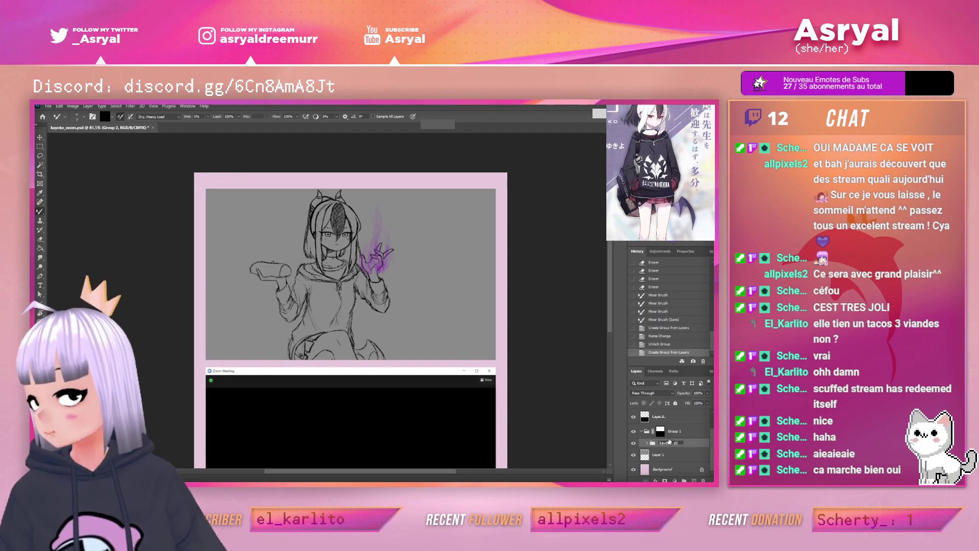
type("etch")
key("Return")
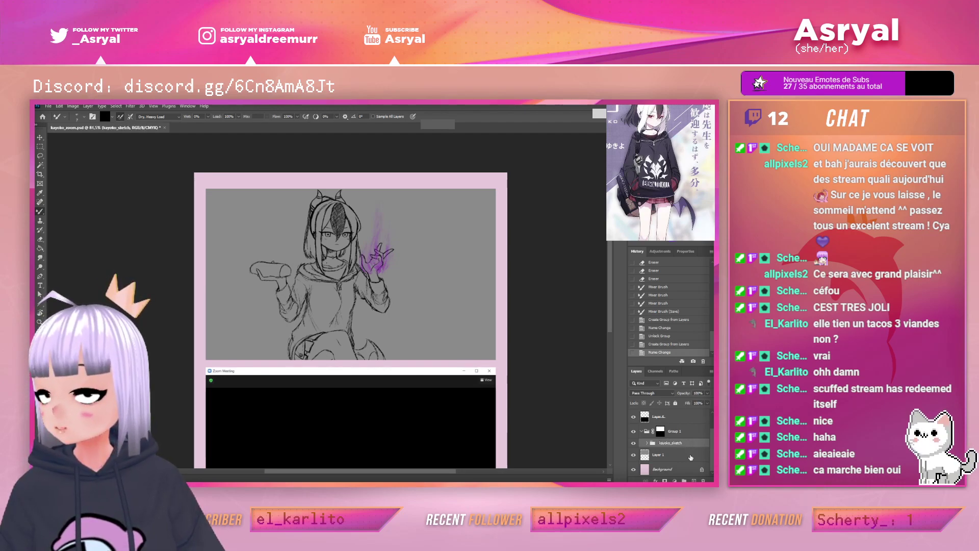
Create a new group above kayoko_sketch, name it environment_sketch and add an empty layer inside it
key("ctrl+g")
double_click(666, 443)
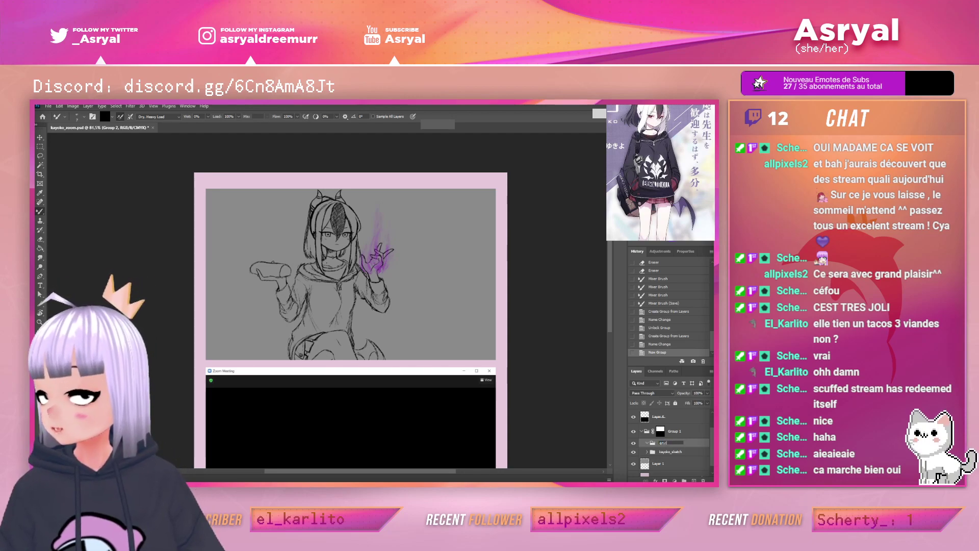
type("environment")
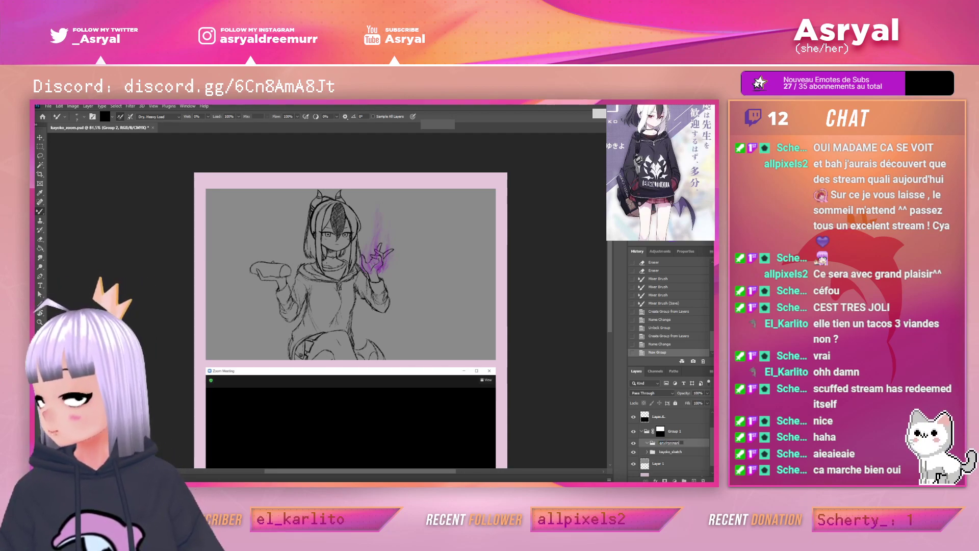
type(" sk")
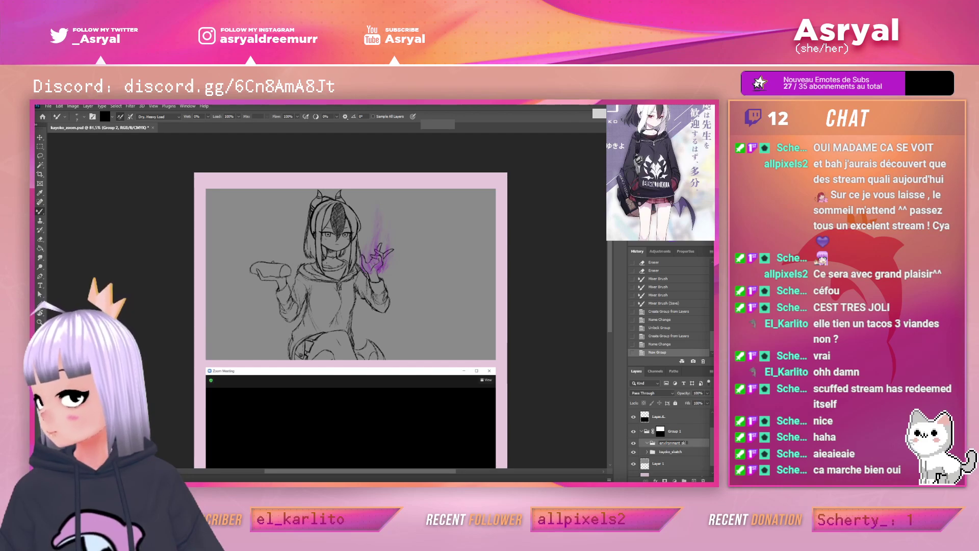
type("etch")
key("Return")
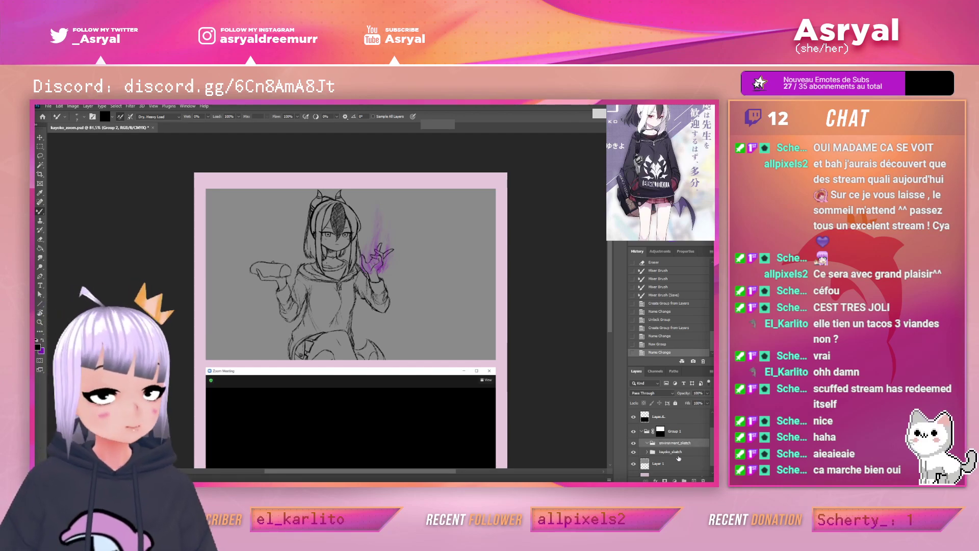
left_click(692, 480)
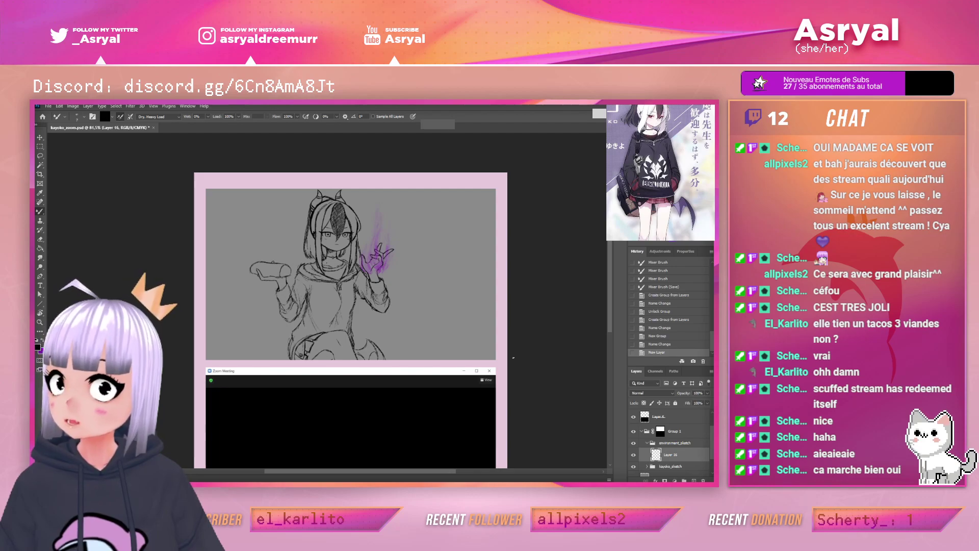
Expand the kayoko_sketch and refined groups and select the head layer for editing
key("z")
left_click_drag(344, 229, 396, 228)
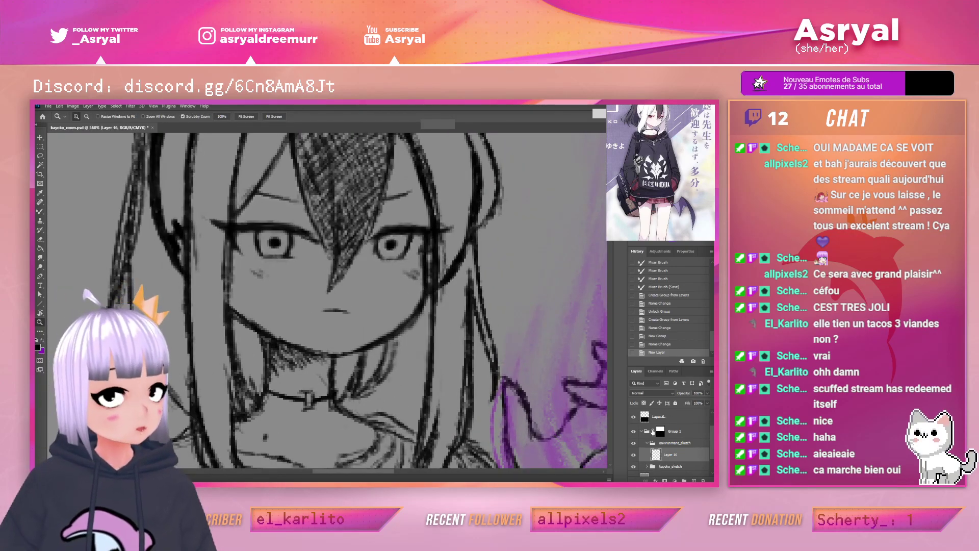
left_click(645, 466)
scroll(657, 453, "down", 1)
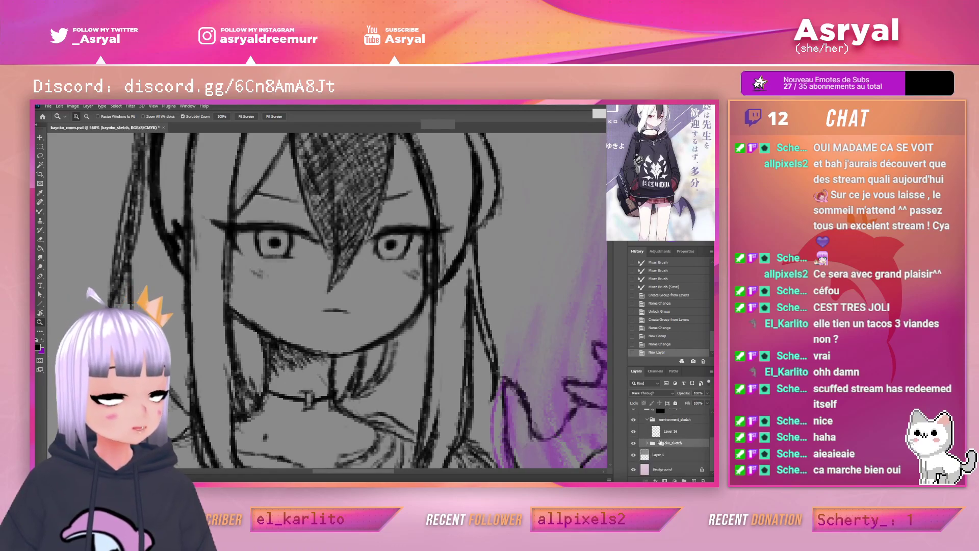
left_click(647, 442)
left_click(655, 452)
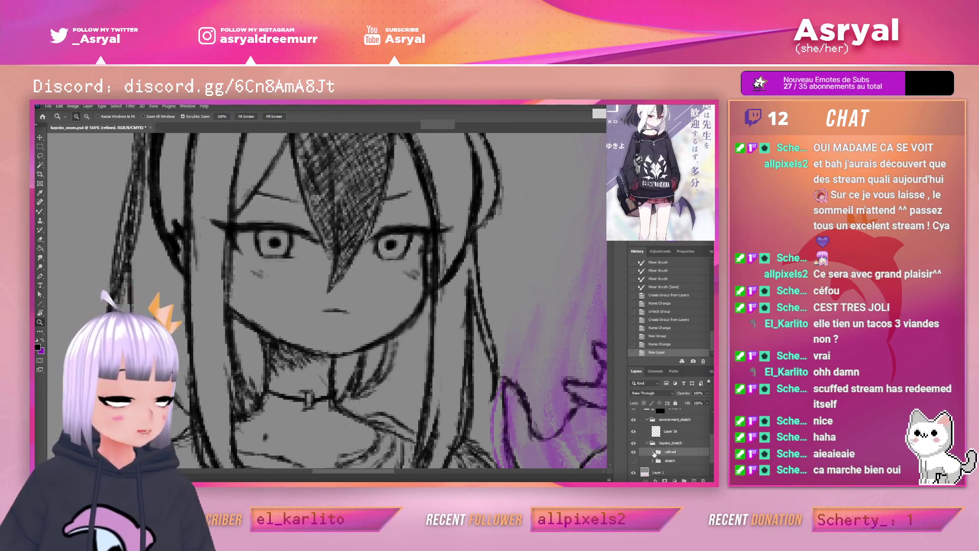
left_click(653, 453)
left_click(690, 464)
left_click(690, 462)
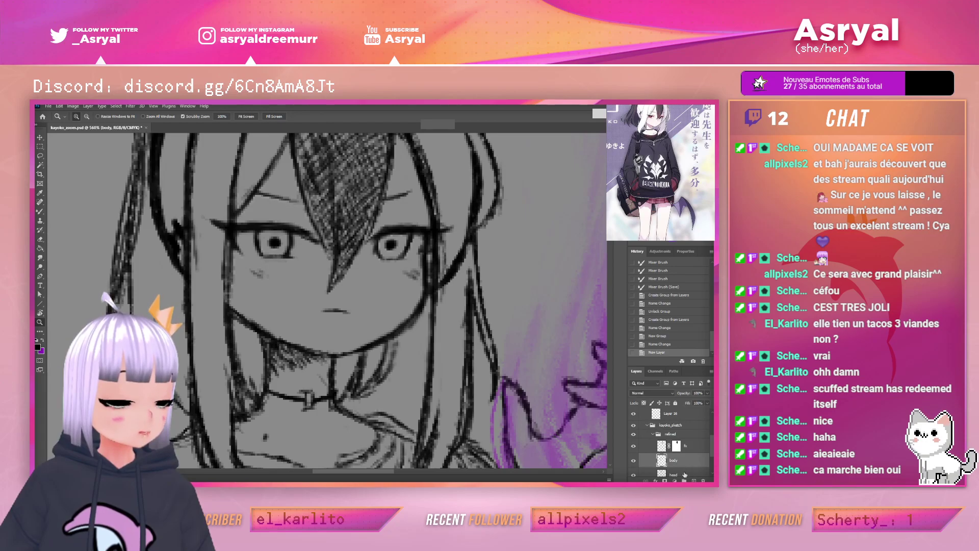
left_click(685, 474)
scroll(685, 473, "down", 1)
Erase the dark pupils inside both of the character's irises on the head layer
left_click_drag(372, 220, 423, 223)
key("e")
left_click(433, 285)
left_click(433, 284)
left_click(432, 284)
left_click(432, 284)
left_click(431, 283)
left_click(431, 284)
left_click(431, 283)
left_click(432, 284)
left_click(431, 284)
left_click(432, 283)
left_click(432, 283)
left_click(432, 283)
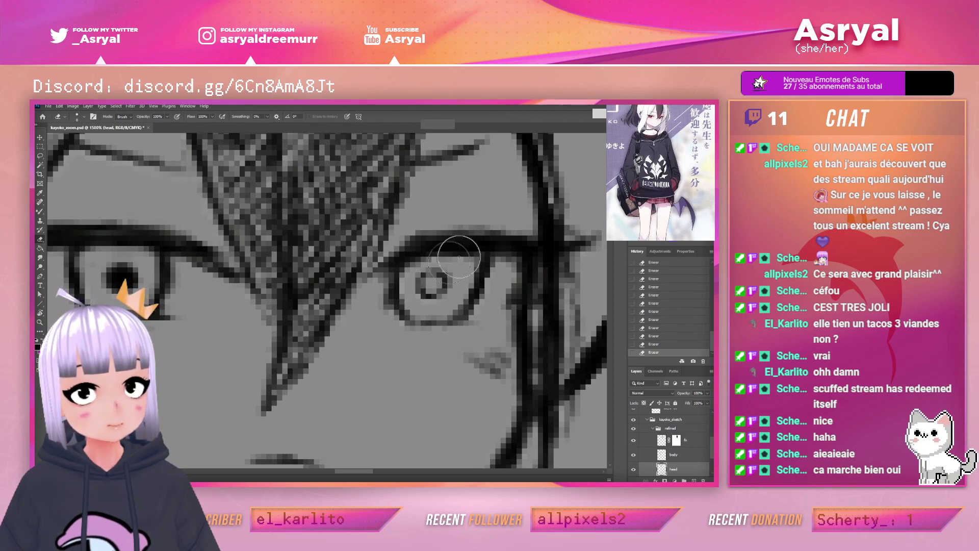
left_click_drag(330, 261, 422, 247)
left_click(213, 263)
left_click(212, 263)
left_click(213, 262)
left_click(212, 263)
Add a new layer above the fx layer in the refined group and name it halo
key("z")
left_click_drag(543, 240, 408, 247)
mouse_move(561, 257)
left_mouse_down()
mouse_move(481, 263)
mouse_move(539, 245)
mouse_move(479, 288)
mouse_move(480, 354)
left_mouse_up()
key("b")
left_click_drag(463, 292, 464, 268)
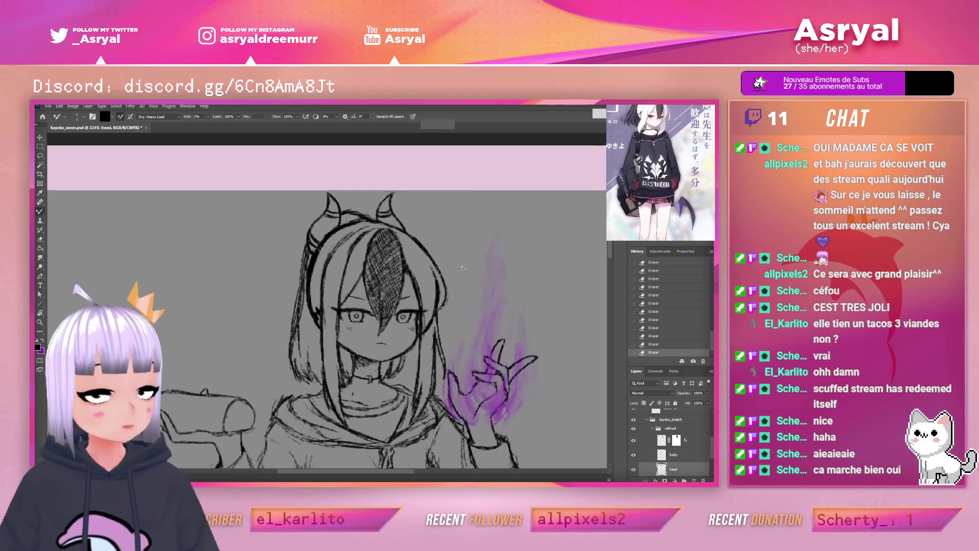
scroll(692, 476, "down", 1)
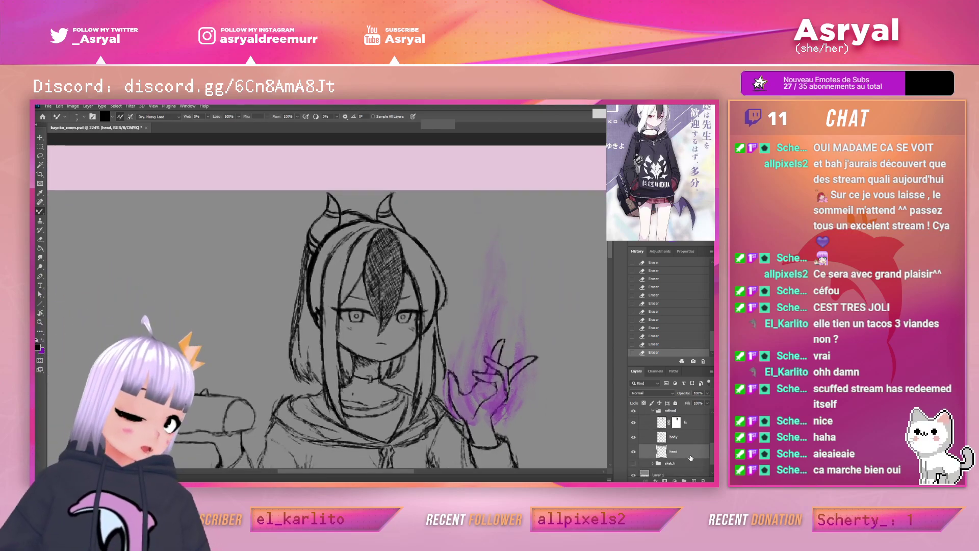
left_click(694, 423)
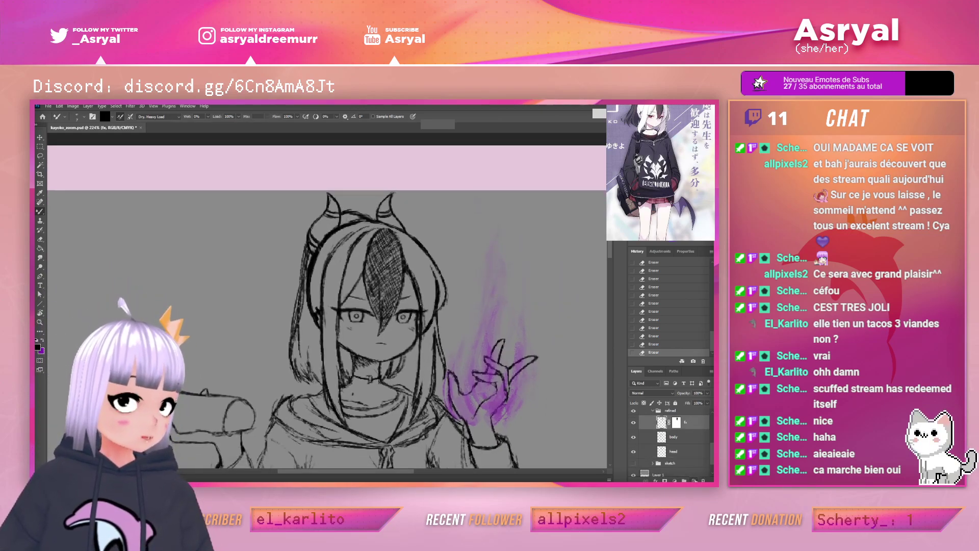
left_click(694, 480)
double_click(676, 422)
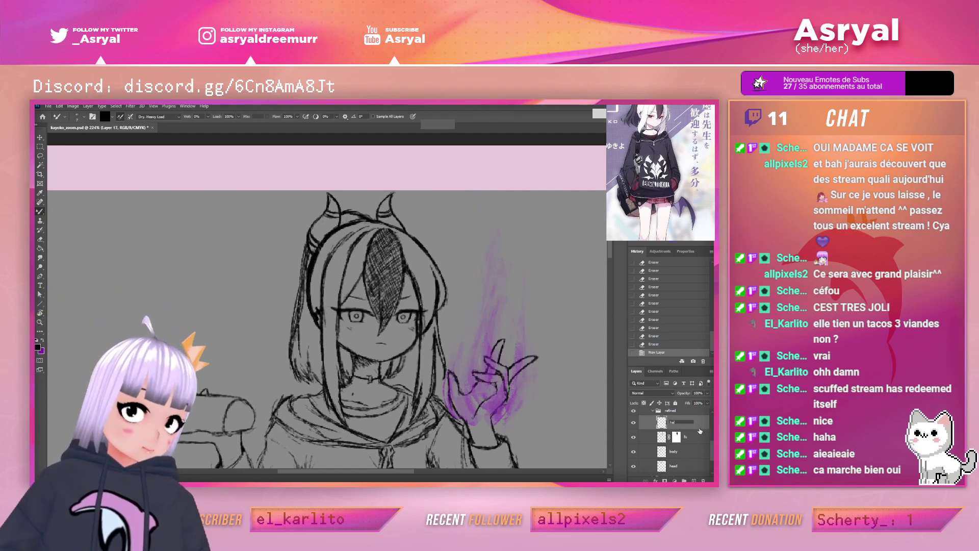
key("Return")
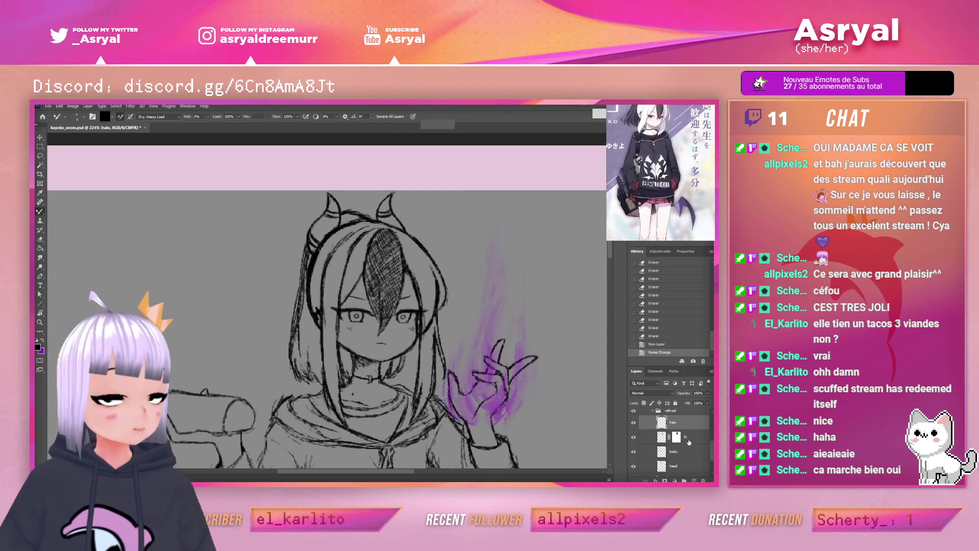
On the fx layer, draw thin purple streaks trailing from both eyes and dab white pupils in them
left_click(688, 439)
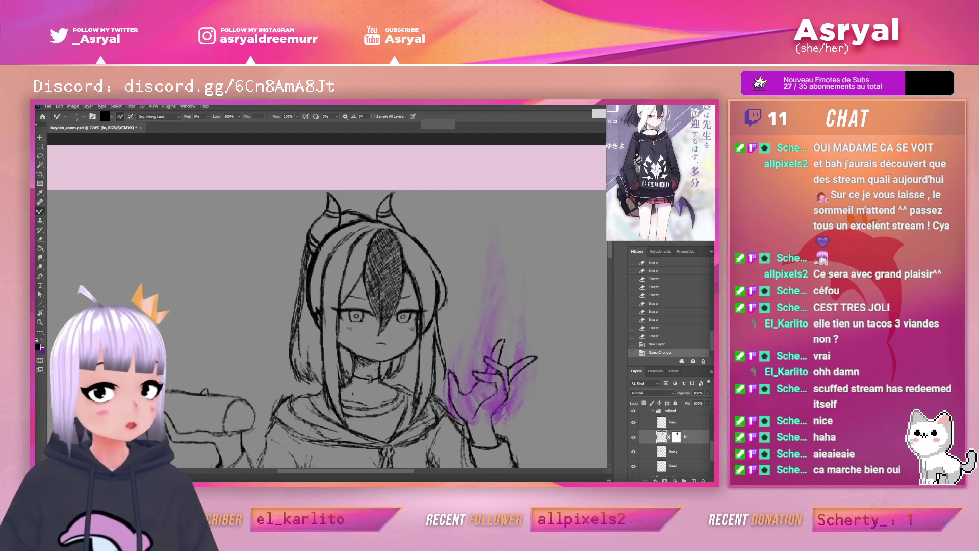
key("y")
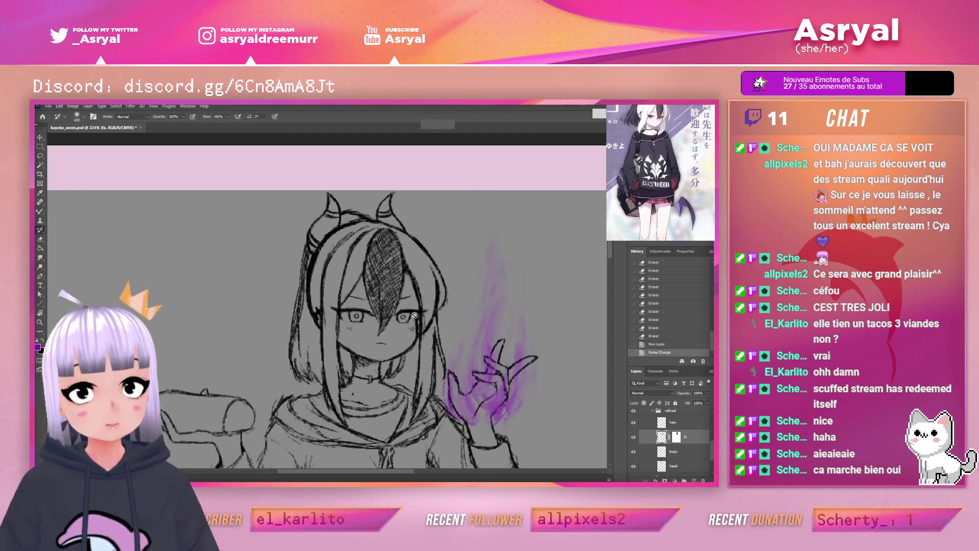
key("b")
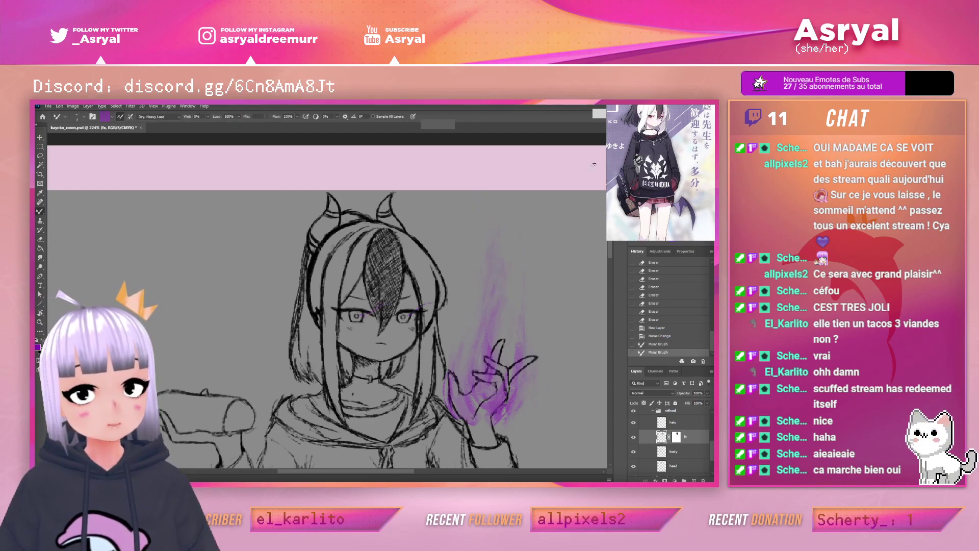
left_click(395, 282, "alt")
key("z")
left_click_drag(359, 318, 374, 250)
key("b")
left_click(356, 312)
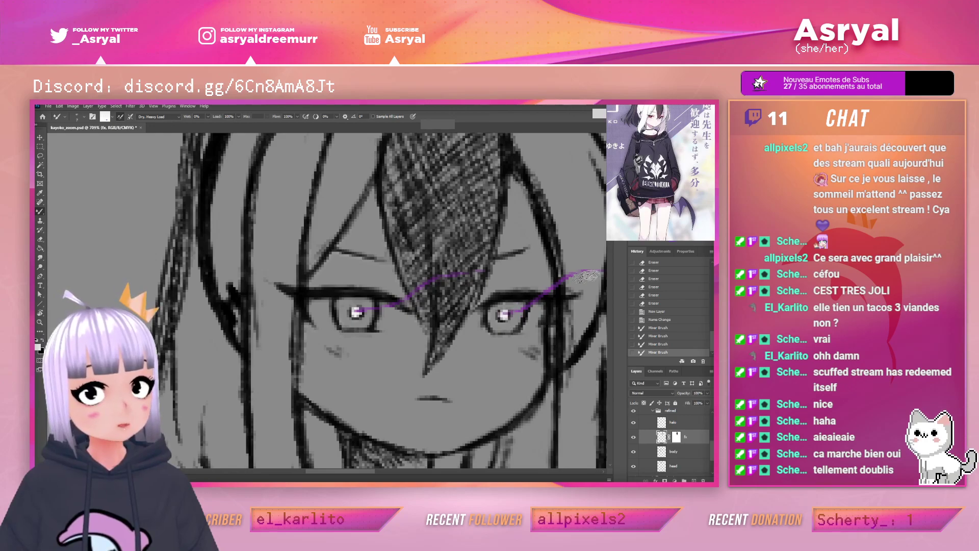
key("z")
left_click_drag(530, 250, 400, 271)
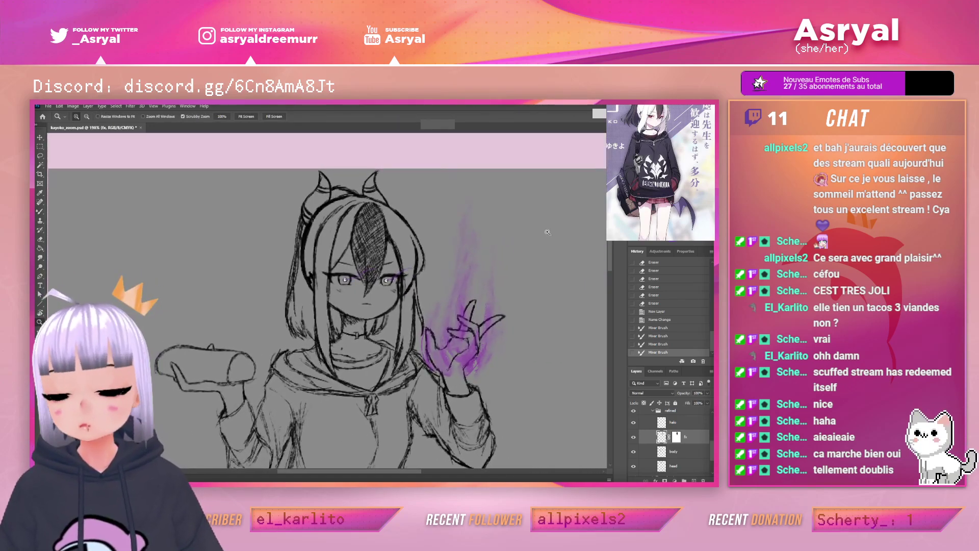
Switch from the mixer brush to a soft round brush preset for painting the eye glow
left_click_drag(388, 280, 444, 268)
key("b")
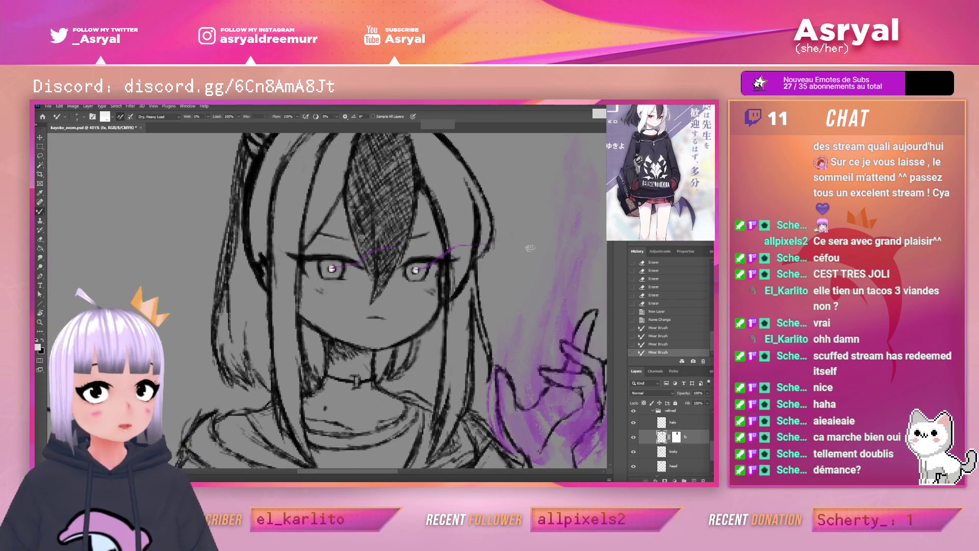
right_click(508, 281)
scroll(578, 386, "down", 2)
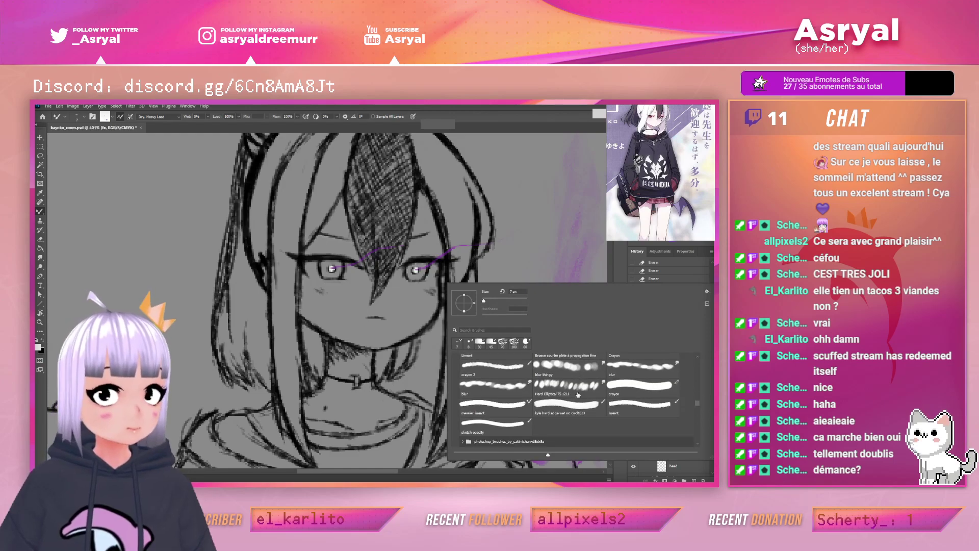
scroll(577, 386, "up", 3)
left_click(568, 385)
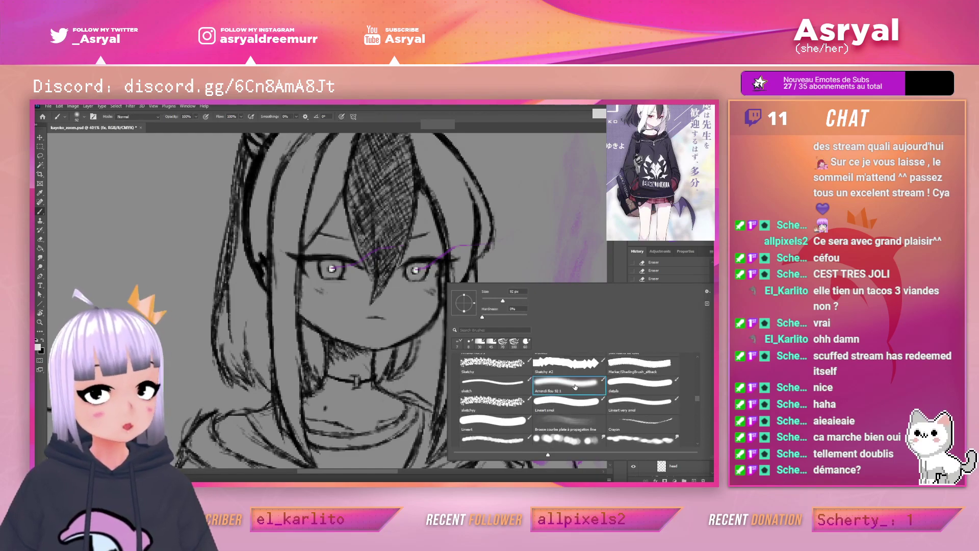
Try a large white glow, undo it, reduce the brush size and paint a soft white glow over both eyes
left_click(334, 267)
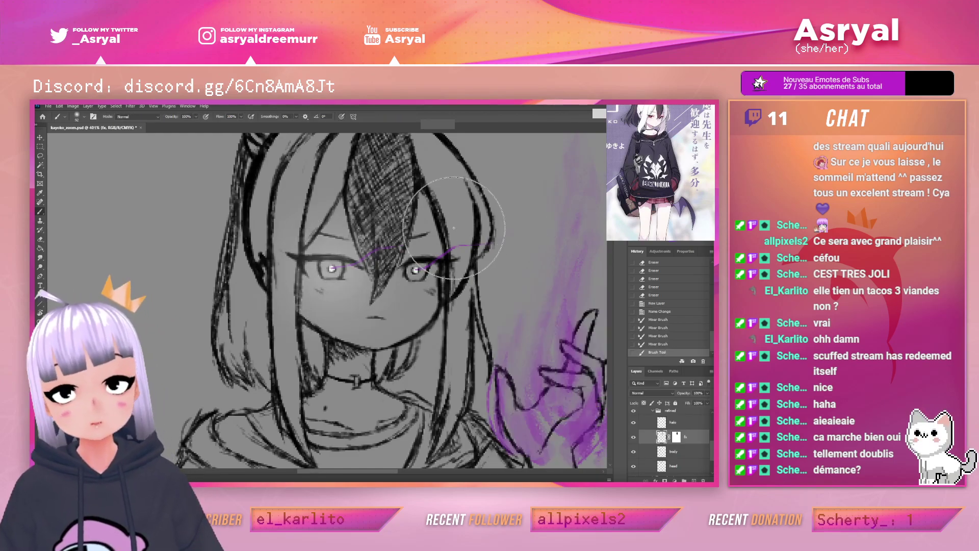
key("ctrl+z")
key("bracketleft")
key("bracketleft")
key("bracketleft")
key("bracketleft")
key("bracketleft")
left_click(332, 269)
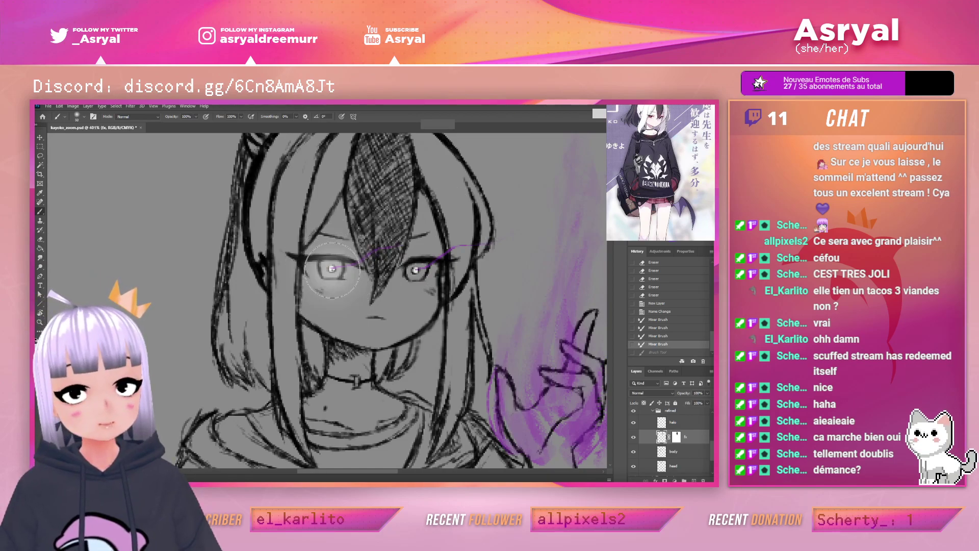
key("bracketleft")
key("bracketleft")
key("bracketleft")
left_click_drag(331, 267, 332, 269)
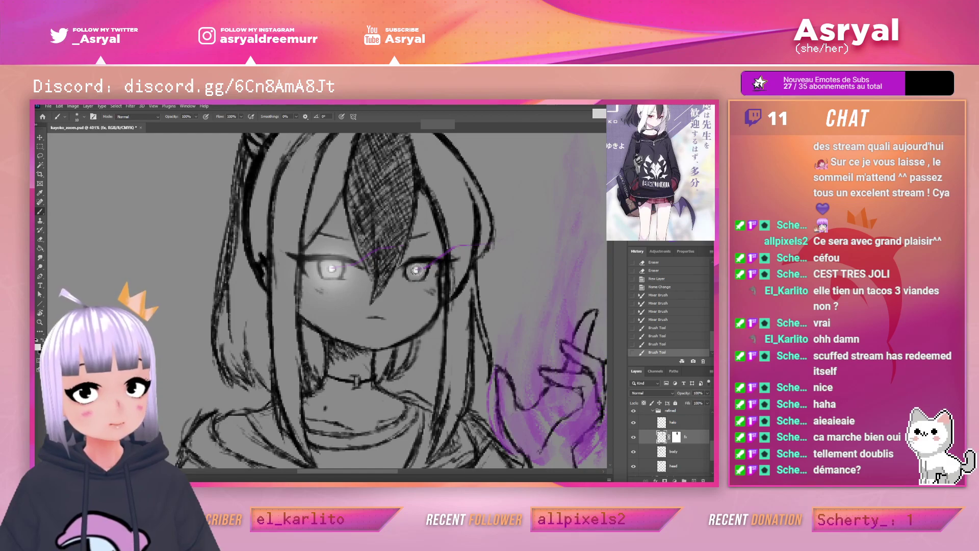
left_click_drag(416, 271, 416, 270)
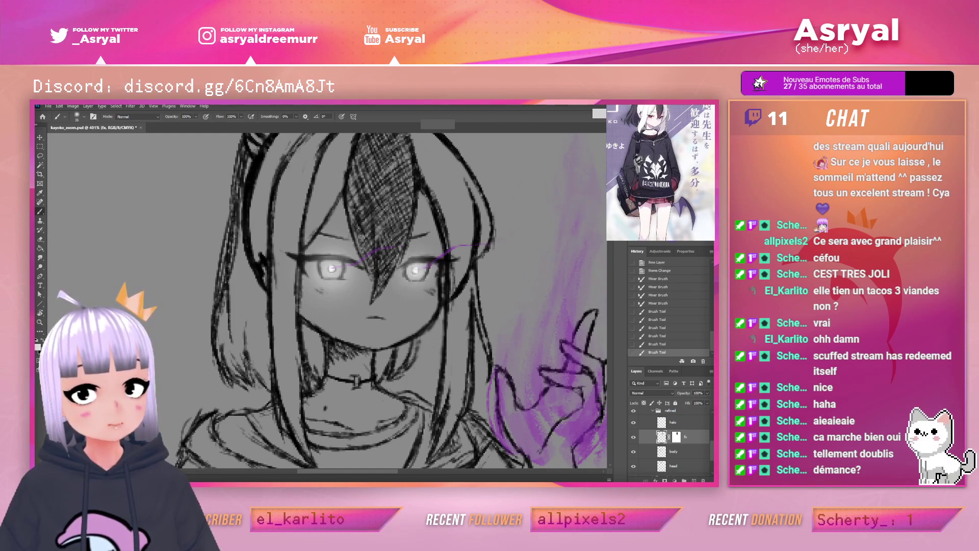
Try a straight white stroke beside the head with the Lineart brush and undo it
key("z")
left_click_drag(457, 243, 362, 237)
left_click_drag(445, 227, 517, 225)
left_click_drag(425, 187, 426, 184)
key("b")
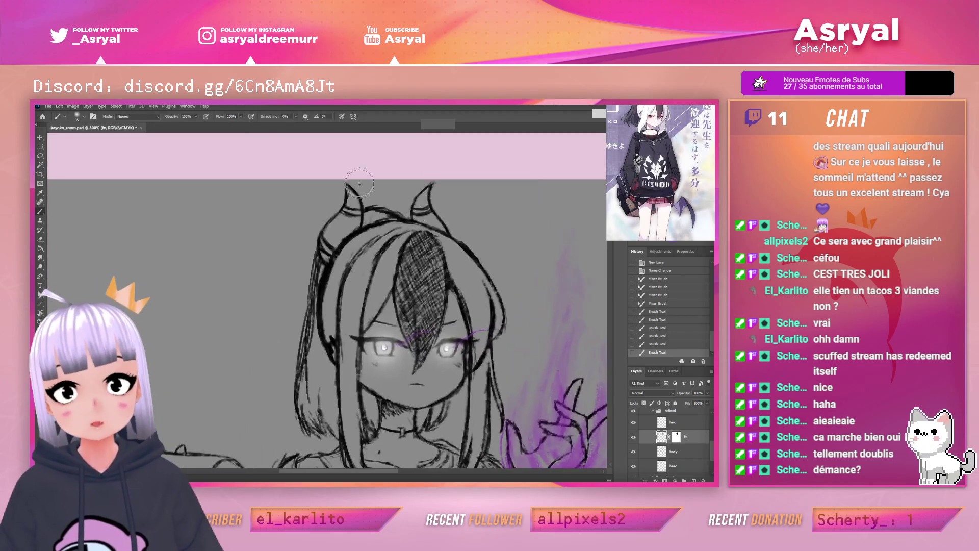
right_click(391, 192)
left_click(459, 331)
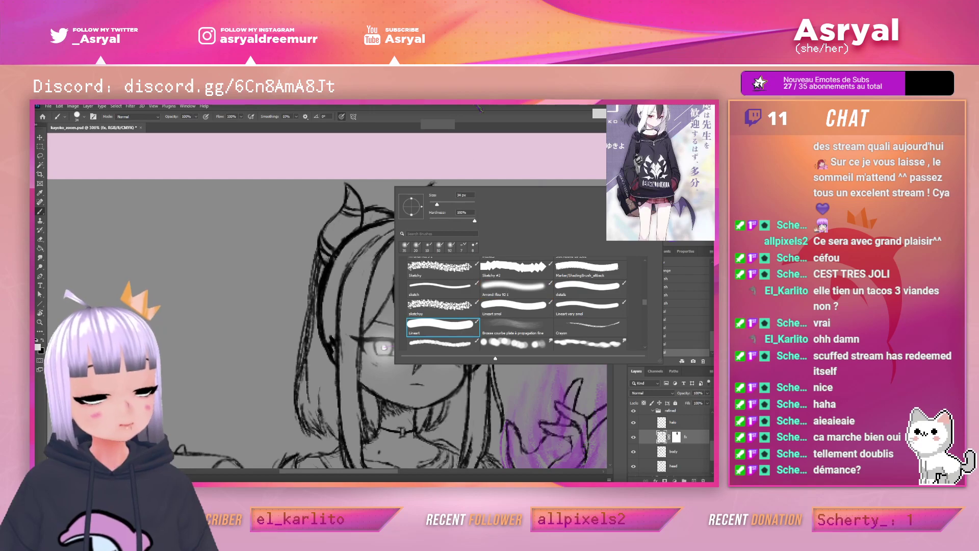
left_click(474, 118)
left_click(251, 247)
left_click(313, 308)
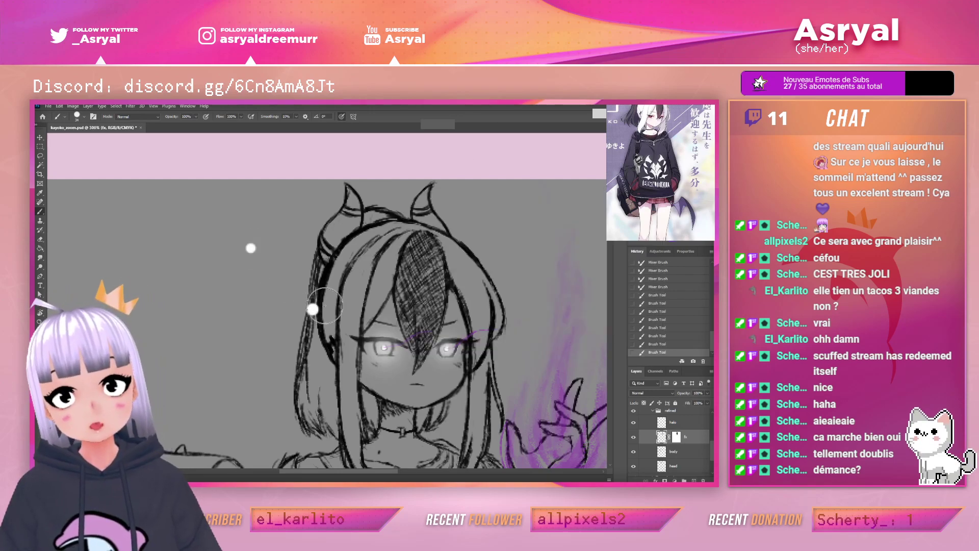
left_click(250, 247, "shift")
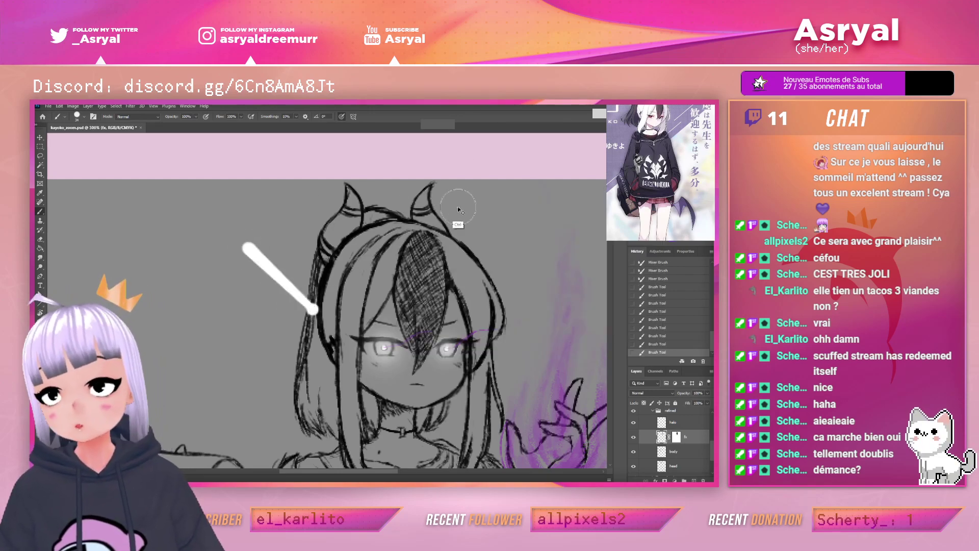
key("ctrl+z")
key("ctrl+z")
key("ctrl+z")
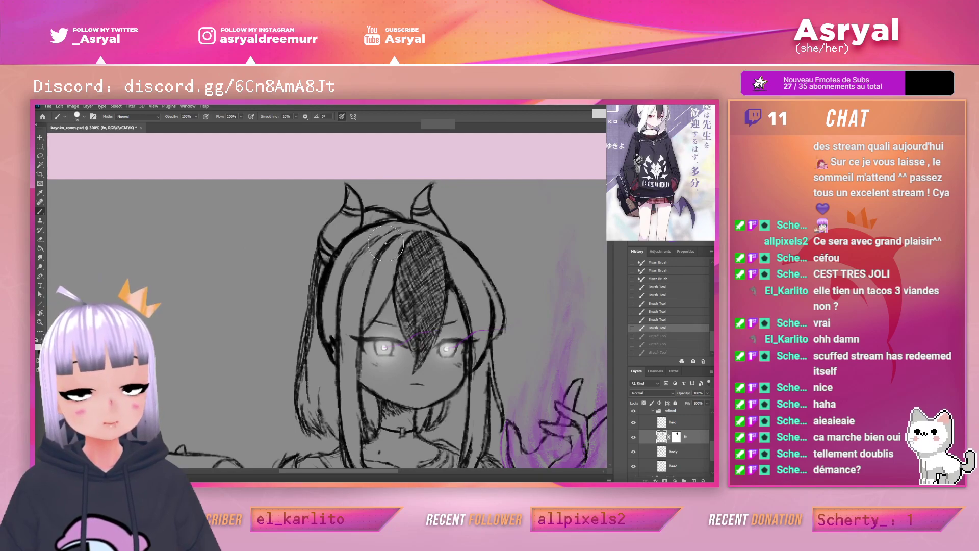
Switch back to the mixer brush preset used for sketching
right_click(332, 243)
left_click(410, 305)
left_click(445, 131)
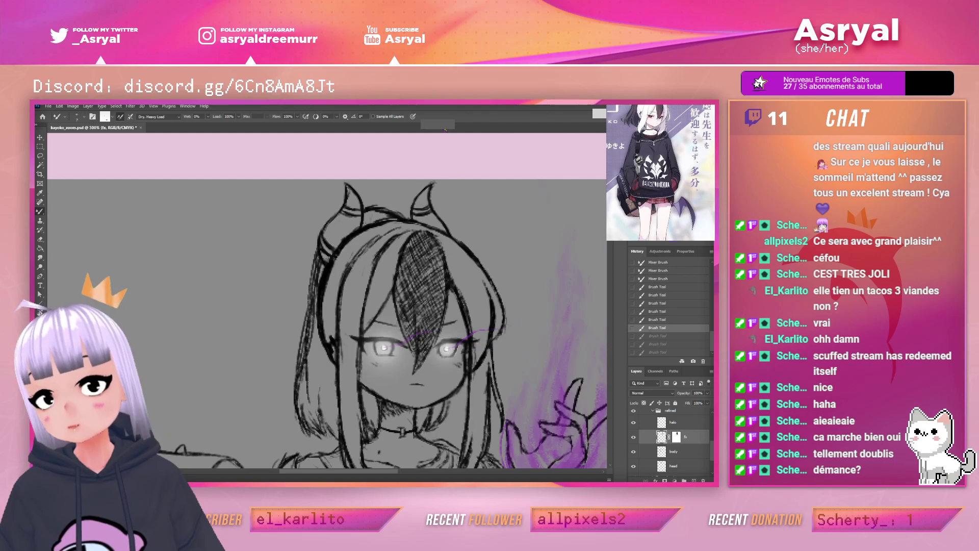
Try outlining an angular halo shape around the horn and hair with the Polygonal Lasso tool
key("l")
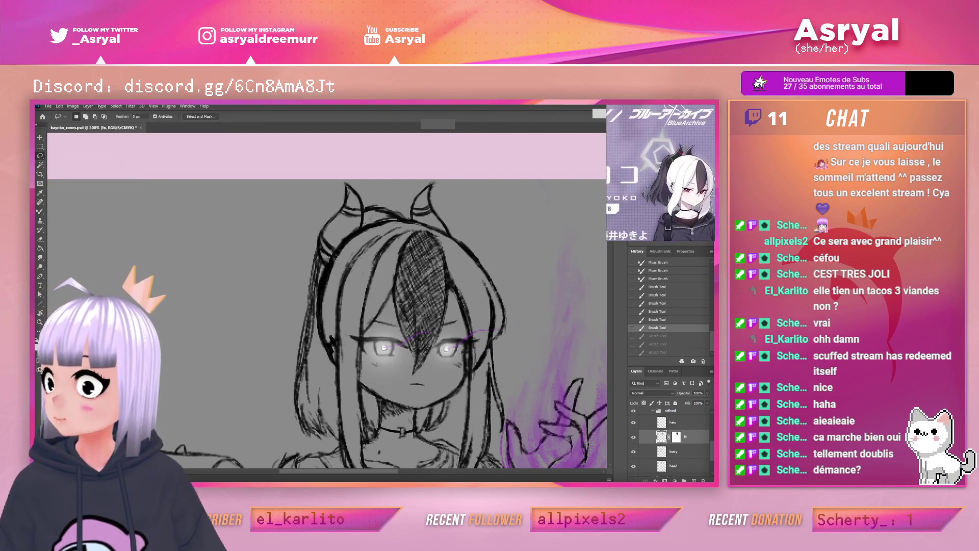
right_click(41, 157)
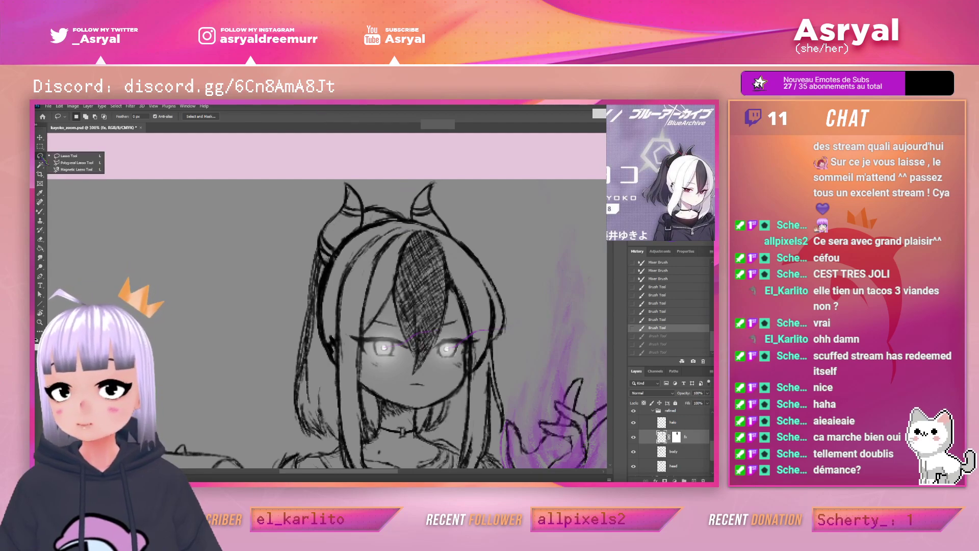
left_click(73, 163)
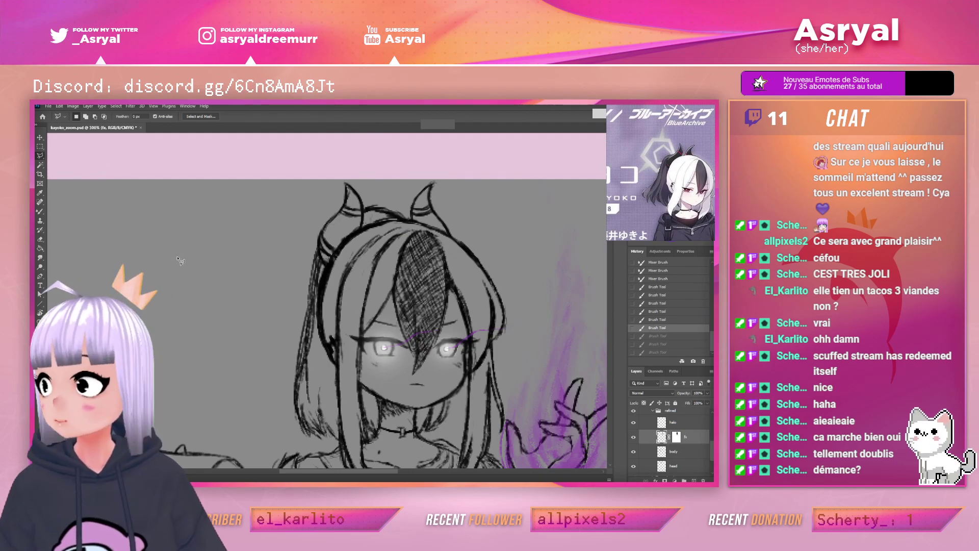
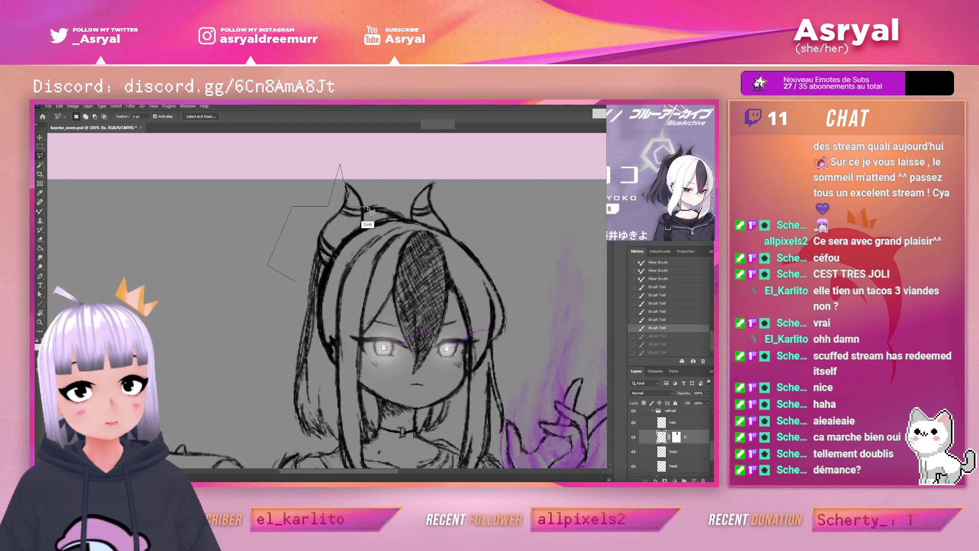
left_click(397, 254)
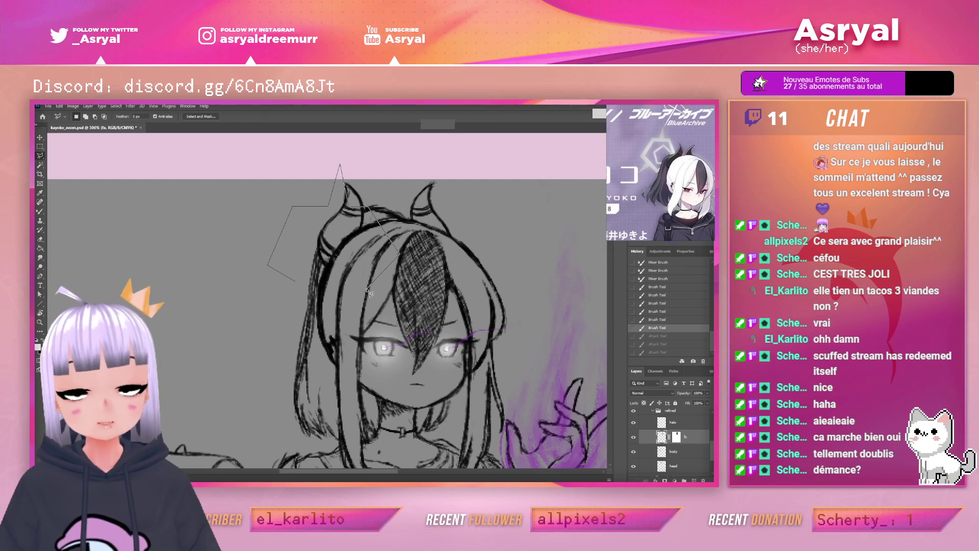
left_click(365, 292)
left_click(314, 316)
left_click(296, 281)
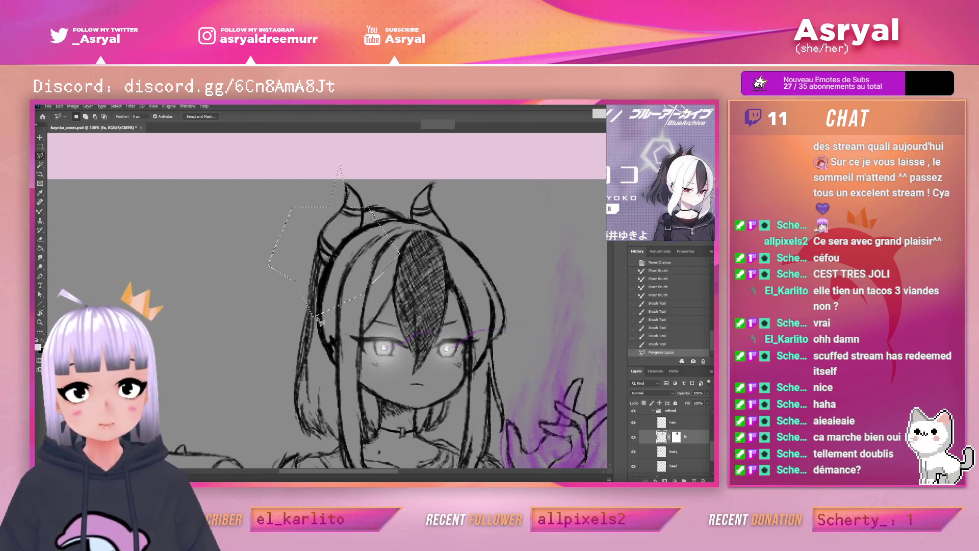
Try extending the angular halo selection with added polygonal sections along its lower edge
left_click(269, 265, "shift")
left_click(313, 317, "shift")
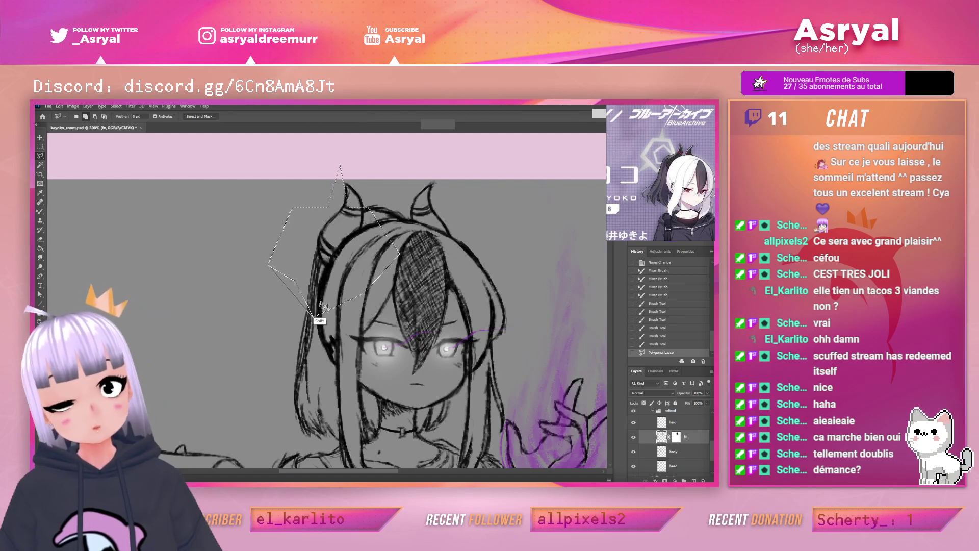
double_click(349, 278)
double_click(393, 261)
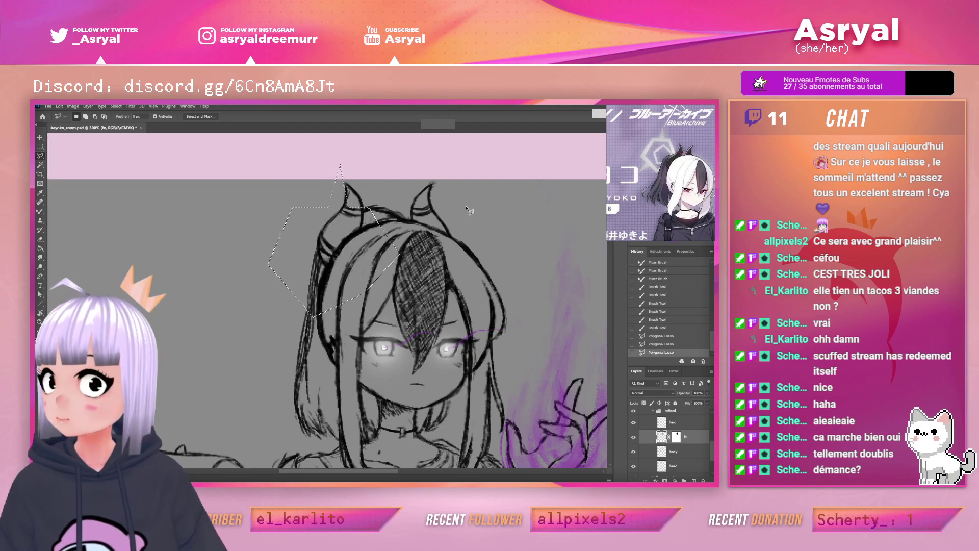
left_click(270, 325, "shift")
left_click(308, 285, "shift")
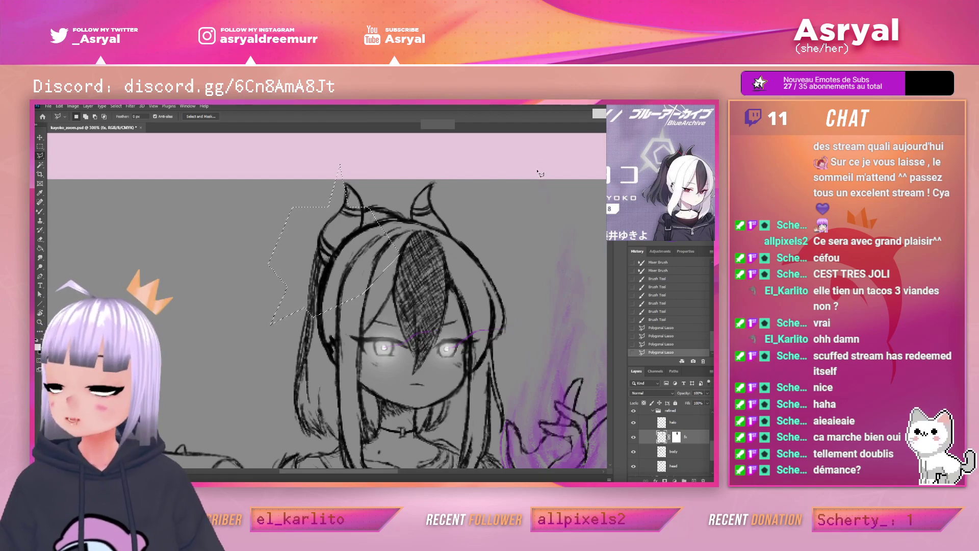
Try subtracting an inner polygon from the halo selection, and deselect everything
left_click(278, 261, "alt")
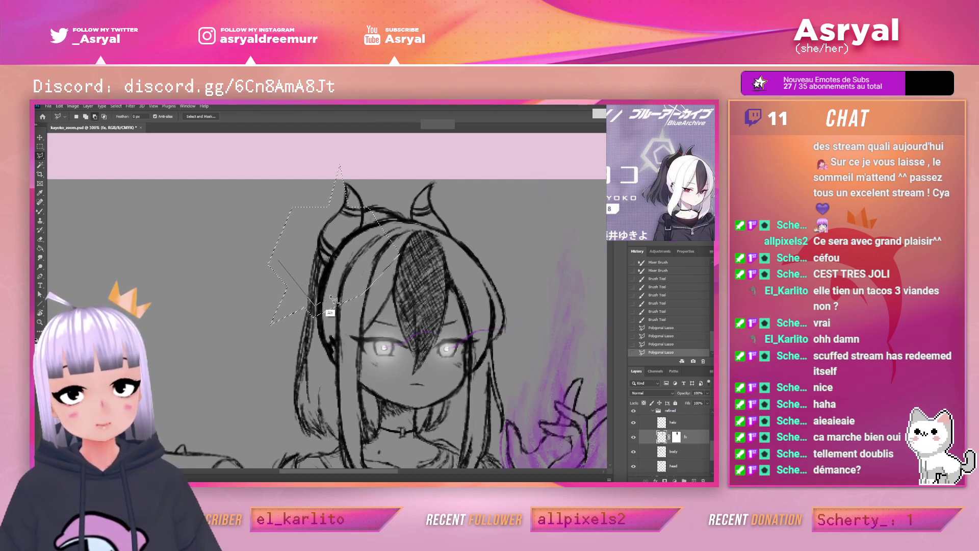
left_click(391, 262, "alt")
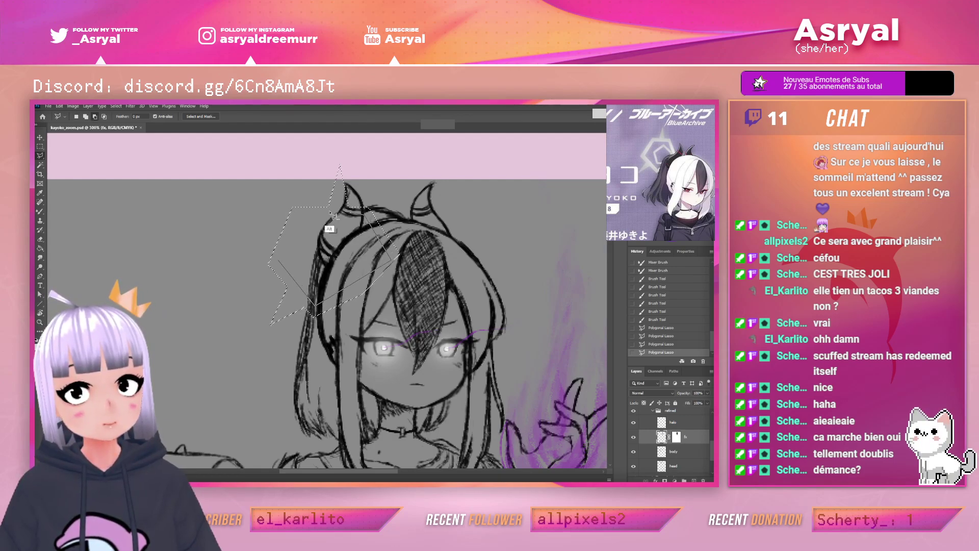
left_click(279, 260)
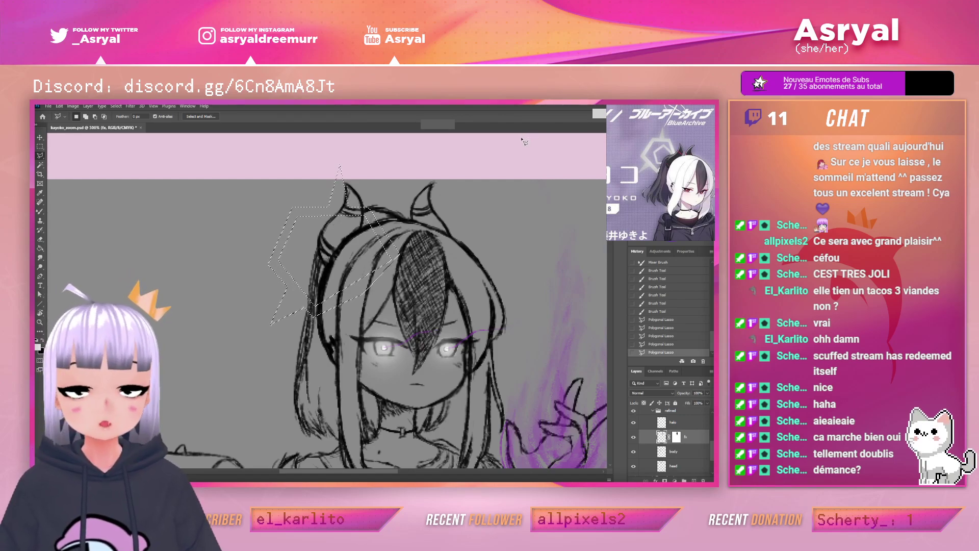
left_click(40, 147)
key("ctrl+d")
left_click(39, 155)
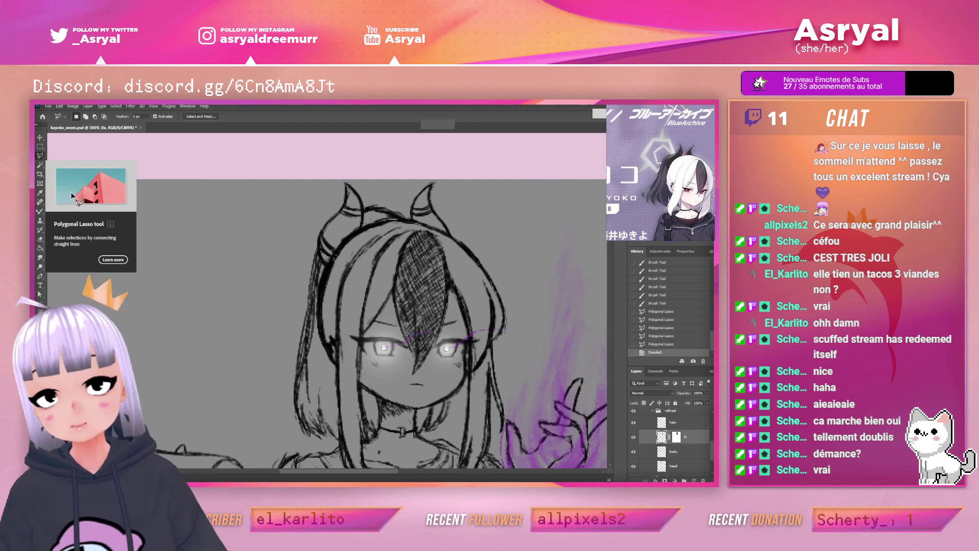
Try a small angular selection in the empty area beside the head with the Polygonal Lasso tool
right_click(40, 155)
left_click(64, 156)
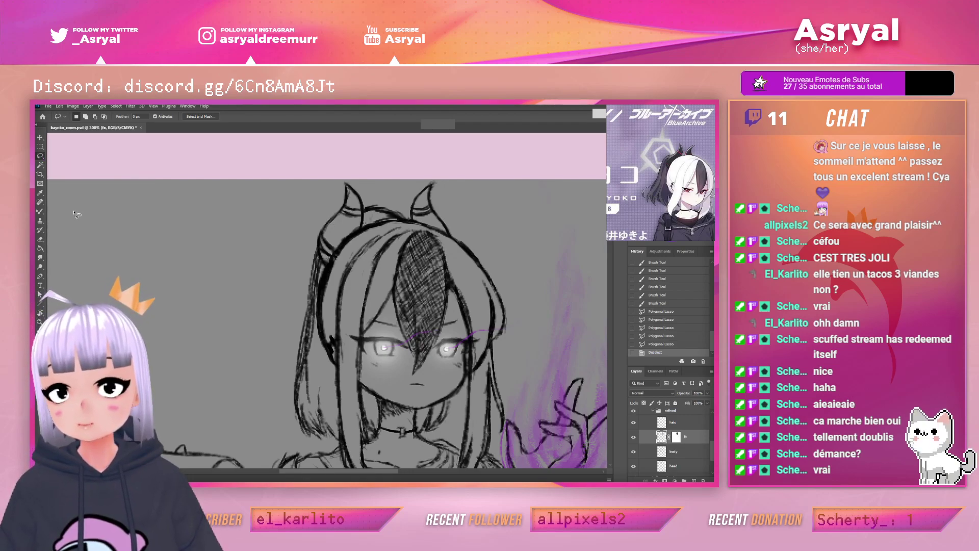
right_click(40, 155)
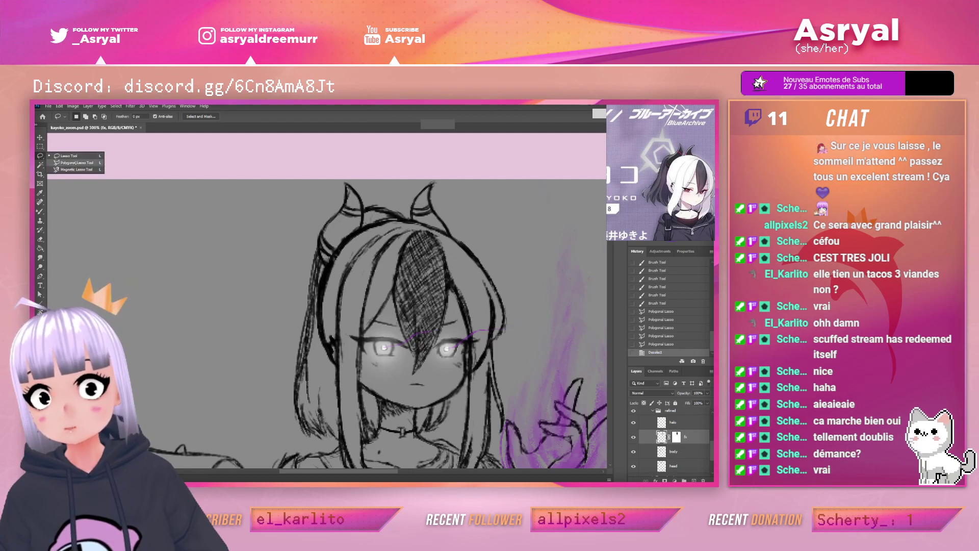
left_click(77, 162)
left_click(158, 275)
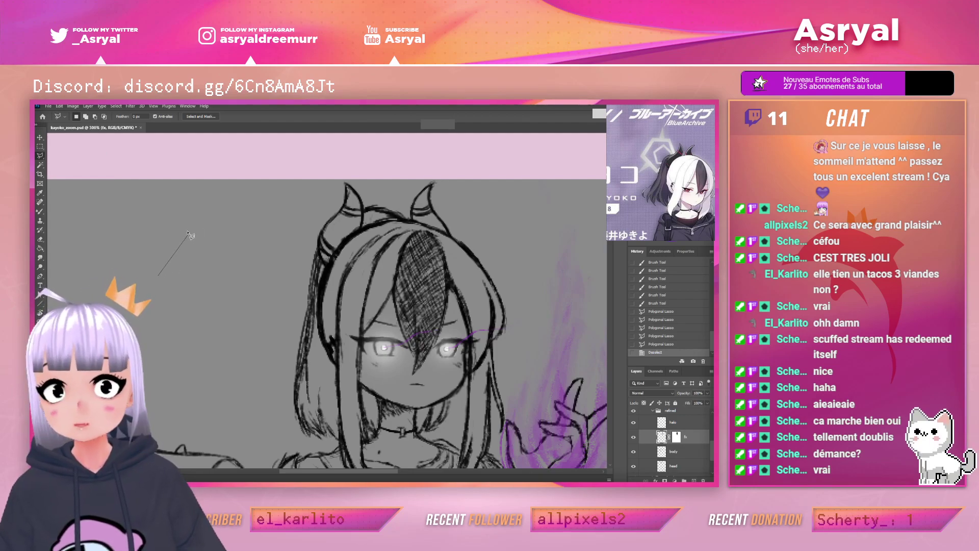
key("shift")
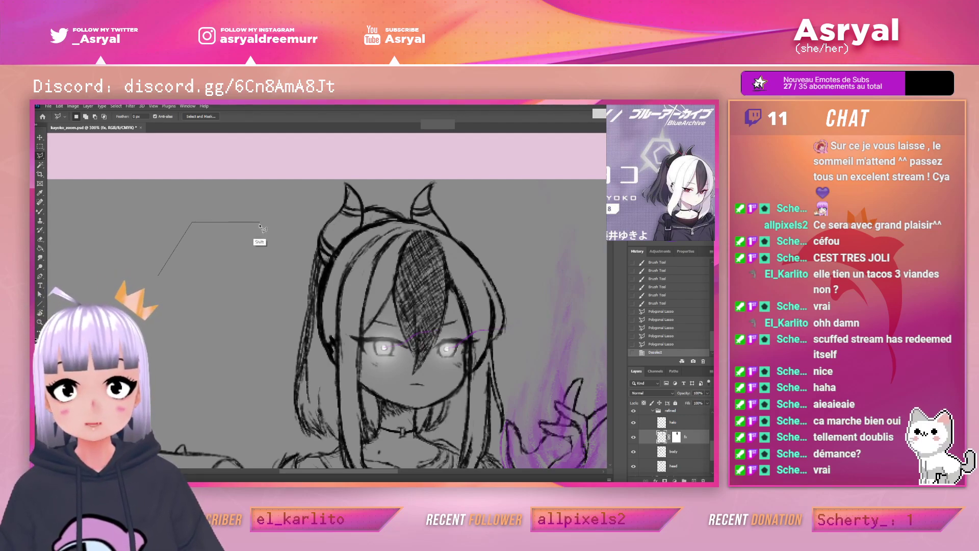
left_click(166, 197)
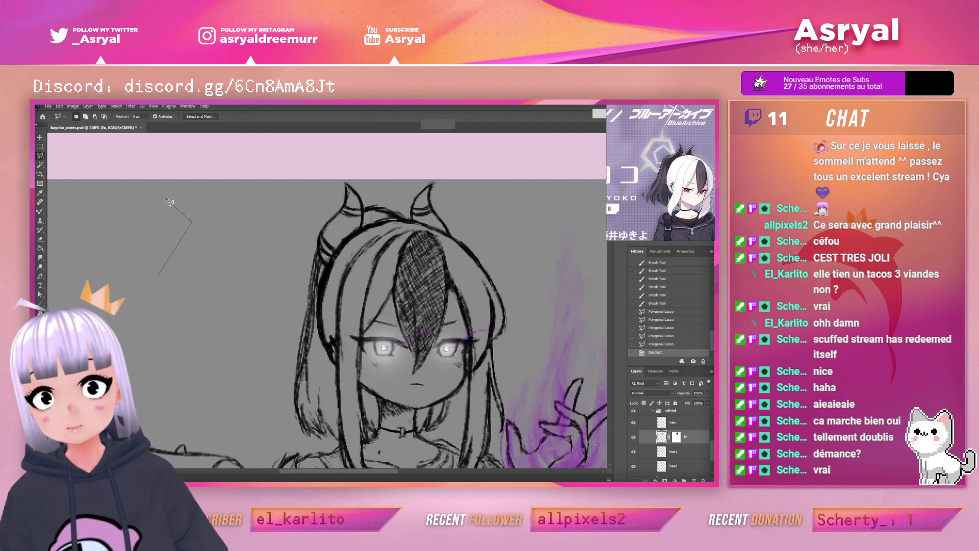
key("space")
left_click_drag(294, 190, 319, 189)
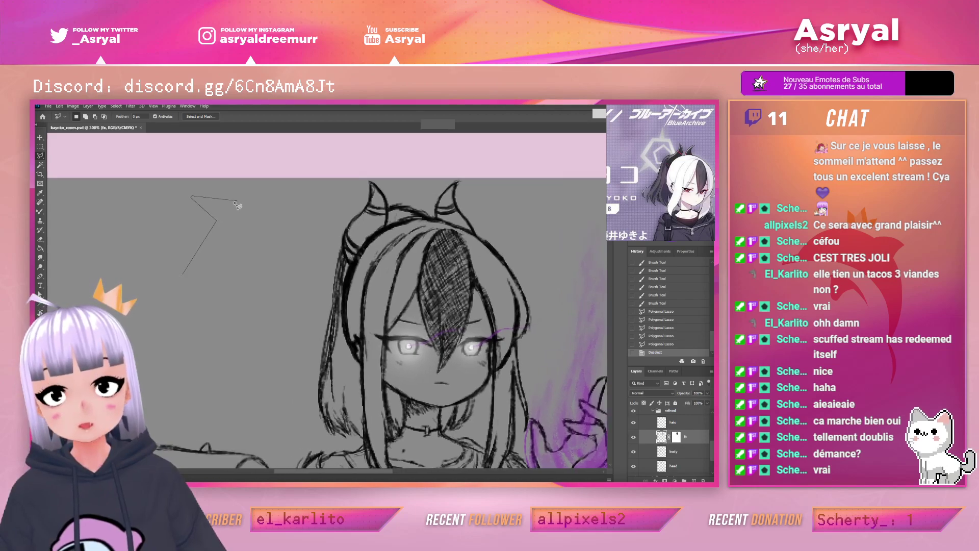
double_click(237, 204)
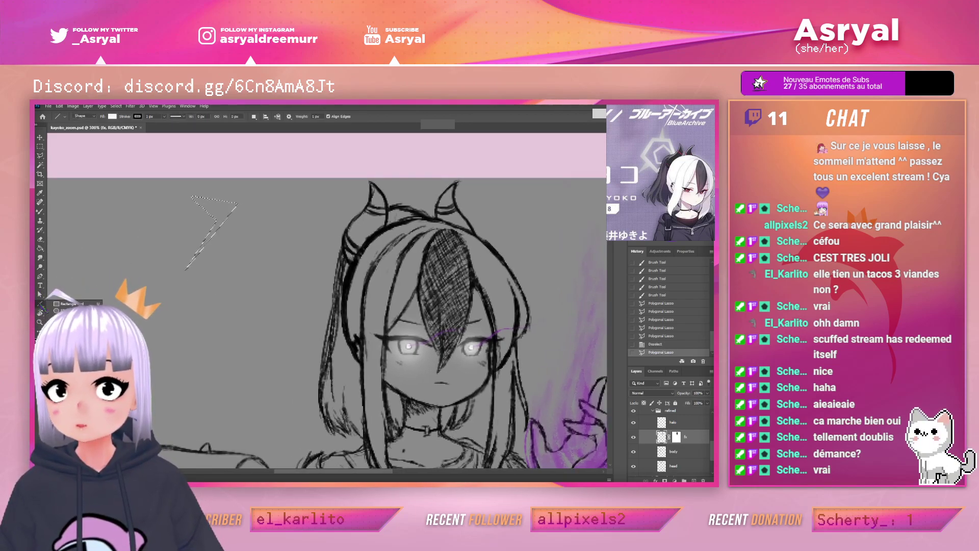
Choose the Polygon tool for shapes and clear the small angular selection
left_click(40, 303)
left_click(69, 324)
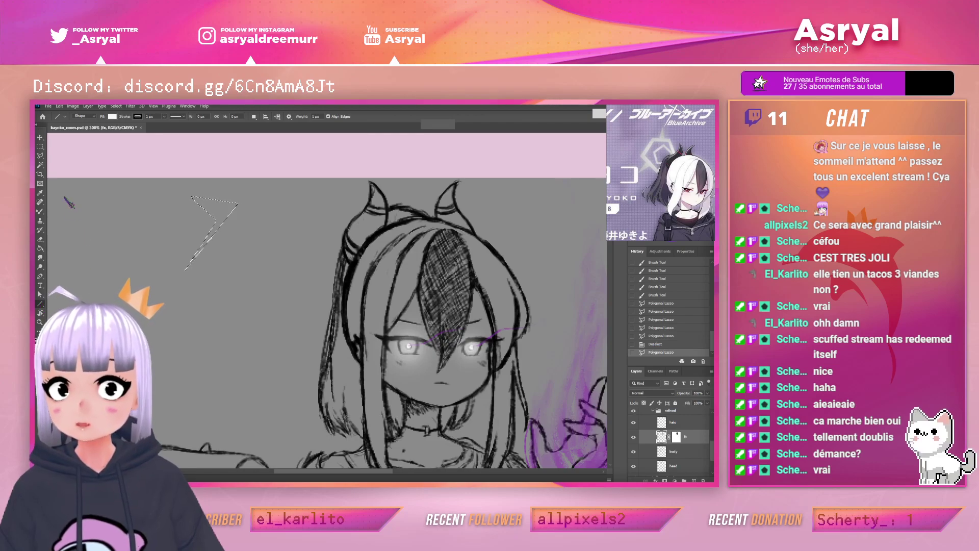
left_click(41, 147)
left_click(220, 184)
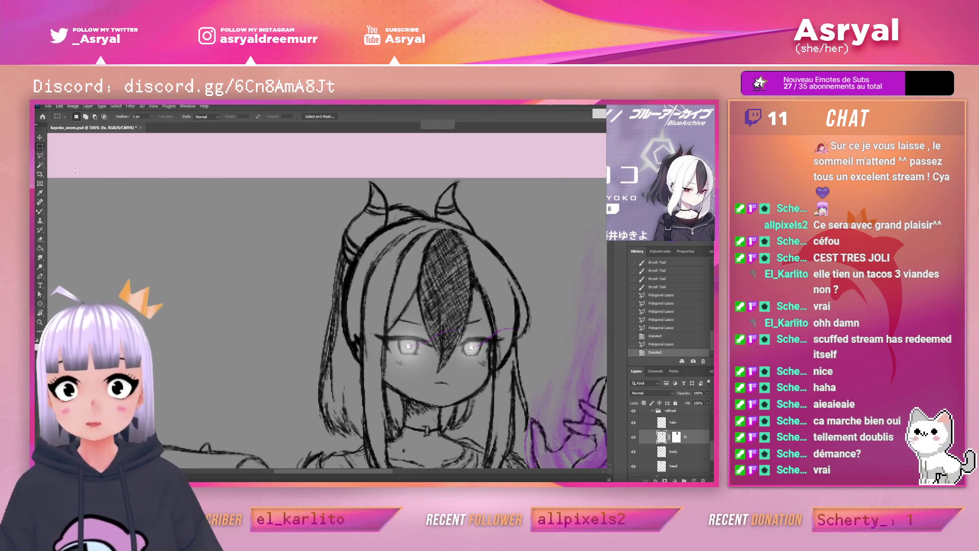
Try a white pentagon with a black outline beside the head and undo it
key("u")
left_click_drag(158, 212, 245, 311)
right_click(330, 167)
left_click(433, 118)
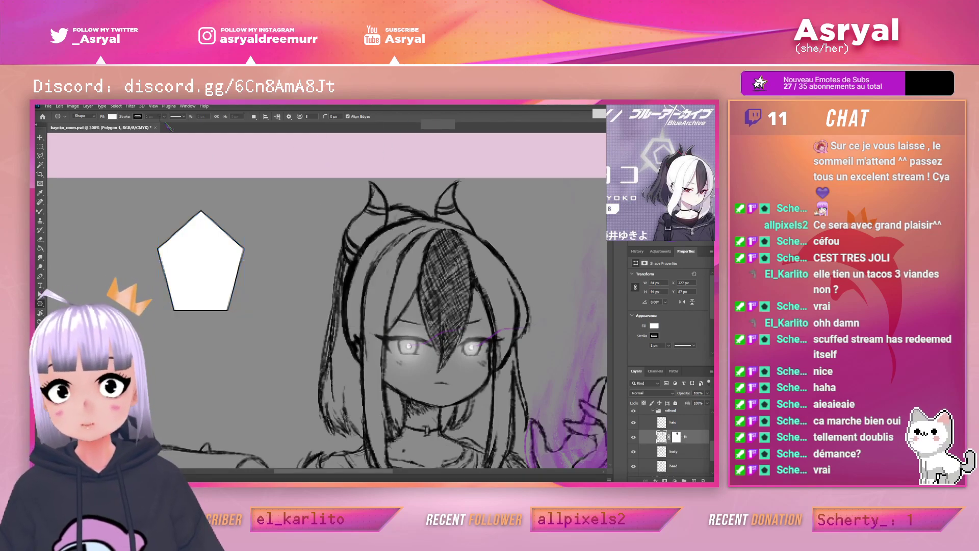
key("ctrl+z")
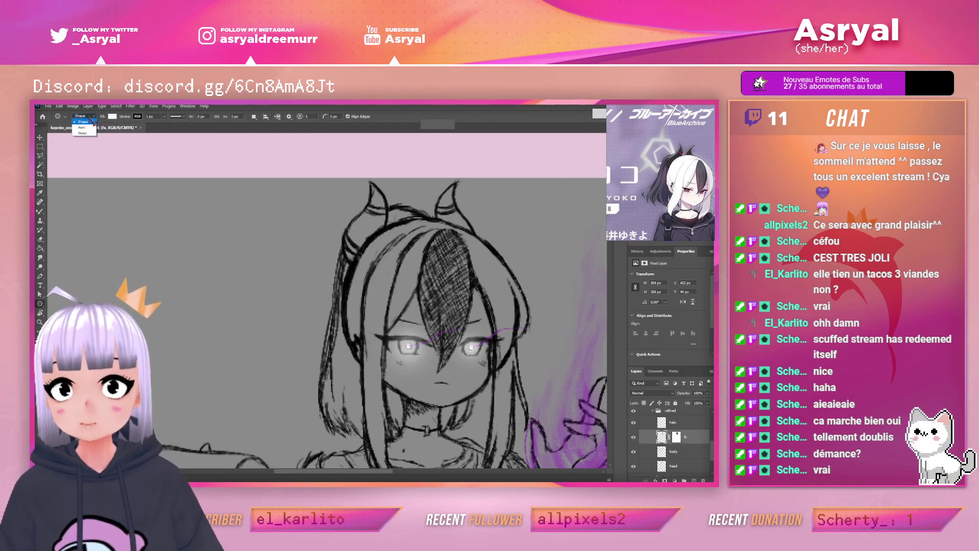
Set the polygon shape's stroke to no colour
left_click(299, 117)
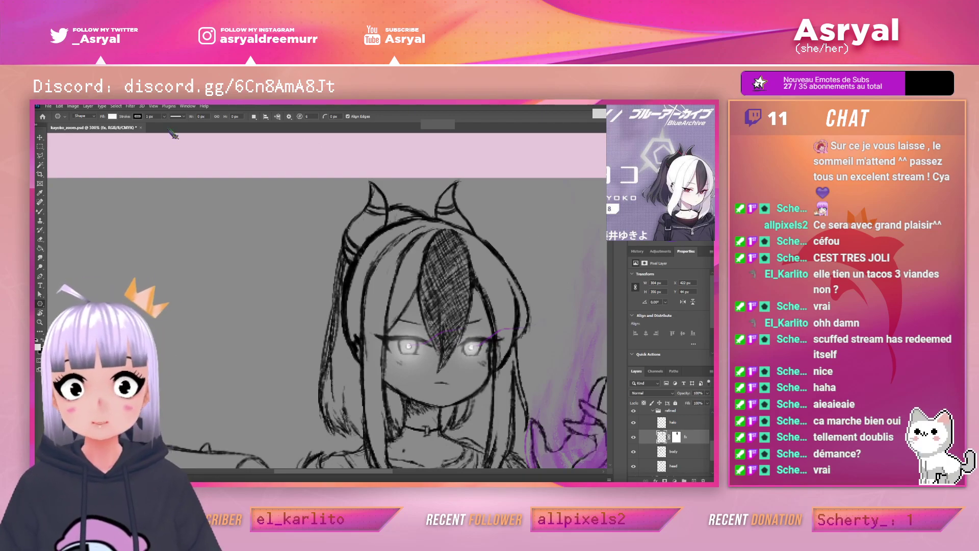
left_click(141, 119)
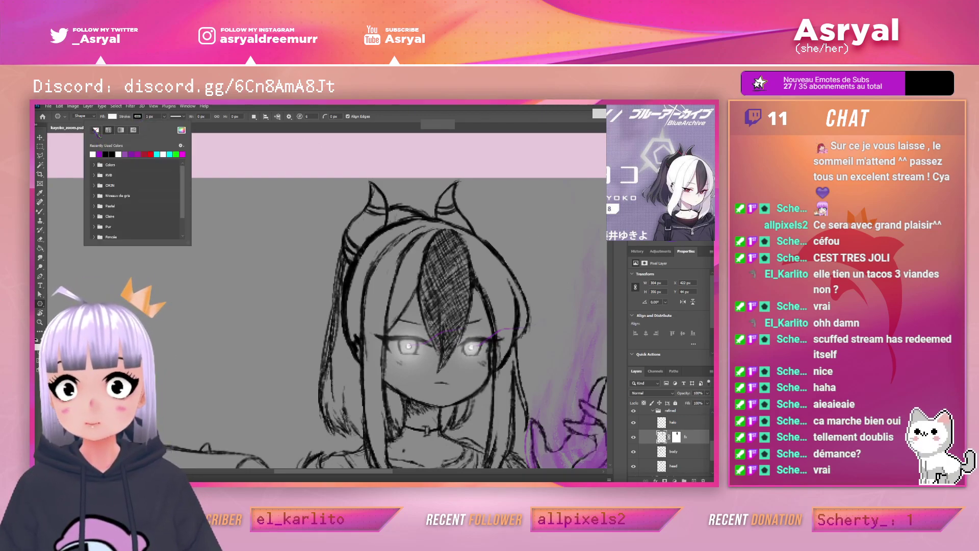
left_click(228, 107)
Try a white hexagon about 91 px wide beside the head and undo it
left_click_drag(219, 231, 237, 209)
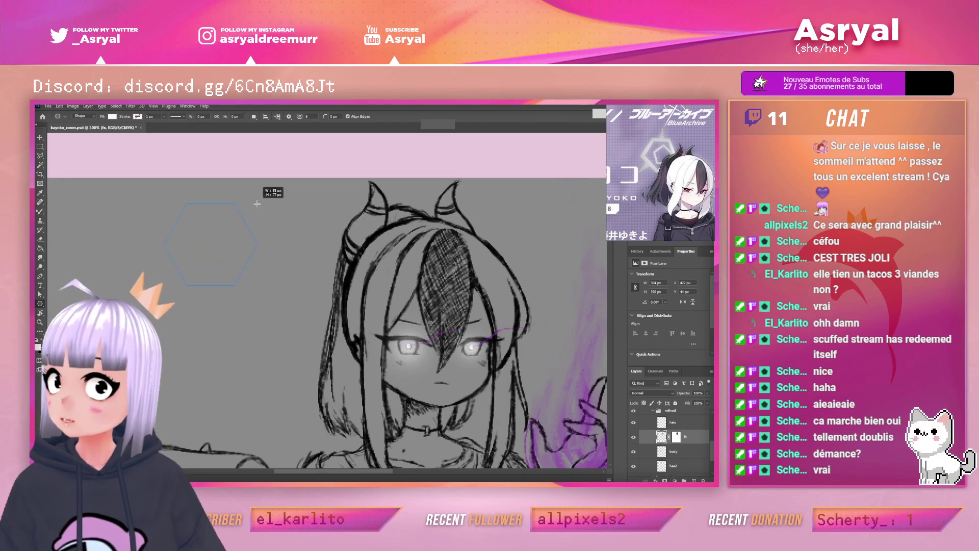
left_click_drag(259, 202, 260, 201)
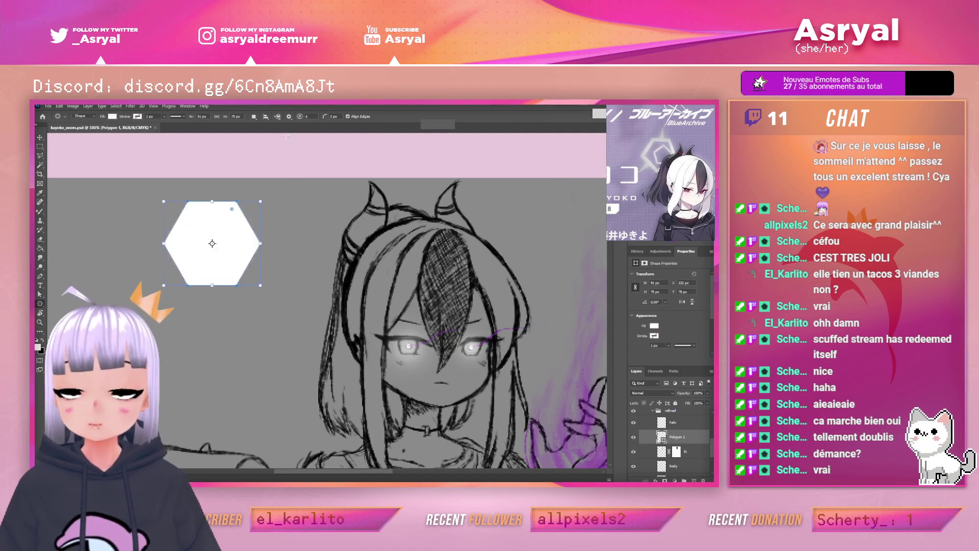
key("ctrl+z")
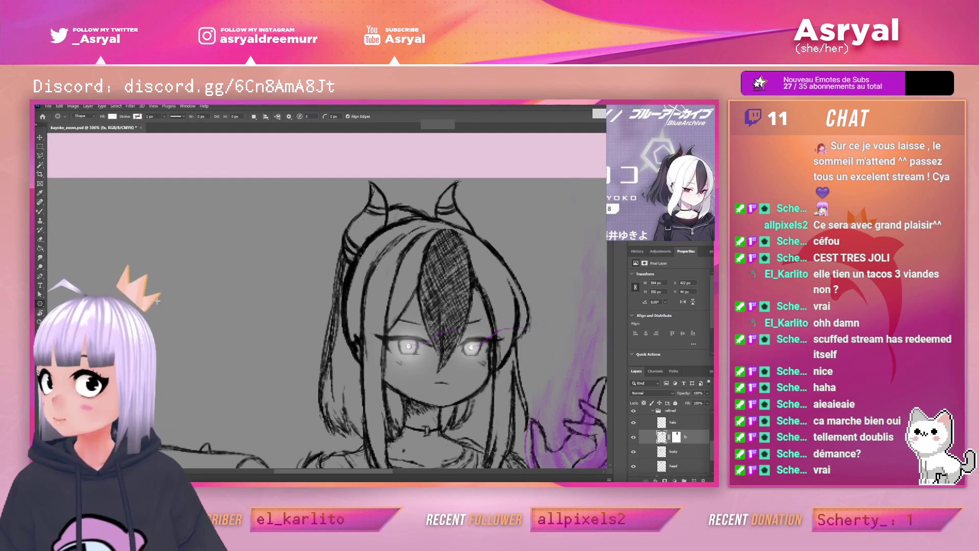
Draw a white pentagon about 101 px wide beside the head, move it nearer the hair and rotate it 180° to point downward
left_click_drag(229, 239, 245, 200)
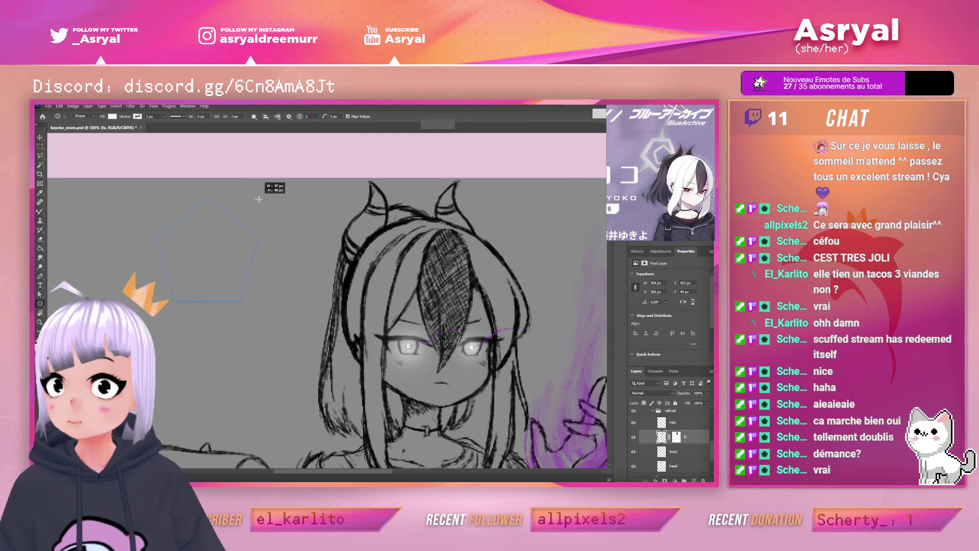
left_click_drag(263, 196, 263, 197)
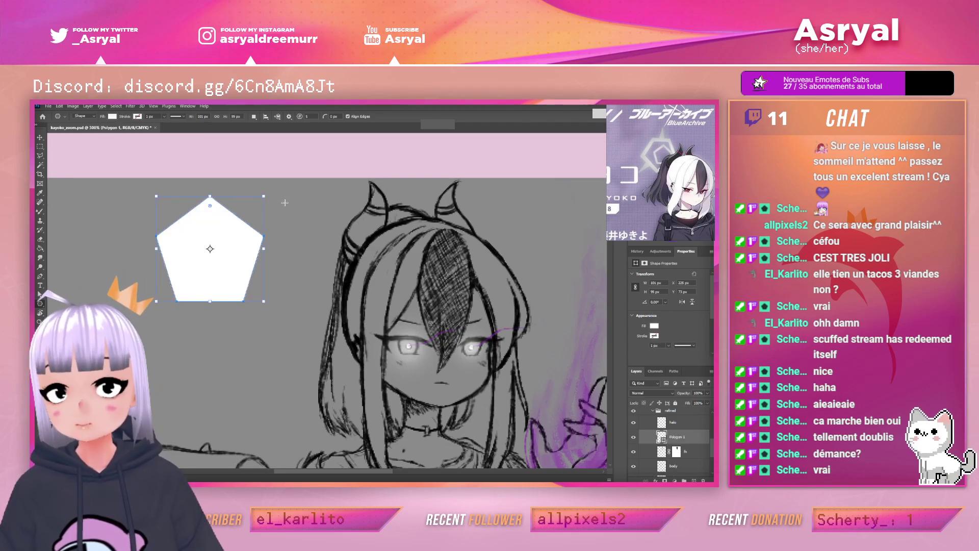
left_click(40, 137)
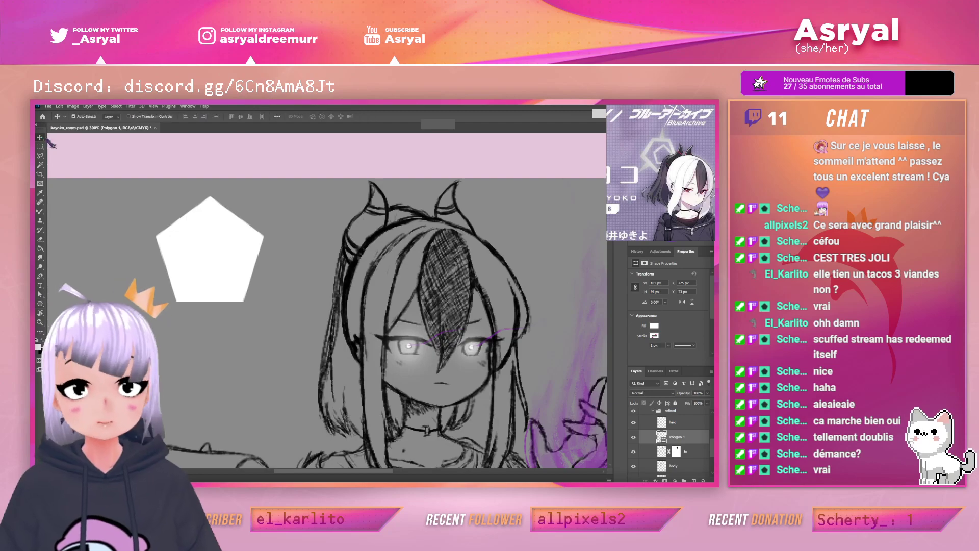
left_click_drag(199, 252, 234, 250)
key("ctrl+t")
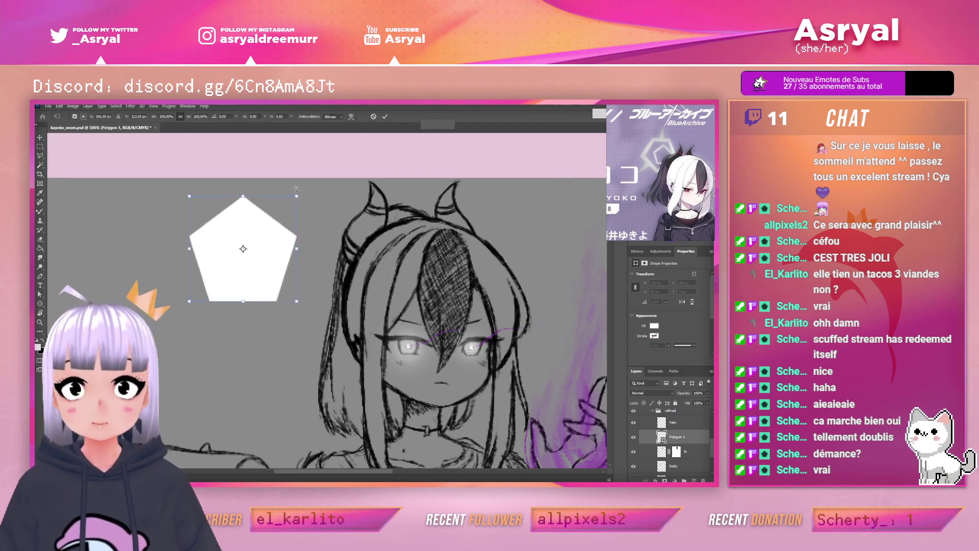
left_click_drag(237, 292, 212, 281)
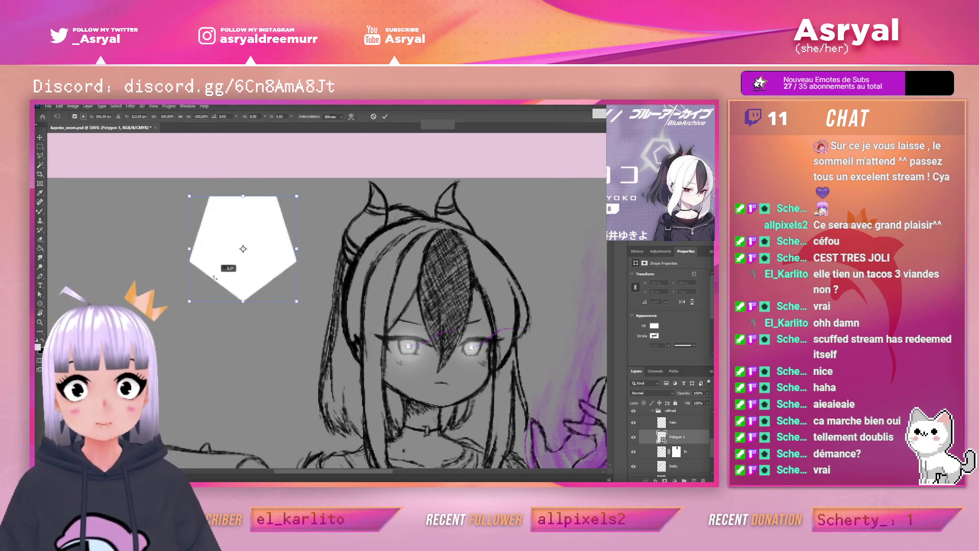
left_click_drag(338, 216, 394, 210)
Create a new layer below the pentagon shape and merge the pentagon down into it as pixels
left_click(694, 480)
left_click_drag(685, 437, 687, 456)
right_click(687, 437)
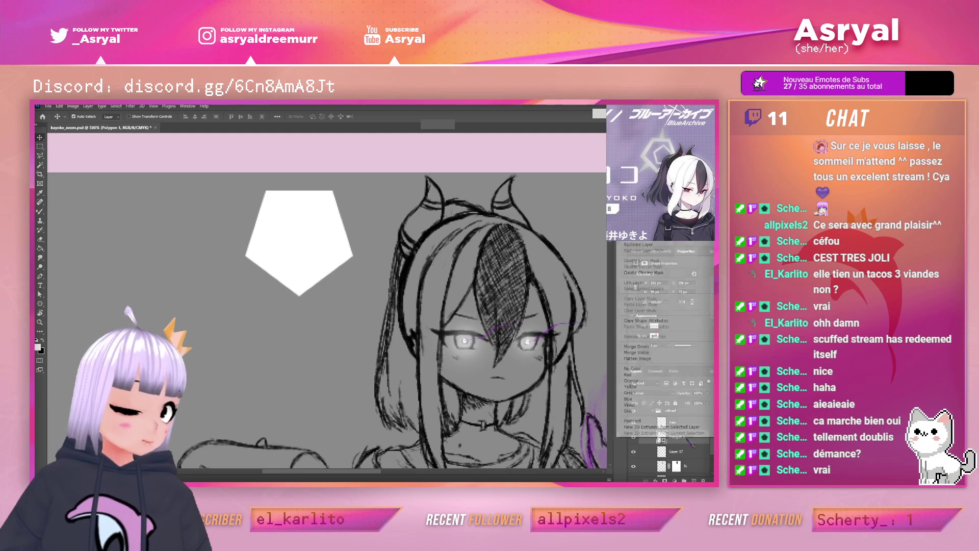
left_click(642, 347)
Duplicate the pentagon layer and scale the copy down slightly around its centre
key("ctrl+j")
key("ctrl+t")
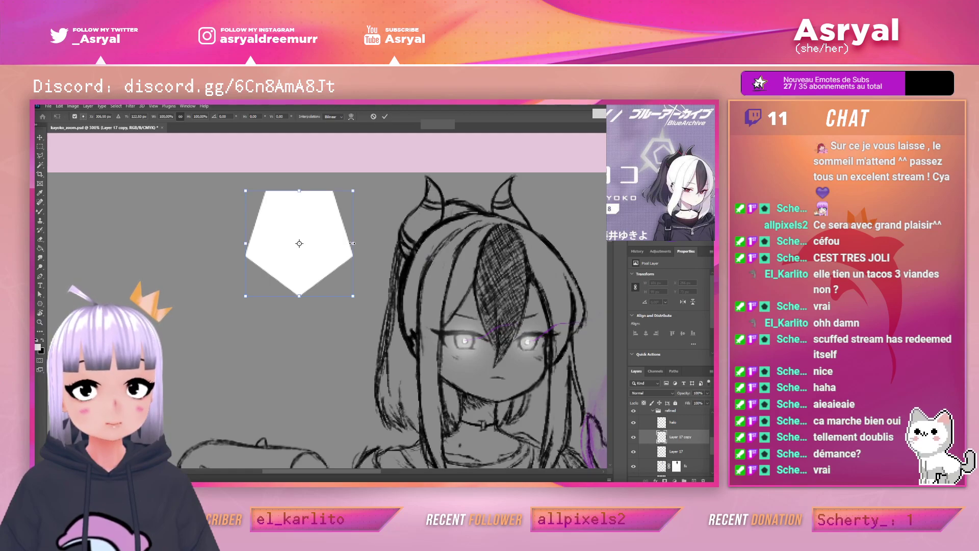
left_click_drag(352, 243, 343, 243)
left_click(386, 117)
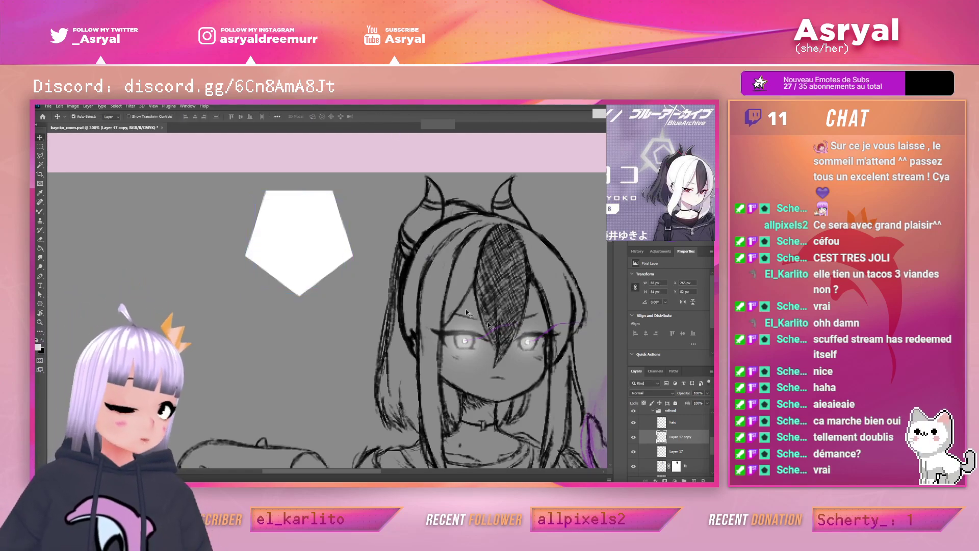
Select the smaller pentagon's outline, merge the copy into the original, delete the selected centre to leave a white ring, and deselect
left_click(662, 437, "ctrl")
left_click(678, 450)
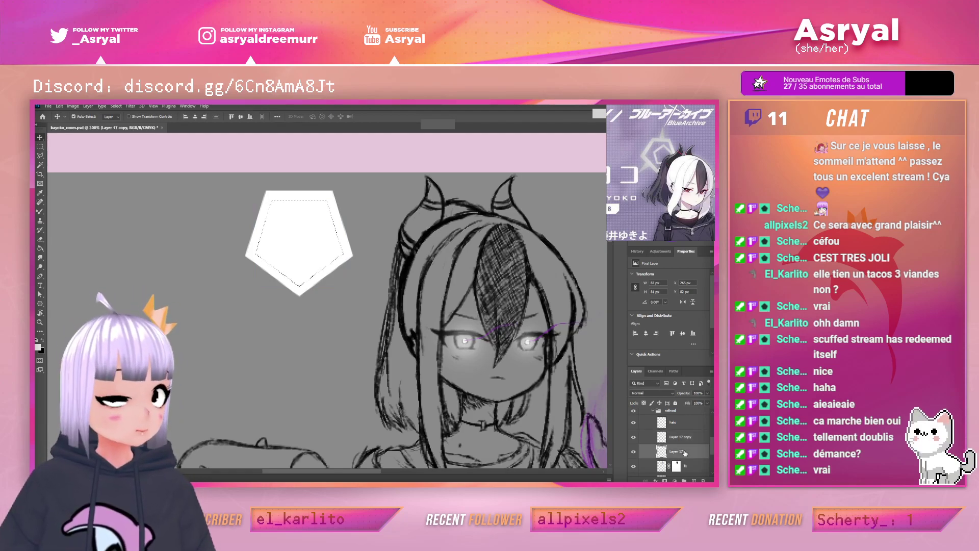
left_click(670, 439)
key("ctrl+e")
key("Delete")
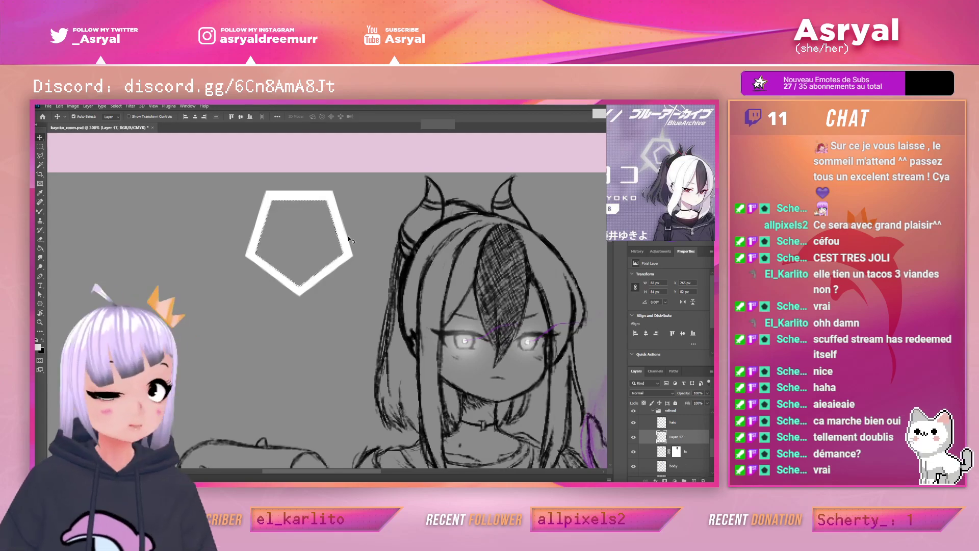
left_click(41, 146)
left_click(131, 162)
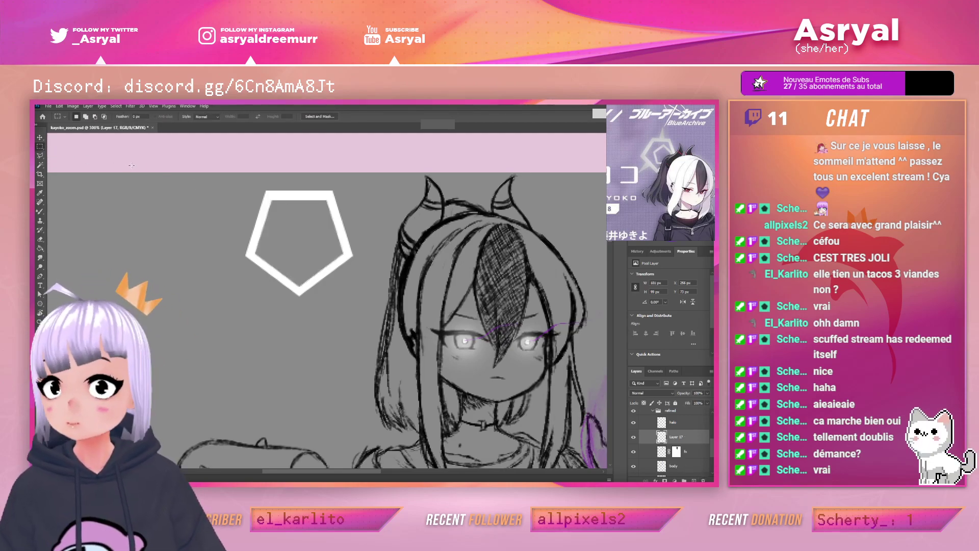
Duplicate the pentagon ring, shrink the copy to about 57 px wide, turn it to point upward and place it inside the outer ring
key("v")
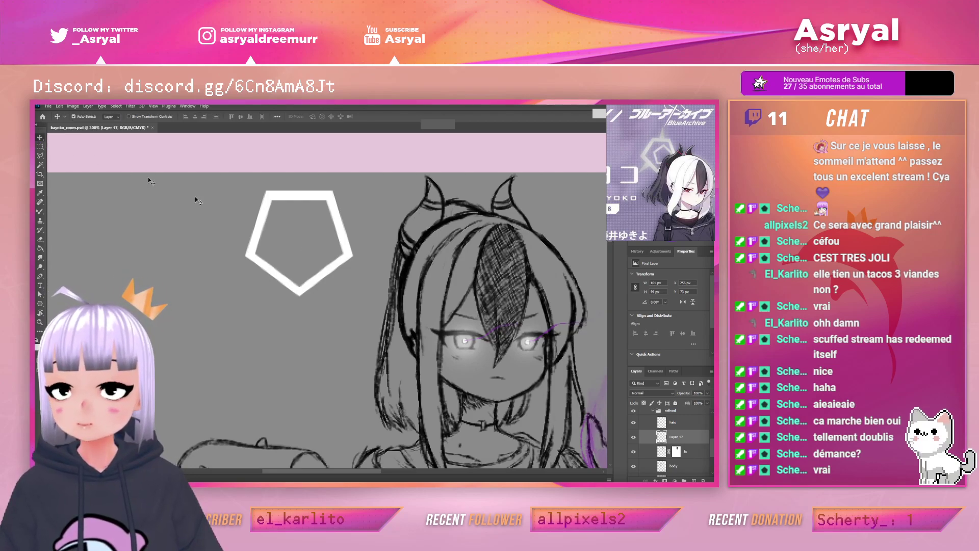
left_click_drag(706, 444, 695, 480)
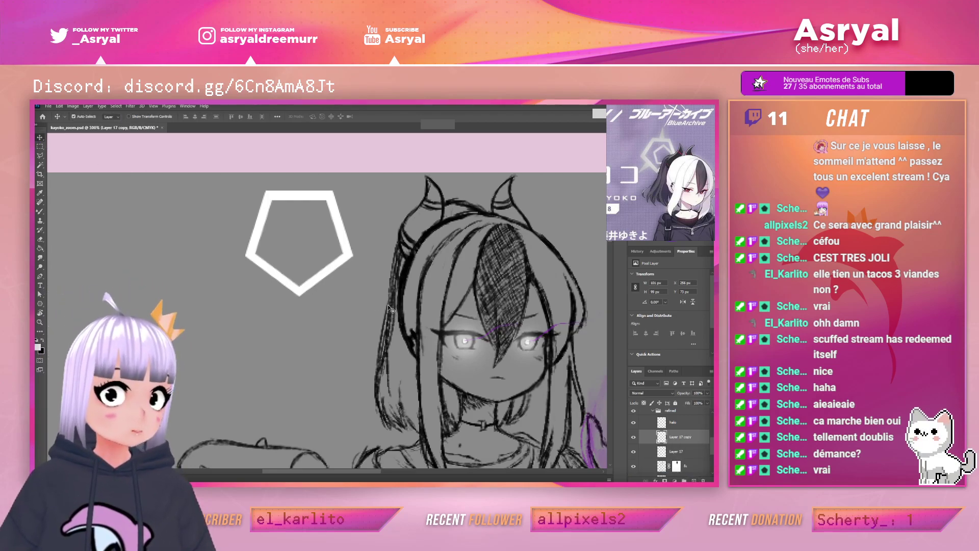
key("ctrl+t")
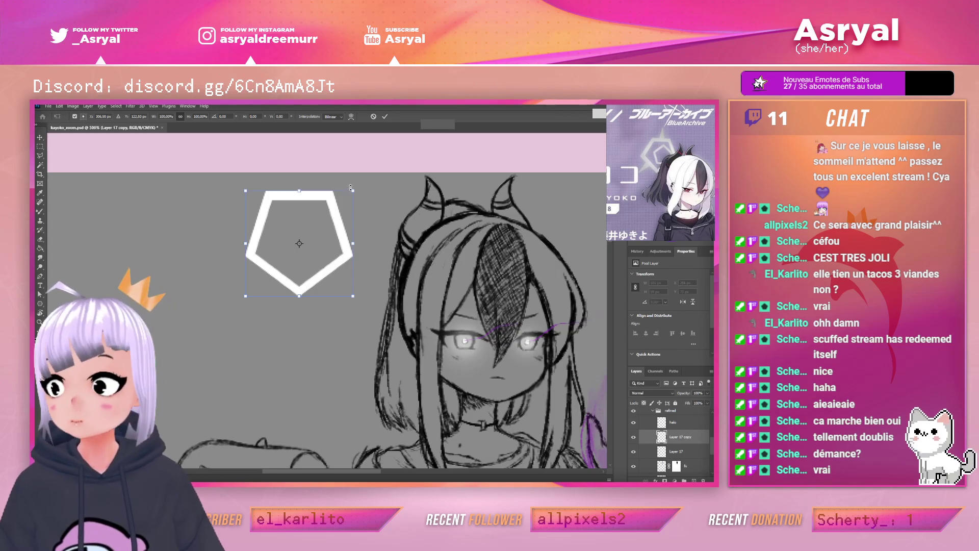
left_click_drag(355, 190, 269, 273)
left_click_drag(317, 234, 321, 228)
left_click(385, 116)
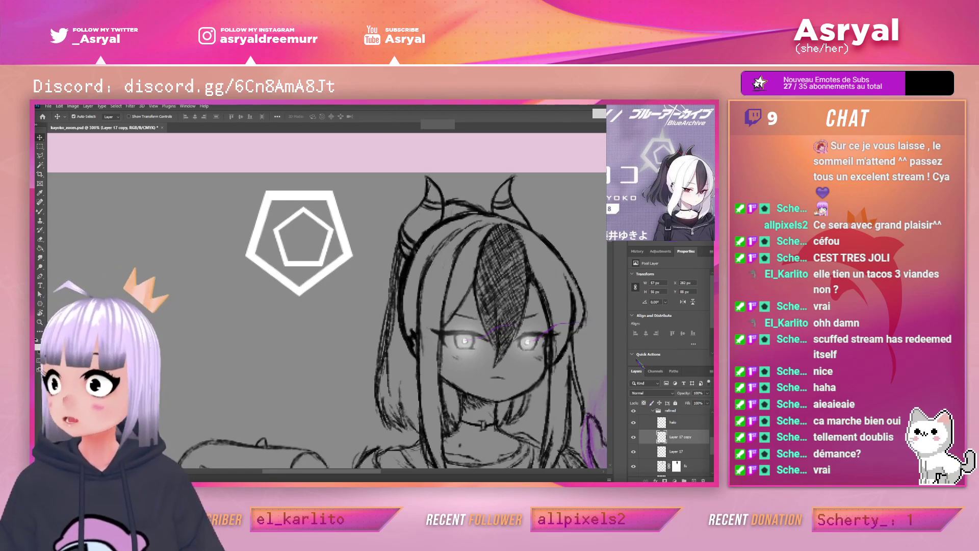
Distort the outer pentagon ring slightly out of square by shifting its top edge and outer corners, to about 104 px wide
left_click(672, 451)
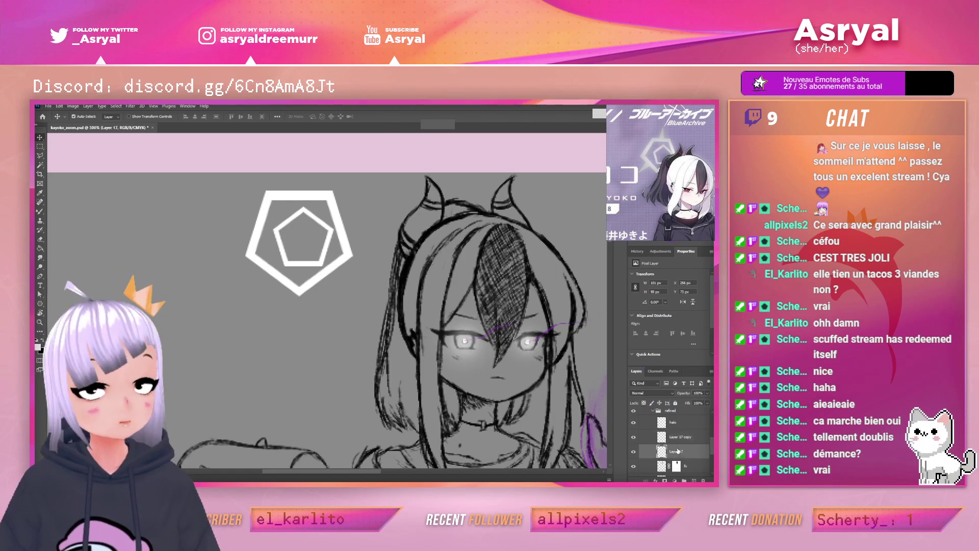
key("ctrl+t")
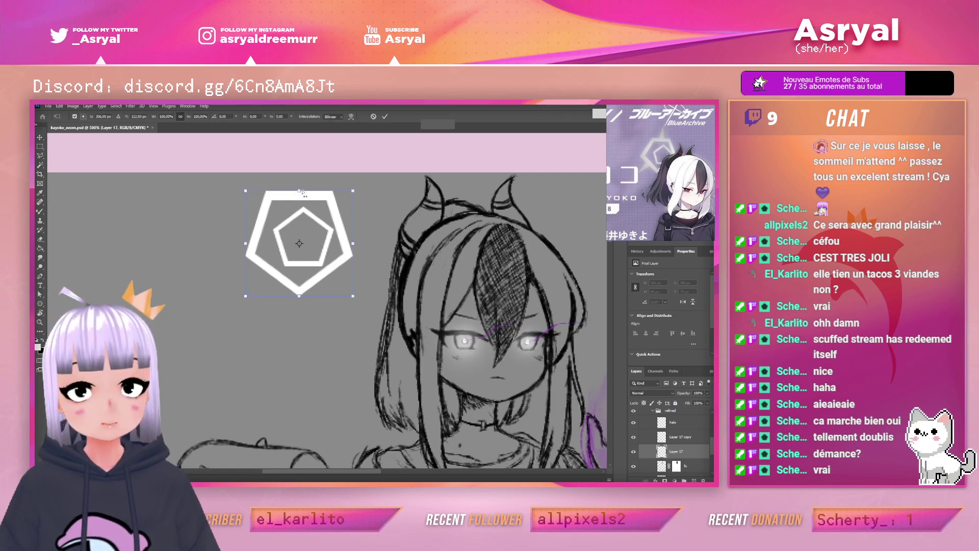
left_click_drag(299, 192, 303, 193)
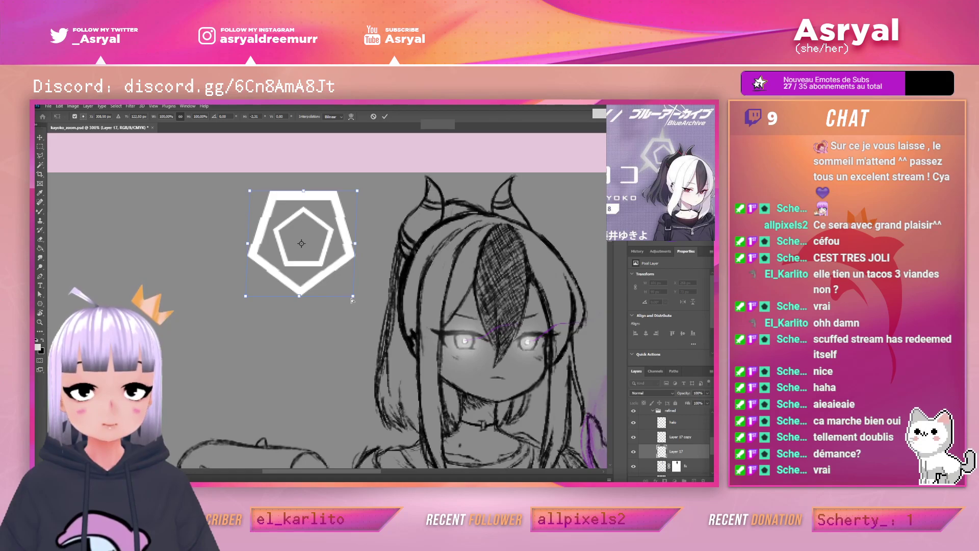
left_click_drag(245, 296, 245, 301)
left_click_drag(249, 191, 246, 189)
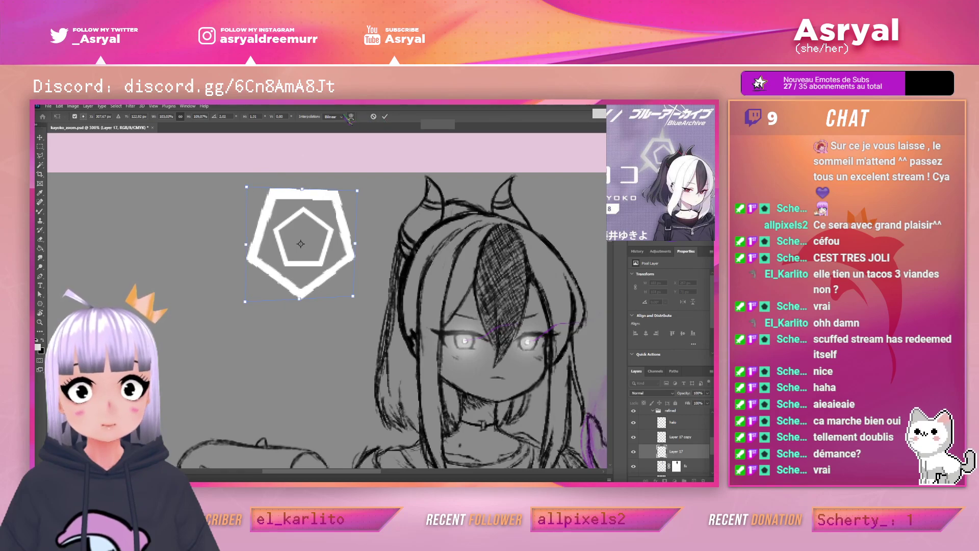
left_click(385, 116)
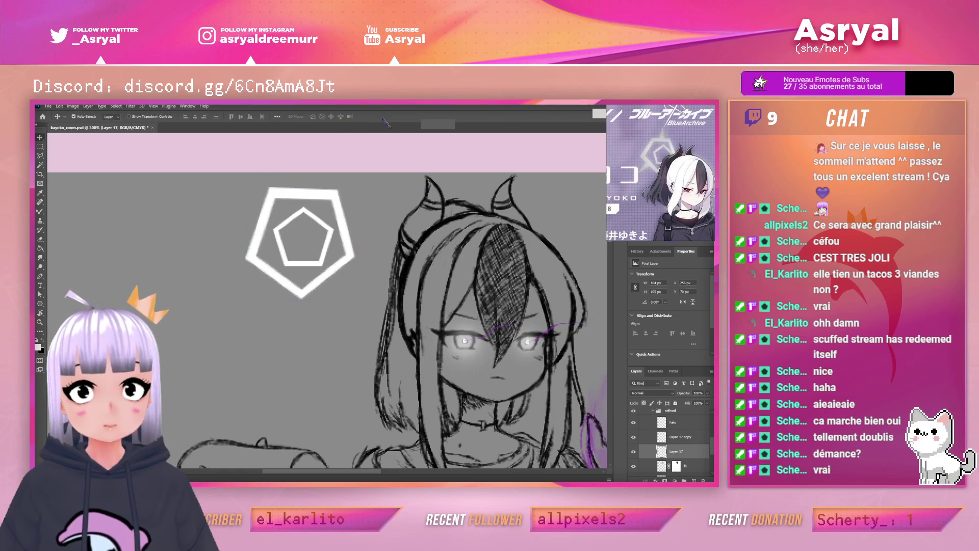
Distort the inner pentagon ring for perspective, narrowing it to about 50 px and shifting it toward the outer ring's right side
left_click(319, 223)
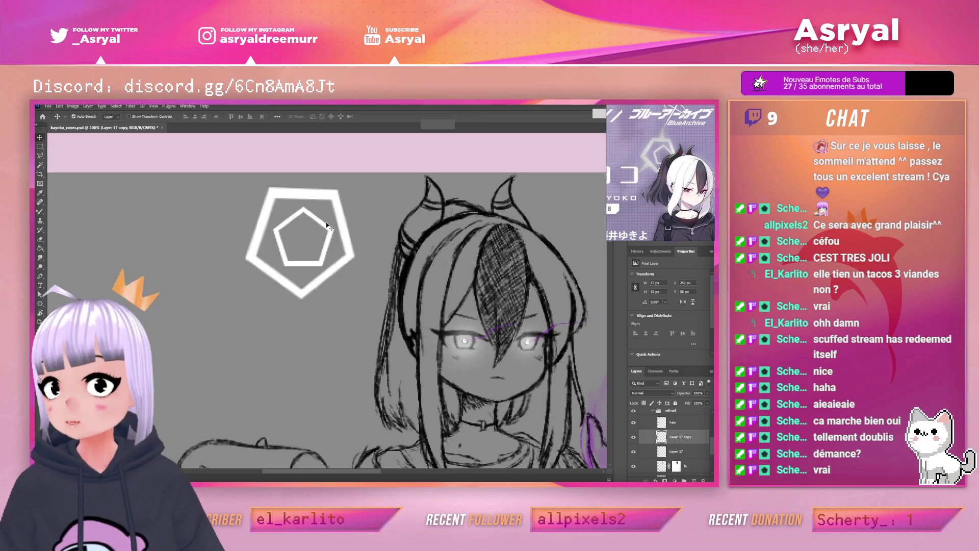
key("ctrl+t")
left_click_drag(273, 206, 283, 203)
left_click_drag(274, 266, 281, 269)
left_click_drag(283, 203, 285, 206)
left_click_drag(334, 239, 338, 239)
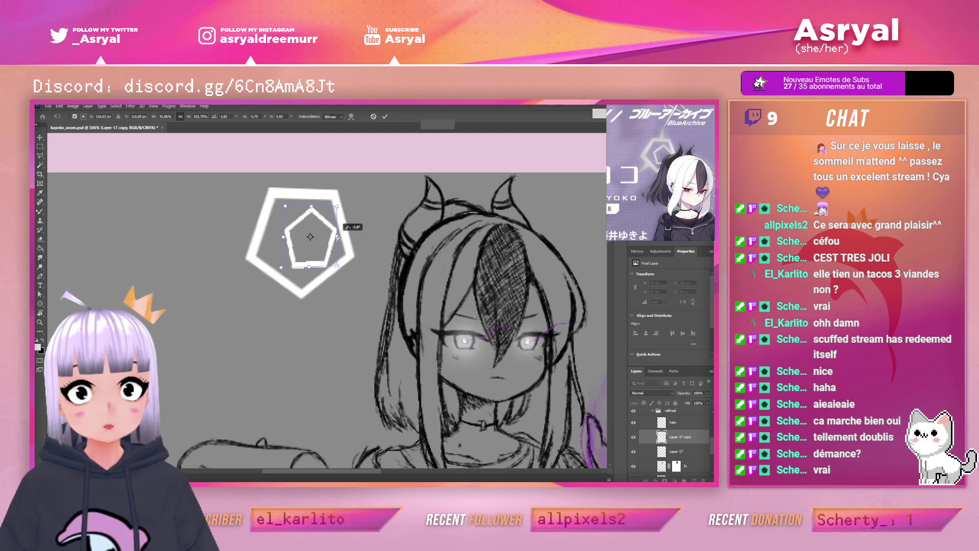
left_click(385, 117)
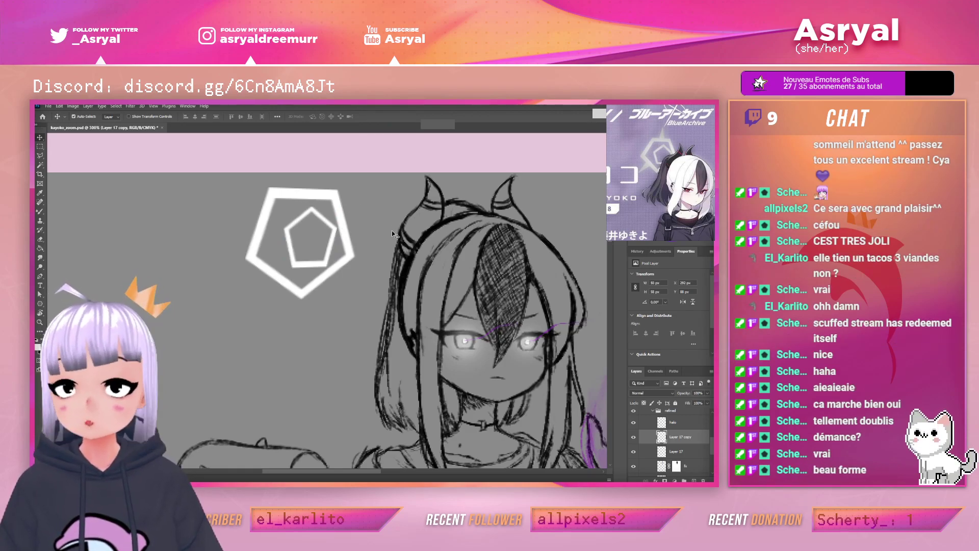
Try erasing along the edges of the pentagon rings and undo the strokes
key("e")
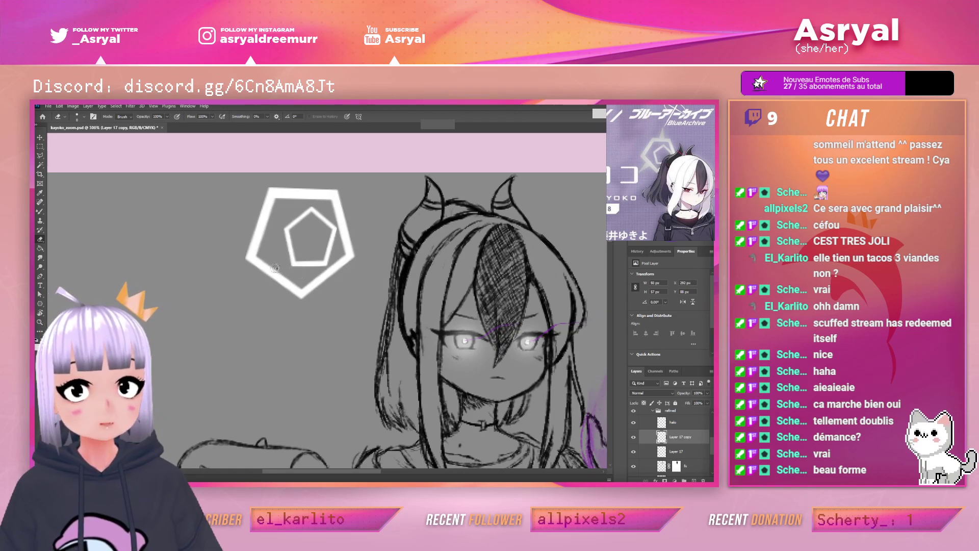
key("ctrl+z")
left_click_drag(292, 271, 405, 256)
key("ctrl+z")
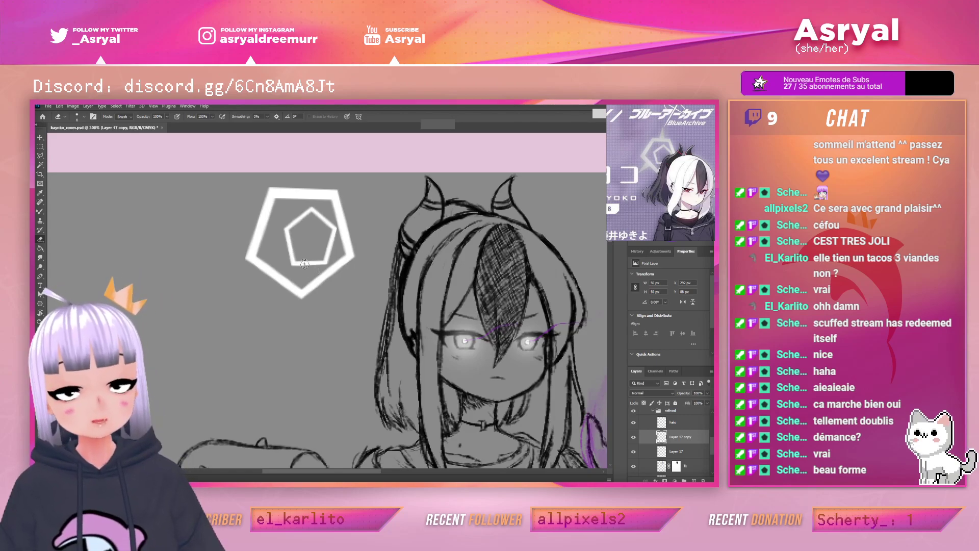
left_click_drag(453, 287, 459, 291)
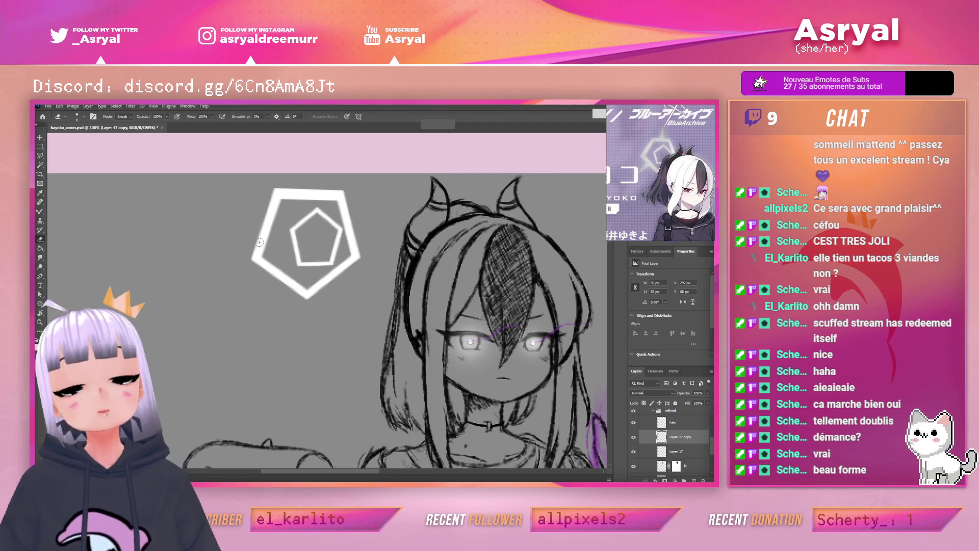
left_click(687, 453)
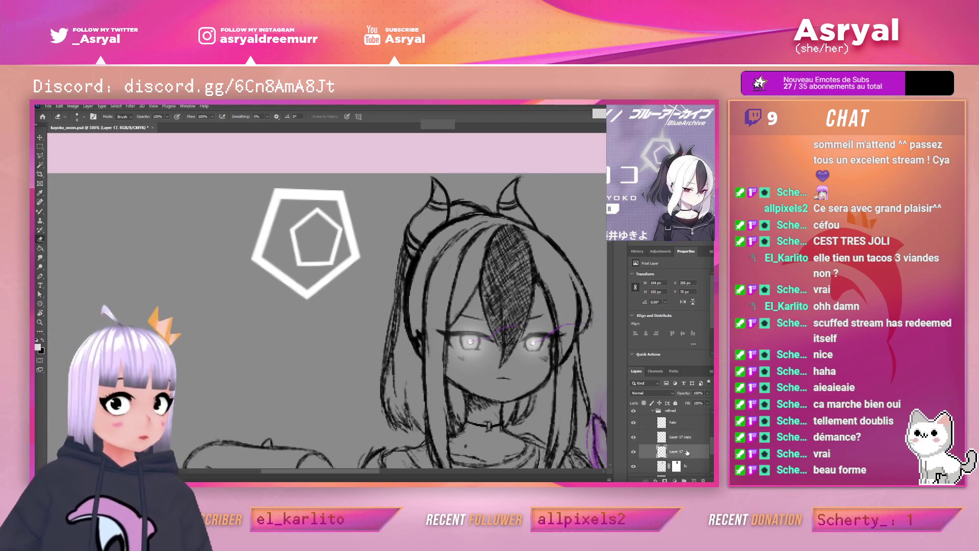
left_click_drag(350, 201, 360, 258)
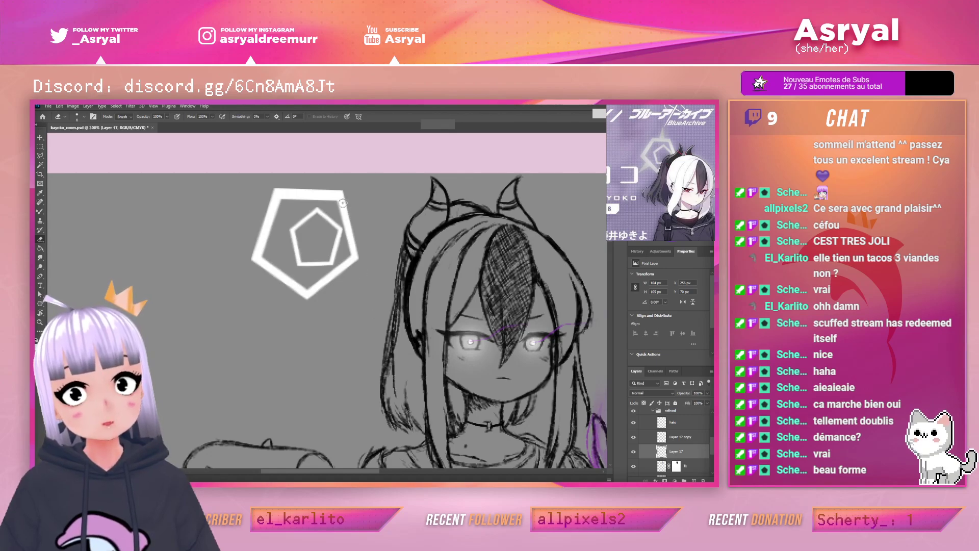
key("ctrl+z")
Trace a straight-edged lasso selection around the outer pentagon ring's five corners
key("l")
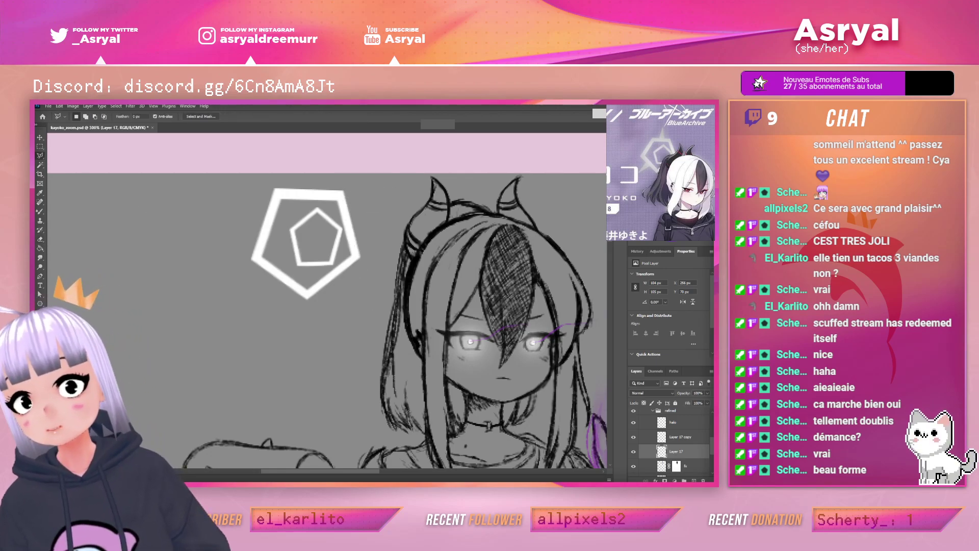
left_click(343, 189)
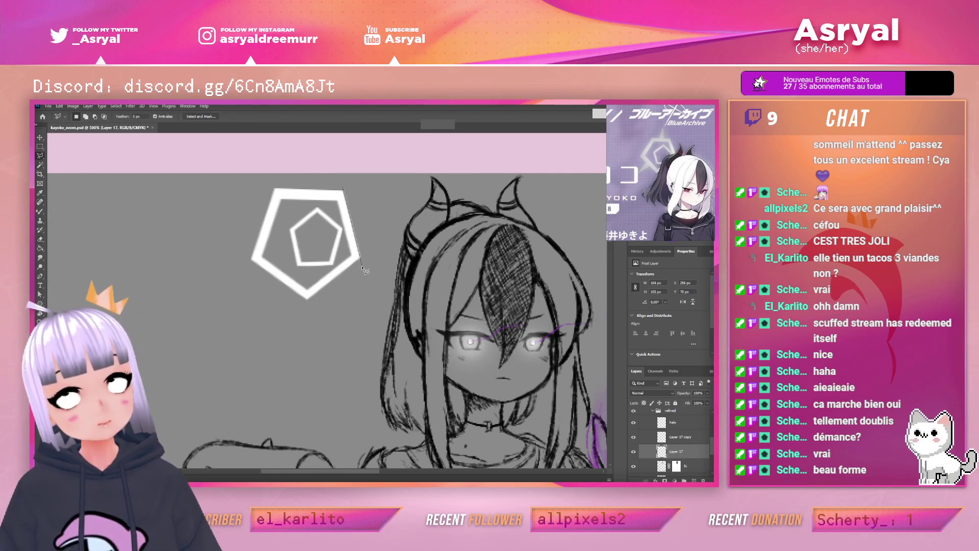
left_click(361, 258)
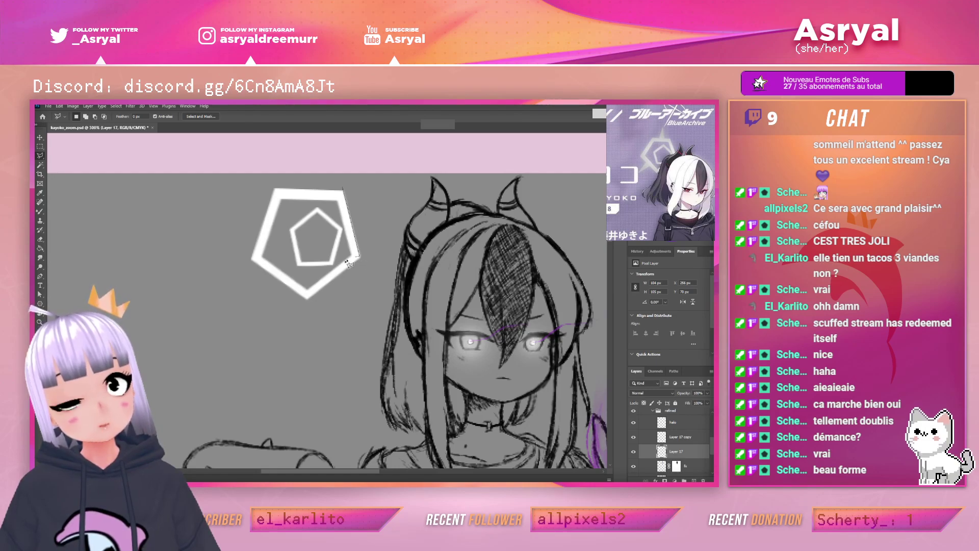
left_click(308, 299)
left_click(252, 259)
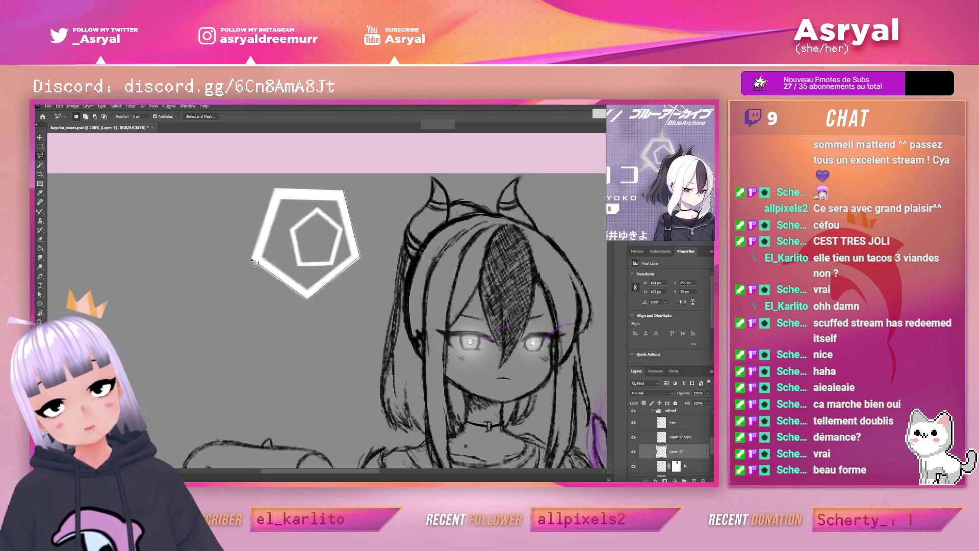
left_click(276, 189)
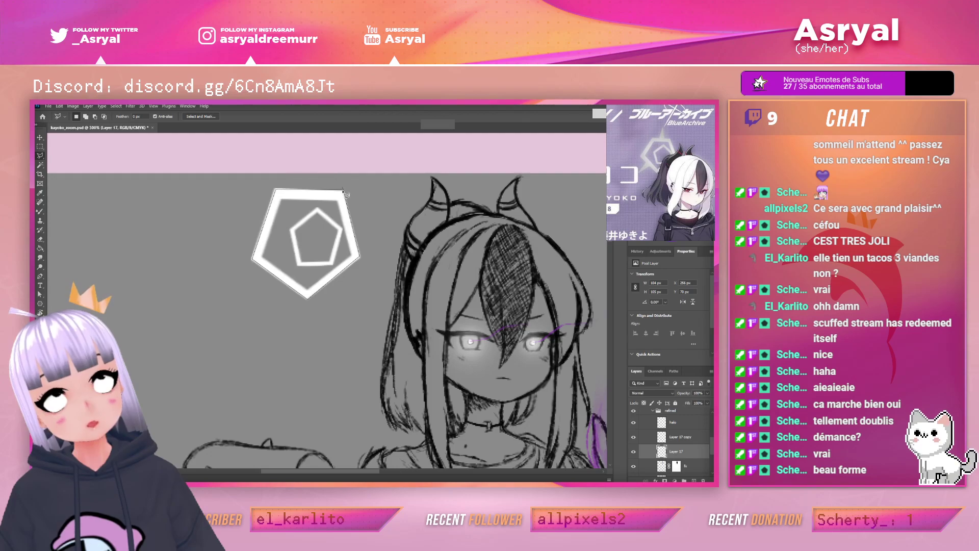
left_click(344, 191)
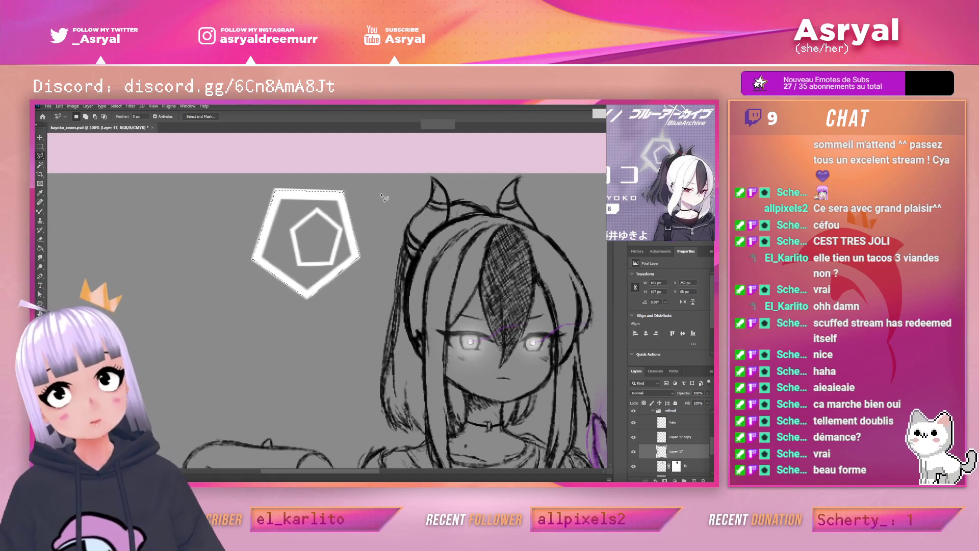
Invert the selection, clear the blurred fringe outside the outer pentagon ring, and deselect
key("ctrl+z")
right_click(349, 209)
left_click(370, 220)
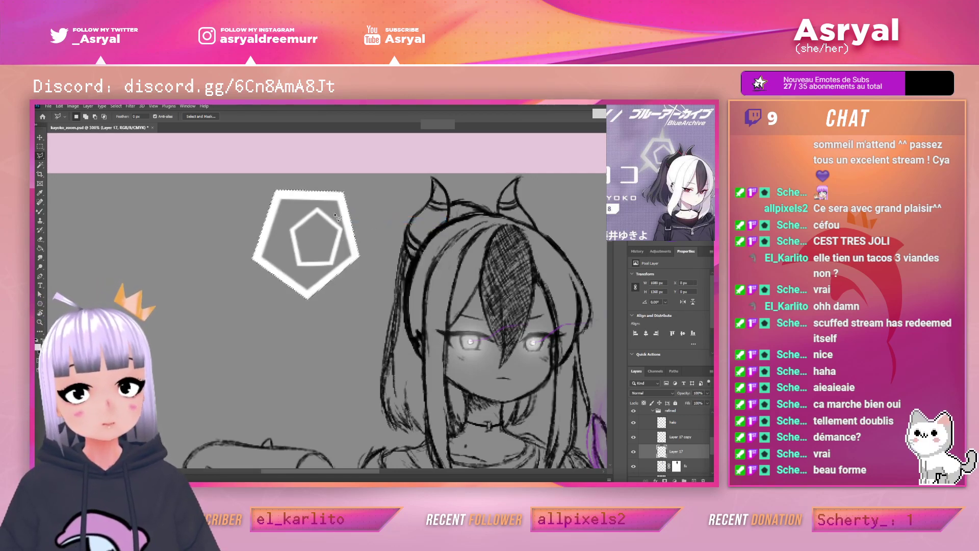
left_click(40, 147)
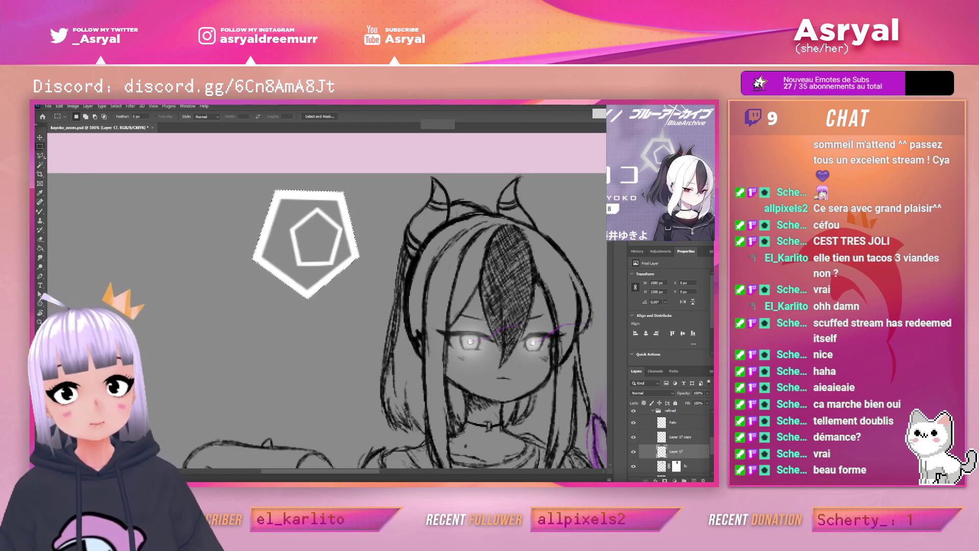
left_click(75, 173)
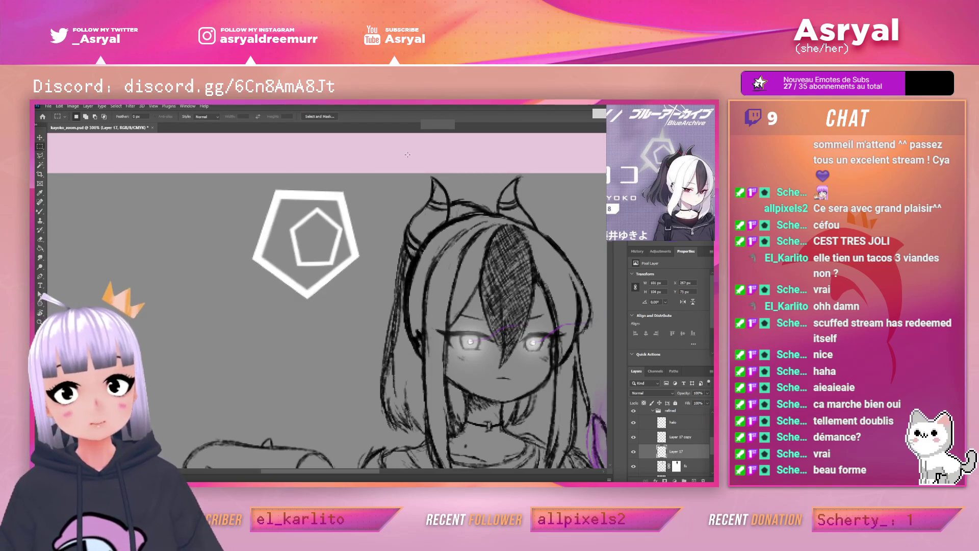
Trace three triangular lasso selections for spikes on the outer pentagon ring: top edge, lower-left edge and lower-right edge
key("l")
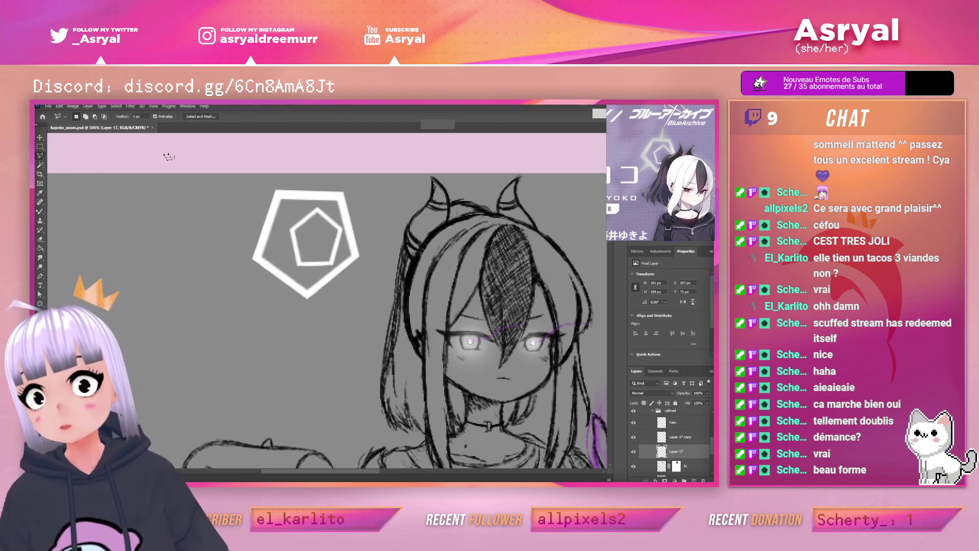
left_click(310, 164)
left_click(306, 196)
left_click(272, 274, "shift")
left_click(265, 300)
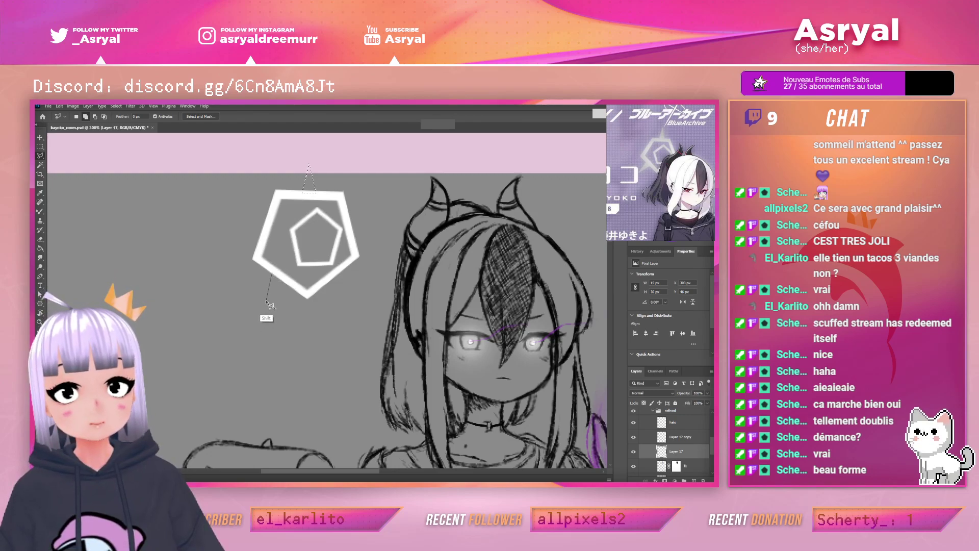
left_click(285, 282)
left_click(272, 274)
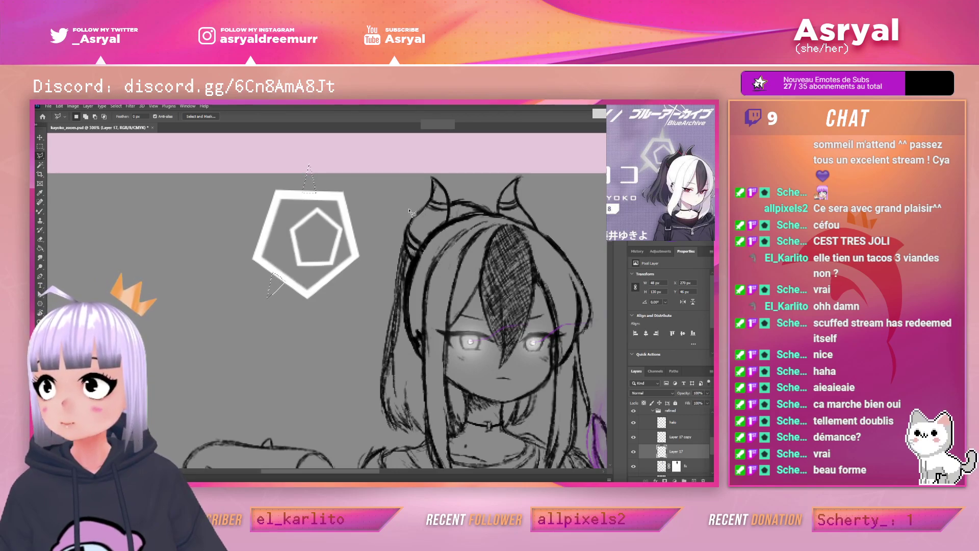
left_click(329, 279, "shift")
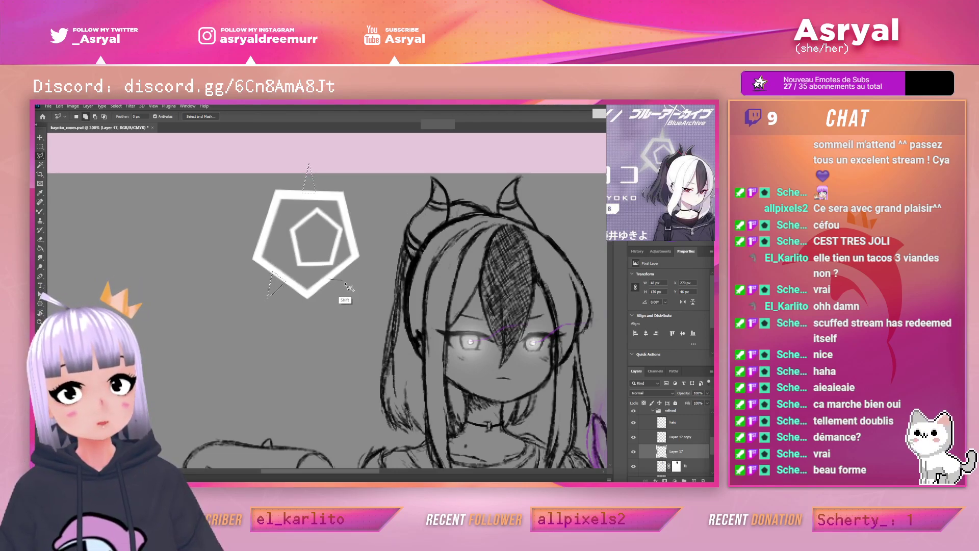
left_click(340, 272, "shift")
left_click(329, 279, "shift")
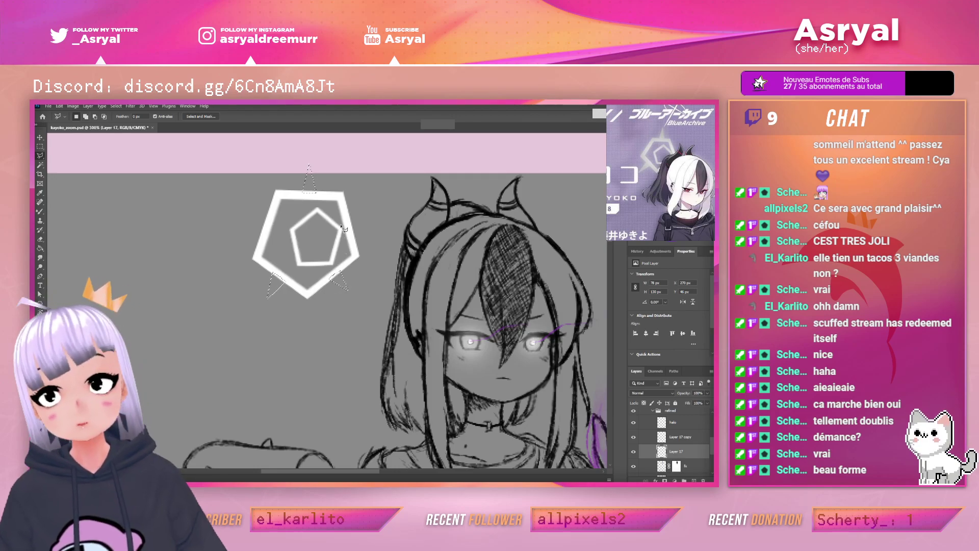
Try filling all three spike selections with white, then undo back to the empty selections
key("b")
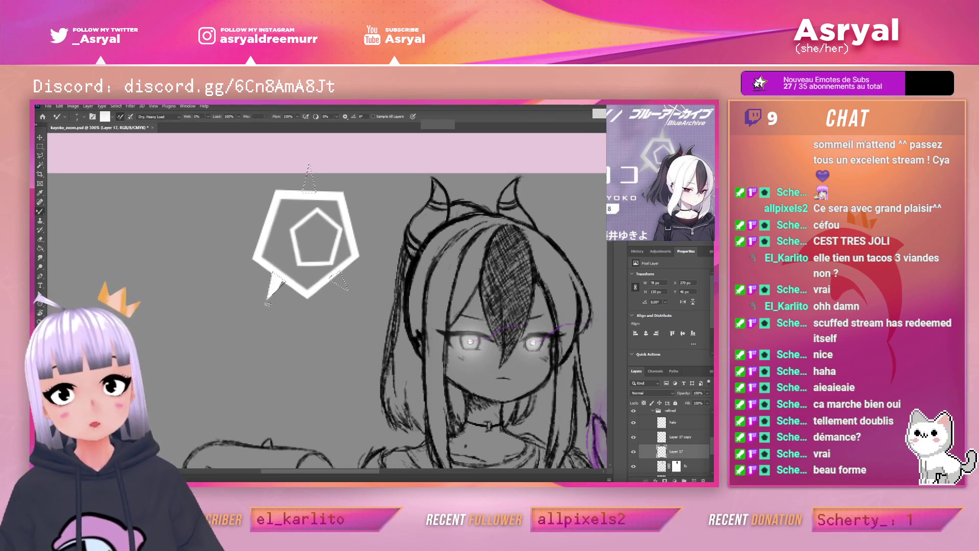
mouse_move(308, 178)
left_mouse_down()
mouse_move(311, 198)
mouse_move(307, 161)
mouse_move(315, 205)
left_mouse_up()
left_click_drag(337, 278, 346, 278)
key("m")
key("ctrl+d")
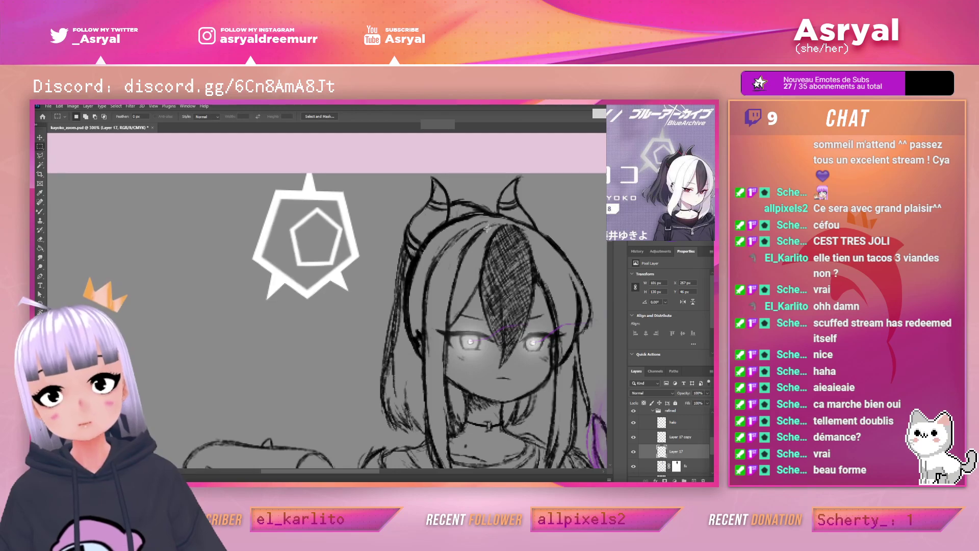
key("ctrl+z")
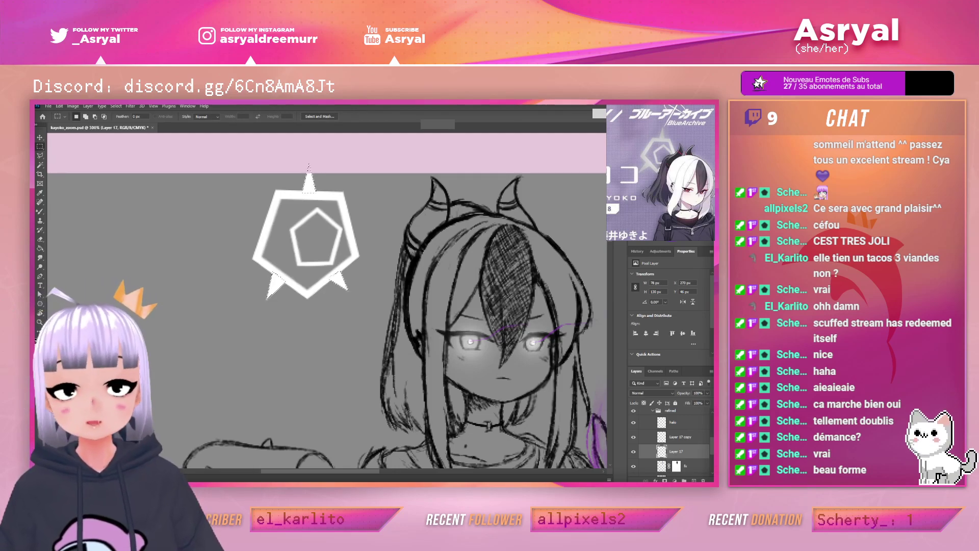
key("ctrl+z")
key("ctrl+z")
key("ctrl+z")
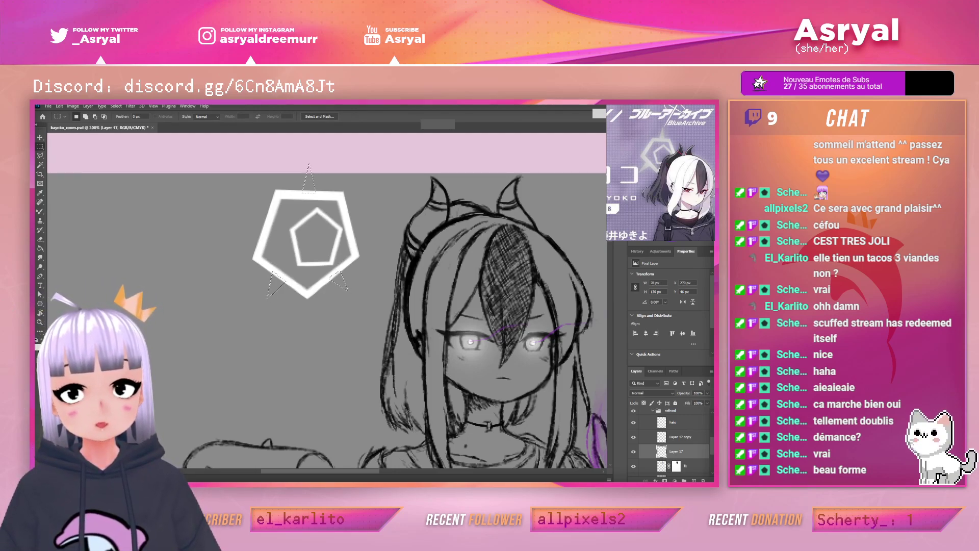
Fill only the top spike selection with white and deselect
key("b")
mouse_move(306, 161)
left_mouse_down()
mouse_move(306, 201)
mouse_move(316, 201)
left_mouse_up()
left_click(40, 147)
key("ctrl+d")
Merge Layer 17 copy down into Layer 17 and move the combined halo slightly lower on the canvas
key("v")
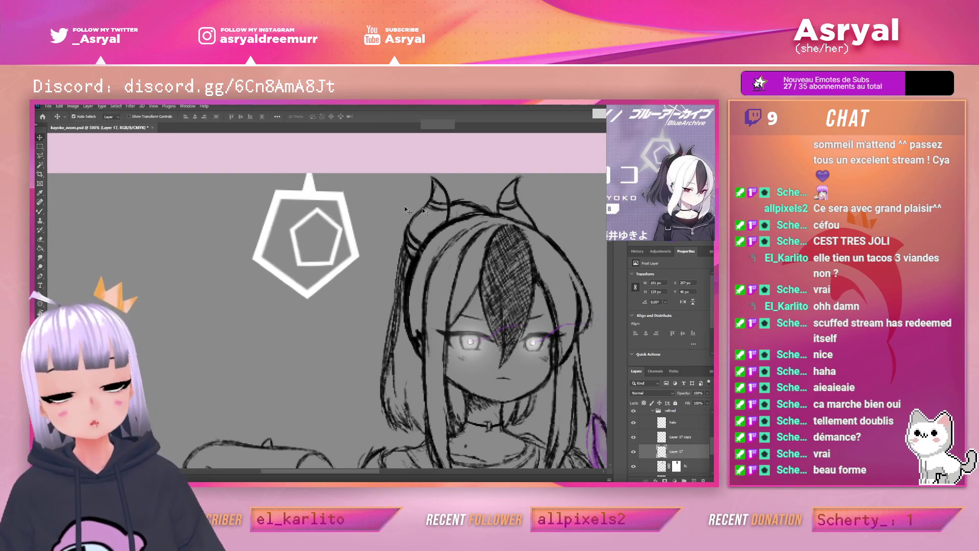
left_click(683, 437)
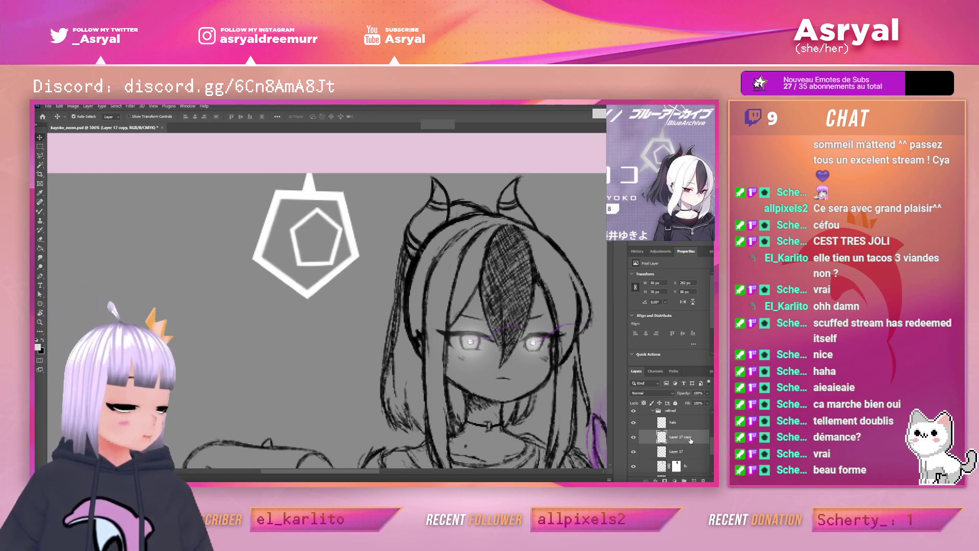
right_click(692, 441)
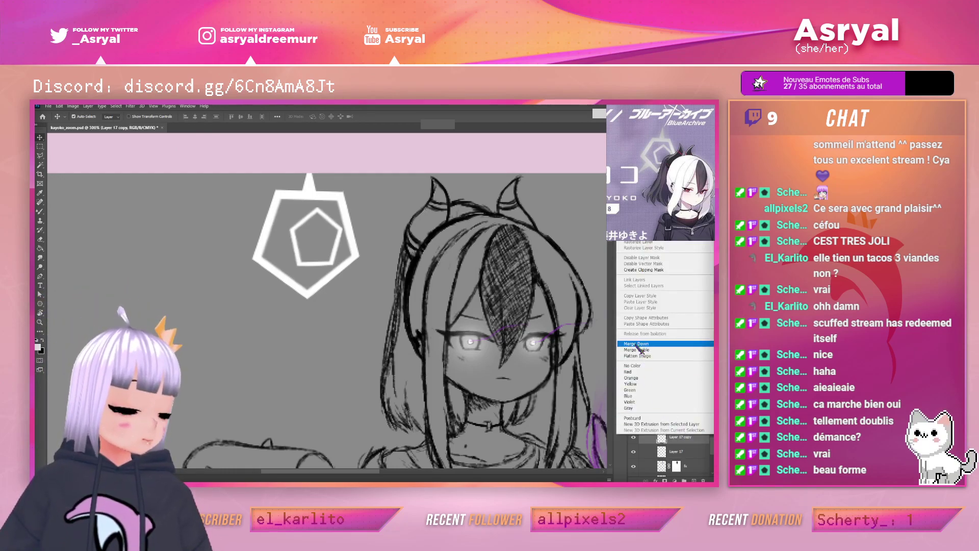
left_click(640, 348)
left_click_drag(343, 207, 347, 232)
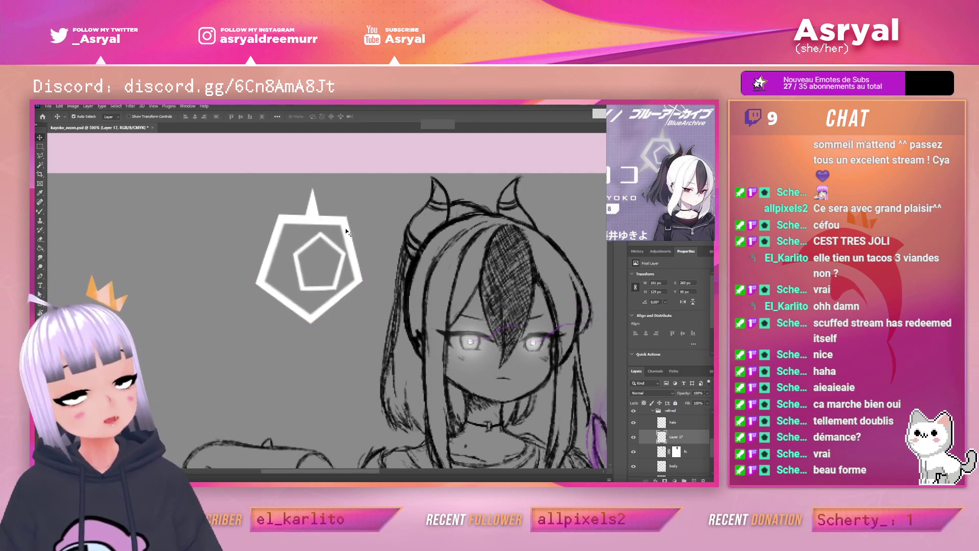
Trace a longer triangular lasso selection on the outer ring's lower-left edge, fill it with white, and deselect
left_click(40, 155)
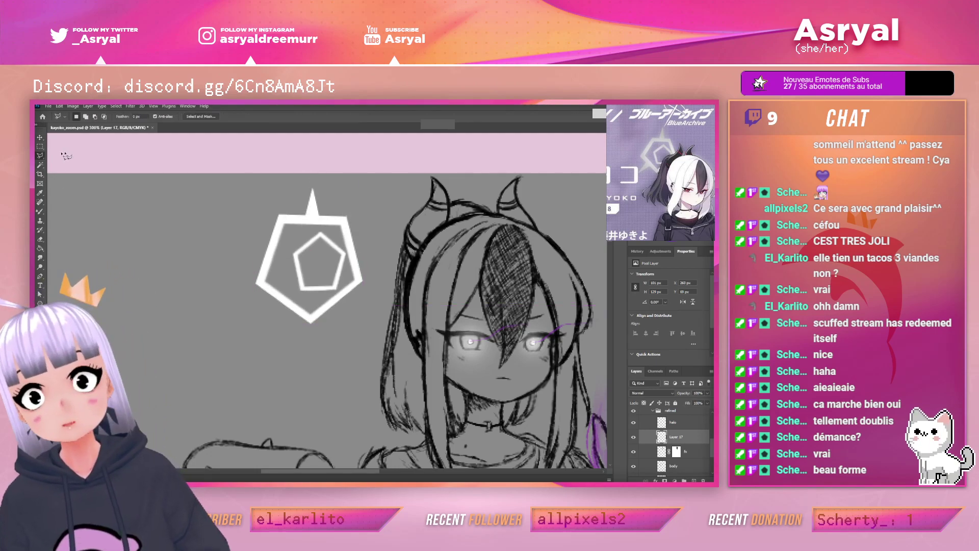
left_click(275, 297)
left_click(262, 328)
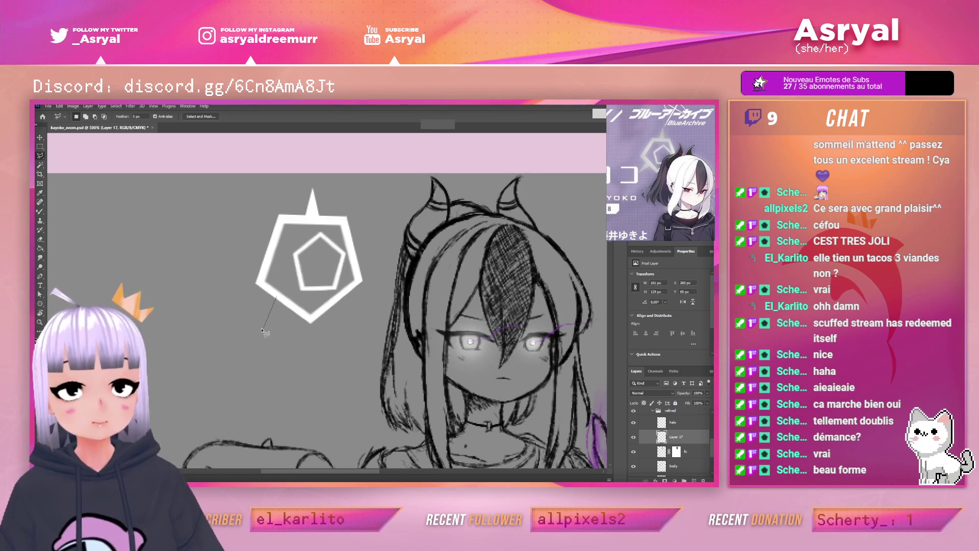
double_click(290, 308)
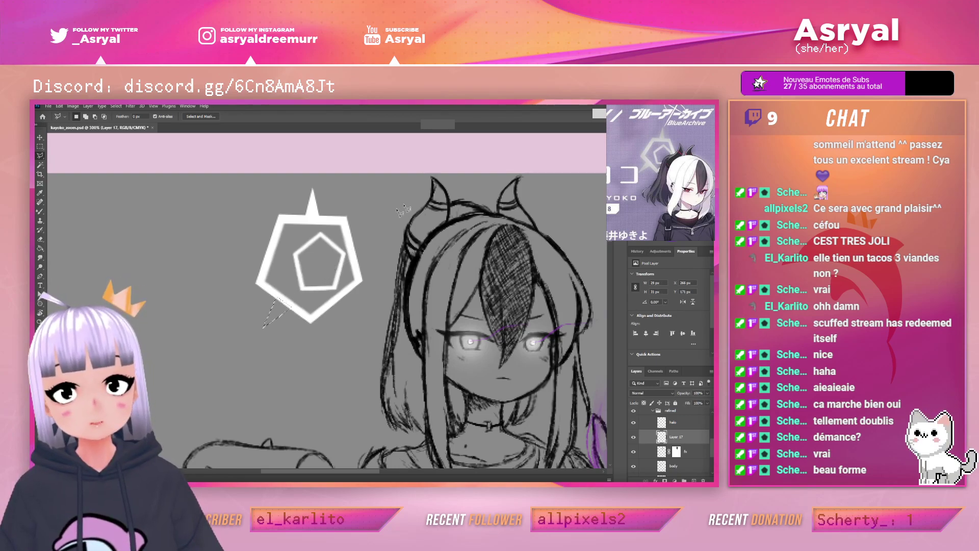
key("b")
left_click_drag(257, 339, 289, 296)
key("ctrl+d")
key("m")
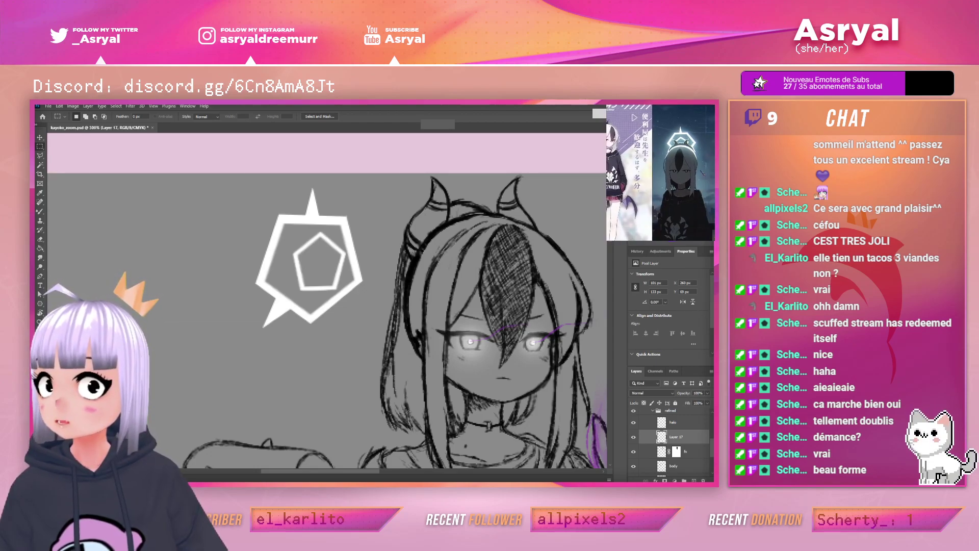
Trace a triangular lasso selection for a spike on the outer ring's lower-right edge, stepping the history back to drop the stray selection
scroll(674, 174, "up", 7)
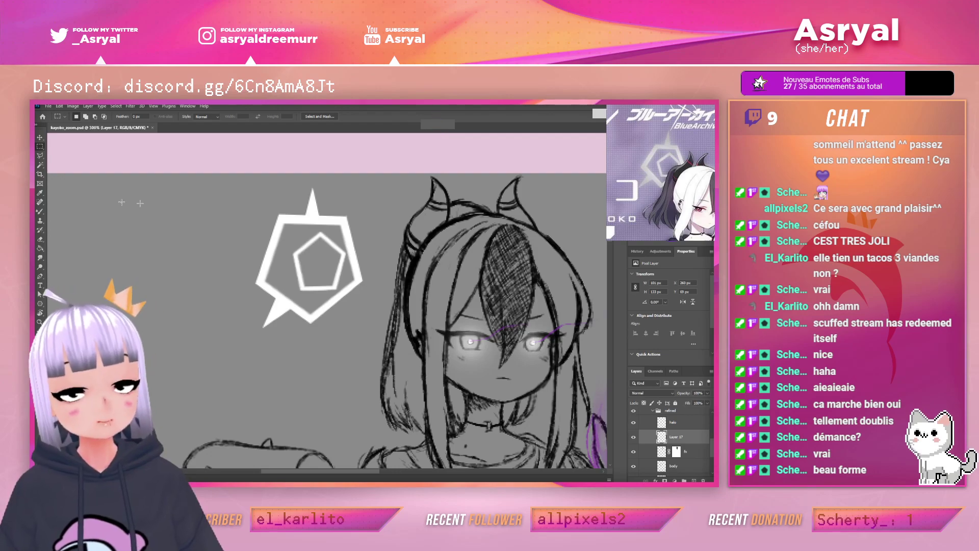
key("l")
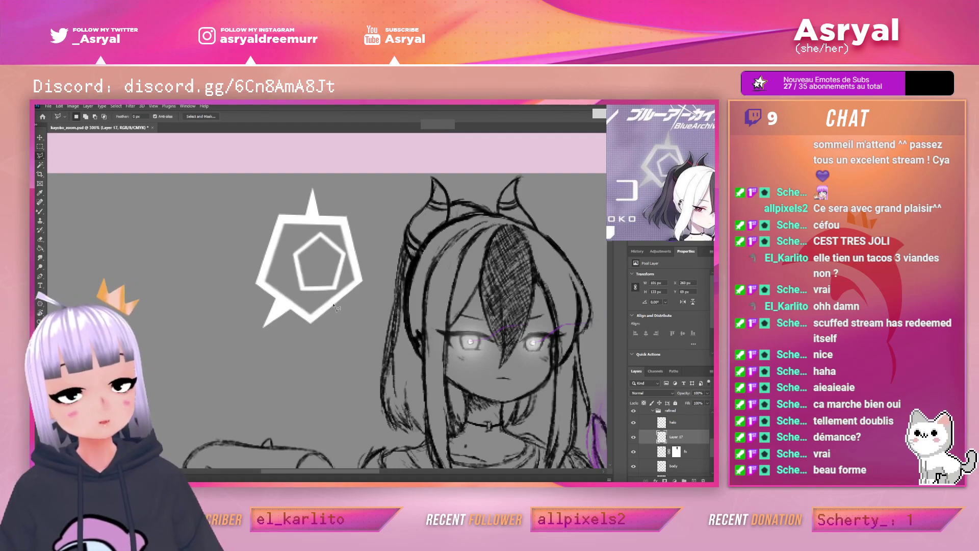
left_click(333, 300)
left_click(357, 313)
left_click(346, 293)
left_click(333, 300)
key("BackSpace")
double_click(348, 294)
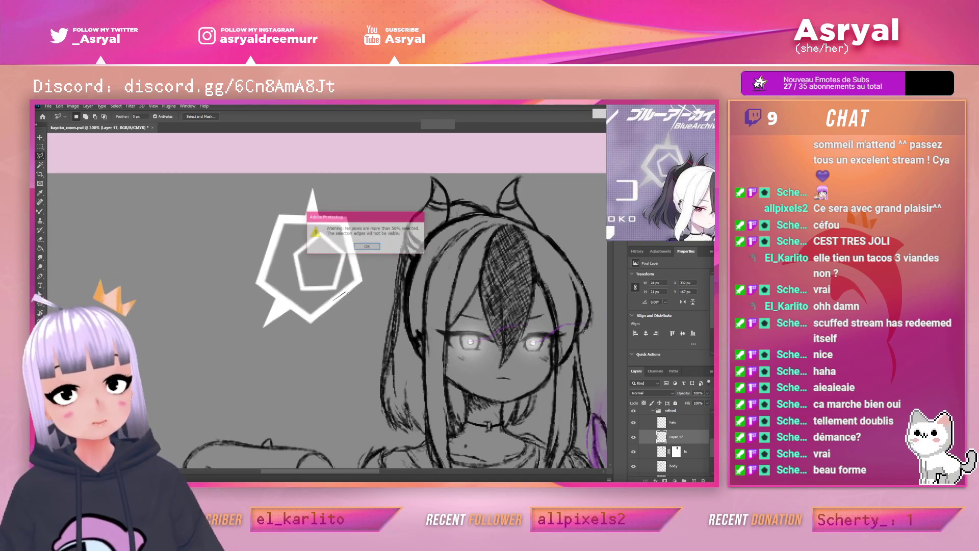
left_click(367, 246)
left_click(637, 251)
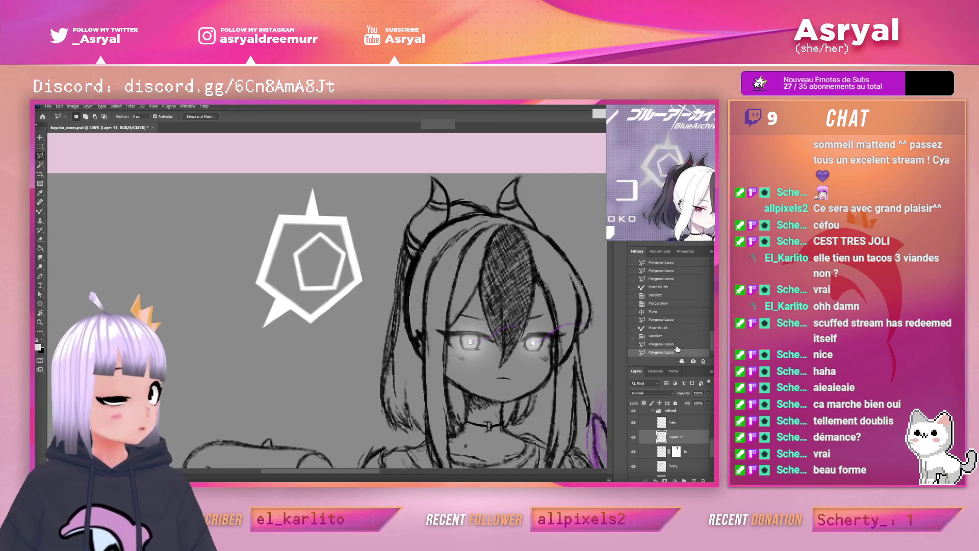
left_click(661, 343)
Try filling the lower-right spike selection with white, and undo both the fill and the selection
key("b")
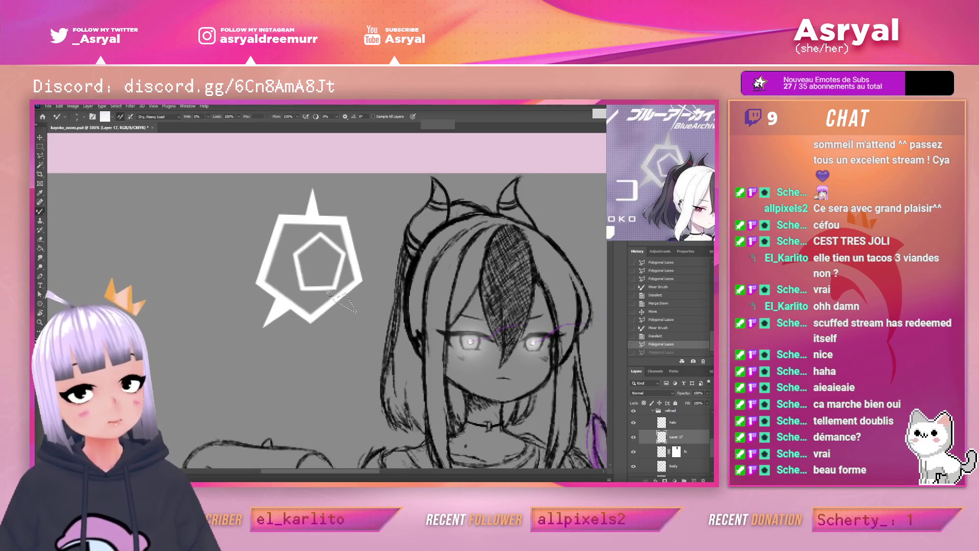
left_click_drag(341, 298, 354, 310)
key("m")
key("ctrl+d")
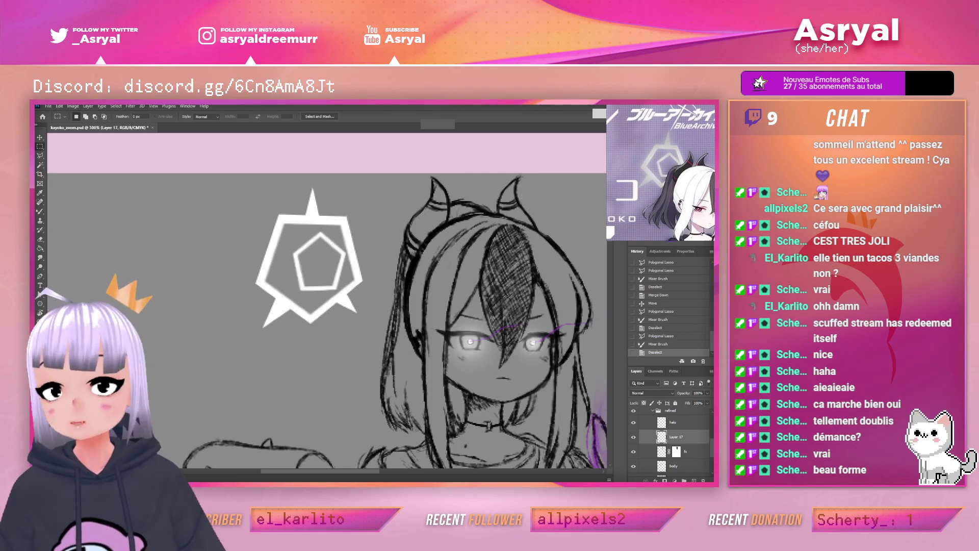
key("ctrl+z")
key("ctrl+z")
key("ctrl+z")
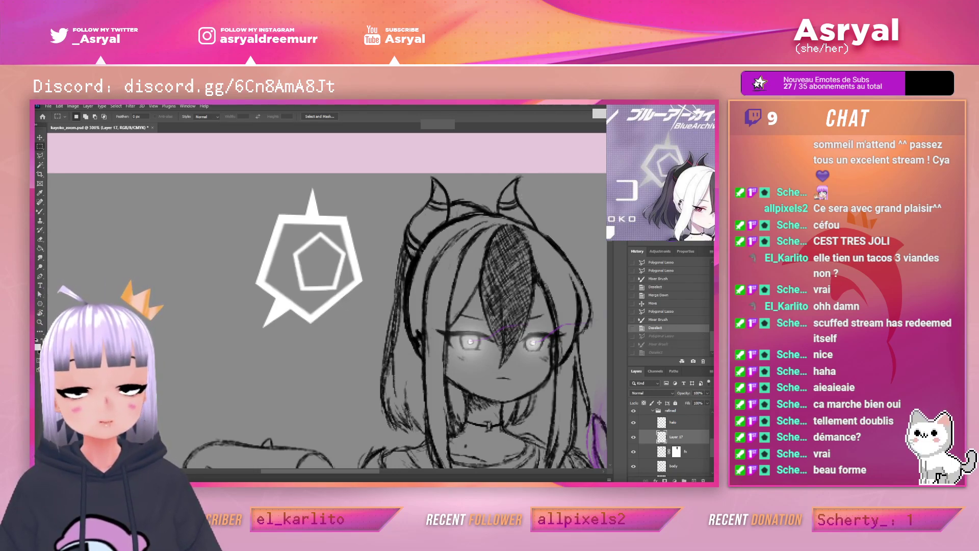
Place Layer 17 above the halo layer and merge it down into that layer
key("z")
mouse_move(510, 251)
left_mouse_down()
mouse_move(431, 246)
mouse_move(470, 223)
left_mouse_up()
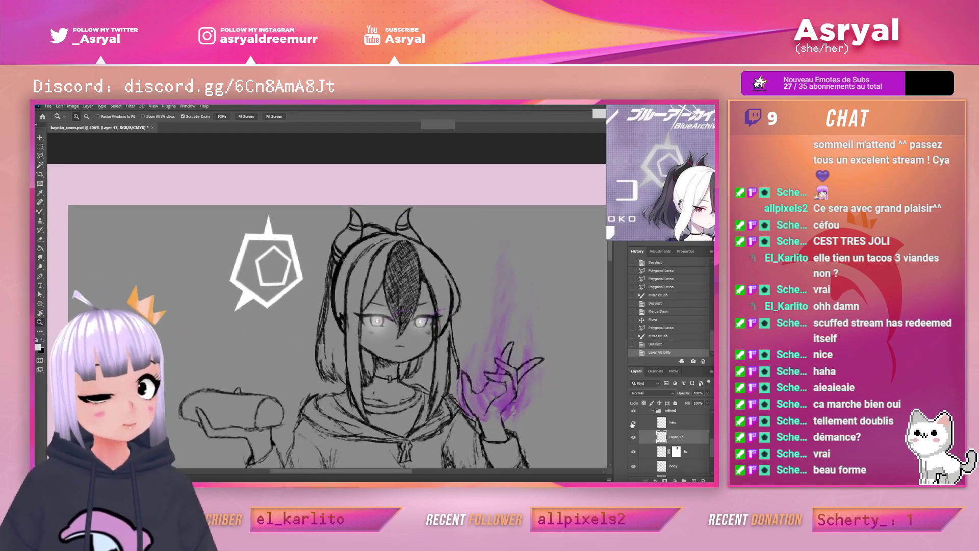
right_click(686, 430)
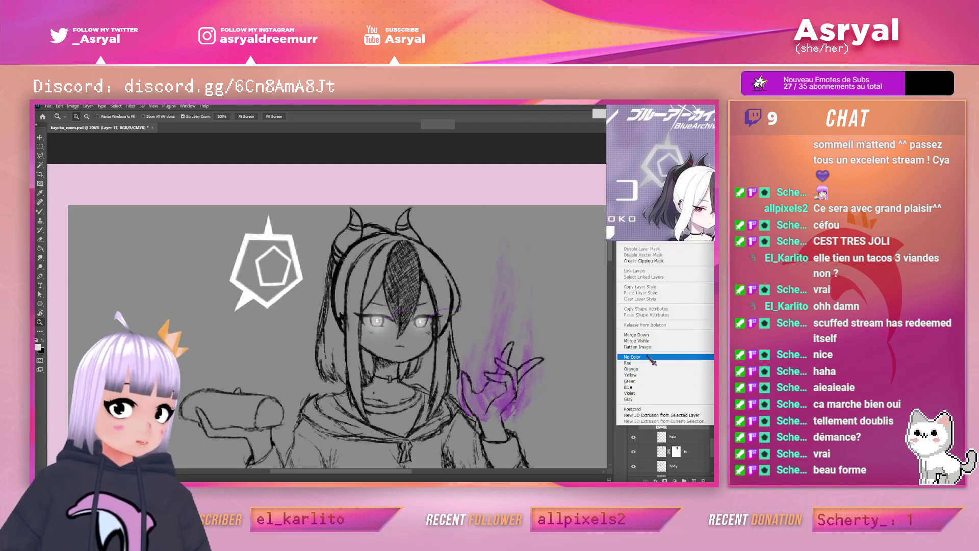
left_click(638, 335)
Enlarge the halo to about 115% and move it beside the character's head, overlapping the hair and left horn
key("ctrl+t")
left_click_drag(227, 211, 219, 197)
left_click_drag(277, 233, 316, 232)
left_click(385, 116)
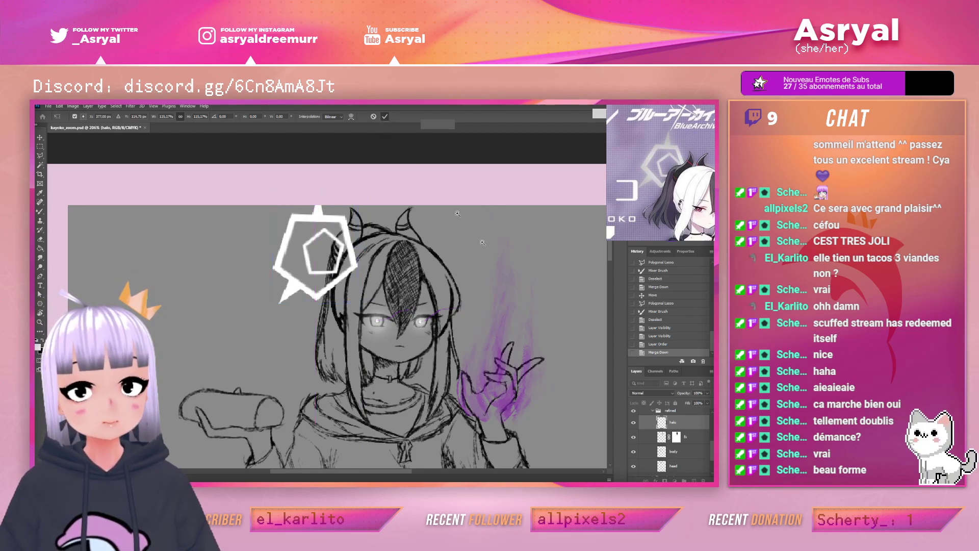
Add a layer mask to the halo layer
key("z")
left_click(665, 479)
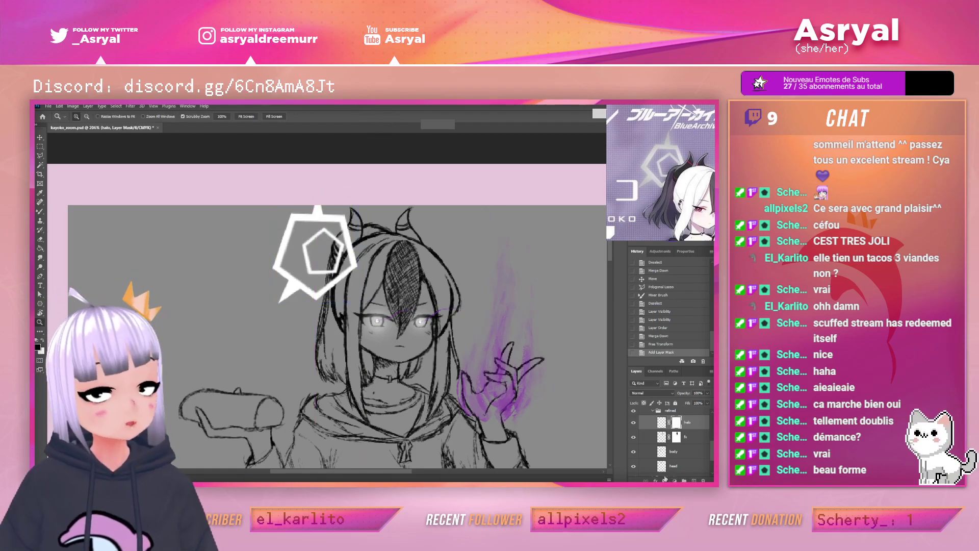
mouse_move(348, 236)
left_mouse_down()
mouse_move(350, 232)
mouse_move(374, 212)
mouse_move(355, 228)
mouse_move(370, 215)
mouse_move(353, 253)
mouse_move(360, 233)
left_mouse_up()
key("b")
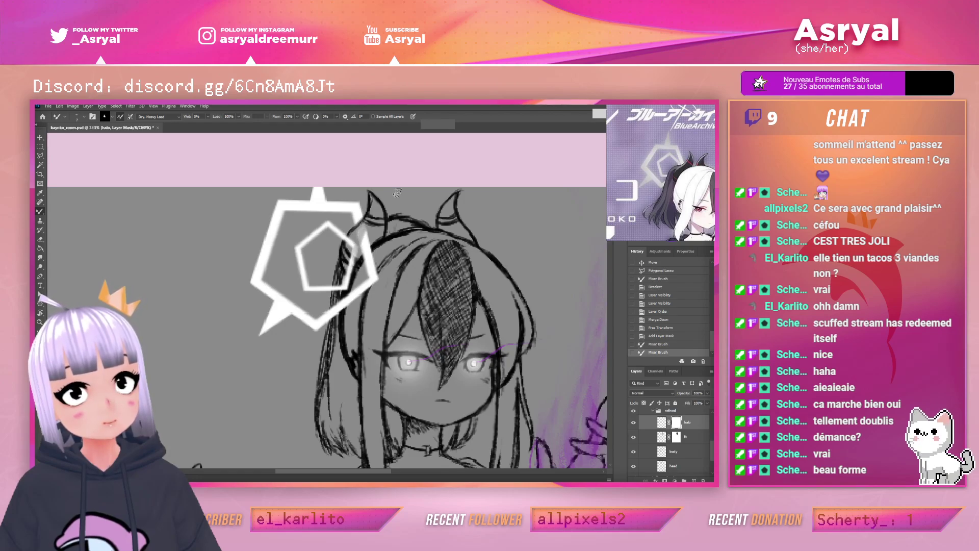
Choose the Lineart brush, reduce its size to 10 px, and mask out the halo parts that overlap the character's head
right_click(373, 223)
left_click(423, 362)
left_click(388, 209)
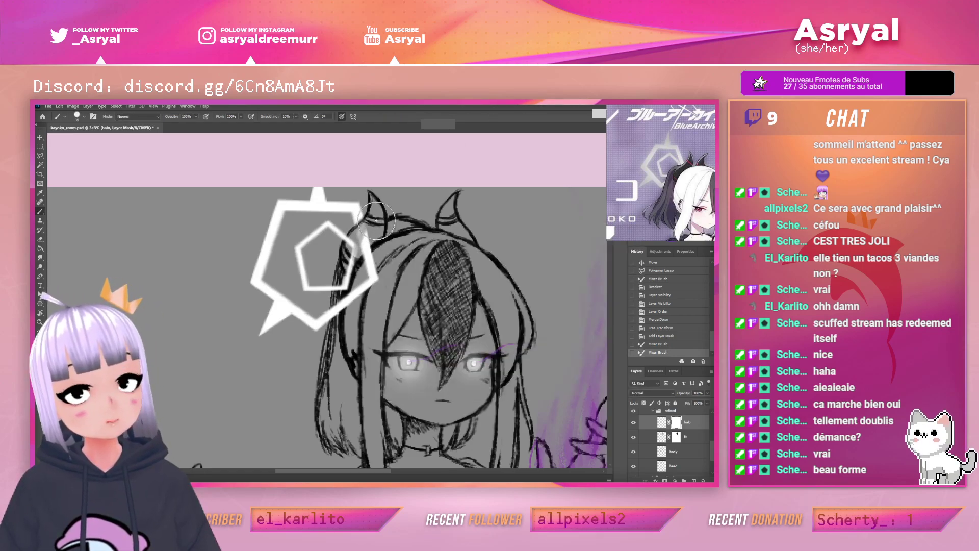
key("bracketleft")
key("bracketleft")
key("bracketleft")
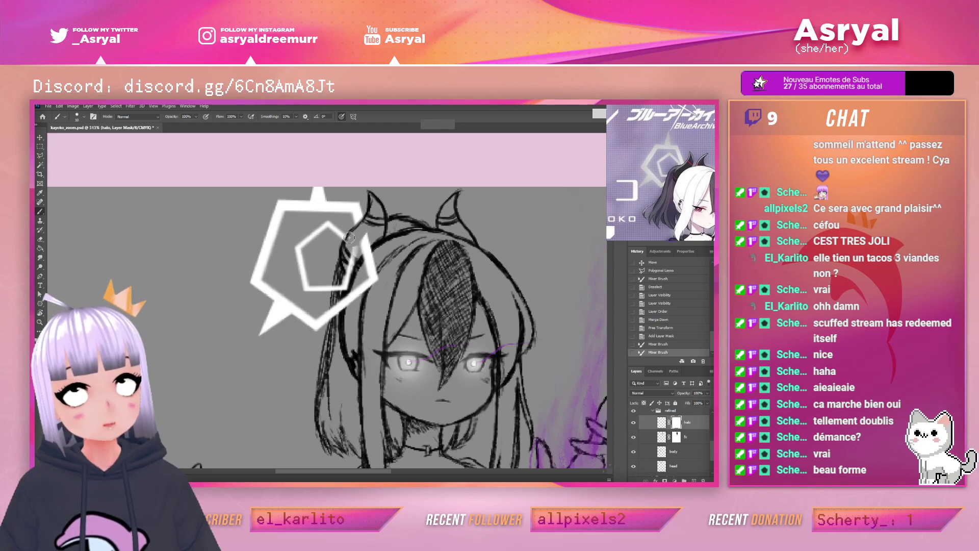
mouse_move(347, 244)
left_mouse_down()
mouse_move(336, 293)
mouse_move(375, 230)
mouse_move(371, 300)
mouse_move(390, 261)
mouse_move(367, 272)
mouse_move(346, 342)
left_mouse_up()
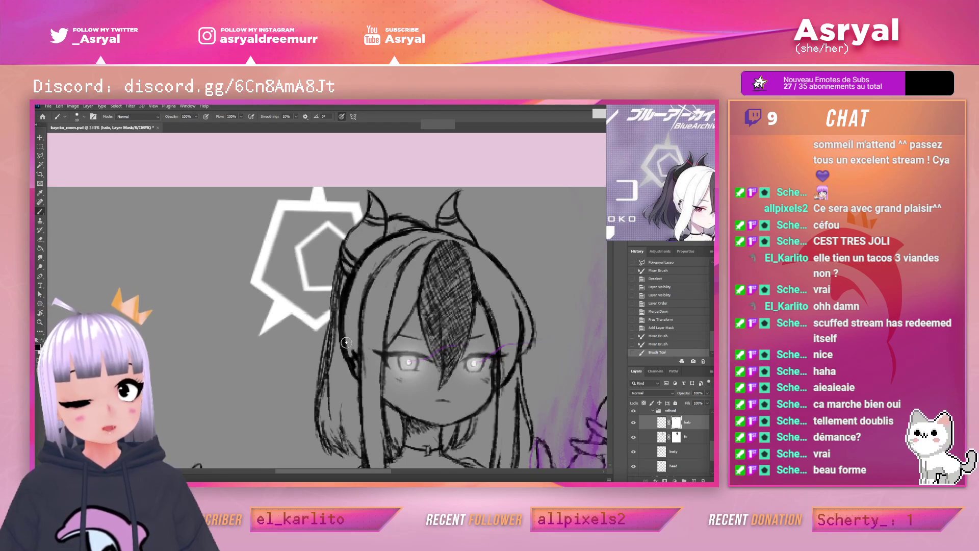
mouse_move(348, 228)
left_mouse_down()
mouse_move(363, 213)
mouse_move(355, 229)
mouse_move(377, 232)
left_mouse_up()
right_click(405, 235)
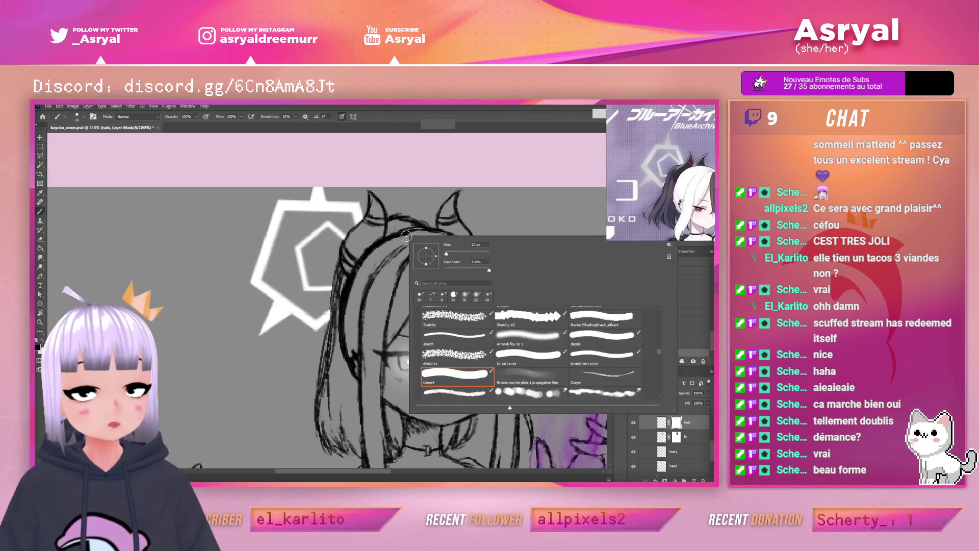
left_click(432, 302)
left_click(459, 117)
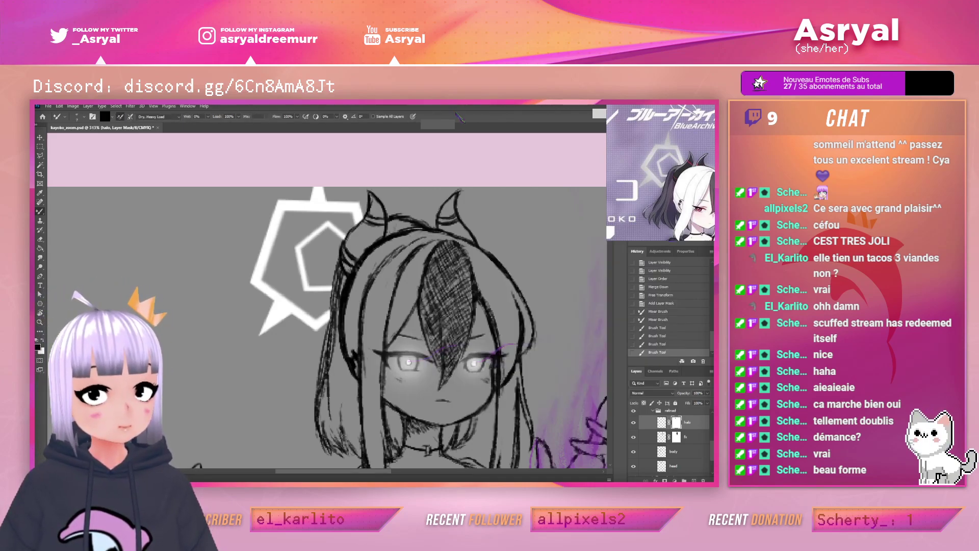
left_click_drag(497, 282, 463, 285)
left_click_drag(553, 282, 512, 271)
left_click_drag(416, 242, 444, 239)
key("b")
left_click(84, 117)
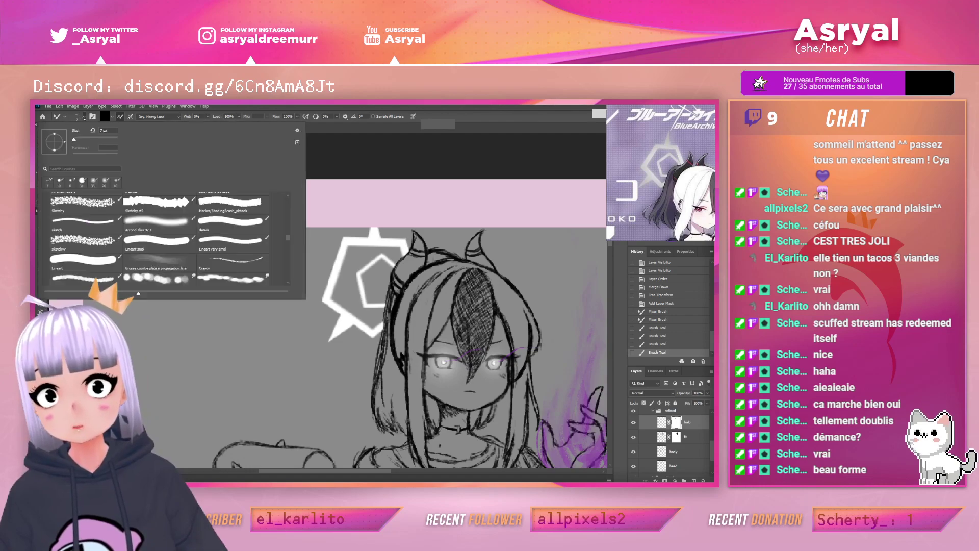
key("shift+b")
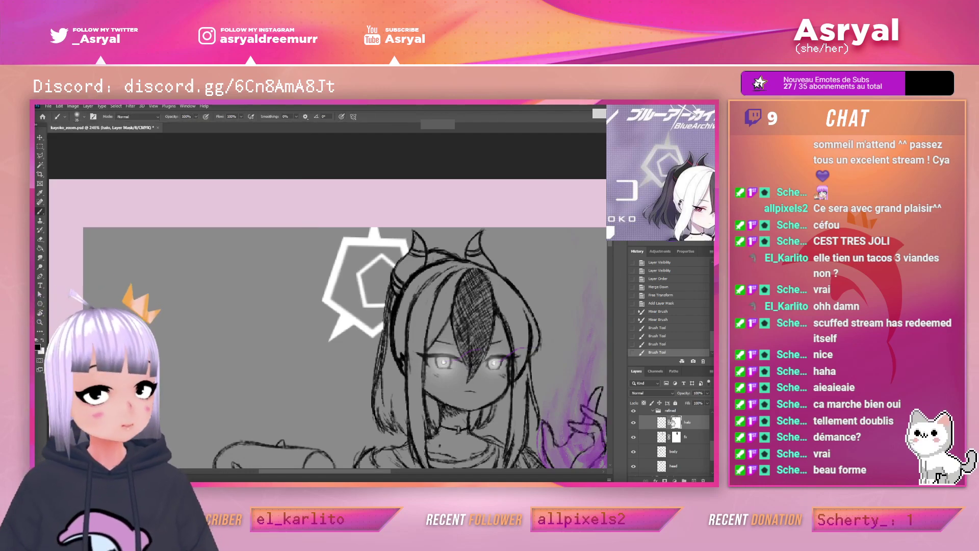
Try painting a soft white glow along the halo's edges on a new layer above it, and delete that layer
left_click(662, 422)
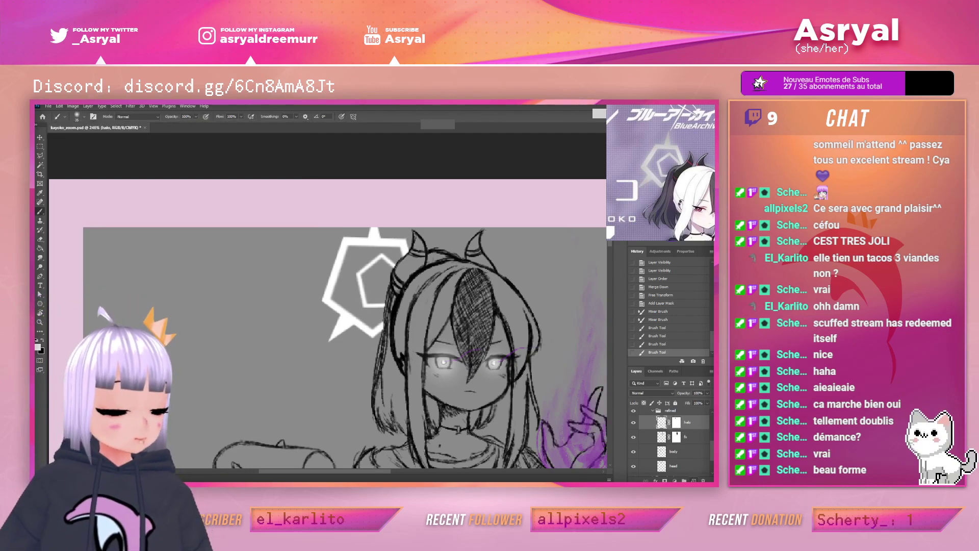
left_click(694, 480)
left_click_drag(327, 301, 347, 246)
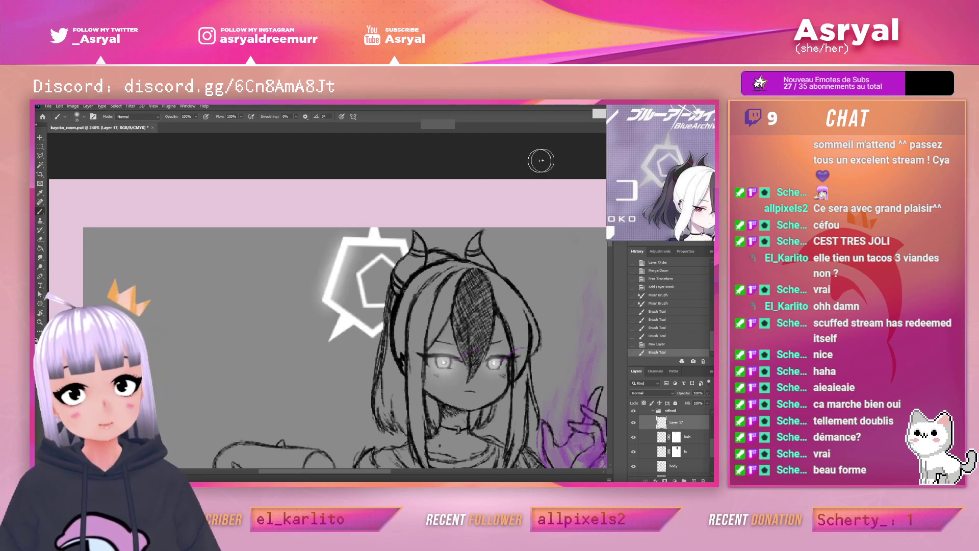
key("ctrl+z")
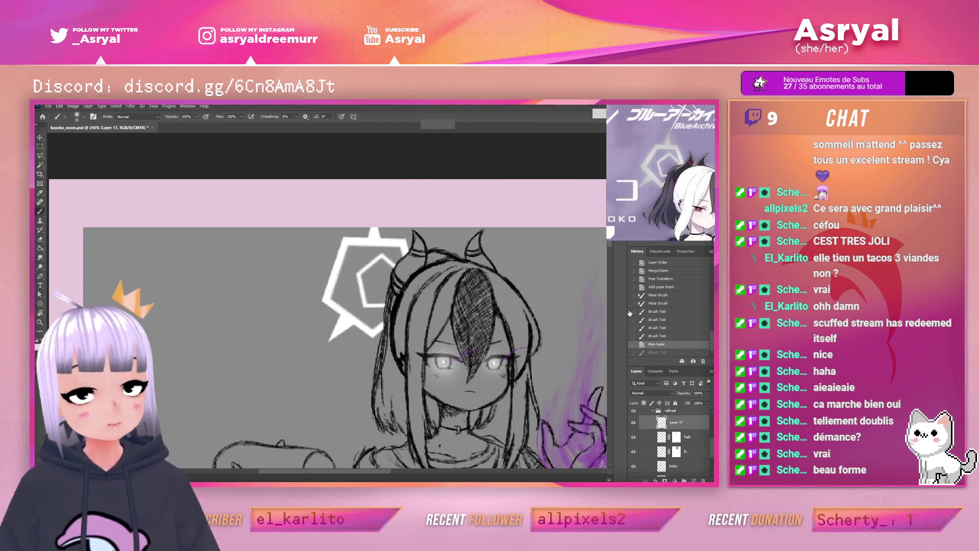
mouse_move(326, 300)
left_mouse_down()
mouse_move(347, 242)
mouse_move(364, 234)
mouse_move(420, 235)
mouse_move(403, 244)
mouse_move(406, 291)
left_mouse_up()
left_click(374, 336, "shift")
left_click(330, 306, "shift")
left_click(330, 340, "shift")
left_click(344, 339, "shift")
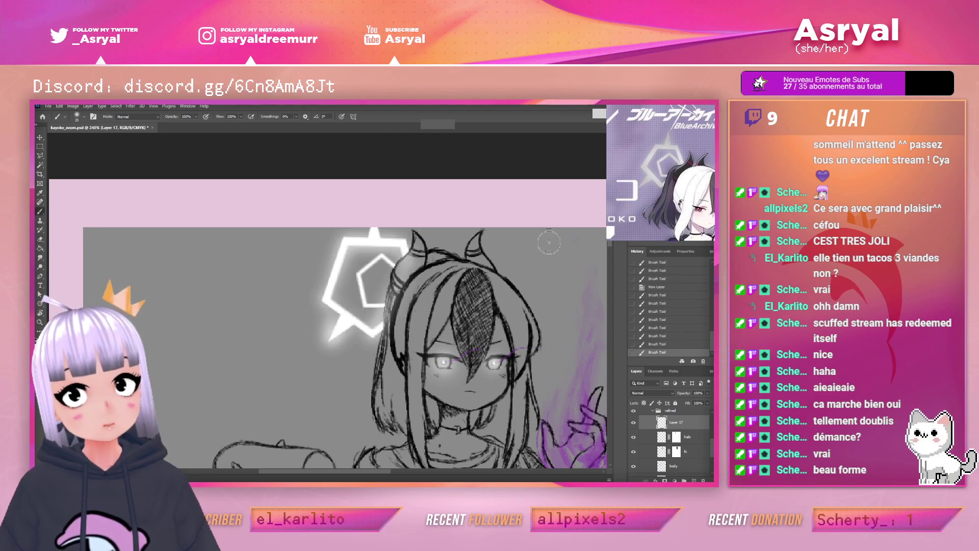
left_click(703, 480)
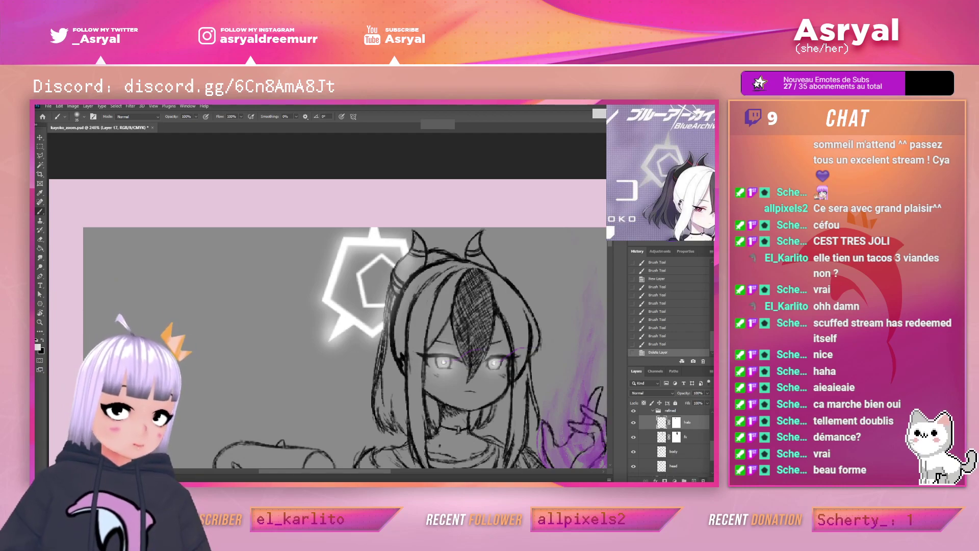
left_click(84, 117)
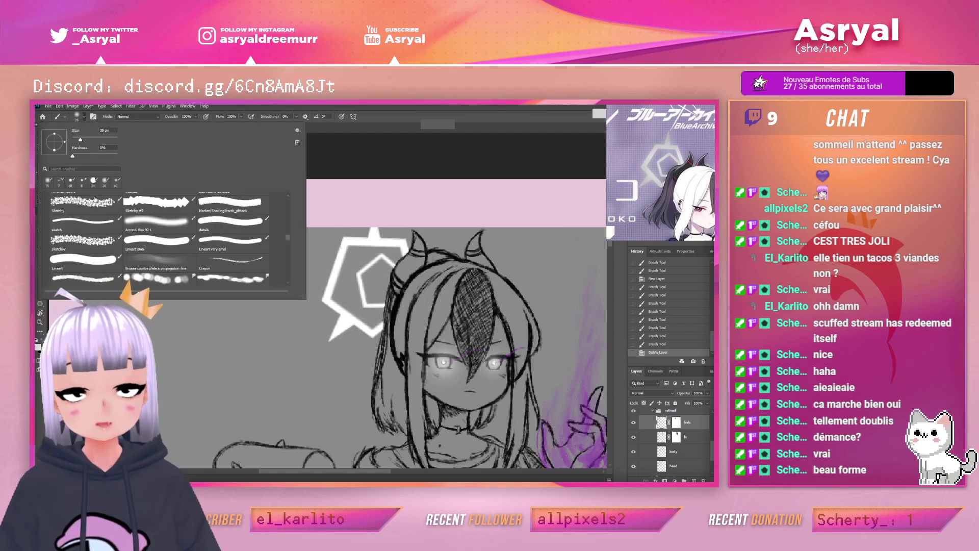
scroll(169, 241, "down", 3)
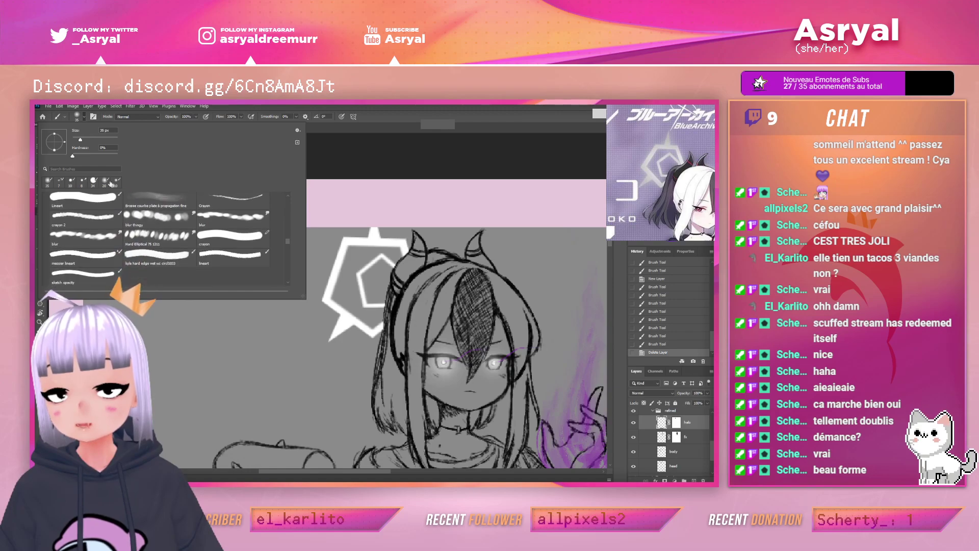
left_click(58, 186)
left_click(437, 113)
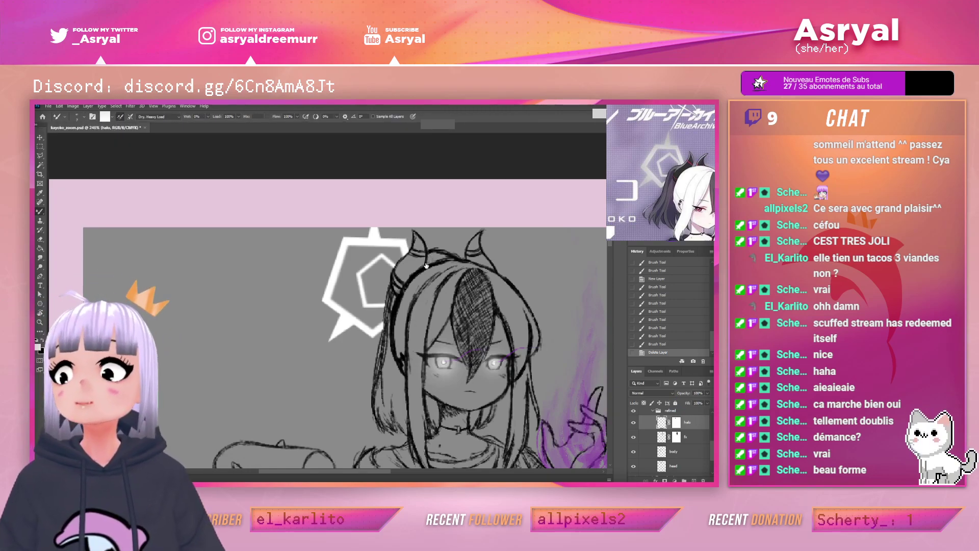
Add an Outer Glow effect to the halo layer, without a pattern overlay, and set the glow colour to white
double_click(700, 422)
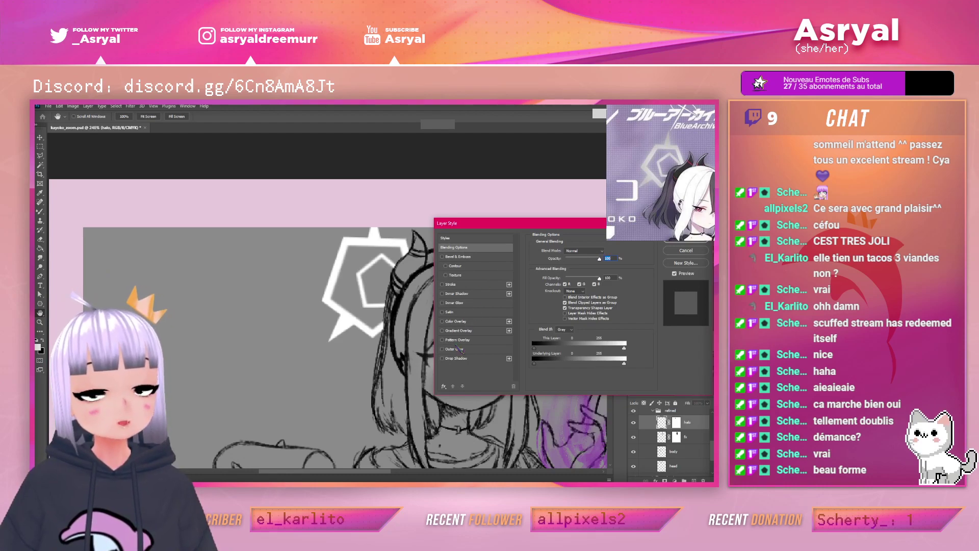
left_click(442, 349)
left_click(458, 339)
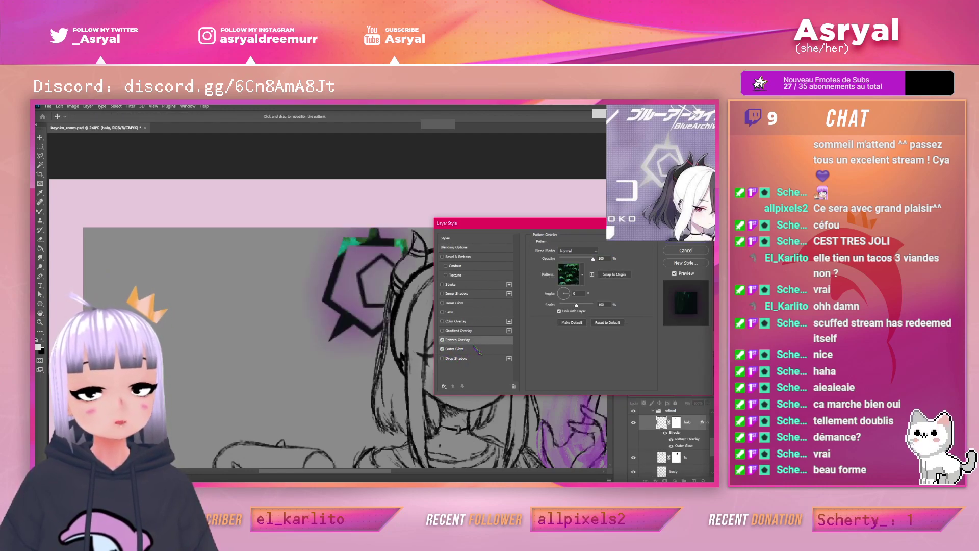
left_click(472, 350)
left_click(442, 339)
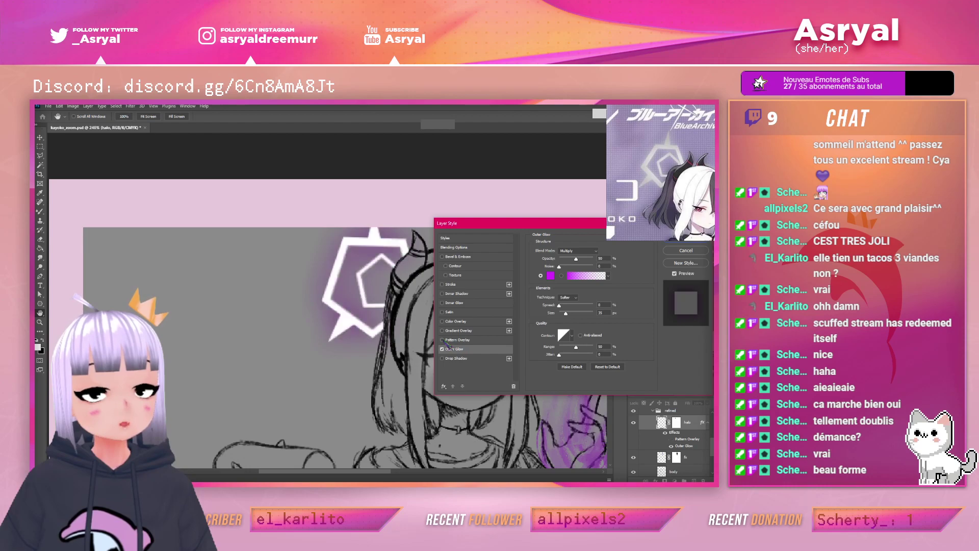
left_click(549, 276)
left_click(528, 257)
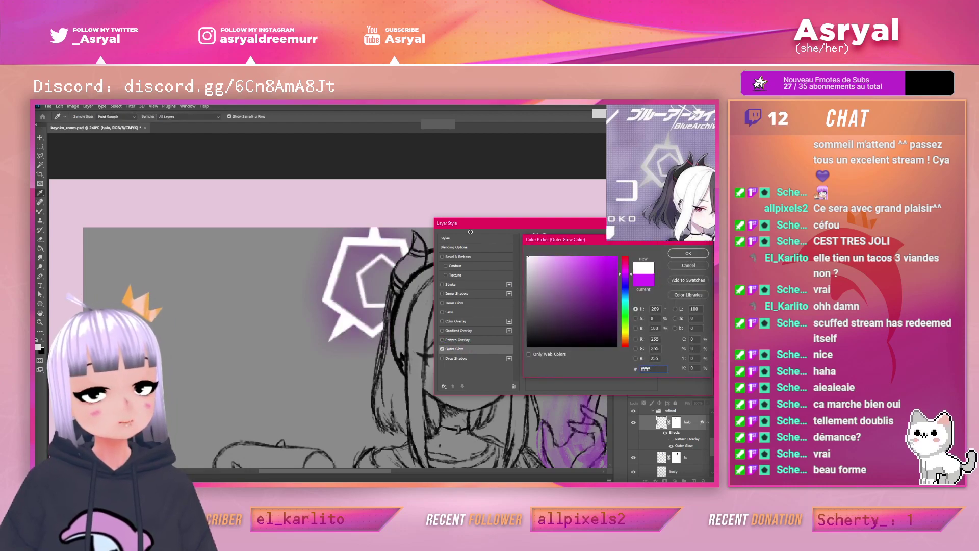
left_click(687, 253)
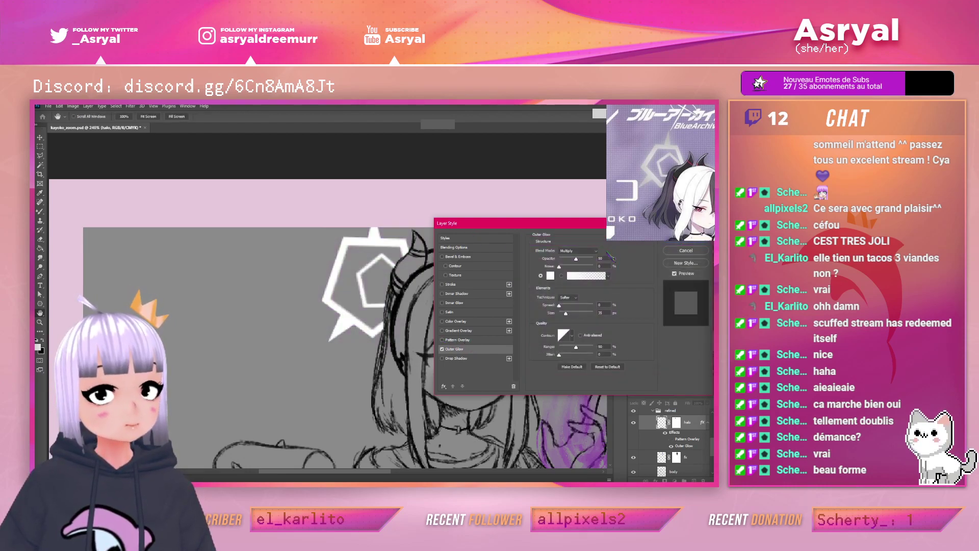
Set the halo's outer glow to Normal blend mode and 100% opacity
left_click(578, 250)
left_click(575, 252)
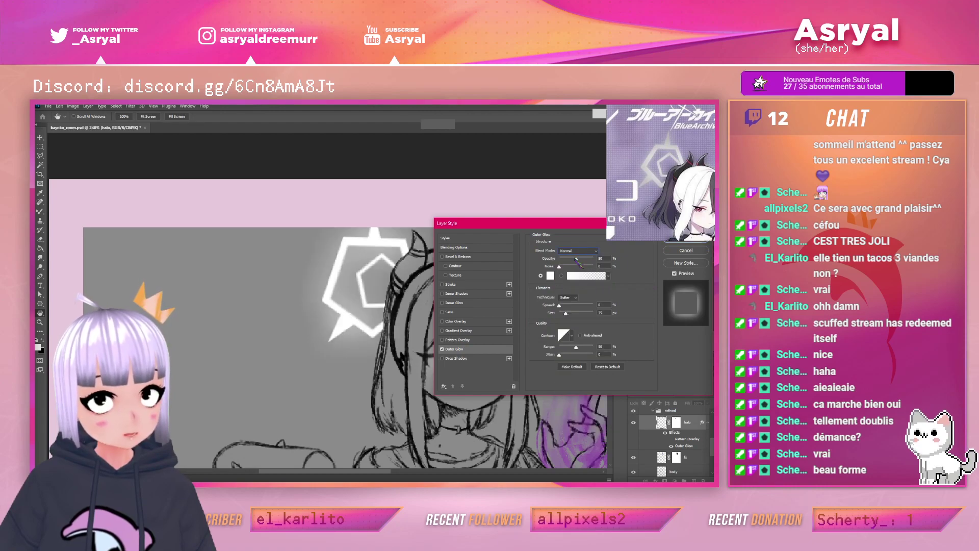
left_click_drag(582, 258, 618, 259)
Test the Precise technique on the halo's outer glow, return it to Softer, and enlarge the glow size
left_click(569, 297)
left_click(567, 308)
left_click_drag(565, 311, 560, 314)
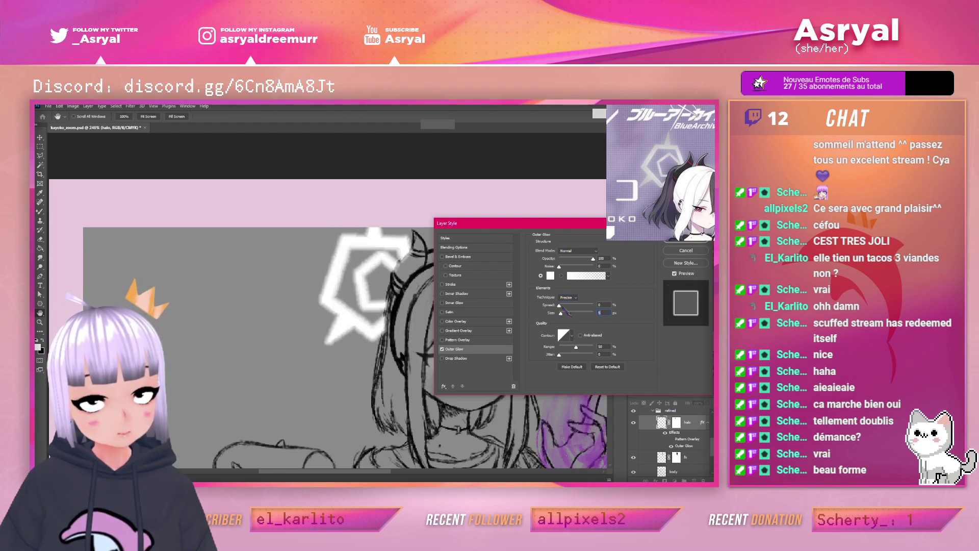
left_click(567, 298)
left_click(567, 303)
mouse_move(561, 313)
left_mouse_down()
mouse_move(554, 305)
mouse_move(569, 315)
left_mouse_up()
left_click(569, 313)
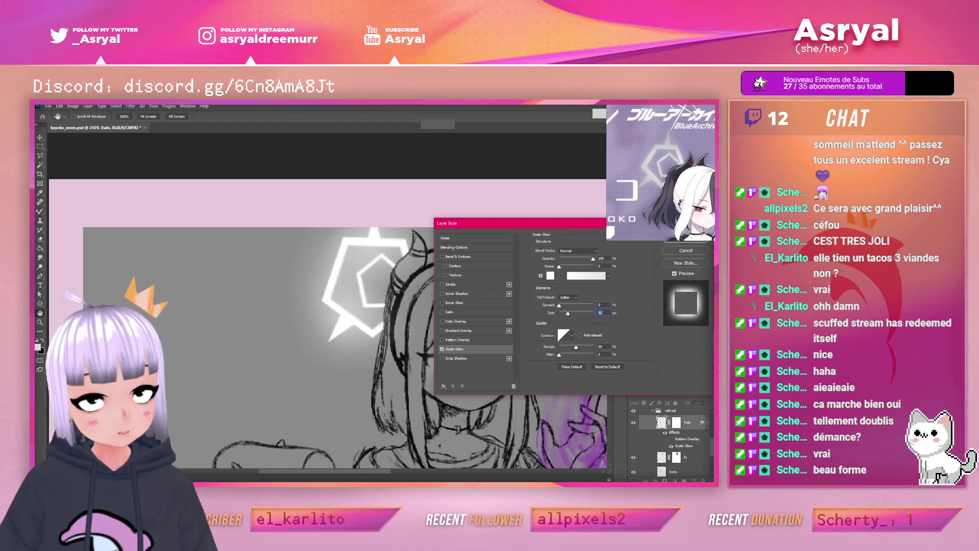
Examine how the halo glows in the character reference images
scroll(663, 174, "down", 4)
left_click_drag(701, 189, 675, 143)
scroll(674, 144, "up", 5)
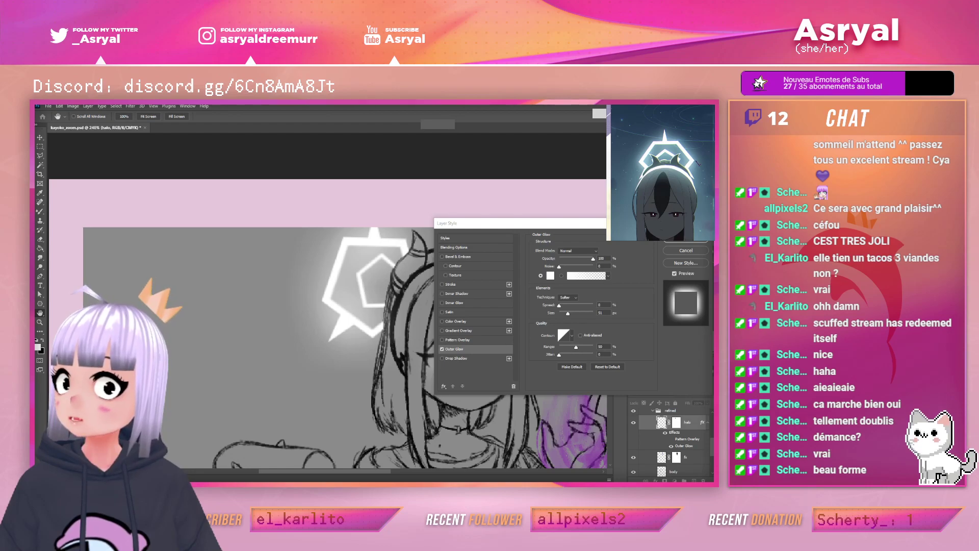
scroll(698, 163, "down", 5)
scroll(661, 173, "up", 5)
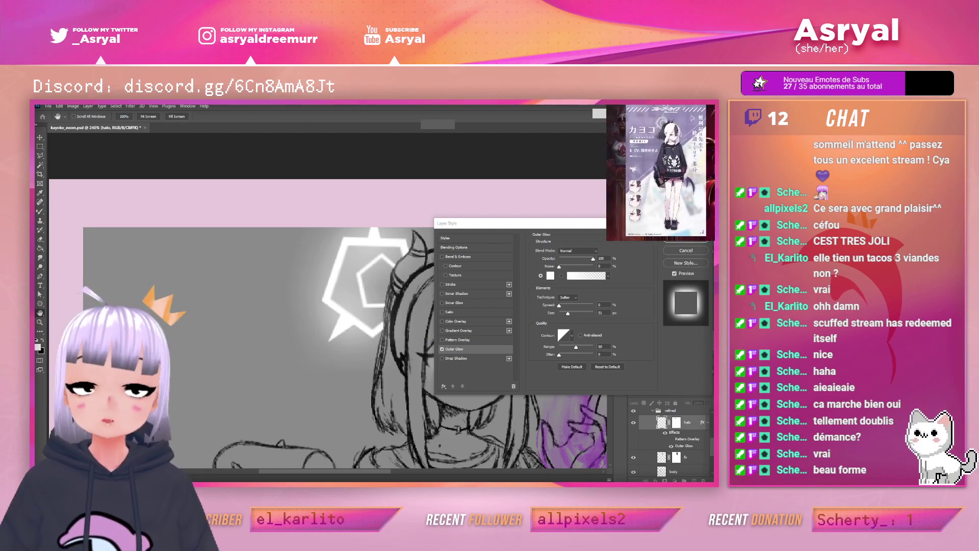
left_click(549, 136)
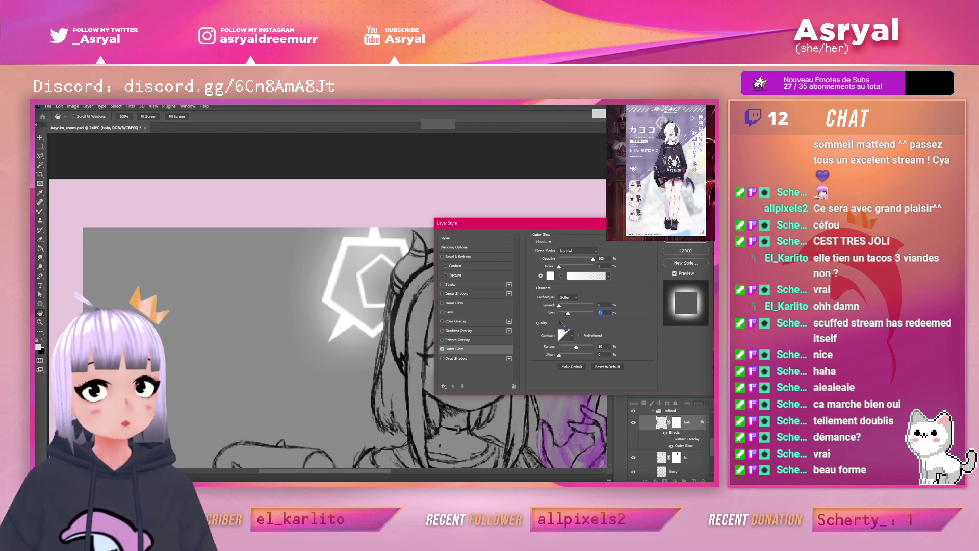
Set the outer glow opacity to 100%, slightly reduce its size, and apply the layer style to the halo
left_click(584, 260)
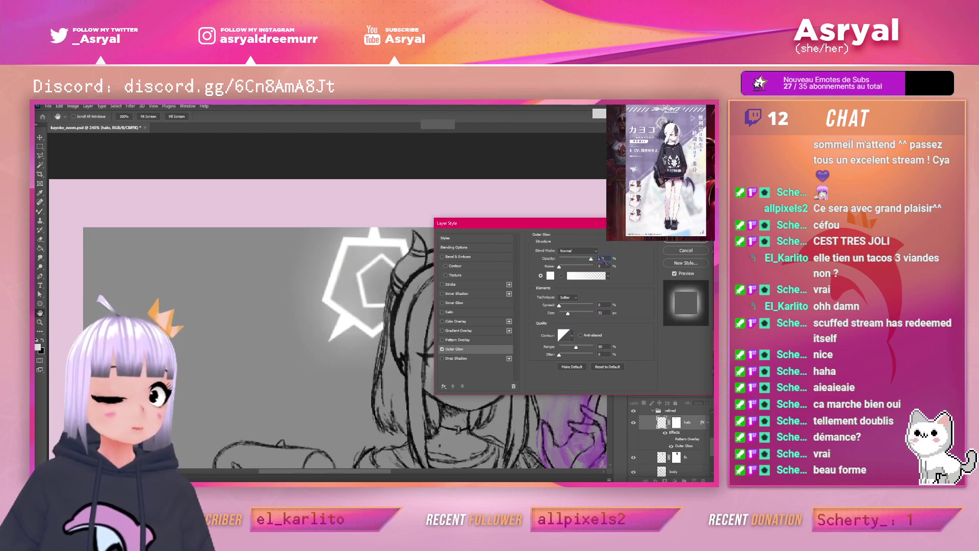
type("100")
left_click_drag(570, 315, 569, 314)
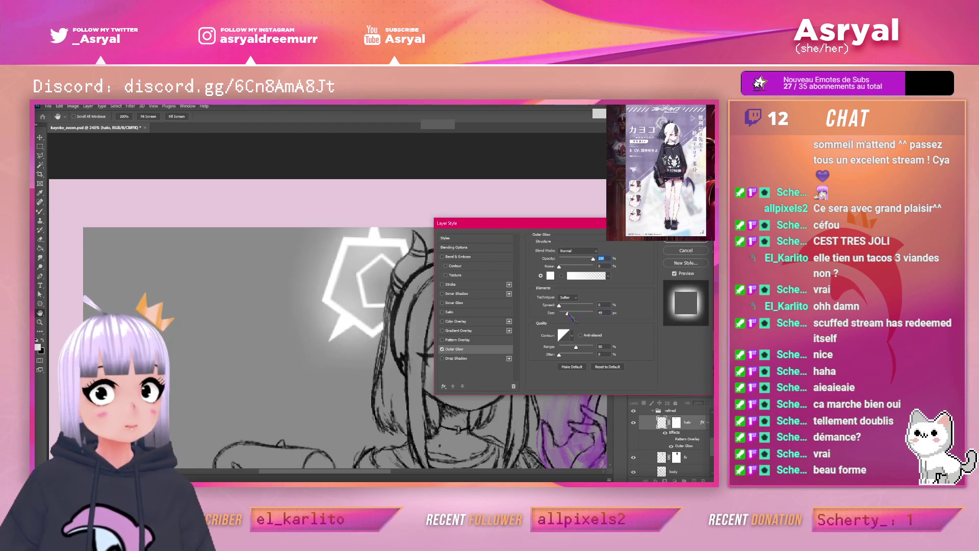
key("Return")
Review the whole drawing and compare it with the character reference and the pixiv artwork in the browser
key("z")
left_click(249, 117)
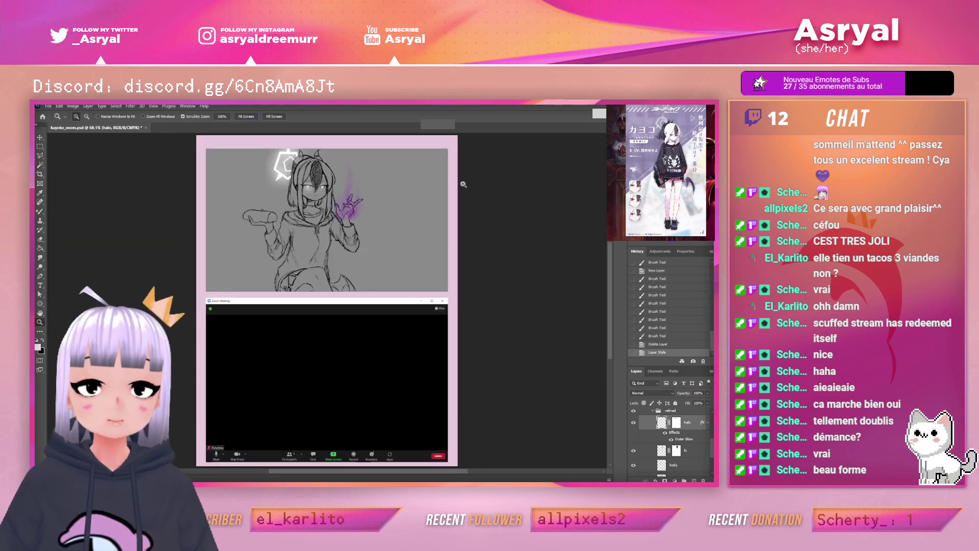
left_click_drag(293, 155, 302, 157)
left_click_drag(249, 193, 423, 202)
key("b")
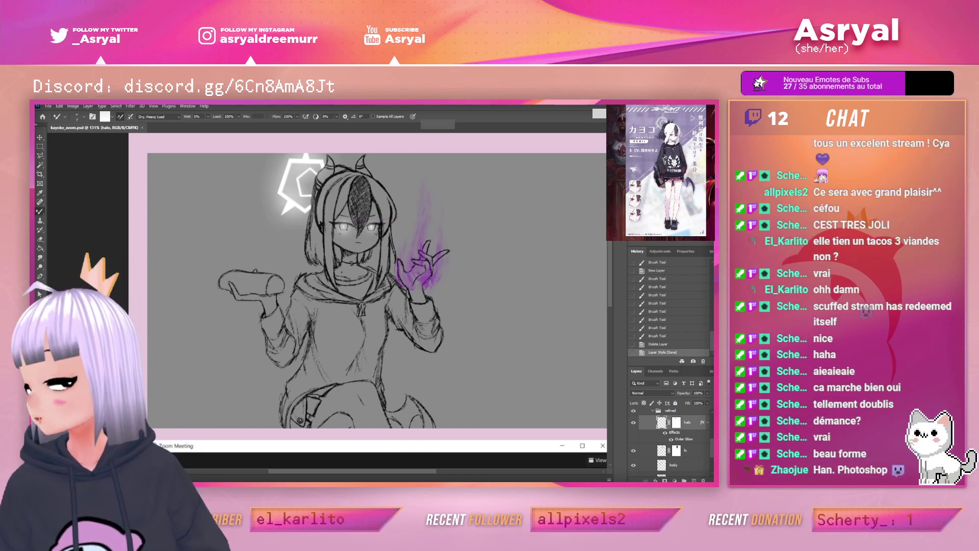
left_click_drag(673, 196, 670, 199)
scroll(670, 199, "up", 2)
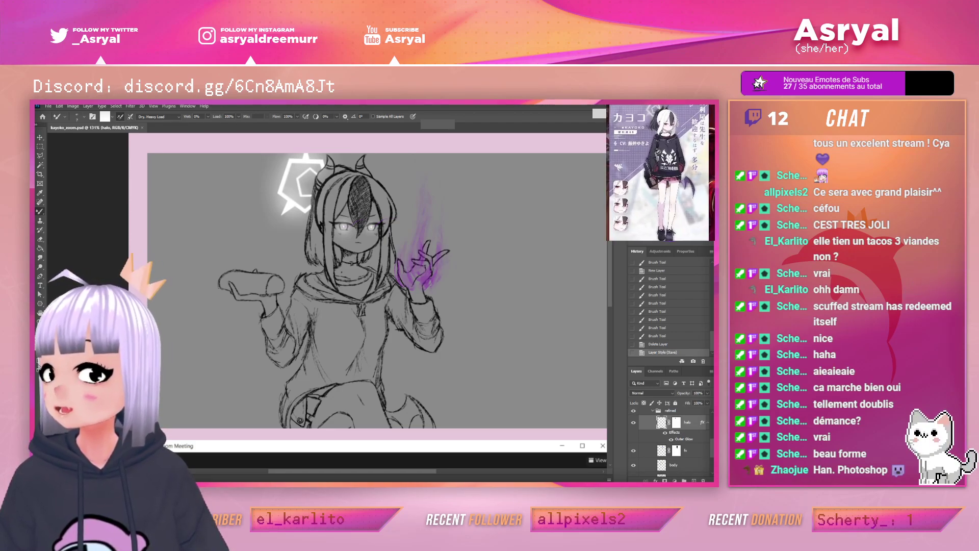
key("alt+Tab")
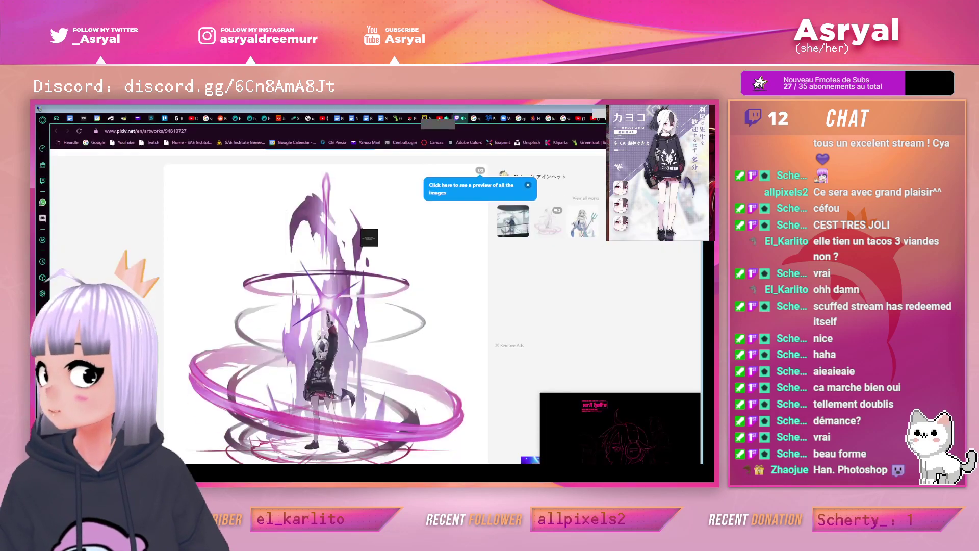
left_click(433, 107)
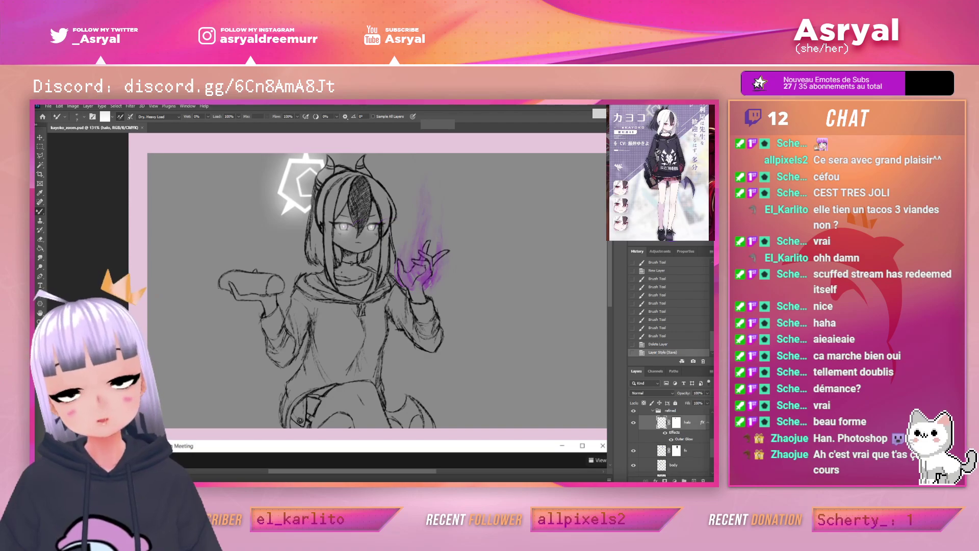
Select the body layer and erase stray sketch lines between the torso and the sleeve below the purple glowing hand
left_click_drag(337, 316, 467, 308)
left_click_drag(467, 308, 375, 257)
key("v")
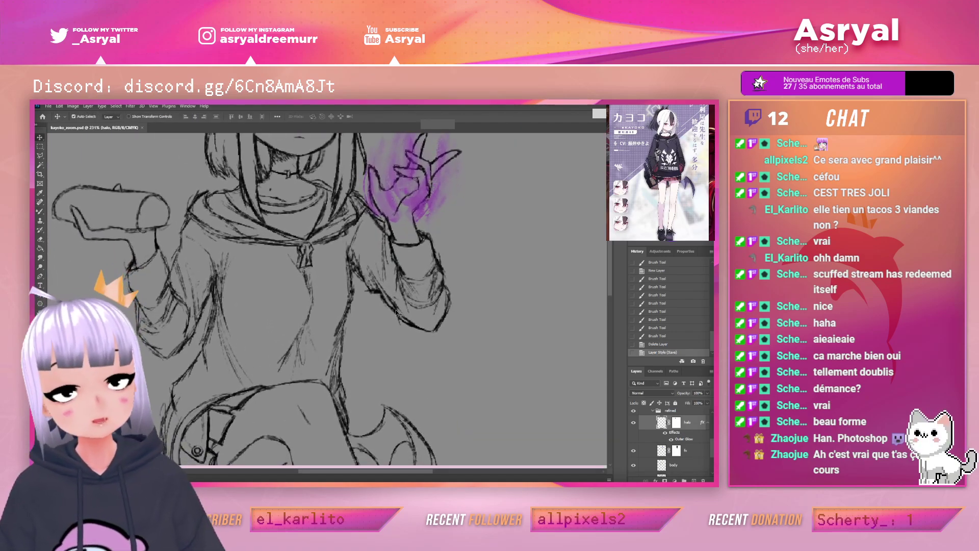
left_click(671, 464)
key("e")
left_click_drag(403, 326, 366, 294)
Check the full drawing after the erasing and save the document
key("z")
key("ctrl+0")
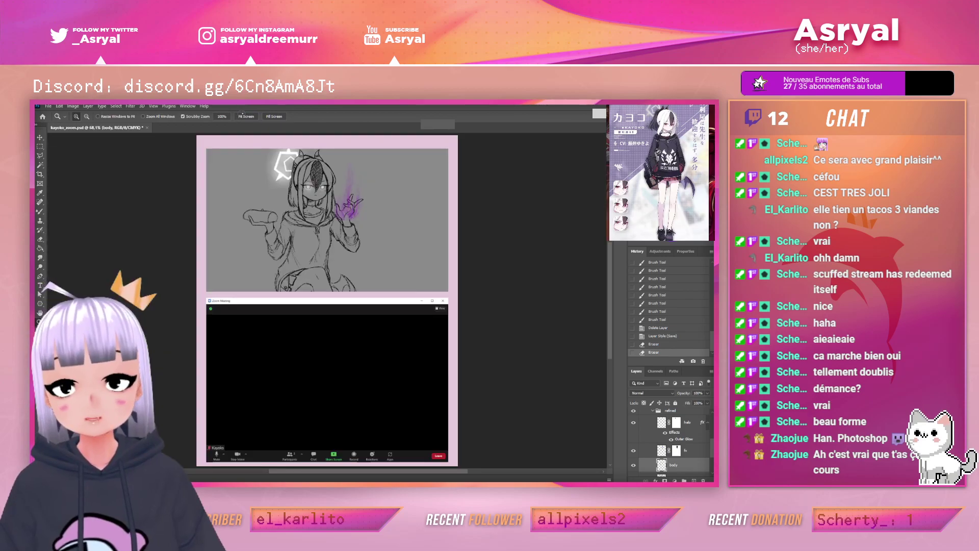
left_click_drag(299, 162, 327, 156)
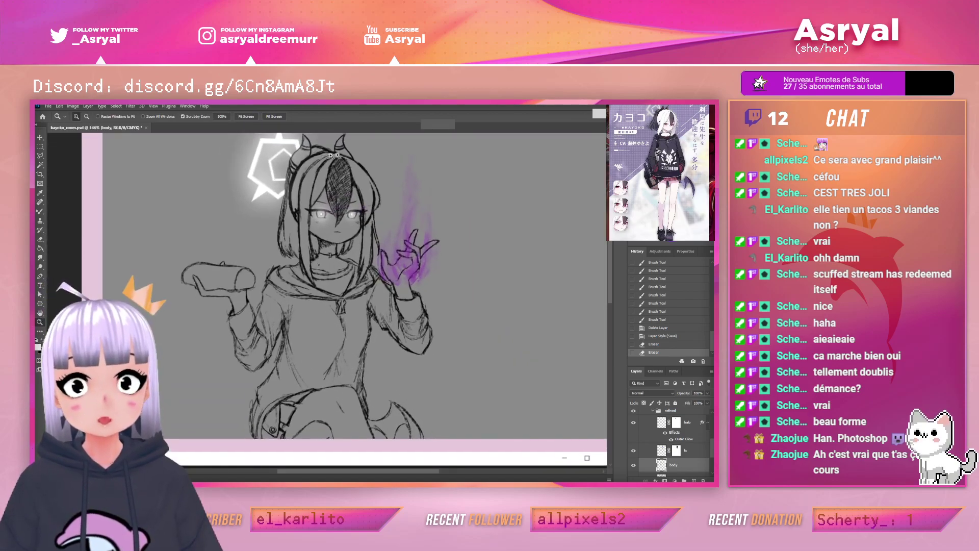
left_click_drag(489, 190, 509, 197)
key("ctrl+s")
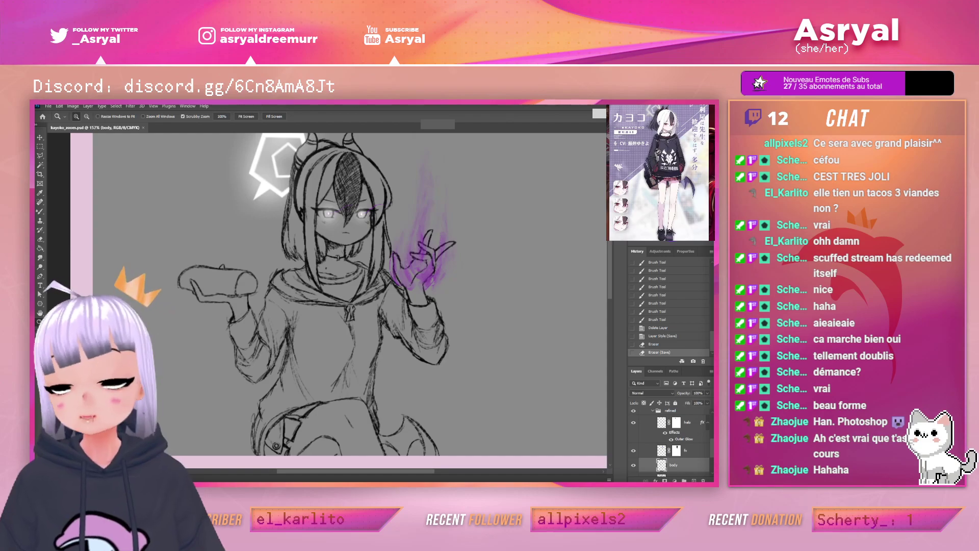
left_click_drag(386, 209, 425, 211)
left_click_drag(490, 225, 466, 227)
mouse_move(538, 247)
left_mouse_down()
mouse_move(512, 234)
mouse_move(538, 228)
mouse_move(528, 231)
left_mouse_up()
left_click_drag(512, 255, 487, 263)
scroll(486, 262, "up", 1)
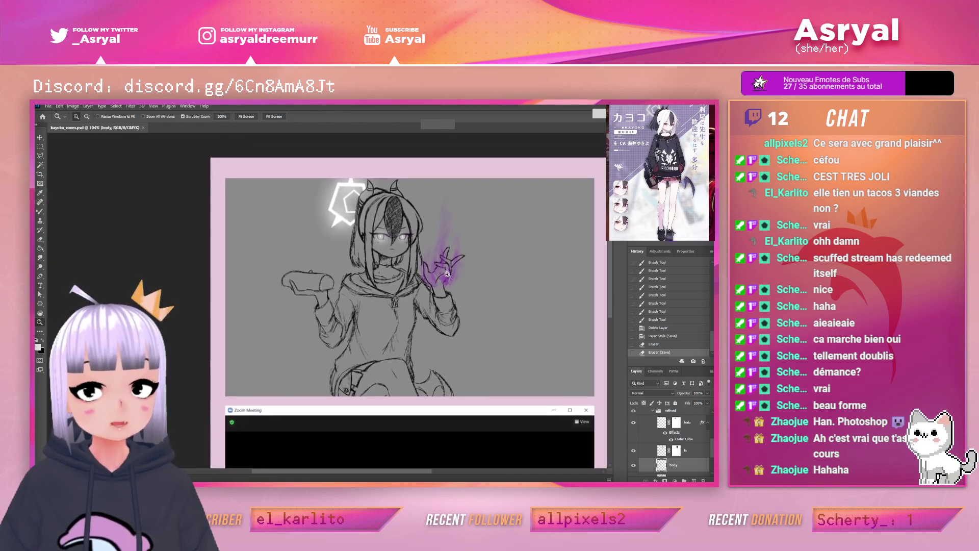
Select the fx layer above the body layer and switch to a soft round brush with purple as the colour
key("b")
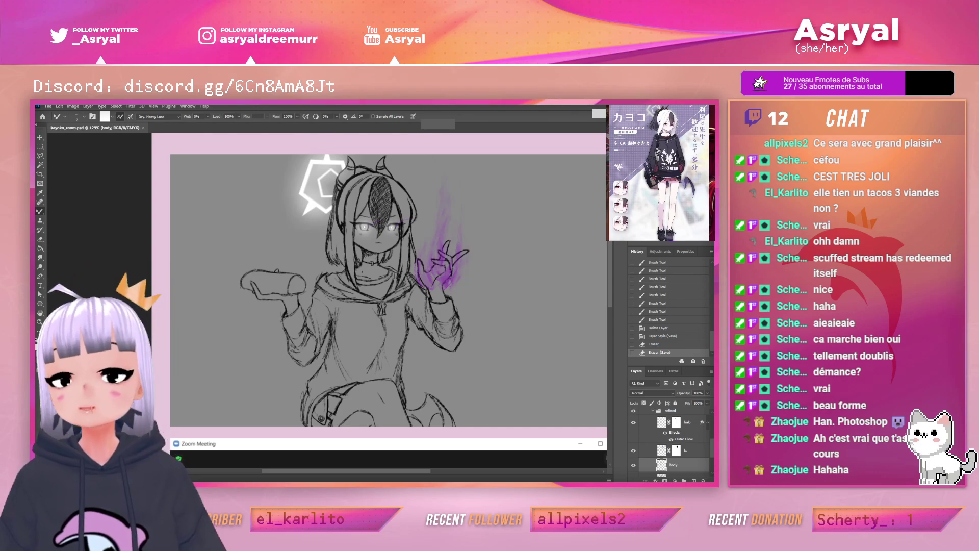
key("super")
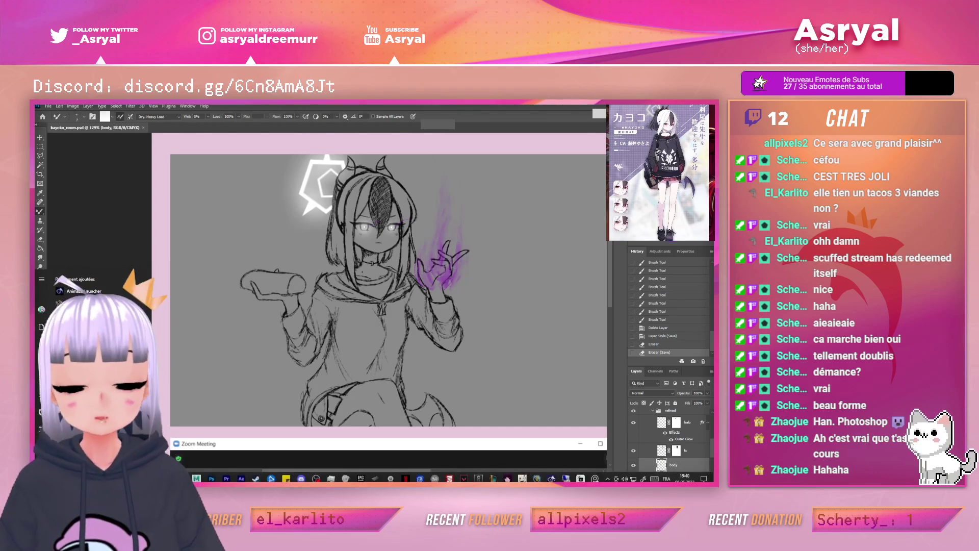
key("super")
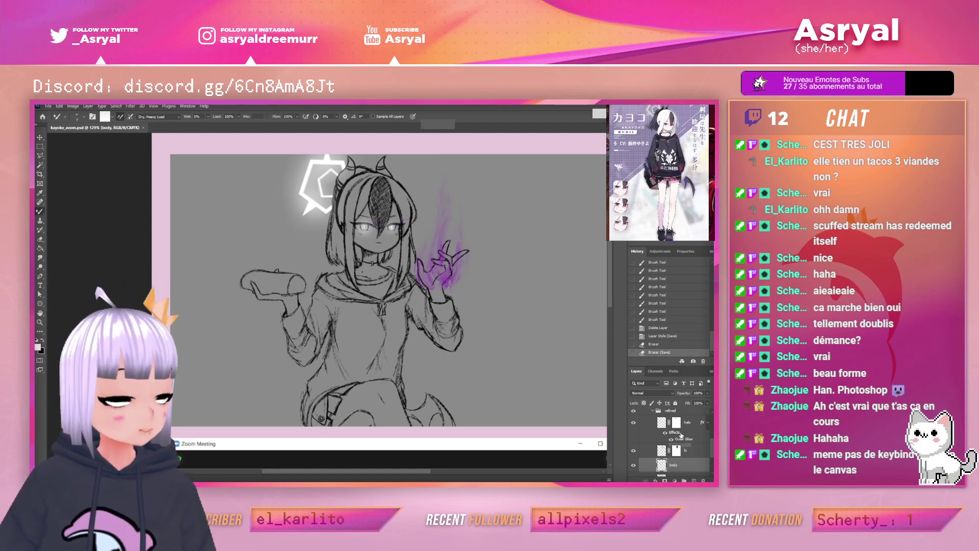
left_click(663, 451)
left_click(80, 117)
left_click(77, 180)
left_click(489, 130)
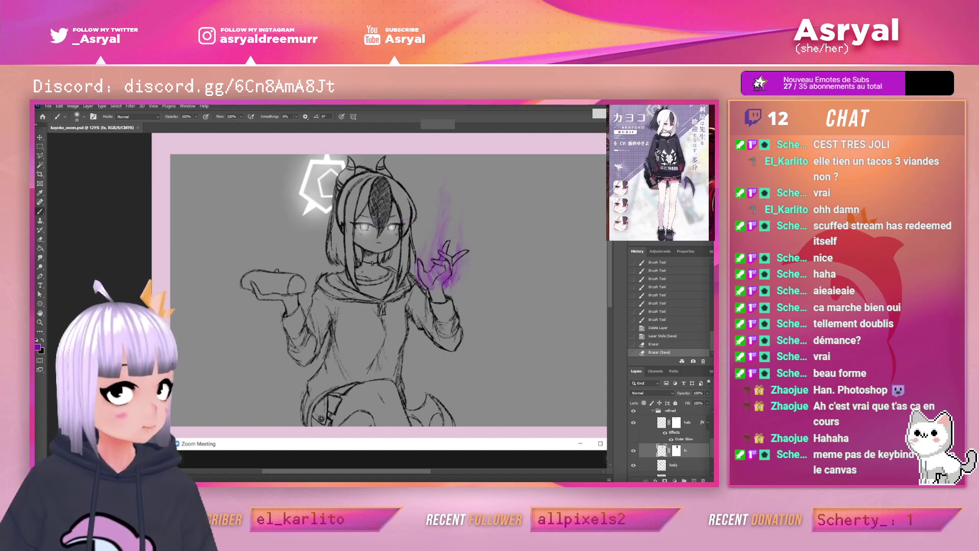
Enlarge the brush and paint soft purple strokes over the glowing hand, undoing the last two
key("bracketright")
key("bracketright")
key("bracketright")
key("bracketright")
key("bracketright")
mouse_move(433, 276)
left_mouse_down()
mouse_move(456, 275)
mouse_move(467, 241)
mouse_move(445, 249)
left_mouse_up()
key("bracketright")
key("bracketright")
key("bracketright")
key("bracketright")
left_click_drag(444, 249, 461, 236)
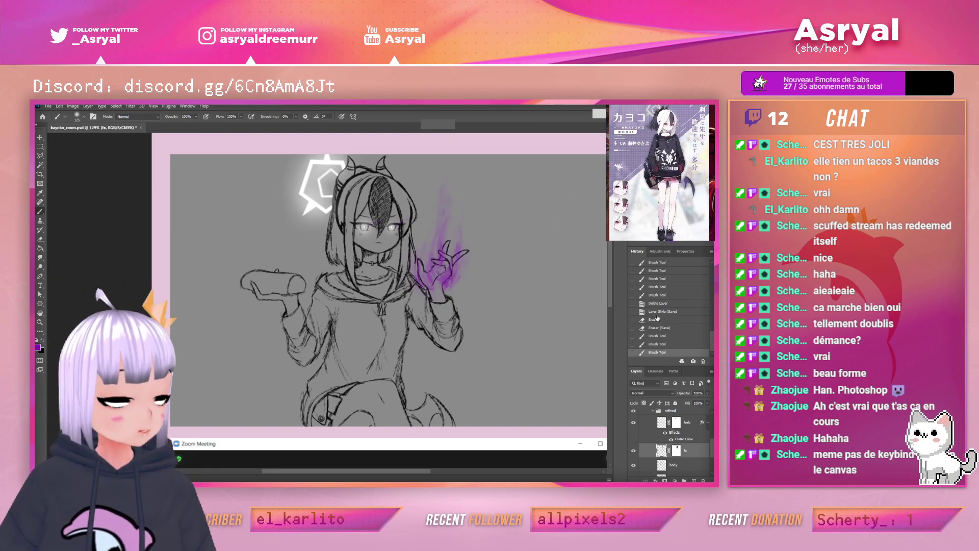
key("ctrl+z")
key("ctrl+z")
Add a new layer above the fx layer and test a broad purple glow from the hand up the flame, undoing the strokes
left_click(694, 480)
mouse_move(446, 269)
left_mouse_down()
mouse_move(441, 258)
mouse_move(471, 199)
left_mouse_up()
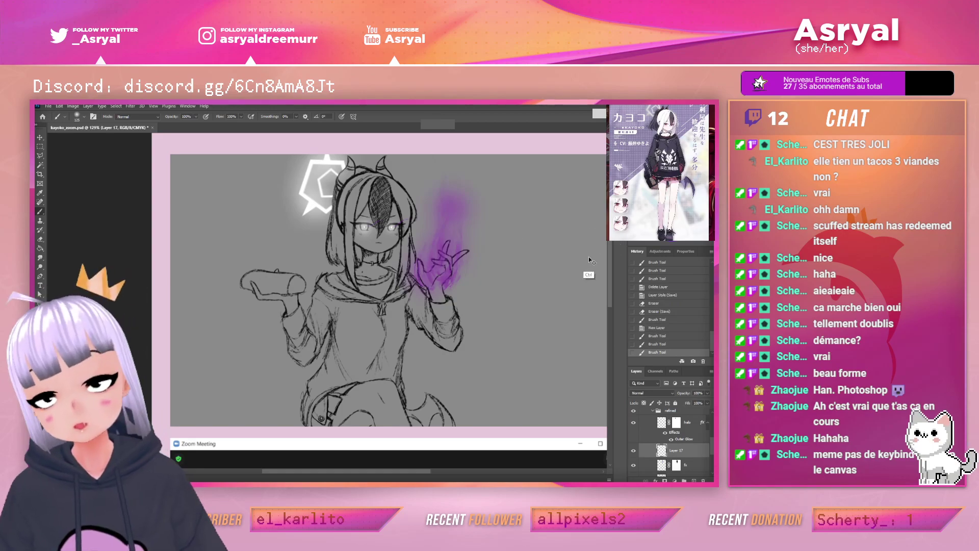
key("ctrl+z")
key("ctrl+z")
key("ctrl+z")
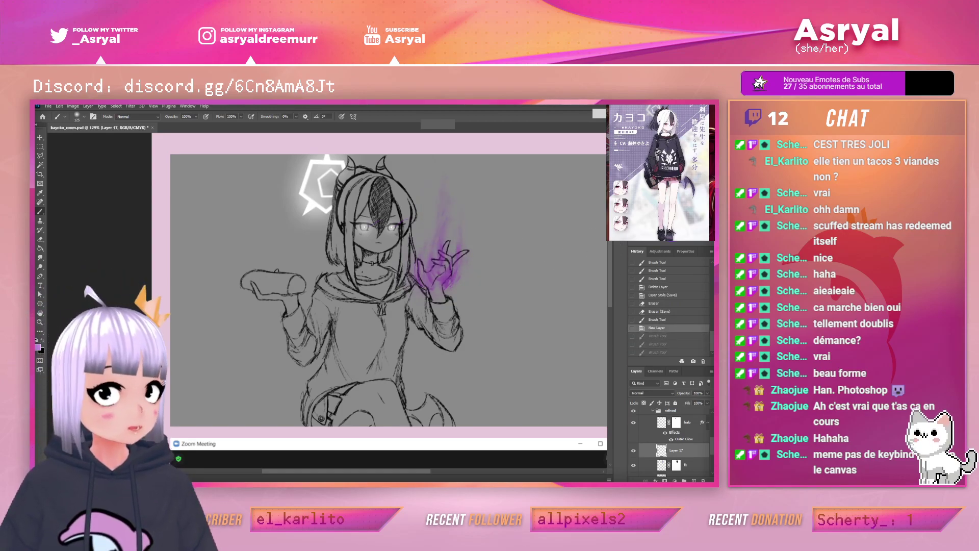
Paint a soft, lighter purple glow around the hand and flame on the new layer and set its blend mode to Overlay
mouse_move(431, 273)
left_mouse_down()
mouse_move(424, 277)
mouse_move(452, 270)
left_mouse_up()
mouse_move(441, 270)
left_mouse_down()
mouse_move(444, 207)
mouse_move(438, 240)
left_mouse_up()
mouse_move(436, 265)
left_mouse_down()
mouse_move(449, 224)
mouse_move(443, 194)
left_mouse_up()
left_click_drag(434, 291, 466, 260)
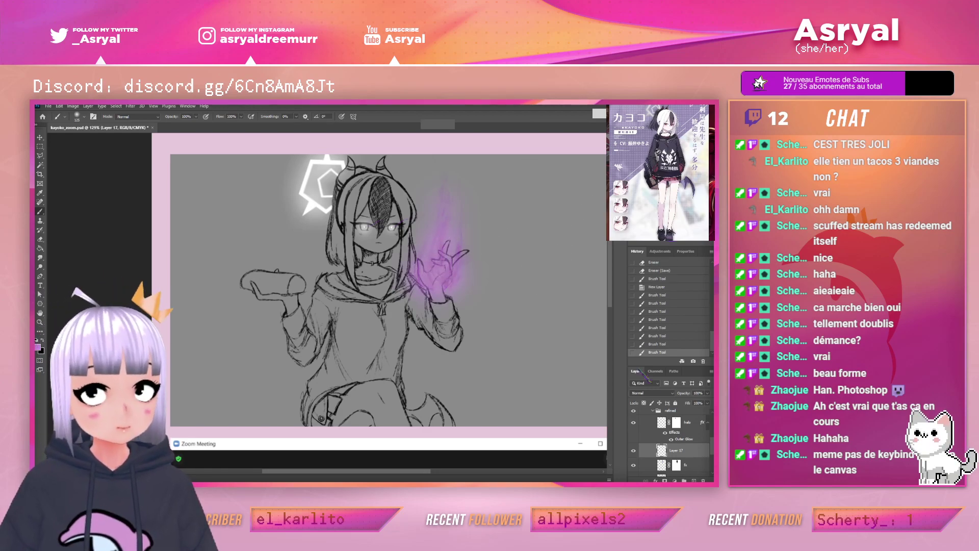
left_click(654, 392)
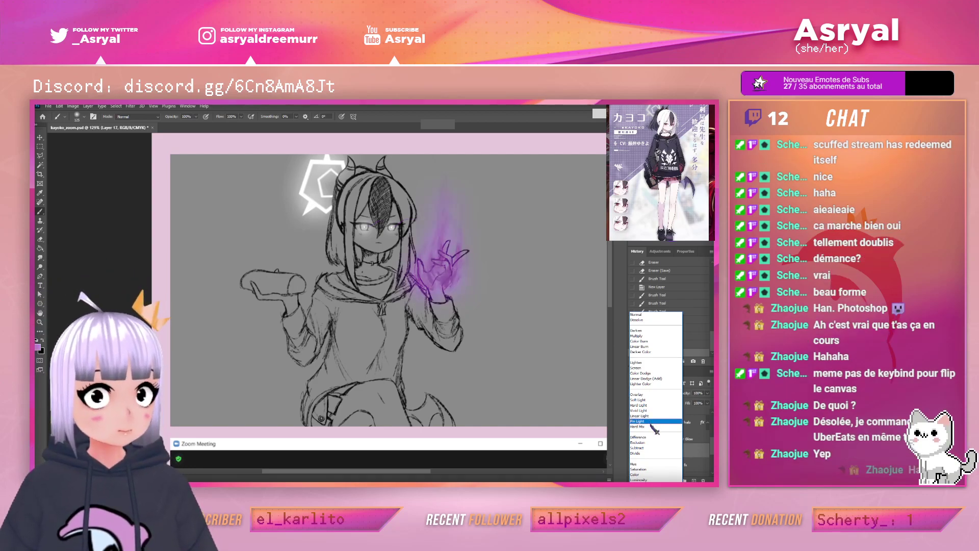
left_click(654, 395)
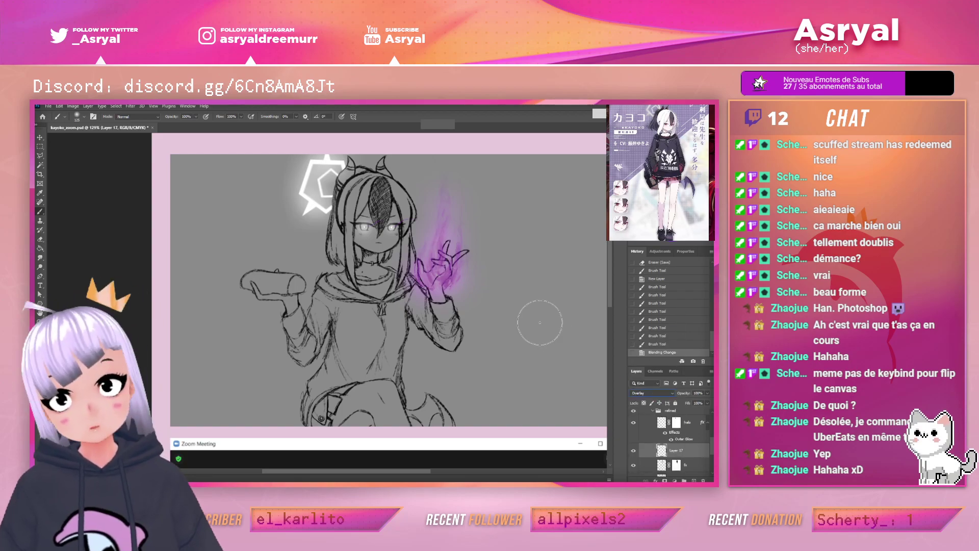
Add more glow strokes around the hand, and create a layer mask on the glow layer to brush back the edges of the glow
mouse_move(415, 236)
left_mouse_down()
mouse_move(440, 221)
mouse_move(433, 184)
left_mouse_up()
left_click_drag(436, 290, 440, 286)
mouse_move(442, 283)
left_mouse_down()
mouse_move(447, 241)
mouse_move(428, 268)
left_mouse_up()
mouse_move(438, 245)
left_mouse_down()
mouse_move(447, 189)
mouse_move(415, 196)
mouse_move(405, 225)
left_mouse_up()
left_click(664, 481)
mouse_move(450, 149)
left_mouse_down()
mouse_move(459, 164)
mouse_move(444, 241)
mouse_move(454, 204)
left_mouse_up()
left_click_drag(456, 329, 472, 275)
mouse_move(464, 254)
left_mouse_down()
mouse_move(447, 224)
mouse_move(455, 191)
left_mouse_up()
mouse_move(457, 238)
left_mouse_down()
mouse_move(443, 269)
mouse_move(457, 208)
mouse_move(461, 270)
mouse_move(429, 278)
mouse_move(455, 211)
left_mouse_up()
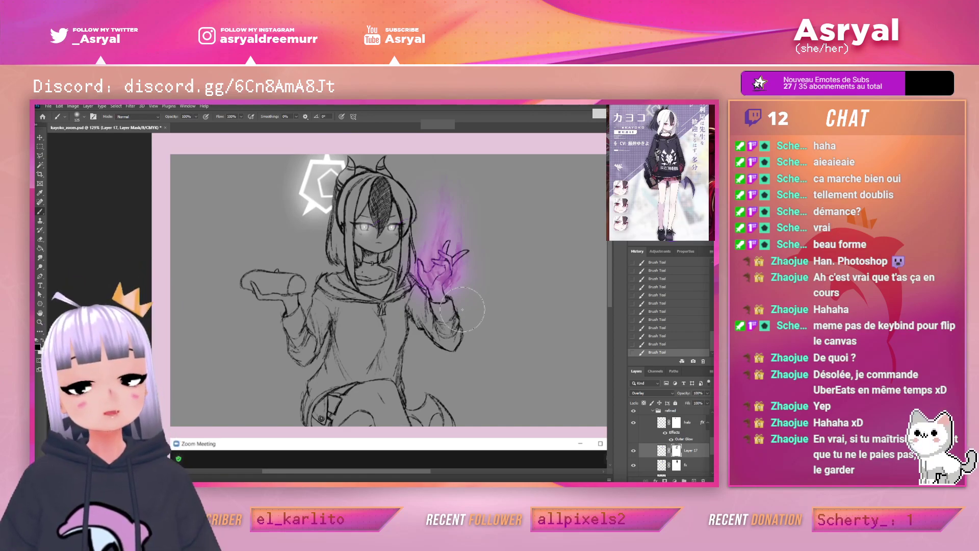
Add another new layer directly above the fx layer and turn it into a clipping mask on the fx layer
left_click(684, 464)
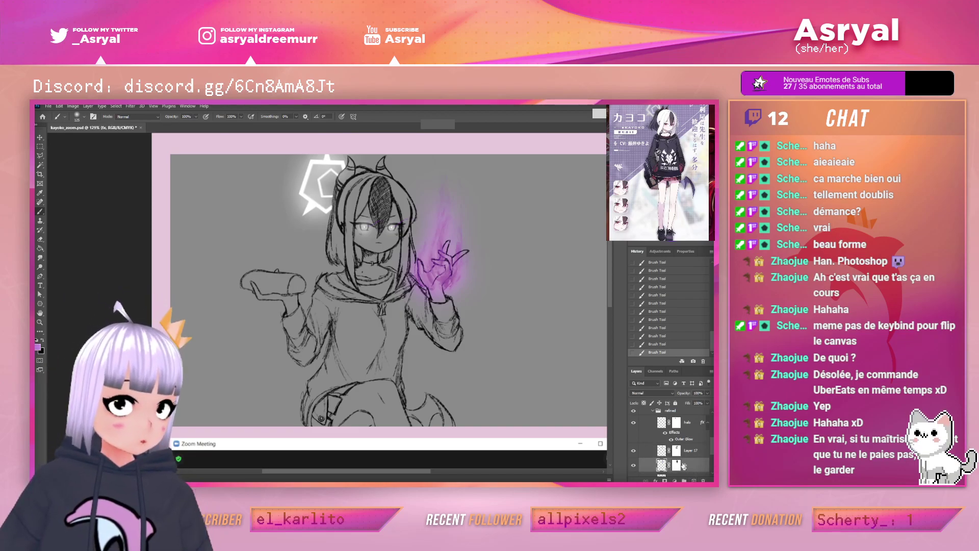
left_click(694, 480)
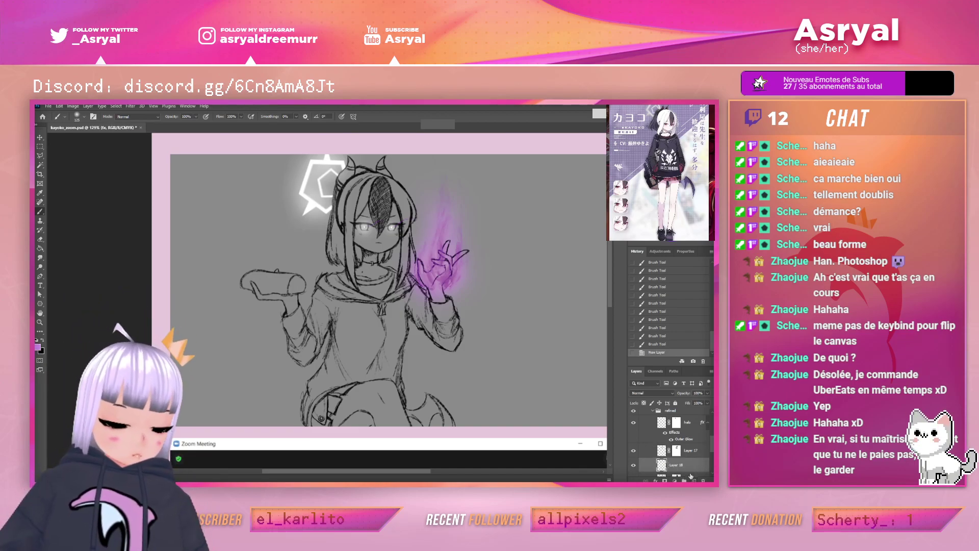
right_click(683, 464)
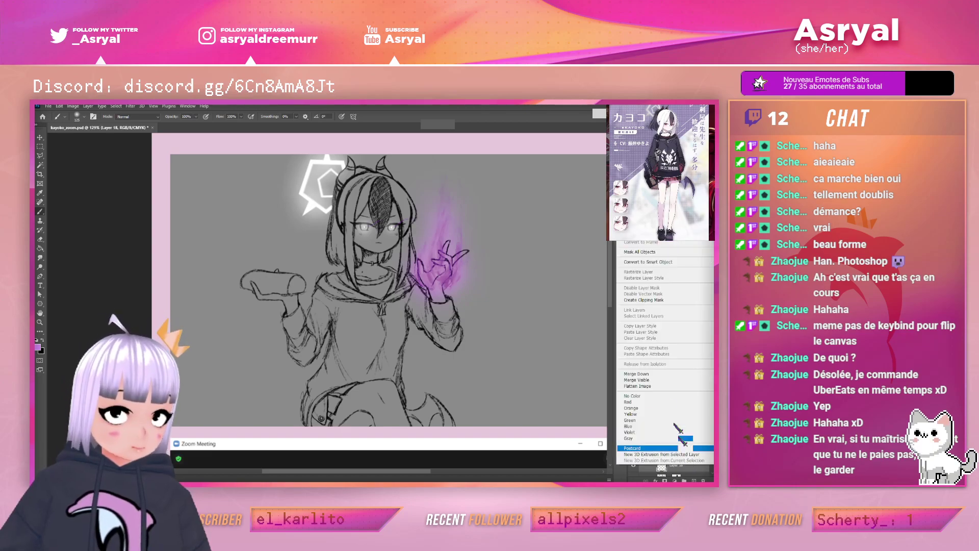
left_click(642, 301)
Brush purple tones over the flame and glowing hand on the clipped layer, undoing unwanted strokes
mouse_move(461, 257)
left_mouse_down()
mouse_move(454, 239)
mouse_move(471, 199)
left_mouse_up()
key("ctrl+z")
mouse_move(445, 283)
left_mouse_down()
mouse_move(451, 260)
mouse_move(437, 245)
mouse_move(451, 199)
mouse_move(454, 255)
left_mouse_up()
key("ctrl+z")
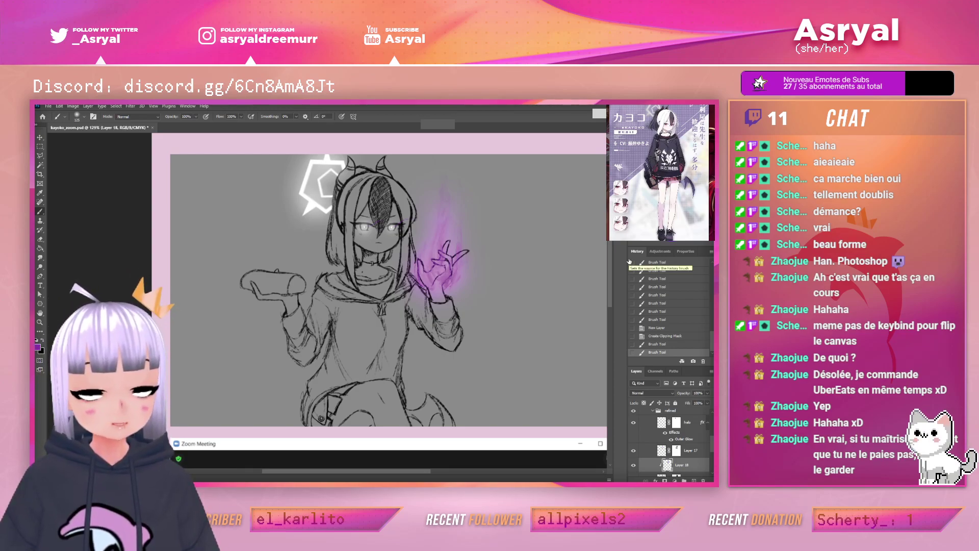
Save the document and compare the drawing with the pixiv artwork in the browser
key("ctrl+s")
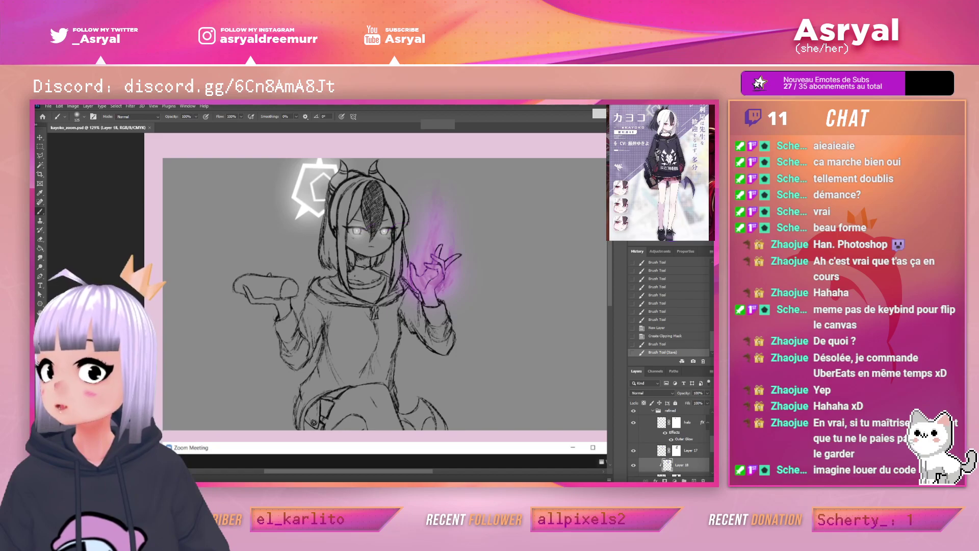
key("alt+Tab")
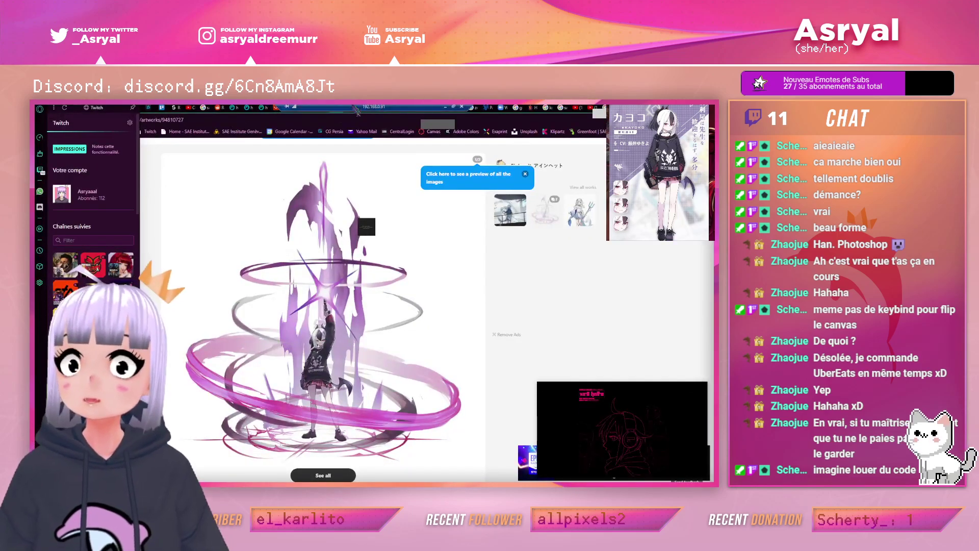
key("alt+Tab")
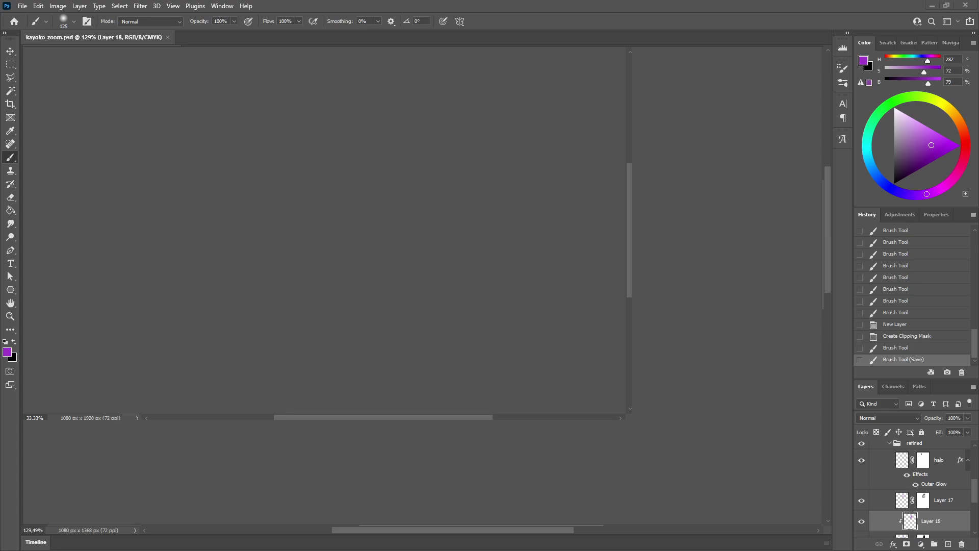
double_click(526, 8)
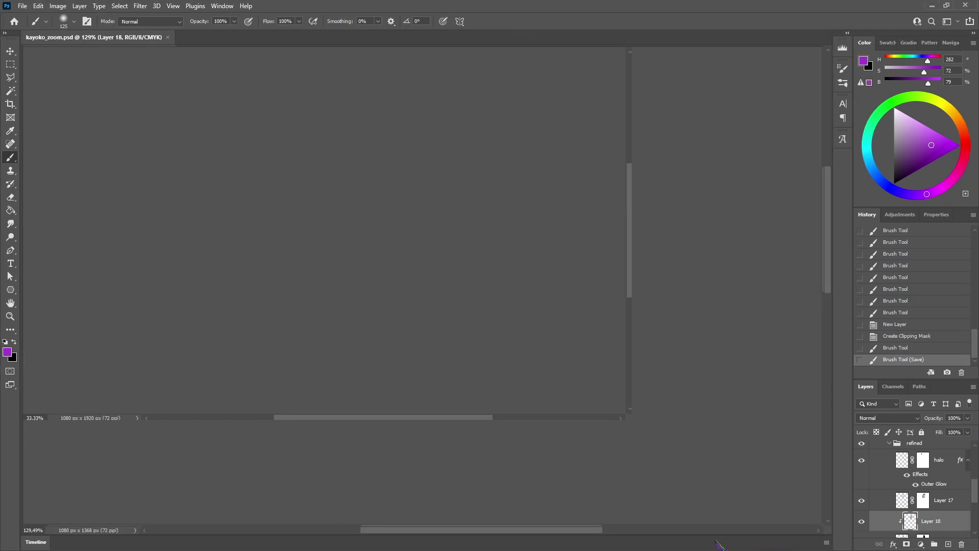
scroll(422, 286, "down", 3)
scroll(422, 286, "up", 8)
scroll(422, 286, "down", 4)
scroll(422, 286, "up", 4)
scroll(422, 286, "down", 2)
key("f")
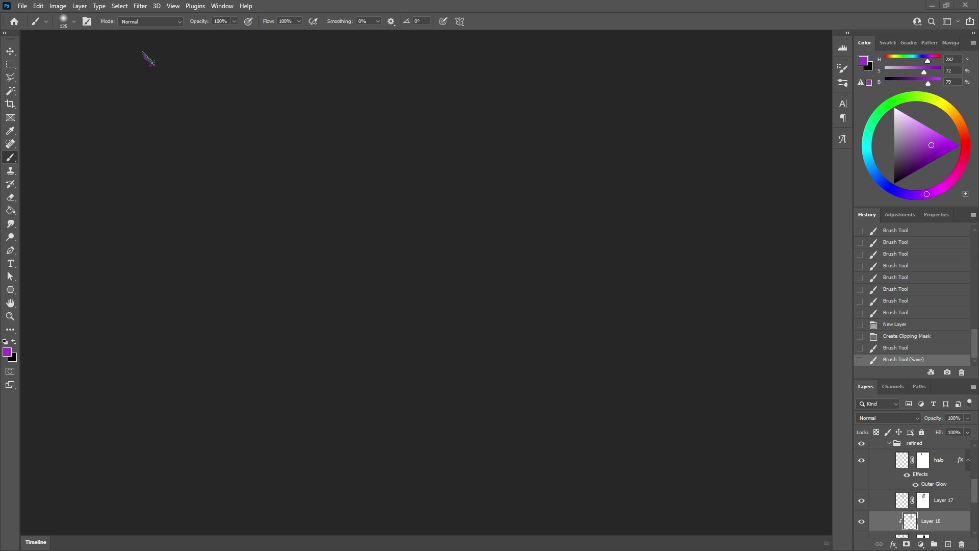
left_click_drag(148, 36, 148, 37)
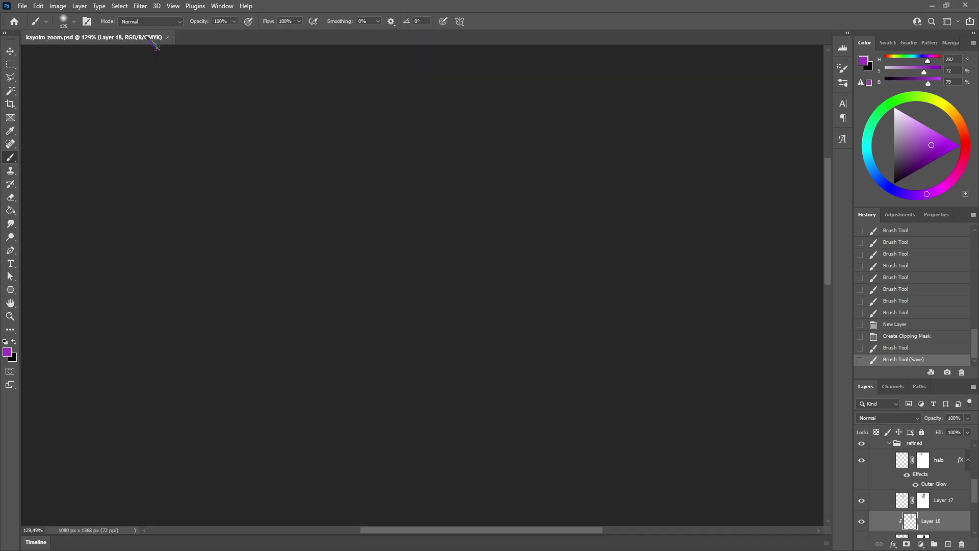
Examine the whole drawing, from the halo and glowing eyes down to the purple glow around the raised hand
scroll(392, 223, "up", 1)
scroll(398, 215, "down", 3)
scroll(401, 211, "up", 2)
scroll(400, 212, "down", 1)
scroll(401, 212, "up", 1)
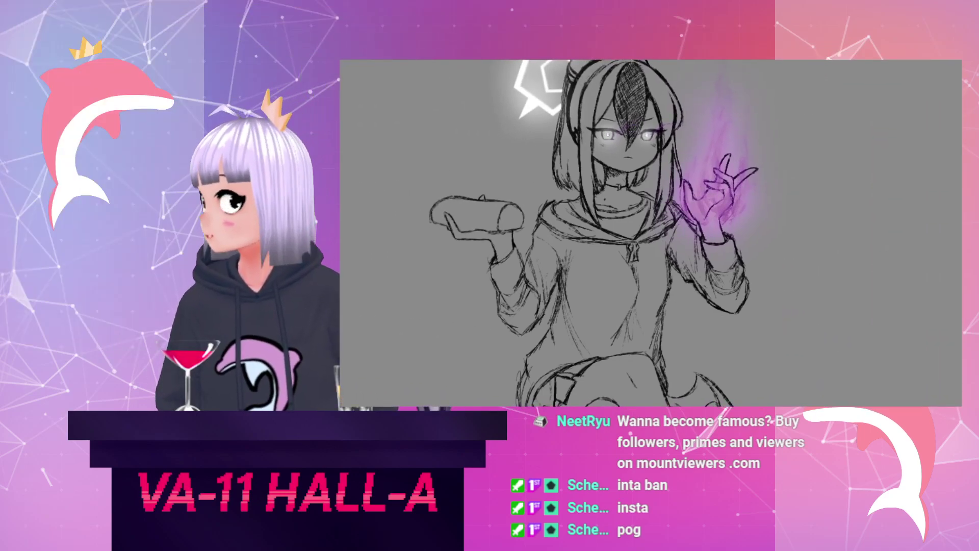
scroll(789, 167, "down", 1)
scroll(805, 138, "up", 1)
scroll(809, 138, "down", 2)
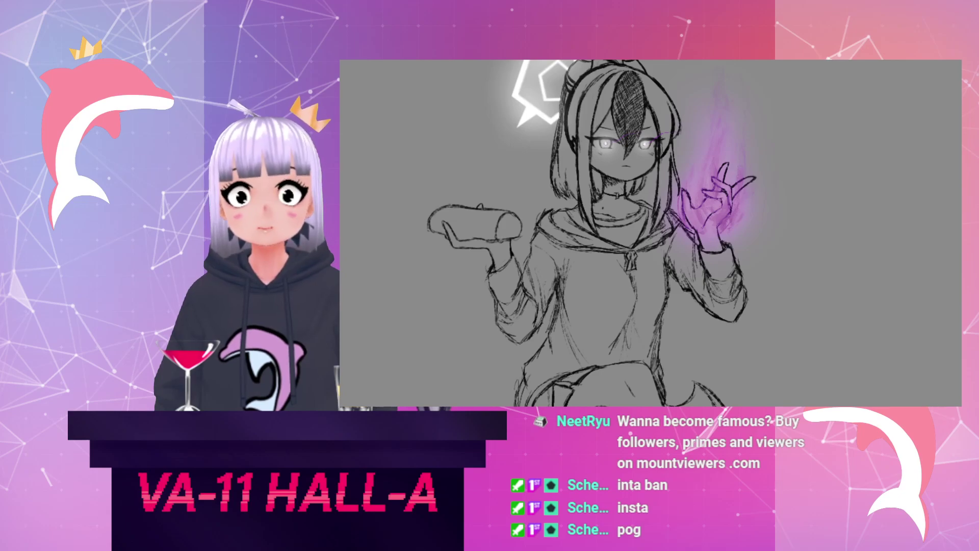
type("100")
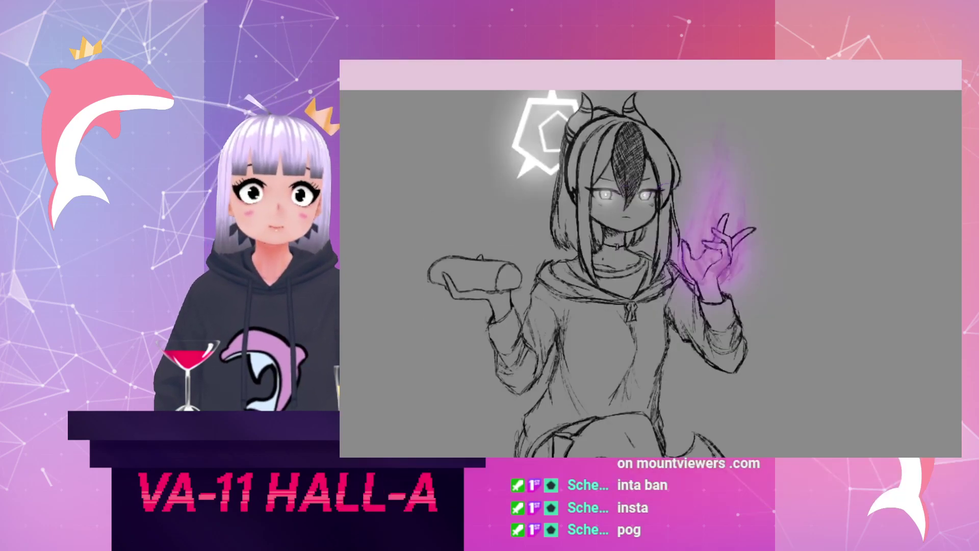